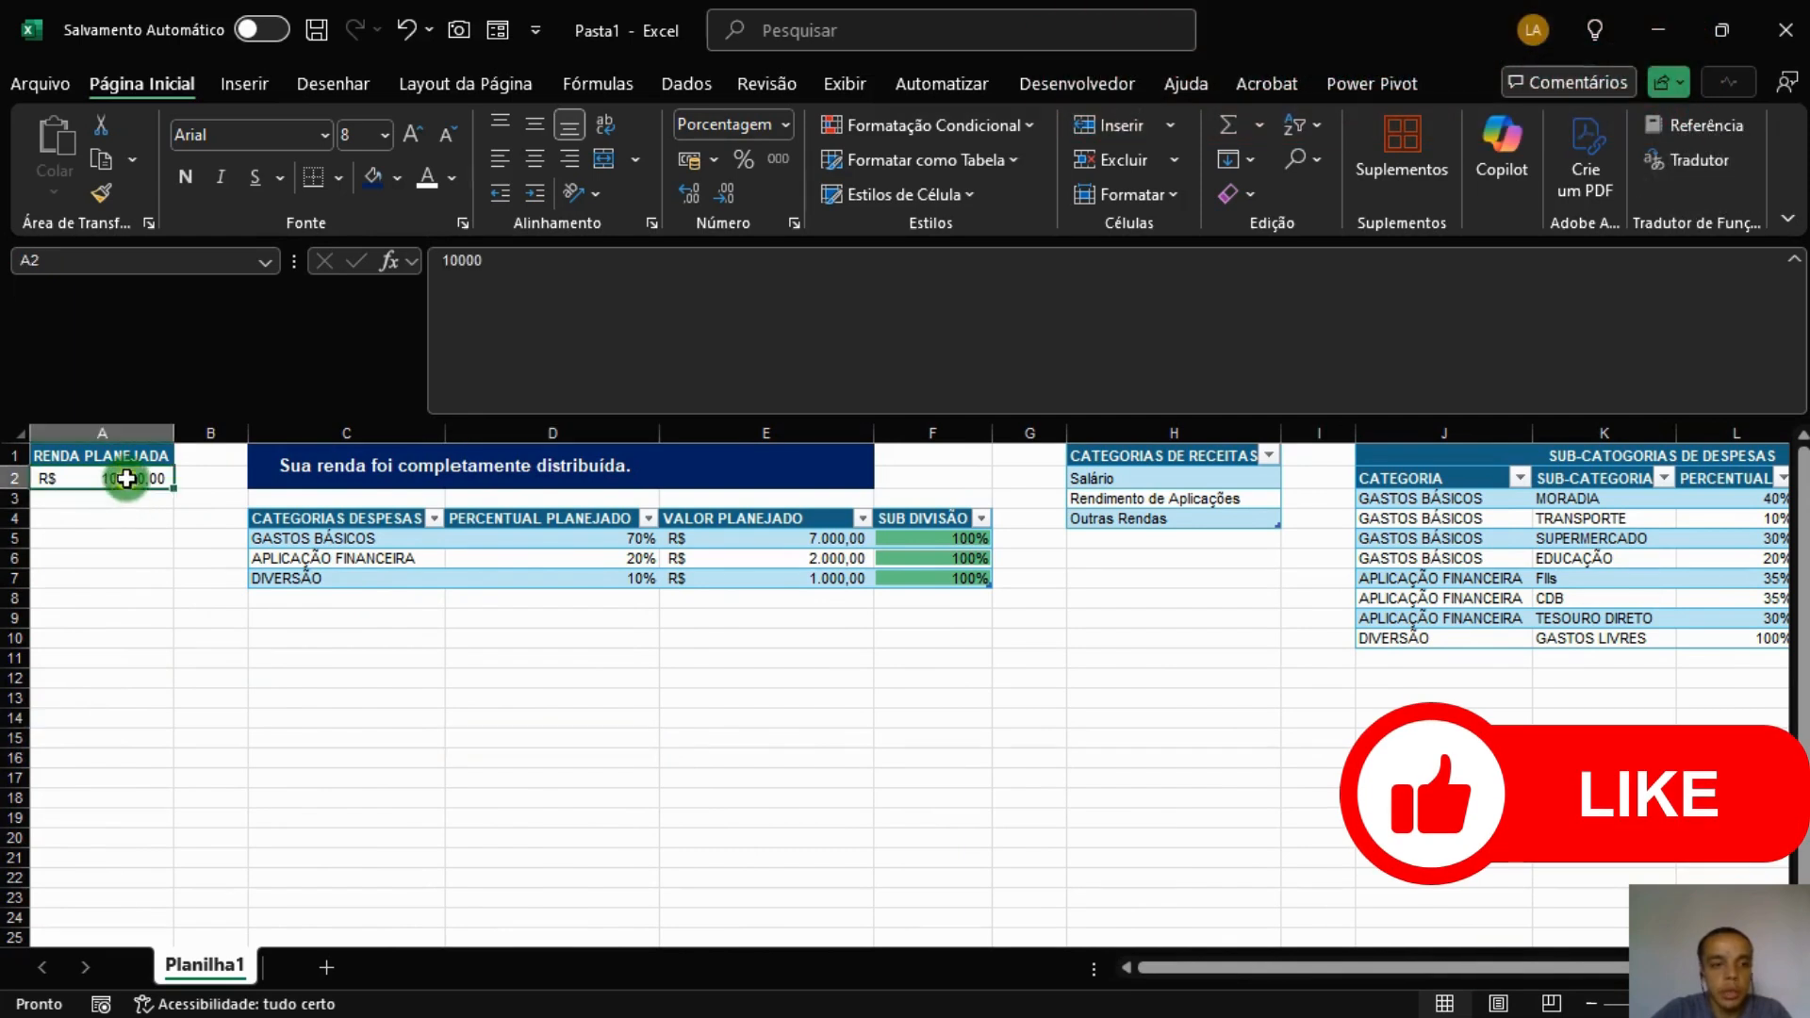
Examine the planned percentages for GASTOS BÁSICOS, APLICAÇÃO FINANCEIRA and DIVERSÃO in the expense categories table.
left_click_drag(345, 539, 352, 578)
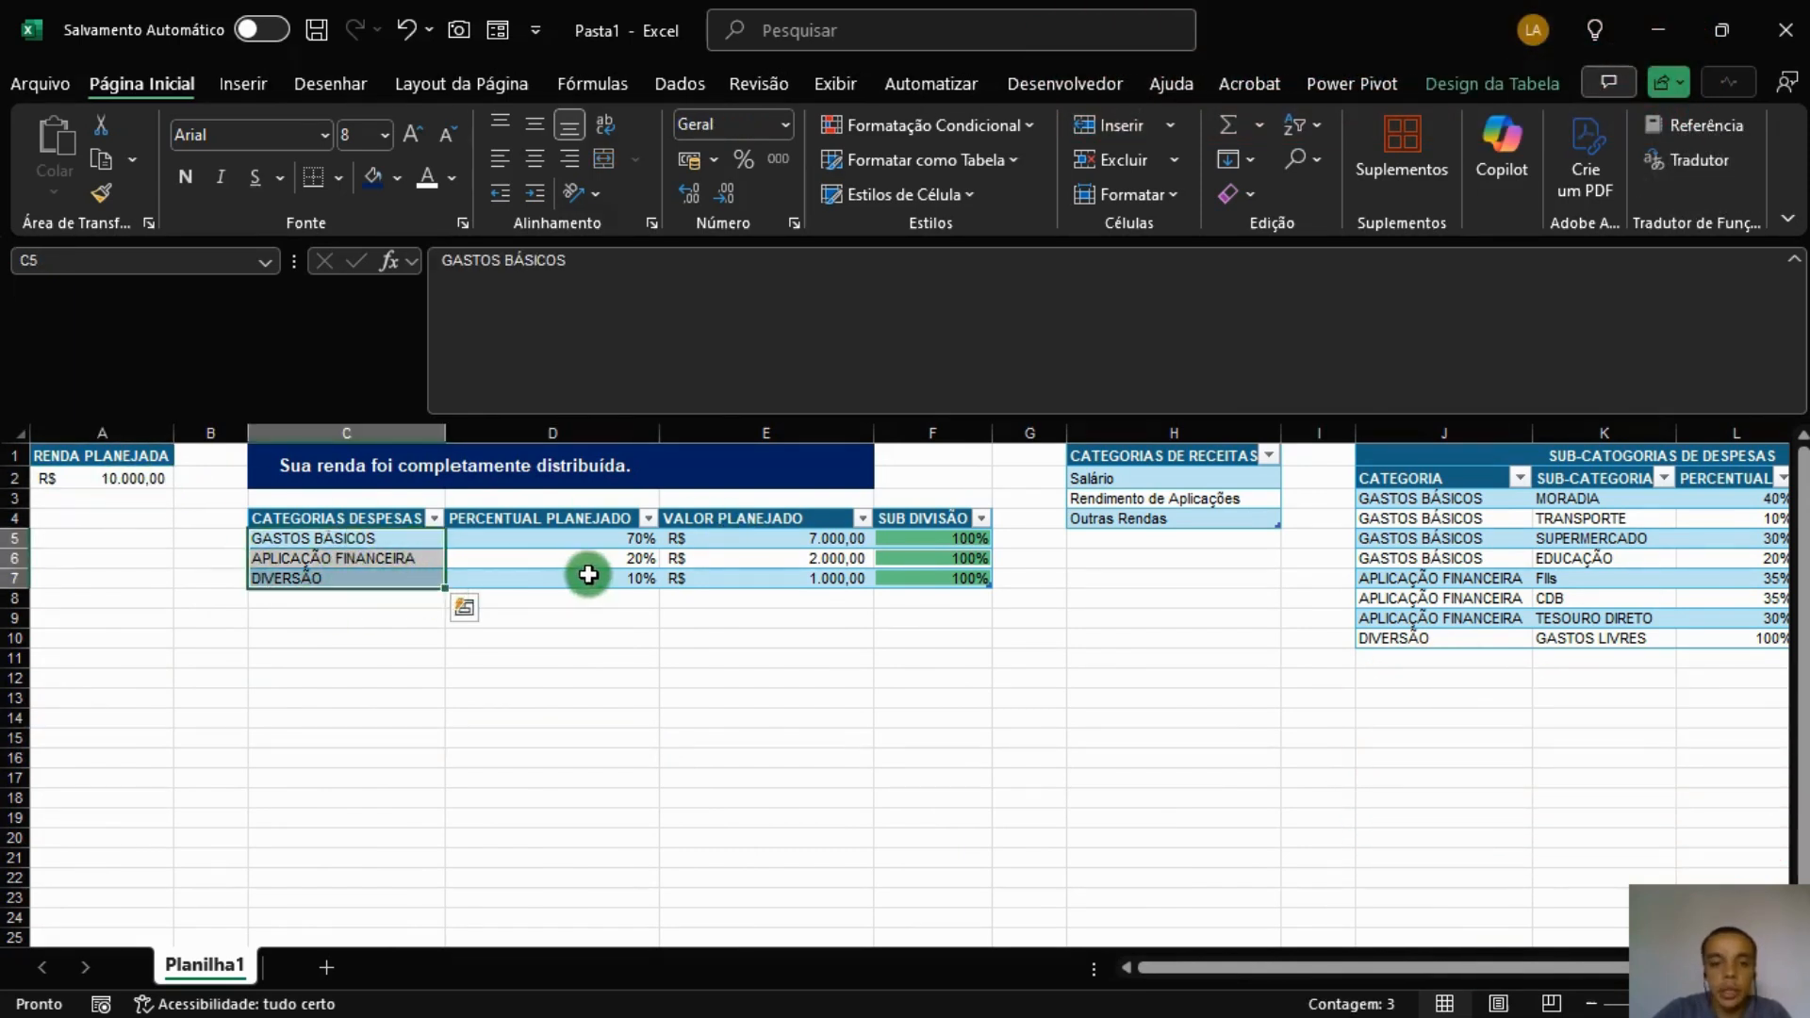
left_click(363, 537)
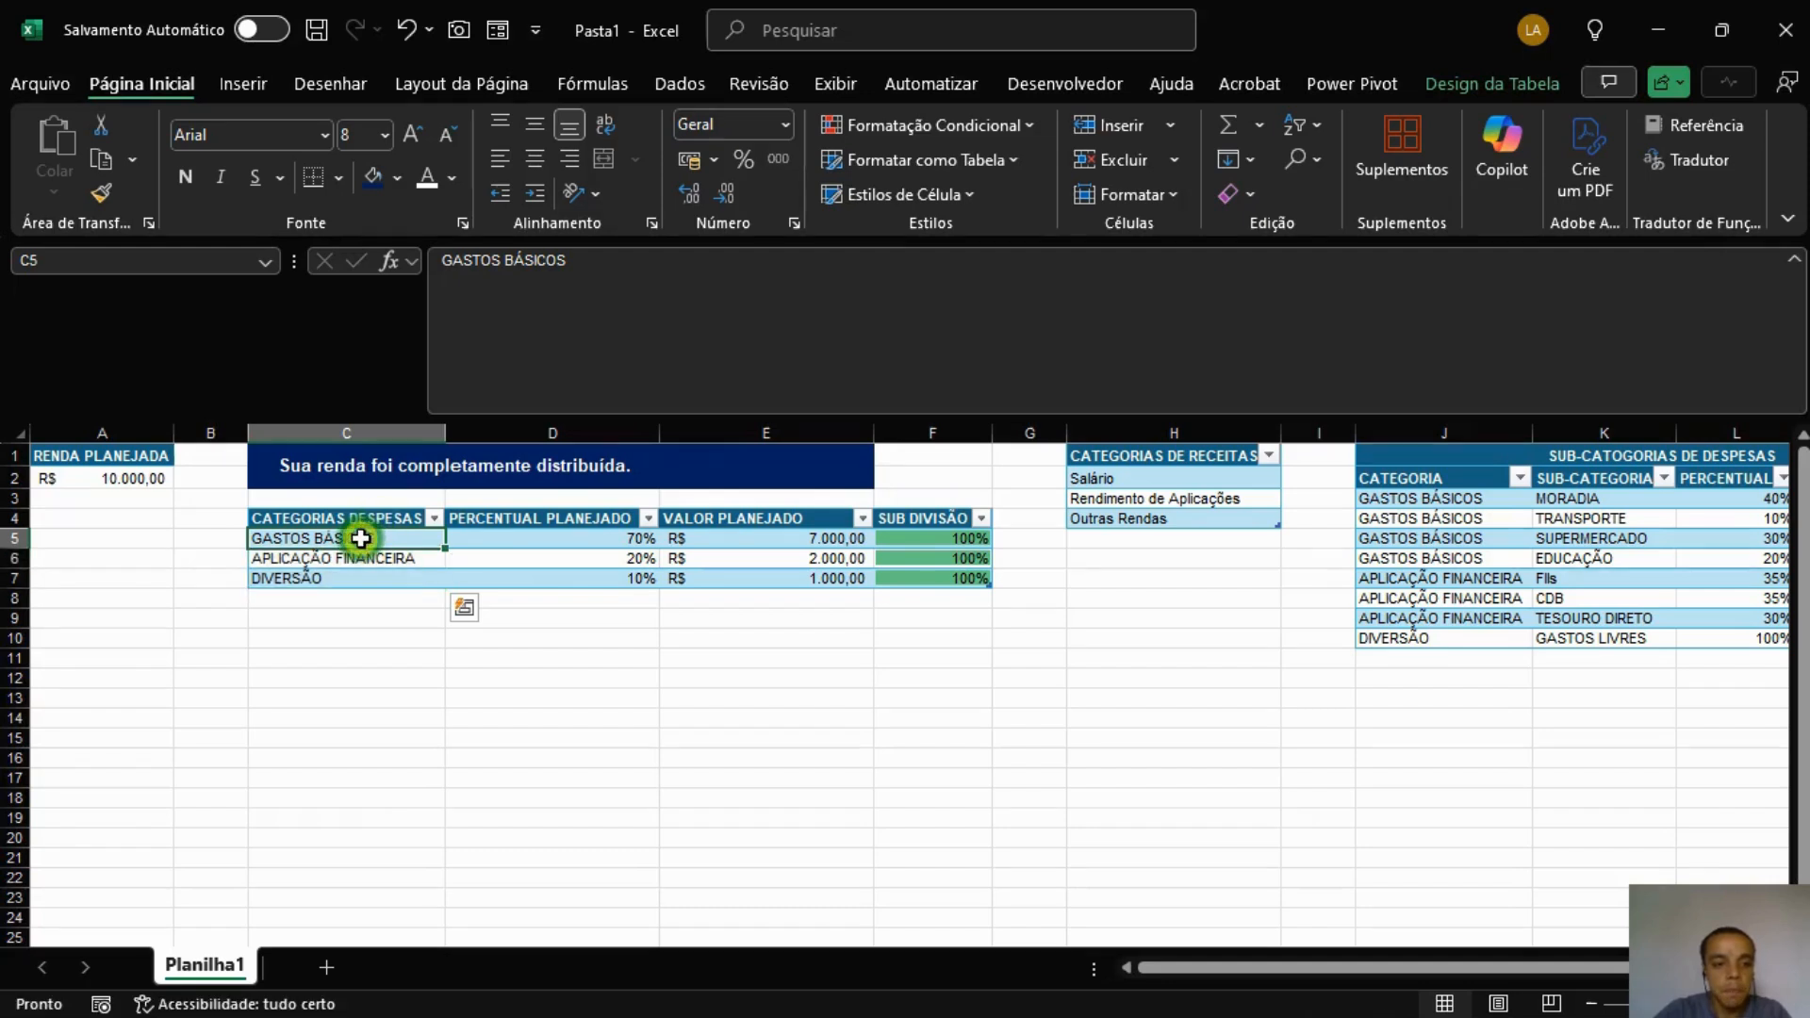
left_click(531, 539)
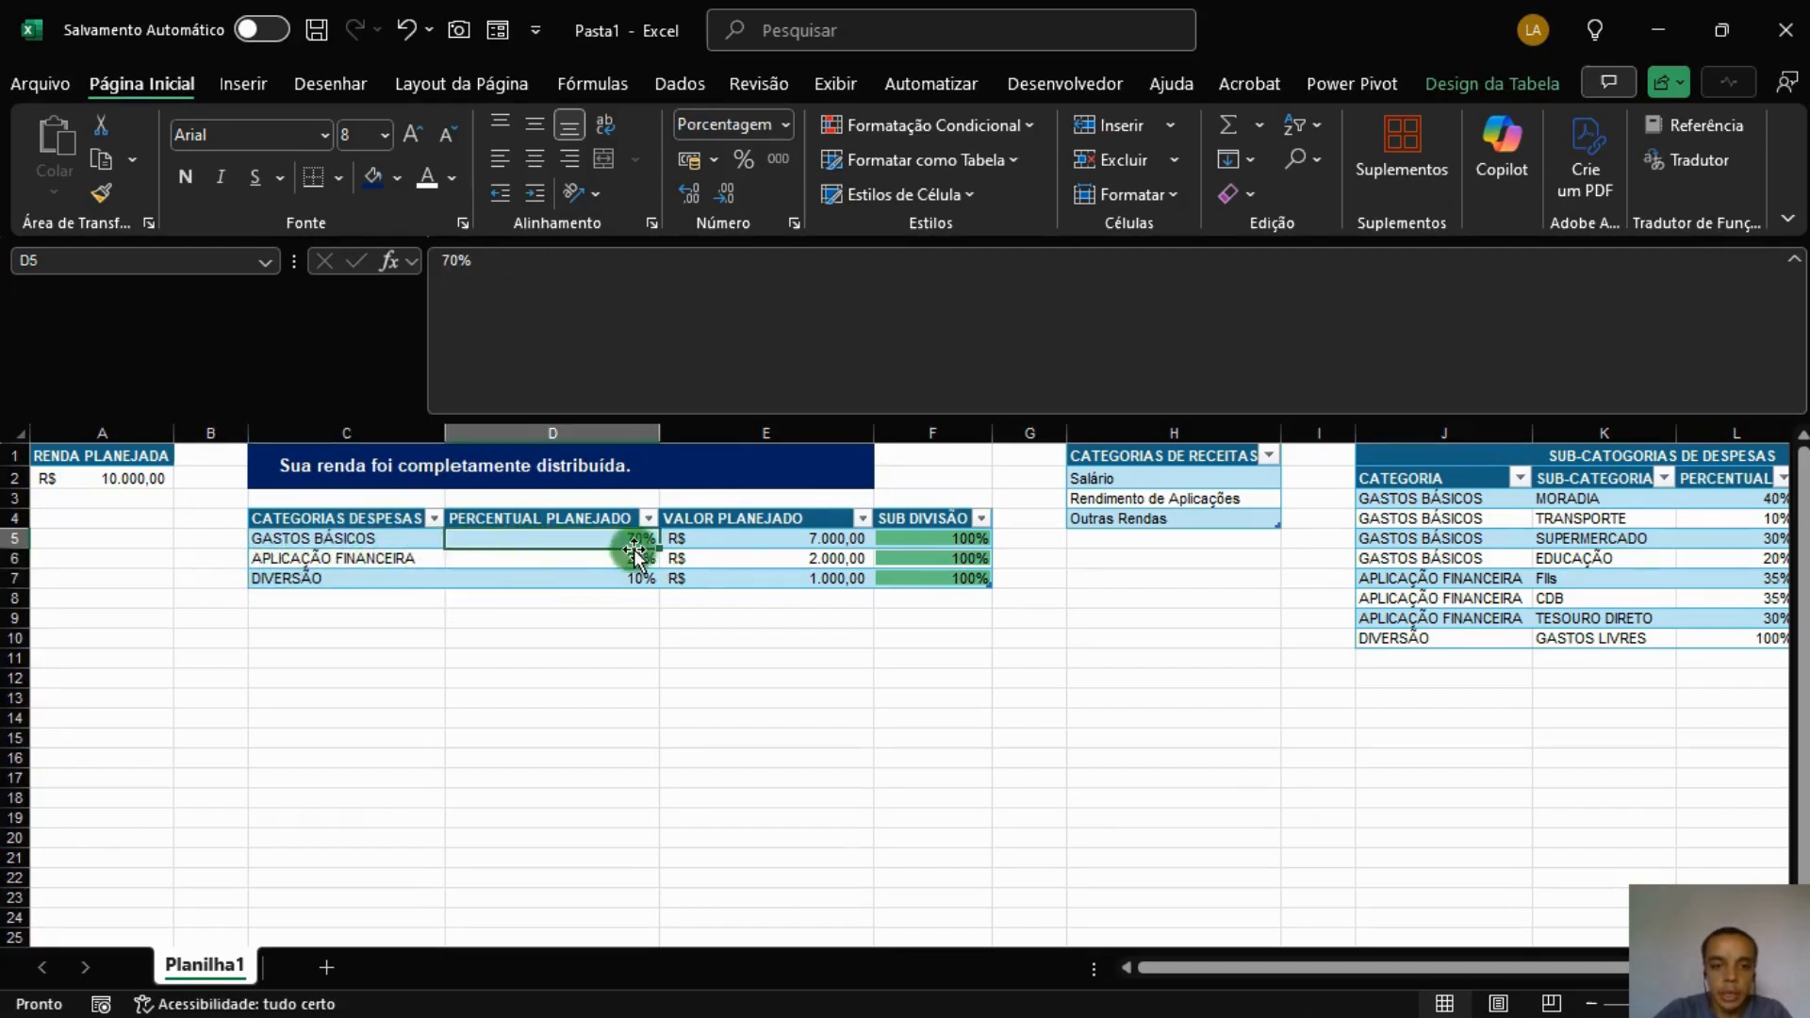
left_click(364, 558)
left_click(546, 562)
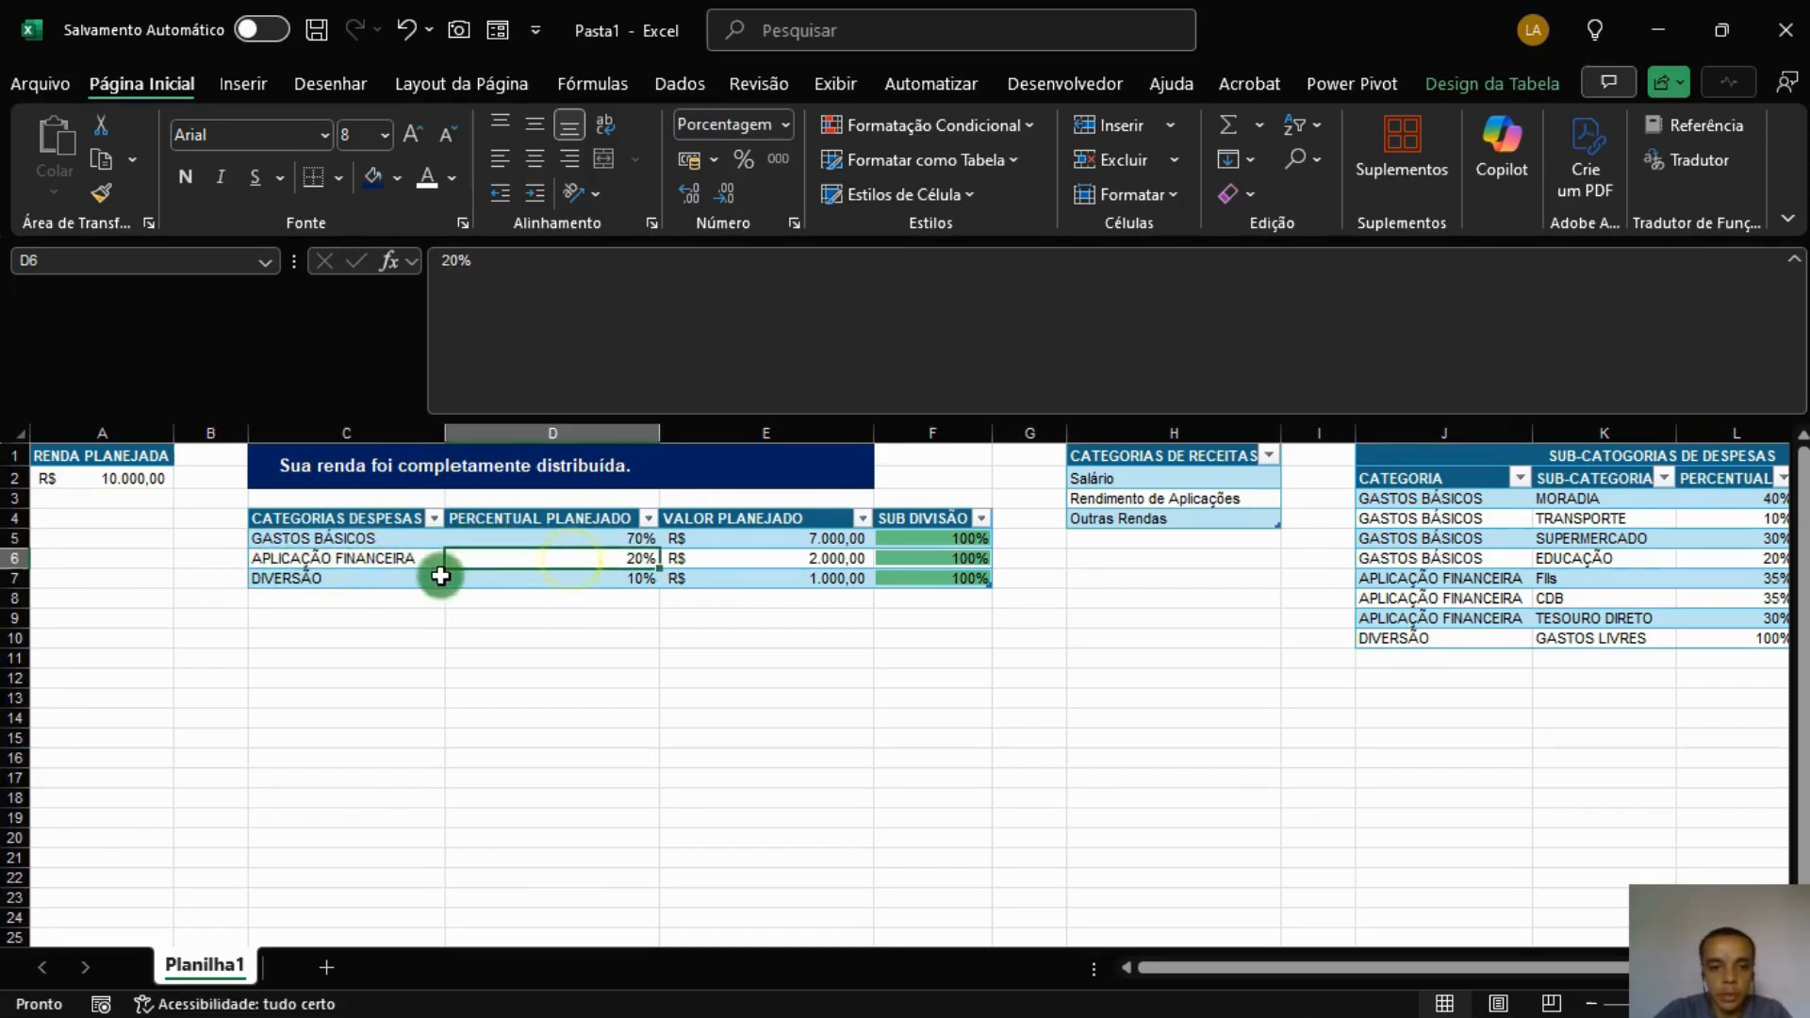
left_click(380, 578)
left_click(518, 578)
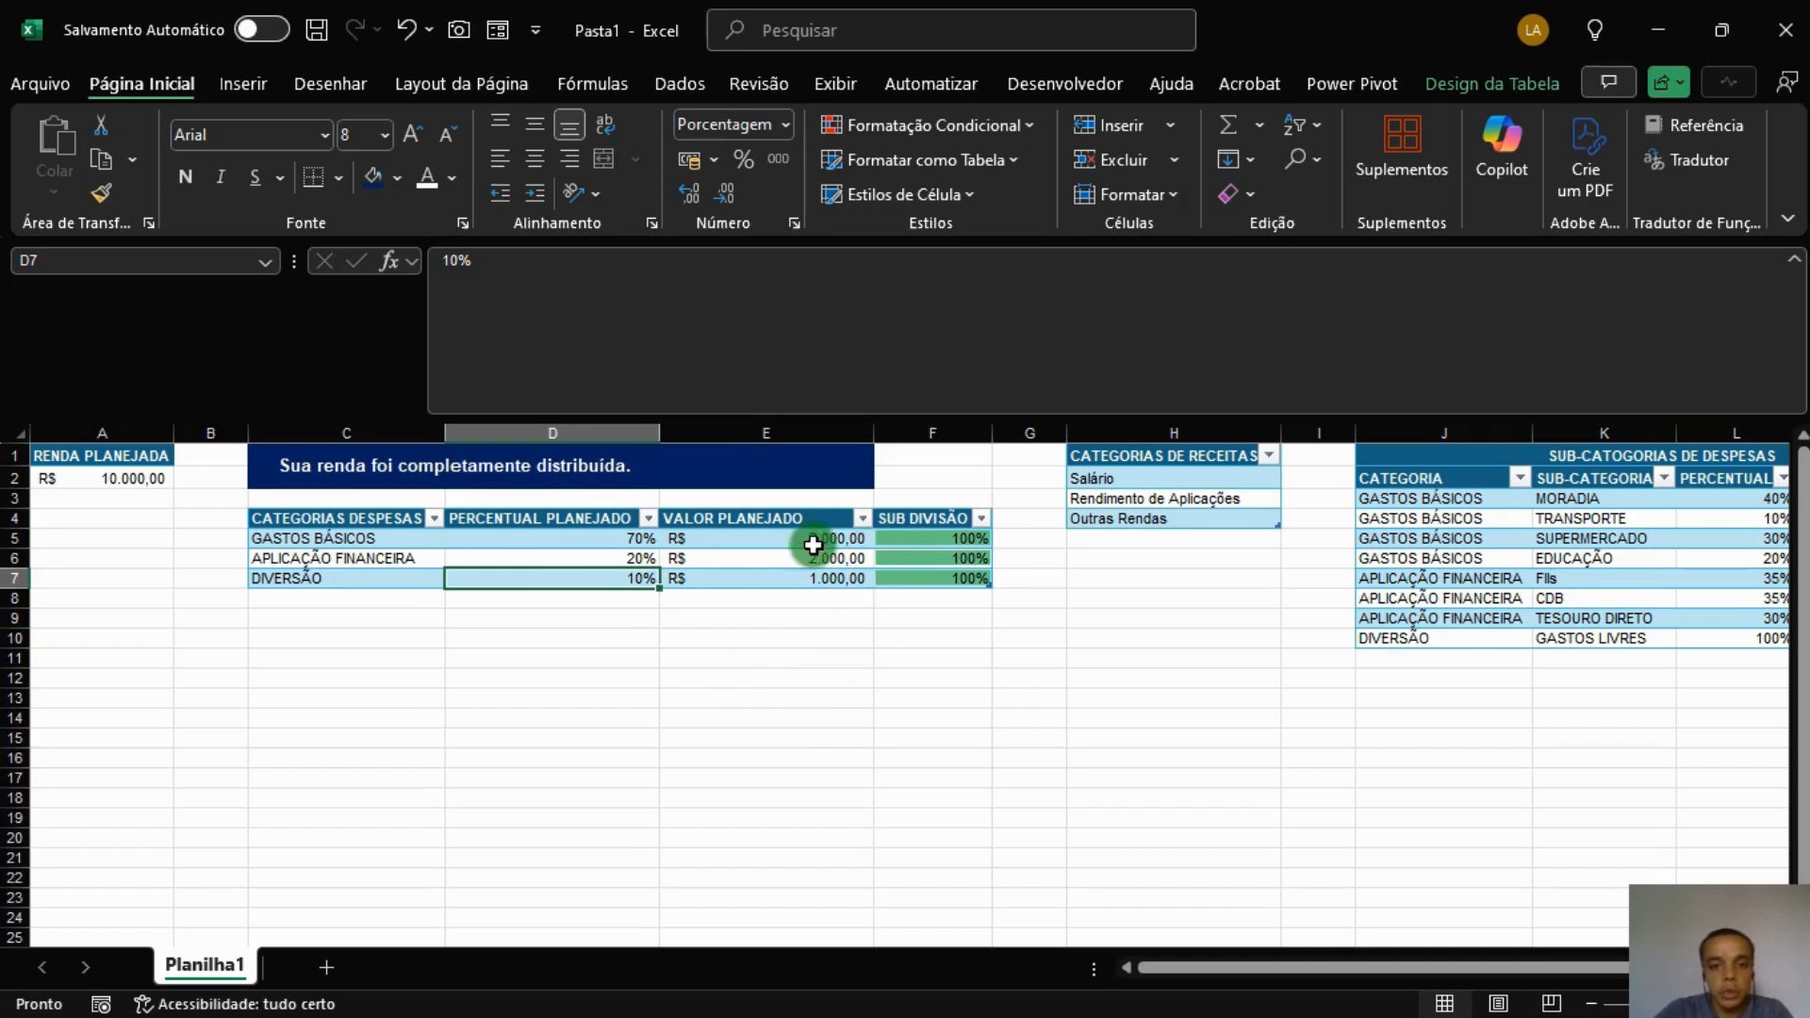
Merge and center the income distribution message across cells C1:E2, above the expense categories table.
left_click(675, 454)
left_click(472, 482)
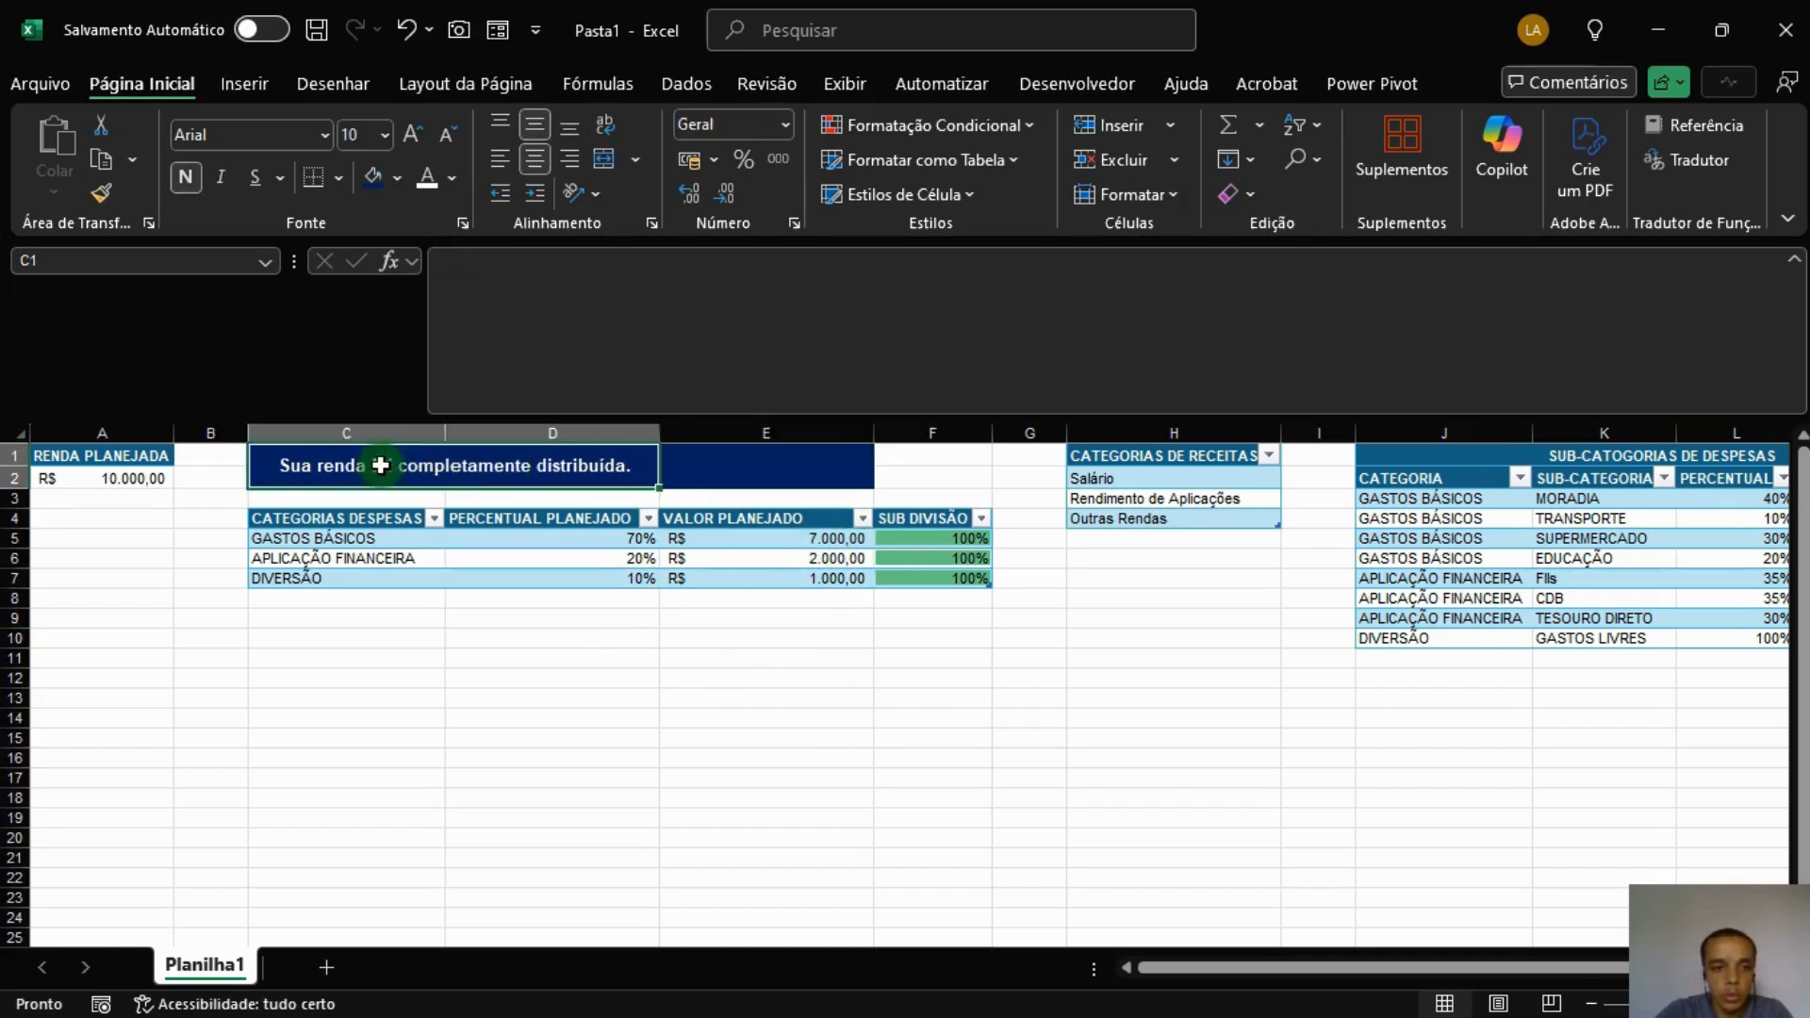
left_click(742, 464)
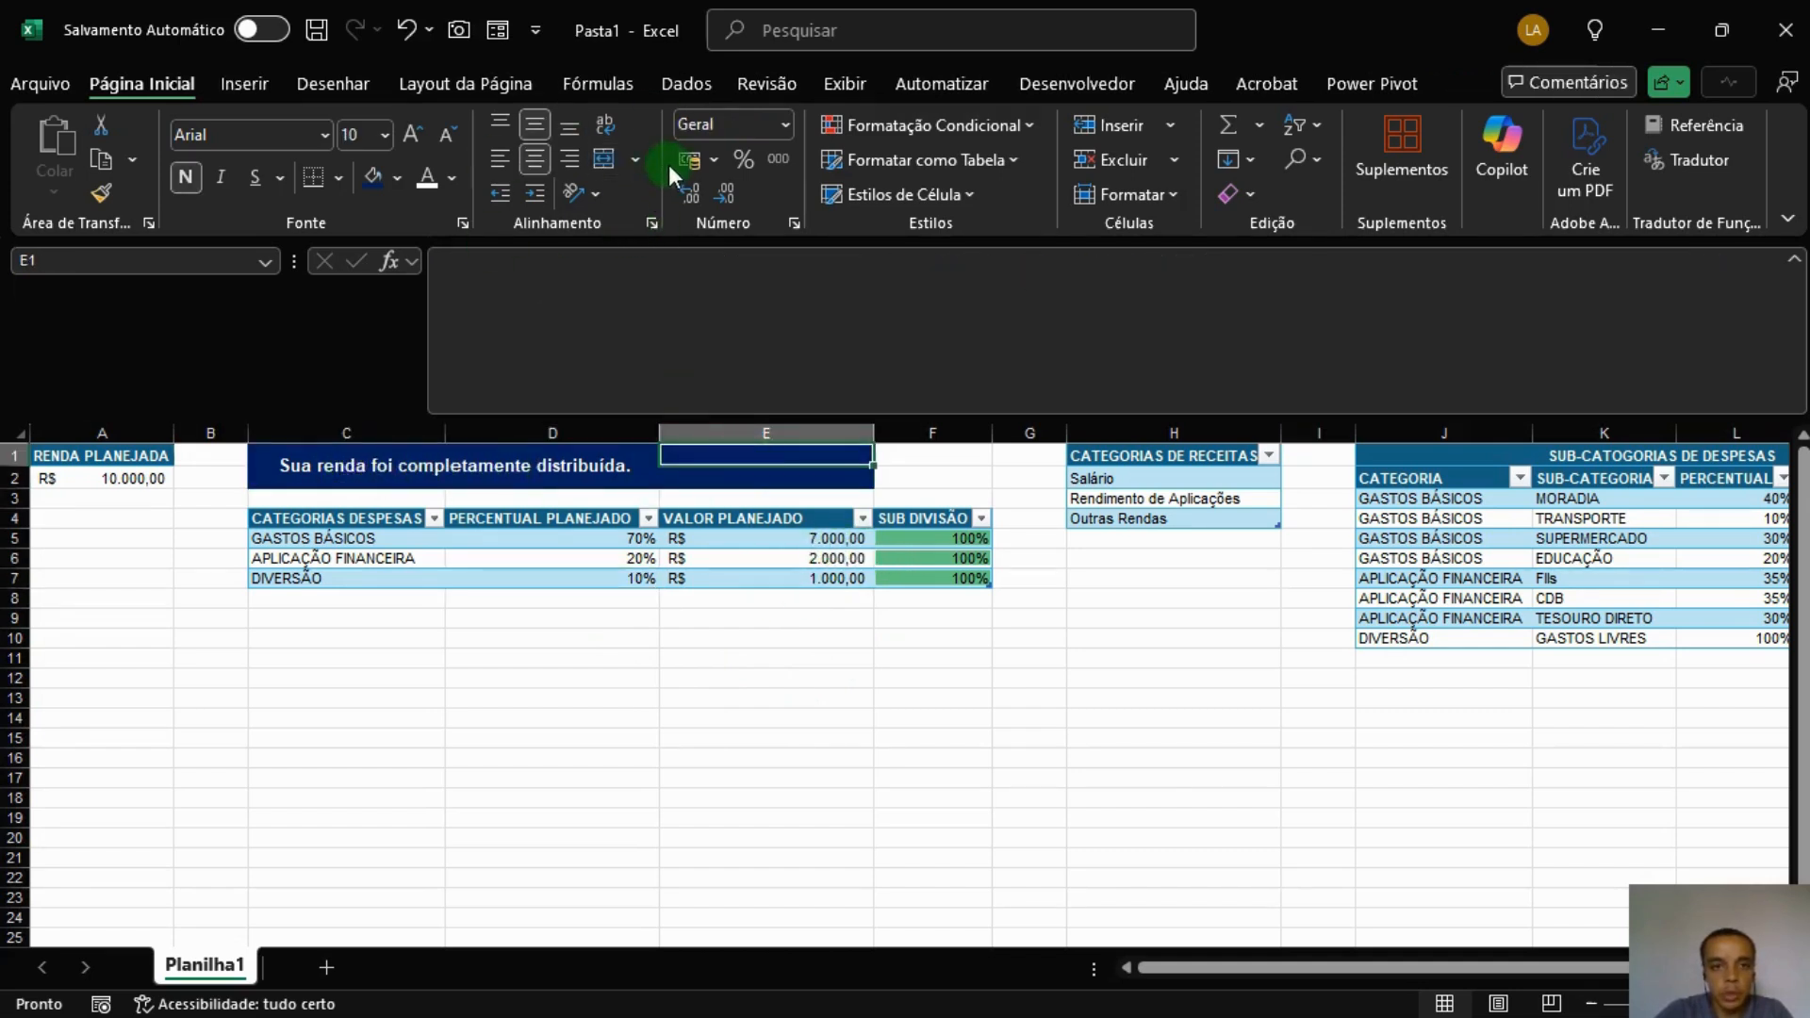
left_click(408, 467)
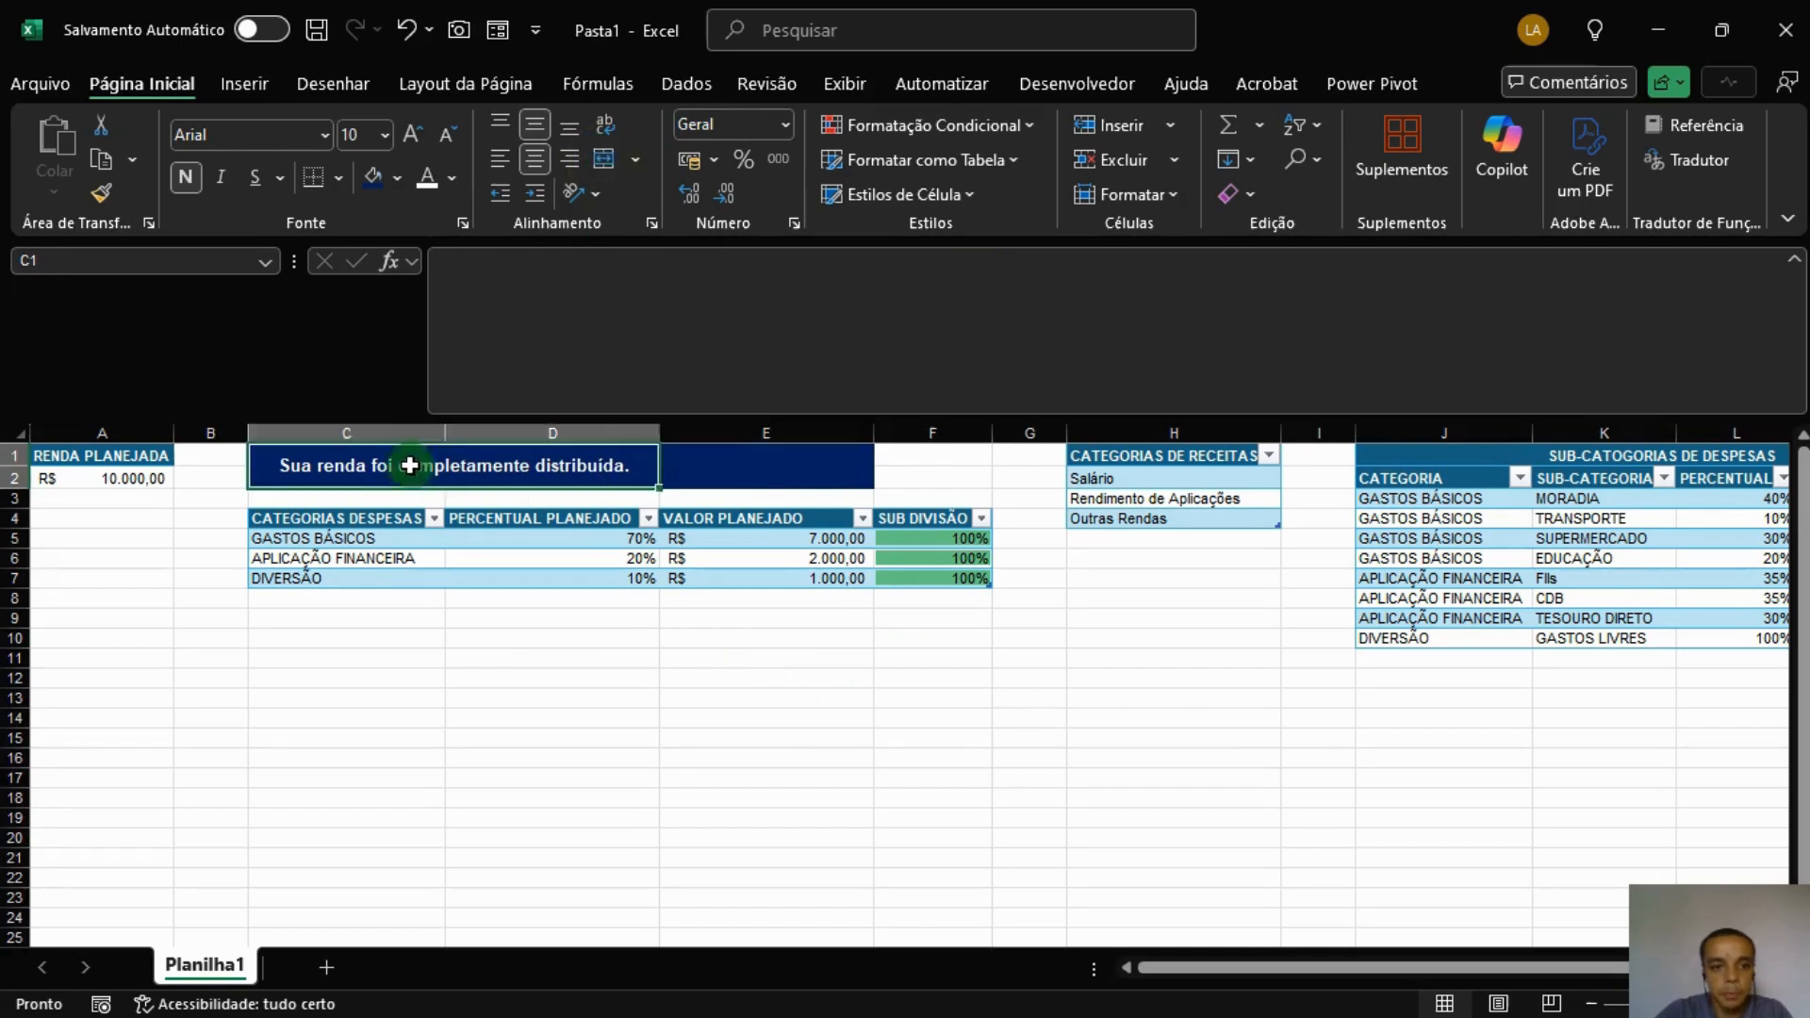
left_click(717, 470)
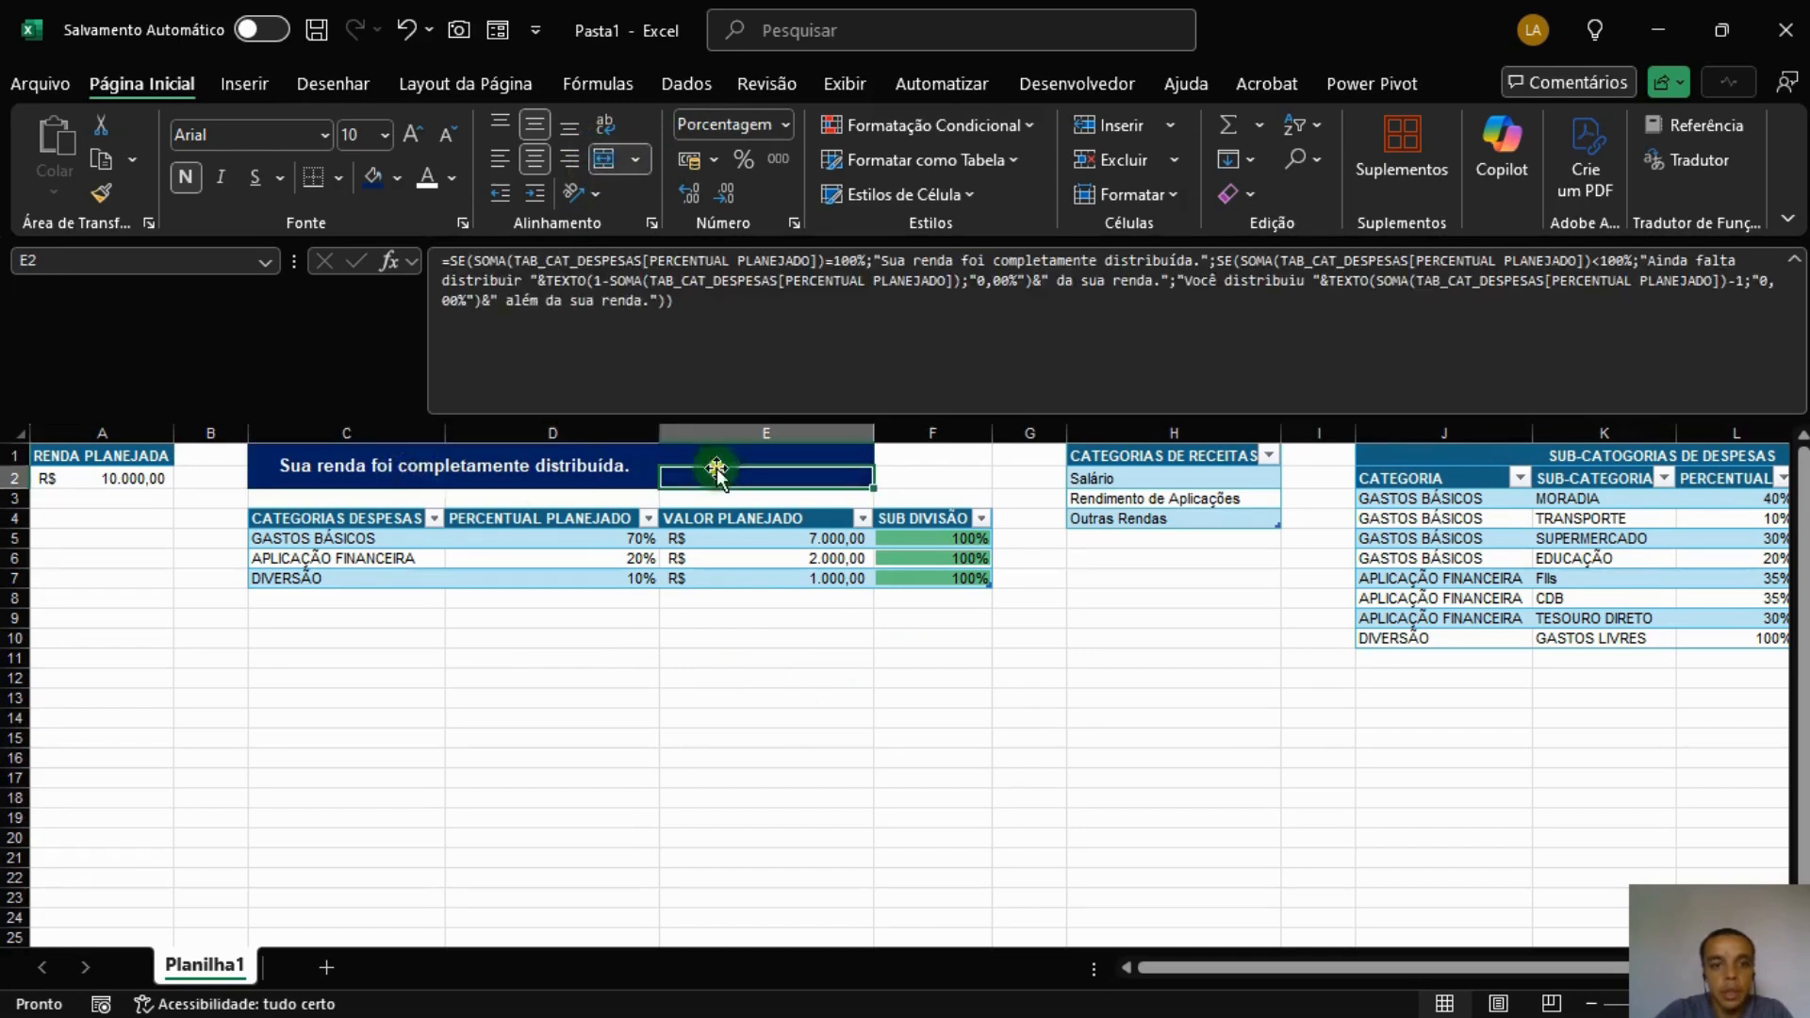
left_click(382, 448)
left_click(603, 158)
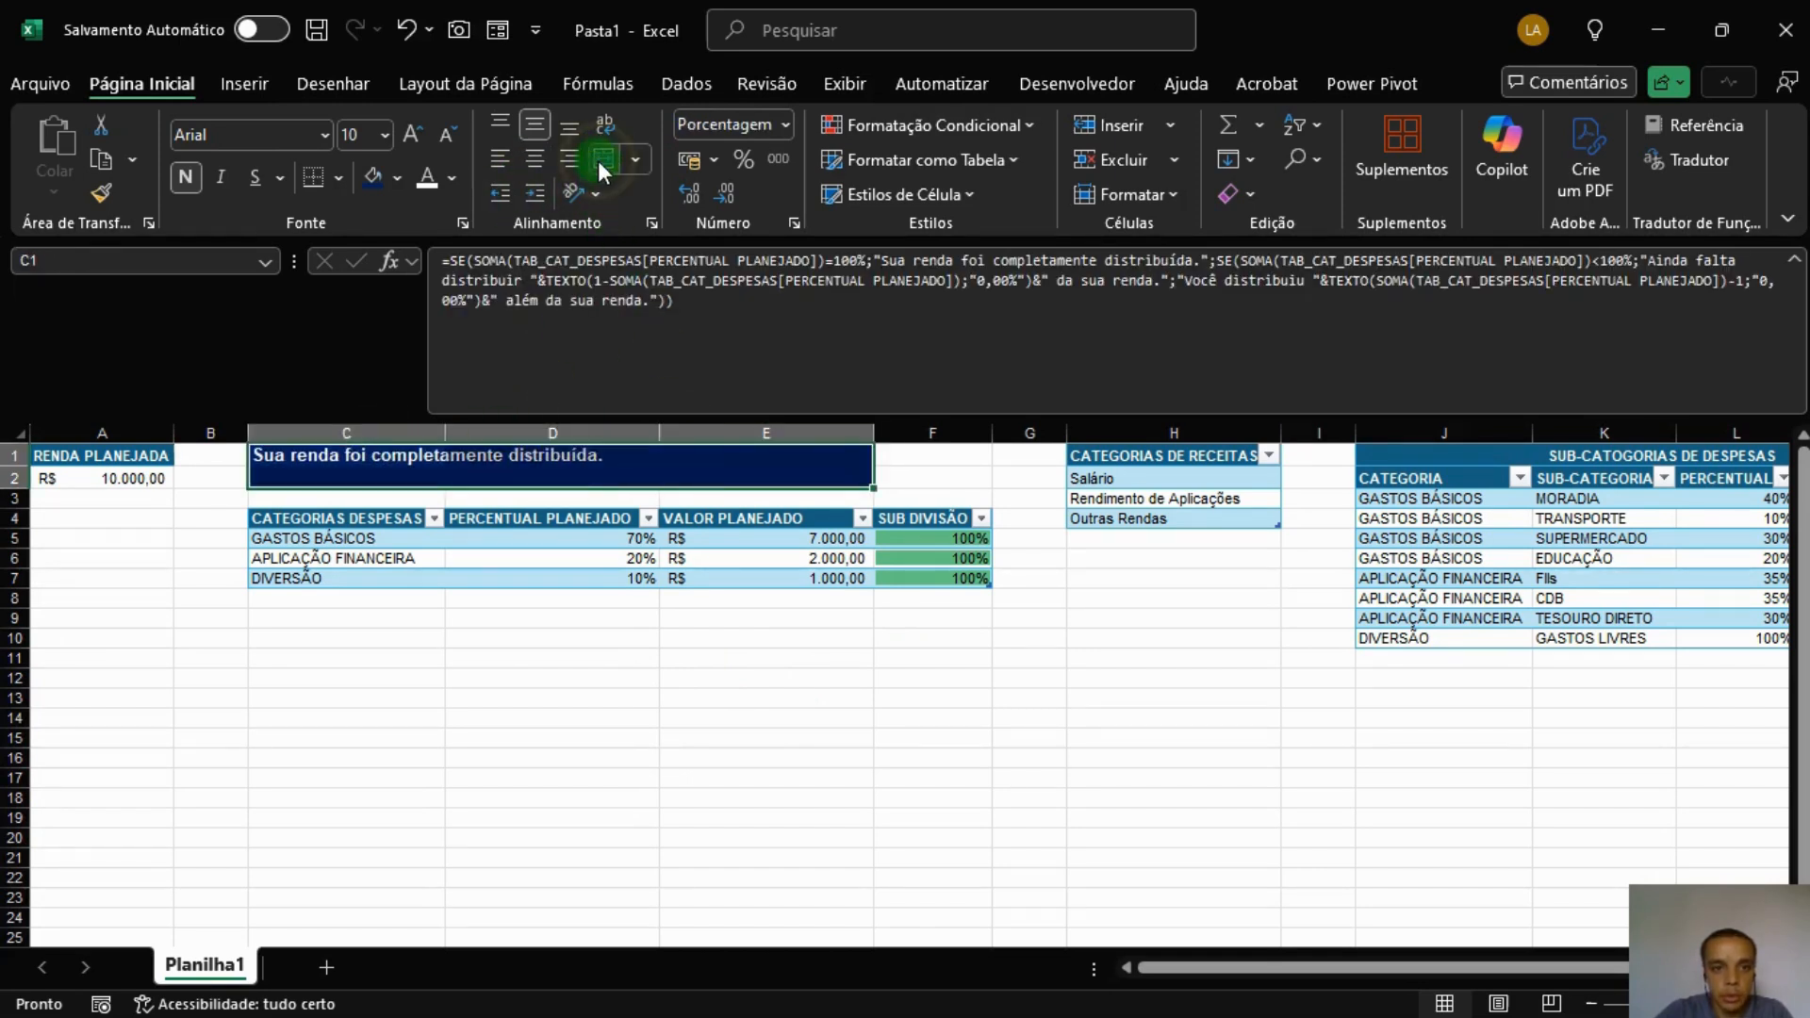
left_click(602, 158)
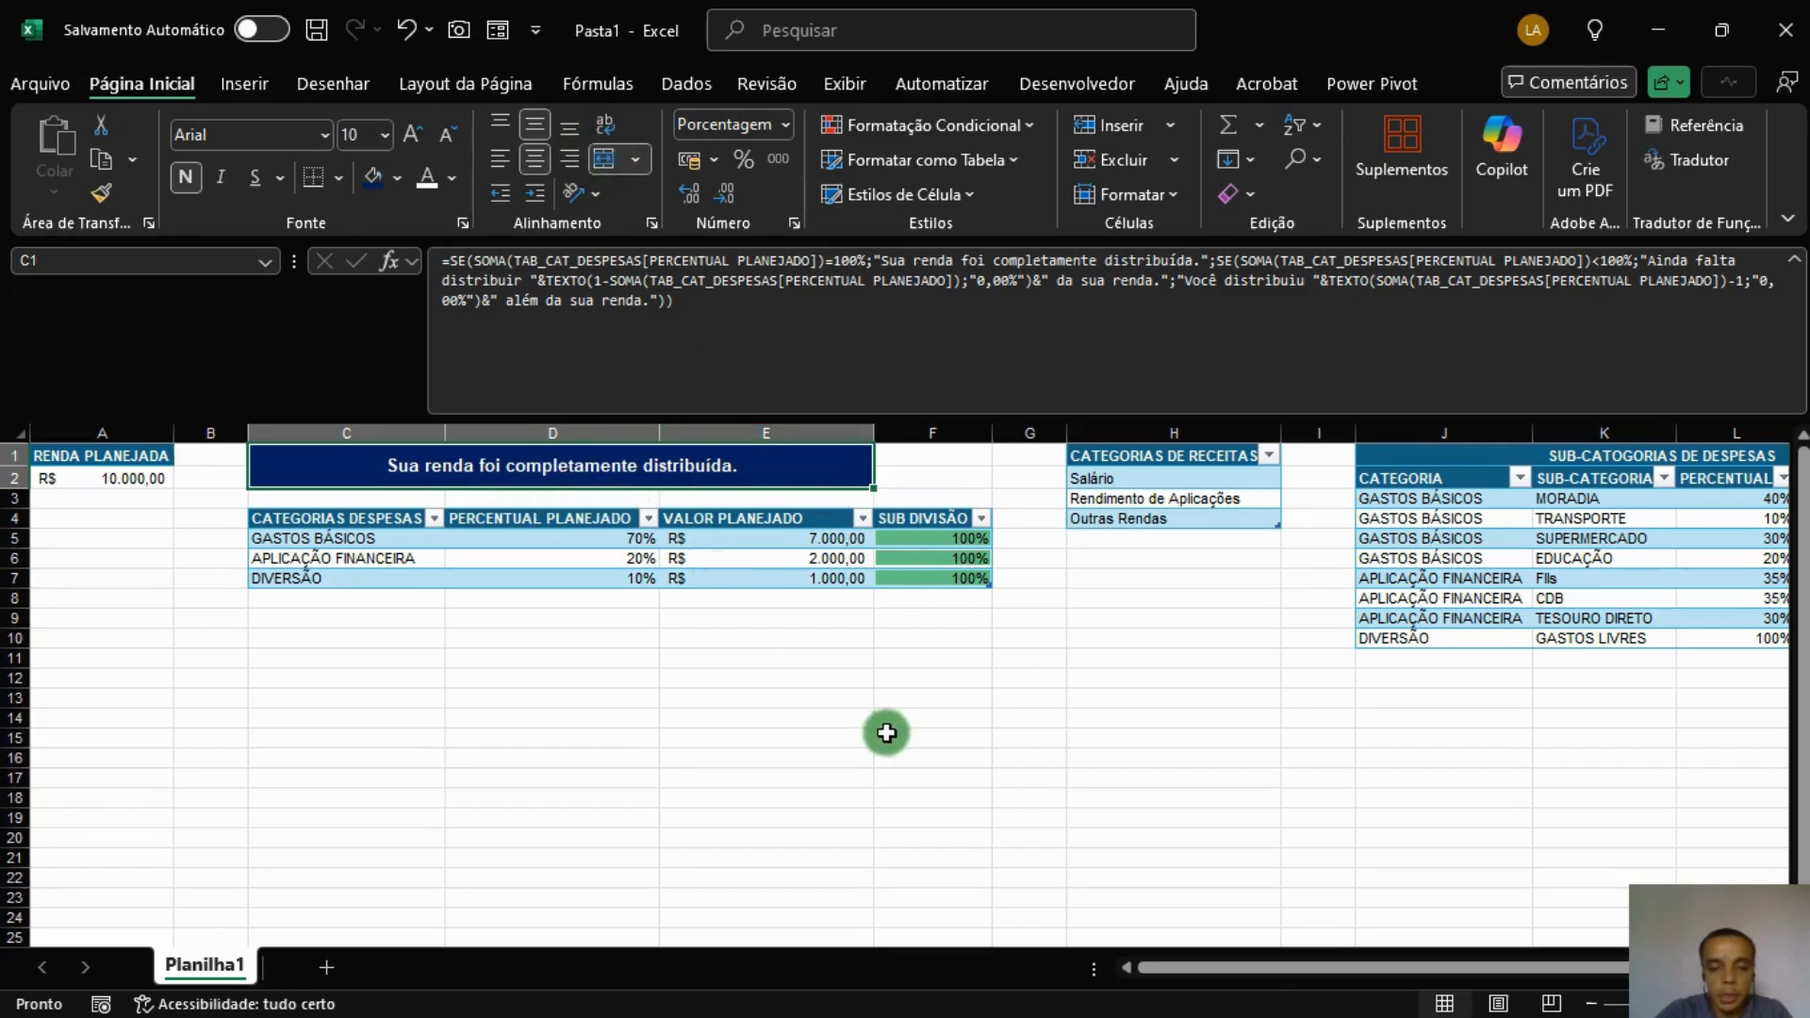
Examine the SUB DIVISÃO column and the expense sub-category table's categories, sub-categories and planned value formulas.
left_click(978, 670)
left_click_drag(943, 538, 957, 570)
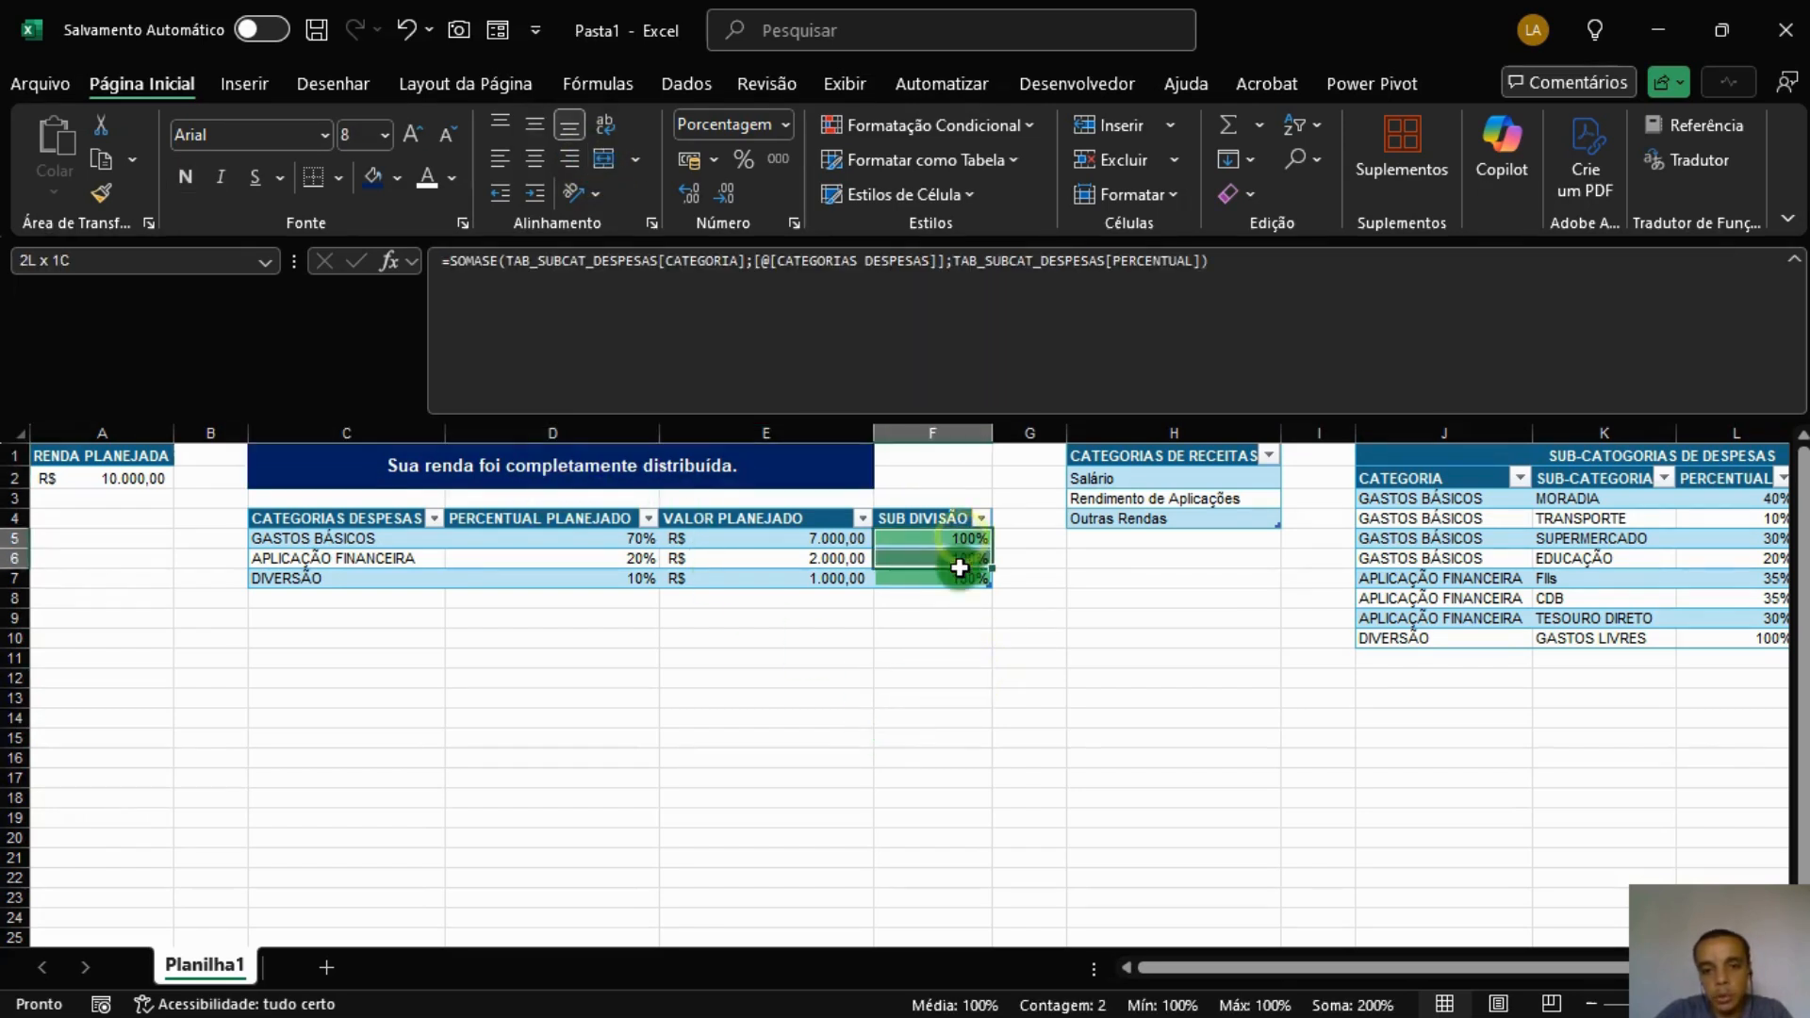
left_click(907, 657)
left_click_drag(1233, 966, 1418, 953)
left_click(1318, 457)
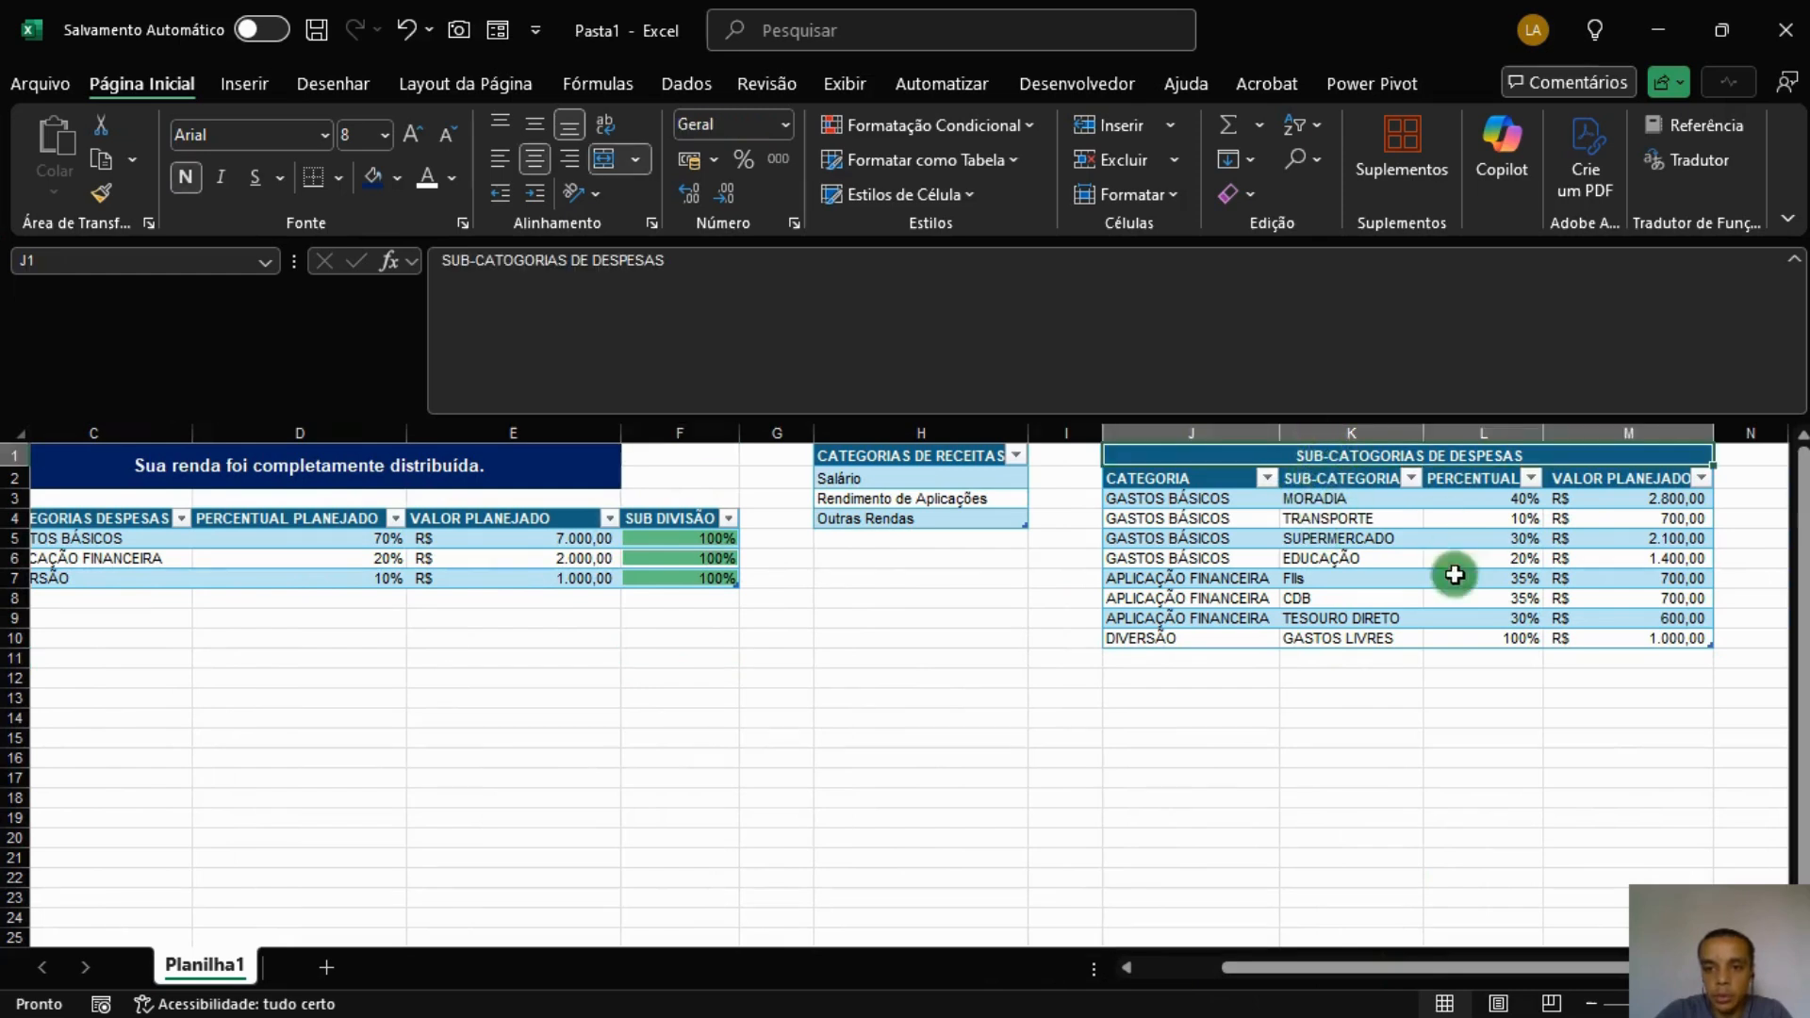
left_click(1236, 505)
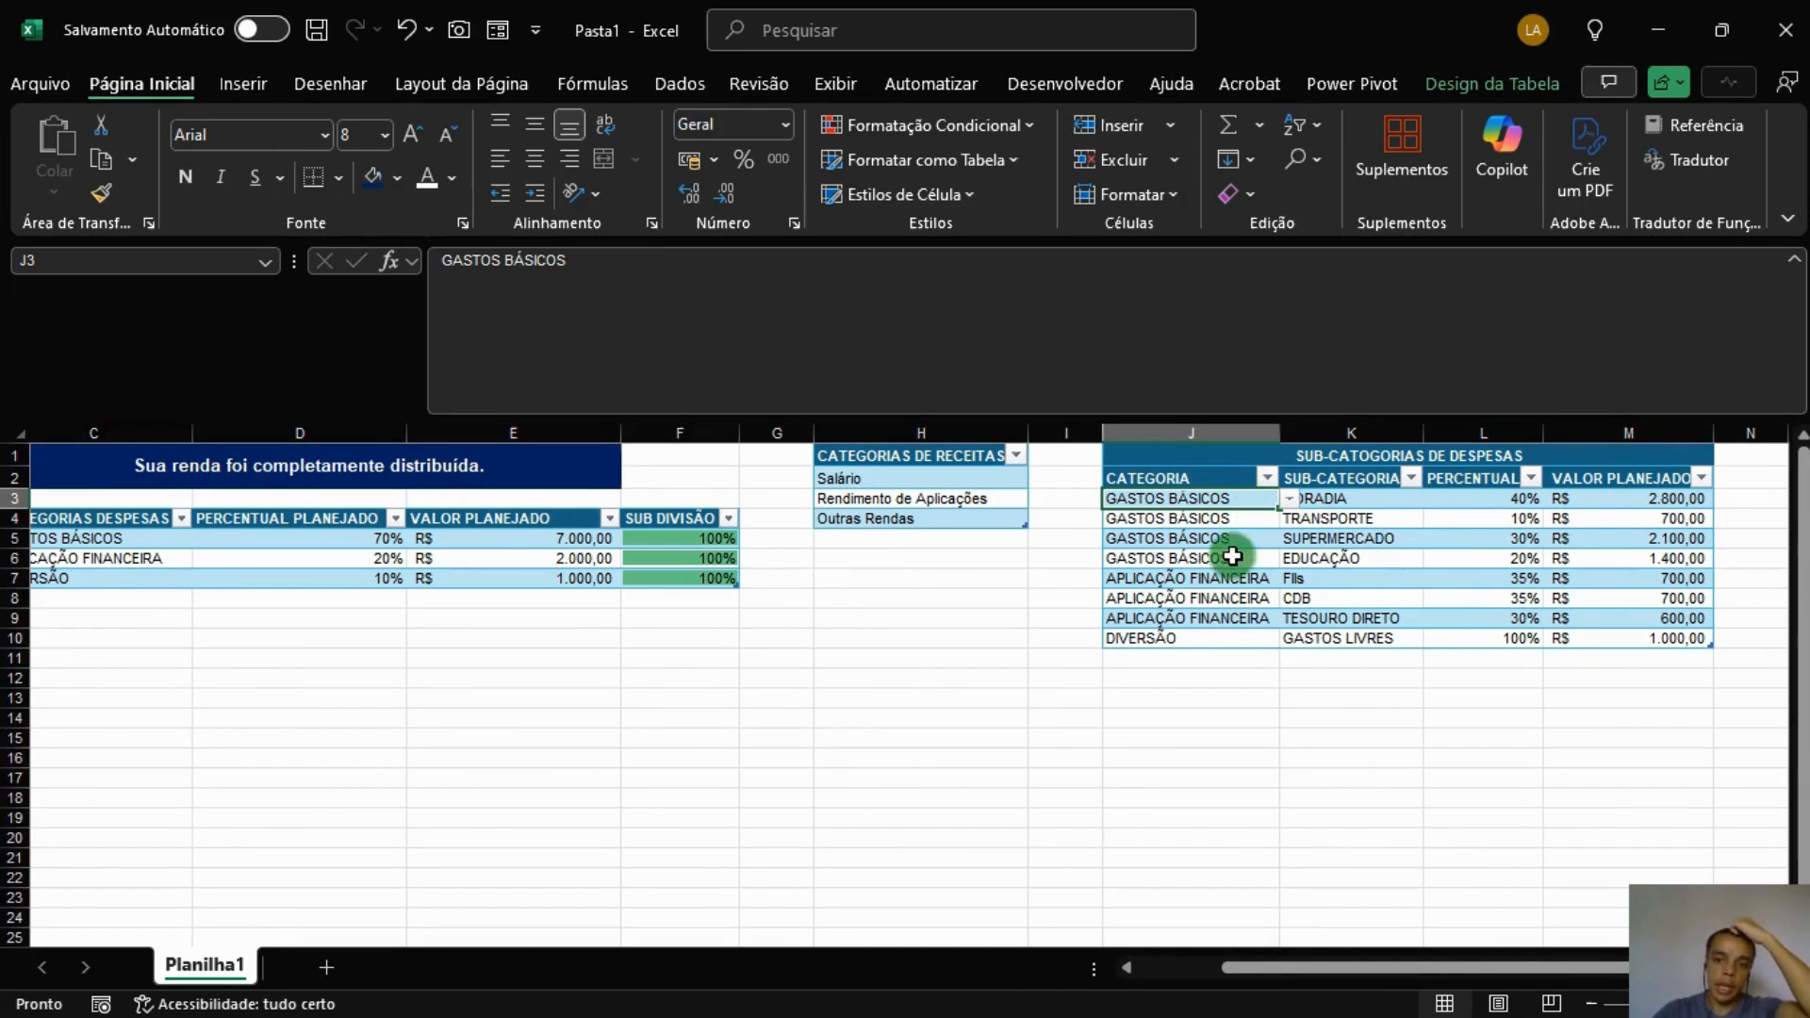
left_click_drag(1231, 499, 1232, 556)
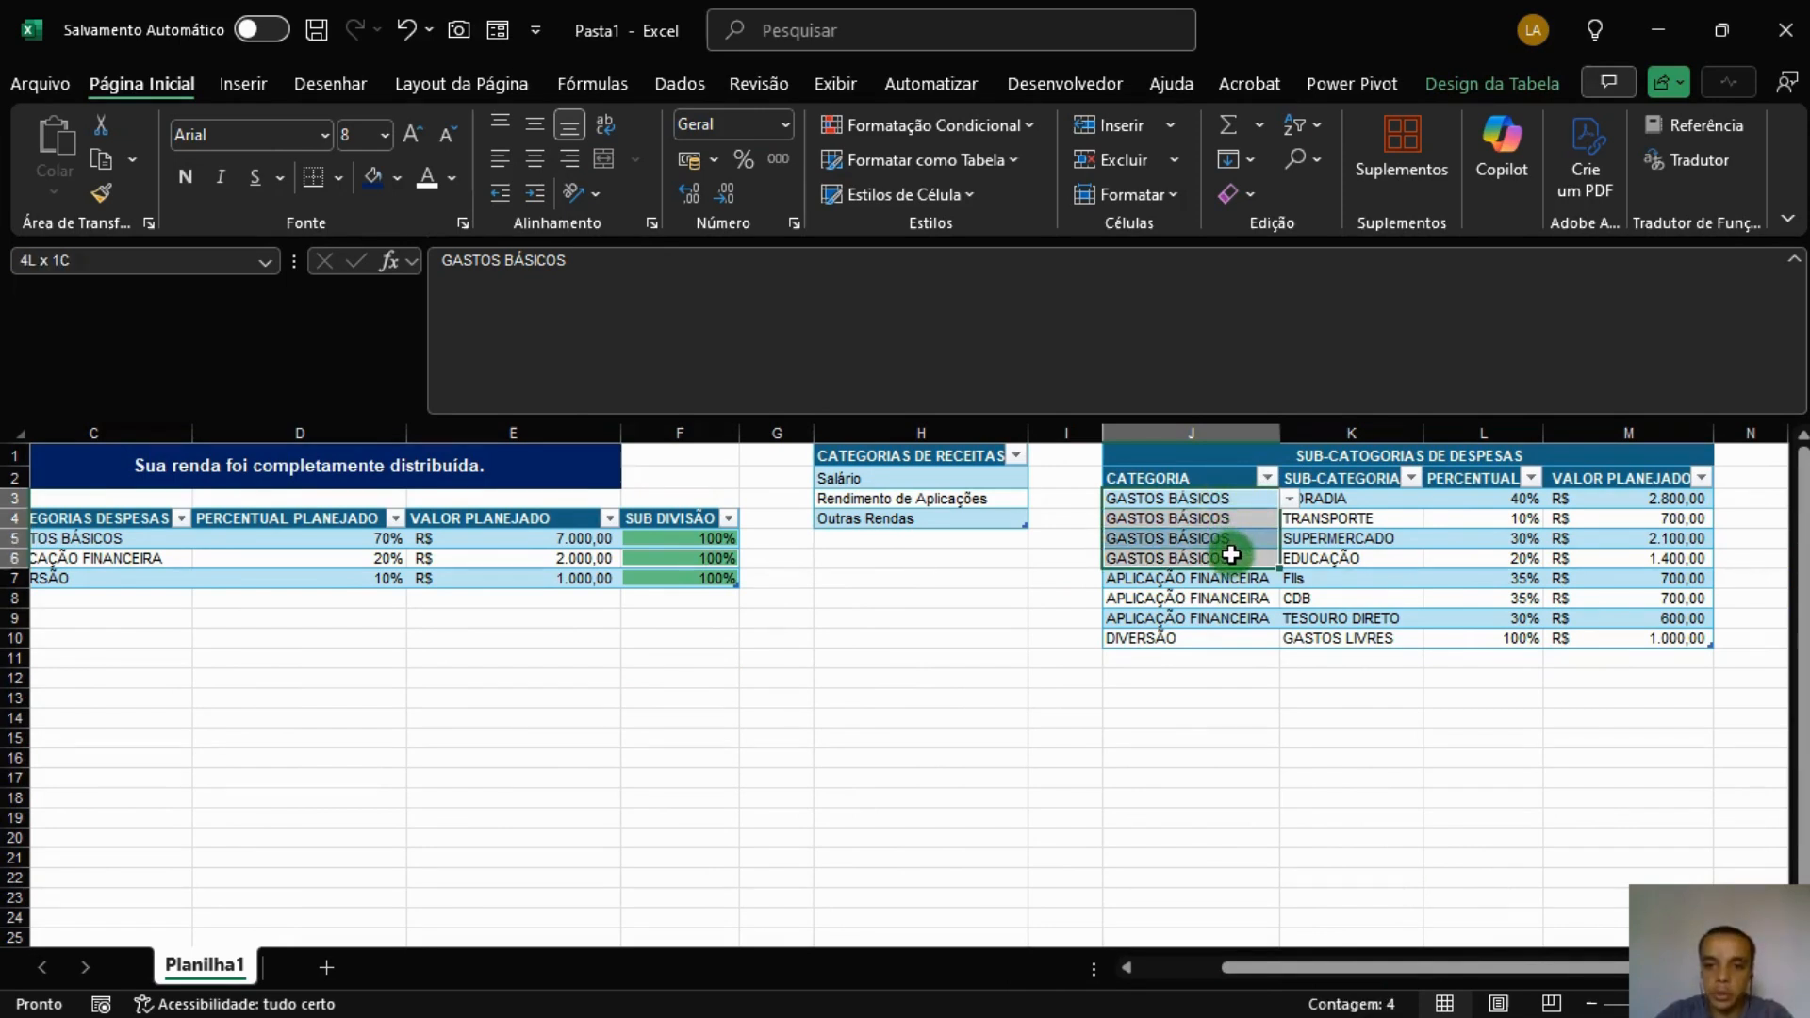
left_click(1358, 501)
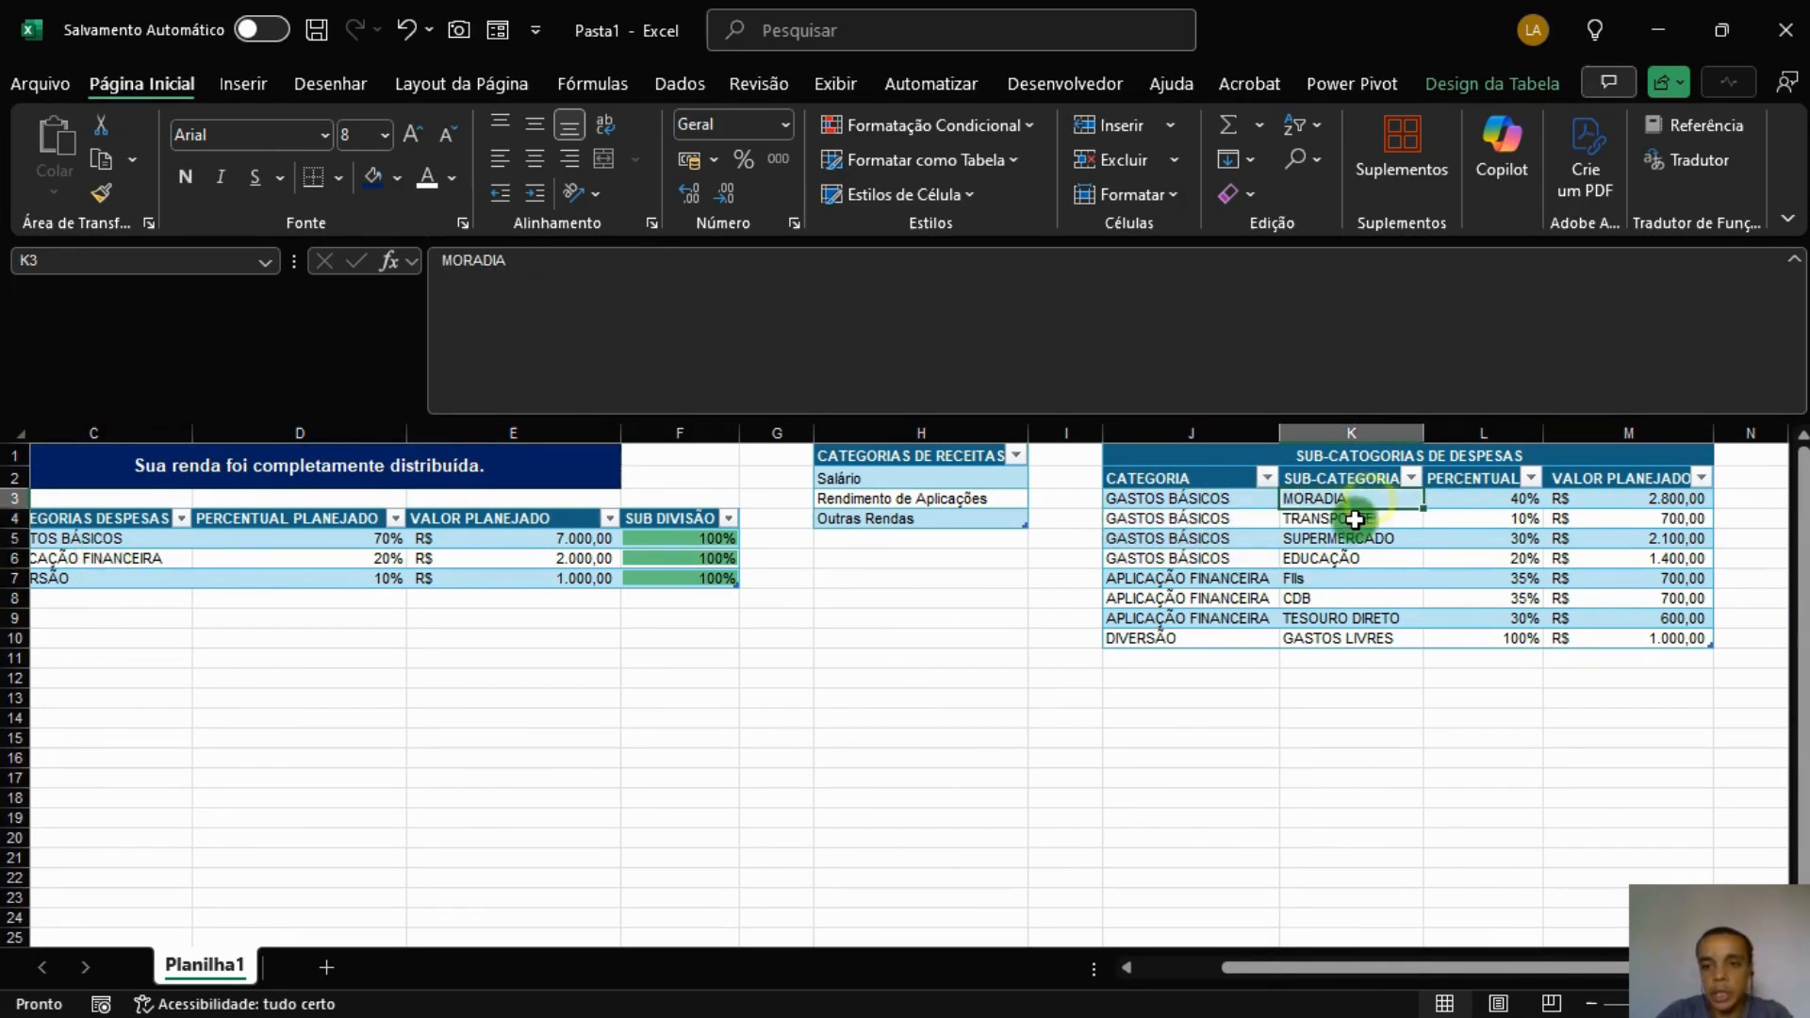
left_click(1348, 535)
left_click(1333, 557)
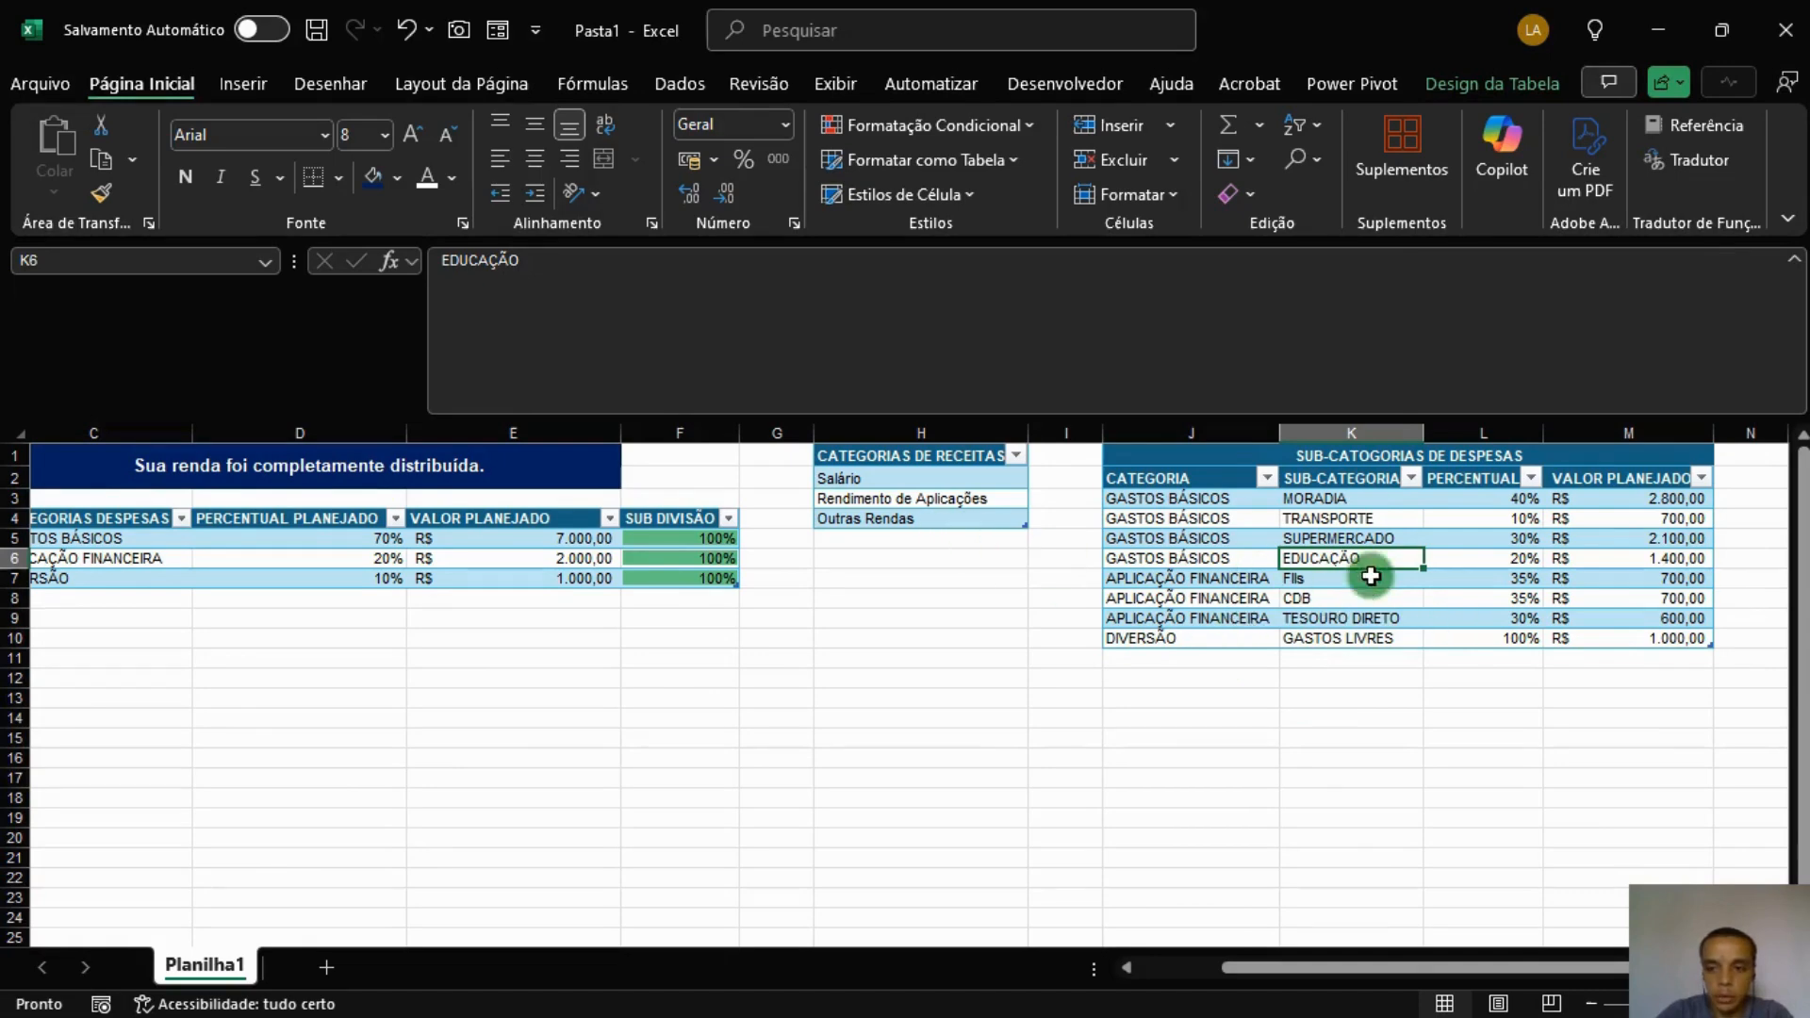
left_click_drag(1670, 501, 1662, 634)
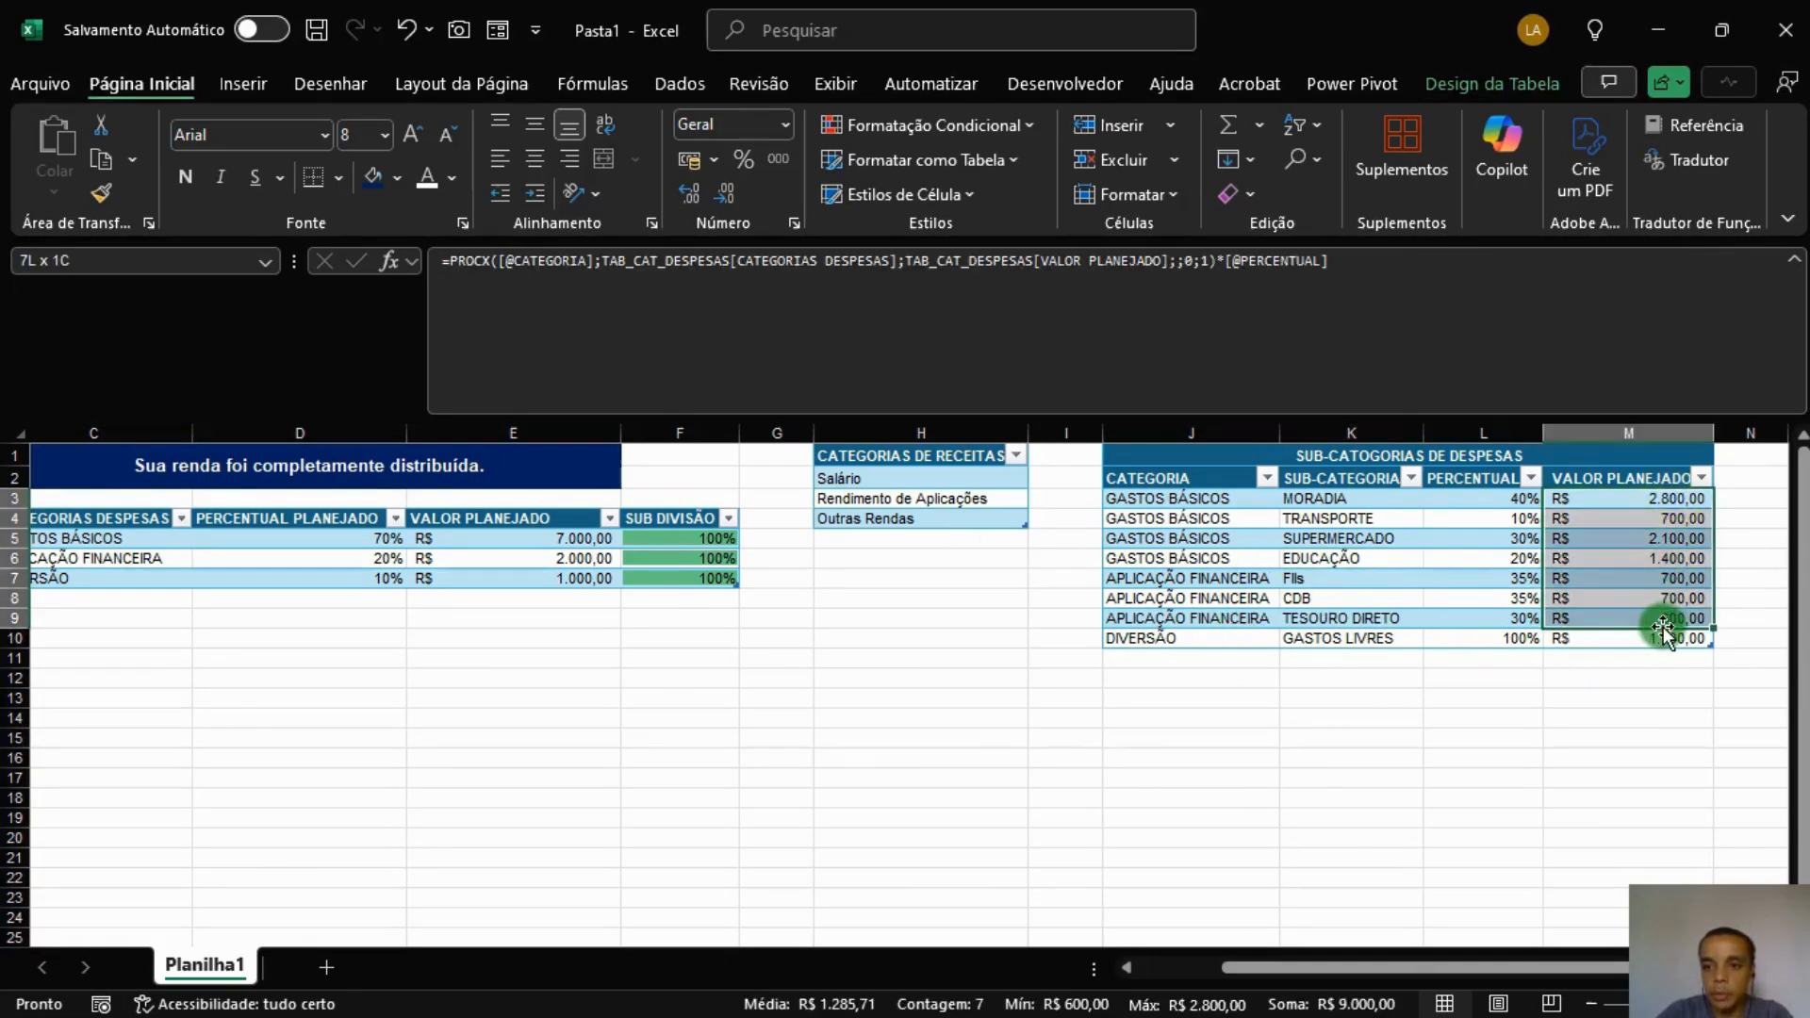
left_click(1656, 637)
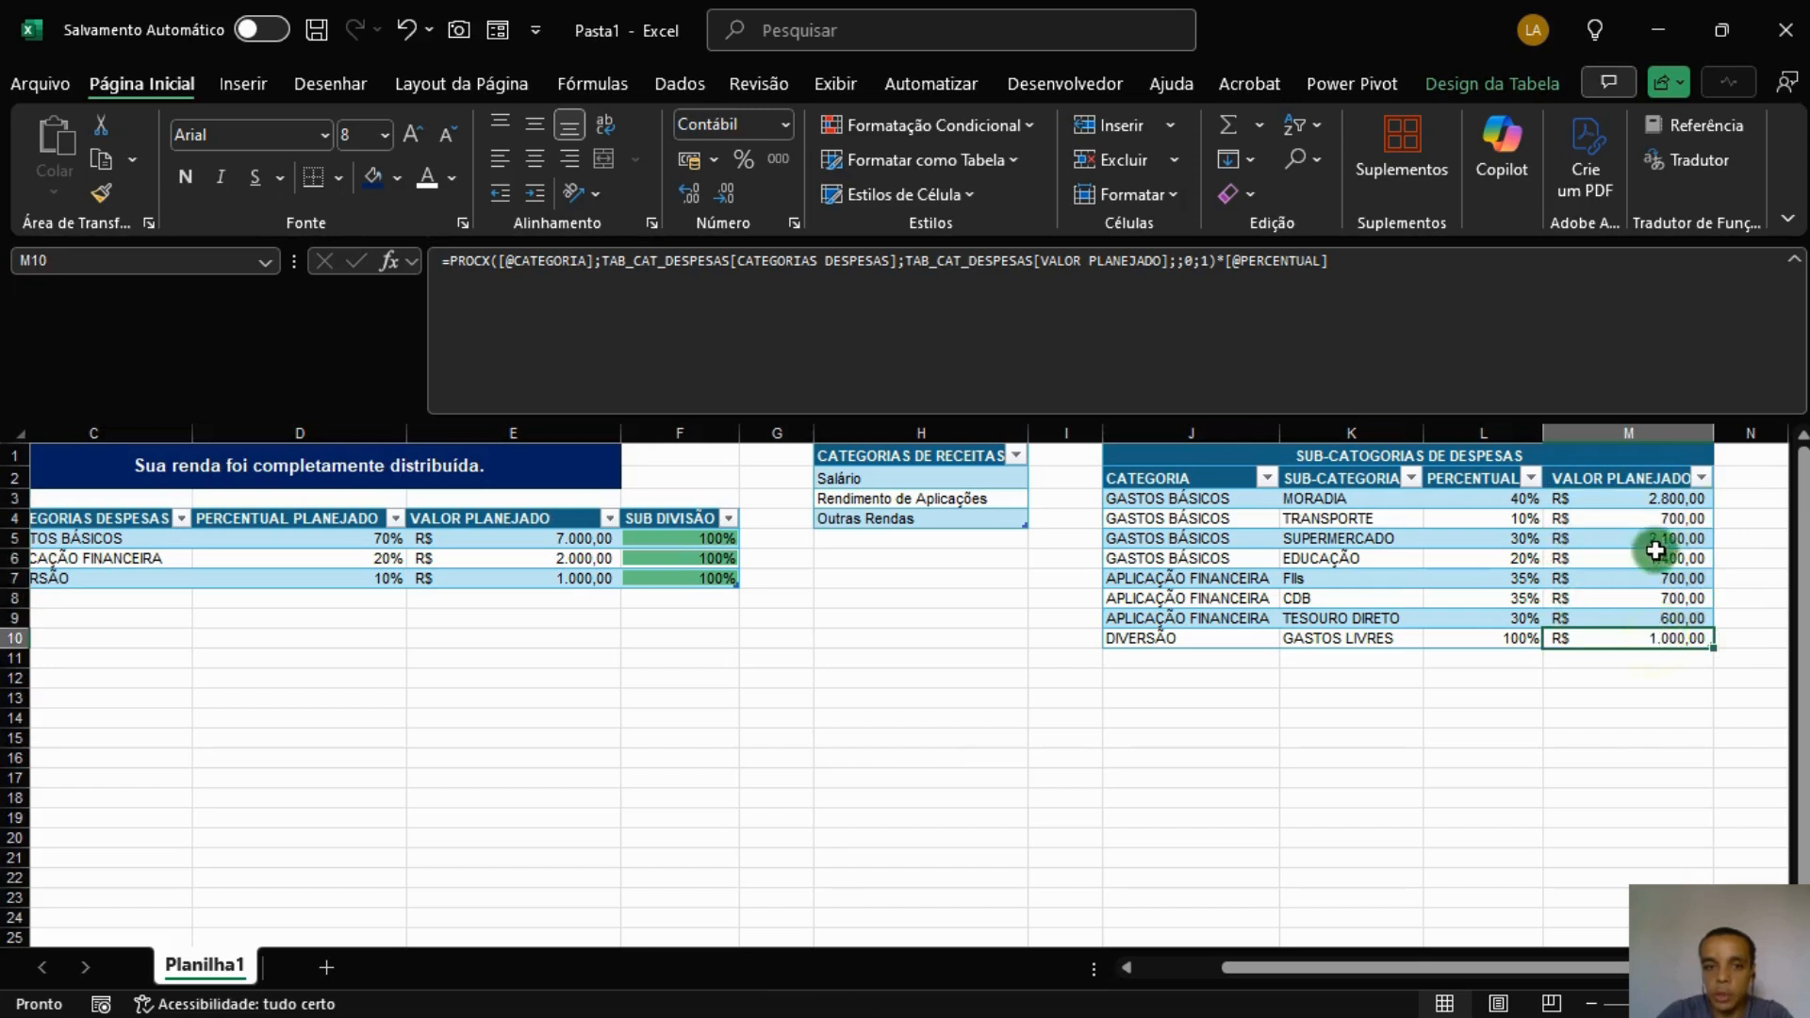
left_click(1430, 719)
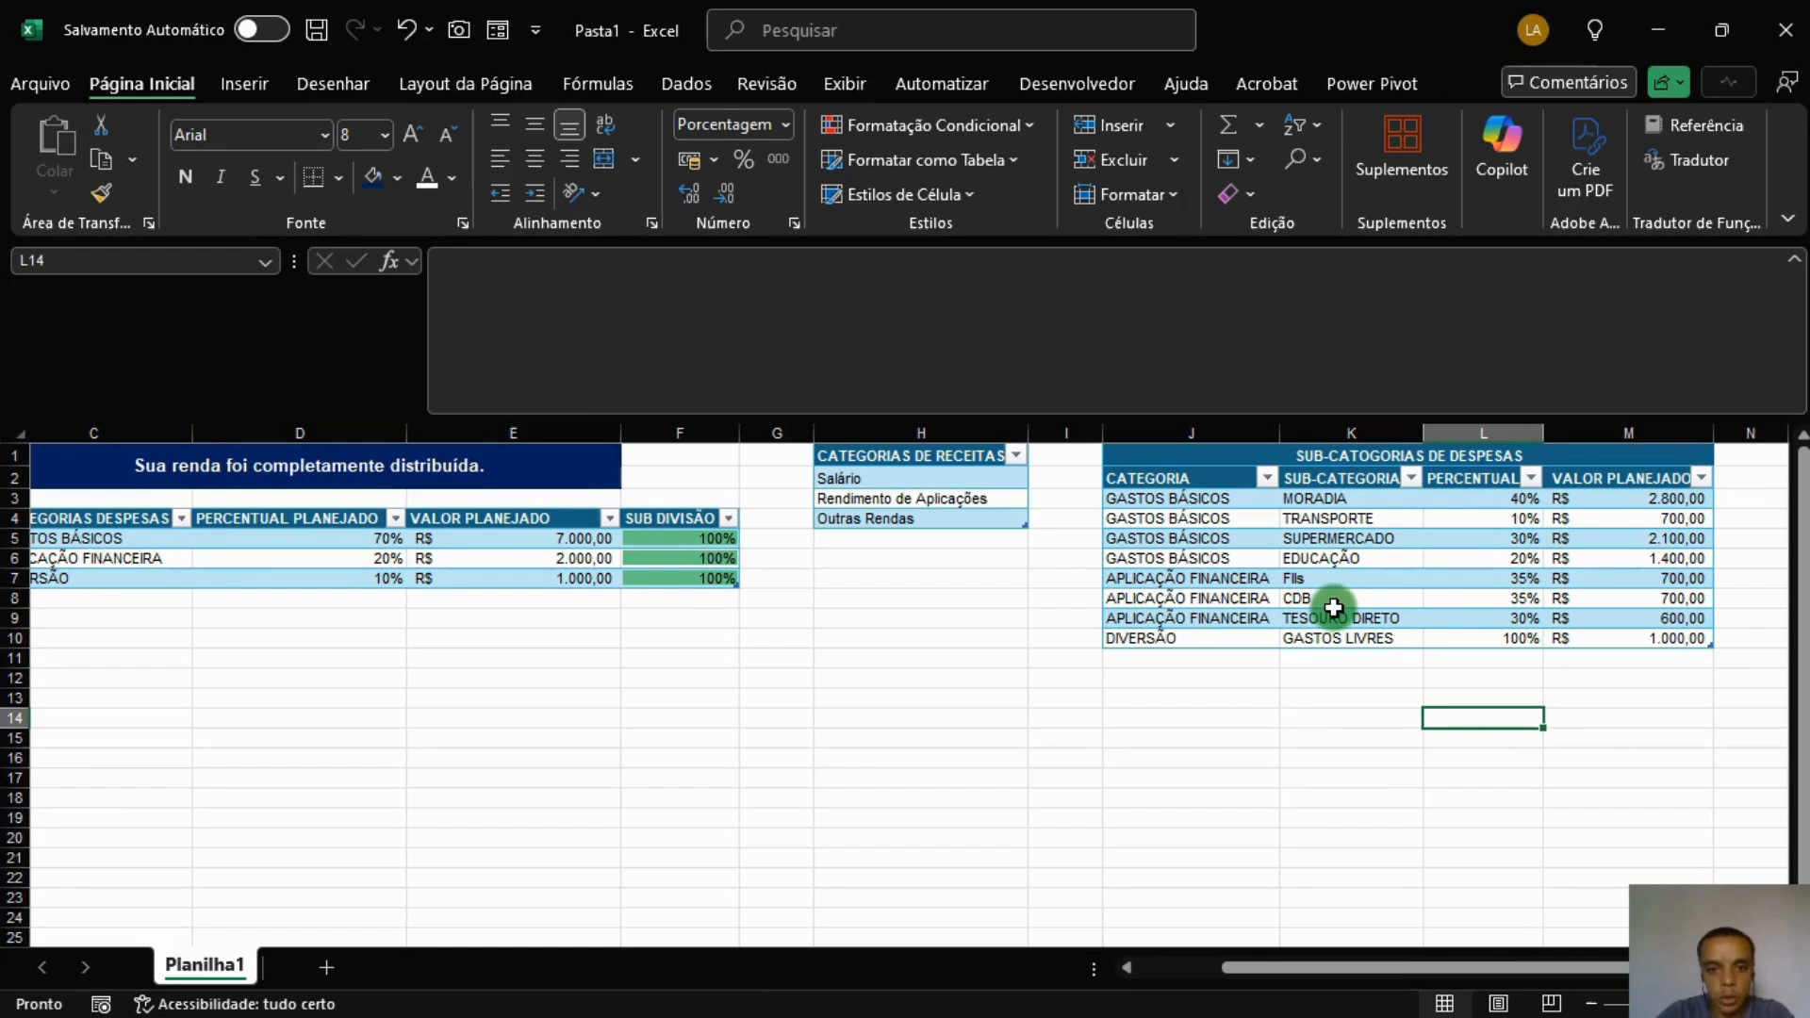
Collapse the expanded formula bar to a single line to show more worksheet rows.
mouse_move(1331, 962)
left_mouse_down()
mouse_move(1169, 960)
mouse_move(1310, 969)
left_mouse_up()
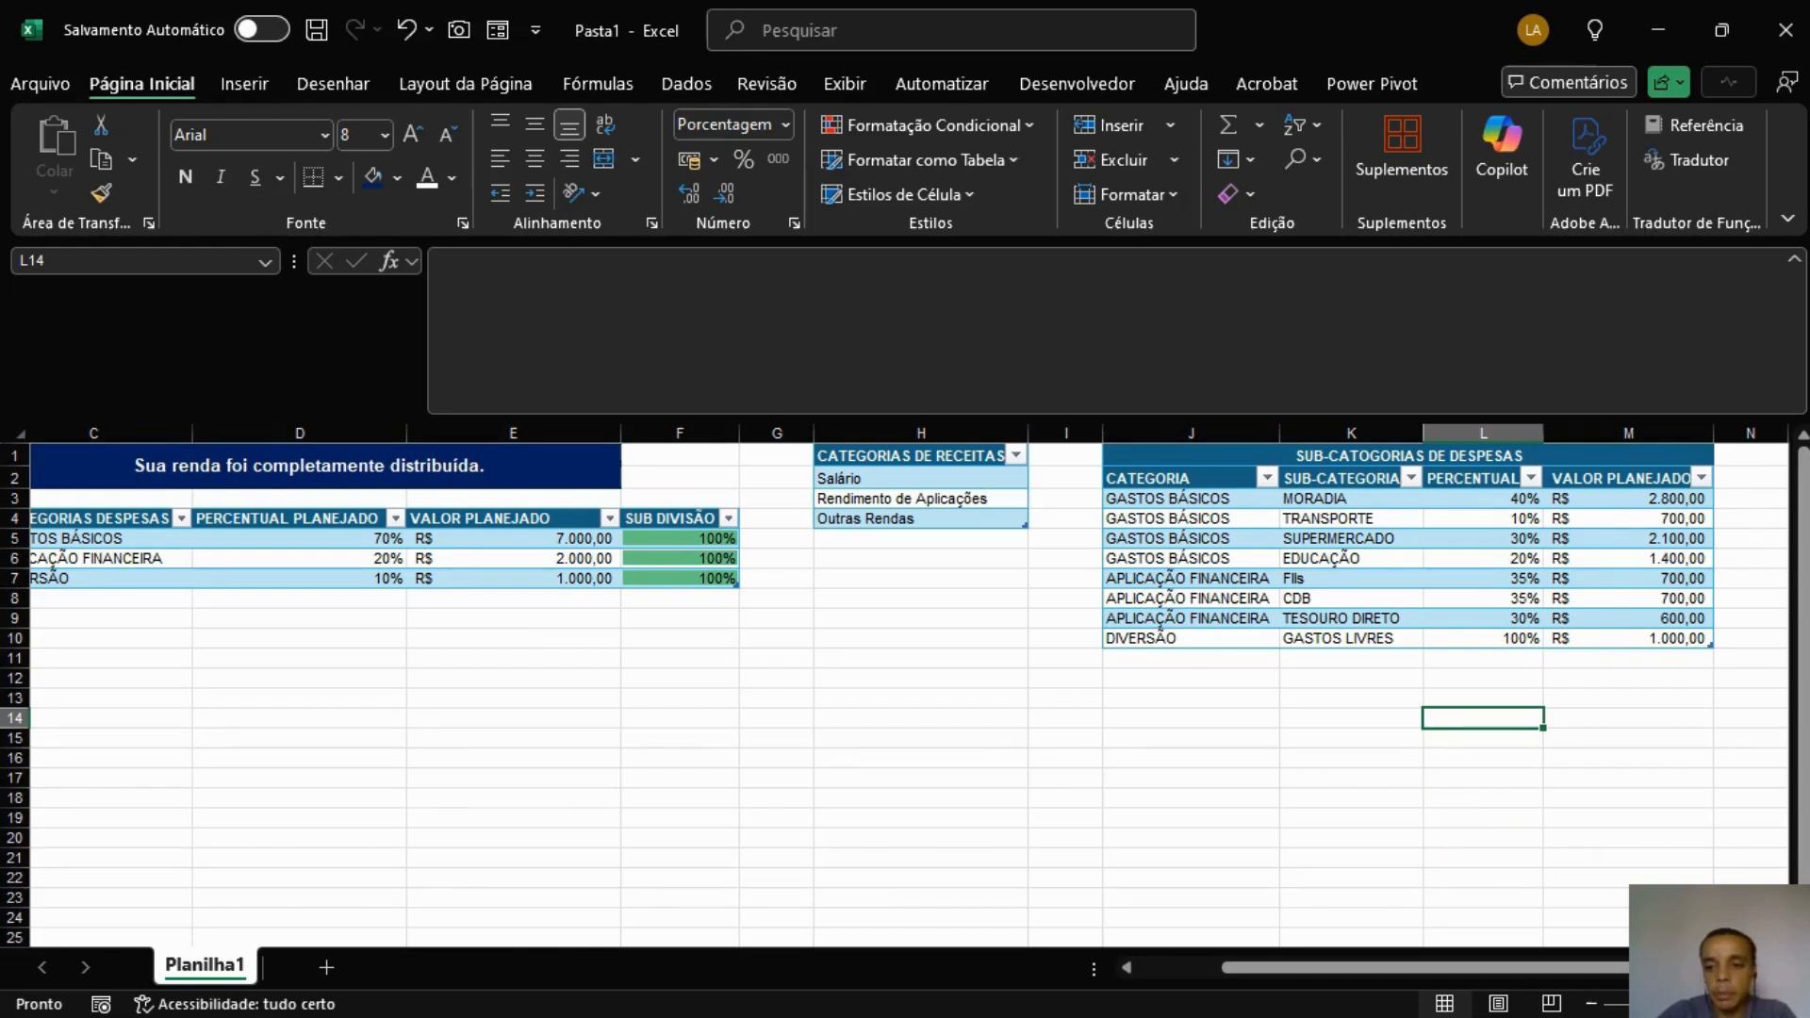
left_click_drag(1479, 967, 1394, 967)
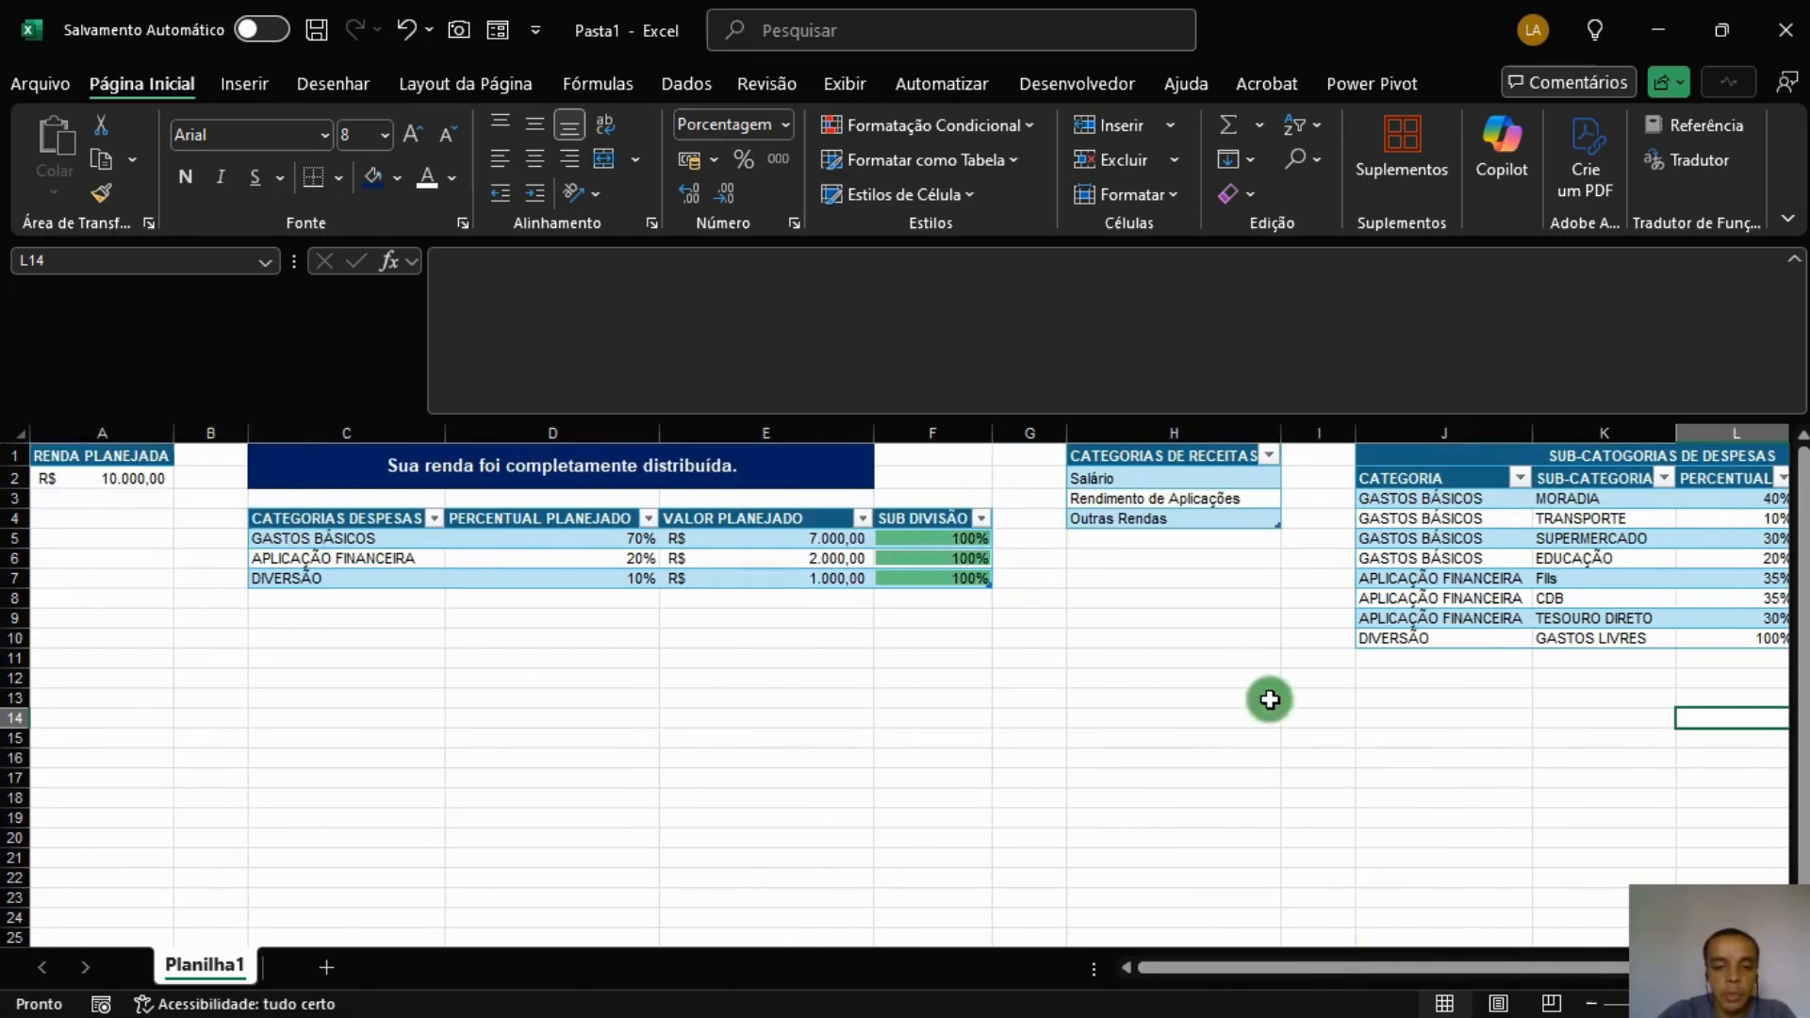
left_click(1797, 259)
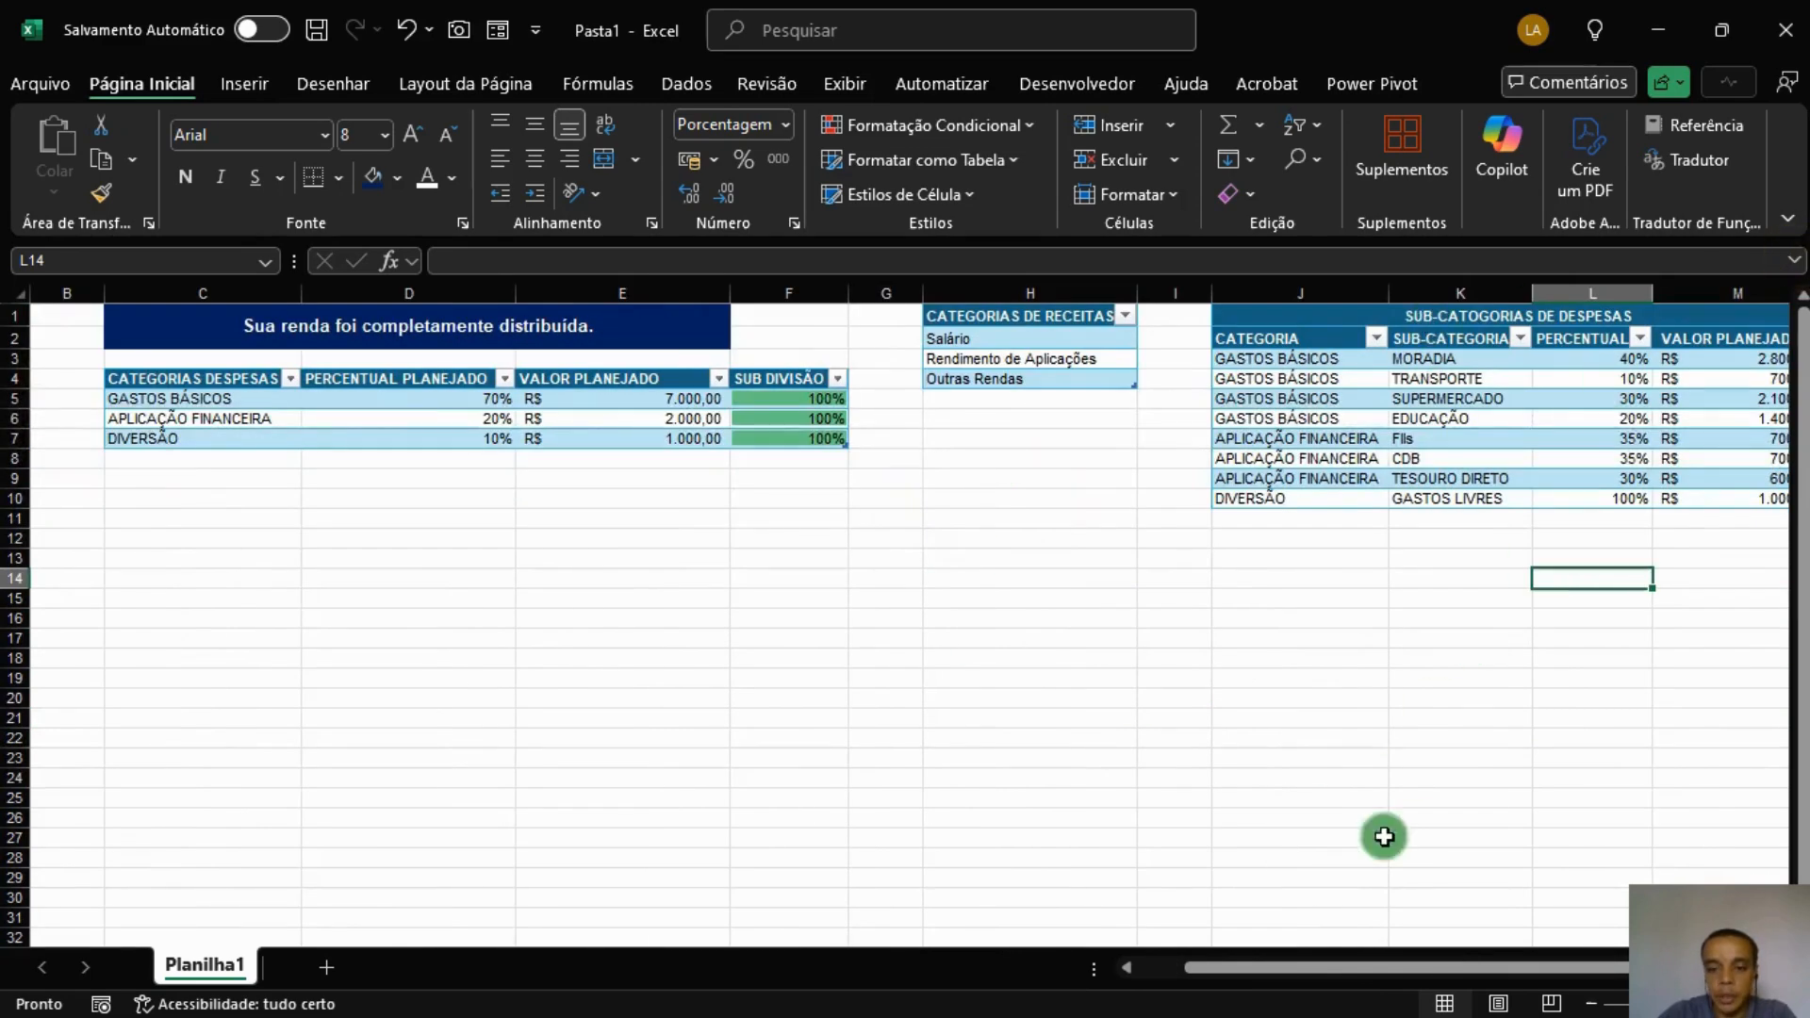
Enter the title EXTRATO REAL in cell O1, beside the expense sub-category table.
left_click_drag(1366, 968, 1403, 967)
scroll(955, 387, "right", 4)
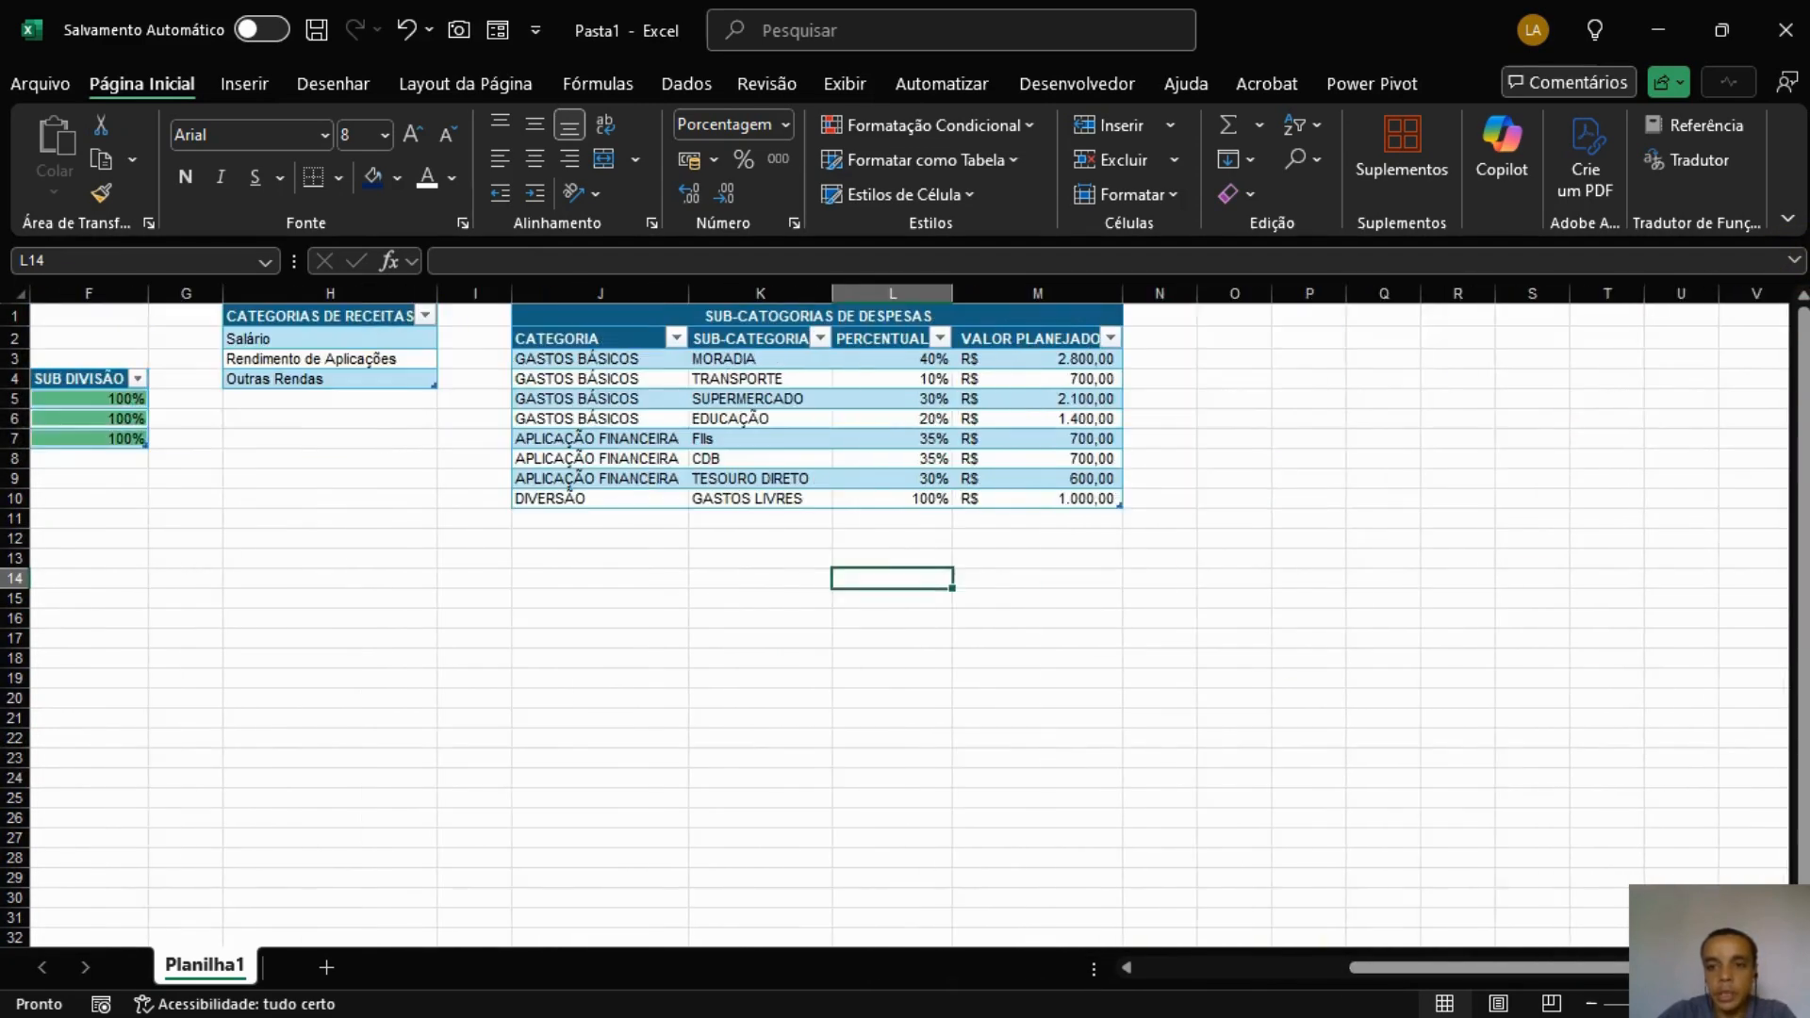
left_click(1054, 314)
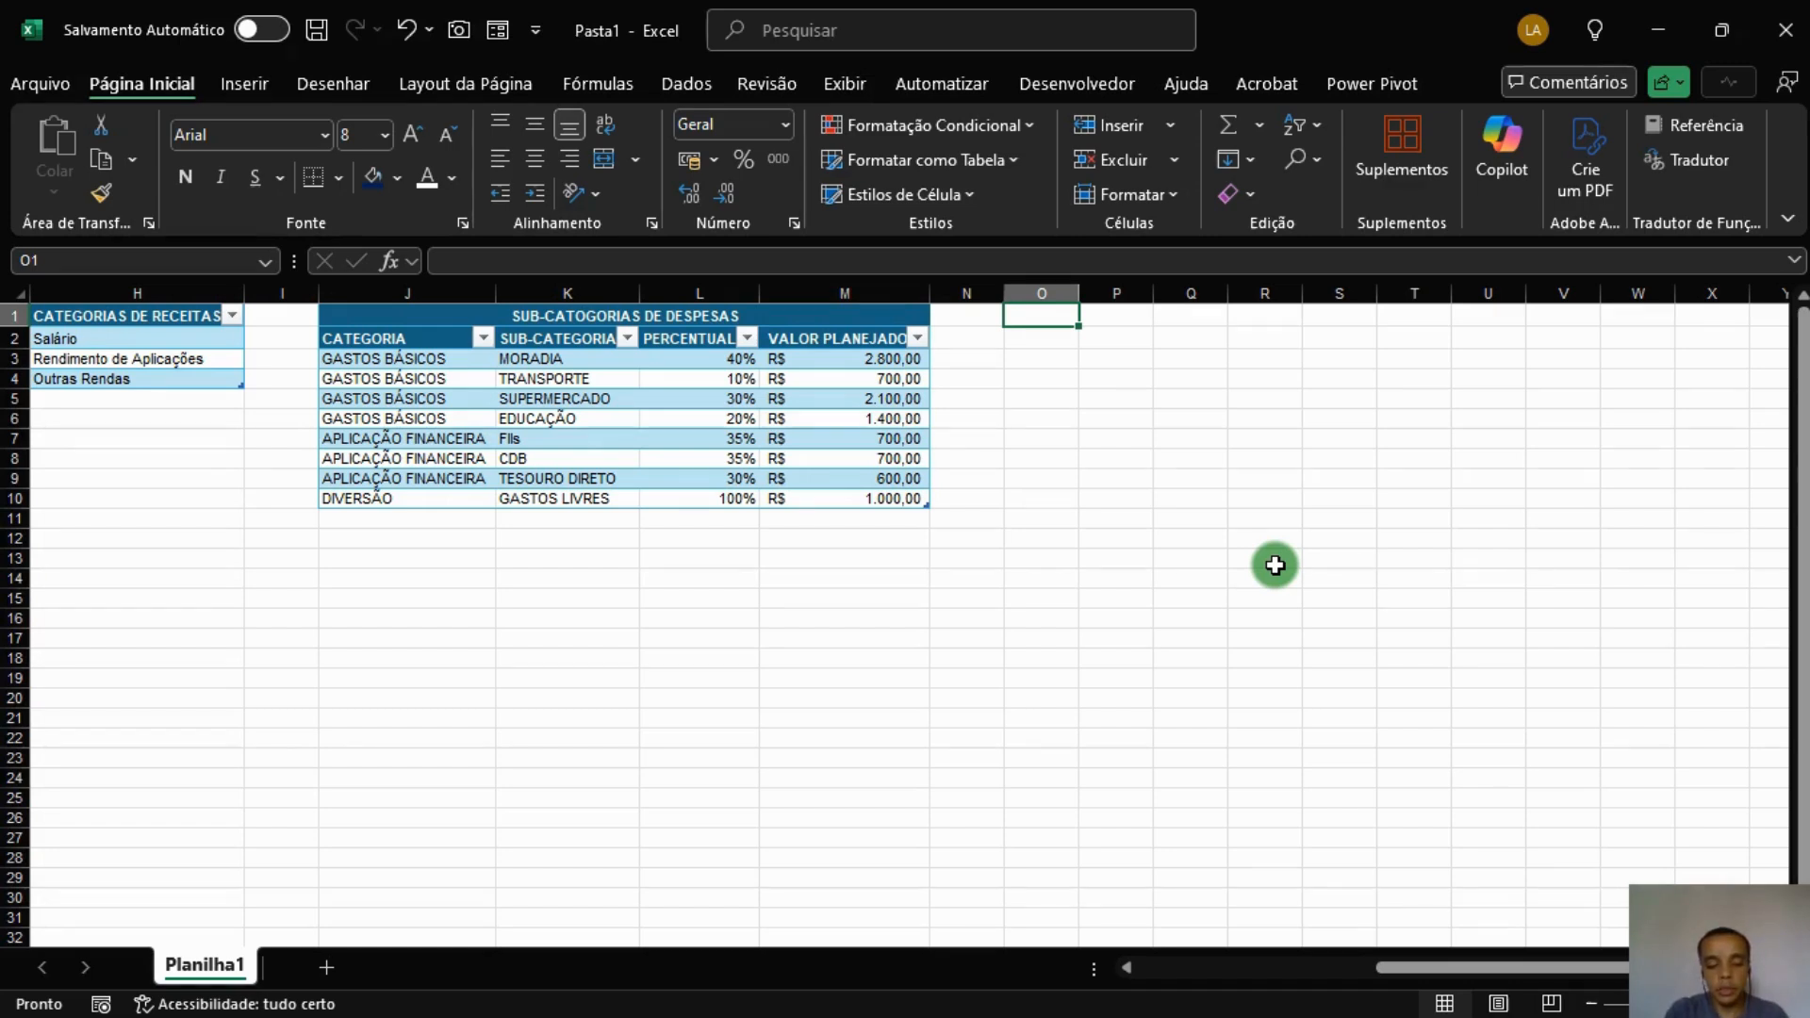
type("EXTRATO REAL")
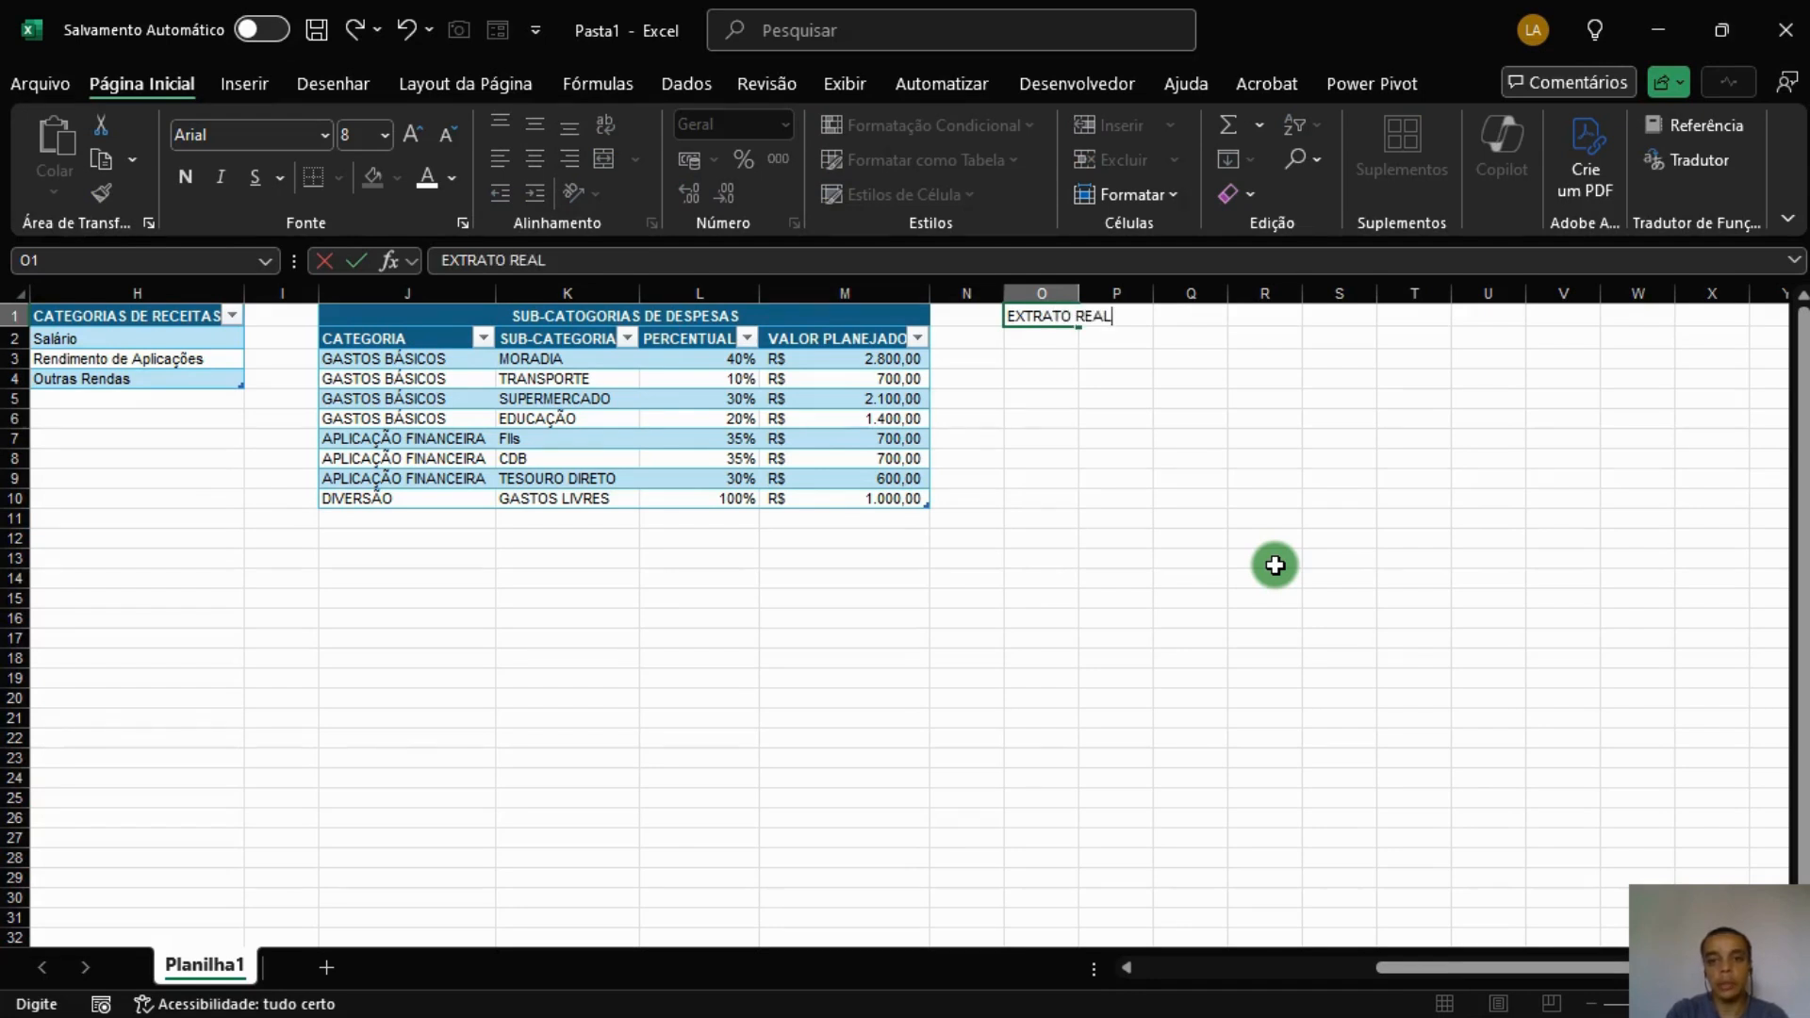
key("Return")
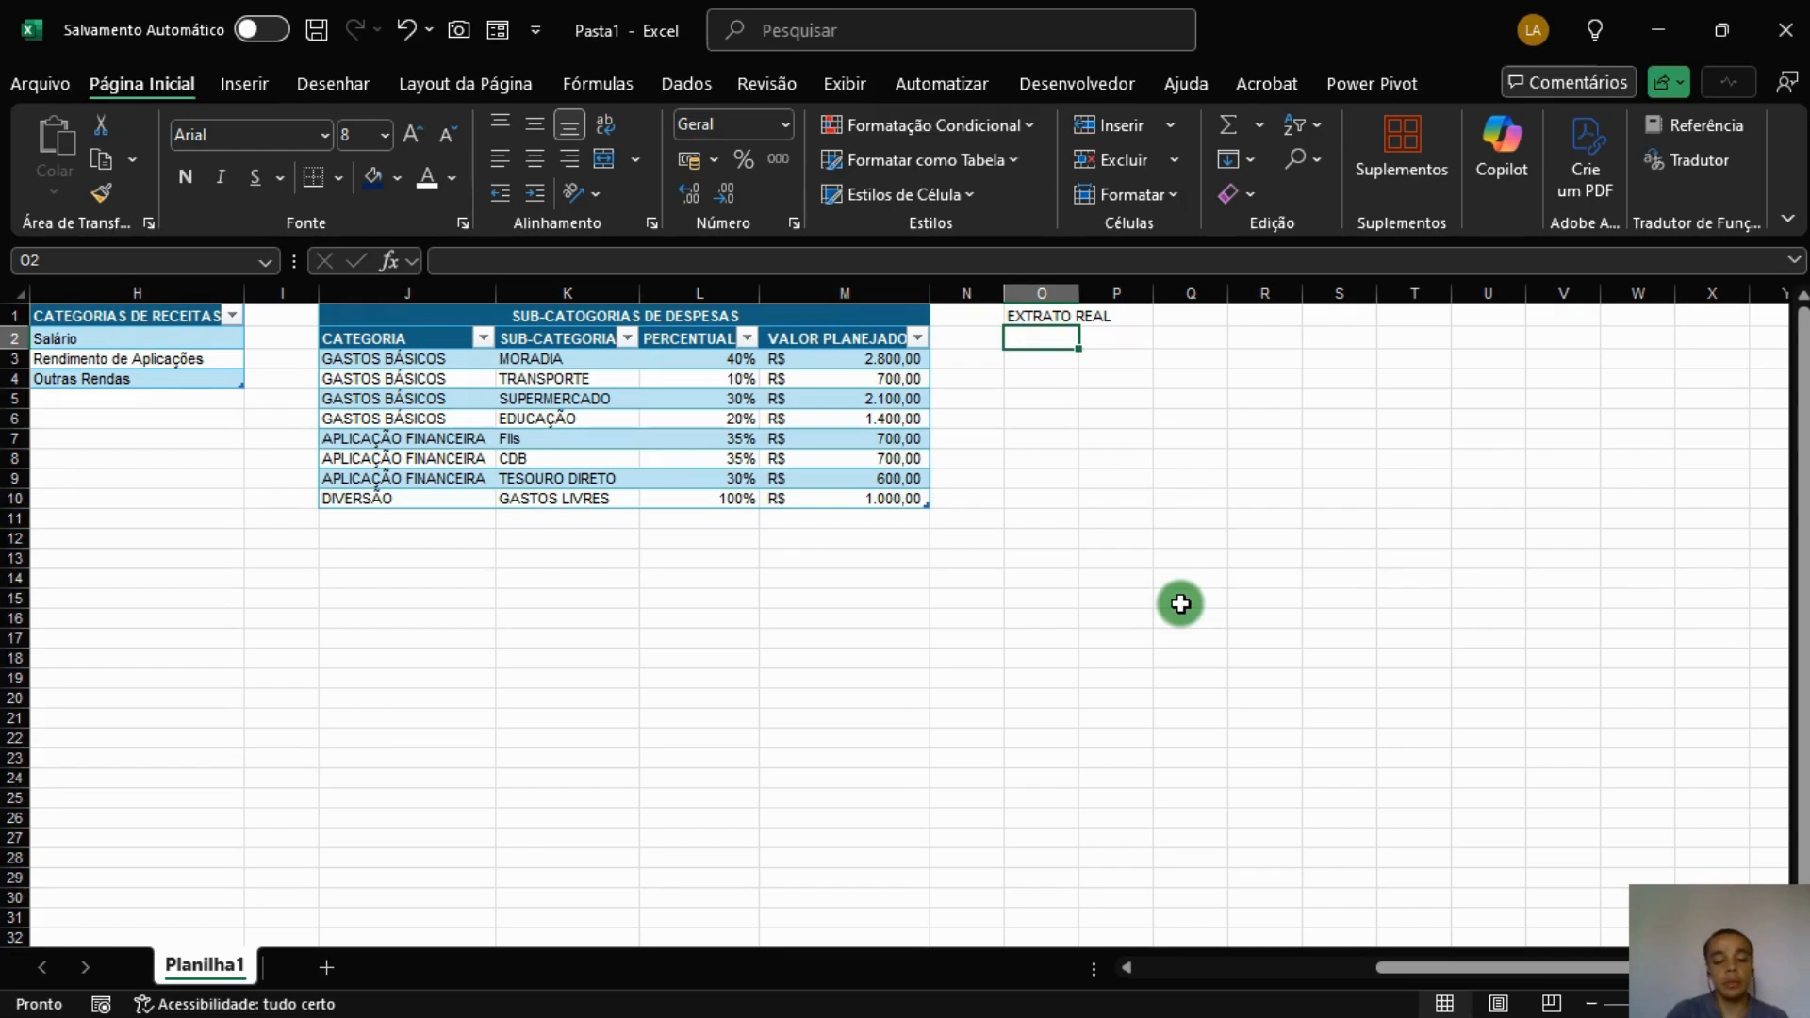
Add the column headers DATA, TIPO and CATEGORIA in cells O2, P2 and Q2 under the EXTRATO REAL title.
type("DATA")
key("Tab")
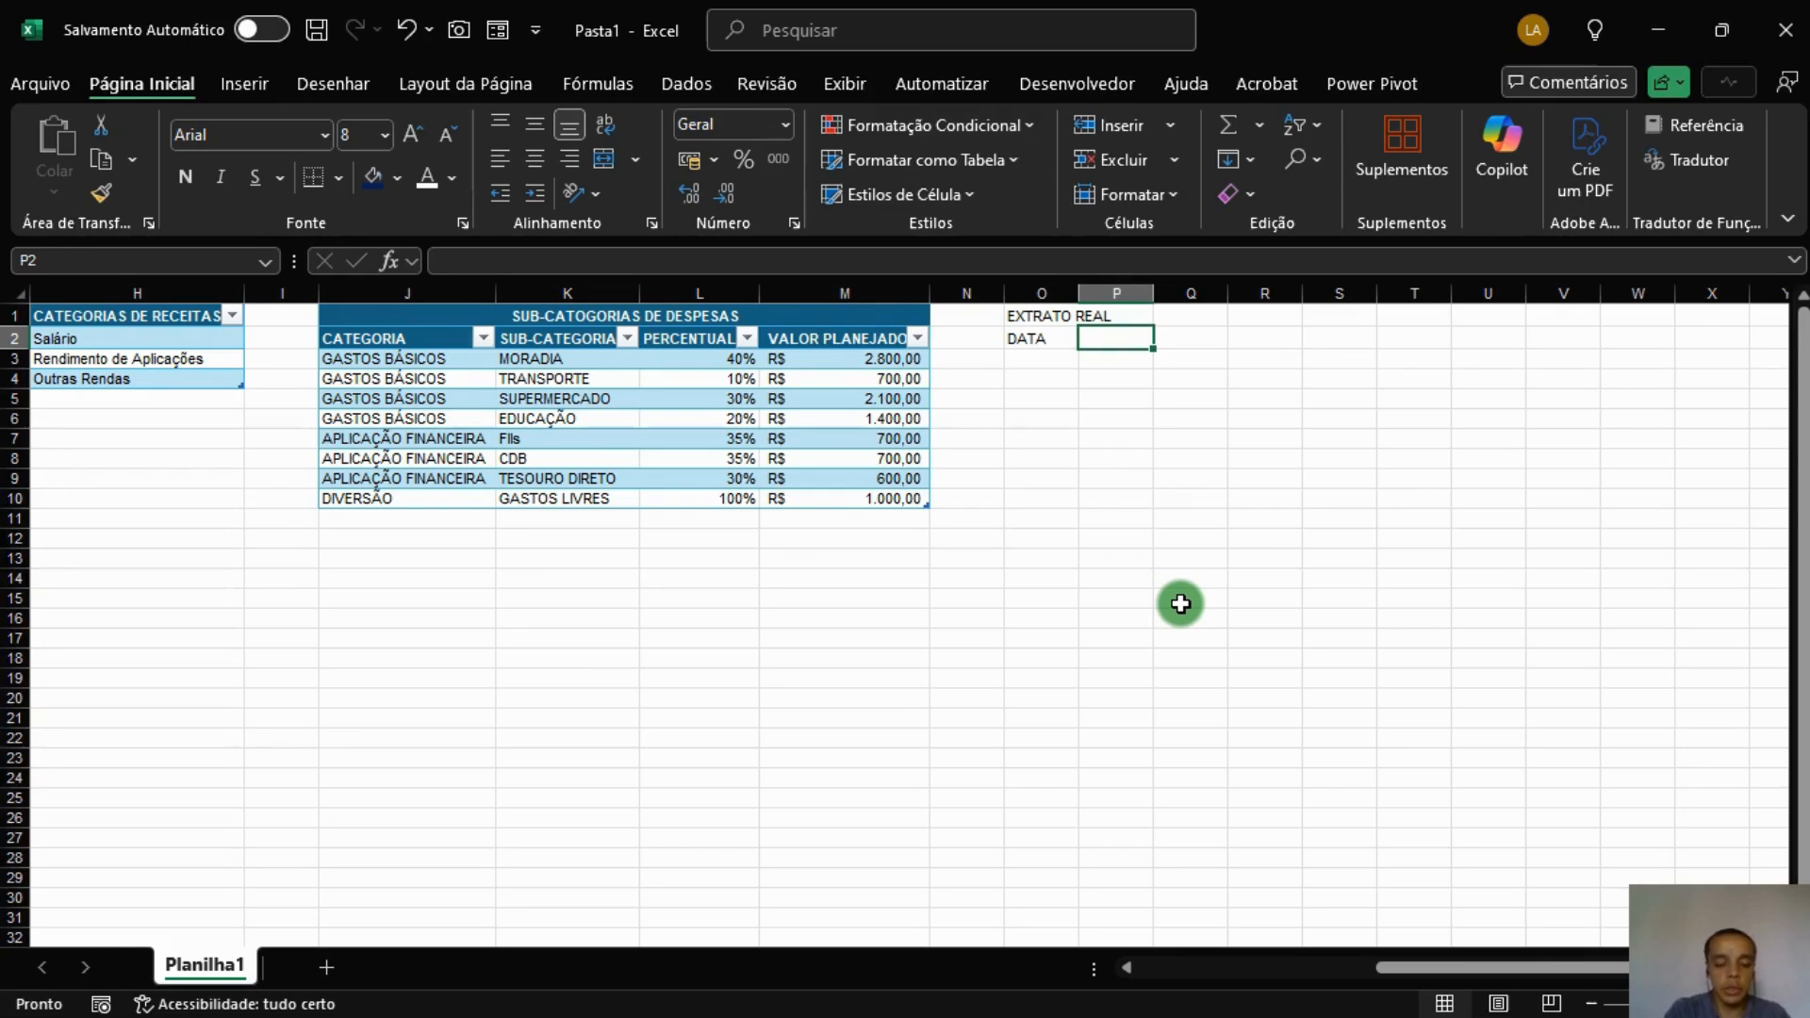
type("TIPO")
key("Tab")
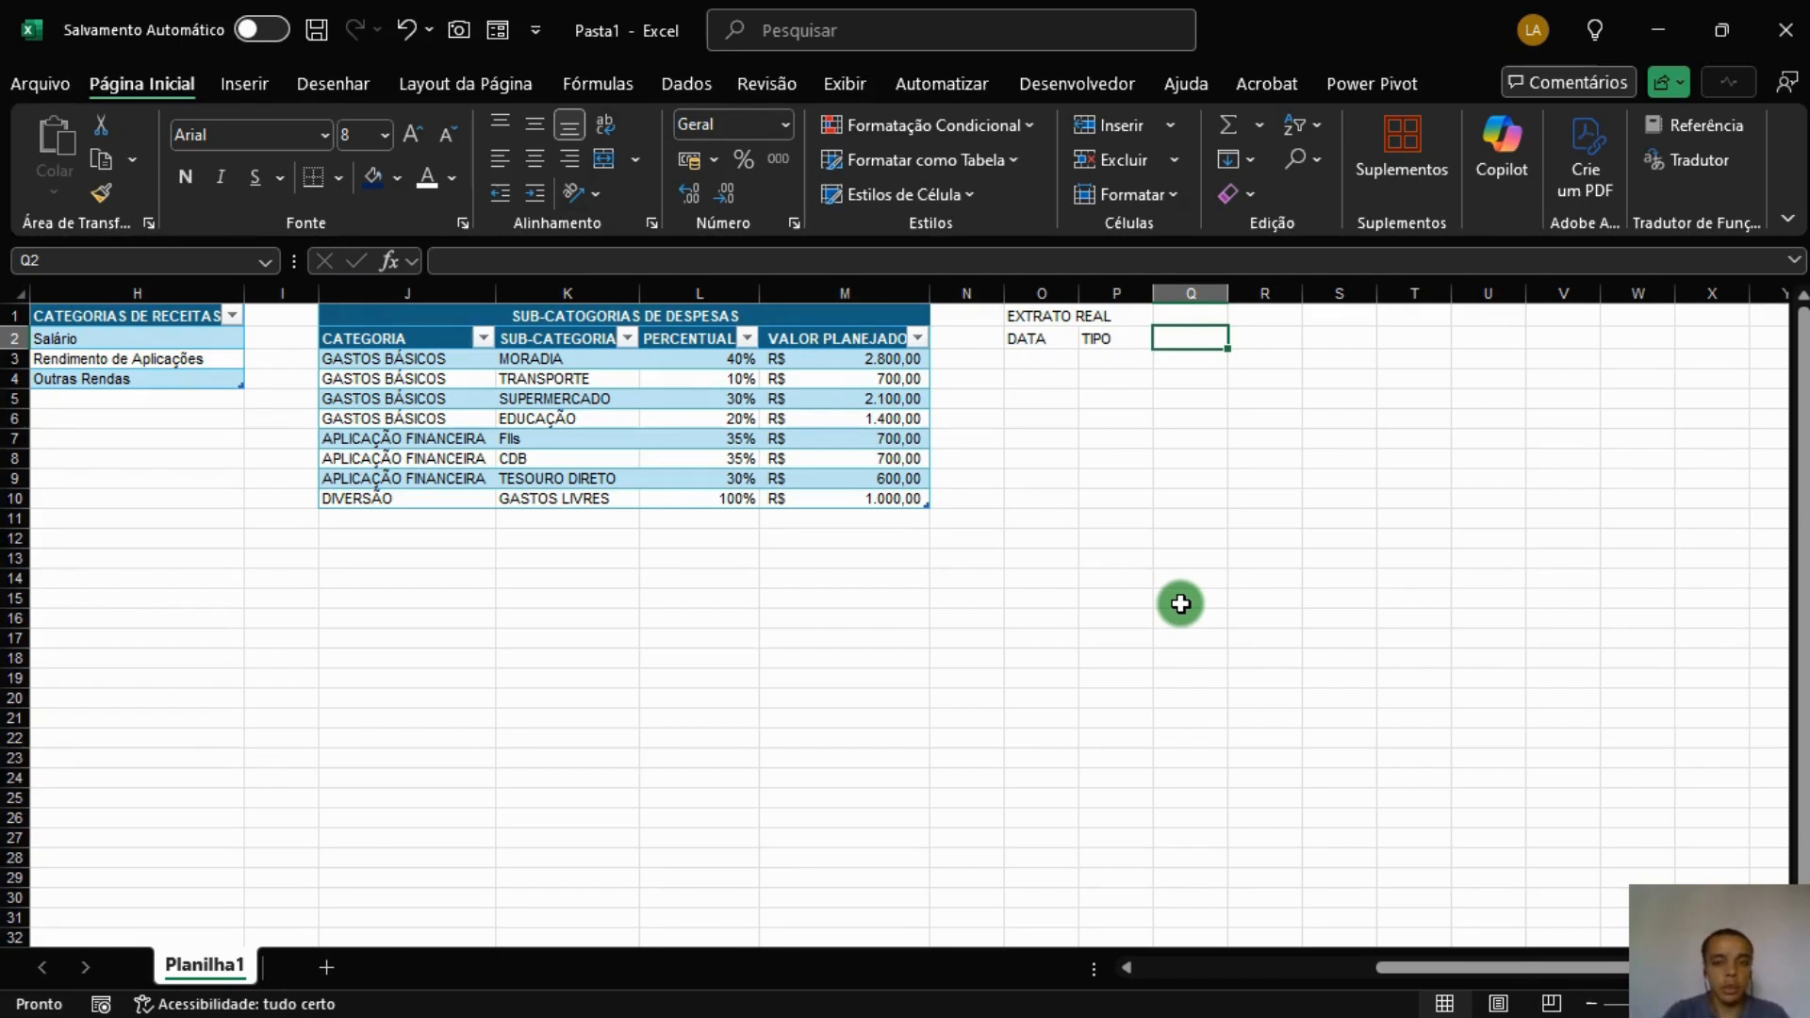
left_click(1030, 339)
left_click(1126, 344)
left_click(1181, 346)
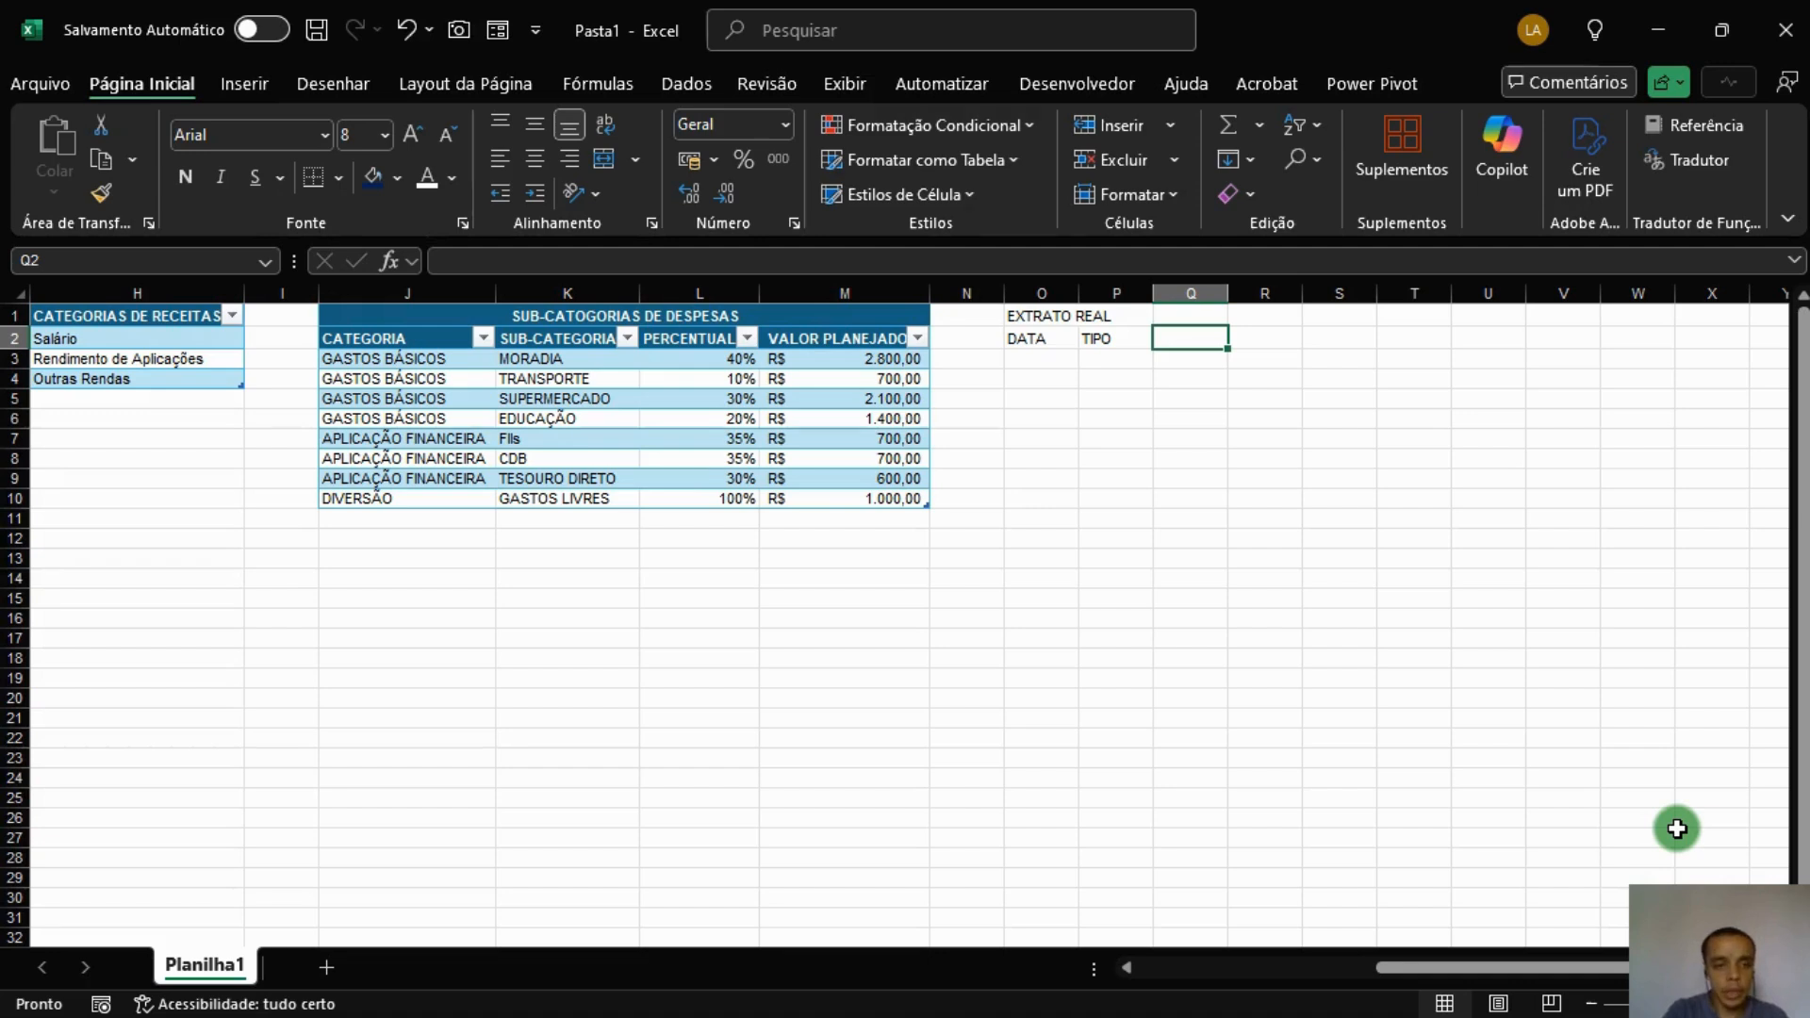
type("CATEGORIA")
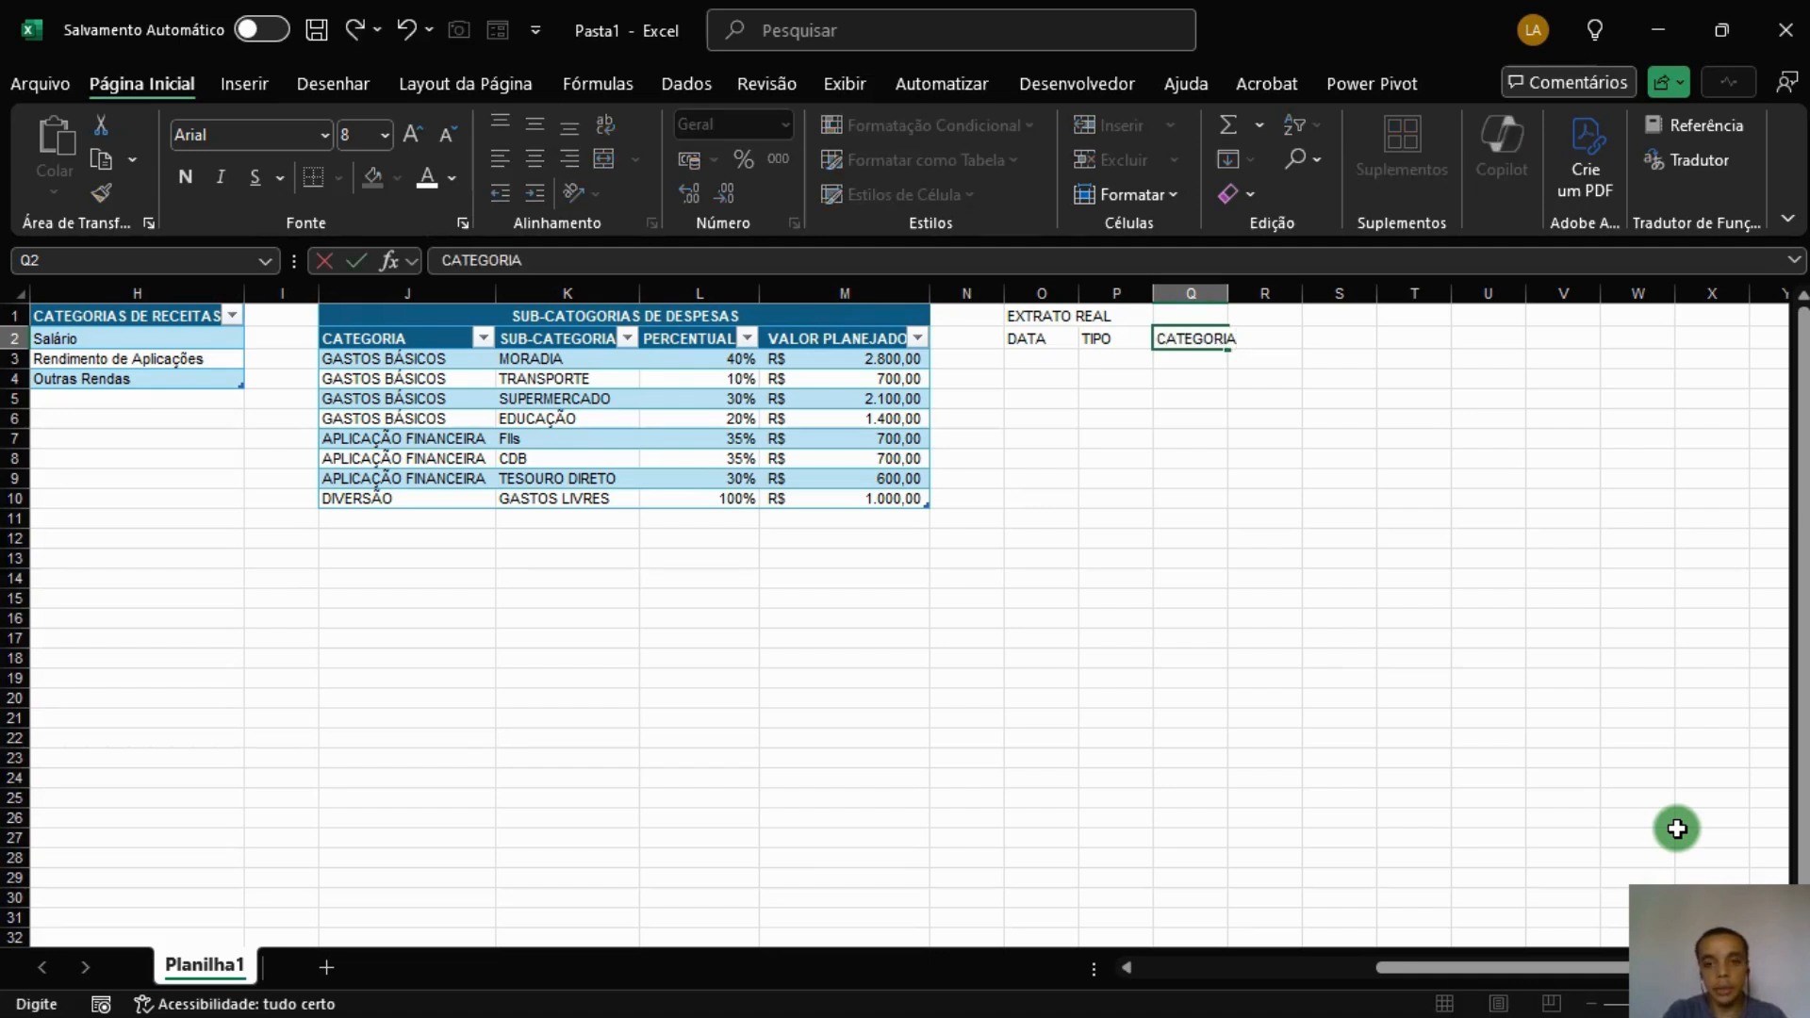
key("Tab")
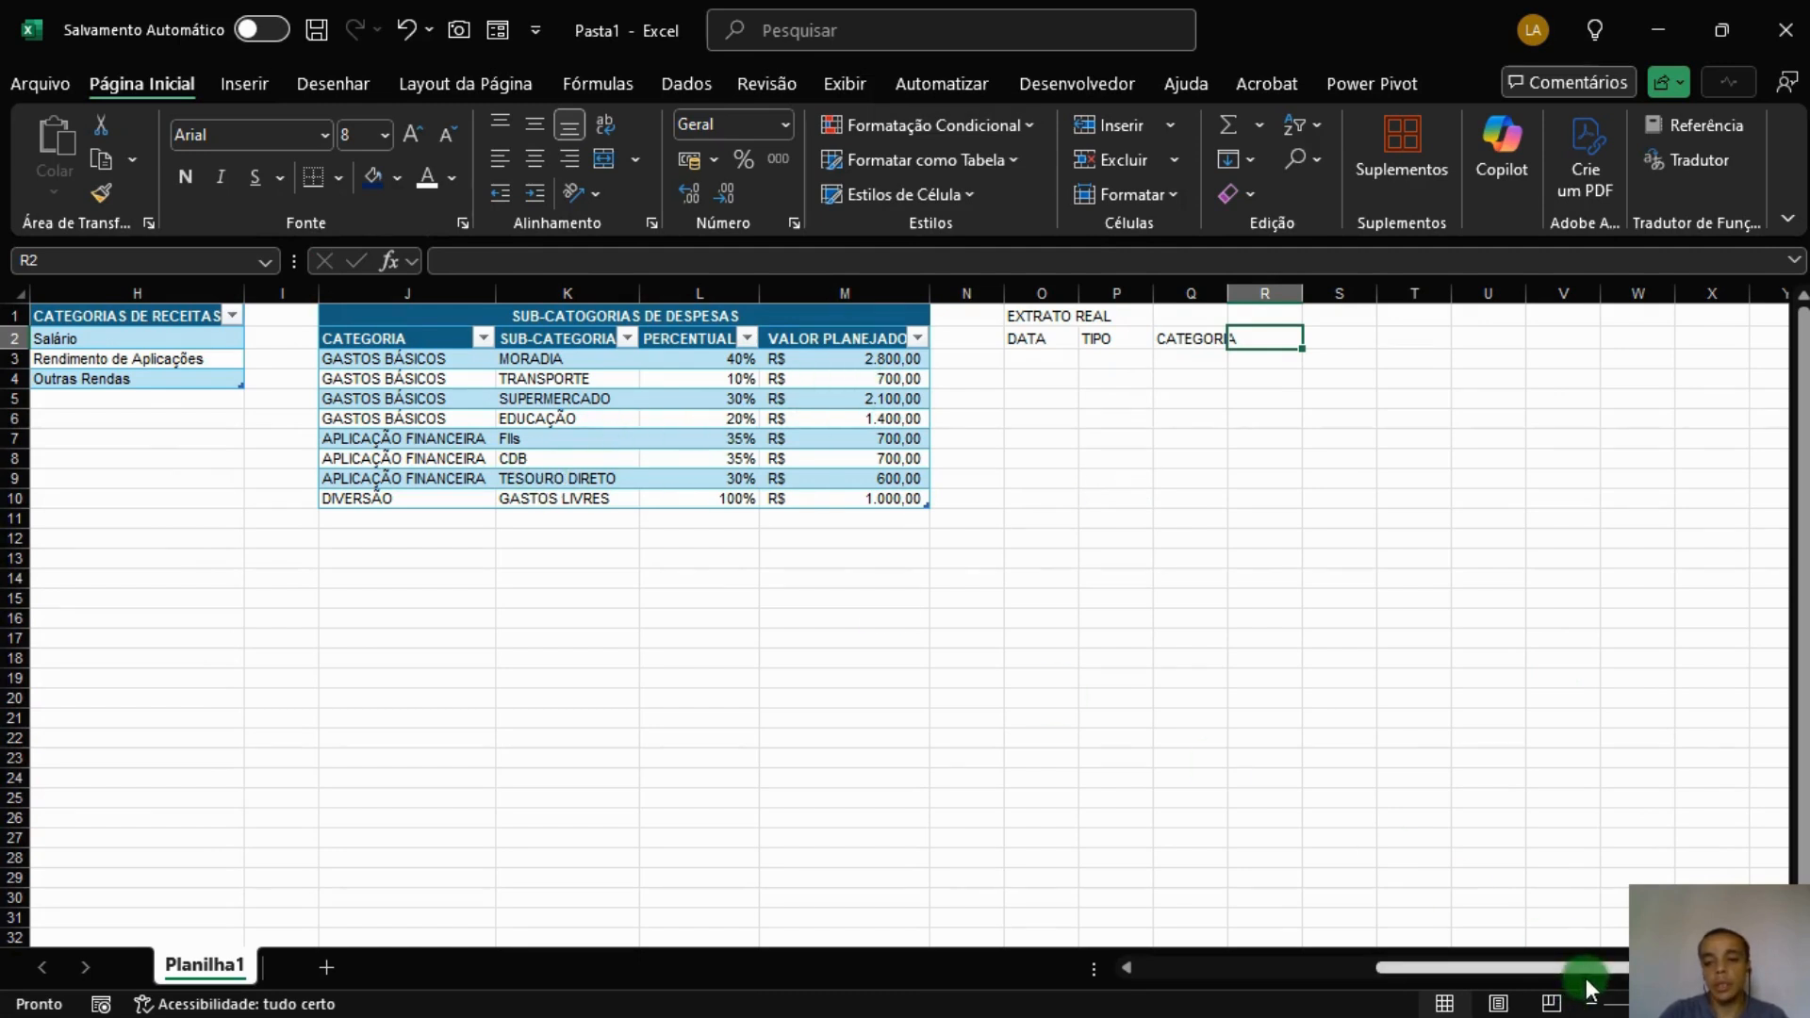
Add the column header SUB-CATEGORIA in cell R2, beside the CATEGORIA header of the statement table.
left_click_drag(1586, 981, 1519, 966)
left_click(465, 340)
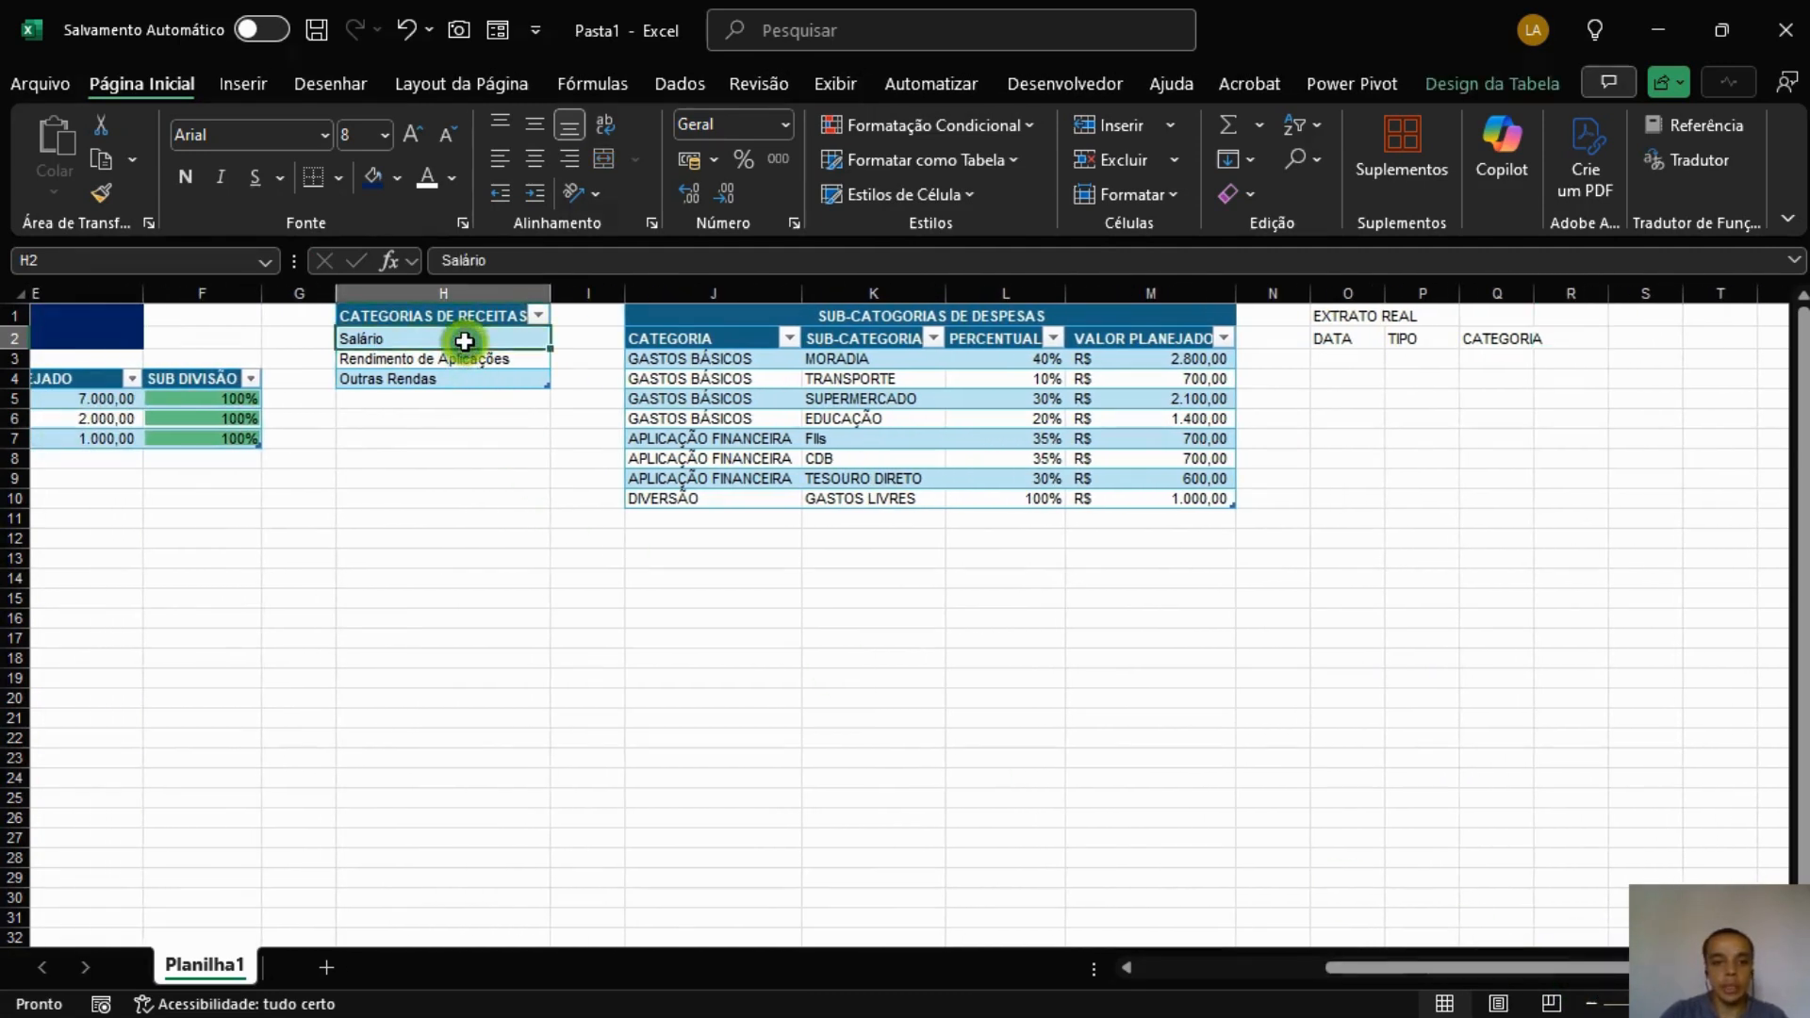
left_click(719, 379)
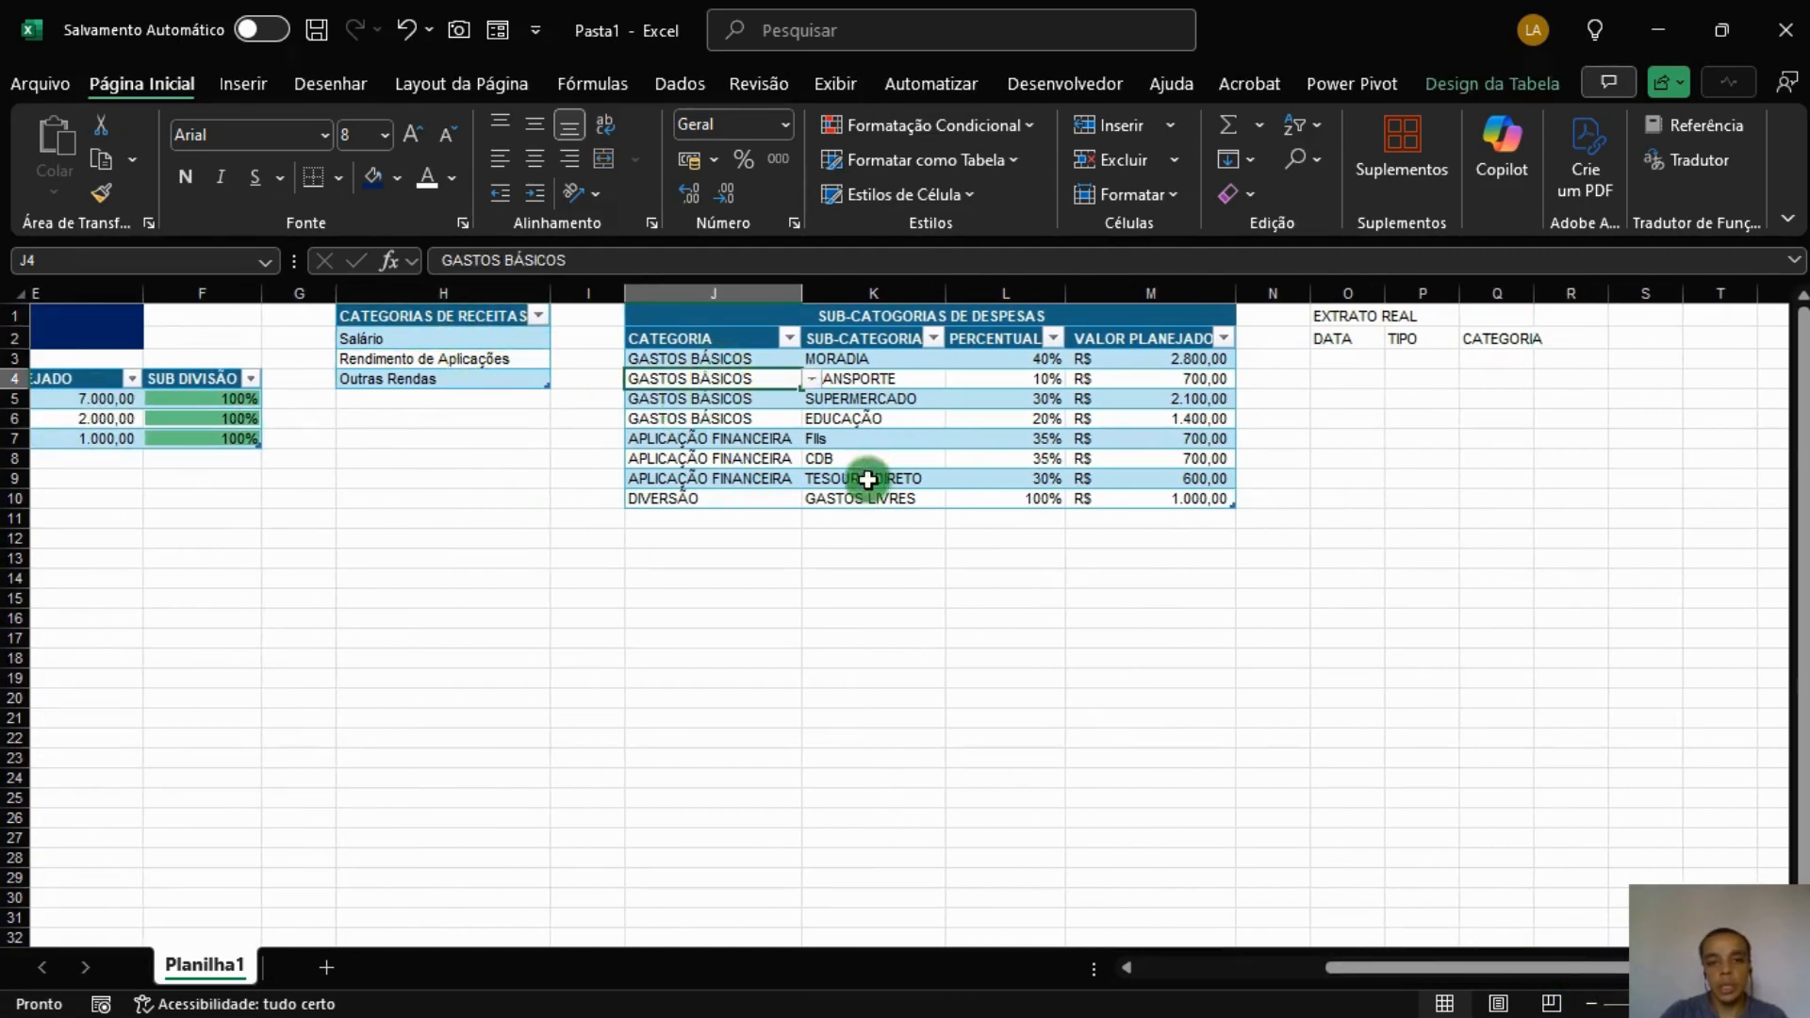
left_click(1553, 347)
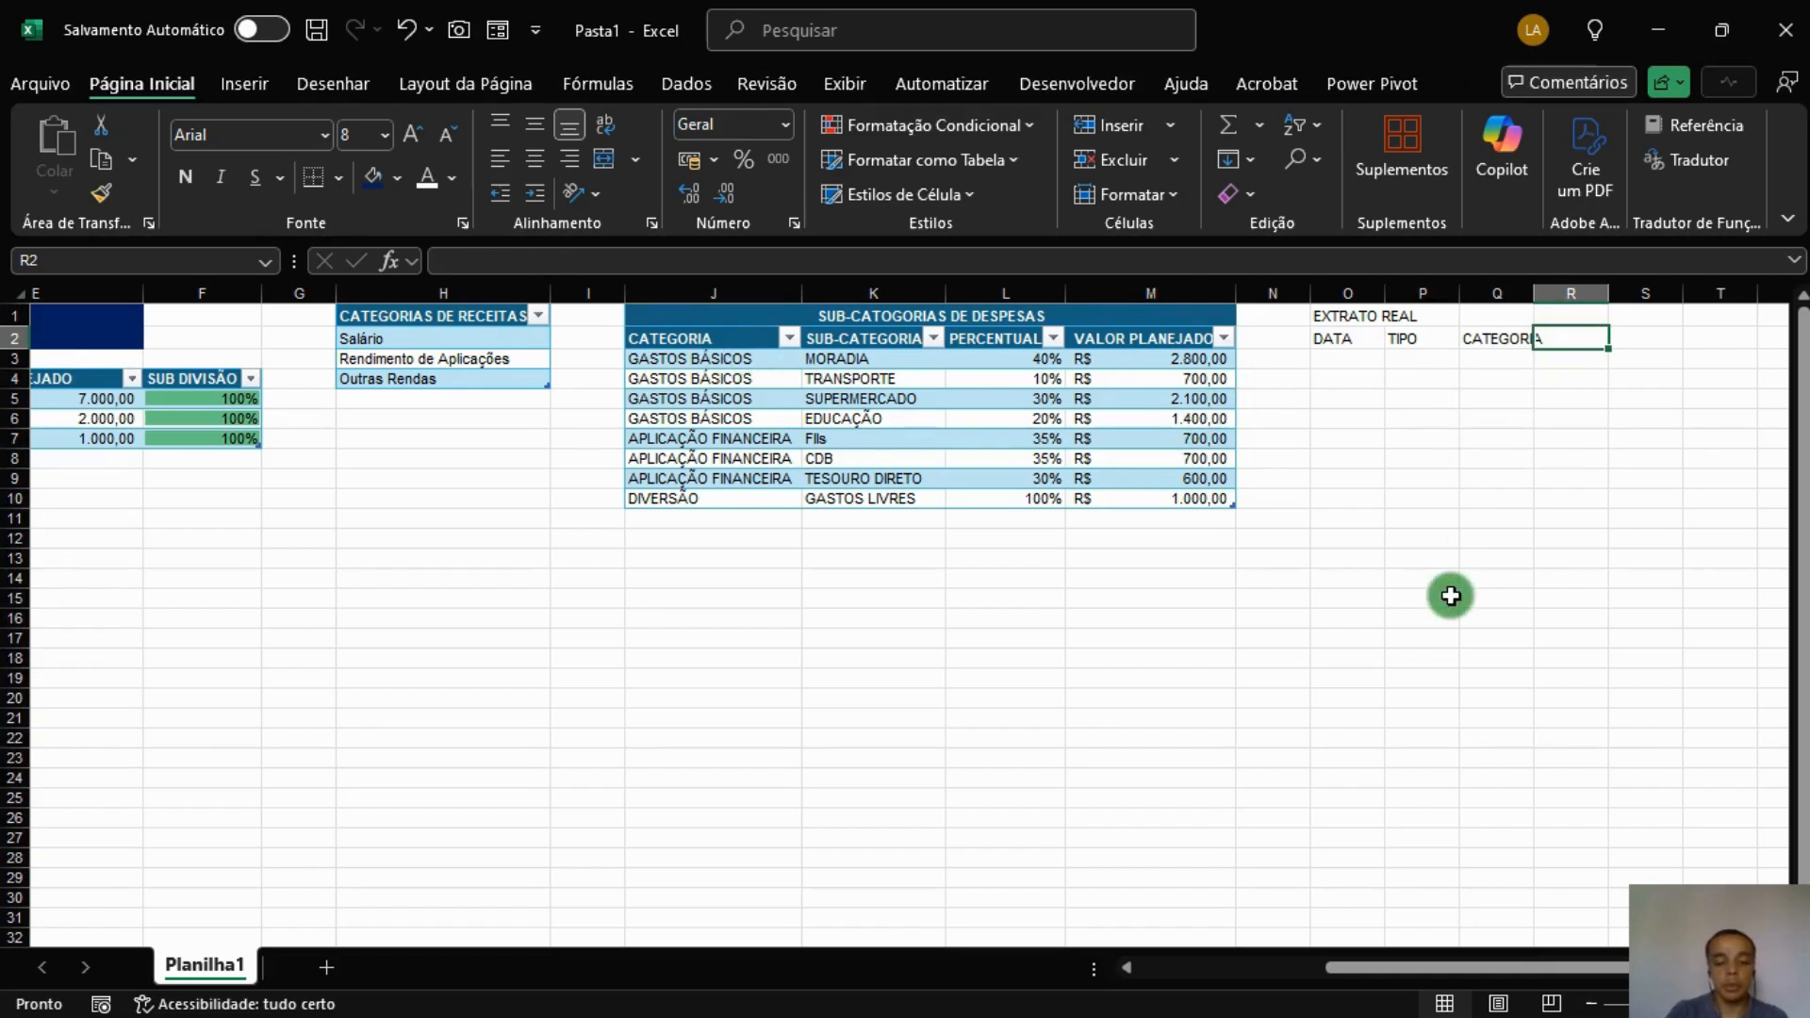
type("SUB-CA")
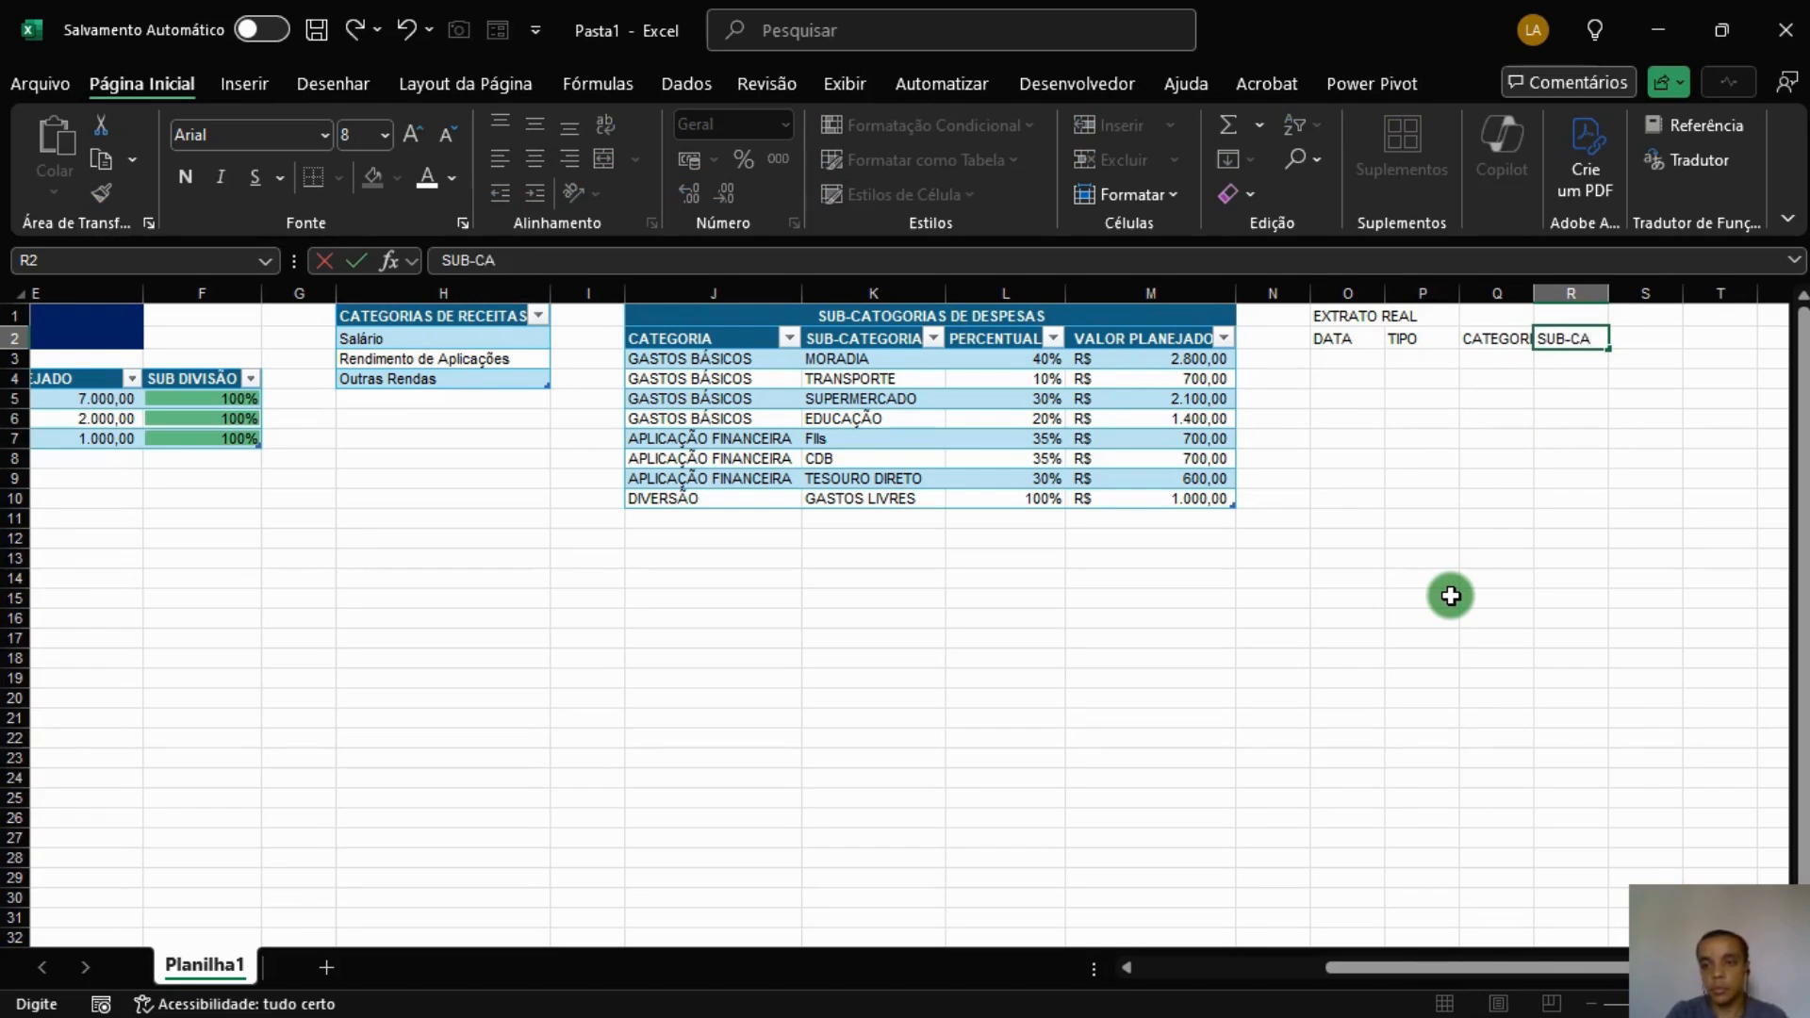
type("TEGORIA")
key("Tab")
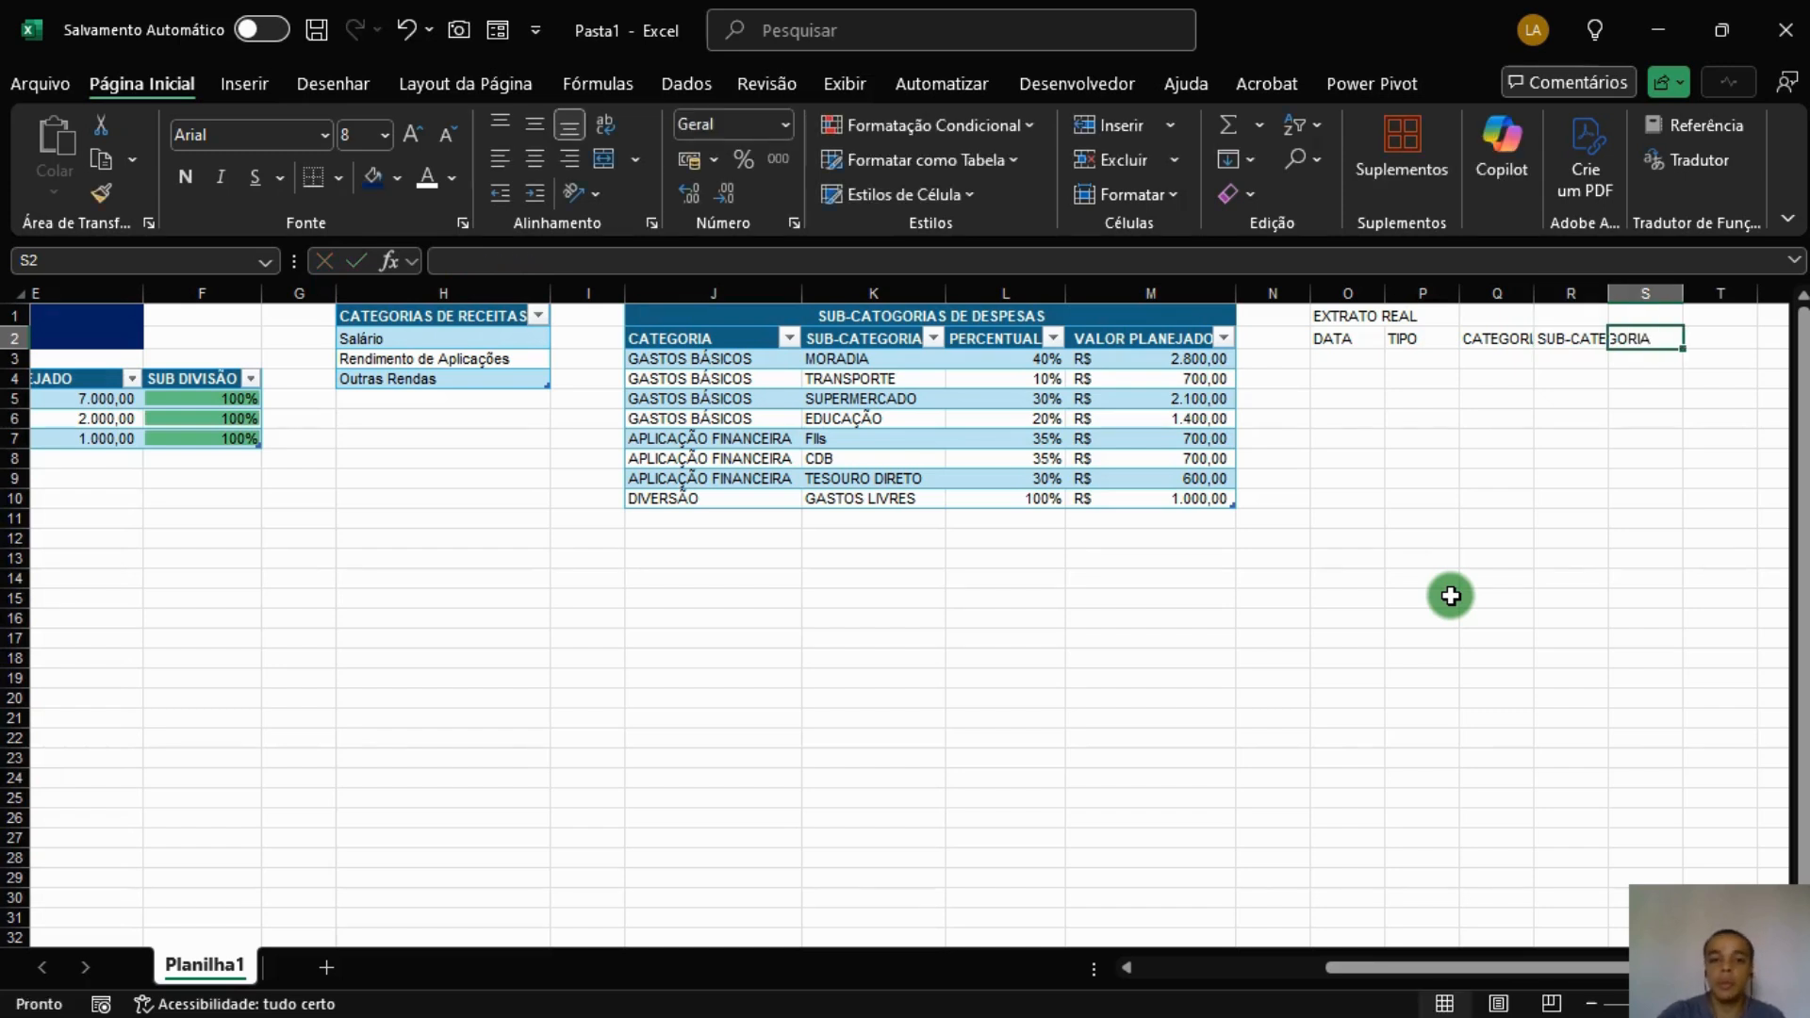
Change the statement title in cell O1 to EXTRATO DESPESAS.
scroll(1568, 670, "right", 2)
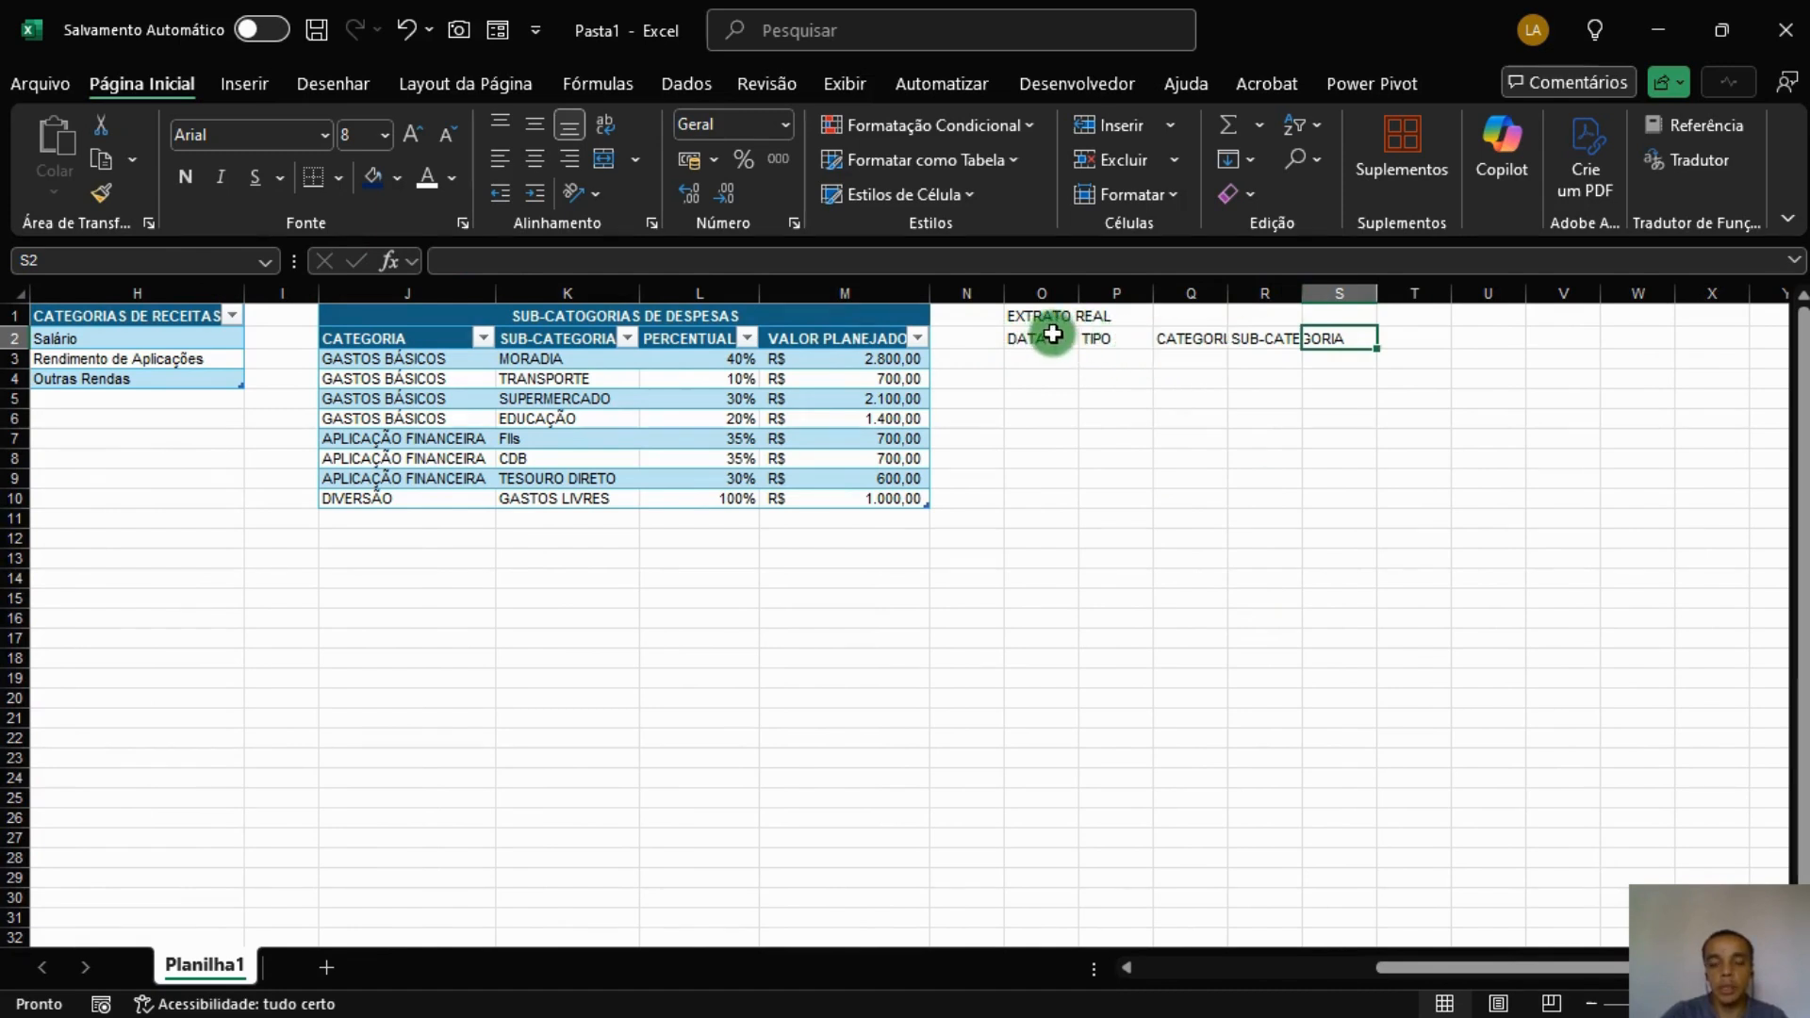
left_click_drag(1057, 316, 1254, 318)
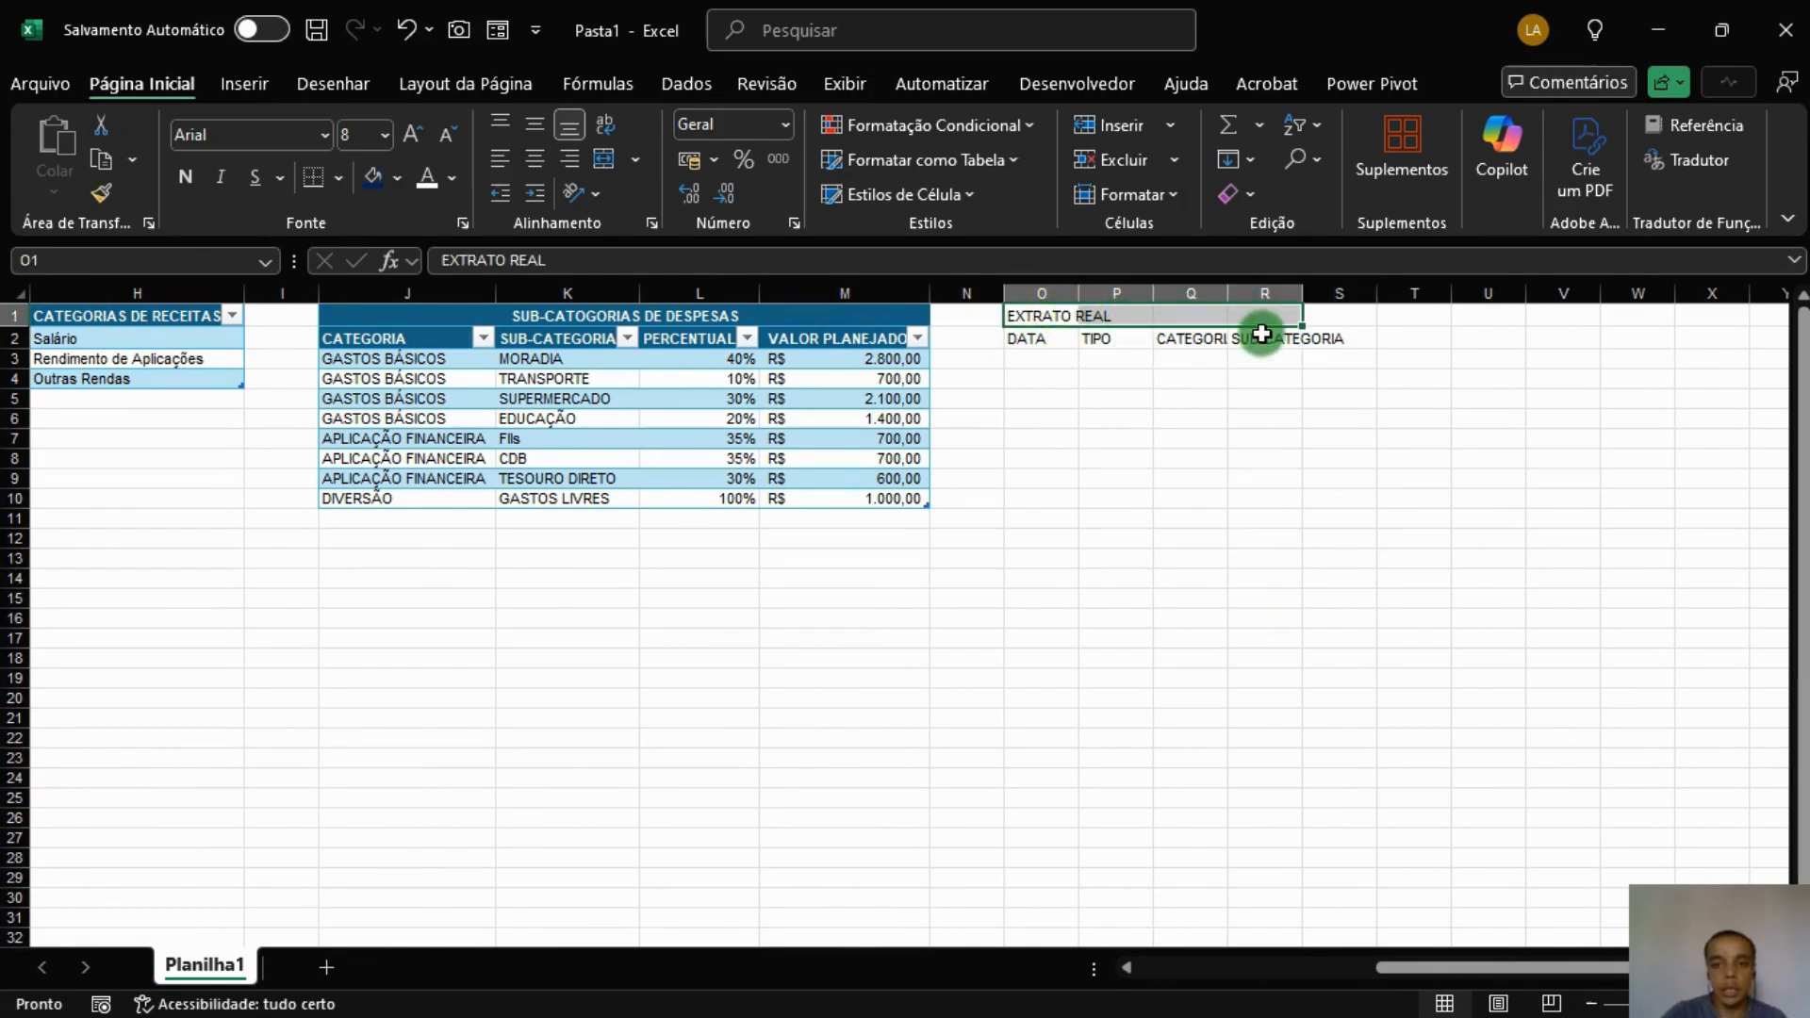
left_click(1263, 337)
left_click(1049, 321)
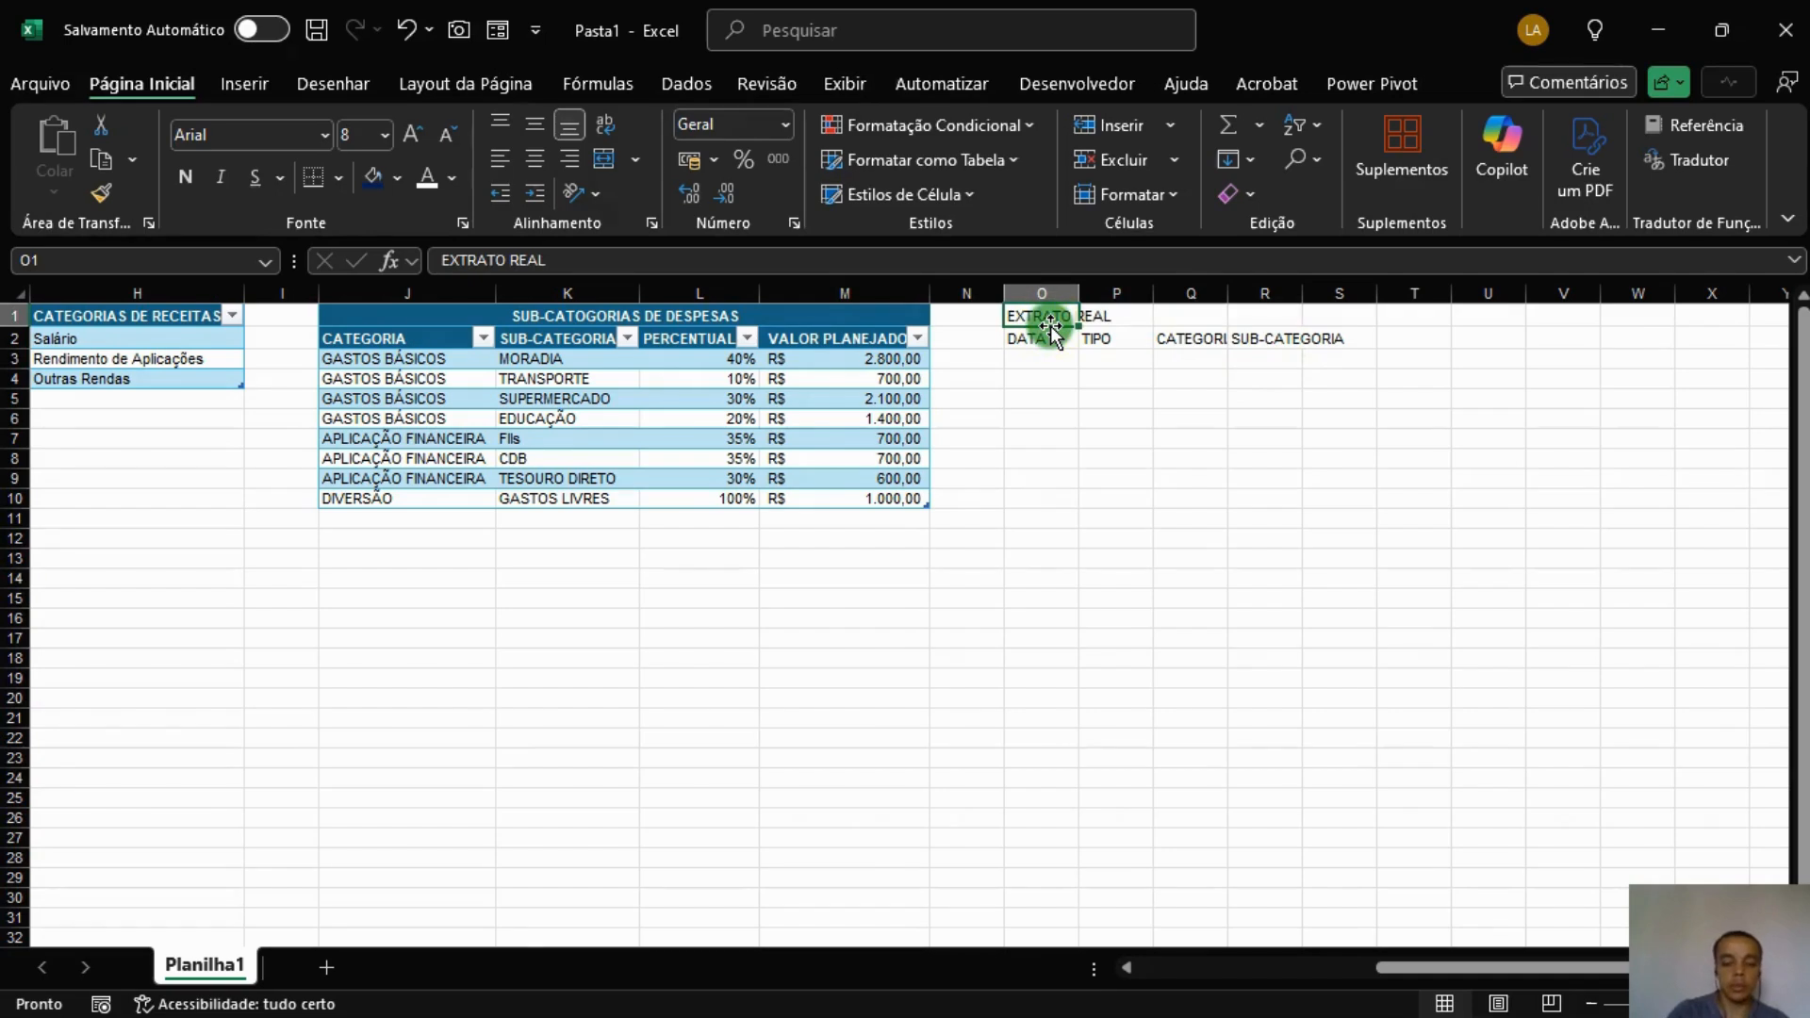
type("EXTRATO DE")
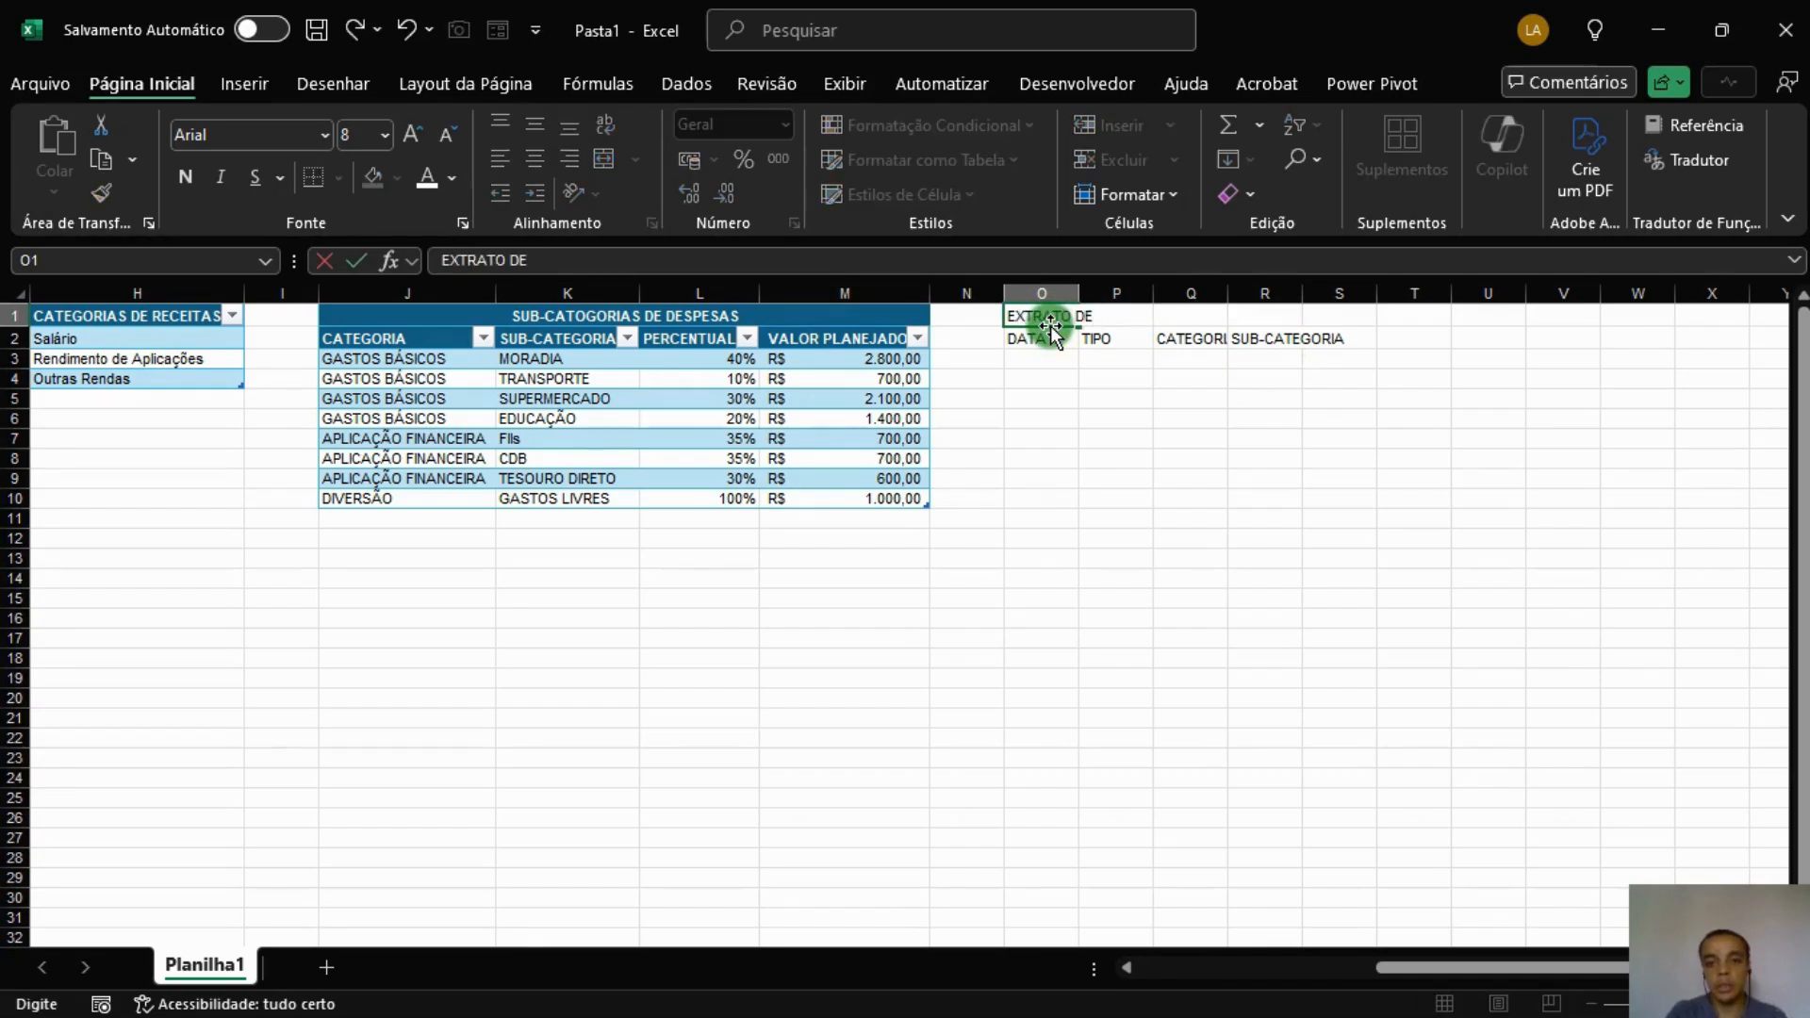
type("SPESAS")
key("Return")
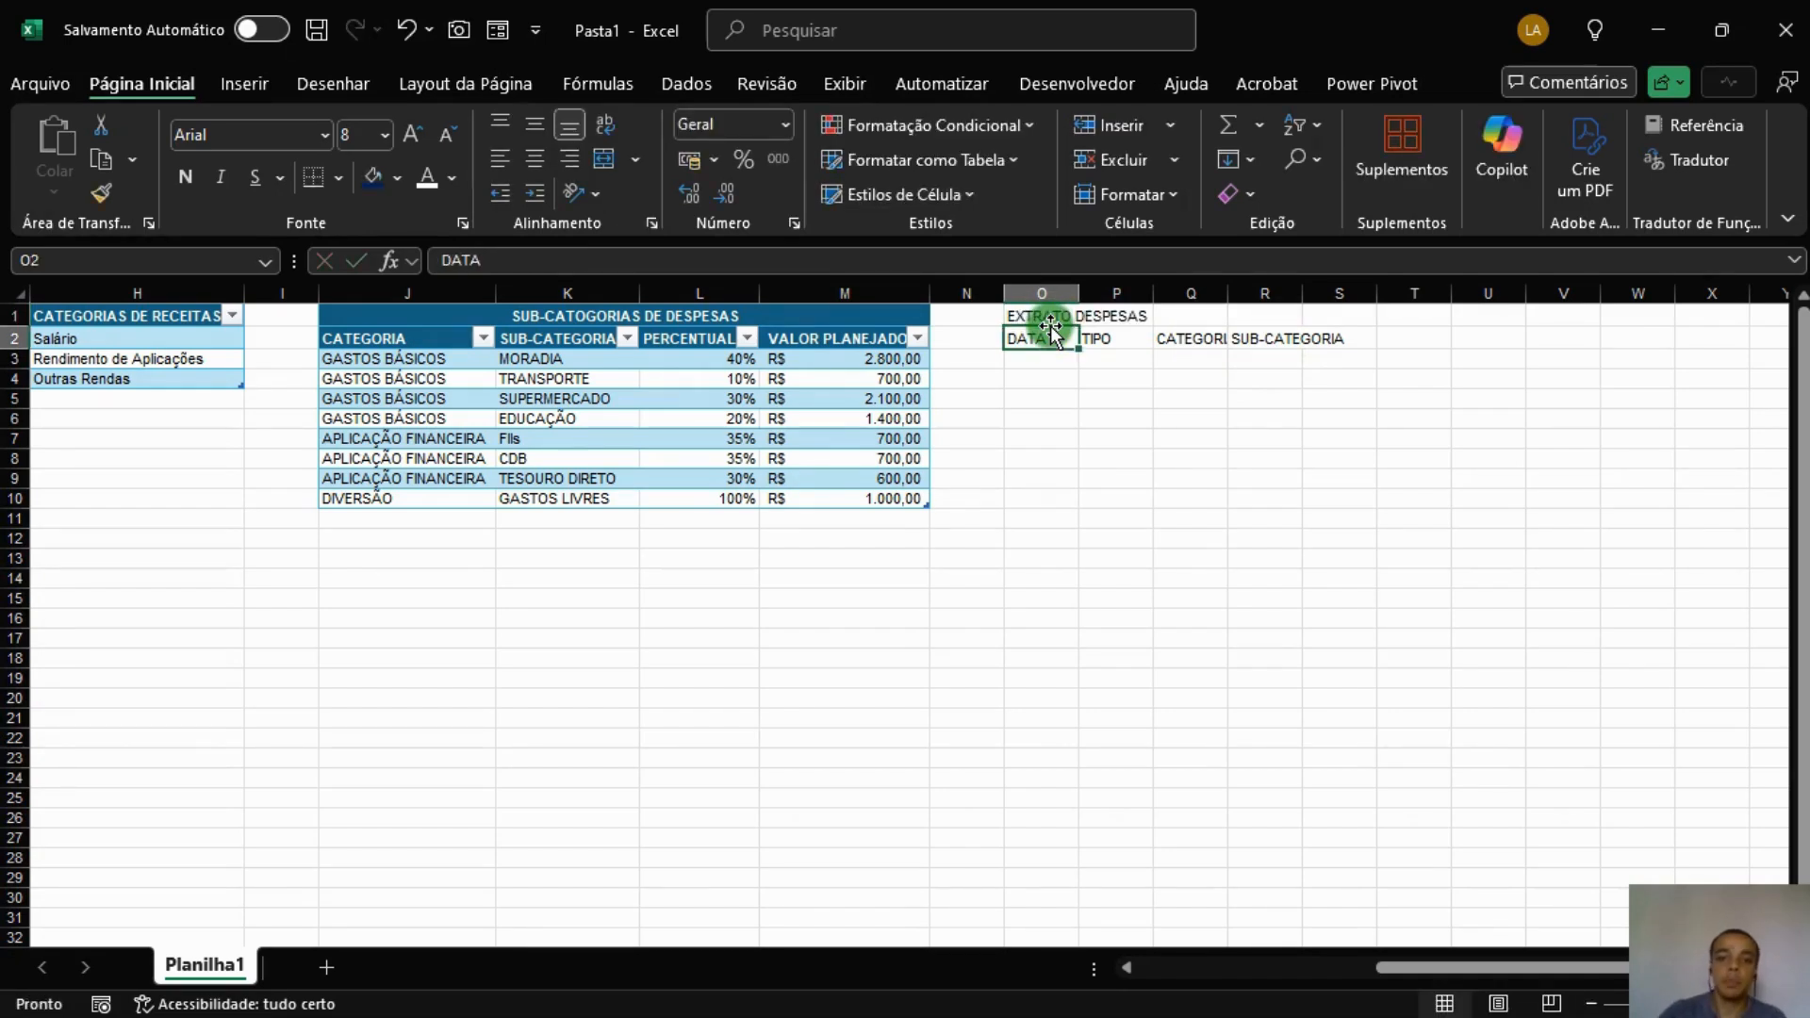
Delete the worksheet column P that holds the TIPO header.
left_click_drag(1056, 319, 1163, 312)
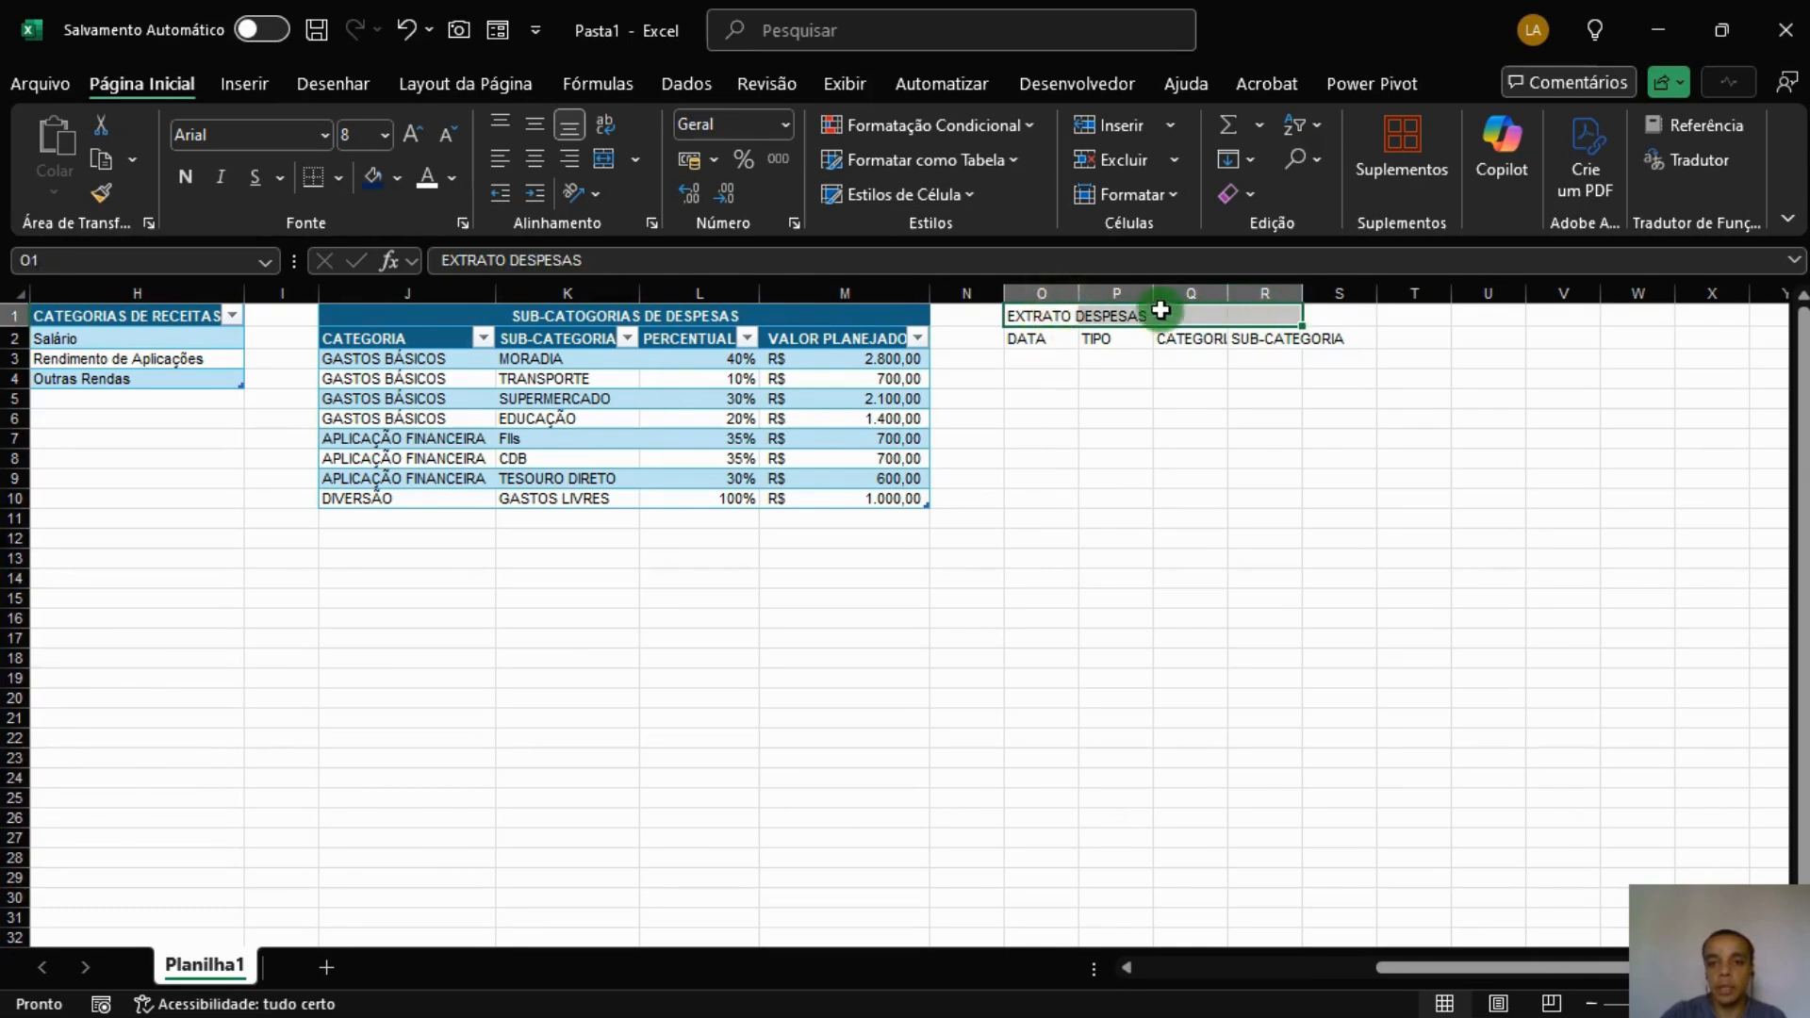
left_click(1131, 288)
right_click(1131, 285)
left_click(1190, 590)
left_click(1264, 518)
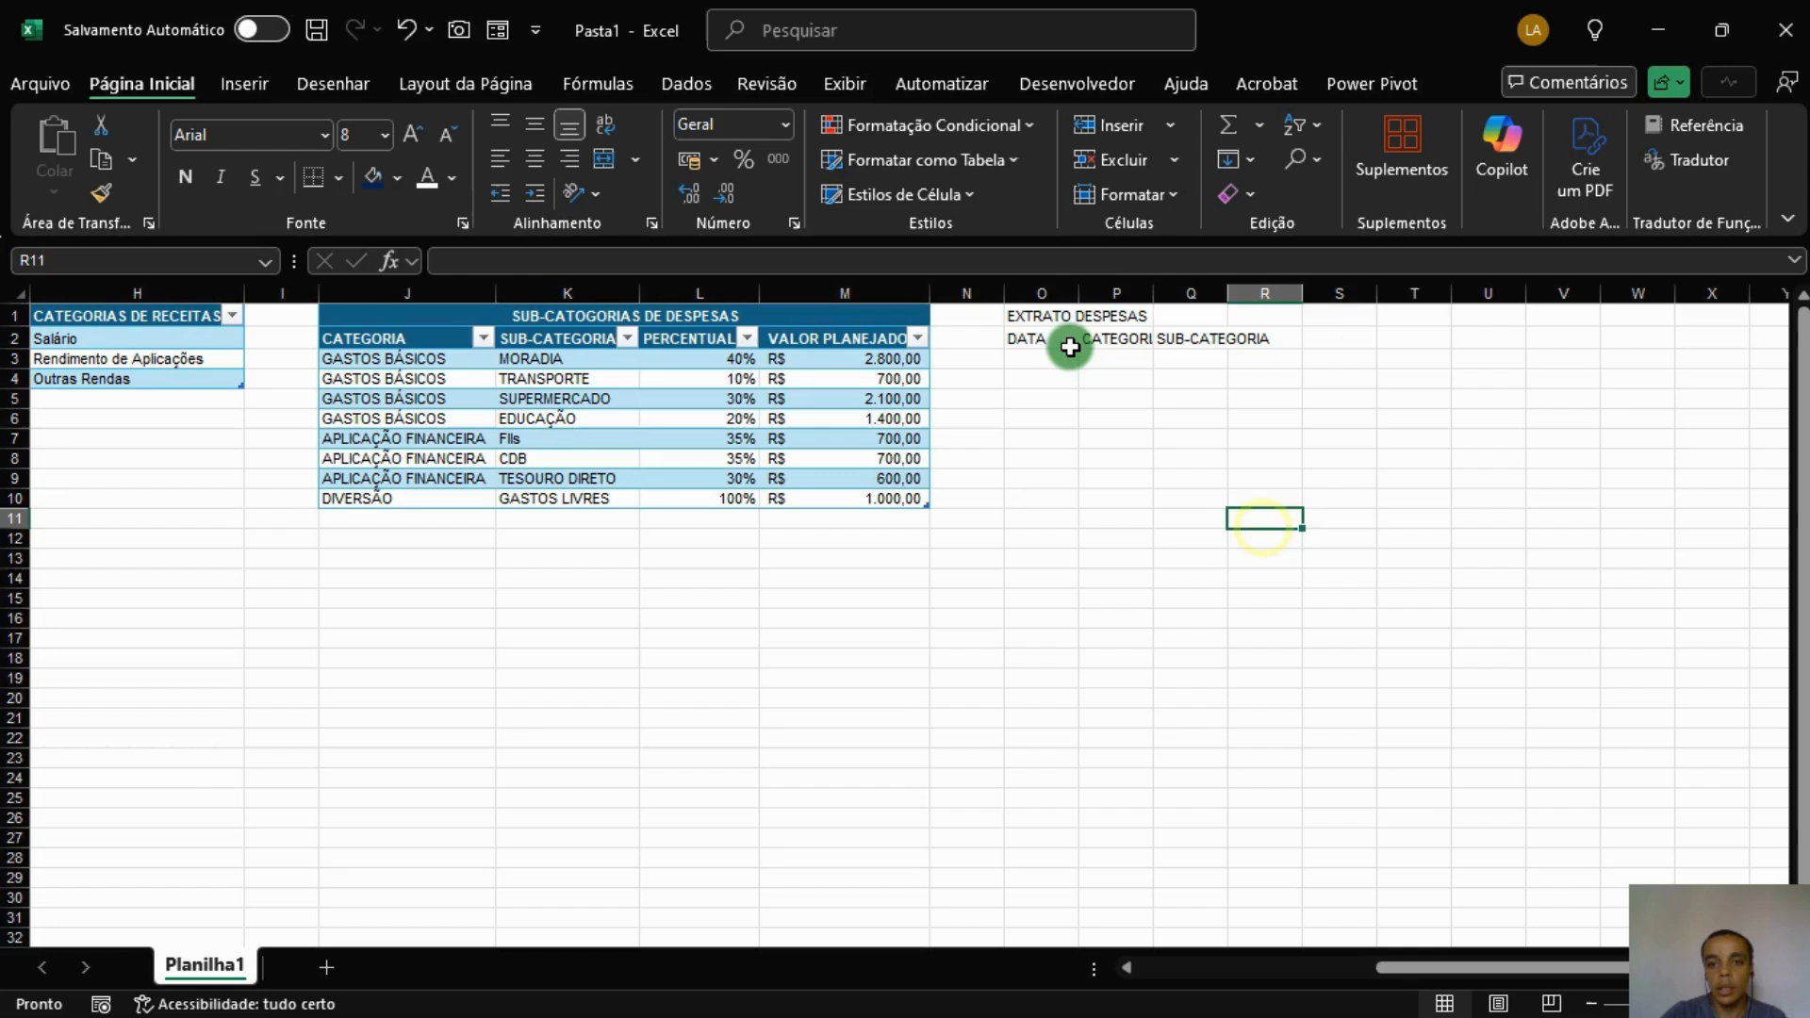
Merge and center the EXTRATO DESPESAS title across cells O1:Q1 above the three headers.
left_click(1051, 313)
left_click_drag(1051, 313, 1196, 312)
left_click(1193, 341)
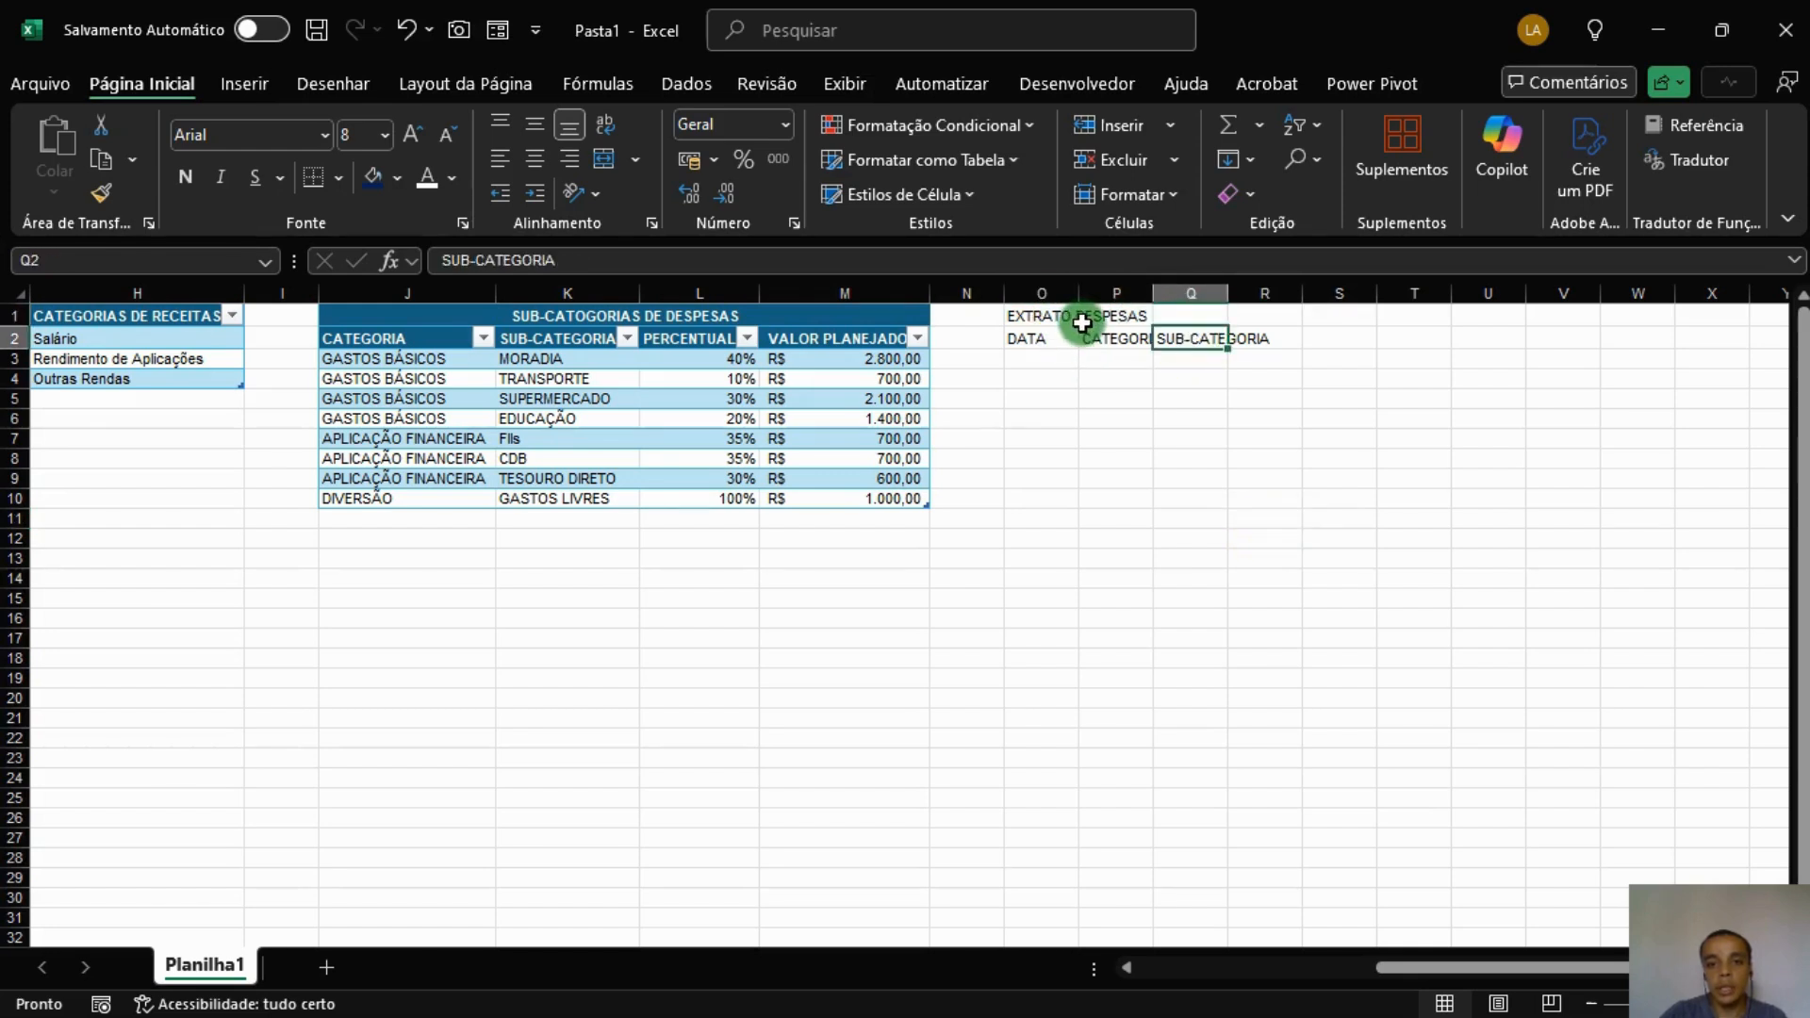
left_click_drag(1073, 315, 1192, 316)
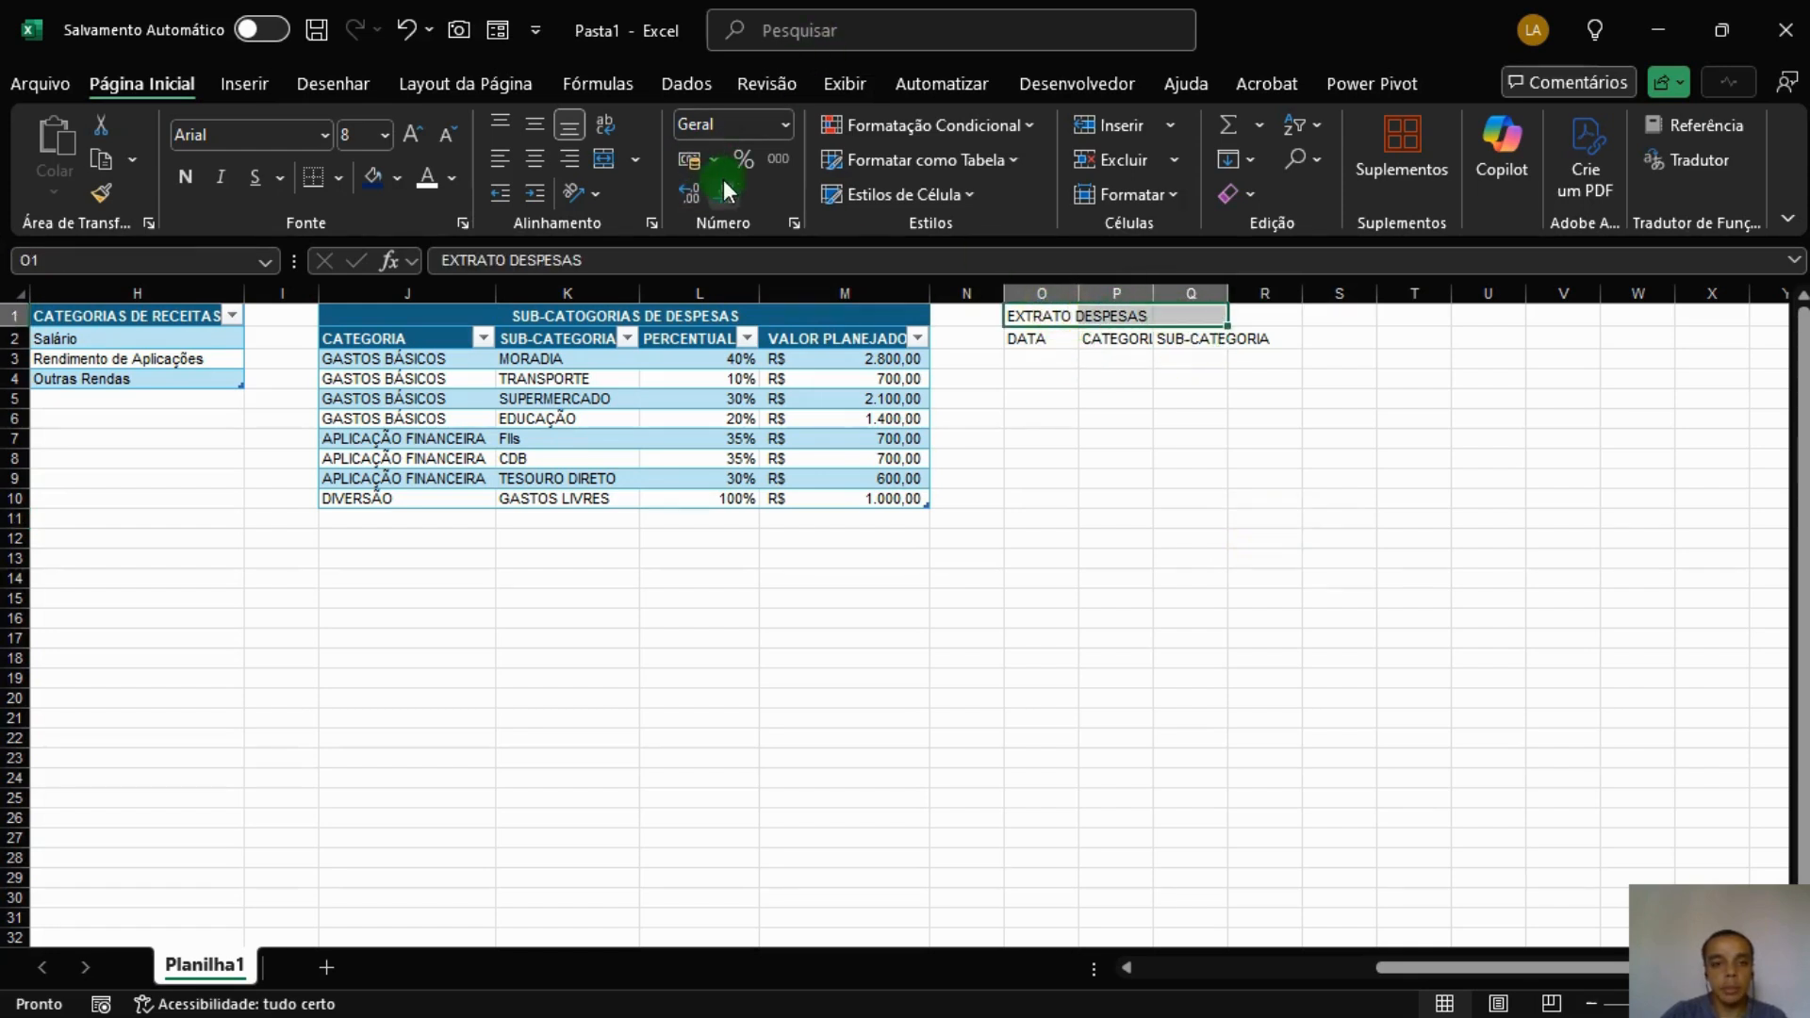
left_click(603, 157)
left_click(1167, 455)
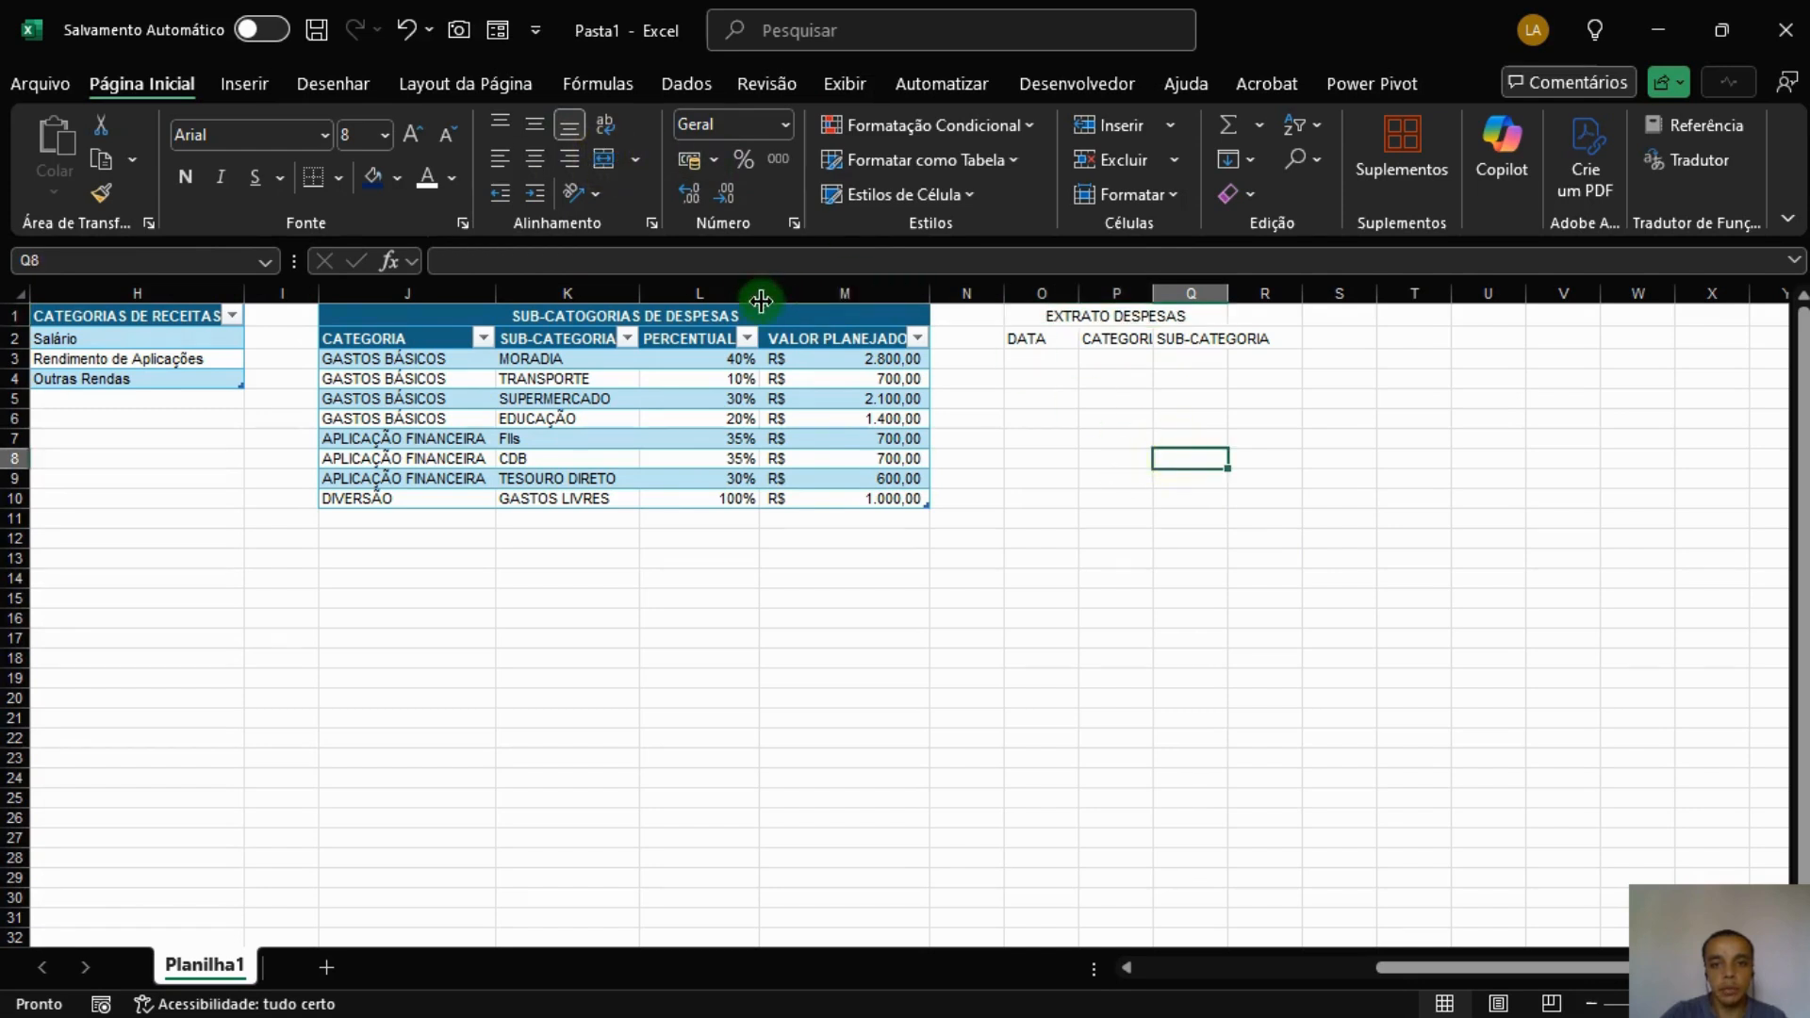
Copy the VALOR PLANEJADO header formatting onto the EXTRATO DESPESAS title and merge and center it again across O1:Q1.
left_click(846, 318)
left_click(872, 340)
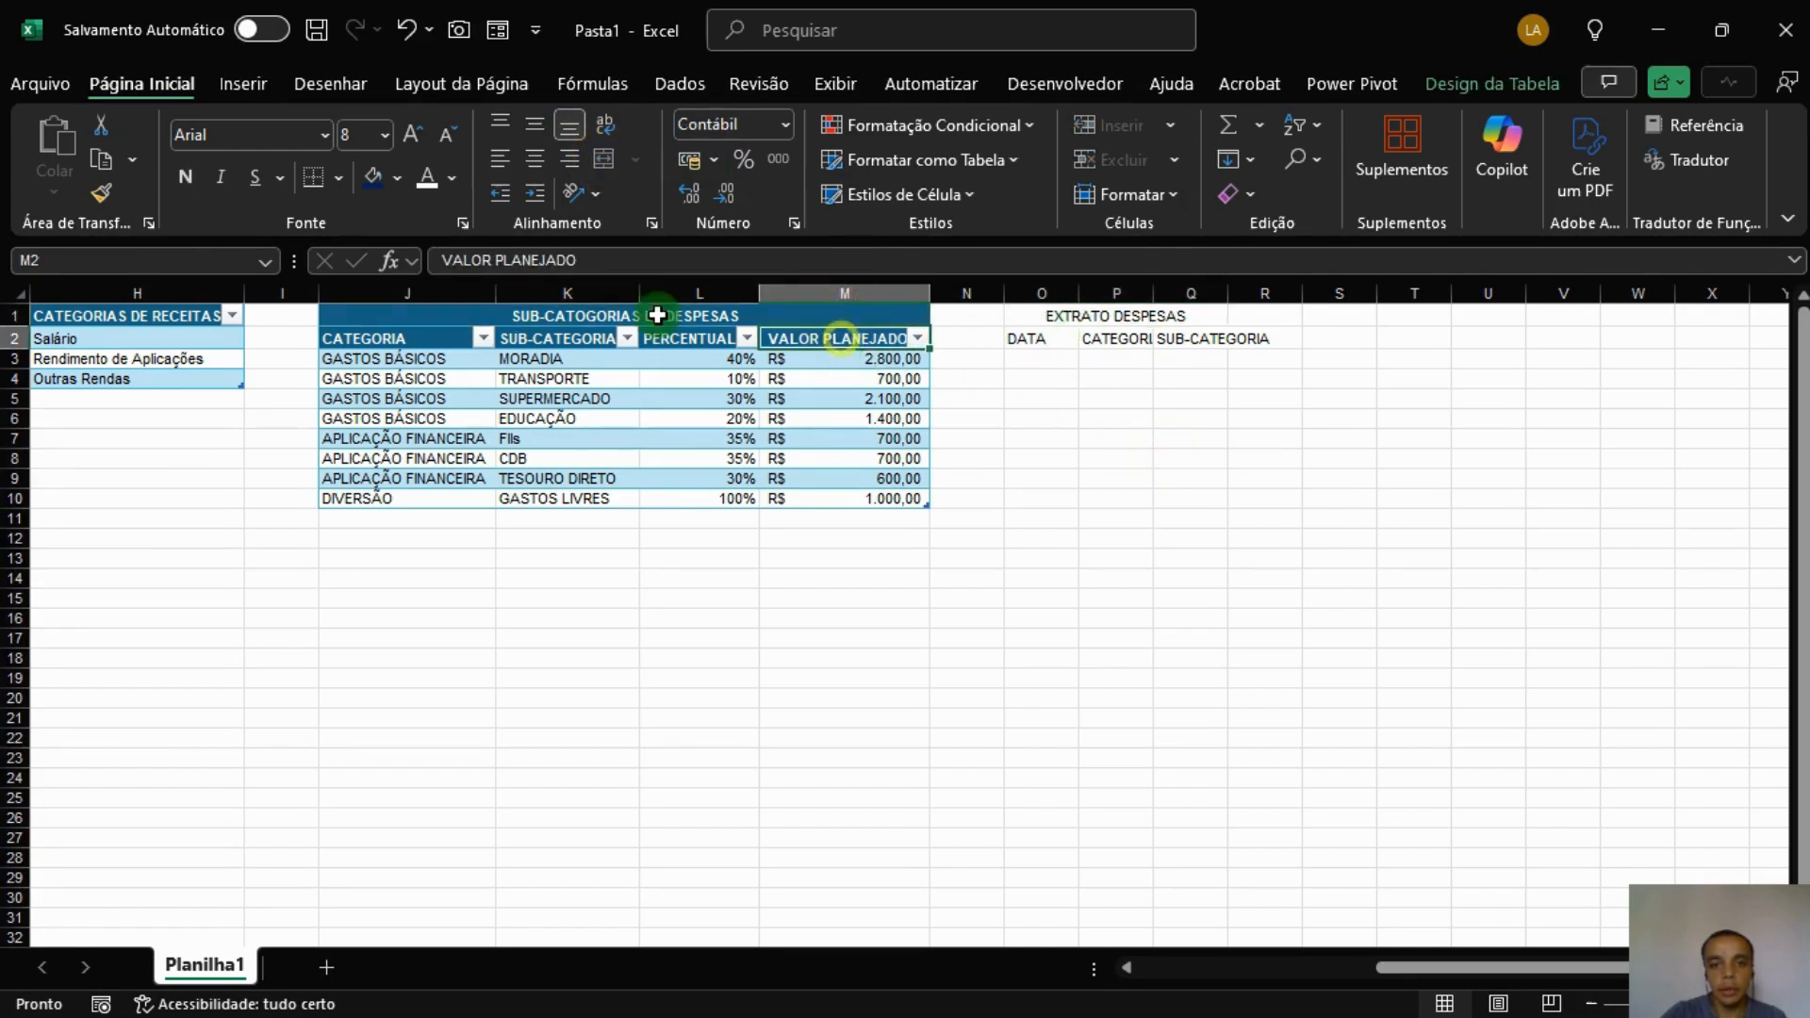
left_click(94, 186)
left_click(1059, 315)
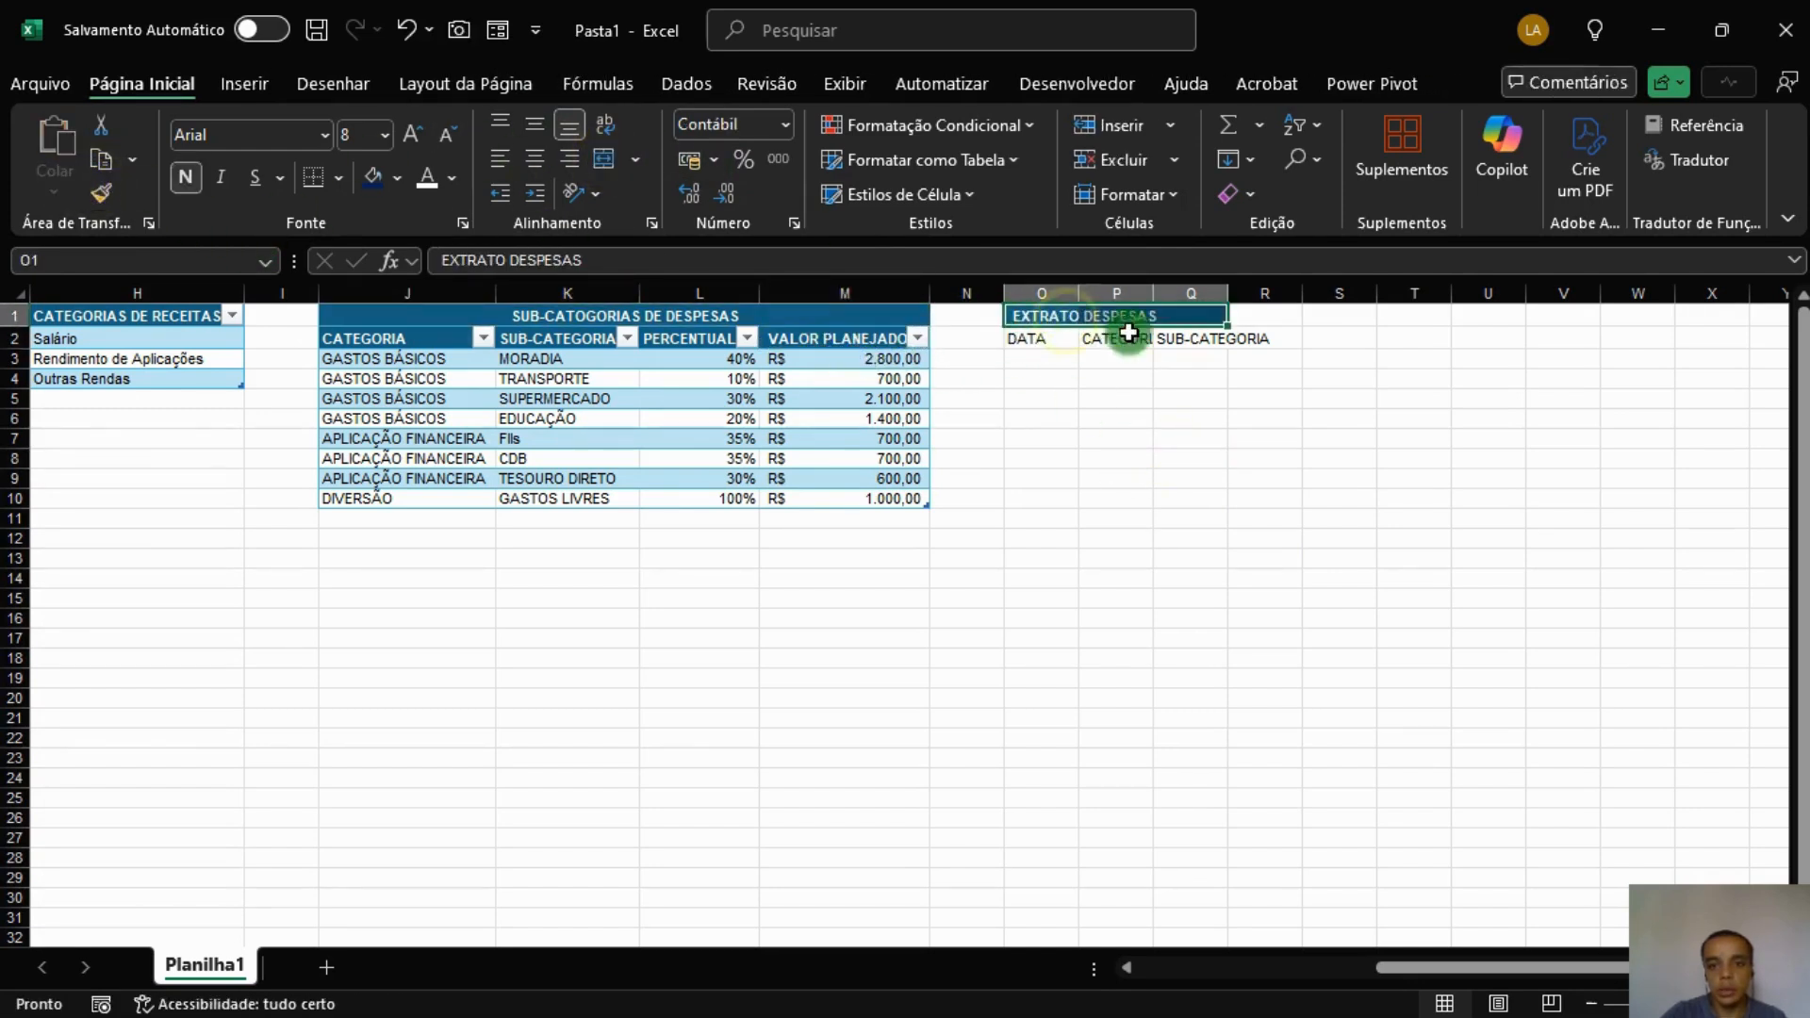
left_click(607, 160)
left_click(1259, 429)
Convert the range O2:Q3 into a table with headers.
left_click_drag(1042, 341, 1207, 360)
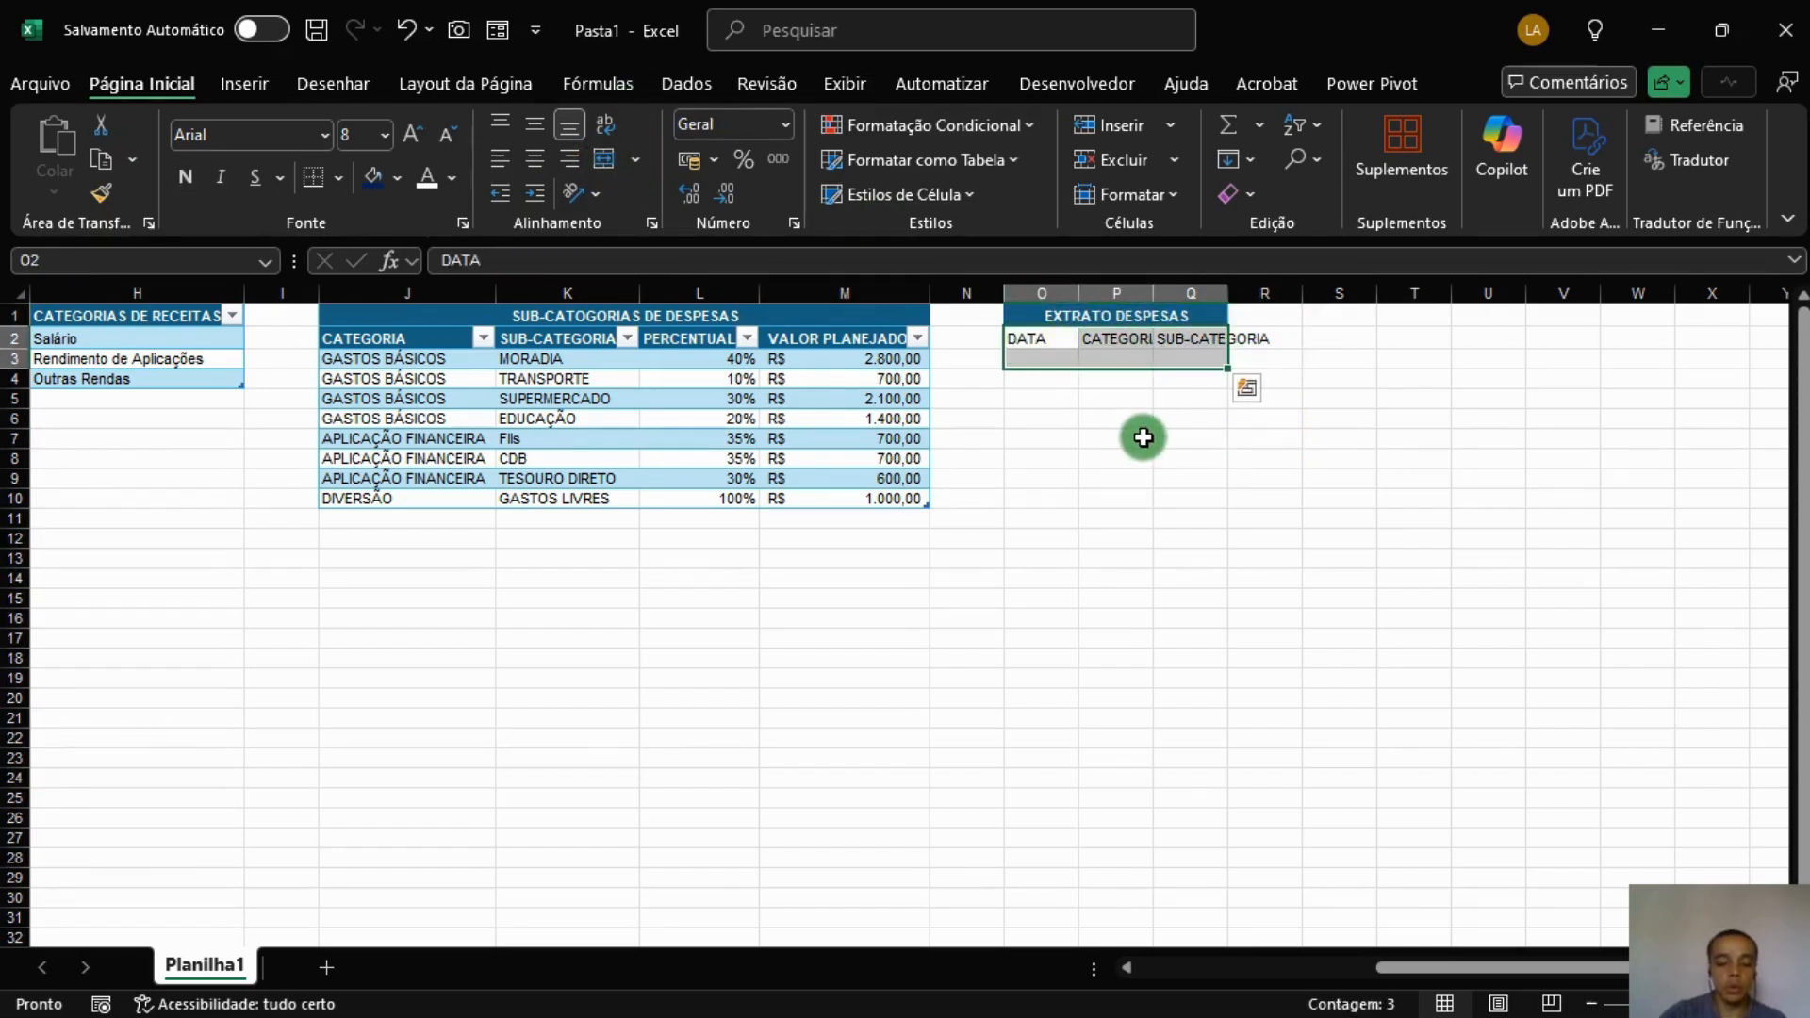
key("ctrl+t")
left_click(829, 530)
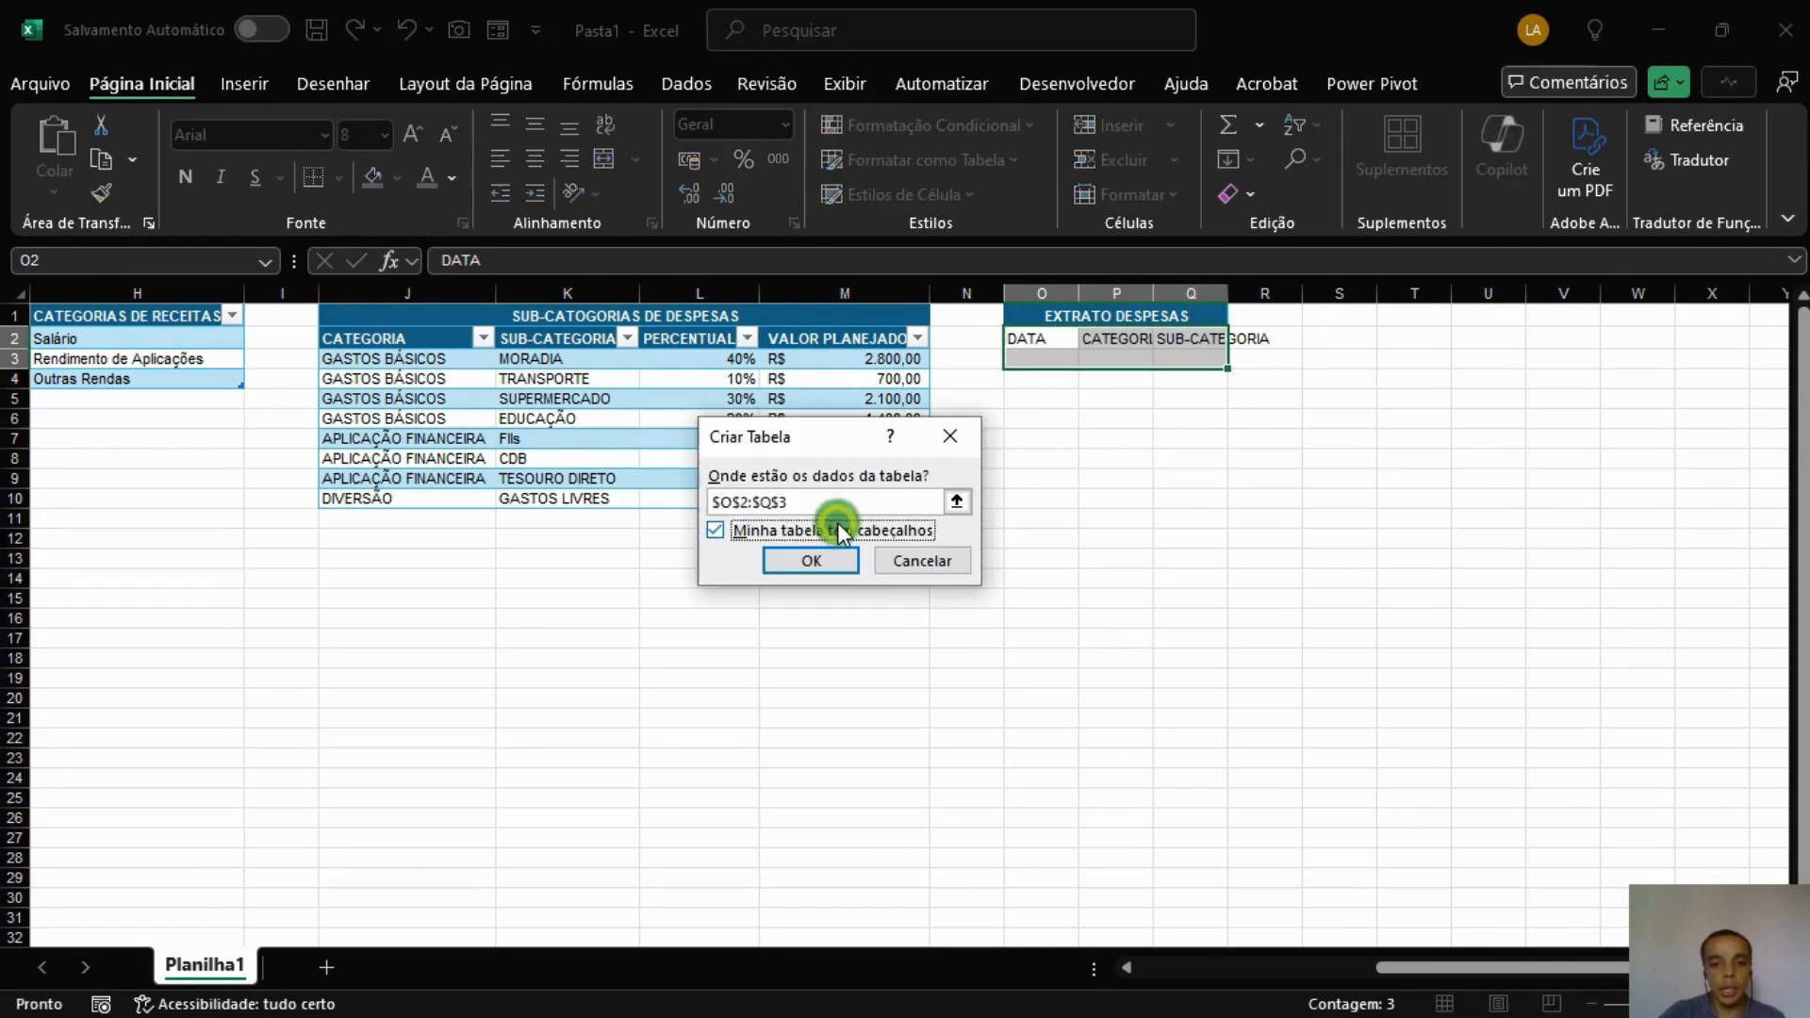
left_click(807, 560)
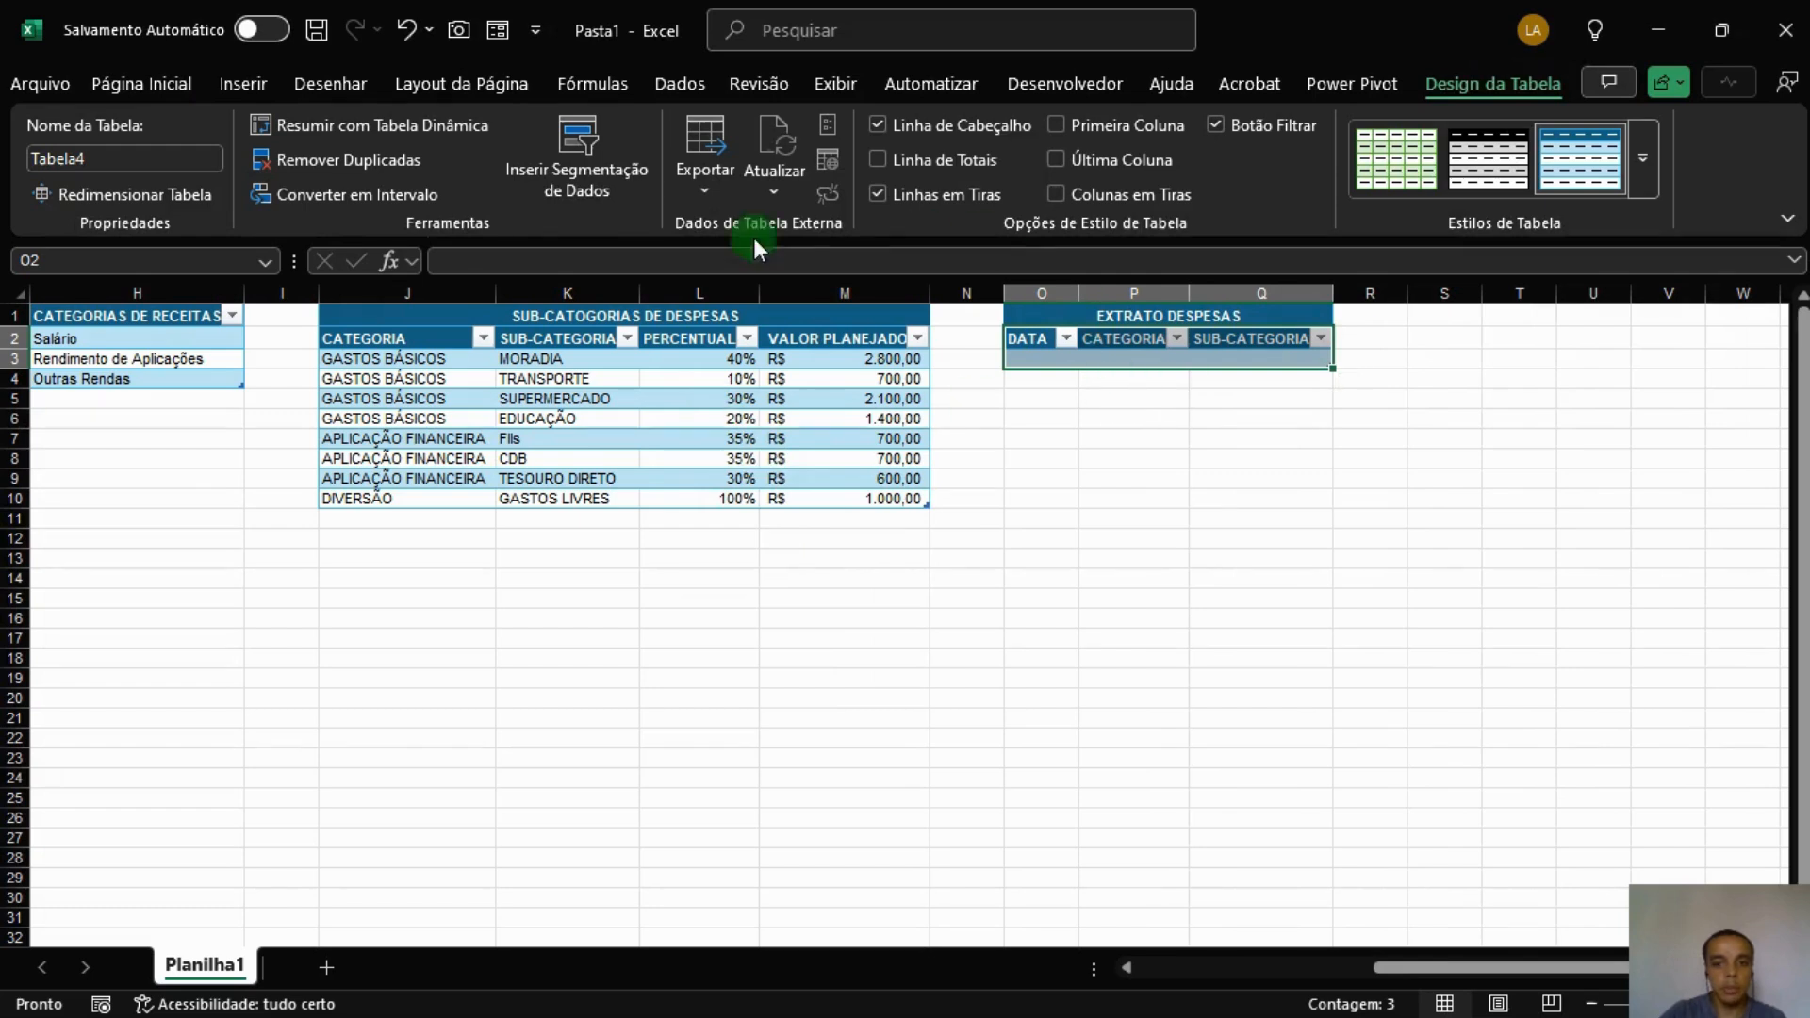
Name the new expense statement table TAB_DESPESAS.
left_click(149, 156)
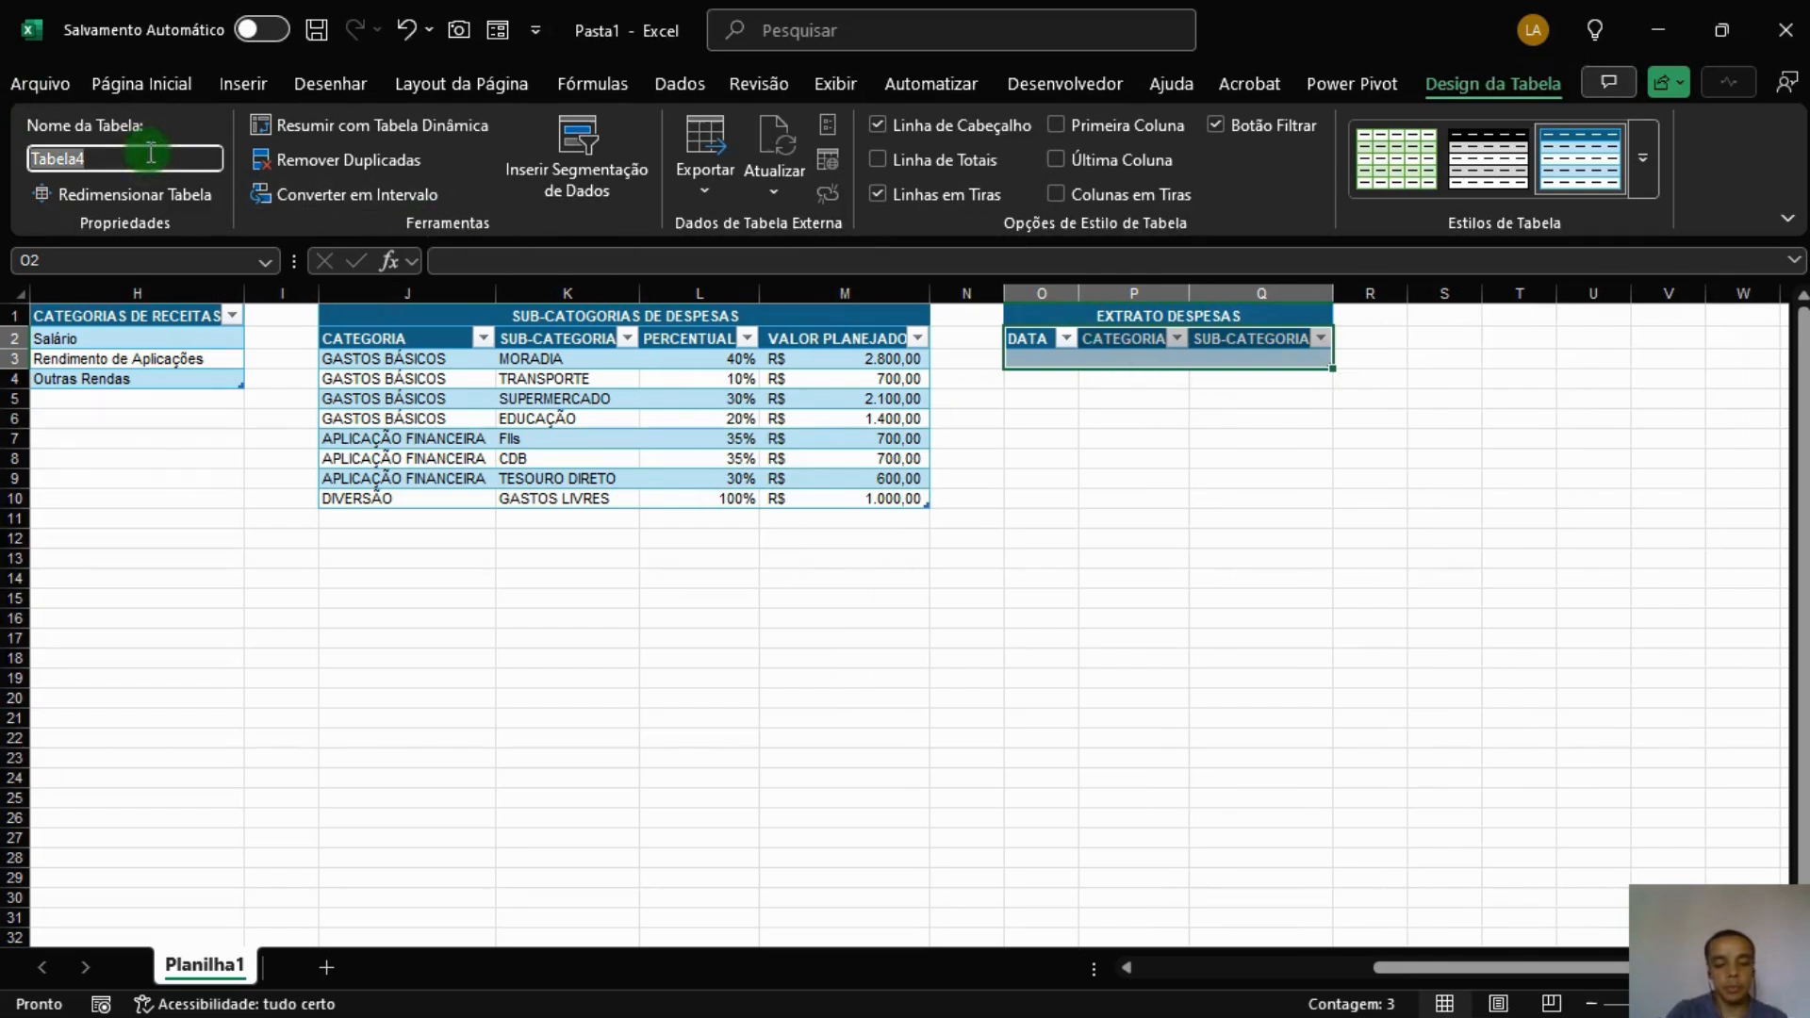
type("TAB")
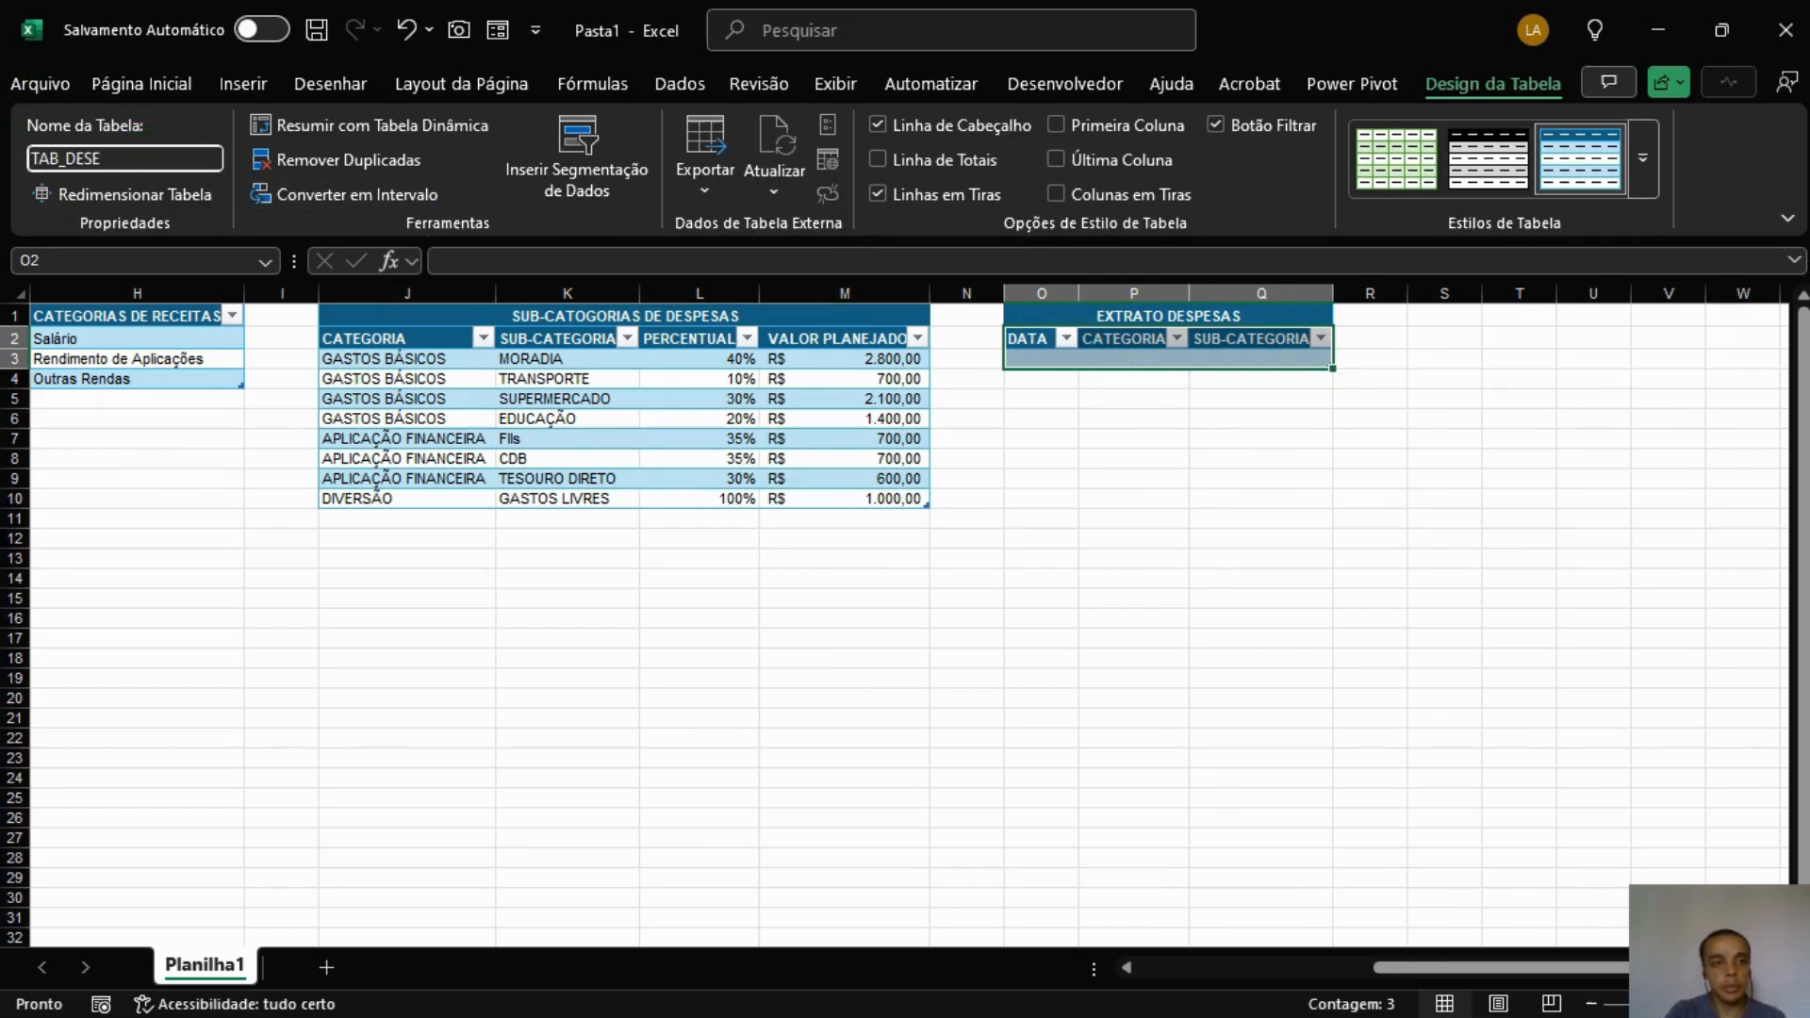
type("_DESPESAS")
key("Return")
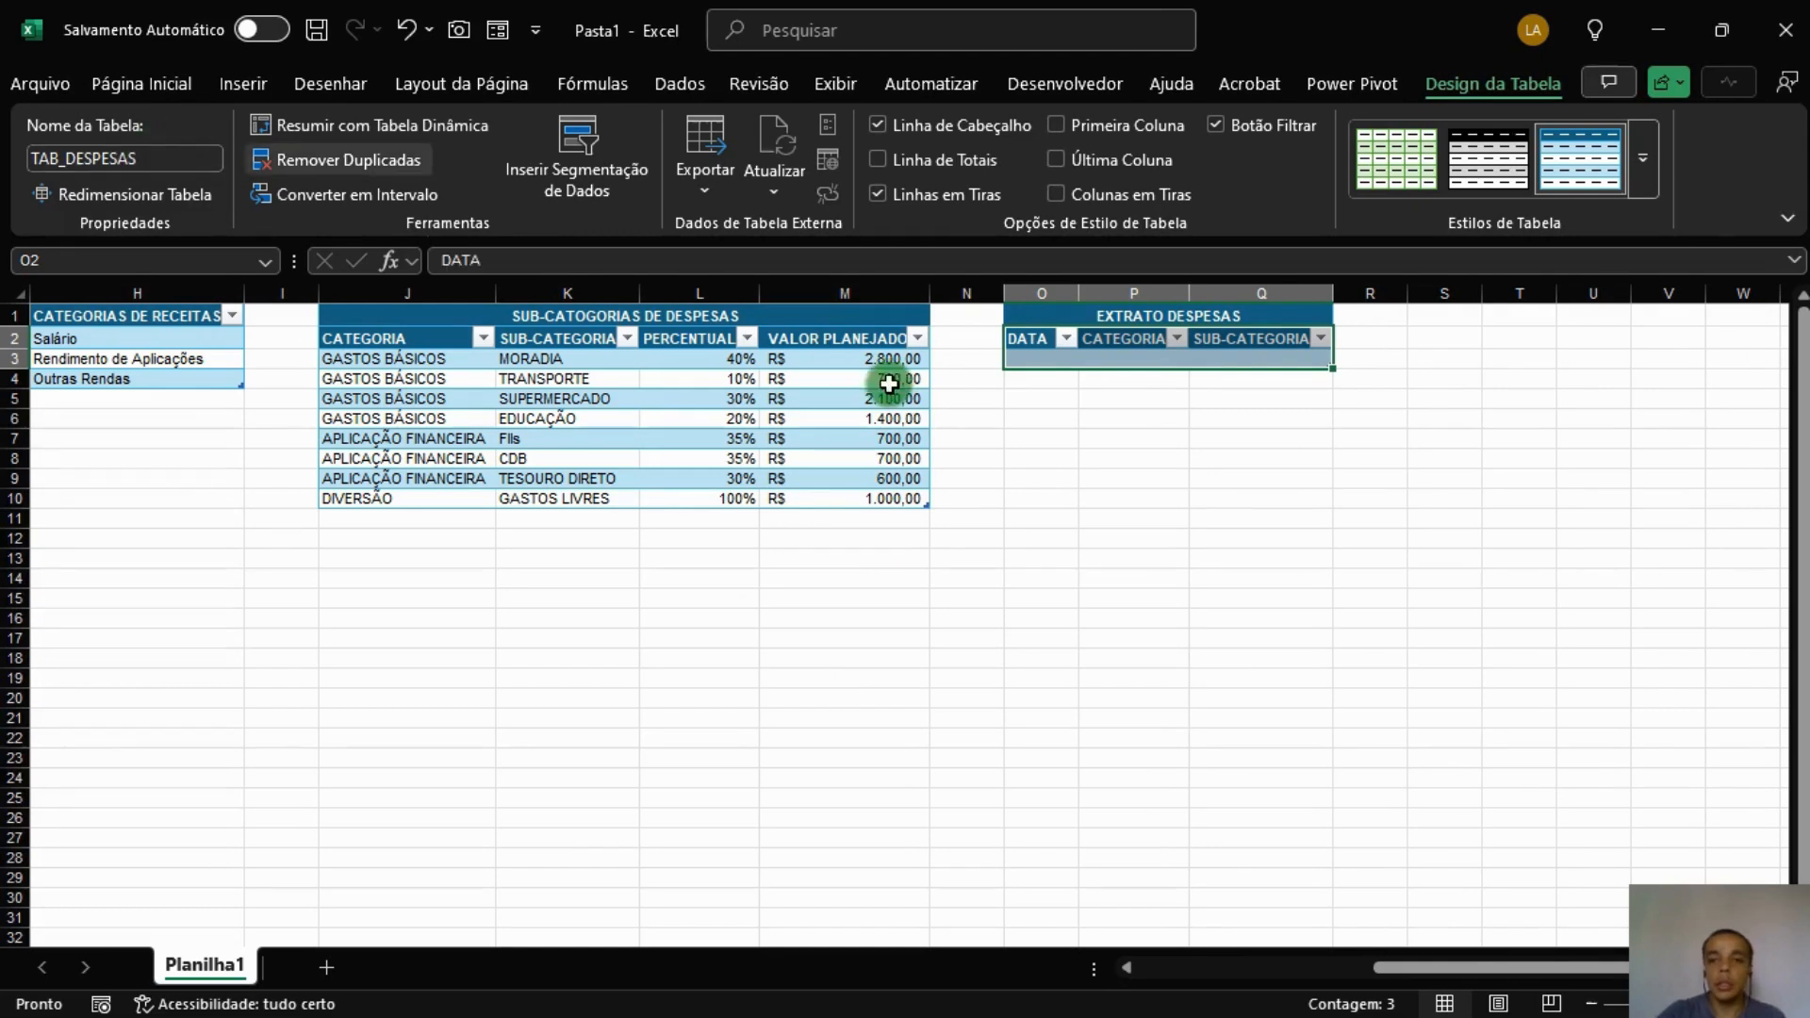
left_click(1260, 494)
Enter the title EXTRATO DE RECEITAS in cell S1, beside the expense statement table.
left_click(1433, 317)
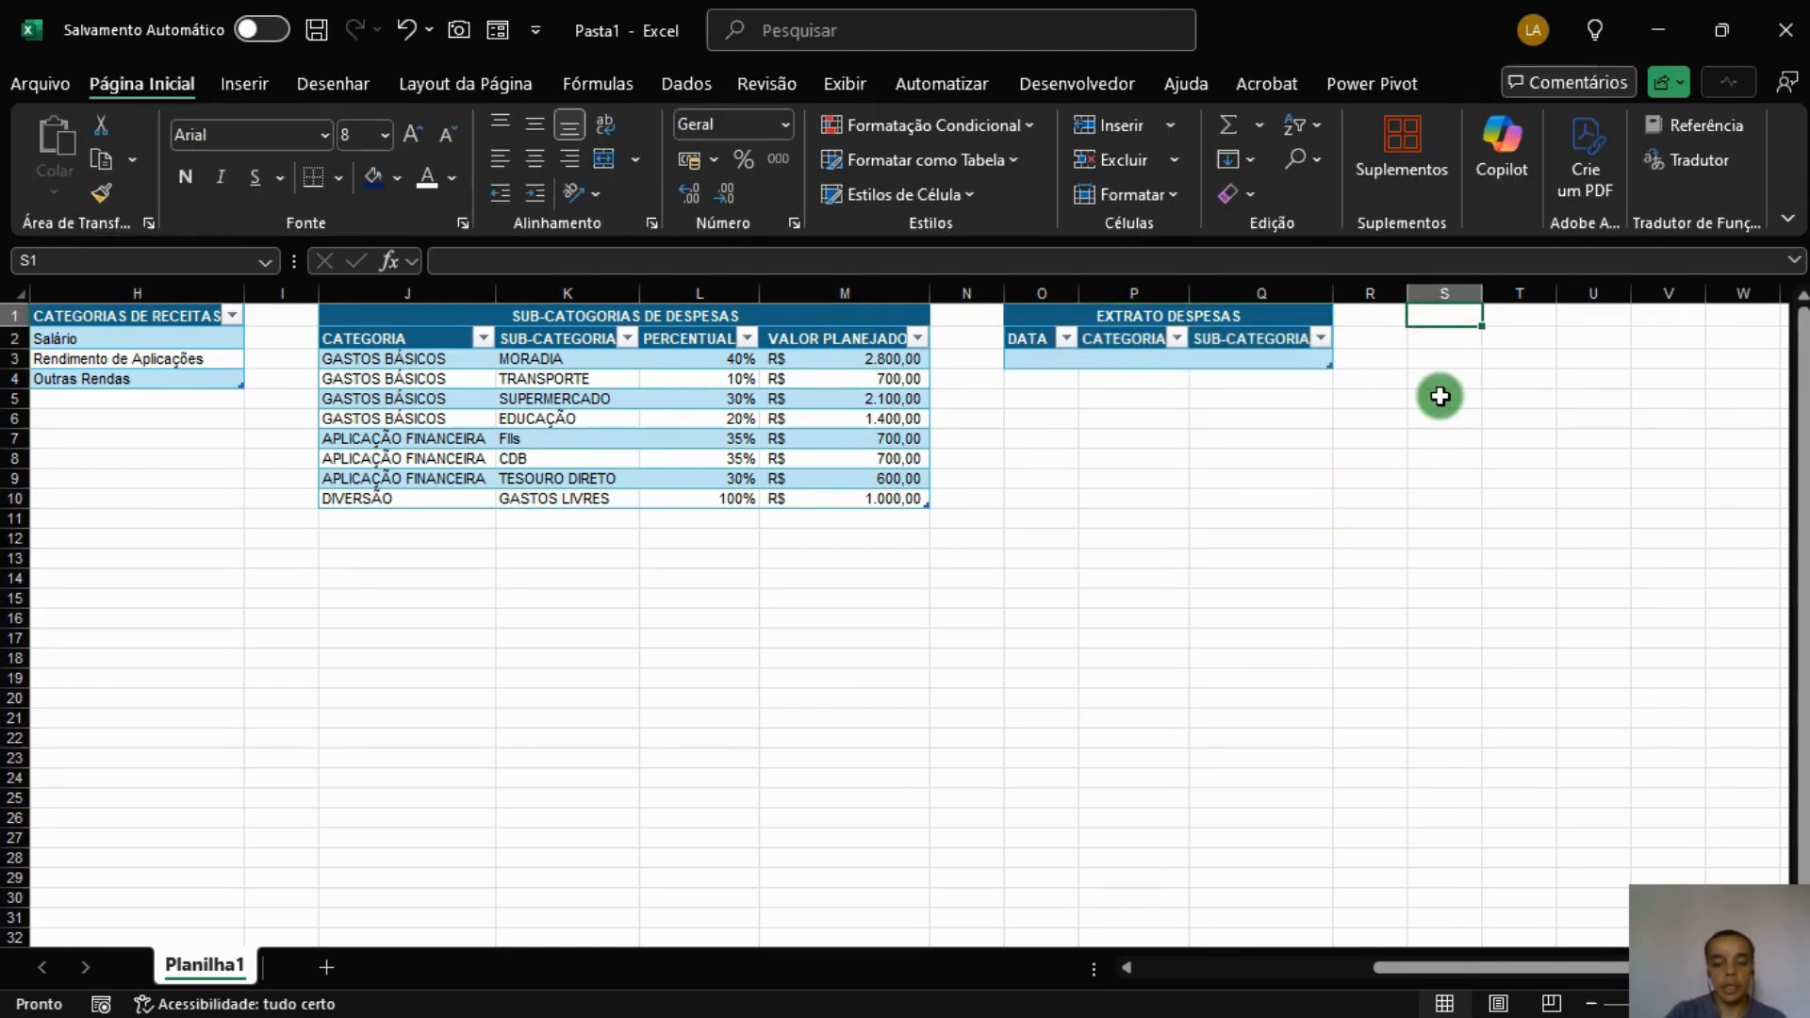
type("EXTRATO DE RE")
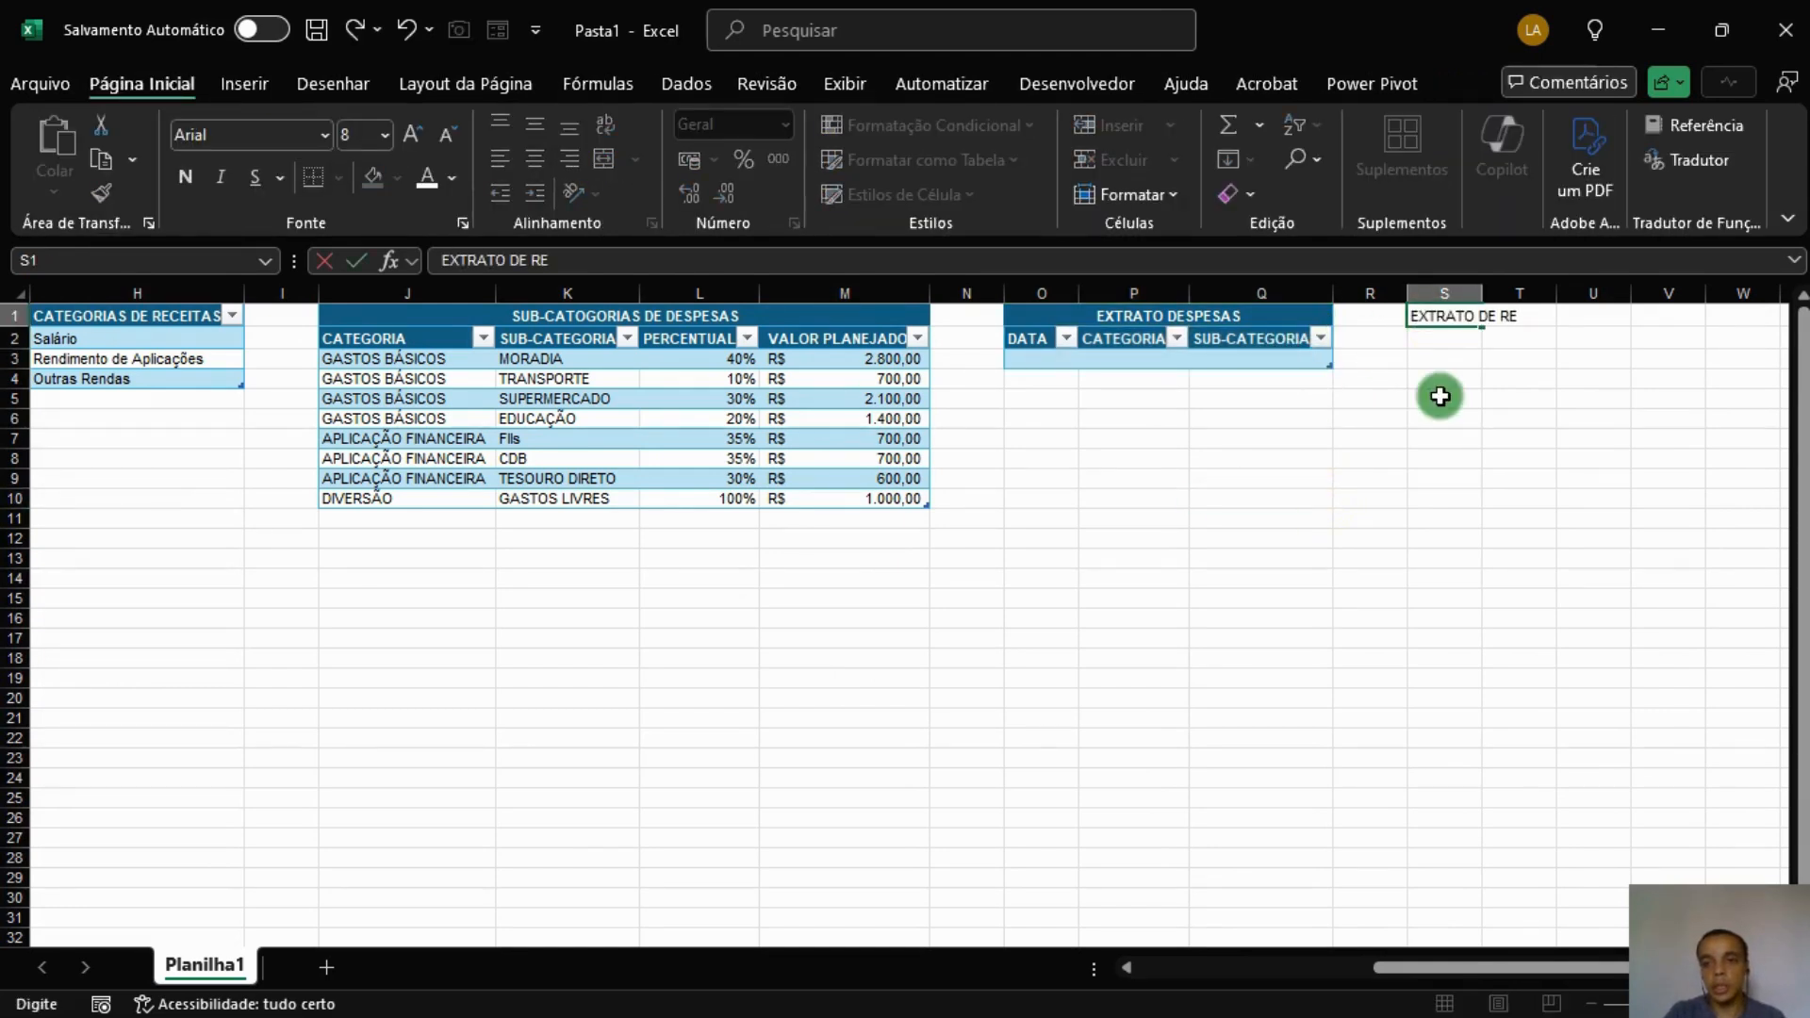
type("CEITAS")
key("Return")
Add the headers DATA, CATEGORIA and VALOR in cells S2, T2 and U2 under the EXTRATO DE RECEITAS title.
type("DATA")
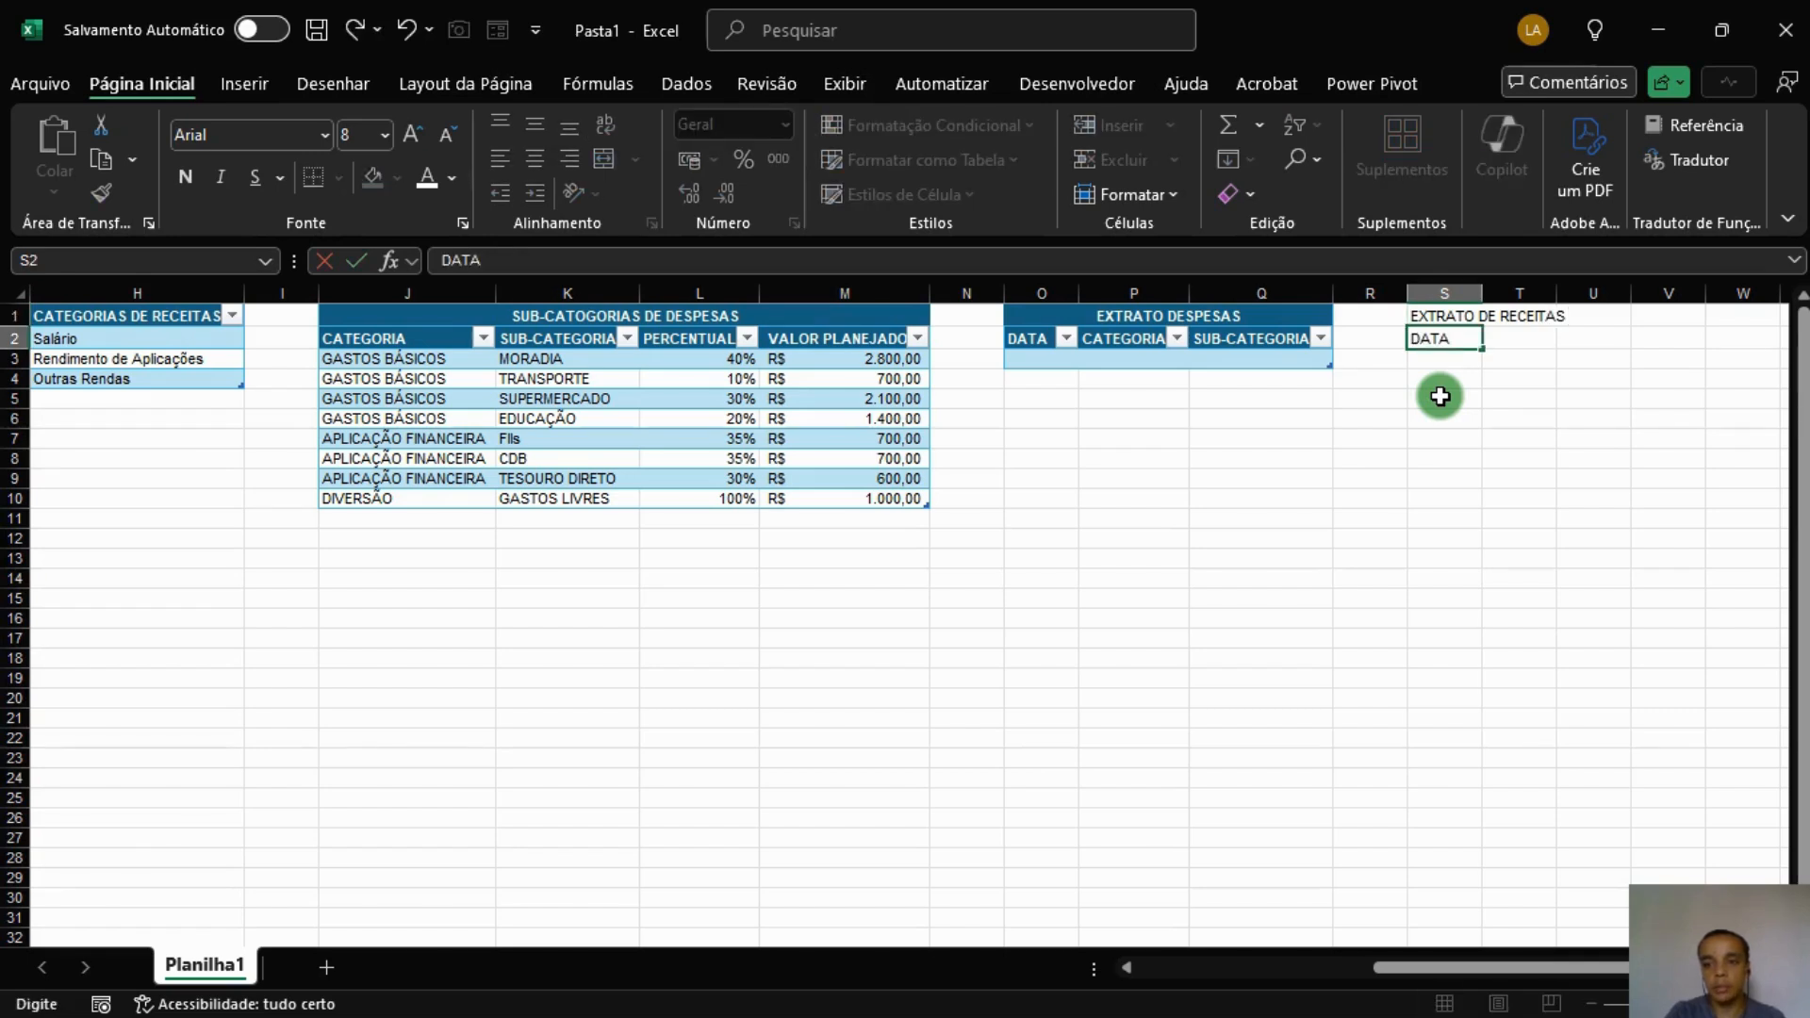
key("Tab")
type("CAT")
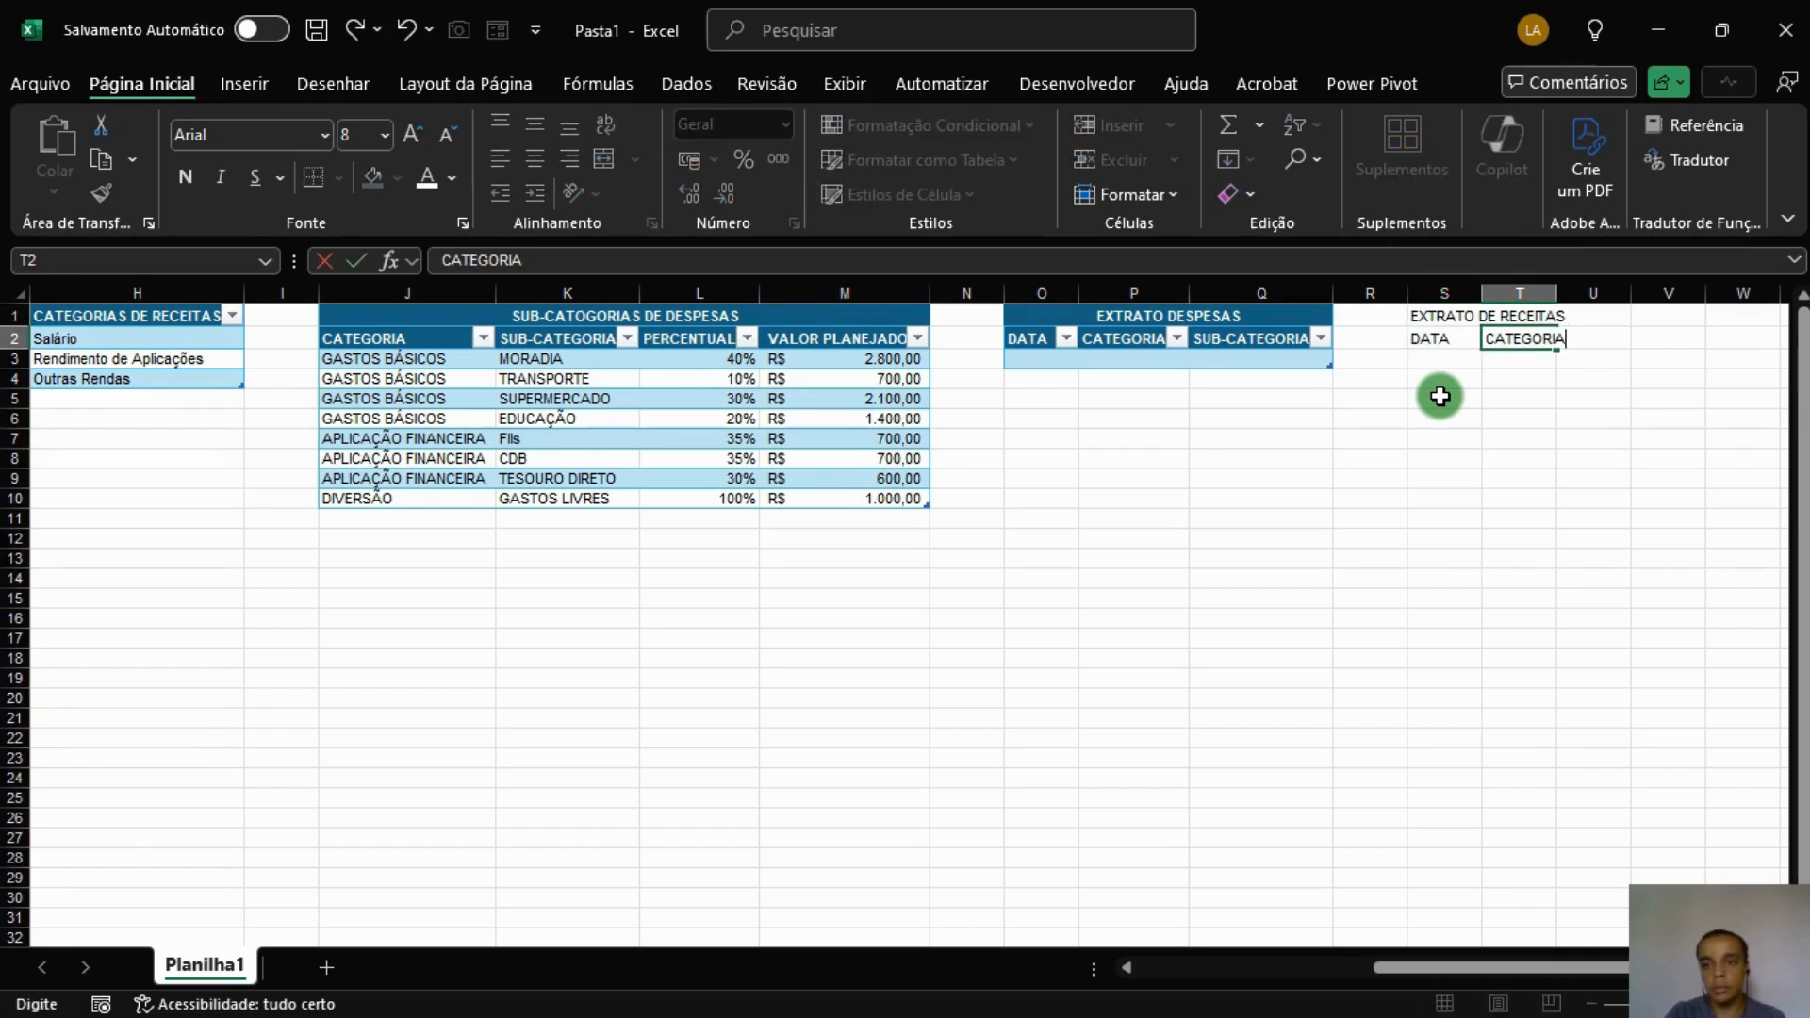
type("EGORIA")
key("Tab")
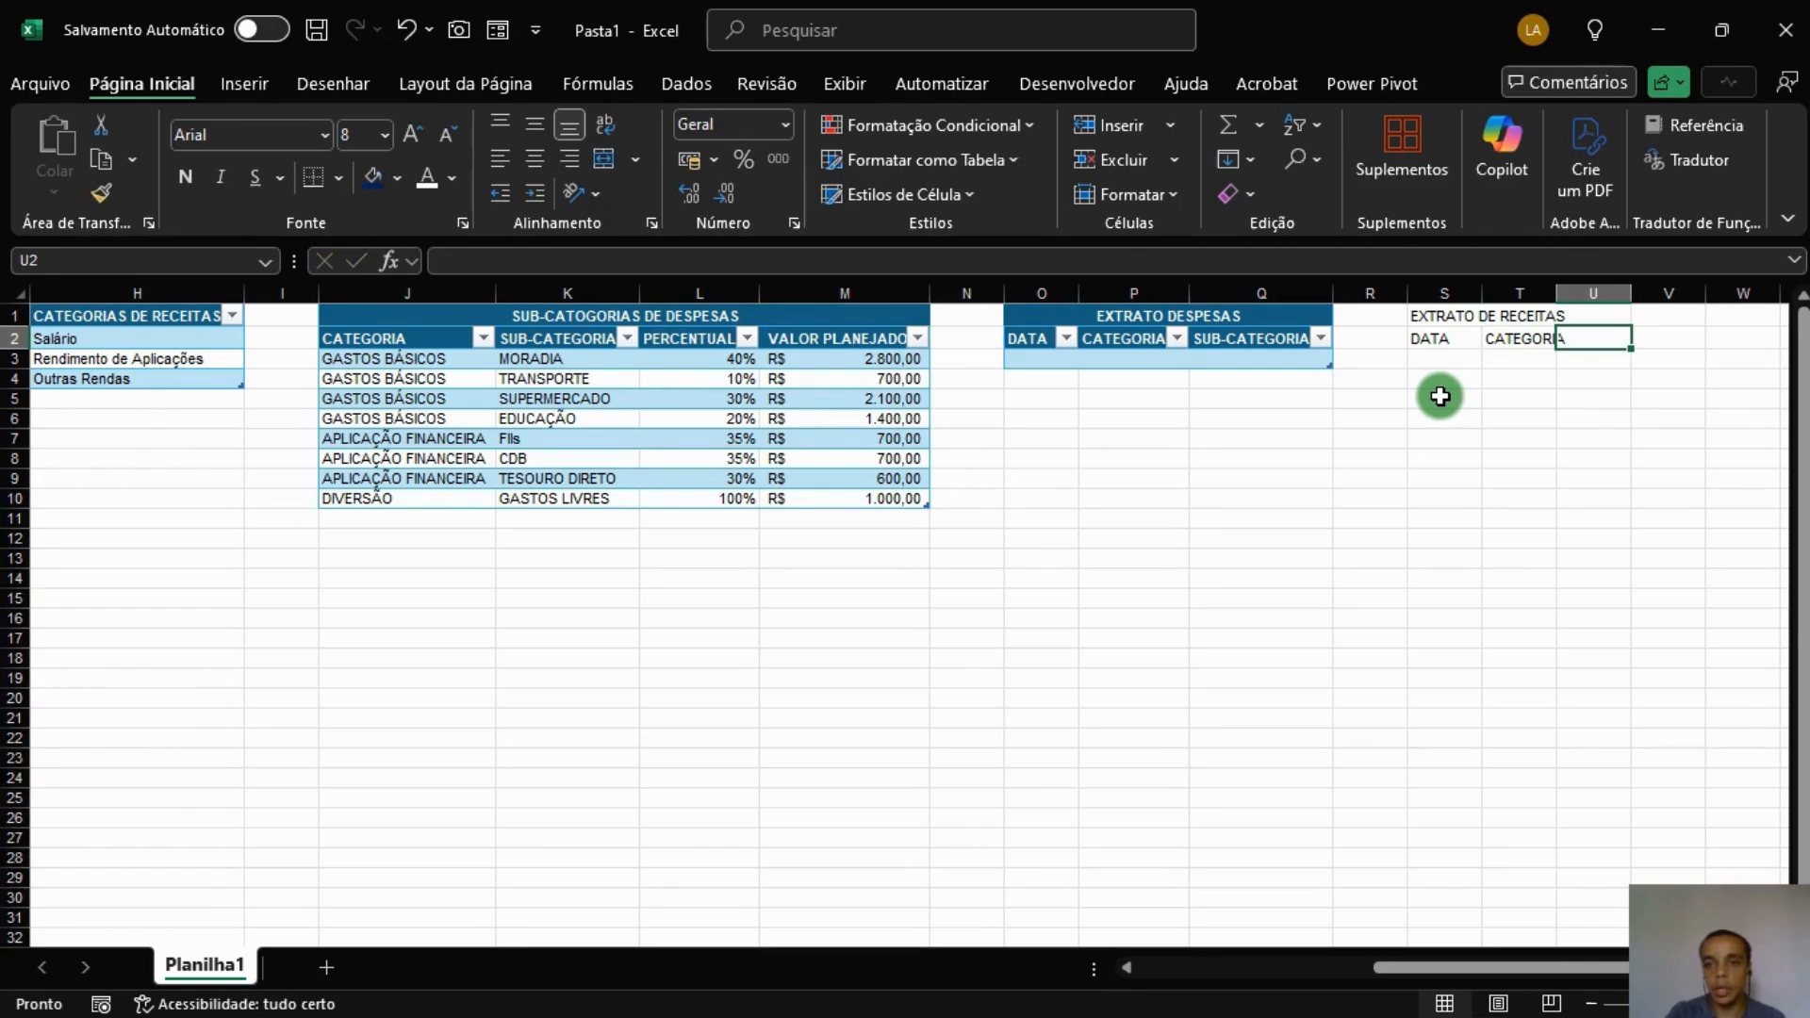
type("VALOR")
key("Return")
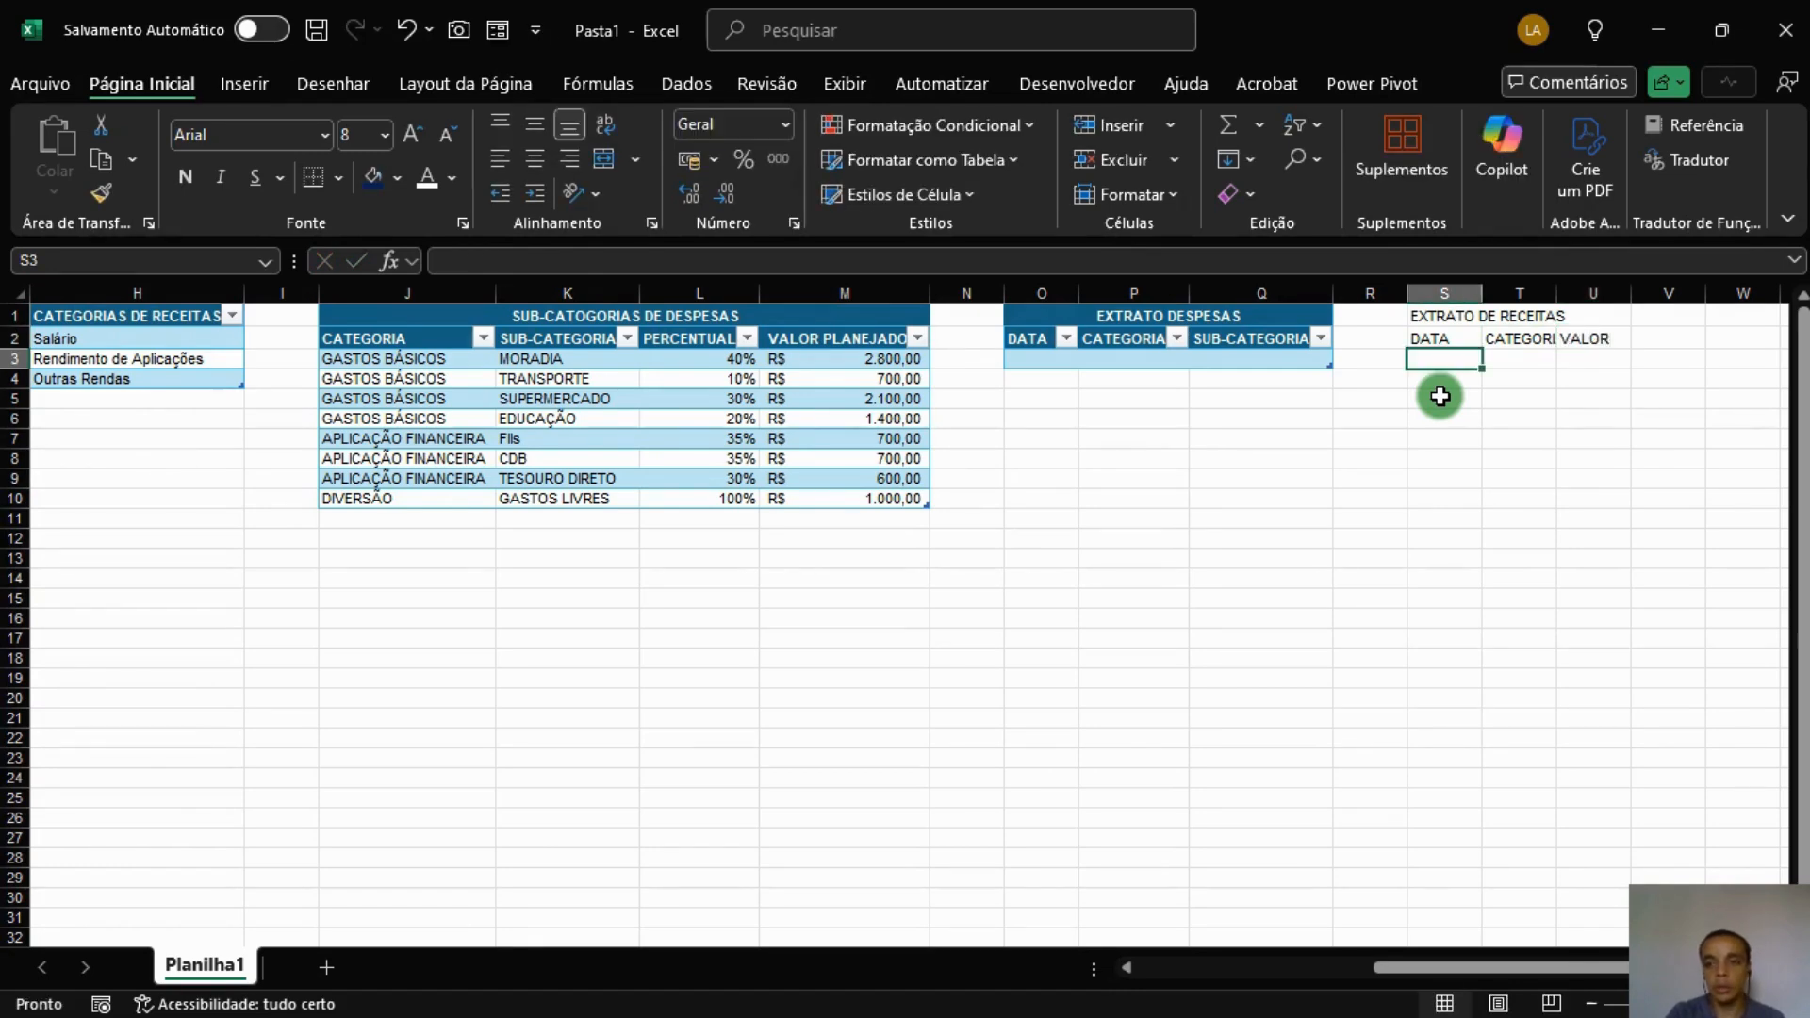
Insert a worksheet column at R and add a VALOR column to the expense statement table in cell R2.
left_click(1374, 294)
right_click(1379, 296)
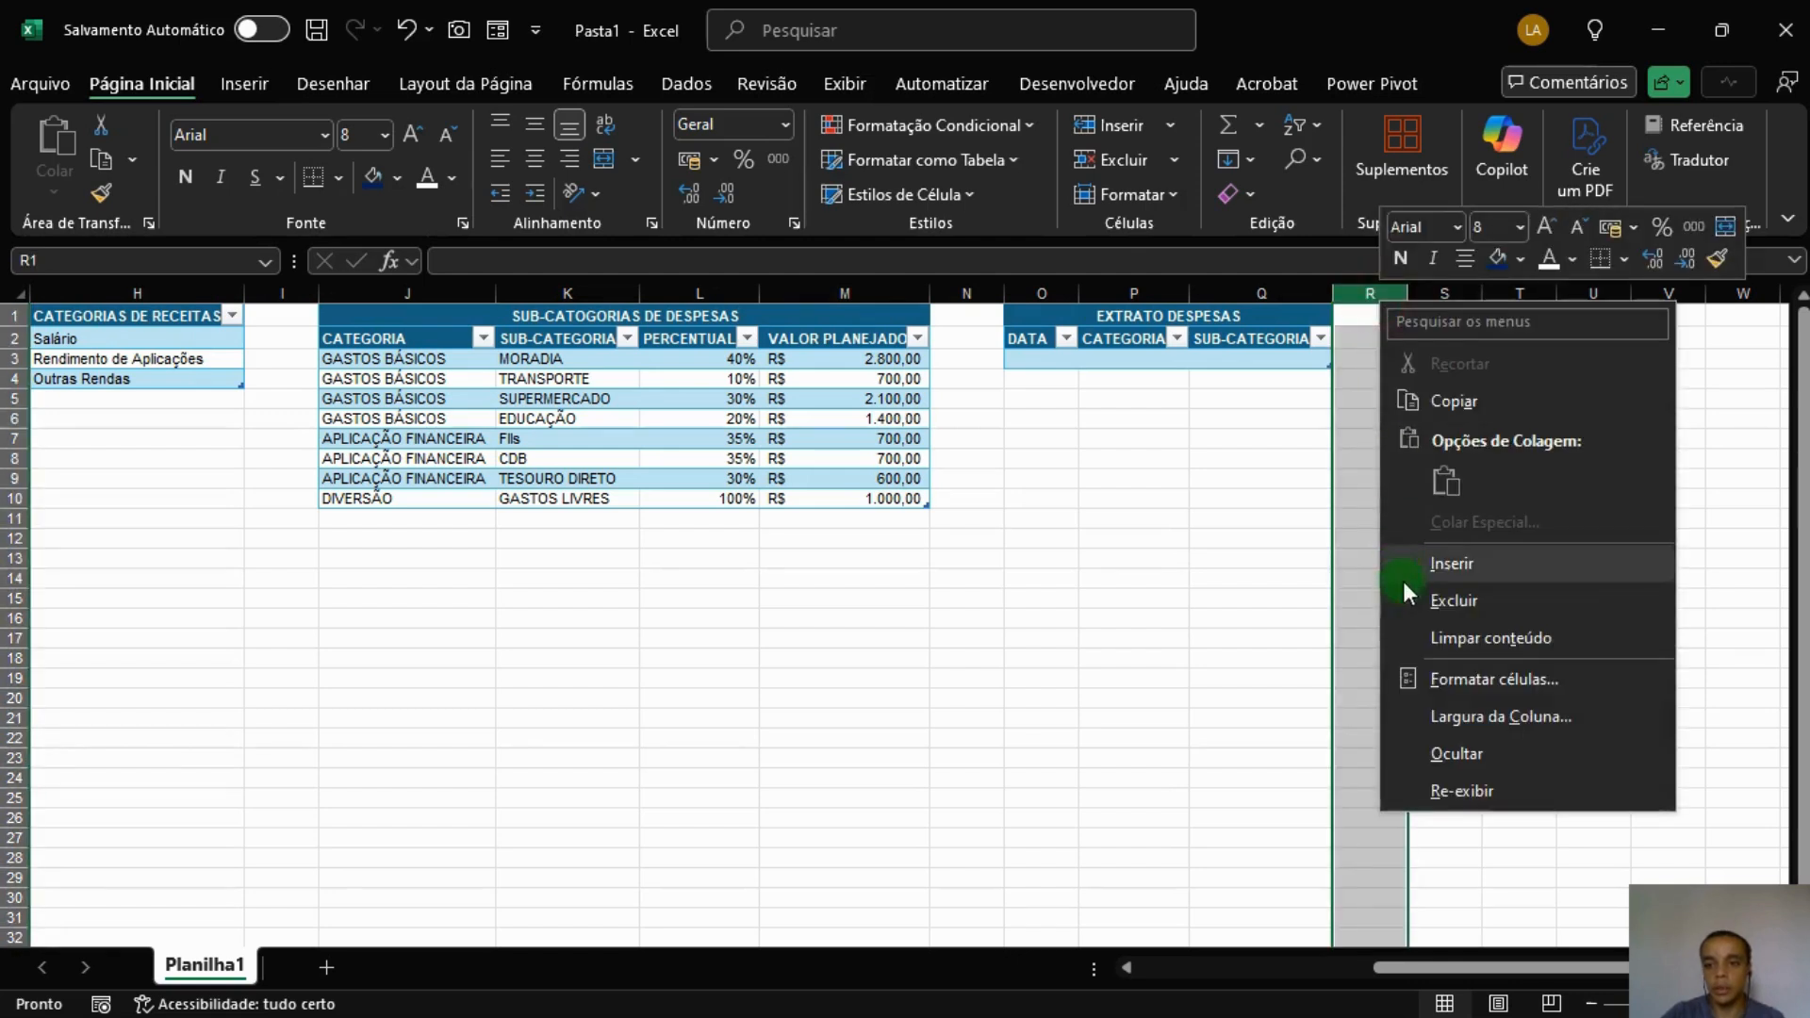
left_click(1495, 565)
left_click(1369, 343)
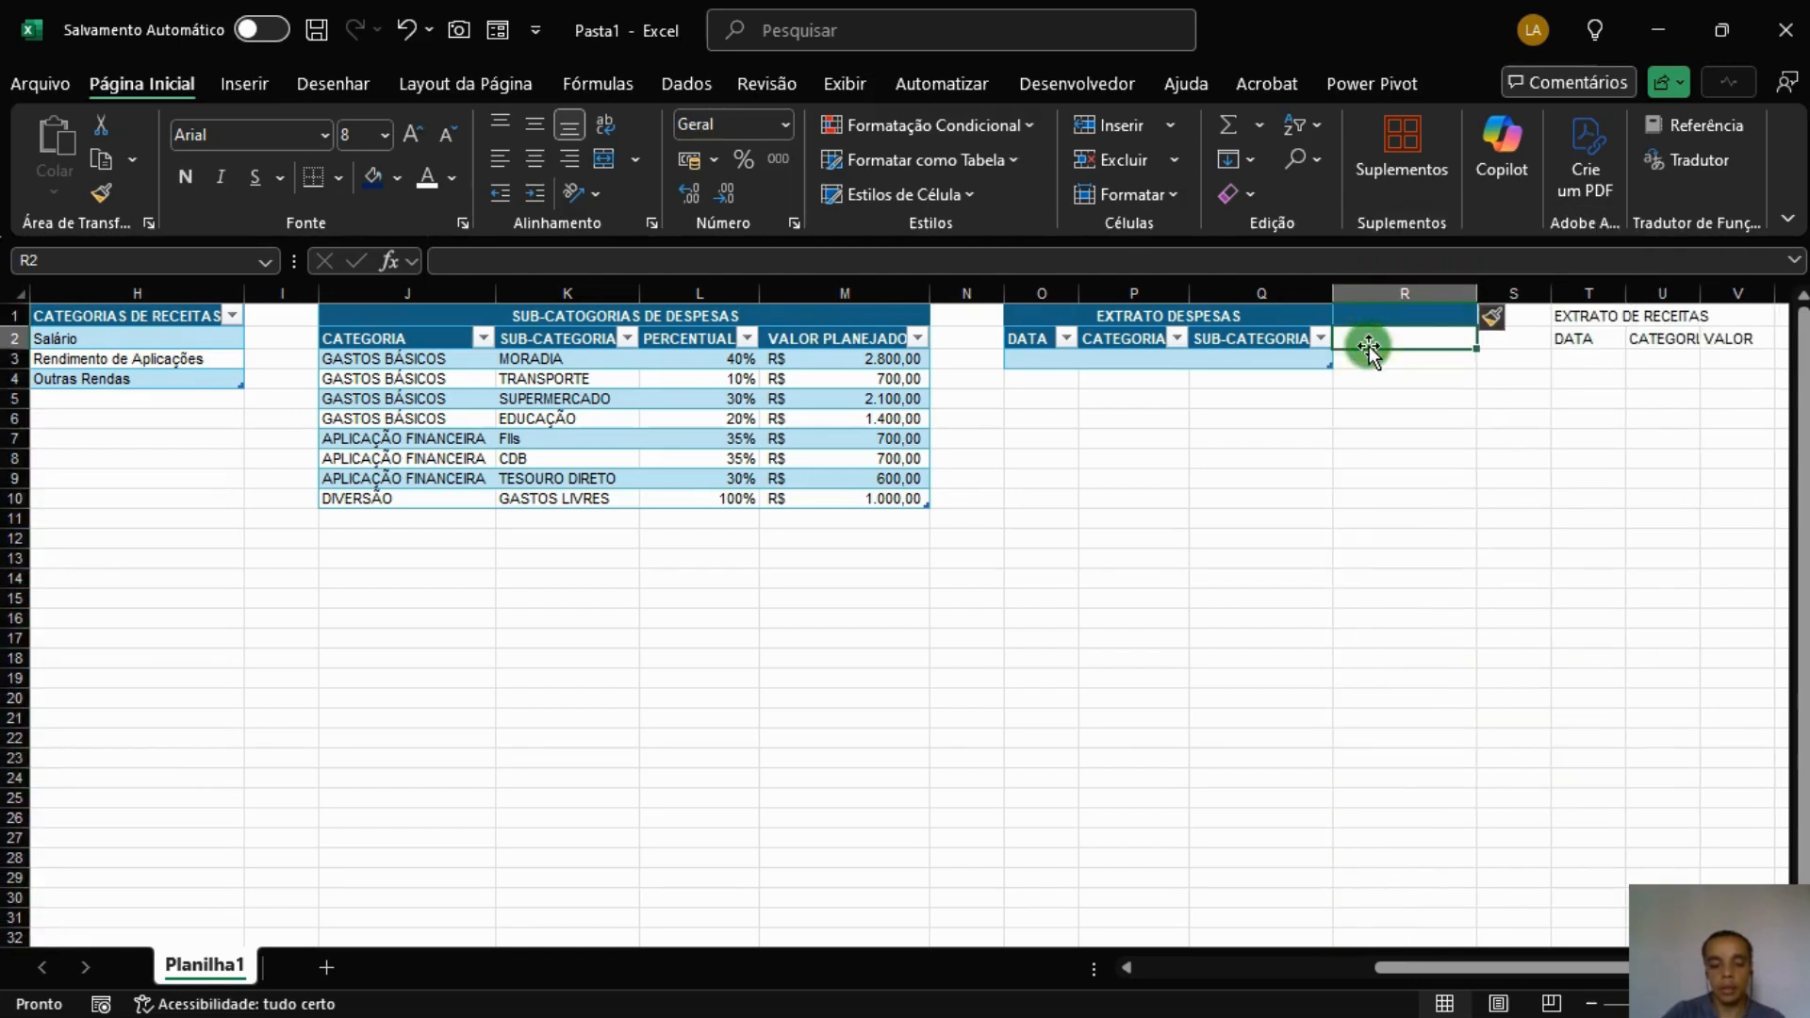
type("VALOR")
key("Return")
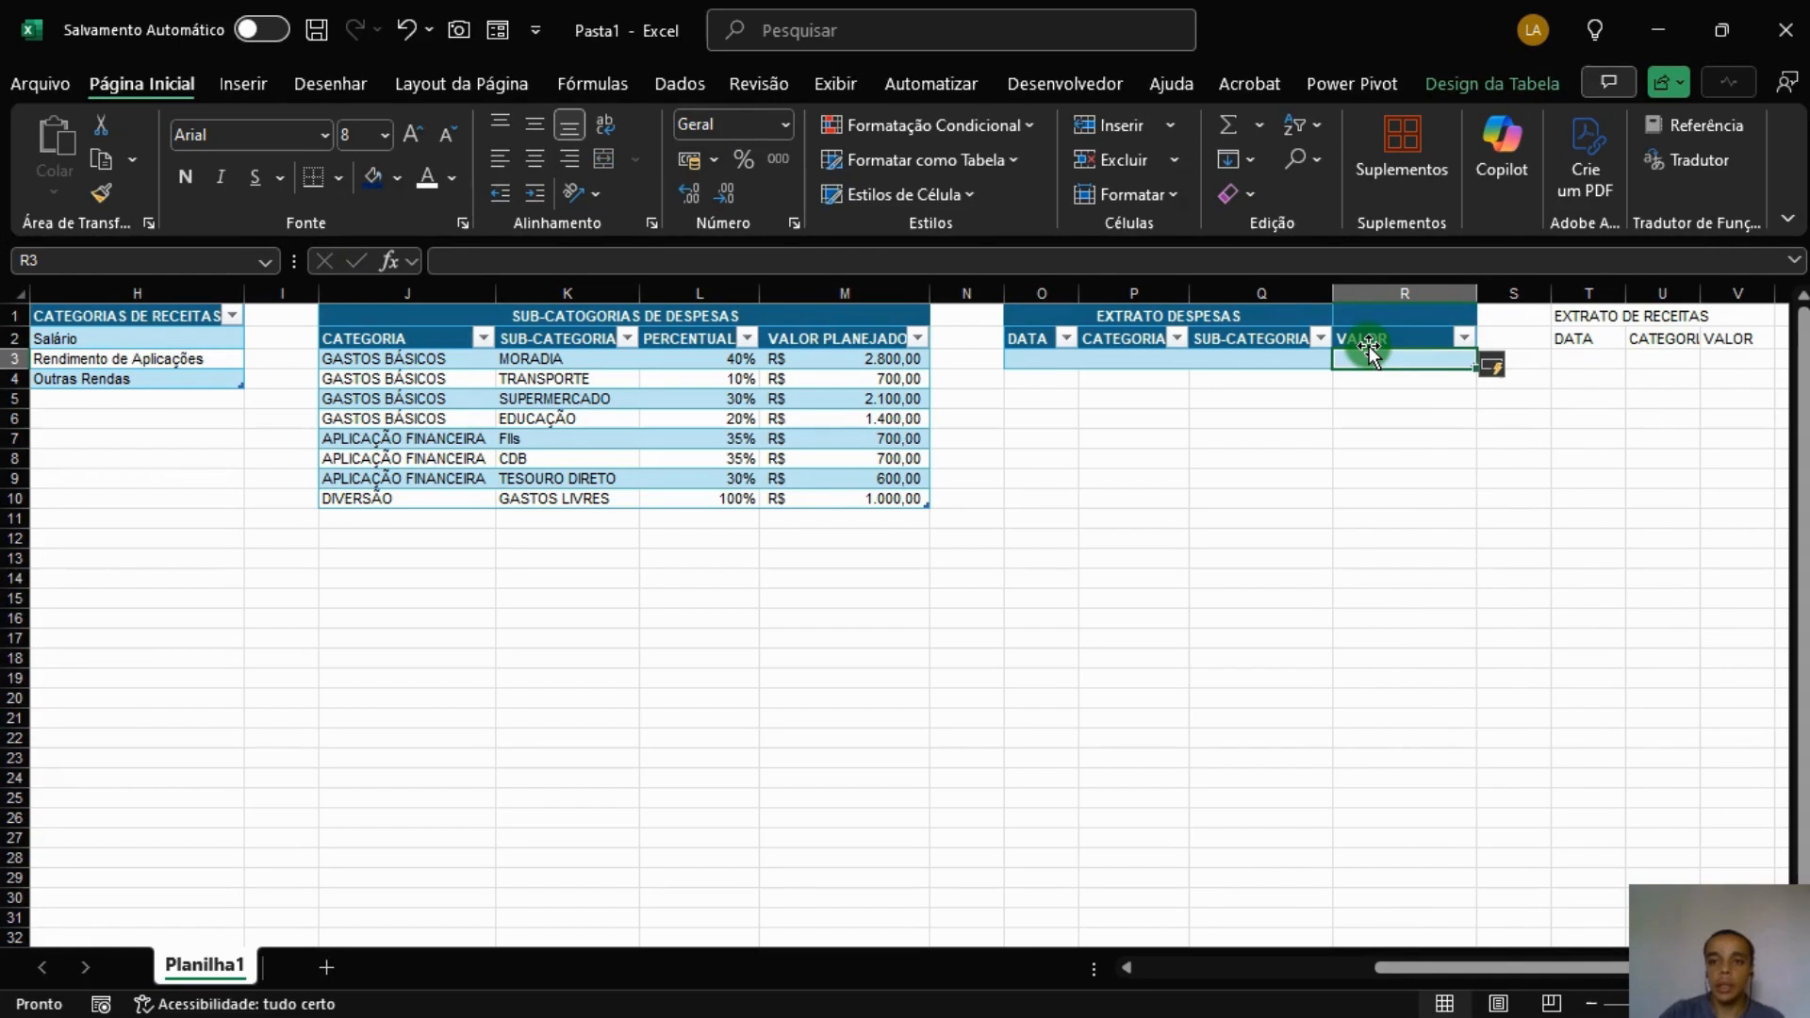
Extend the merged and centered EXTRATO DESPESAS title across O1:R1 to span the VALOR column.
left_click_drag(1393, 316, 1301, 314)
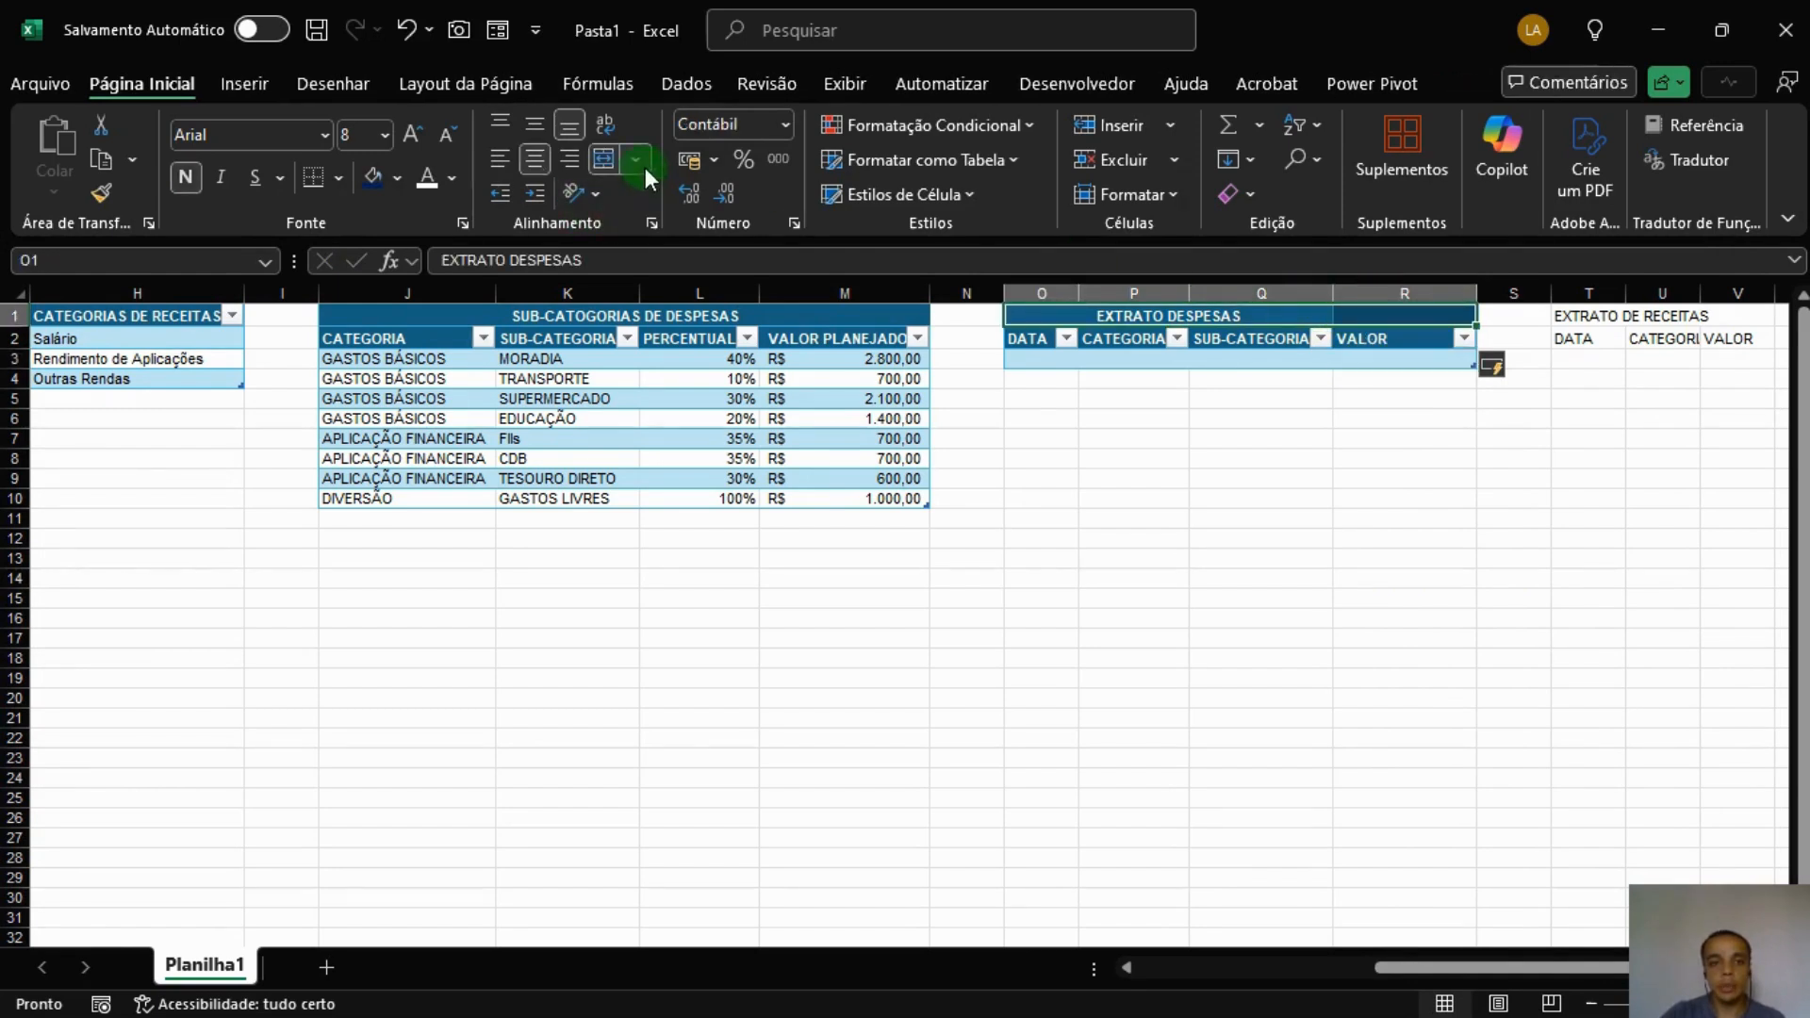
left_click(604, 159)
left_click(1405, 478)
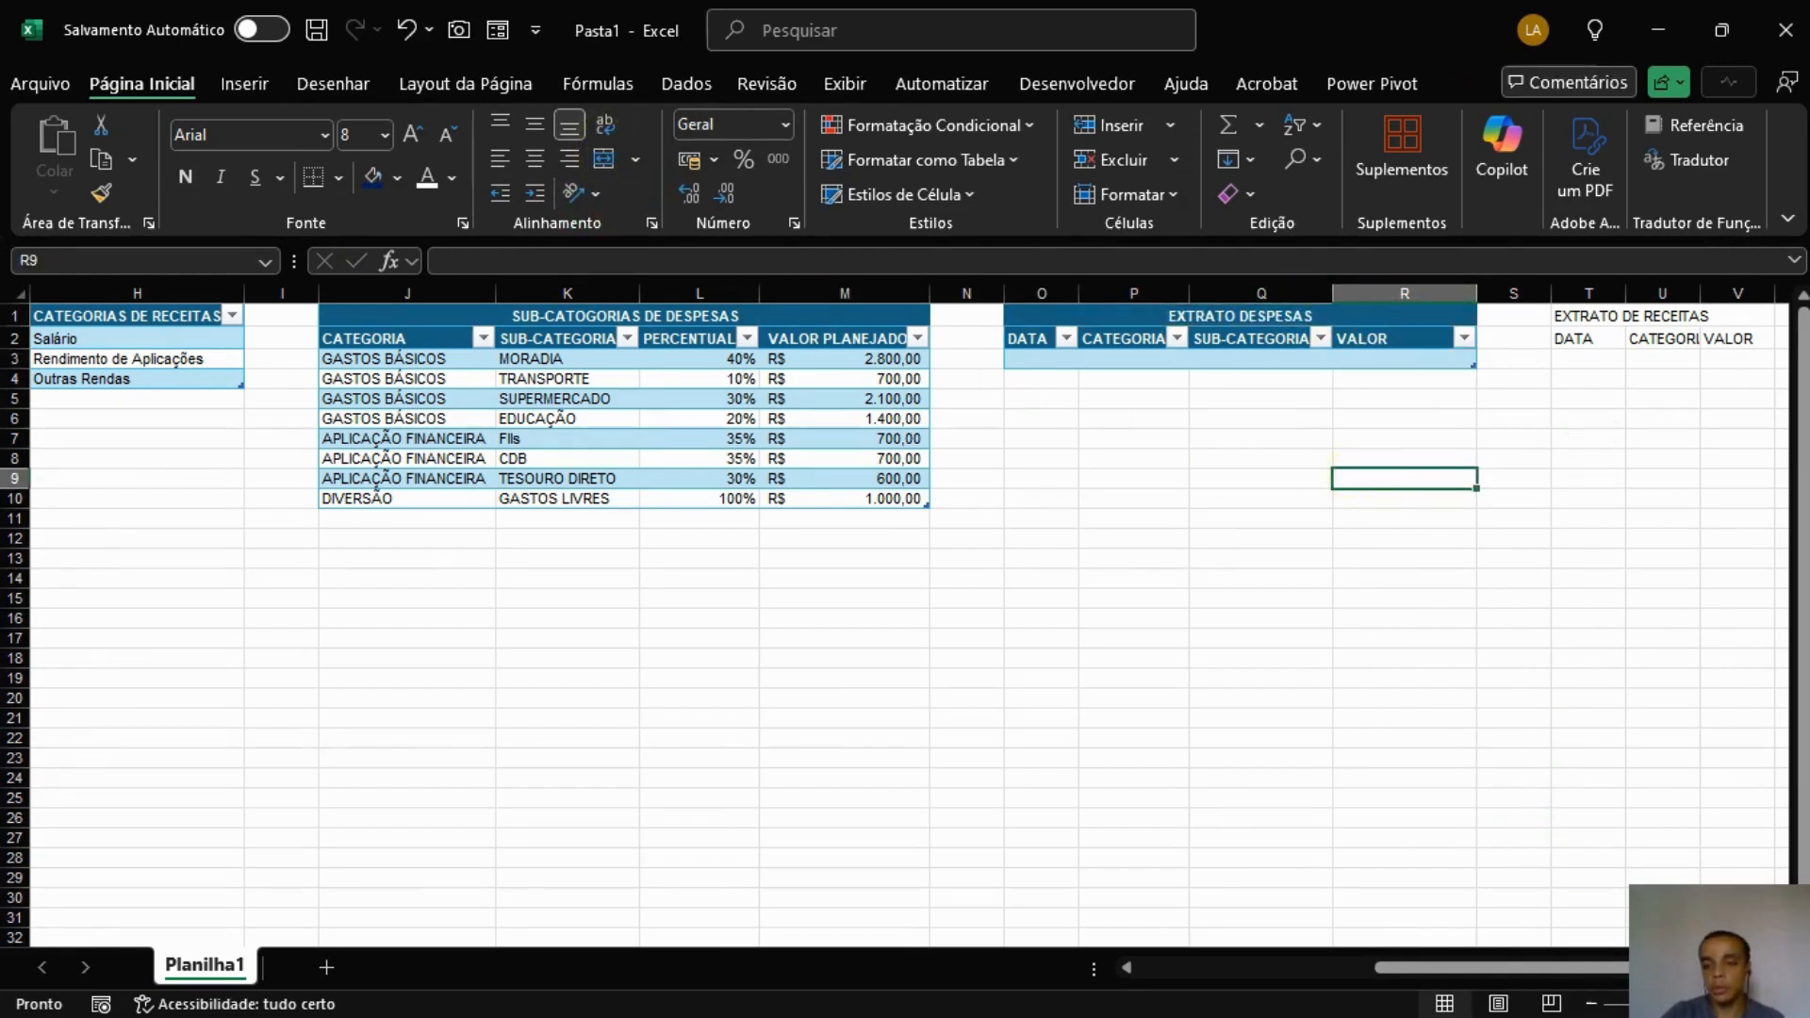
Merge and center the EXTRATO DE RECEITAS title across cells T1:V1.
scroll(1515, 679, "right", 3)
left_click(1169, 316)
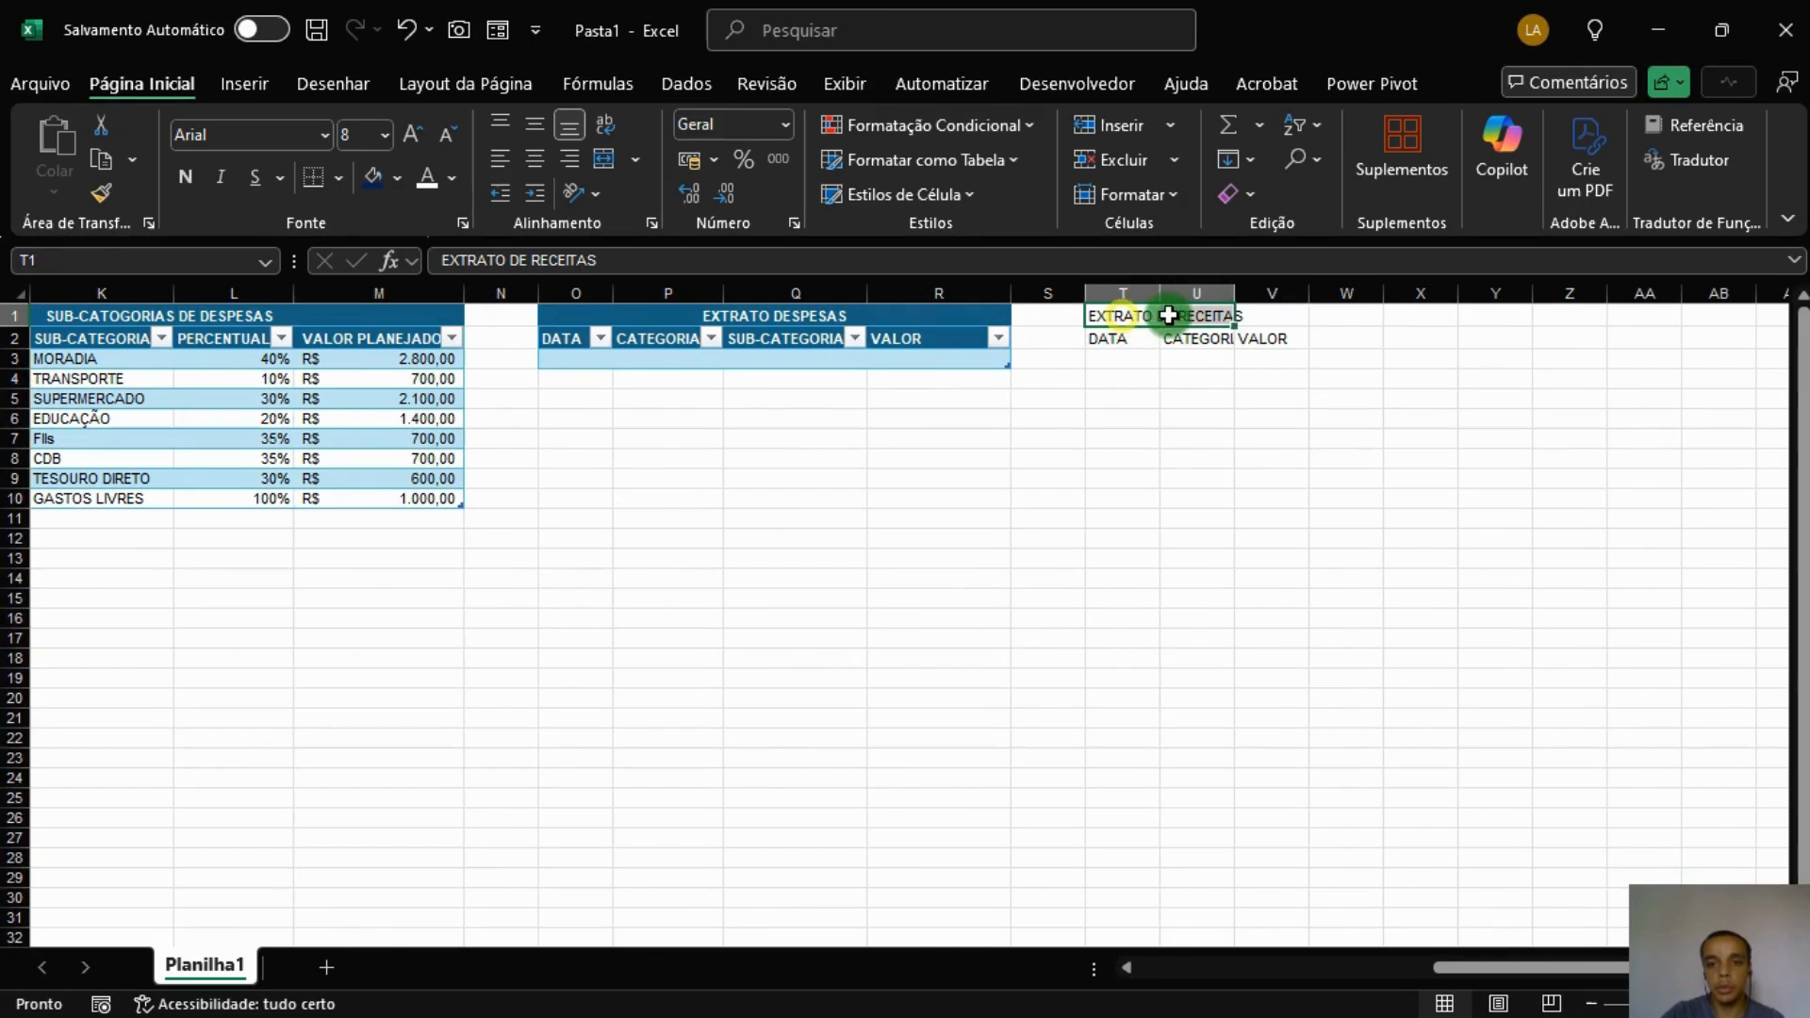
left_click_drag(1169, 315, 1272, 316)
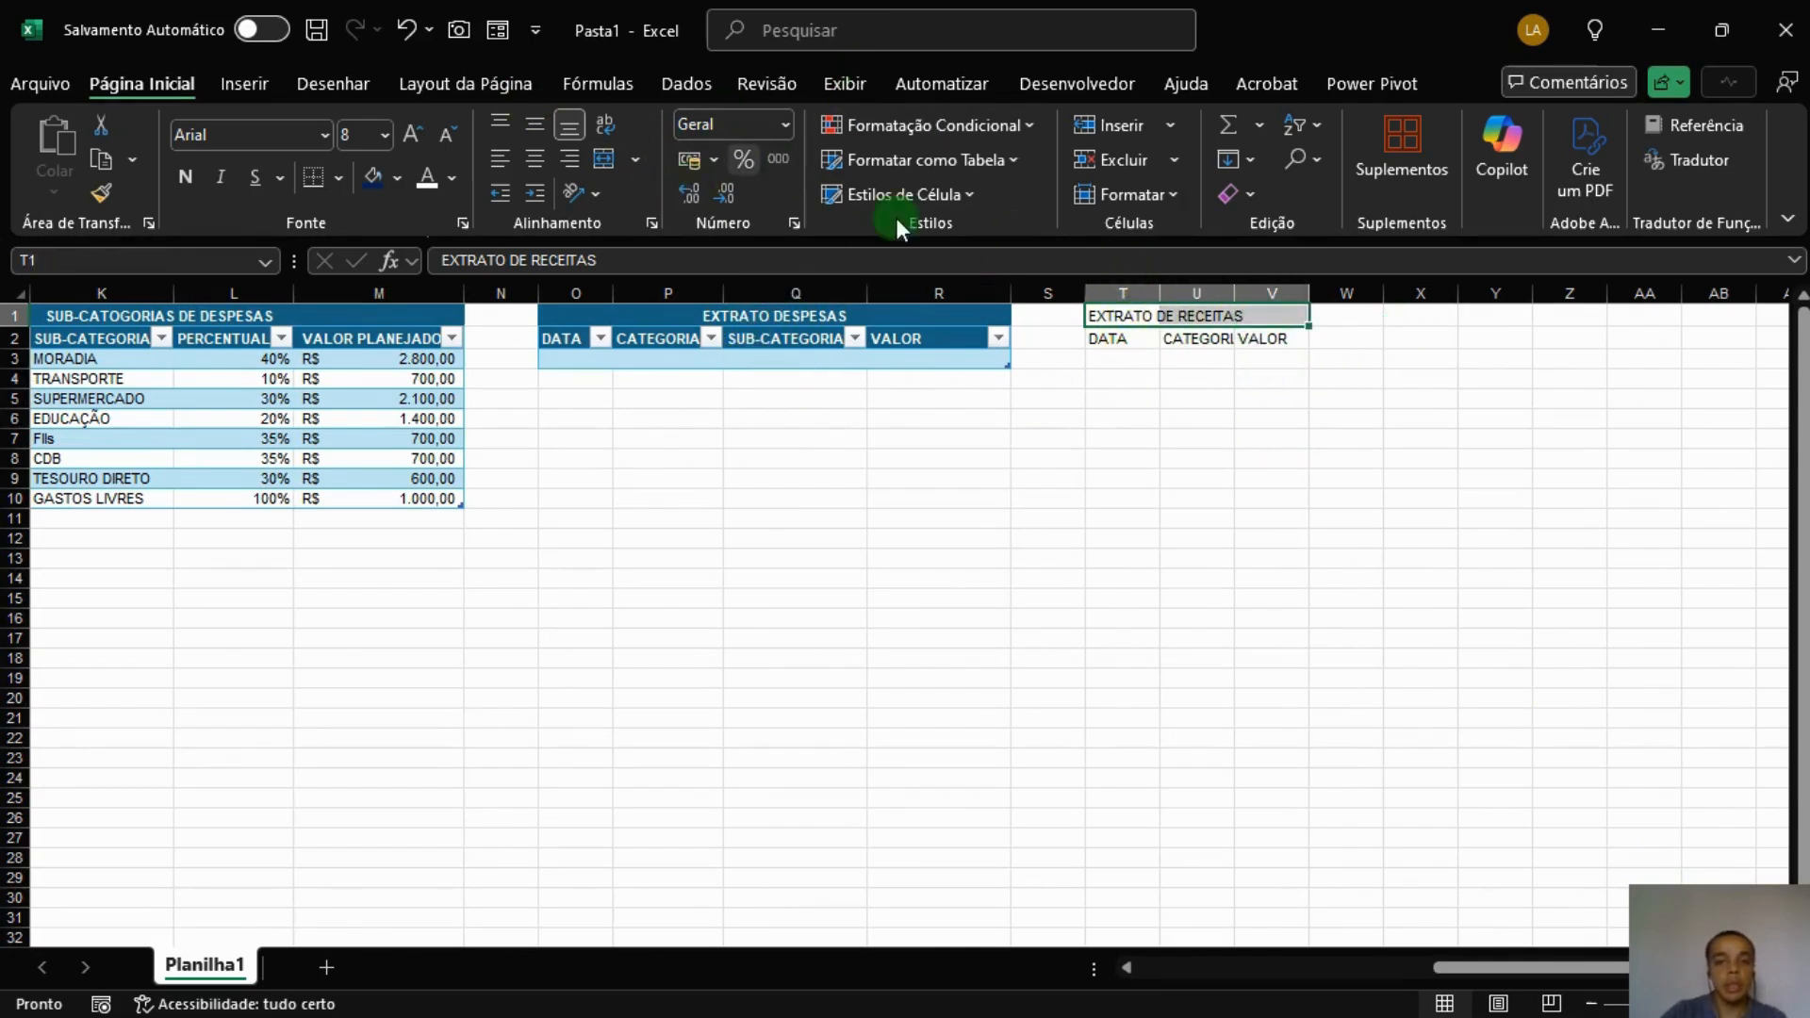
left_click(603, 159)
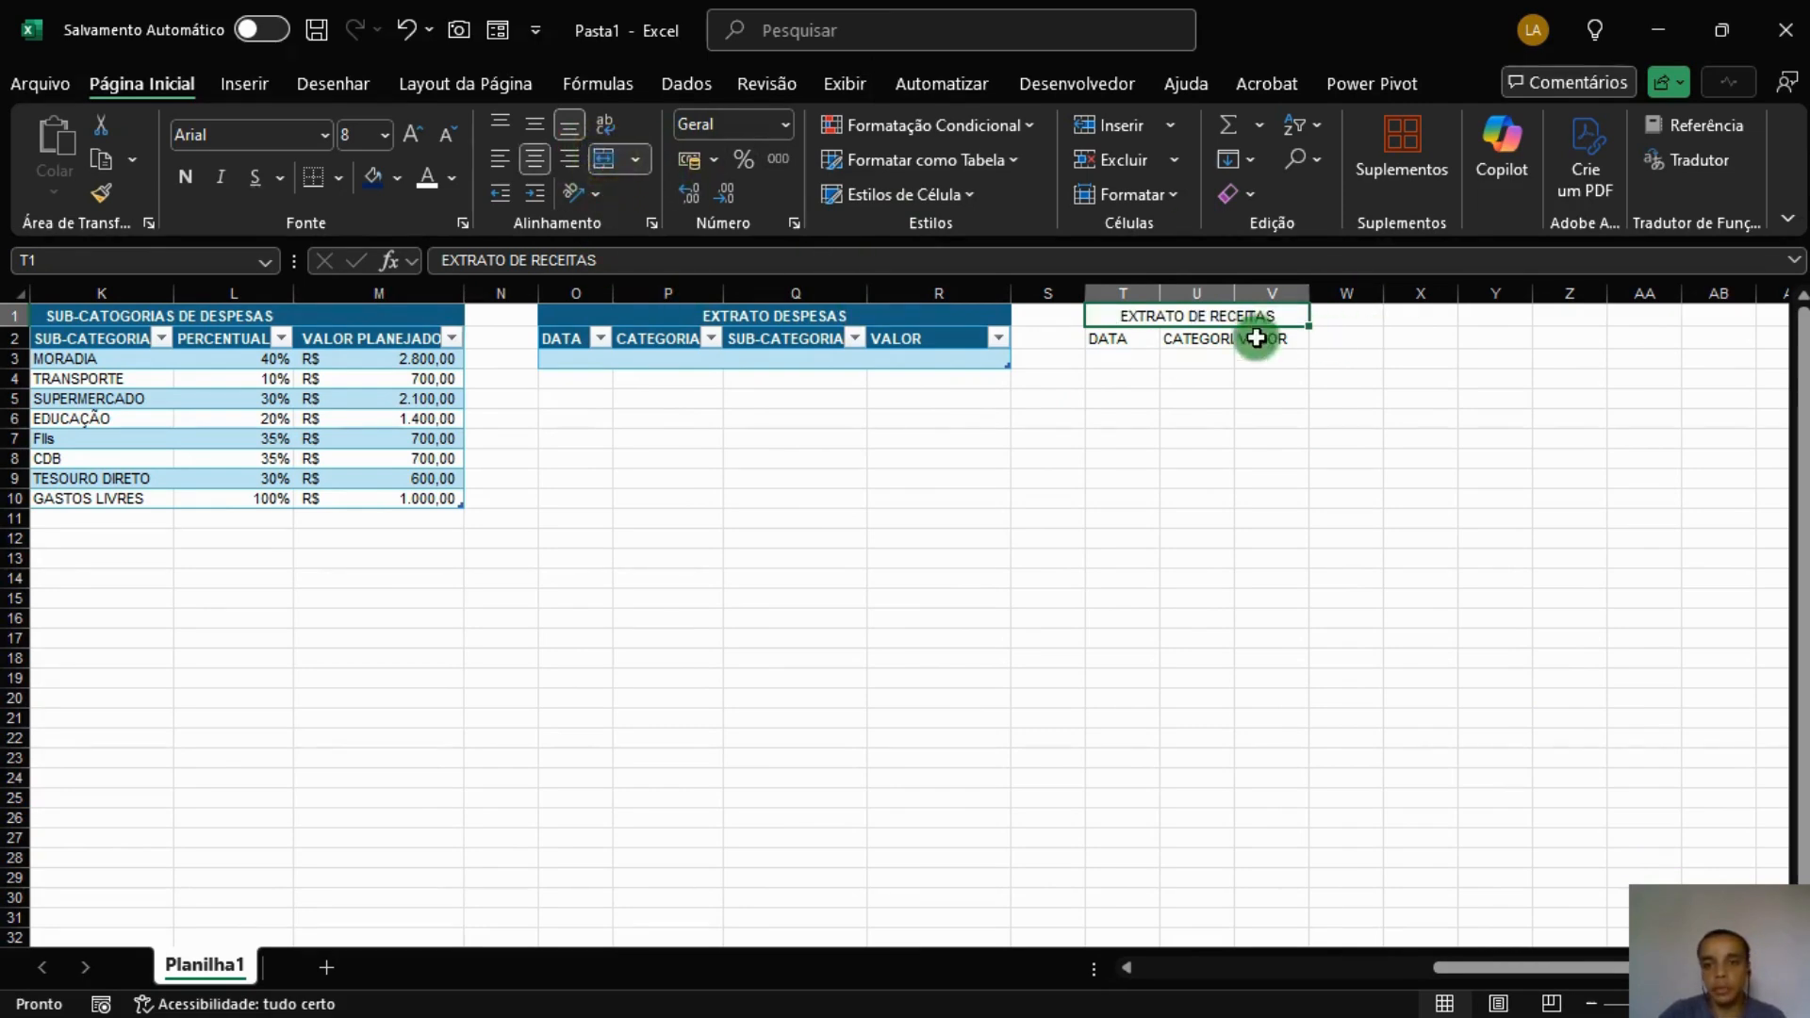
Copy the formatting of the DATA header in O2 onto the EXTRATO DE RECEITAS title and merge and center it across T1:V1 again.
left_click(1114, 335)
left_click(1116, 317)
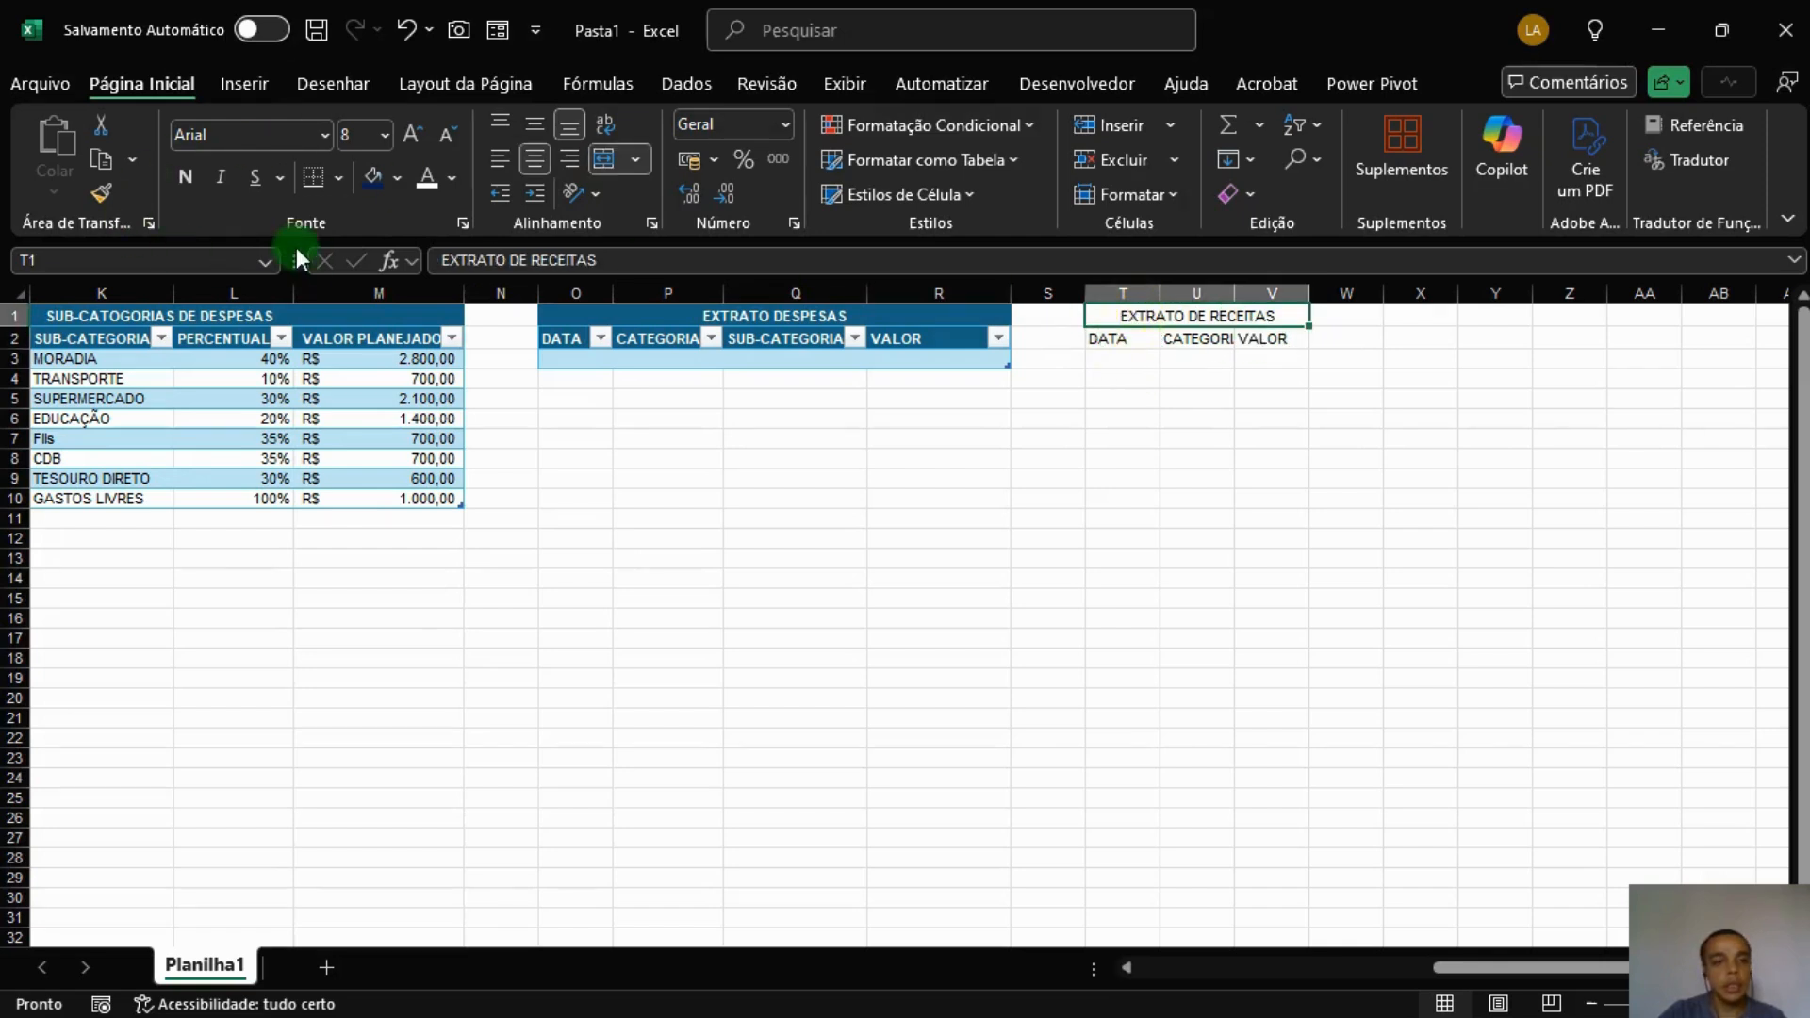
left_click(798, 315)
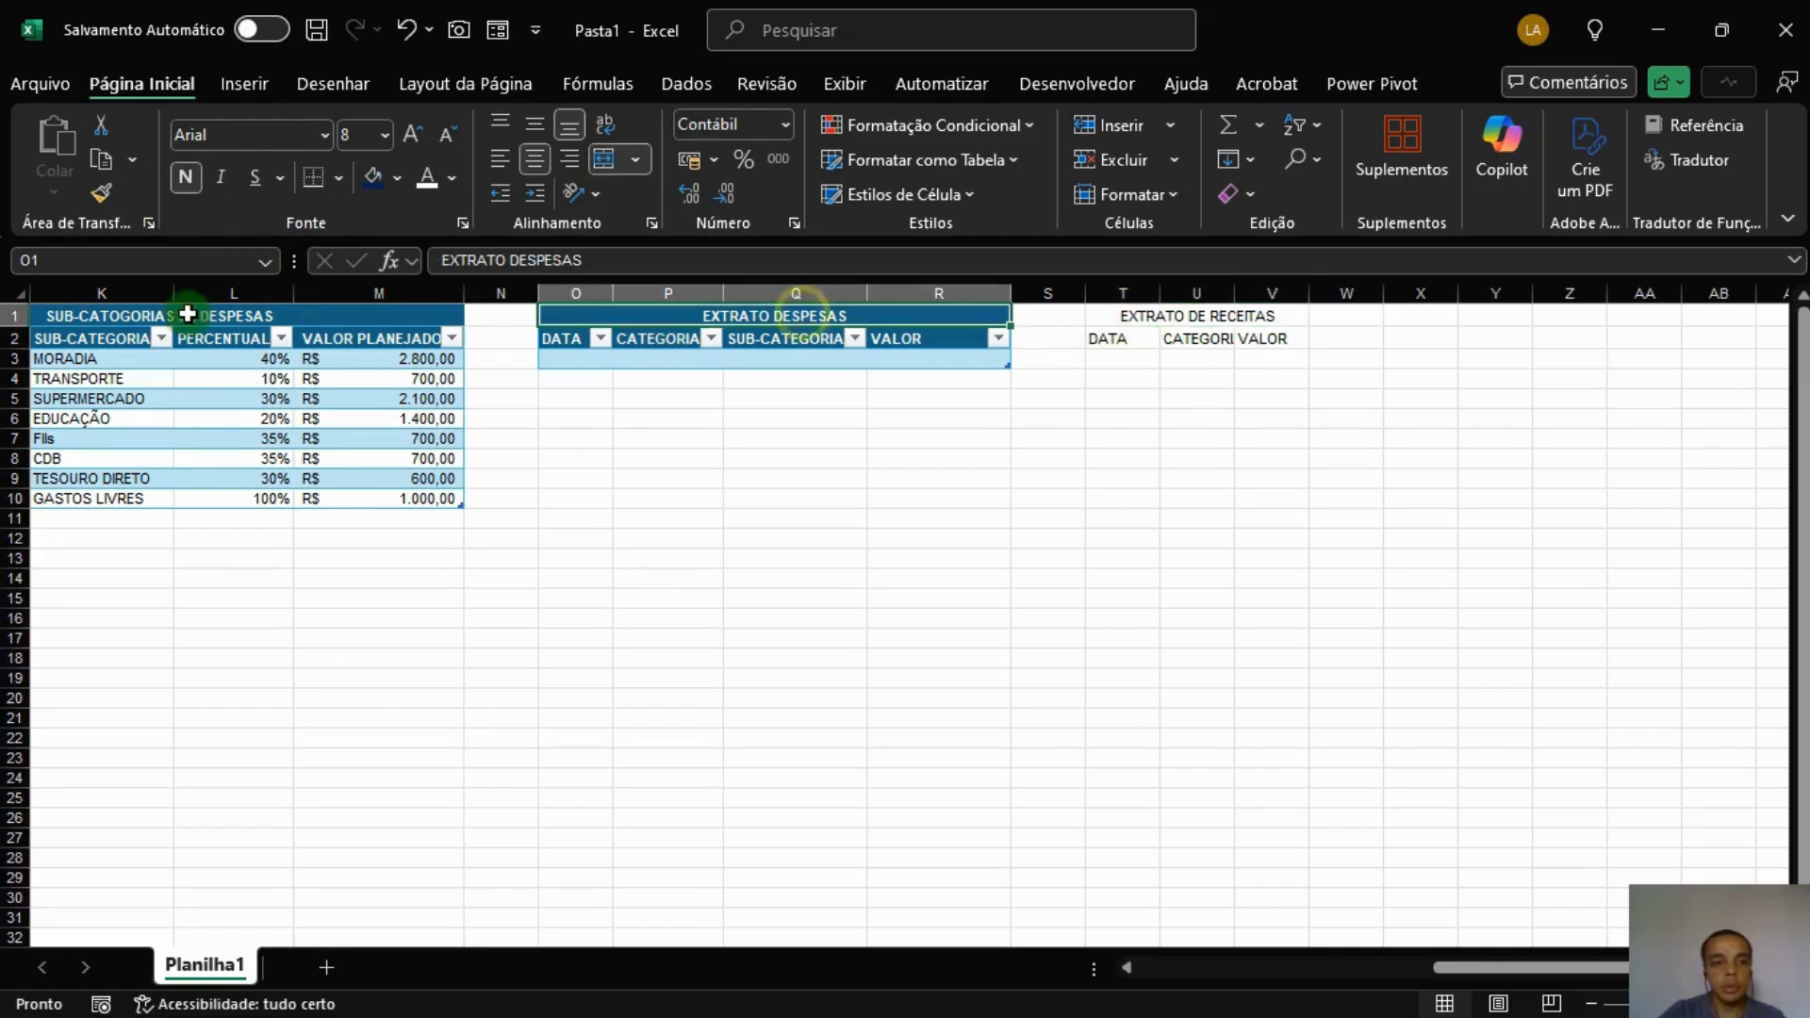
left_click(562, 341)
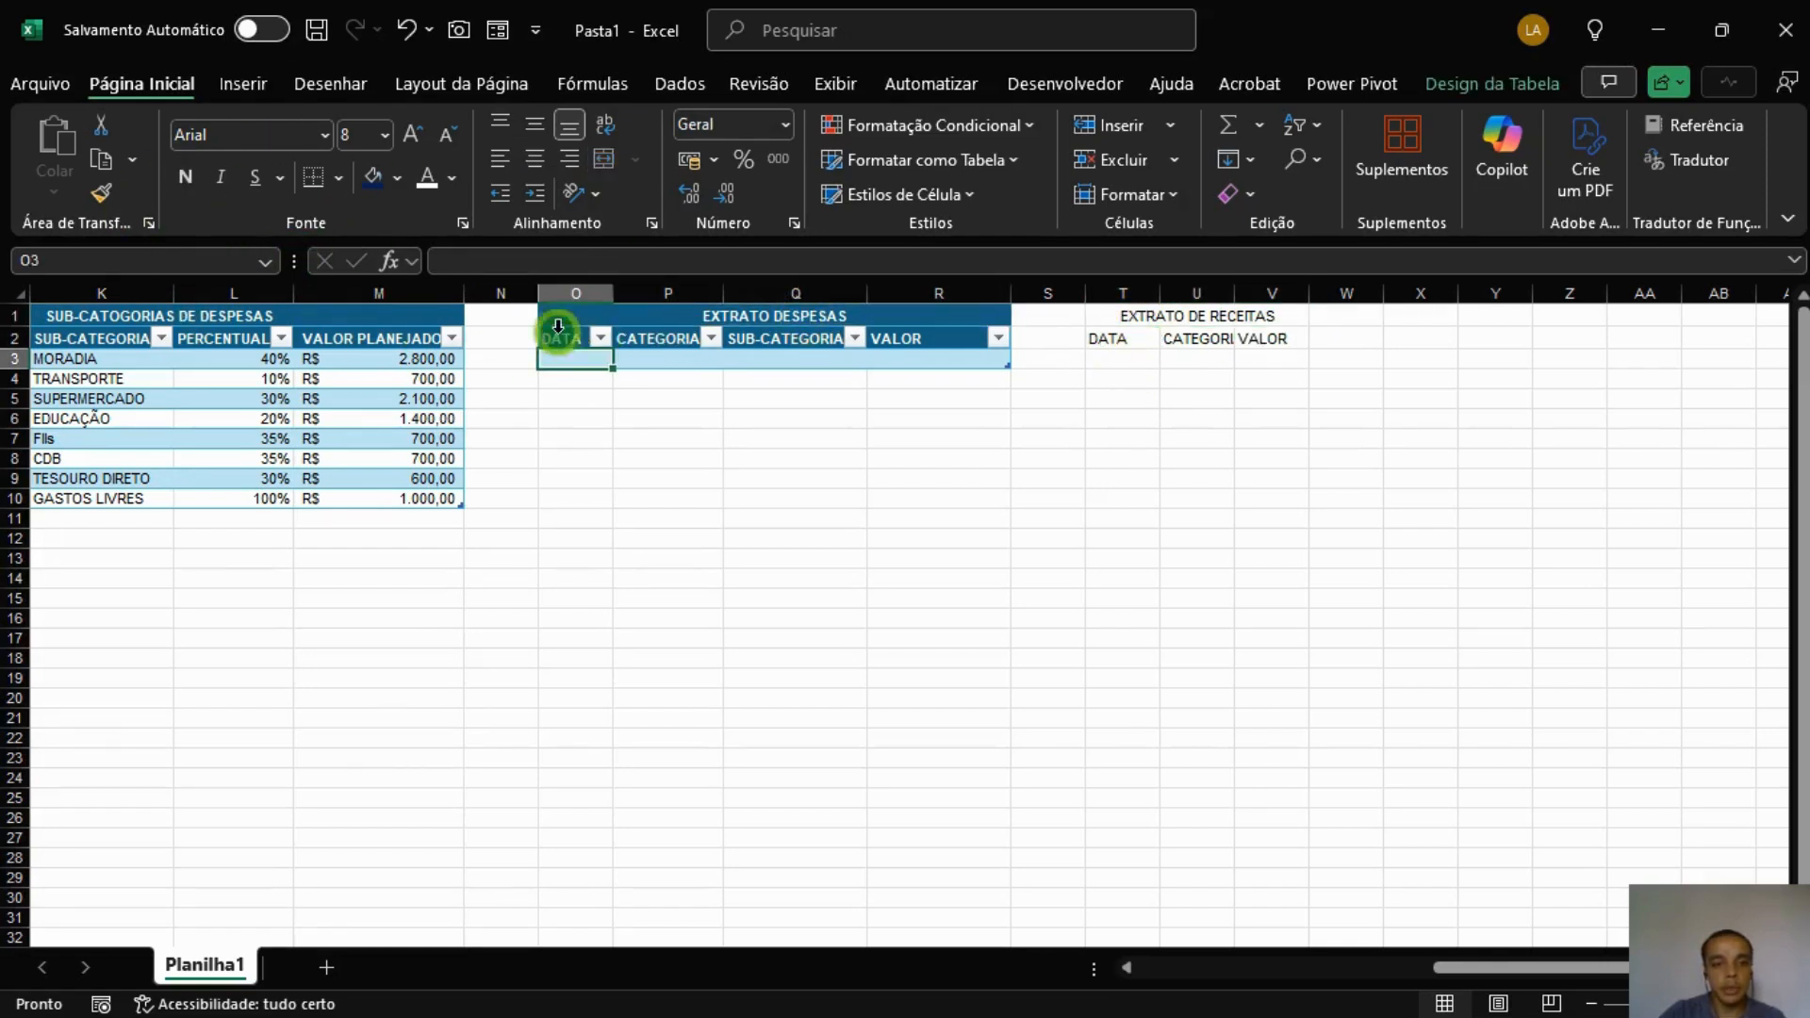
left_click(87, 193)
left_click(1231, 316)
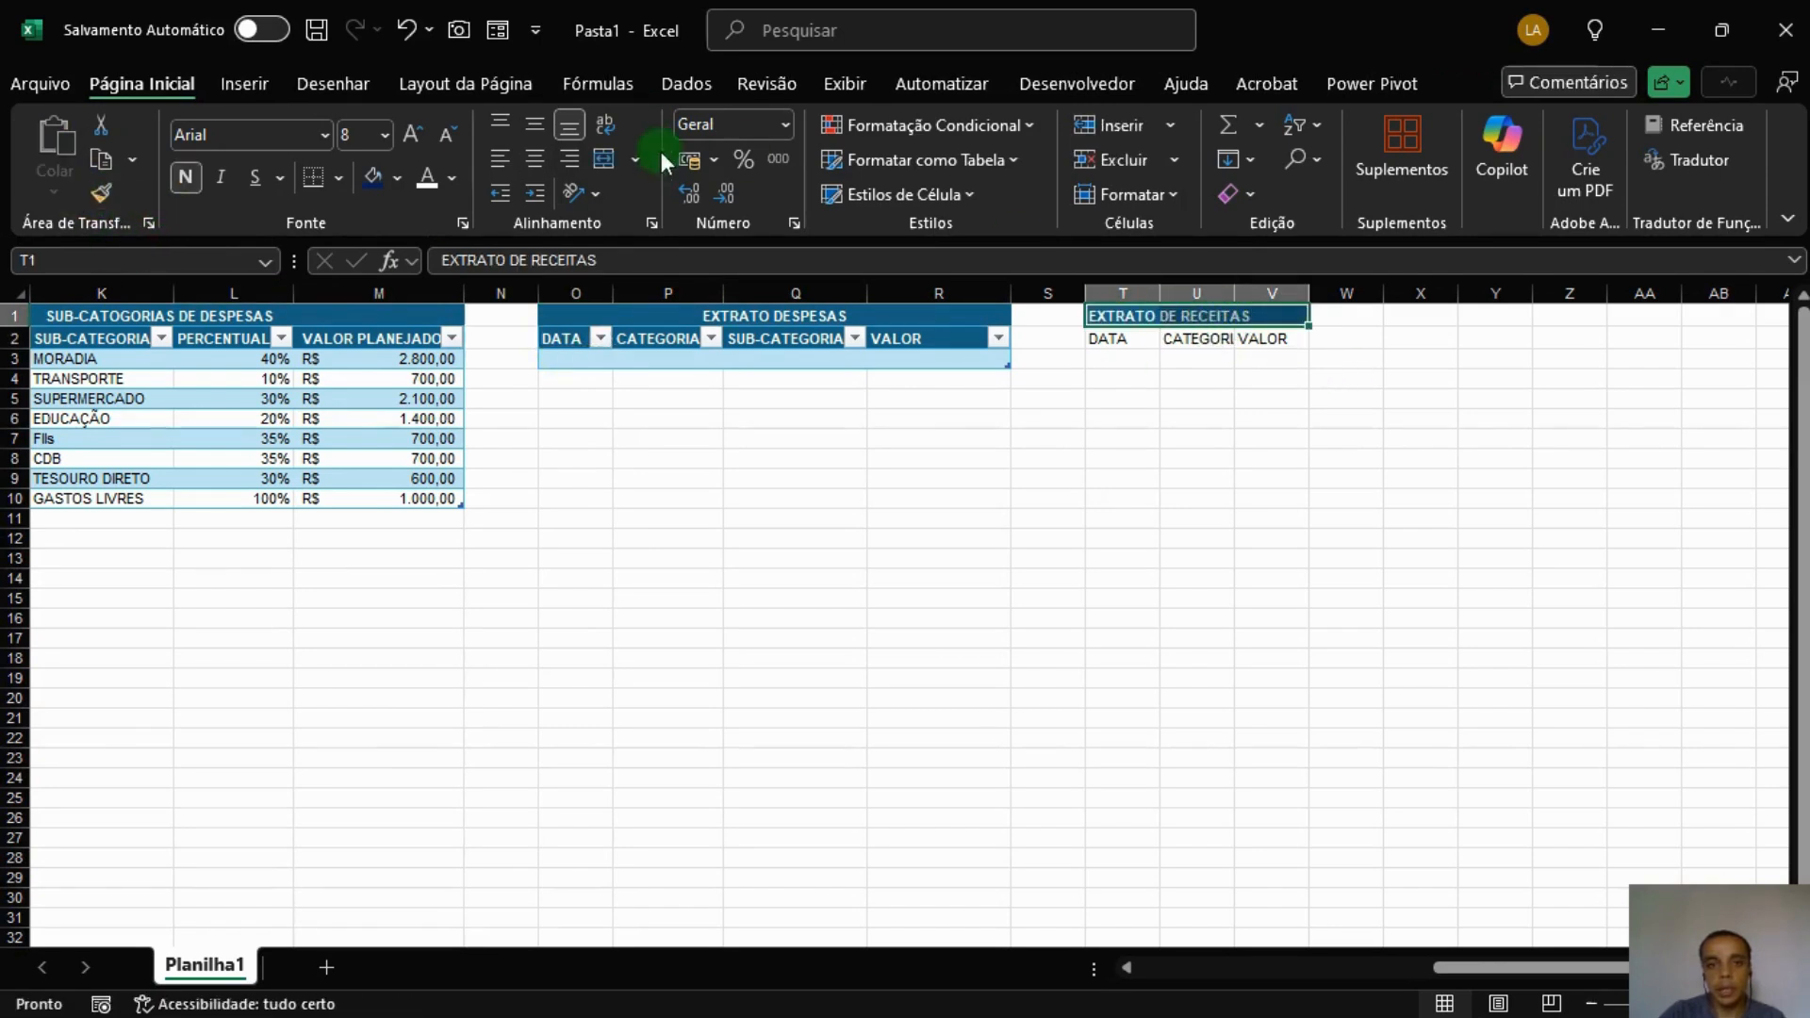
left_click(611, 157)
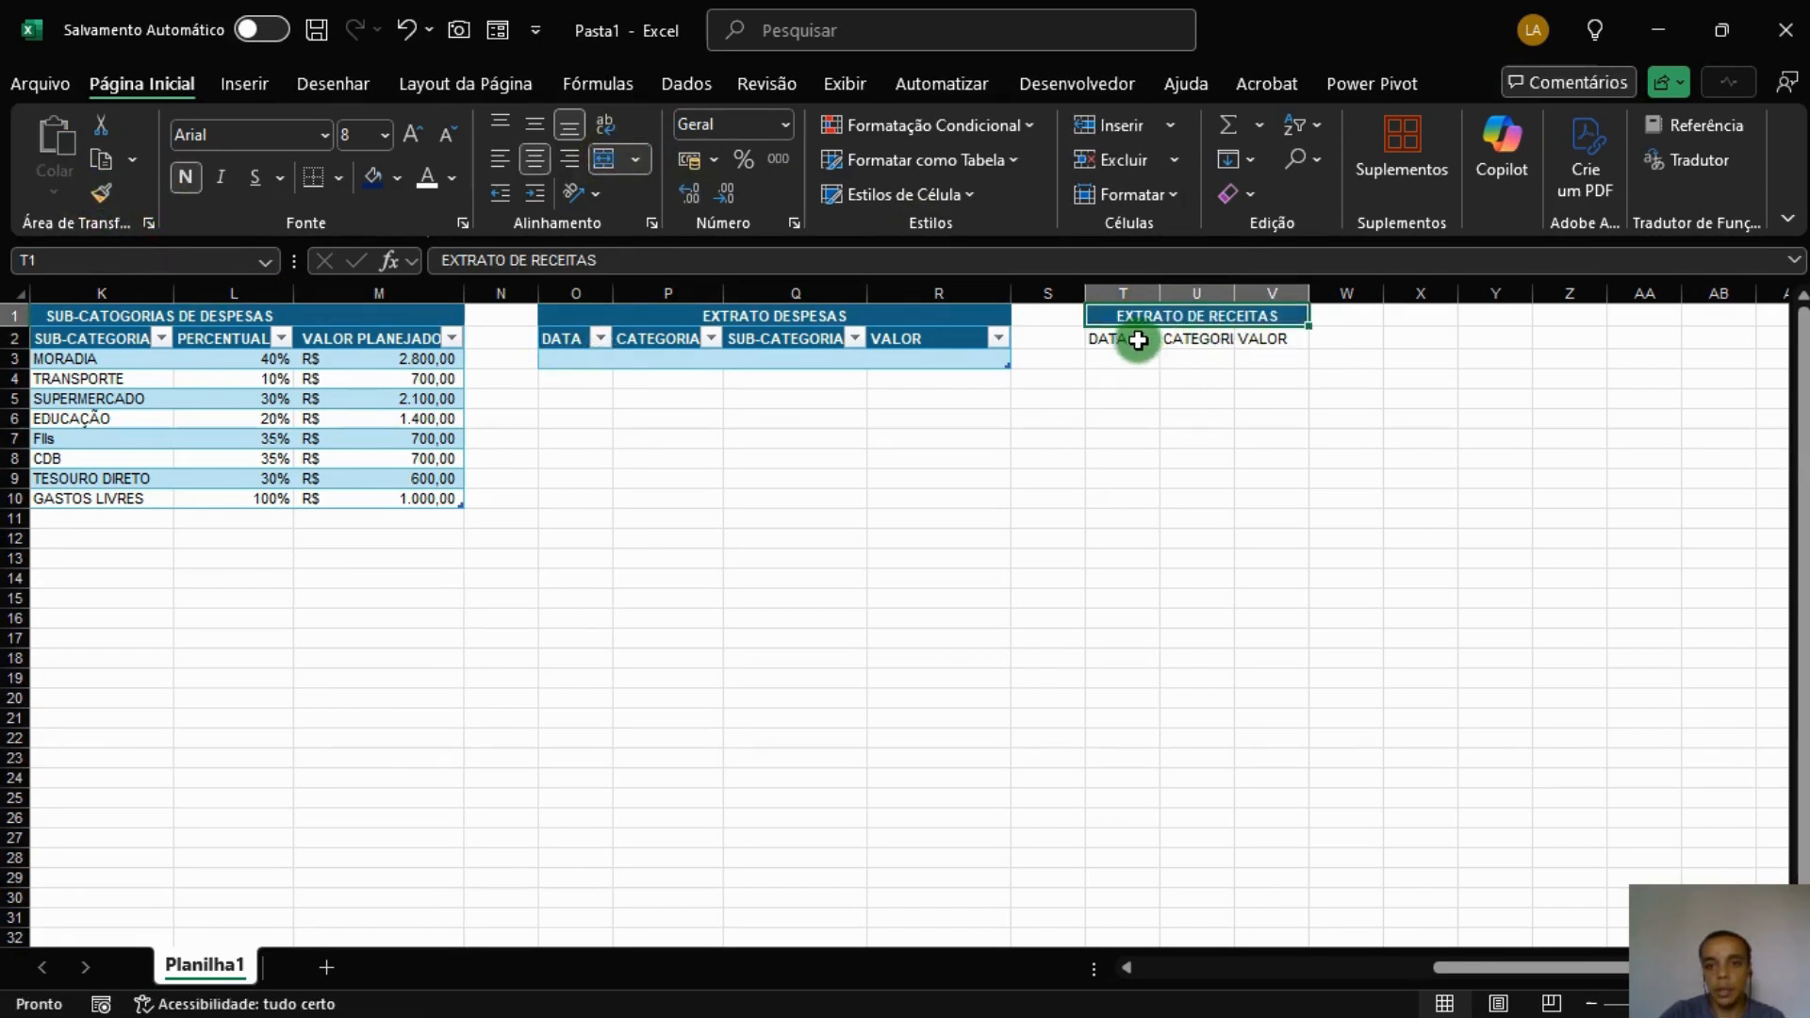
Convert the range T2:V3 under the EXTRATO DE RECEITAS title into a table with headers.
left_click_drag(1135, 339, 1262, 362)
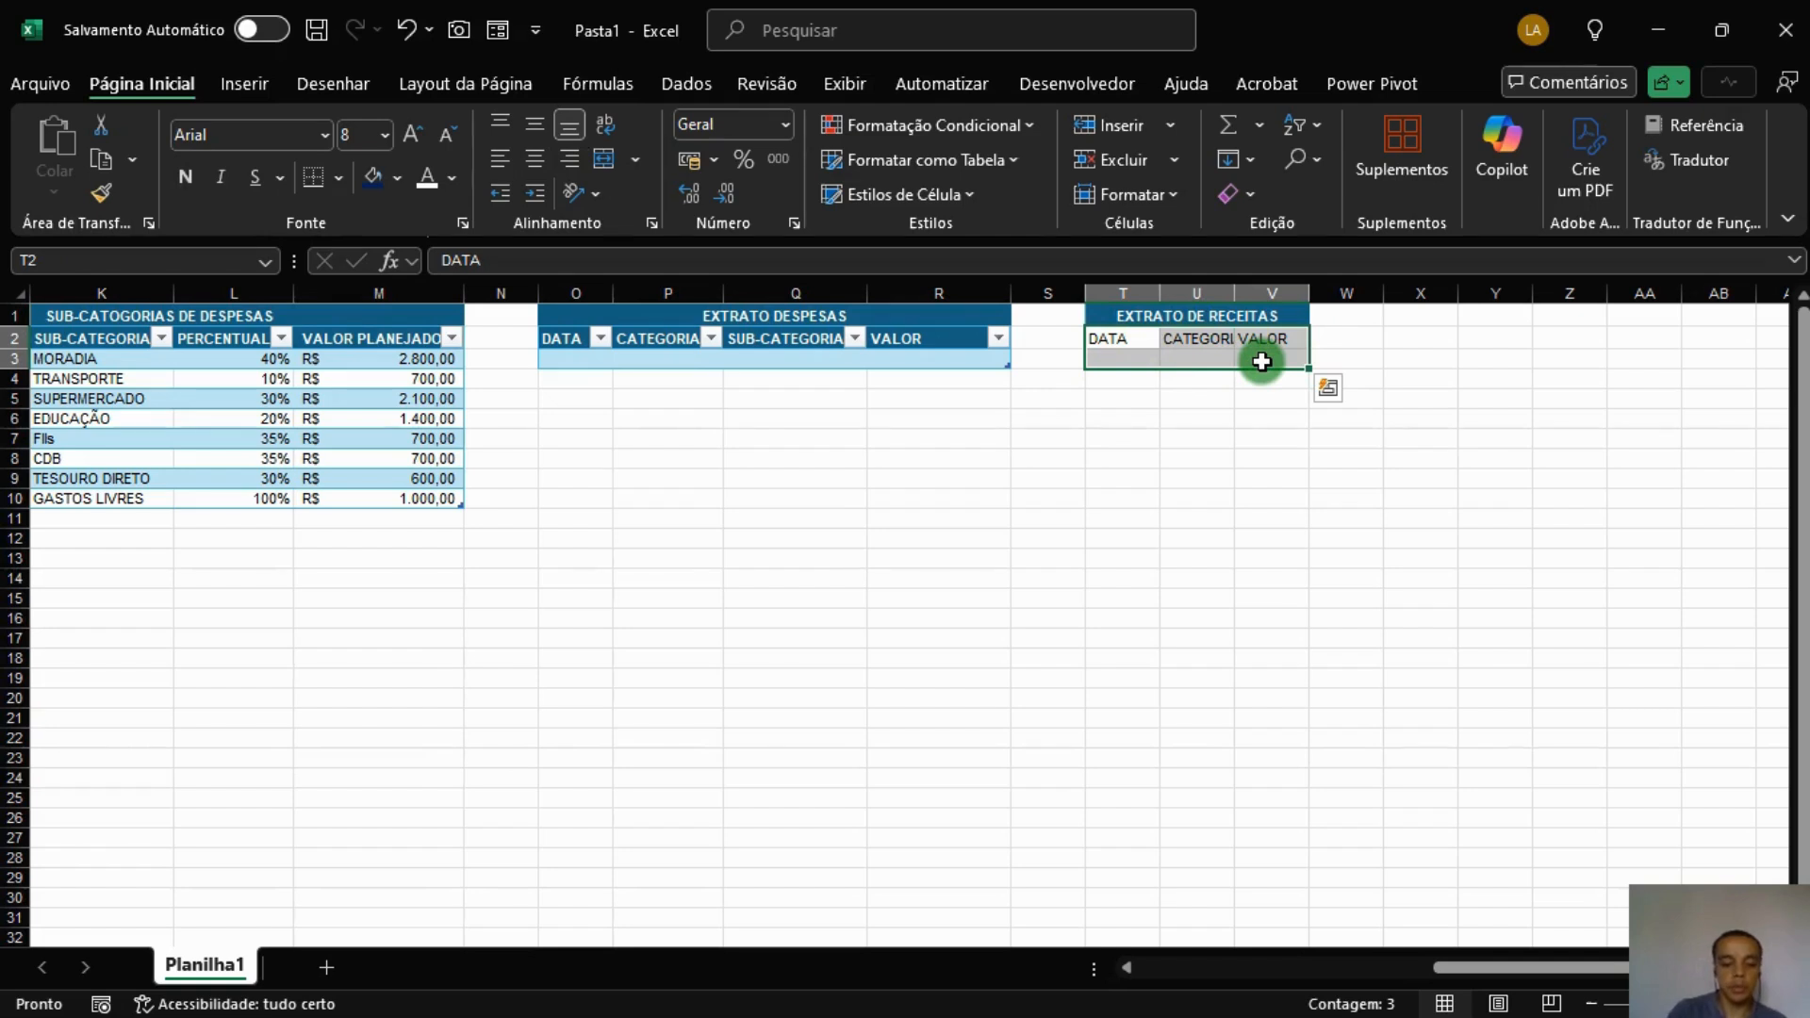
key("ctrl+alt+t")
left_click(889, 529)
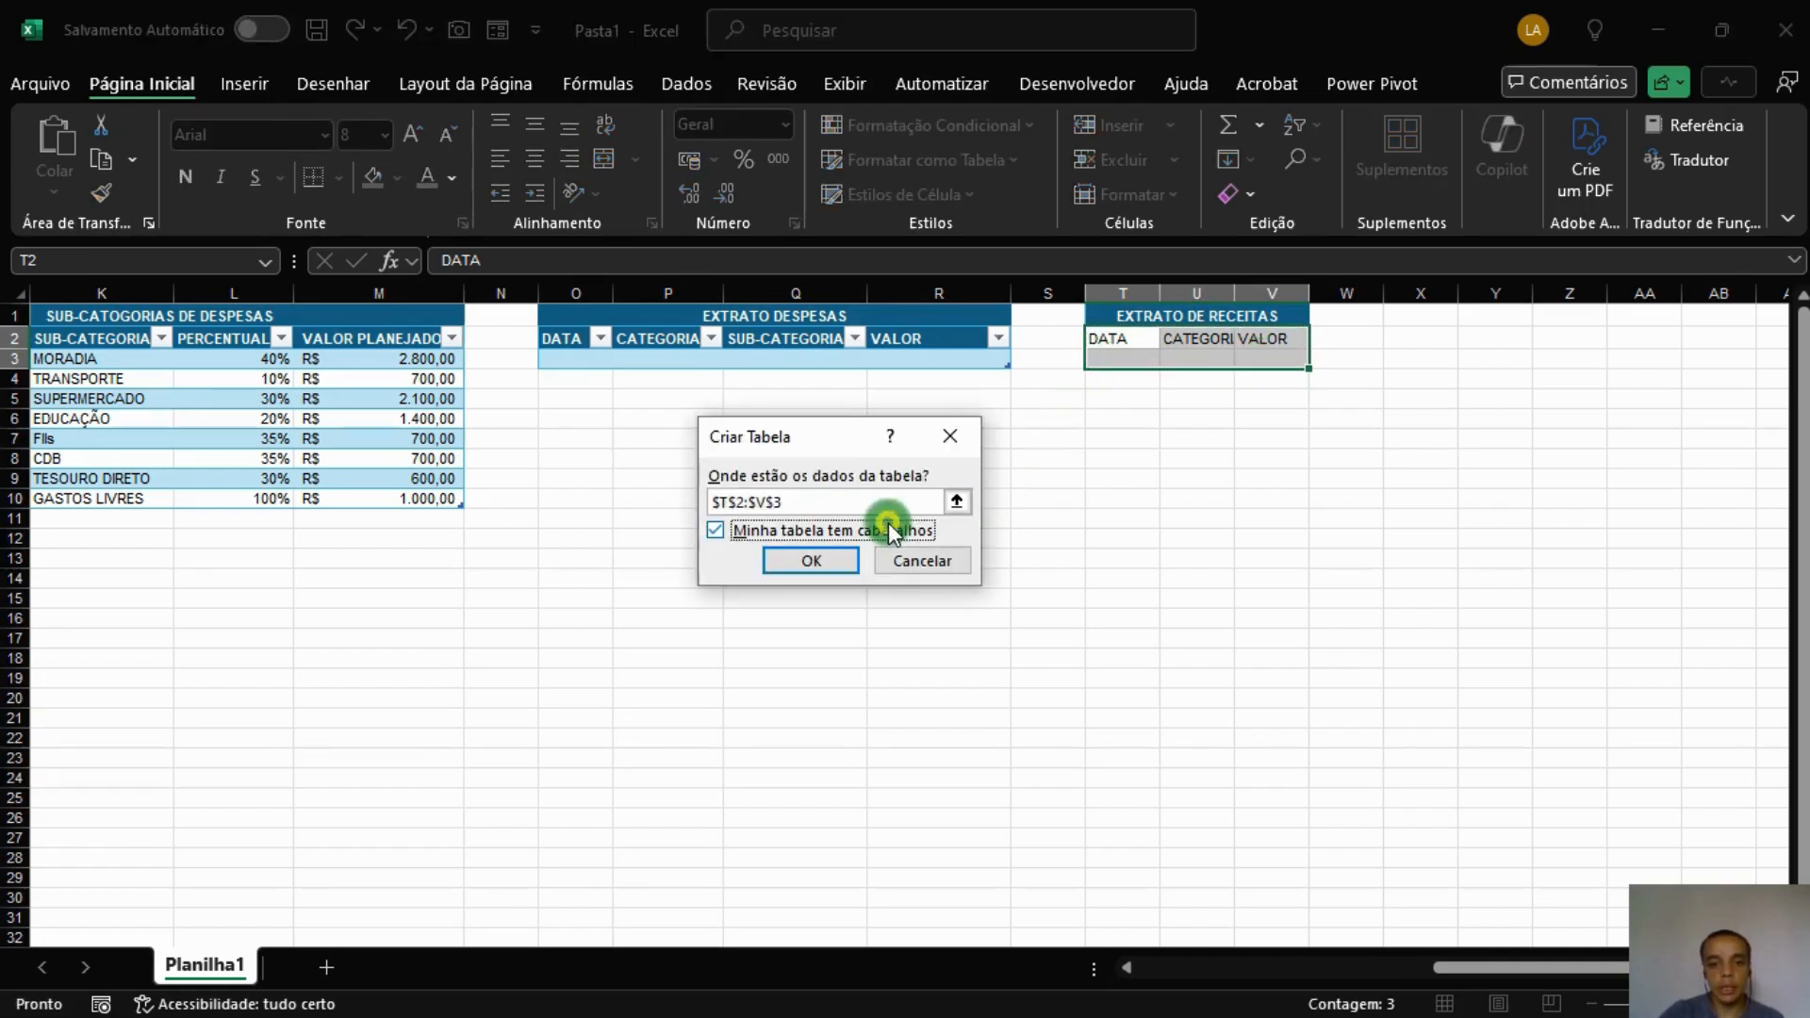
left_click(834, 559)
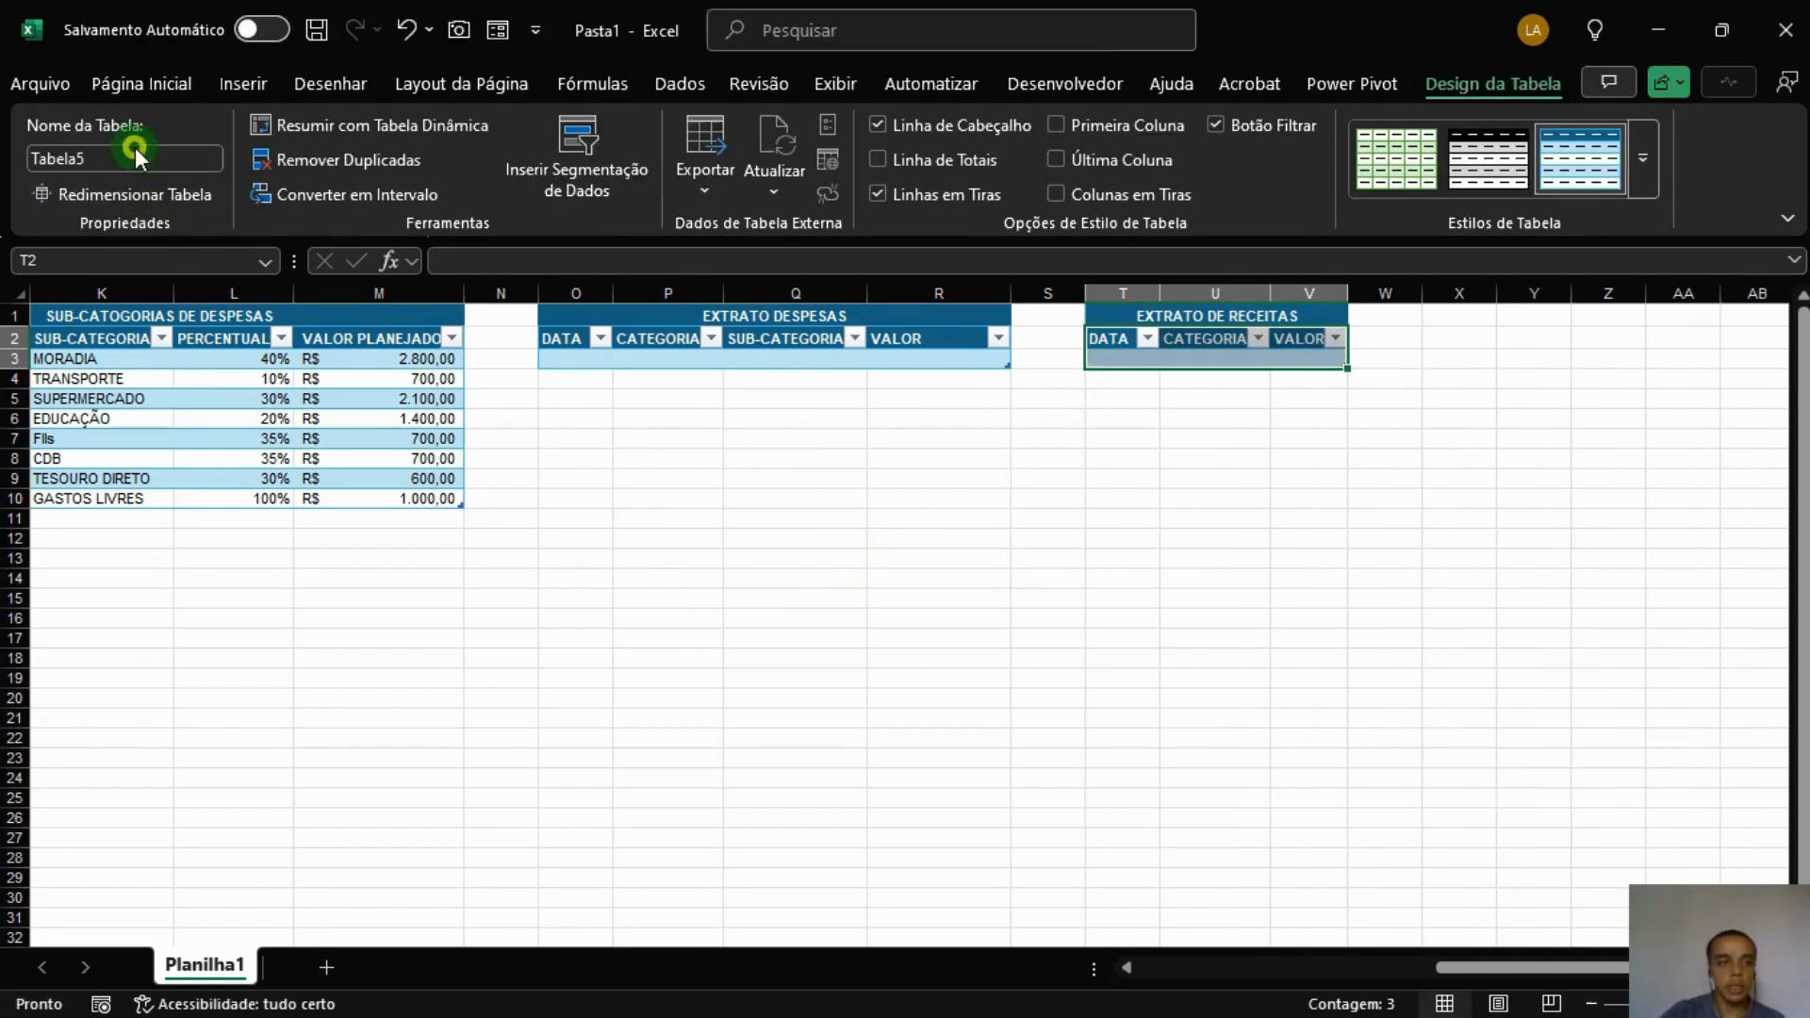
Name the new income statement table TAB_RECEITAS.
left_click(134, 147)
type("TAB")
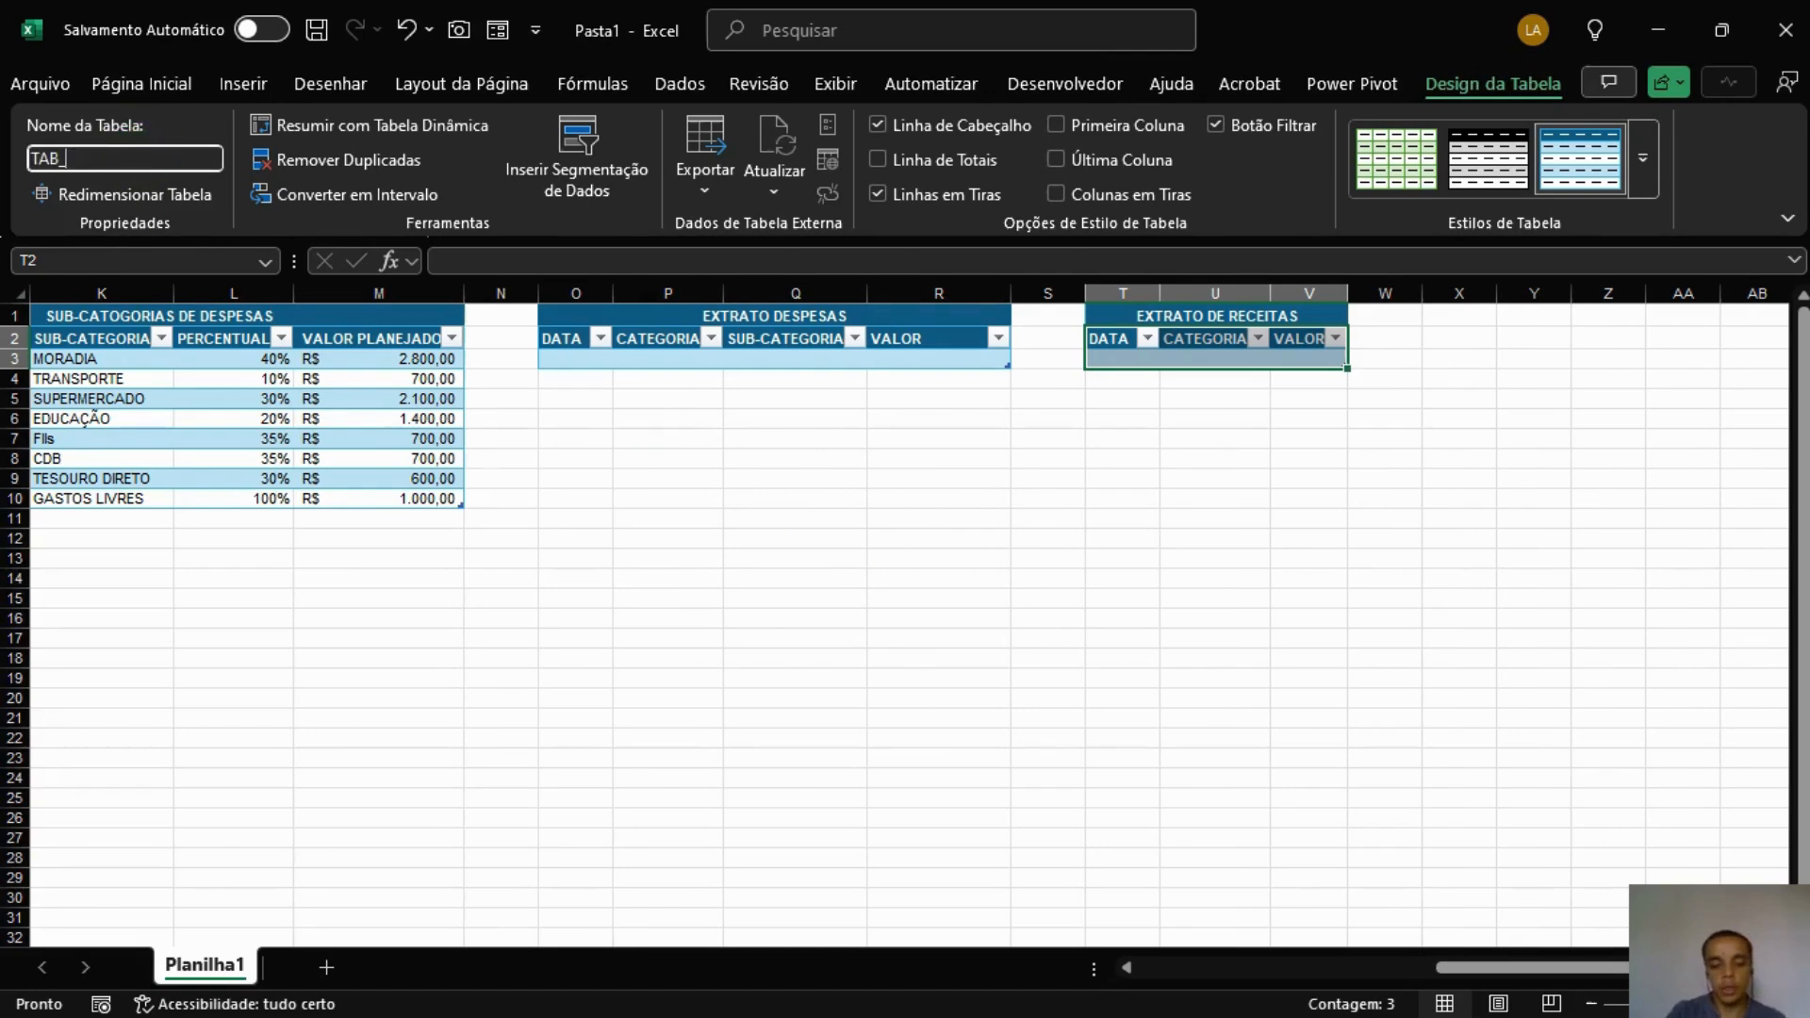
type("_RECEITAS")
key("Return")
left_click(1049, 597)
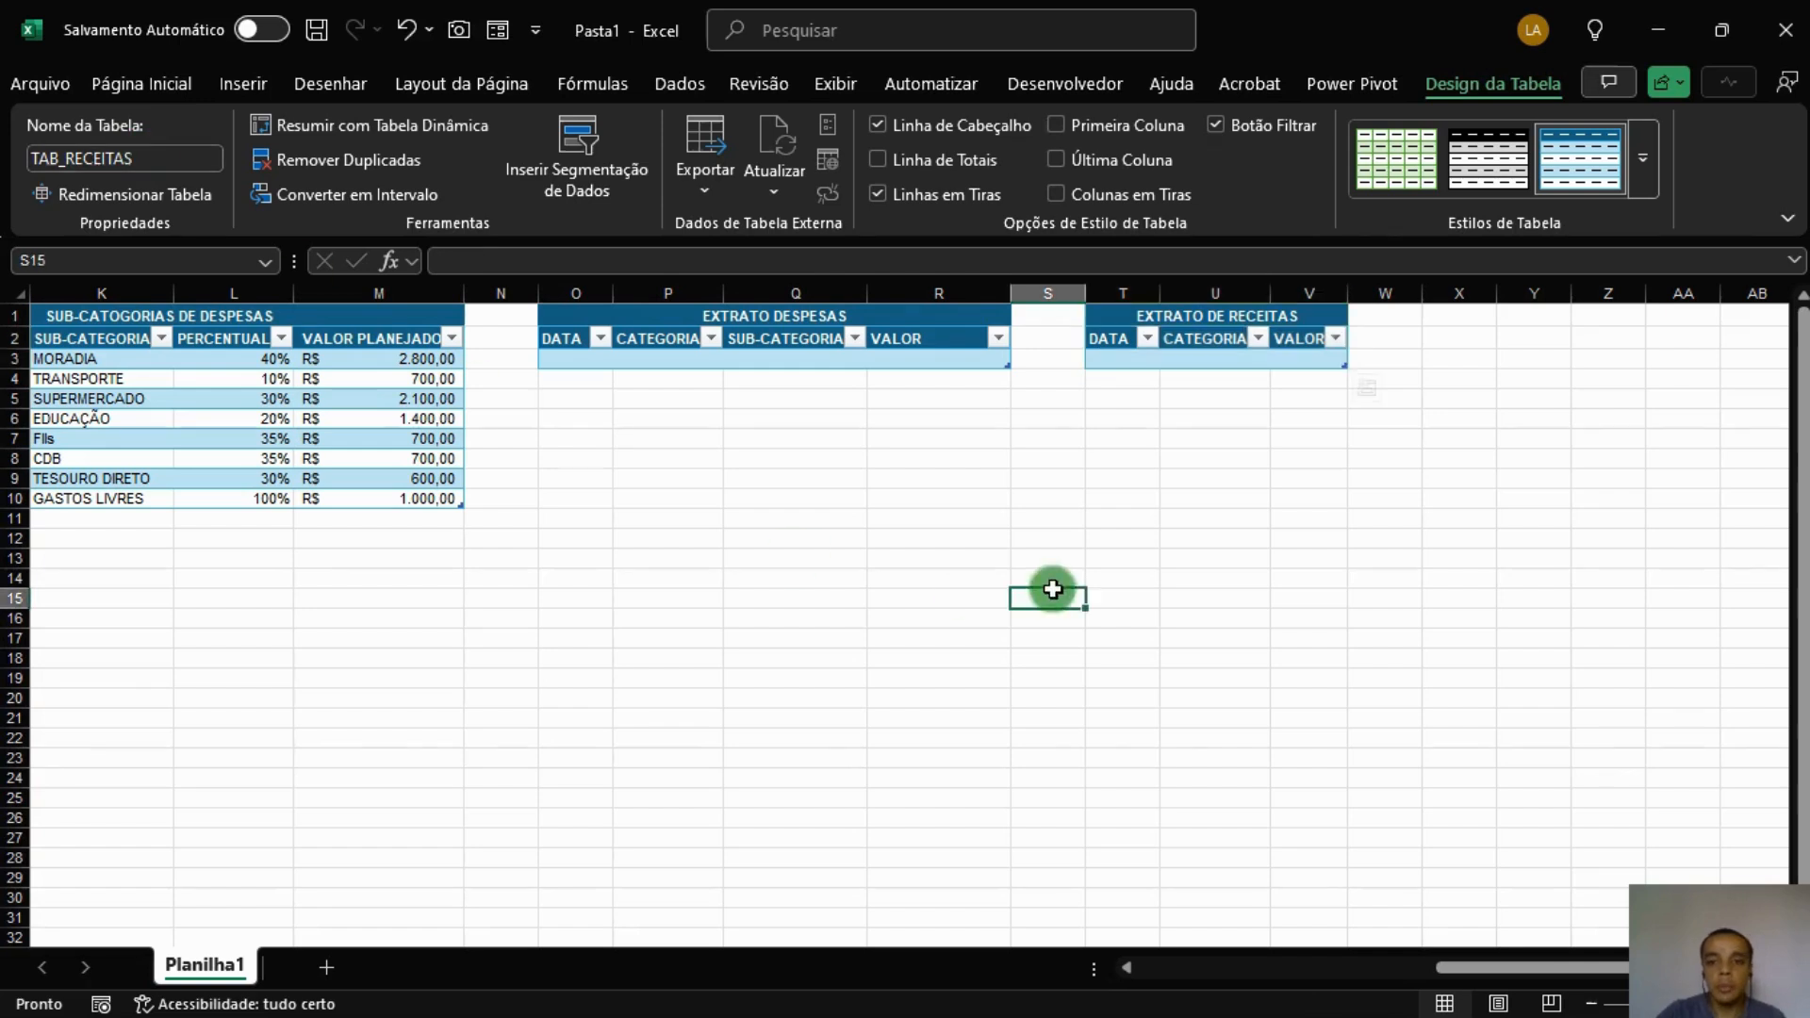
Add list data validation to the CATEGORIA cell U3, using the income categories in =$H$2:$H$4 as the source.
left_click_drag(1546, 967, 1538, 968)
left_click(1165, 357)
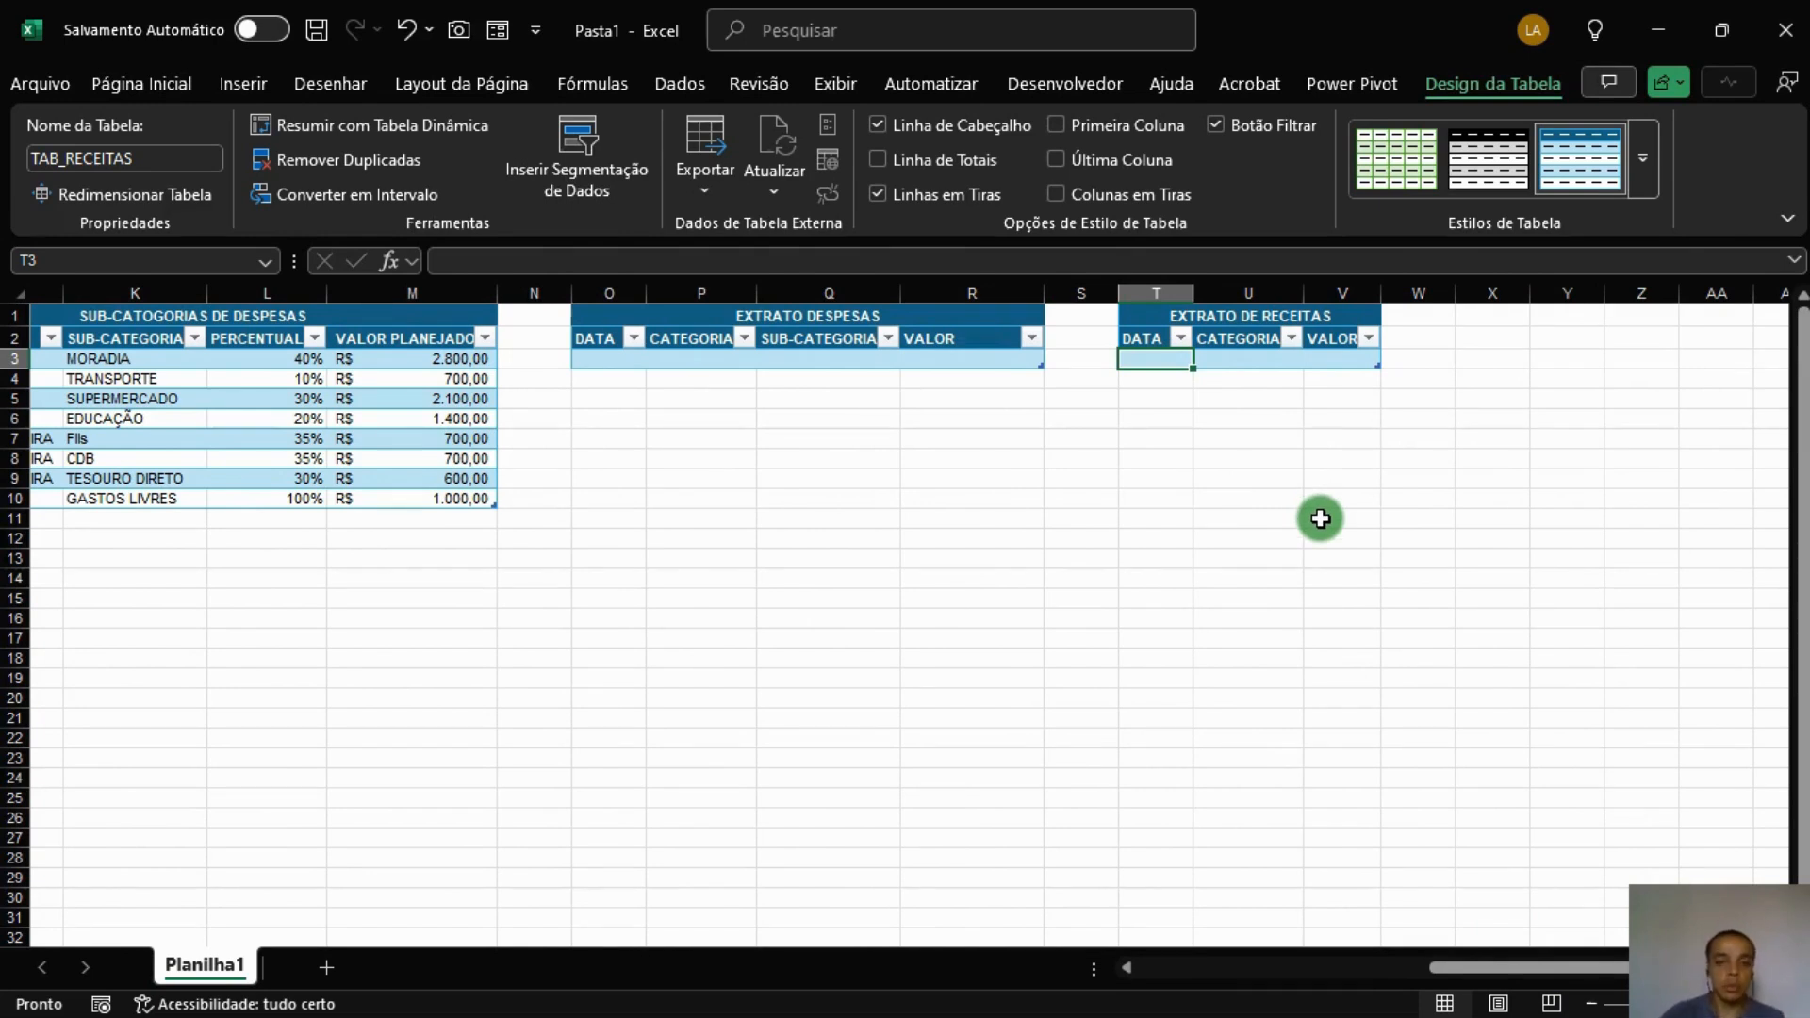
left_click(1245, 358)
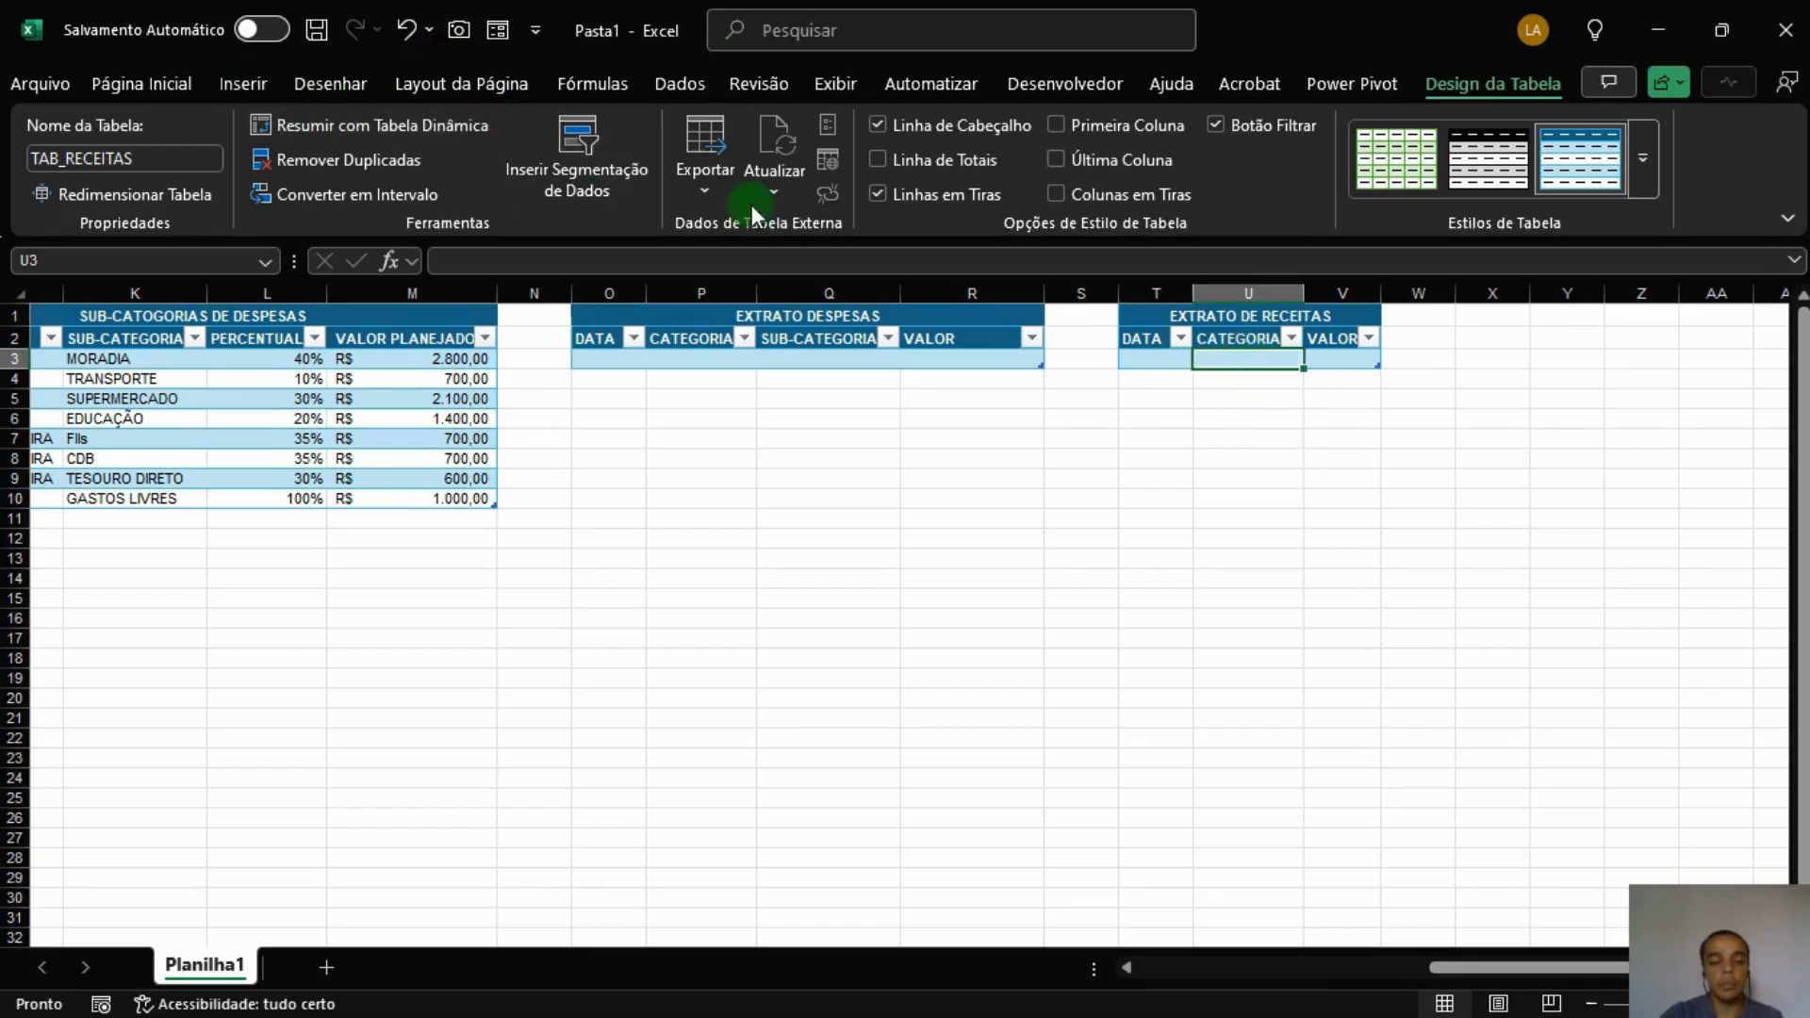
left_click(673, 83)
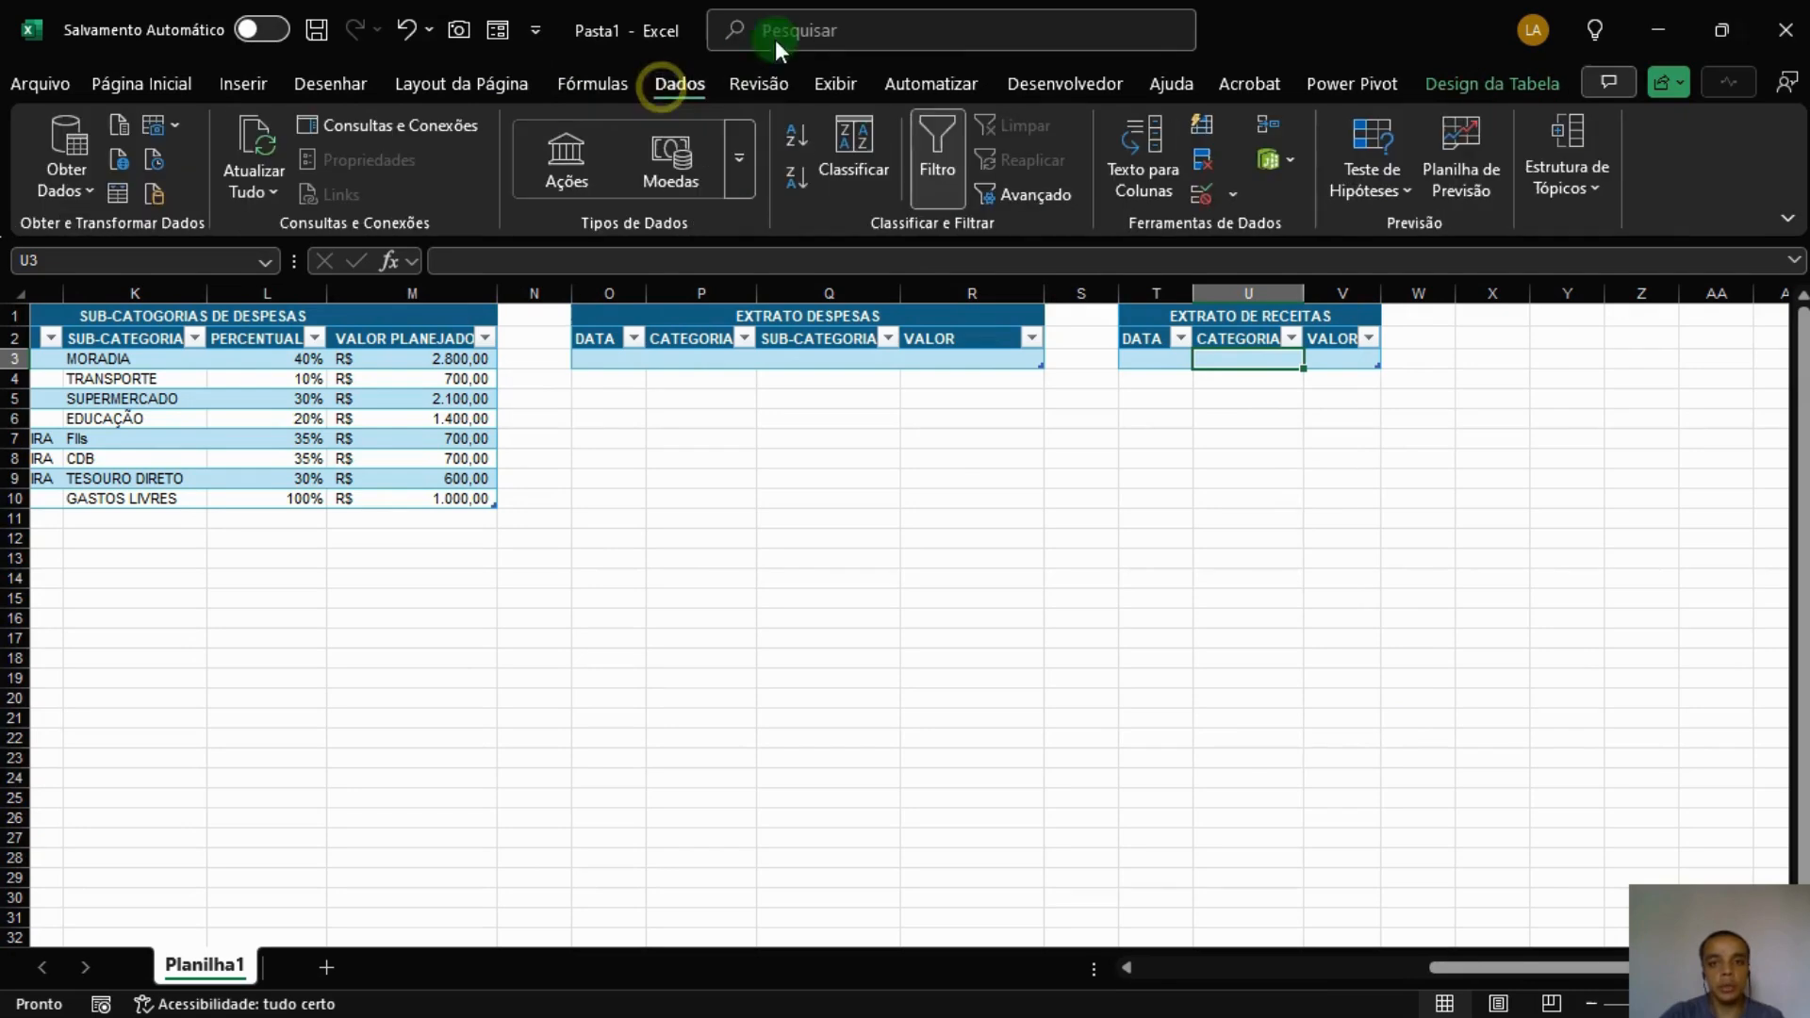
left_click(1207, 201)
left_click(695, 394)
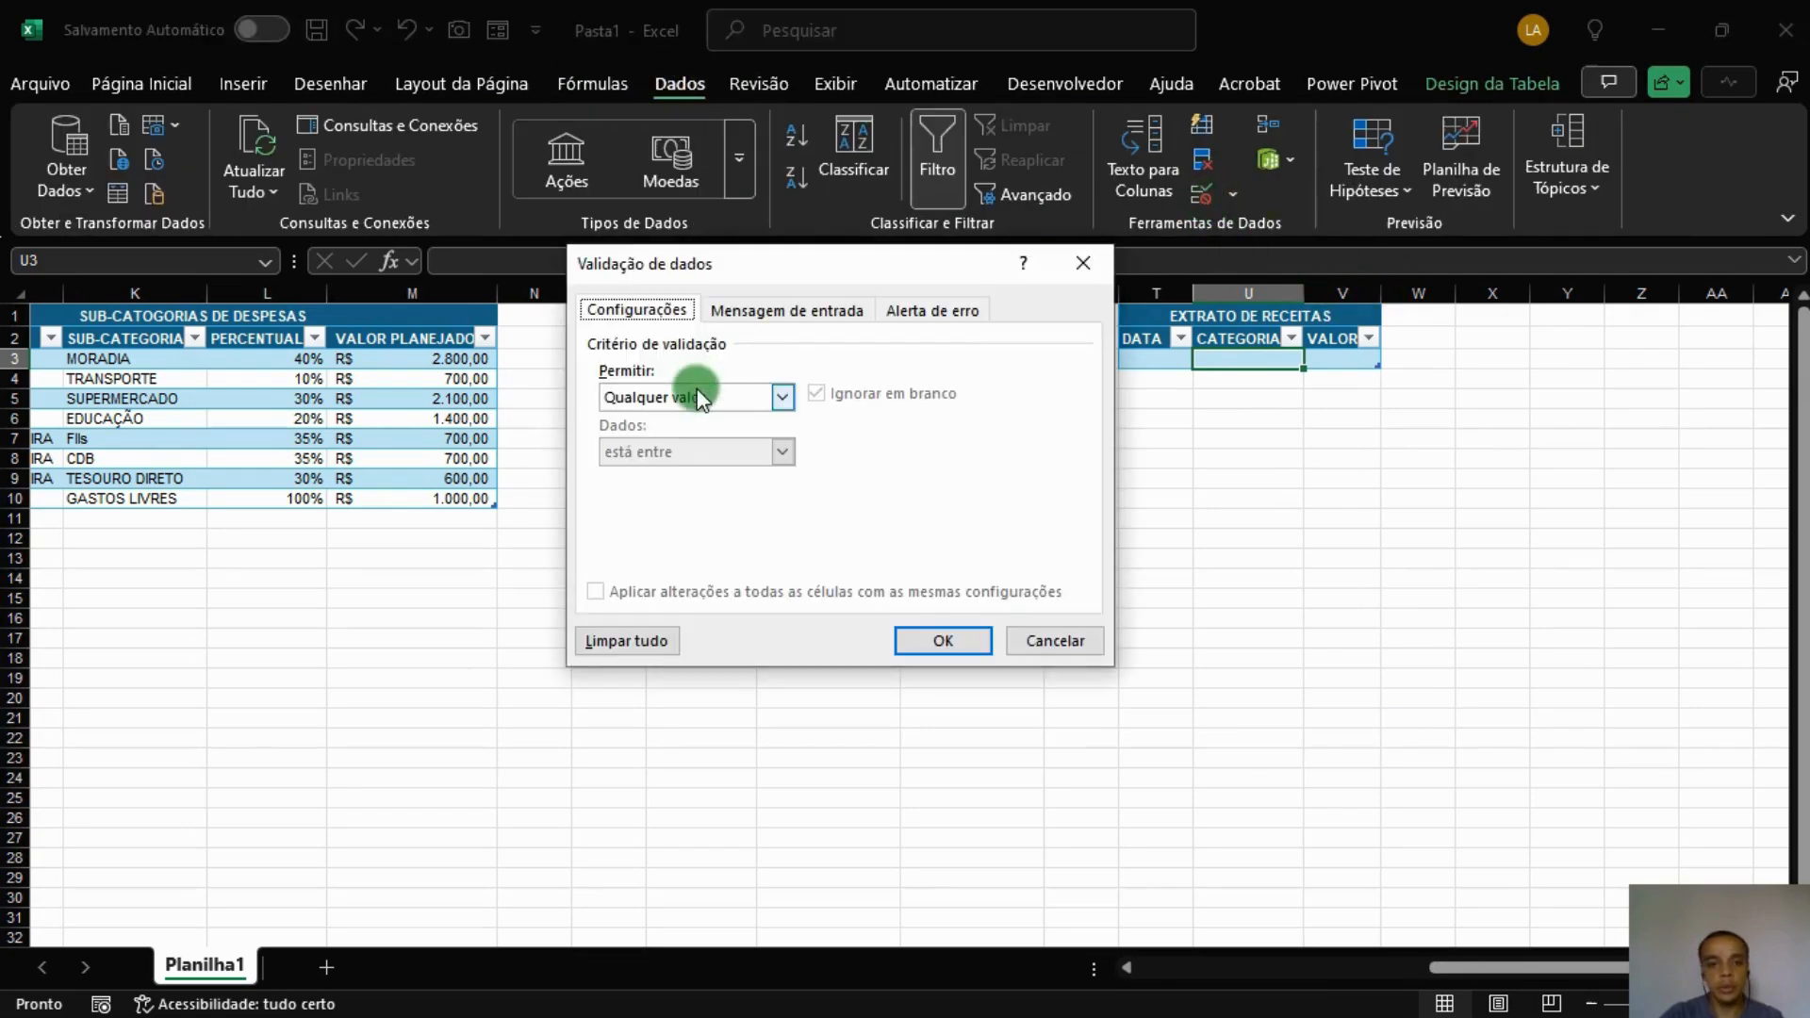
left_click(622, 473)
left_click(723, 506)
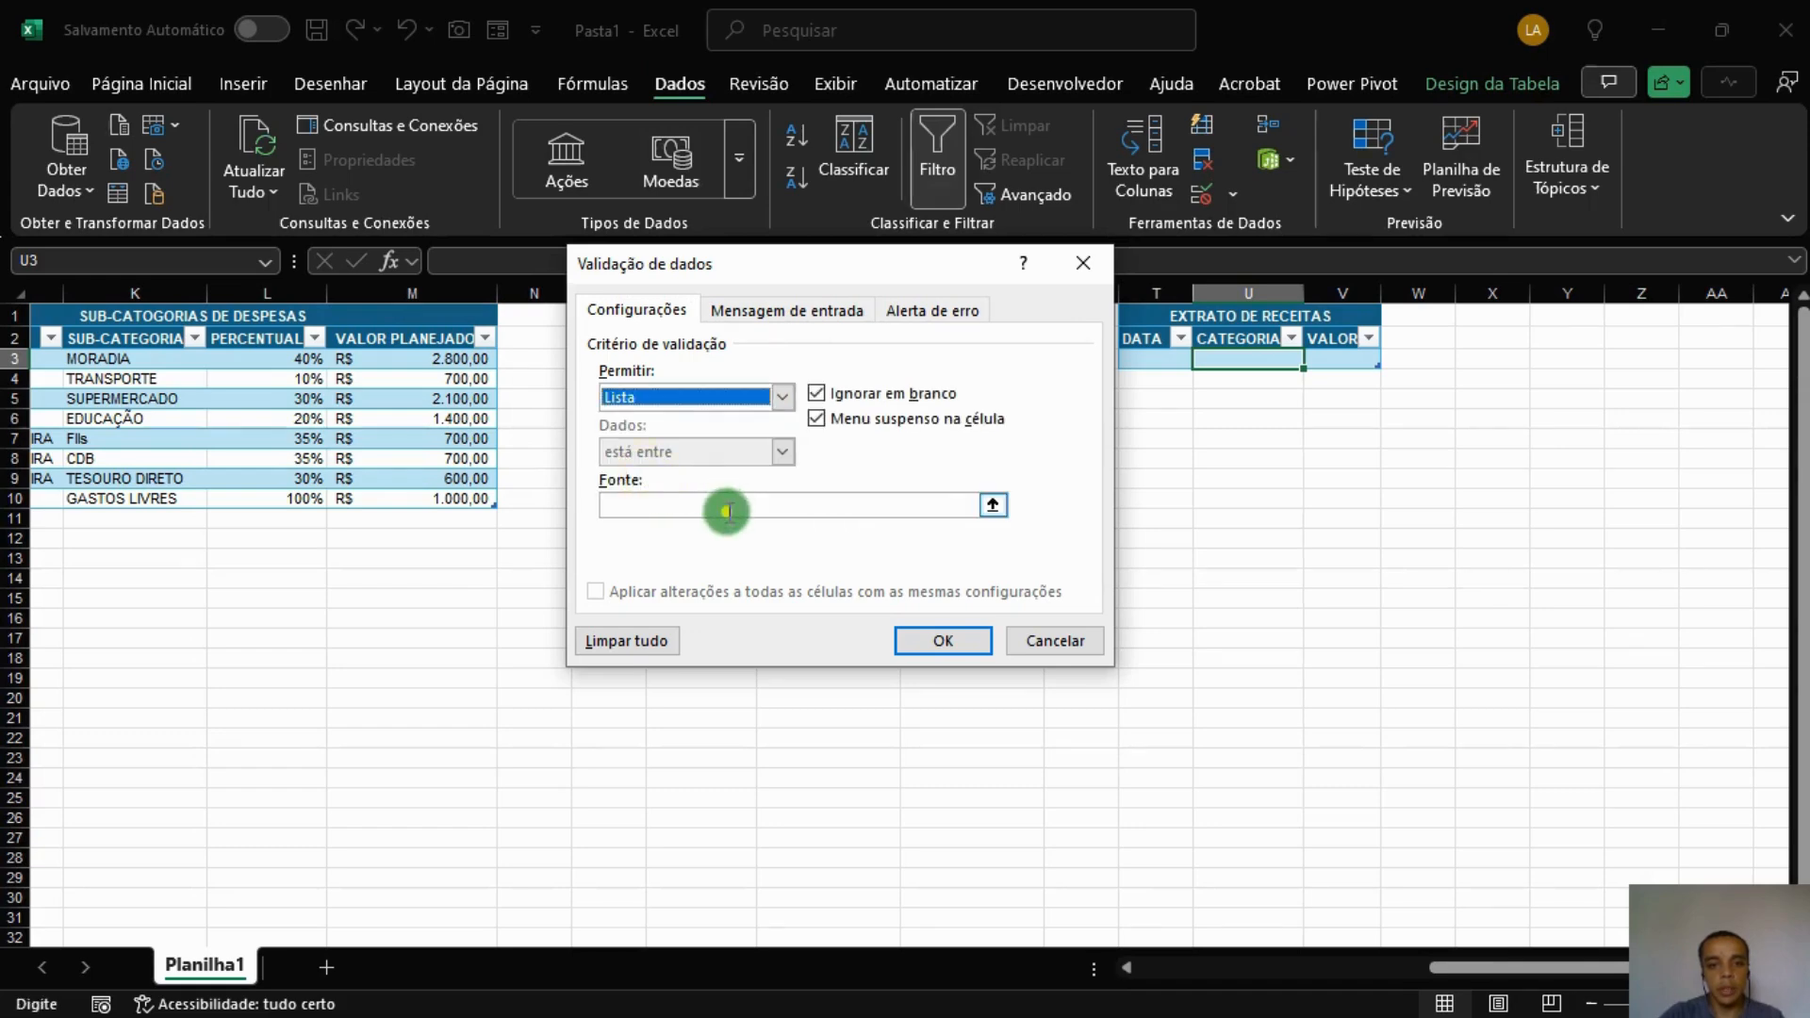
left_click_drag(1506, 969, 1372, 971)
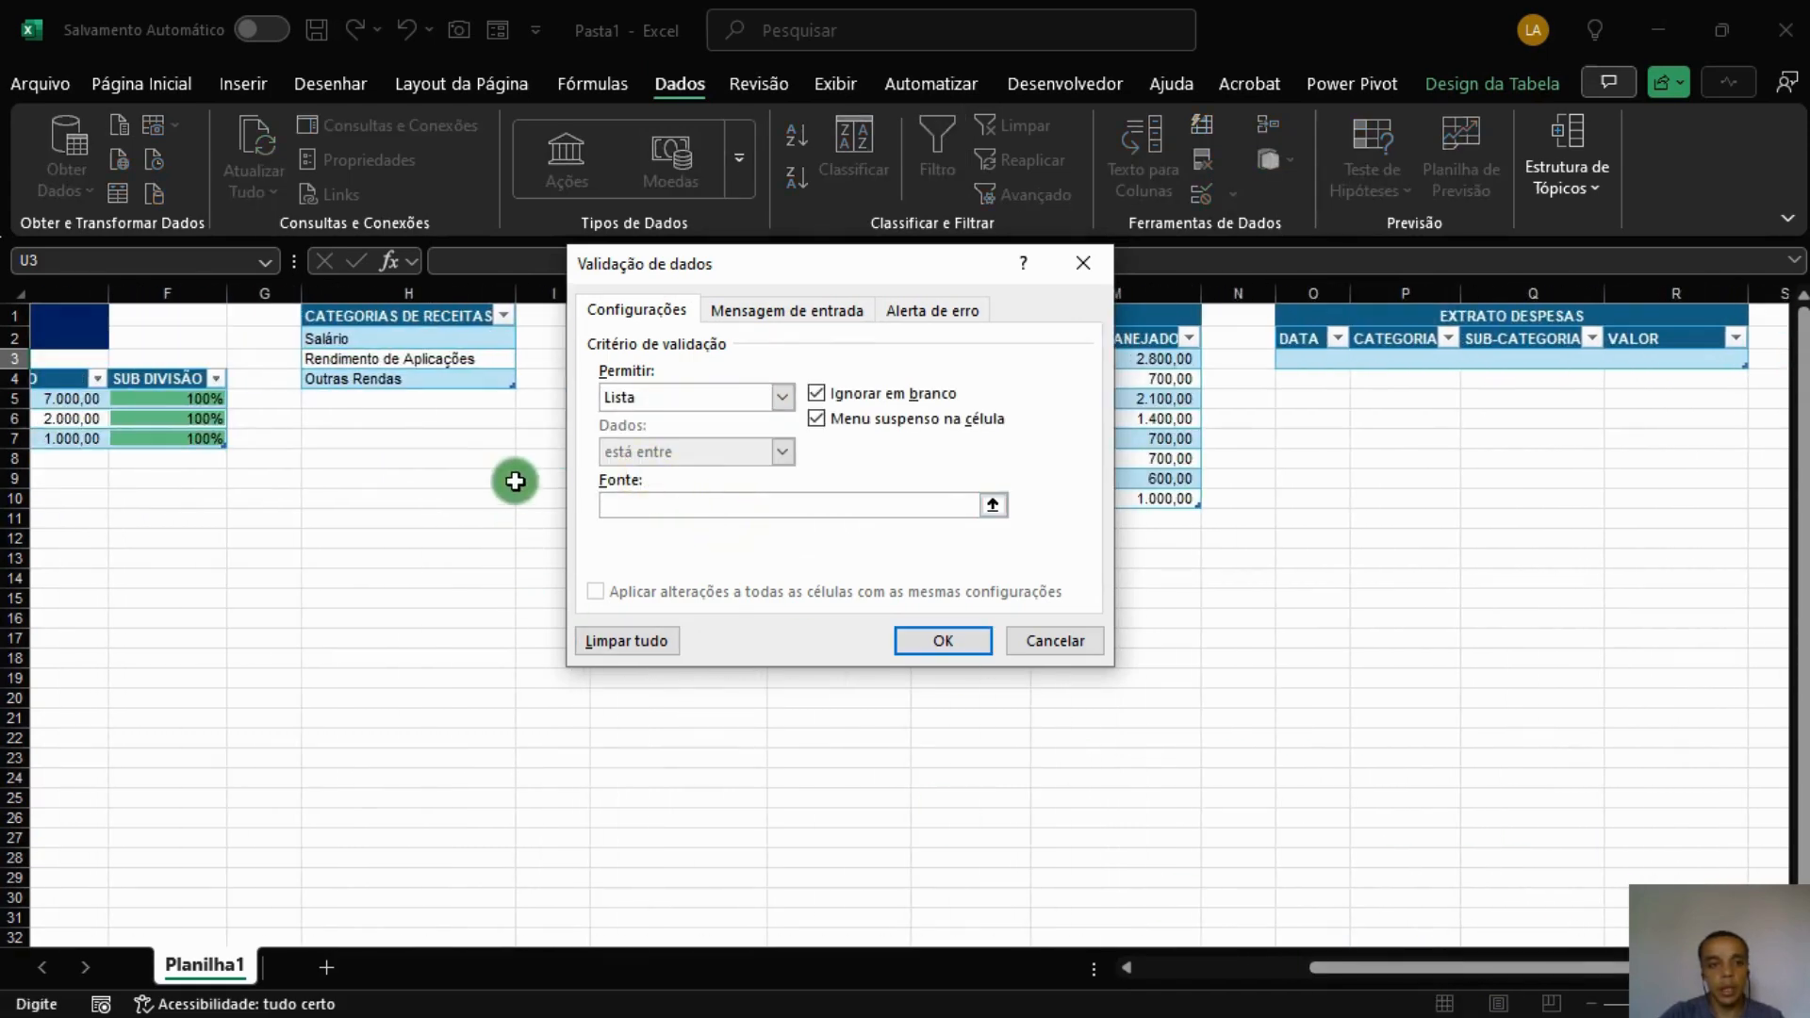
left_click_drag(469, 340, 470, 372)
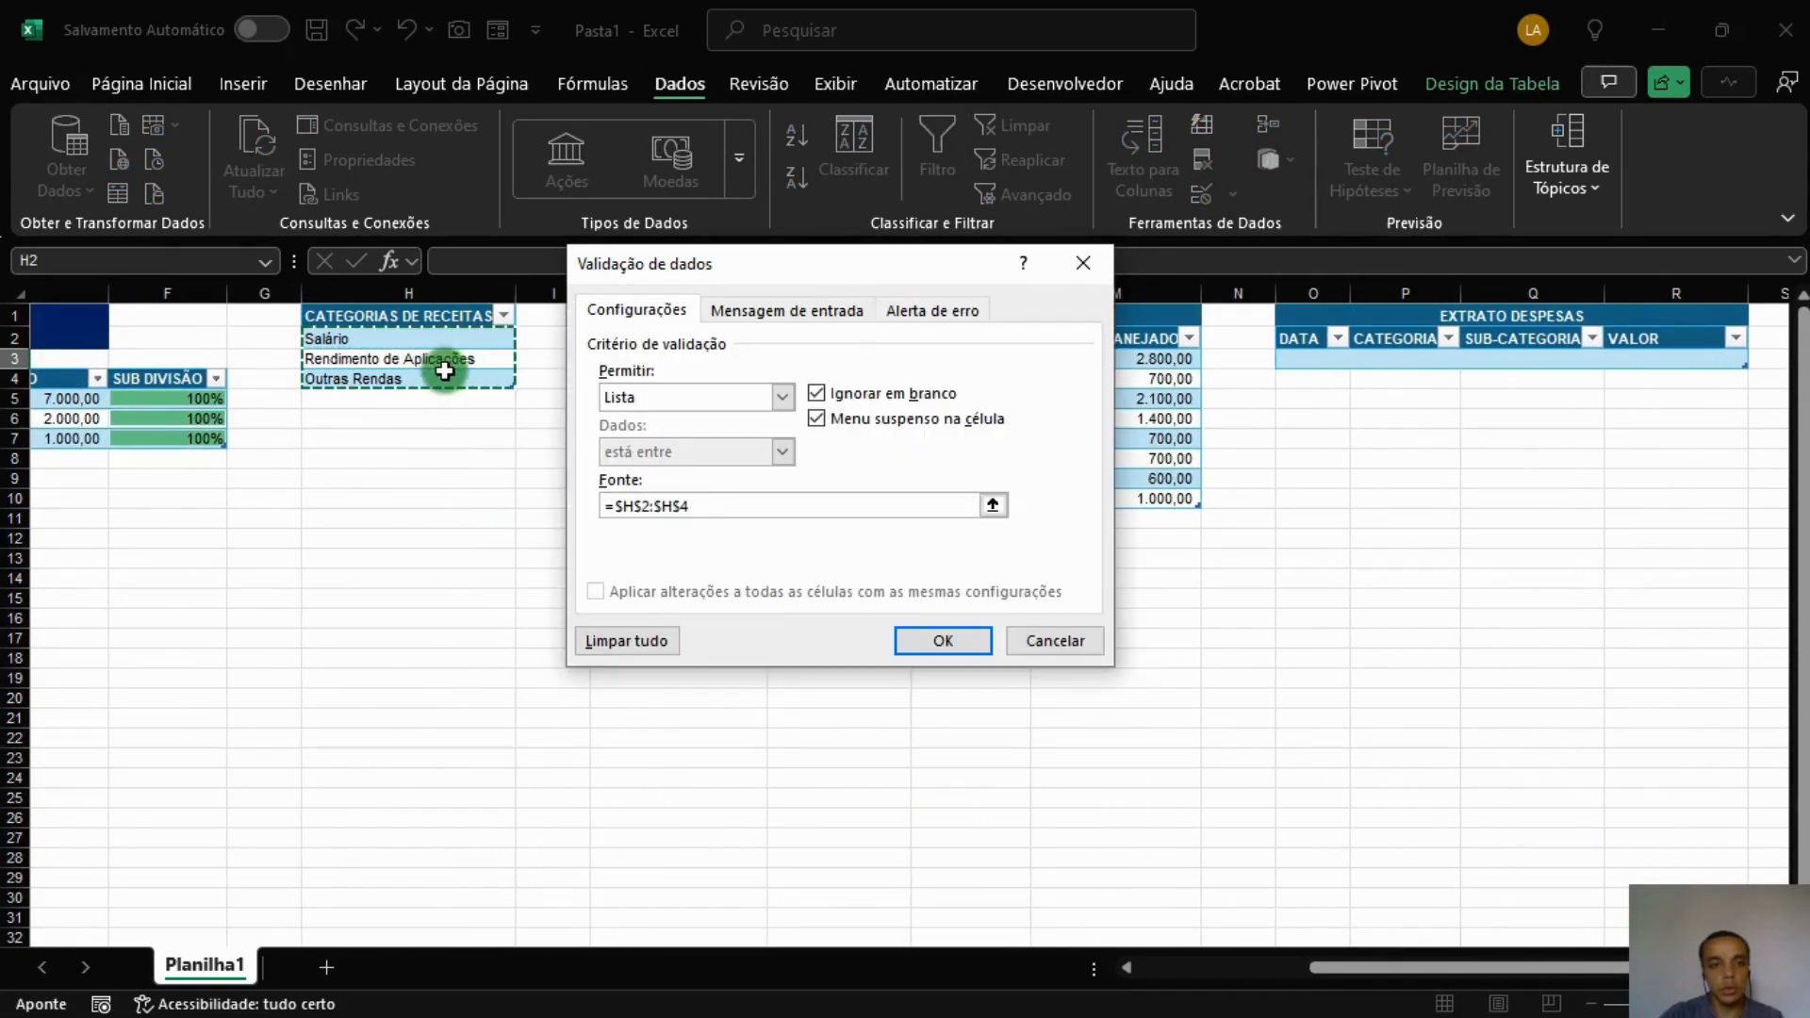
left_click(943, 641)
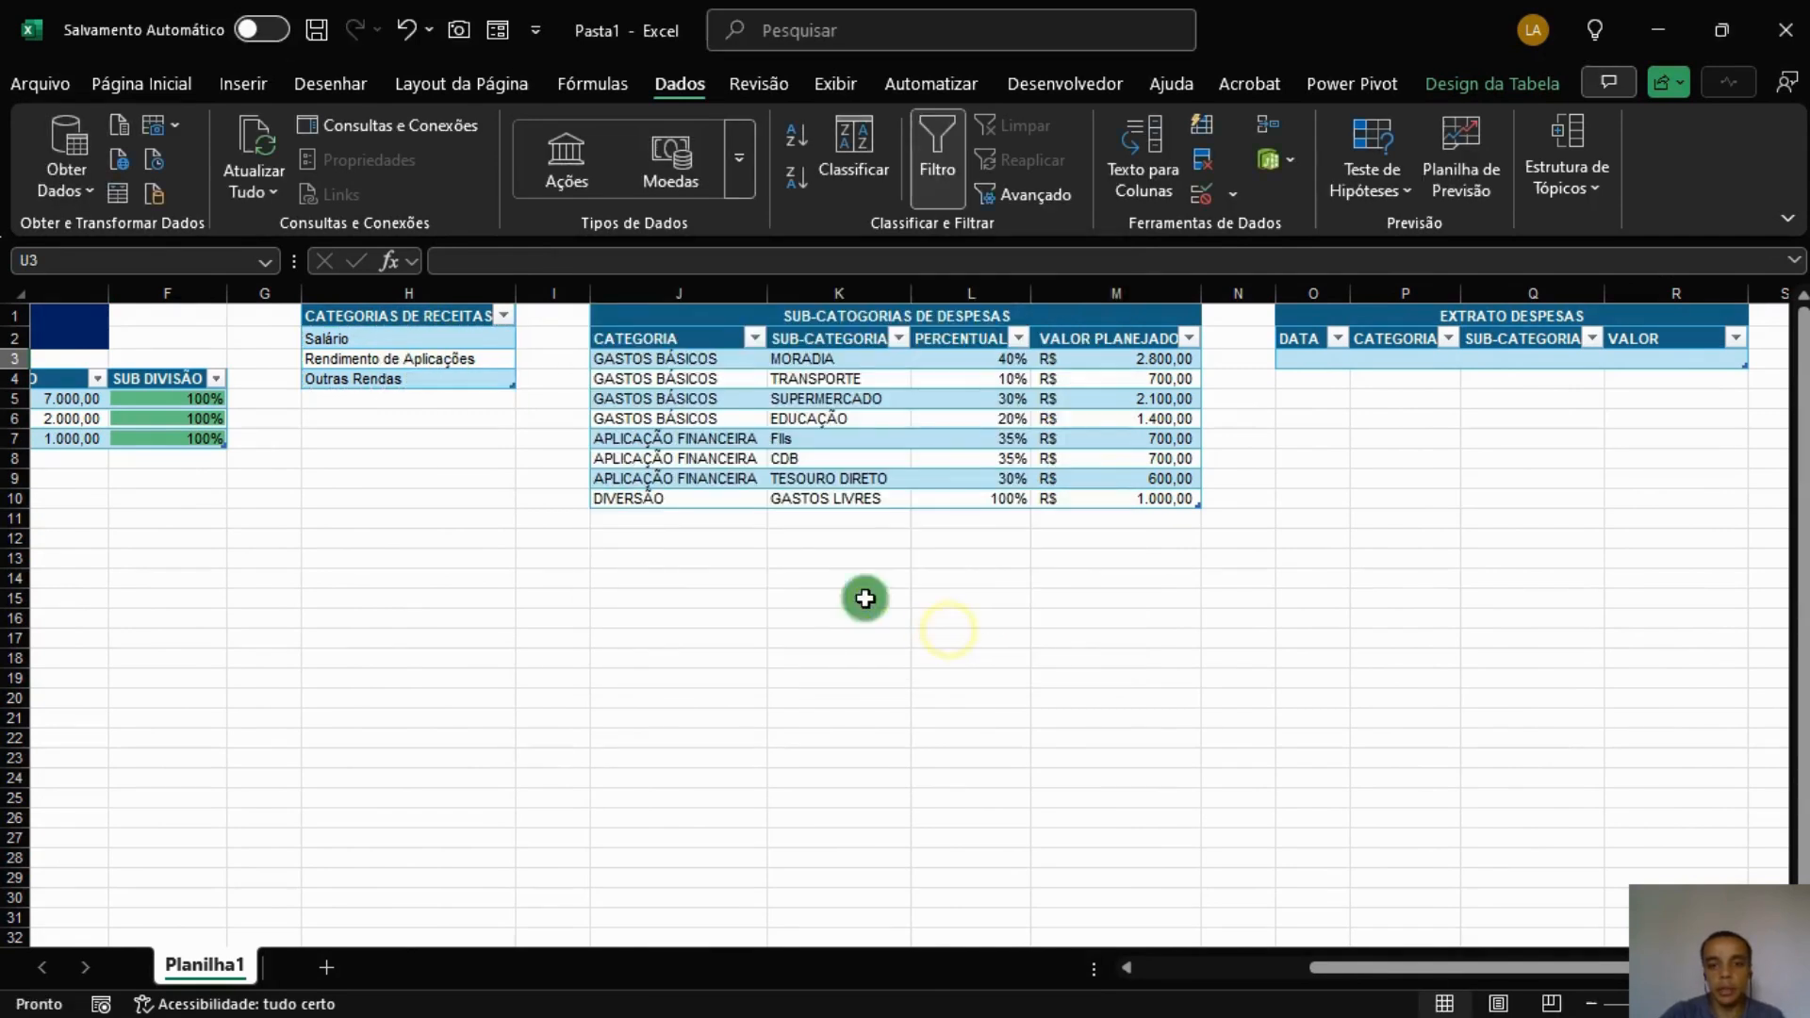
Enter the date 05/01 in cell T3 of the income statement table.
left_click_drag(1584, 971, 1668, 972)
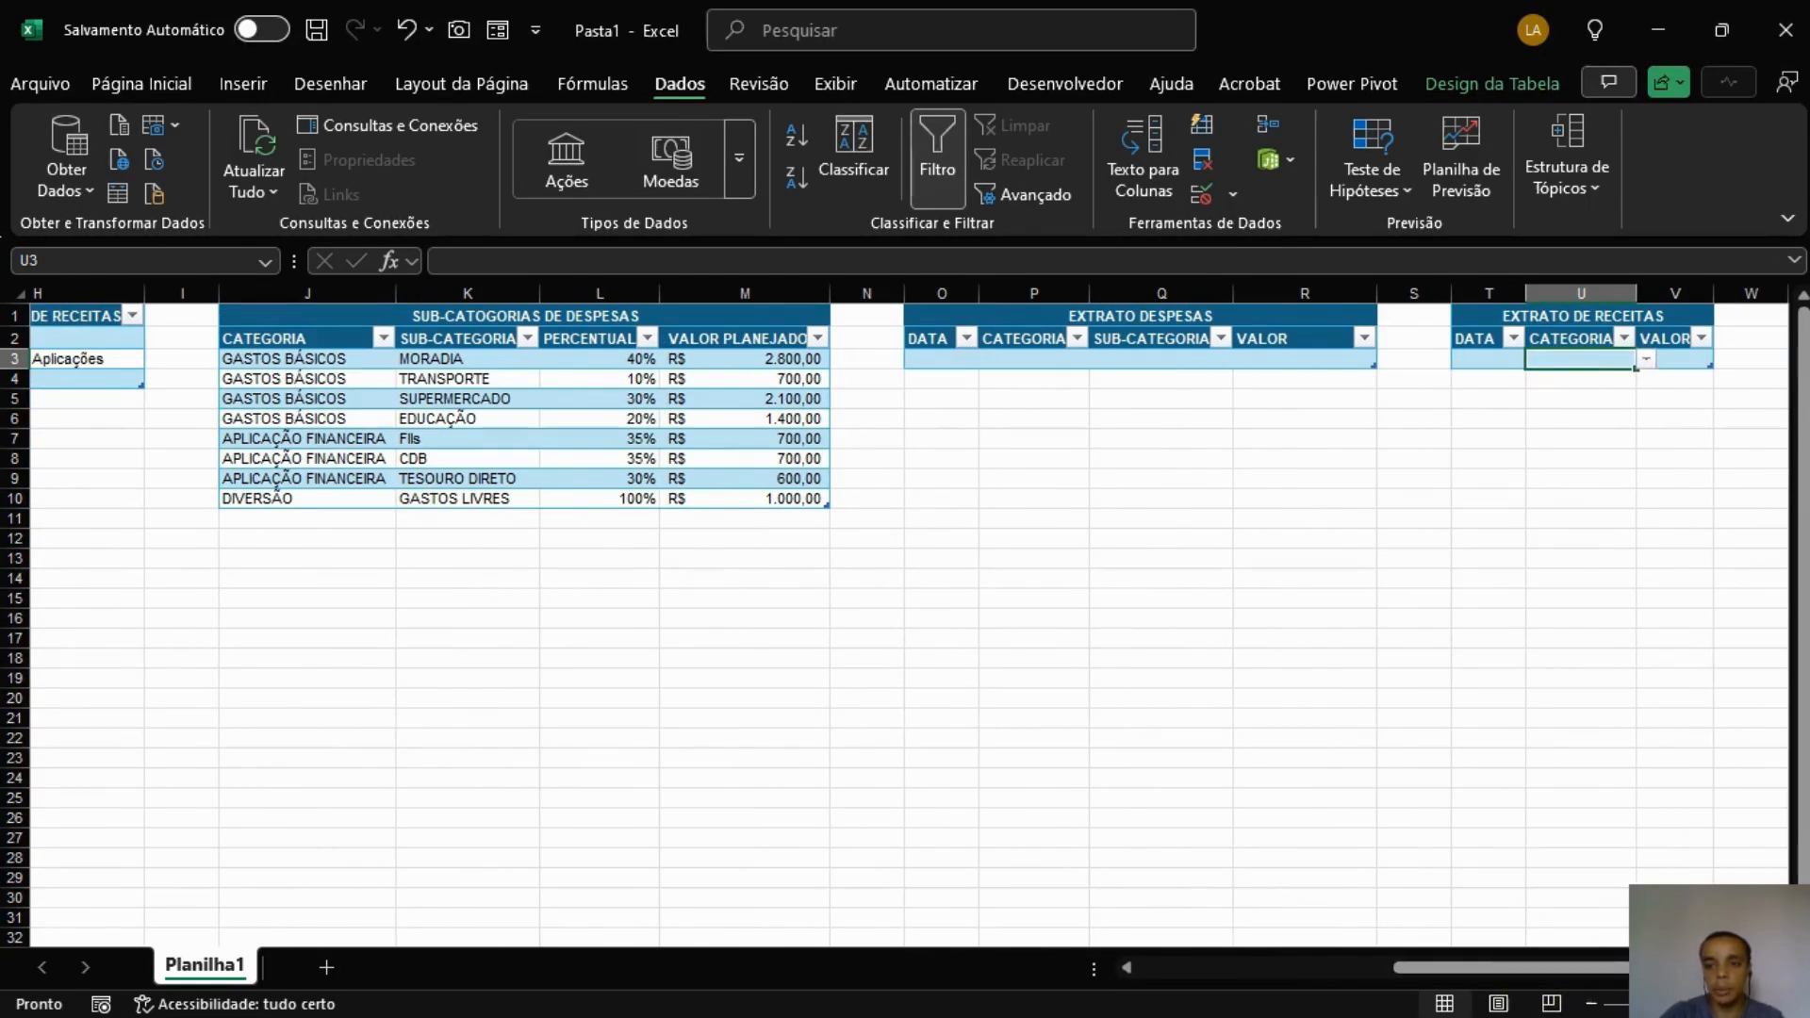
left_click(1514, 361)
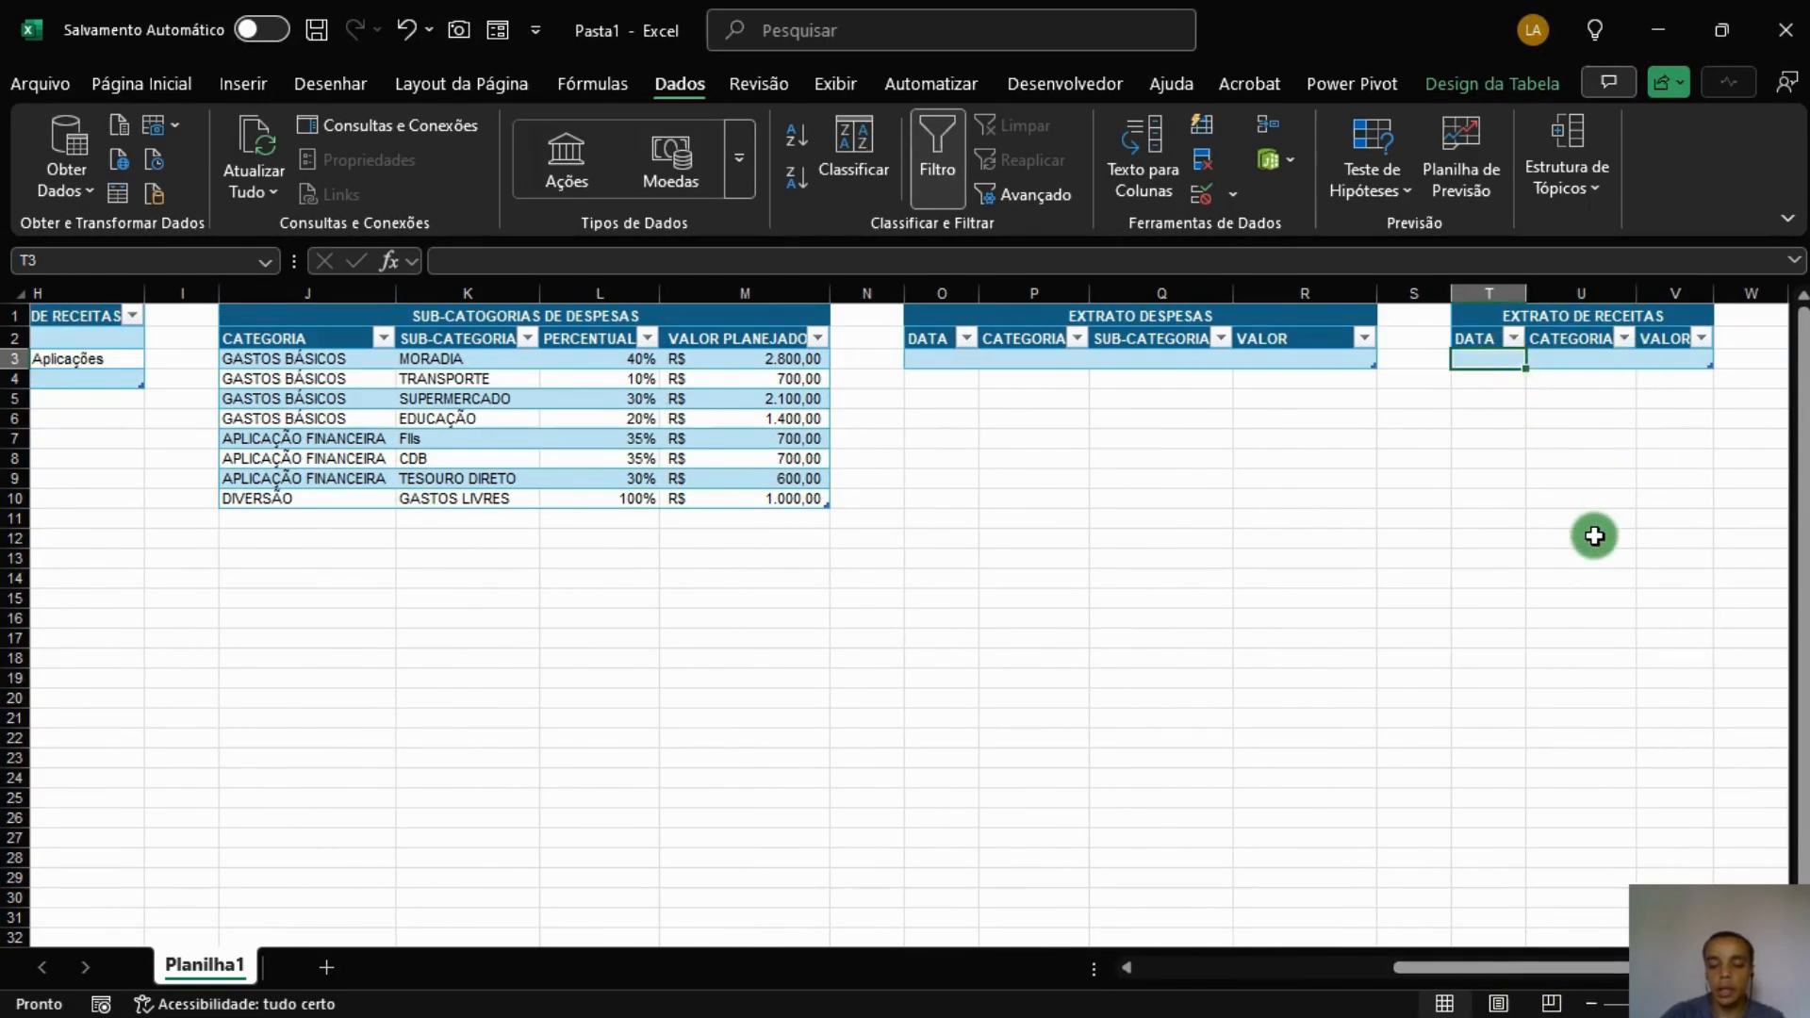
type("05")
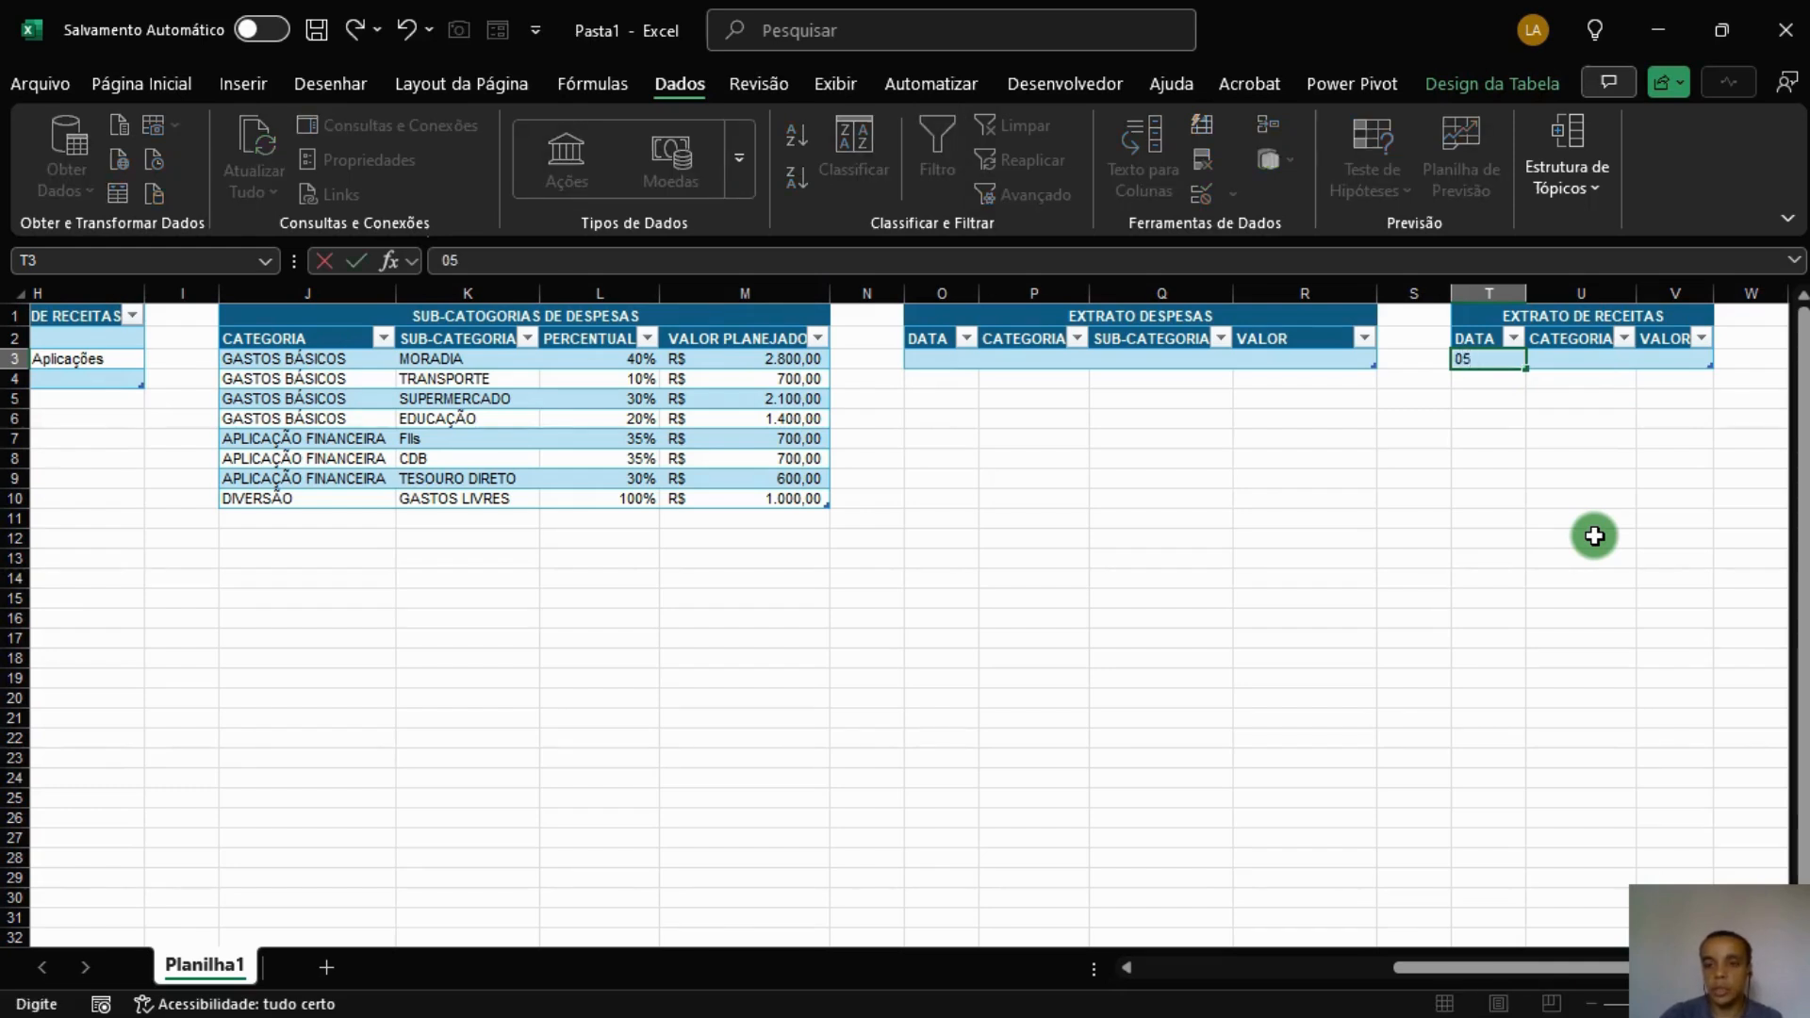
type("/01")
key("Tab")
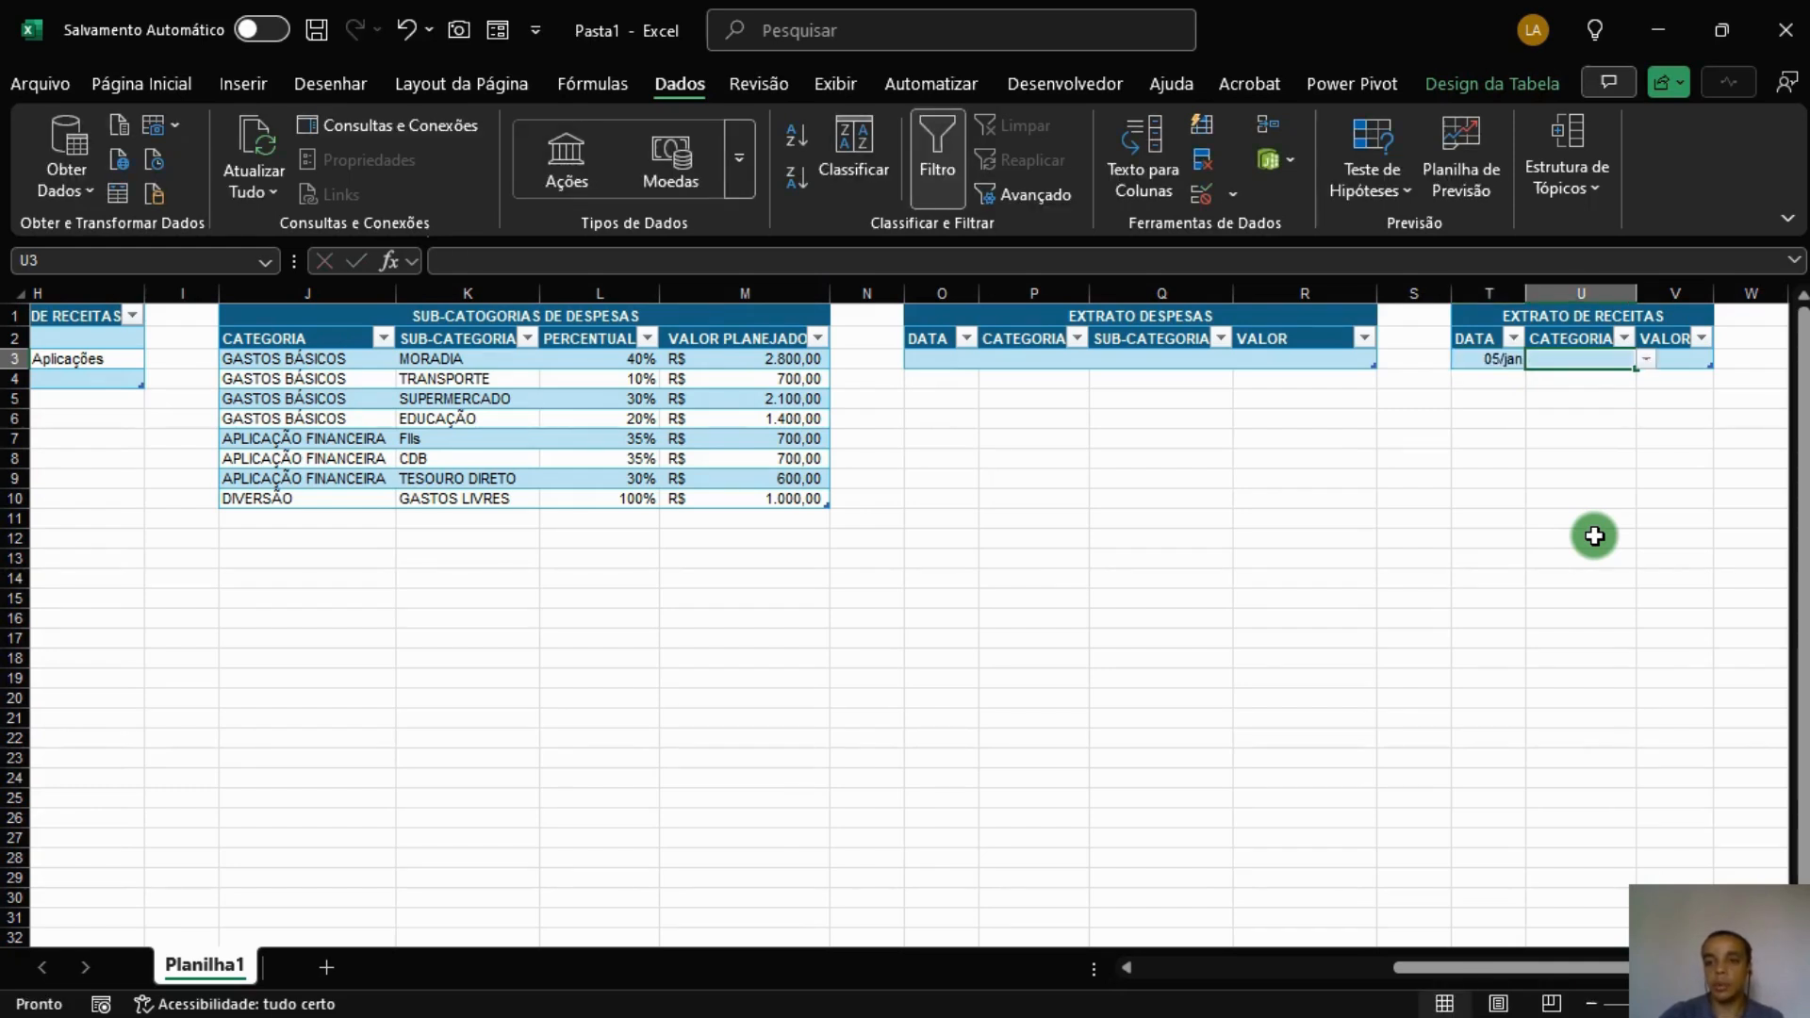
Apply the Data Abreviada number format to the two DATA columns, O and T.
left_click(1491, 293)
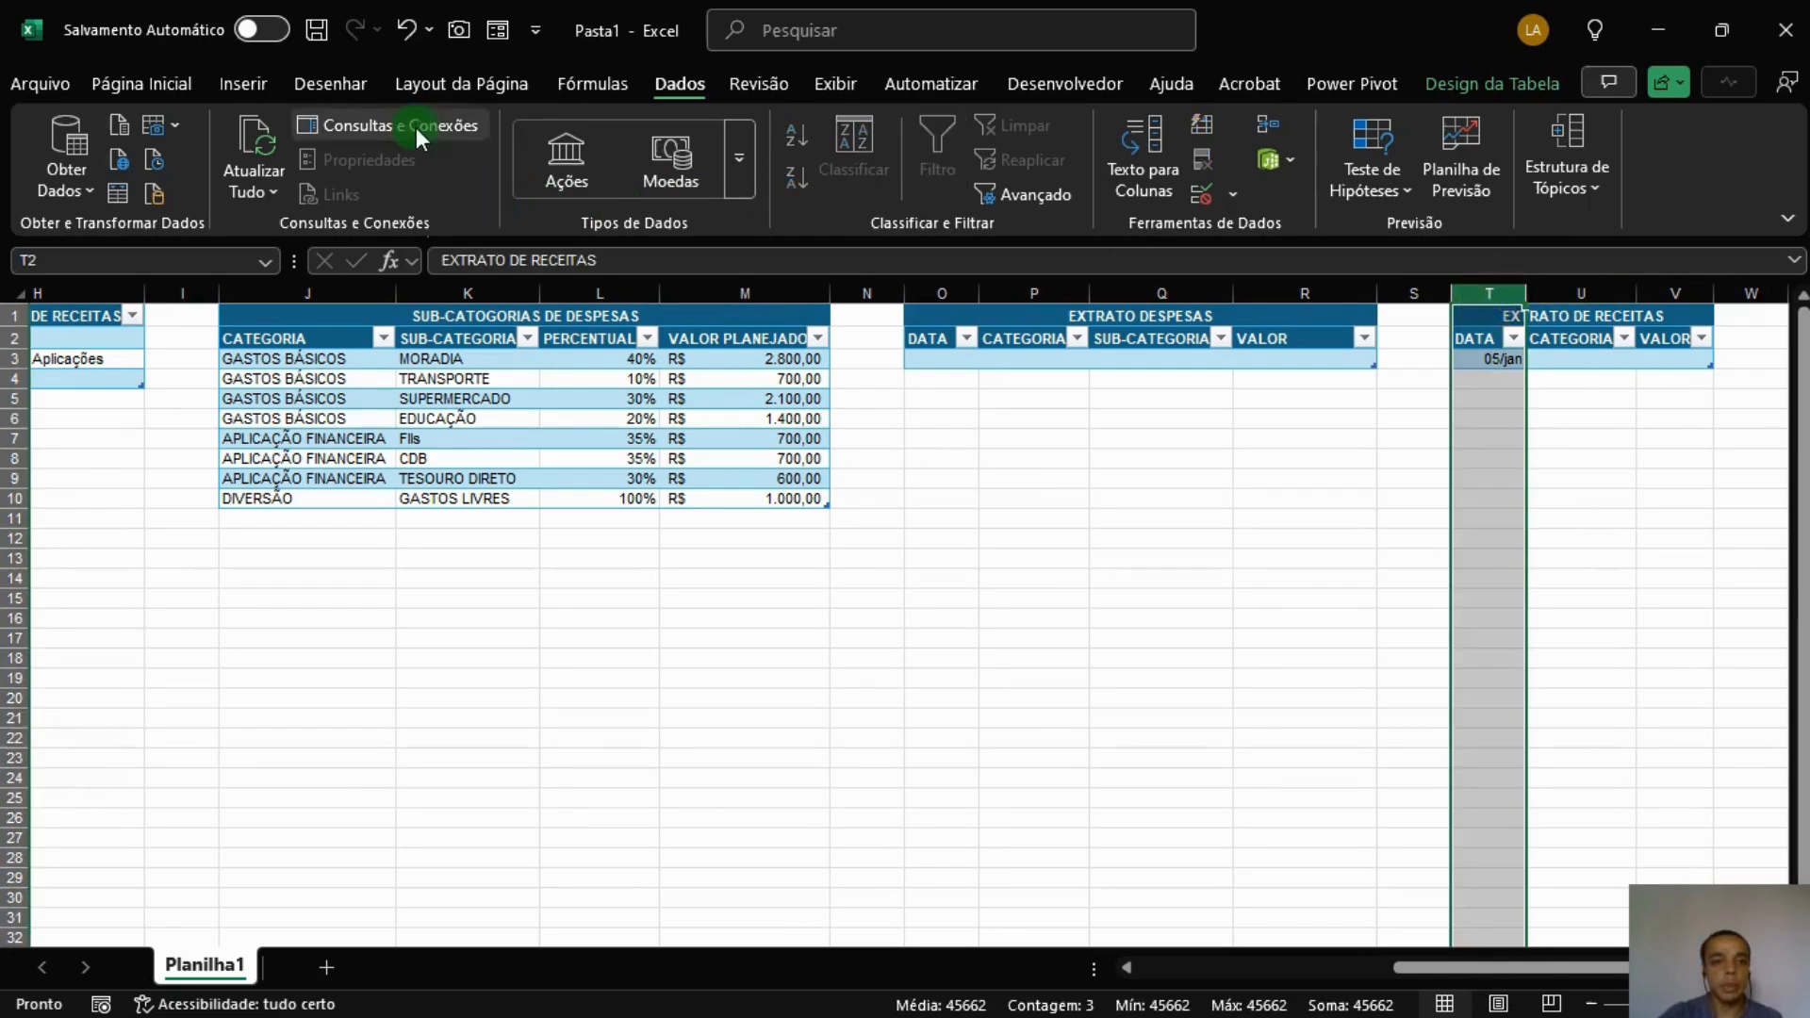
left_click(941, 293, "ctrl")
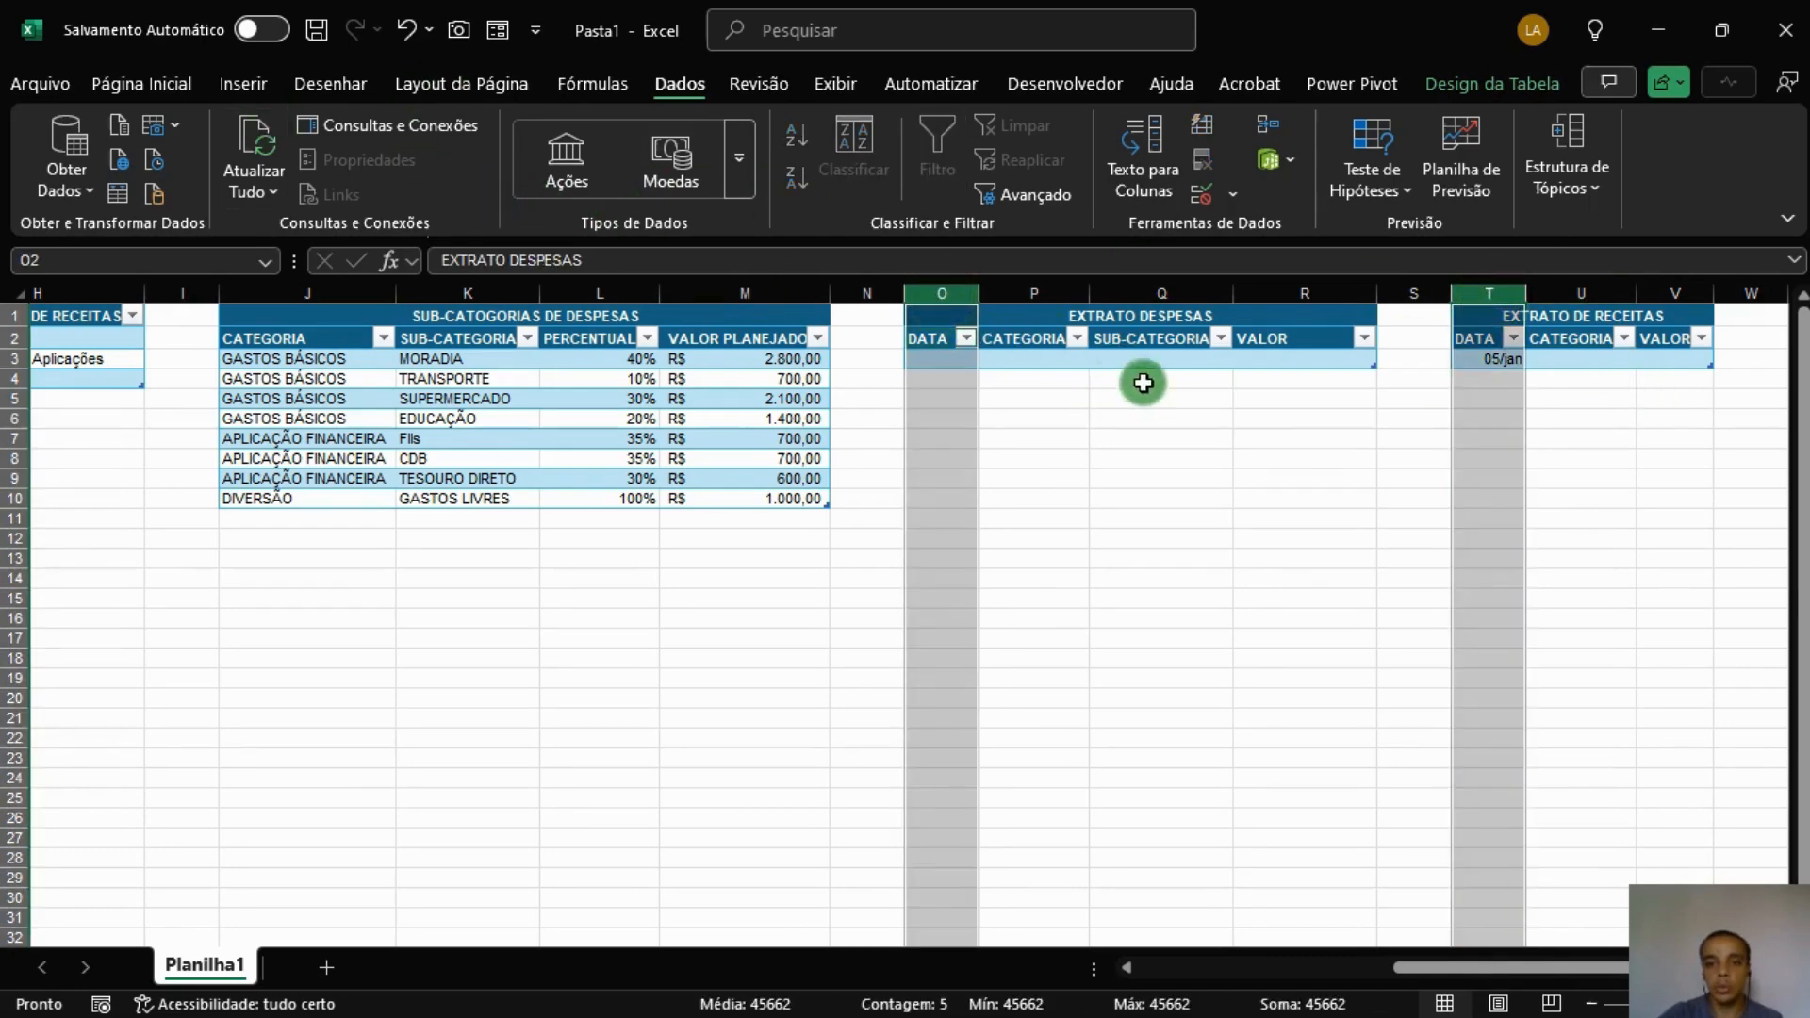
left_click(154, 85)
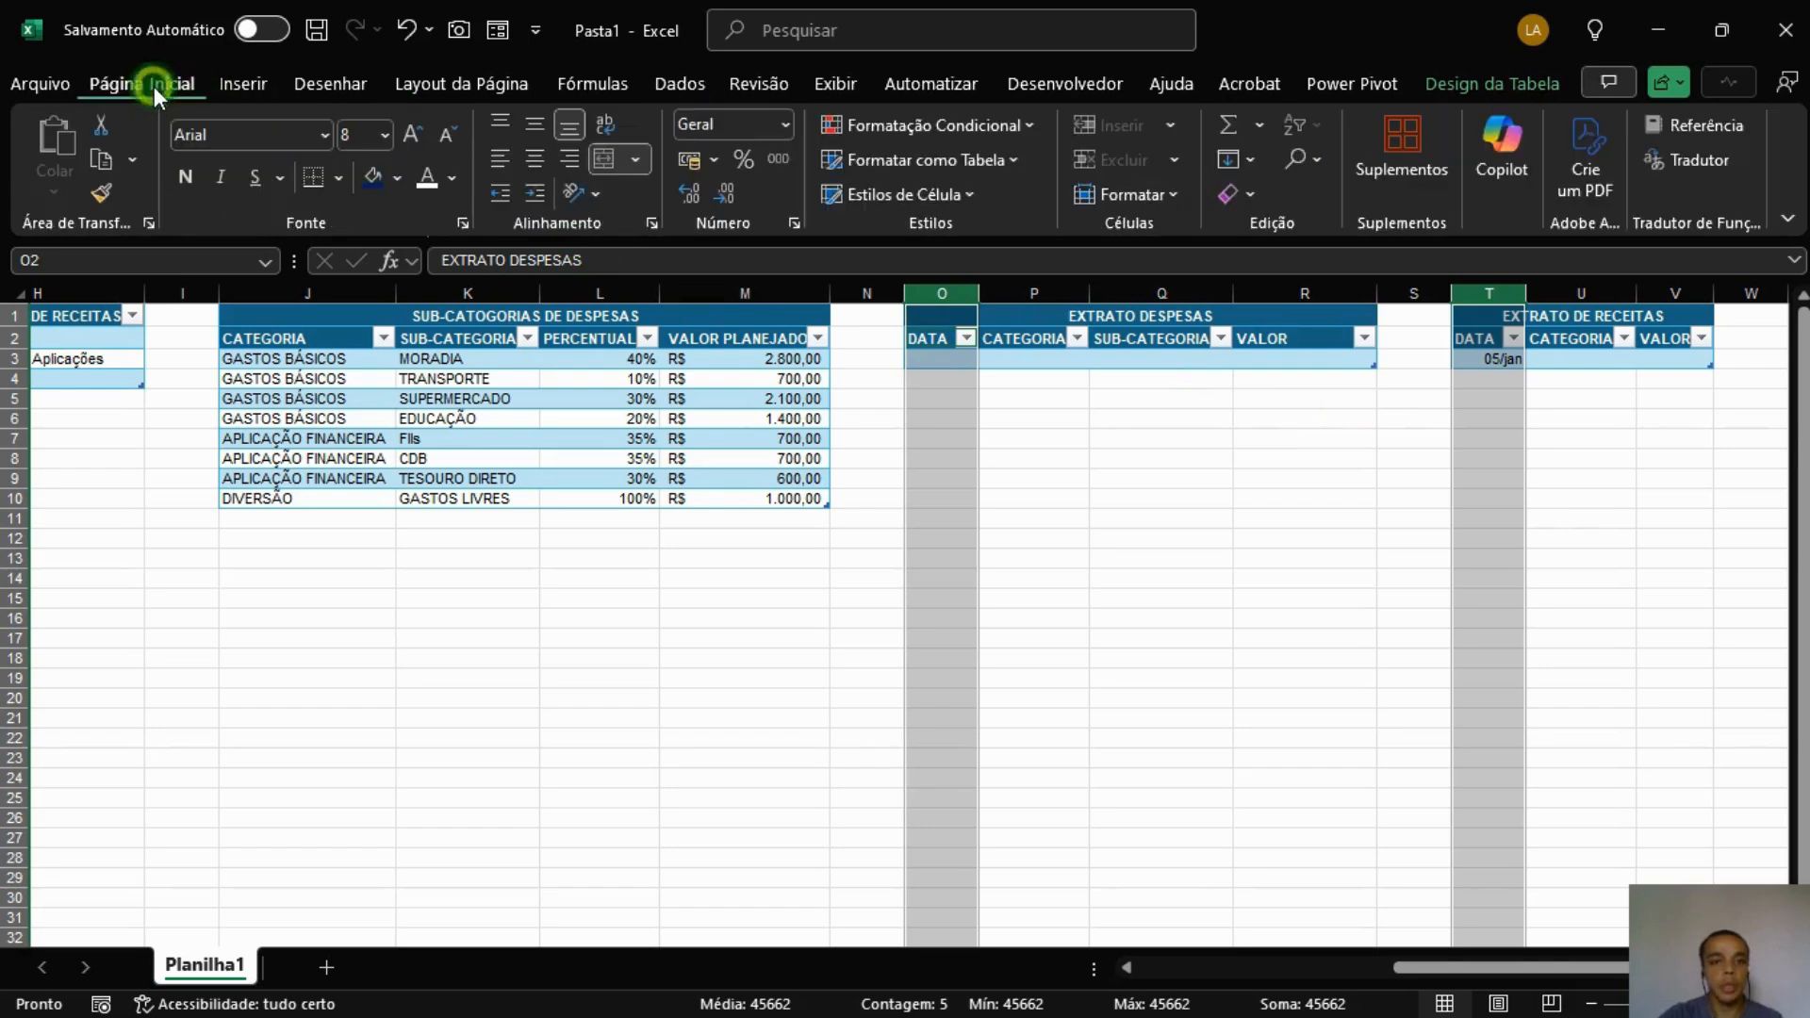
left_click(783, 126)
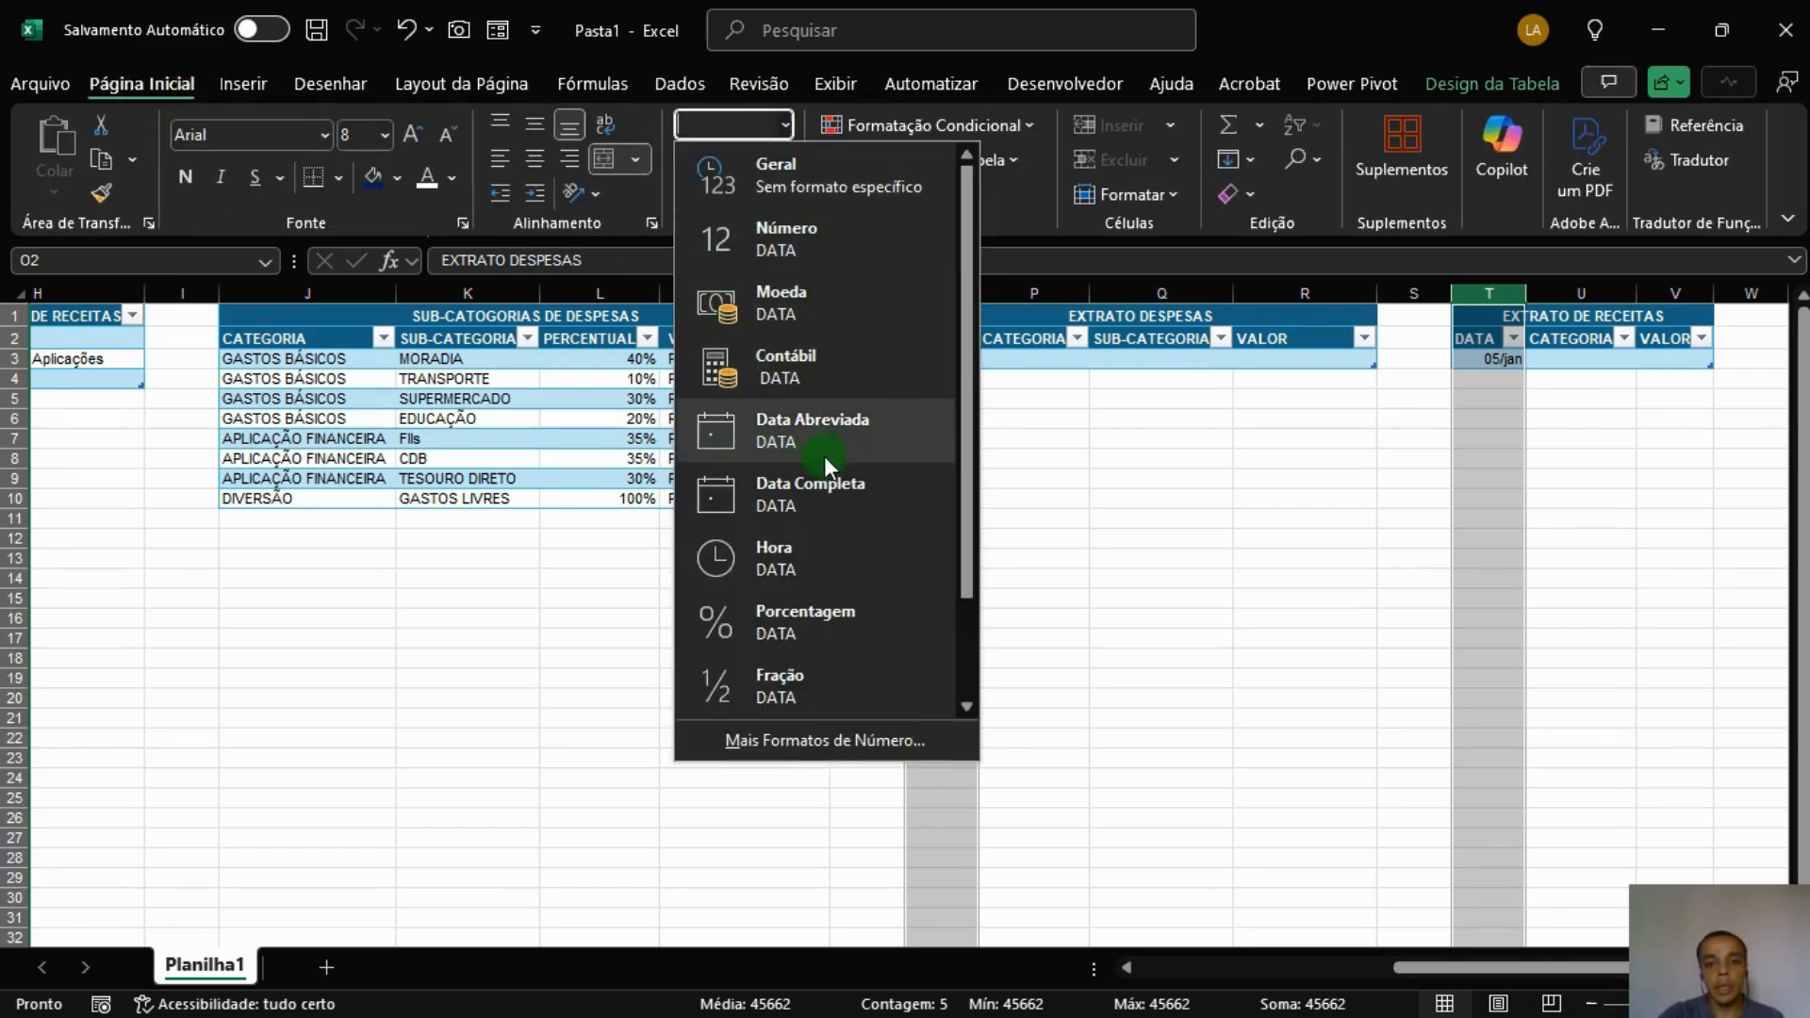
left_click(824, 456)
Apply the Contábil number format to the two VALOR columns, R and V, and widen column V to fit its header.
left_click(1586, 362)
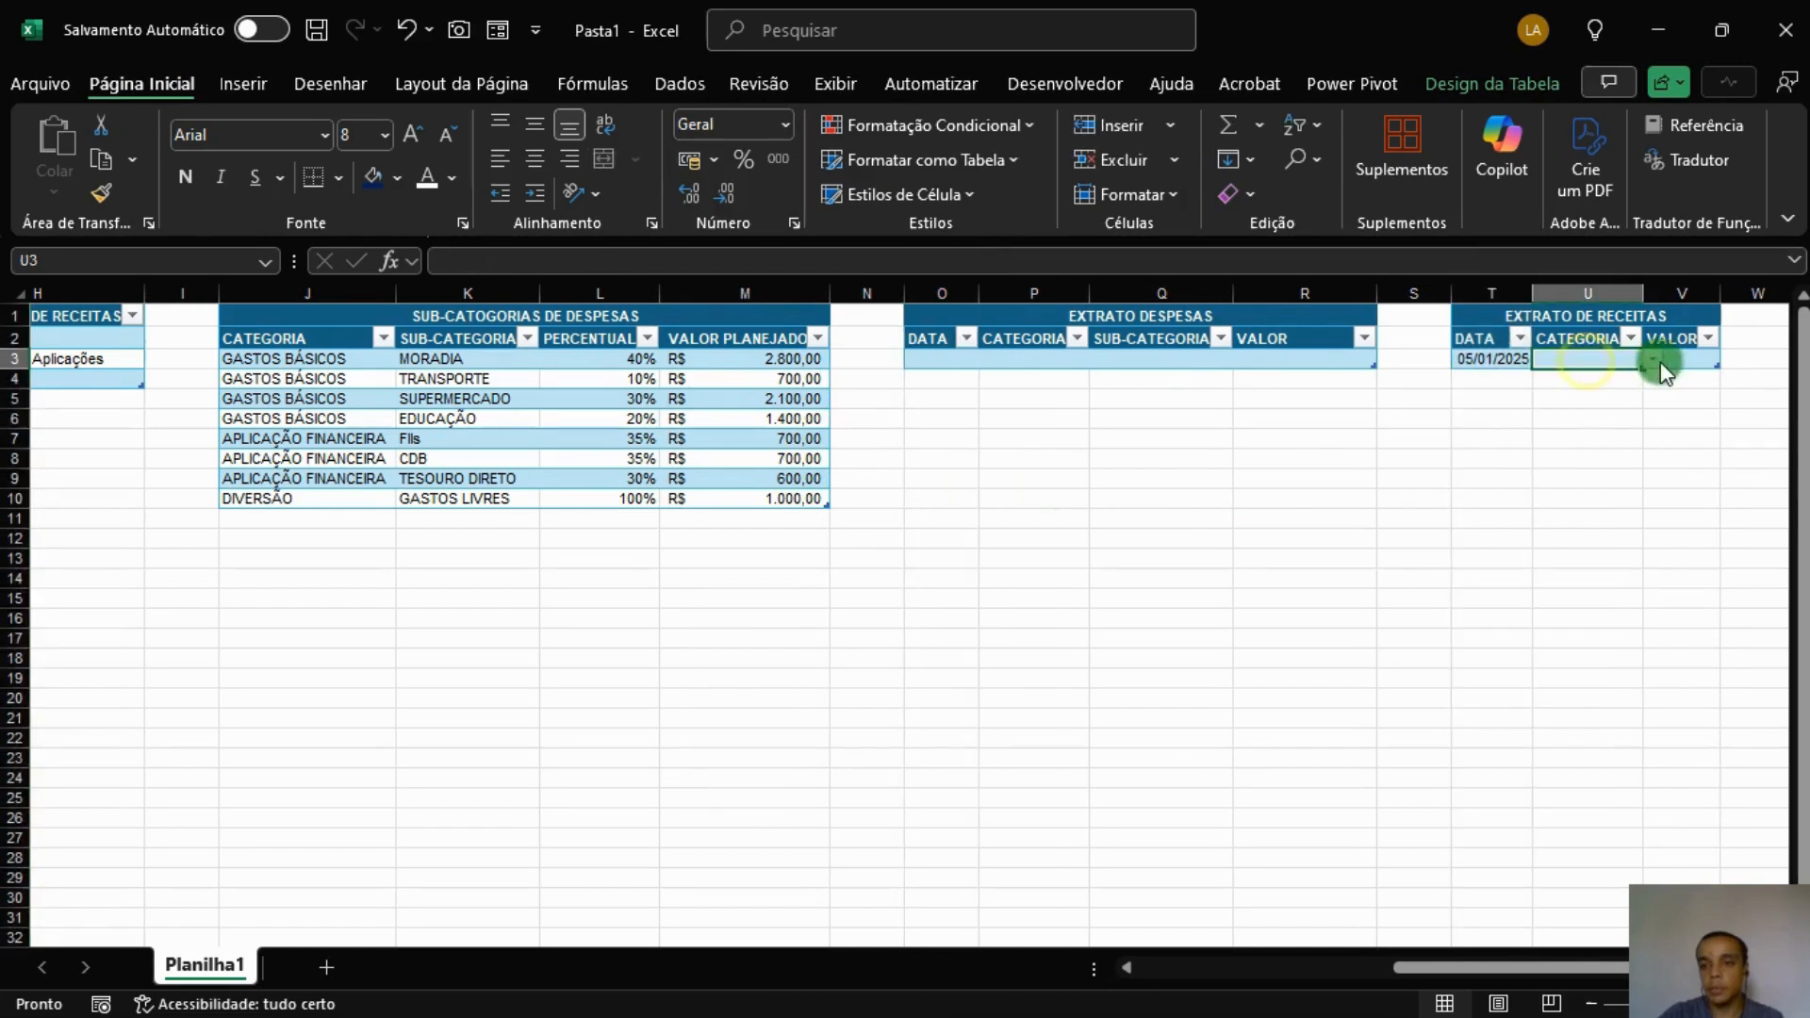
left_click(1678, 293)
left_click(1268, 288, "ctrl")
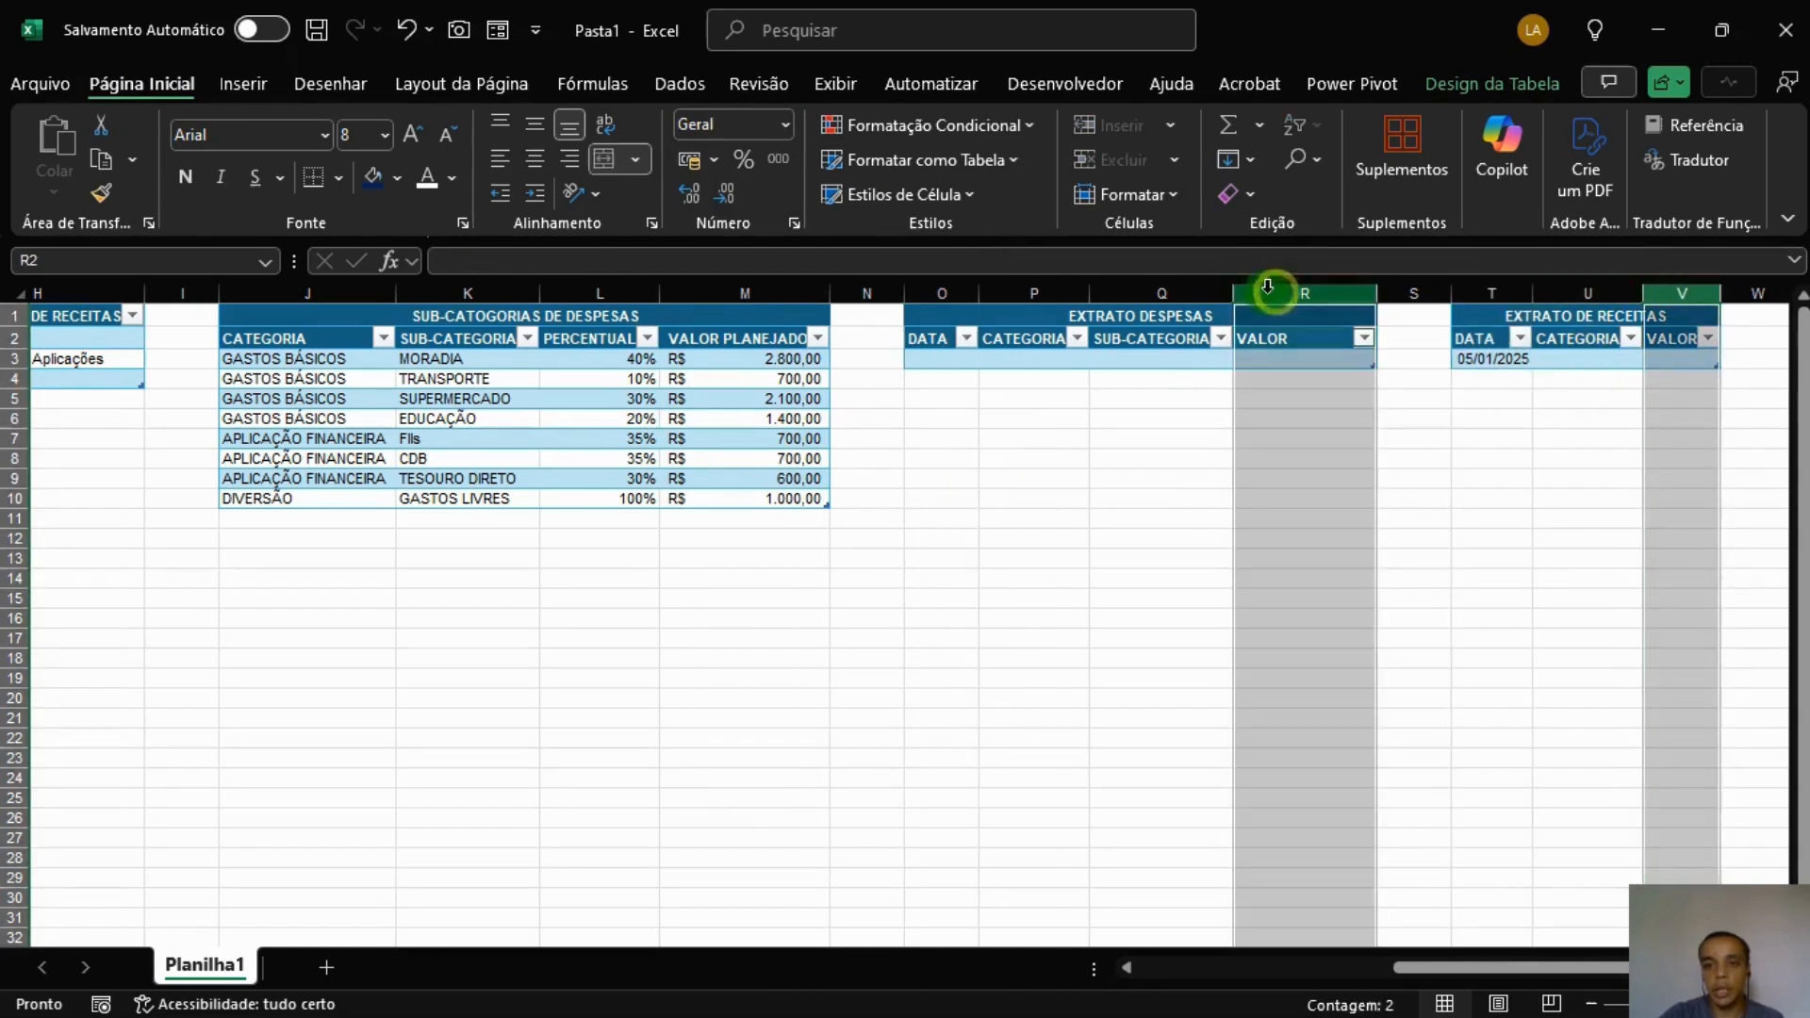
left_click(1588, 418)
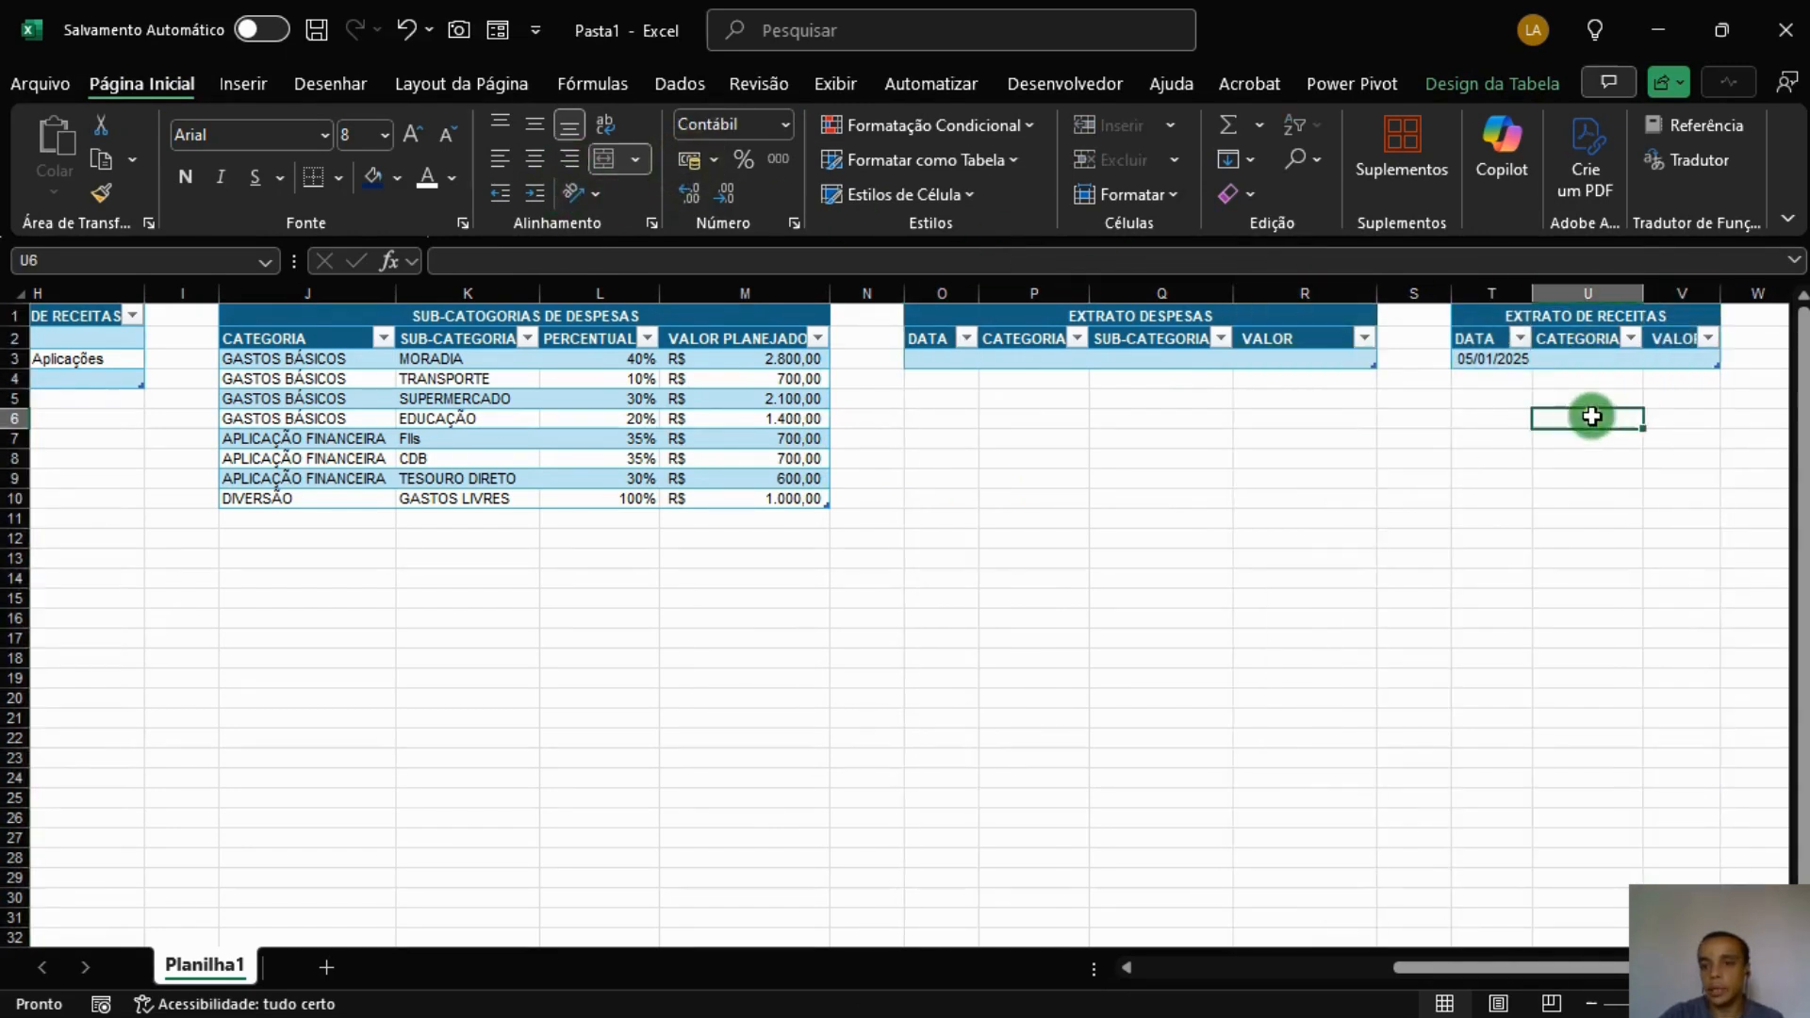
scroll(1402, 355, "right", 3)
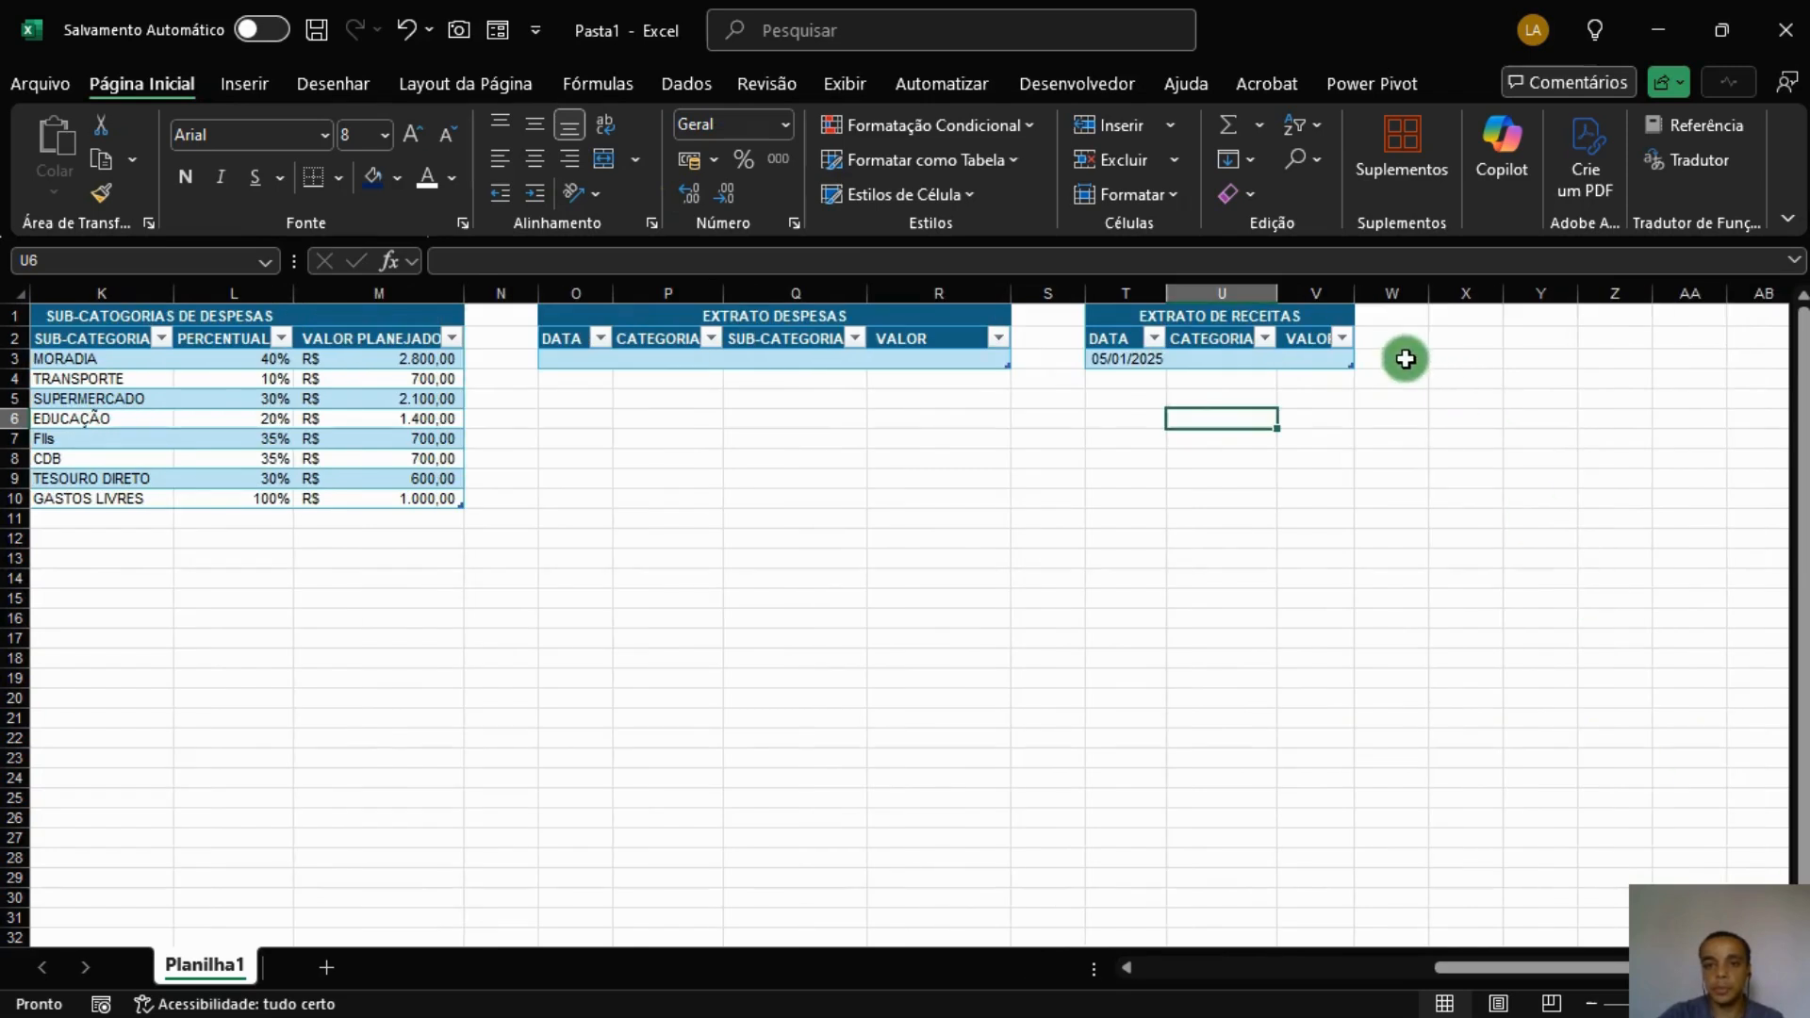
Complete the first income entry in row 3 with the category Salário and the value 5000.
left_click(1178, 359)
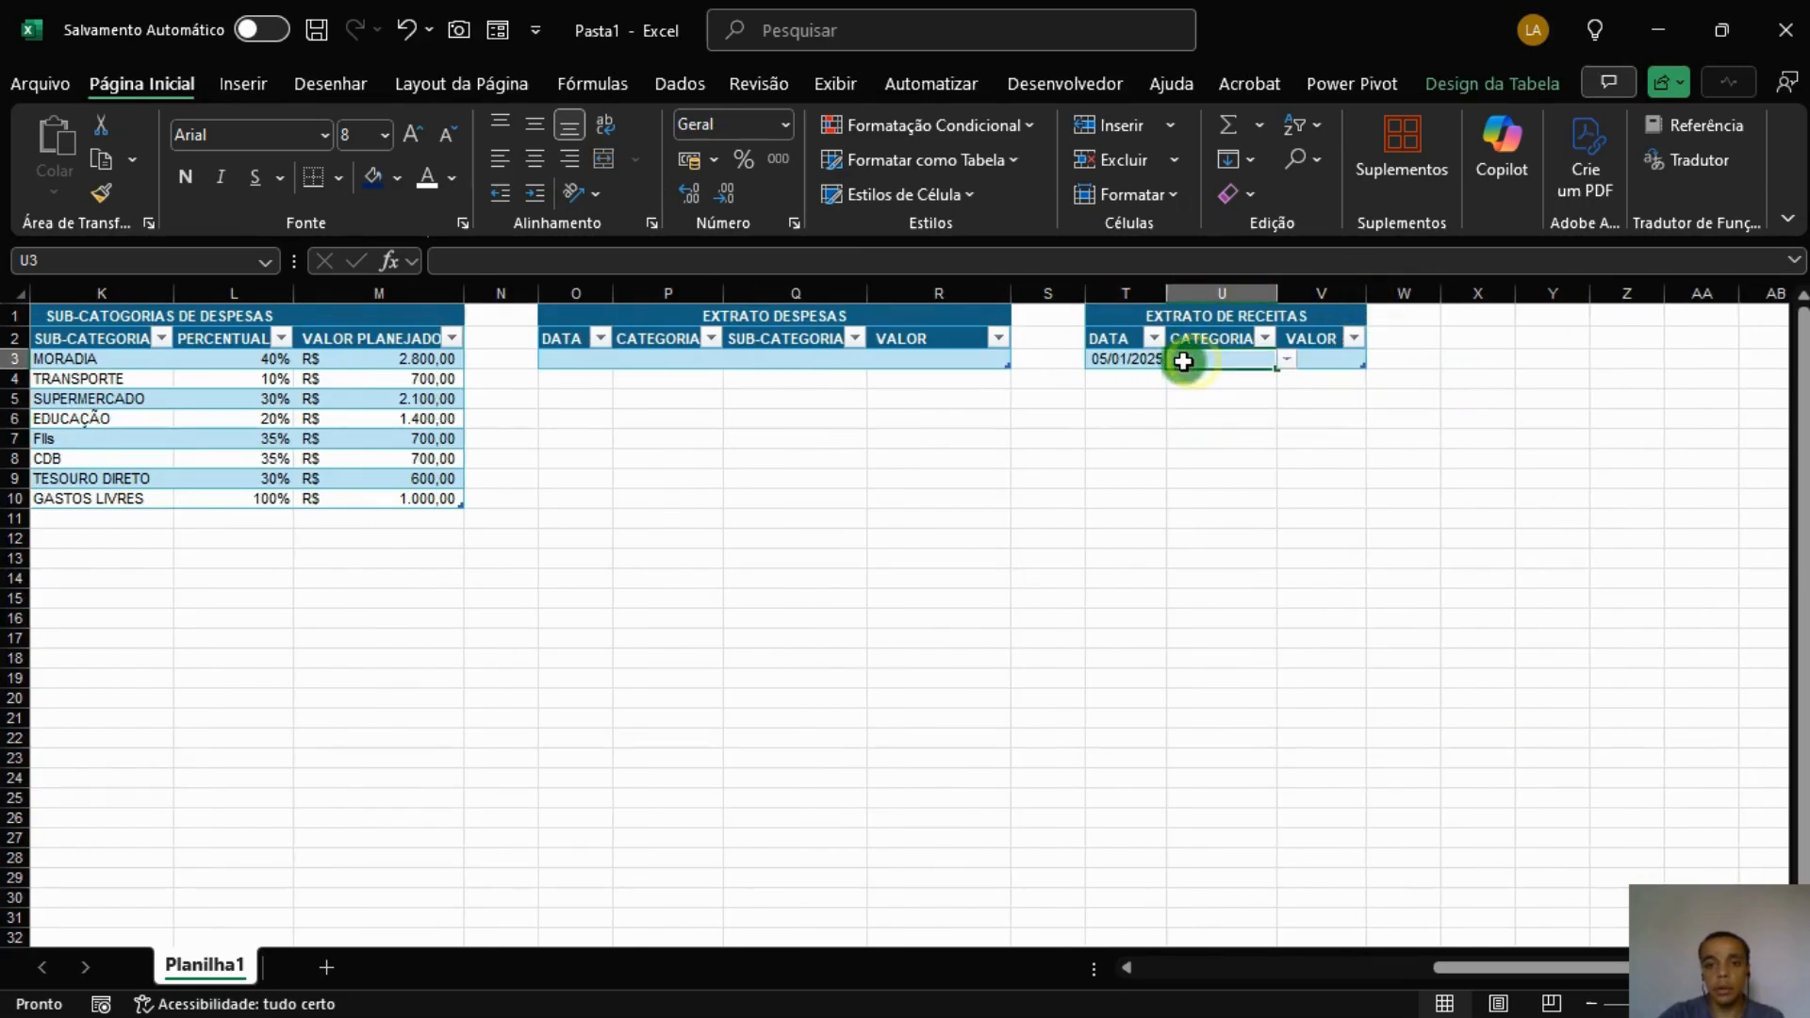
left_click(1287, 360)
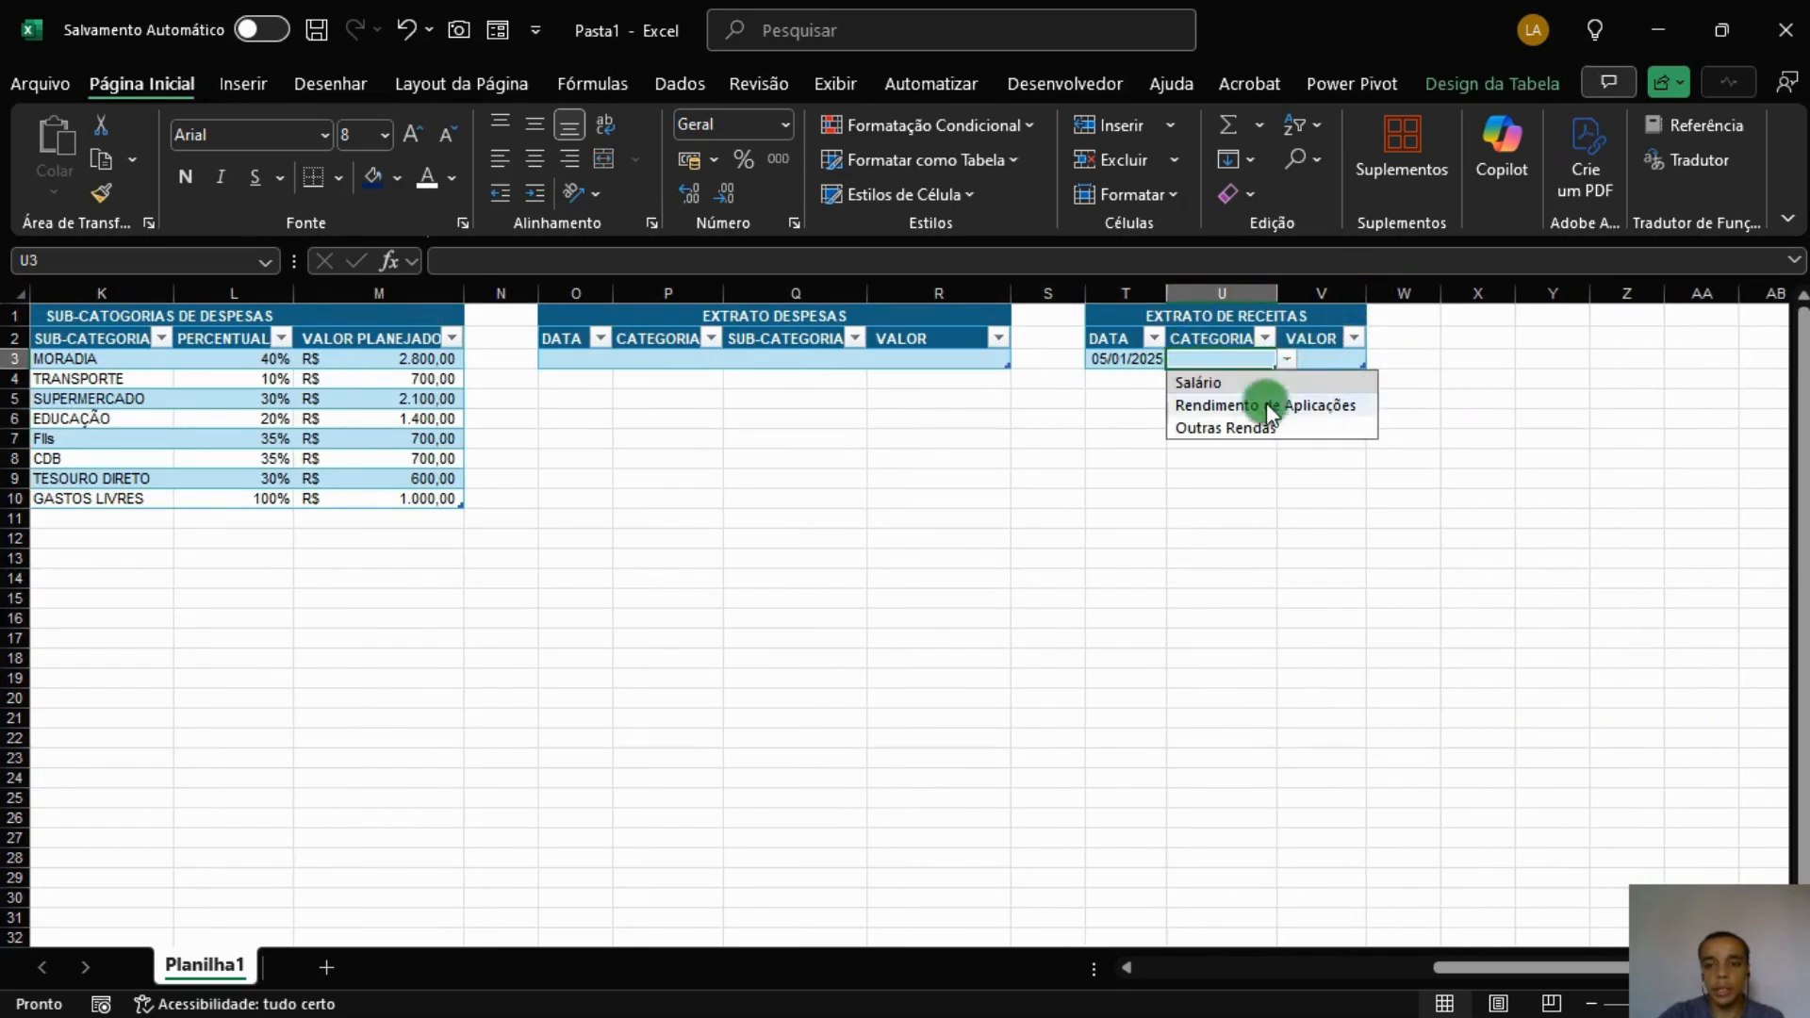
left_click(1245, 381)
left_click(1305, 367)
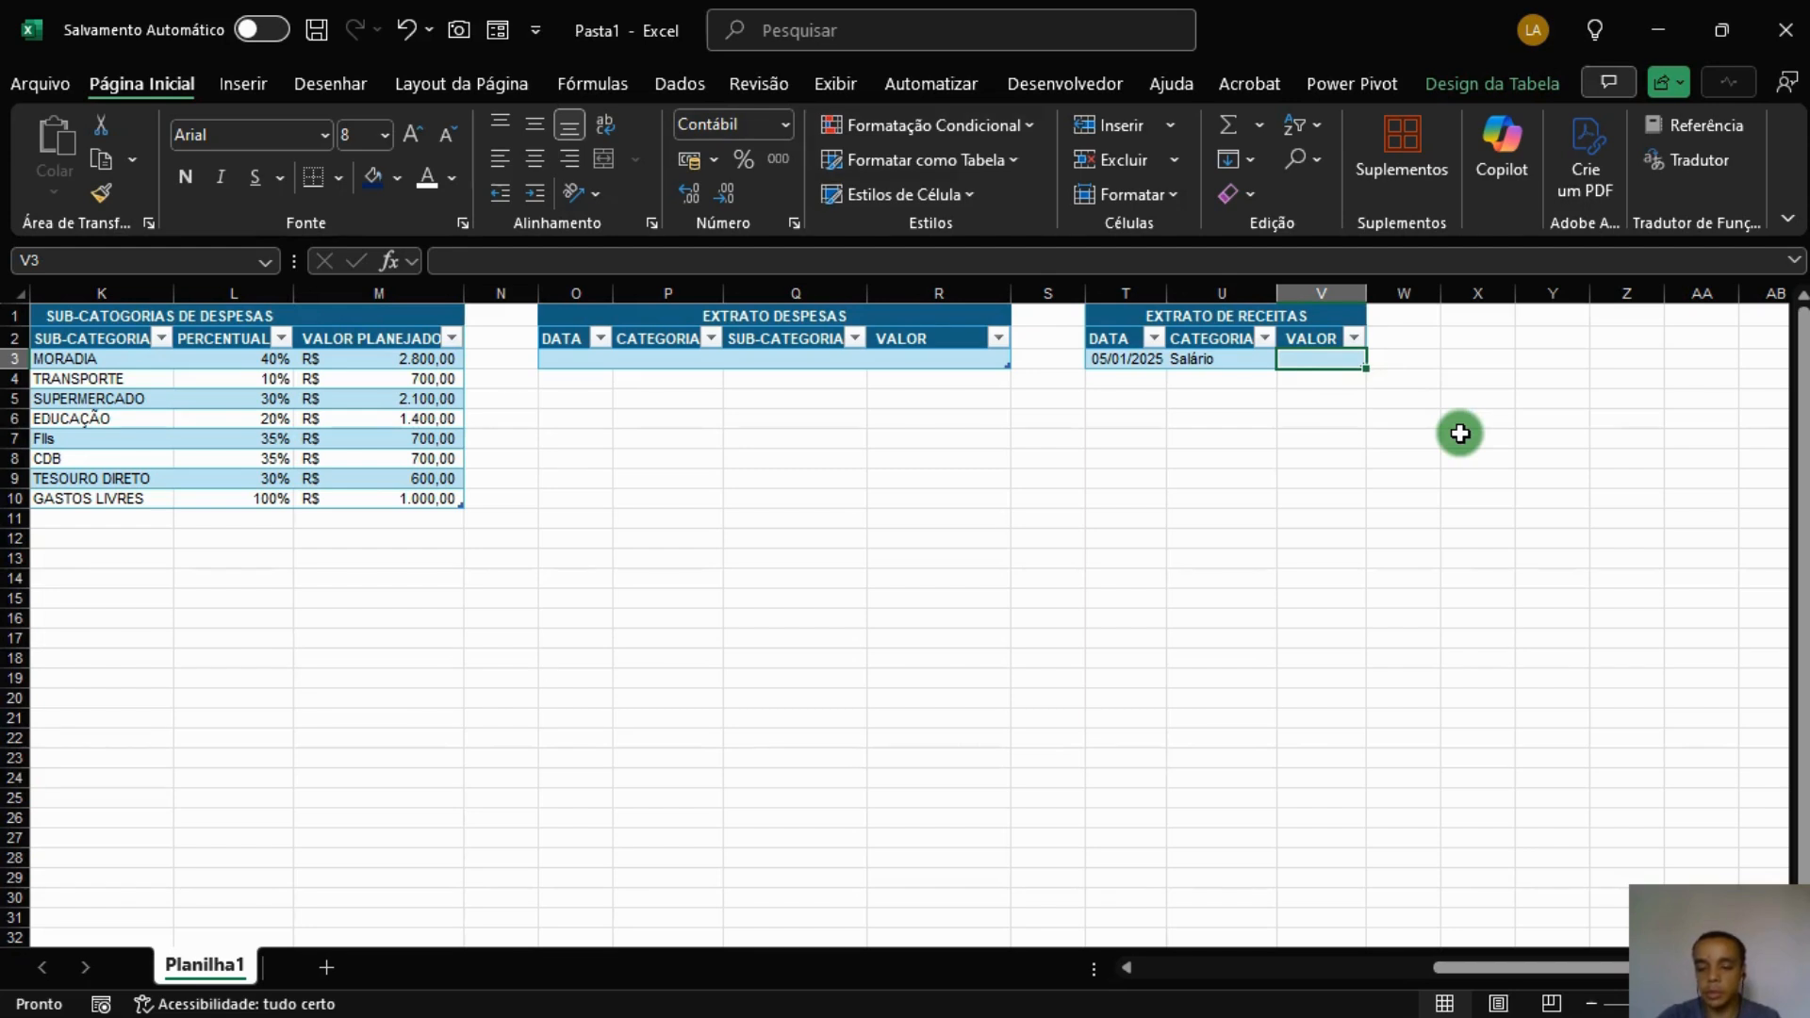
type("5000")
key("Return")
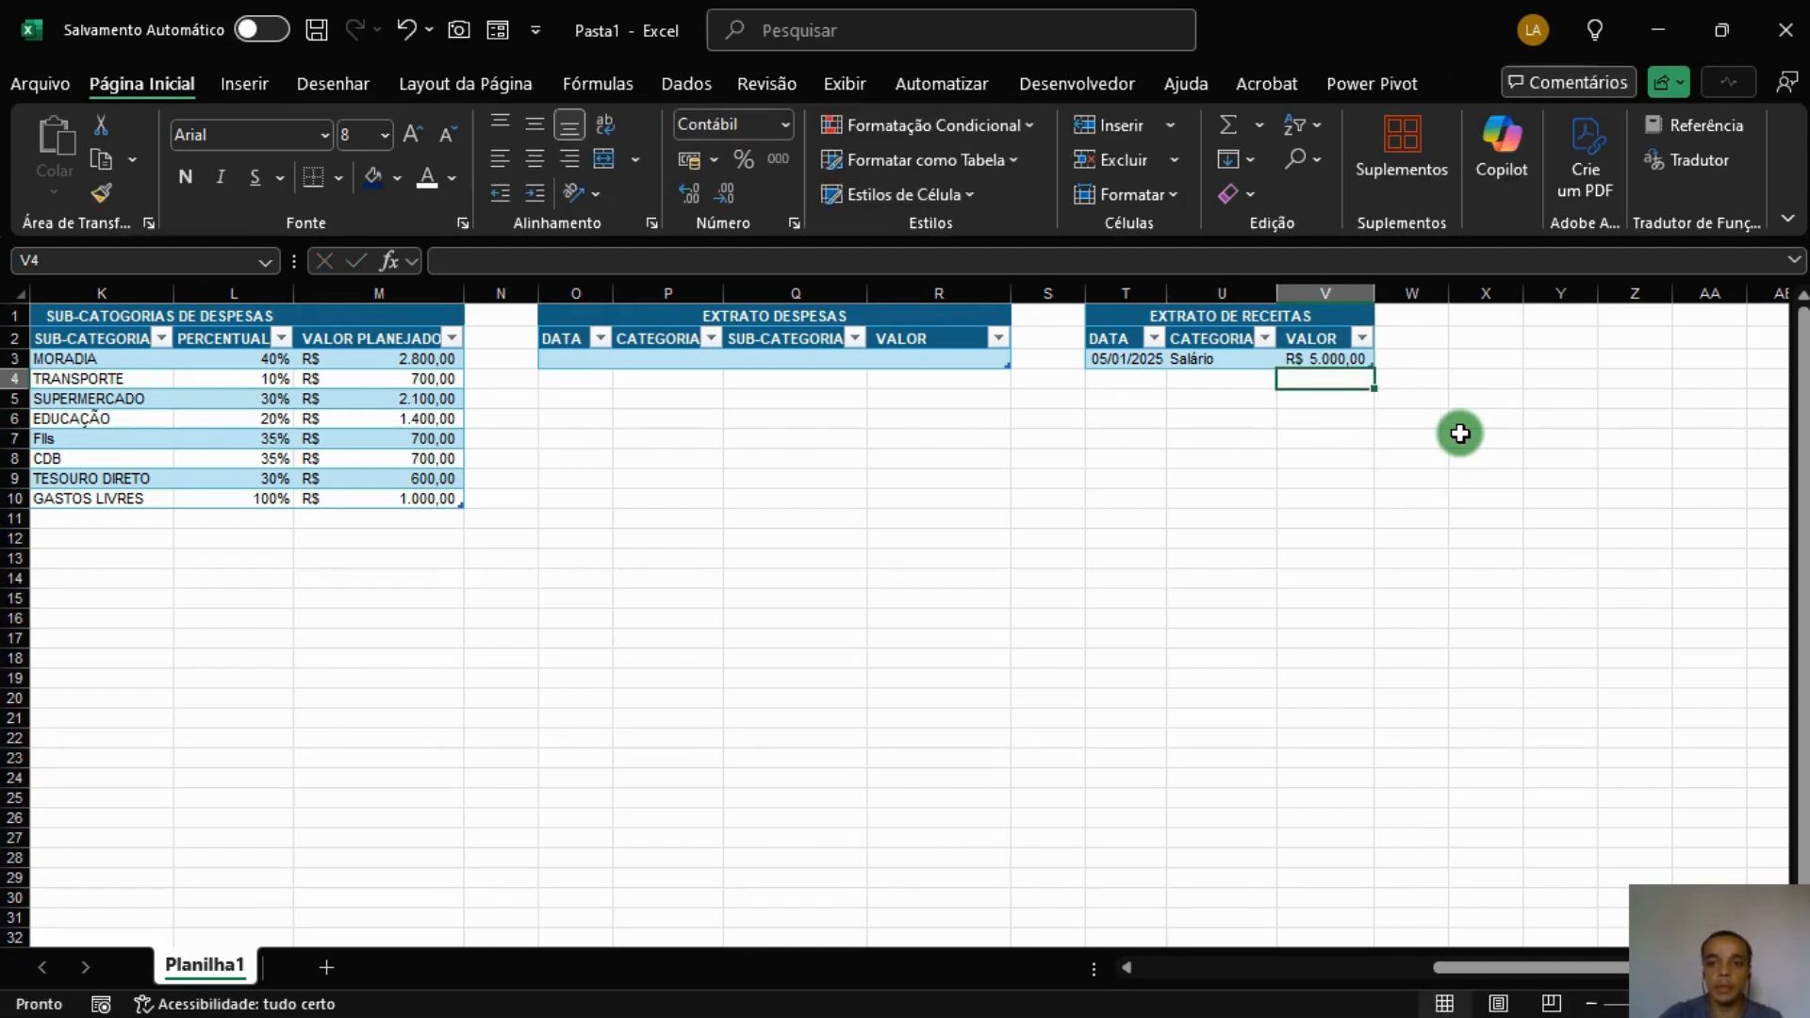
left_click(1345, 438)
Add a second income entry in row 4 with the date 20/01, category Salário and value 5000.
left_click(1134, 378)
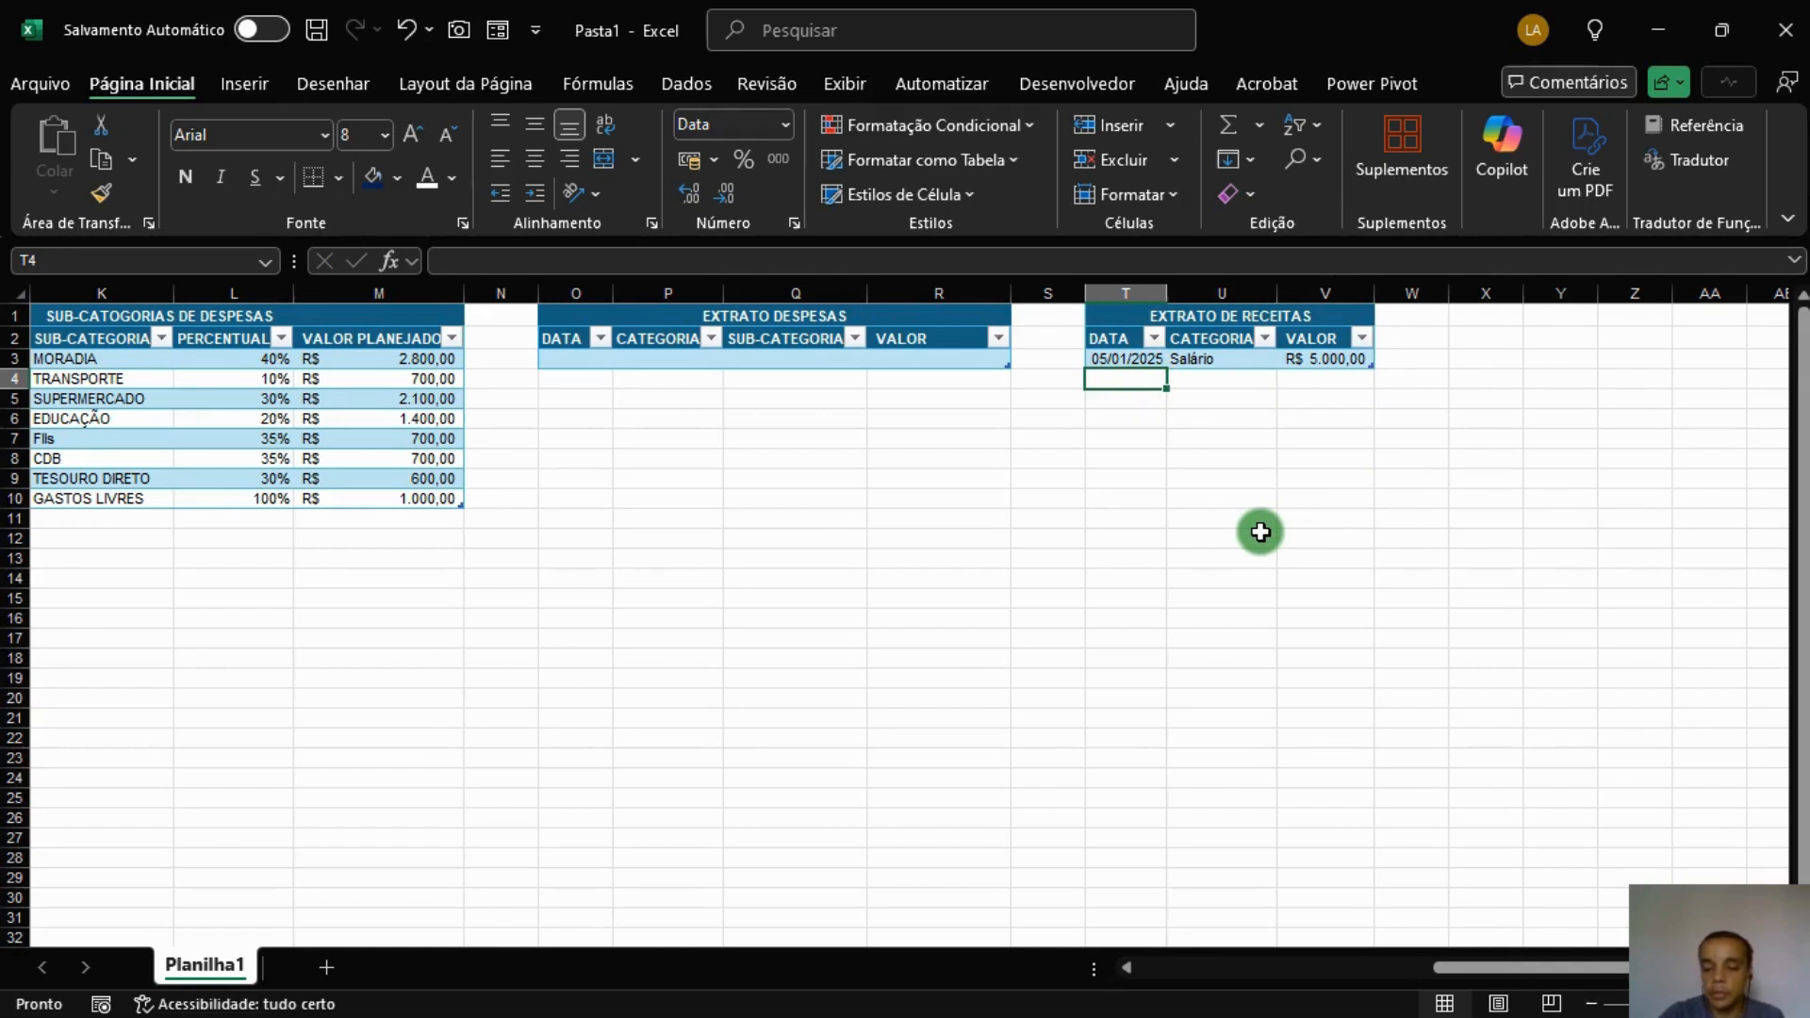
type("20")
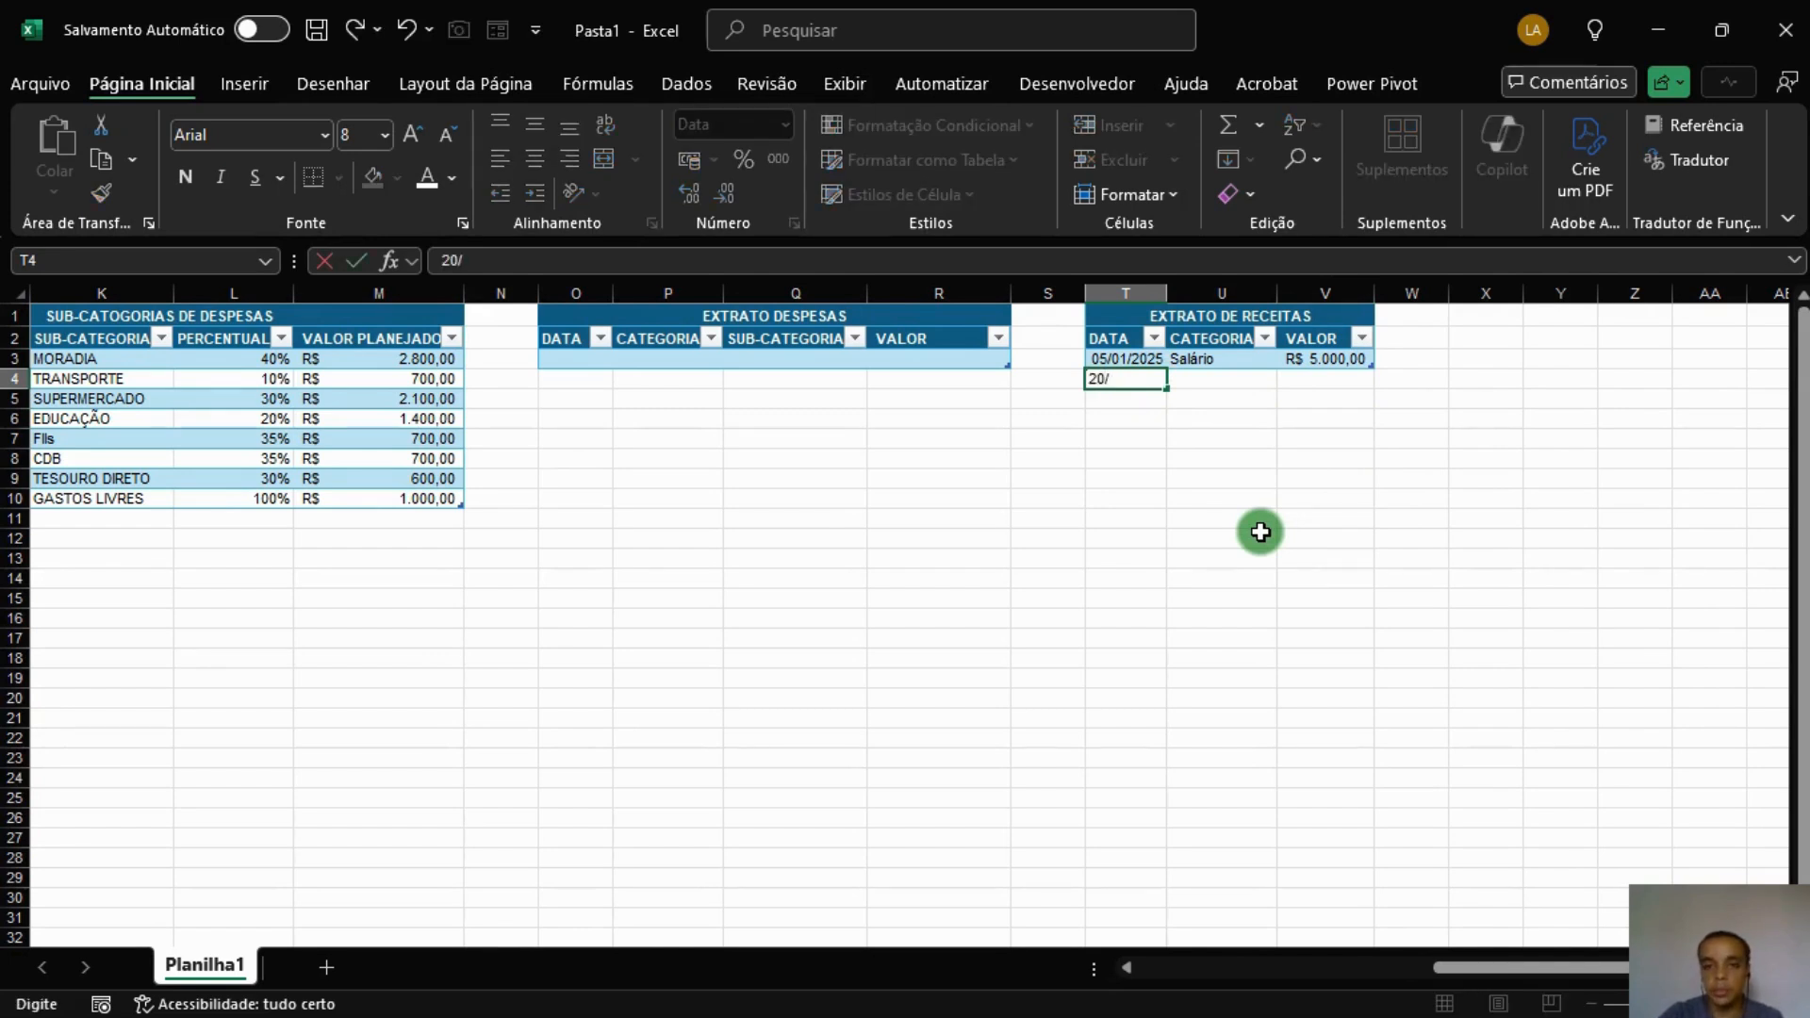
type("/01")
key("Tab")
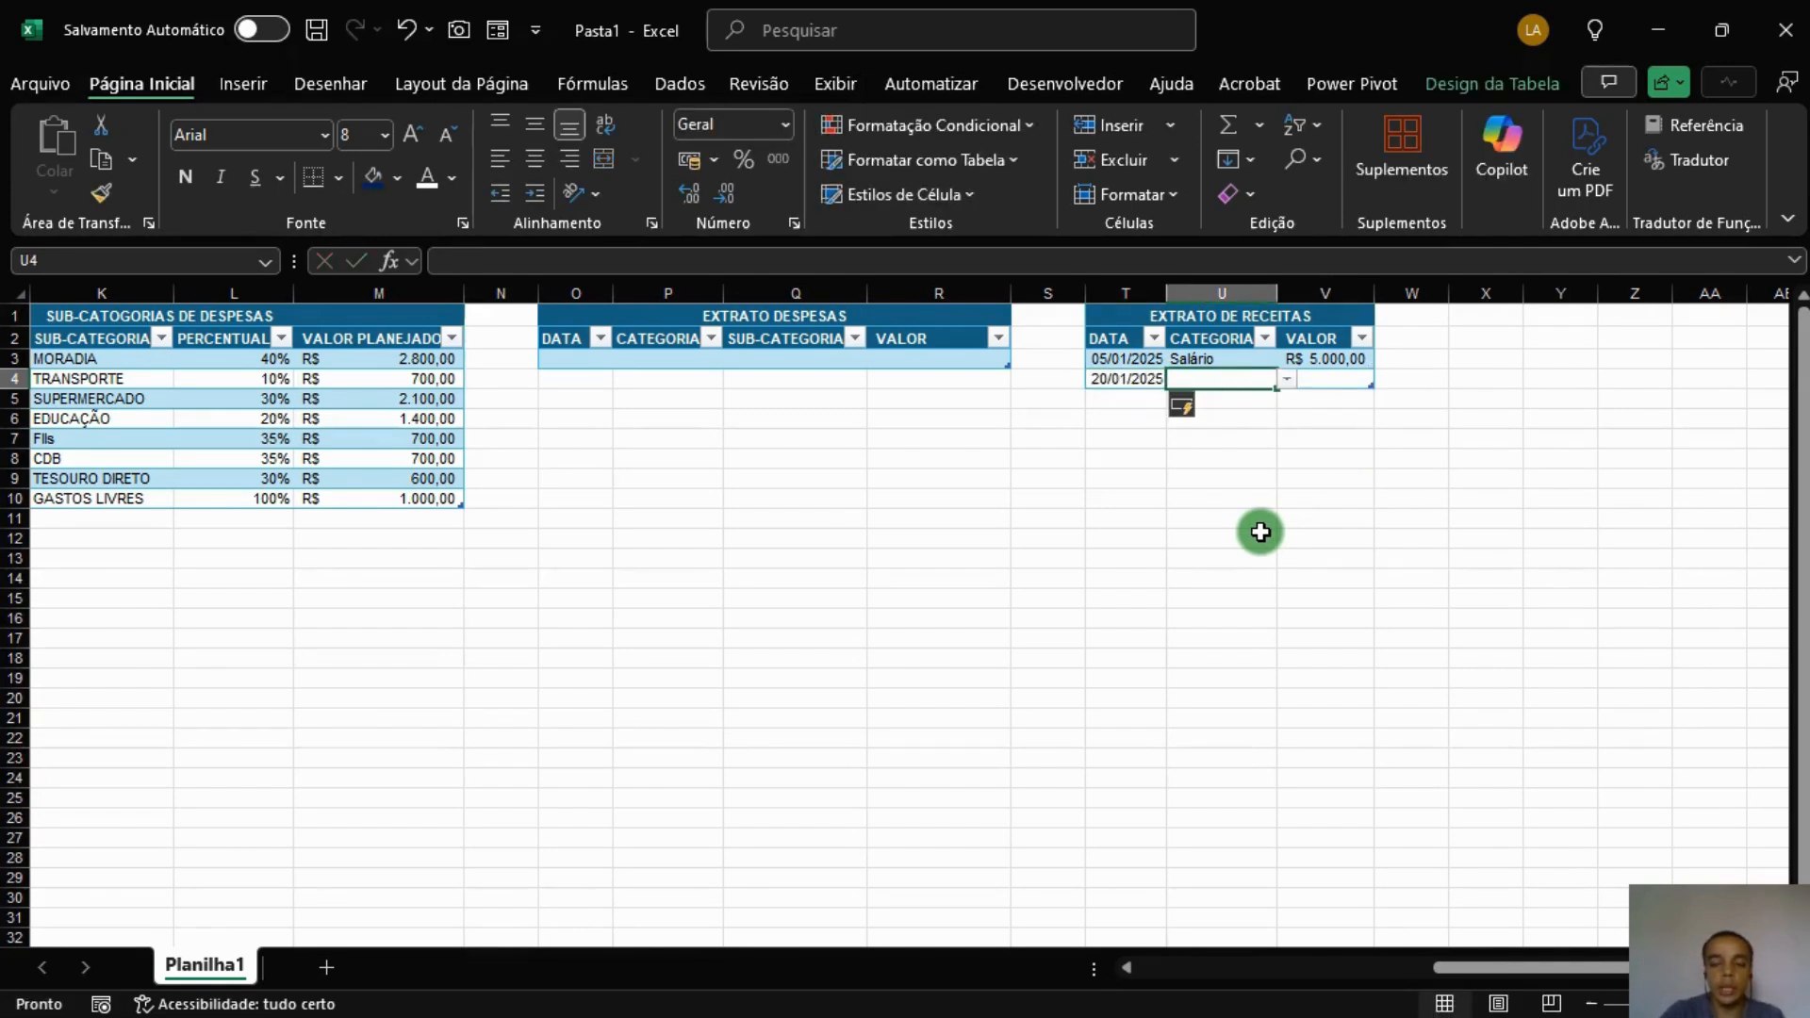
type("Salário")
key("Tab")
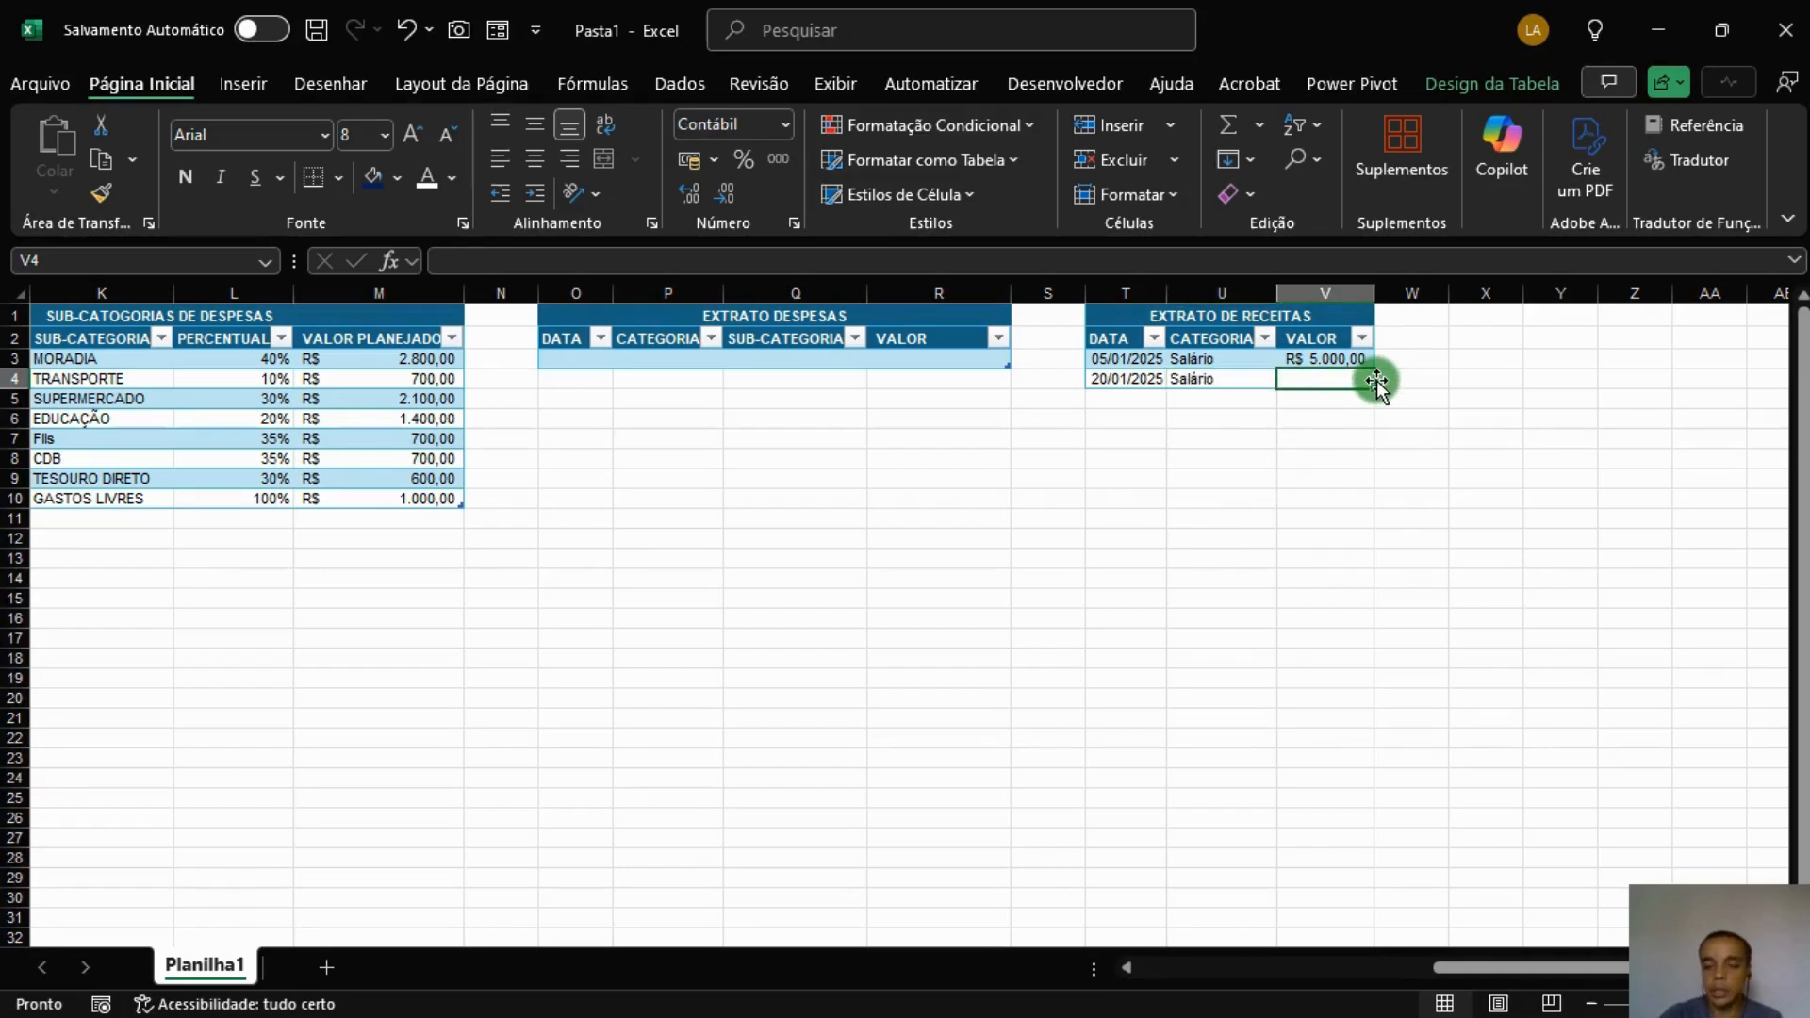
type("5.00")
type("00")
key("Return")
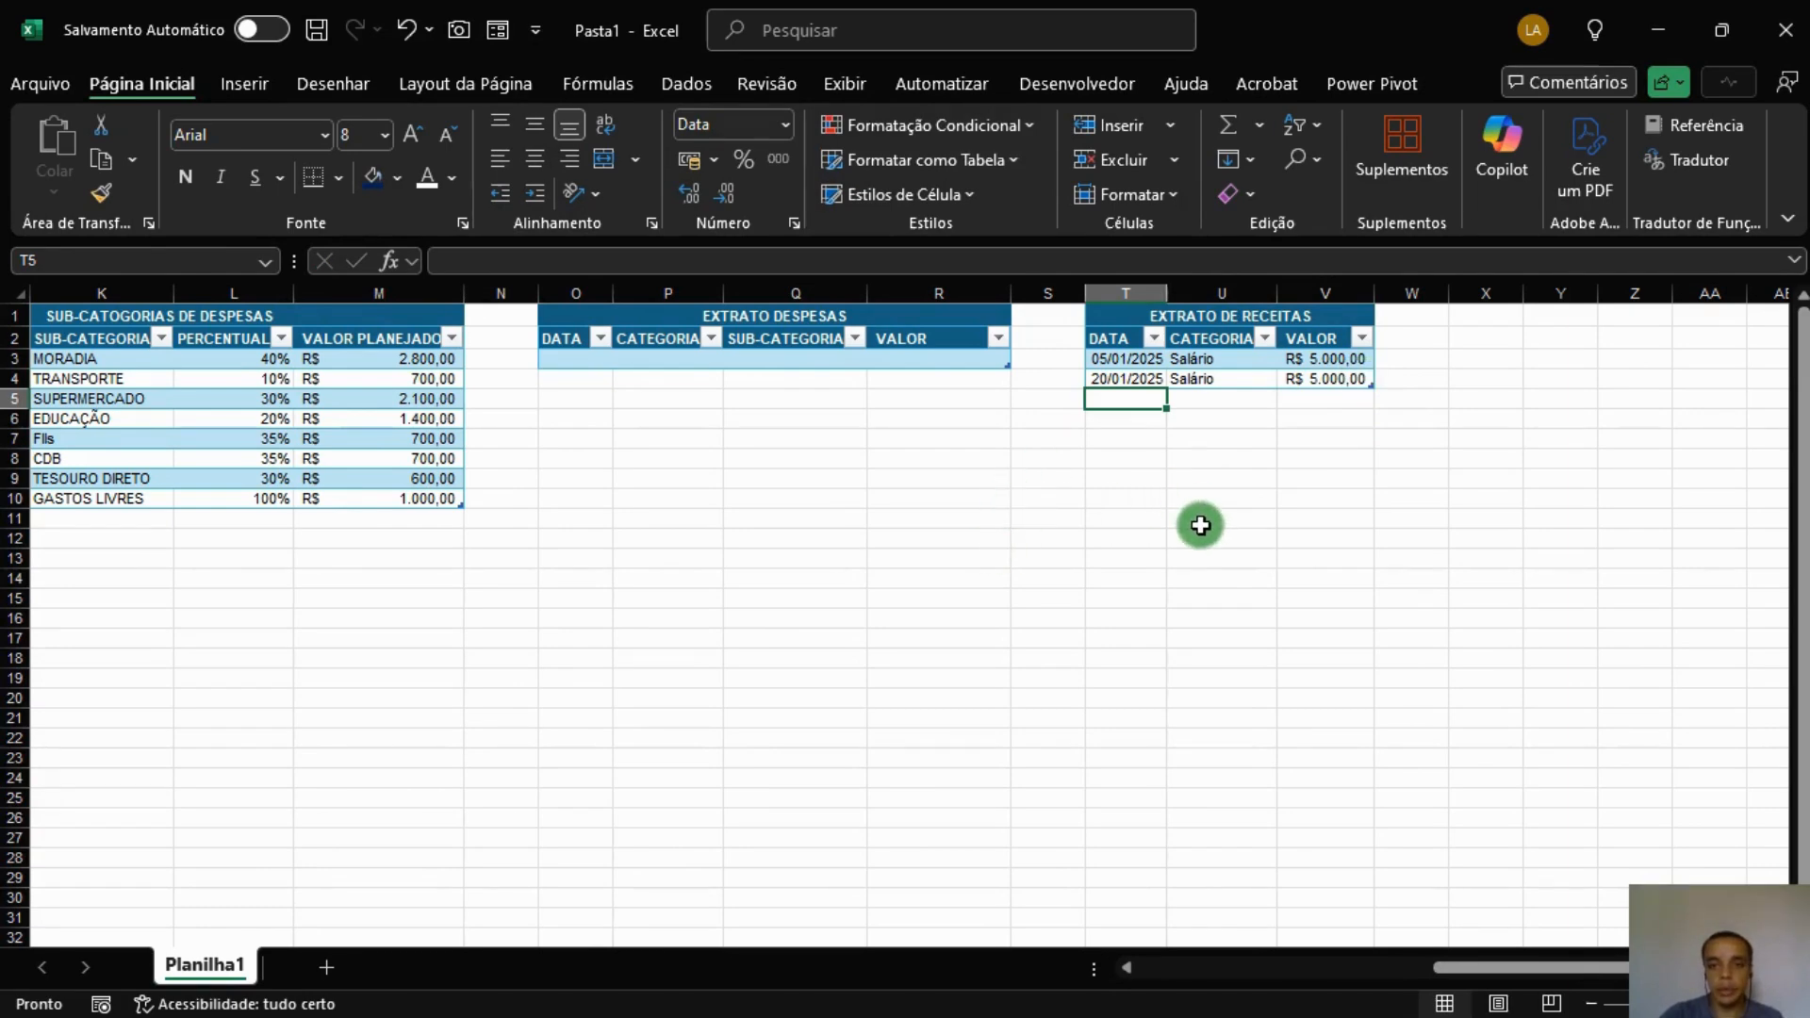
Add an income entry dated 25/01 with category Rendimento de Aplicações and value 352,16, auto-fitting the CATEGORIA column U to its contents.
type("25")
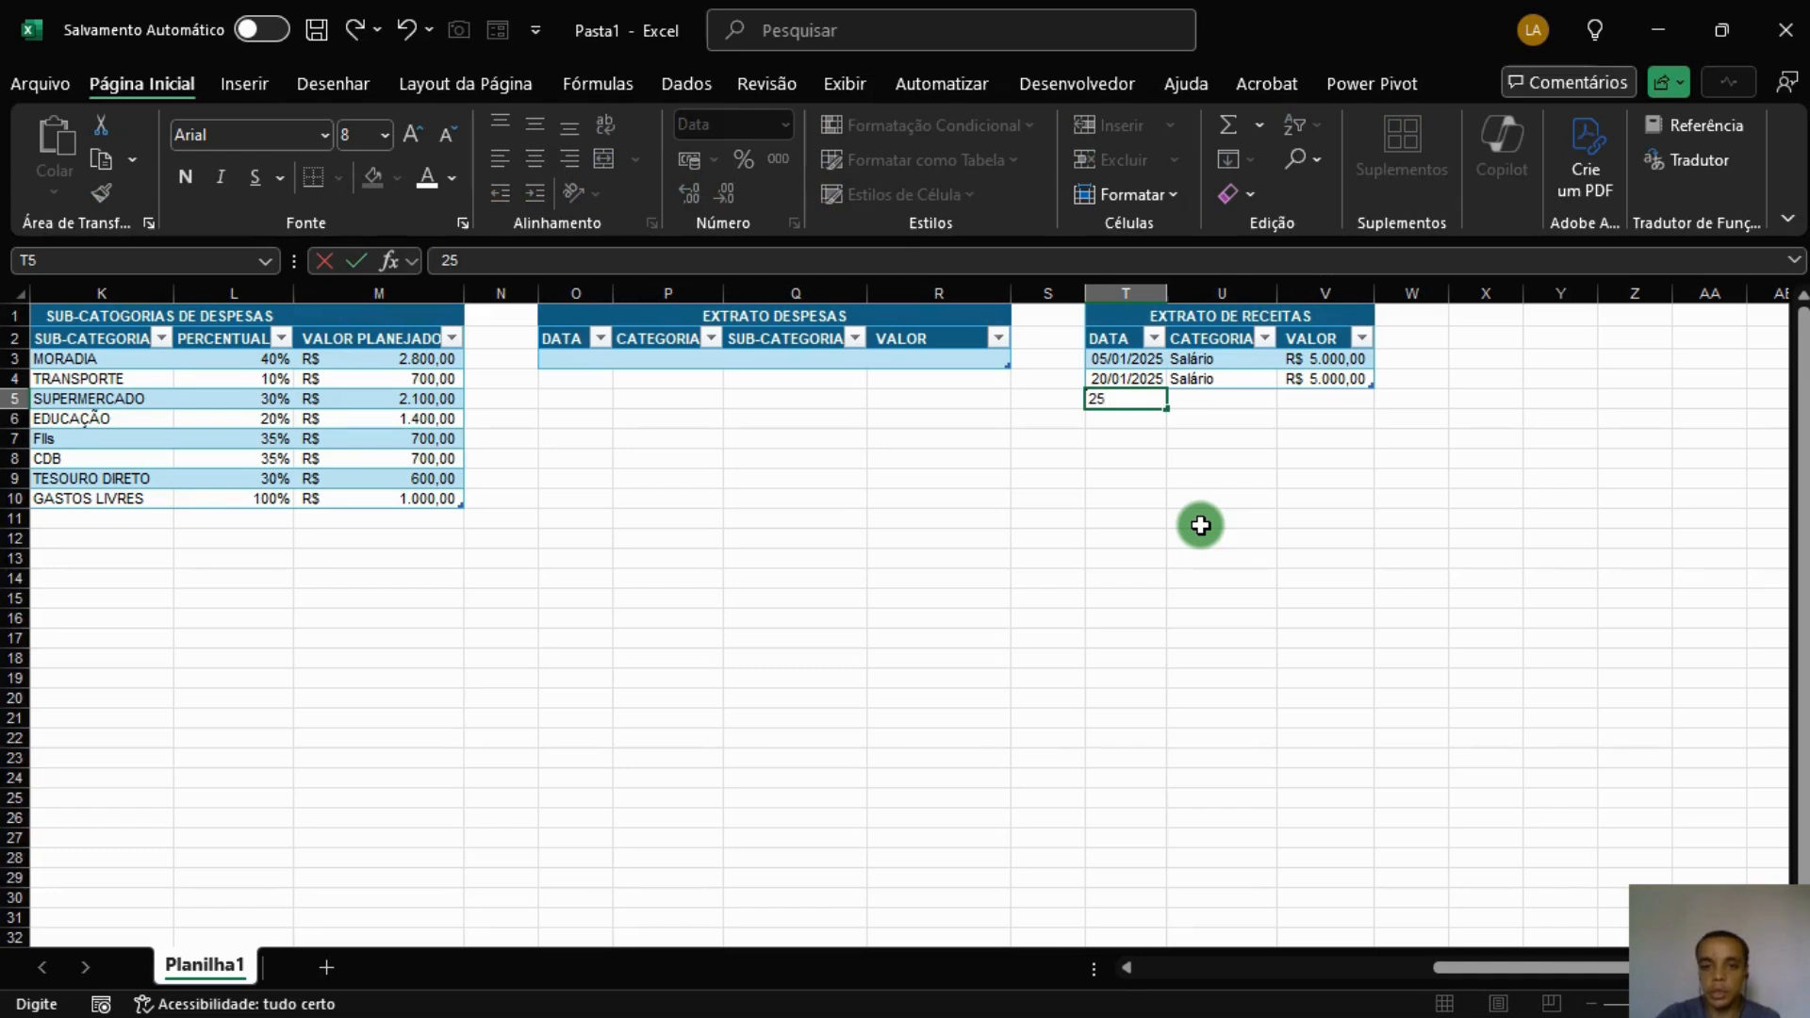
type("/01")
key("Tab")
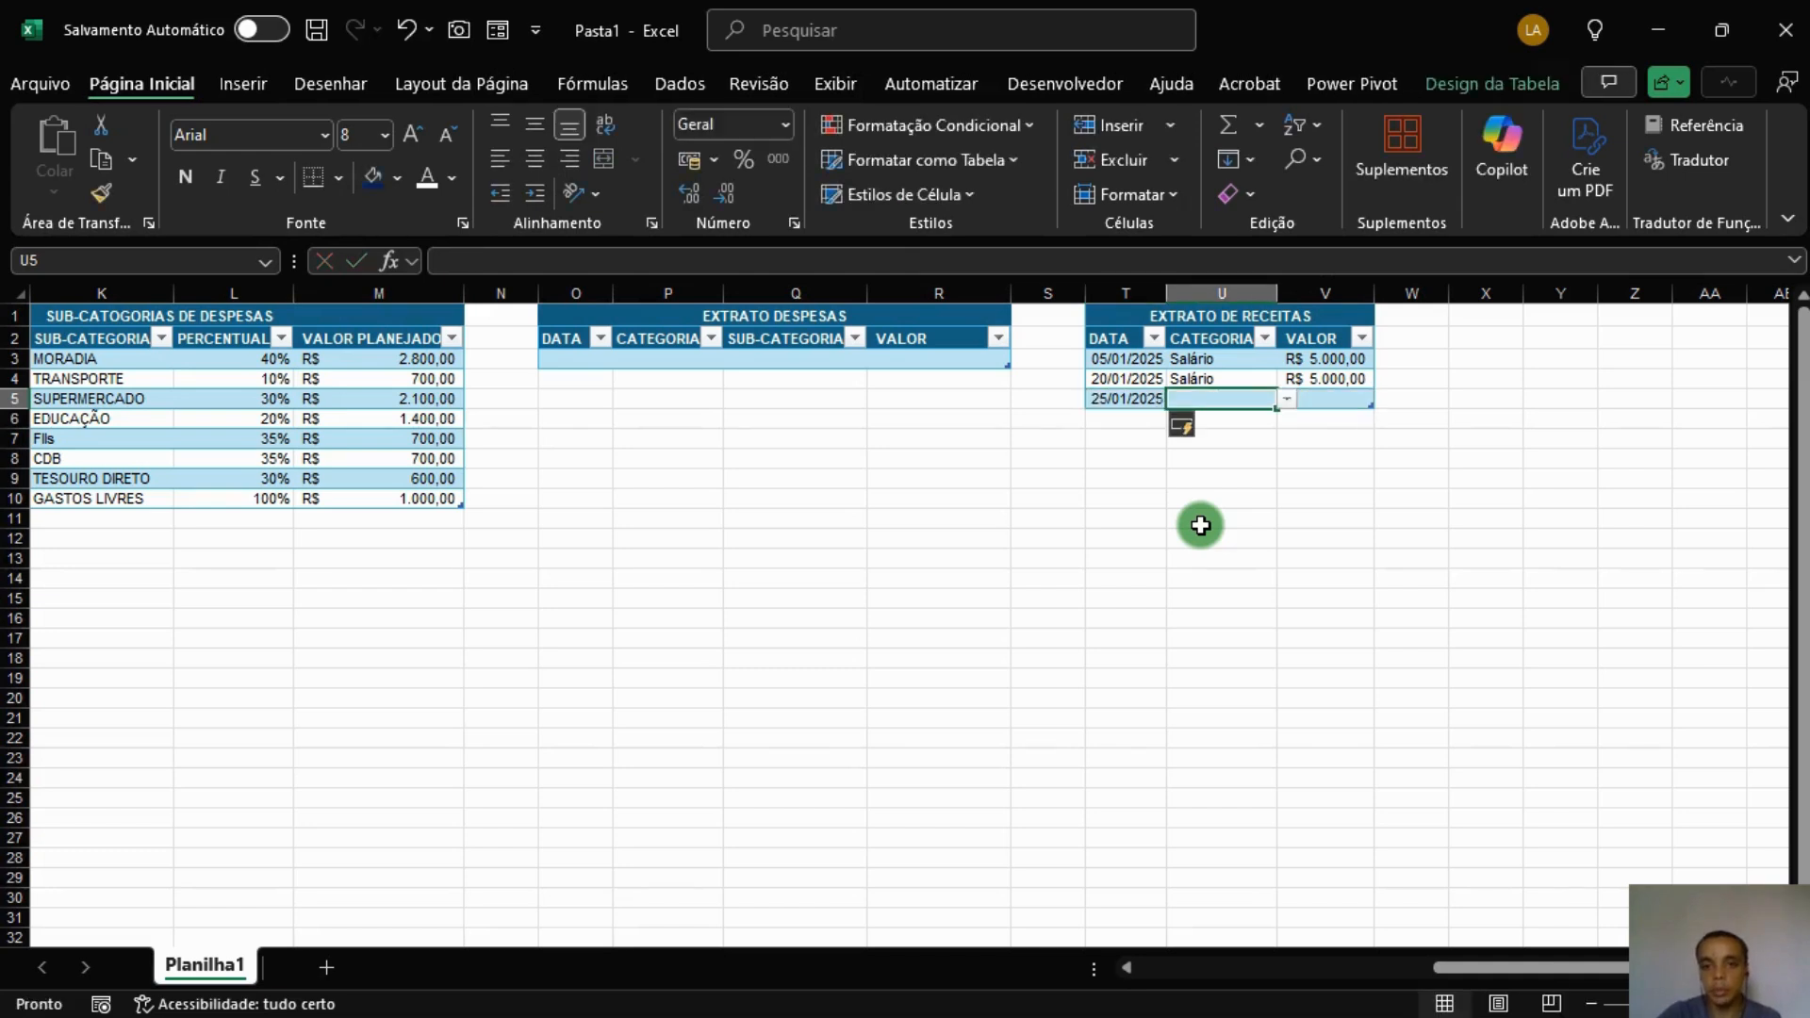
left_click(1290, 404)
left_click(1264, 445)
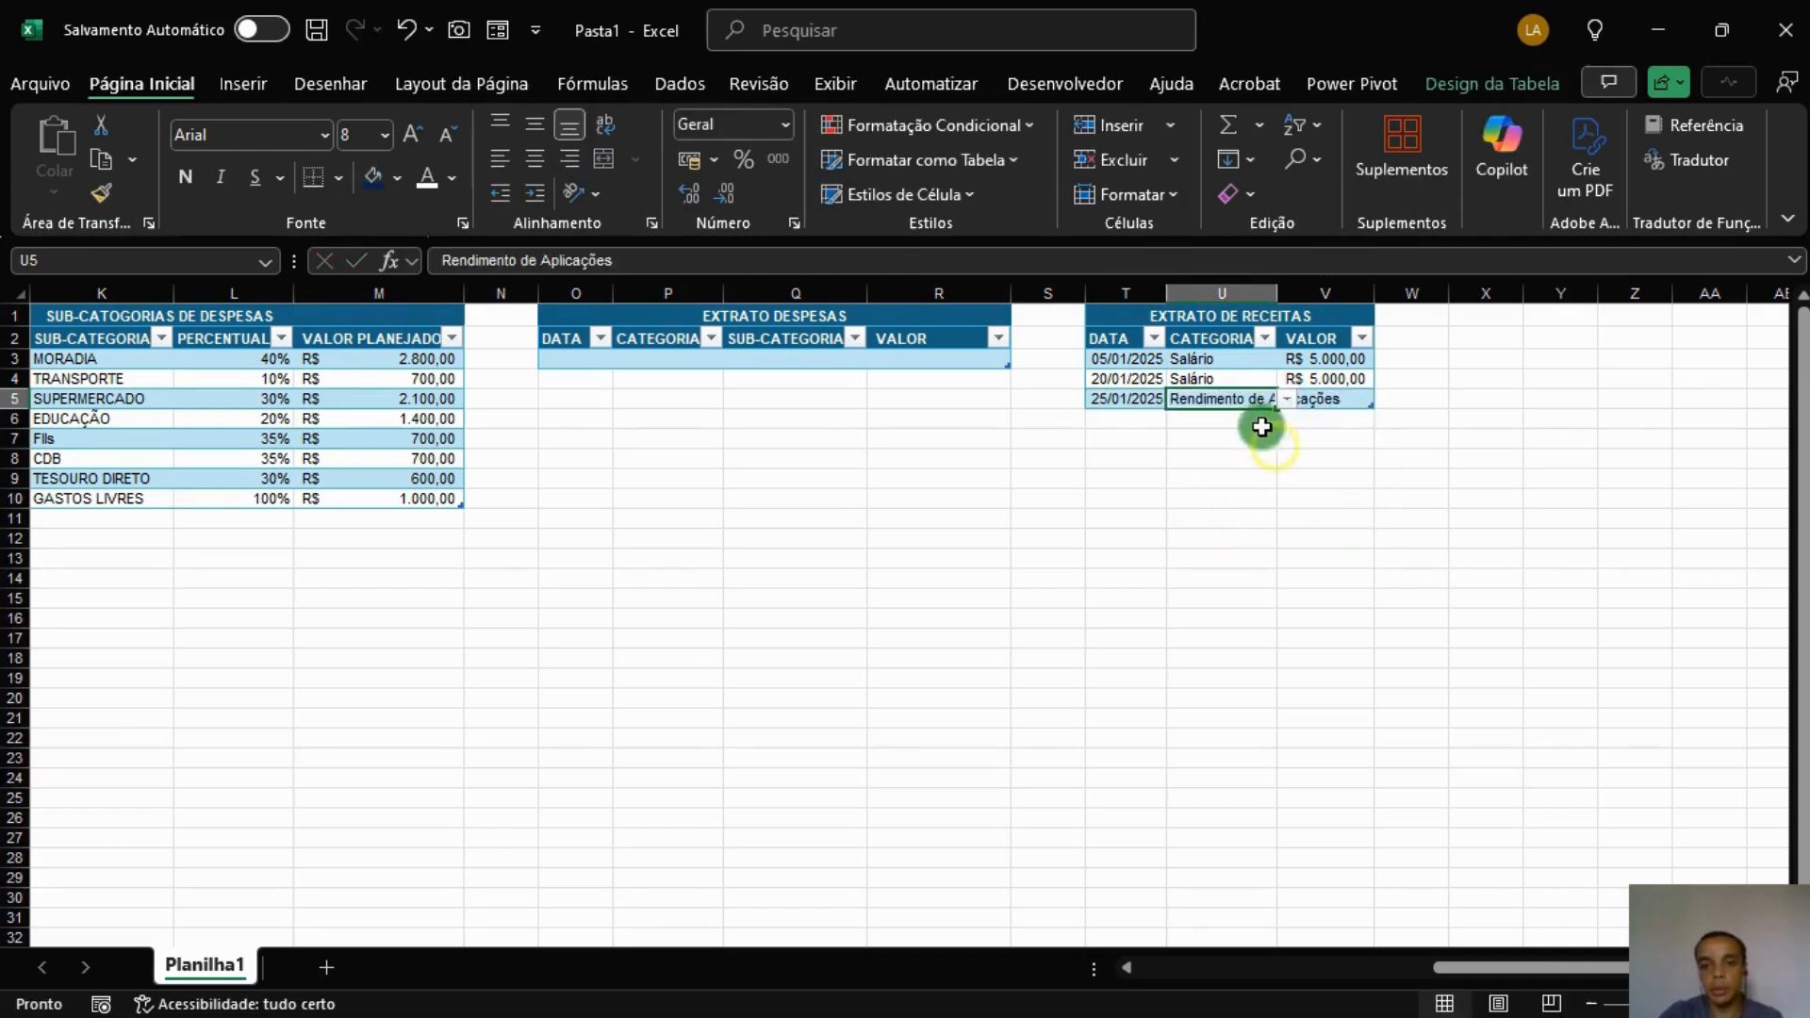
double_click(1278, 293)
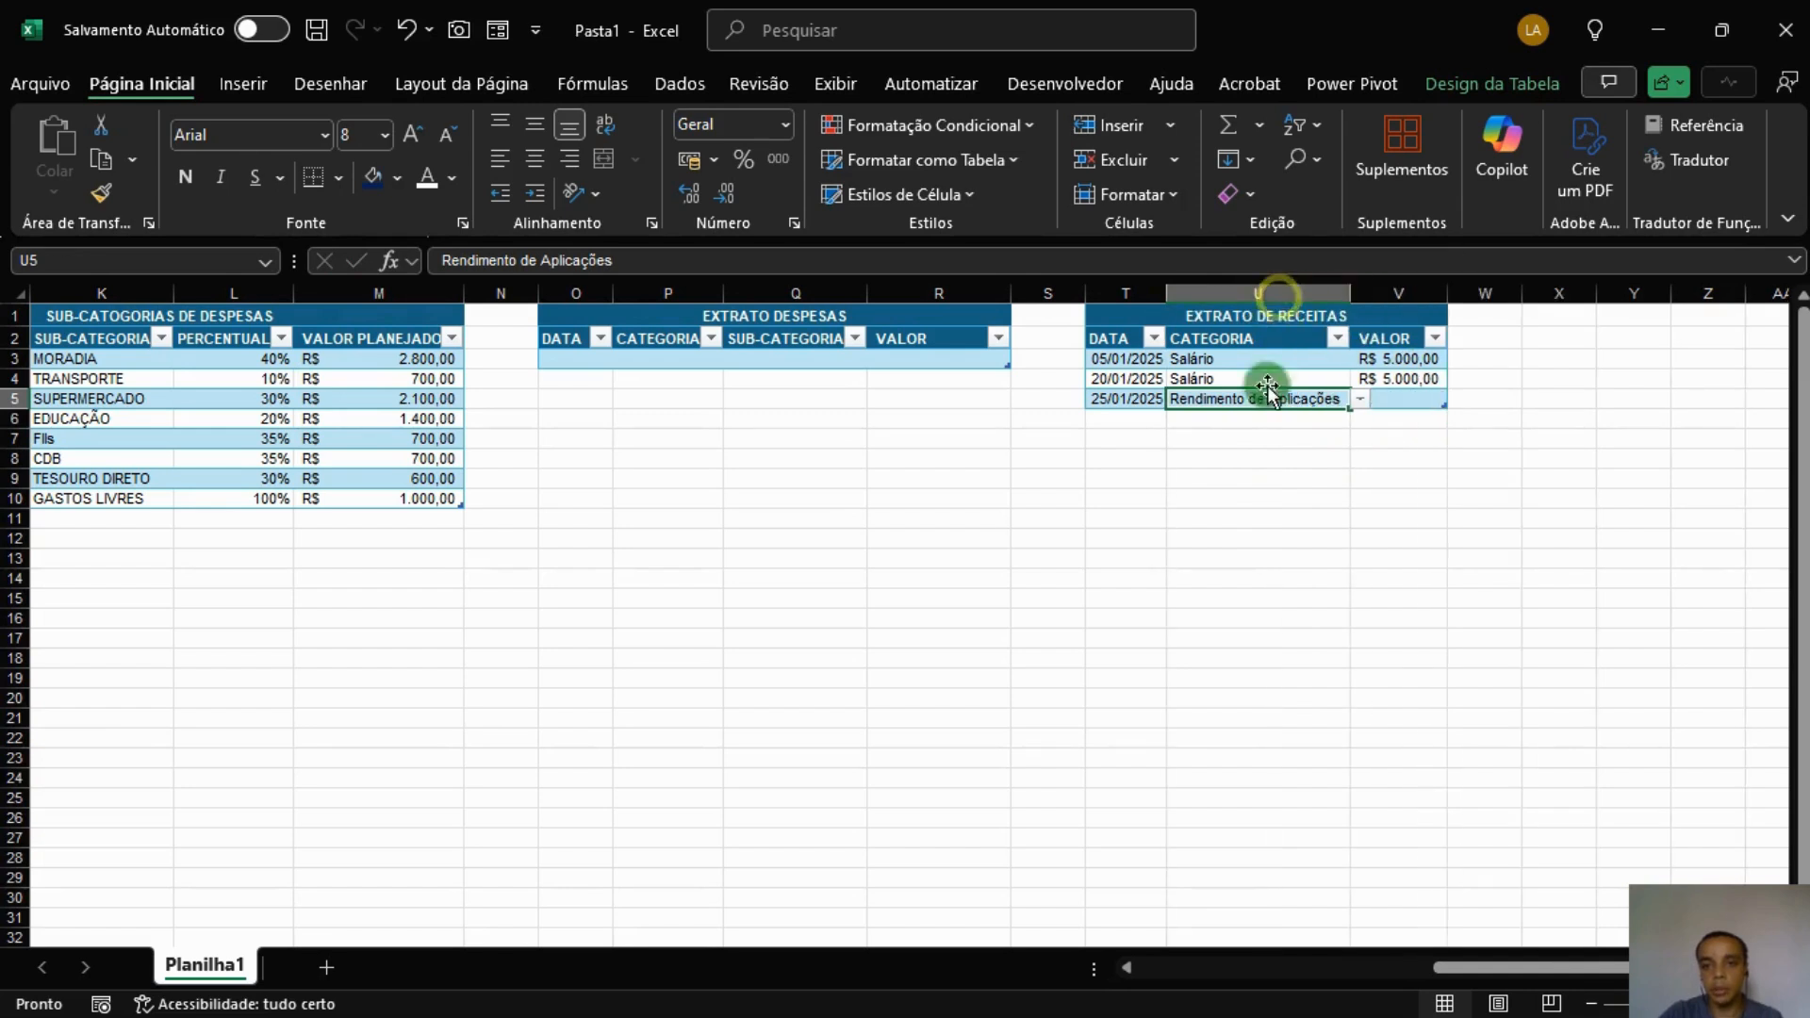
left_click(1401, 399)
type("352")
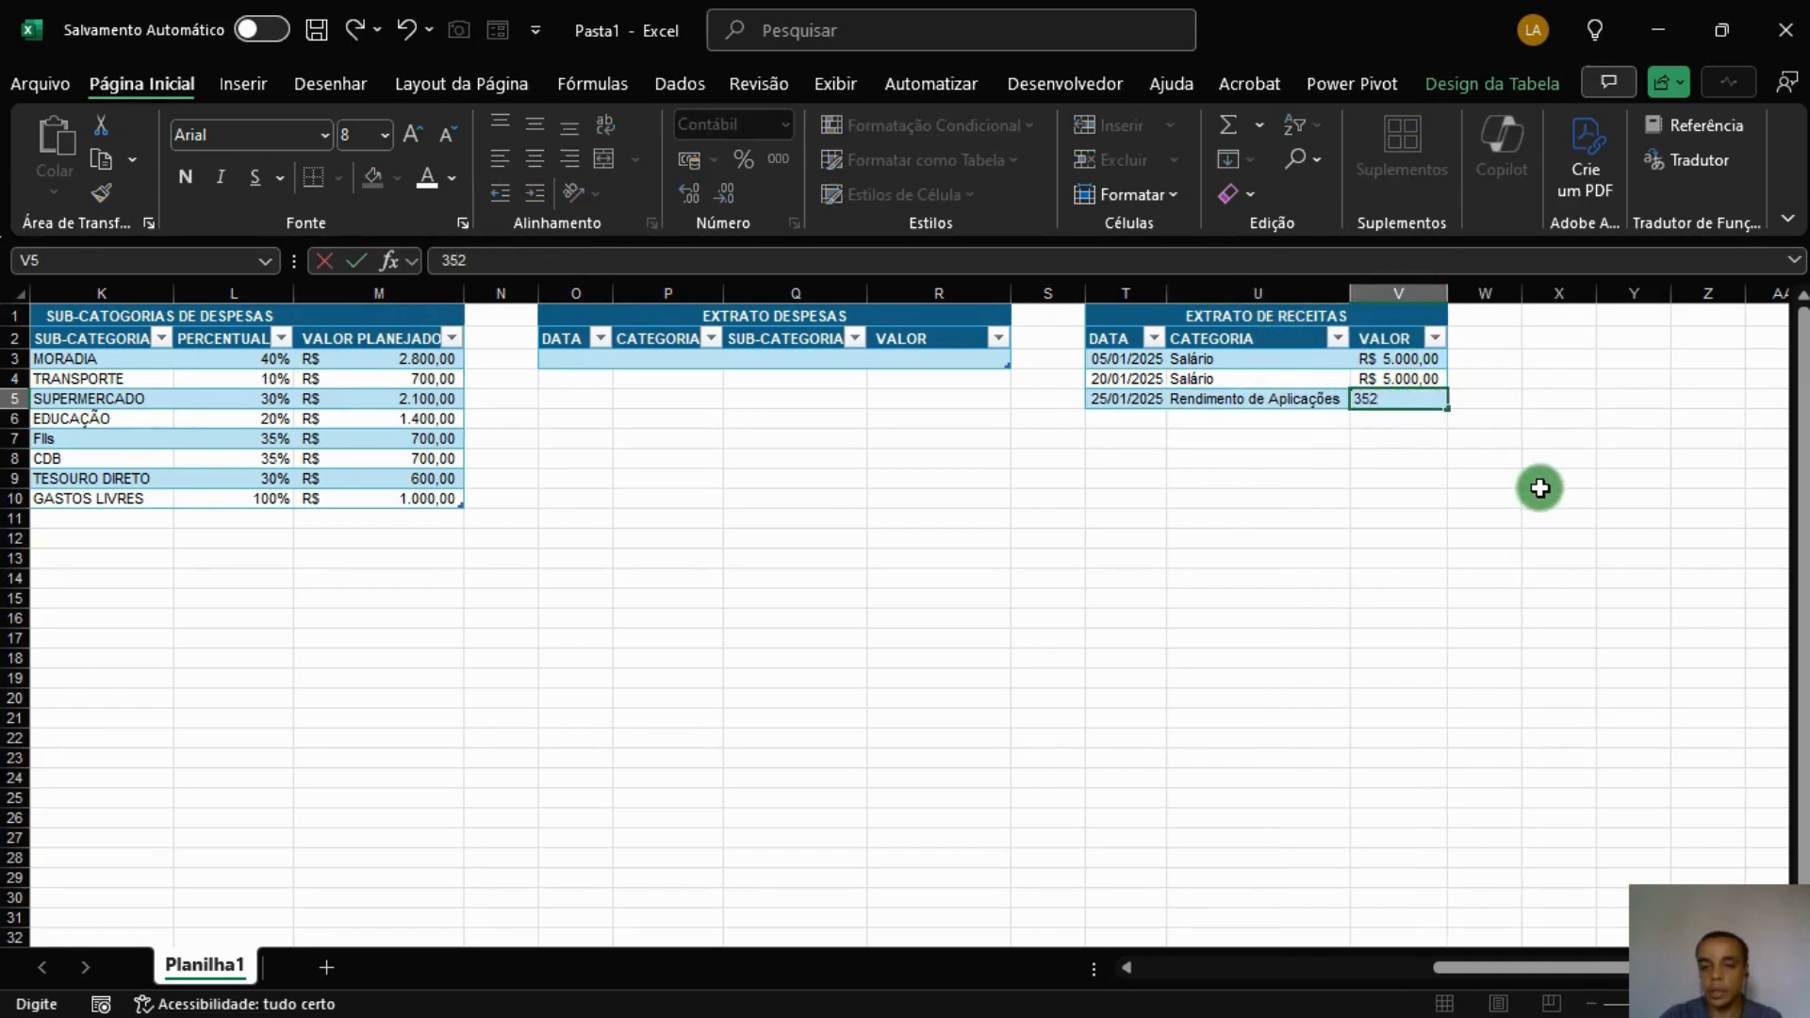
type(",16")
key("Return")
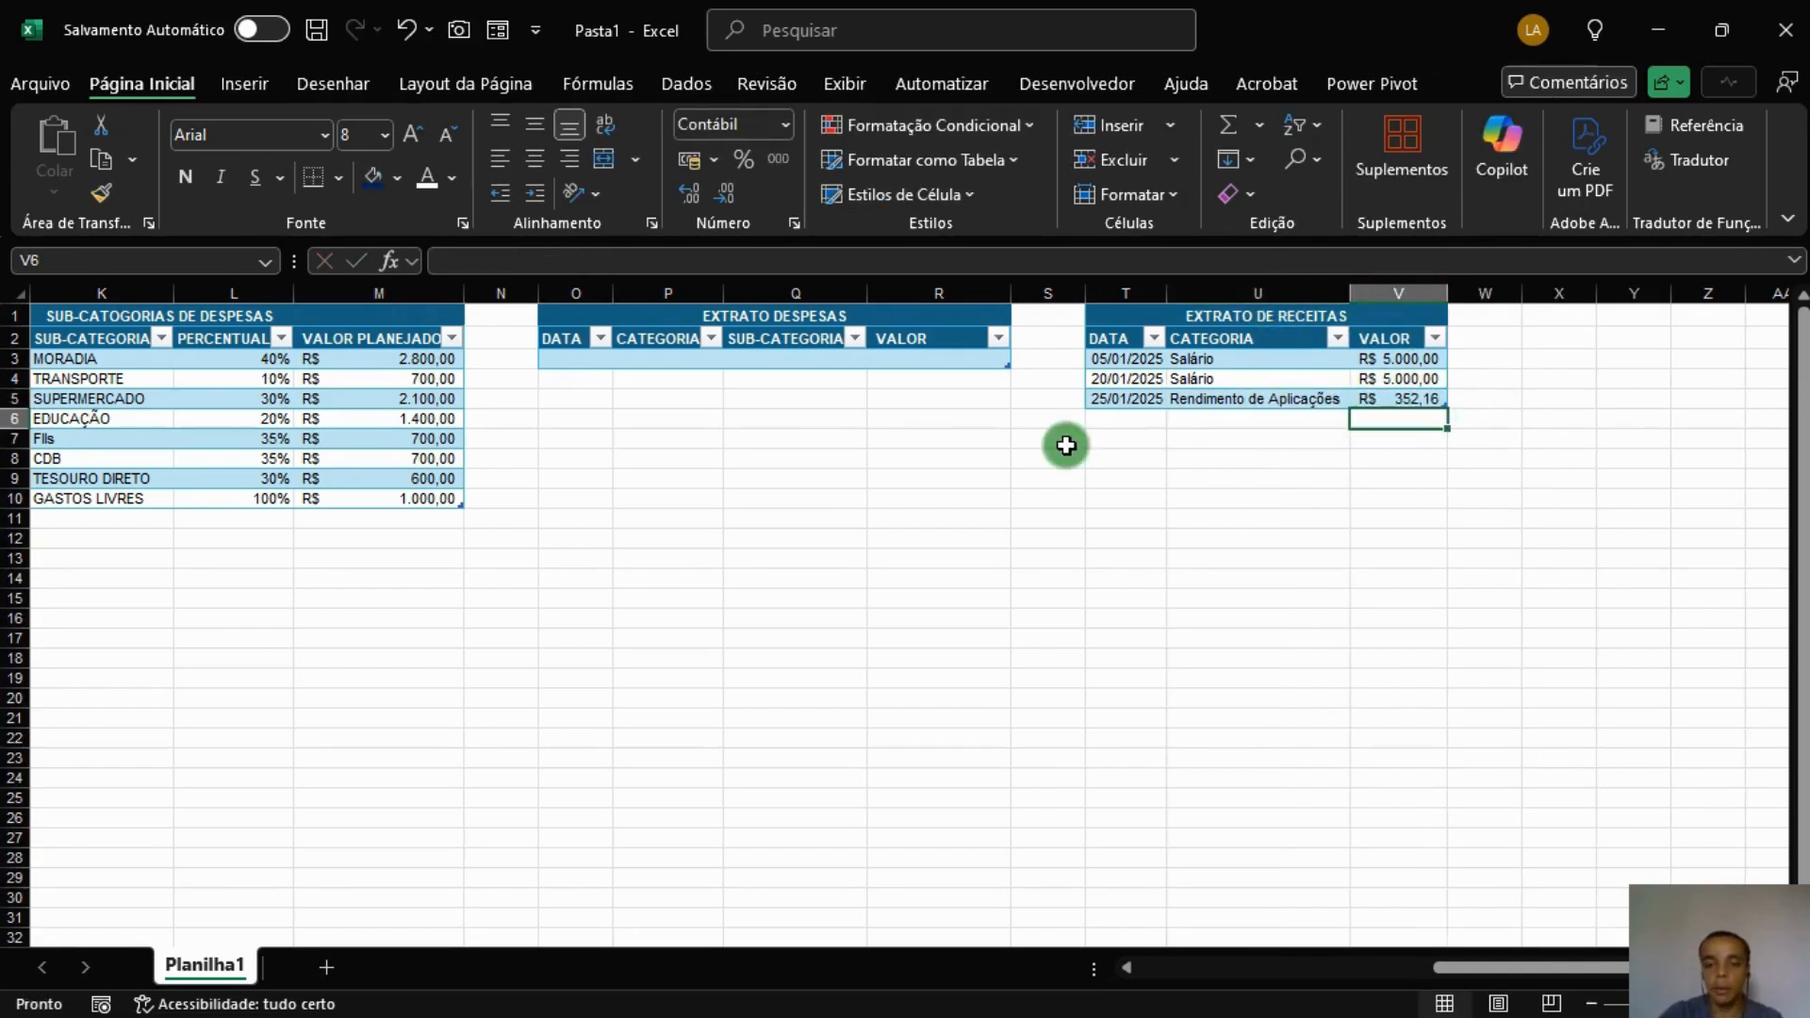
Add a fourth income entry in row 6 with the date 28/01, category Outras Rendas and value 1200.
left_click(1132, 430)
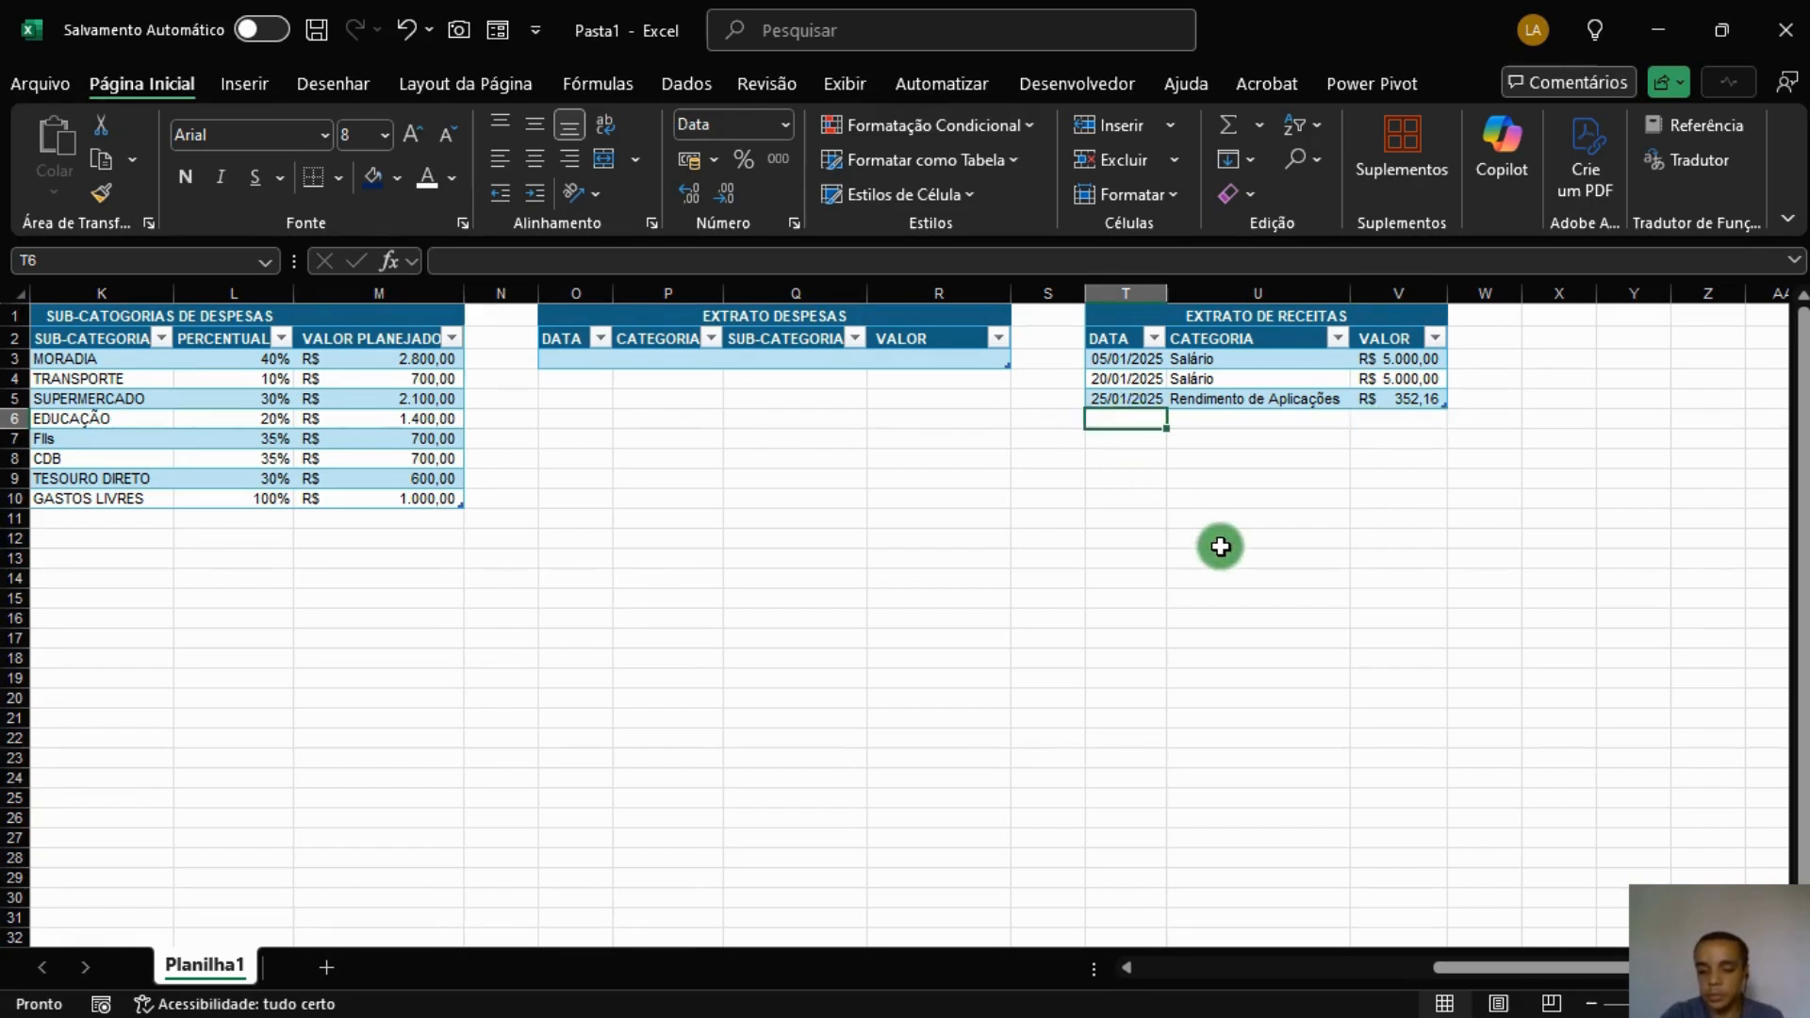
type("28/01")
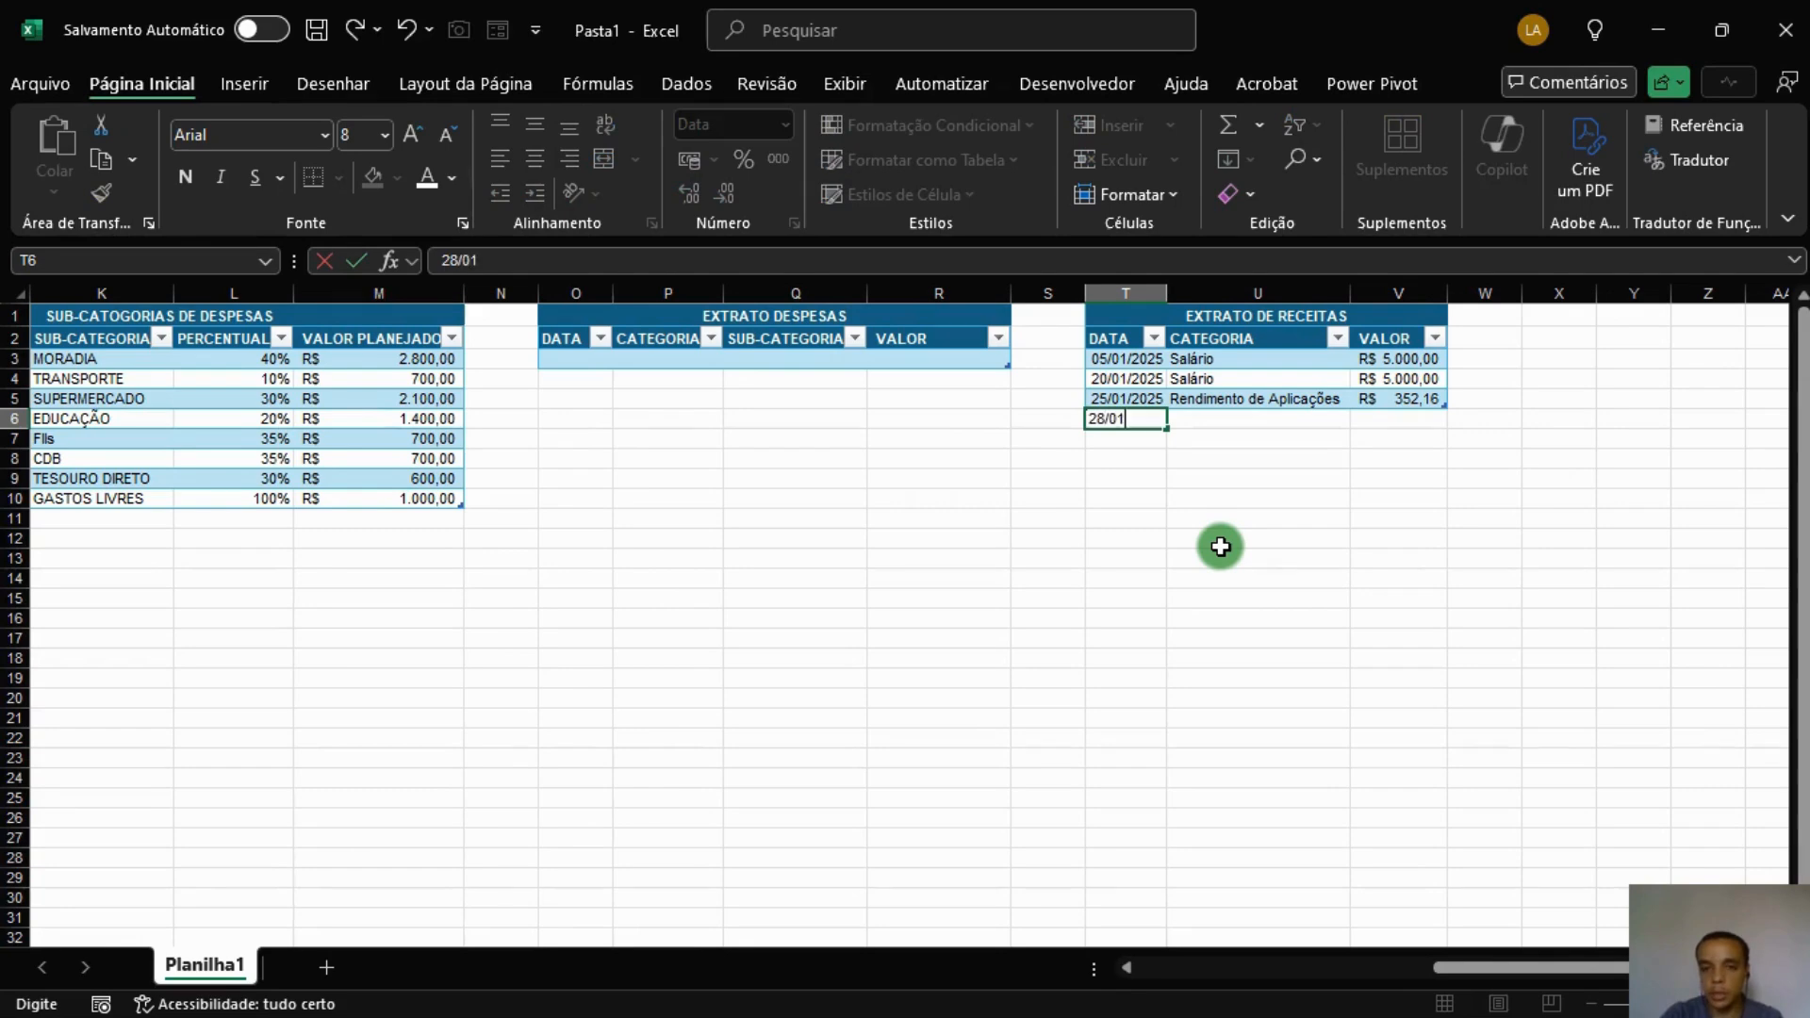
key("Tab")
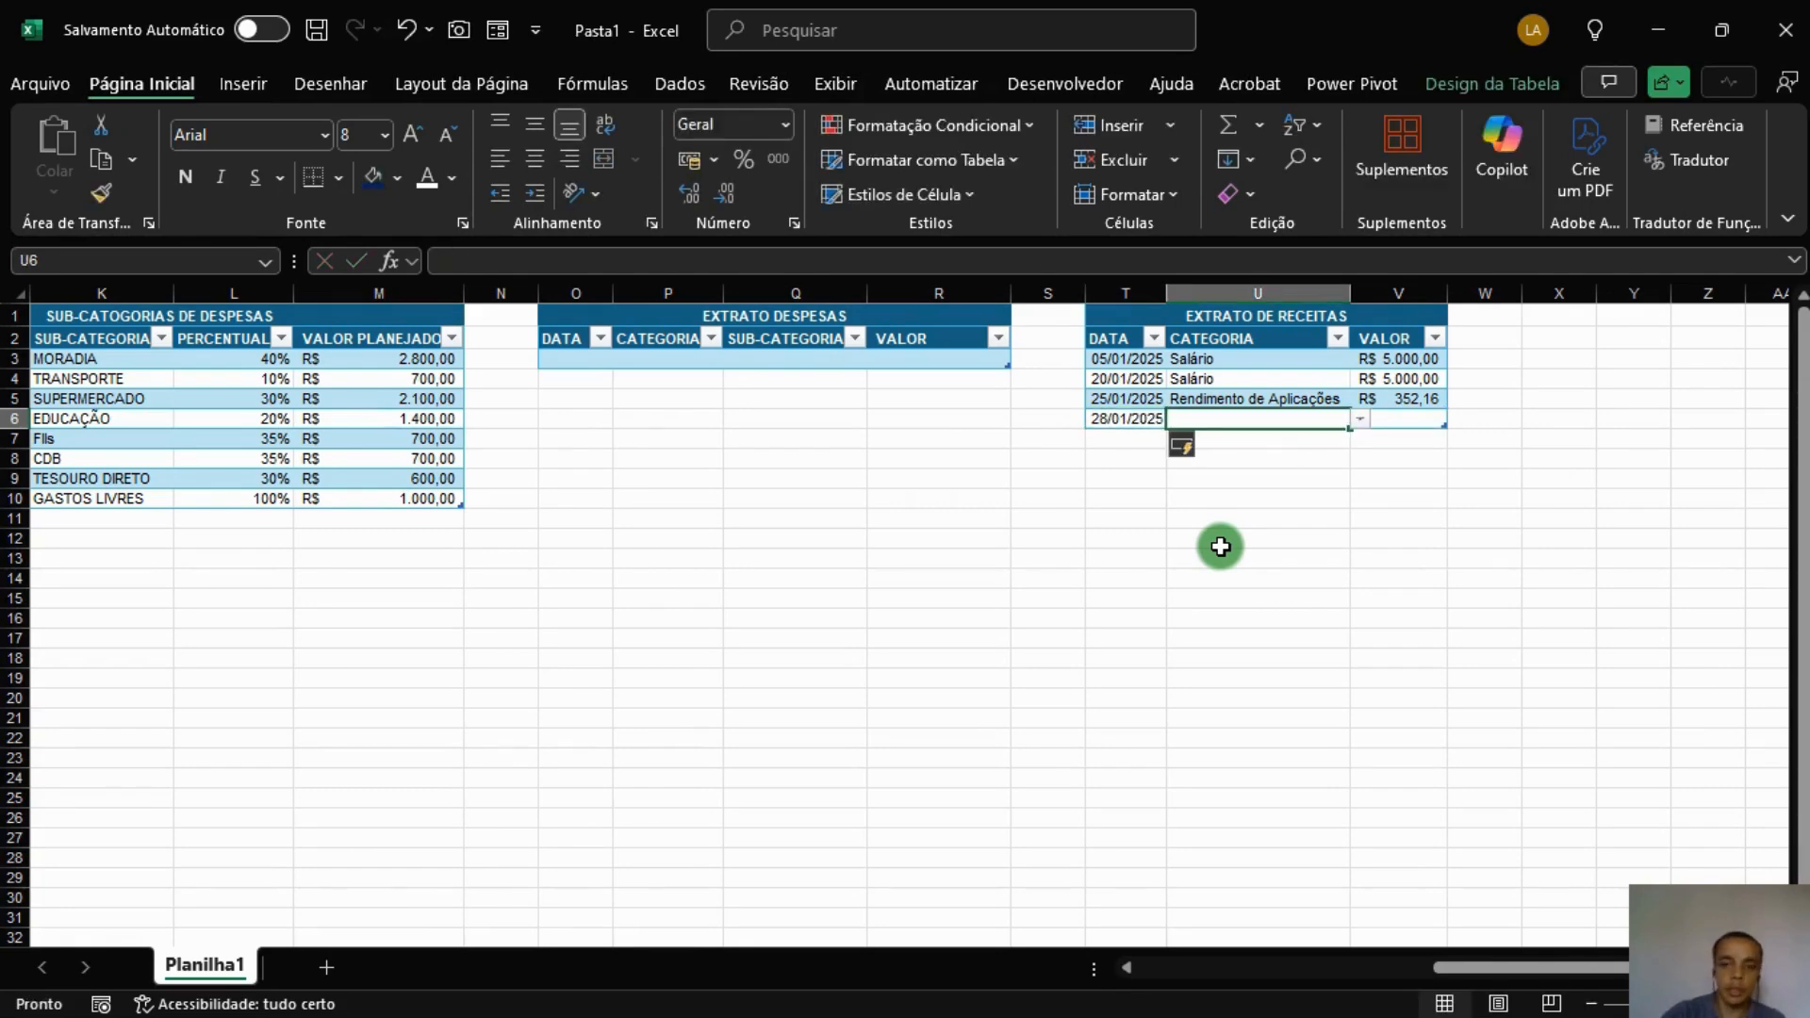
left_click(1360, 418)
left_click(1225, 488)
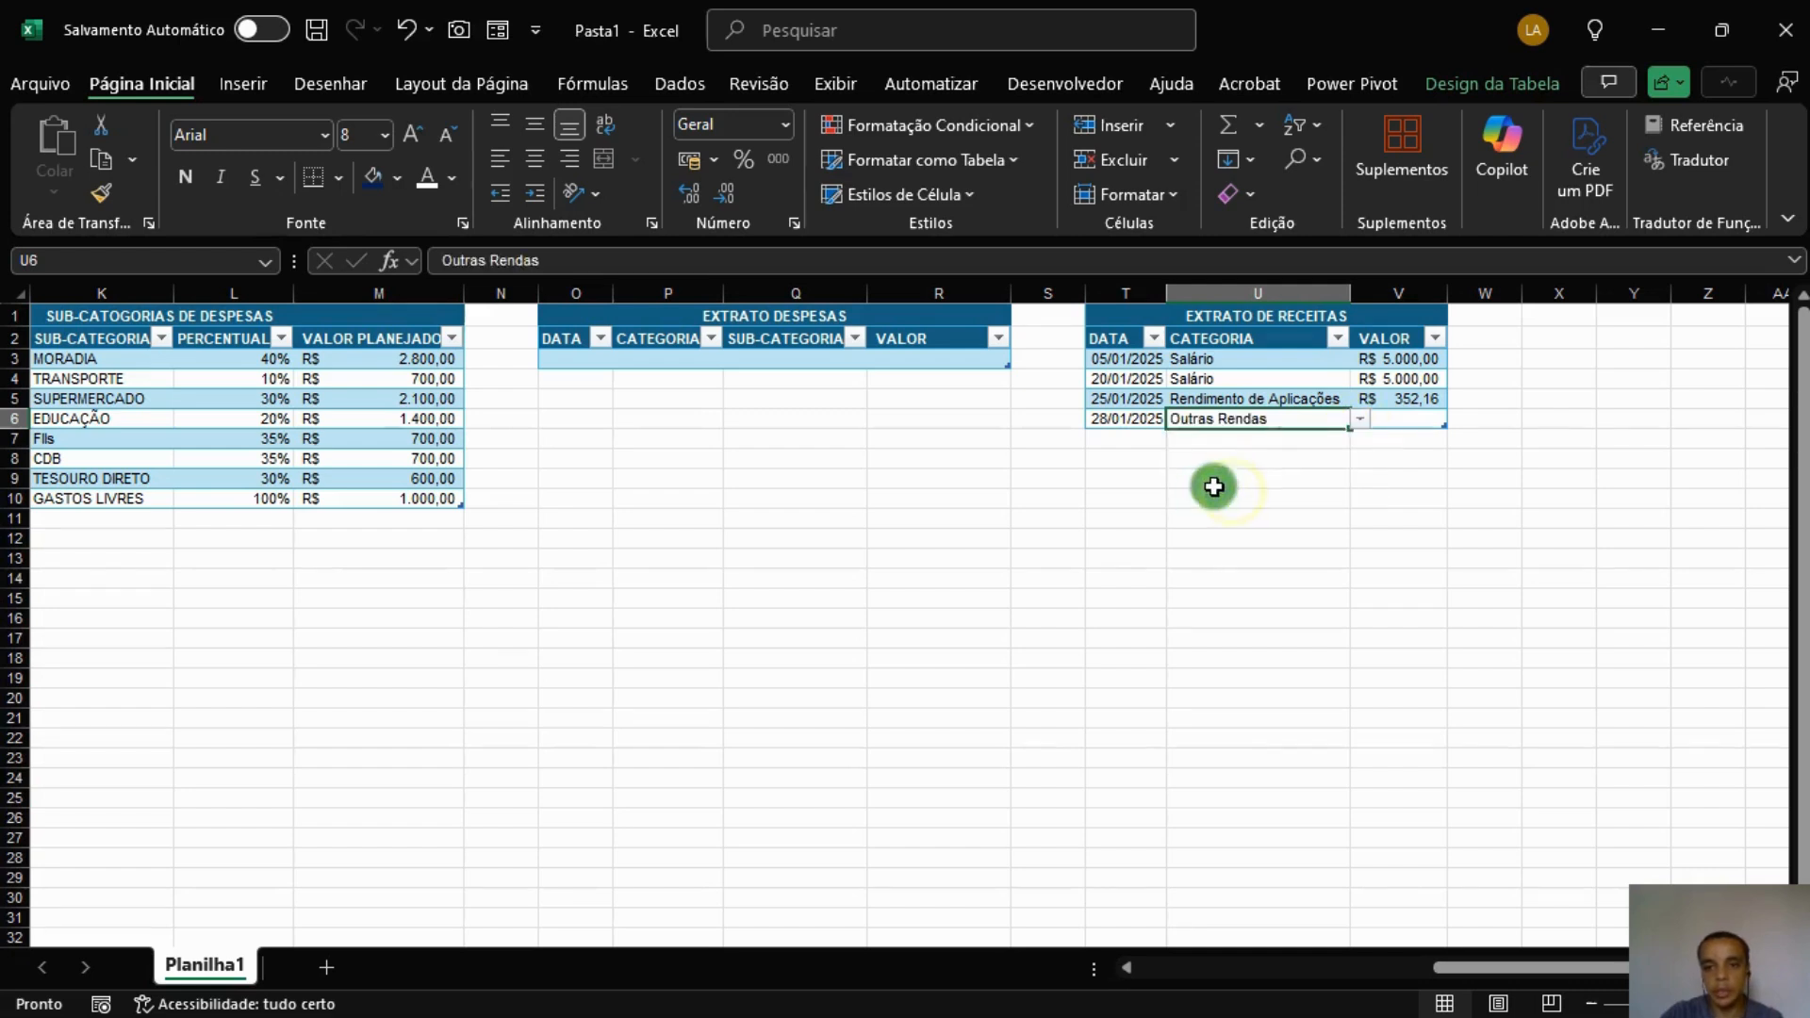
left_click(1444, 434)
type("1.2")
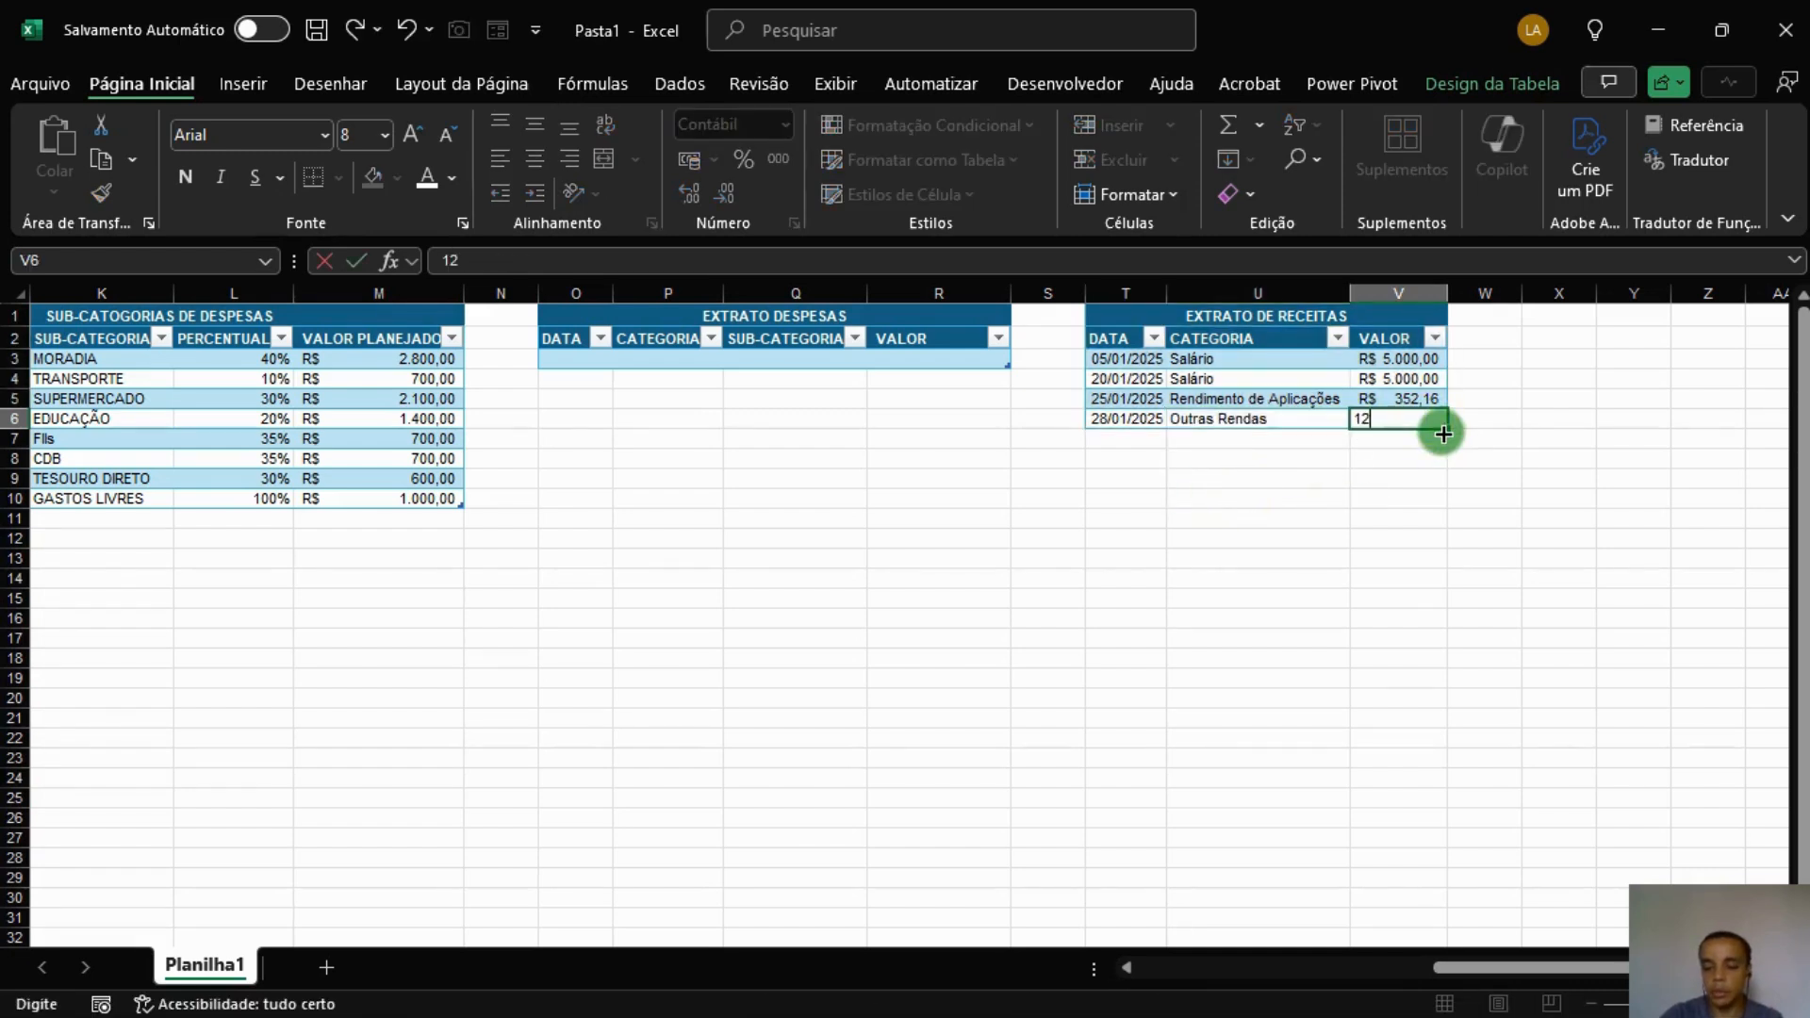
type("00")
key("Return")
left_click(1426, 534)
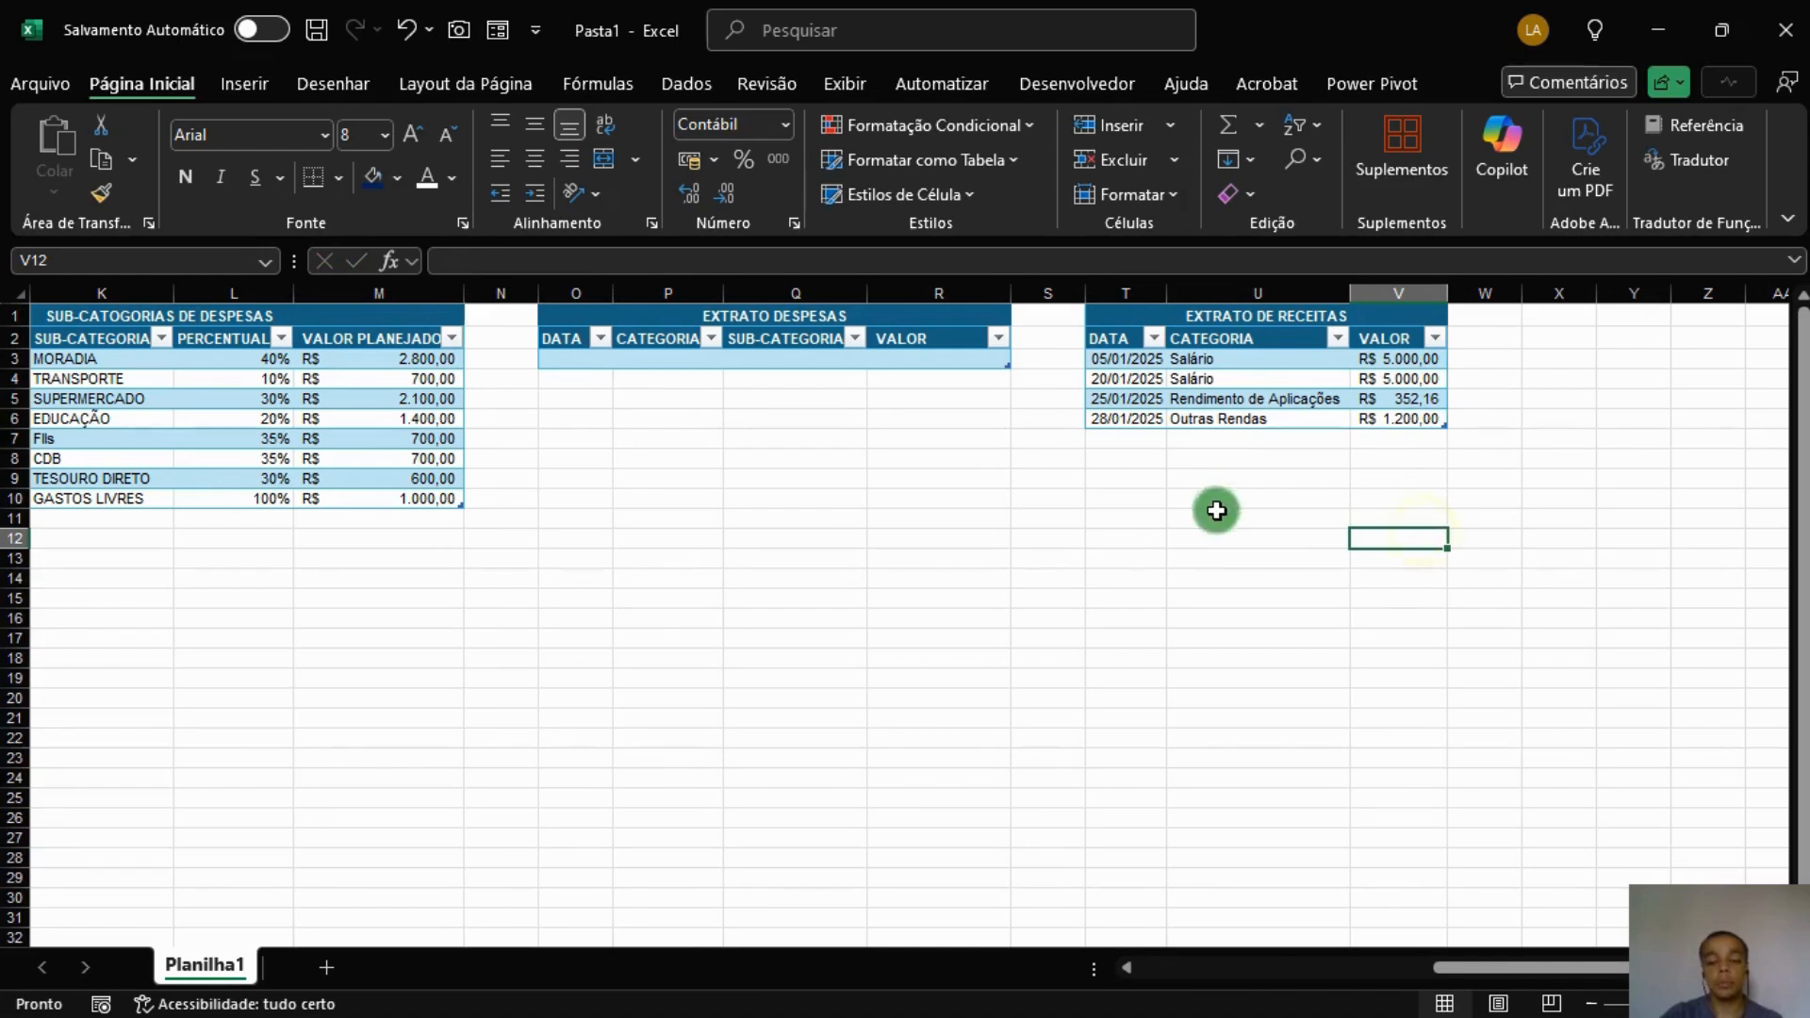
key("ctrl+s")
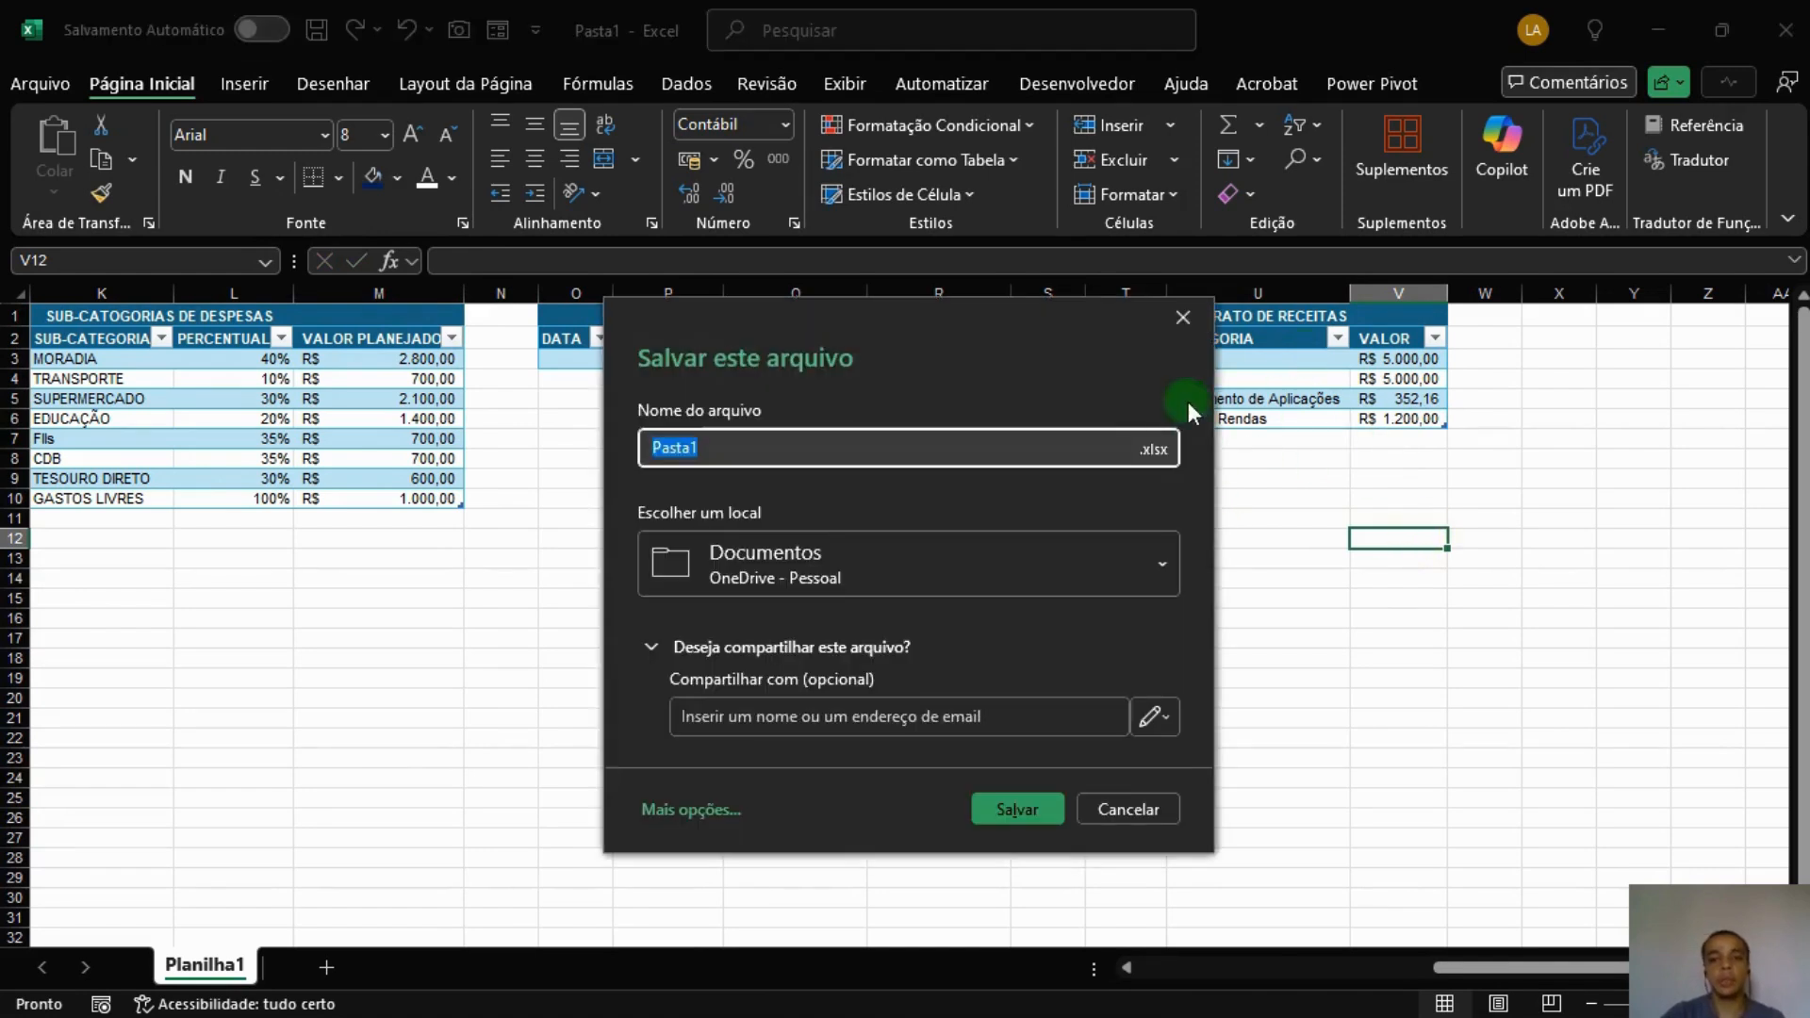
left_click(1172, 318)
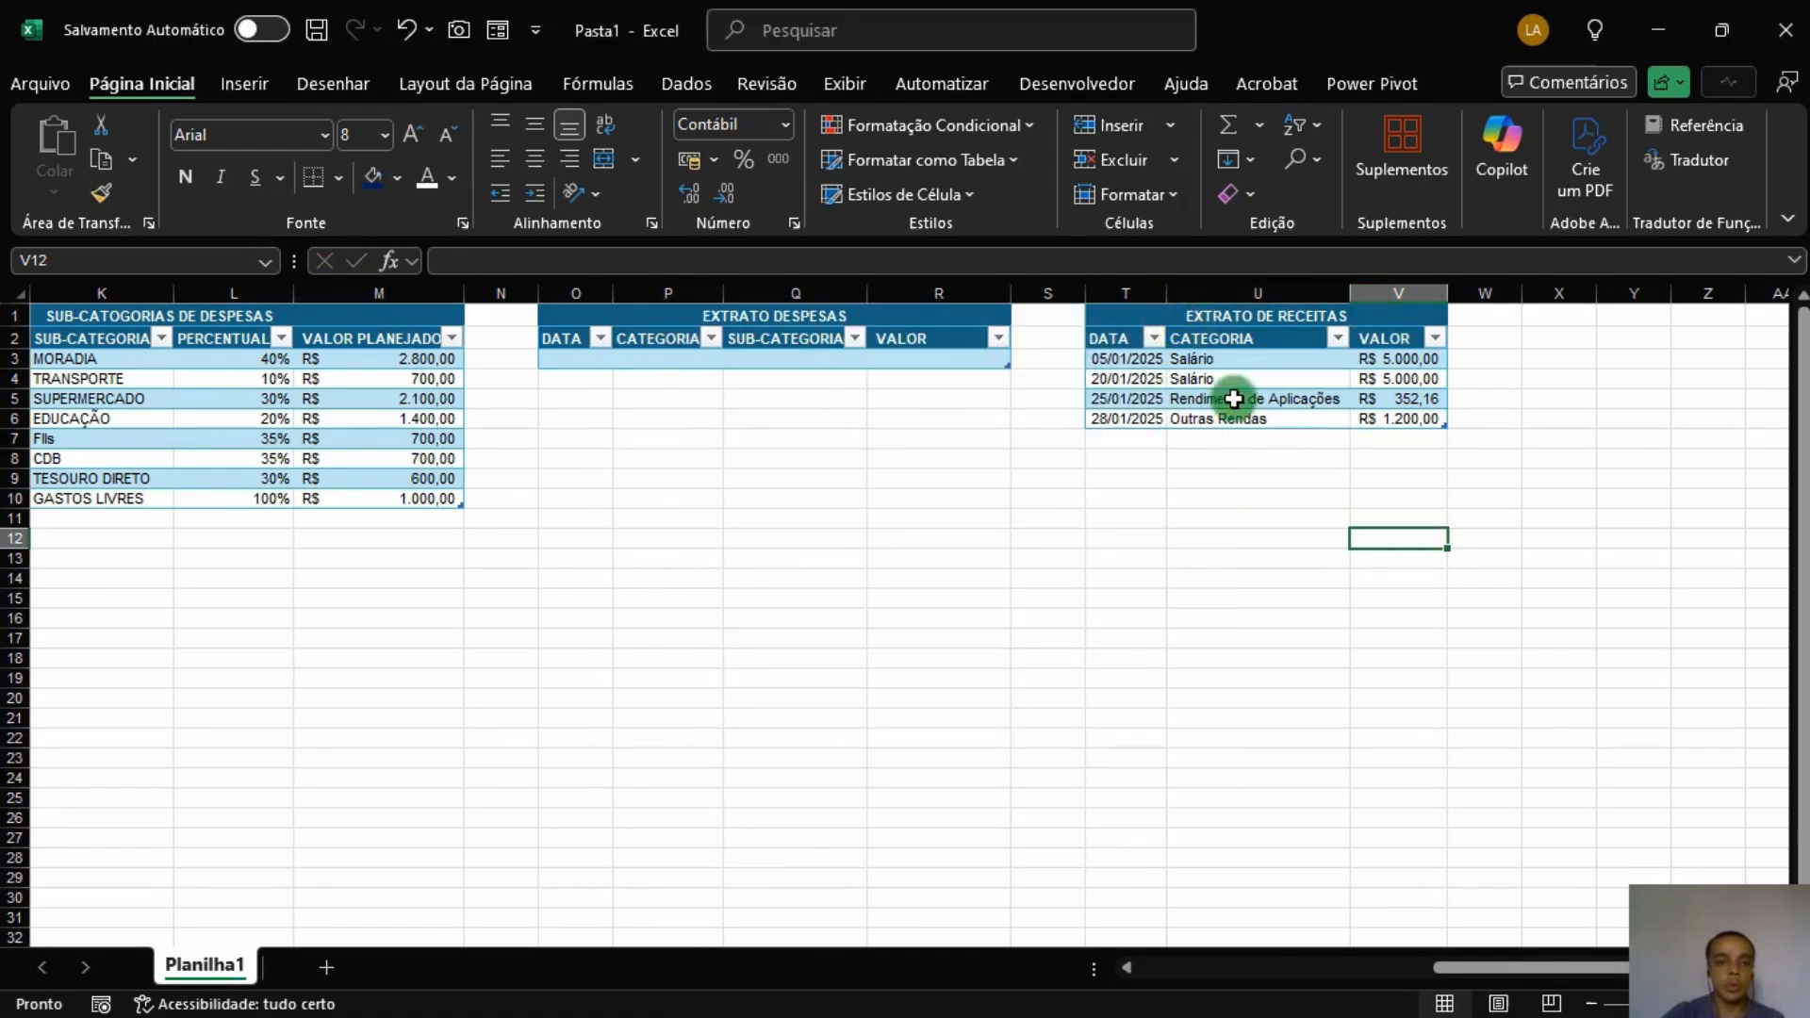
left_click_drag(1423, 360, 1423, 423)
left_click(1281, 565)
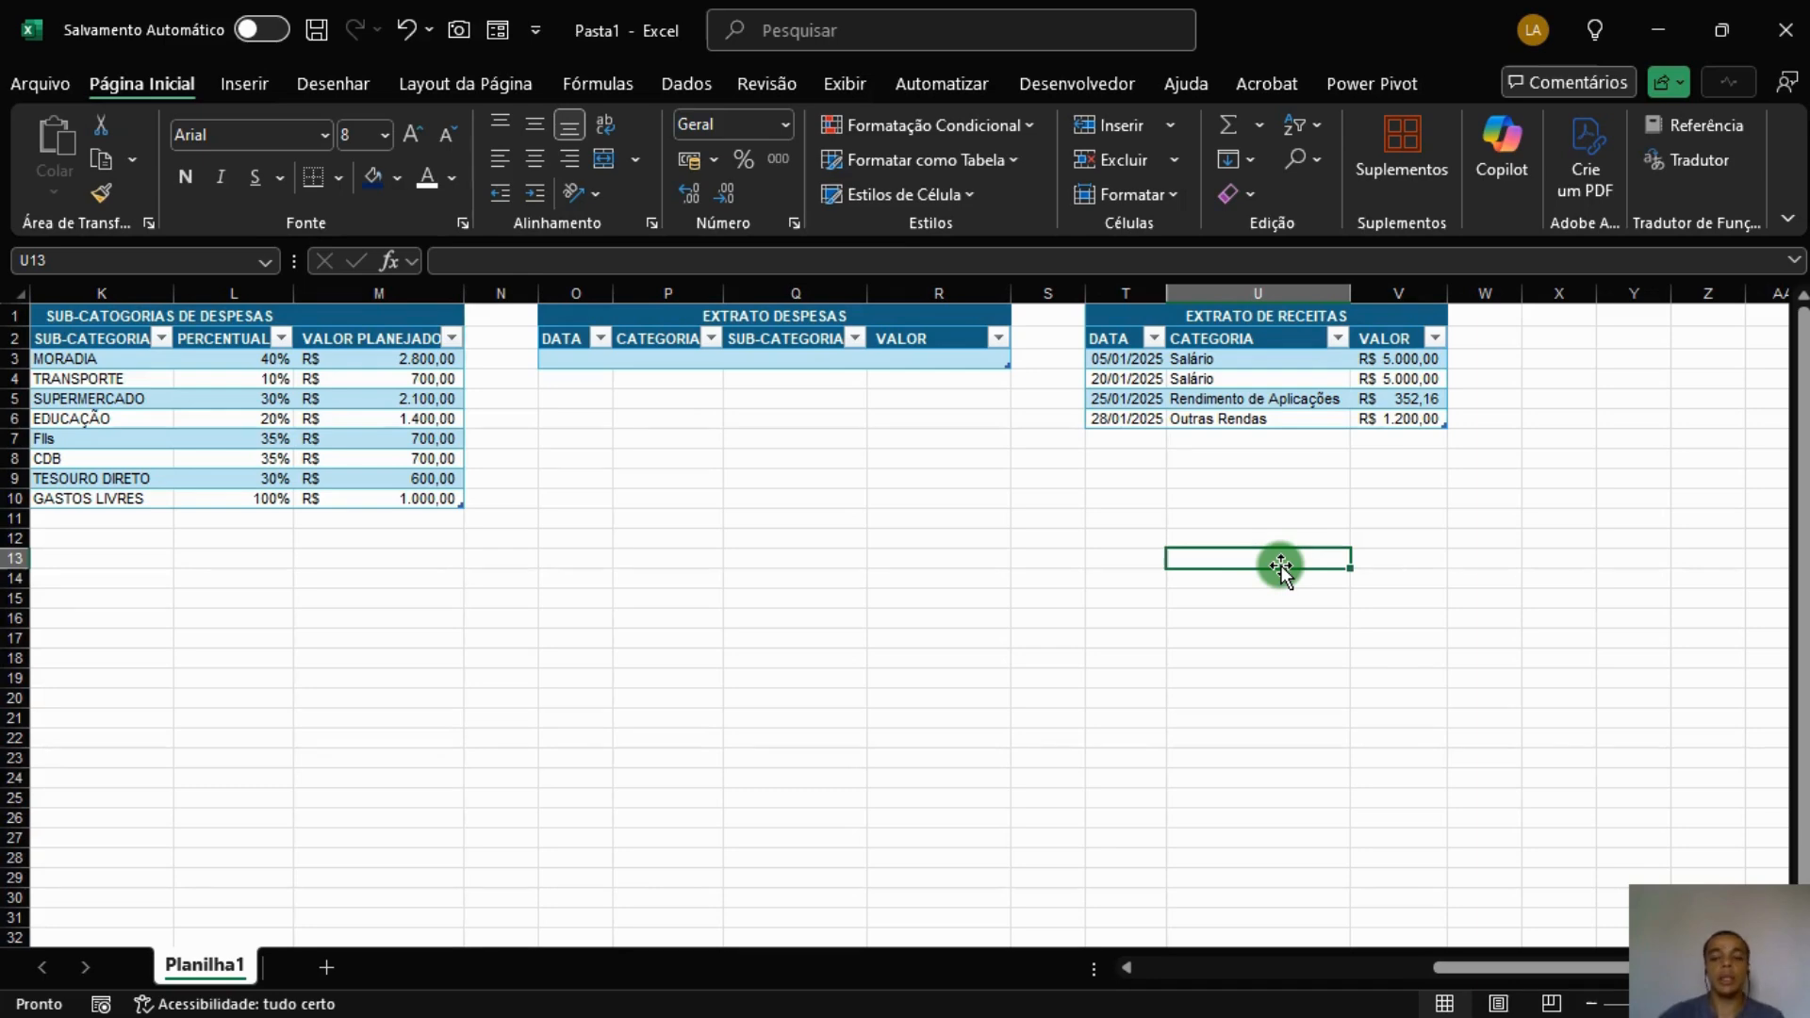
Enter the heading RENDA MÉDIA in cell A4, below the planned income block.
left_click_drag(1514, 966, 1132, 966)
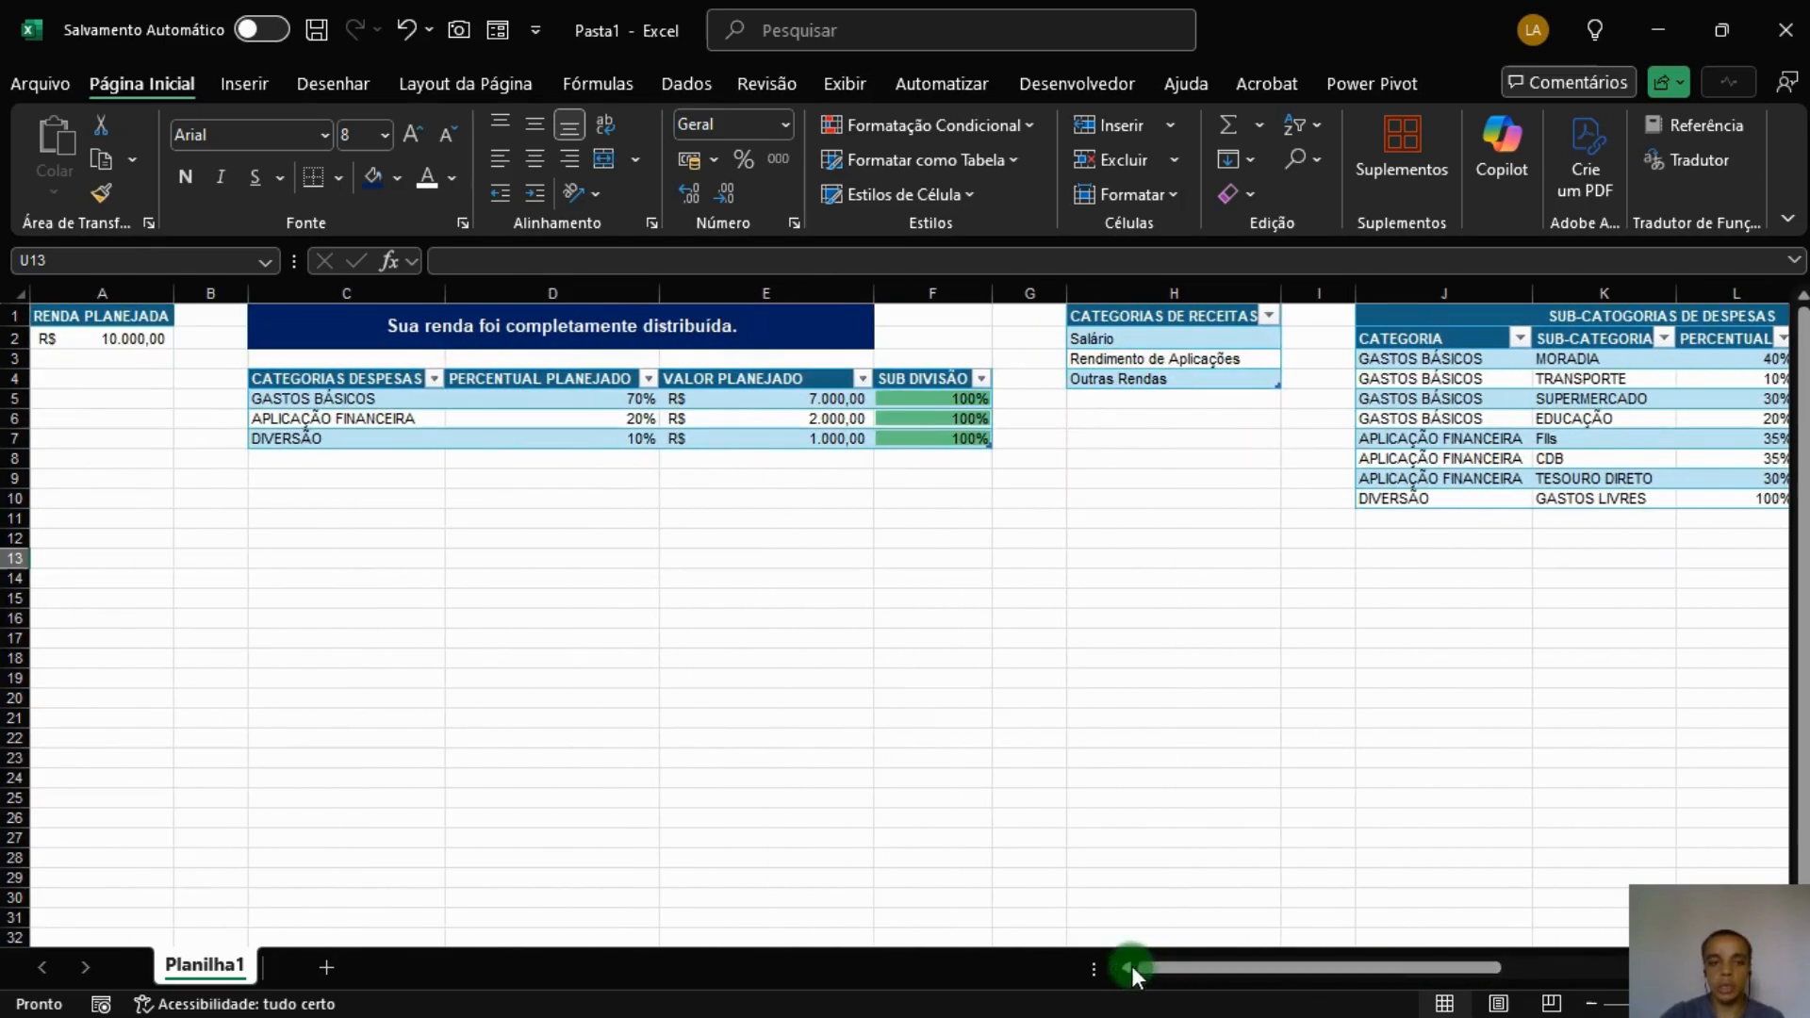
left_click(109, 316)
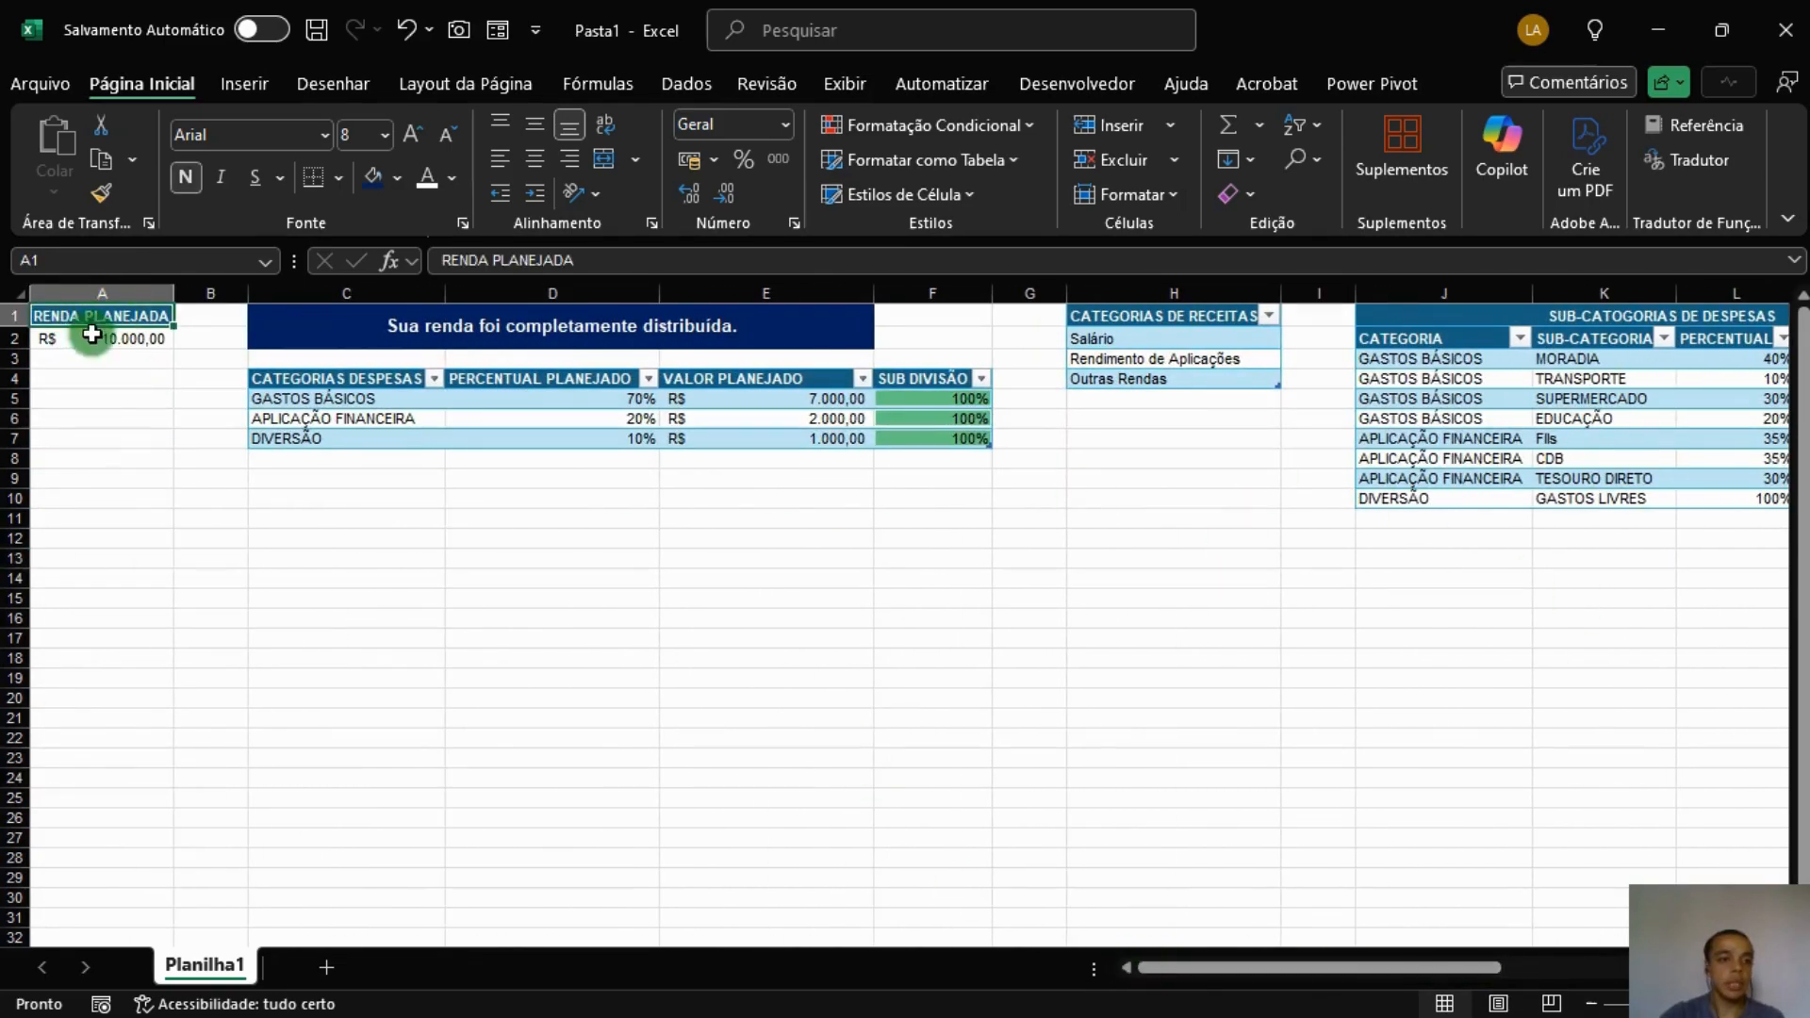
left_click(98, 377)
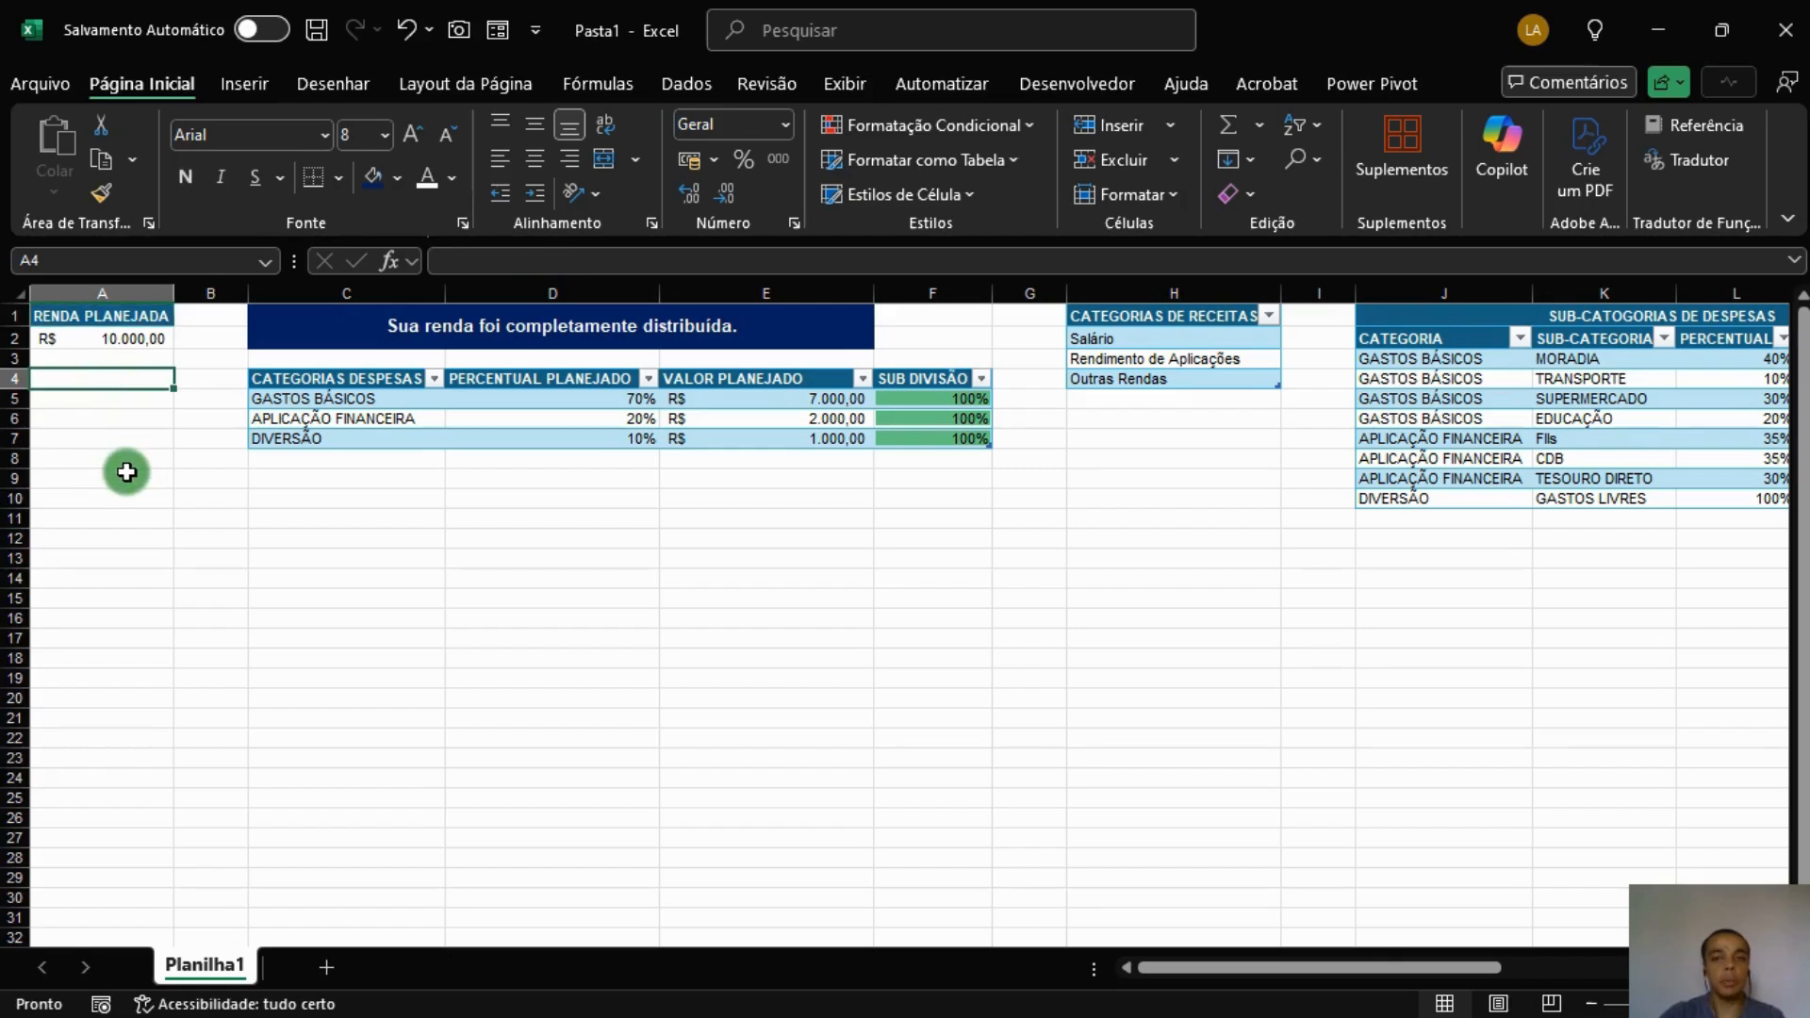
type("rE")
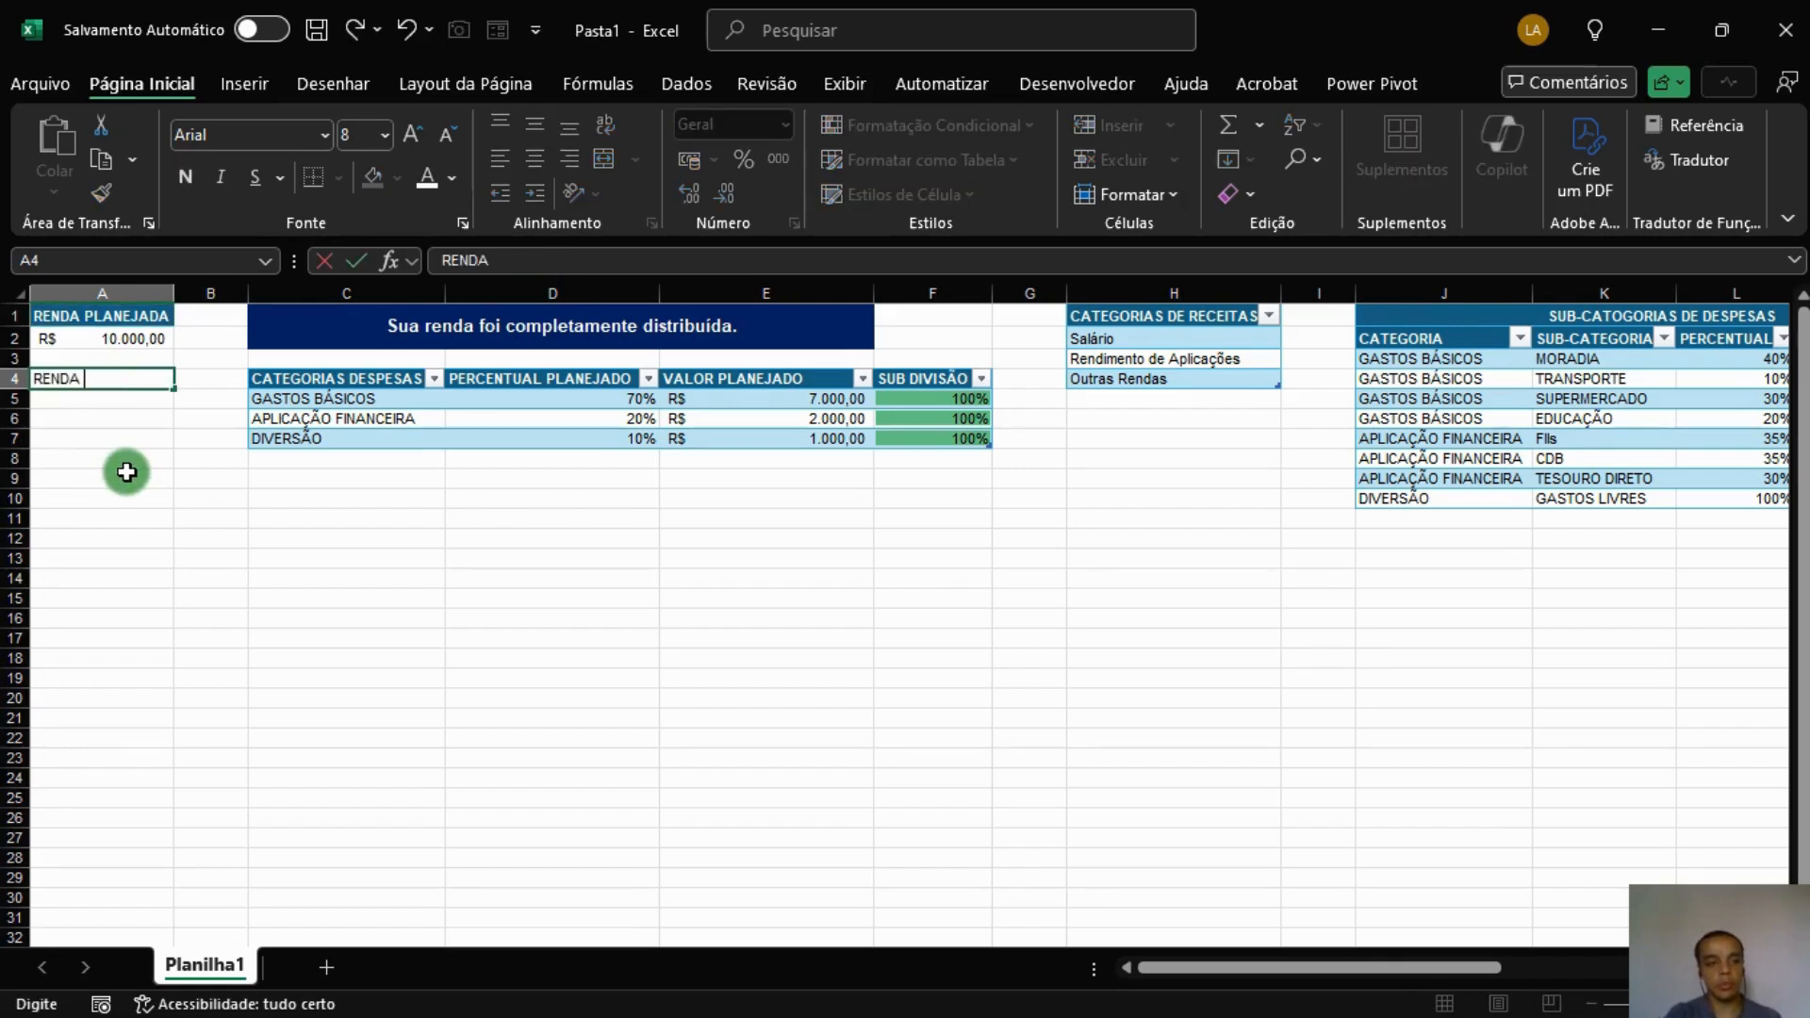
type("A")
key("Return")
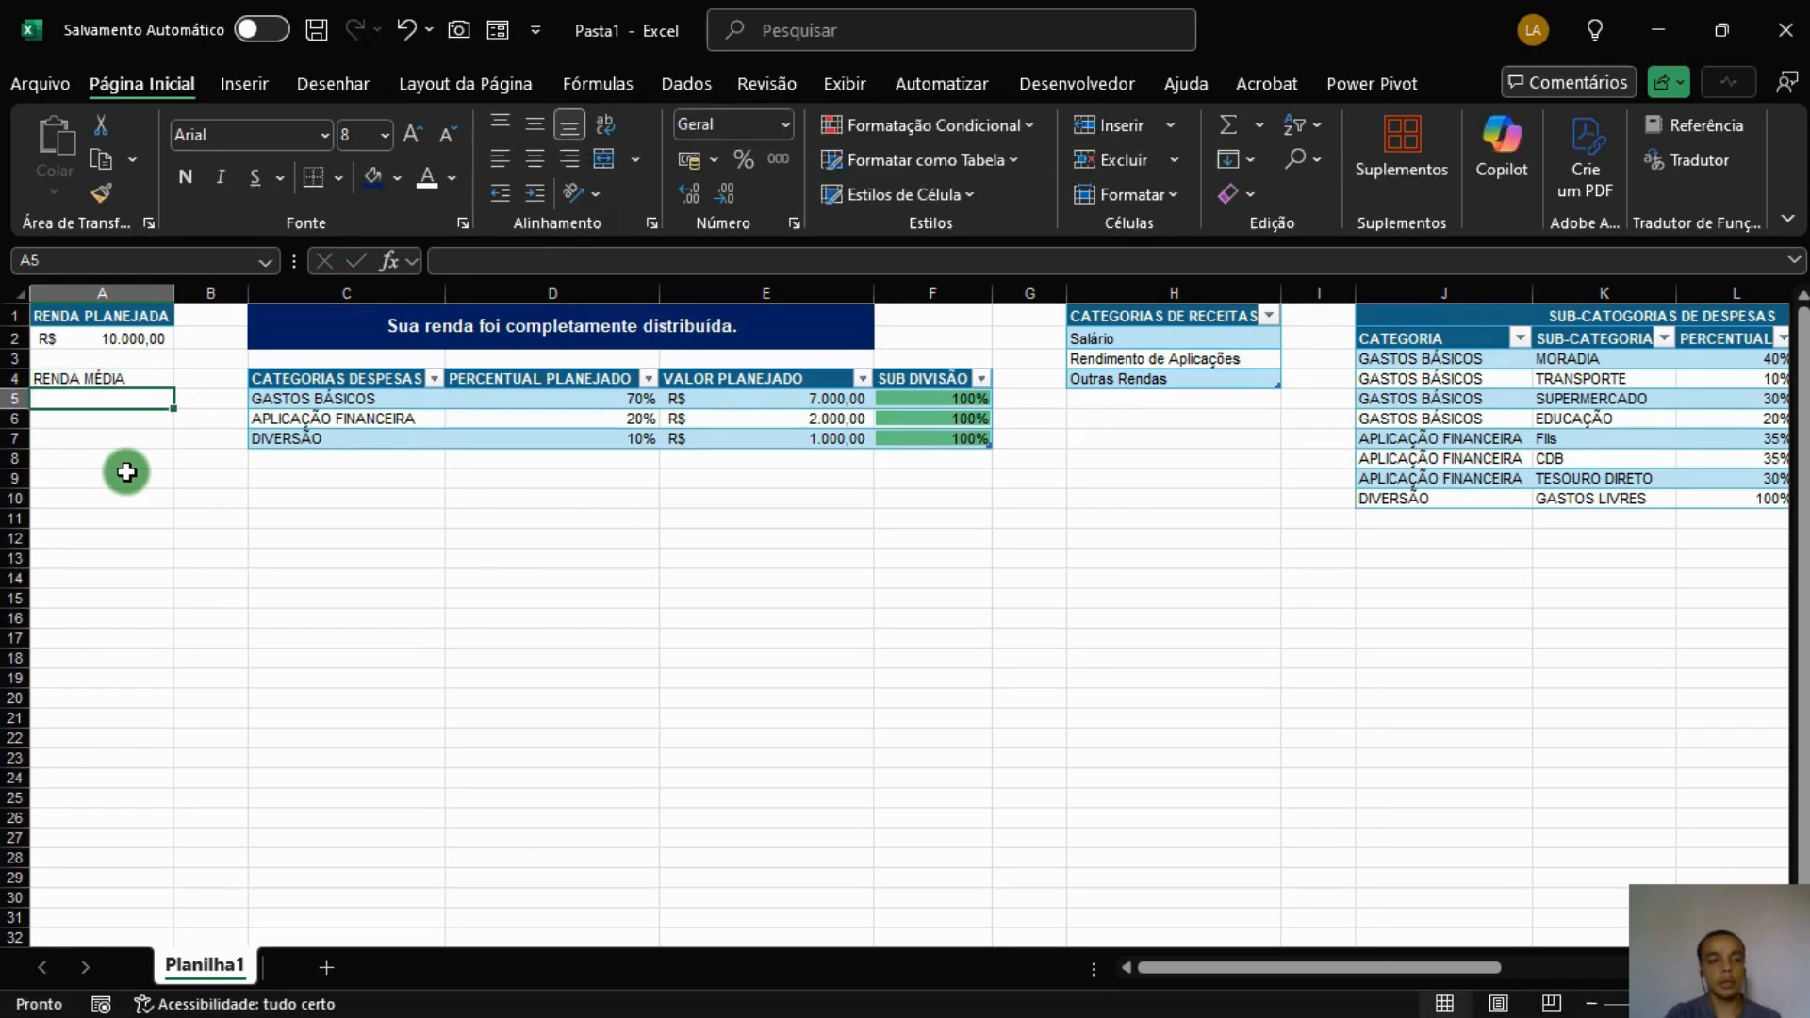
Copy the formatting of the planned income cells A1:A2 onto the RENDA MÉDIA cells A4:A5.
left_click_drag(130, 319, 120, 400)
left_click(101, 193)
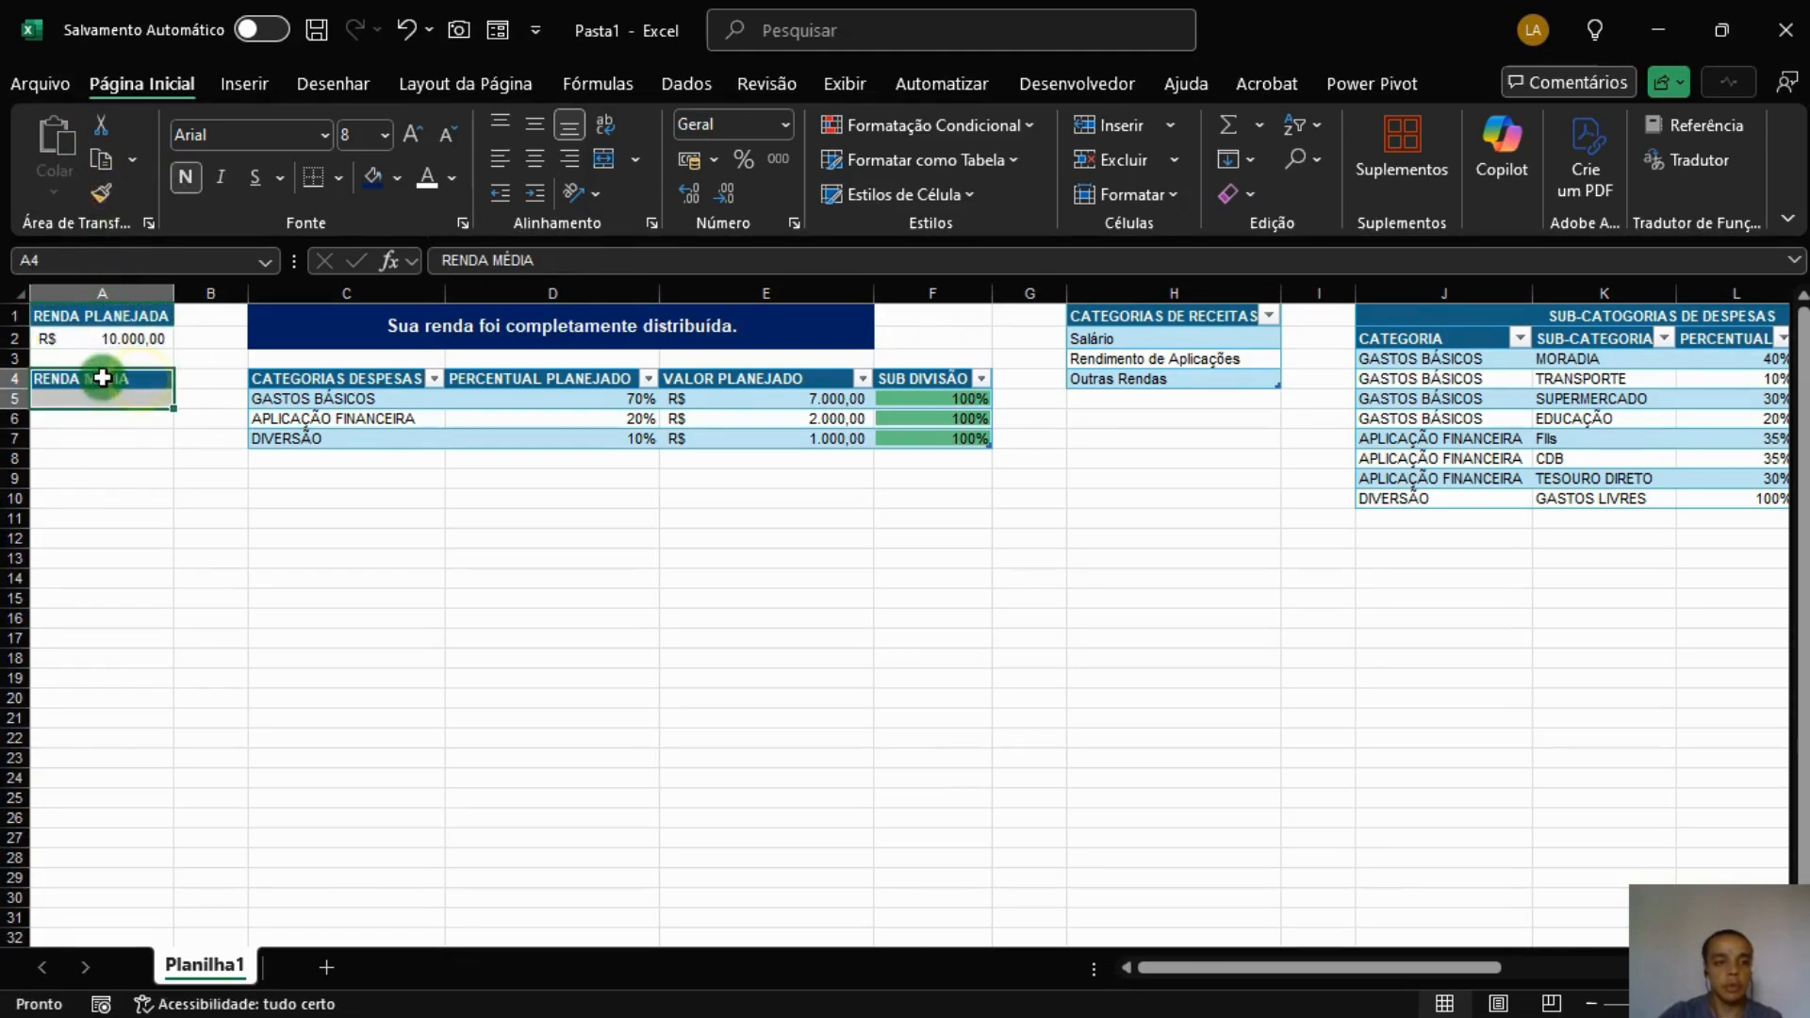
left_click(119, 401)
left_click_drag(1443, 967, 1711, 967)
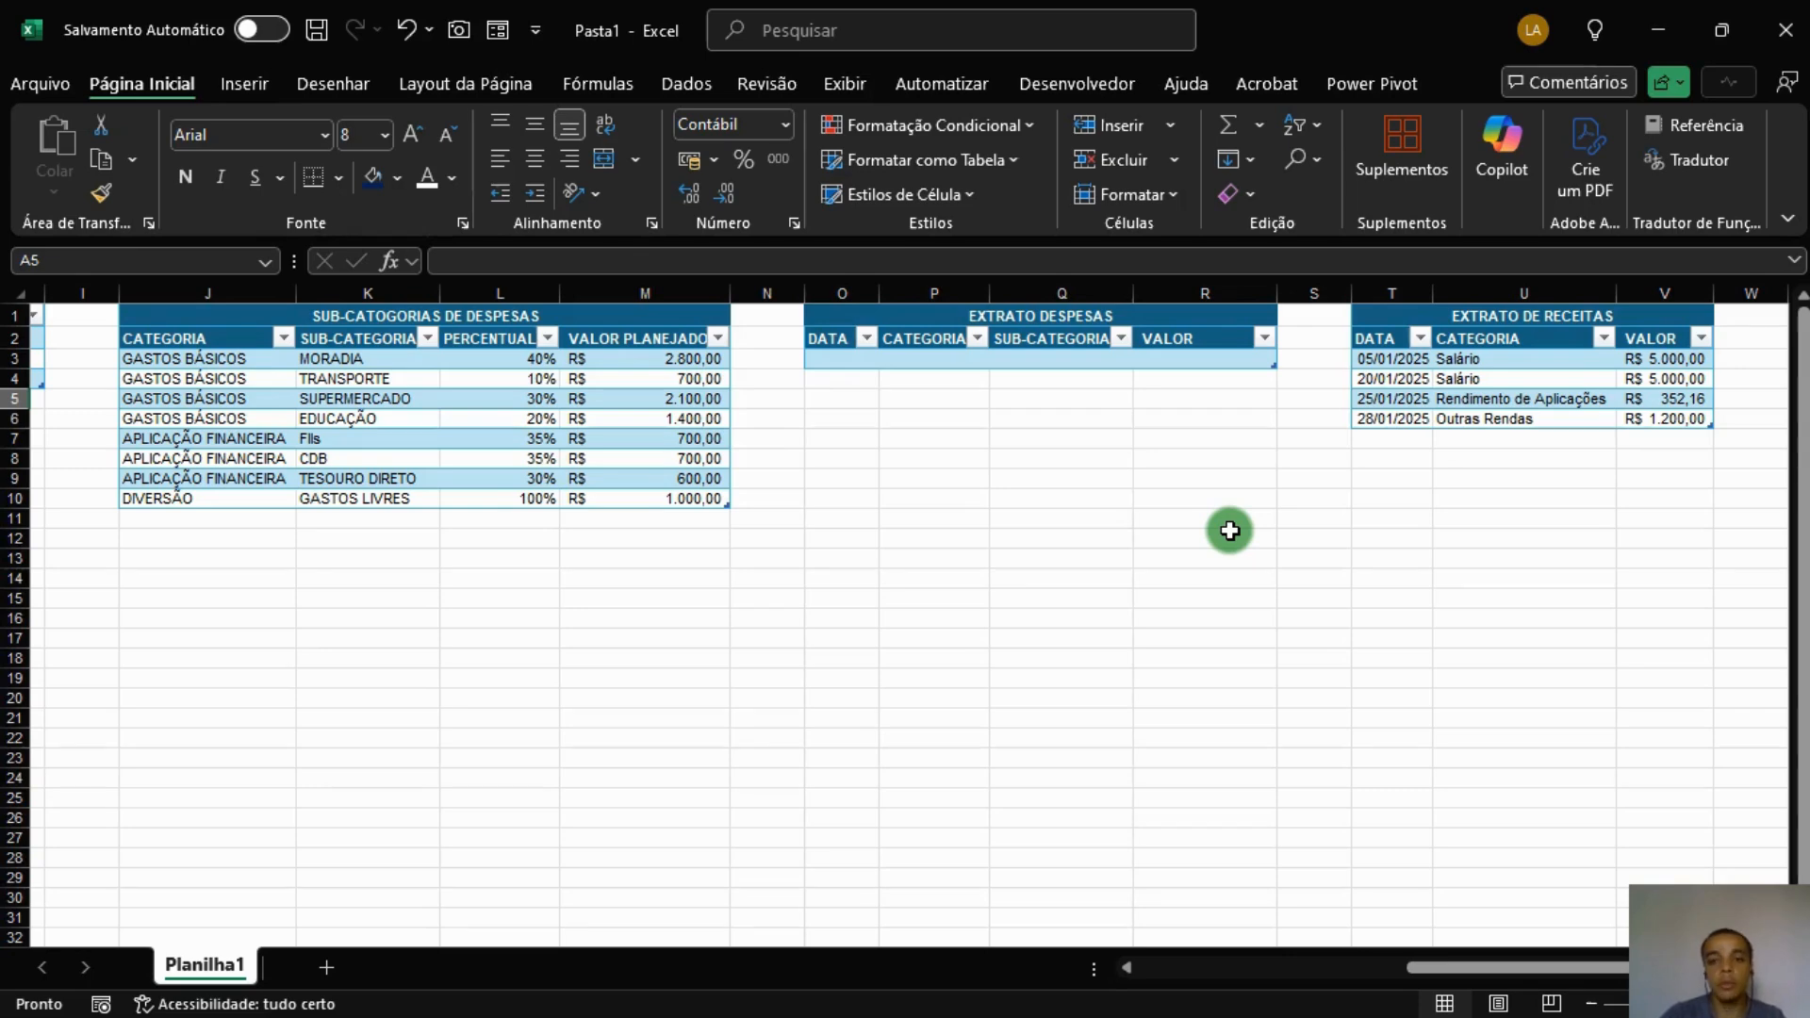
left_click_drag(1529, 979, 1160, 971)
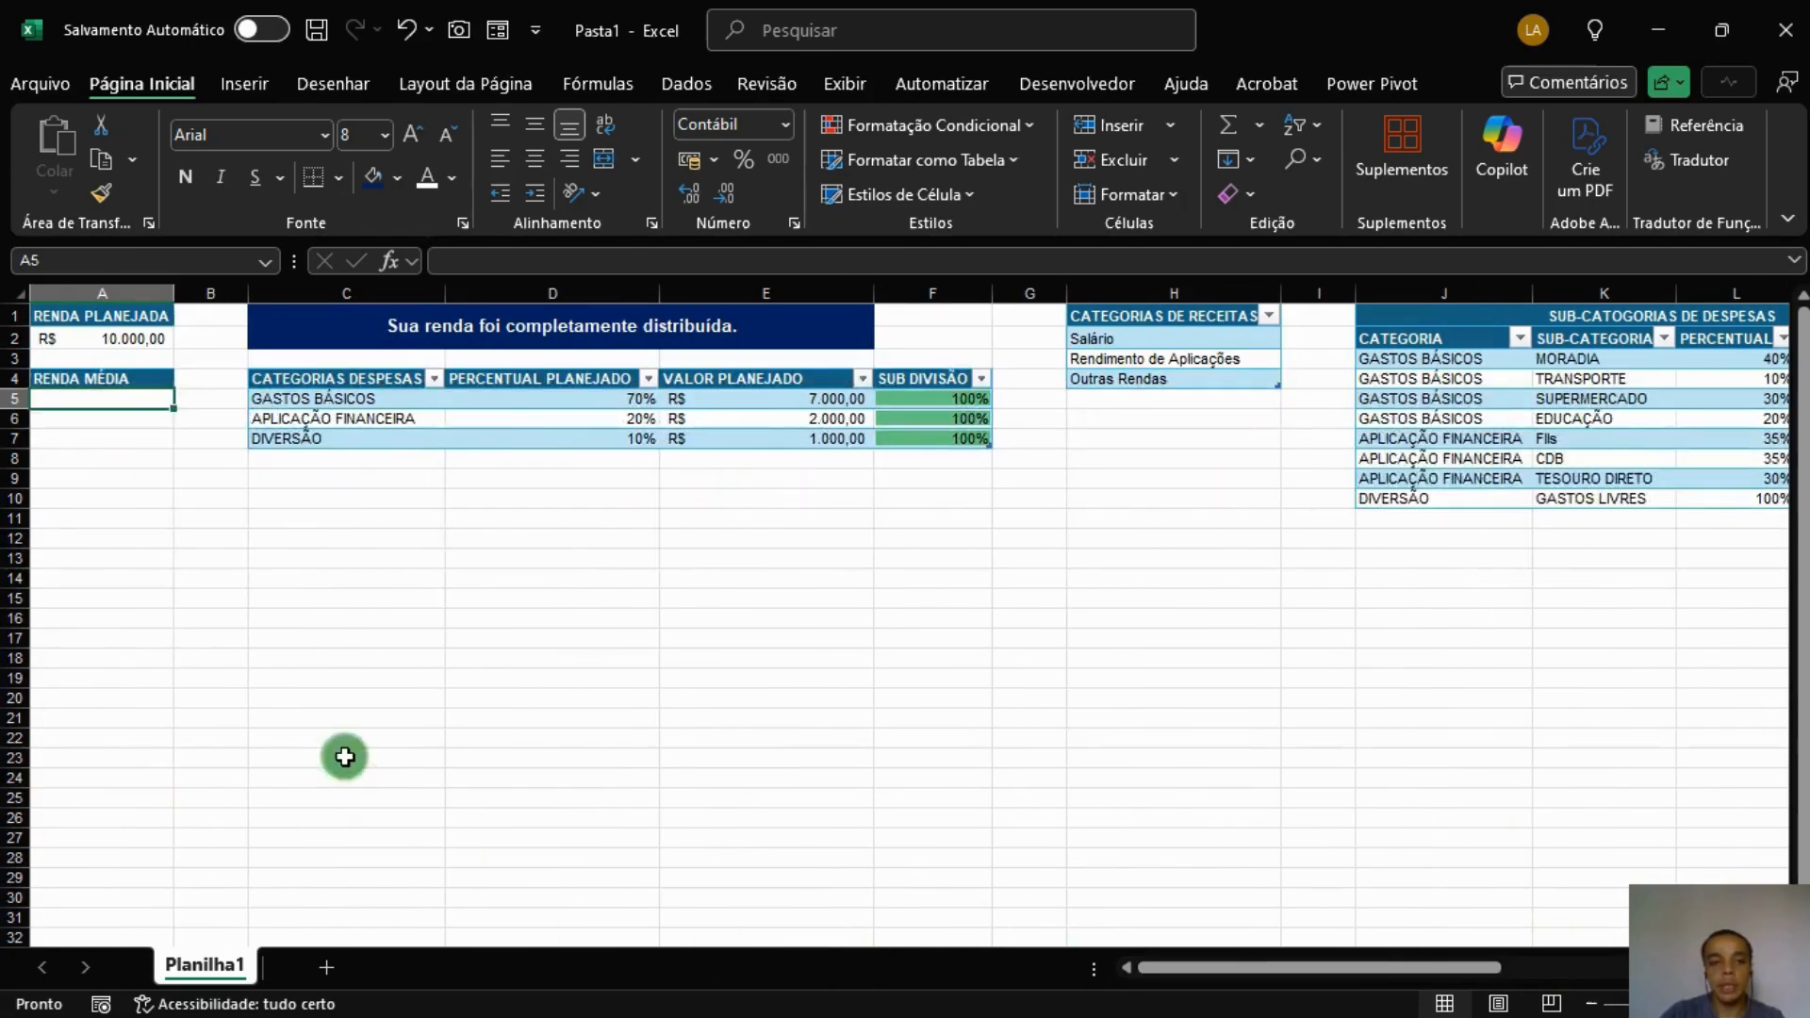
left_click(103, 462)
left_click(88, 577)
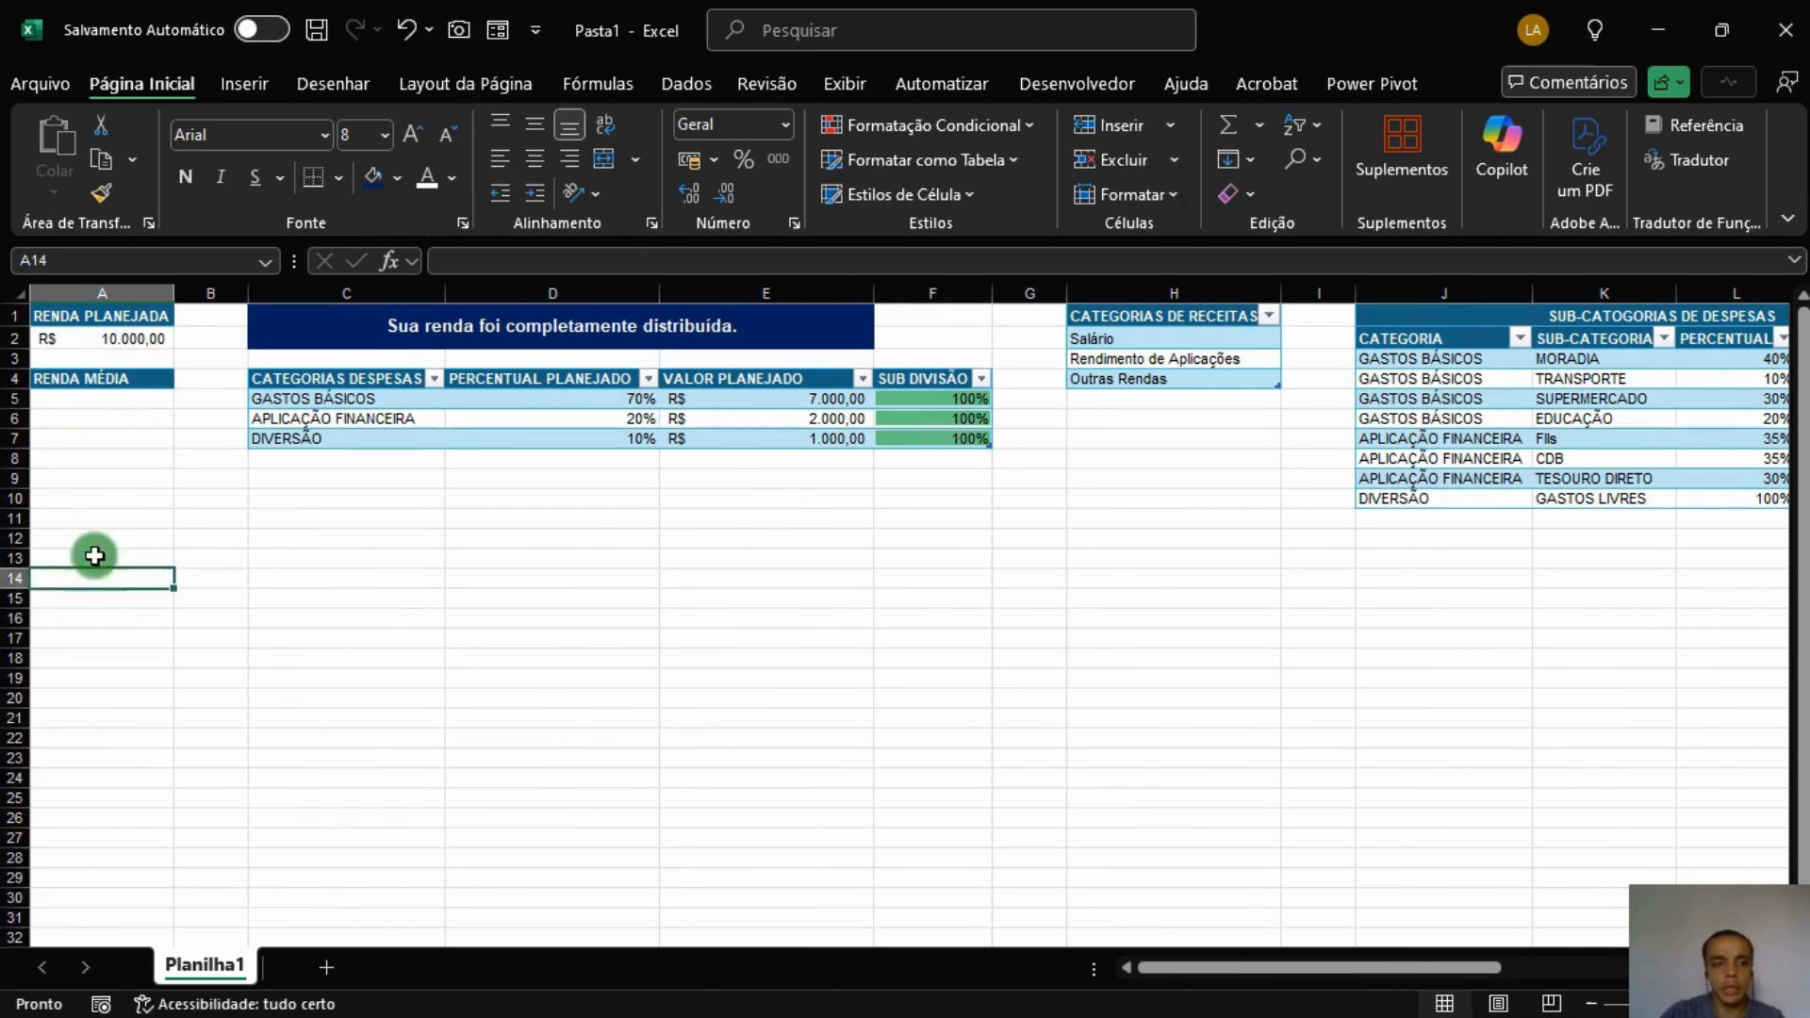
Insert a blank column before column C, which holds the CATEGORIAS DESPESAS list.
right_click(281, 295)
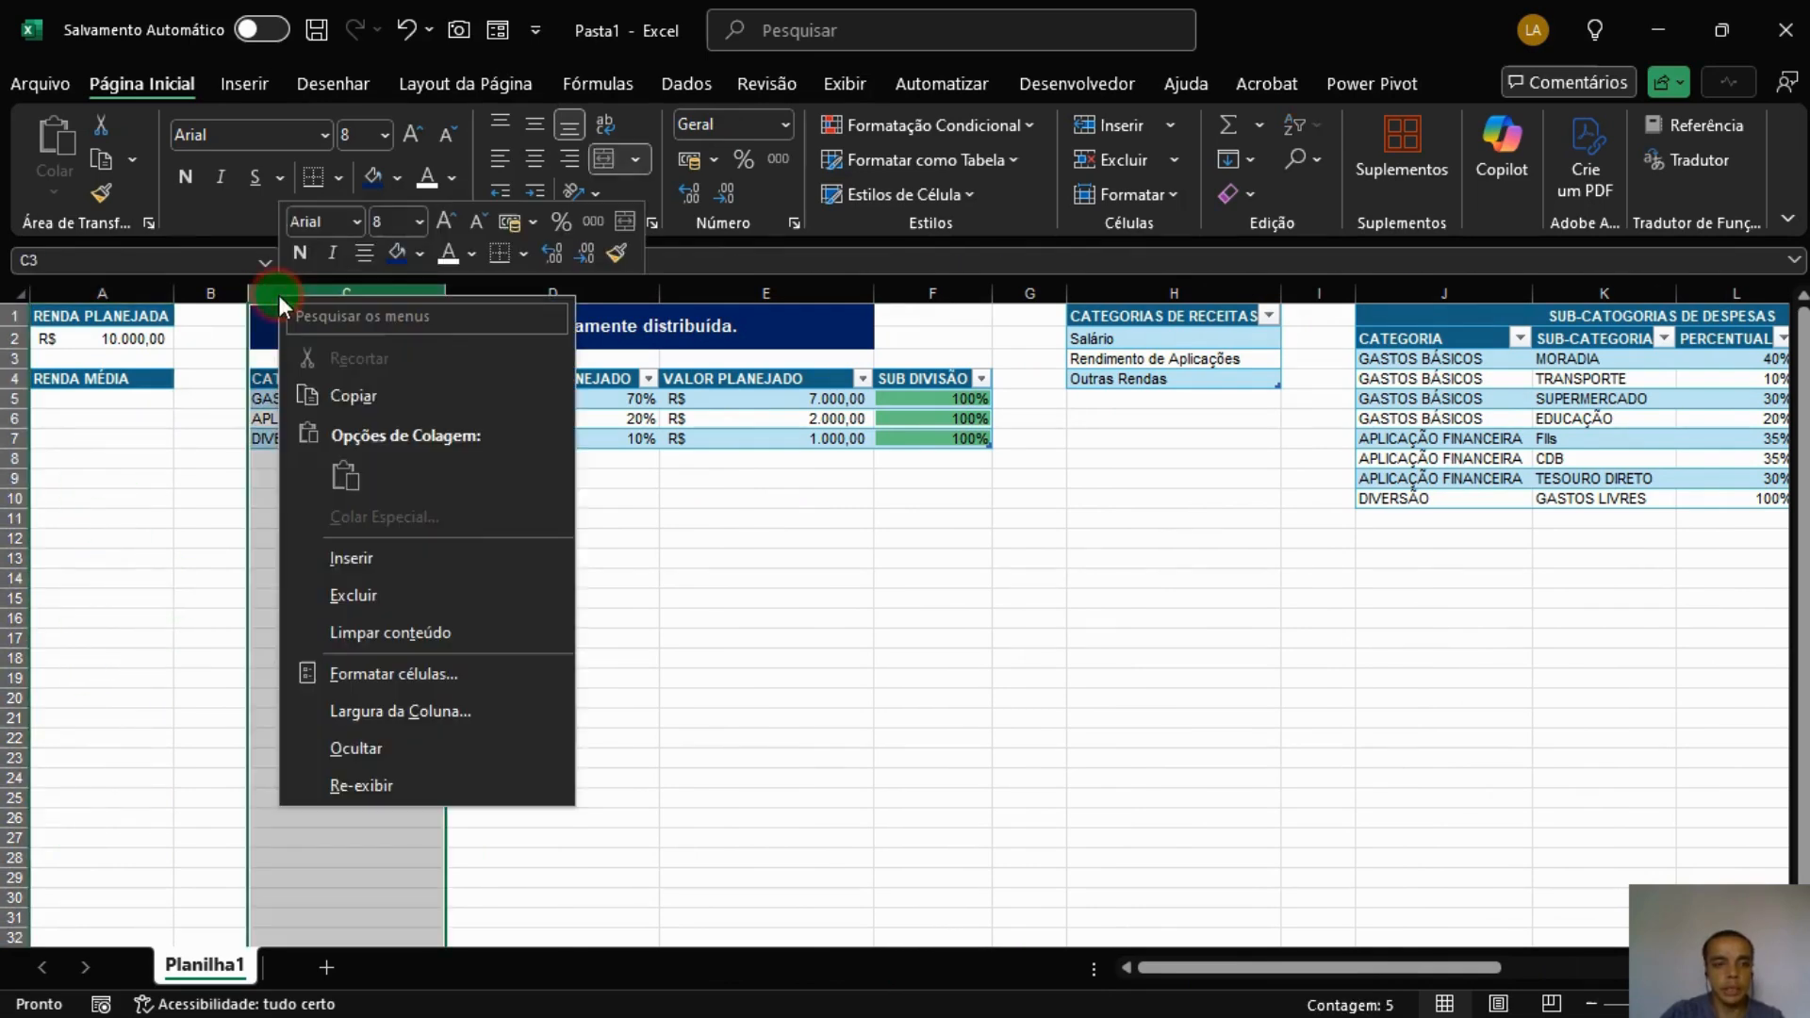
left_click(412, 559)
left_click(226, 554)
left_click(127, 481)
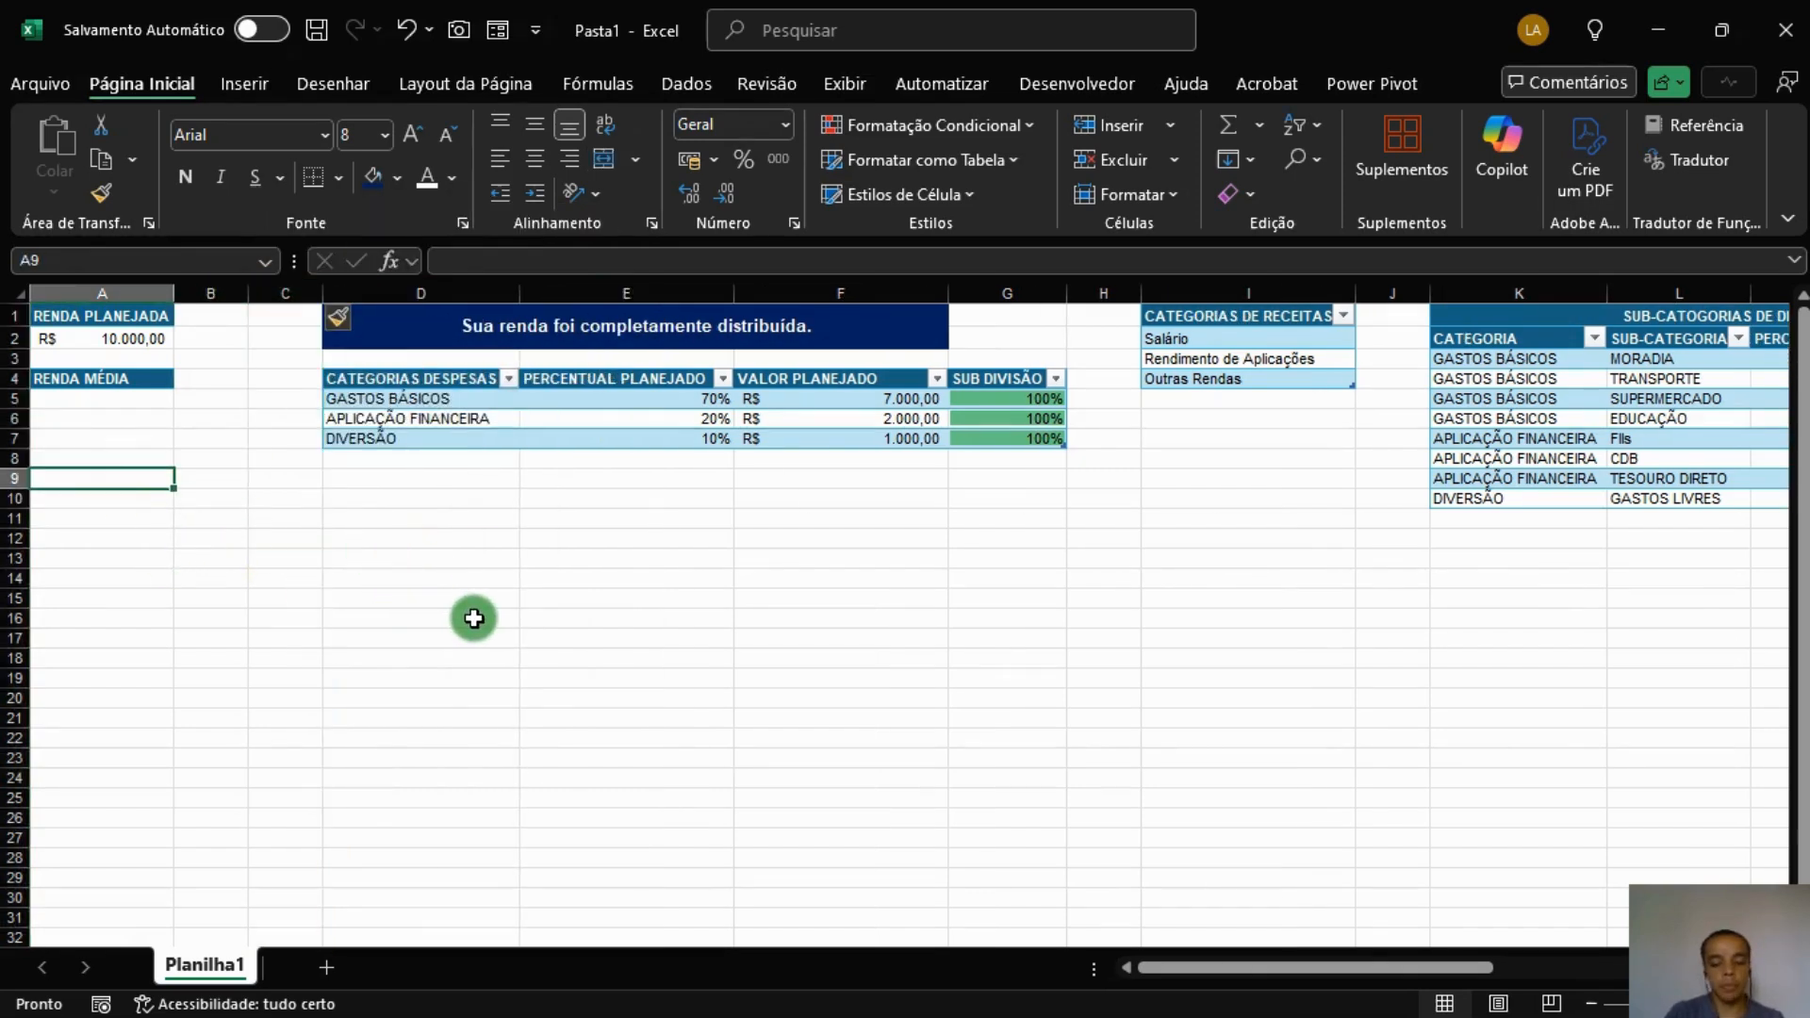
Enter the heading RENDA MÉDIA in A9, with the column headings PERÍODO in A10 and RENDA in B10.
type("PEREN")
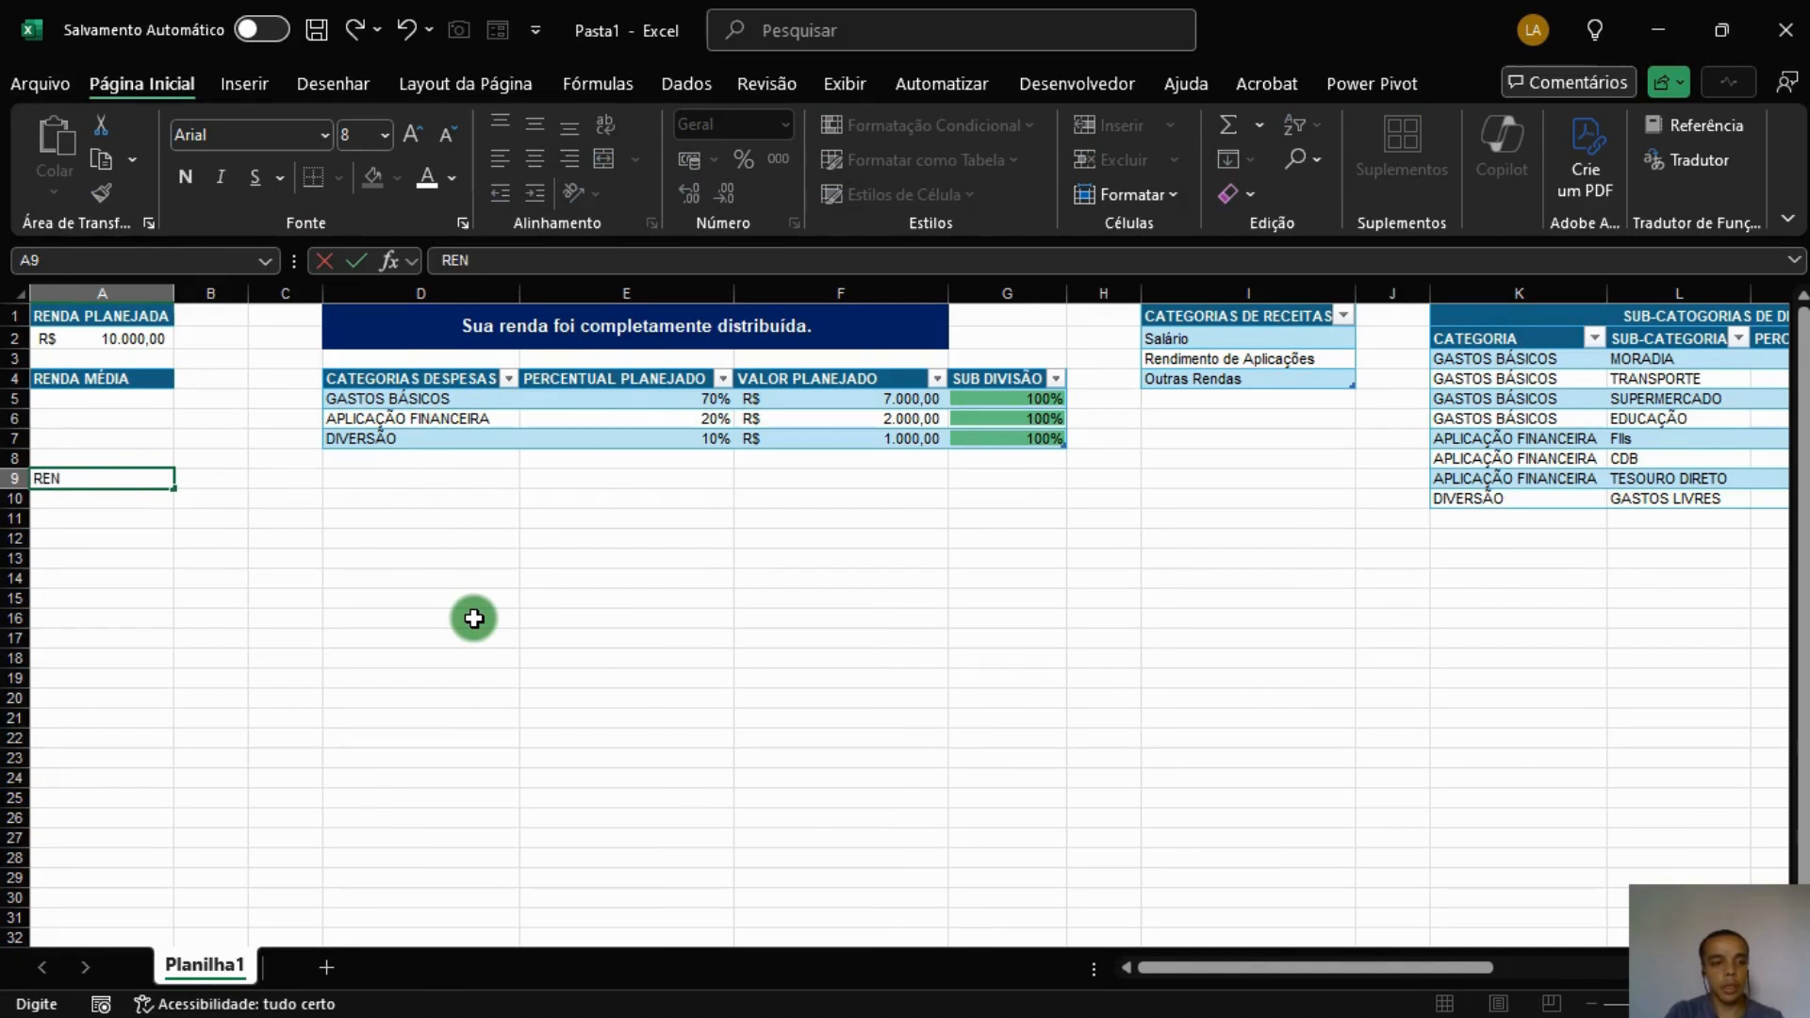
type("DA MÉDIA")
key("Return")
type("PER")
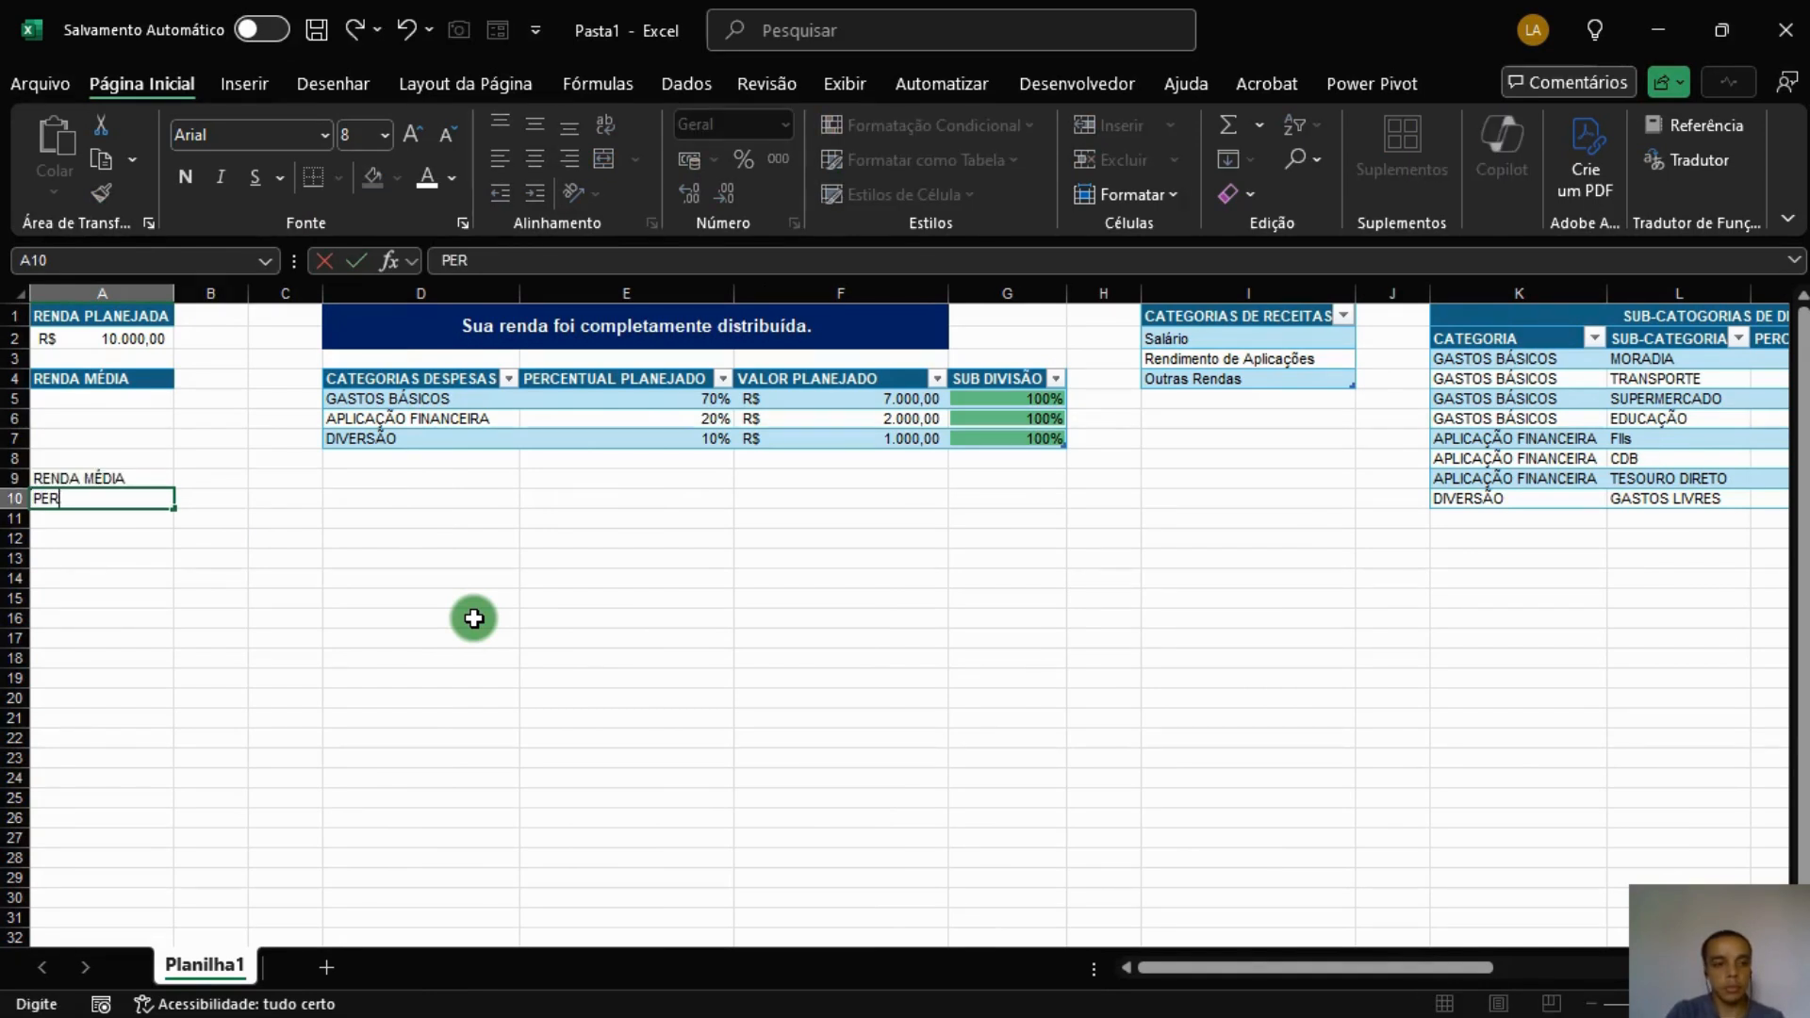
type("ÍODO")
key("Tab")
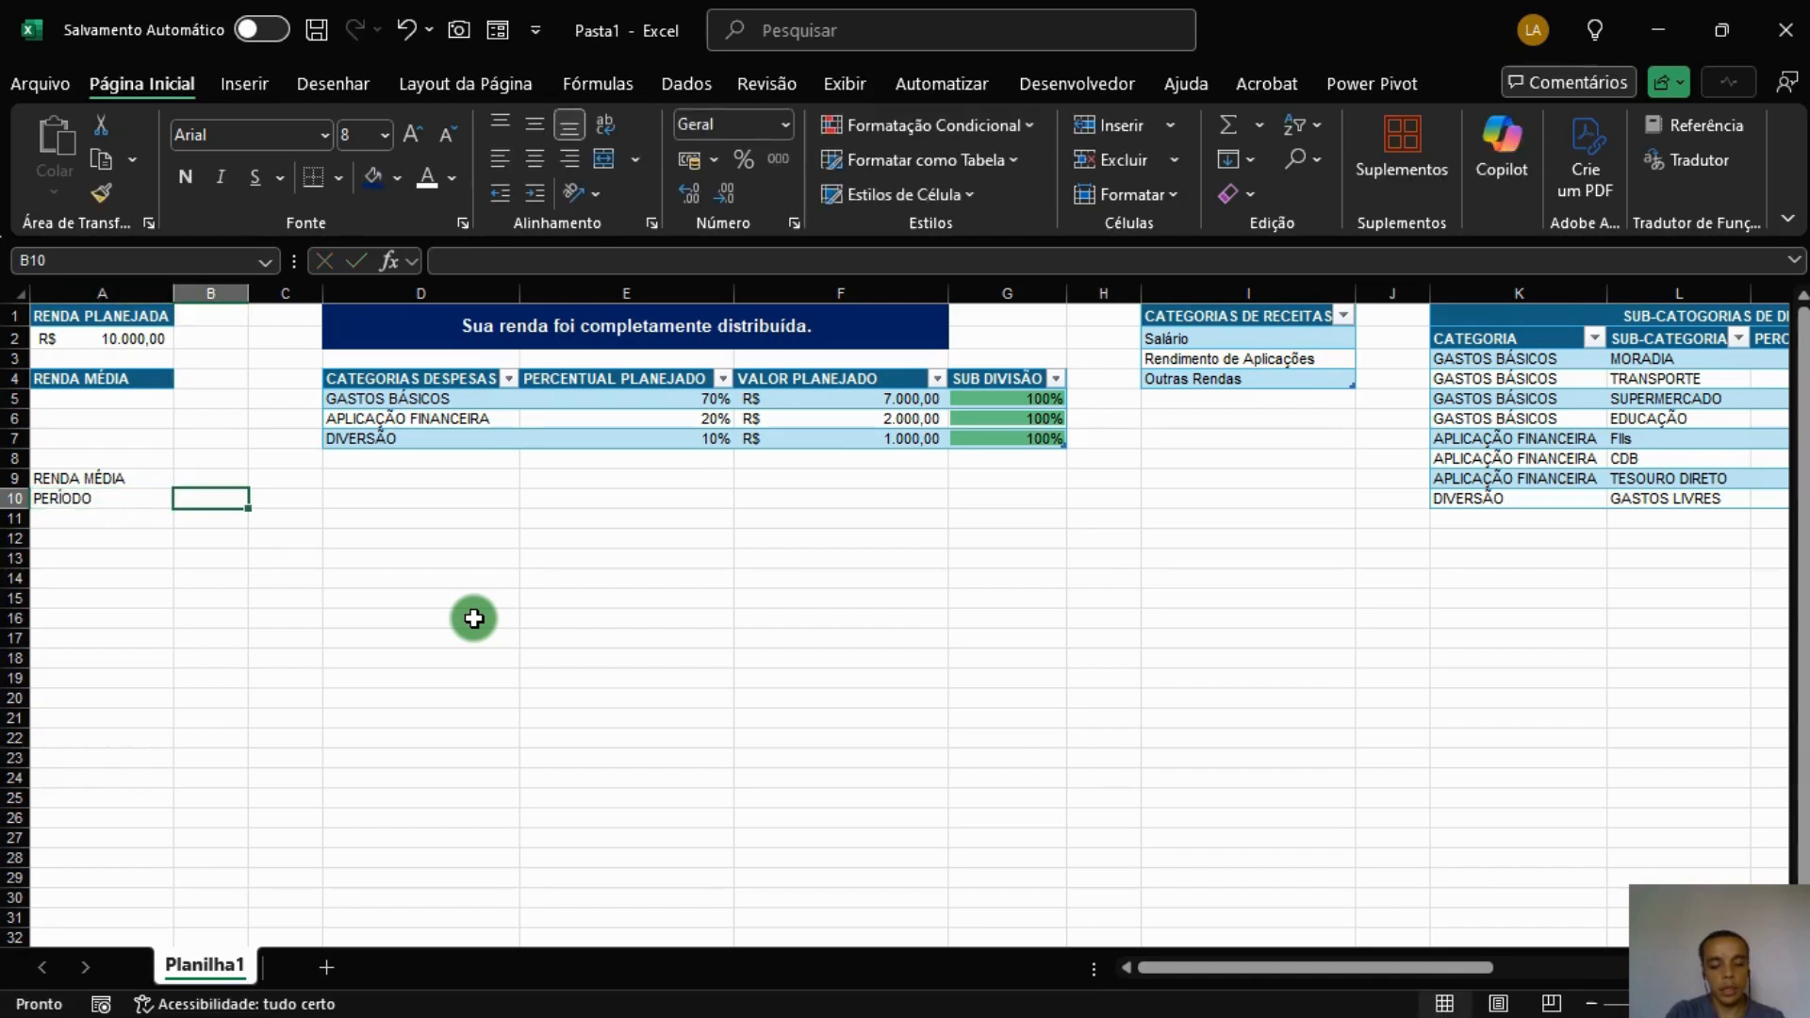
type("RENDA")
key("Return")
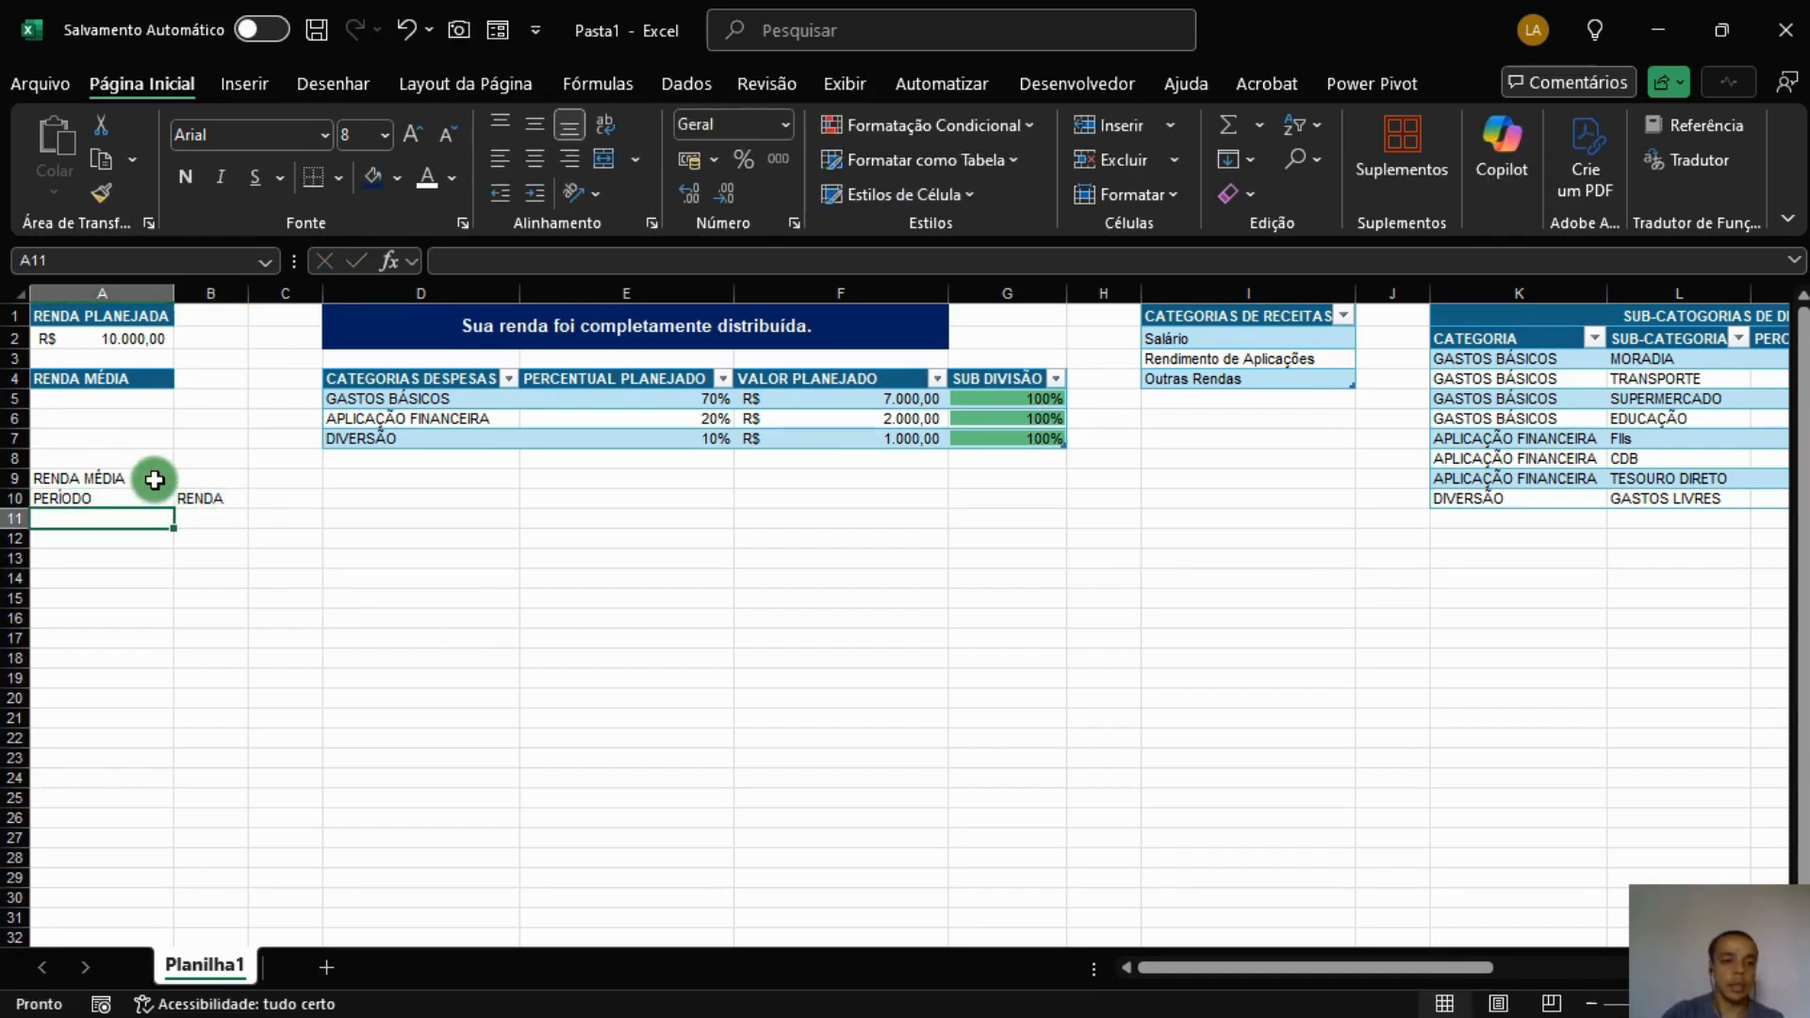
Merge and centre the RENDA MÉDIA heading across A9:B9.
left_click_drag(149, 478, 189, 478)
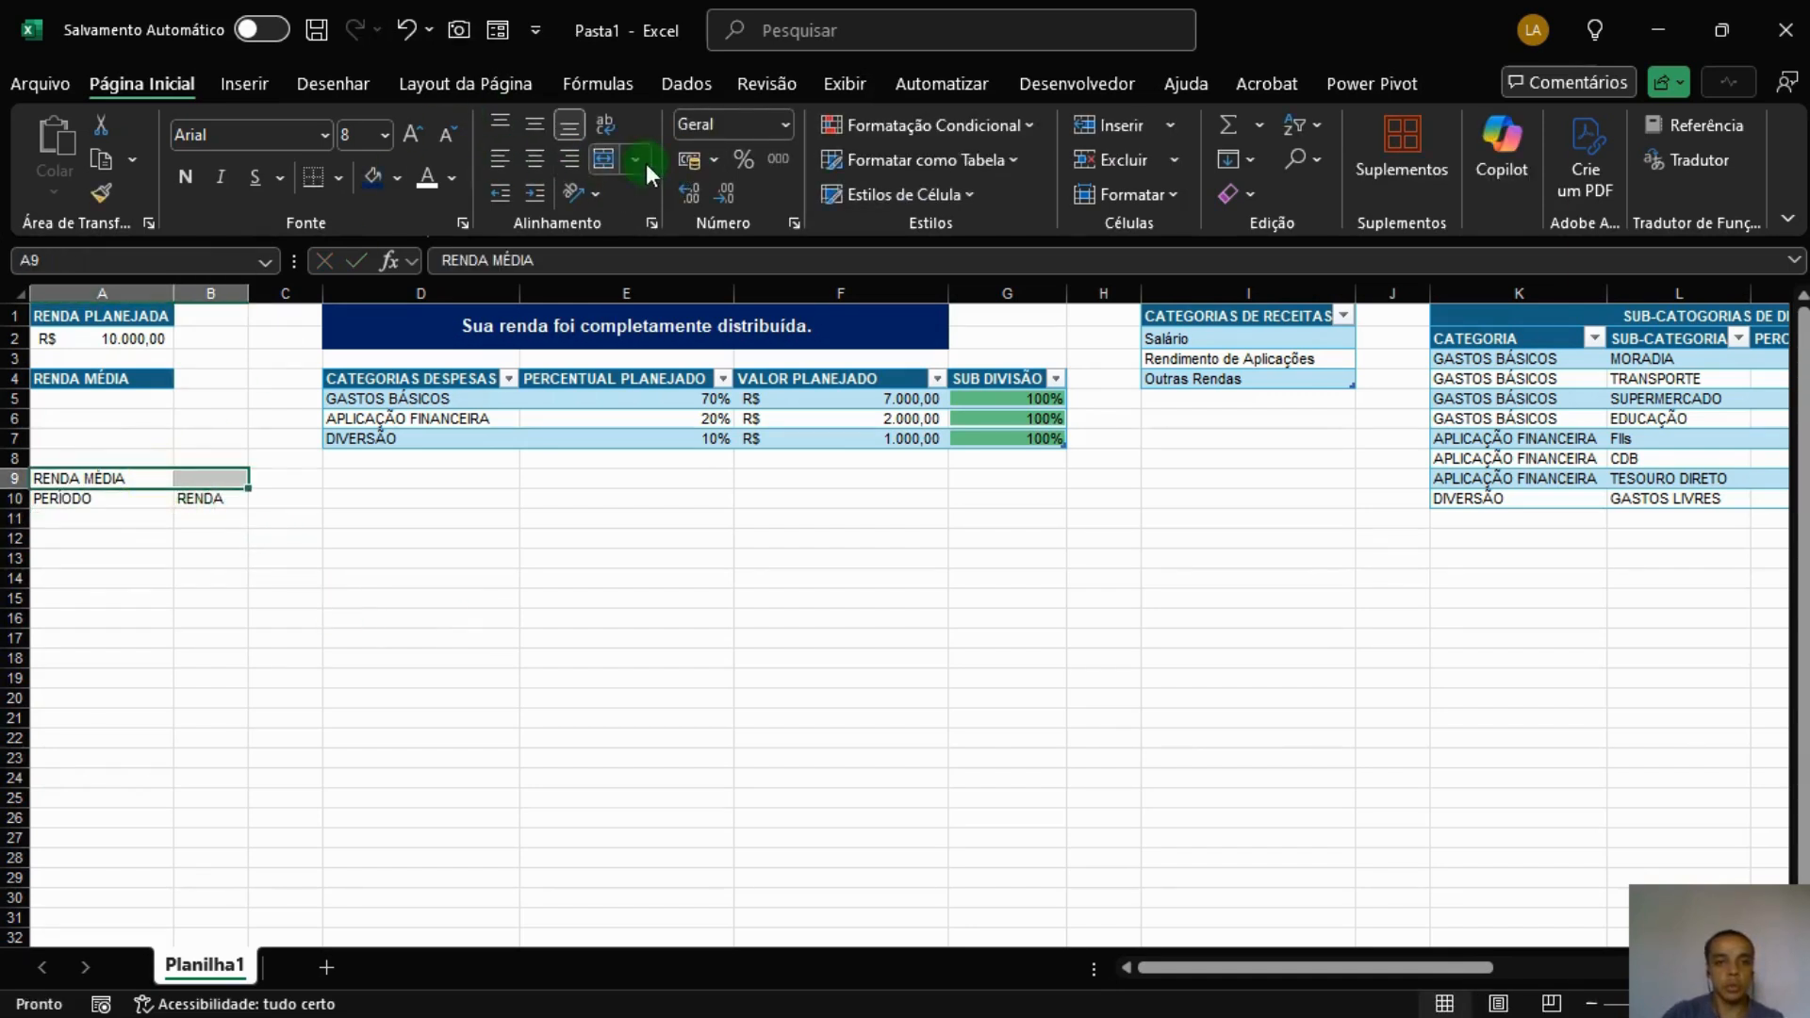
left_click(611, 165)
left_click(167, 572)
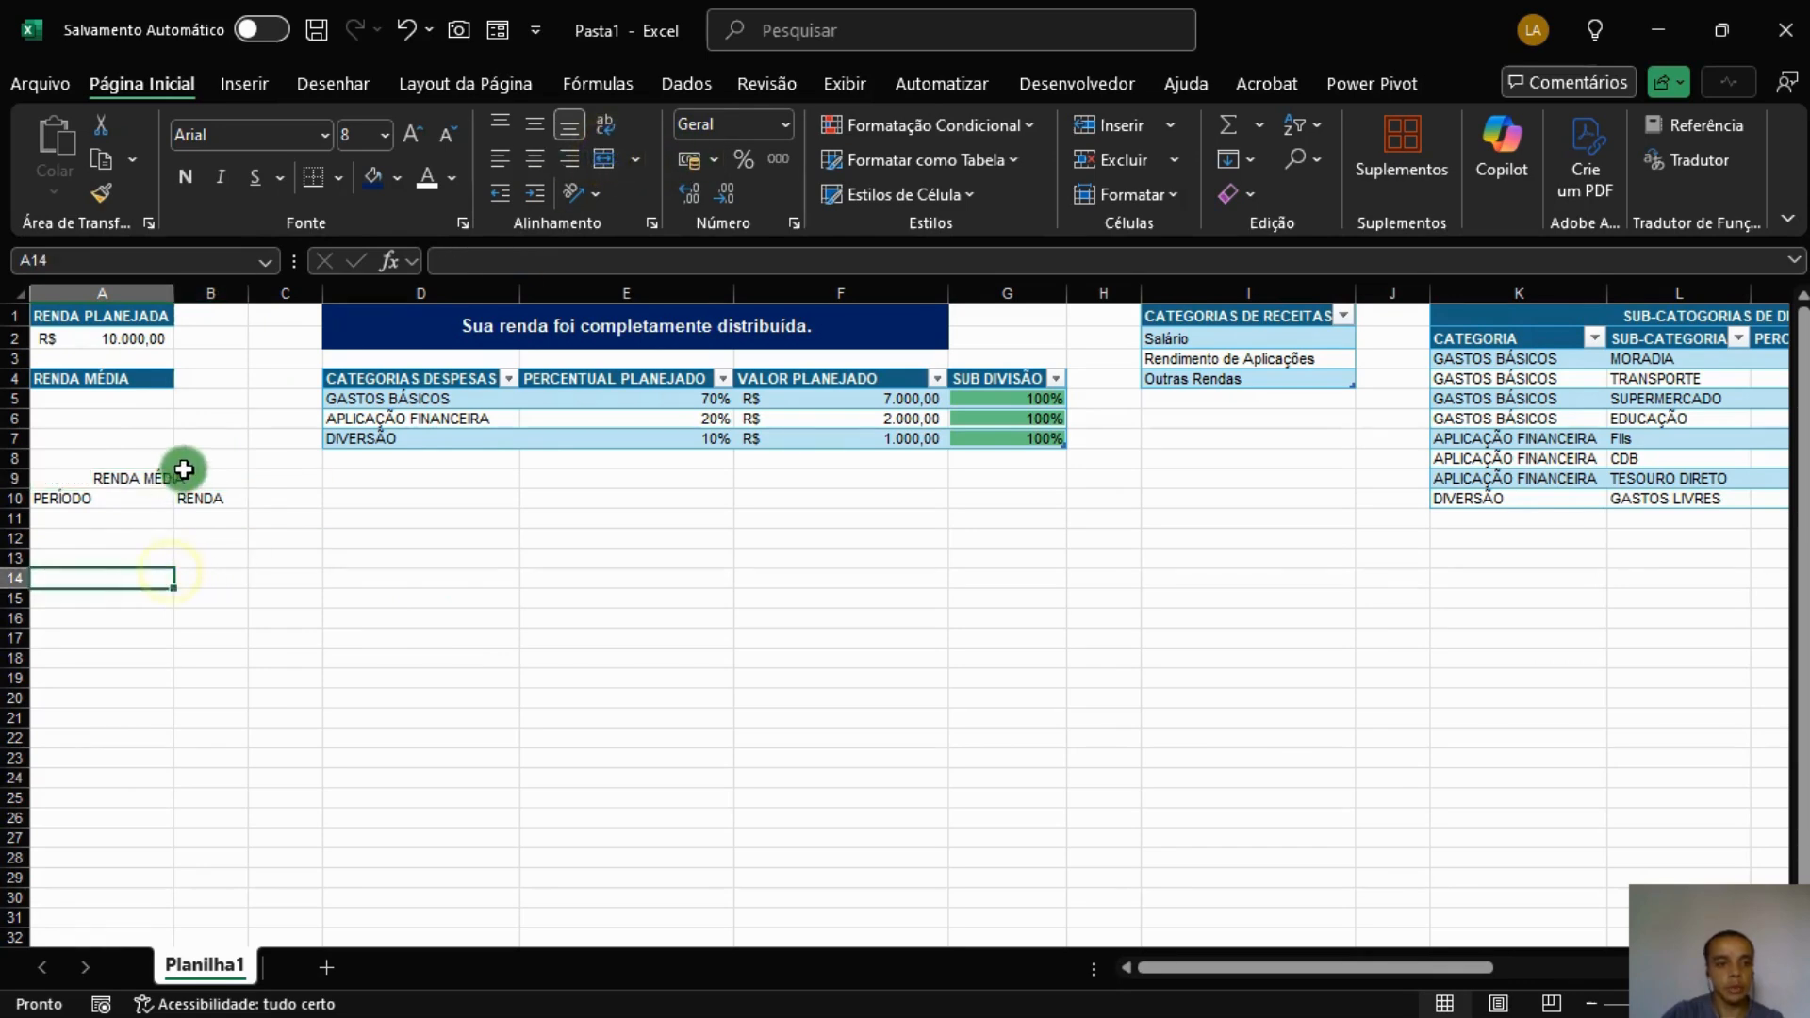
left_click(184, 465)
left_click(130, 475)
left_click(129, 503)
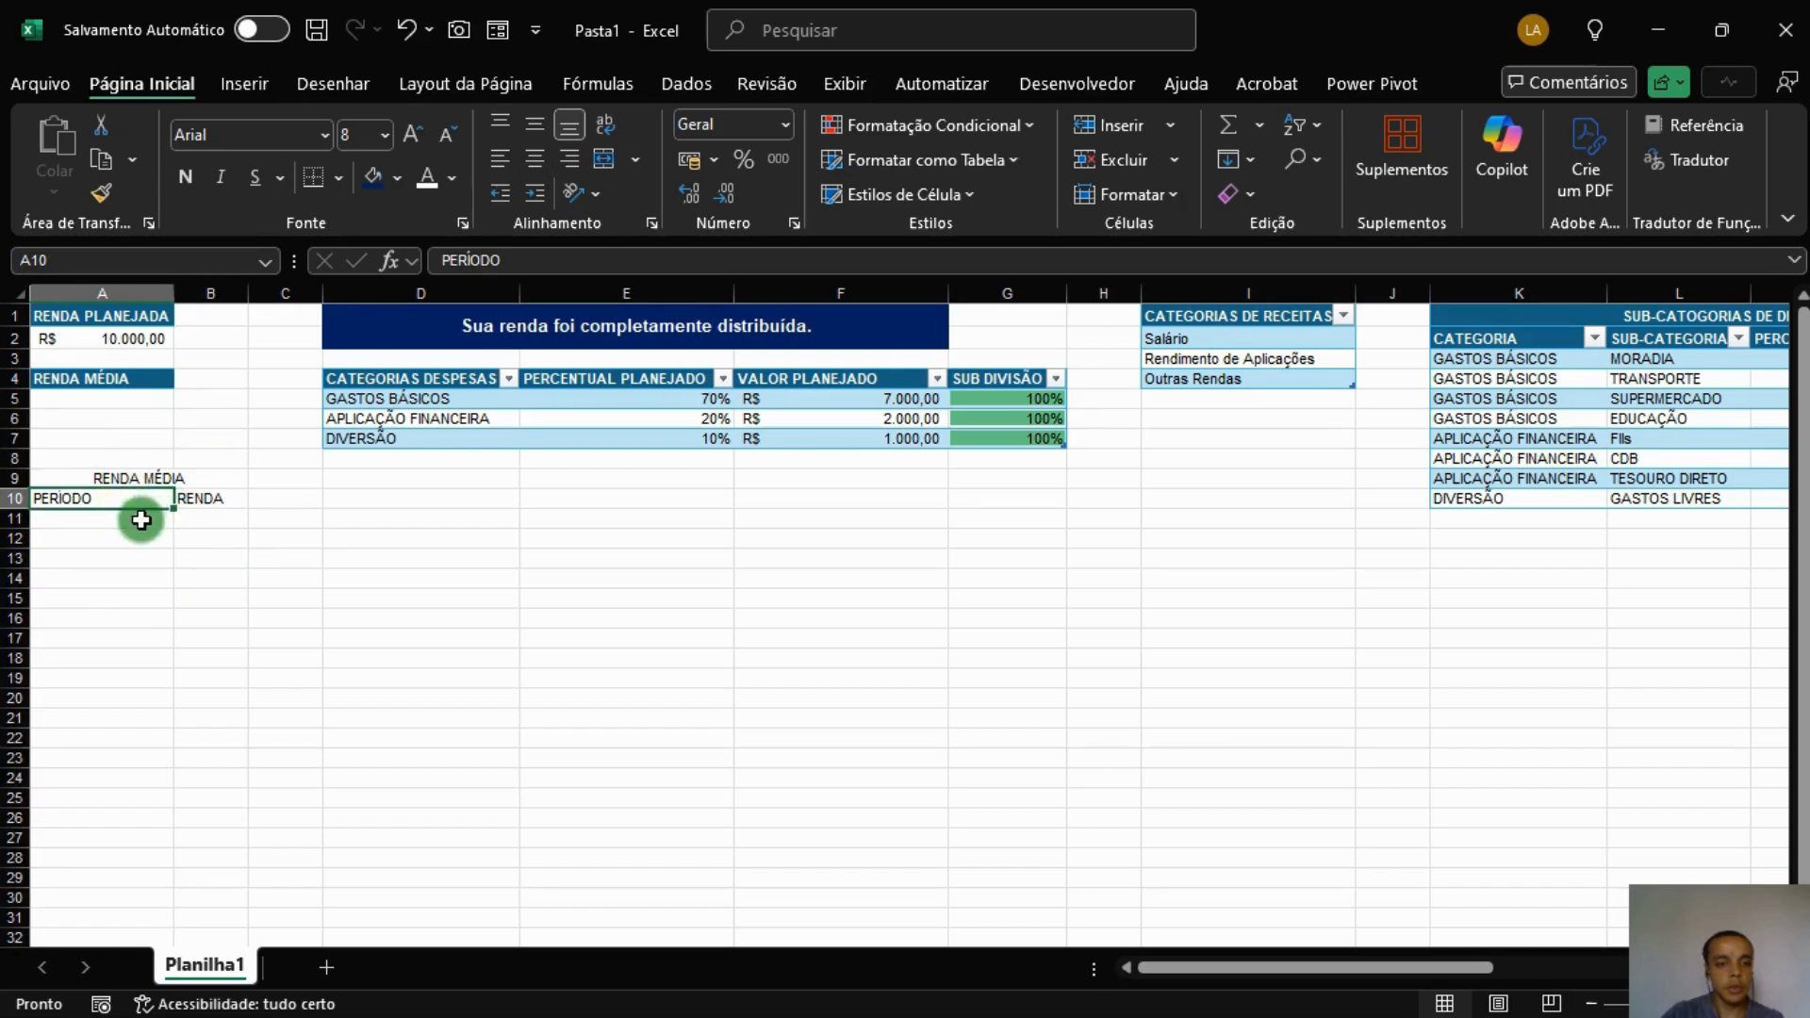
Copy the formatting of heading cell A4 onto A9:B10 and merge and centre RENDA MÉDIA across A9:B9.
left_click(102, 375)
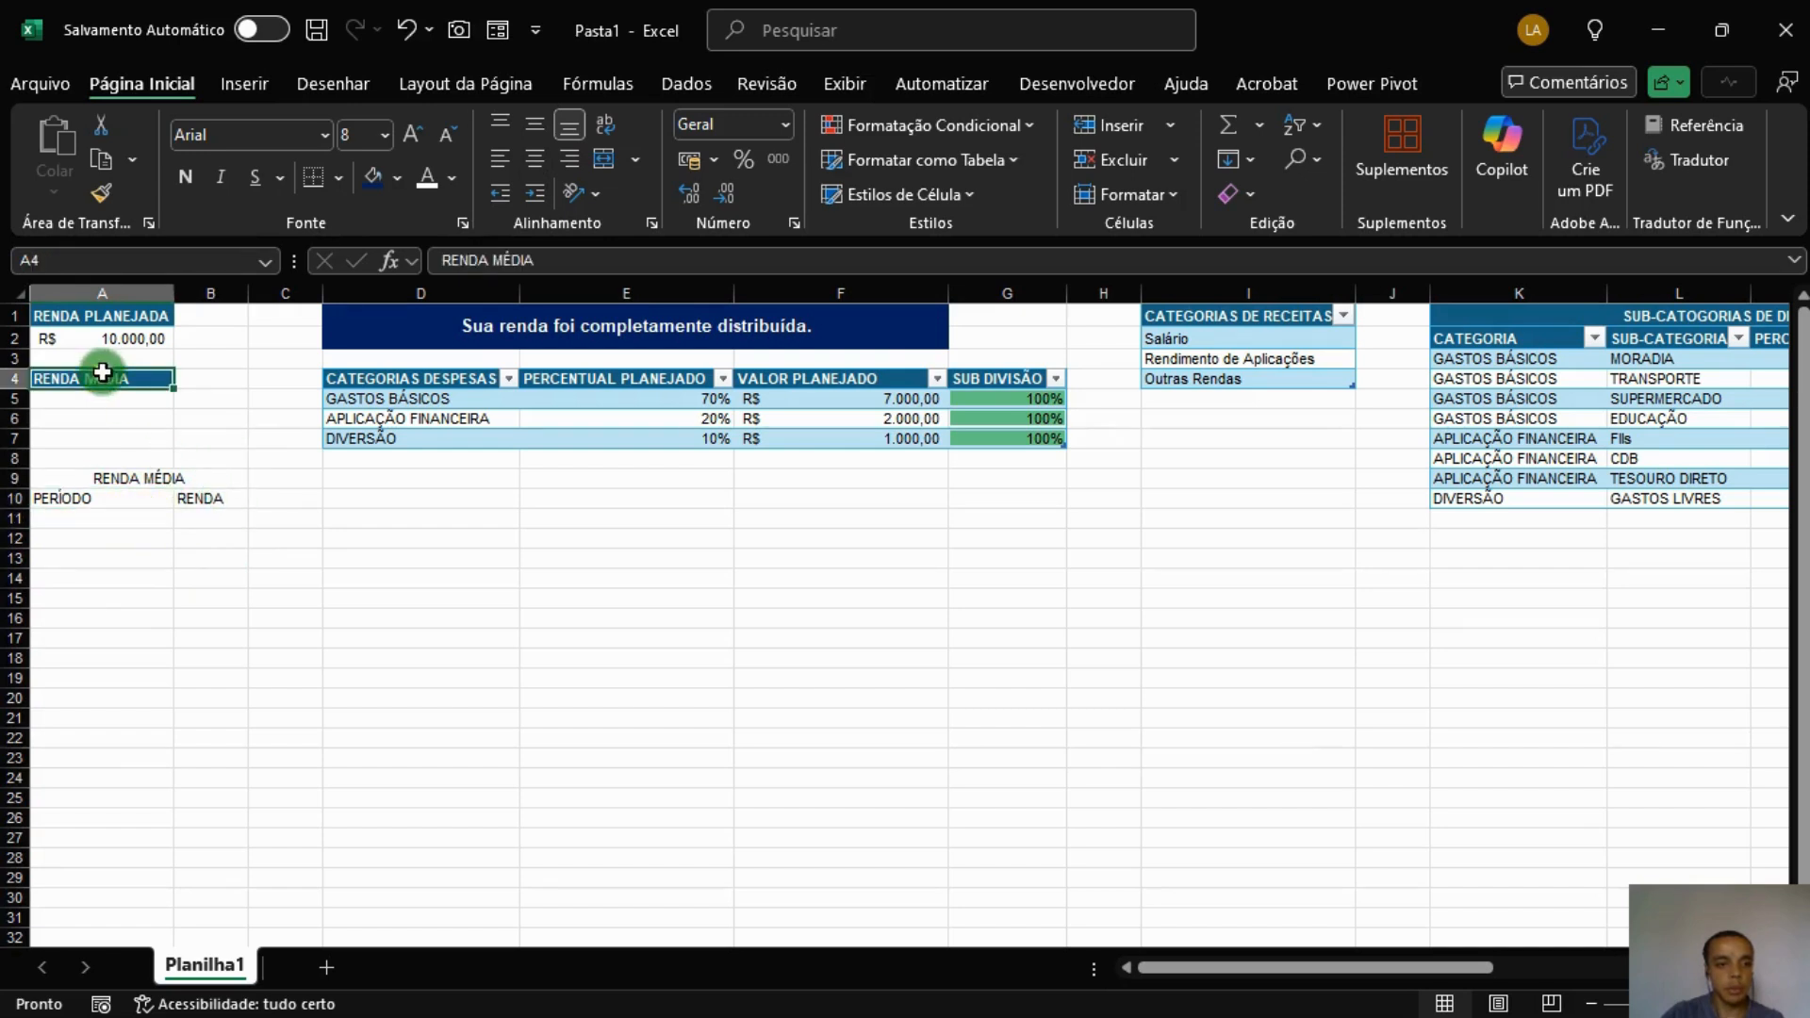
left_click(100, 192)
left_click(151, 478)
mouse_move(151, 478)
left_mouse_down()
mouse_move(202, 499)
mouse_move(193, 479)
left_mouse_up()
left_click(604, 158)
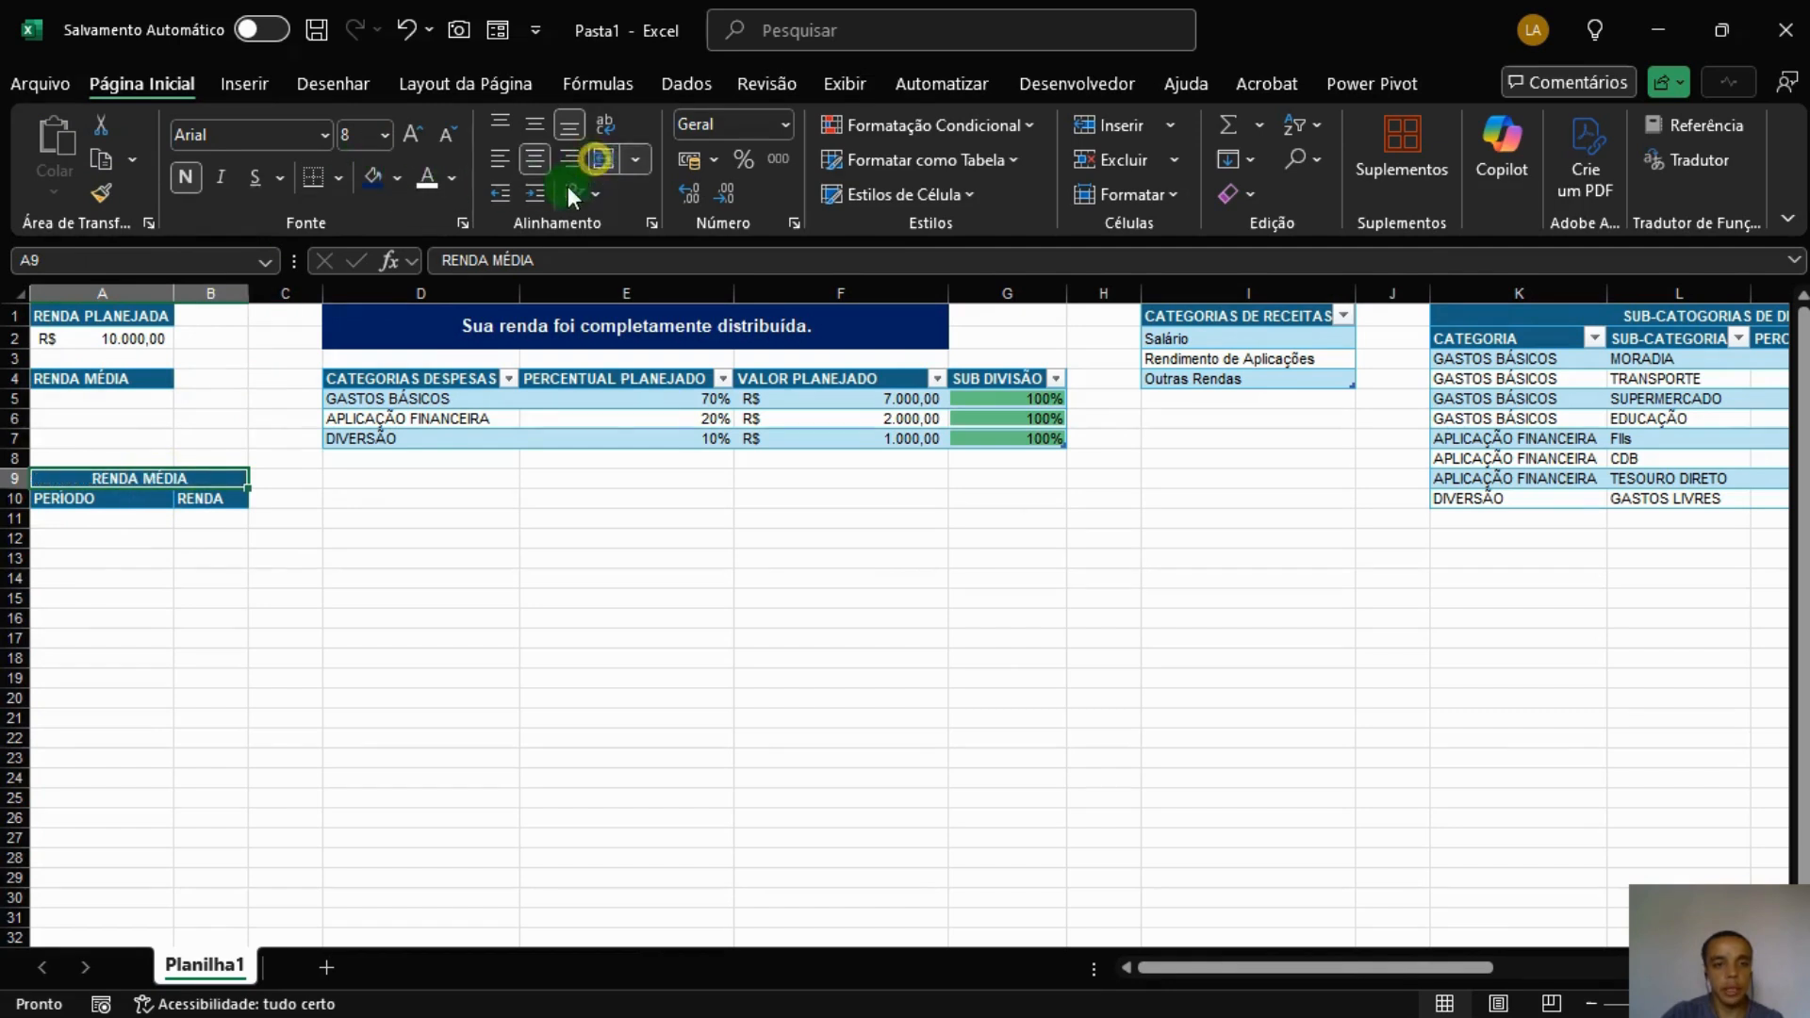
Enter the formula =FIMMÊS(HOJE();-4)+1 in A11 as the first date under PERÍODO.
left_click(95, 518)
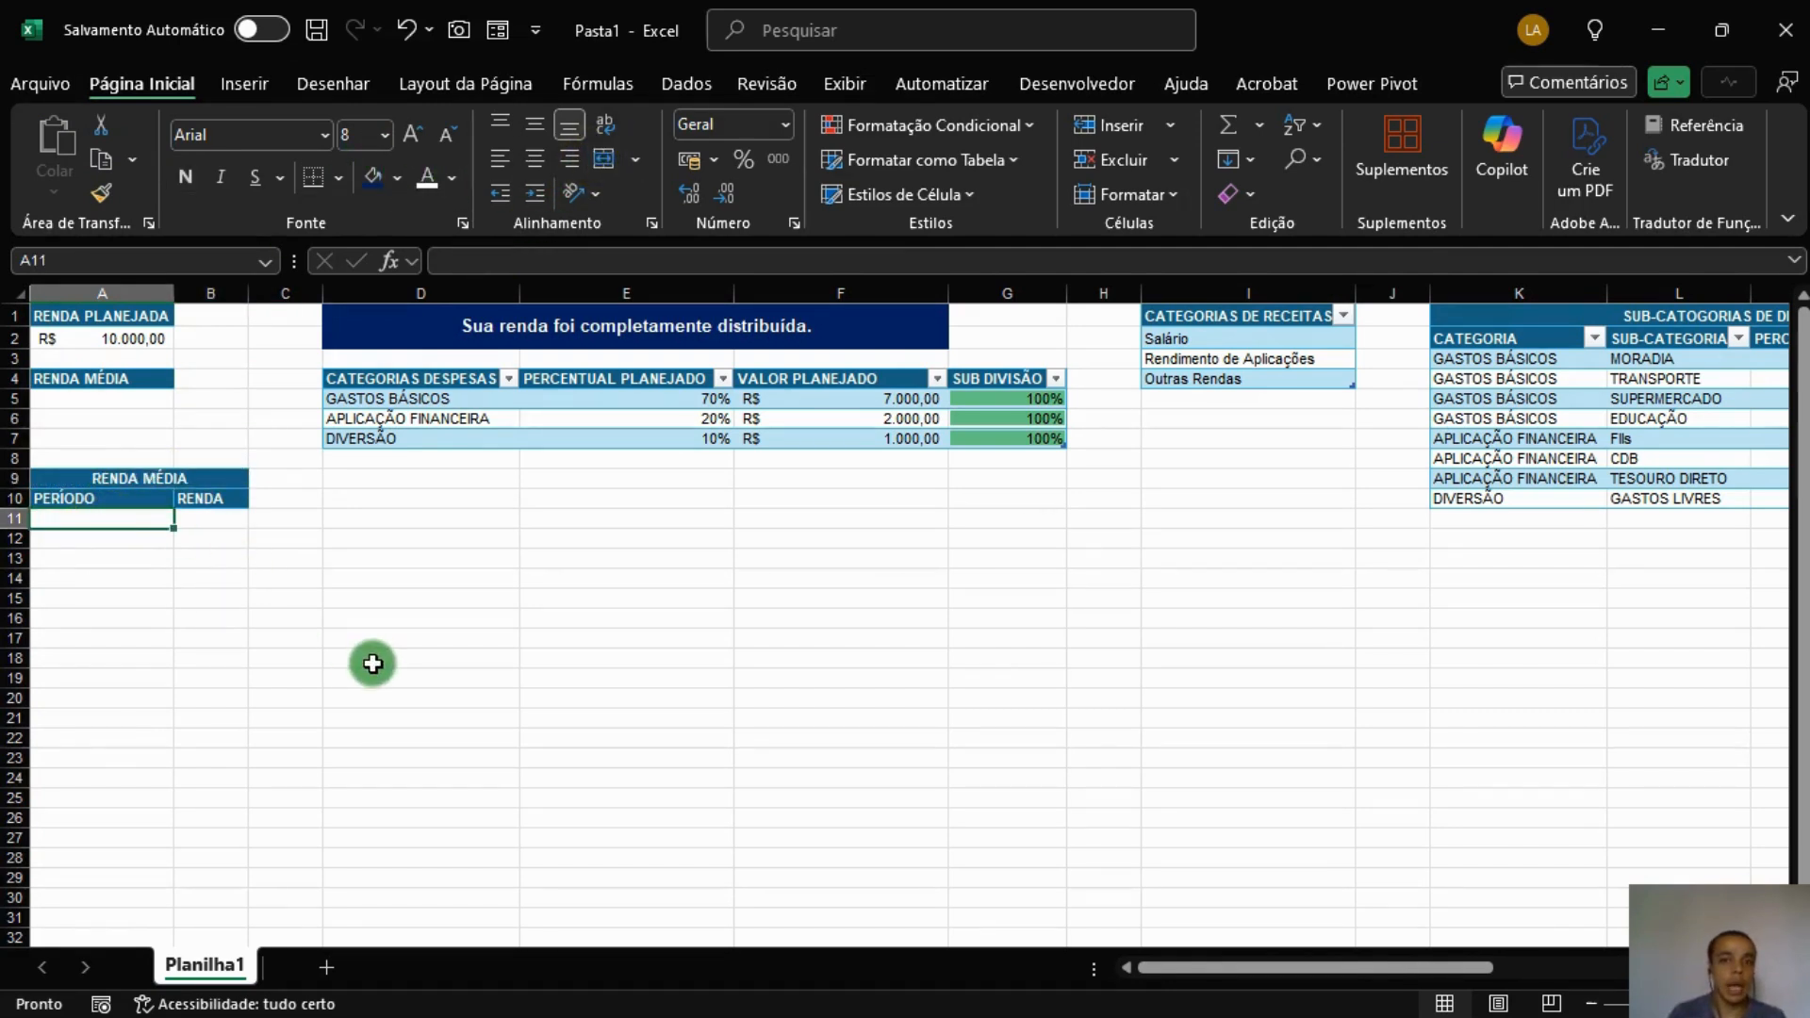
type("=")
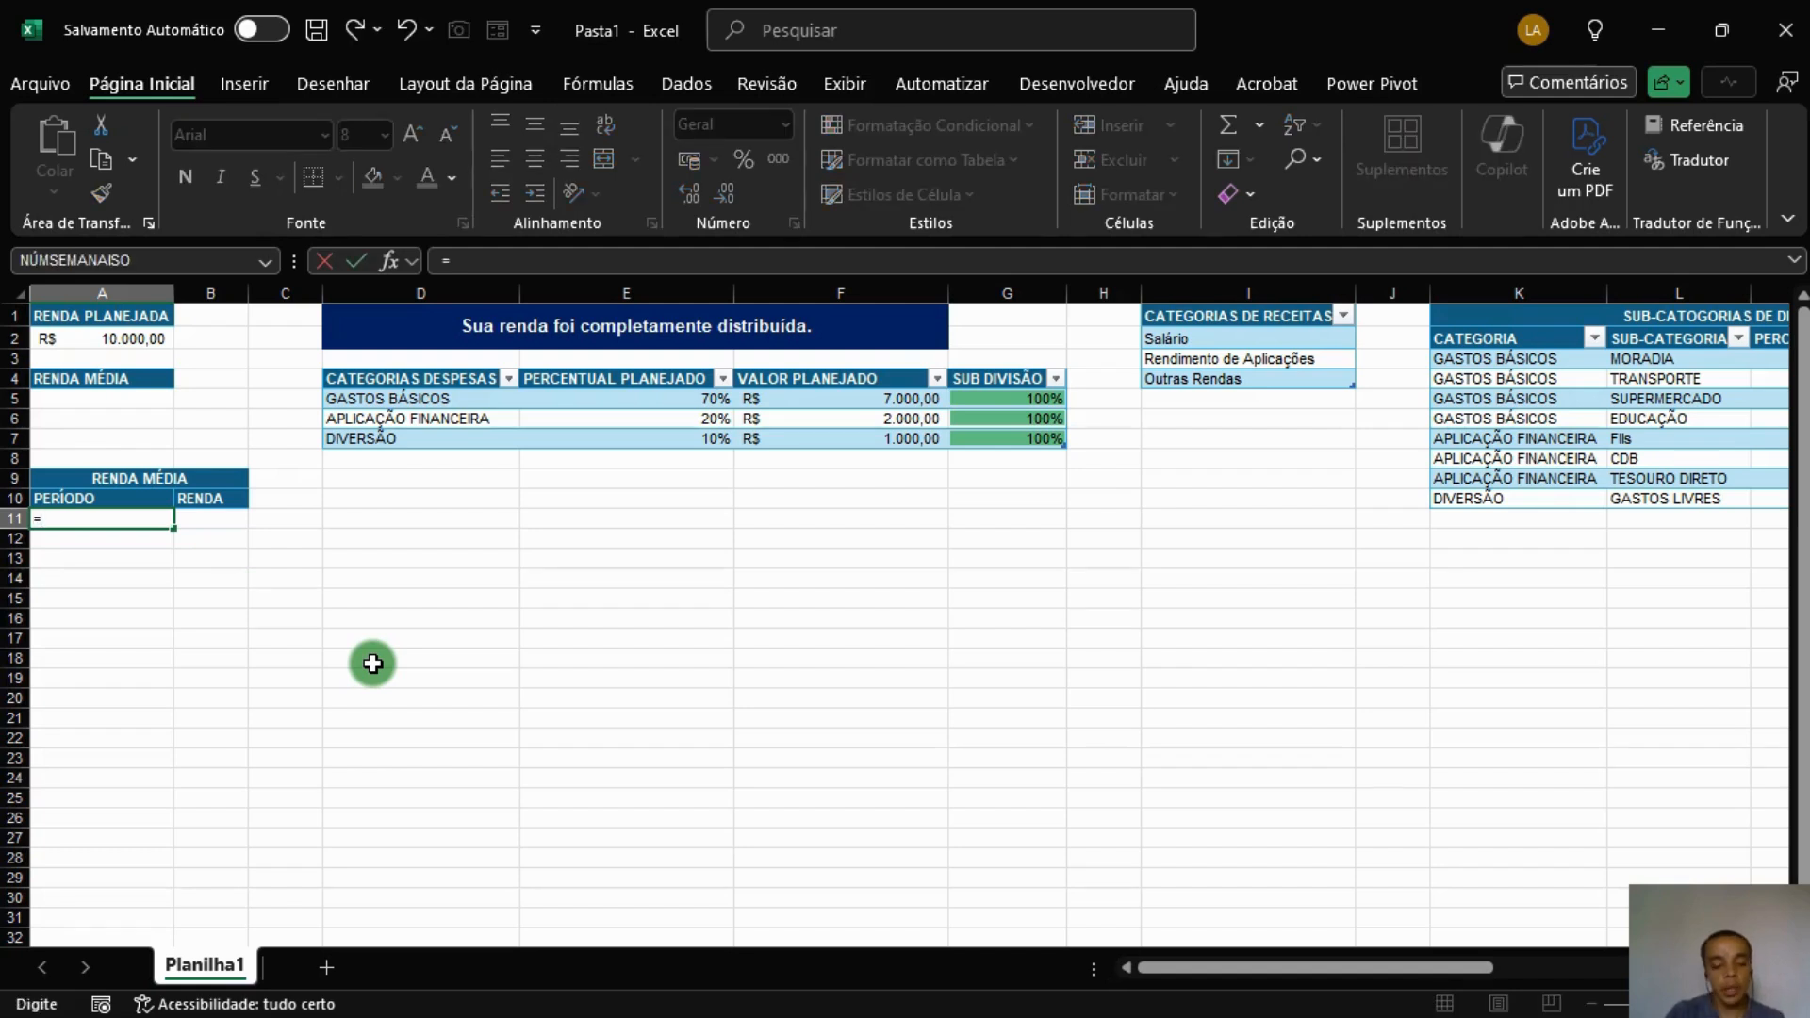
type("FIMMÊS(")
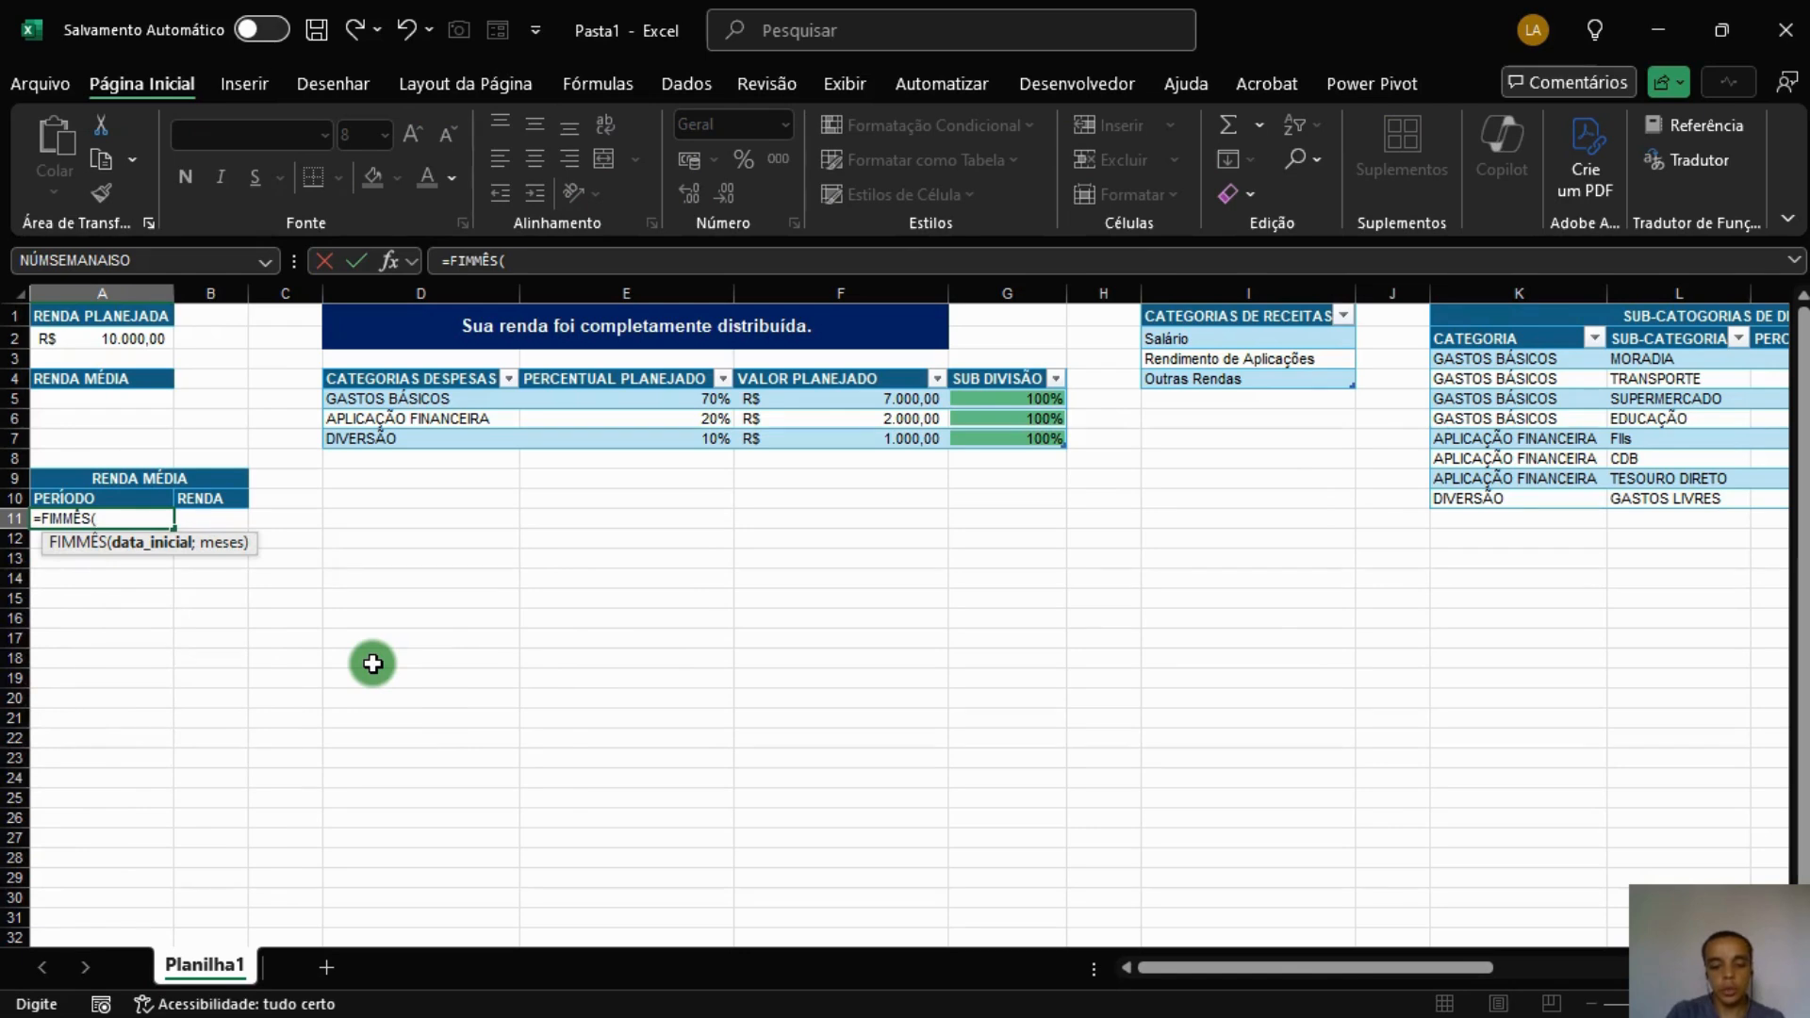
type("HJ")
type("OJE")
key("Tab")
type(")")
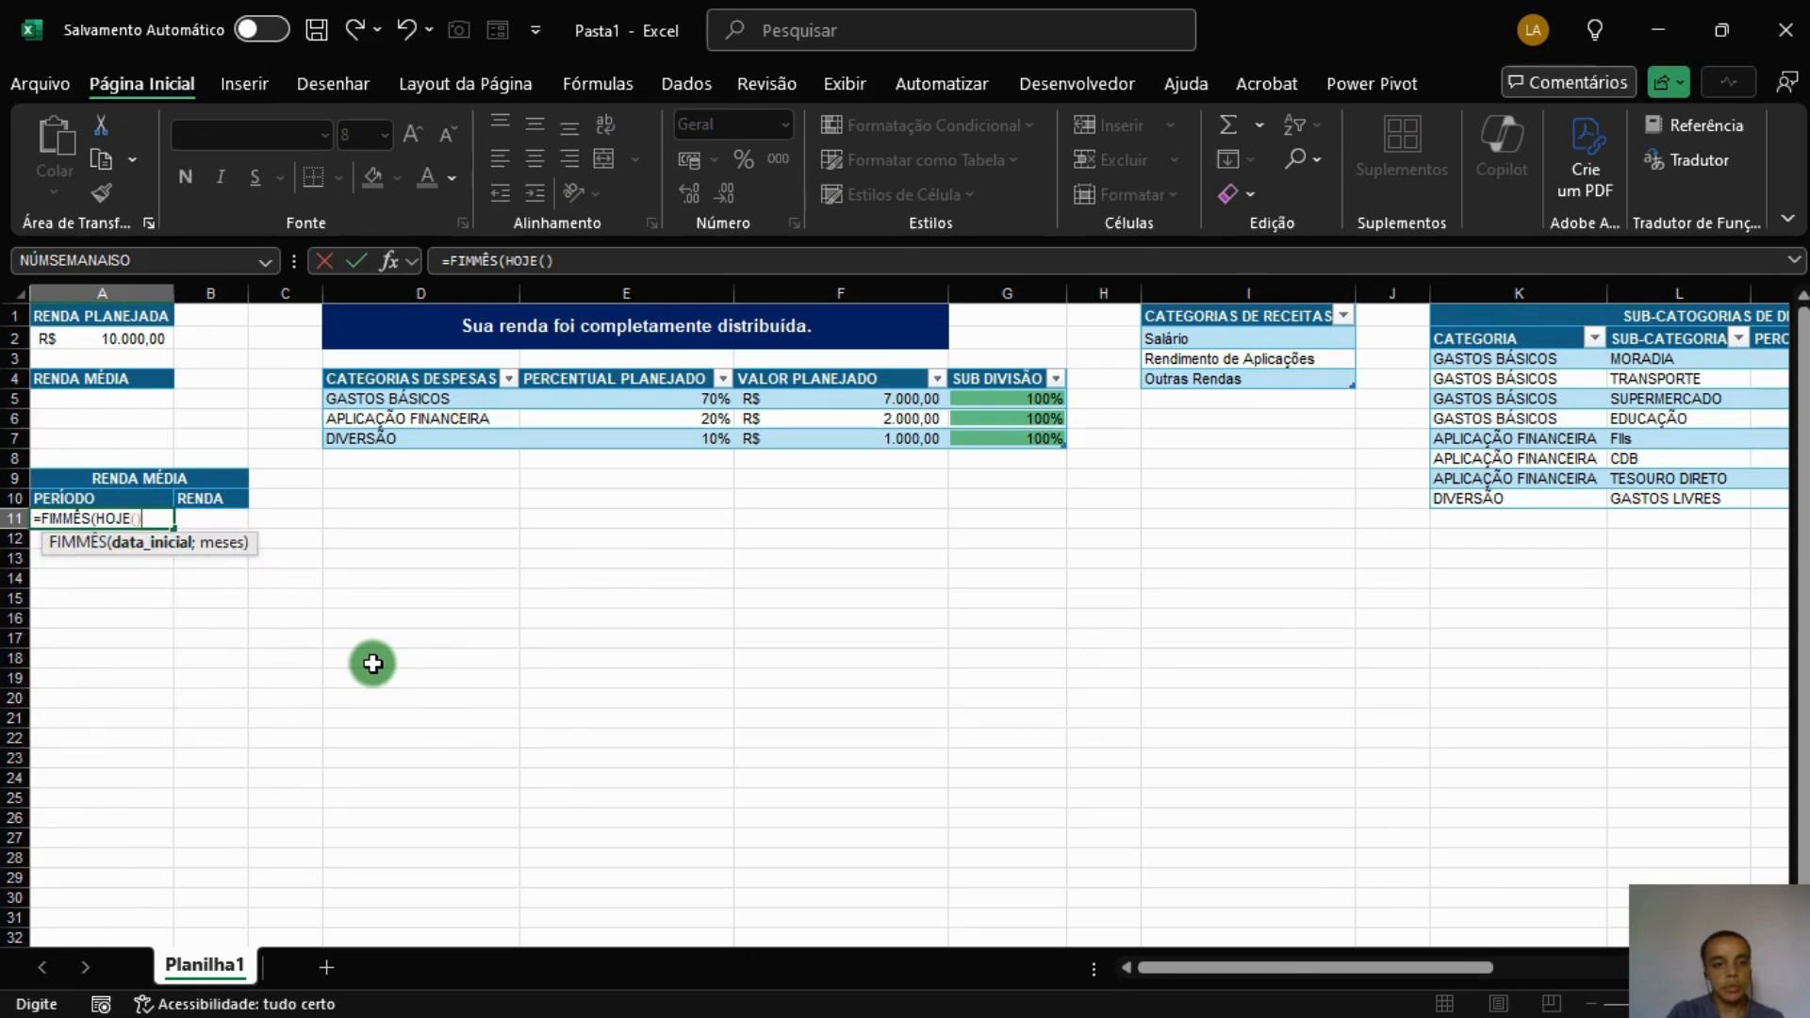
type(";")
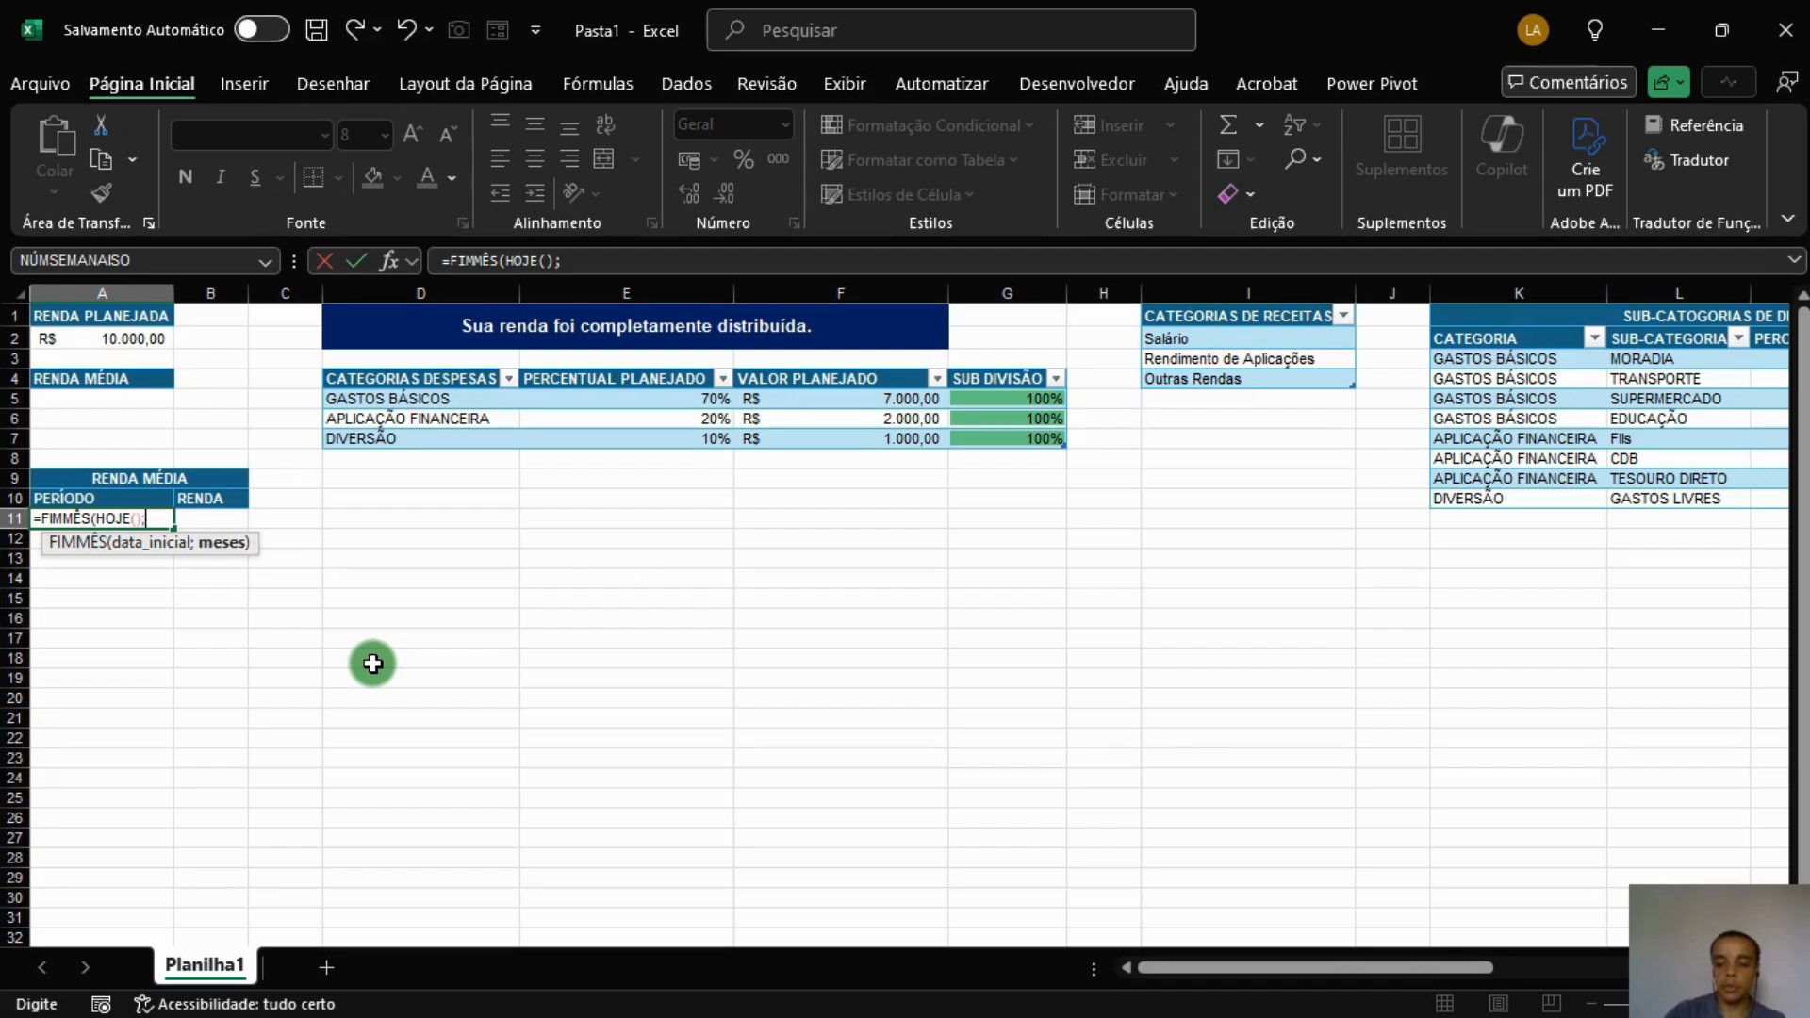
type("-4)+")
key("Return")
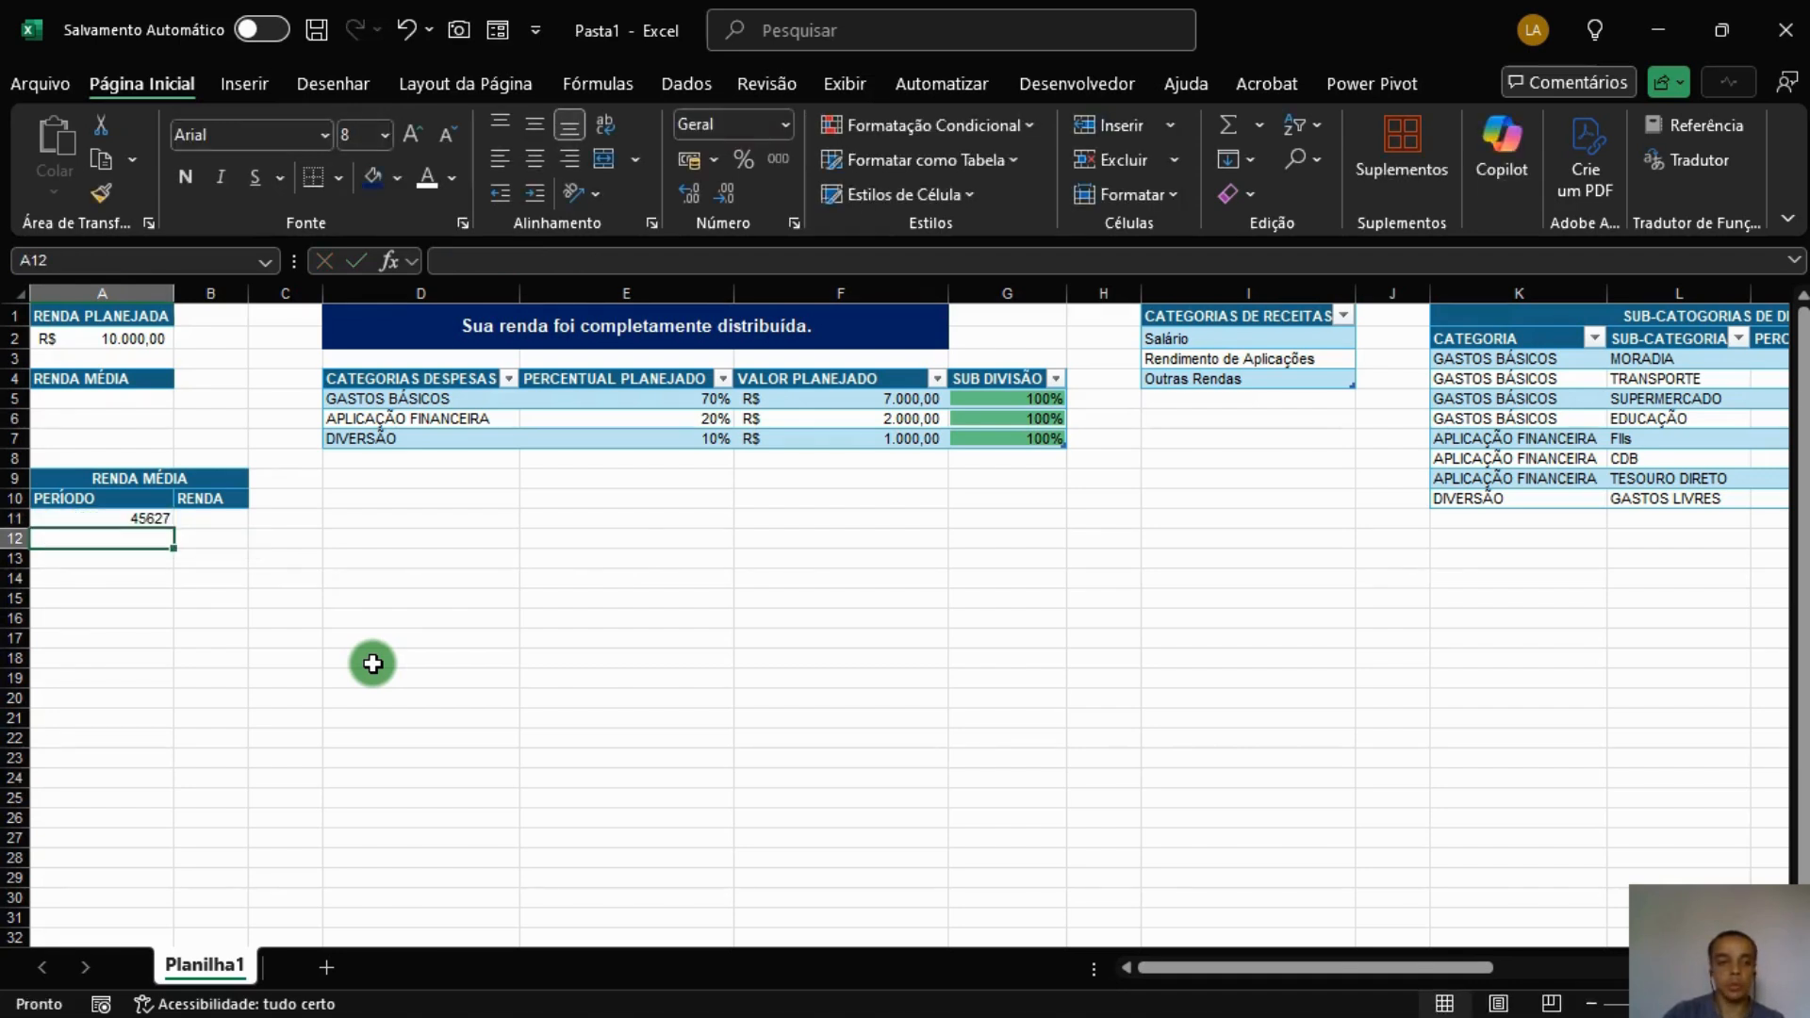
Format cell A11 as a short date (Data Abreviada).
left_click(165, 519)
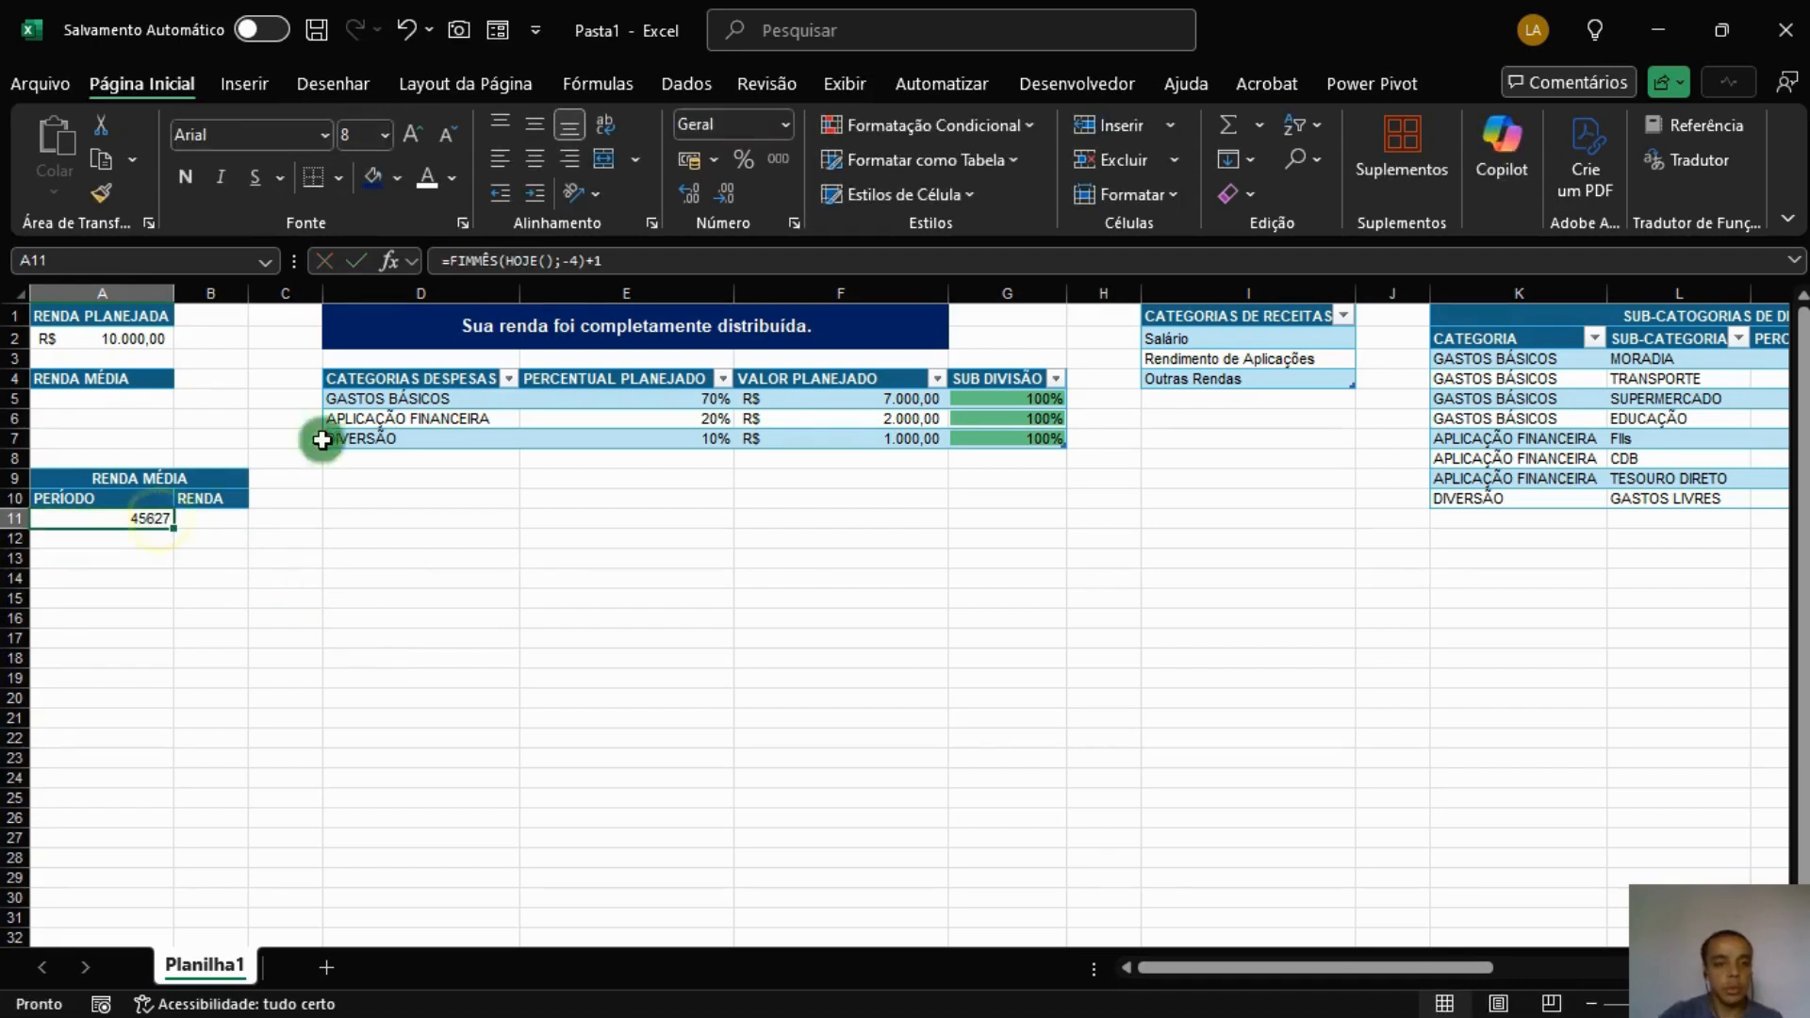
left_click(784, 121)
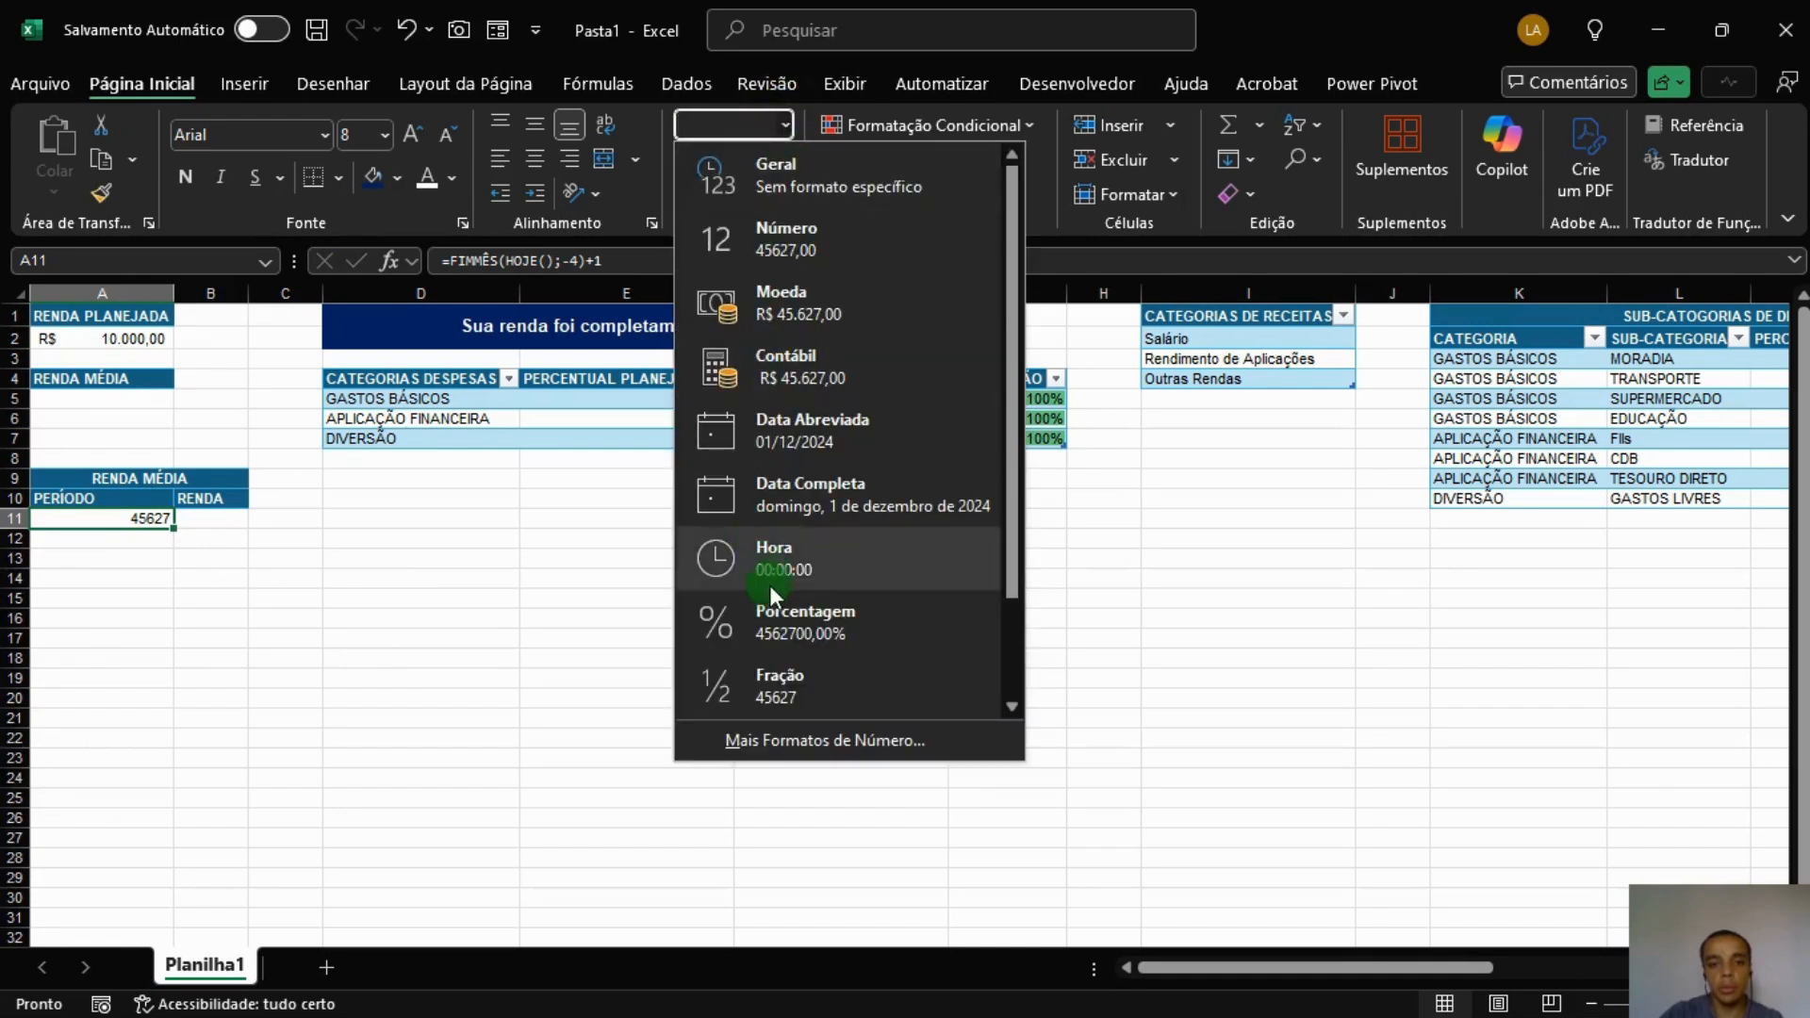
left_click(819, 420)
left_click(272, 559)
left_click(135, 517)
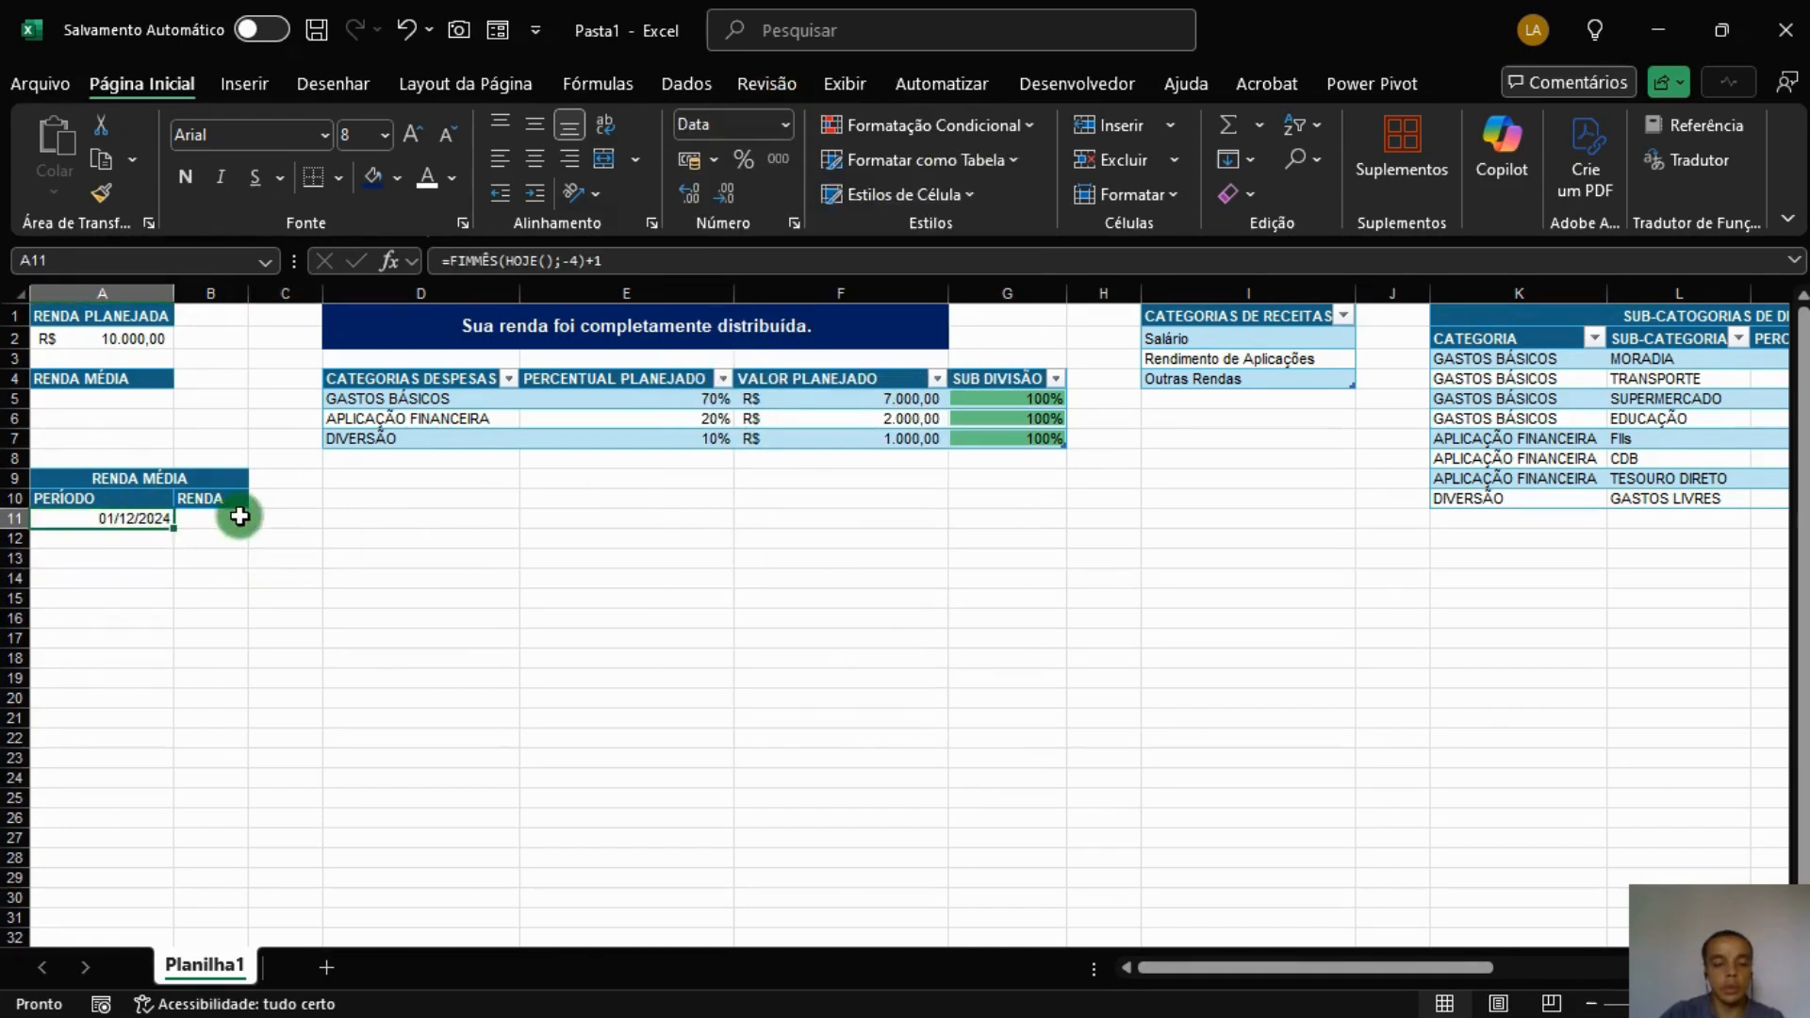
Enter the formula =DATAM(A11;1) in A12 to get the date one month after A11.
left_click(155, 556)
left_click(160, 536)
type("=DATAM")
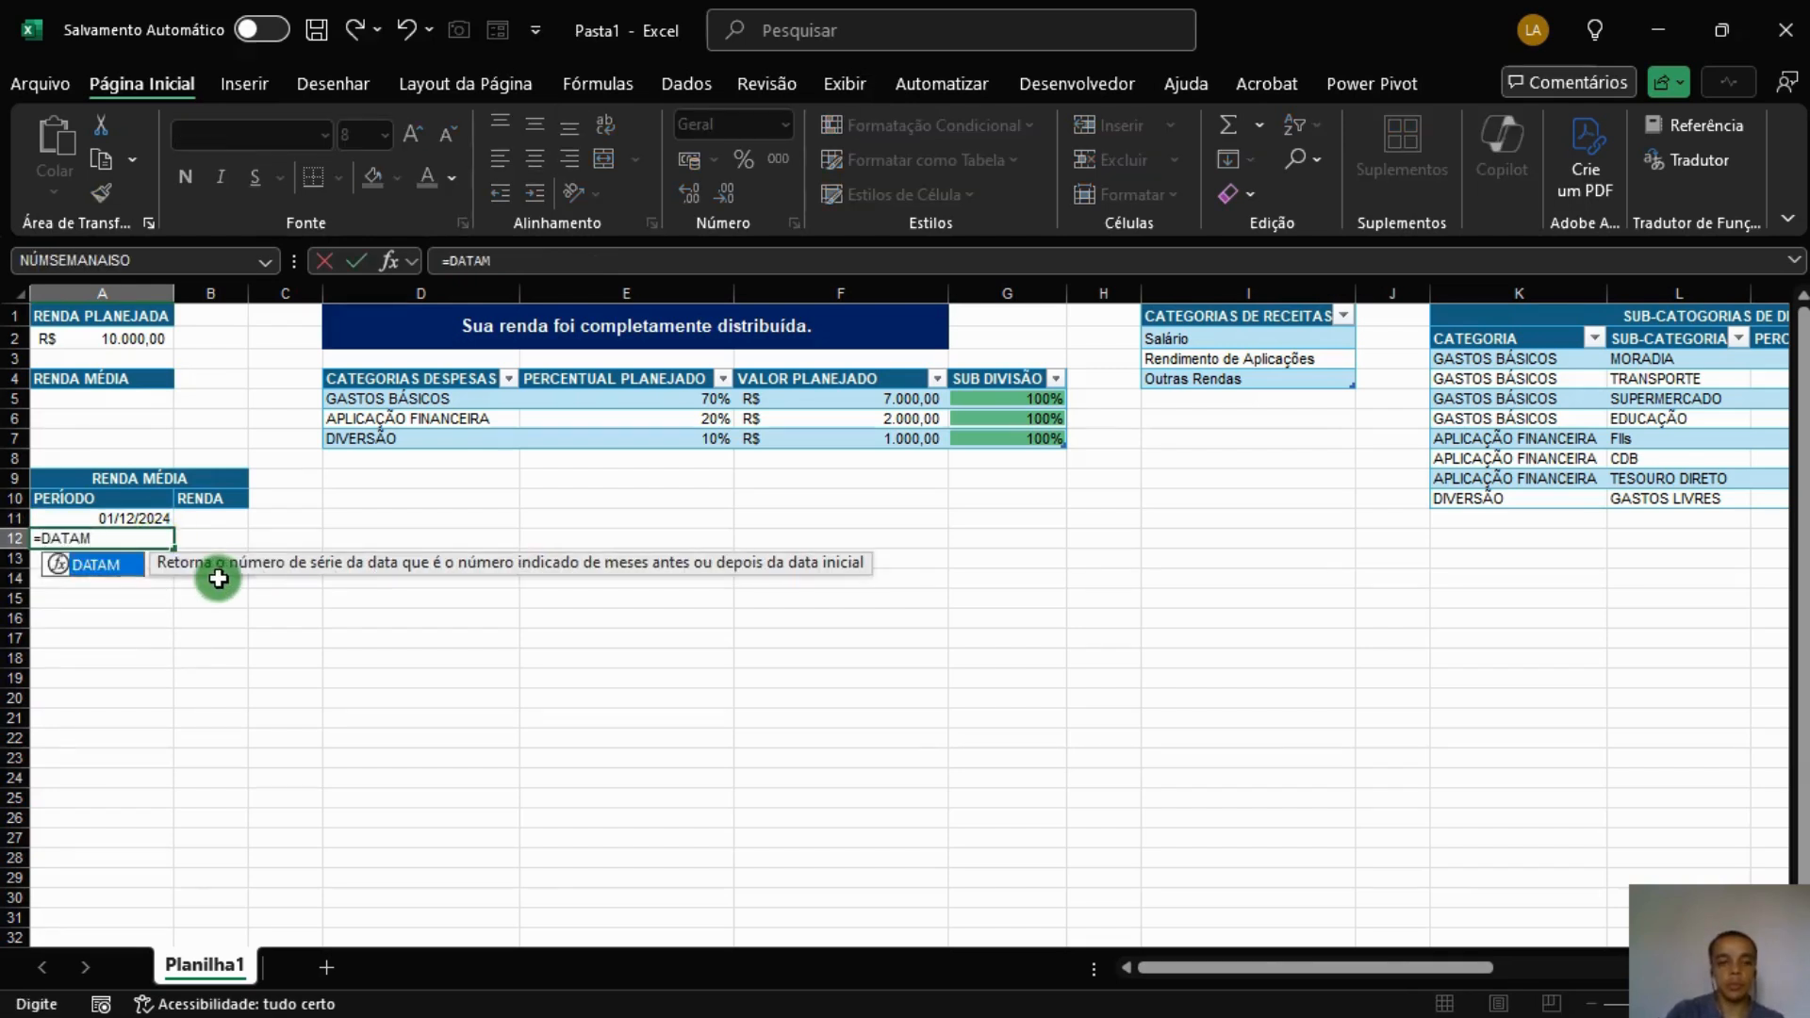
type("(")
key("Up")
key("Return")
key("Return")
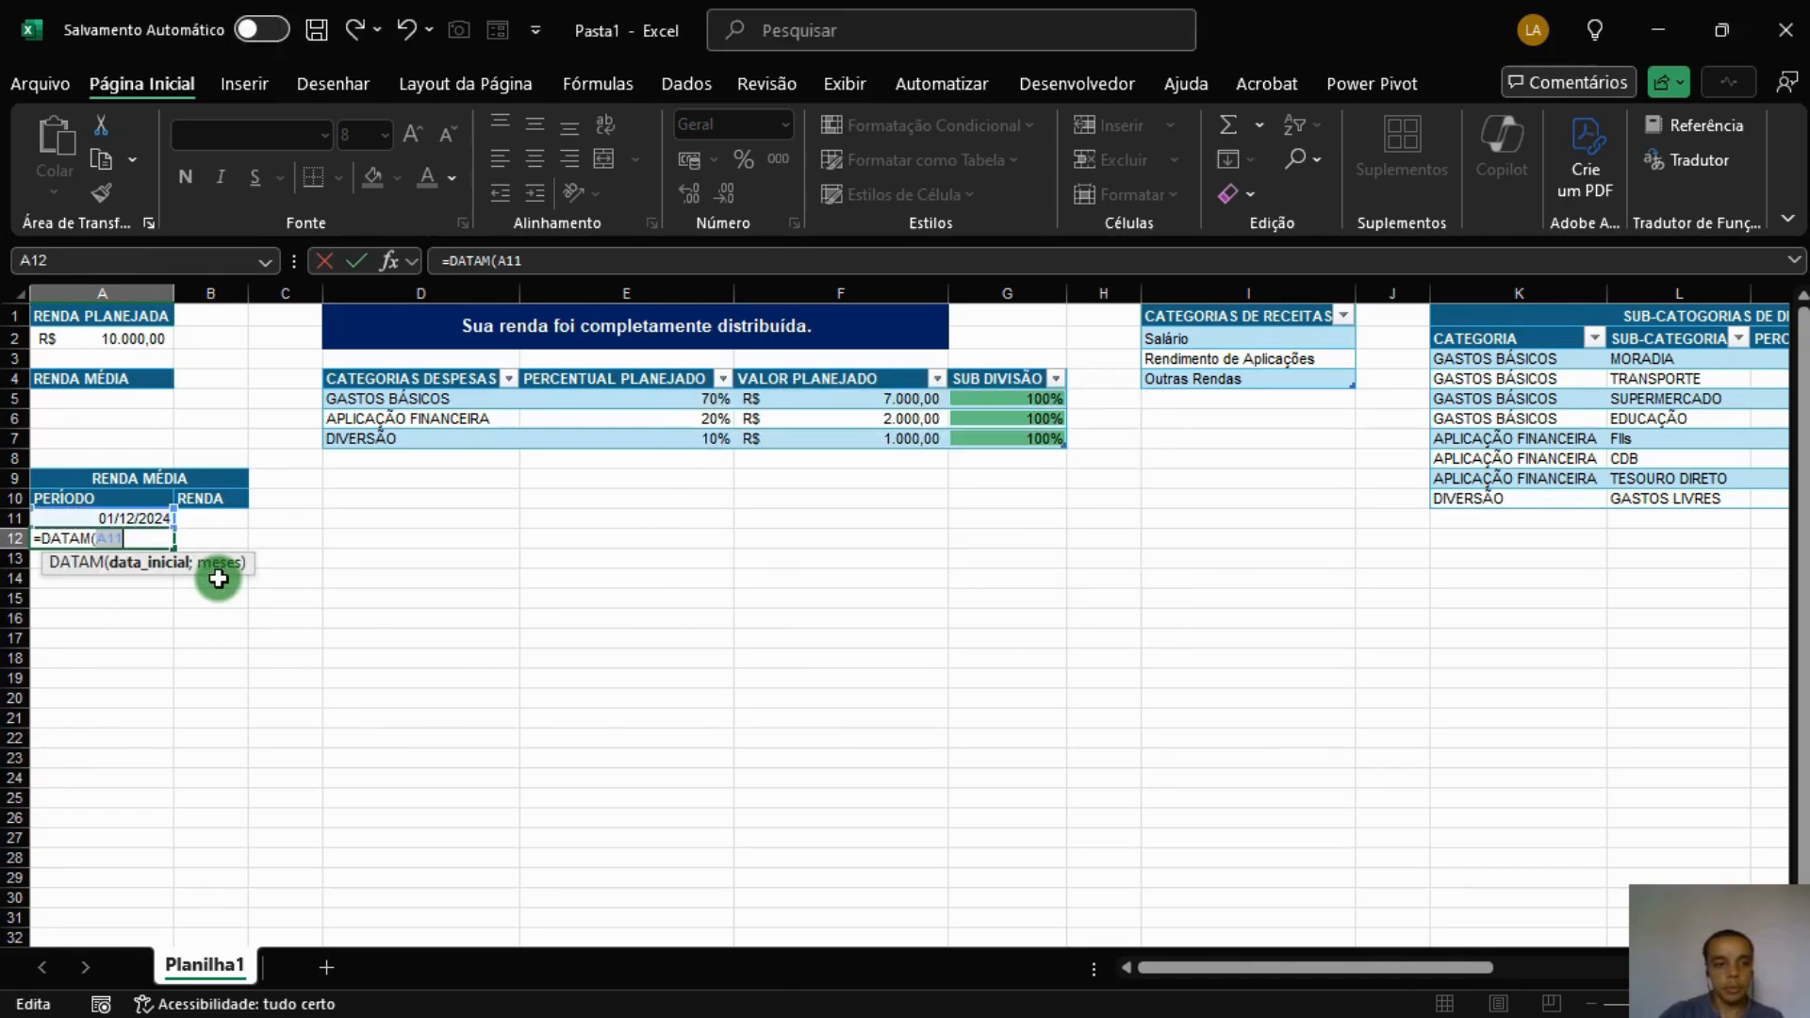
type(";1")
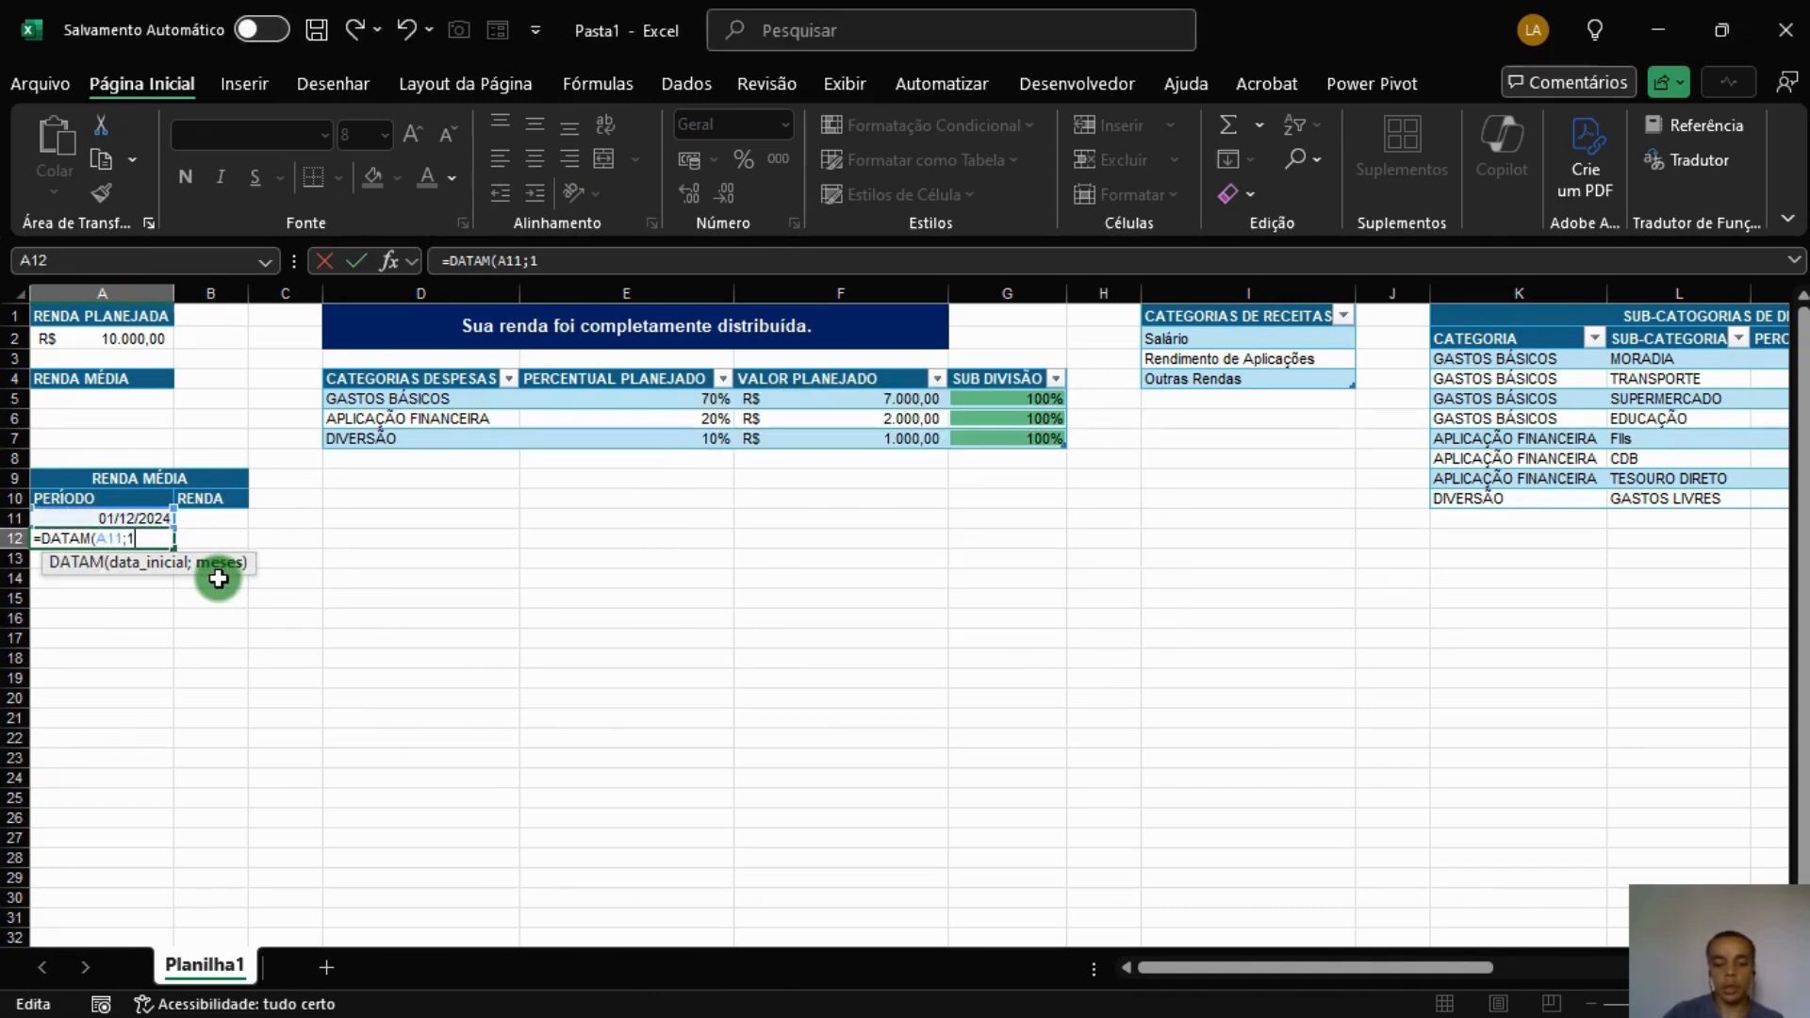
type(")")
key("Return")
Copy the date formatting of A11 onto A12.
left_click(142, 518)
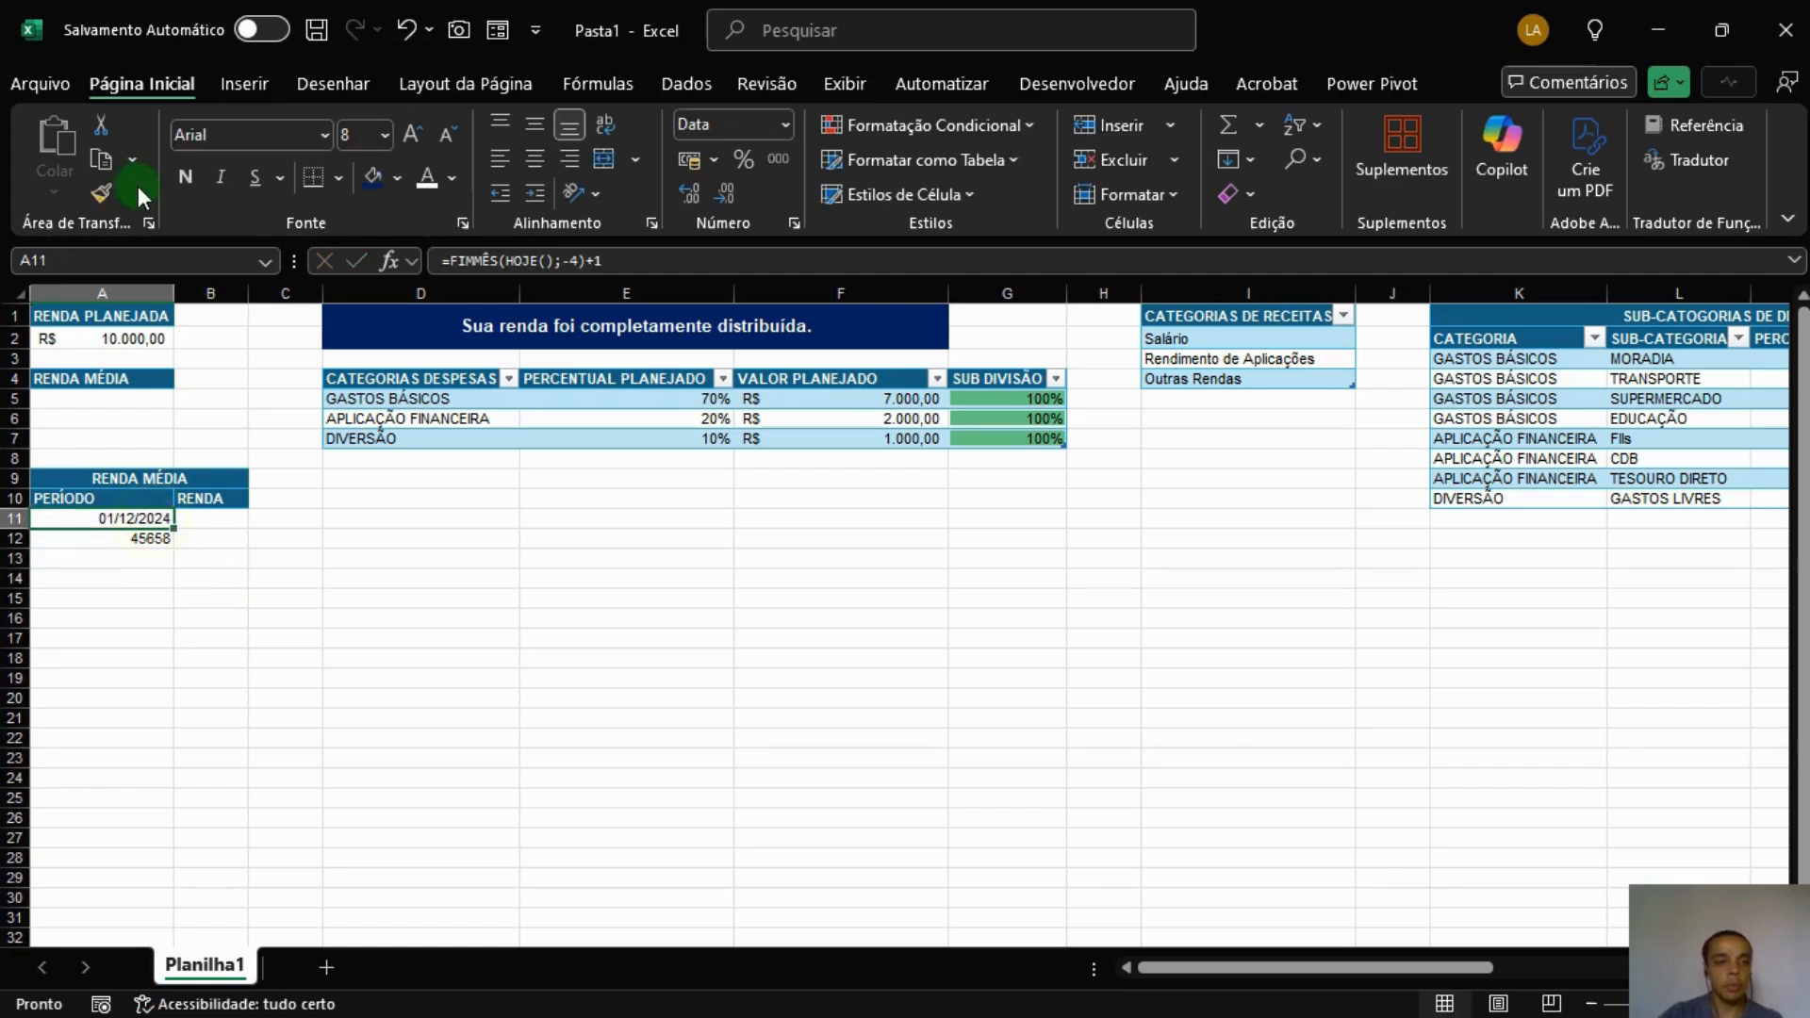
left_click(101, 192)
left_click(145, 538)
left_click(198, 587)
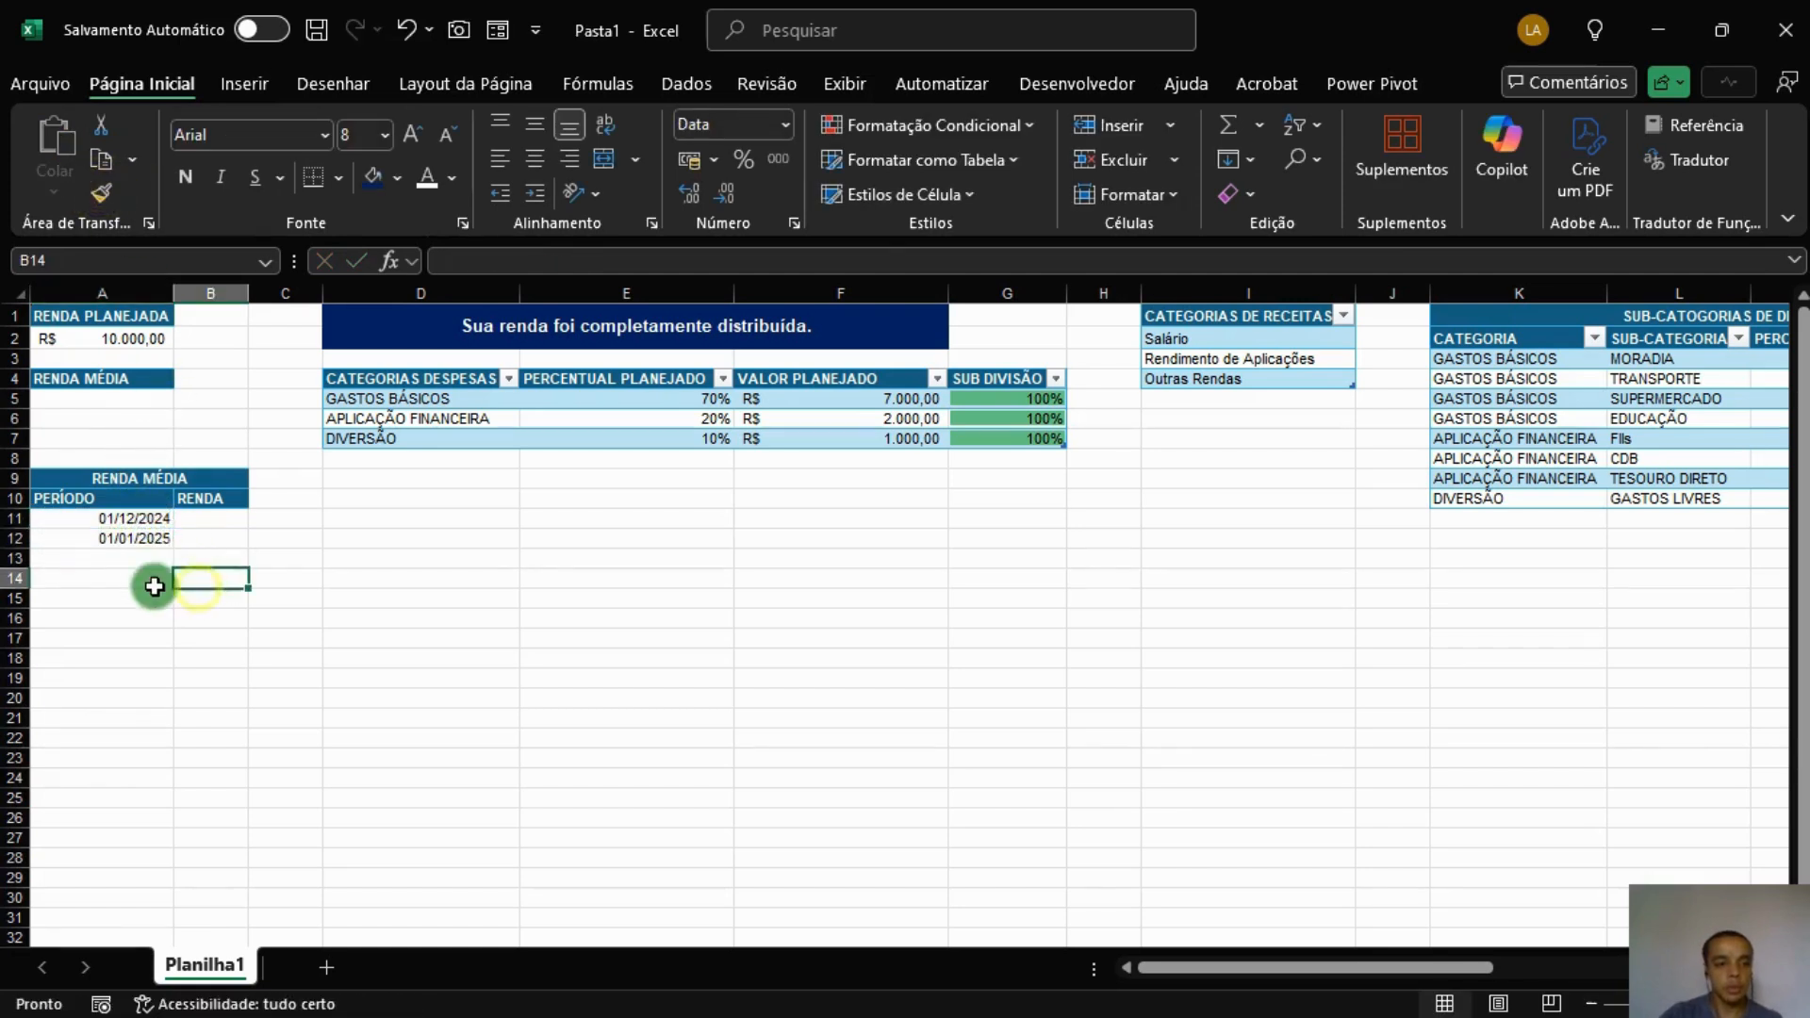
Fill the DATAM formula from A12 down into A13.
left_click(151, 542)
left_click(156, 562)
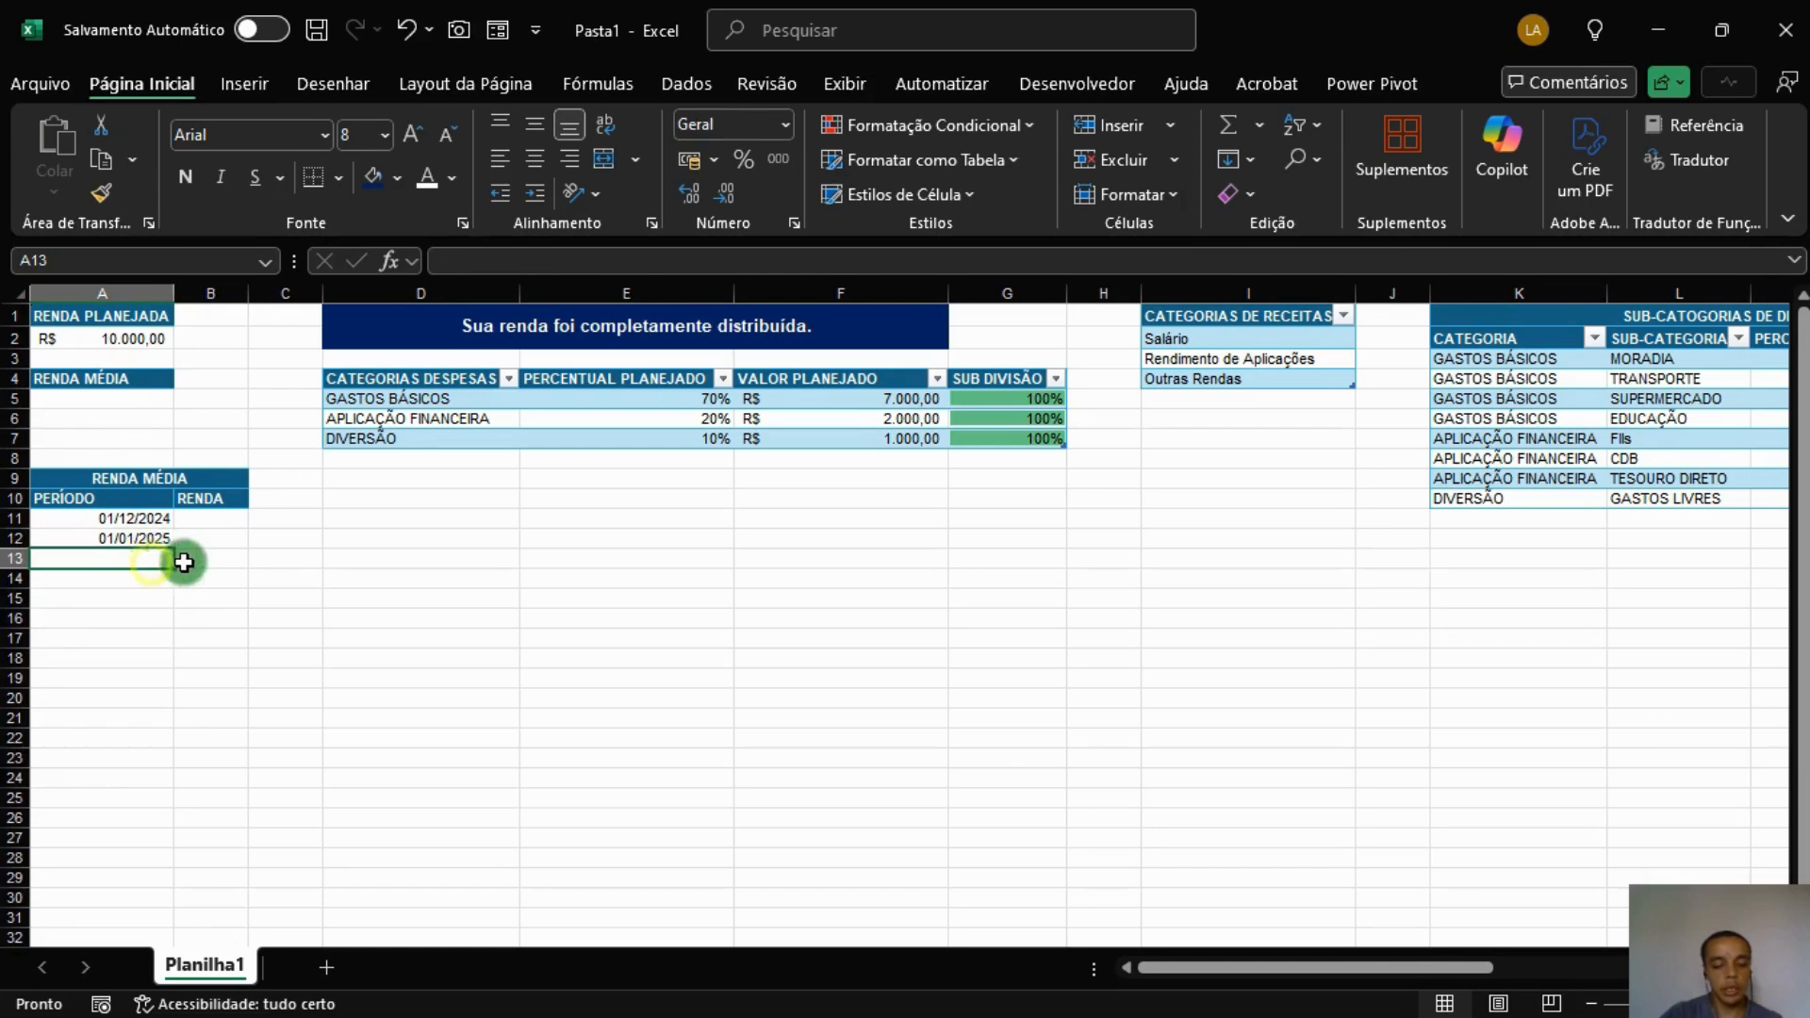
key("ctrl+d")
left_click(256, 578)
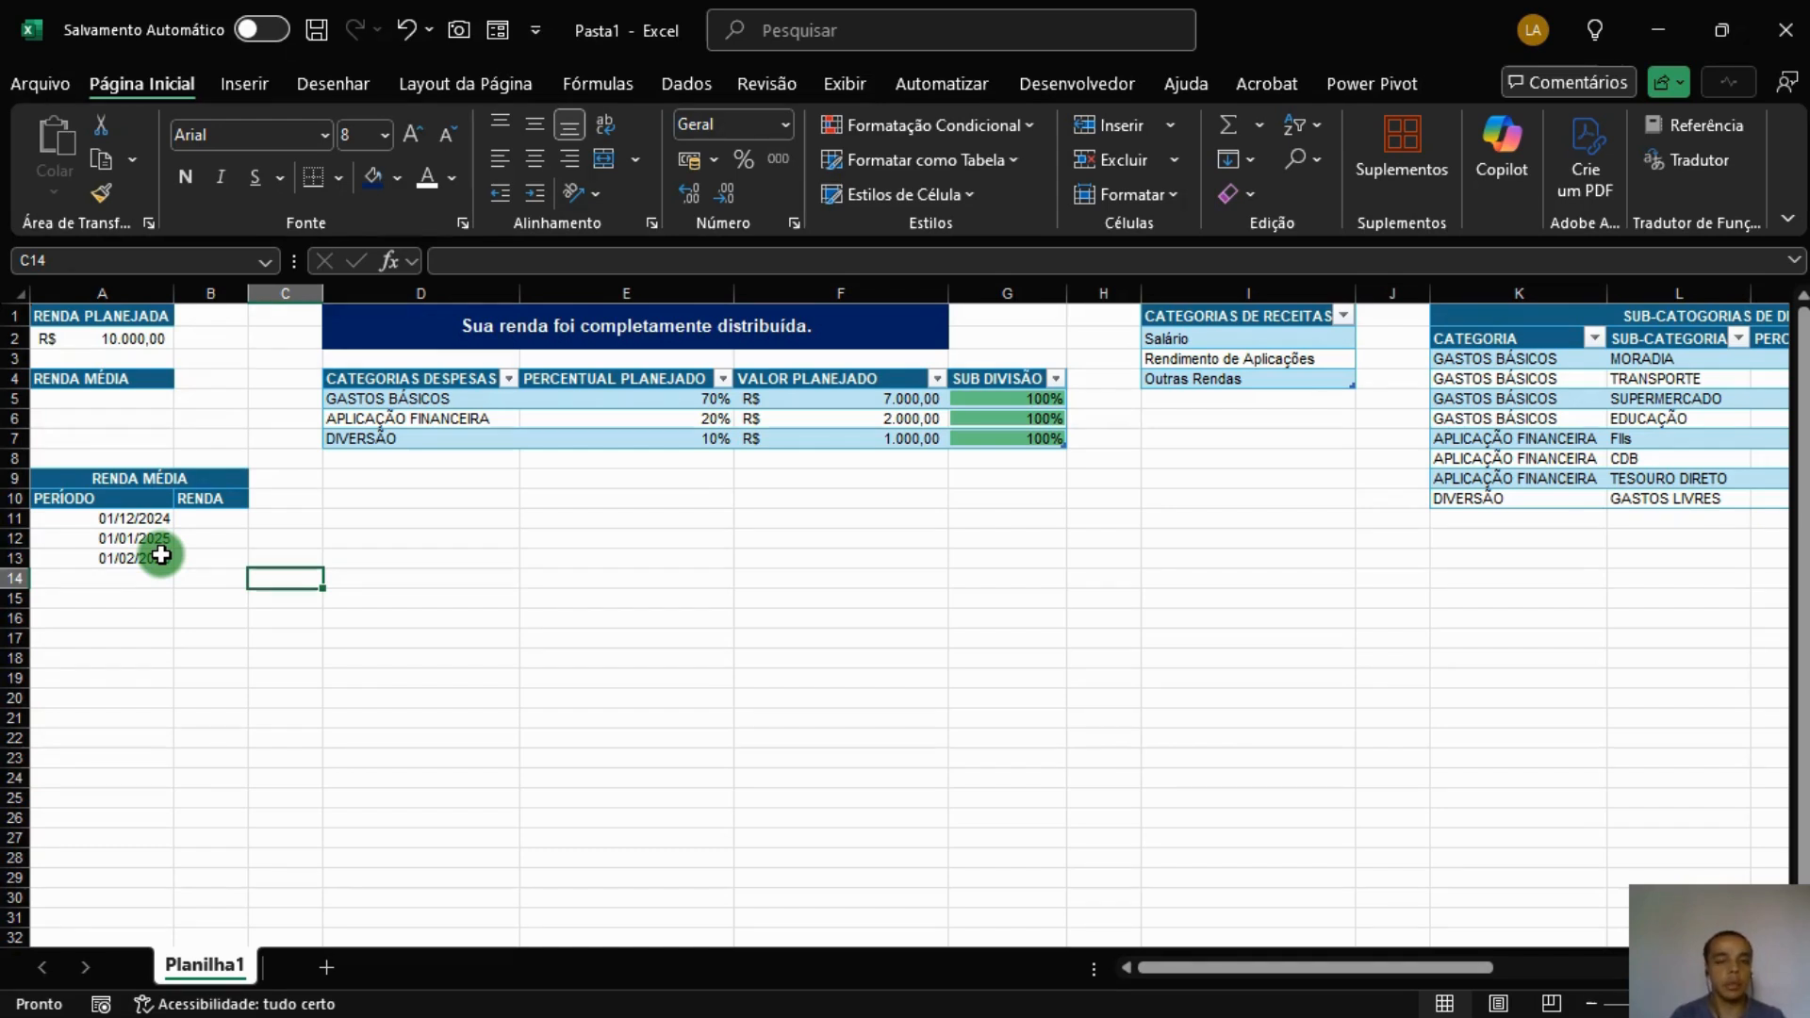
left_click(198, 518)
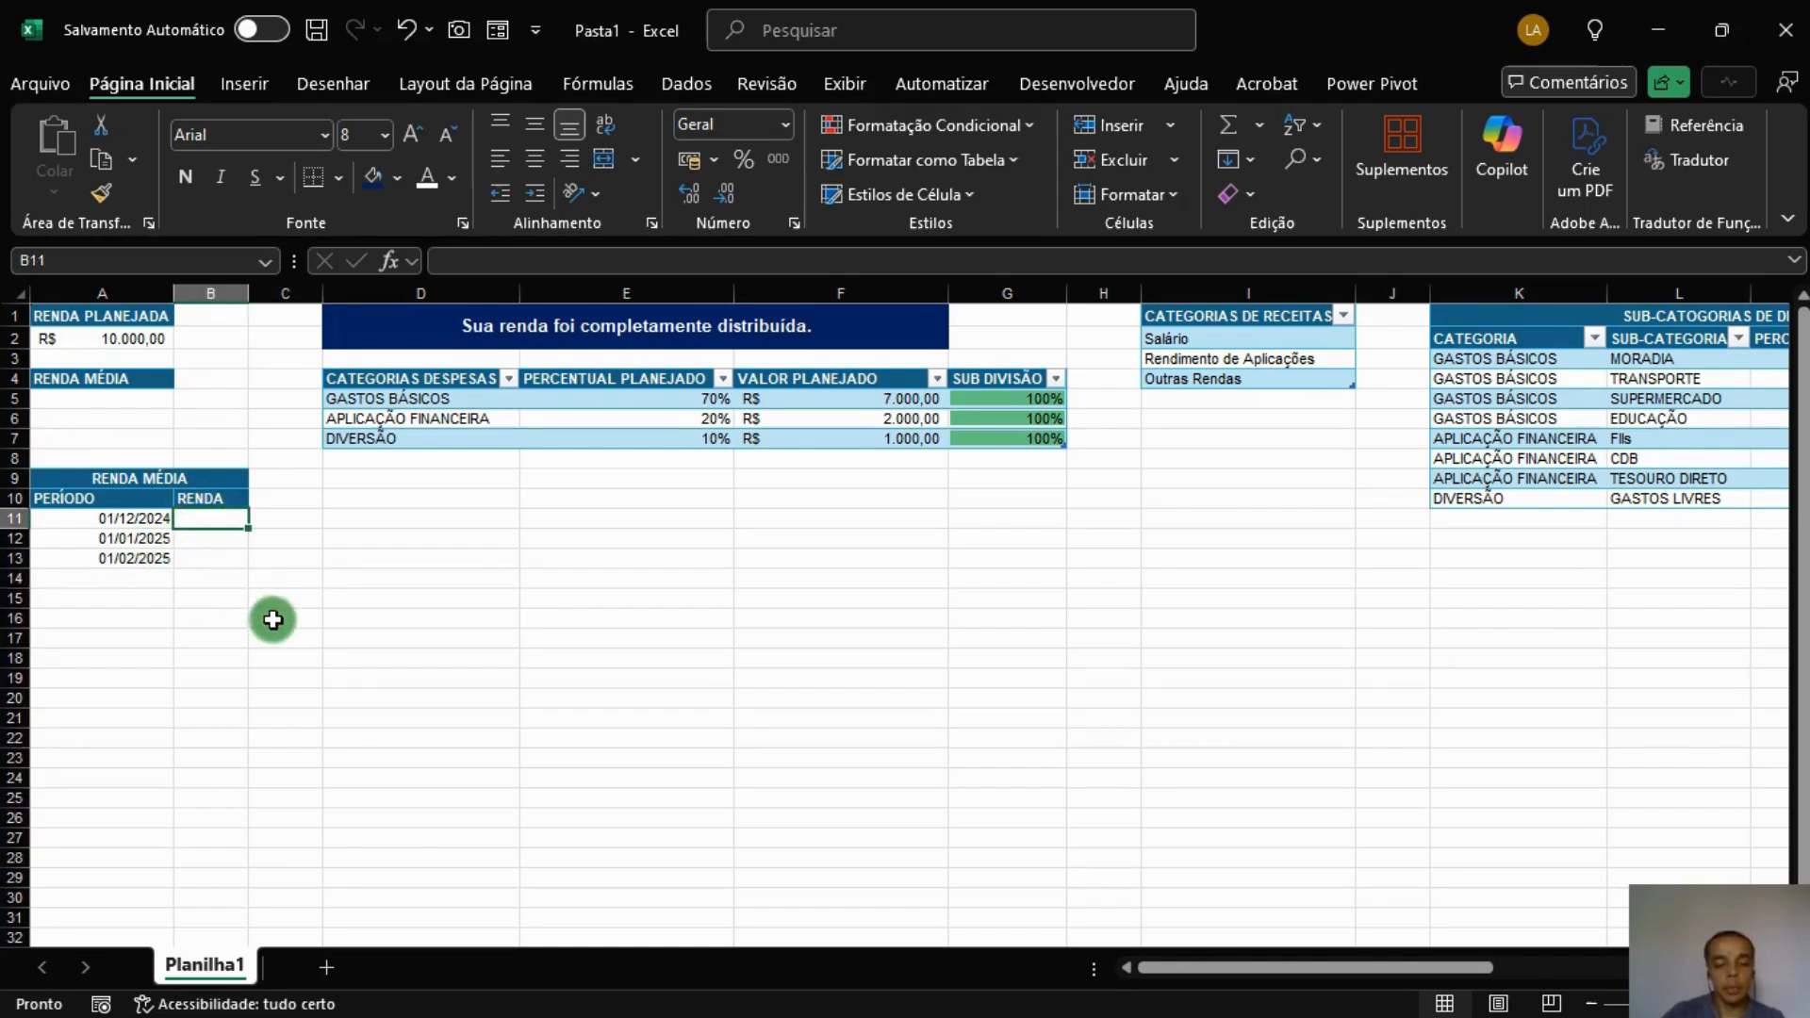
type("=SOMA(TAB")
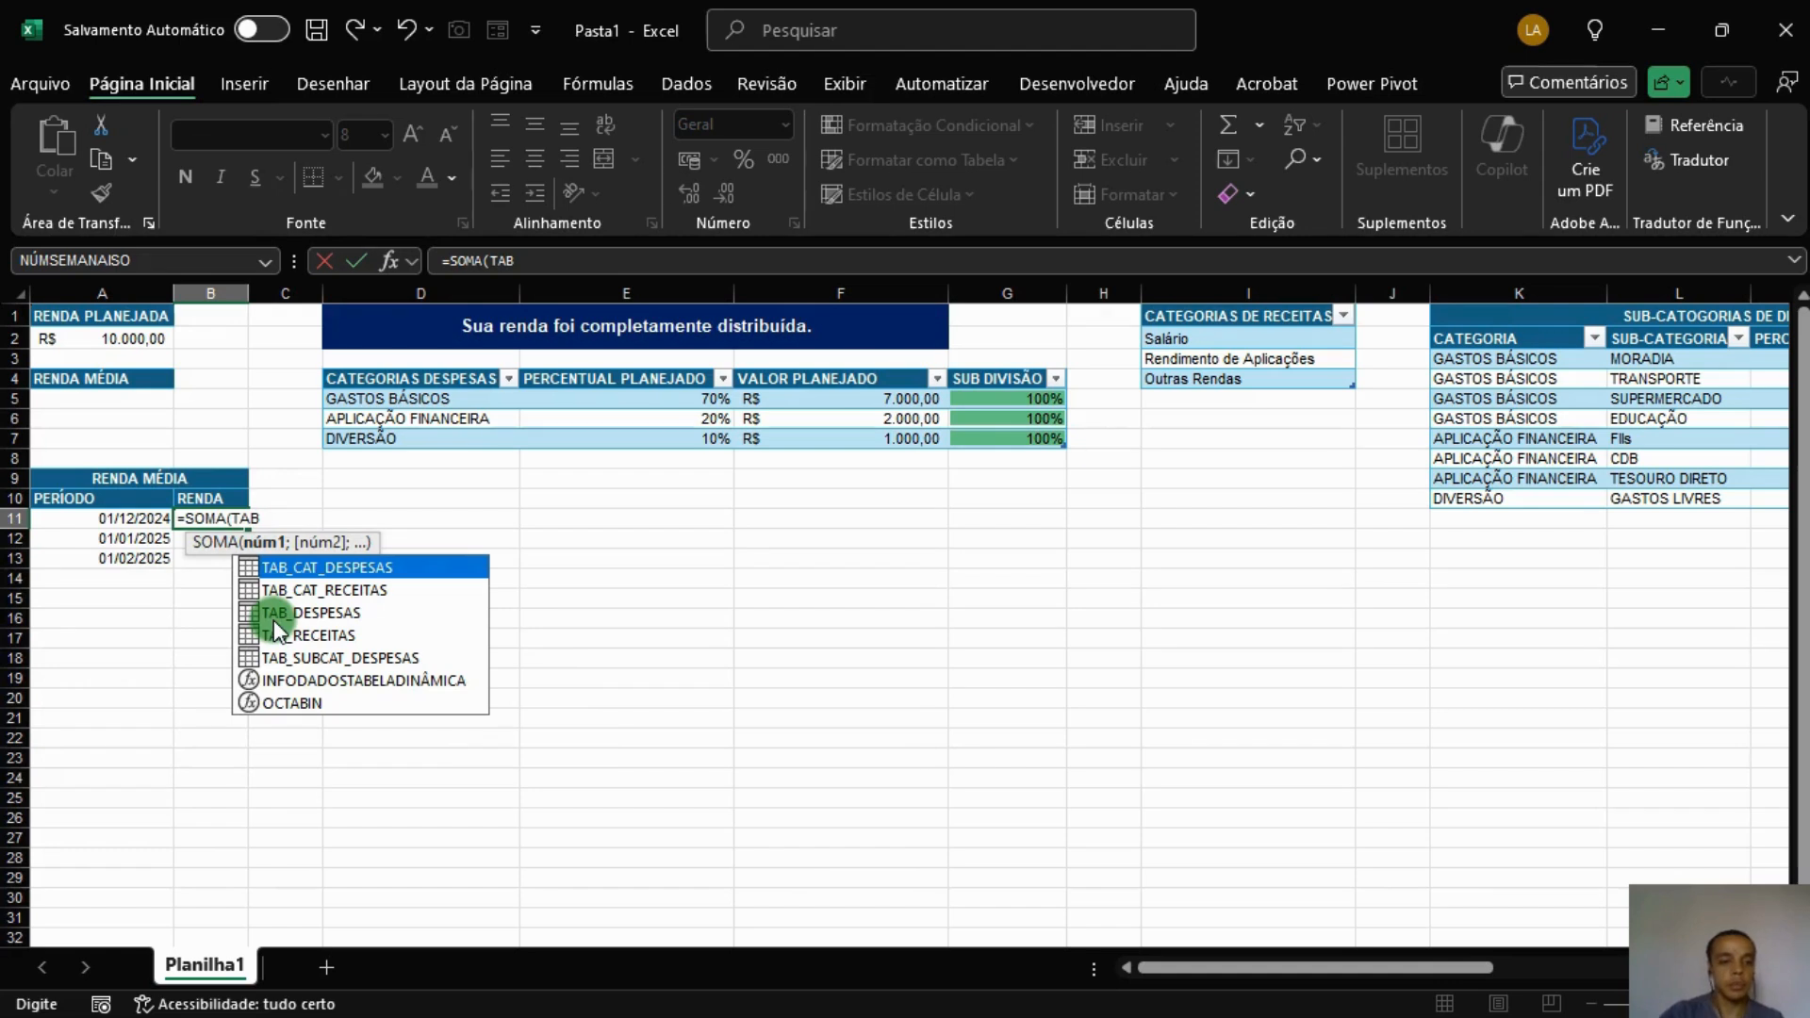
key("Down")
key("Down")
key("Down")
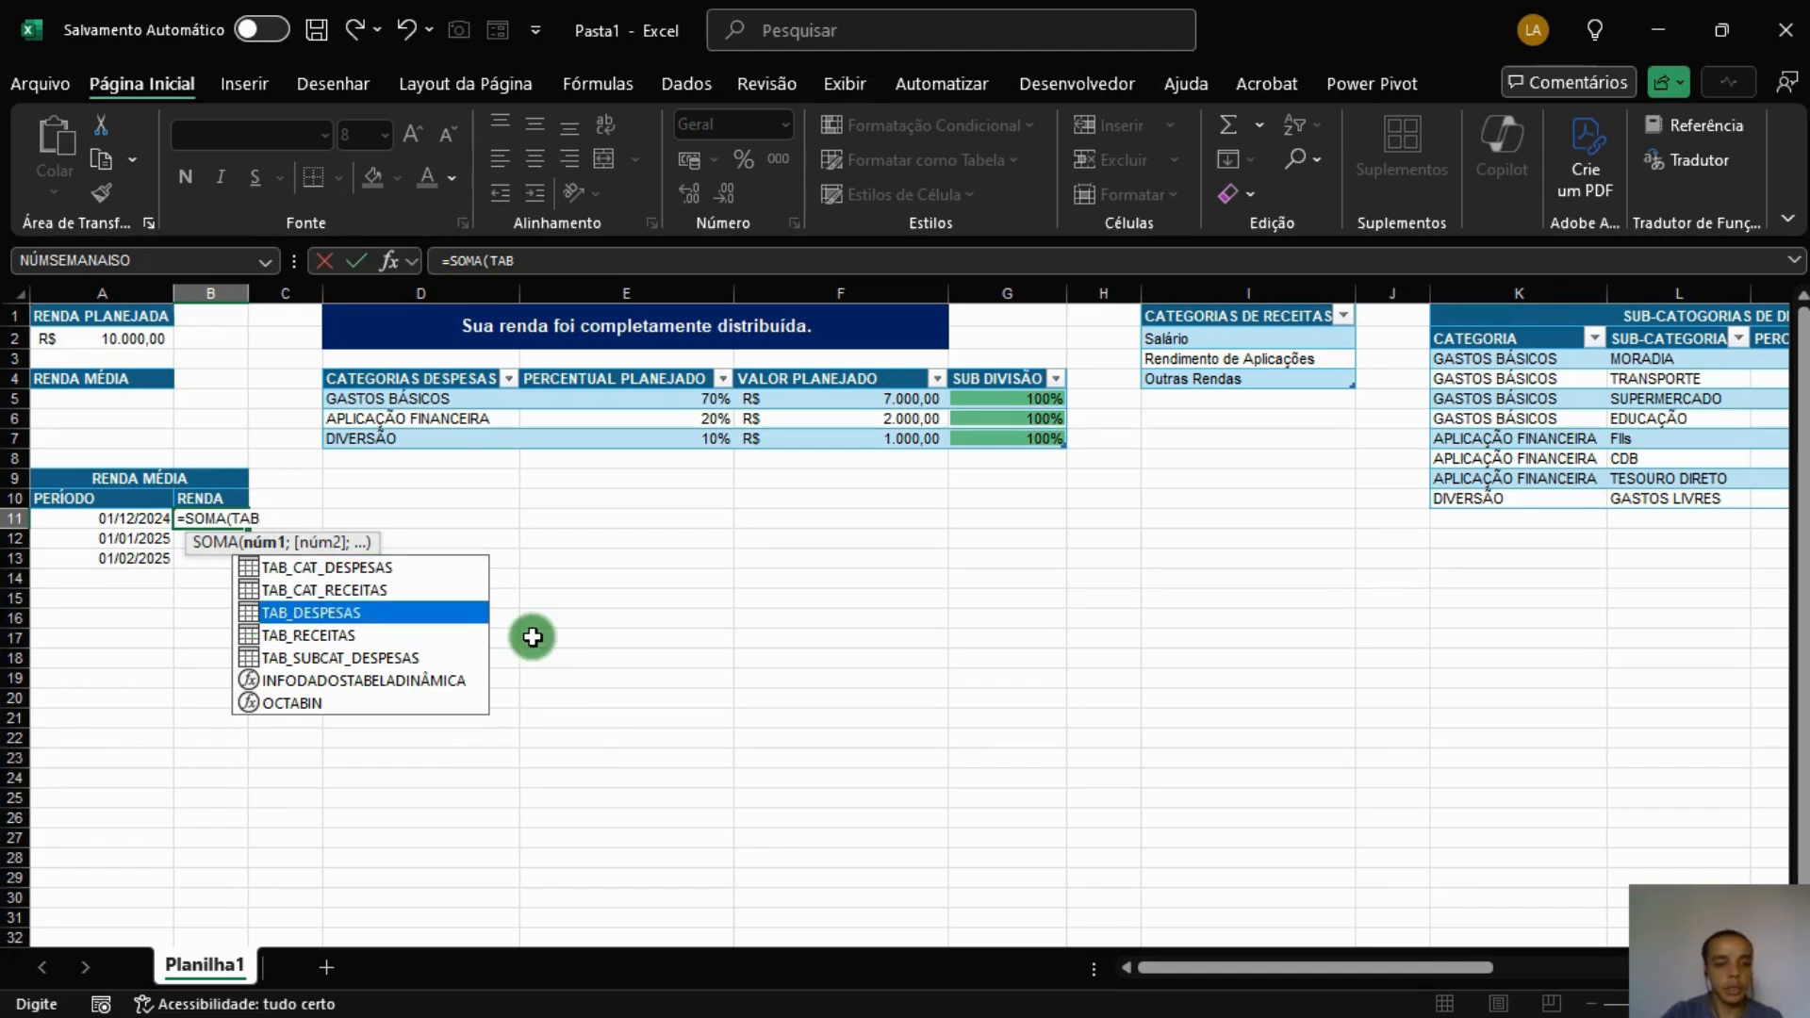
key("Tab")
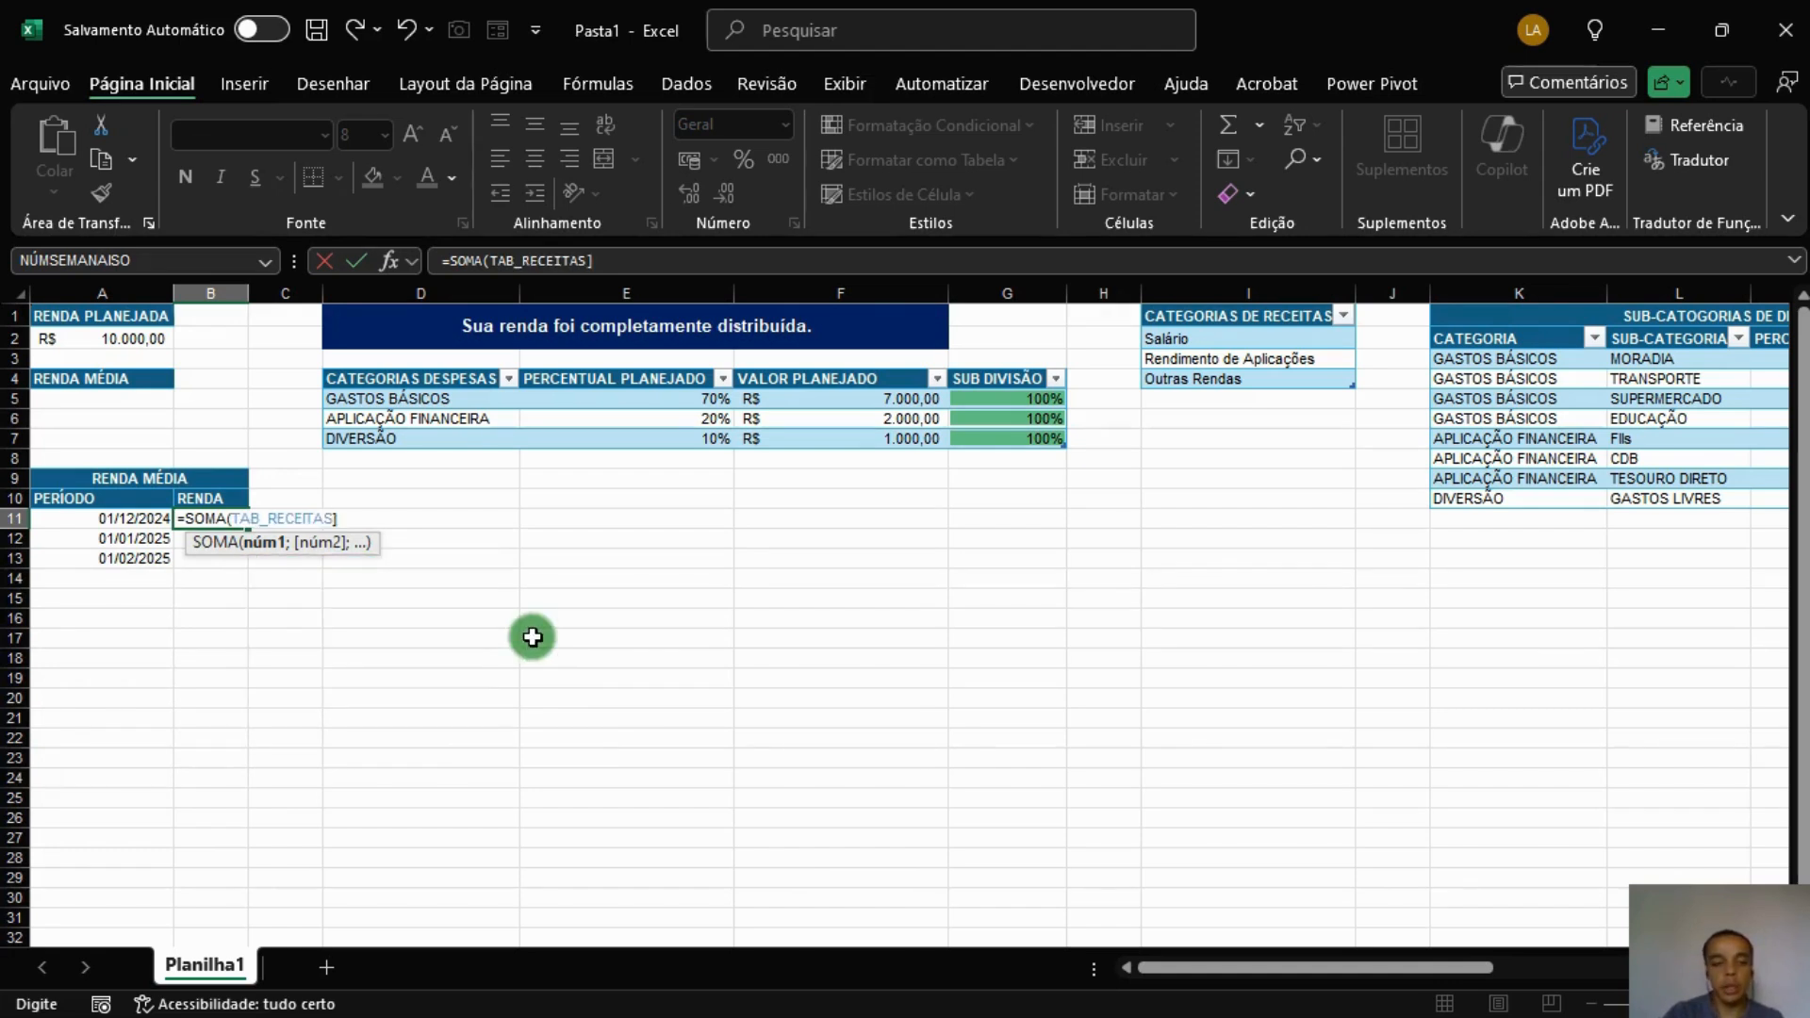
key("BackSpace")
key("BackSpace")
key("BackSpace")
key("BackSpace")
key("BackSpace")
key("BackSpace")
key("BackSpace")
key("BackSpace")
key("BackSpace")
key("BackSpace")
key("BackSpace")
key("BackSpace")
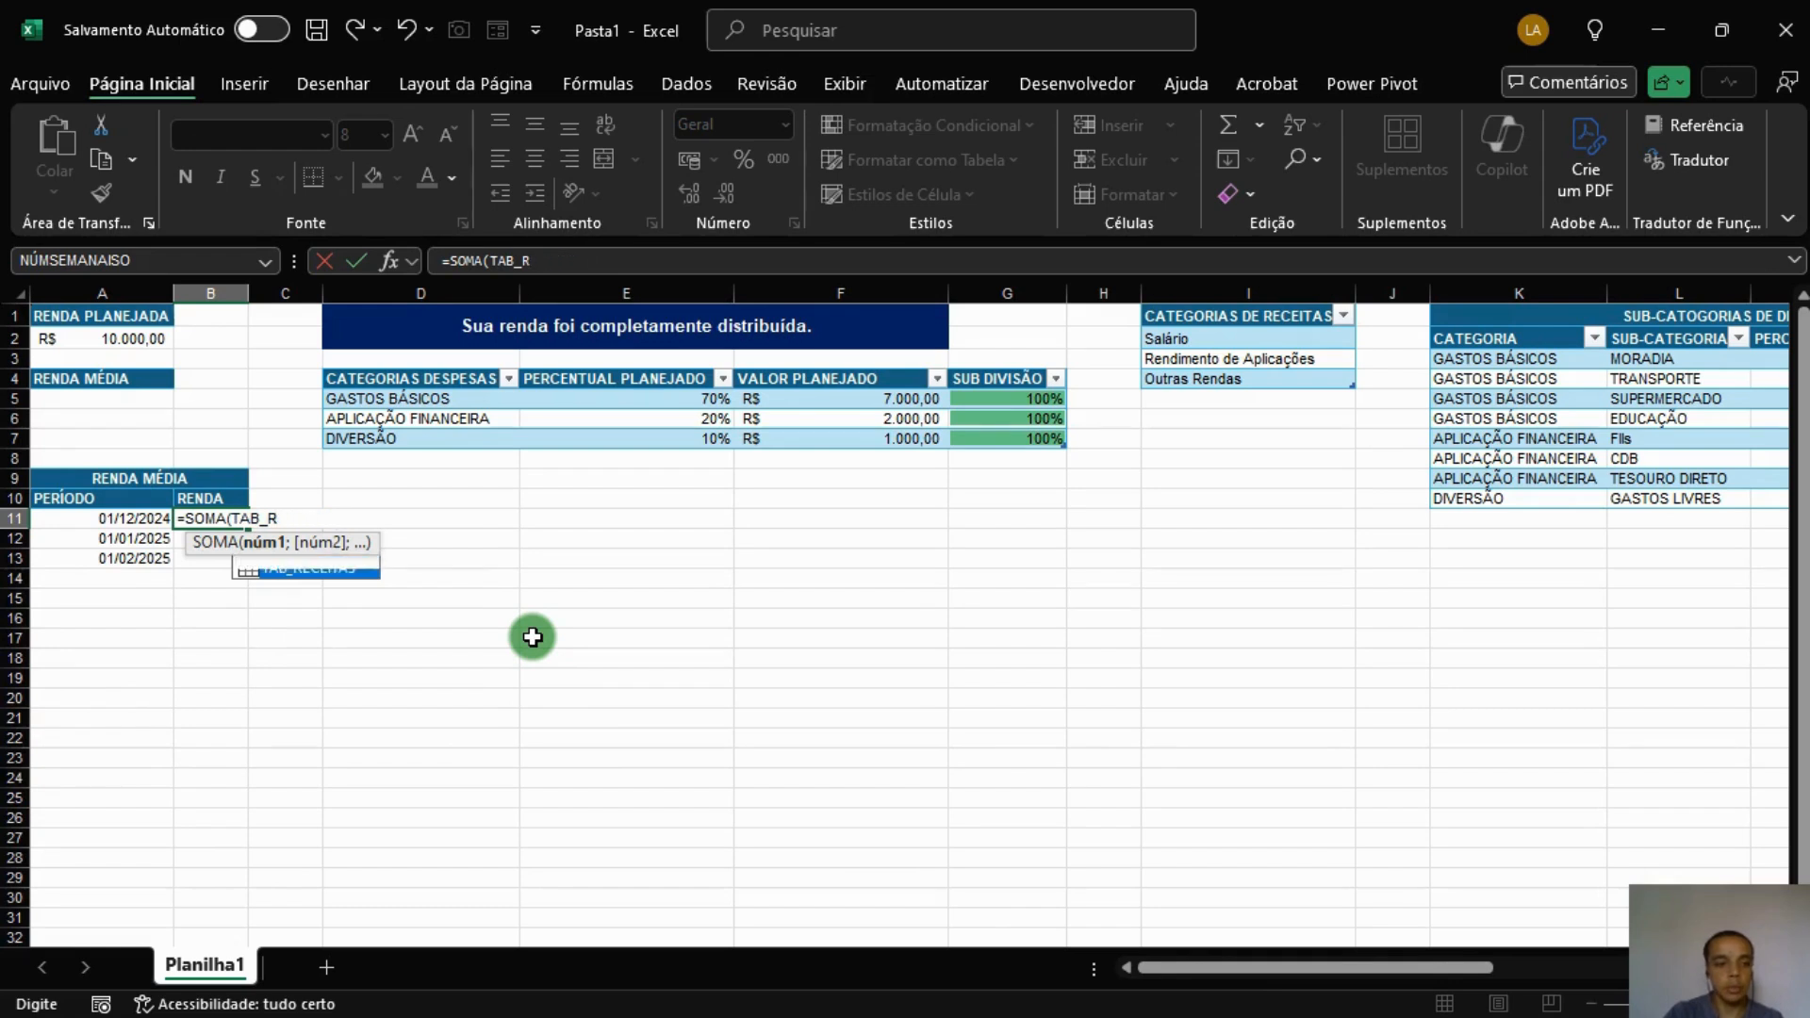
key("BackSpace")
key("BackSpace")
Start a SOMASES formula in B11 with TAB_RECEITAS[VALOR] as the sum range.
type("SES")
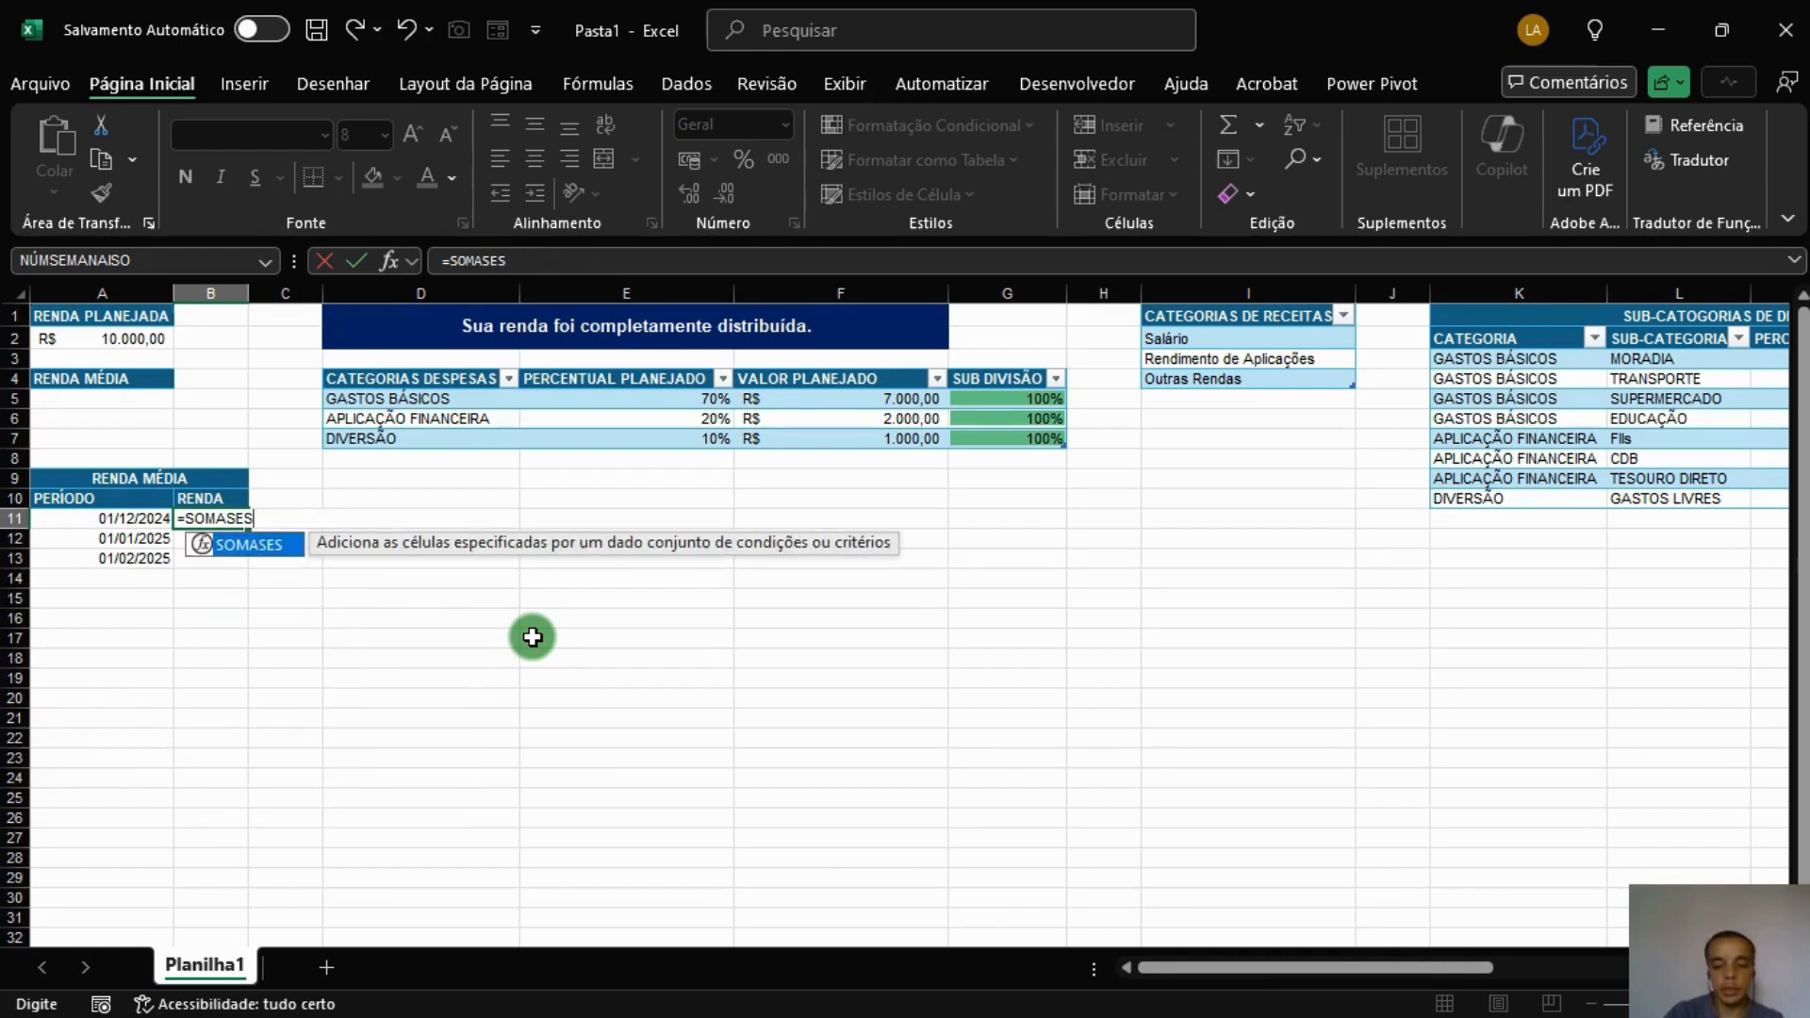
type("(TAB")
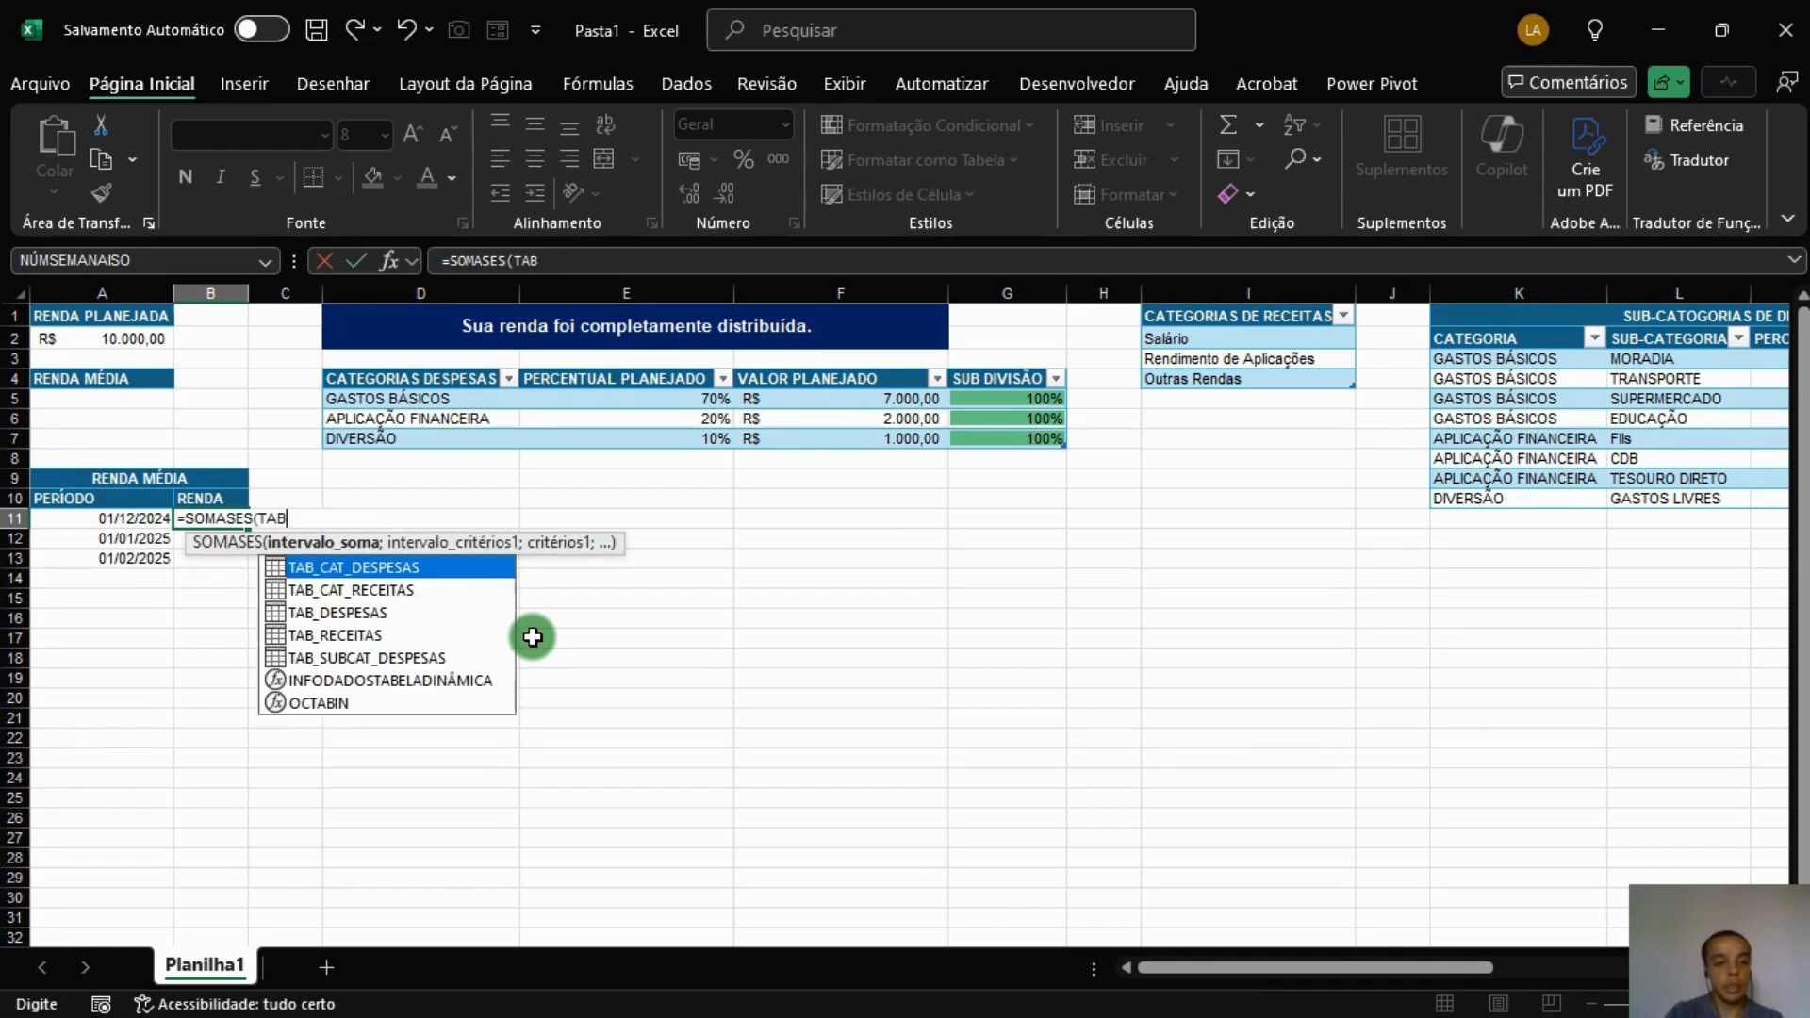
key("Down")
key("Down")
key("Down")
key("Down")
key("Down")
key("Up")
key("Up")
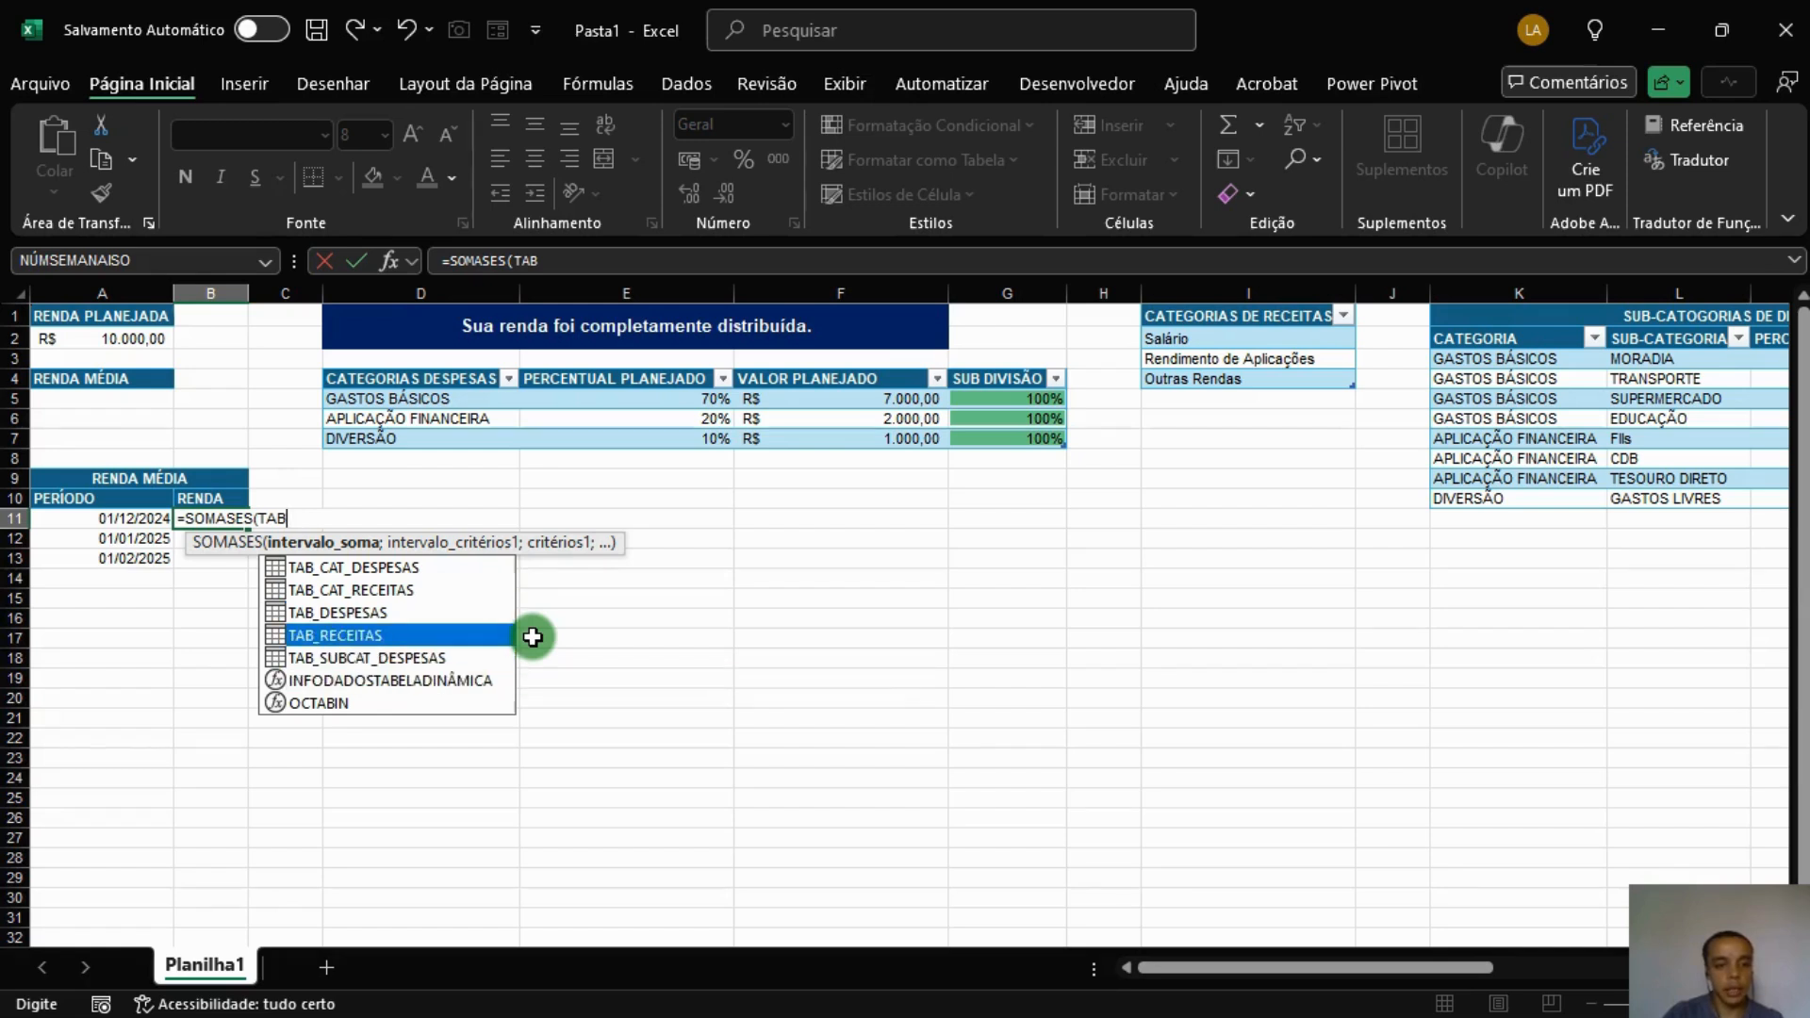
key("Tab")
type("[")
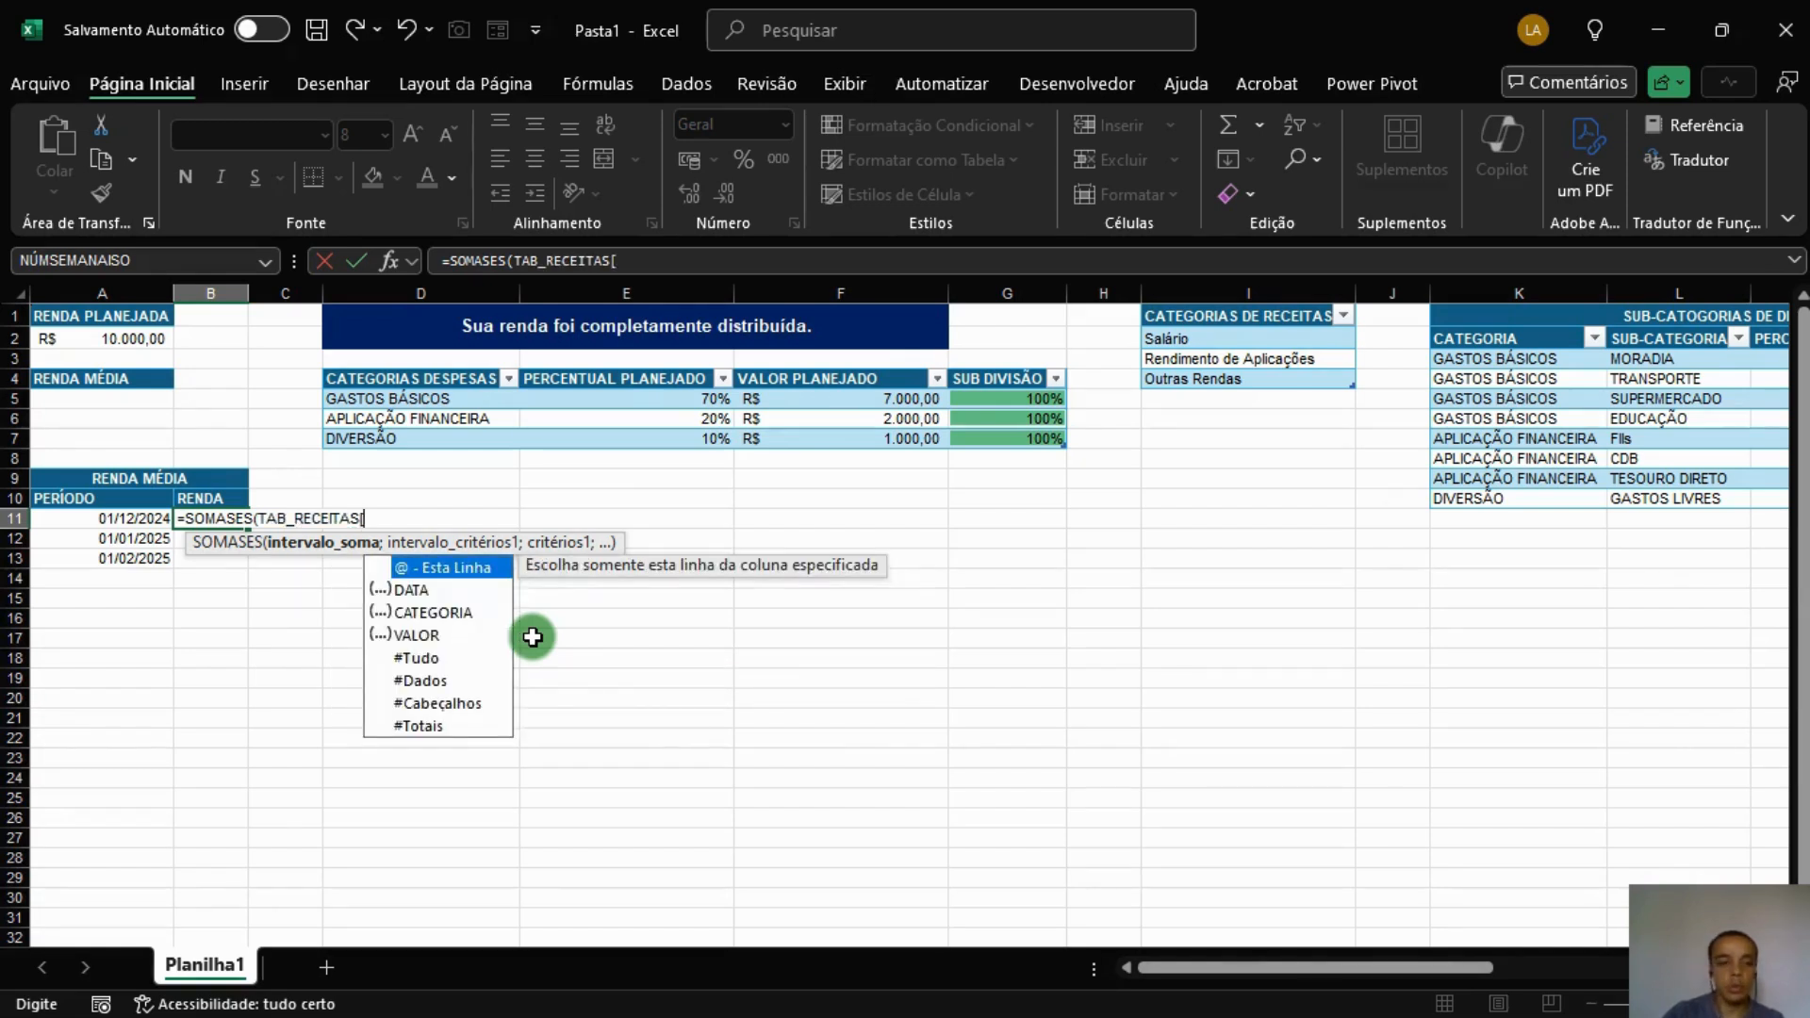
key("Down")
key("Down")
key("Down")
key("Tab")
type("]")
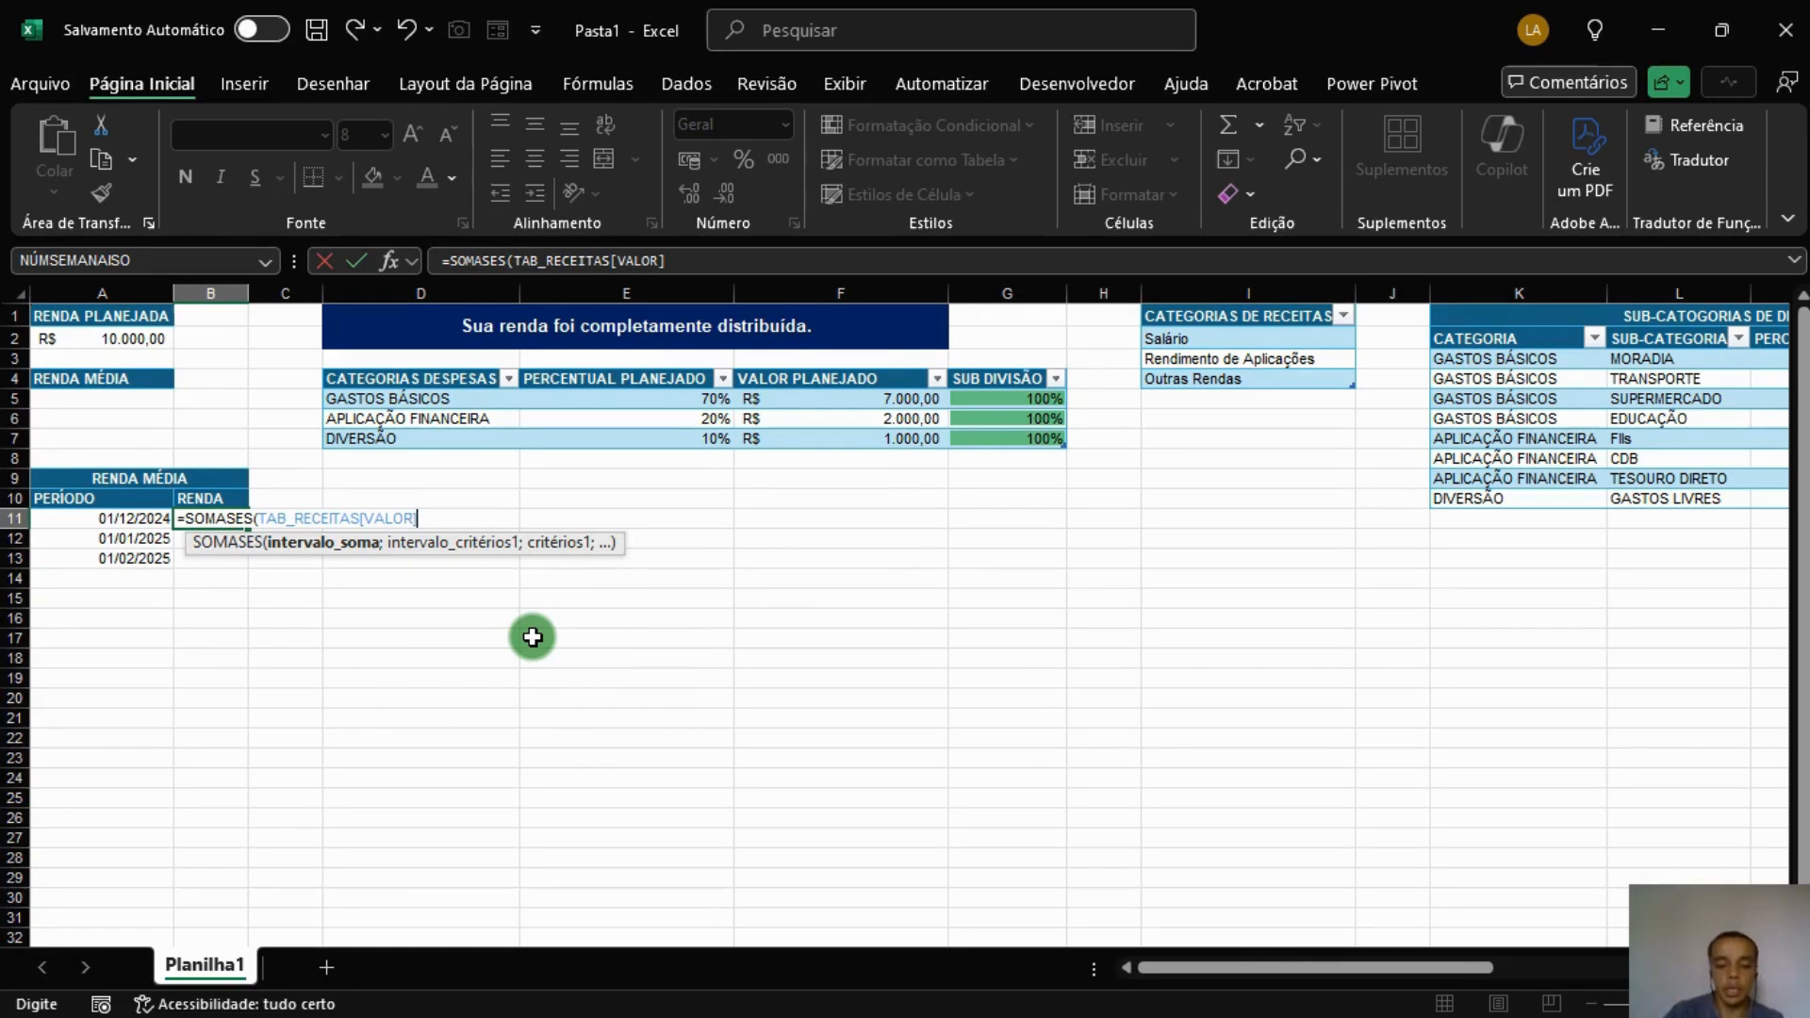
Add the first criterion to the B11 formula: TAB_RECEITAS[DATA];">="&A11.
type(";TAB")
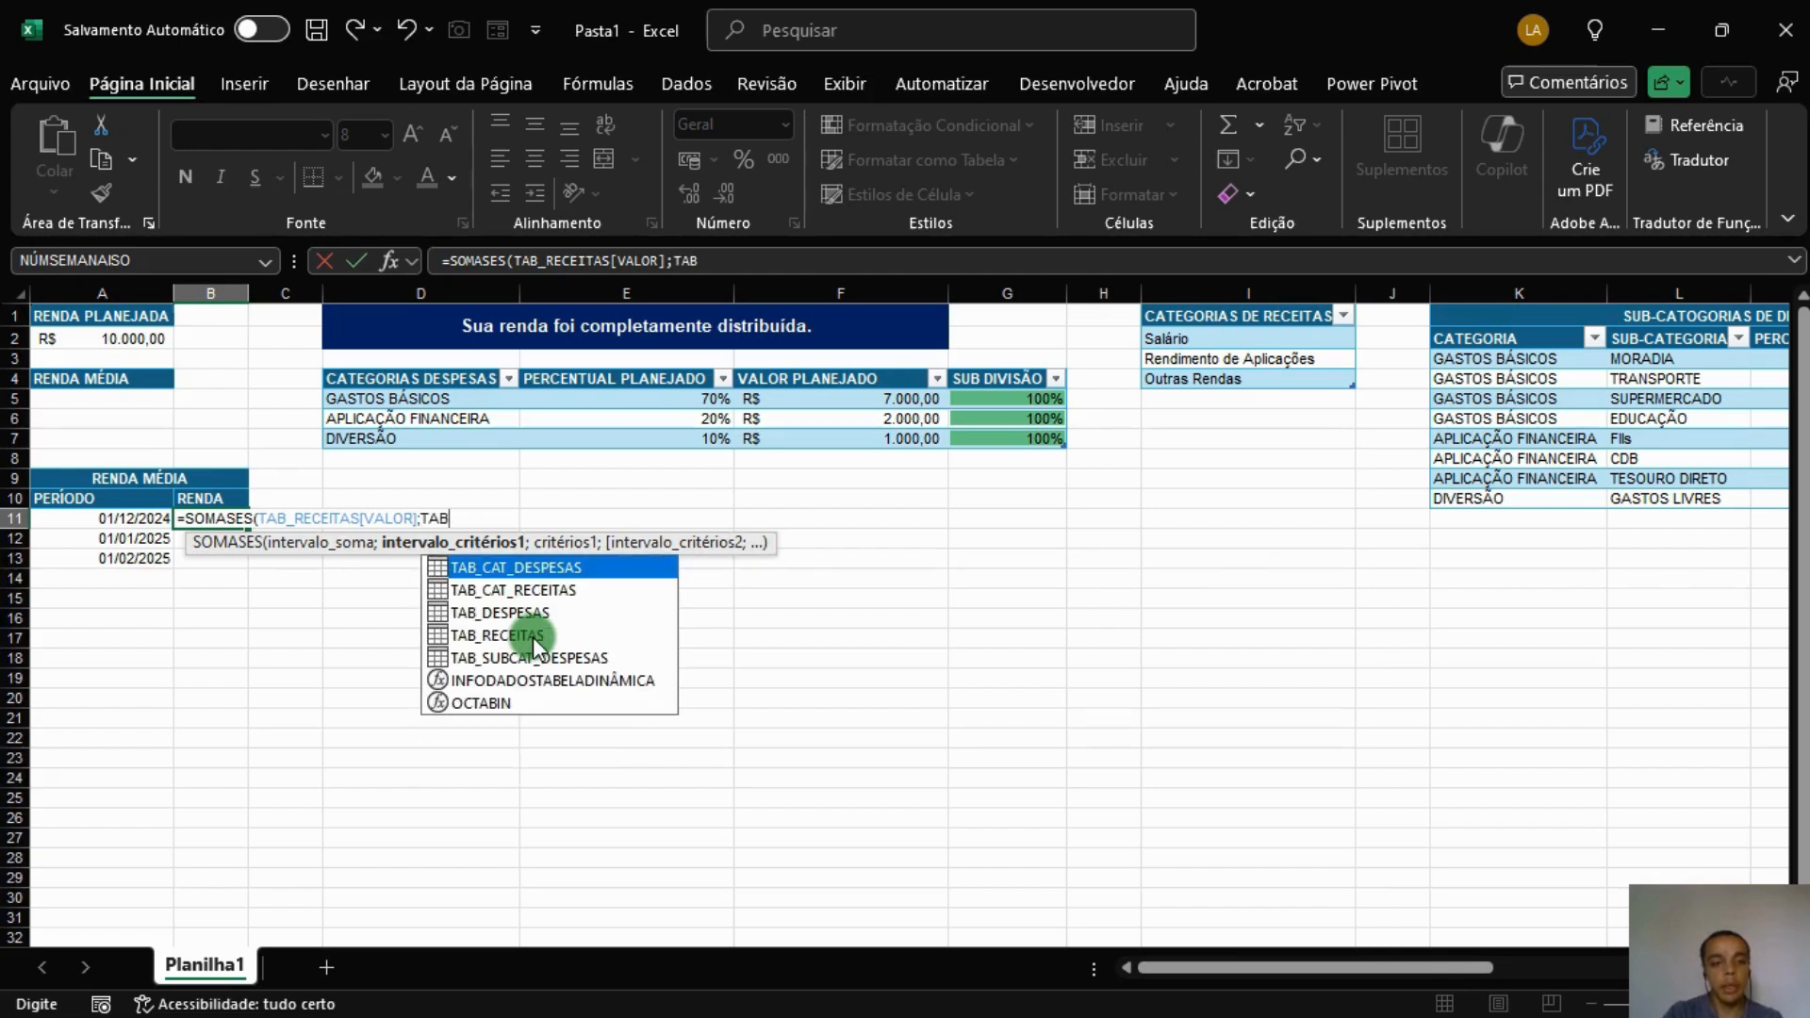
double_click(534, 636)
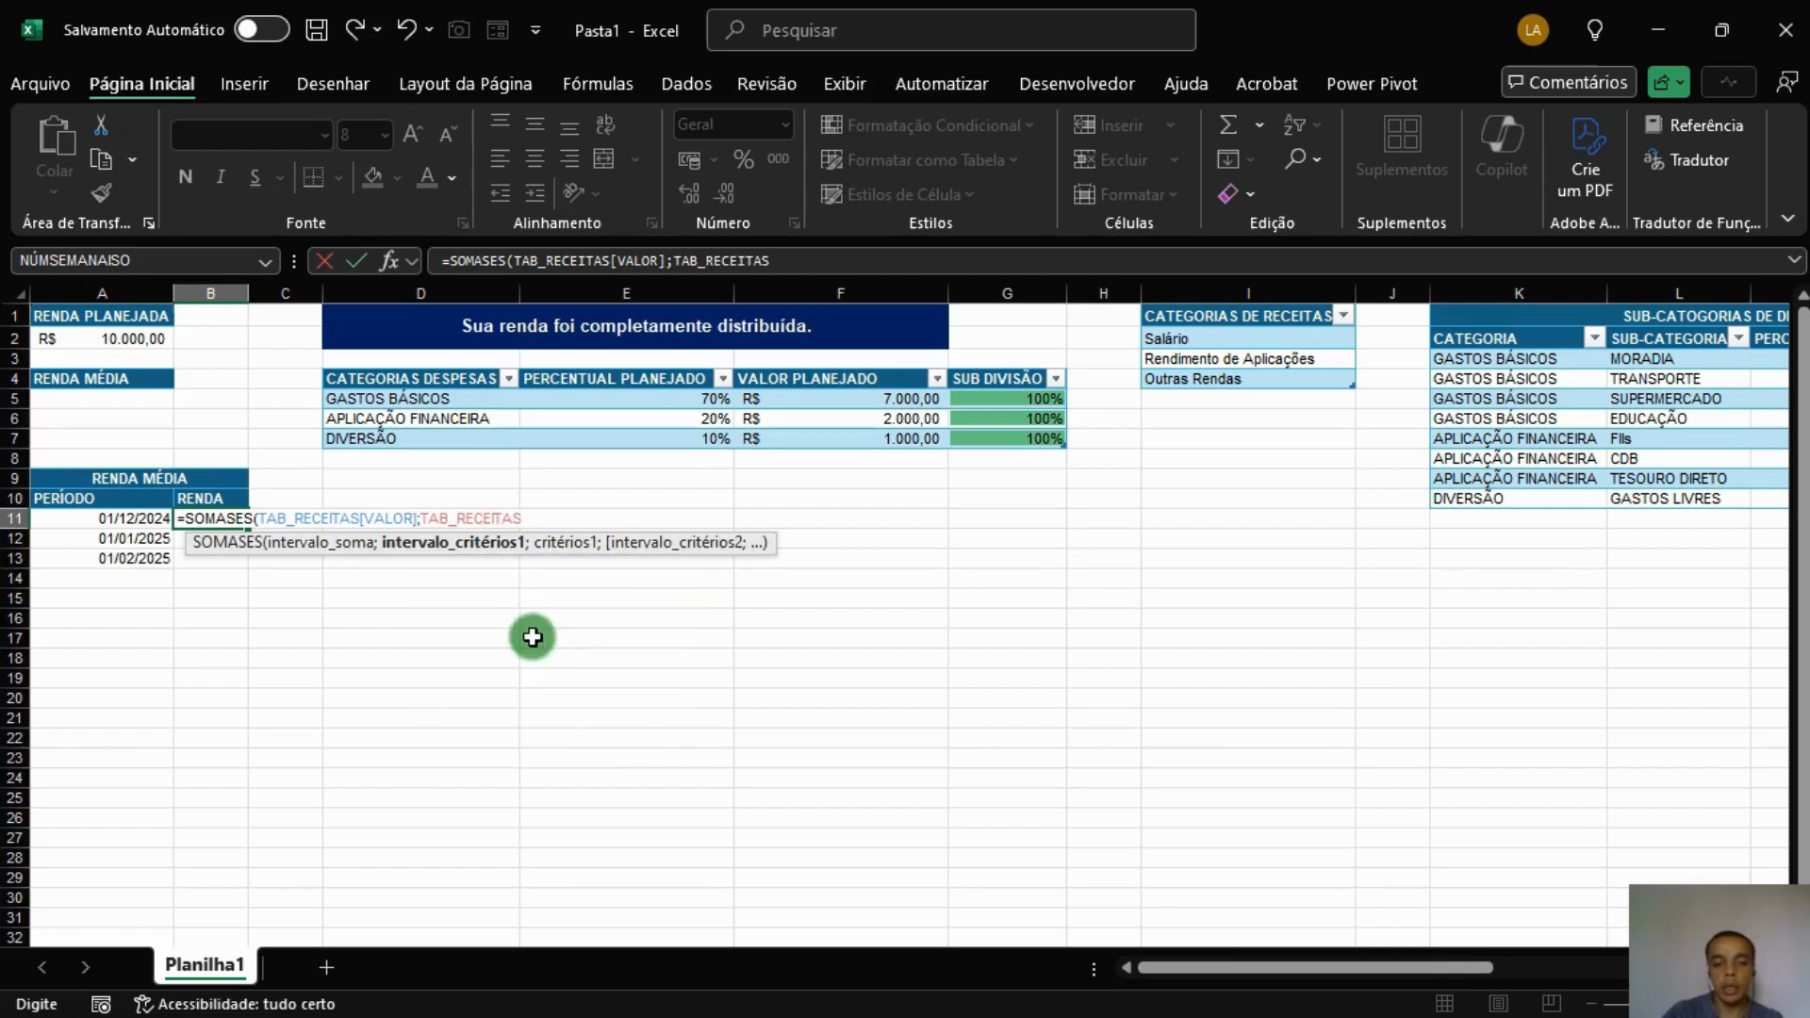
type("[DATA]")
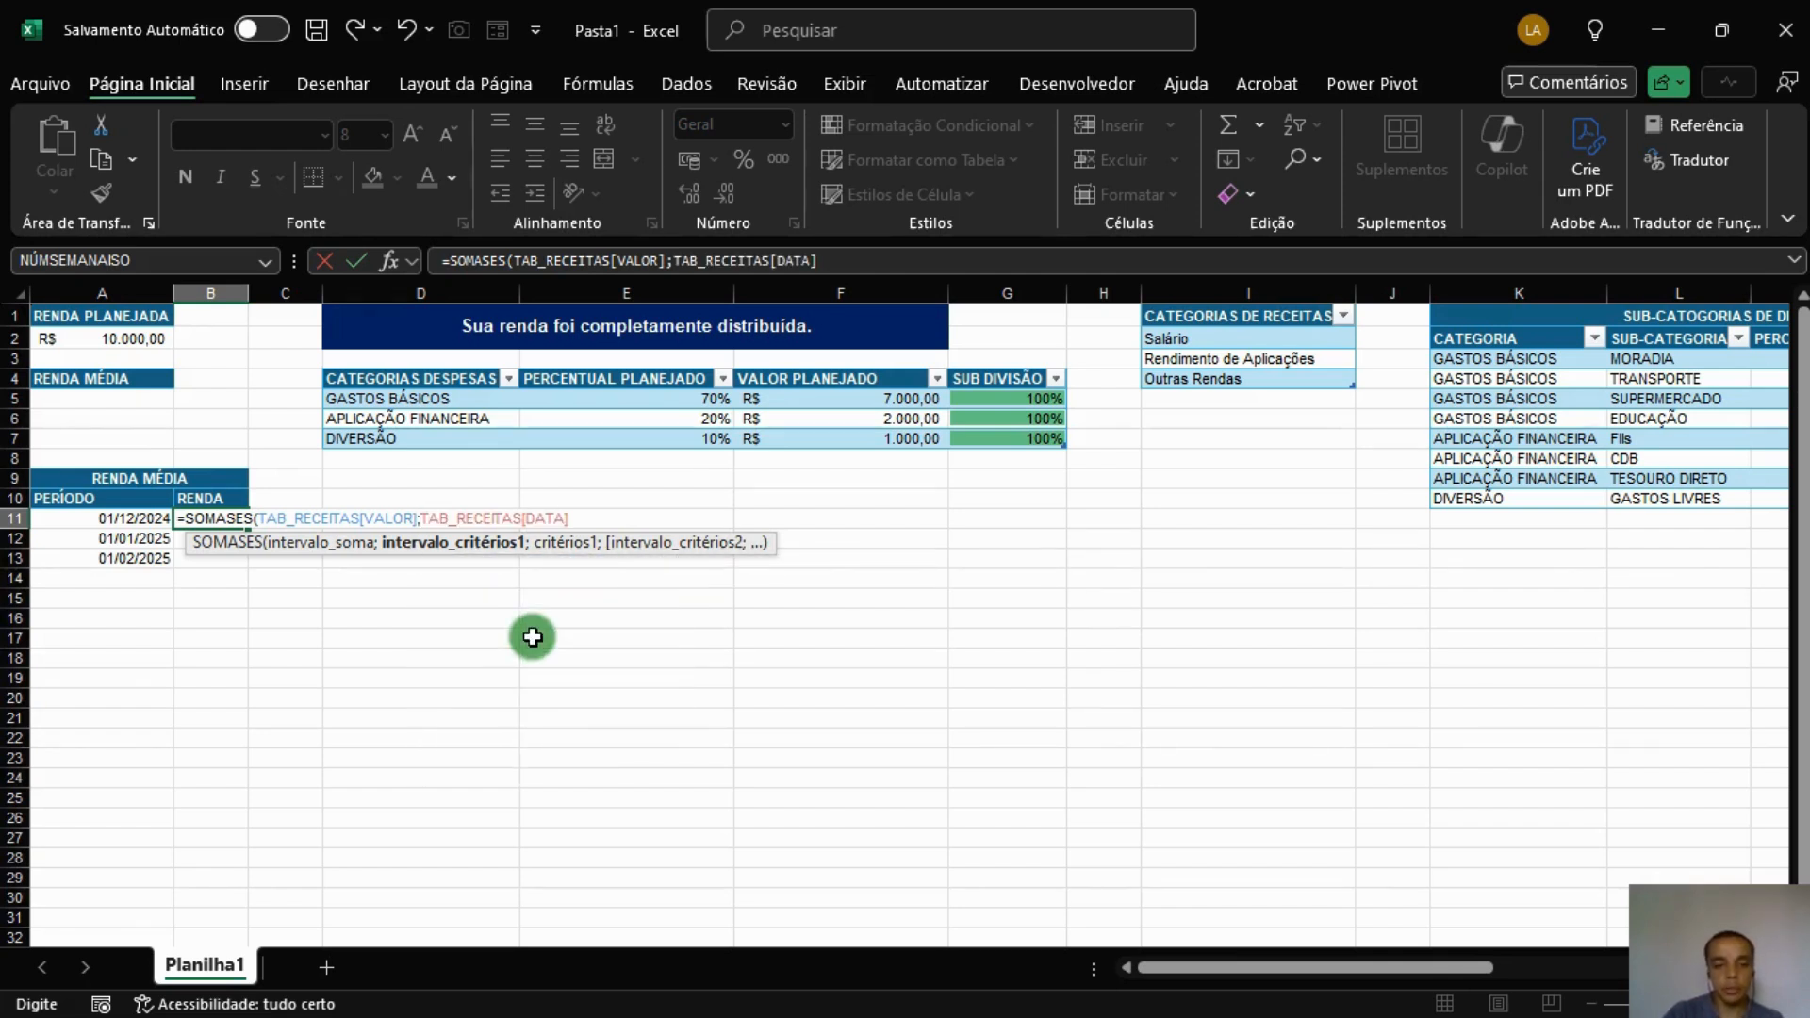
type(";\">=\"&")
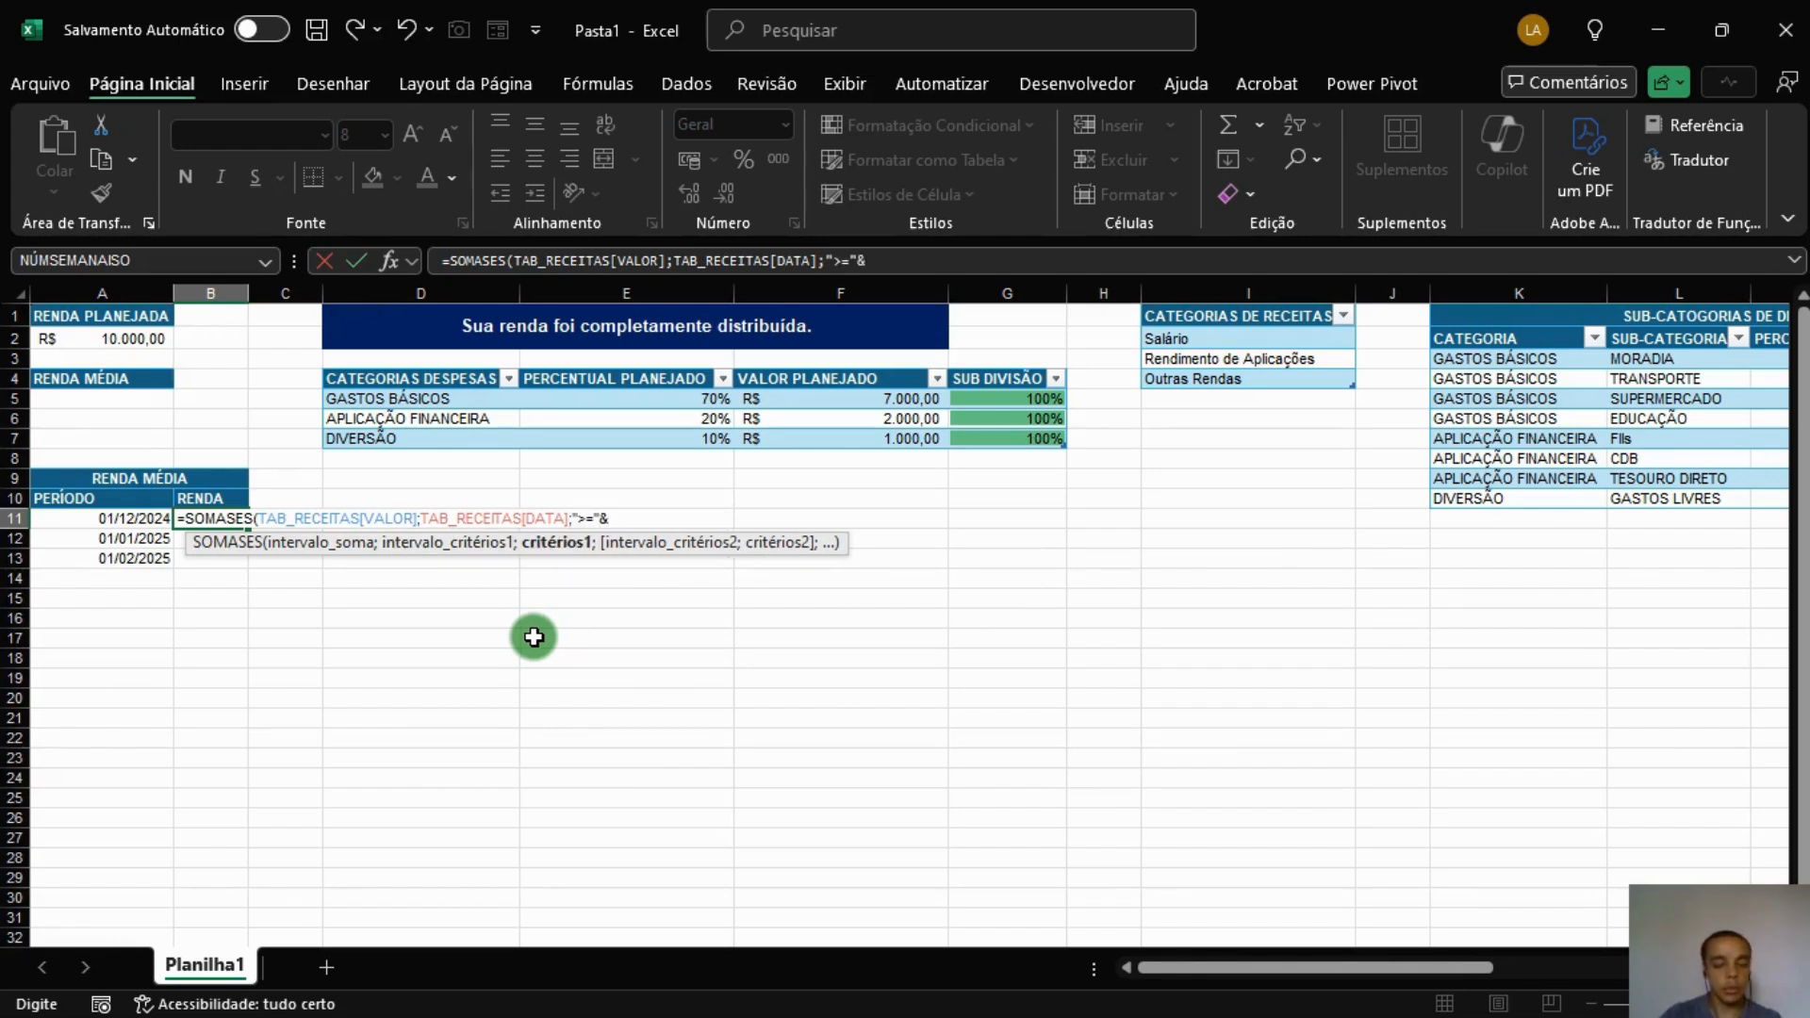
type("A11")
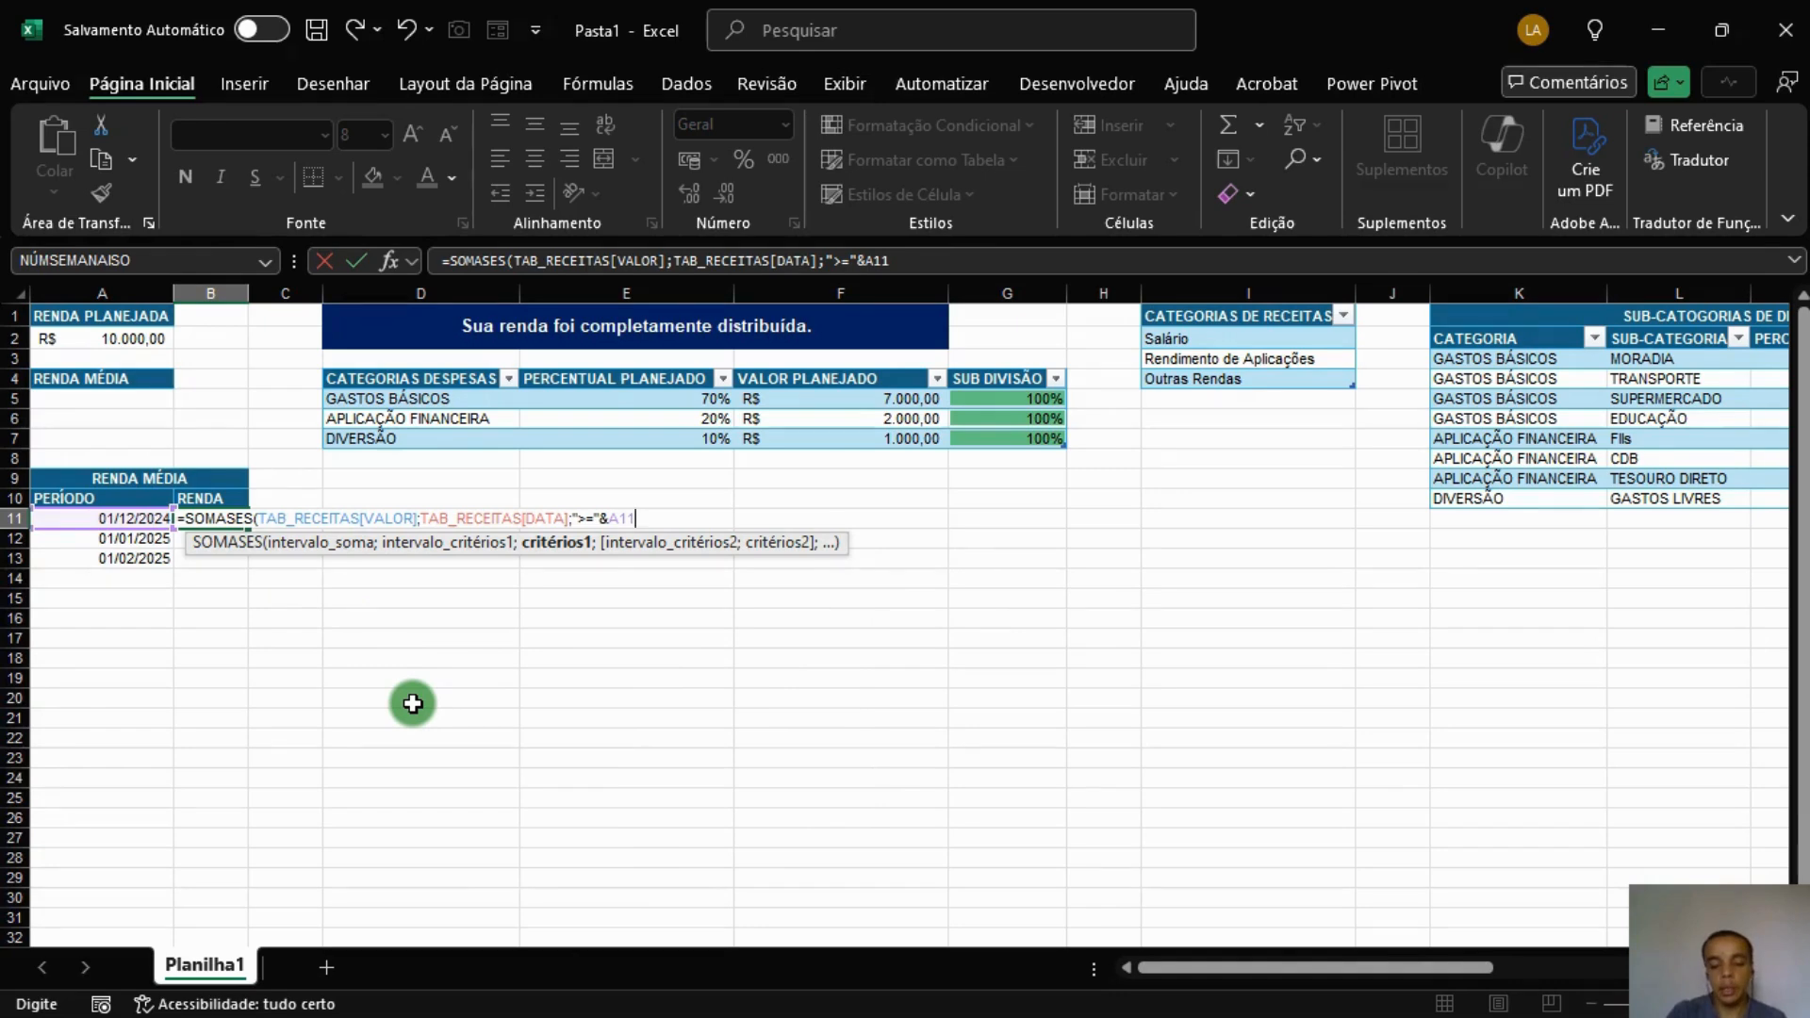
Complete the B11 formula with the second criterion TAB_RECEITAS[DATA];"<="&FIMMÊS(A11;0).
type(";TAB")
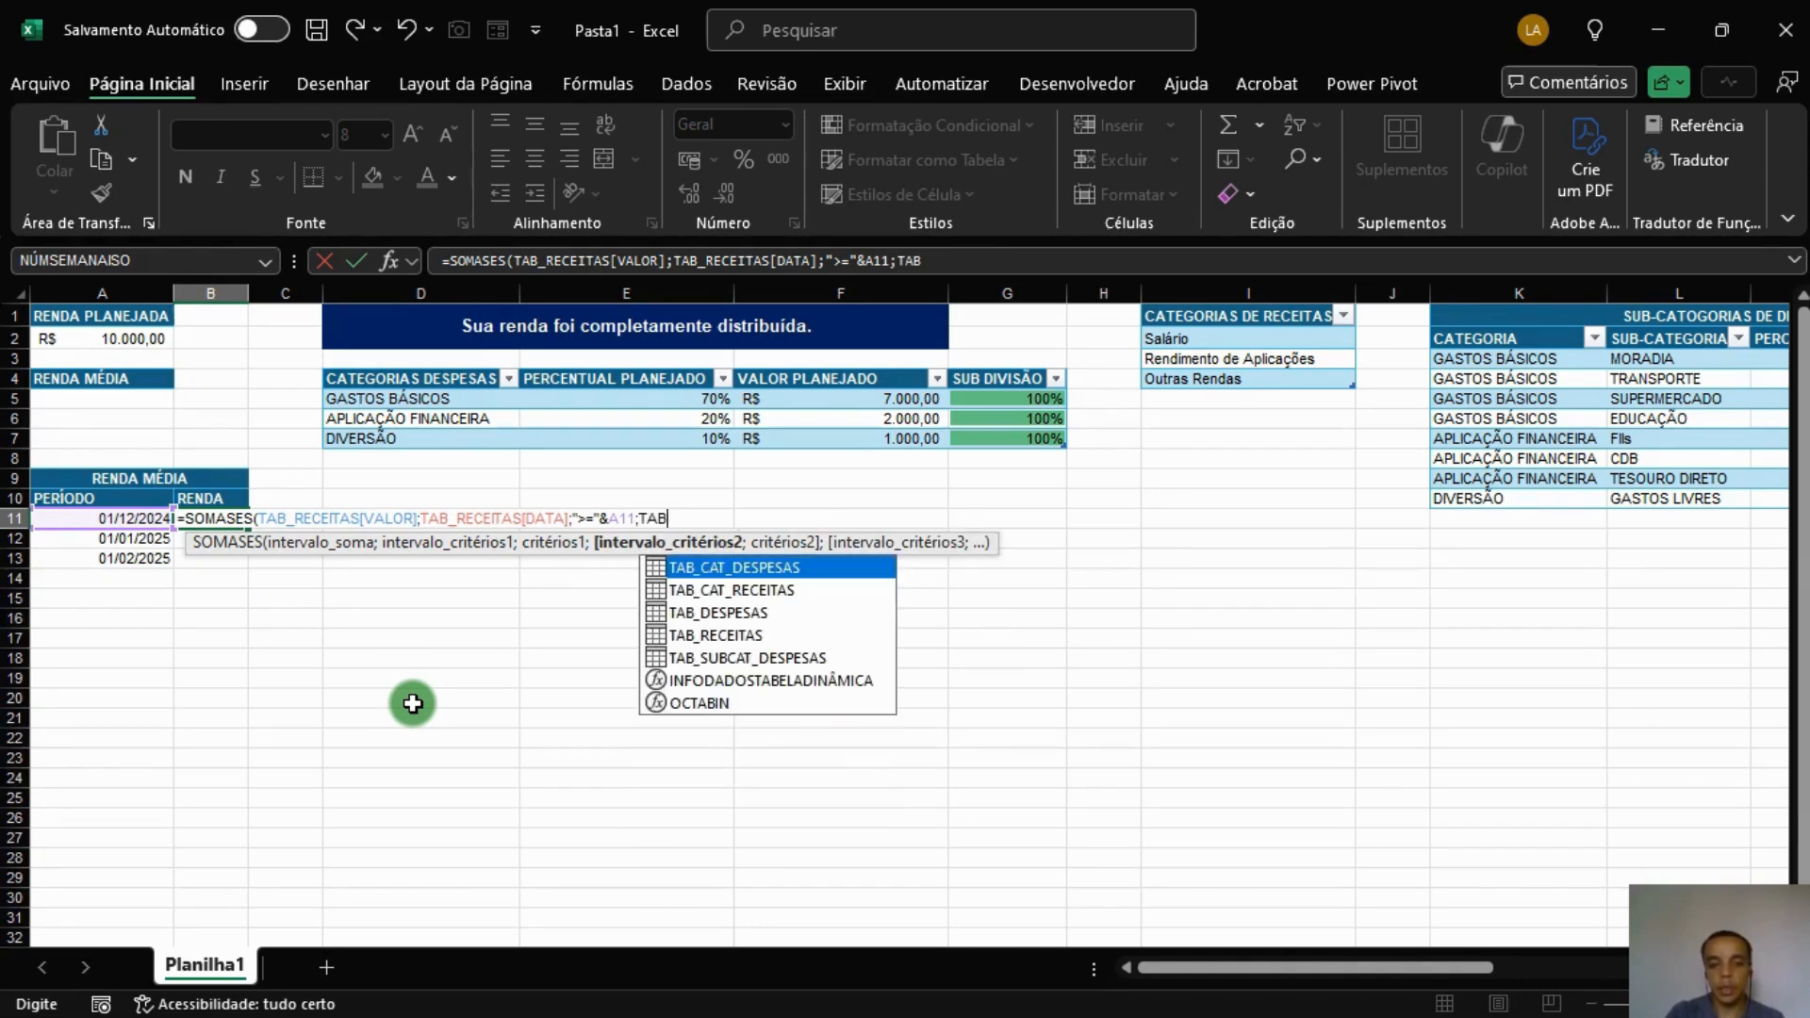
key("Down")
key("Down")
key("Down")
key("Tab")
type("[D")
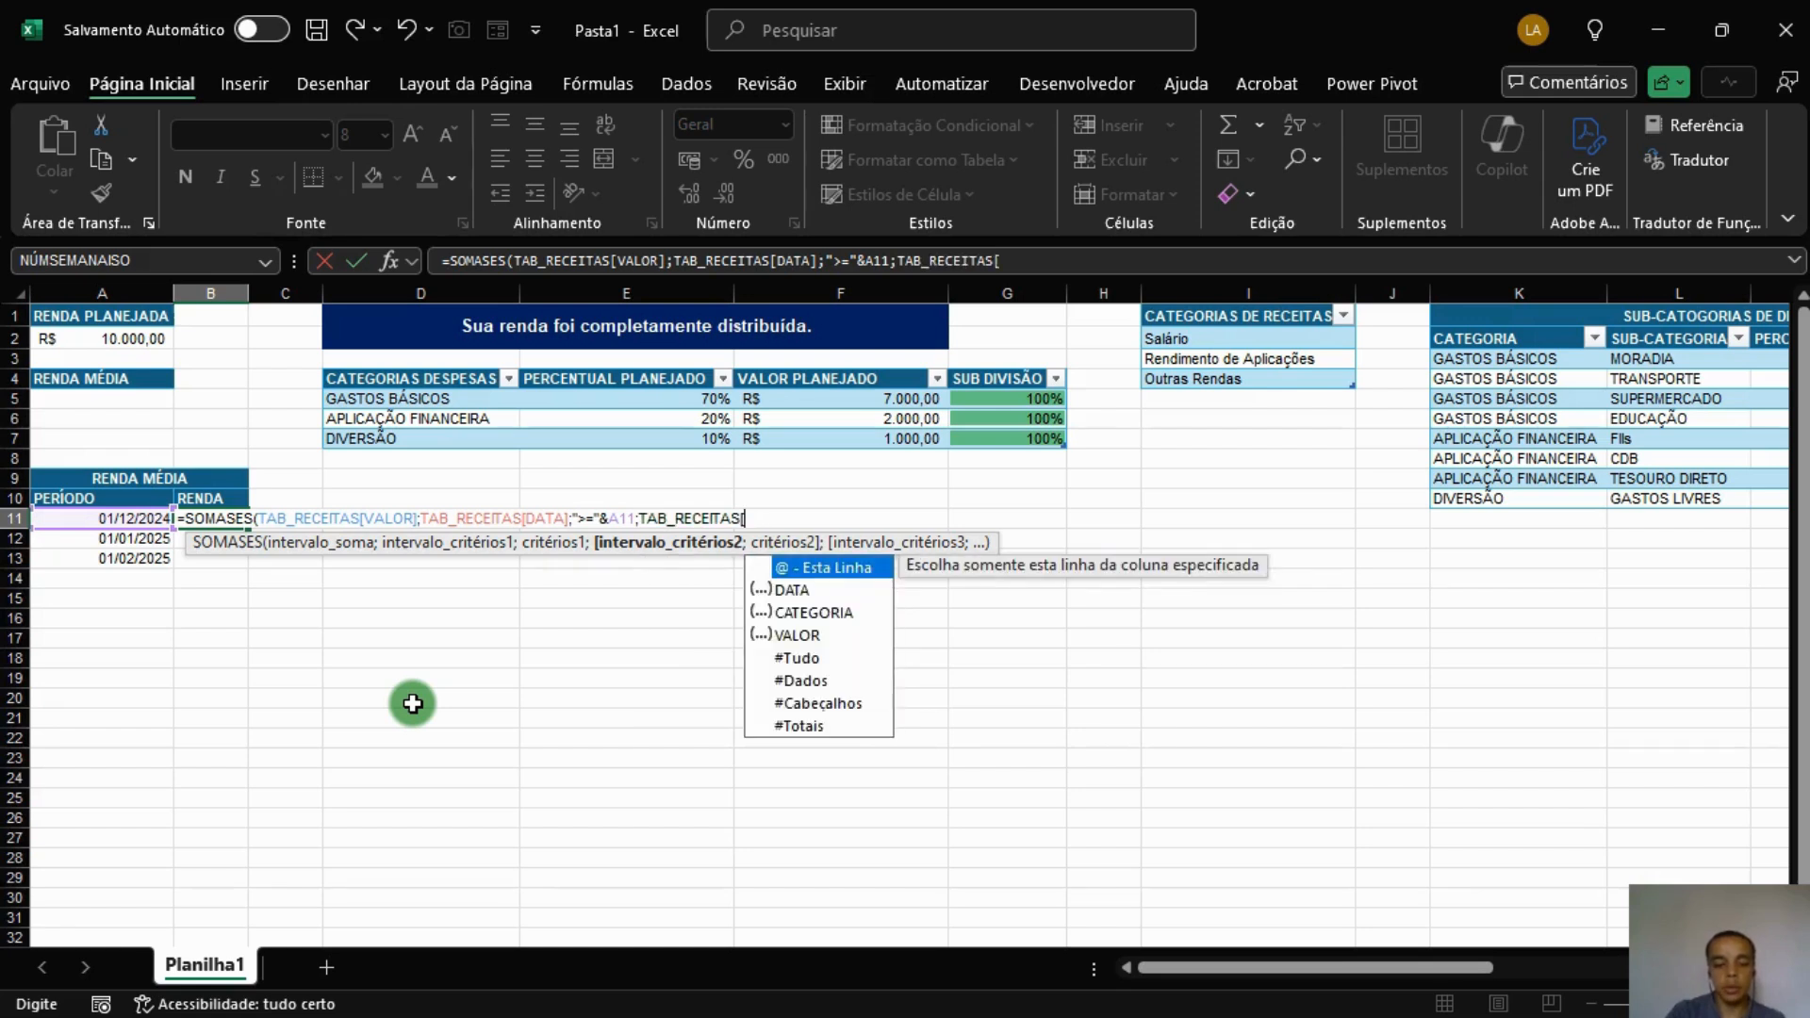
key("Tab")
type("]")
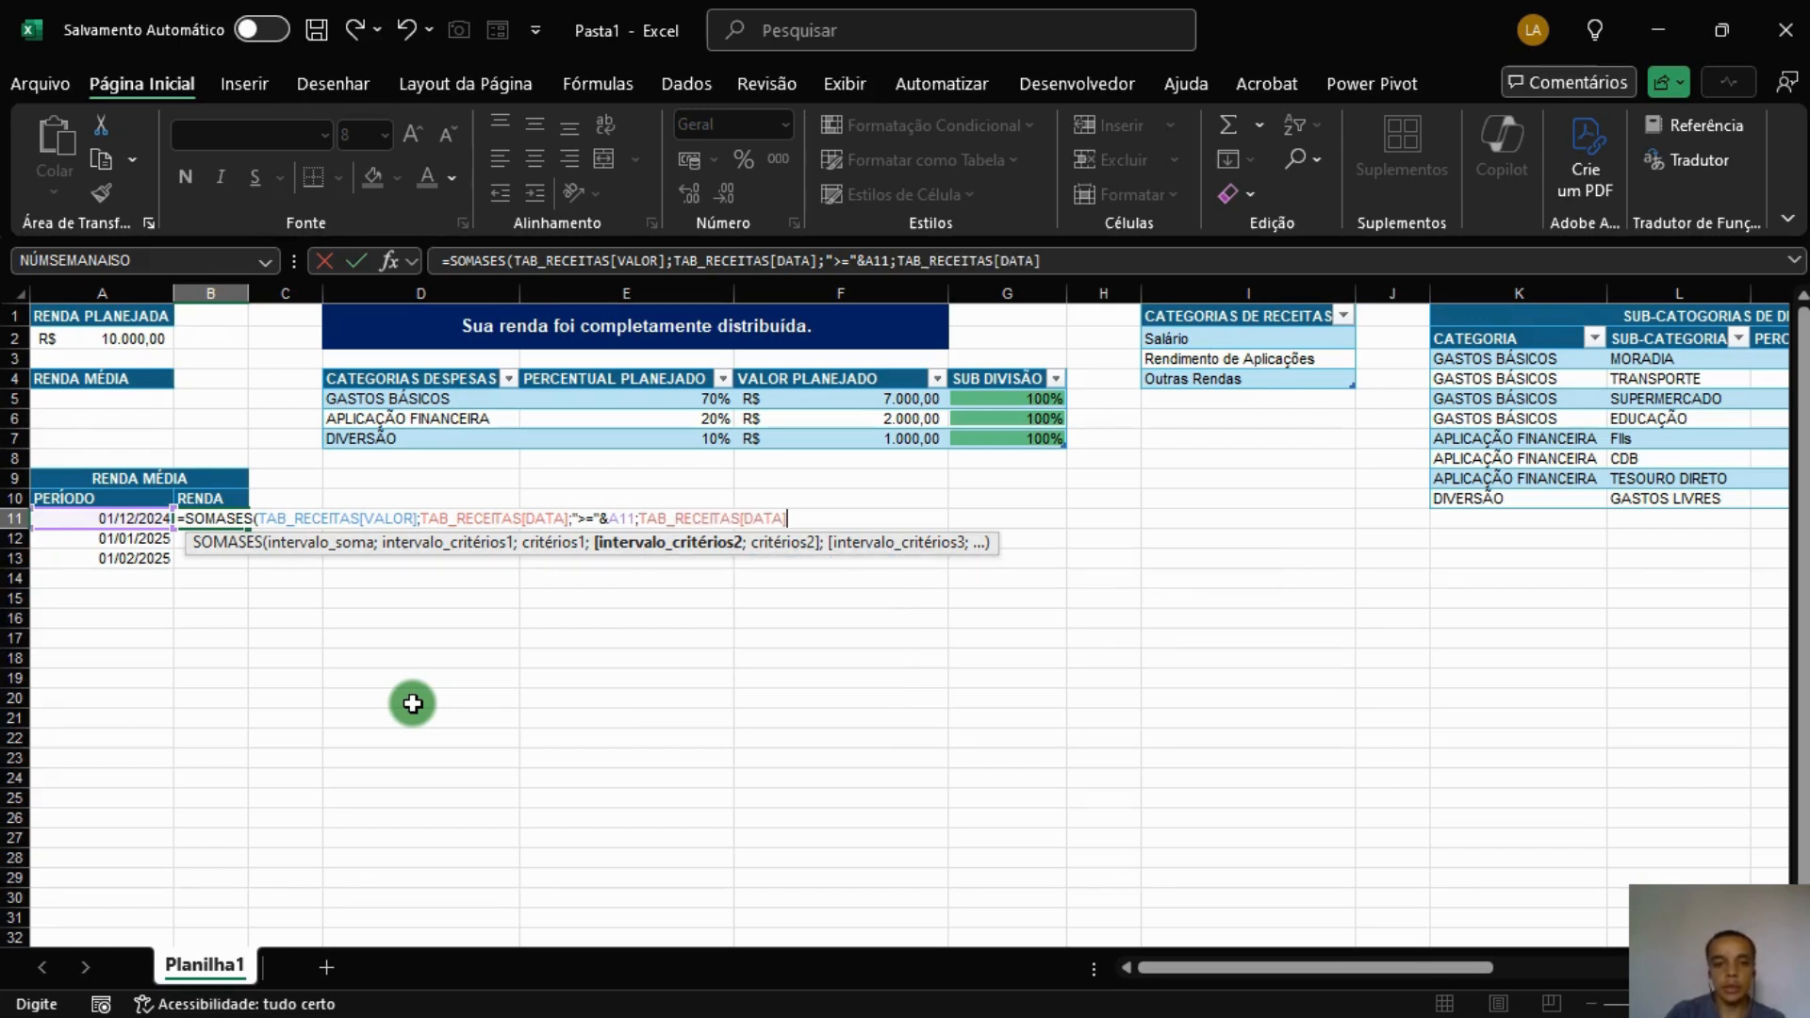
type(";\"<=")
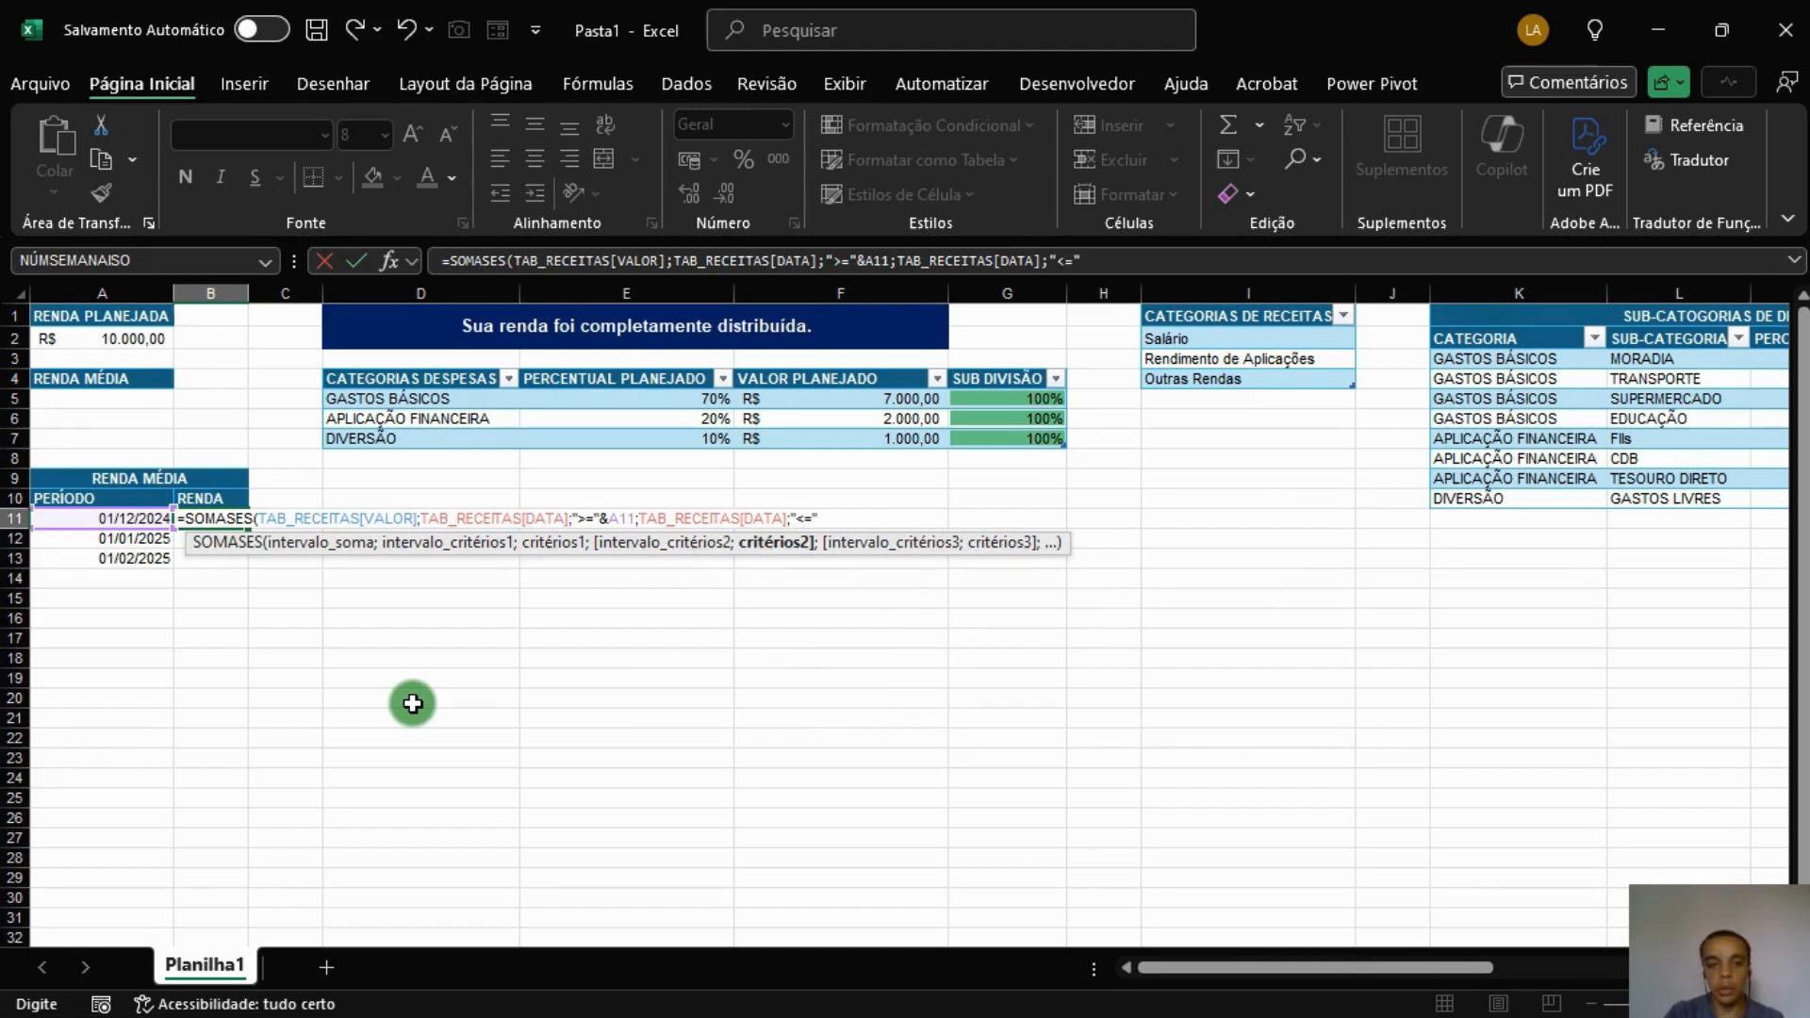
type("\"&FIMM")
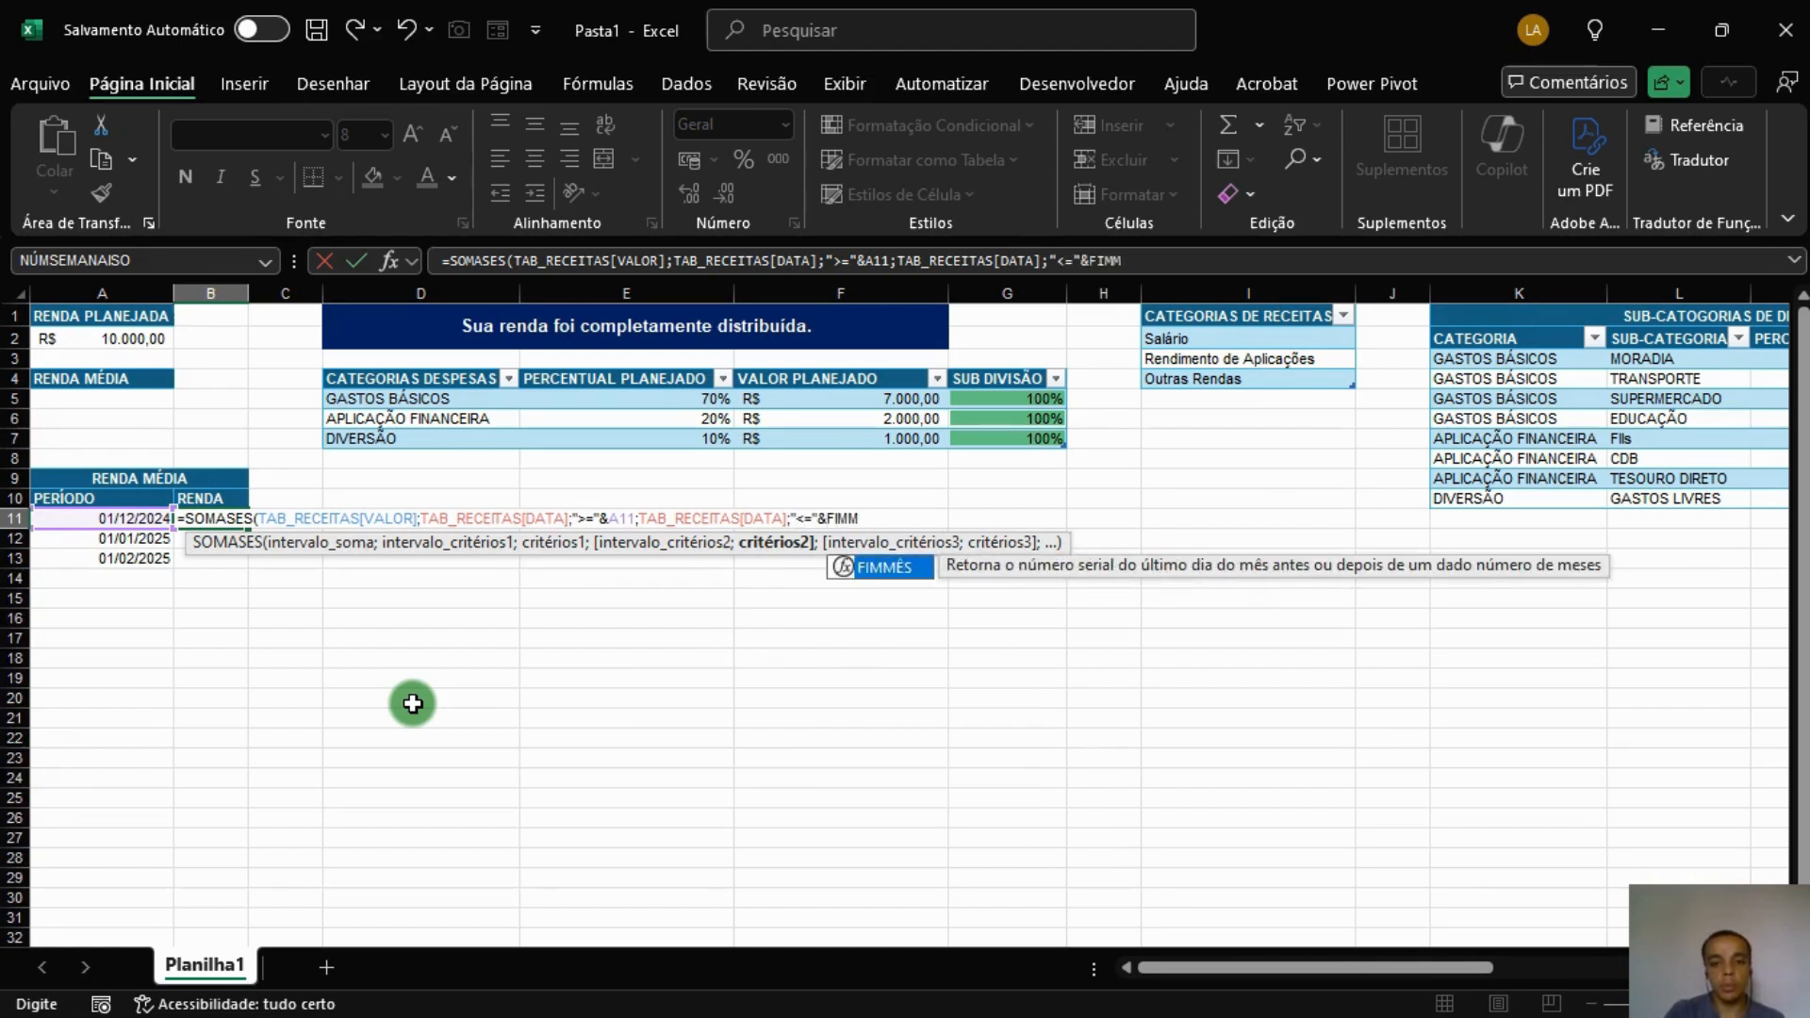
key("Tab")
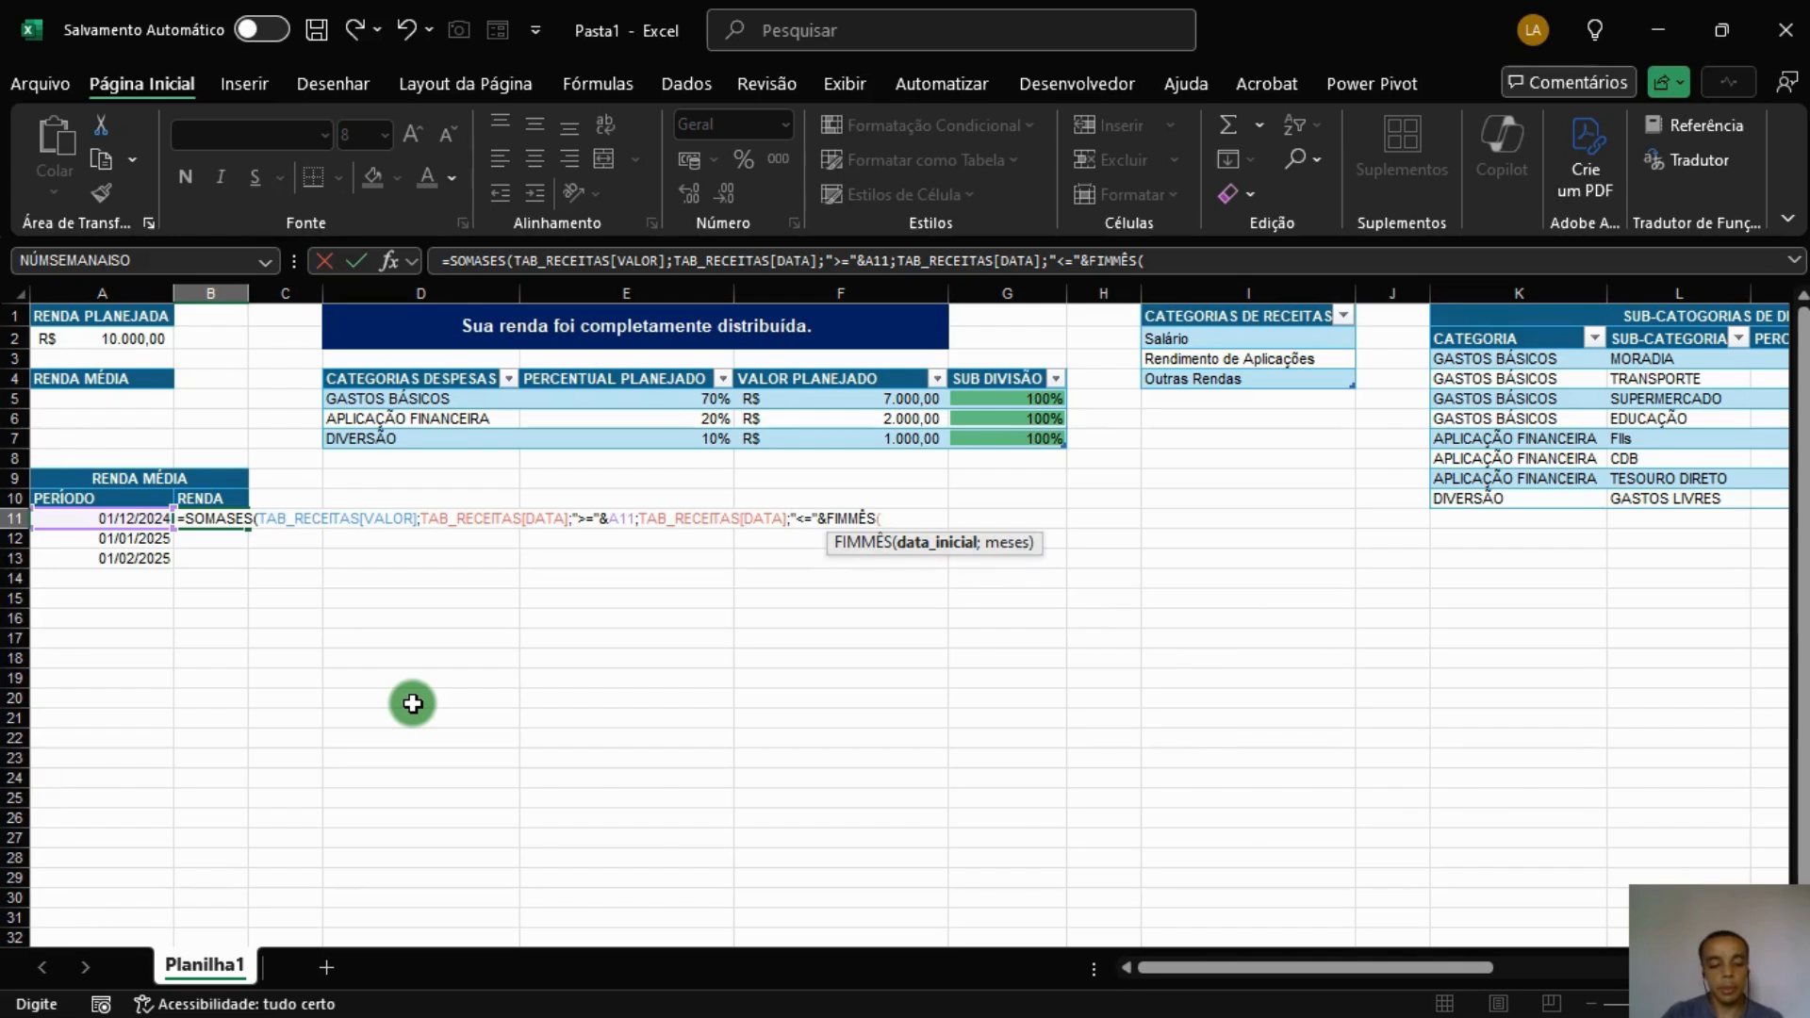
type("A11")
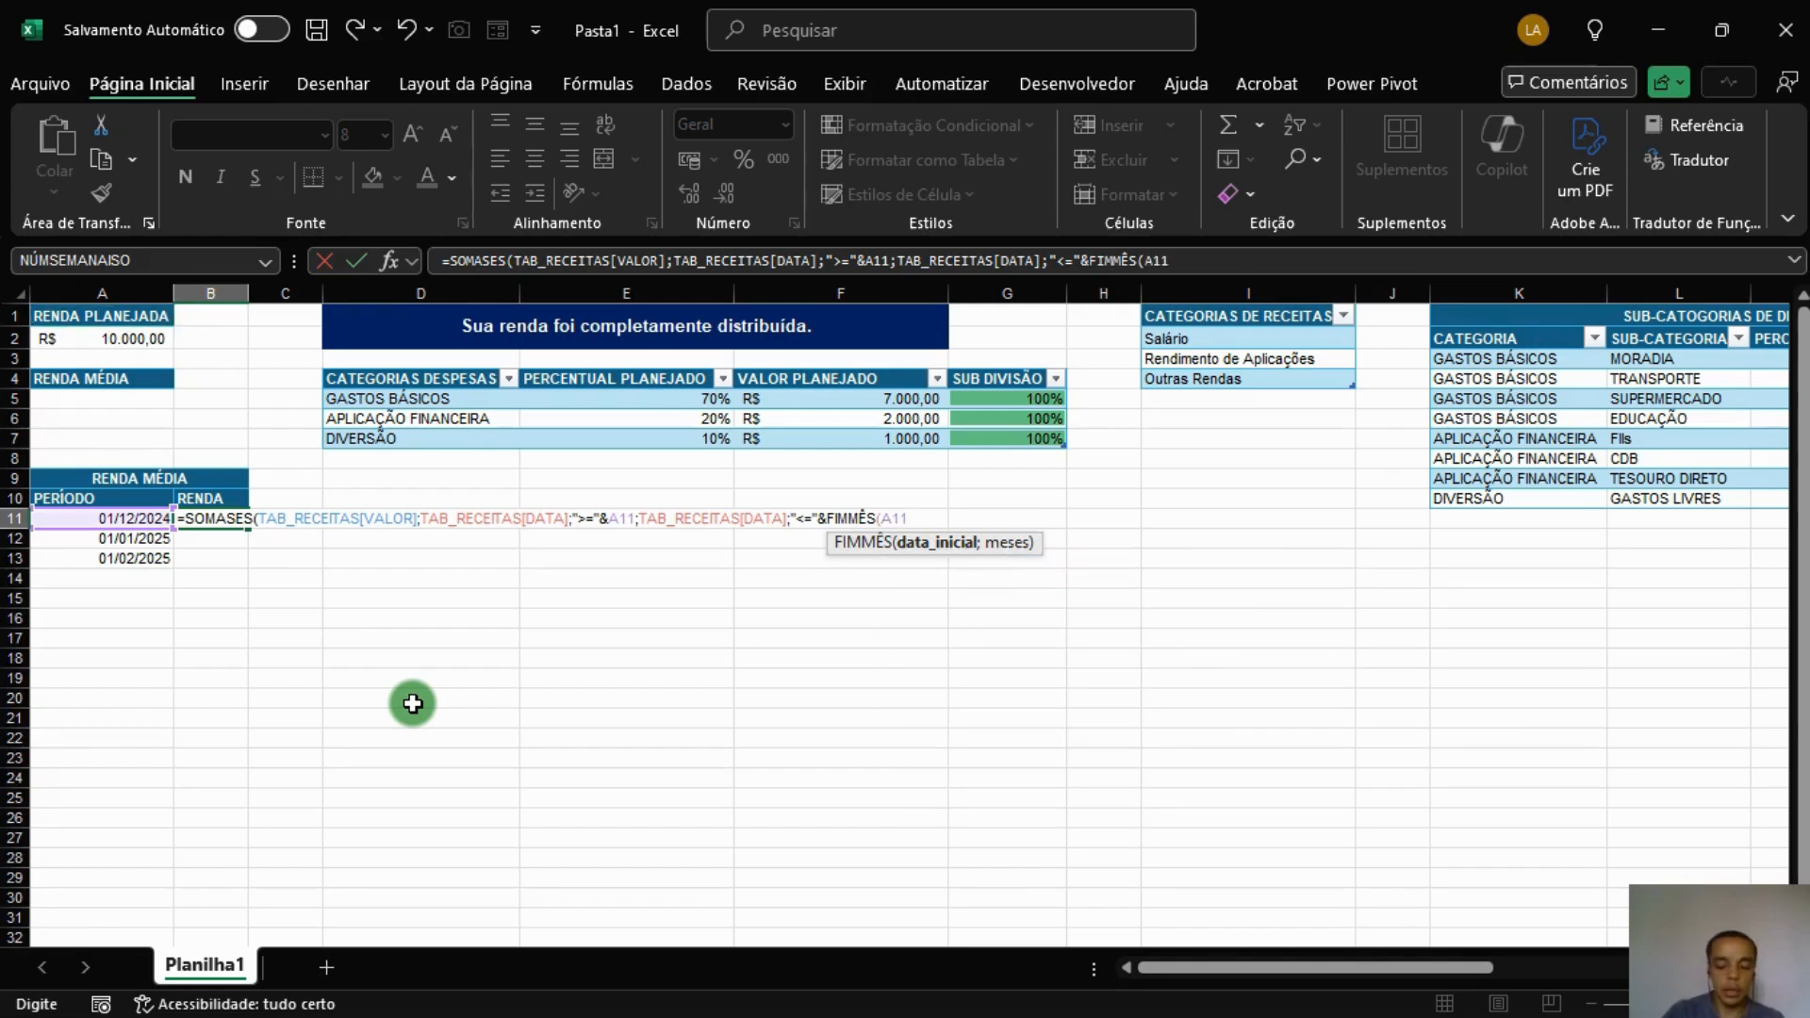
type(";")
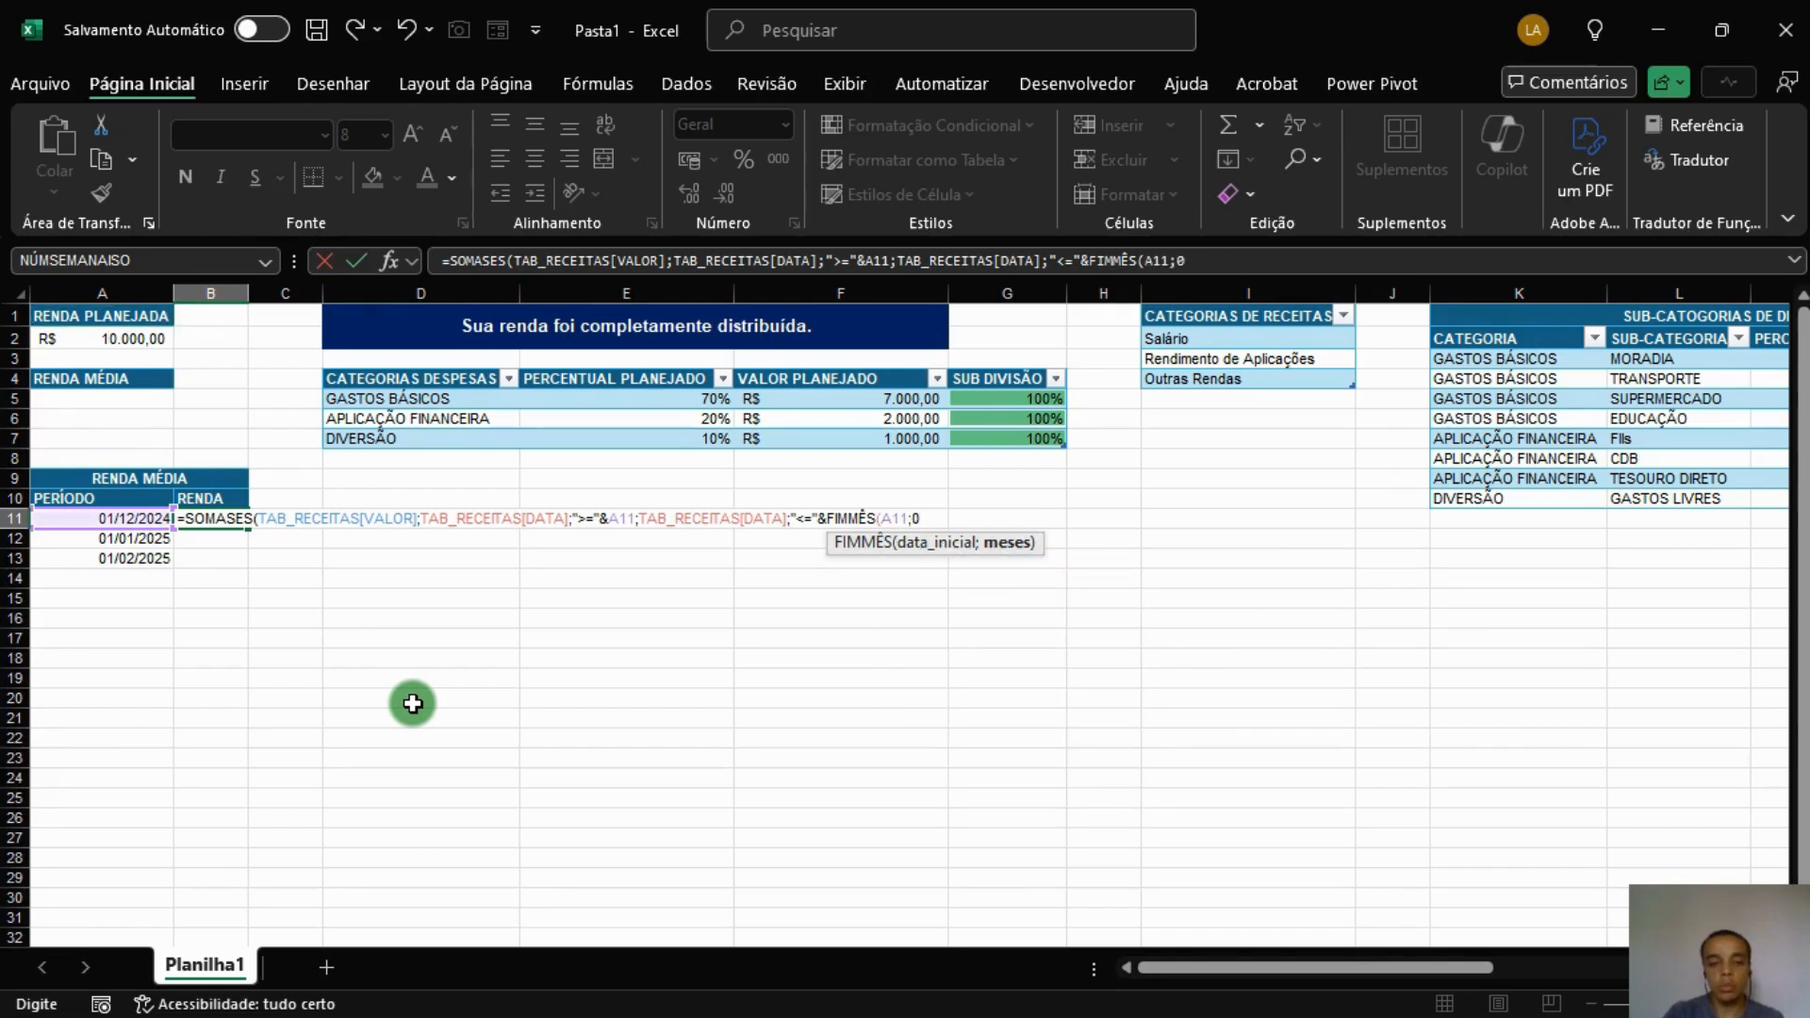
type("0))")
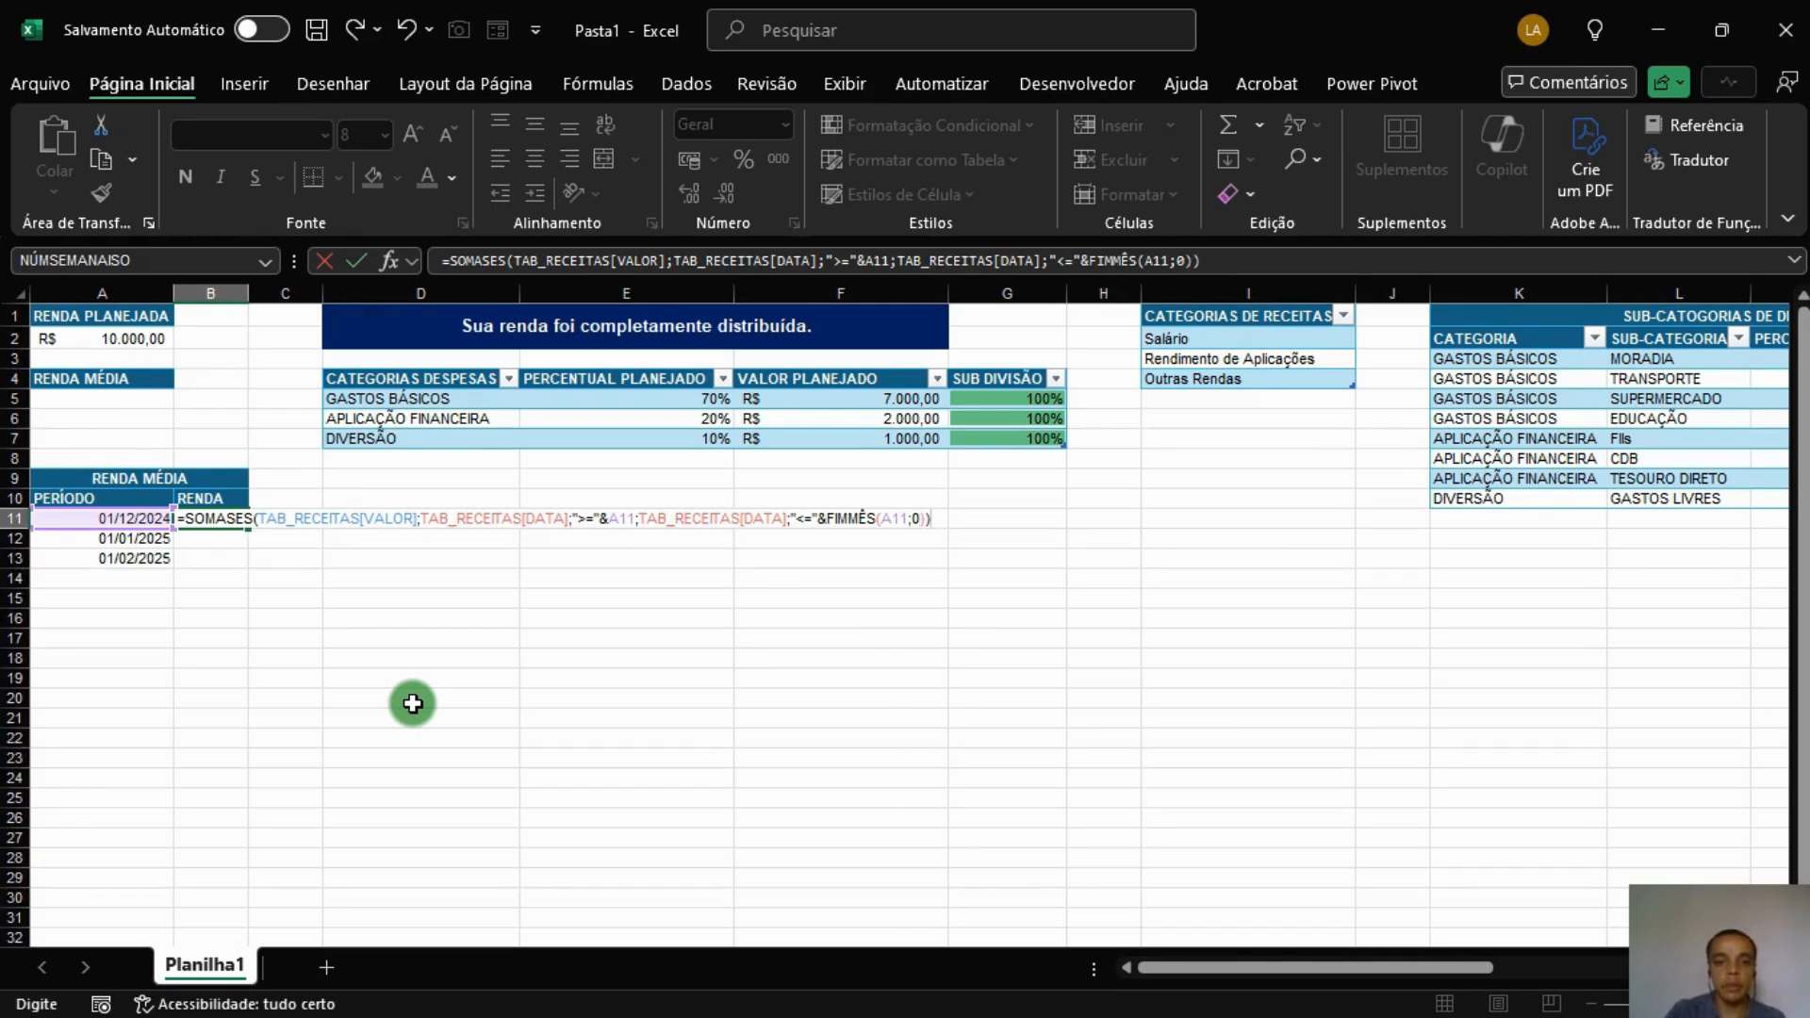
key("ctrl+Return")
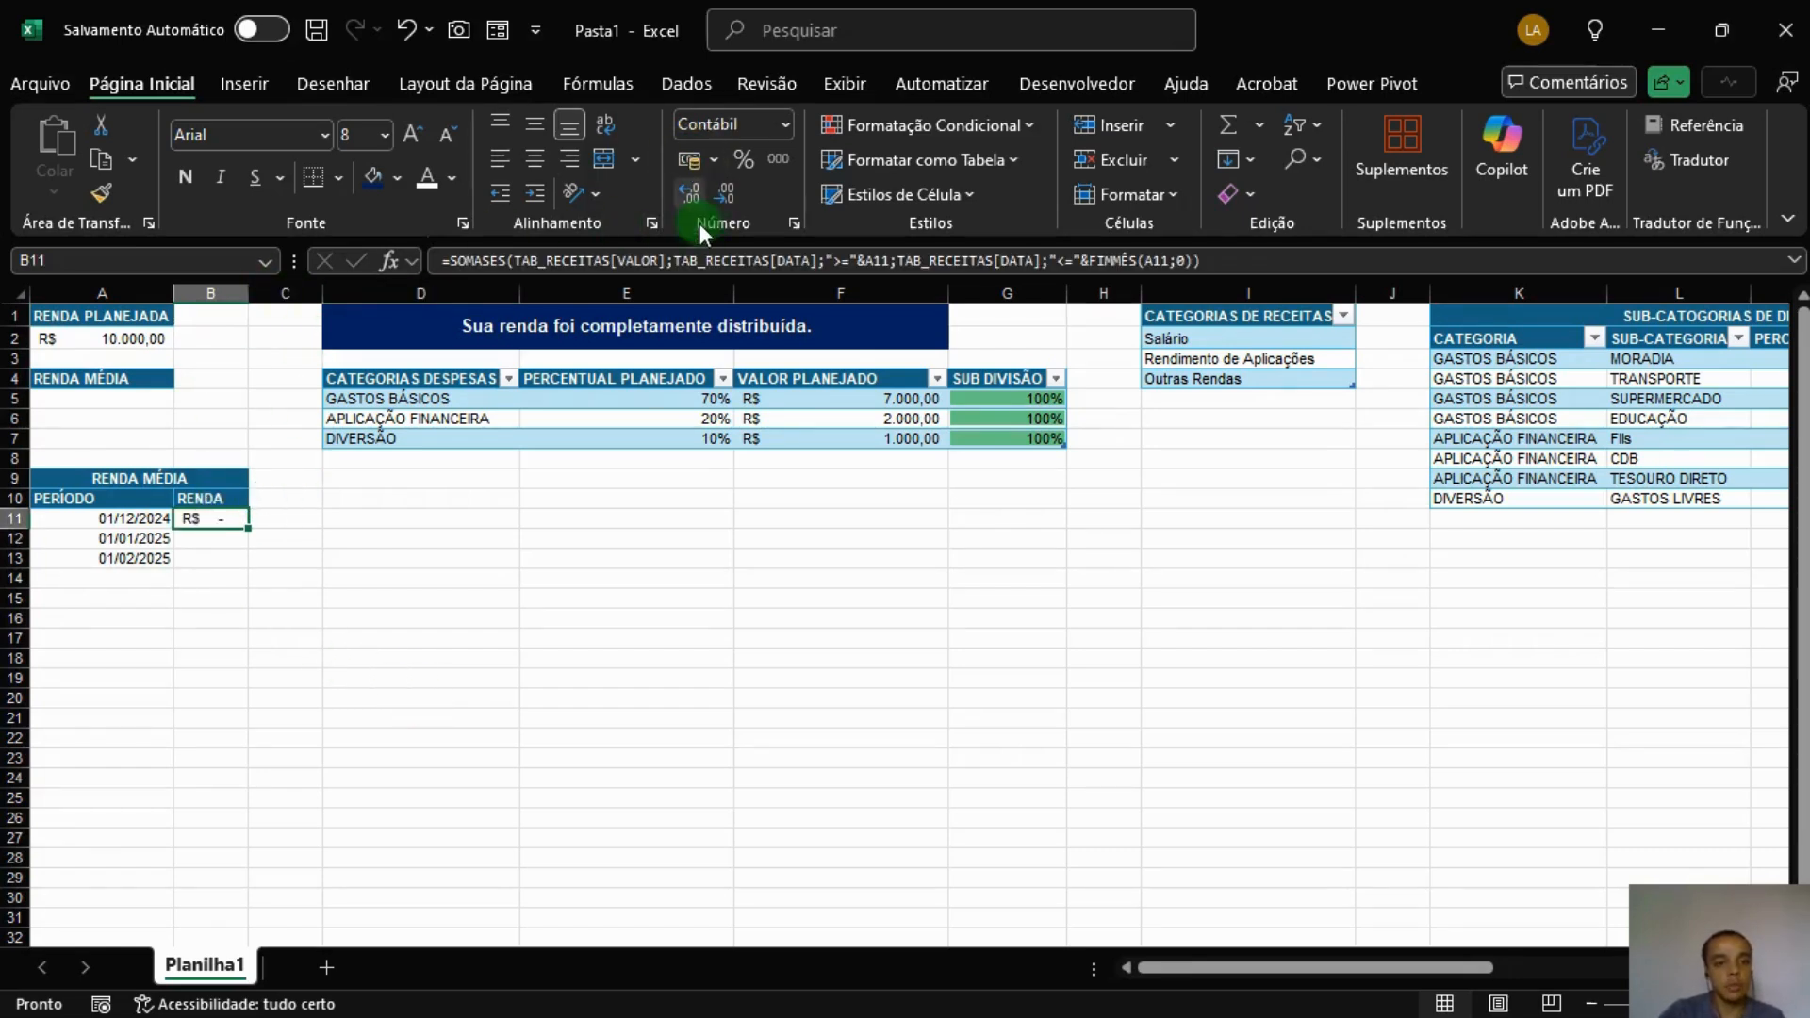
Fill the SOMASES formula from B11 down to B13 and autofit the width of column B.
left_click_drag(248, 528, 249, 561)
left_click(223, 537)
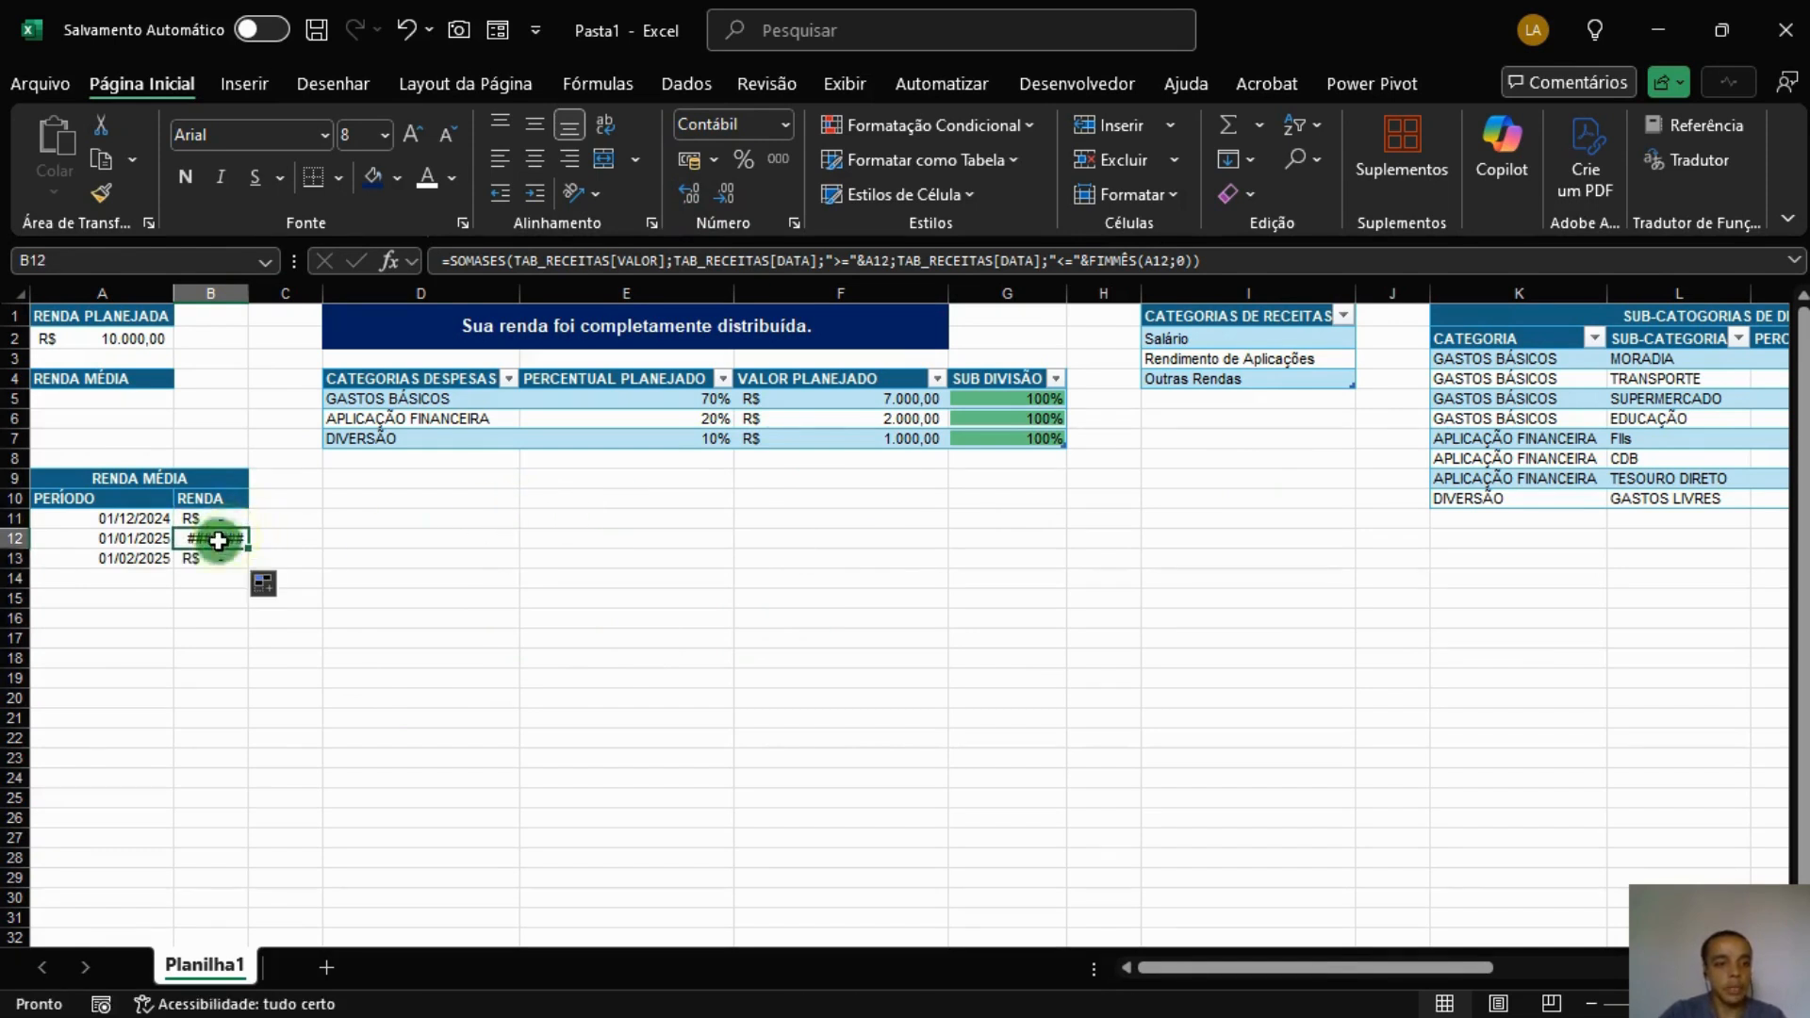
double_click(249, 292)
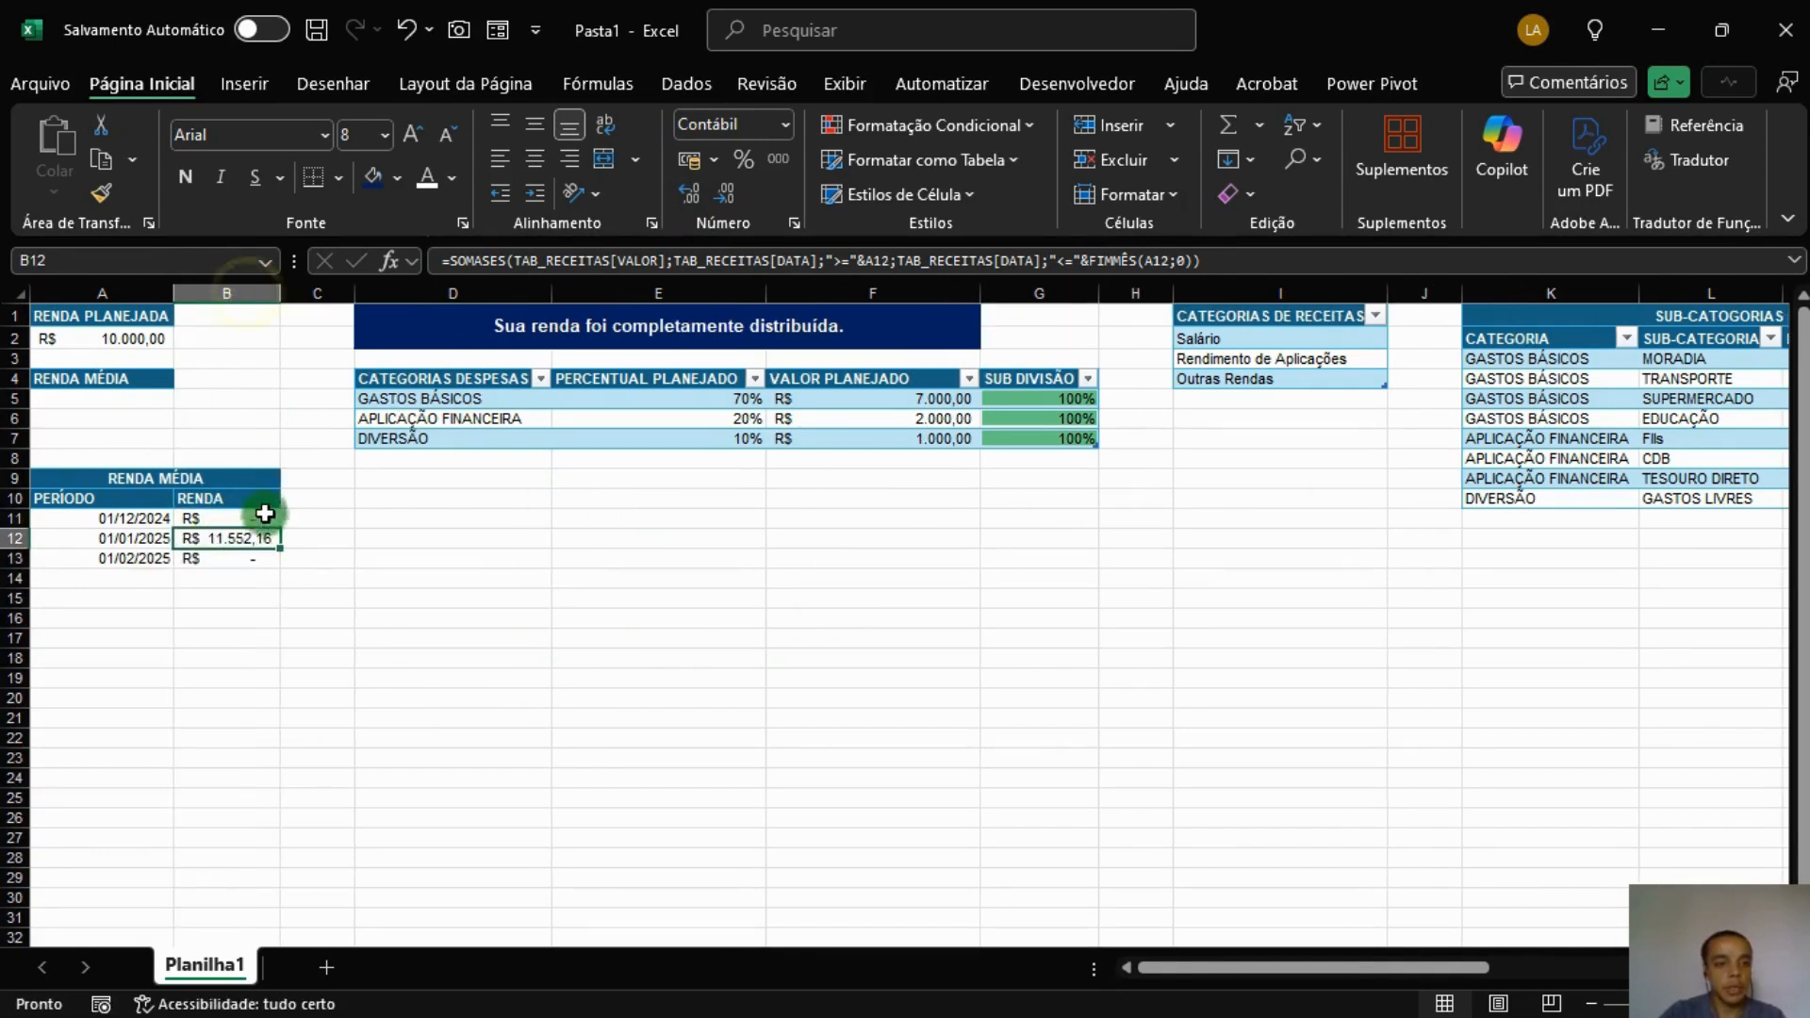
Check the sum of the values W3:W6 in EXTRATO DE RECEITAS against the January income in B12.
left_click(230, 564)
left_click_drag(1398, 962, 1679, 964)
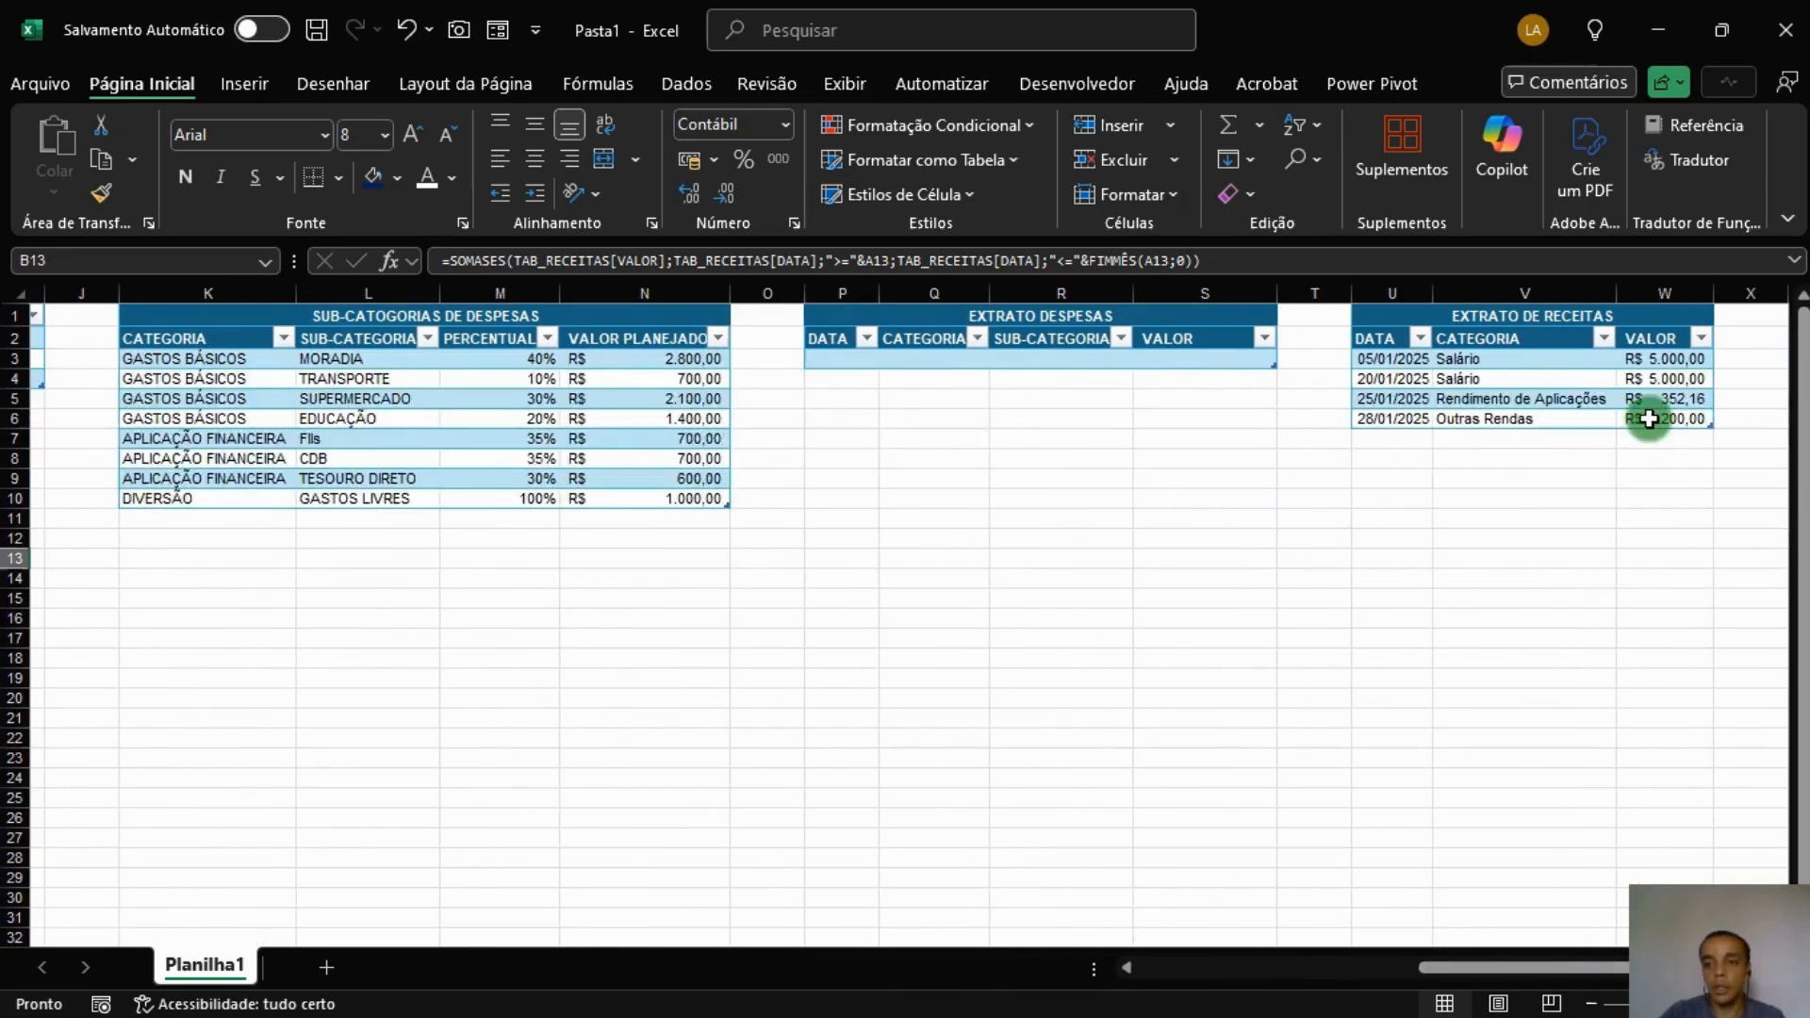
left_click_drag(1661, 359, 1664, 418)
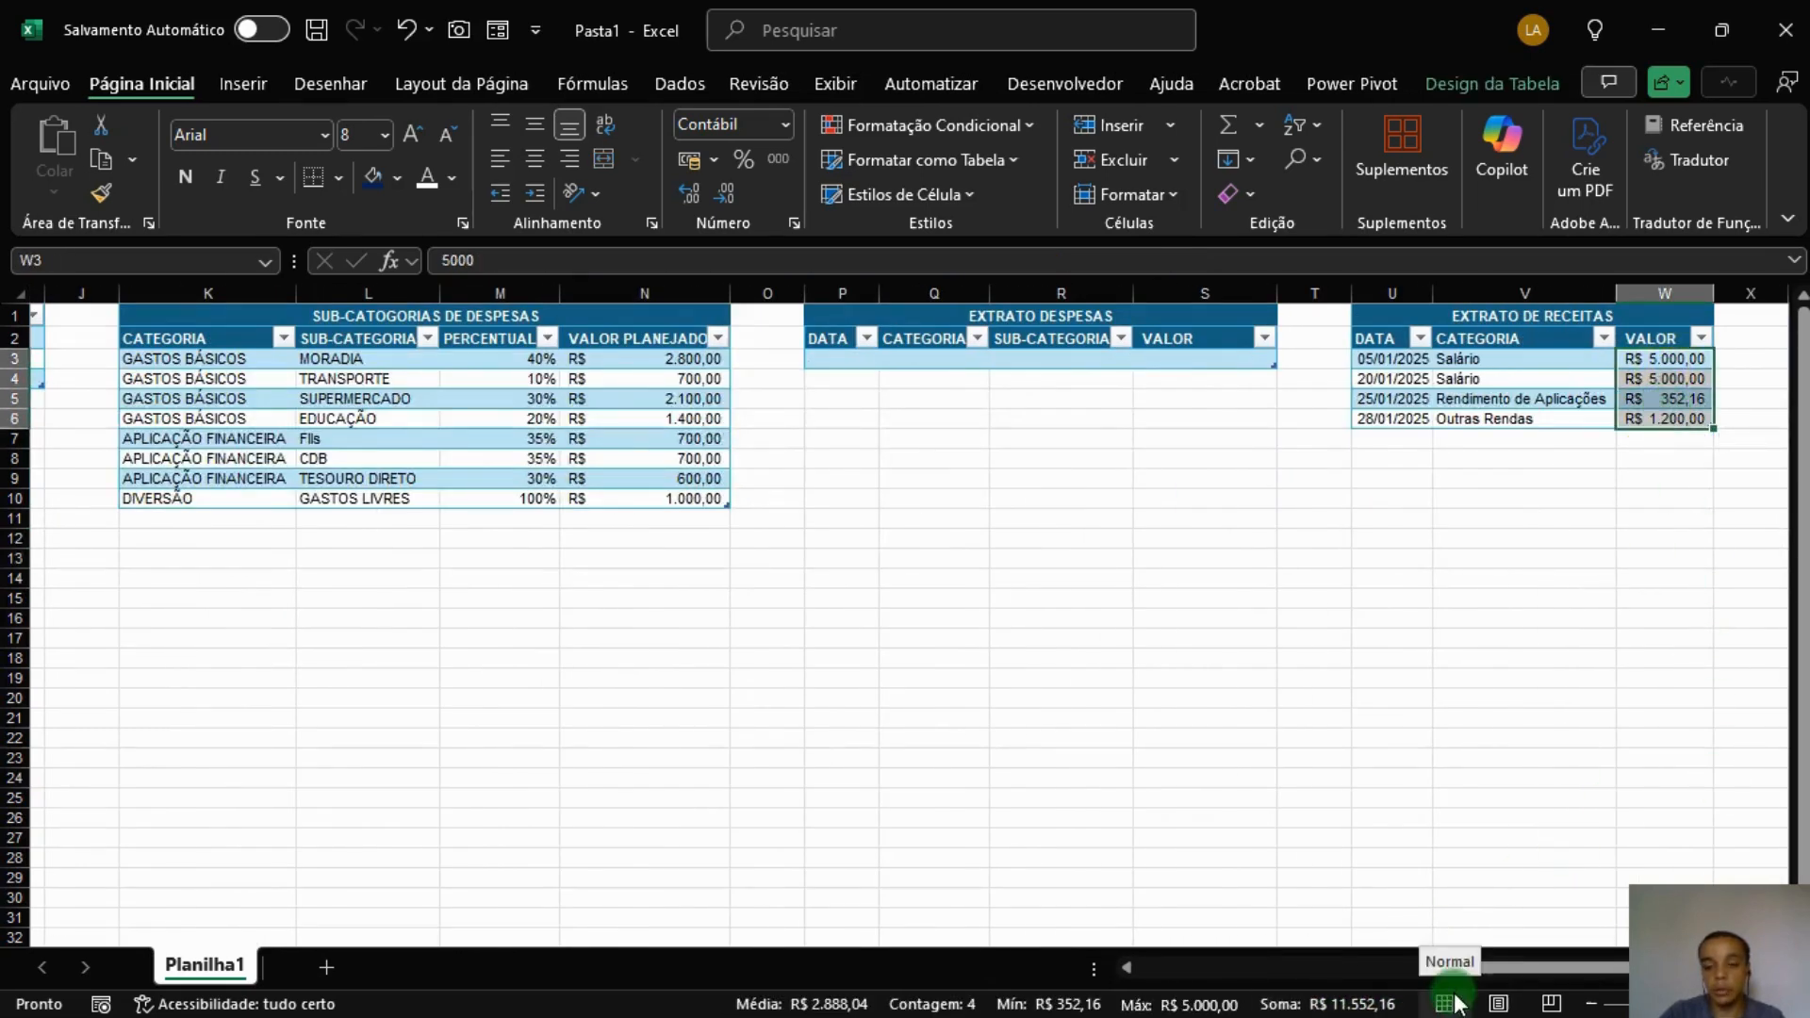
left_click_drag(1560, 965, 1127, 971)
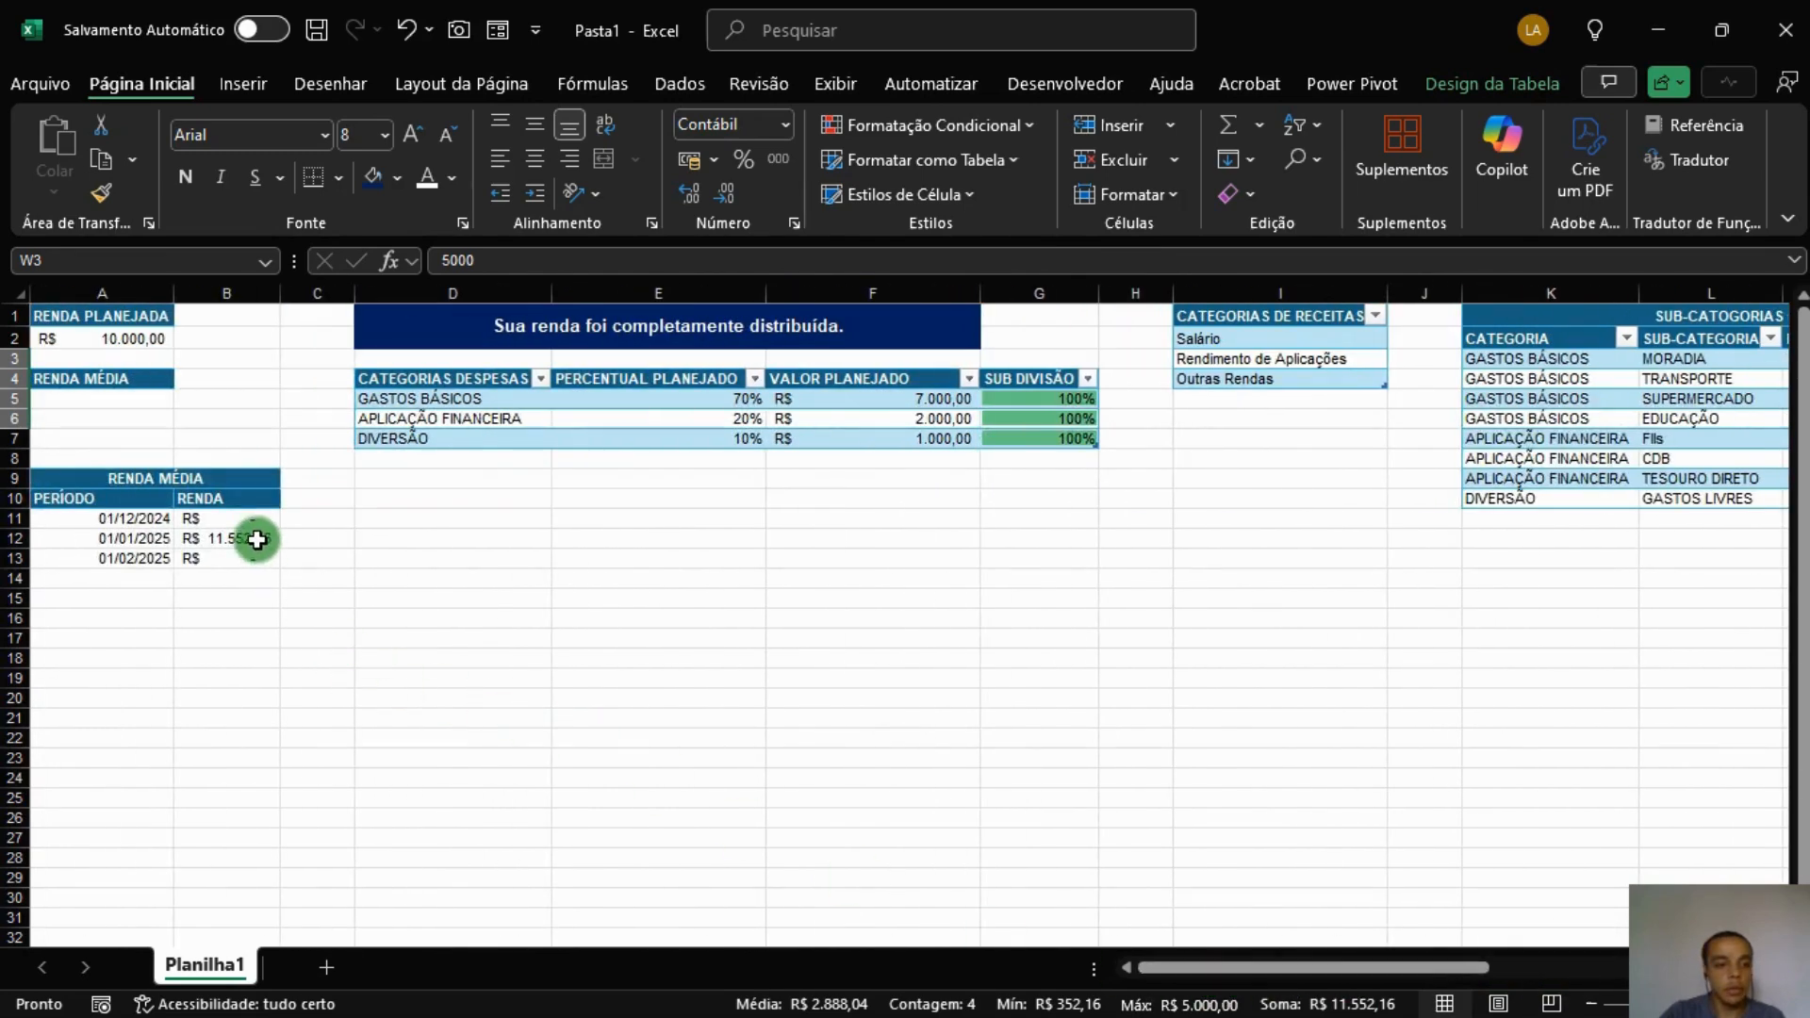
left_click(466, 634)
Enter the formula =MÉDIA(B11:B13) in A5 under the upper RENDA MÉDIA heading.
left_click(109, 400)
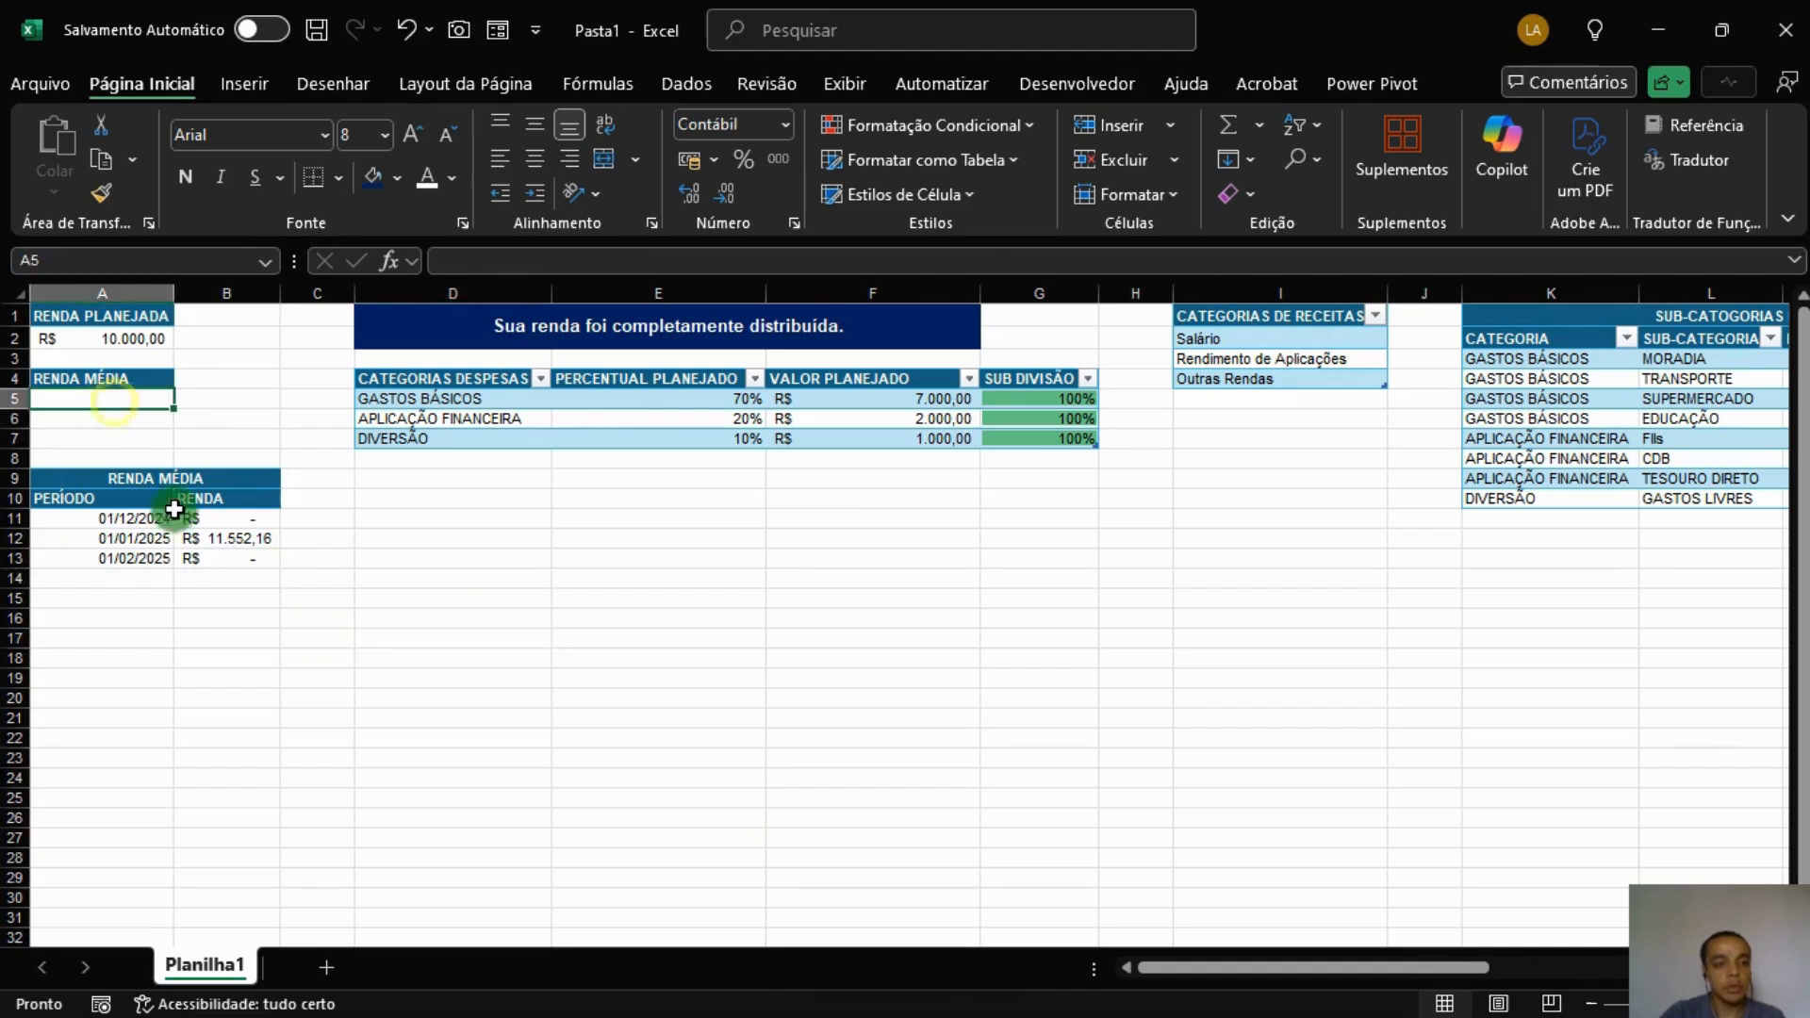
type("=médi")
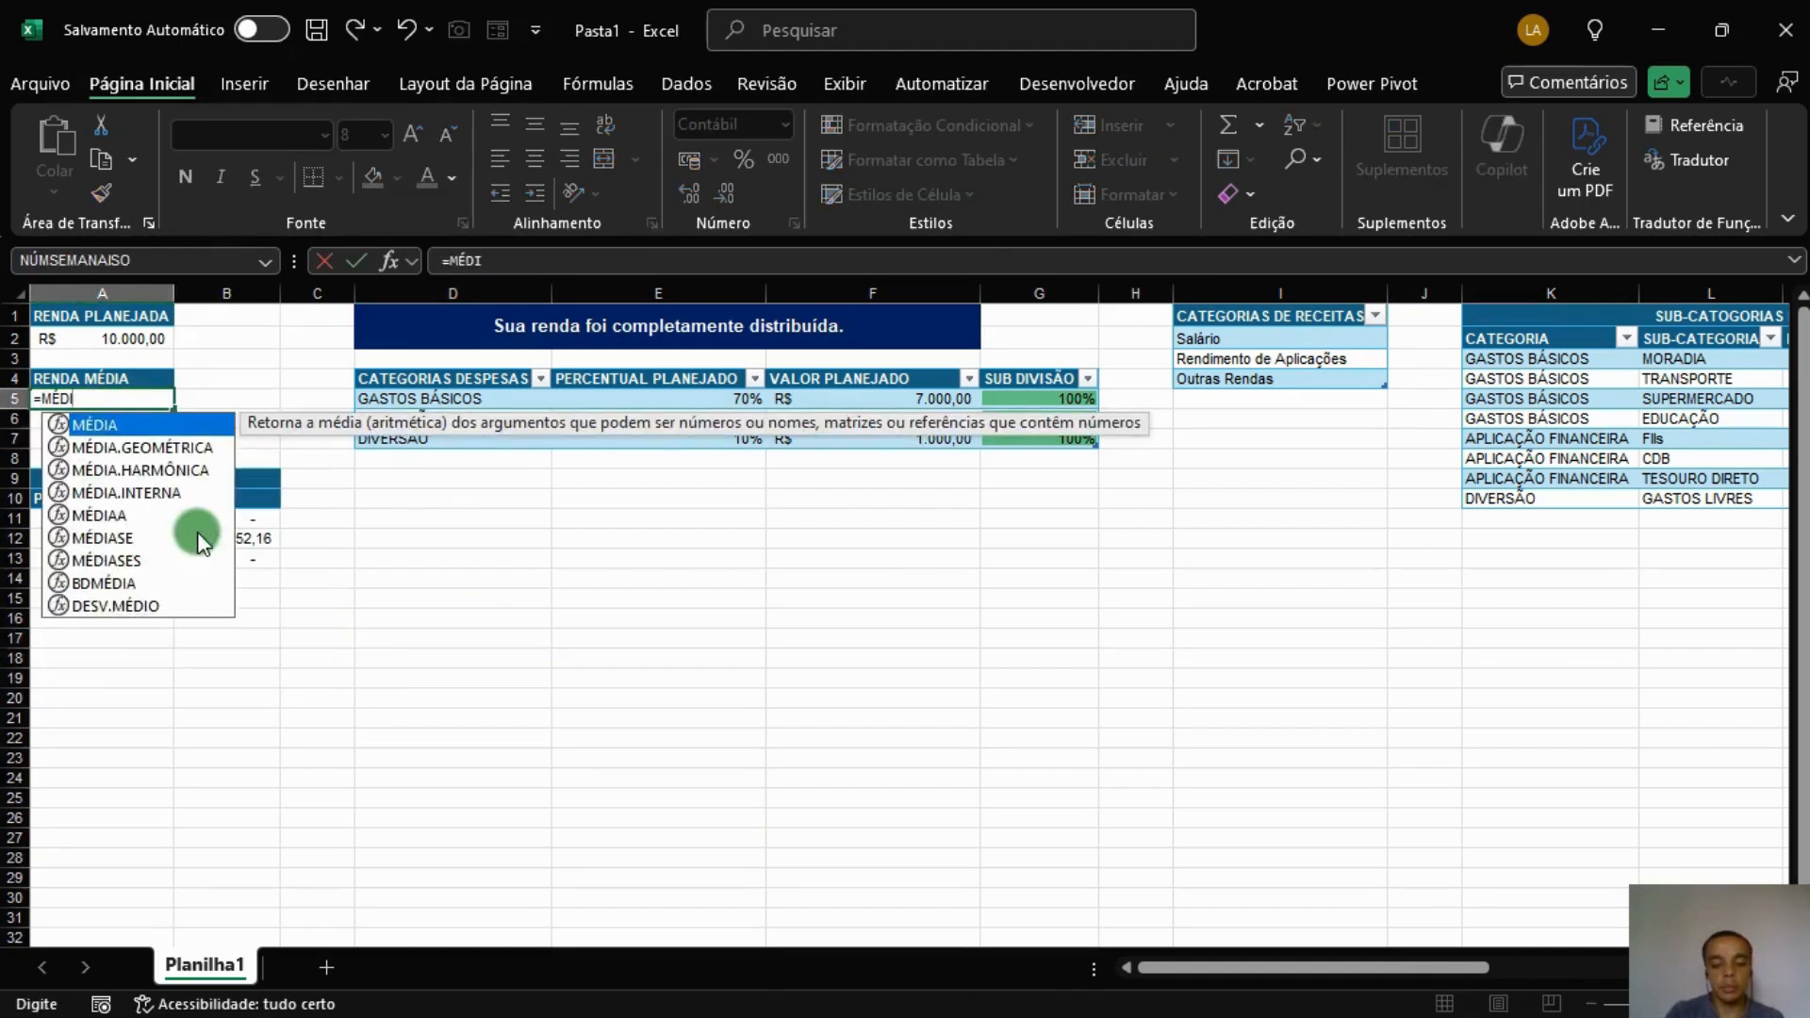
key("Tab")
left_click_drag(227, 521, 230, 555)
key("Return")
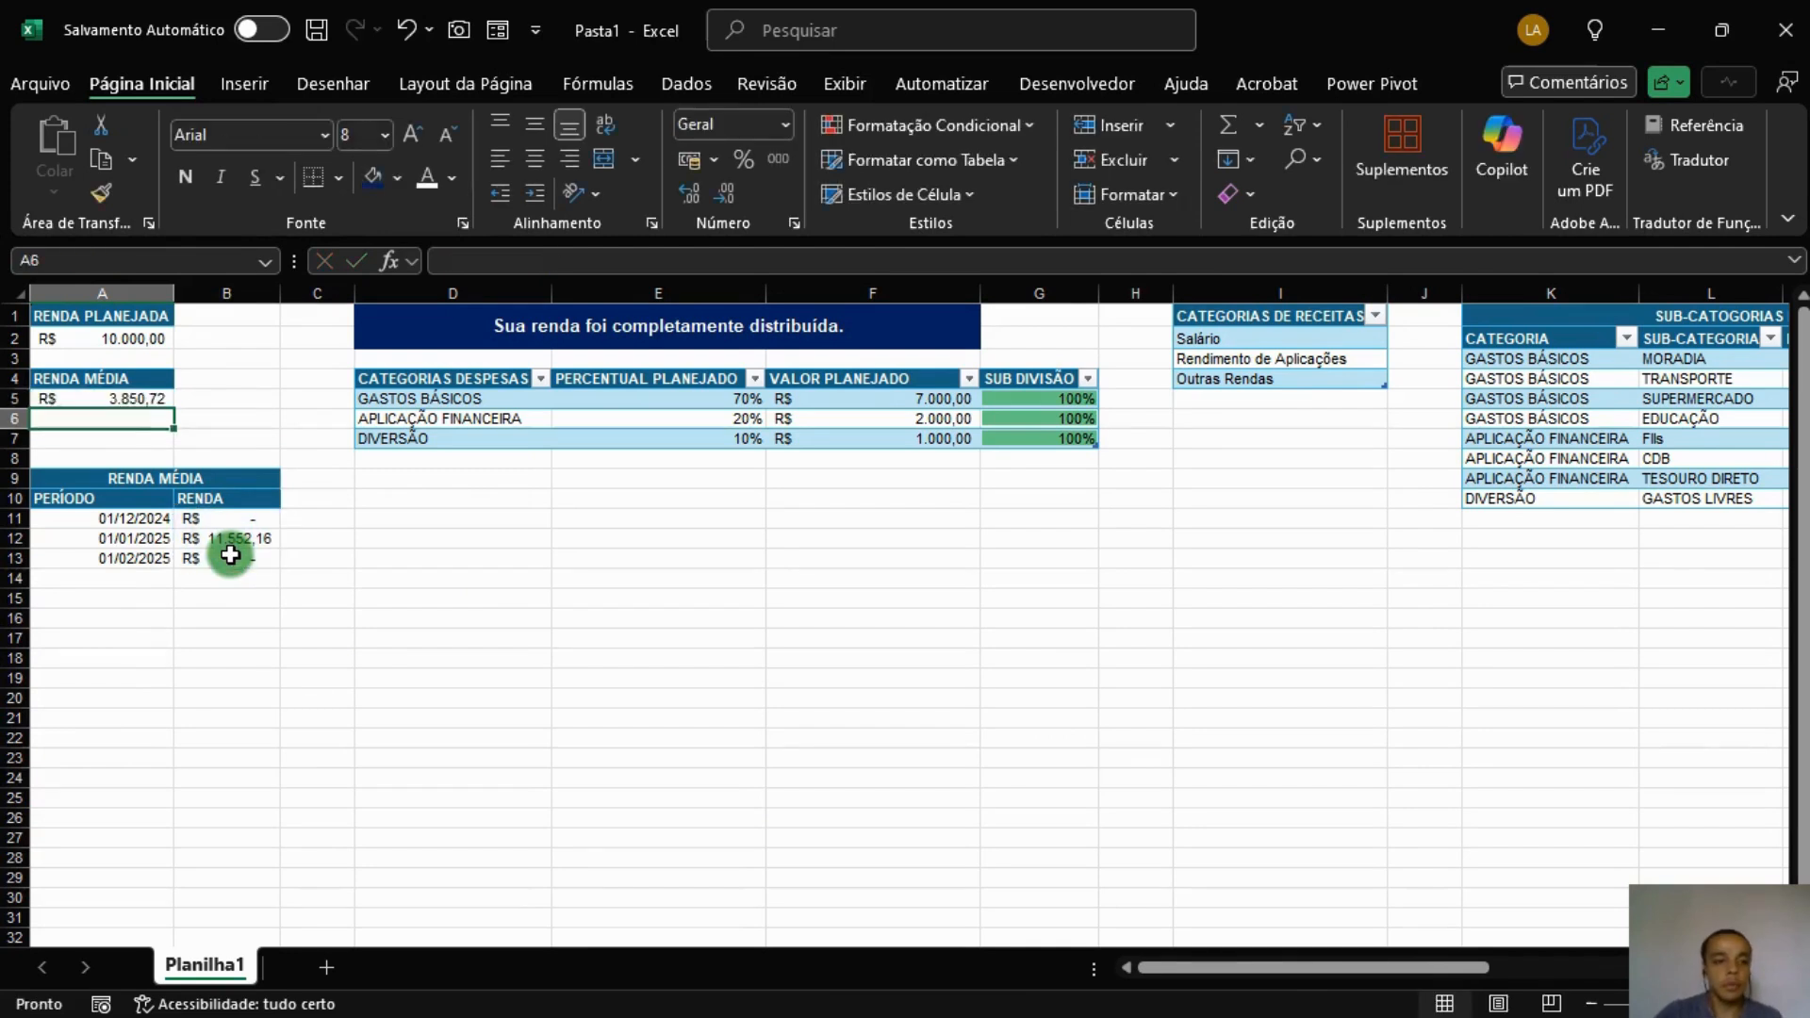
Review the average formula in A5 and the monthly income cells B11:B13 it is based on.
left_click(416, 675)
left_click(121, 397)
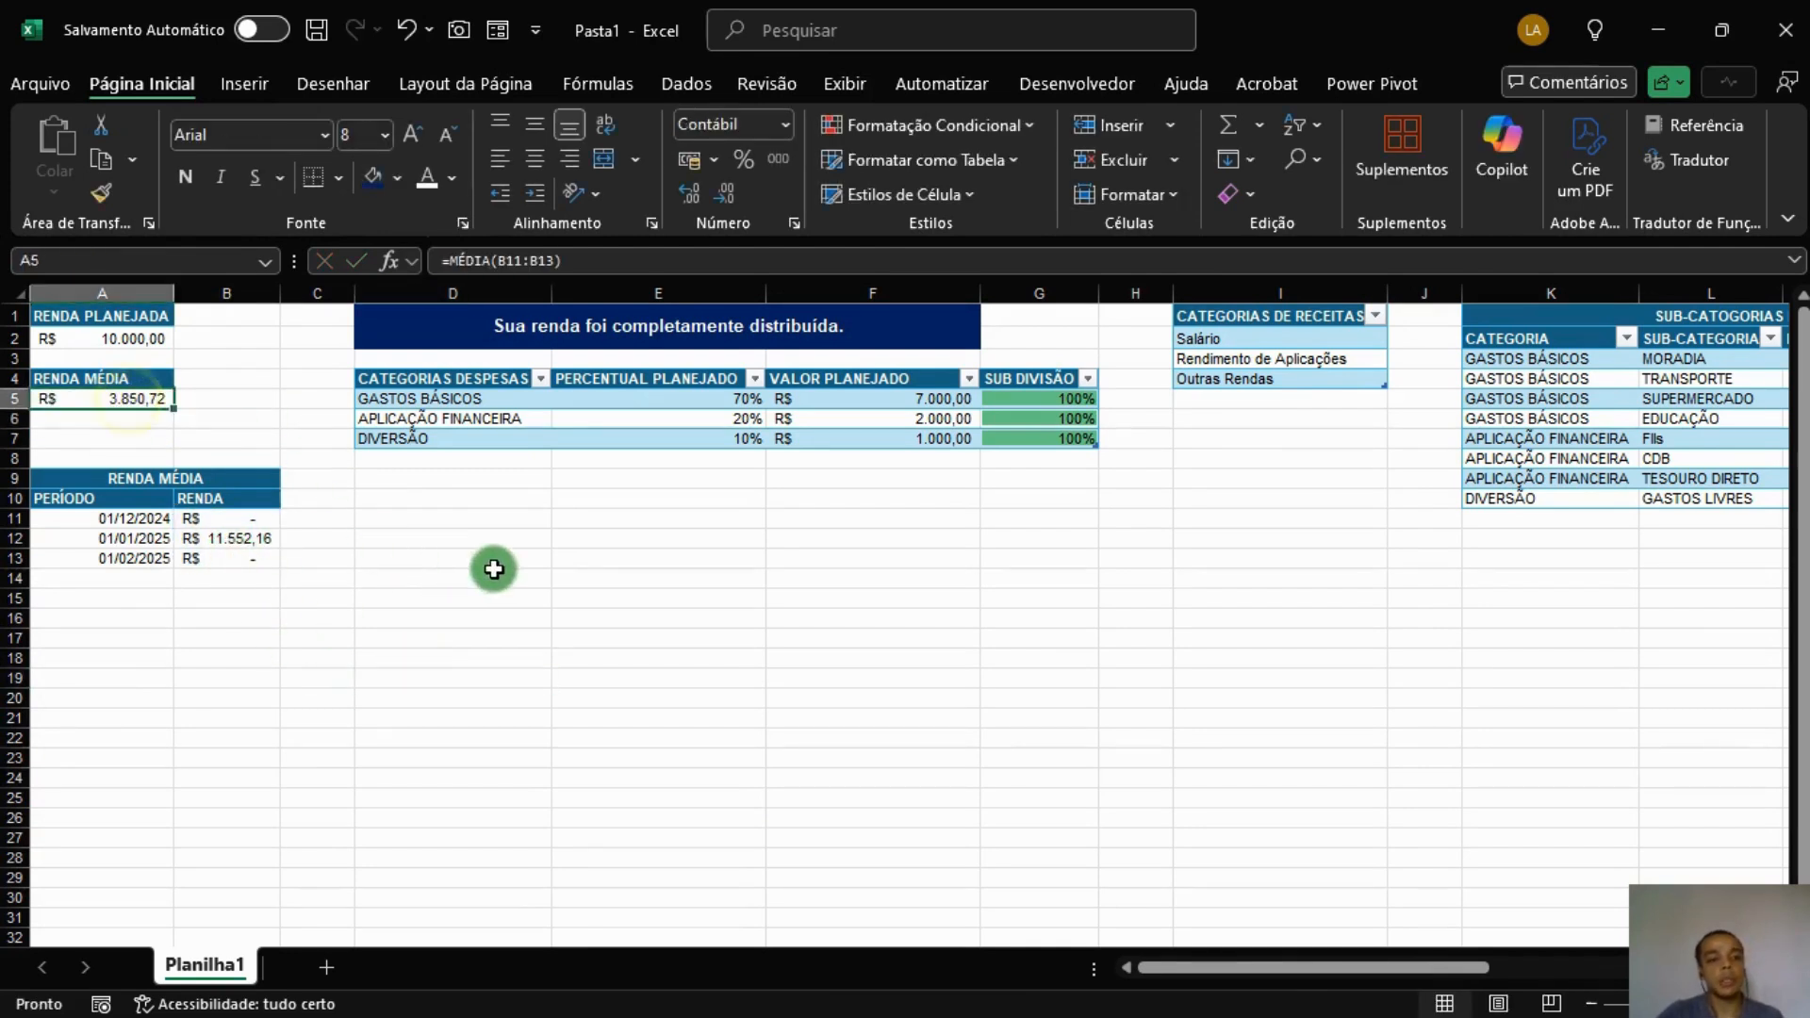
left_click(513, 578)
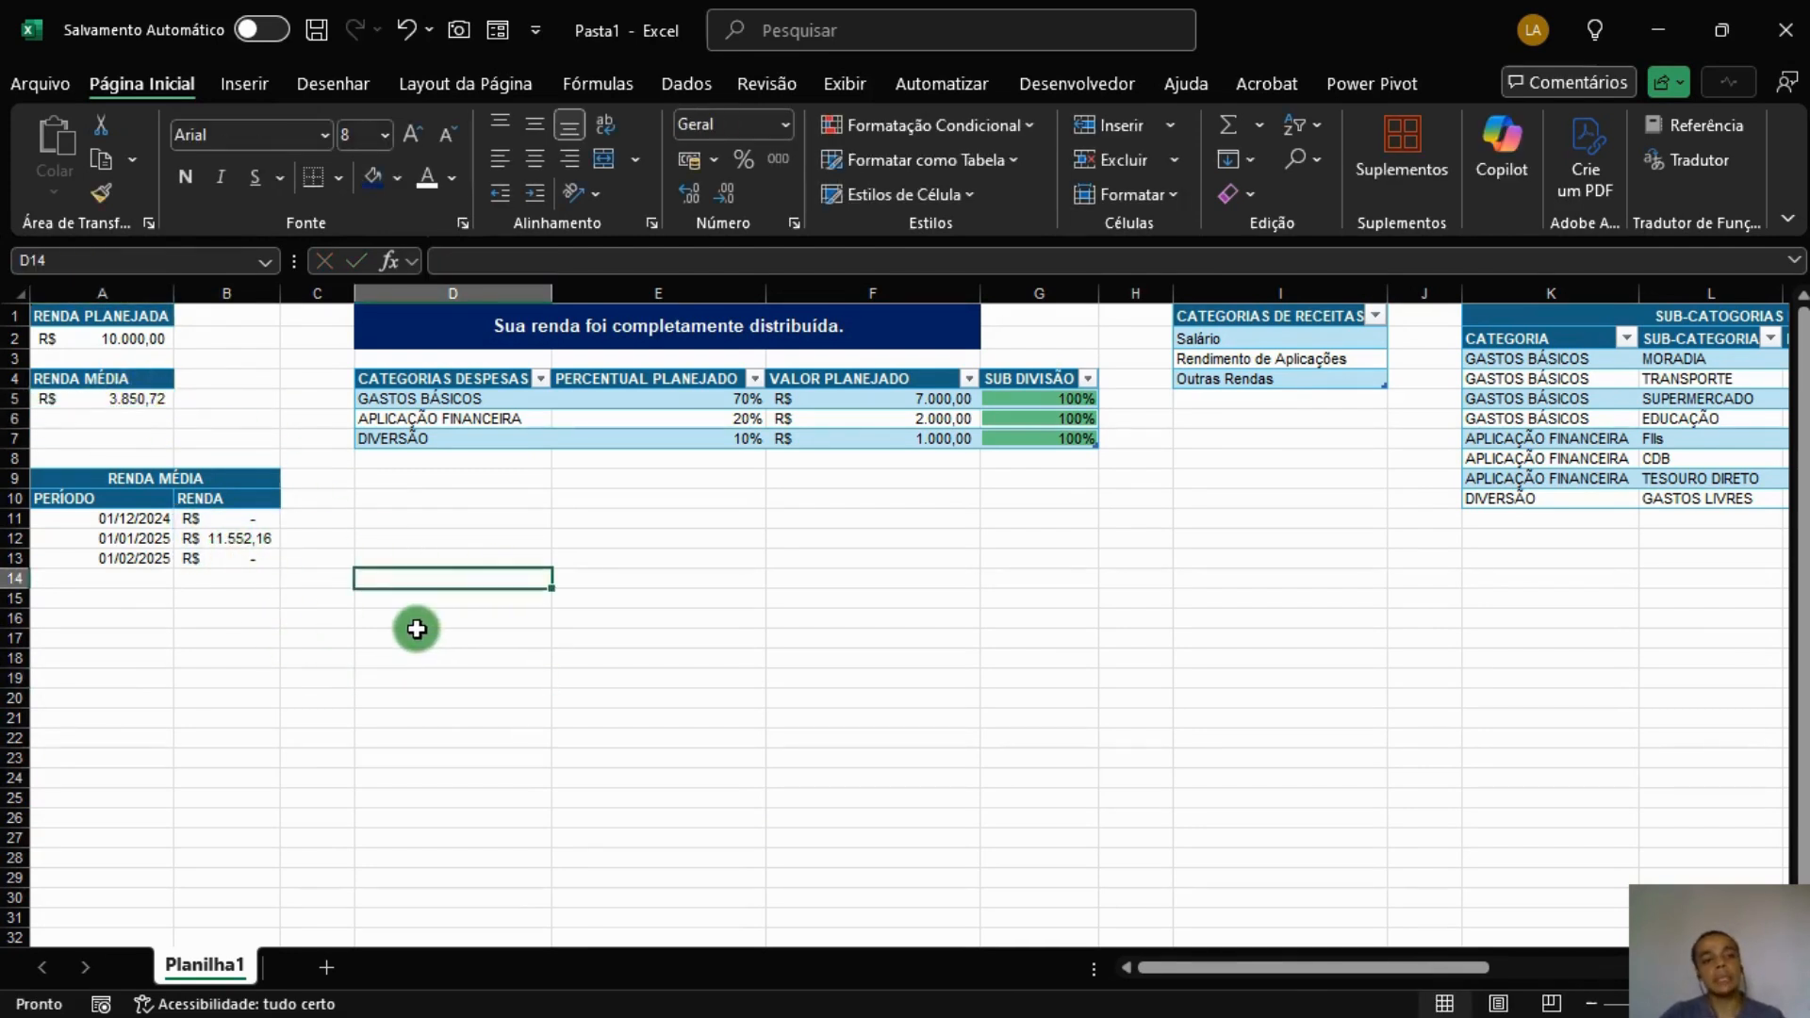
left_click(139, 397)
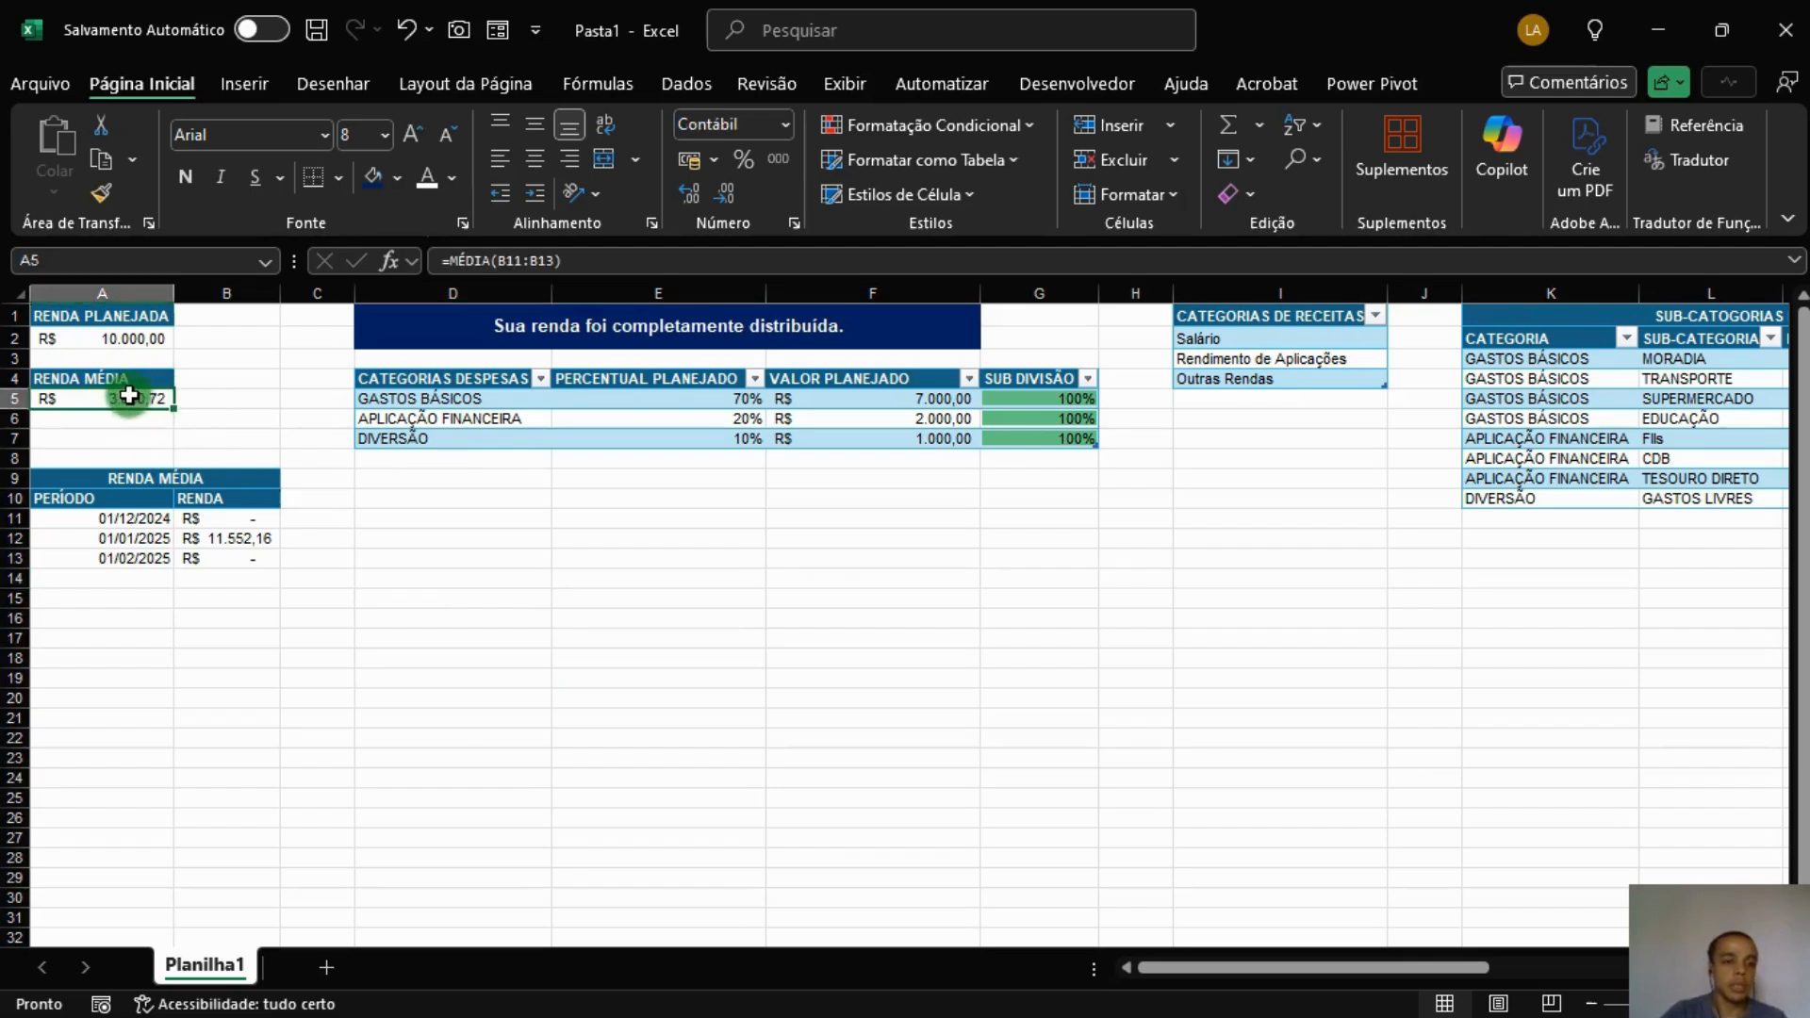
left_click_drag(228, 517, 241, 555)
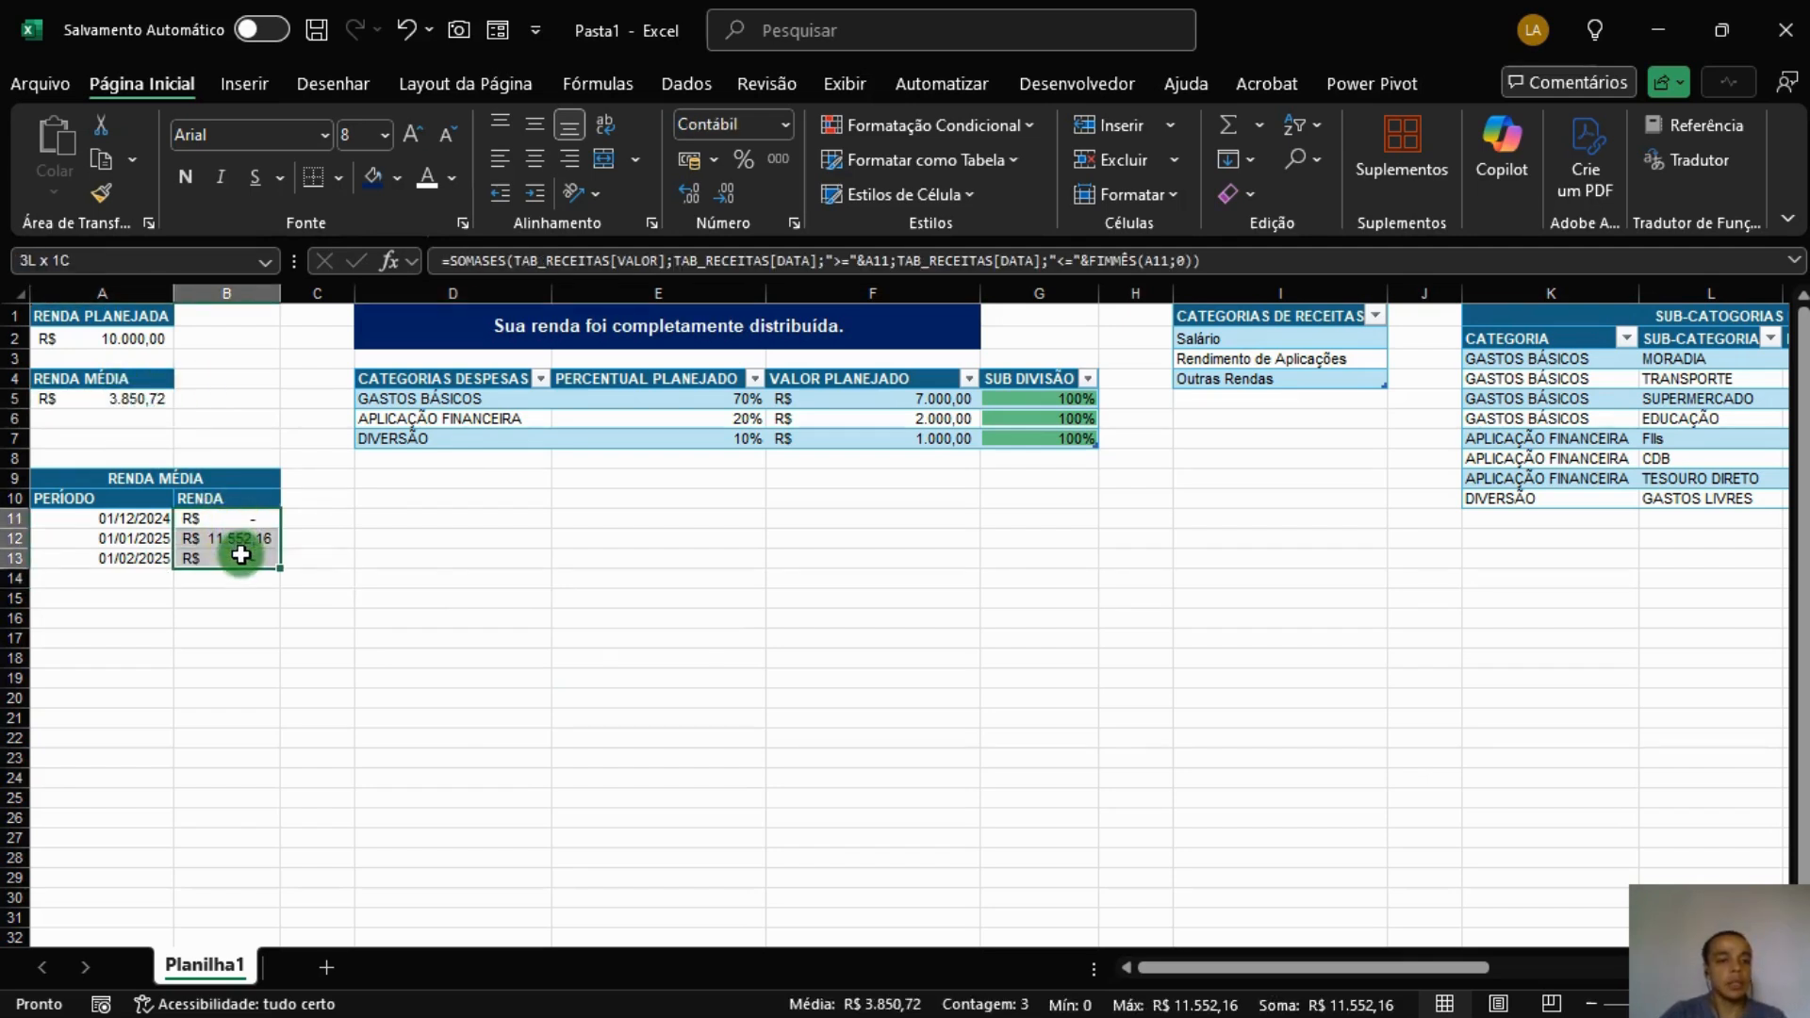
left_click(412, 581)
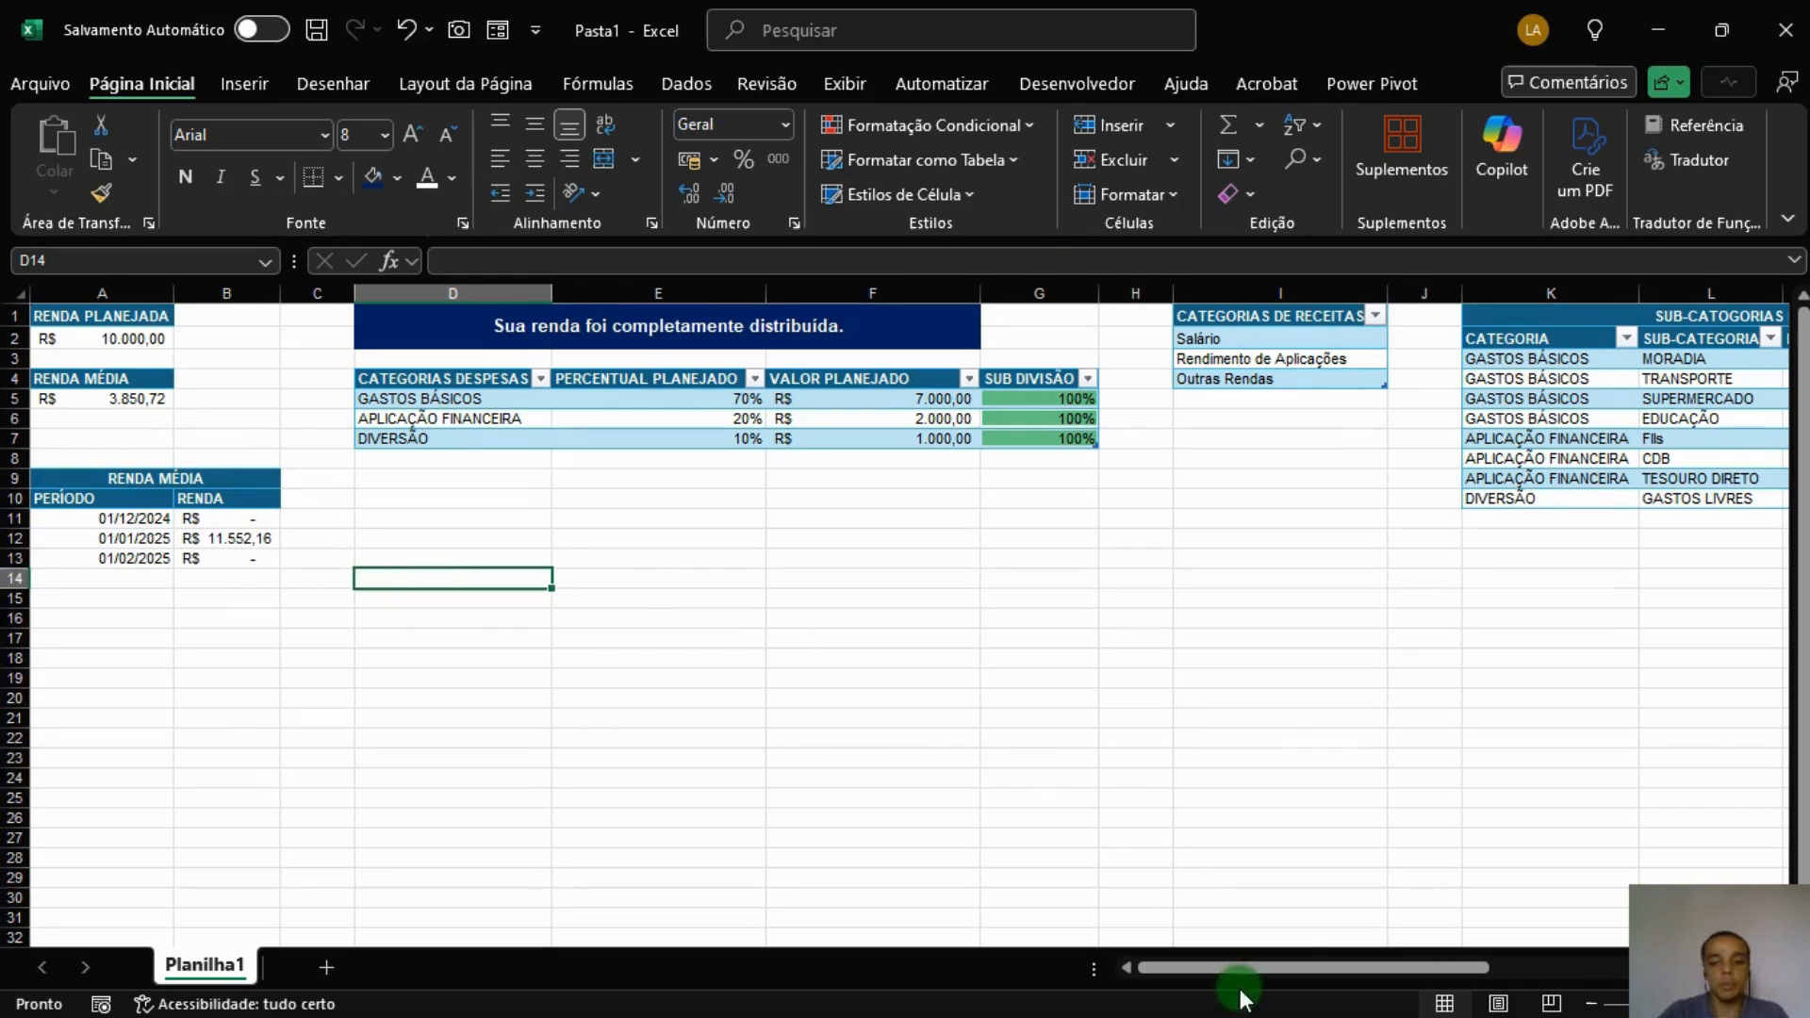
Add an income entry in row 7 of EXTRATO DE RECEITAS: 05/02/2025, Salário, R$ 5.000,00.
left_click_drag(1245, 968, 1525, 971)
left_click(1394, 441)
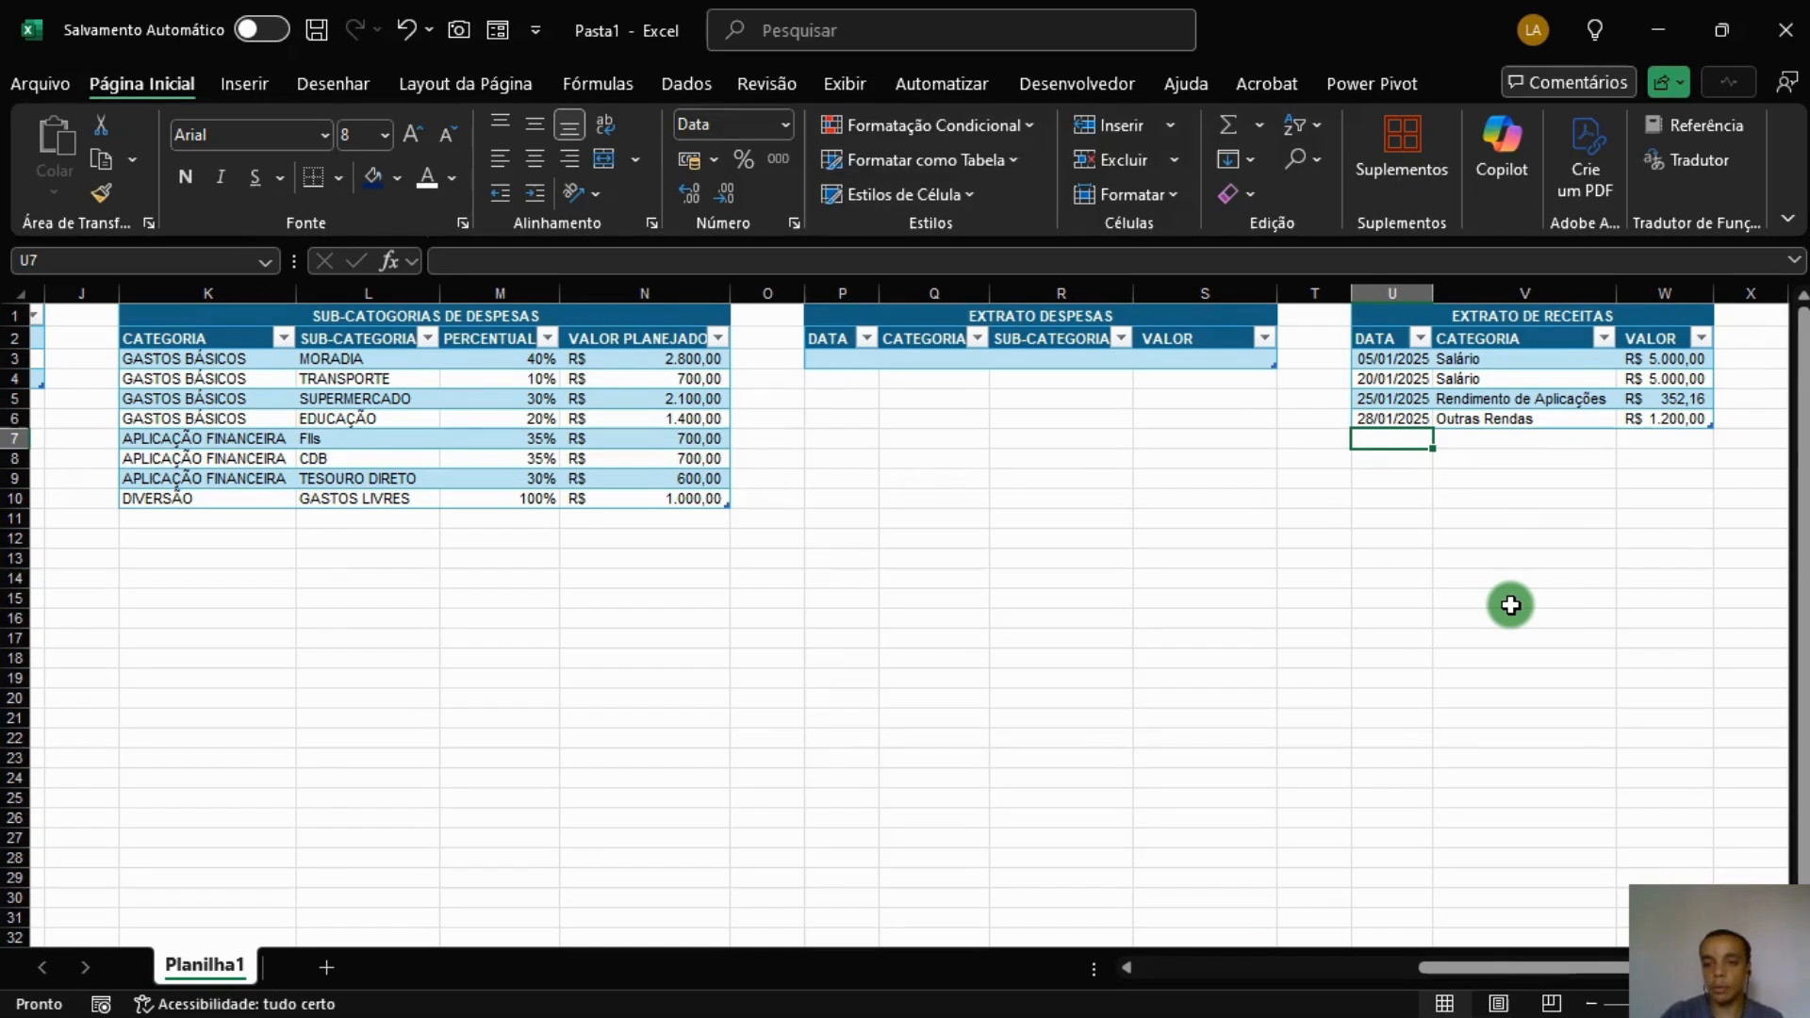
type("05/02")
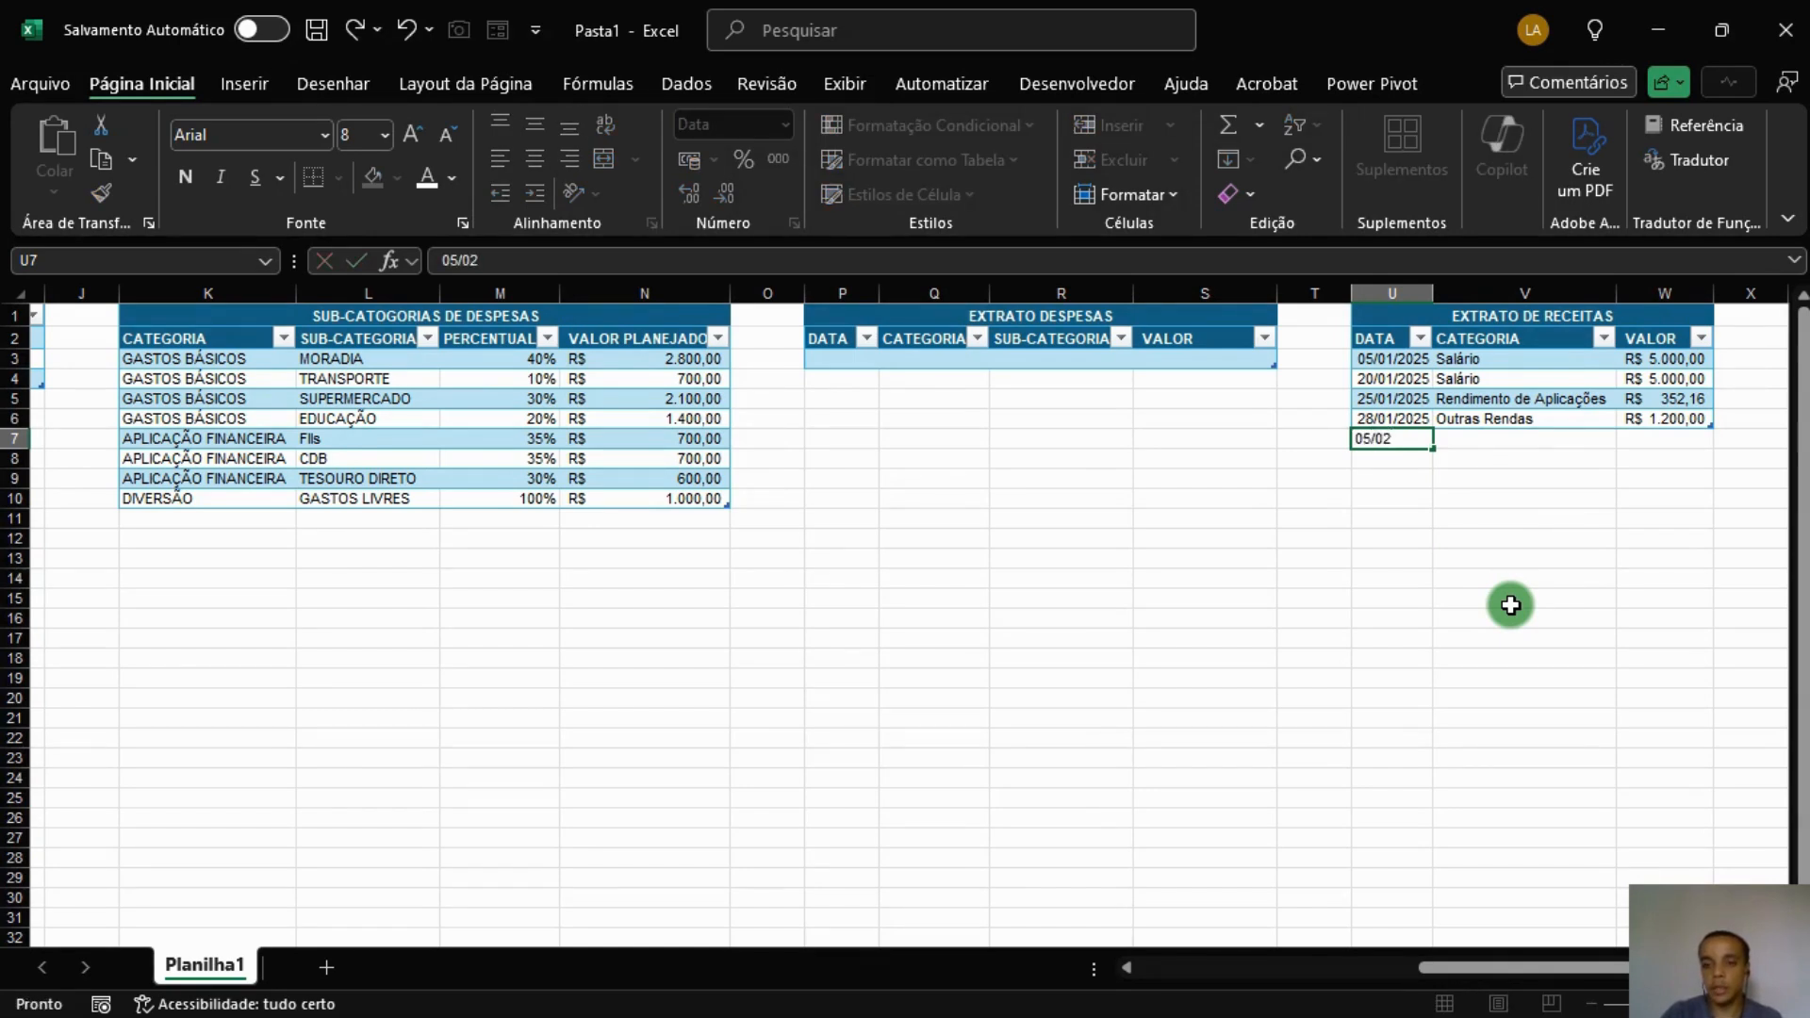
key("Tab")
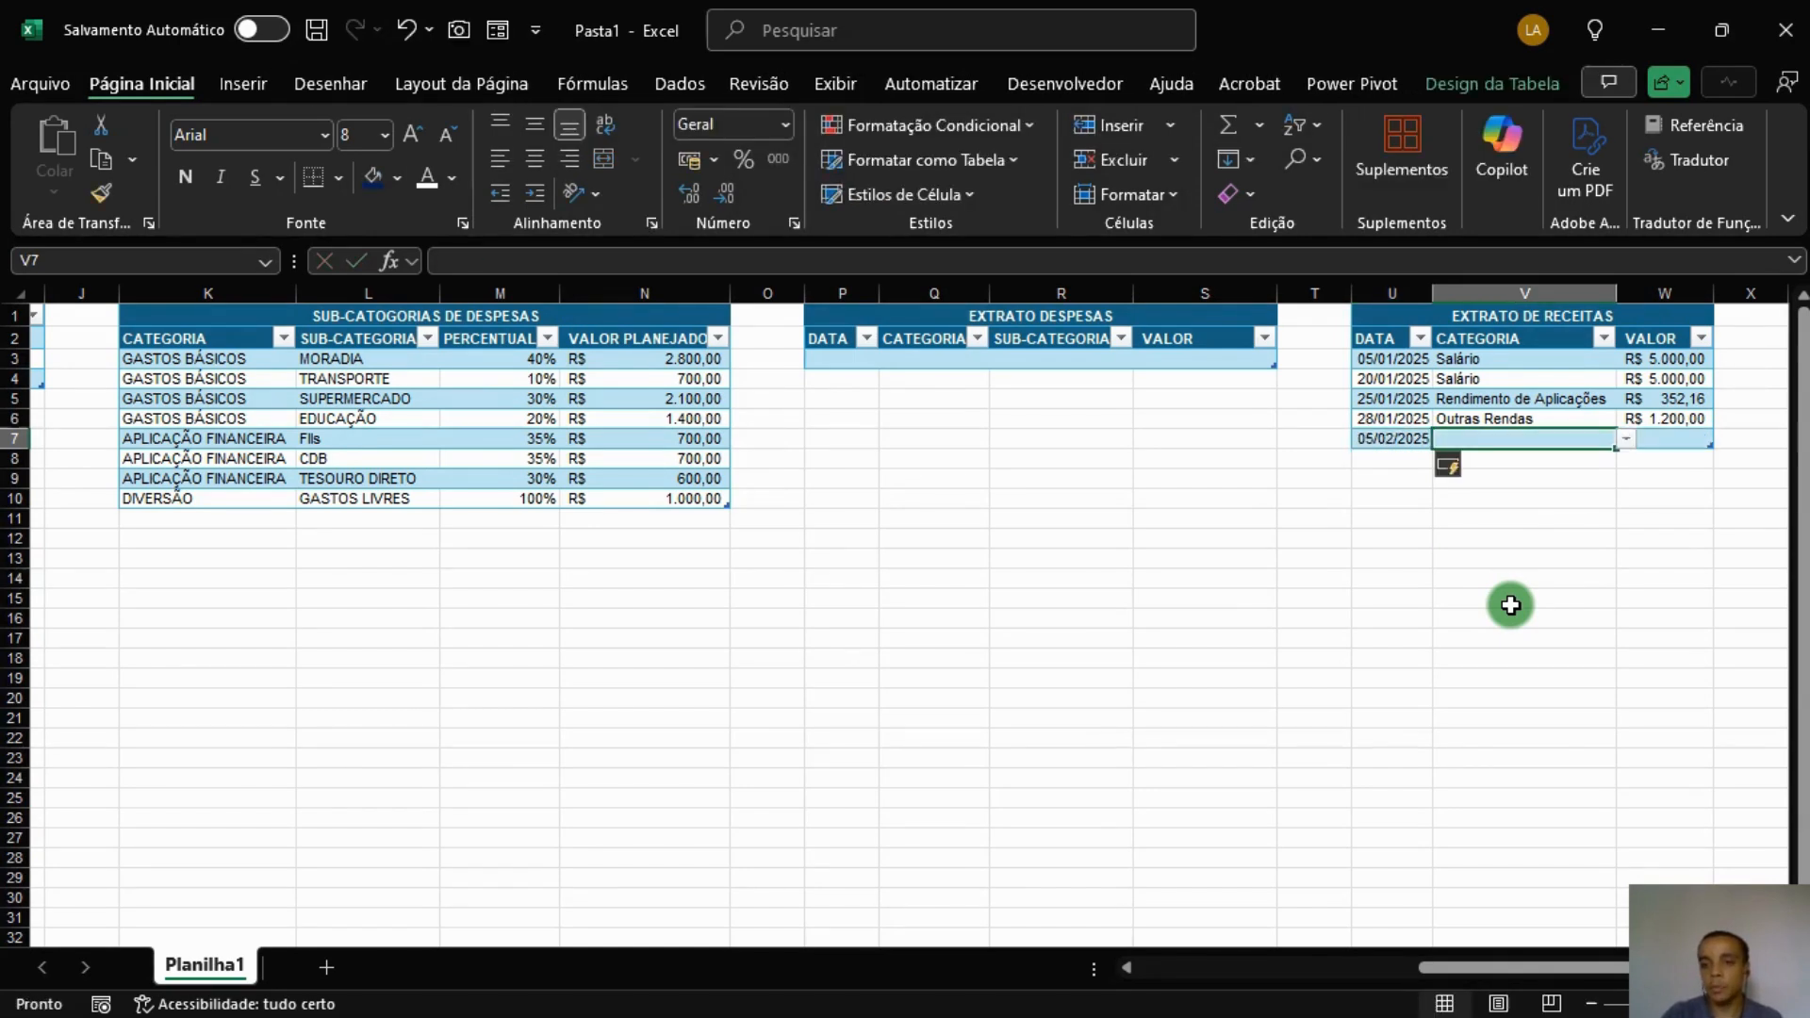
type("S")
key("Tab")
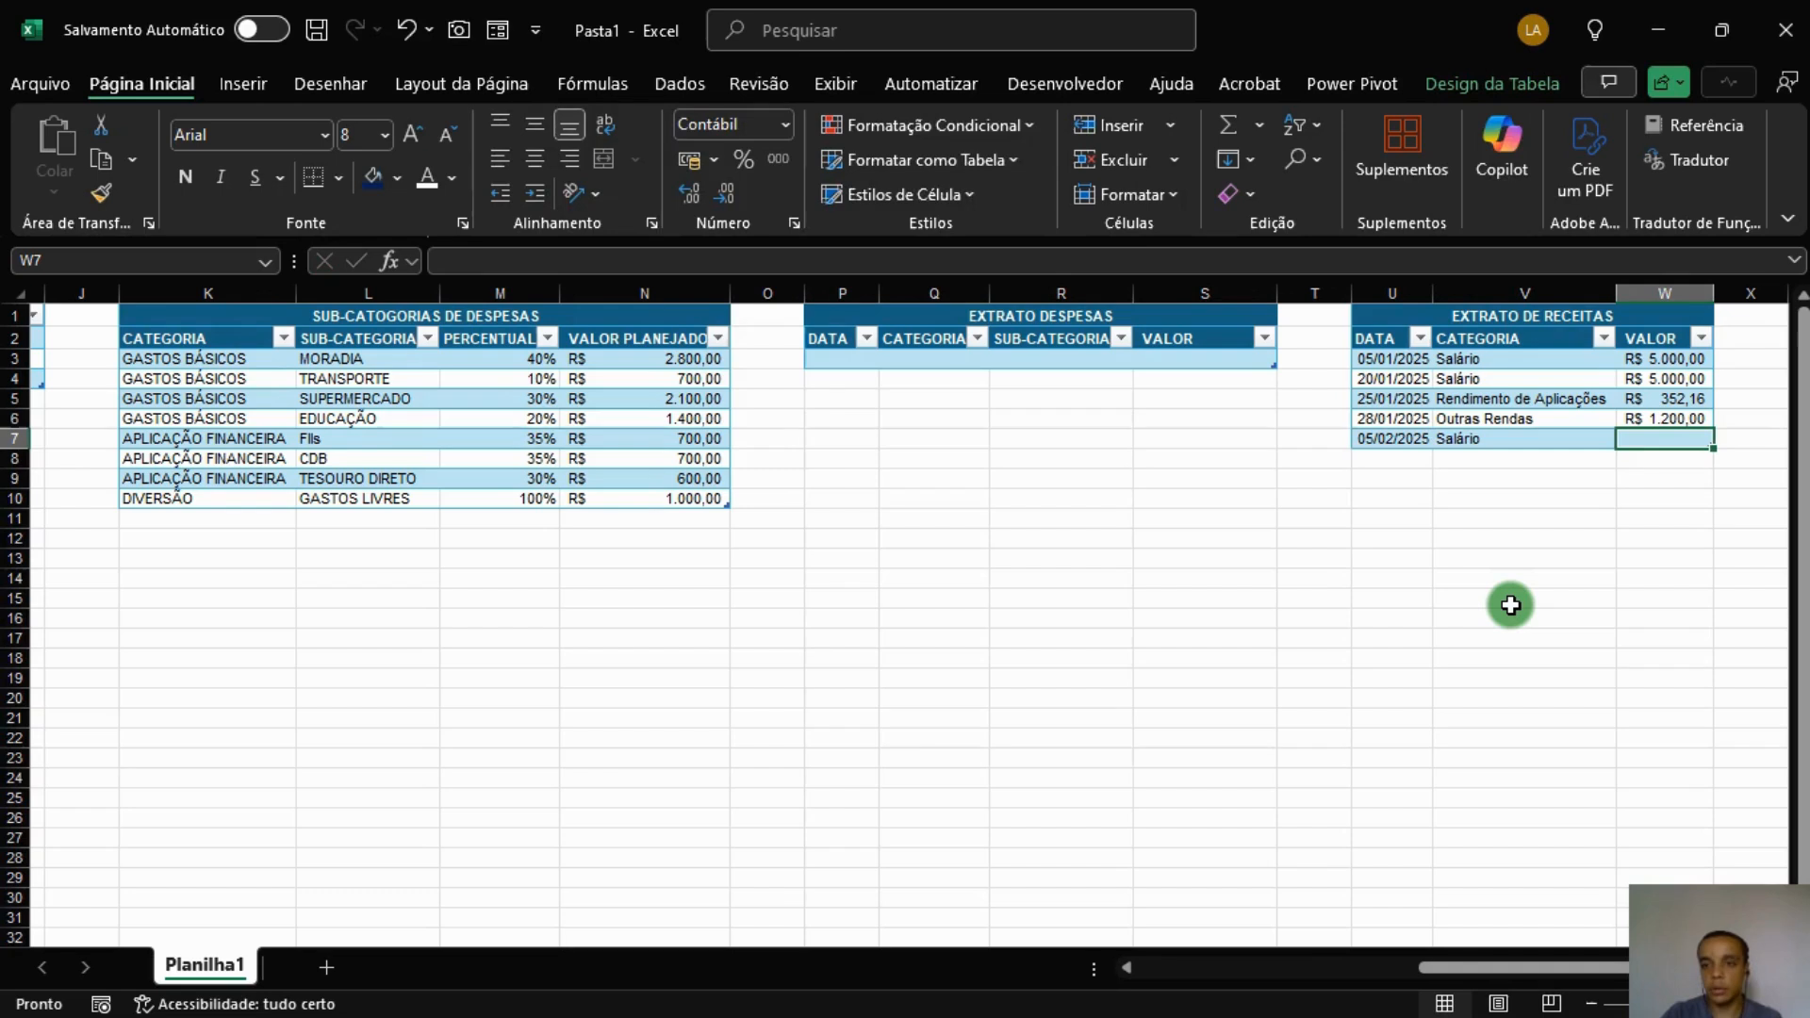
type("5.000")
key("Return")
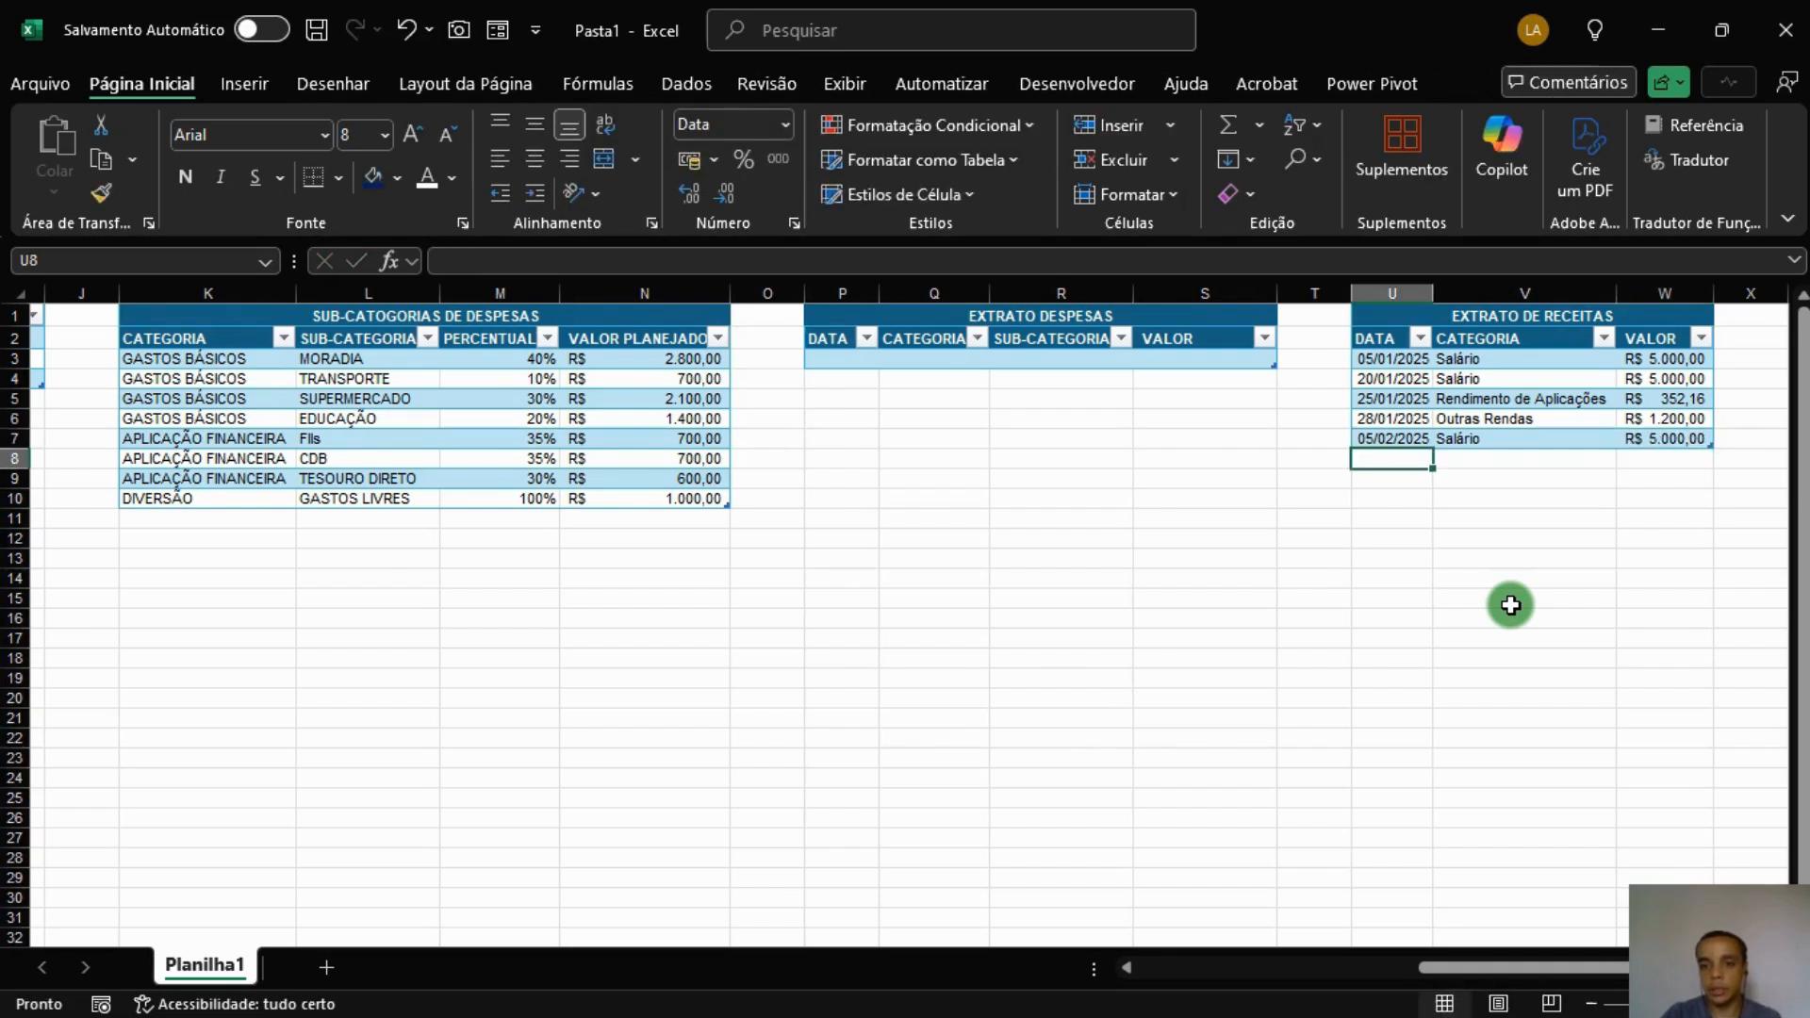
Add an income entry in row 8 of EXTRATO DE RECEITAS: 20/02/2025, Salário, R$ 5.000,00.
type("2")
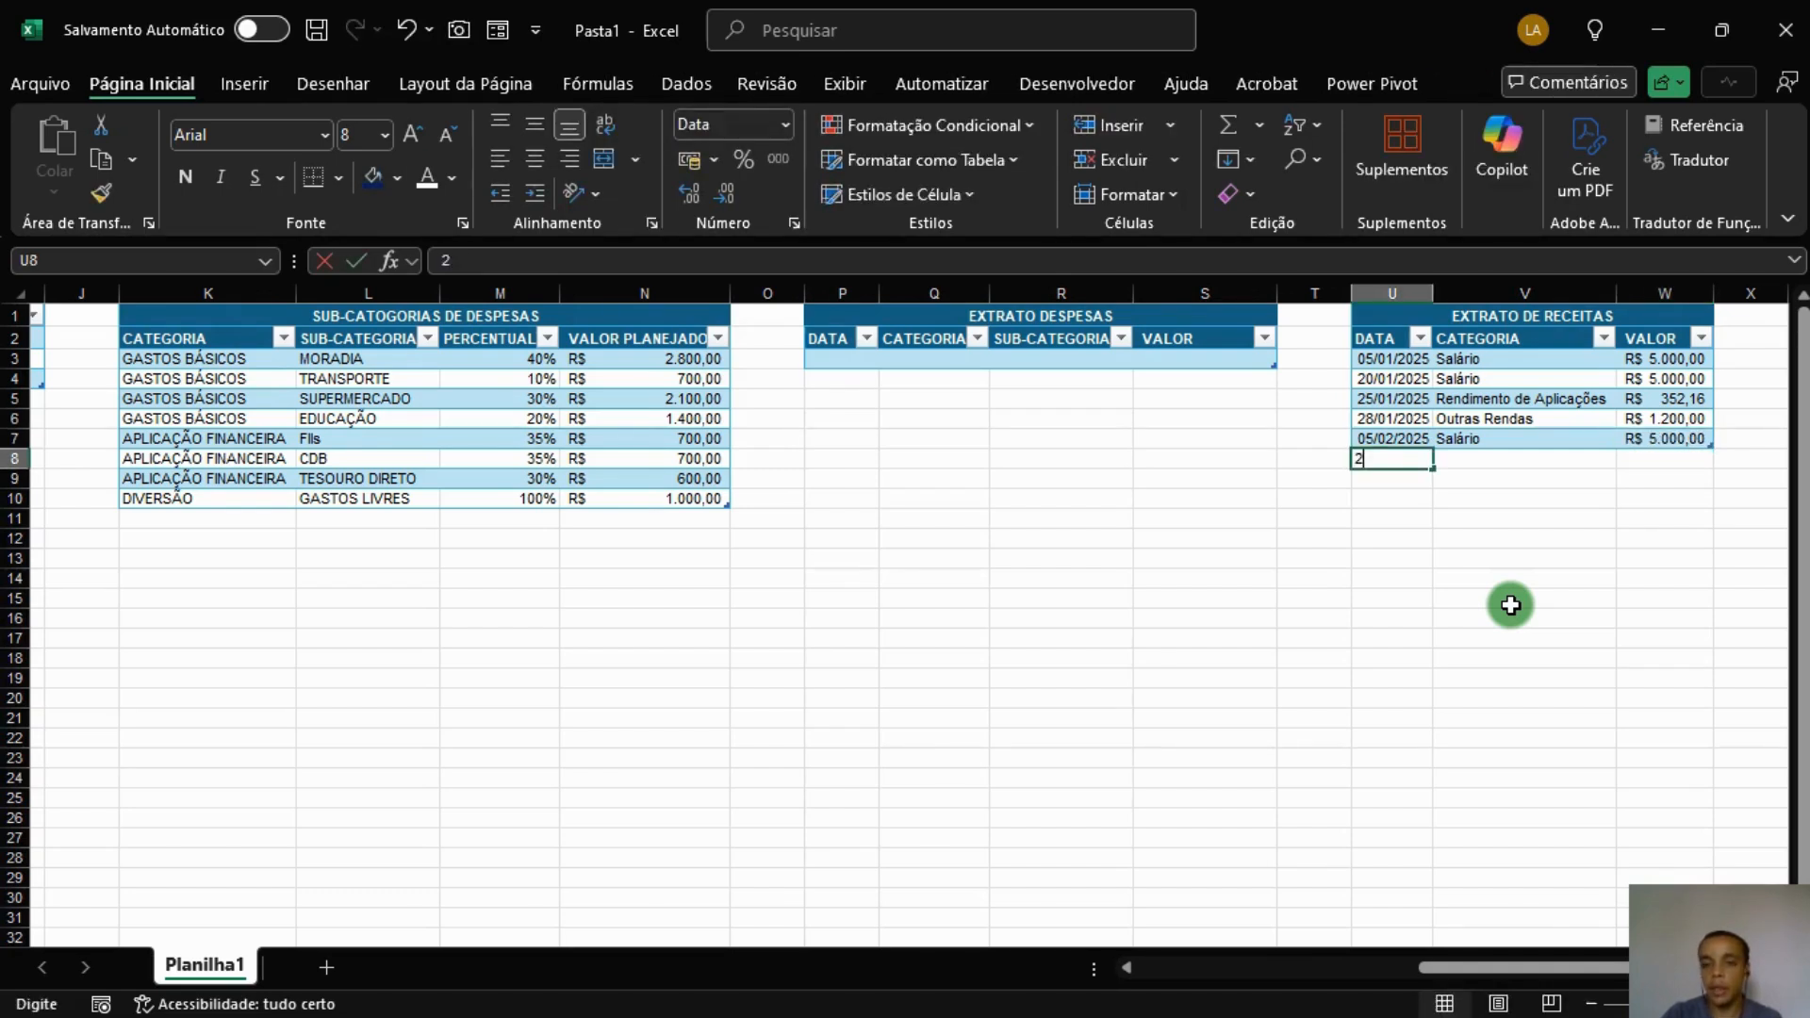
type("0/02/2025")
key("Tab")
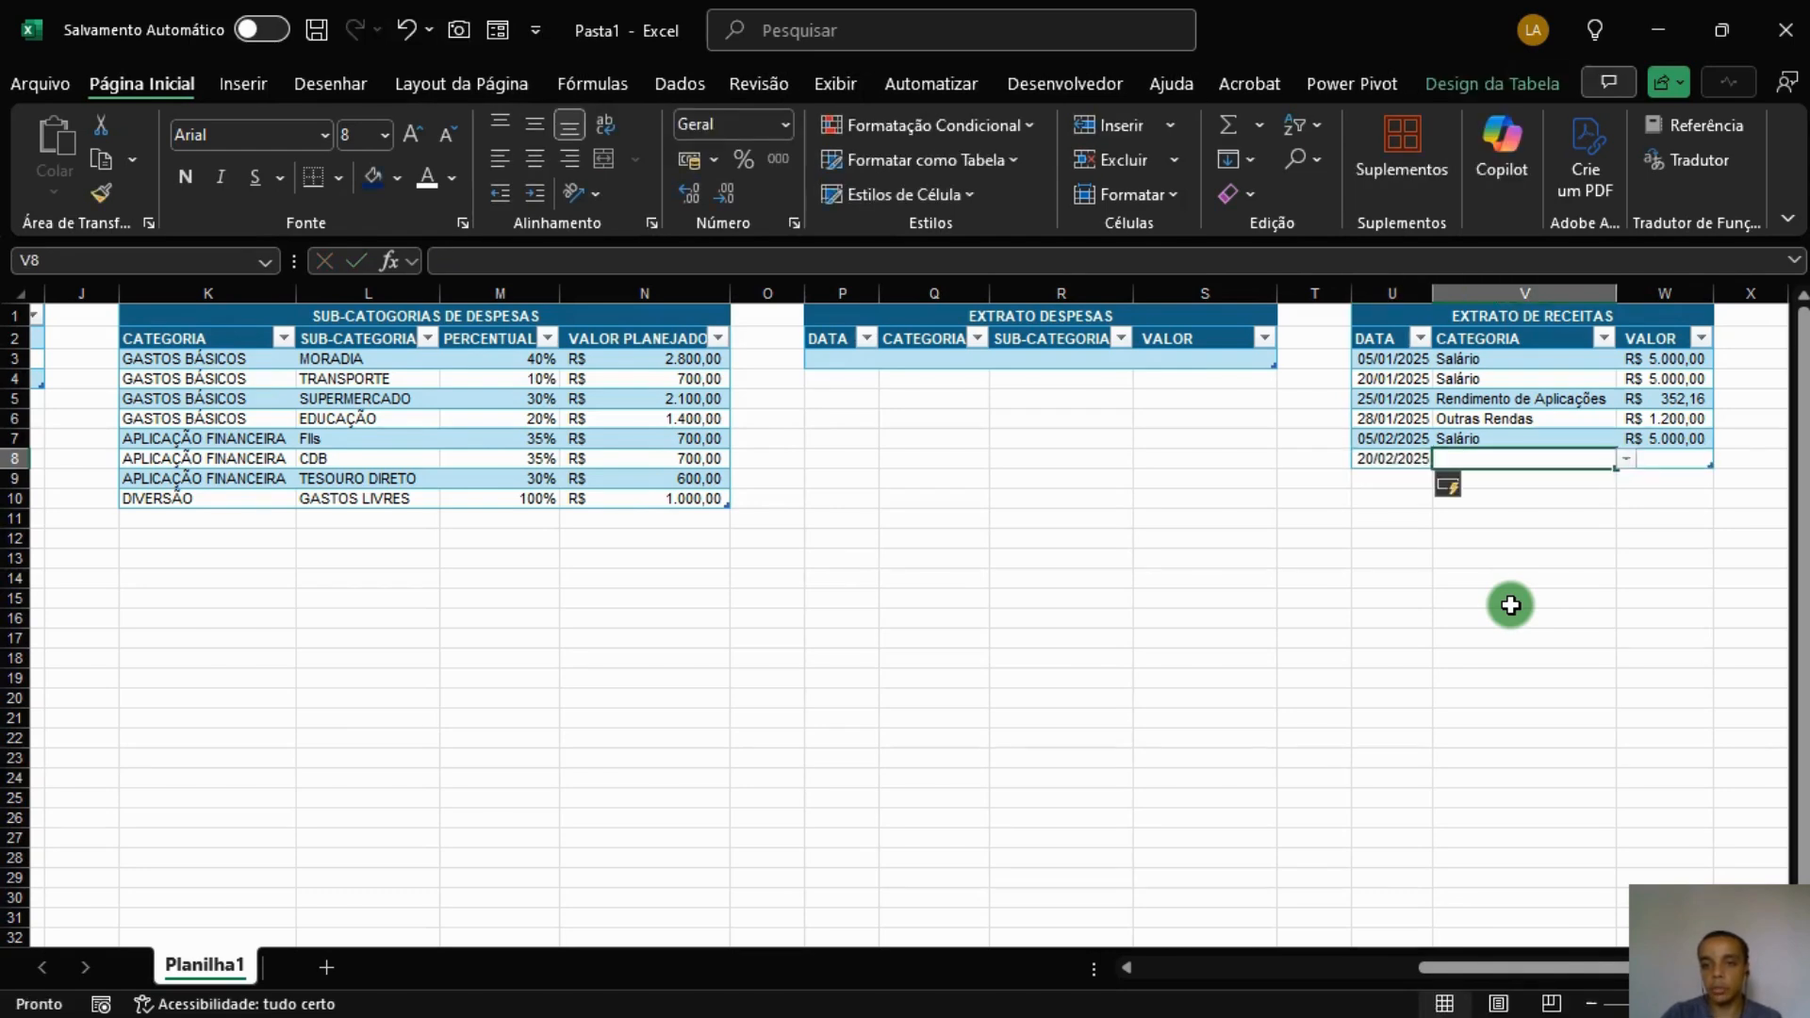
type("Salário")
key("Tab")
type("5.")
type("000")
key("Return")
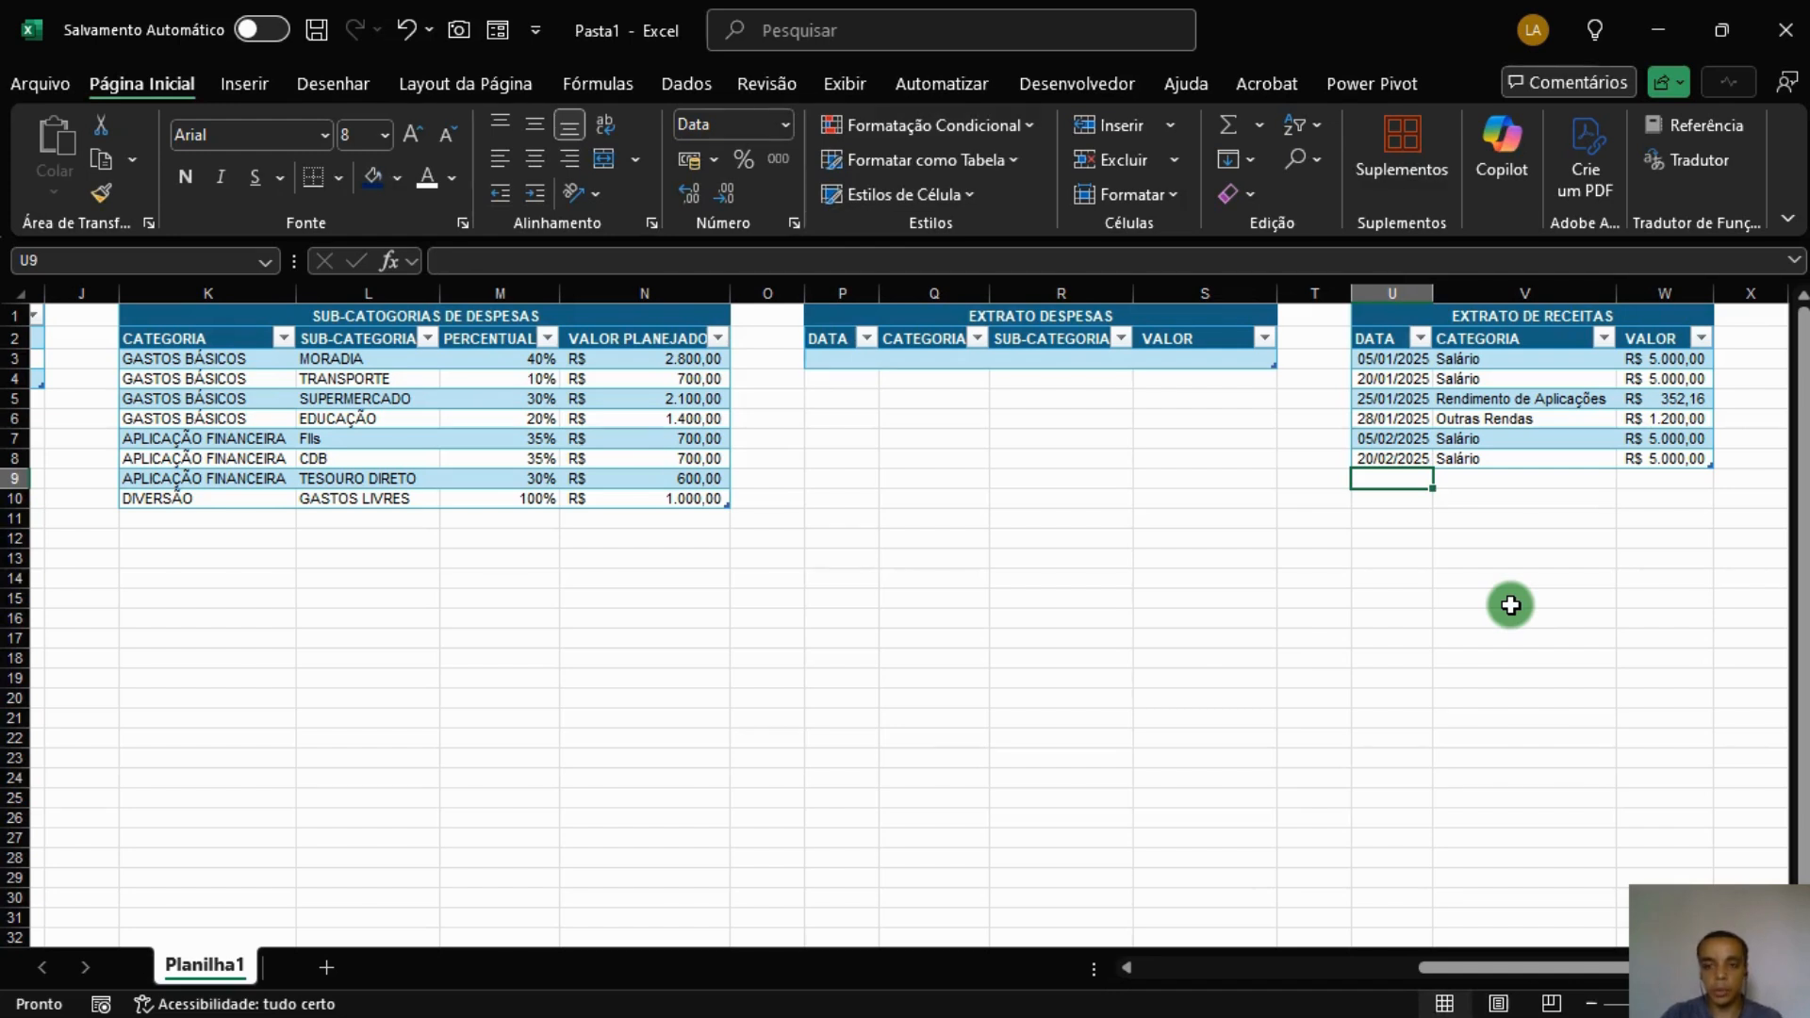
Add an income entry in row 9 of EXTRATO DE RECEITAS: 24/02/2025, Rendimento de Aplicações, R$ 385,12.
type("24/02")
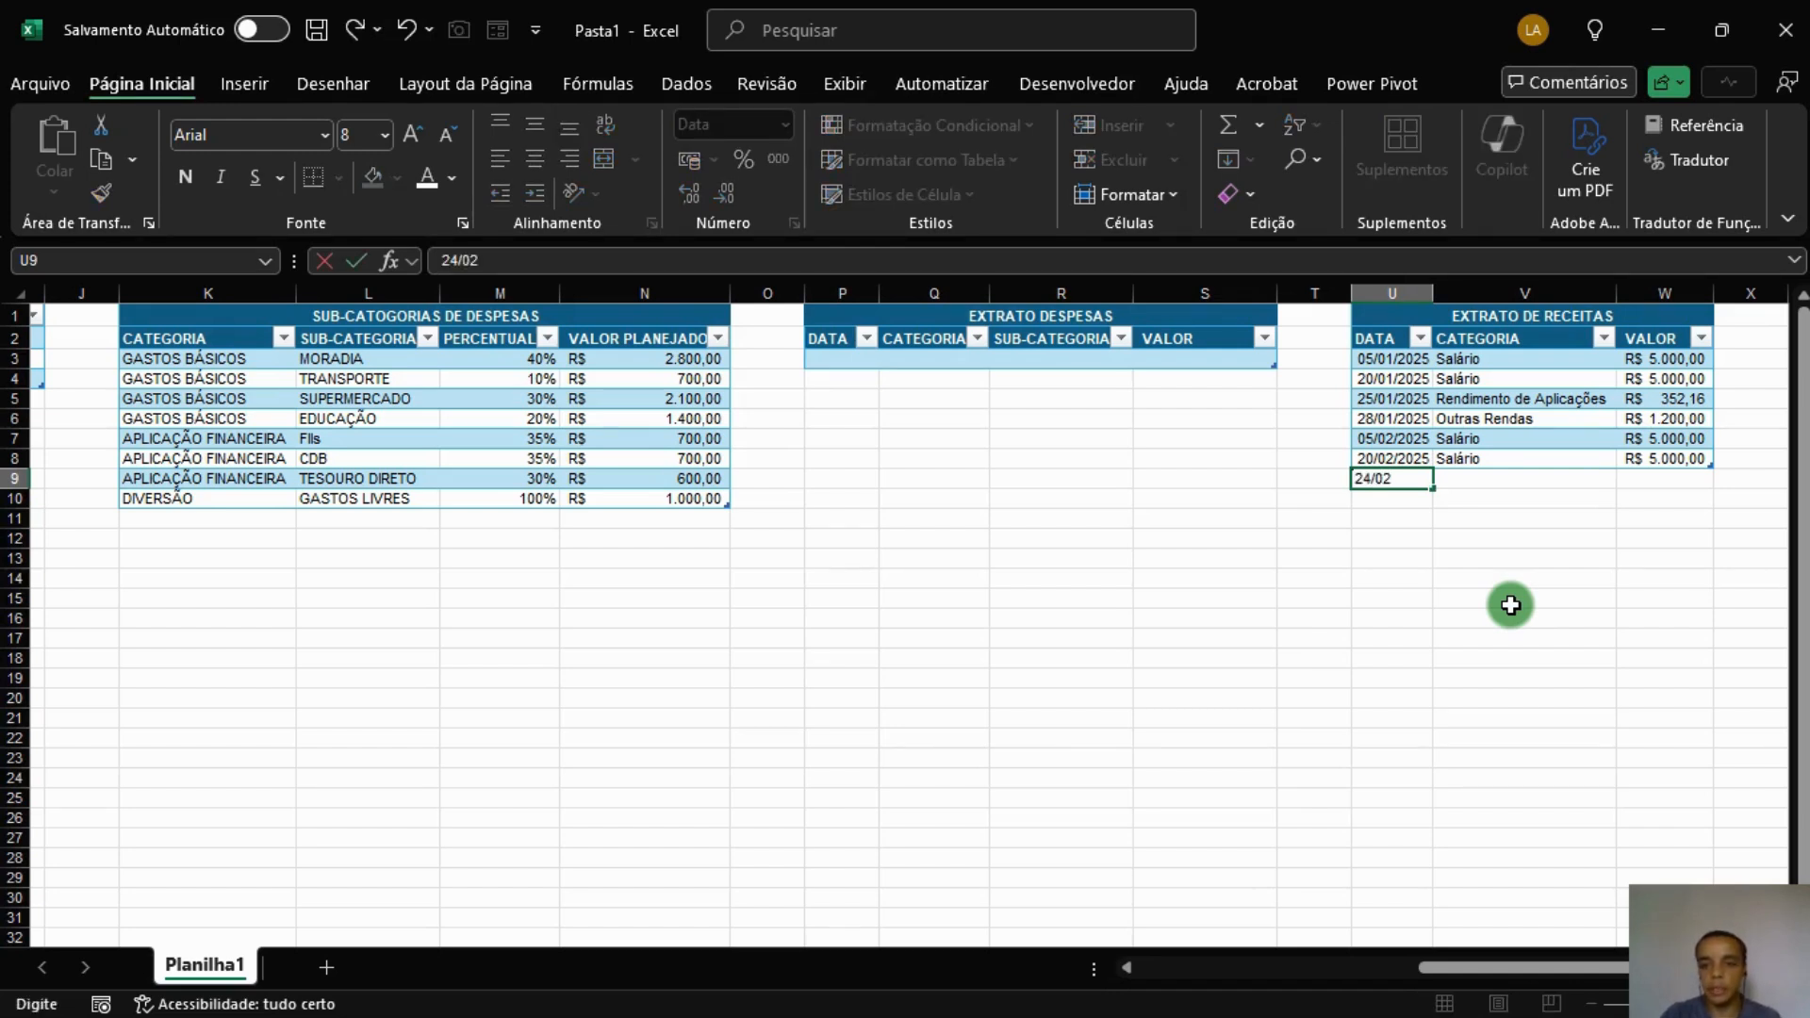
key("Tab")
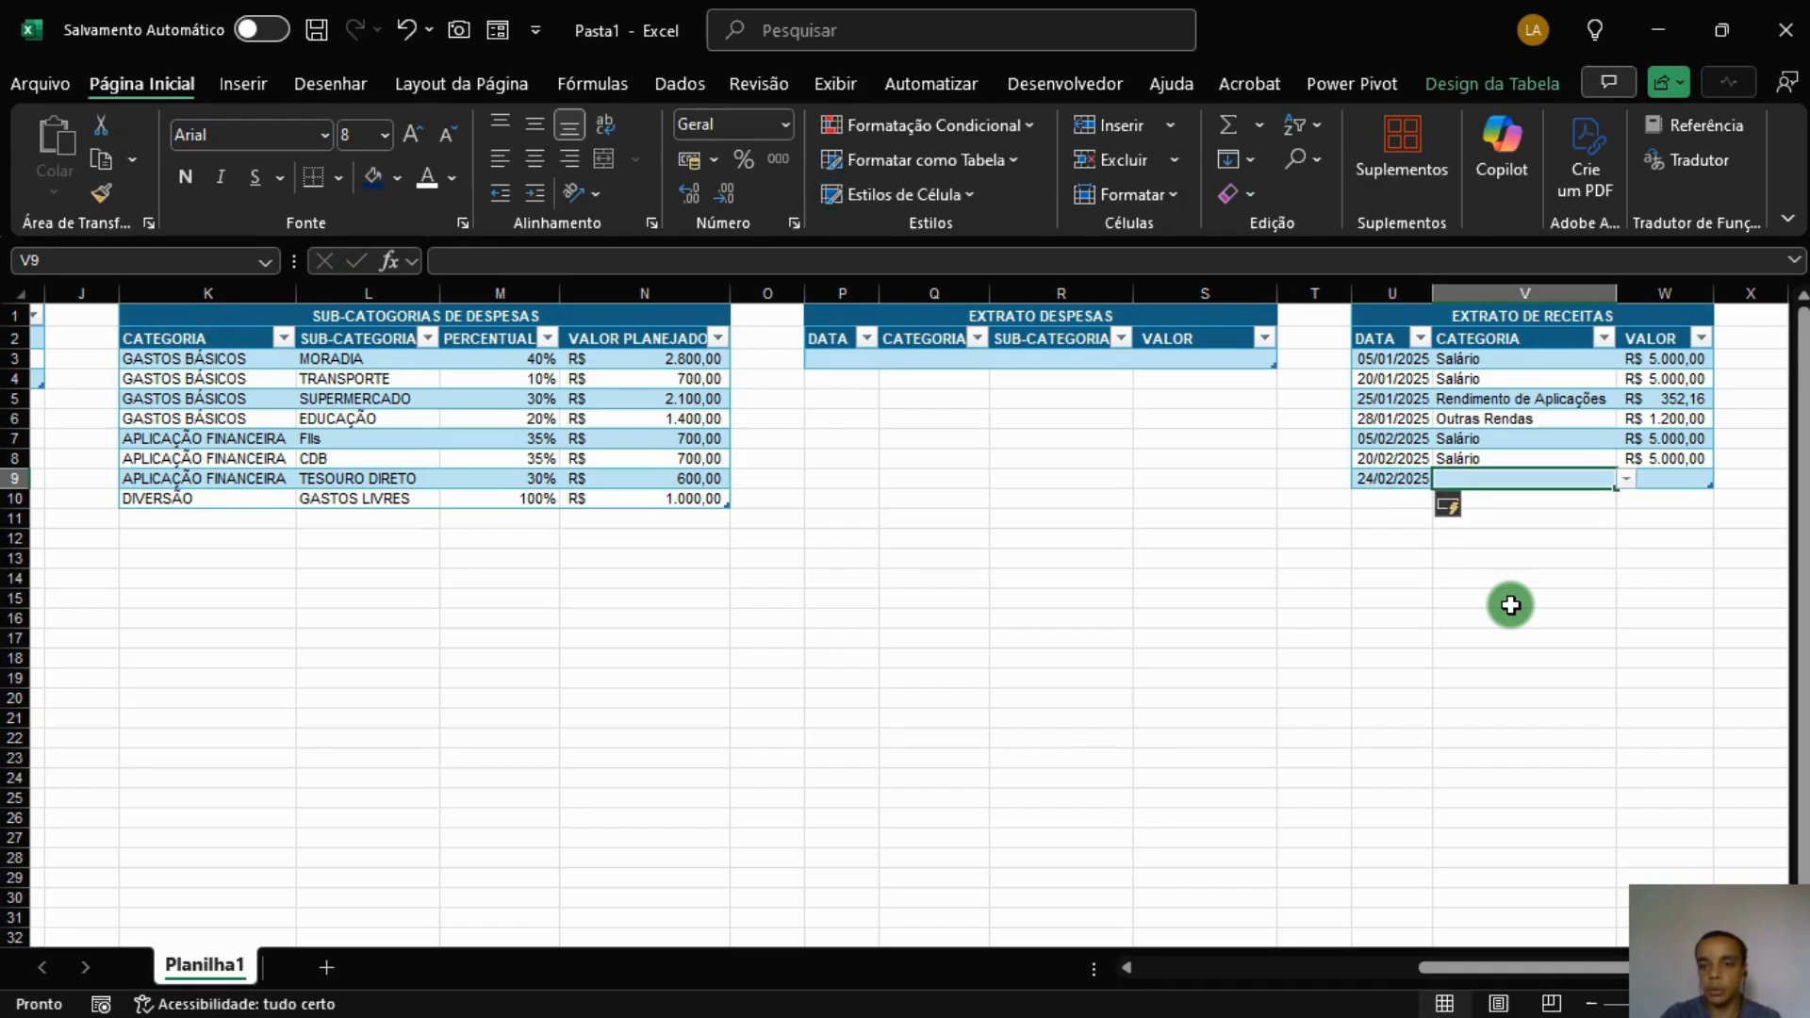
type("Ren")
key("Tab")
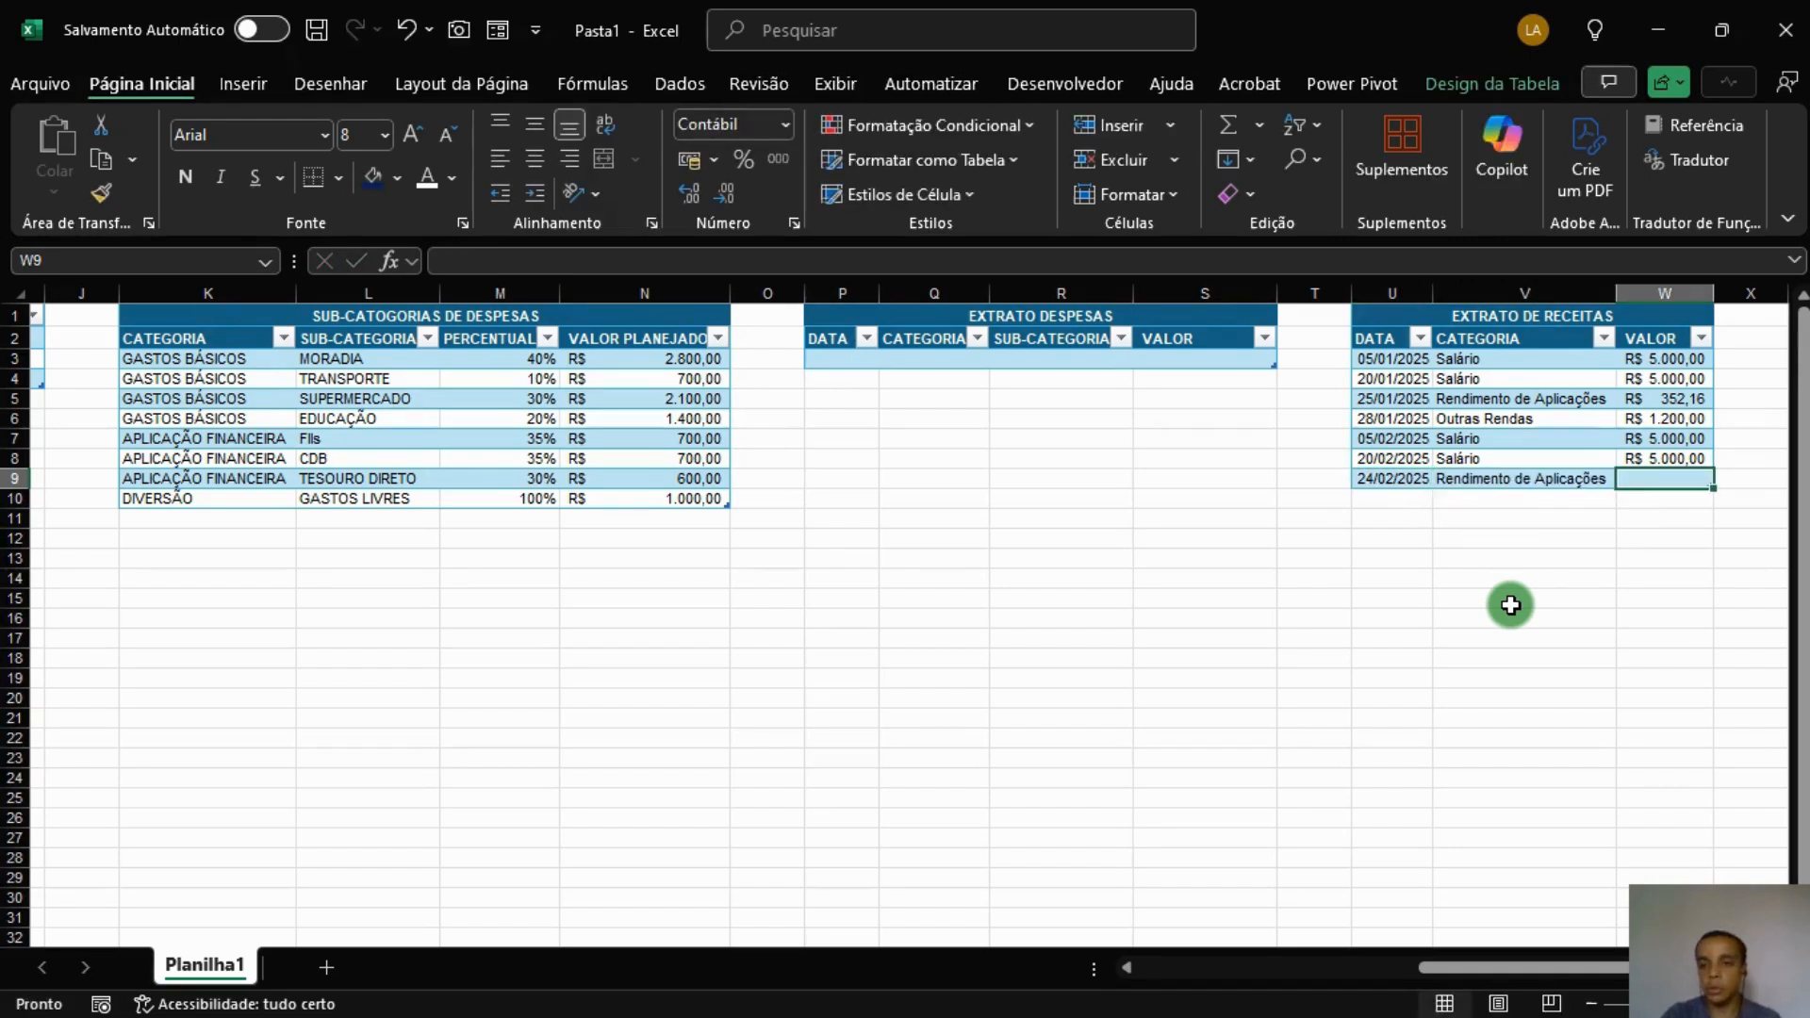
type("385,12")
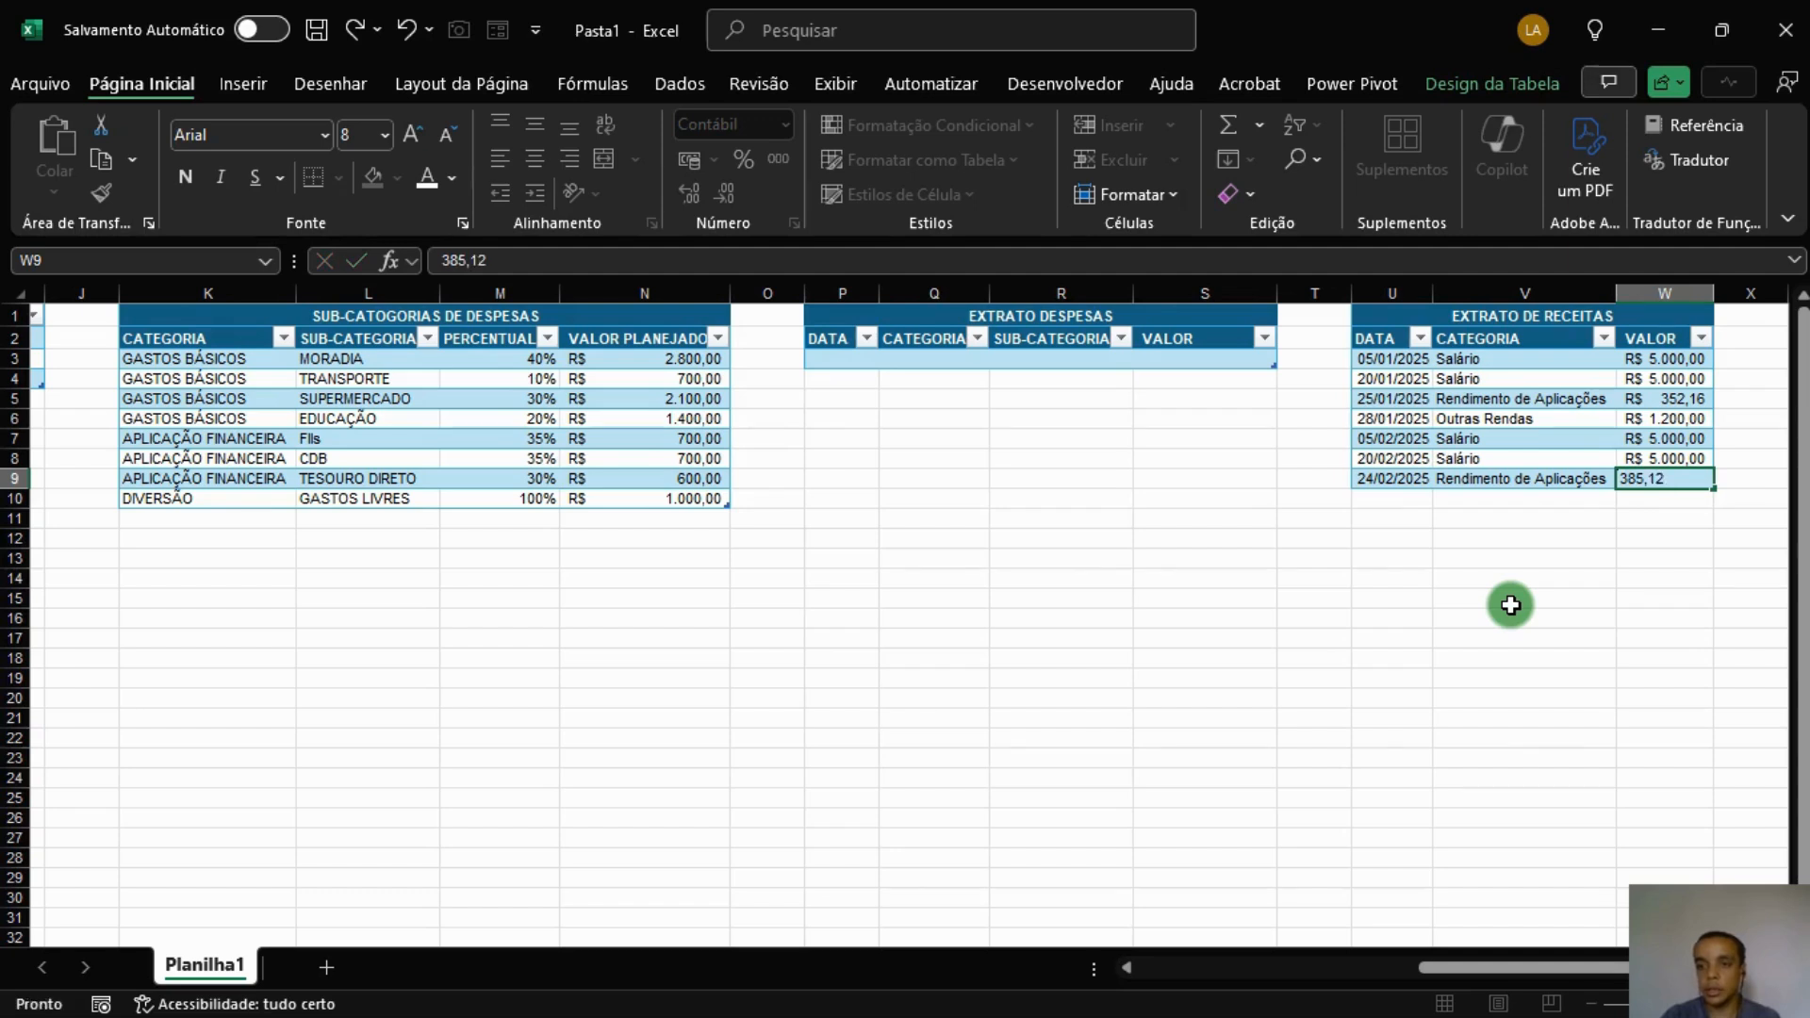
key("Return")
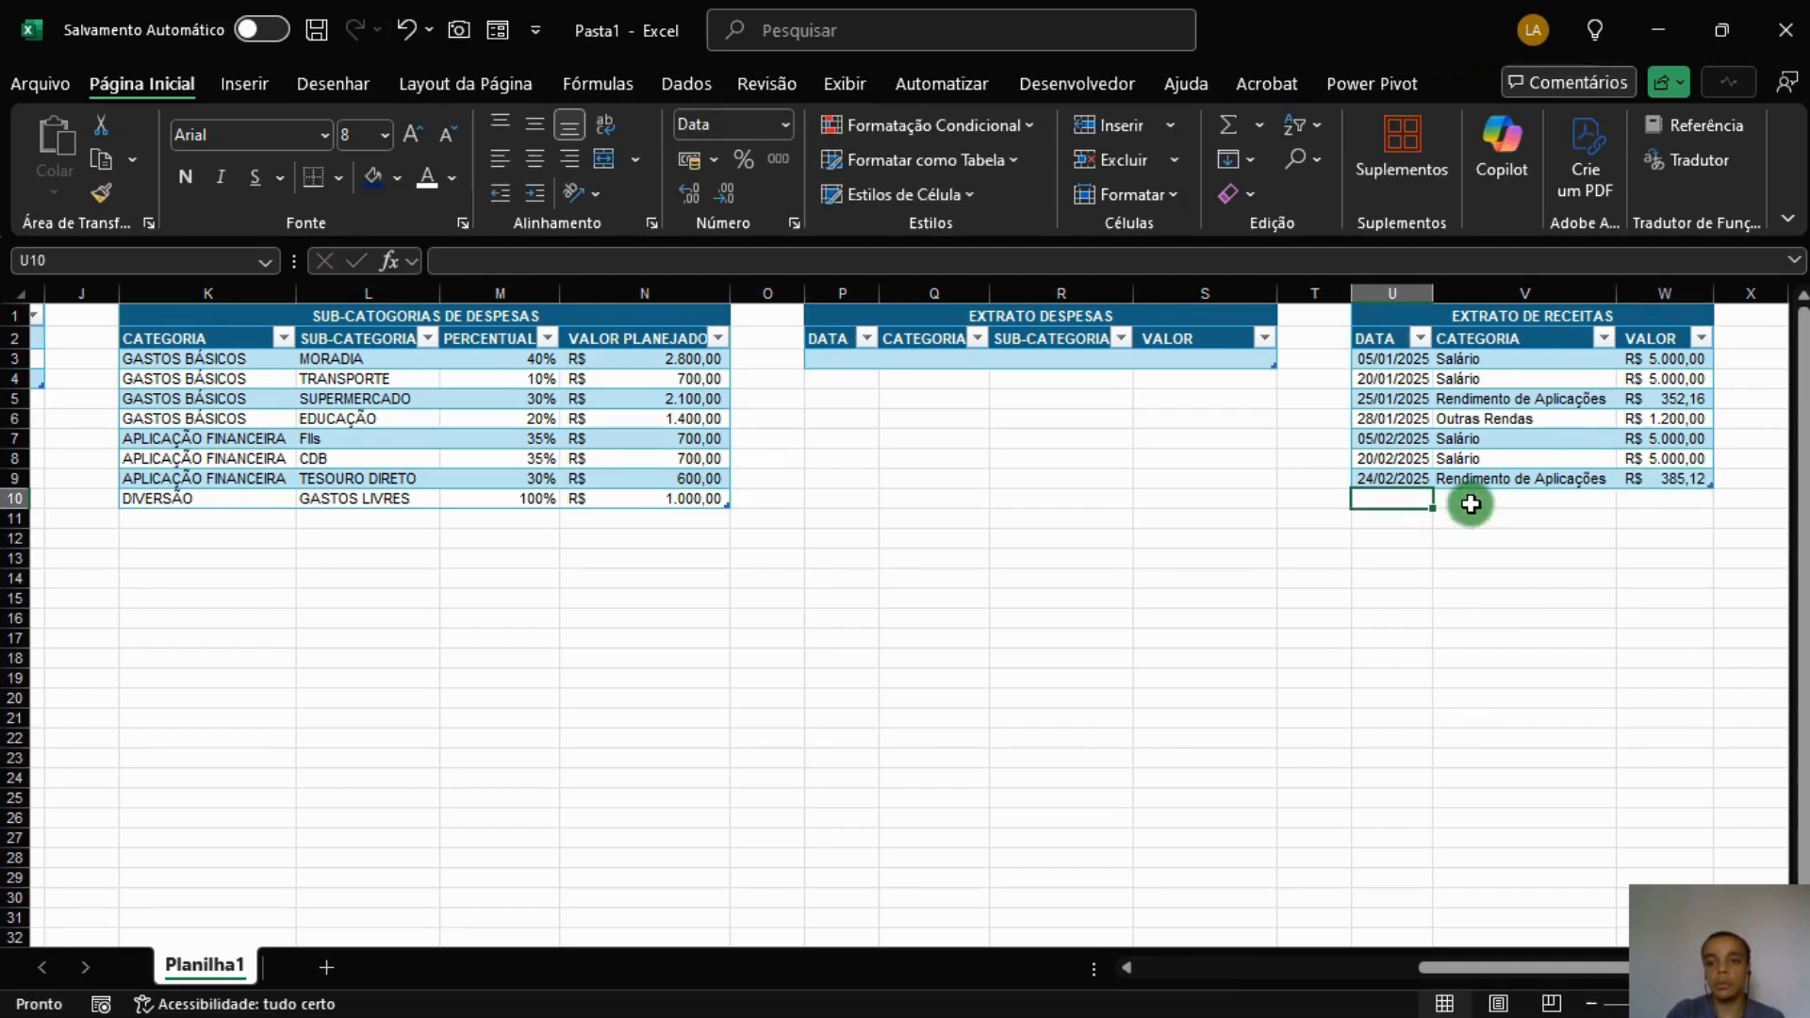
Examine the monthly income formulas in B11:B13 and the RENDA MÉDIA formula in A5 that averages them.
left_click_drag(1576, 969, 1093, 971)
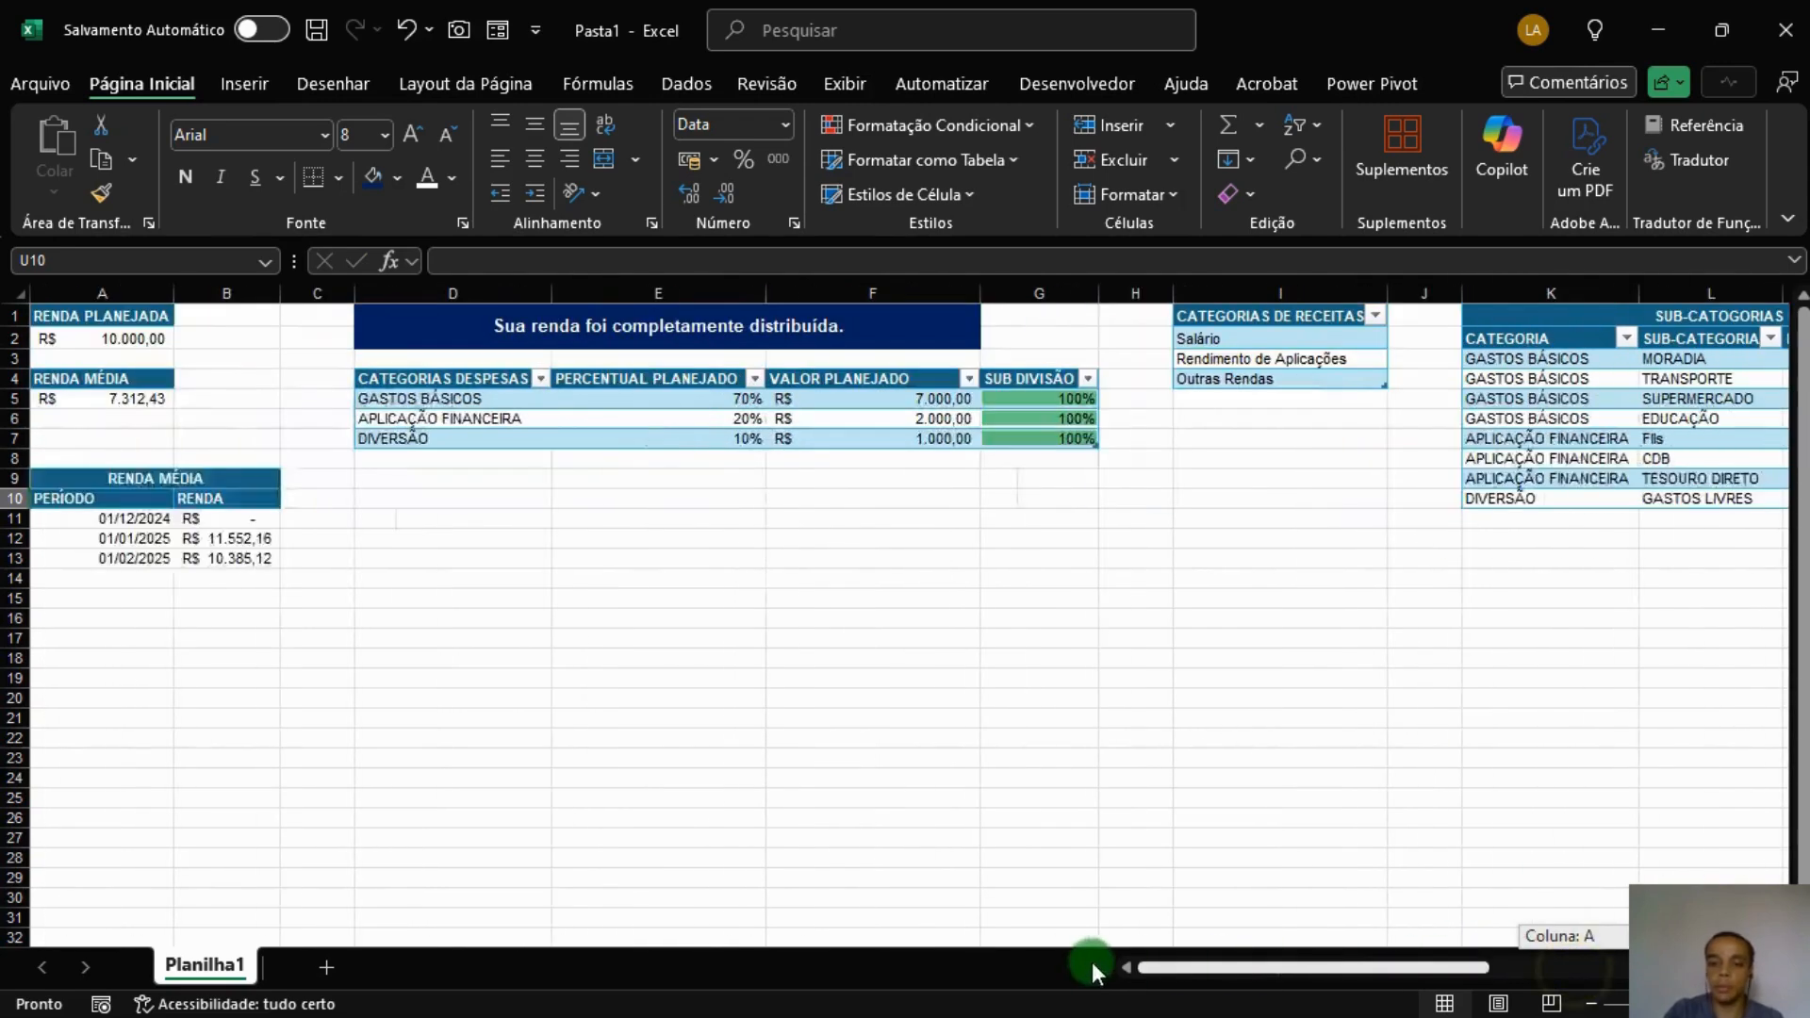
left_click(620, 696)
left_click(251, 559)
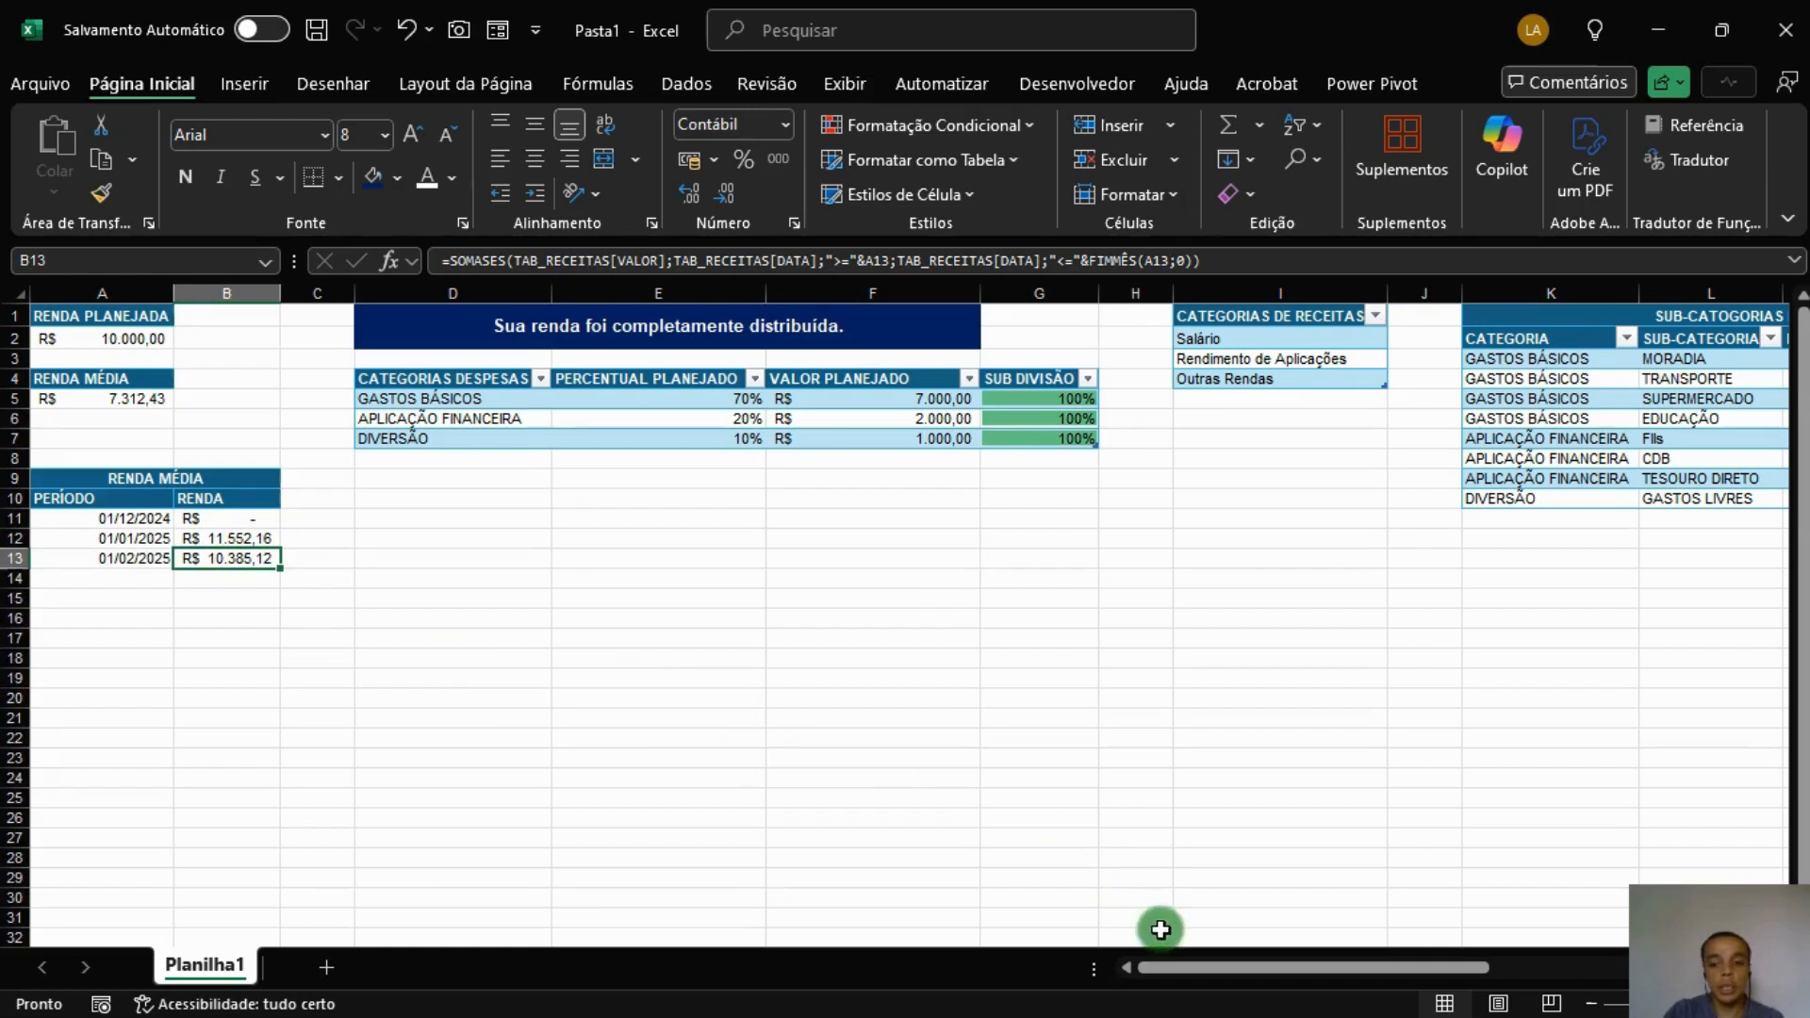
left_click(109, 634)
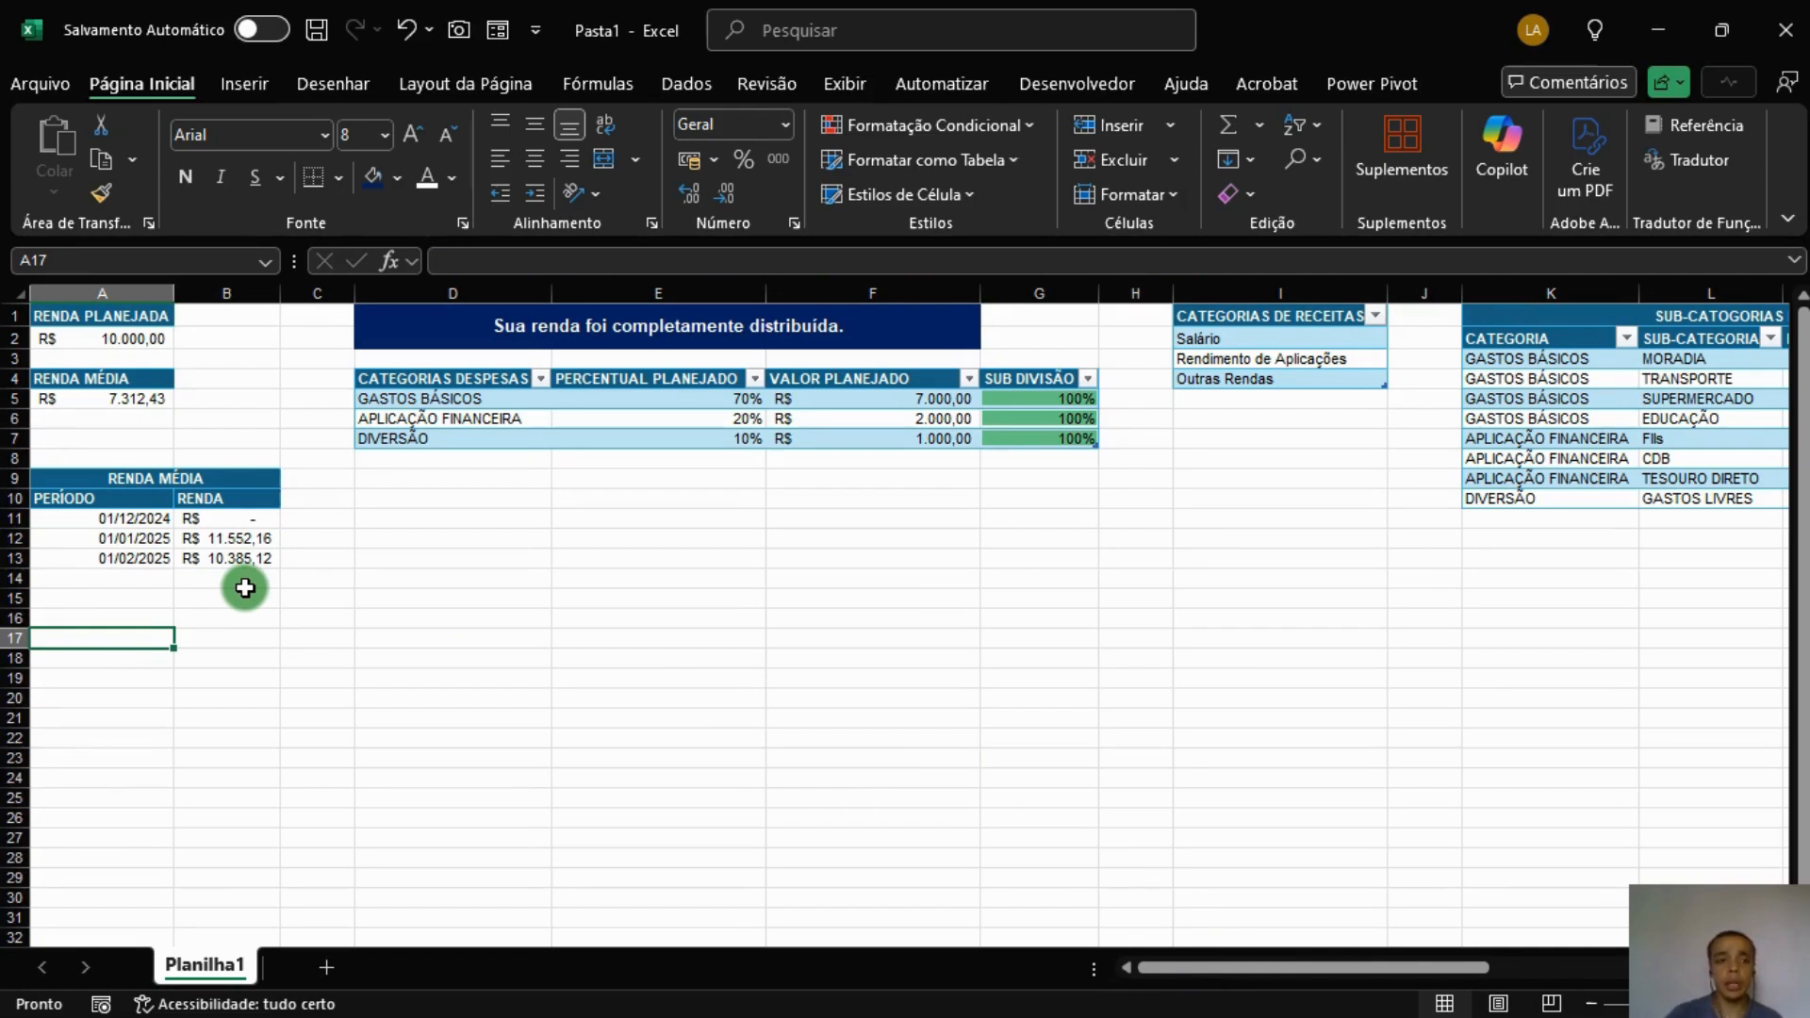
left_click(146, 398)
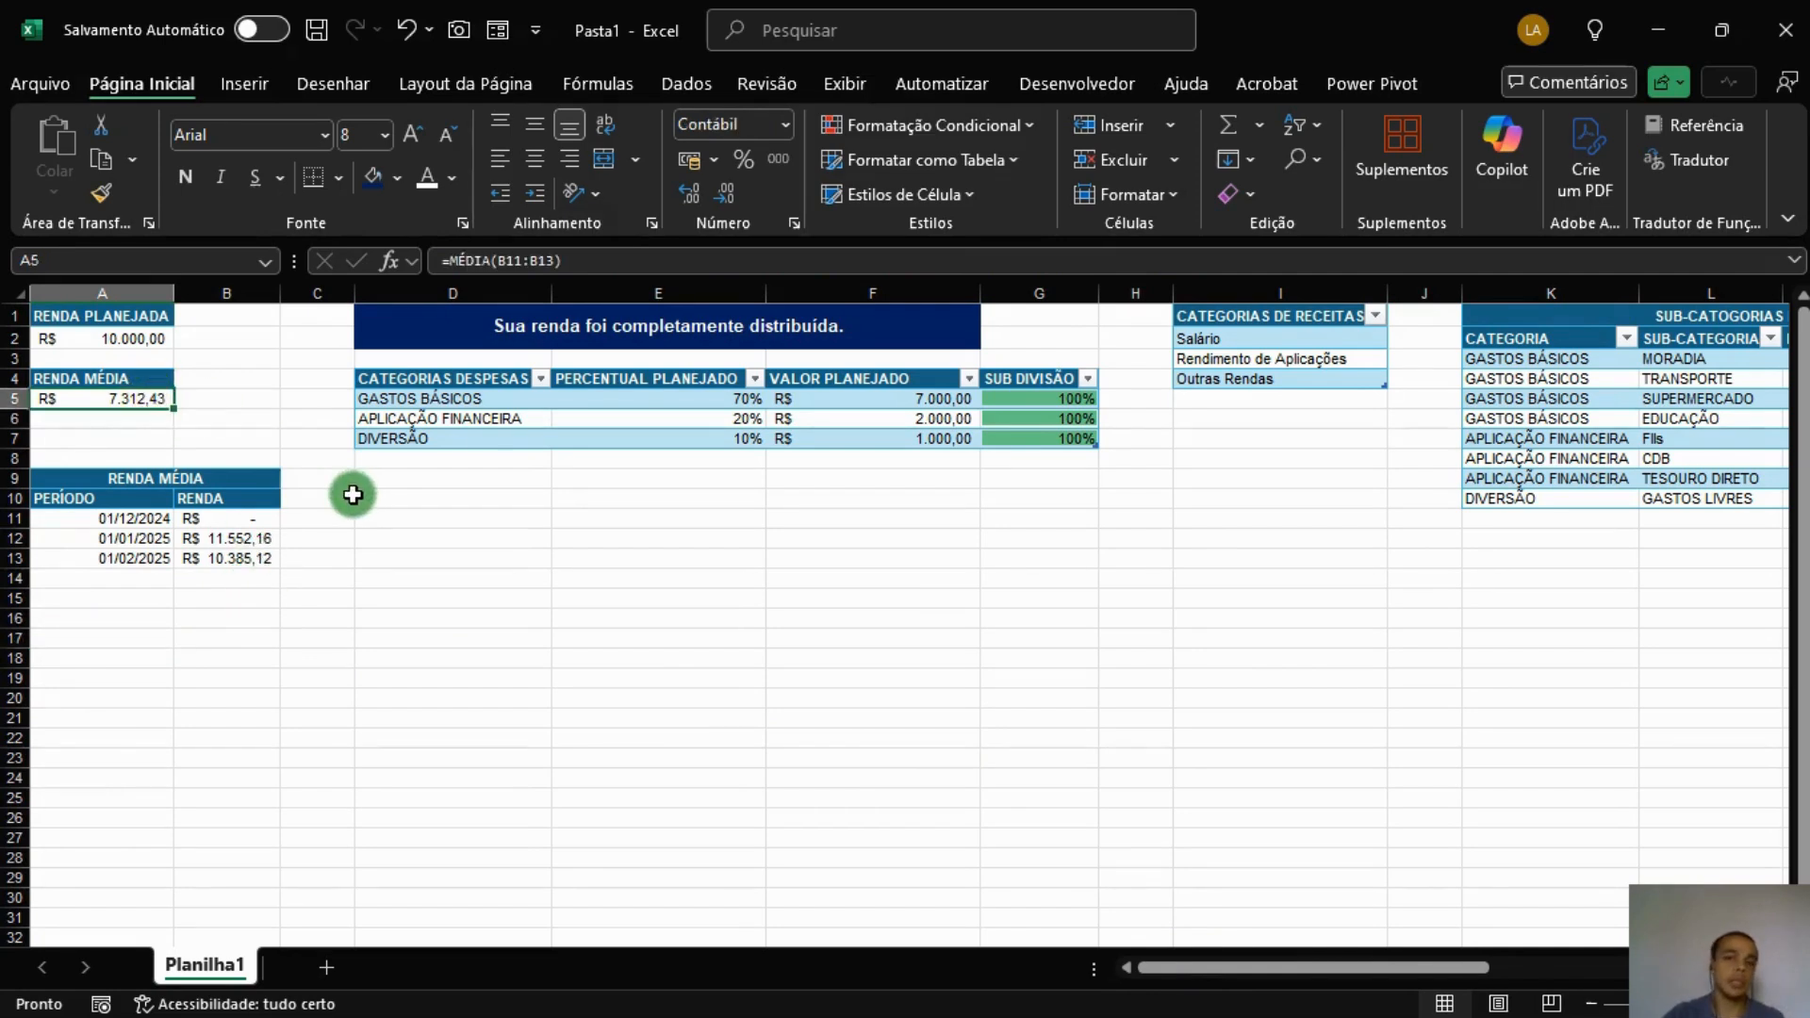
left_click(235, 516)
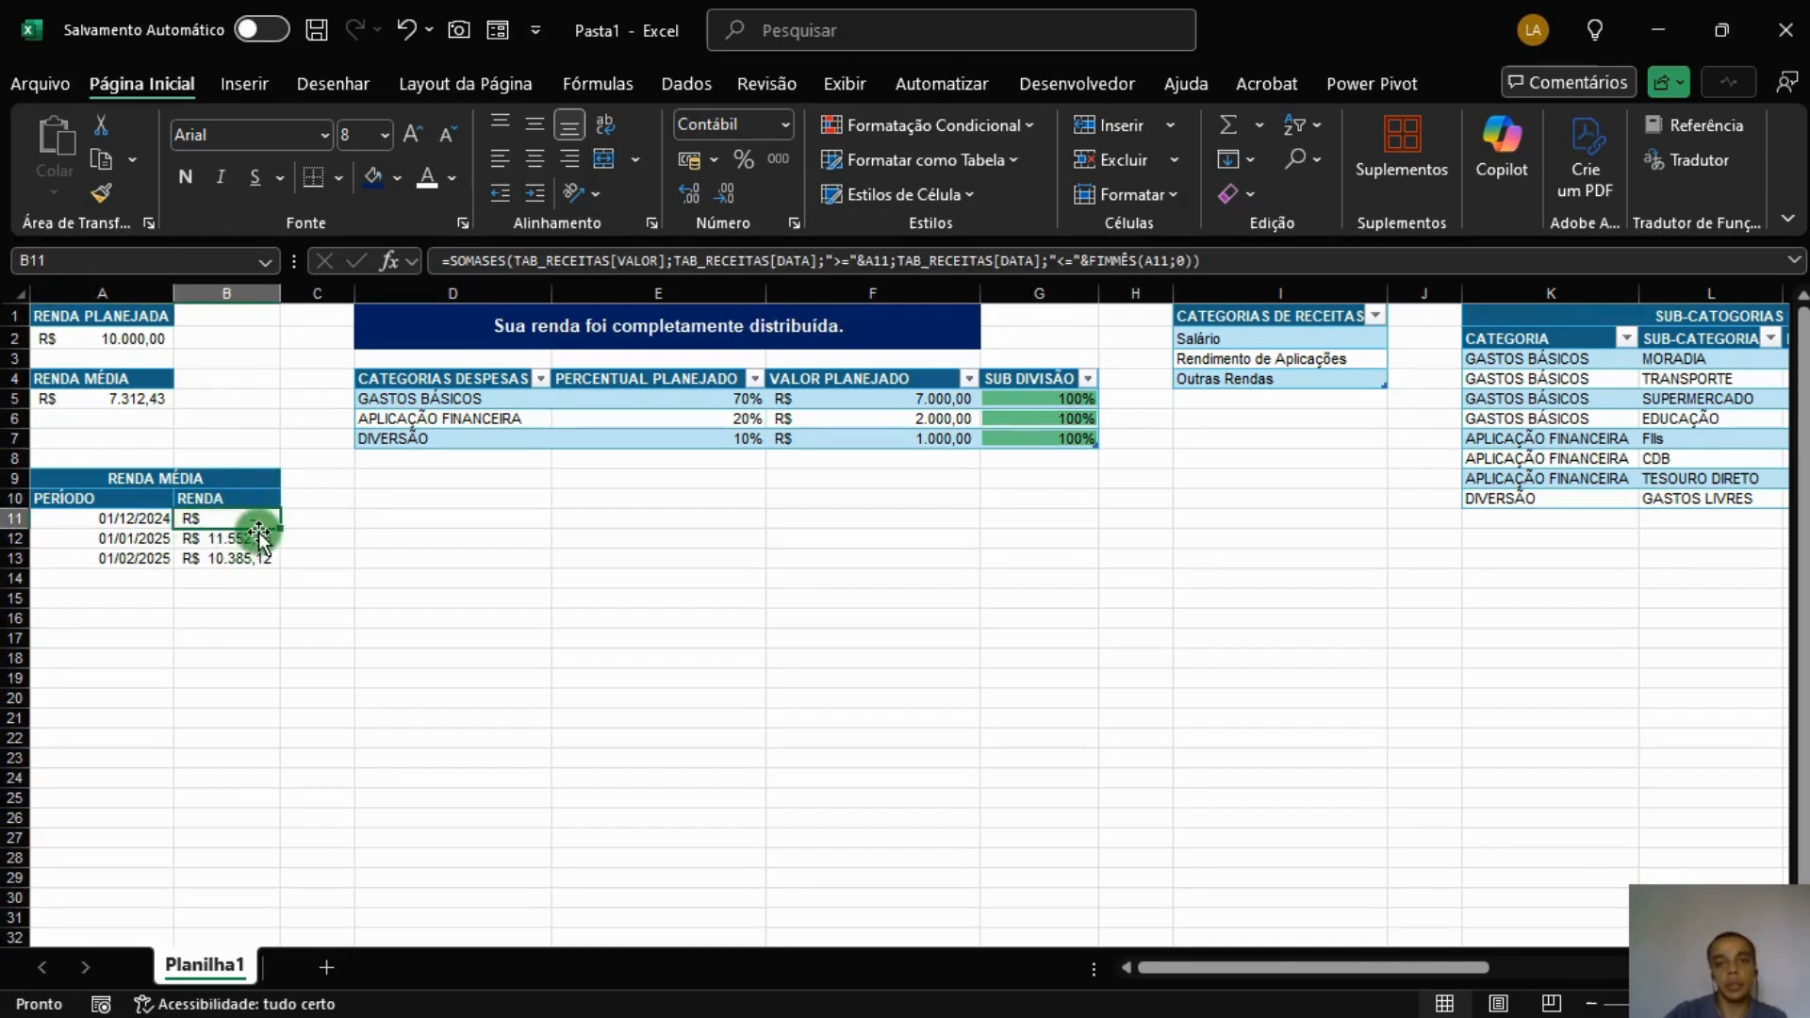
left_click(148, 402)
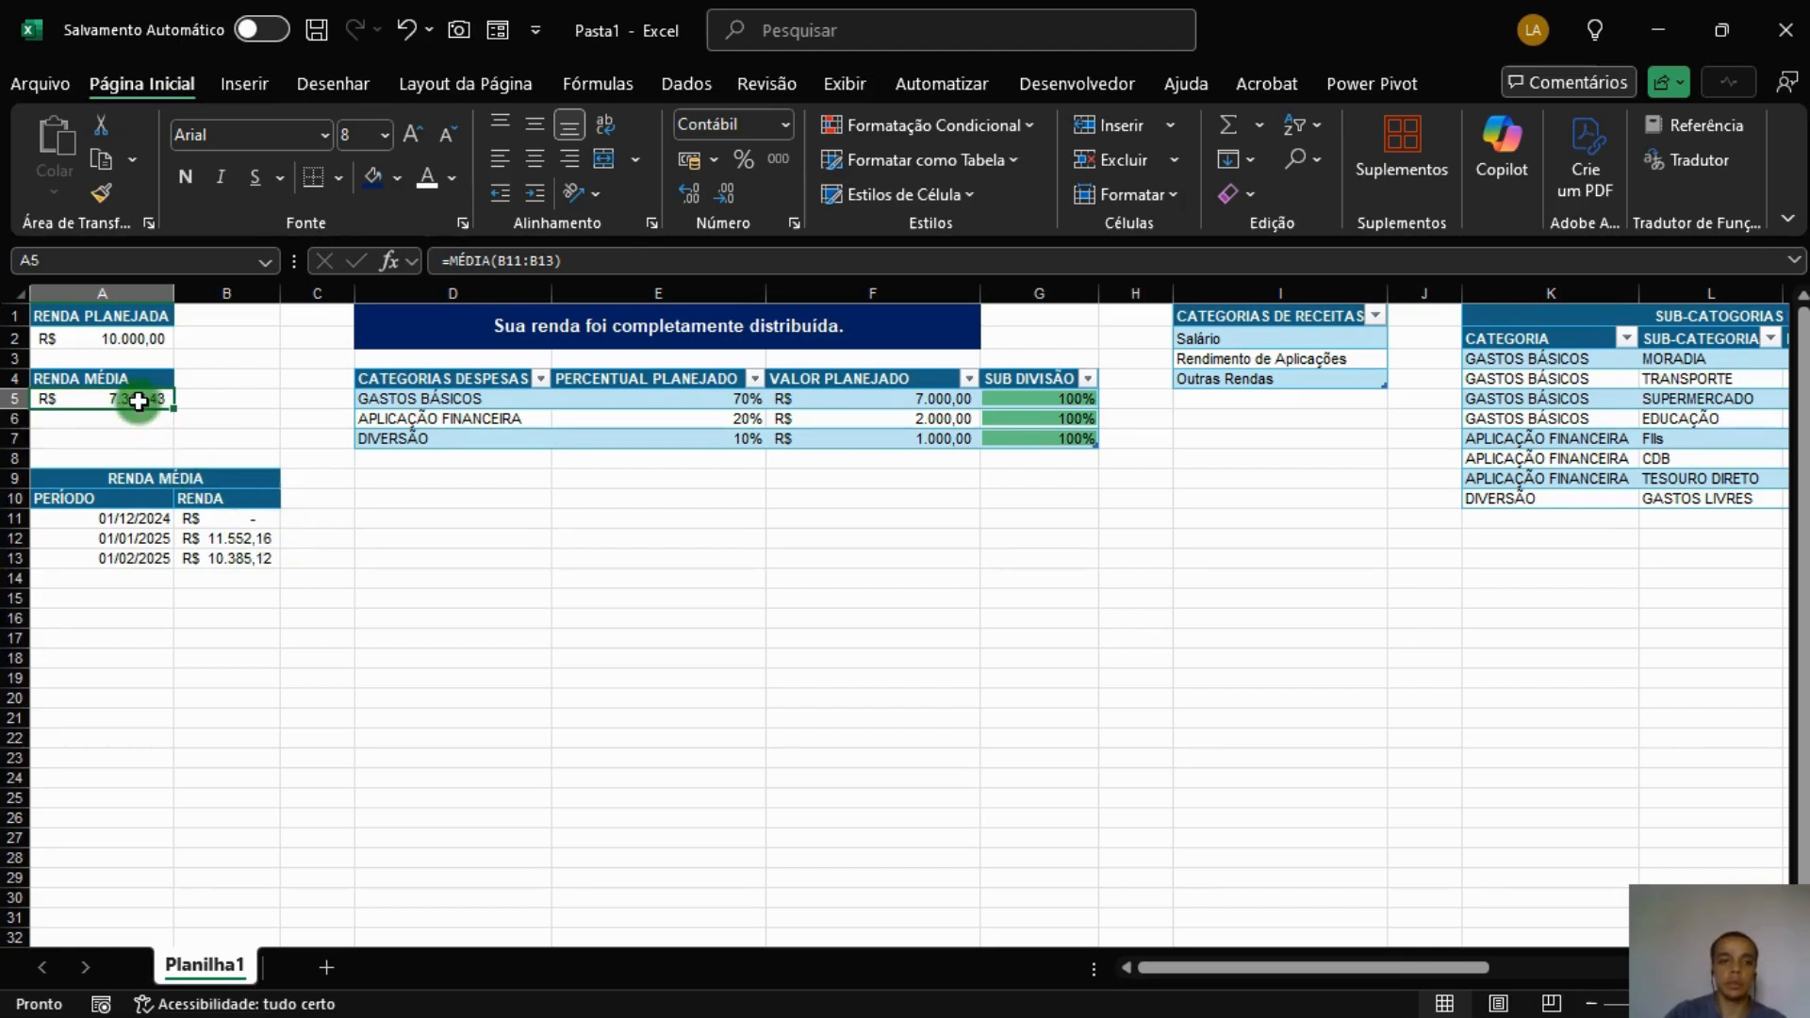
left_click_drag(246, 520, 240, 558)
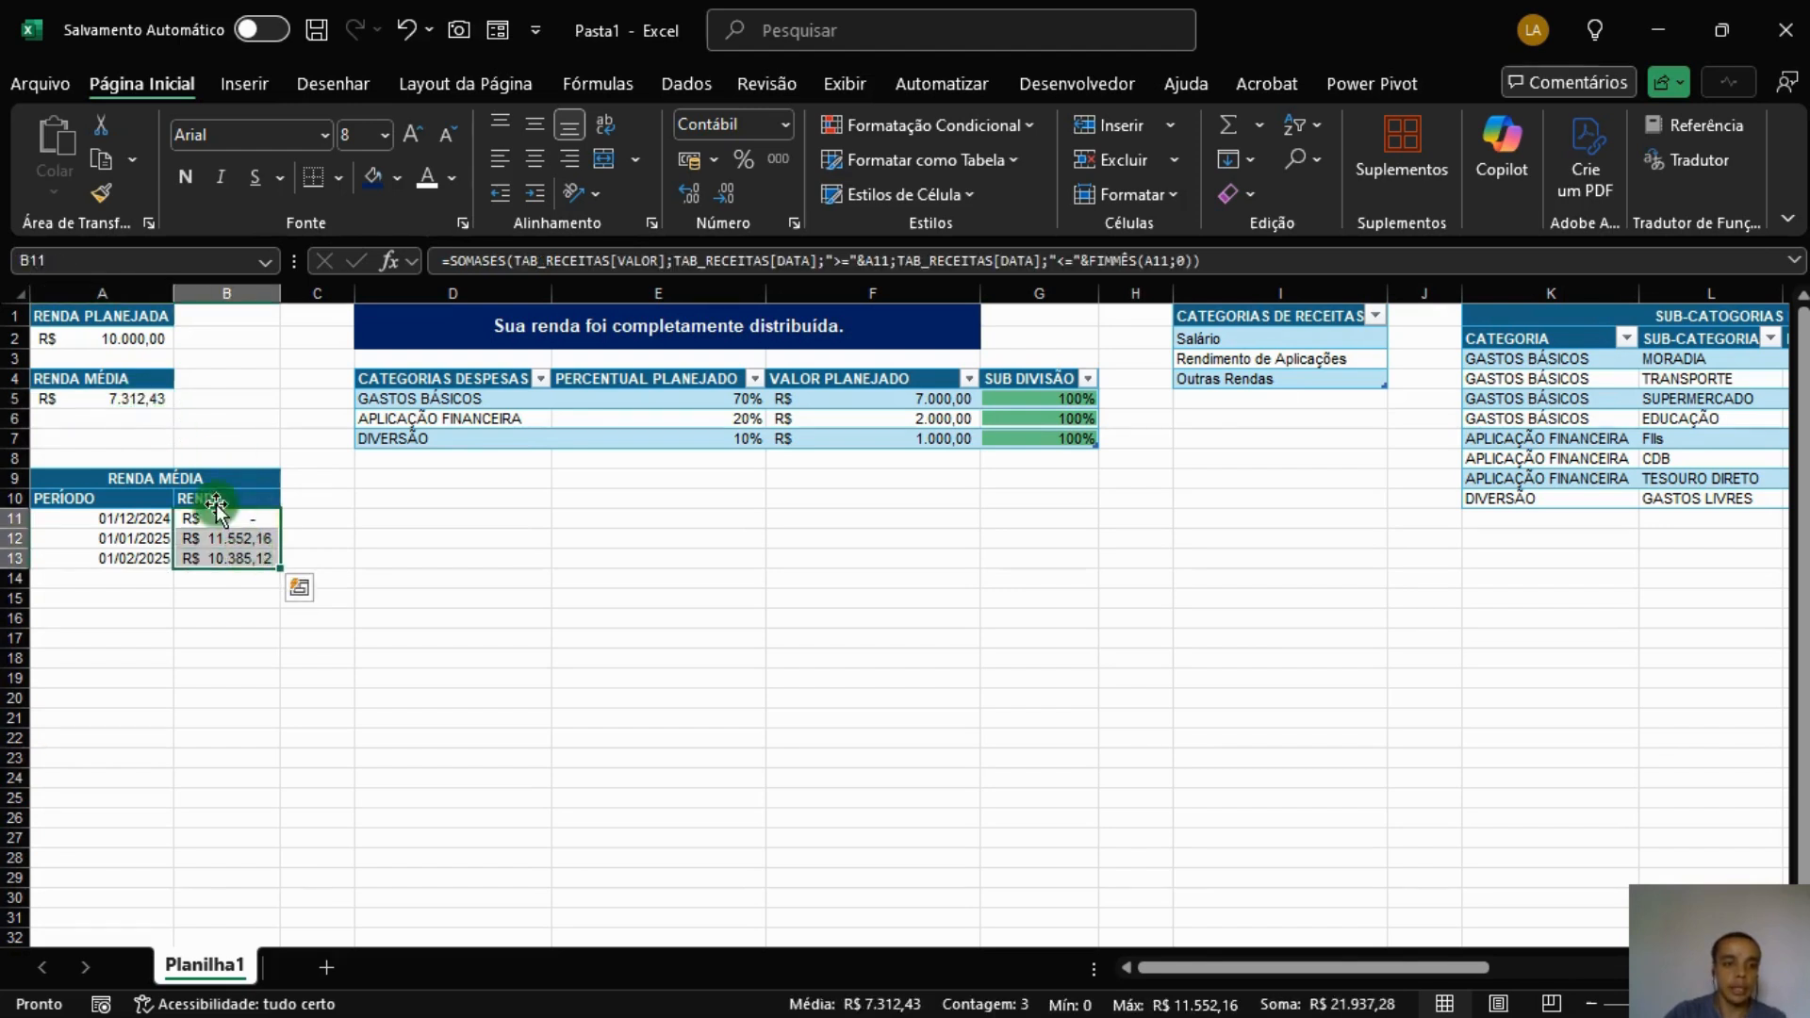
Replace the RENDA MÉDIA formula in A5 with =MÉDIASE(B11:B13;">"&0;B11:B13) so months without income are ignored.
left_click(141, 394)
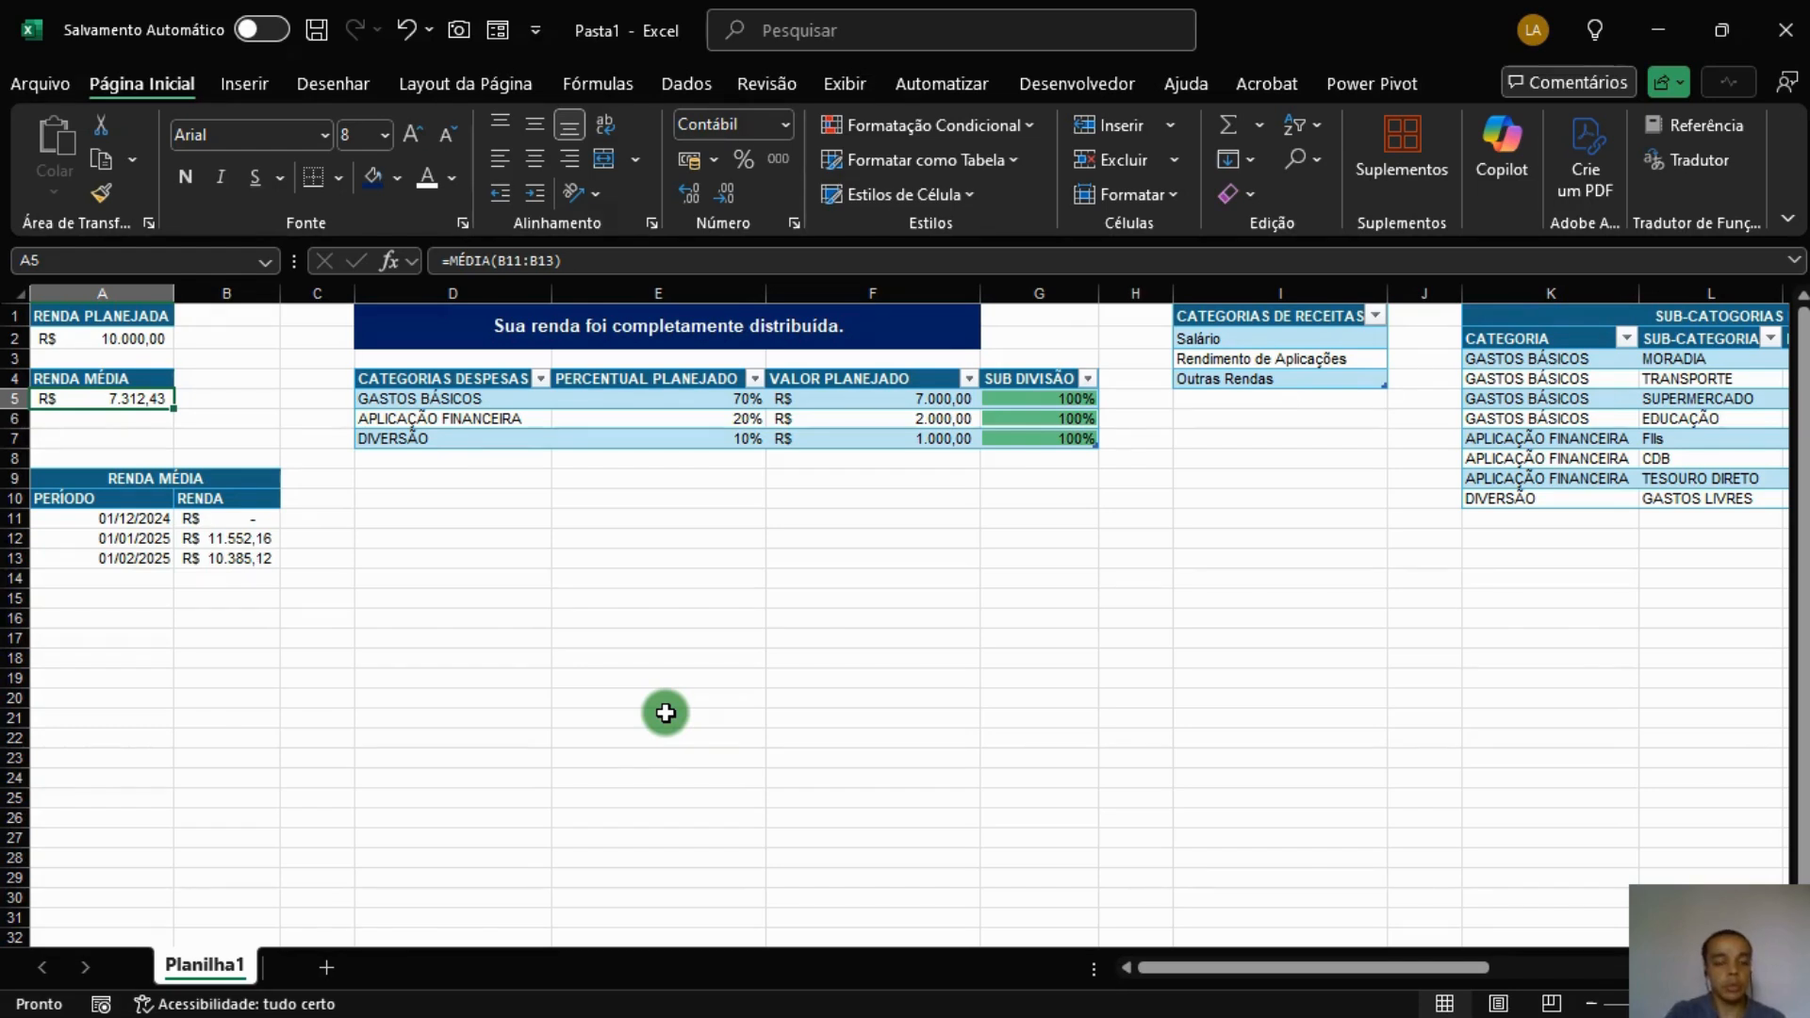
type("=")
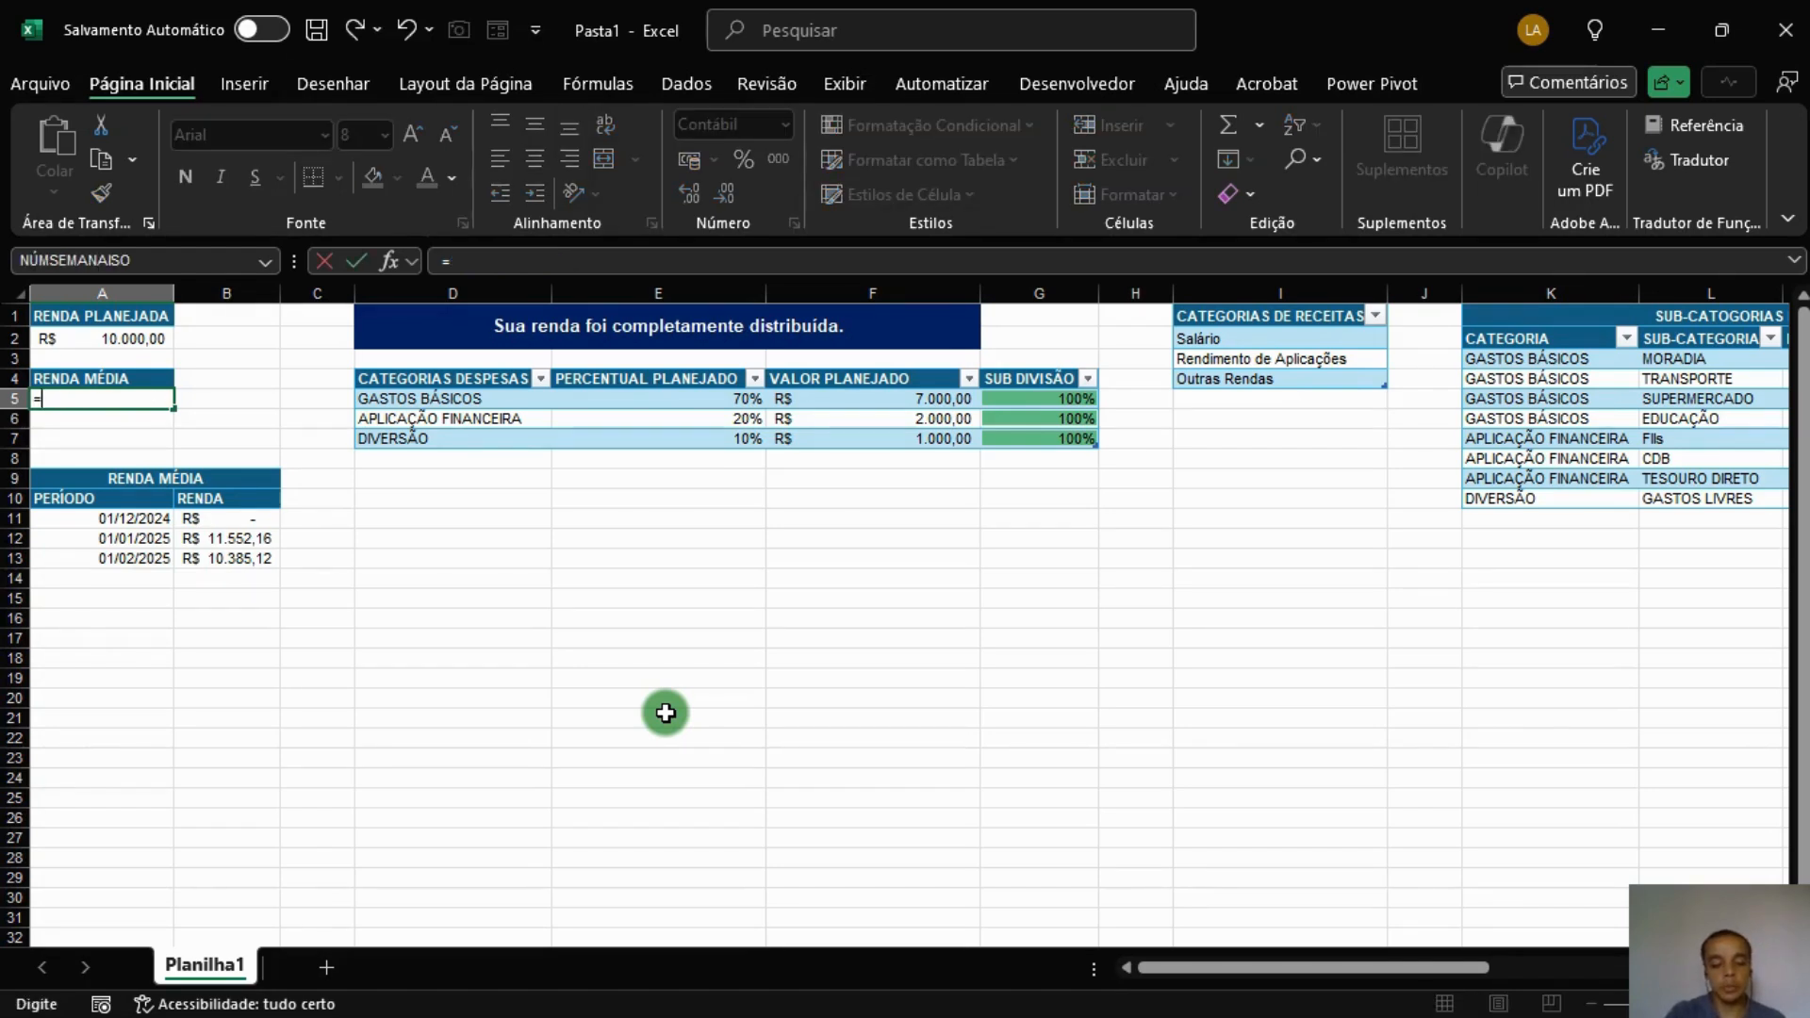
type("MÉDIASE(")
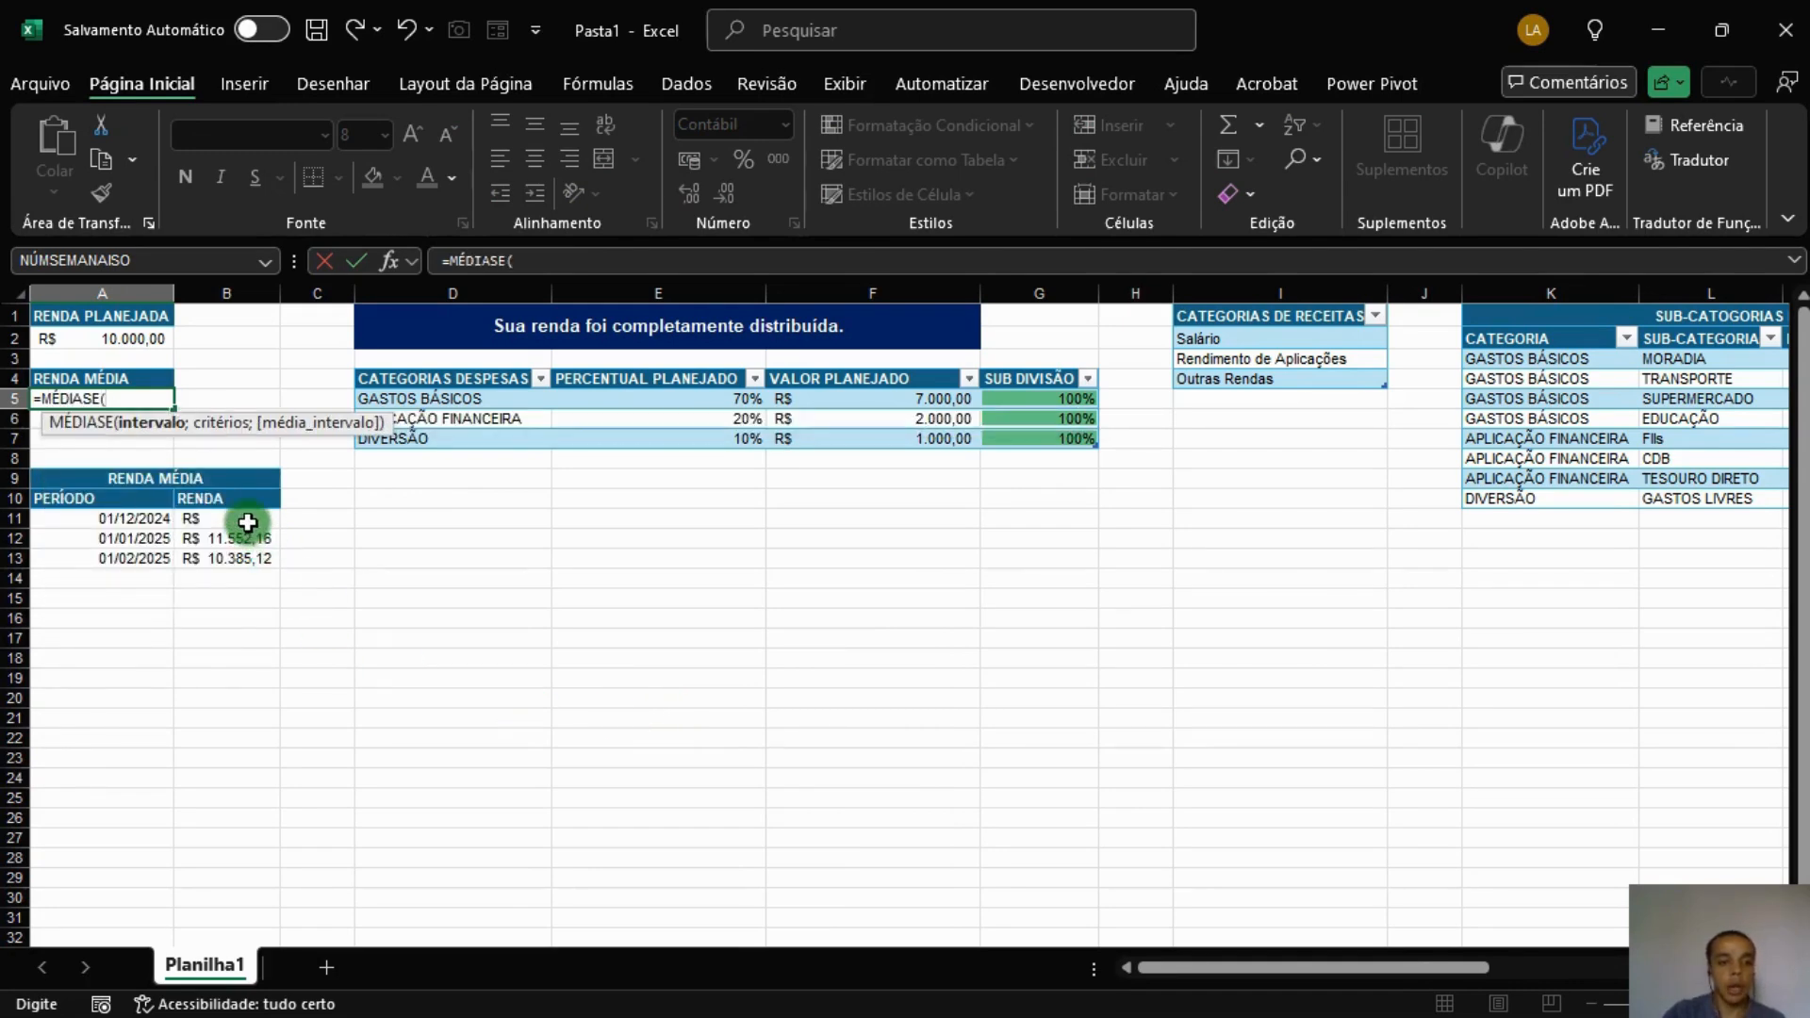
mouse_move(246, 521)
left_mouse_down()
mouse_move(246, 556)
mouse_move(246, 539)
left_mouse_up()
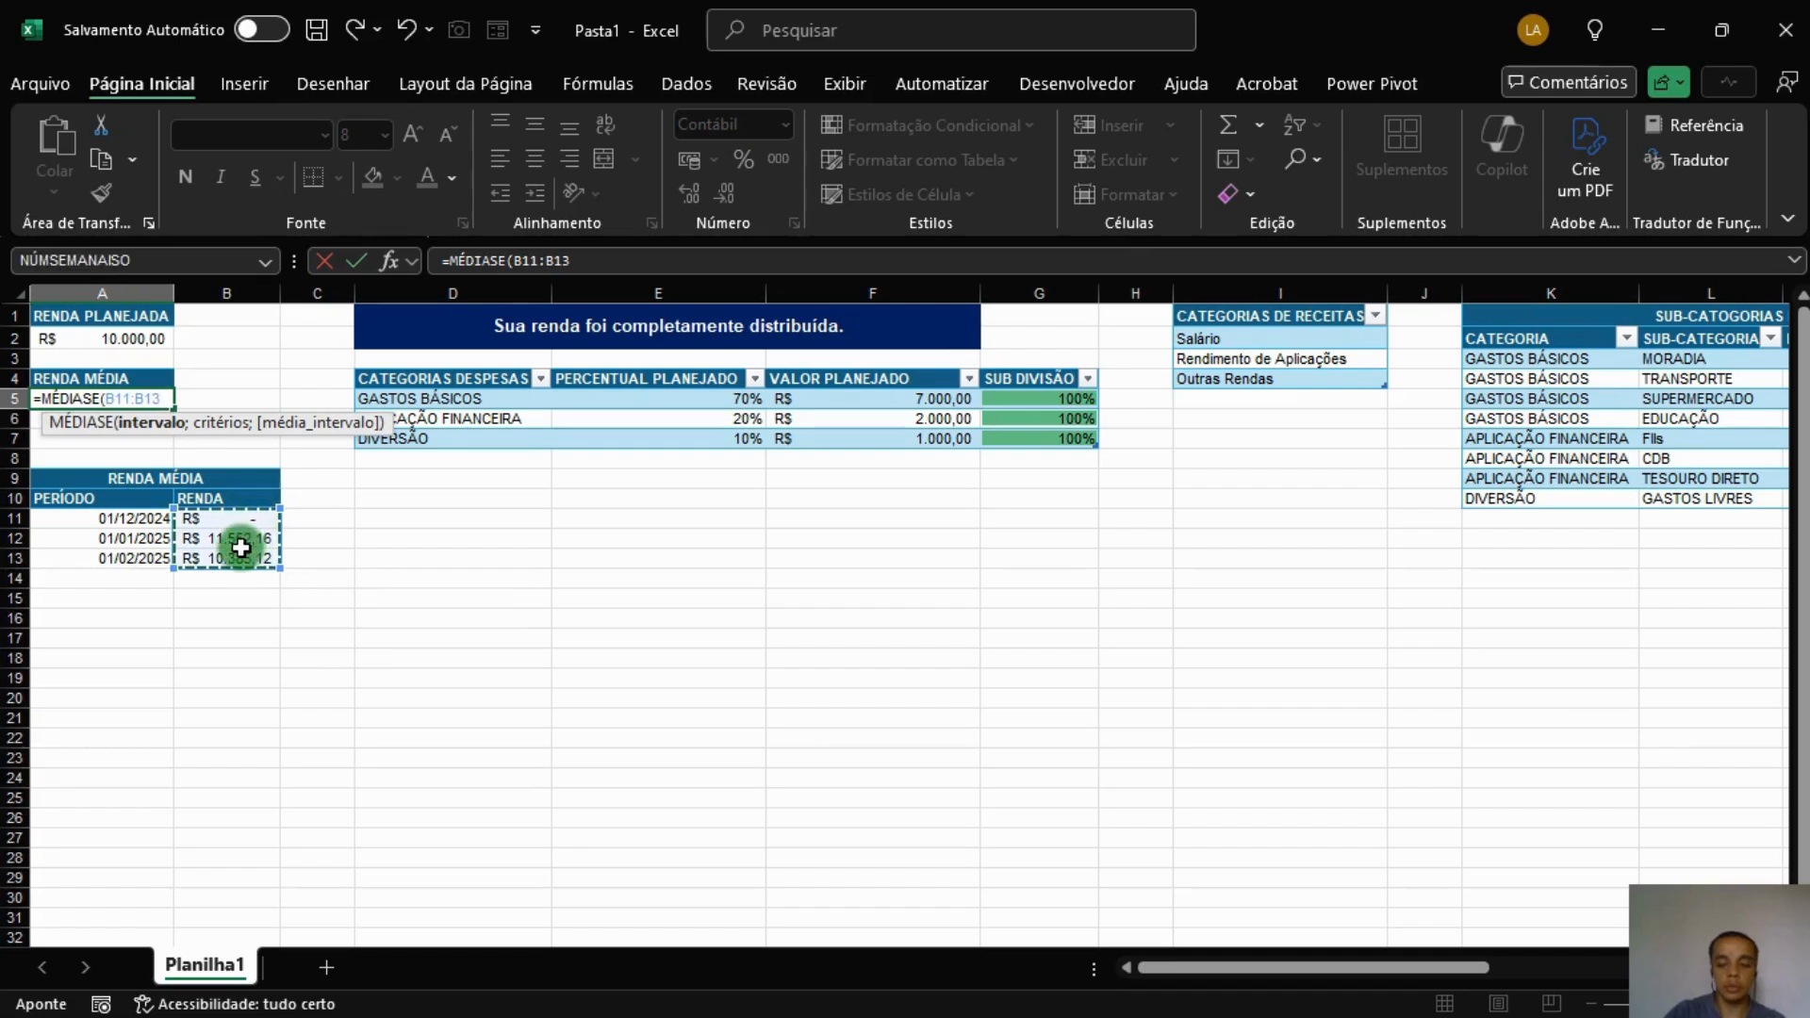
type(";\">")
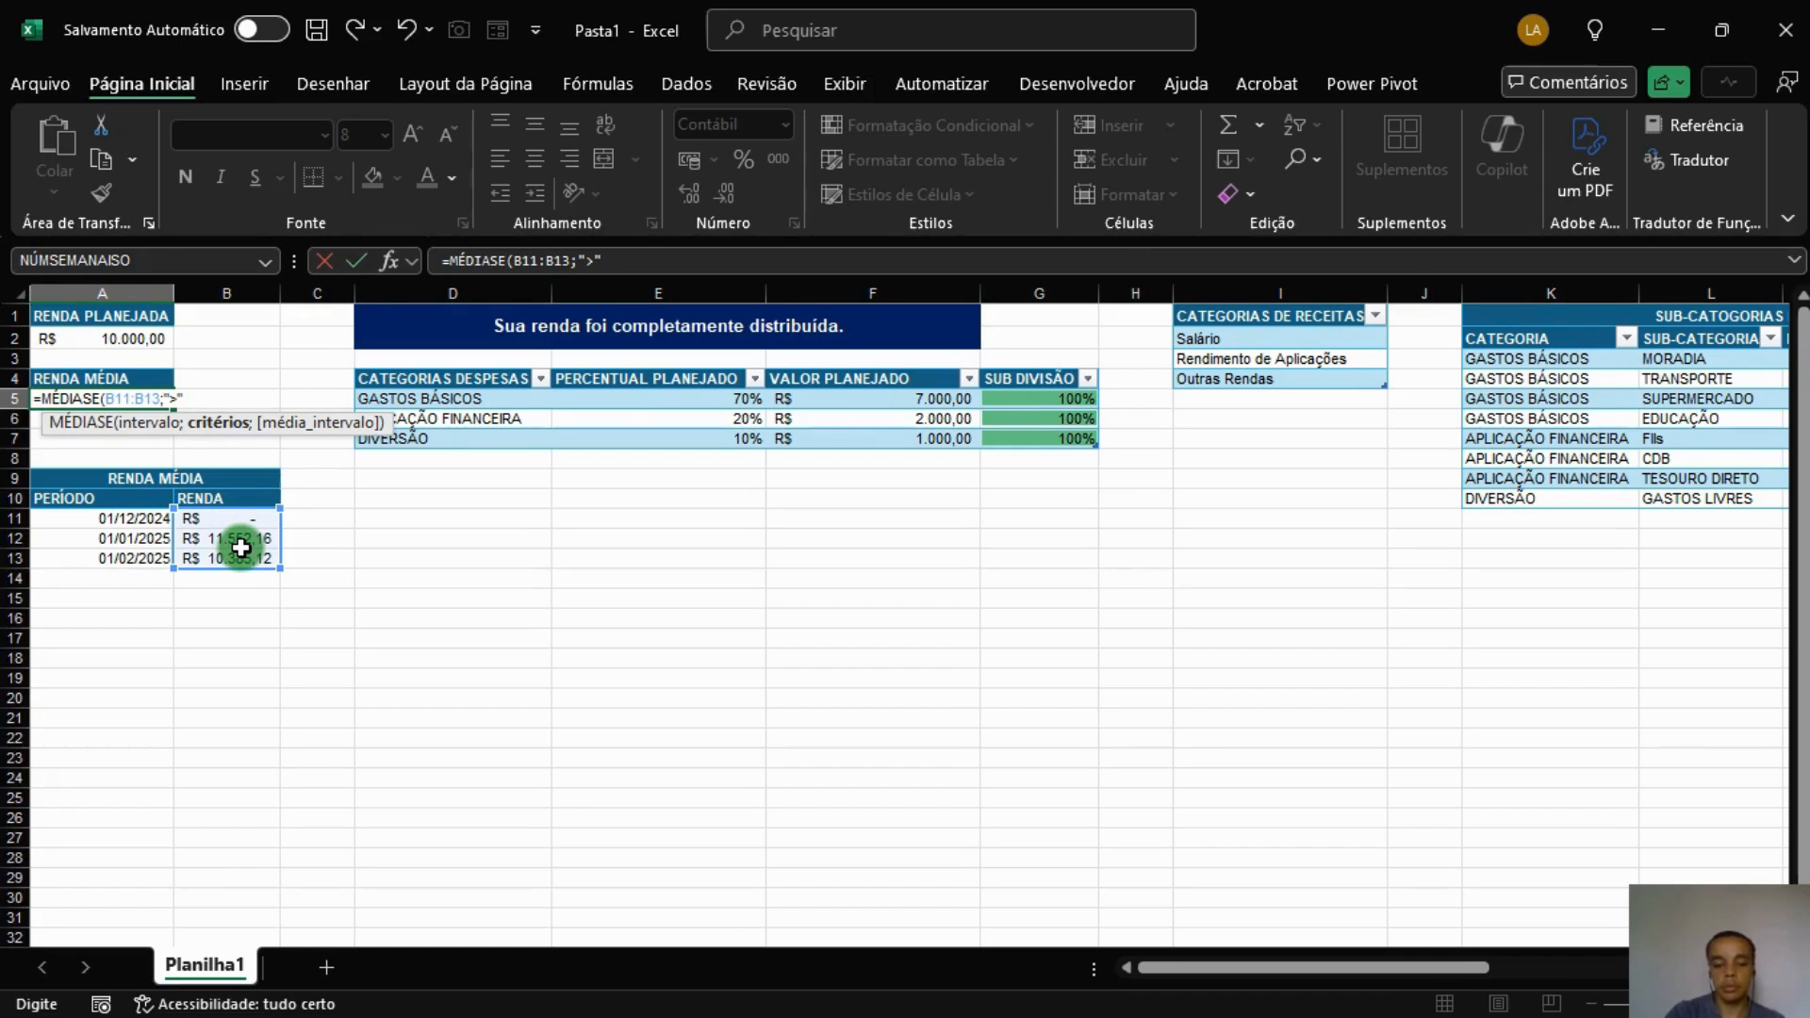
type("\"&0;")
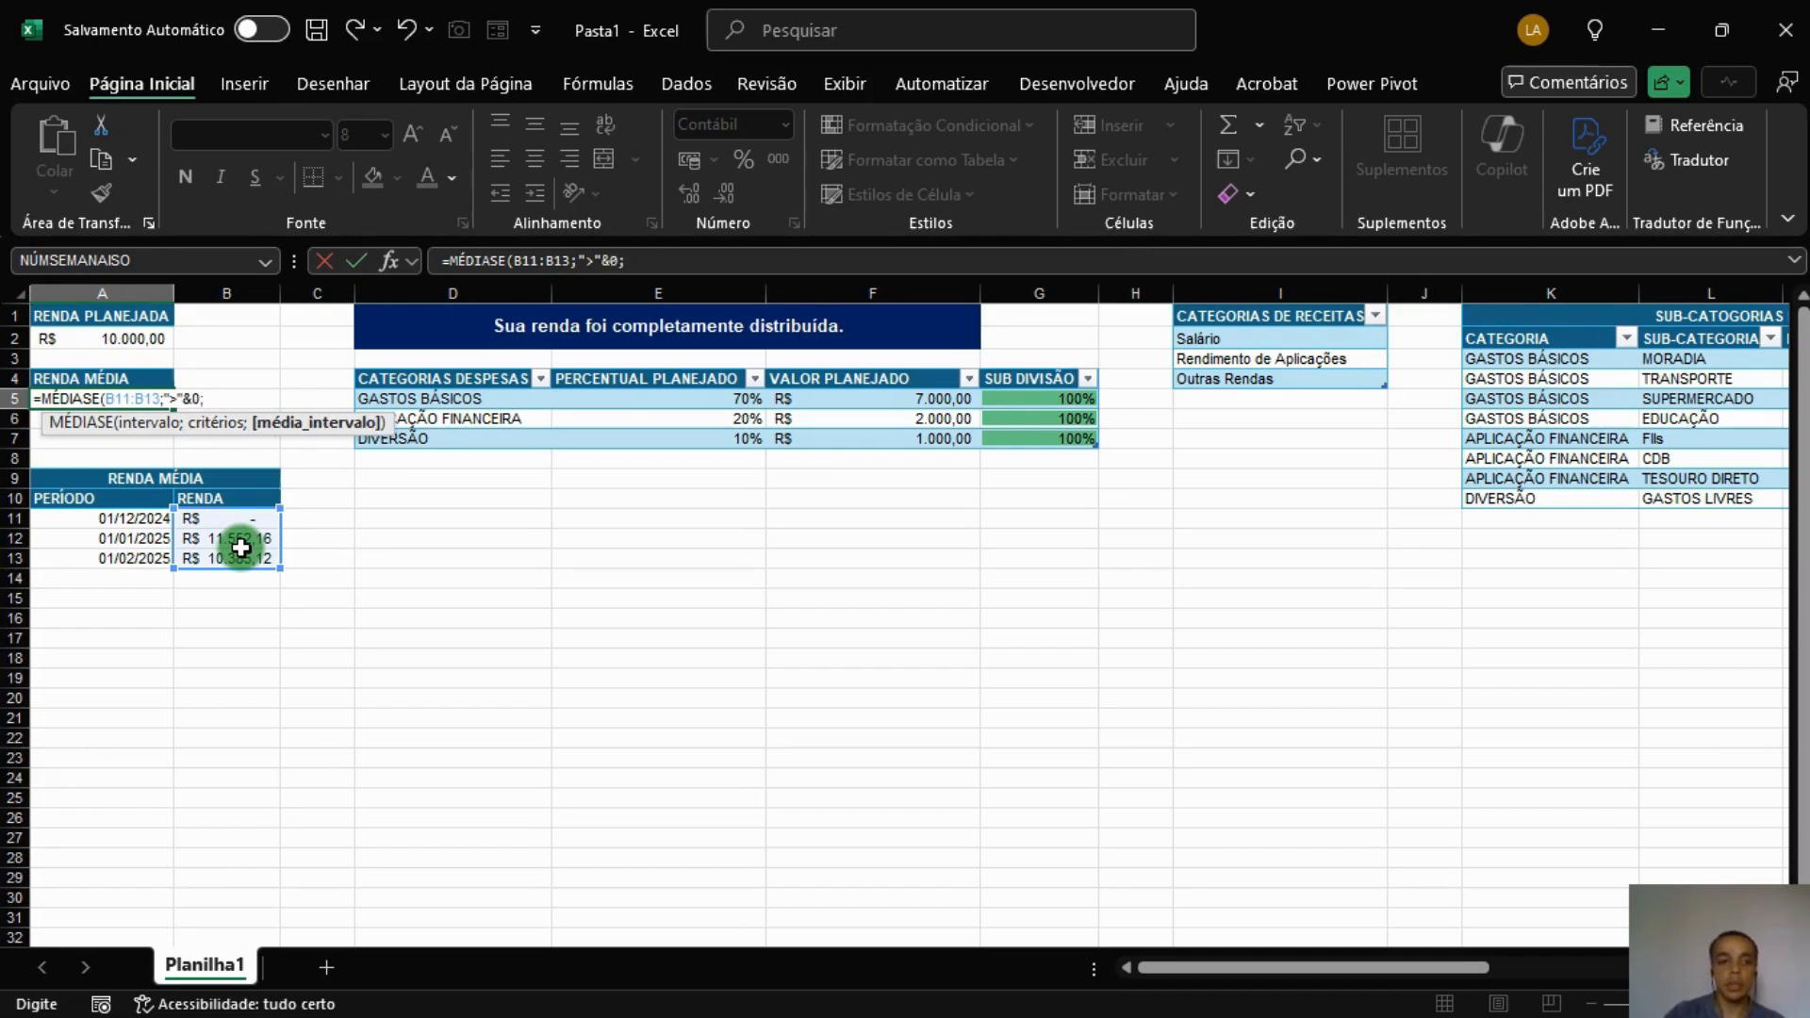
left_click_drag(235, 521, 237, 550)
key("Return")
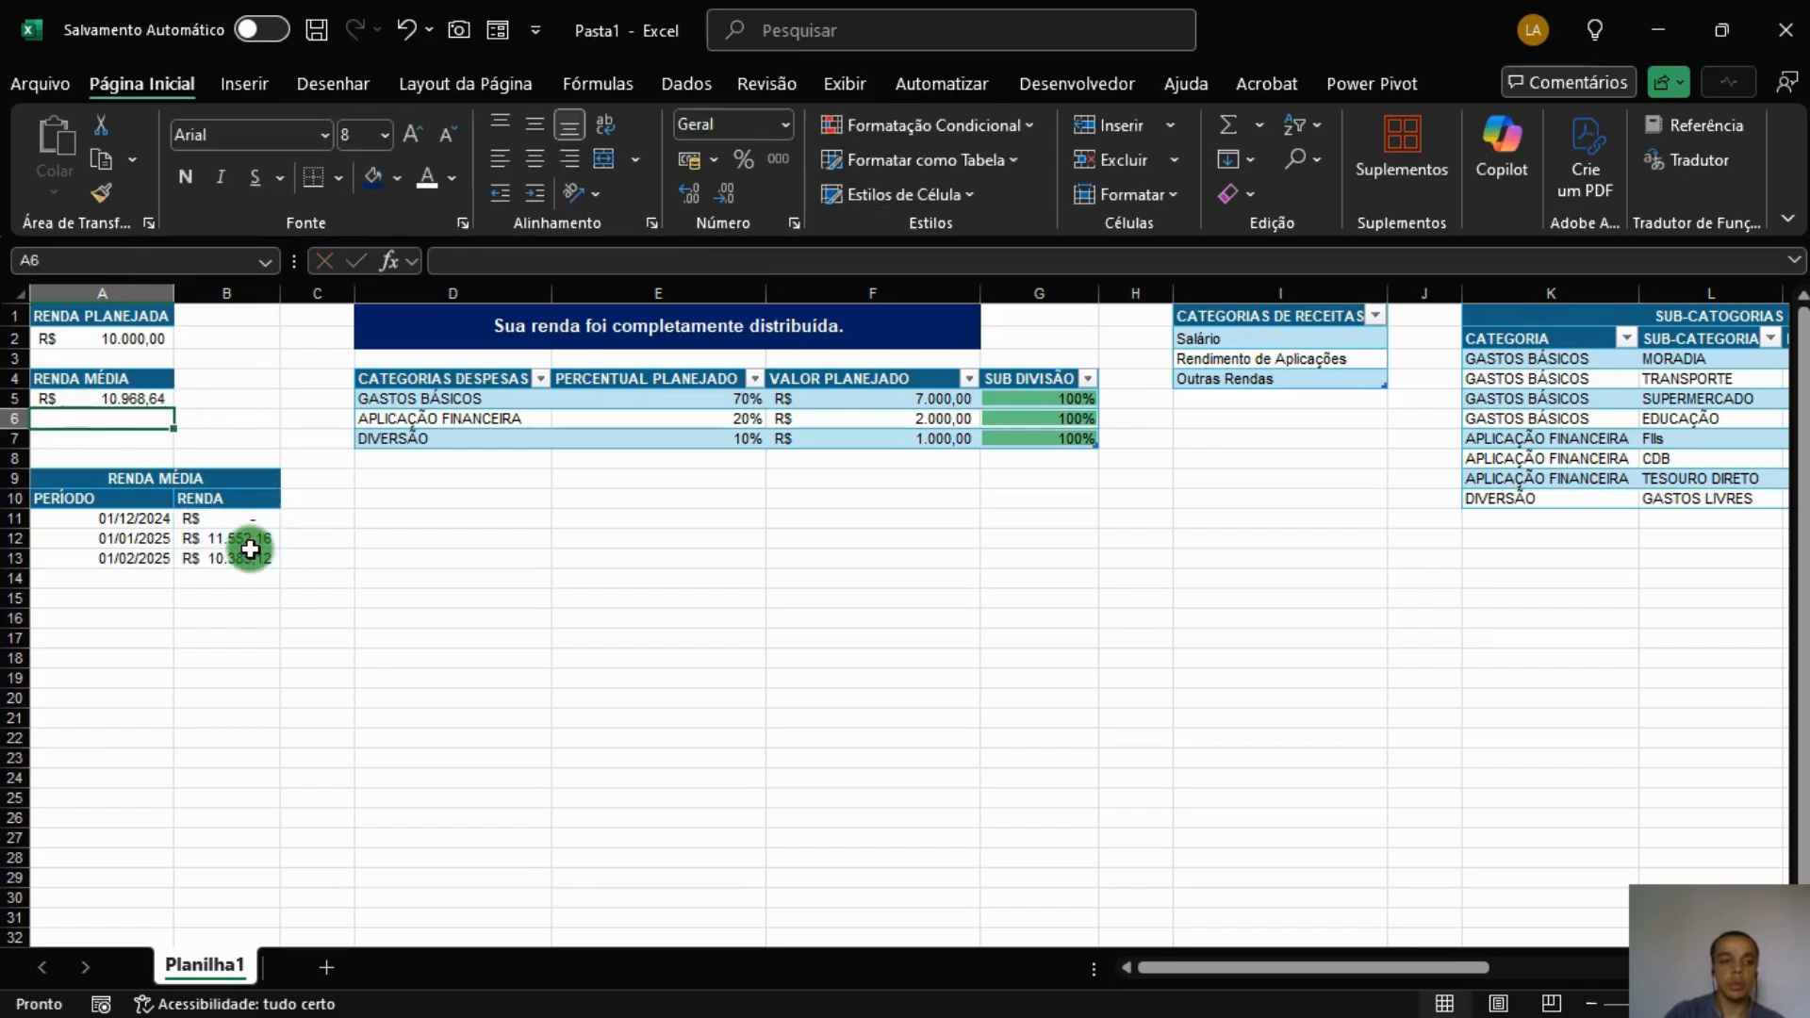
Review the average income formula in A5, the planned income in A2, and the income cell referenced by the VALOR PLANEJADO formula in F5.
left_click(151, 404)
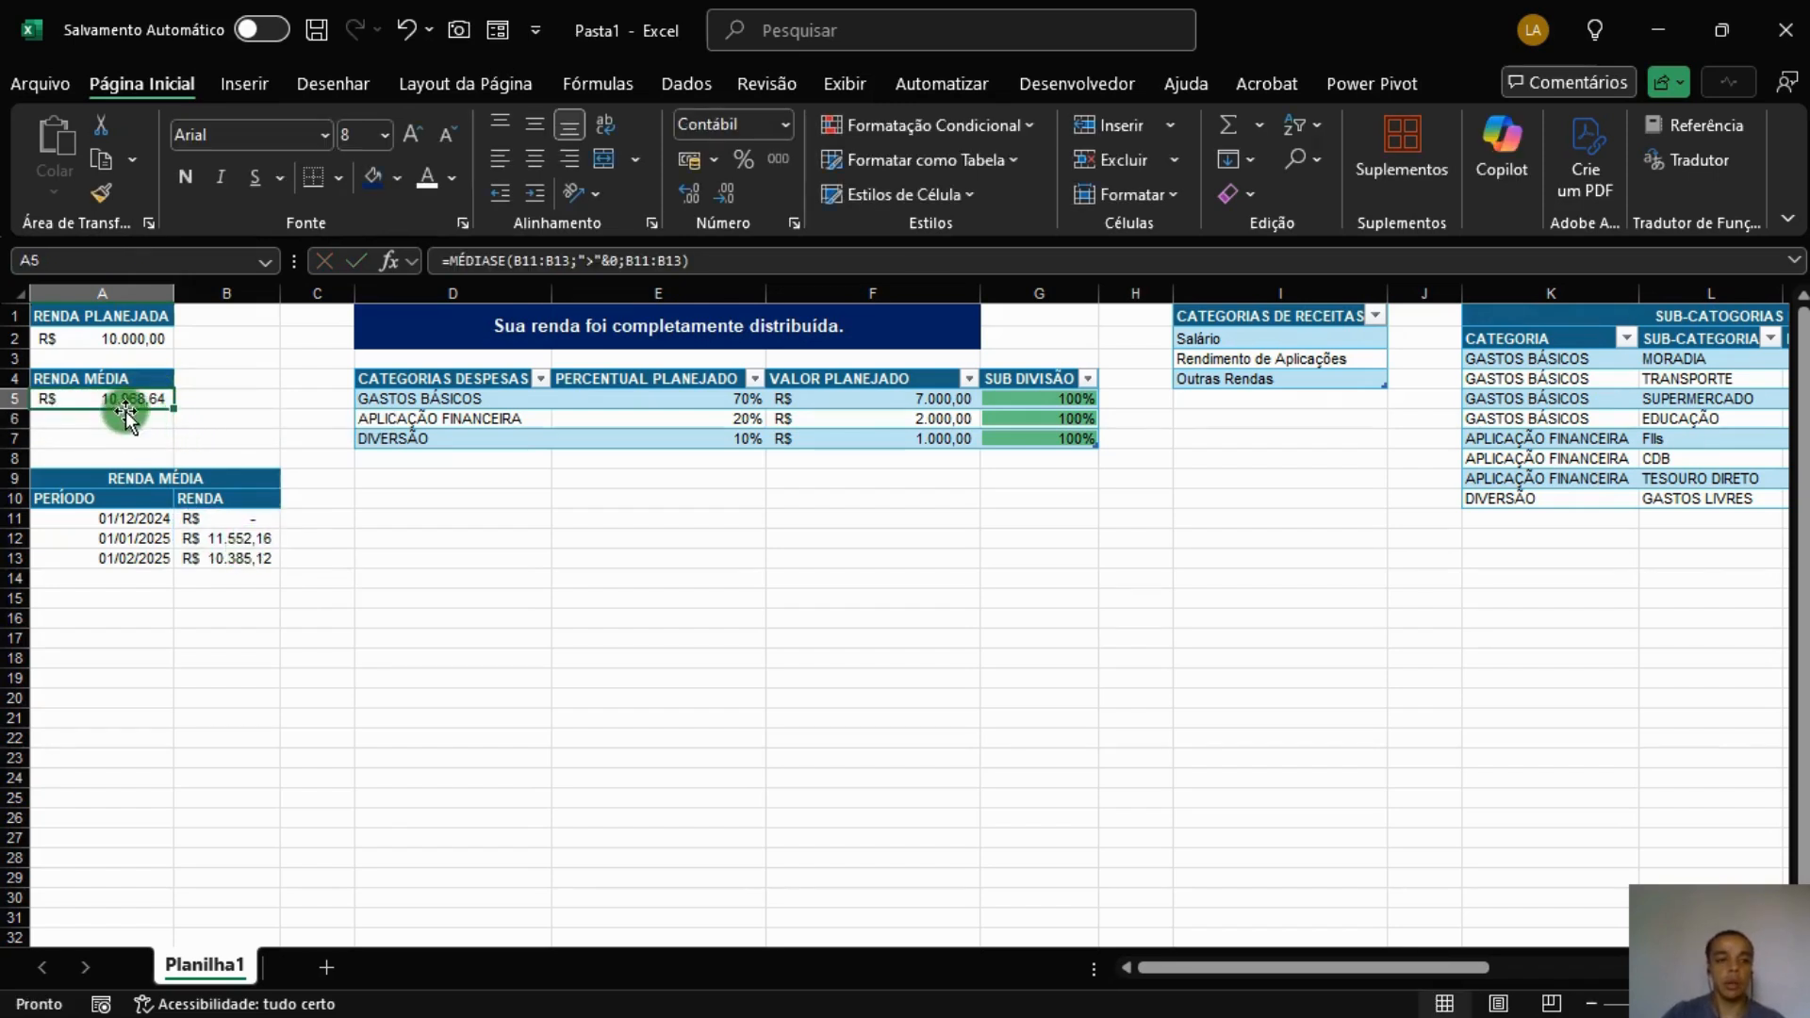
left_click(594, 599)
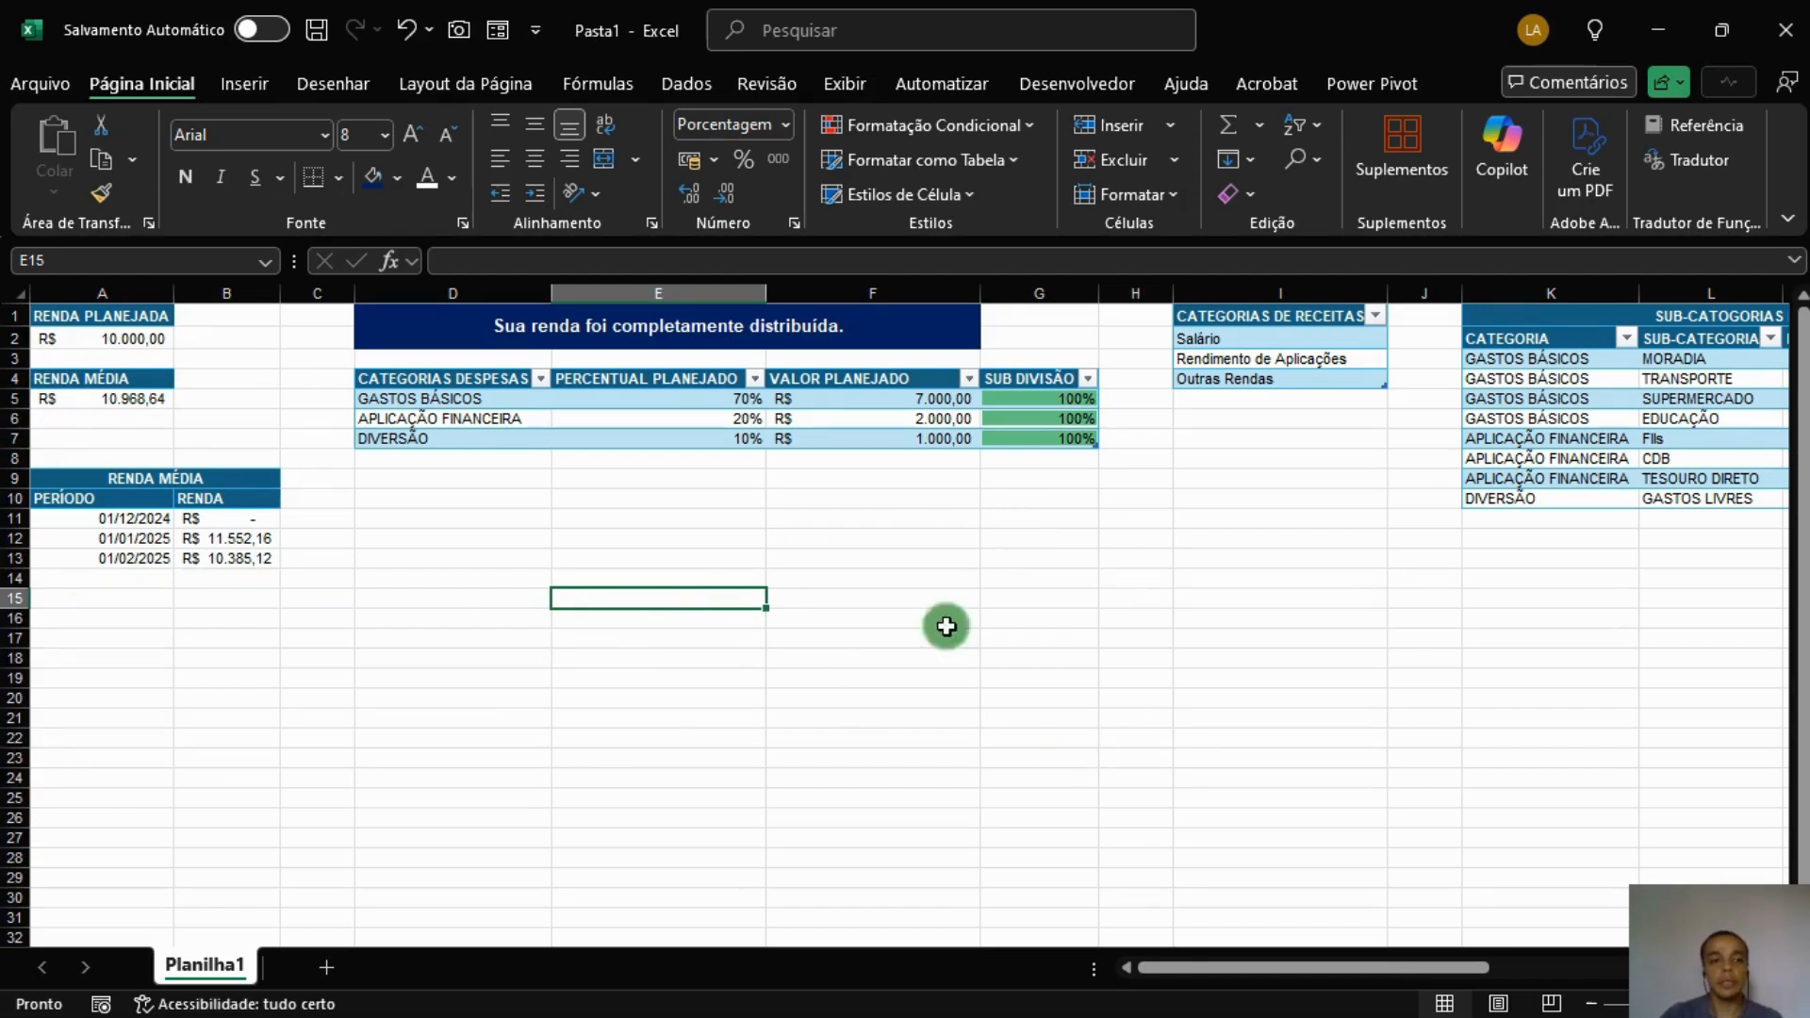
left_click(196, 479)
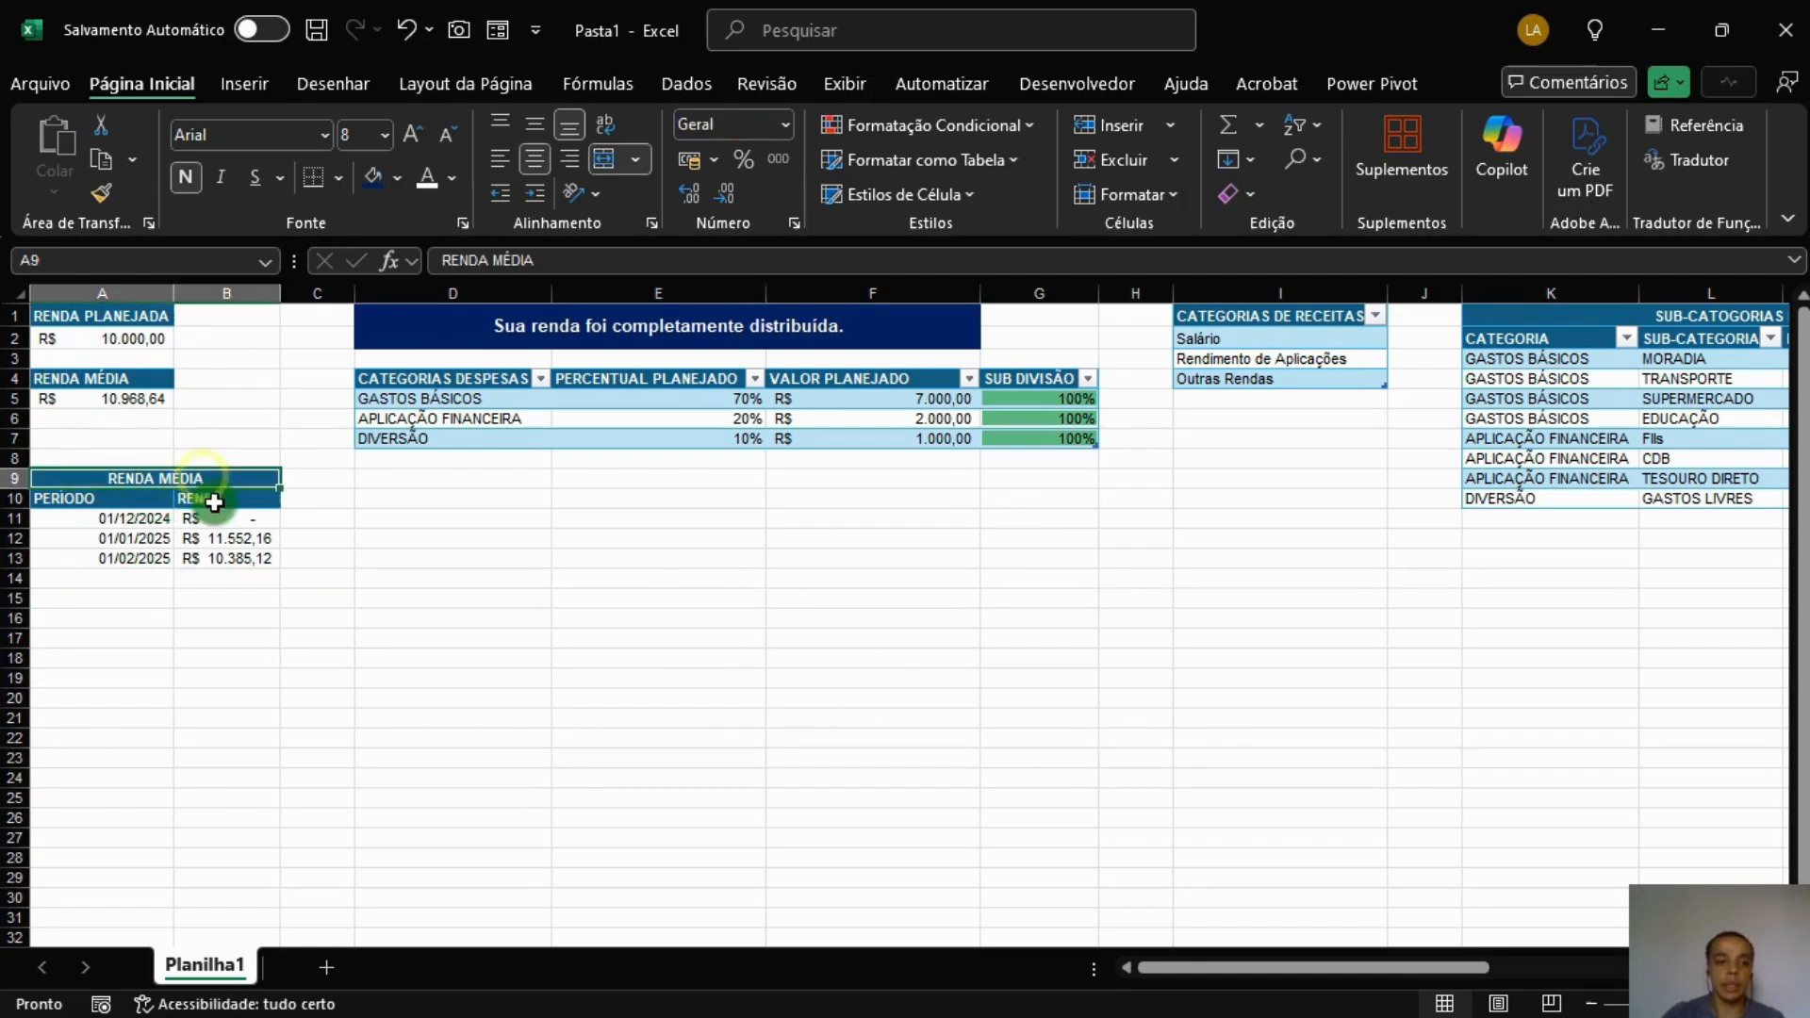
left_click(128, 321)
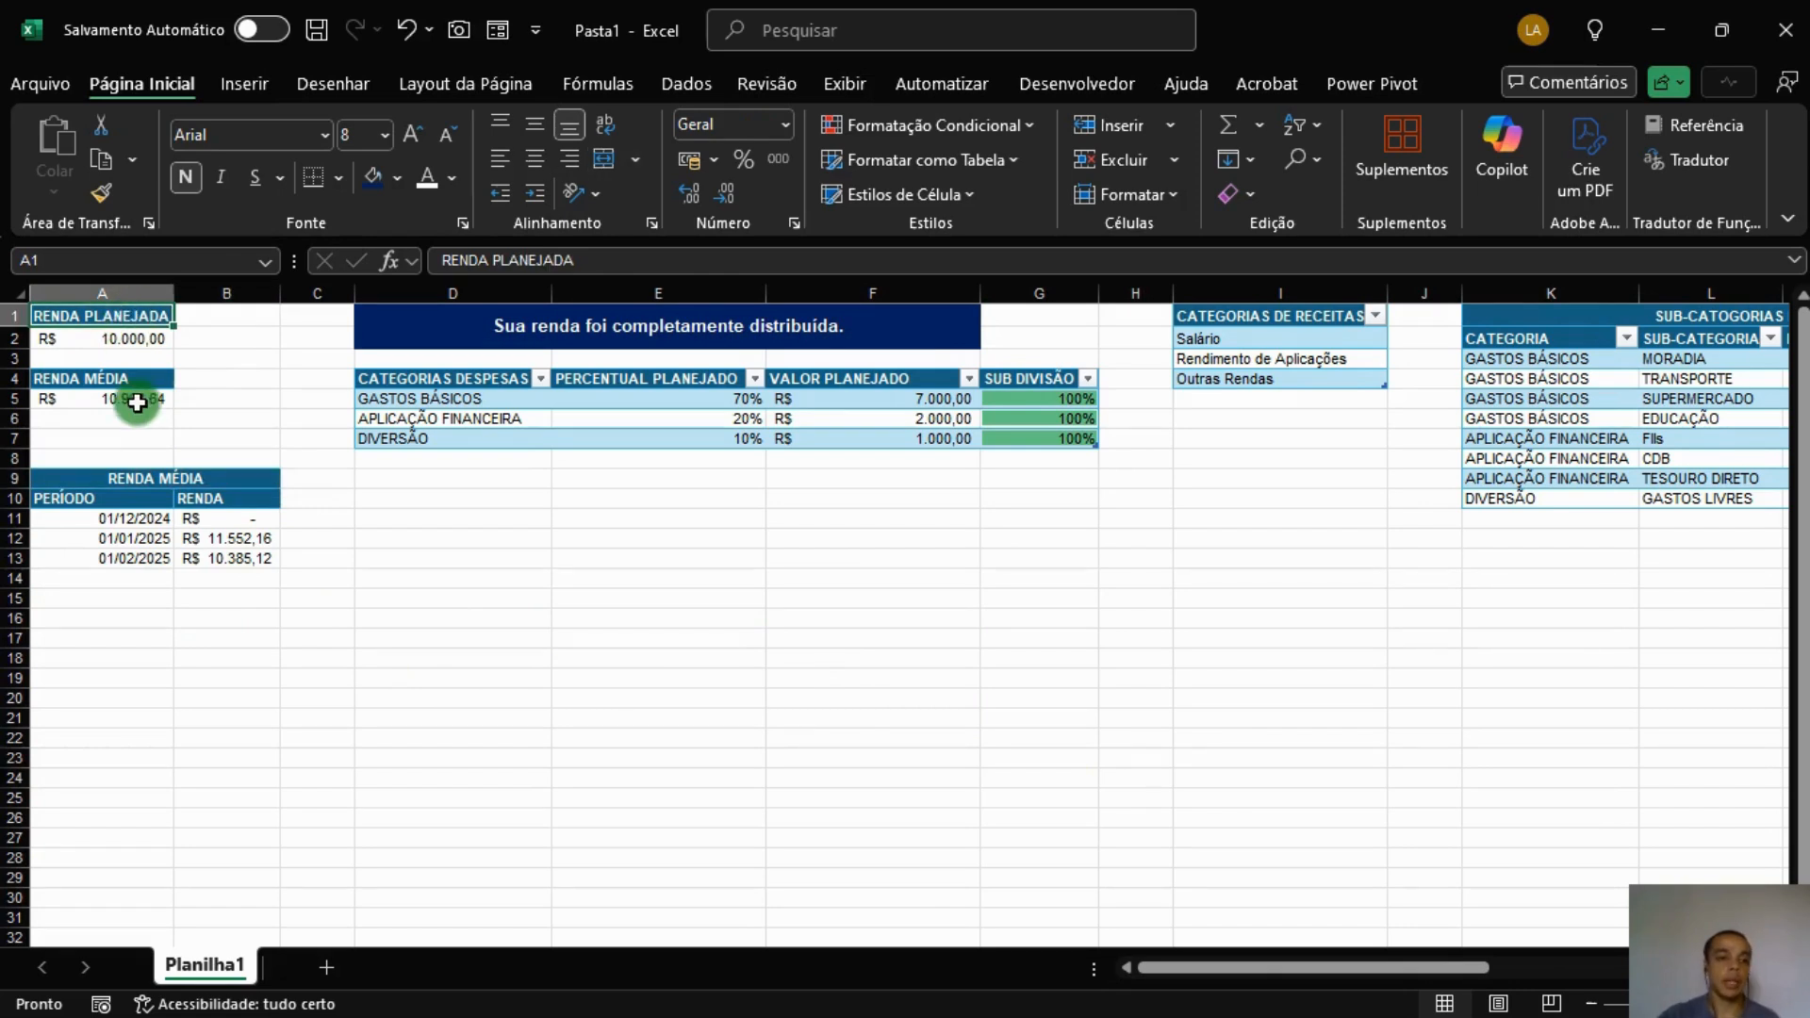
left_click(138, 403)
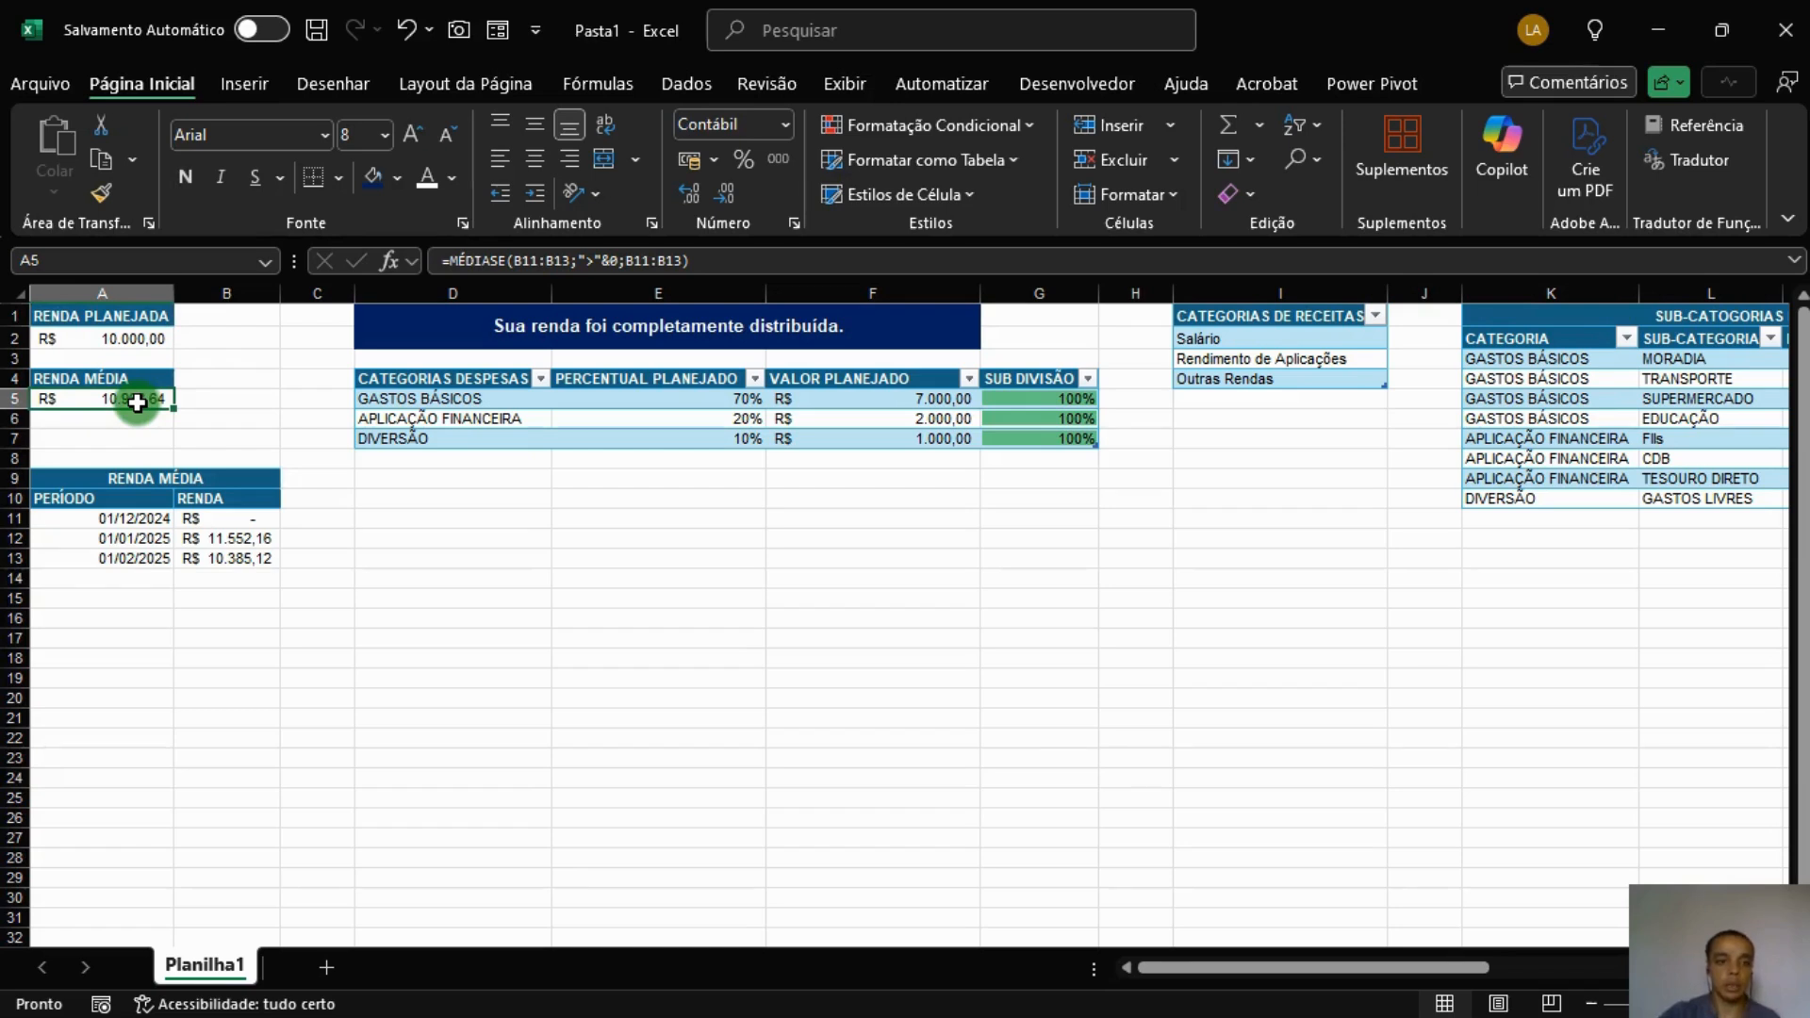
left_click_drag(212, 525, 215, 543)
left_click(544, 579)
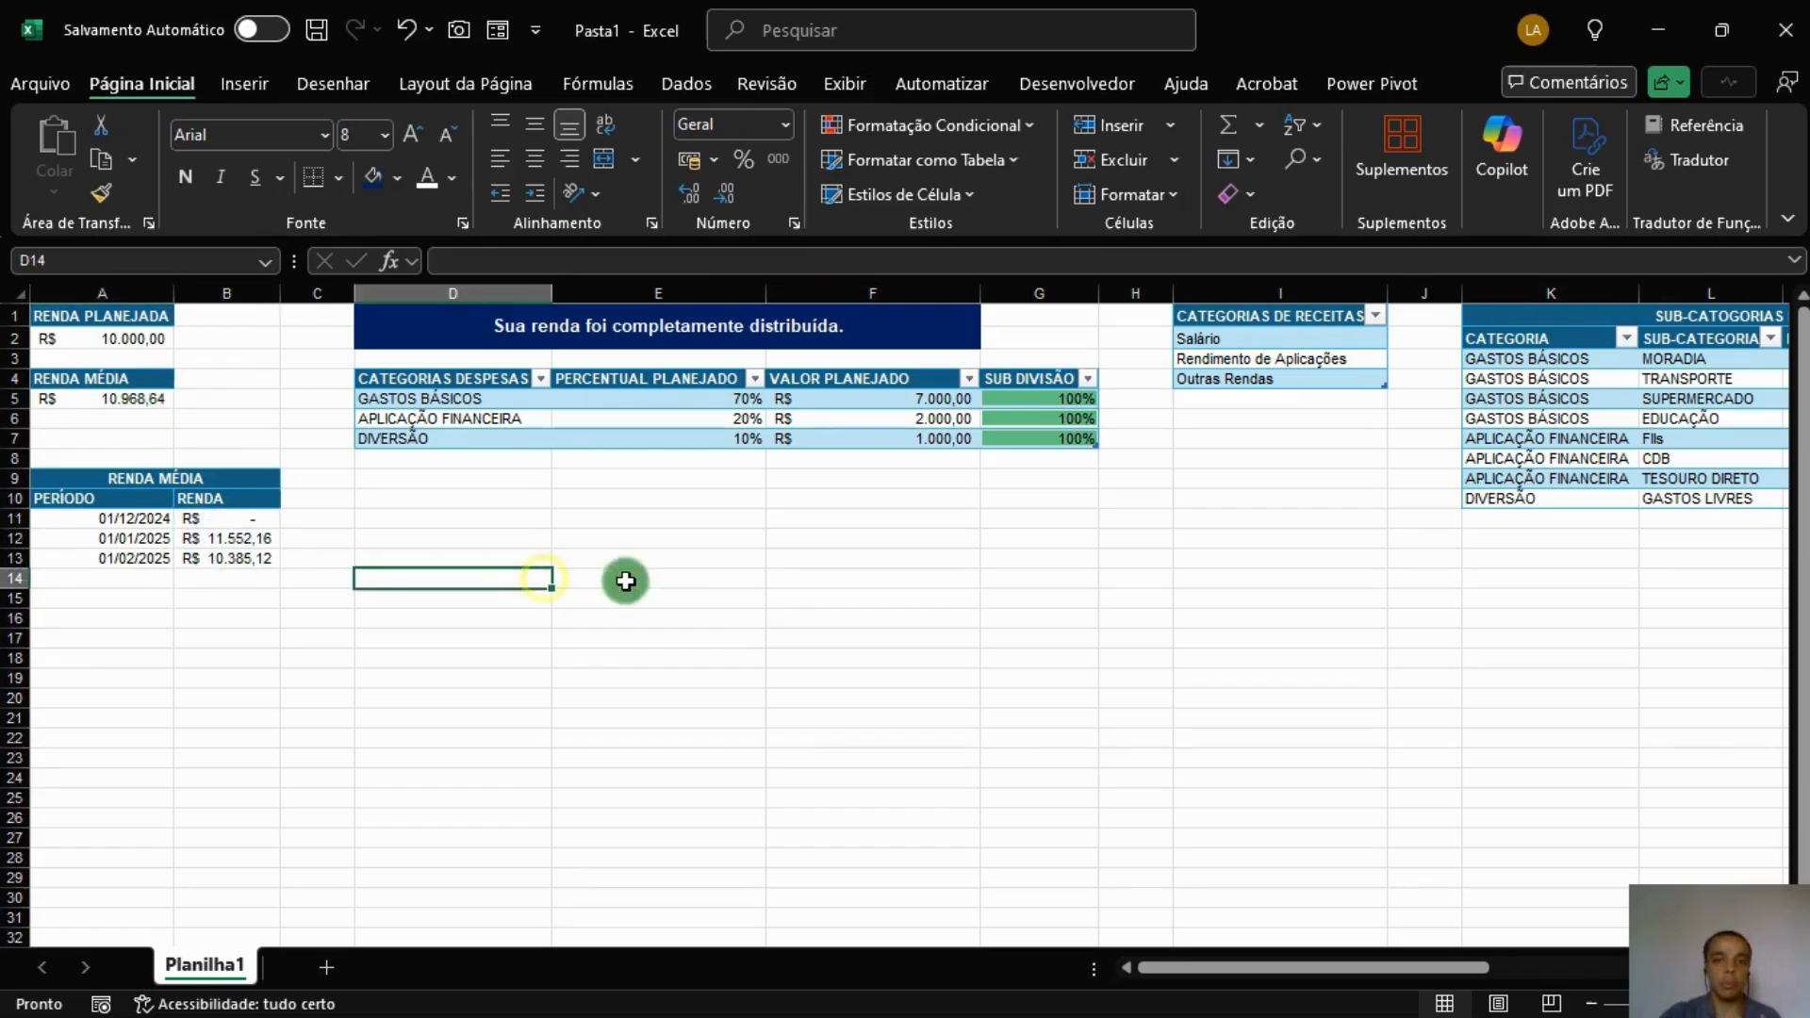
left_click(127, 397)
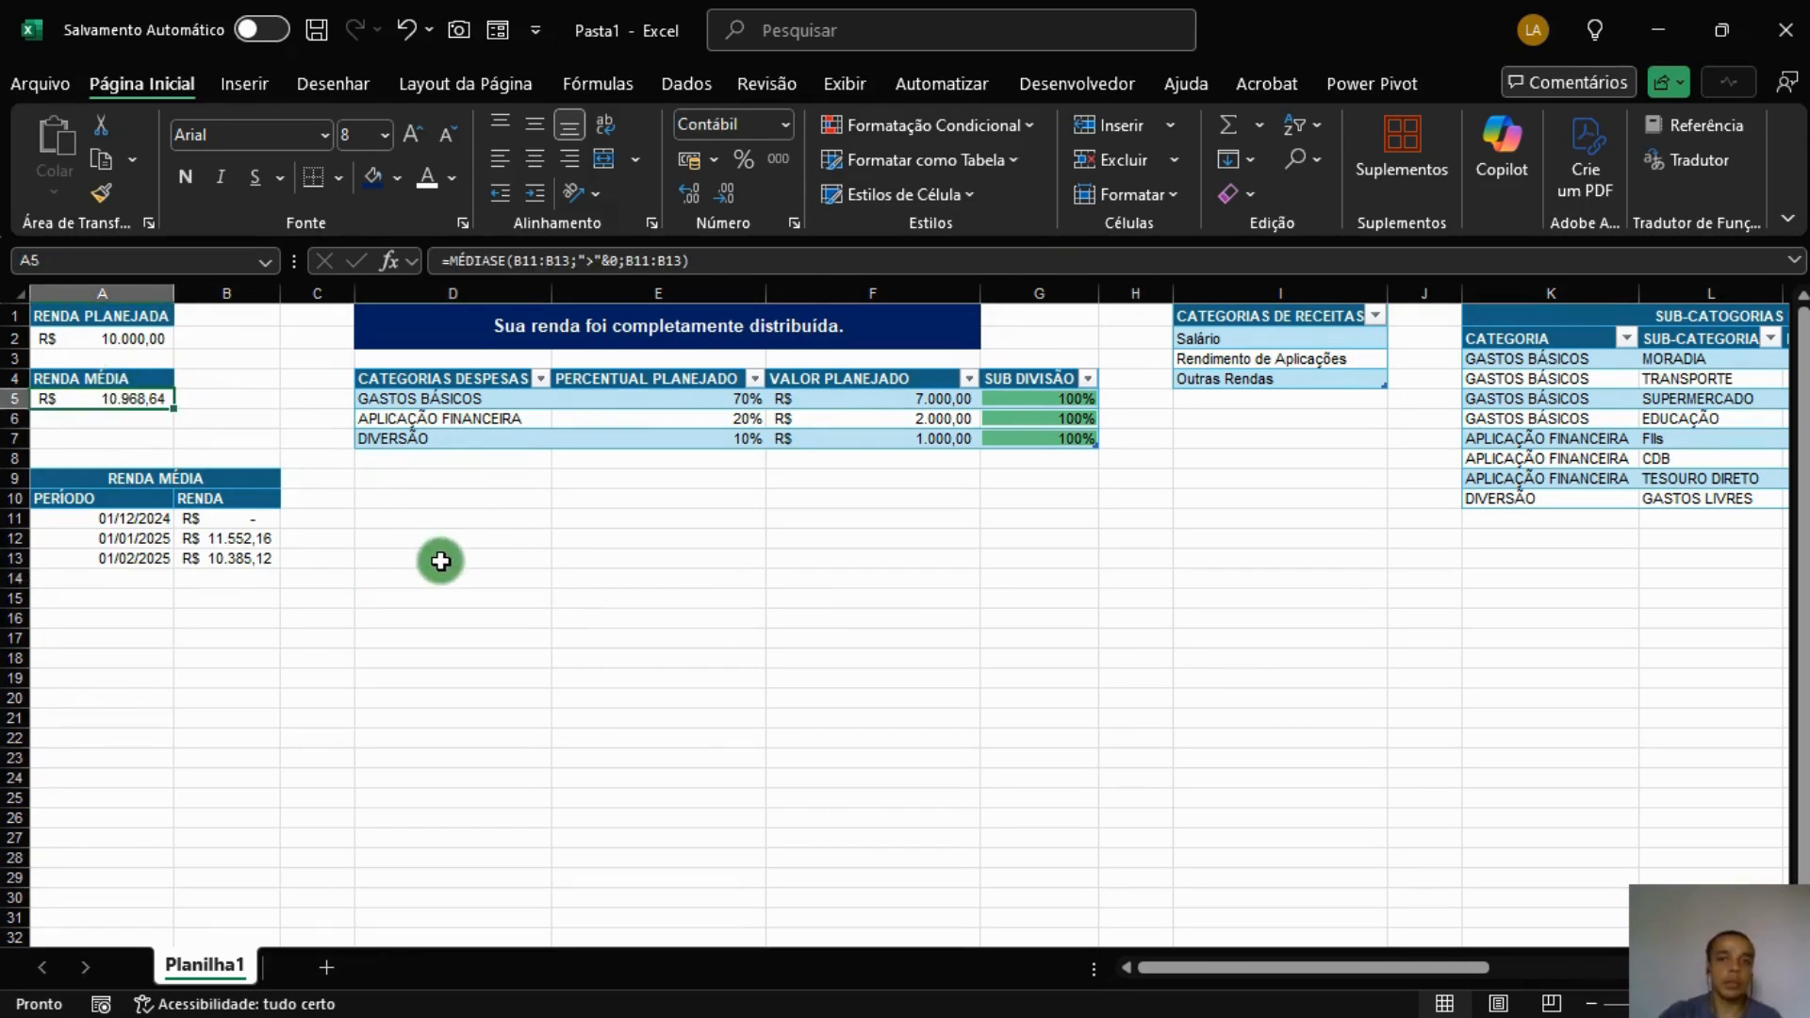
left_click(143, 339)
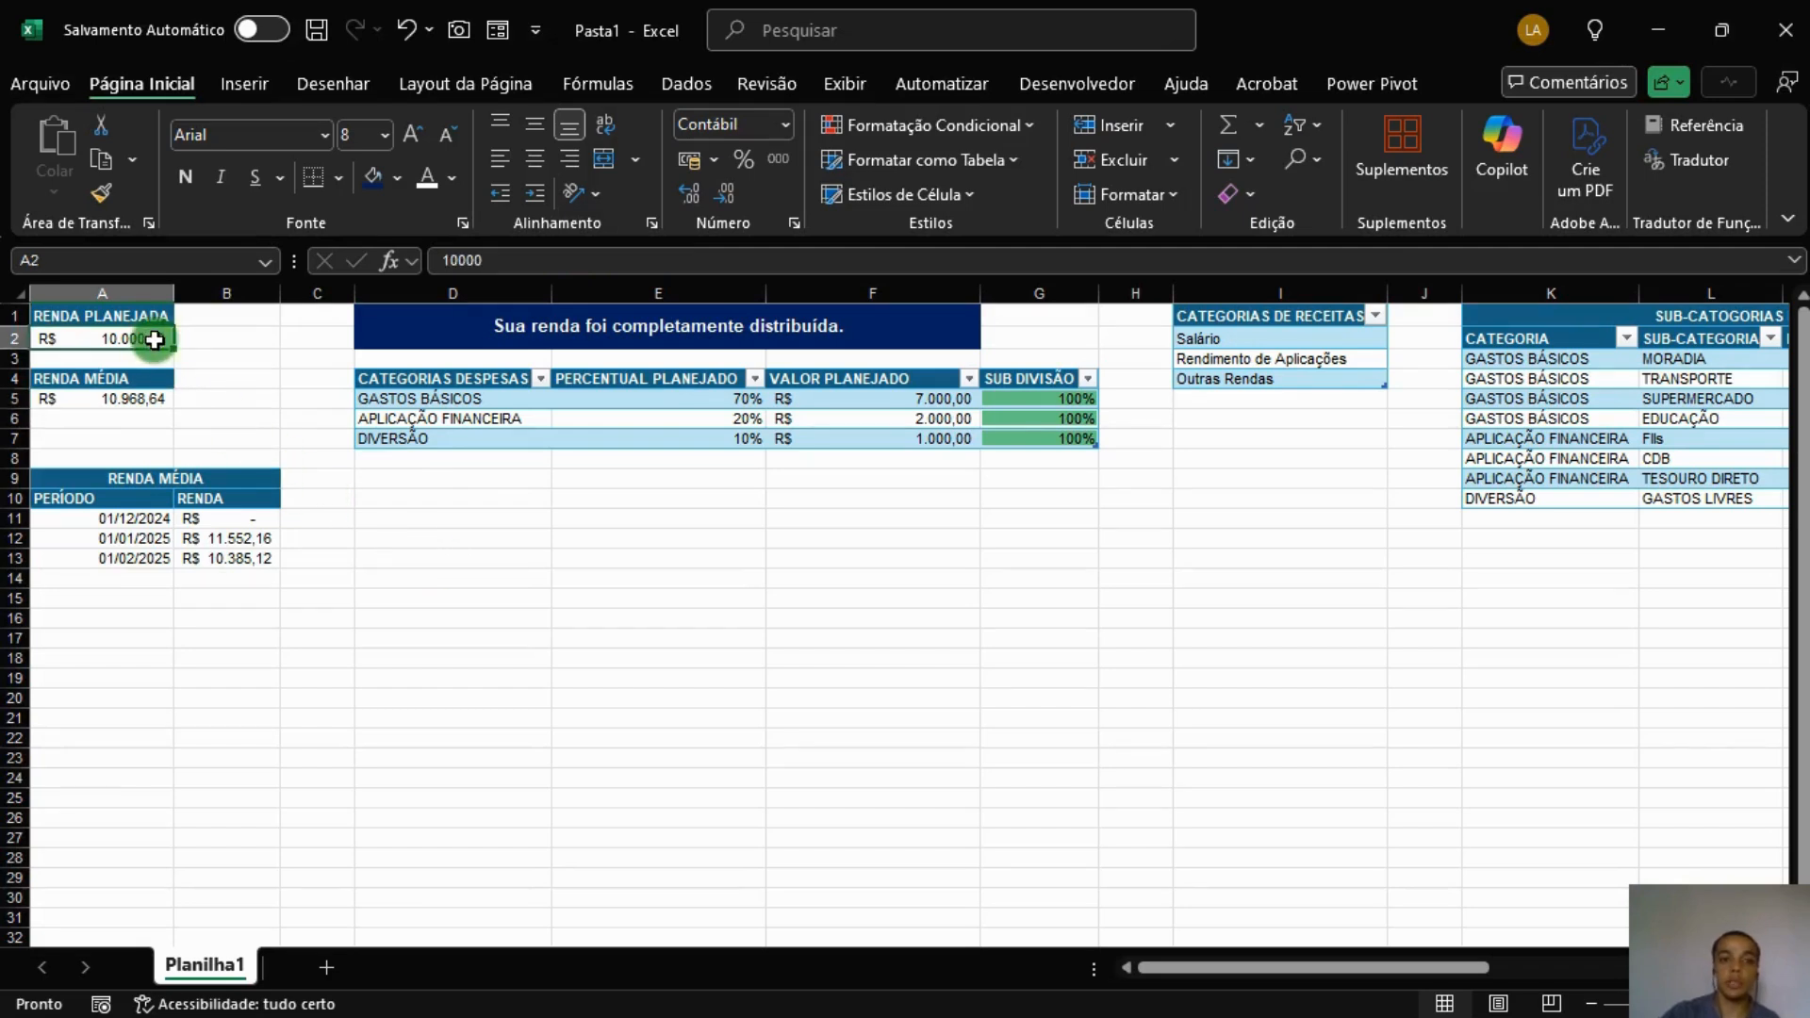
left_click(902, 399)
left_click(485, 261)
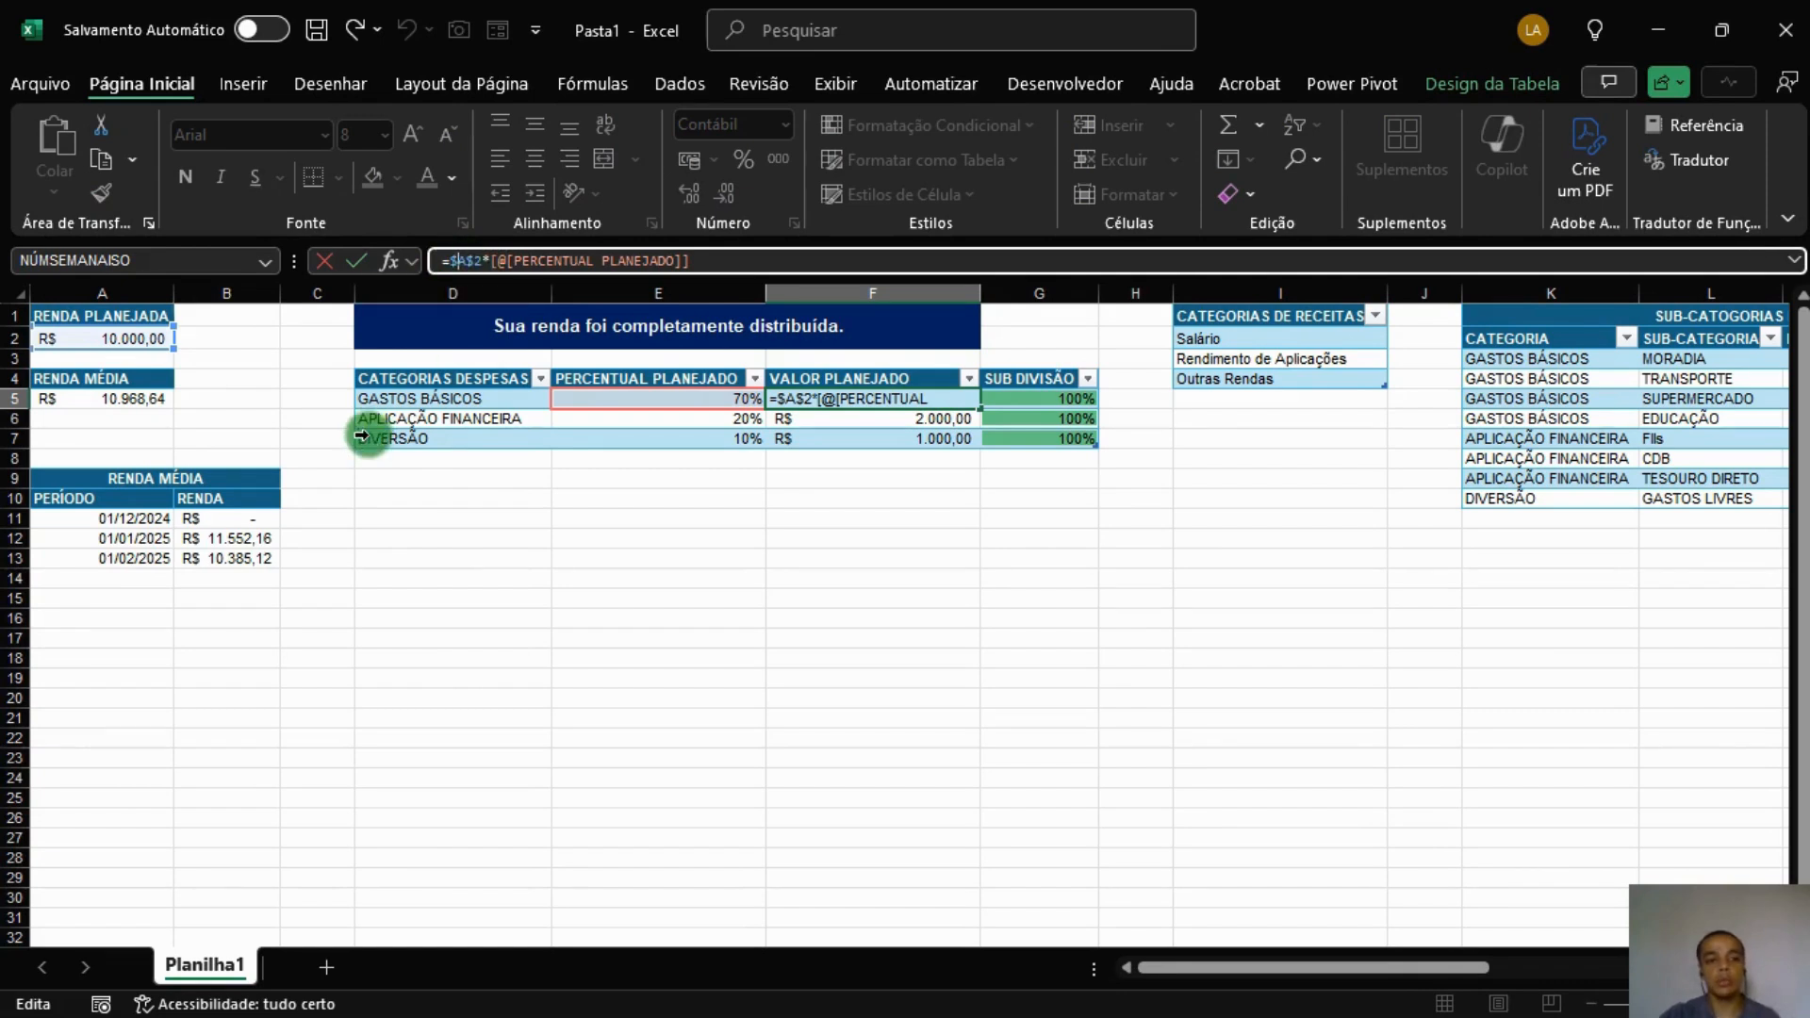
key("Escape")
Move the monthly RENDA MÉDIA table from A9:B13 down one row to A10:B14.
left_click(466, 572)
left_click_drag(85, 481, 222, 579)
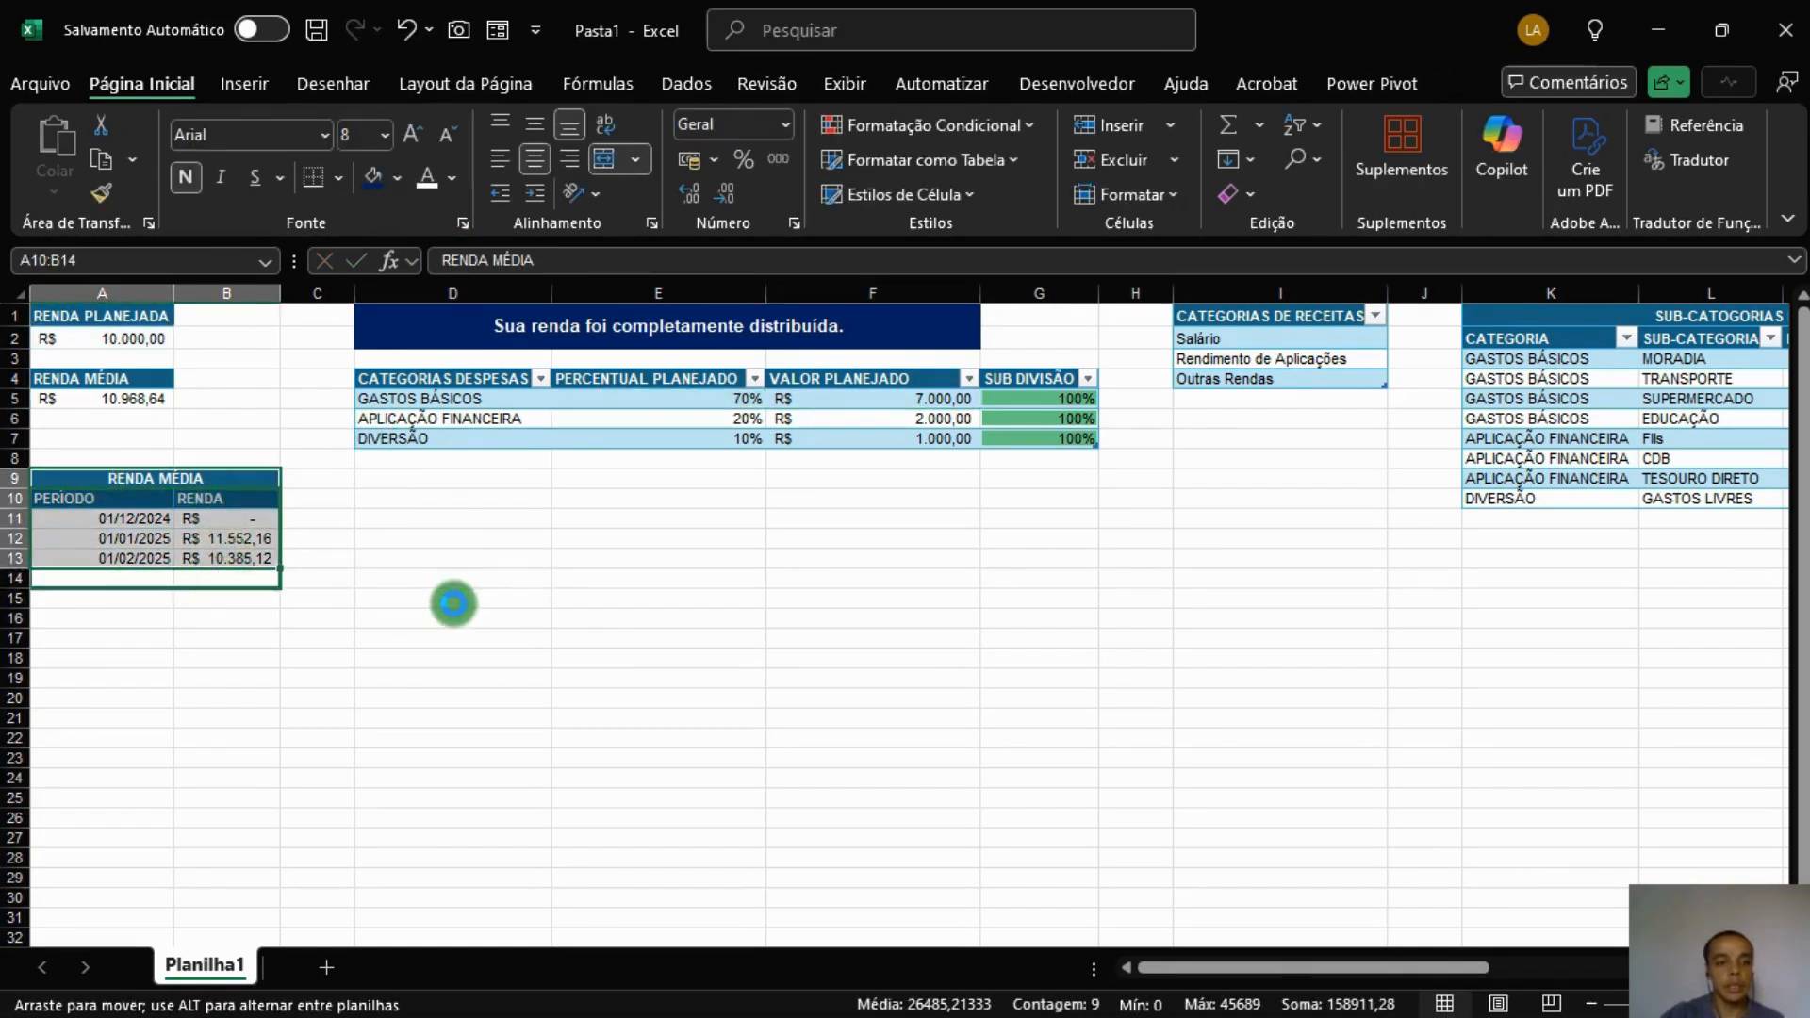
left_click(518, 598)
Enter the label RENDA CONSIDERADA in cell A7.
left_click(132, 437)
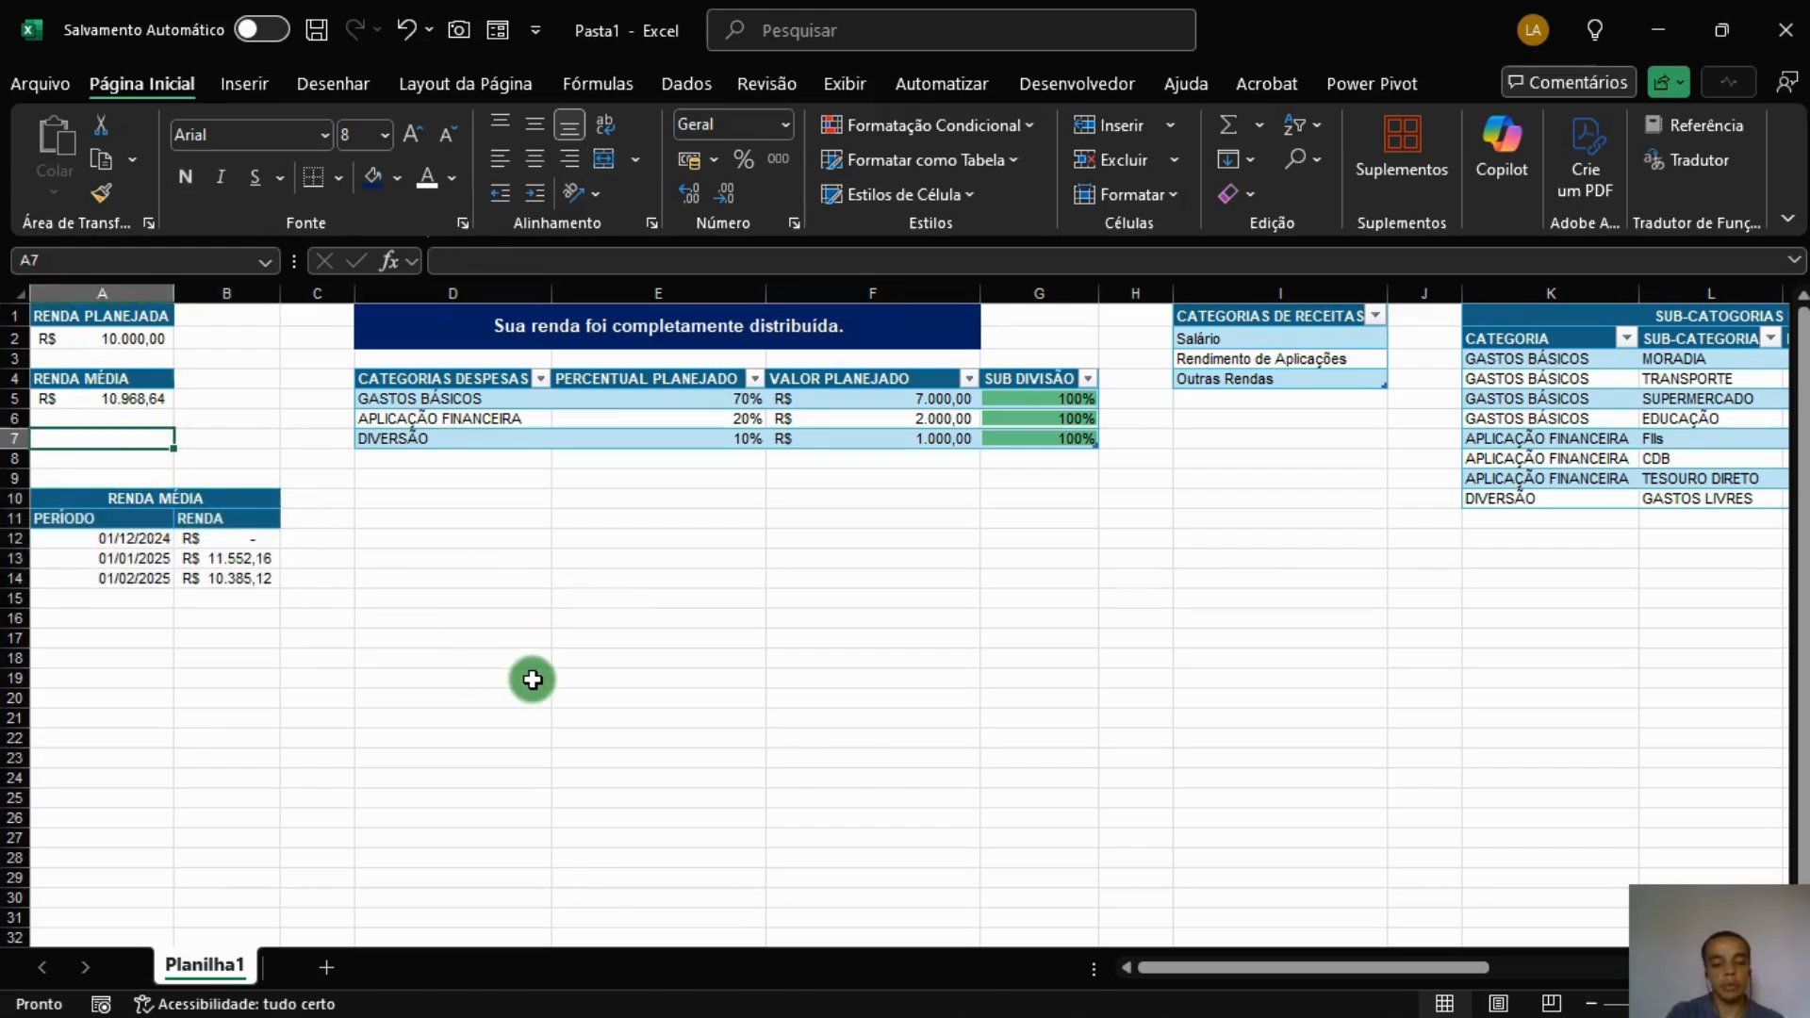
type("RENDA CONSID")
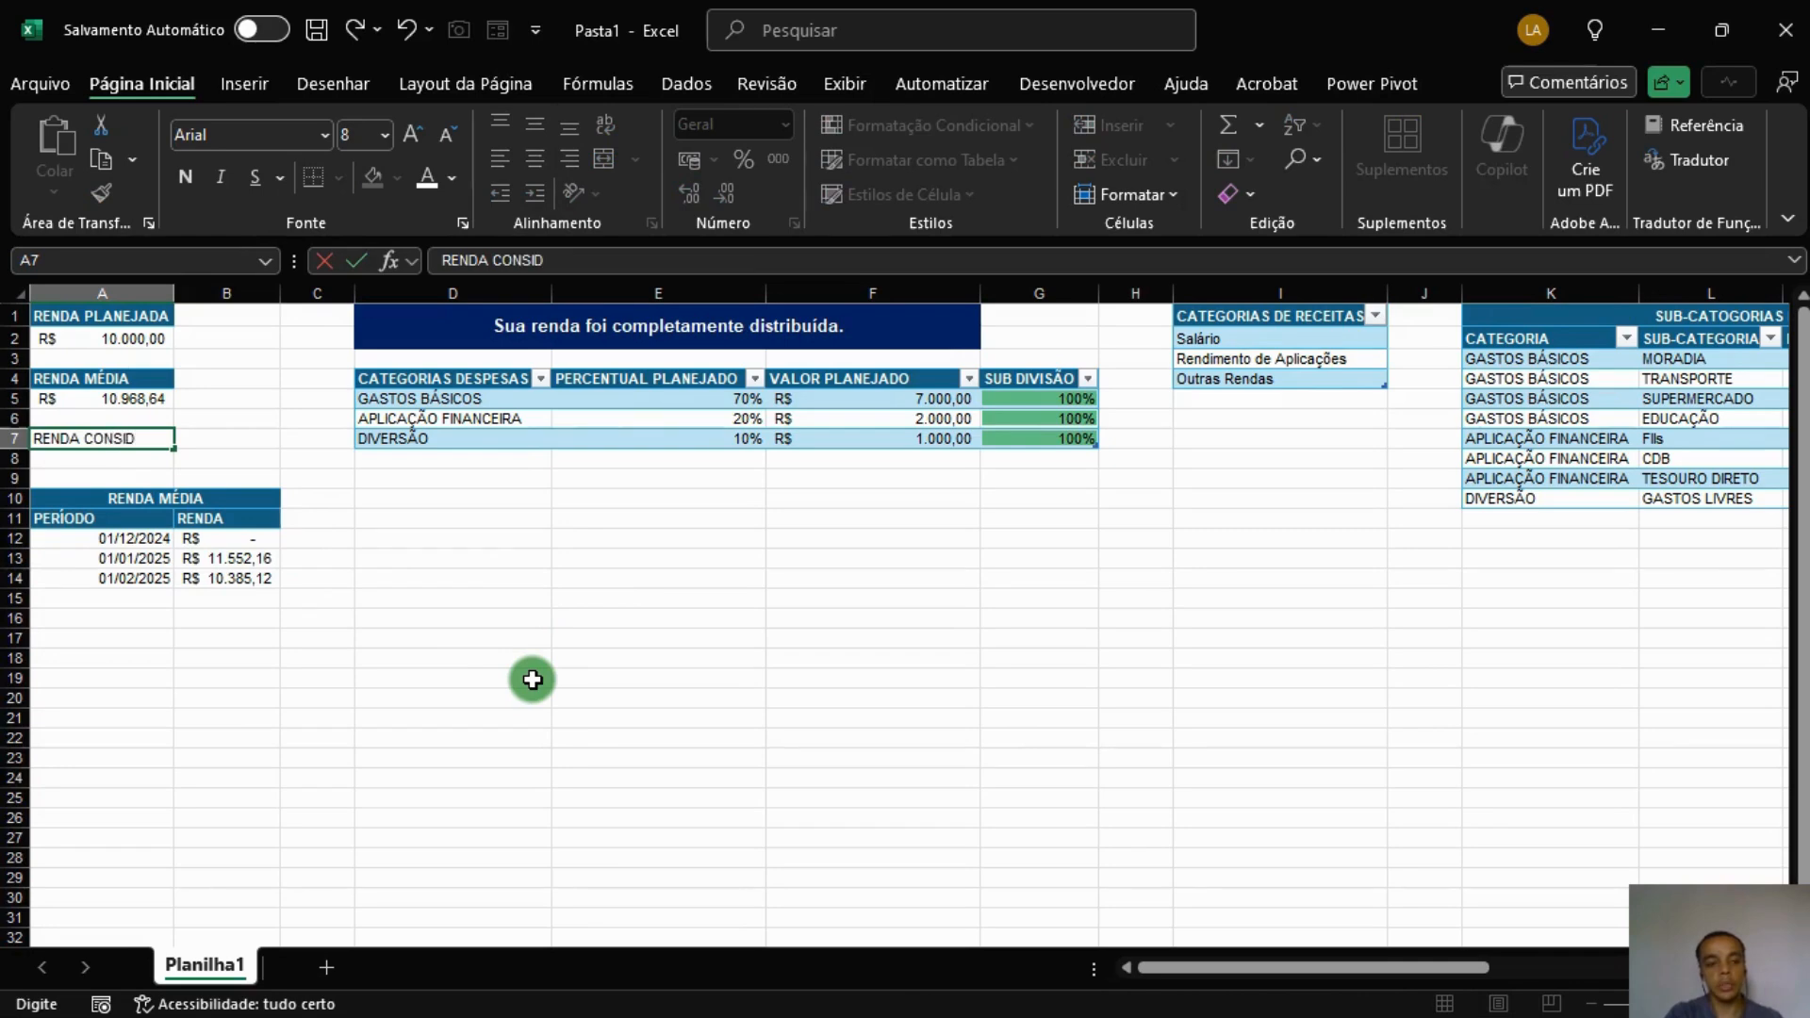
type("ERADA")
key("Return")
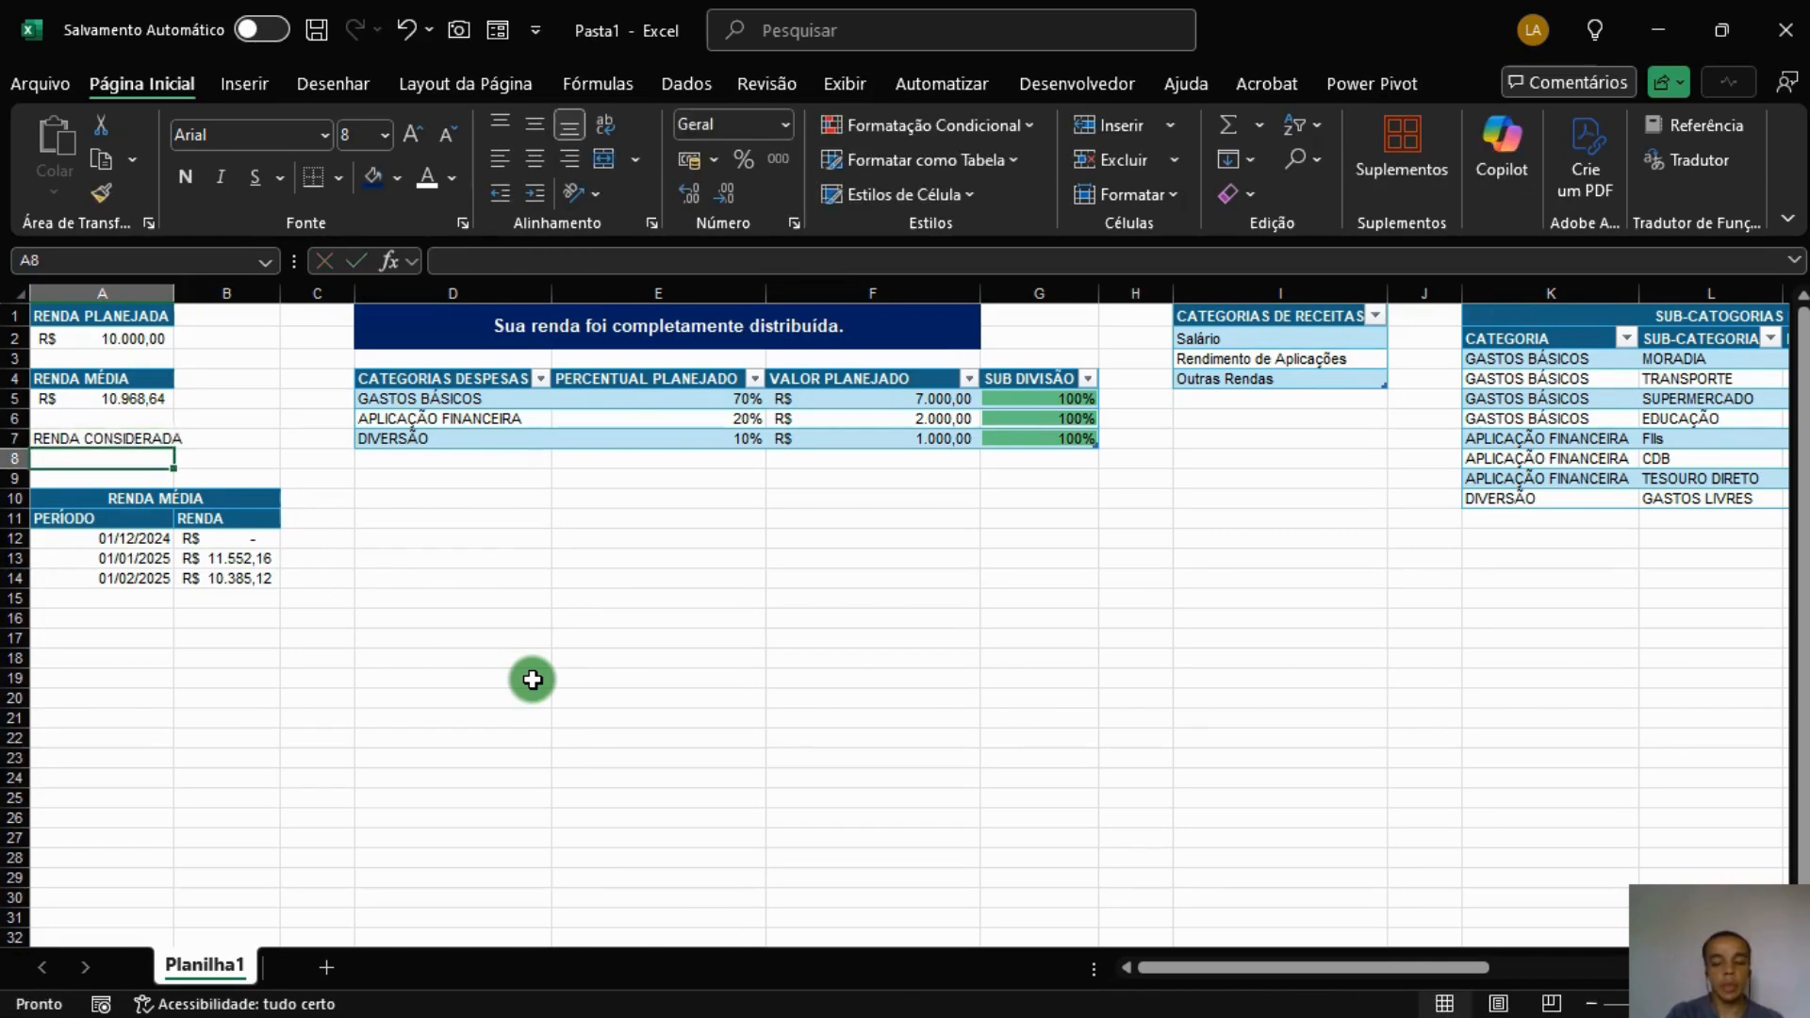
Copy the formatting of the RENDA MÉDIA block in A4:A5 to A7:A8 and widen column A to fit the RENDA CONSIDERADA label.
left_click(877, 398)
left_click(118, 437)
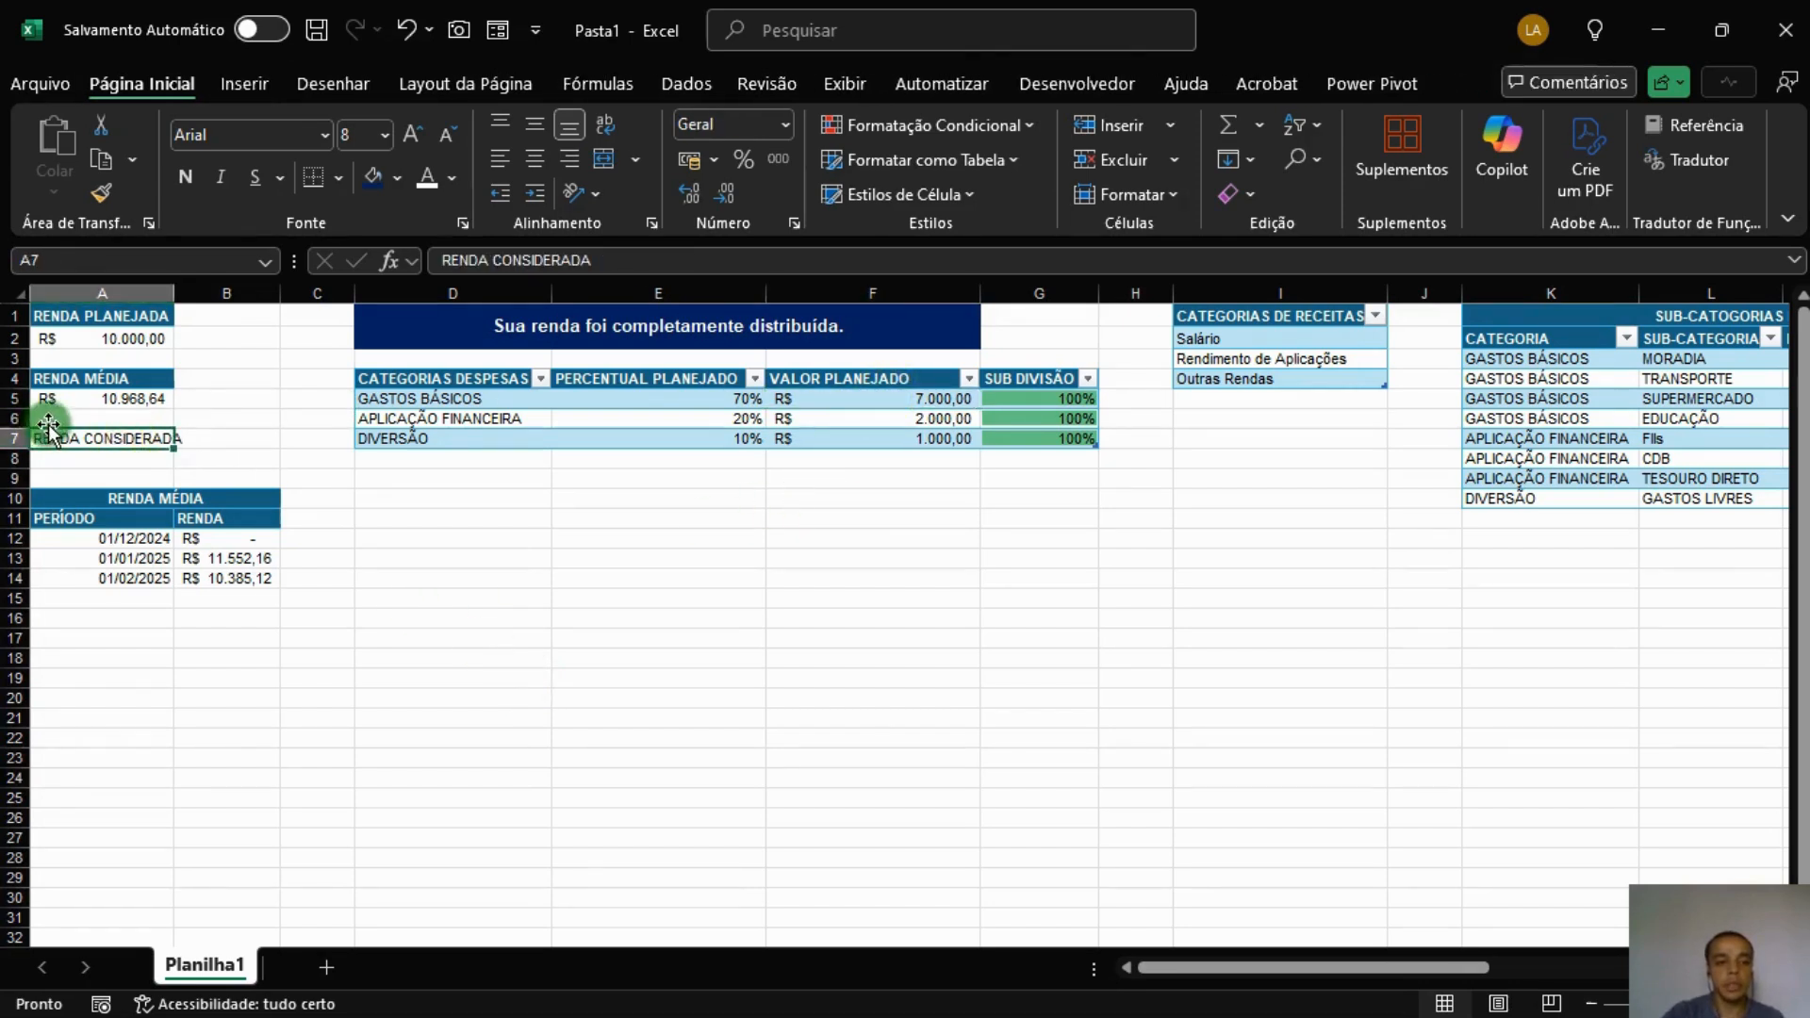
left_click_drag(156, 376, 149, 392)
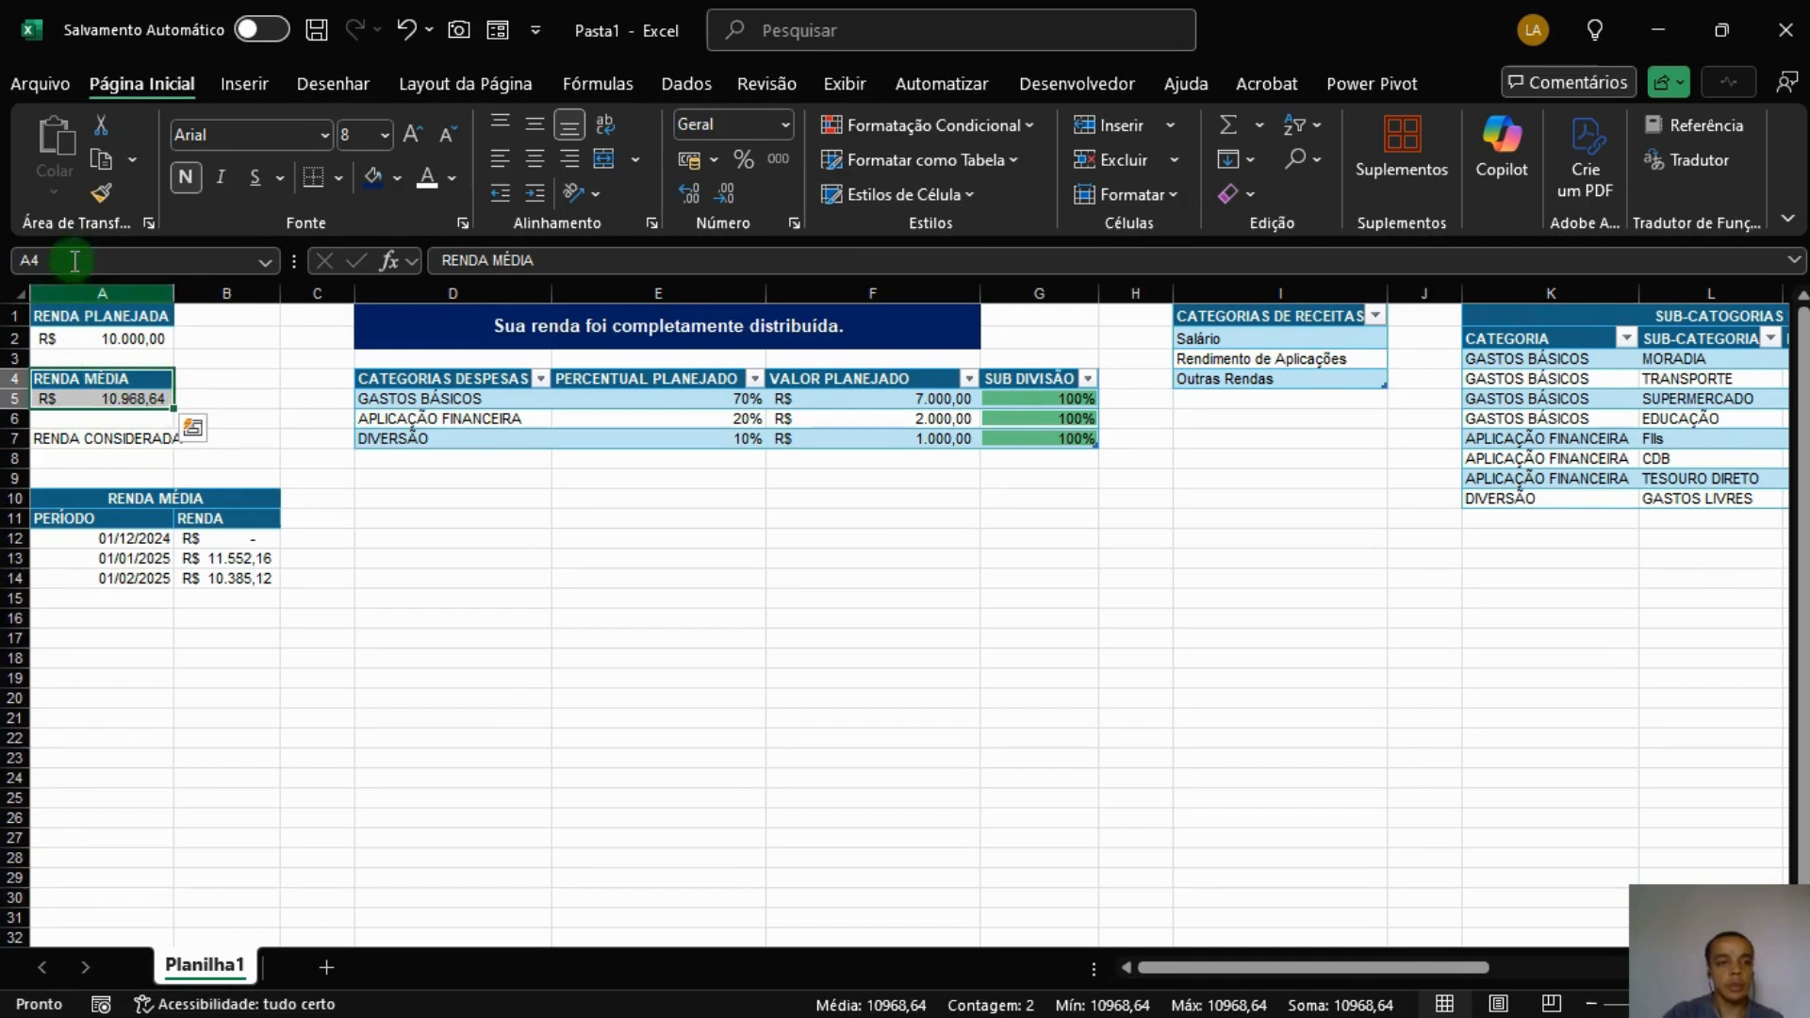
left_click(101, 193)
left_click(128, 434)
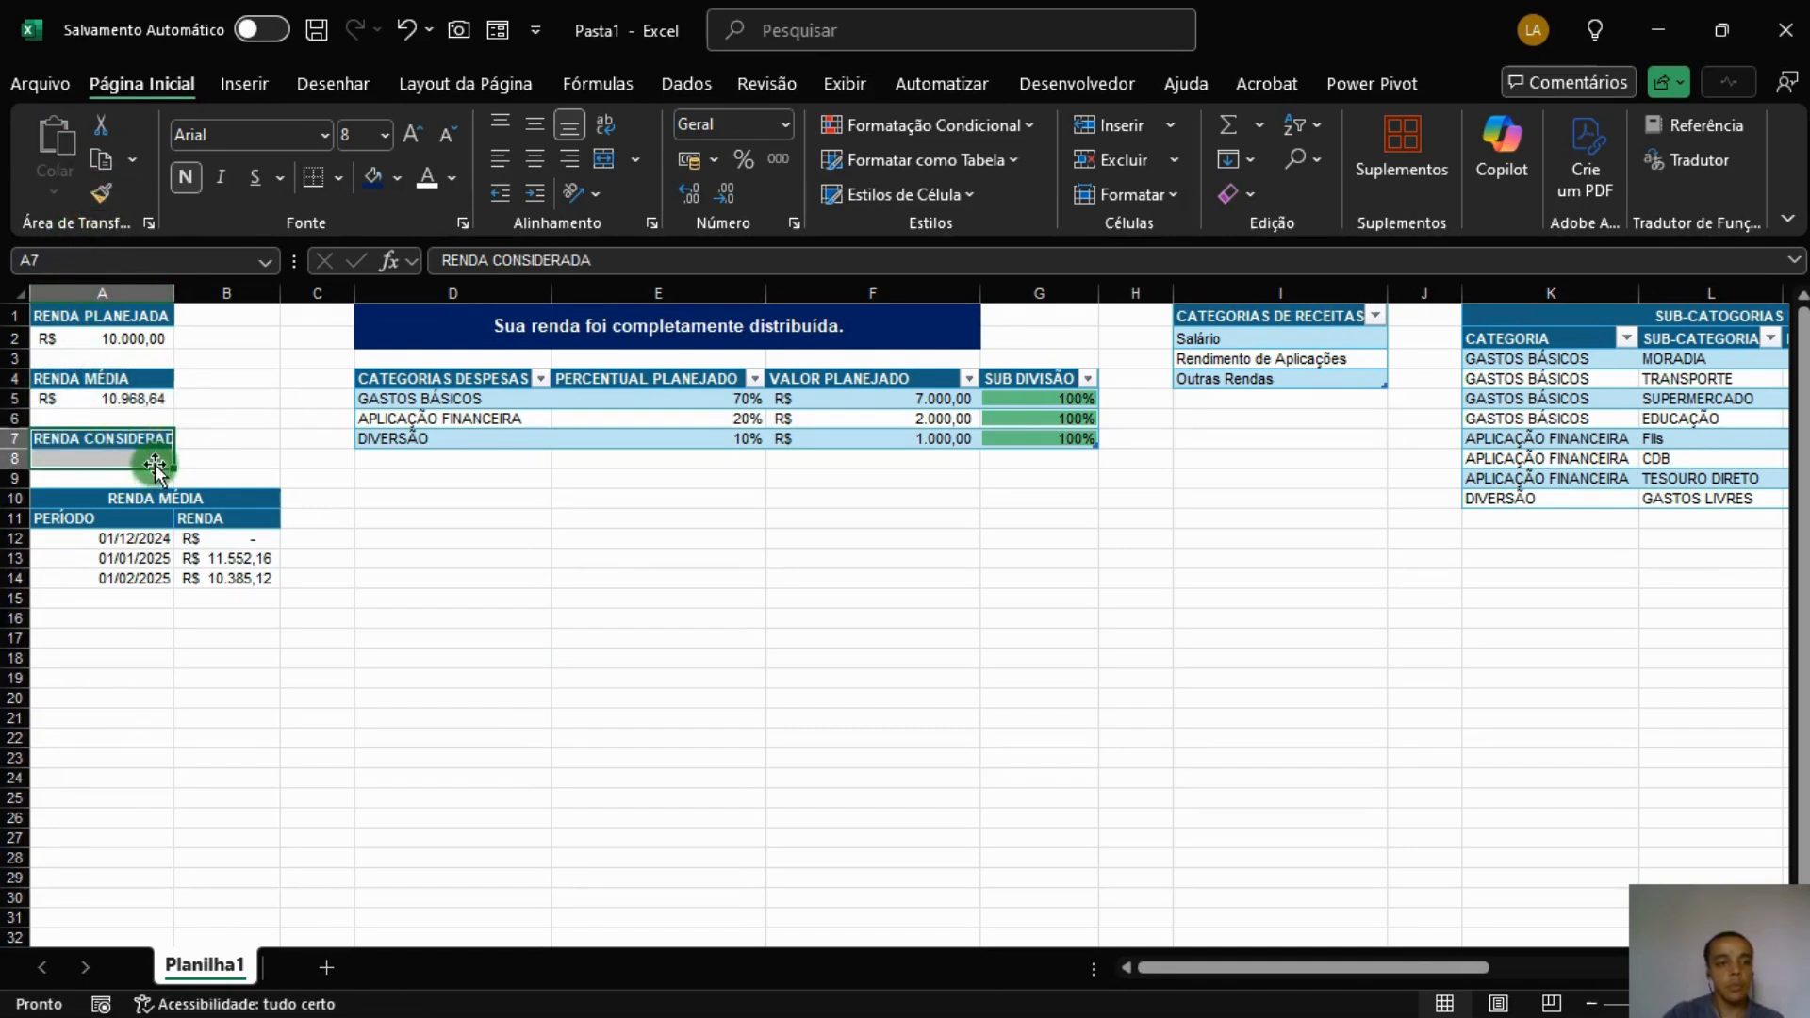
left_click_drag(176, 282, 195, 284)
Enter the formula =SE(A5=0;A2;A5) in A8 to pick the planned income when the average income is zero.
left_click(160, 456)
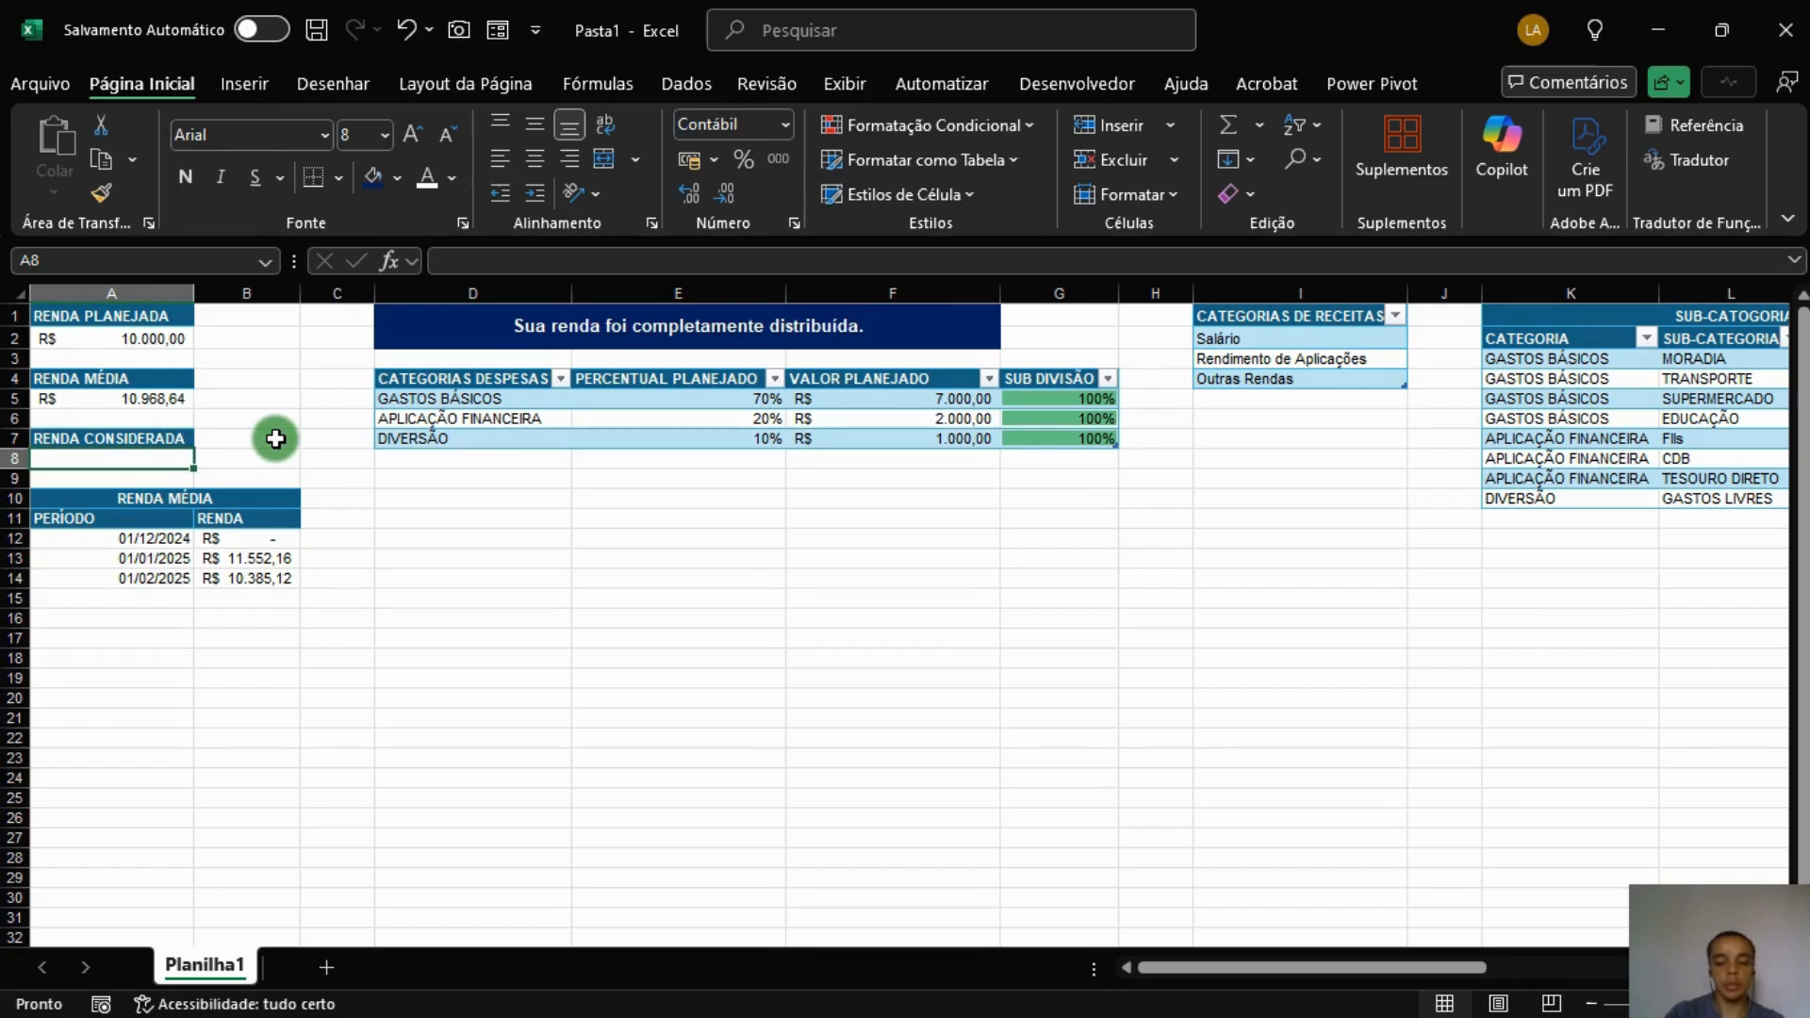
type("=SE(")
left_click(130, 398)
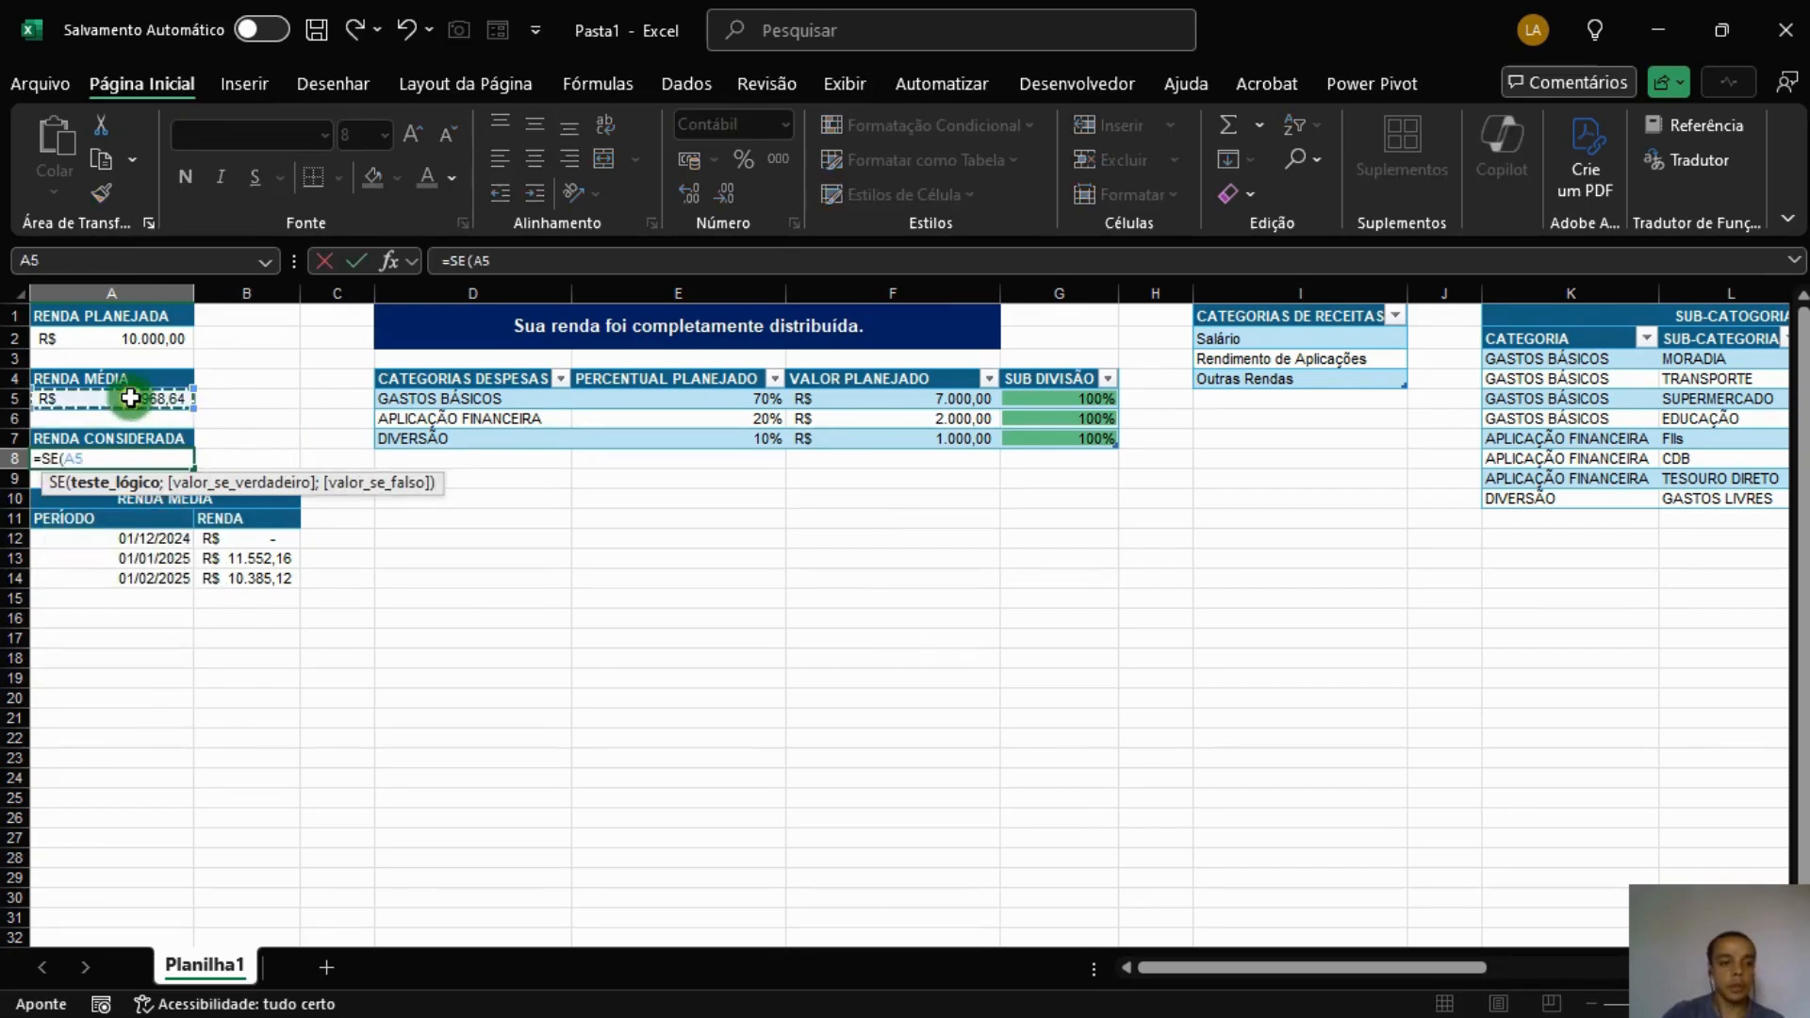
type("=0;")
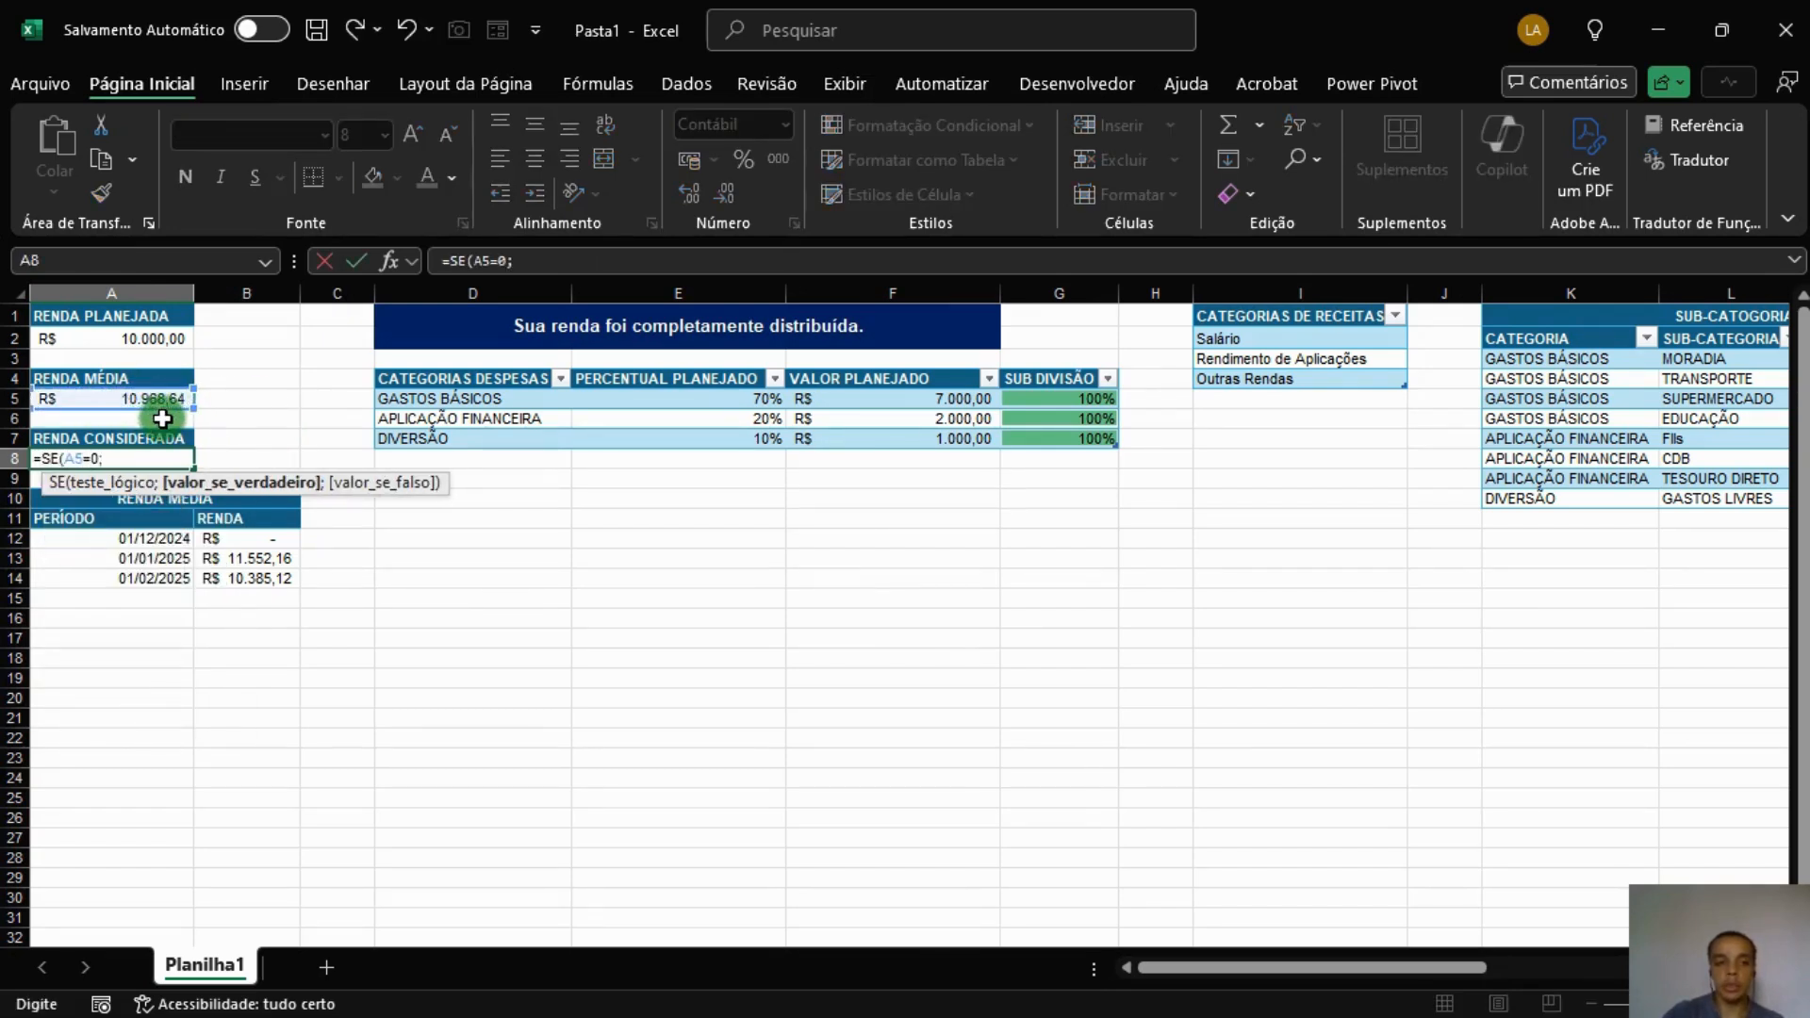
left_click(151, 342)
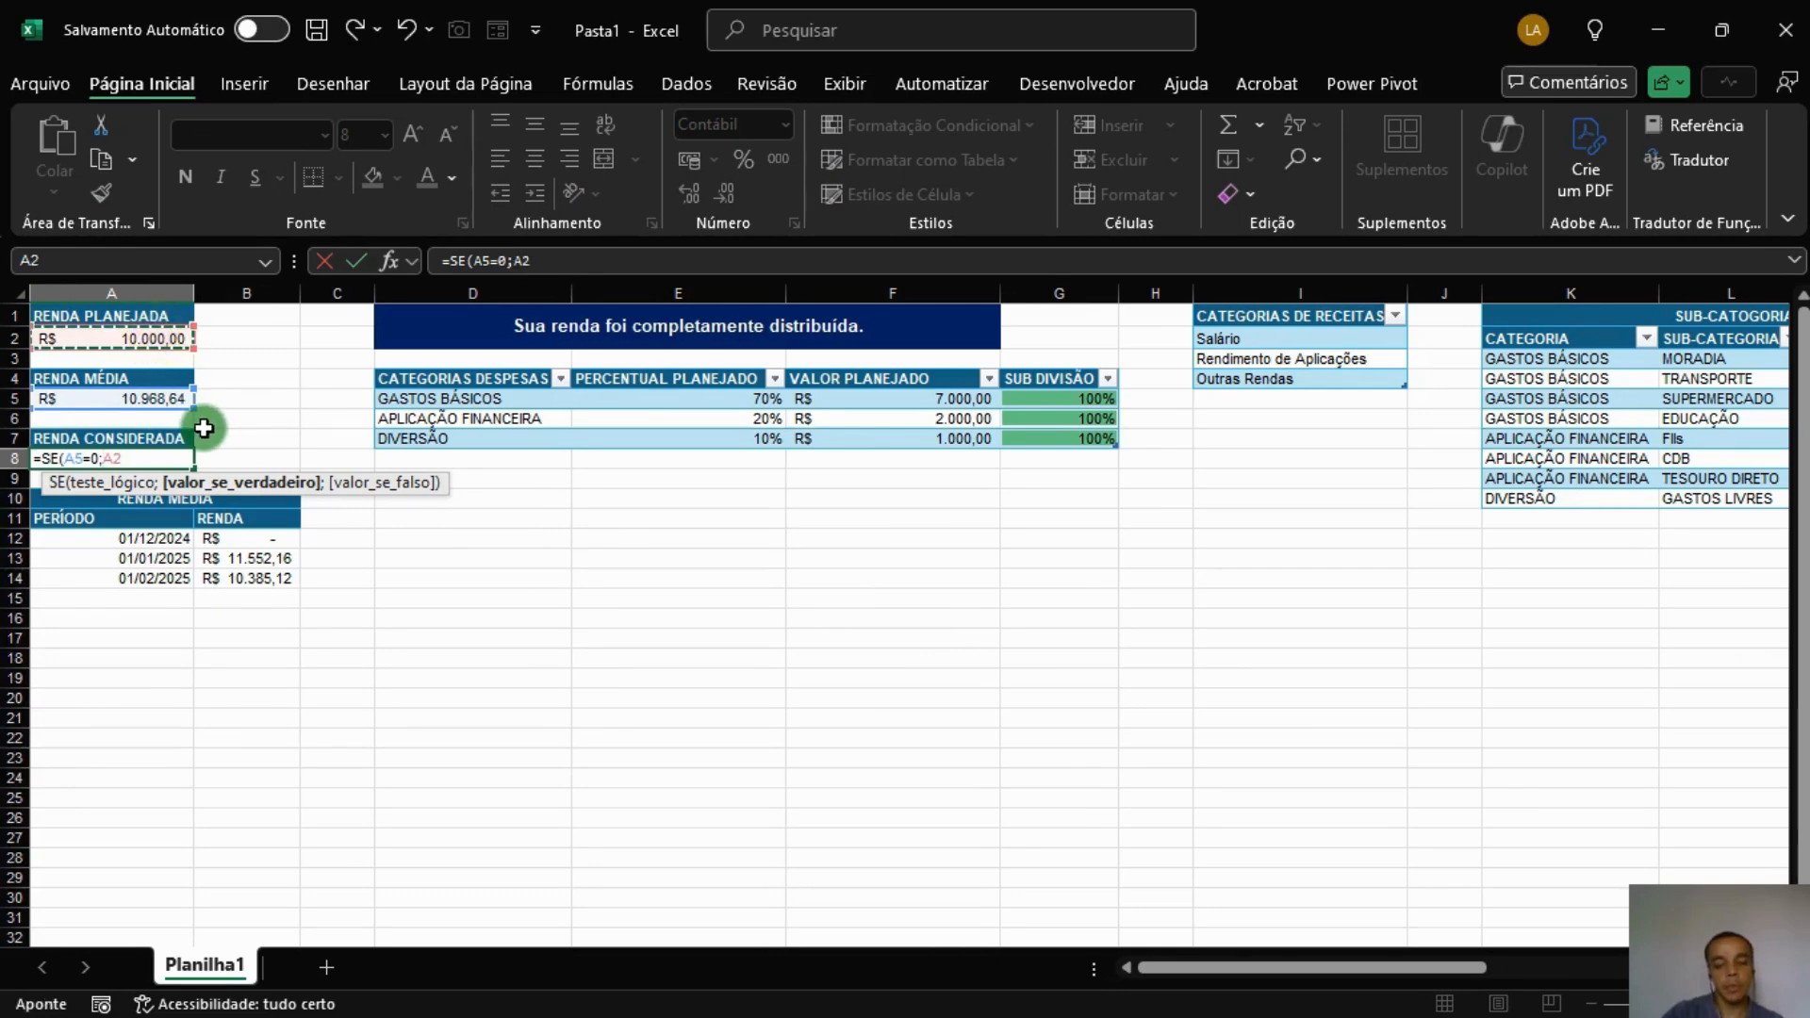
type(";")
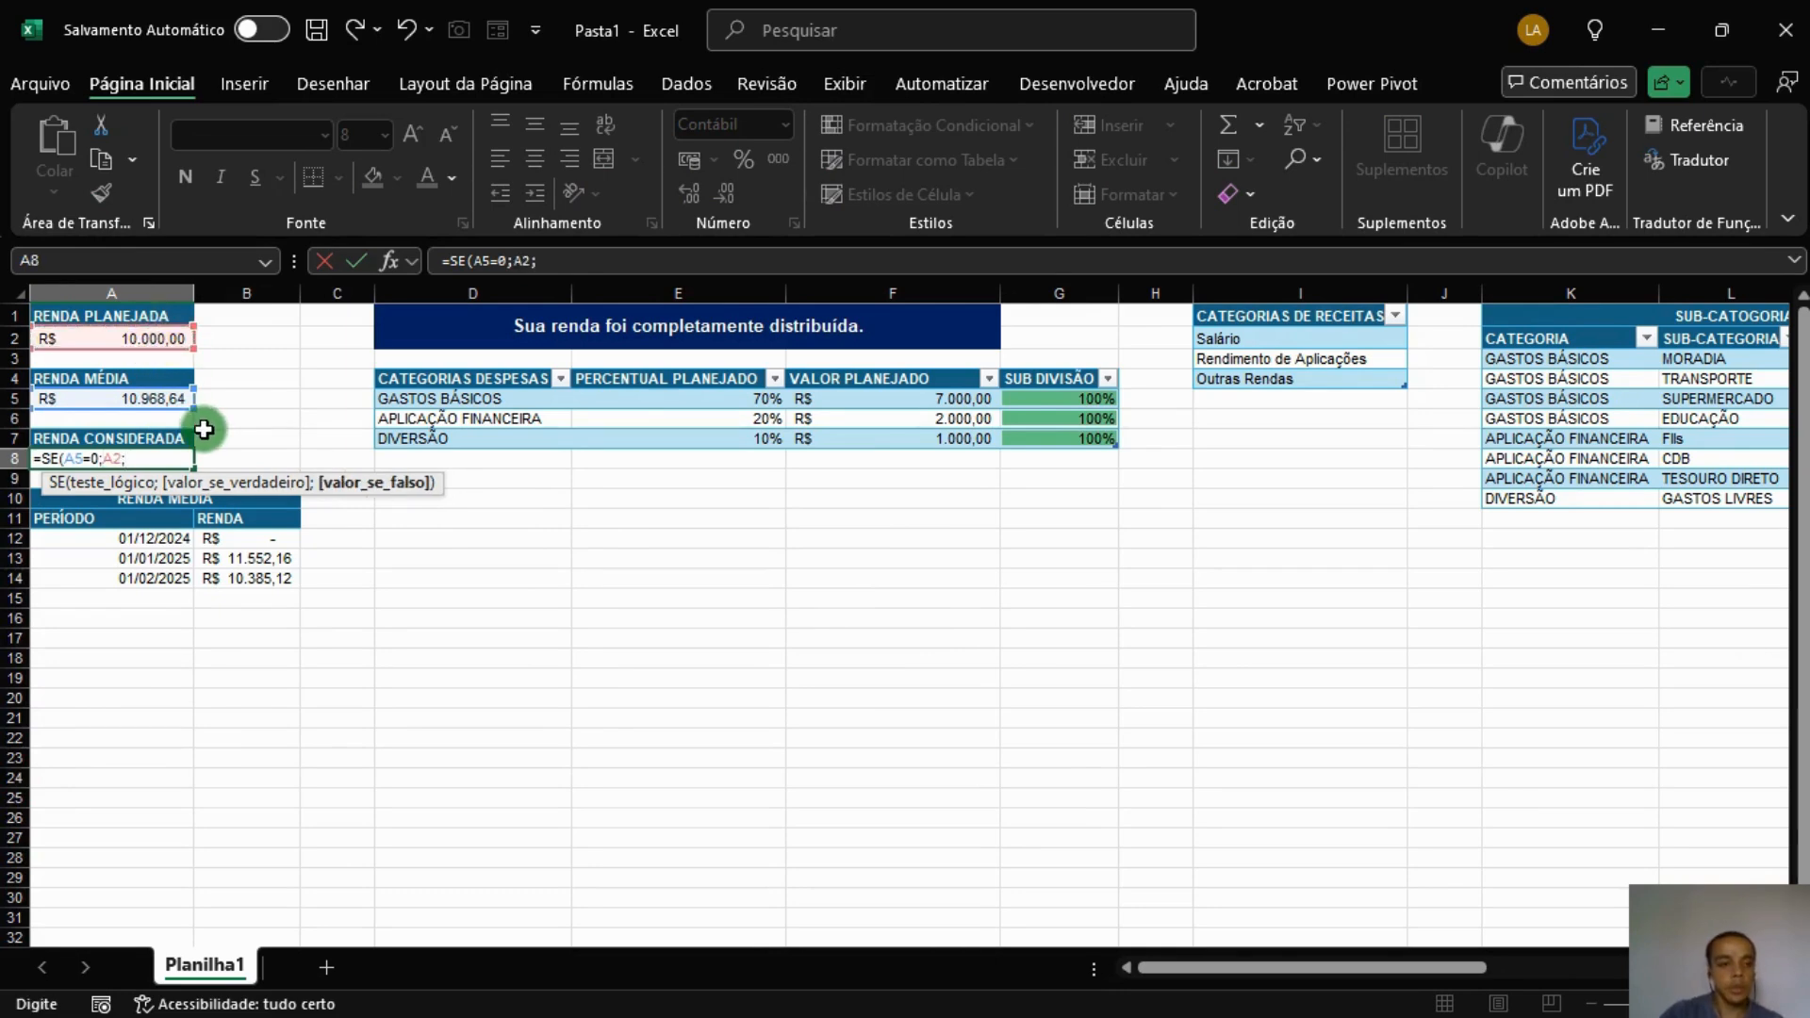
left_click(159, 399)
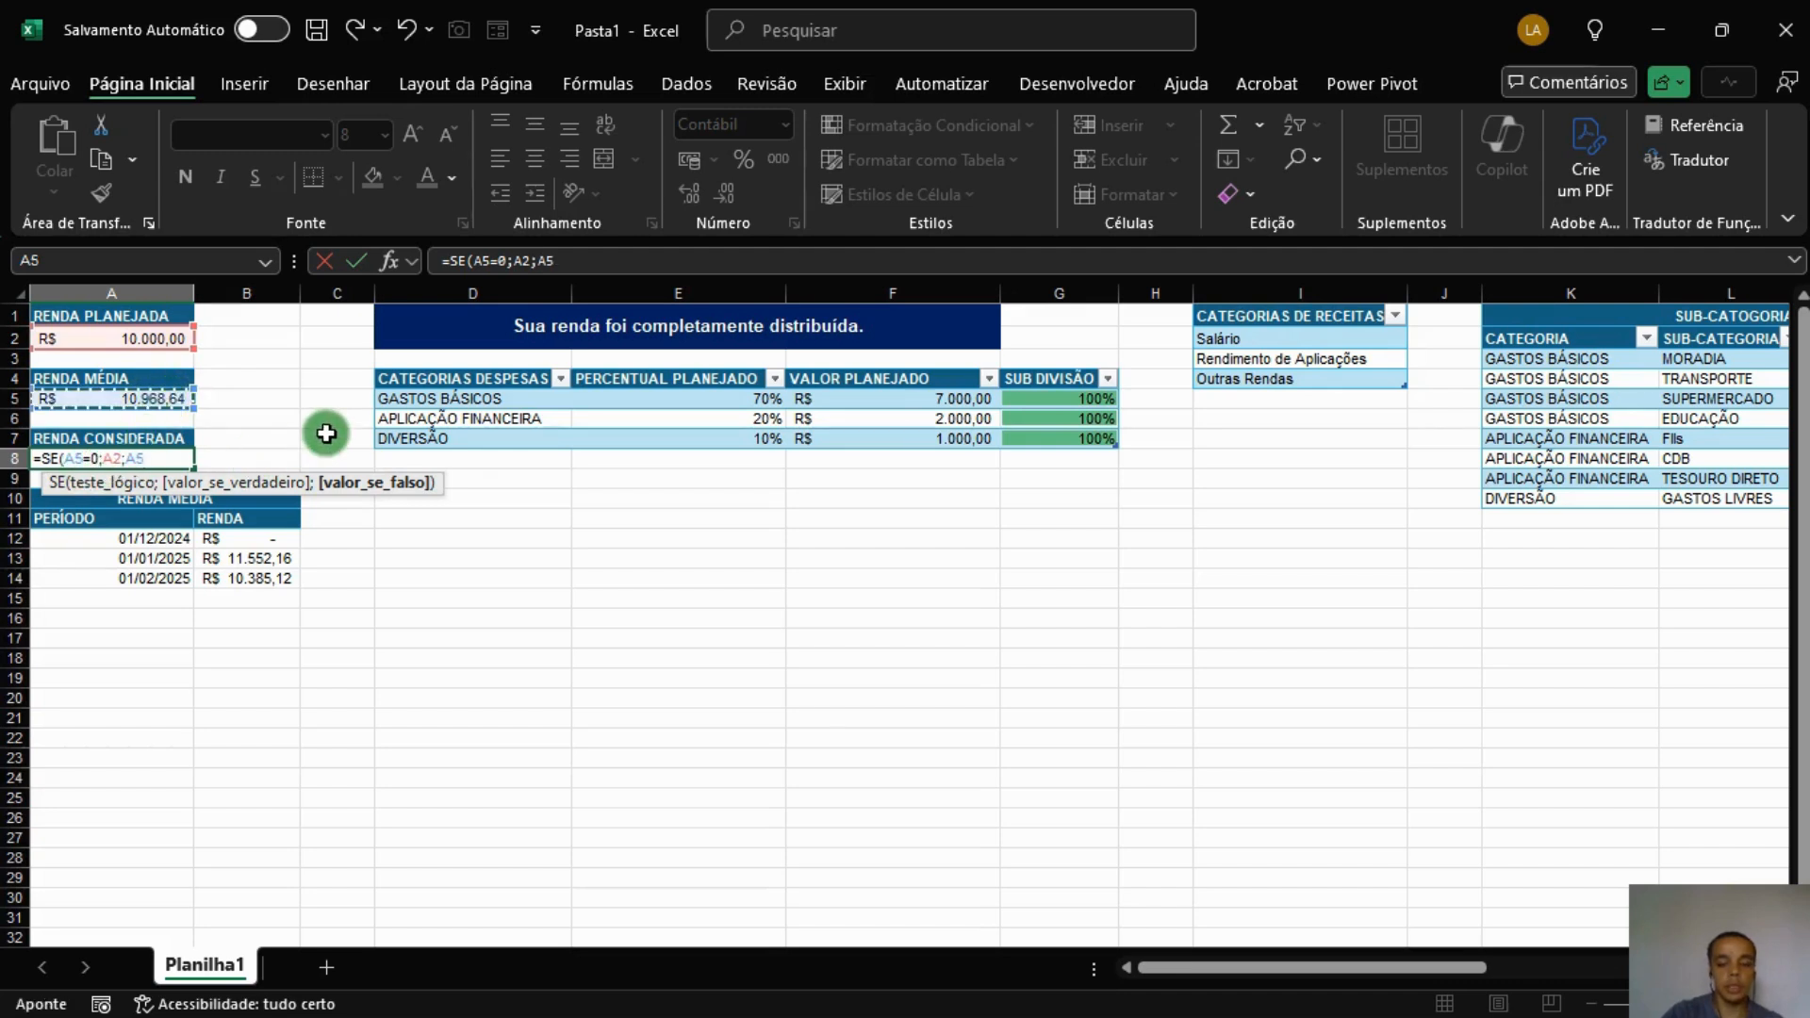
key("Return")
key("Up")
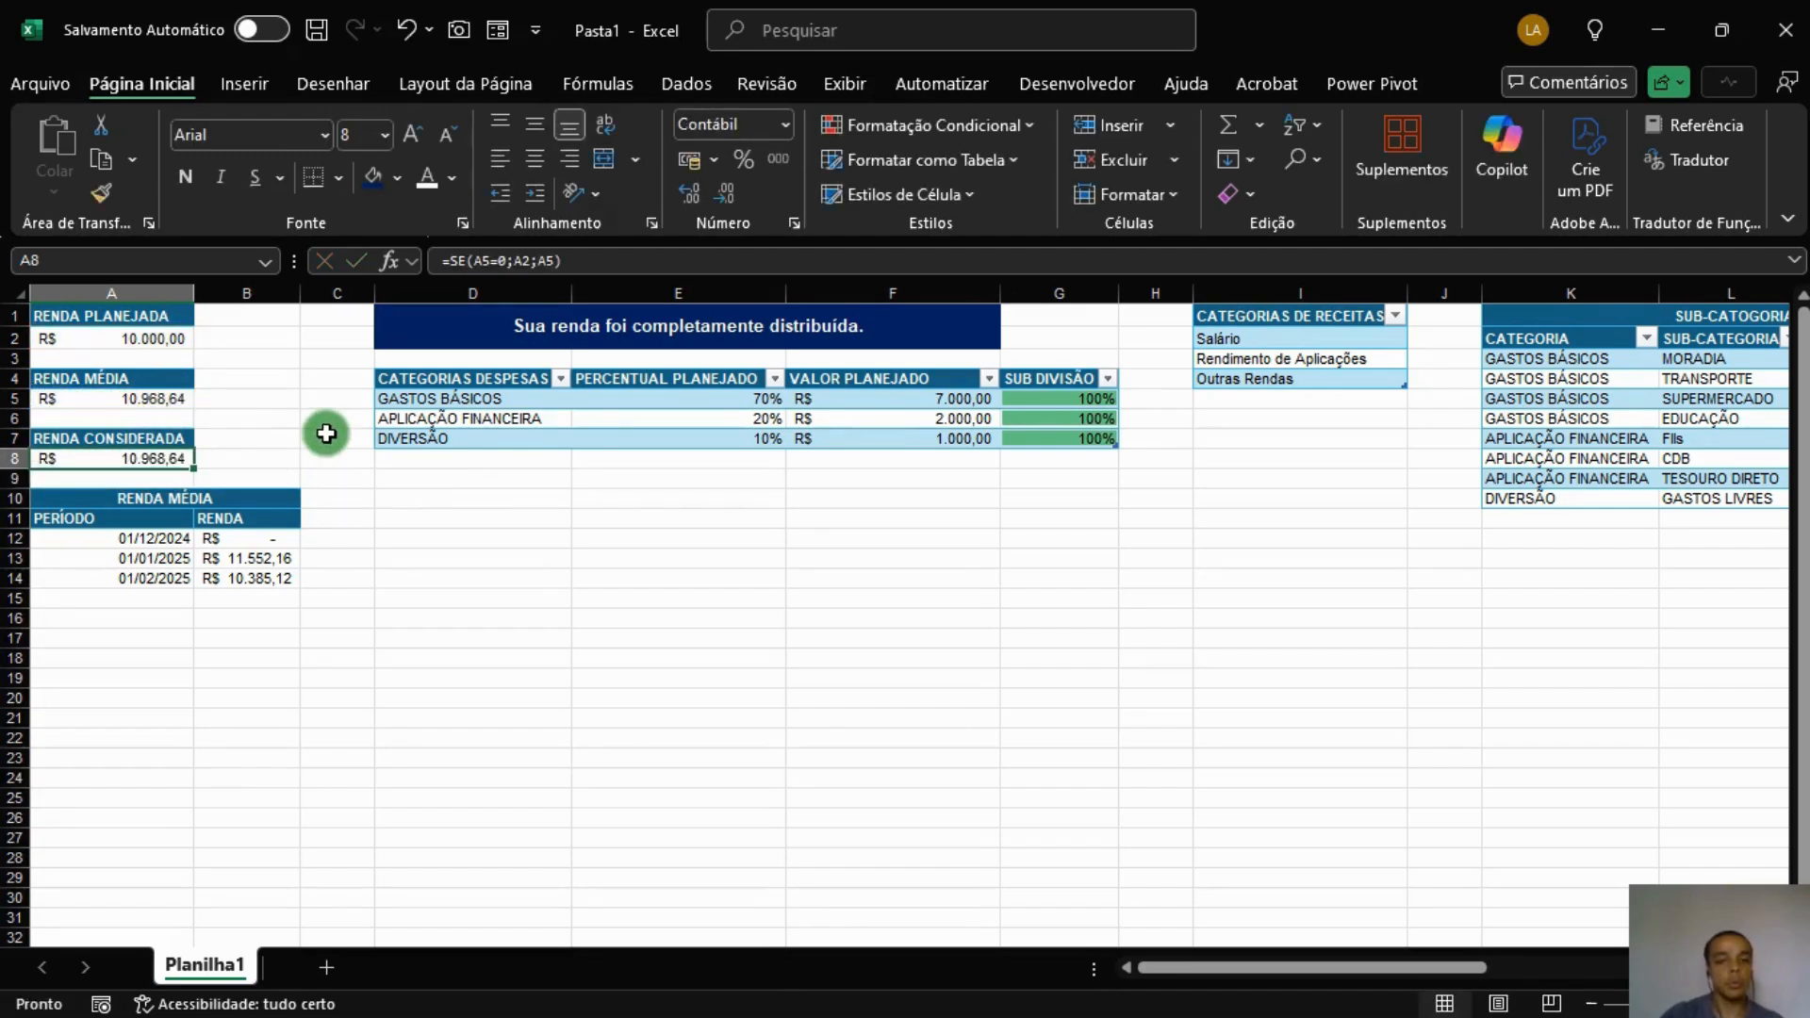
Change the income reference in the VALOR PLANEJADO formula in F5 to $A$8, giving =$A$8*[@[PERCENTUAL PLANEJADO]].
left_click(897, 399)
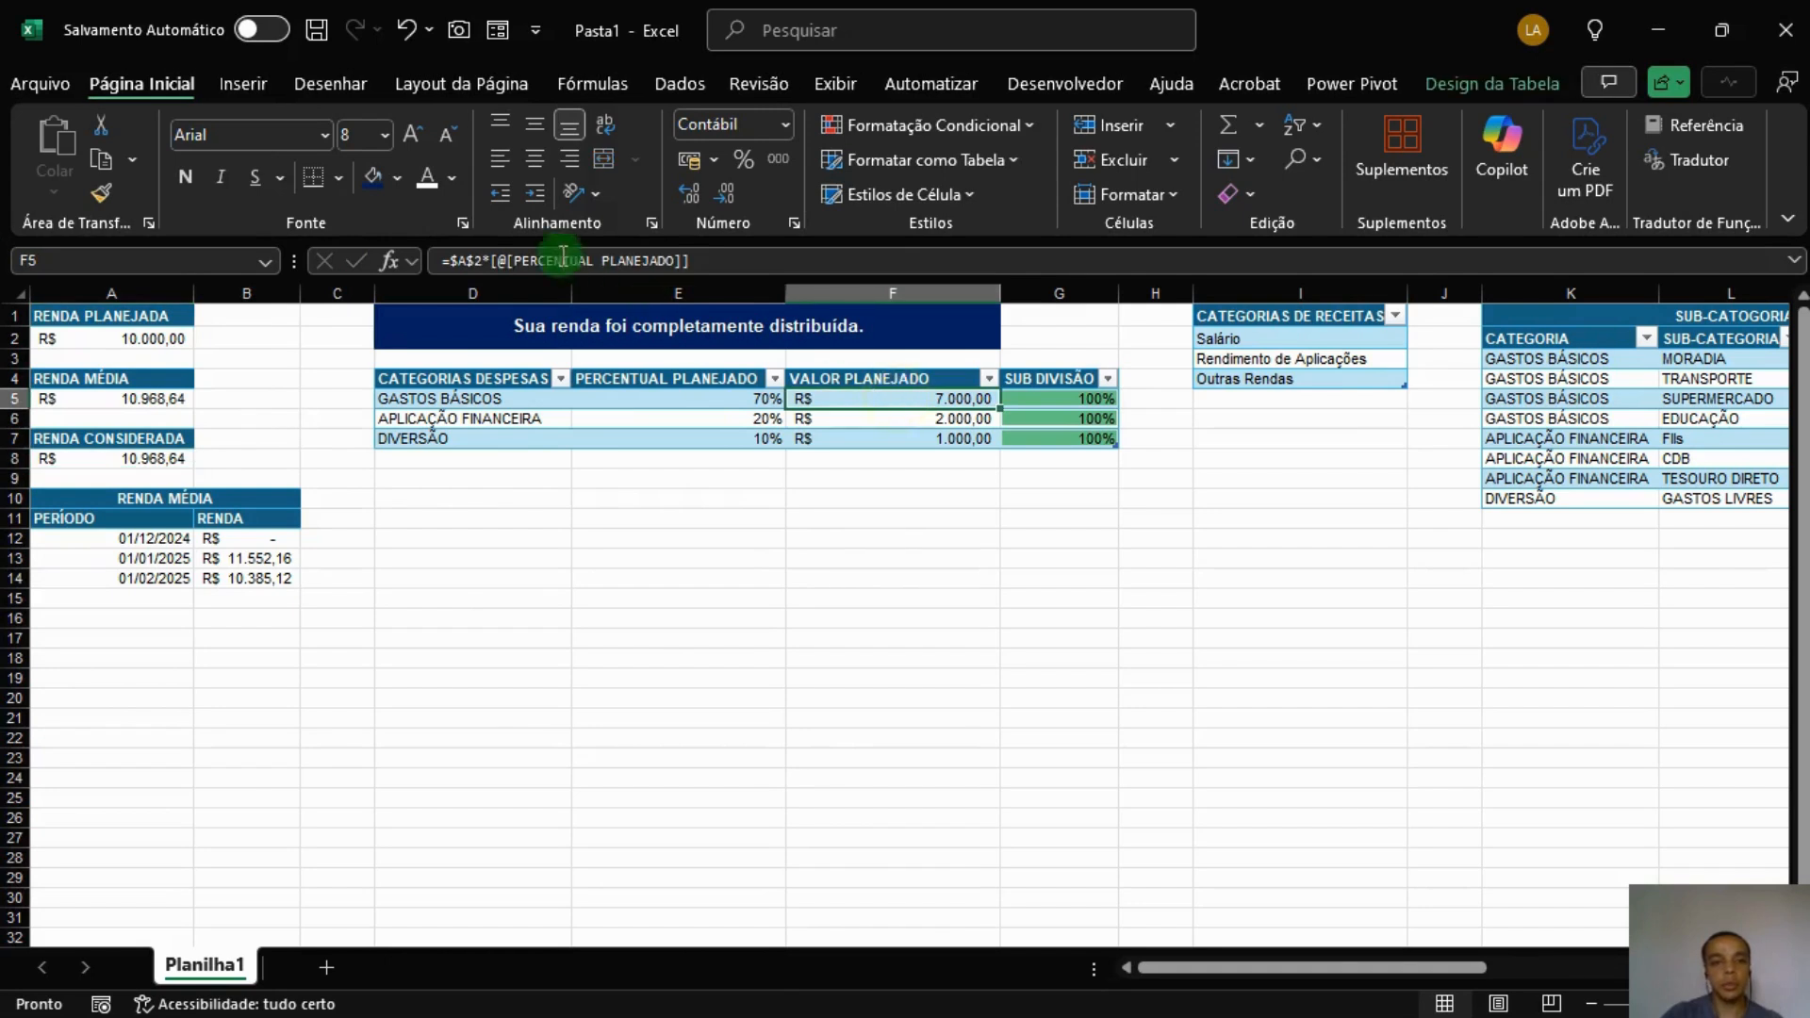
left_click(481, 263)
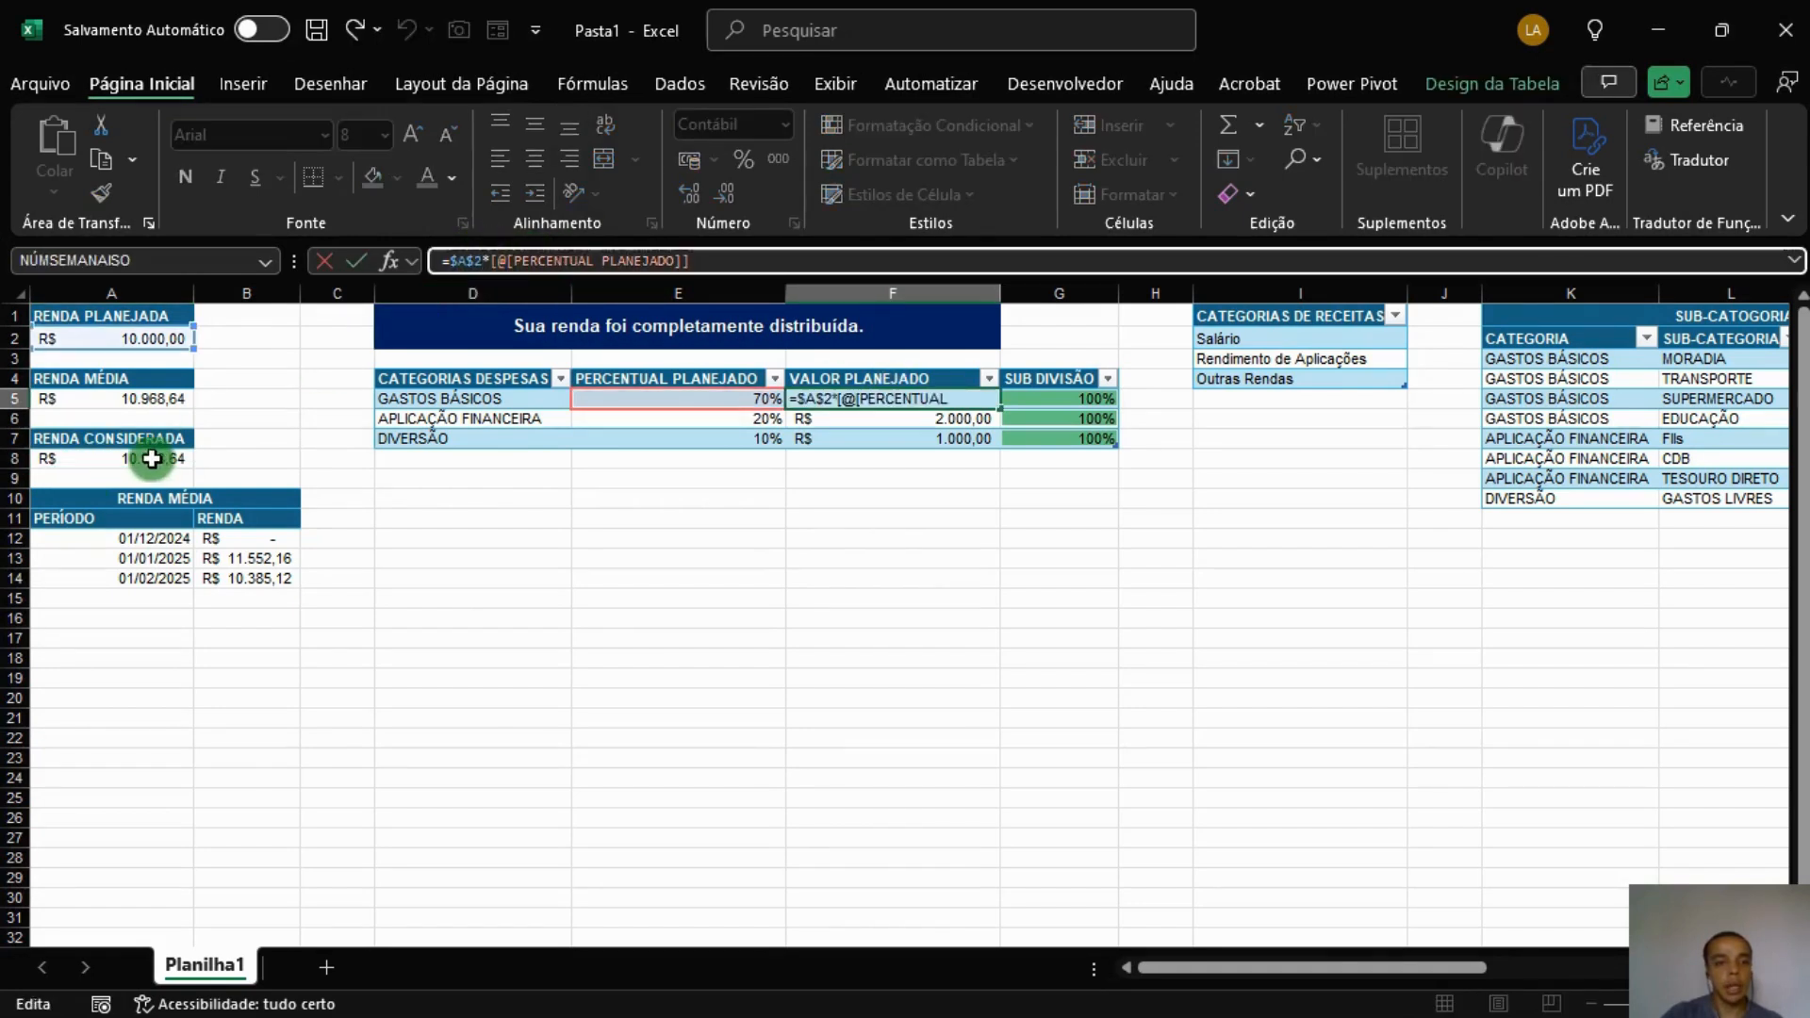
key("BackSpace")
type("8")
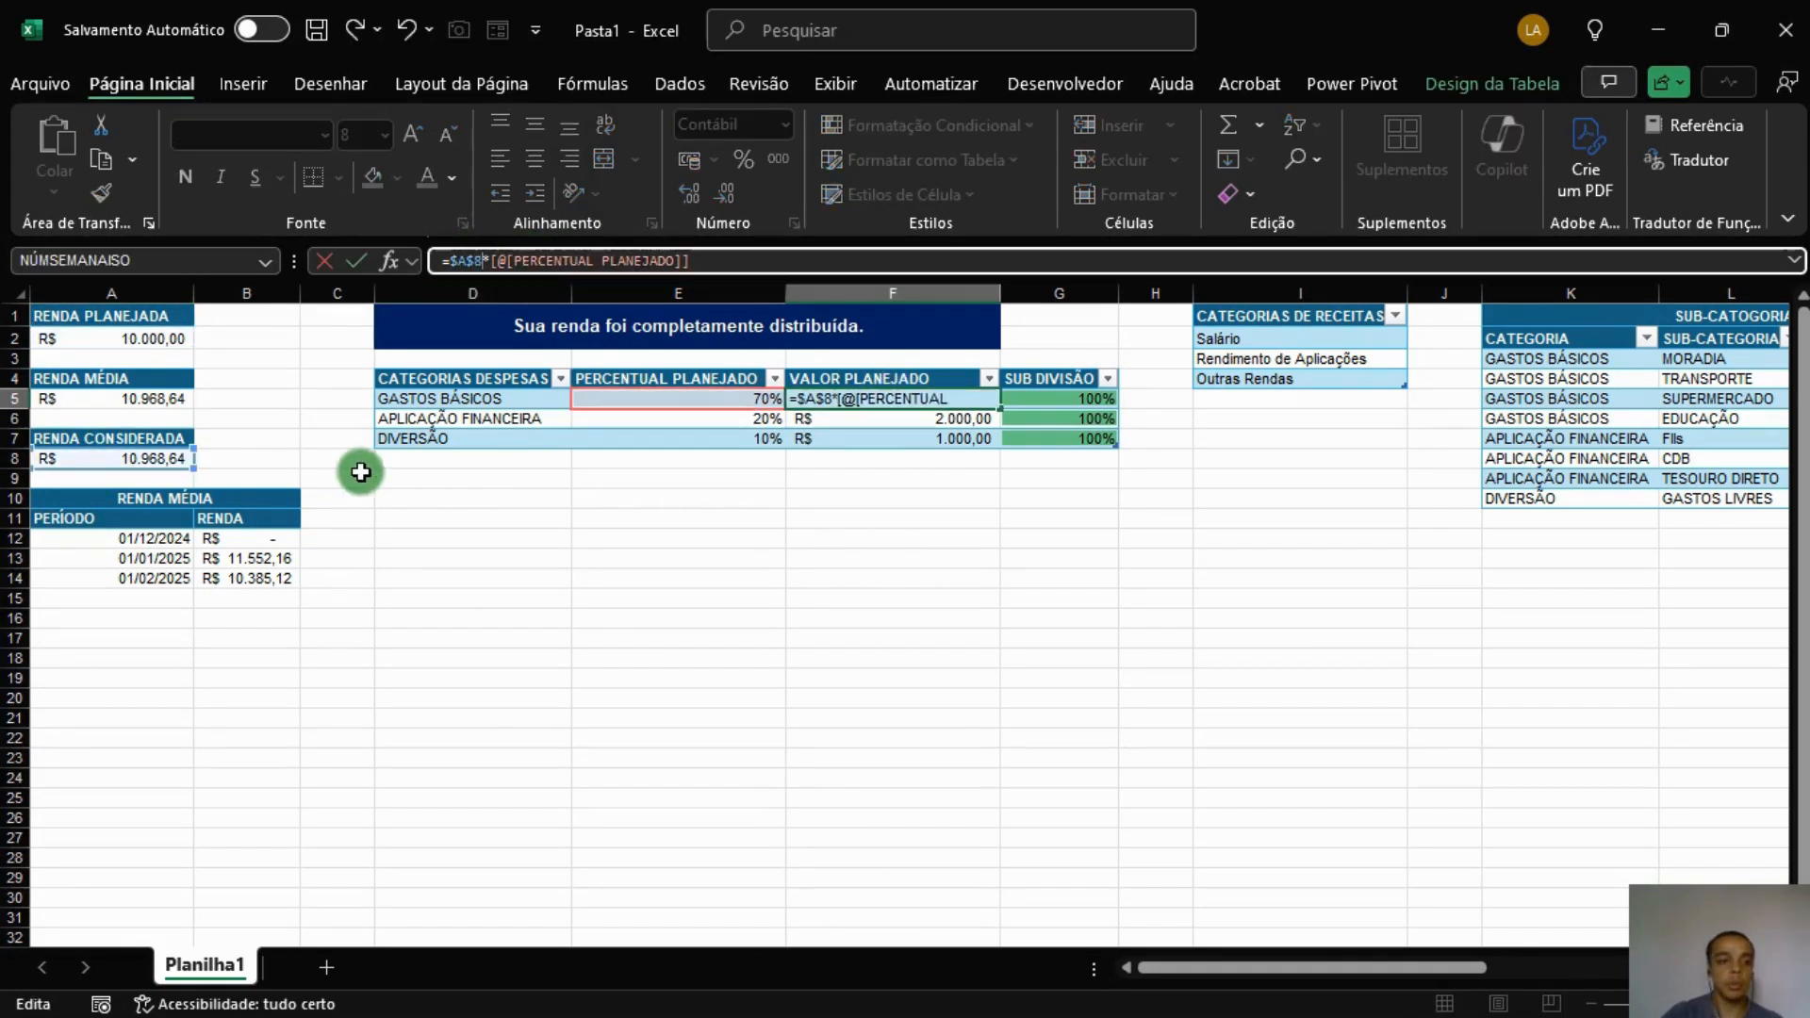
key("Return")
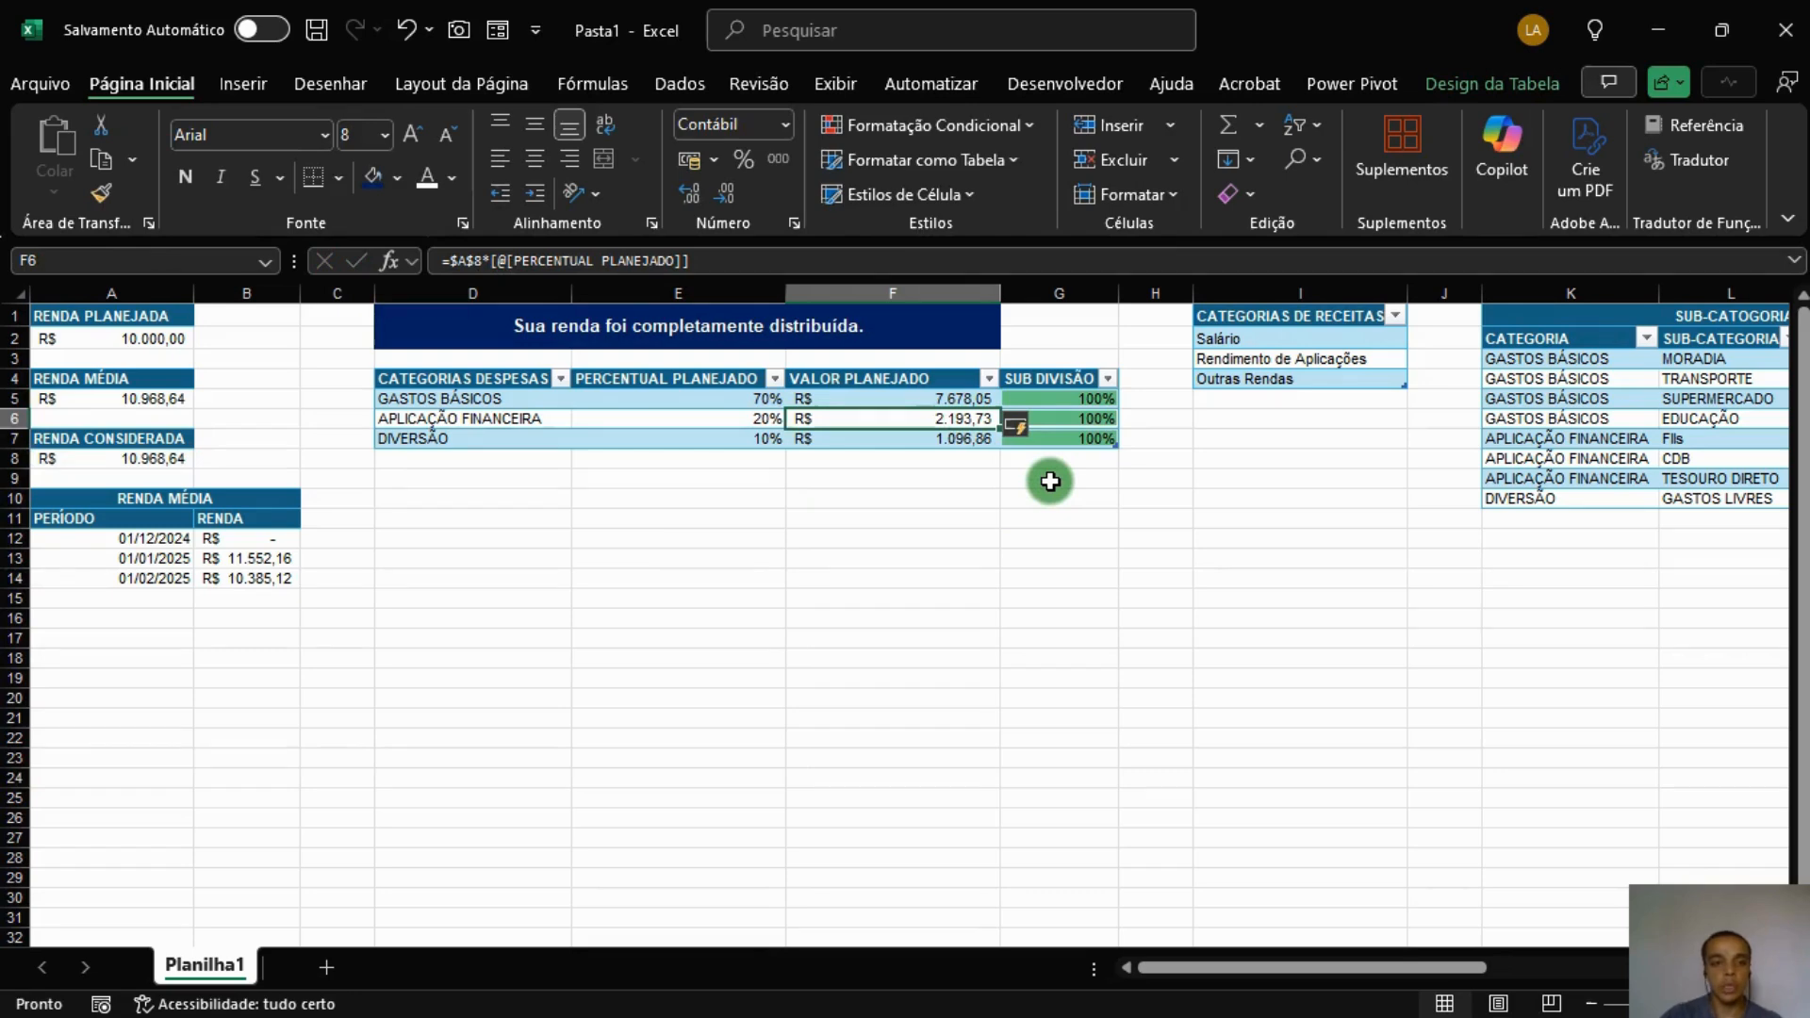
Review the VALOR PLANEJADO values of the expense categories and sub-categories, and the planned income in A2.
key("Down")
key("Up")
key("Up")
key("Down")
key("Down")
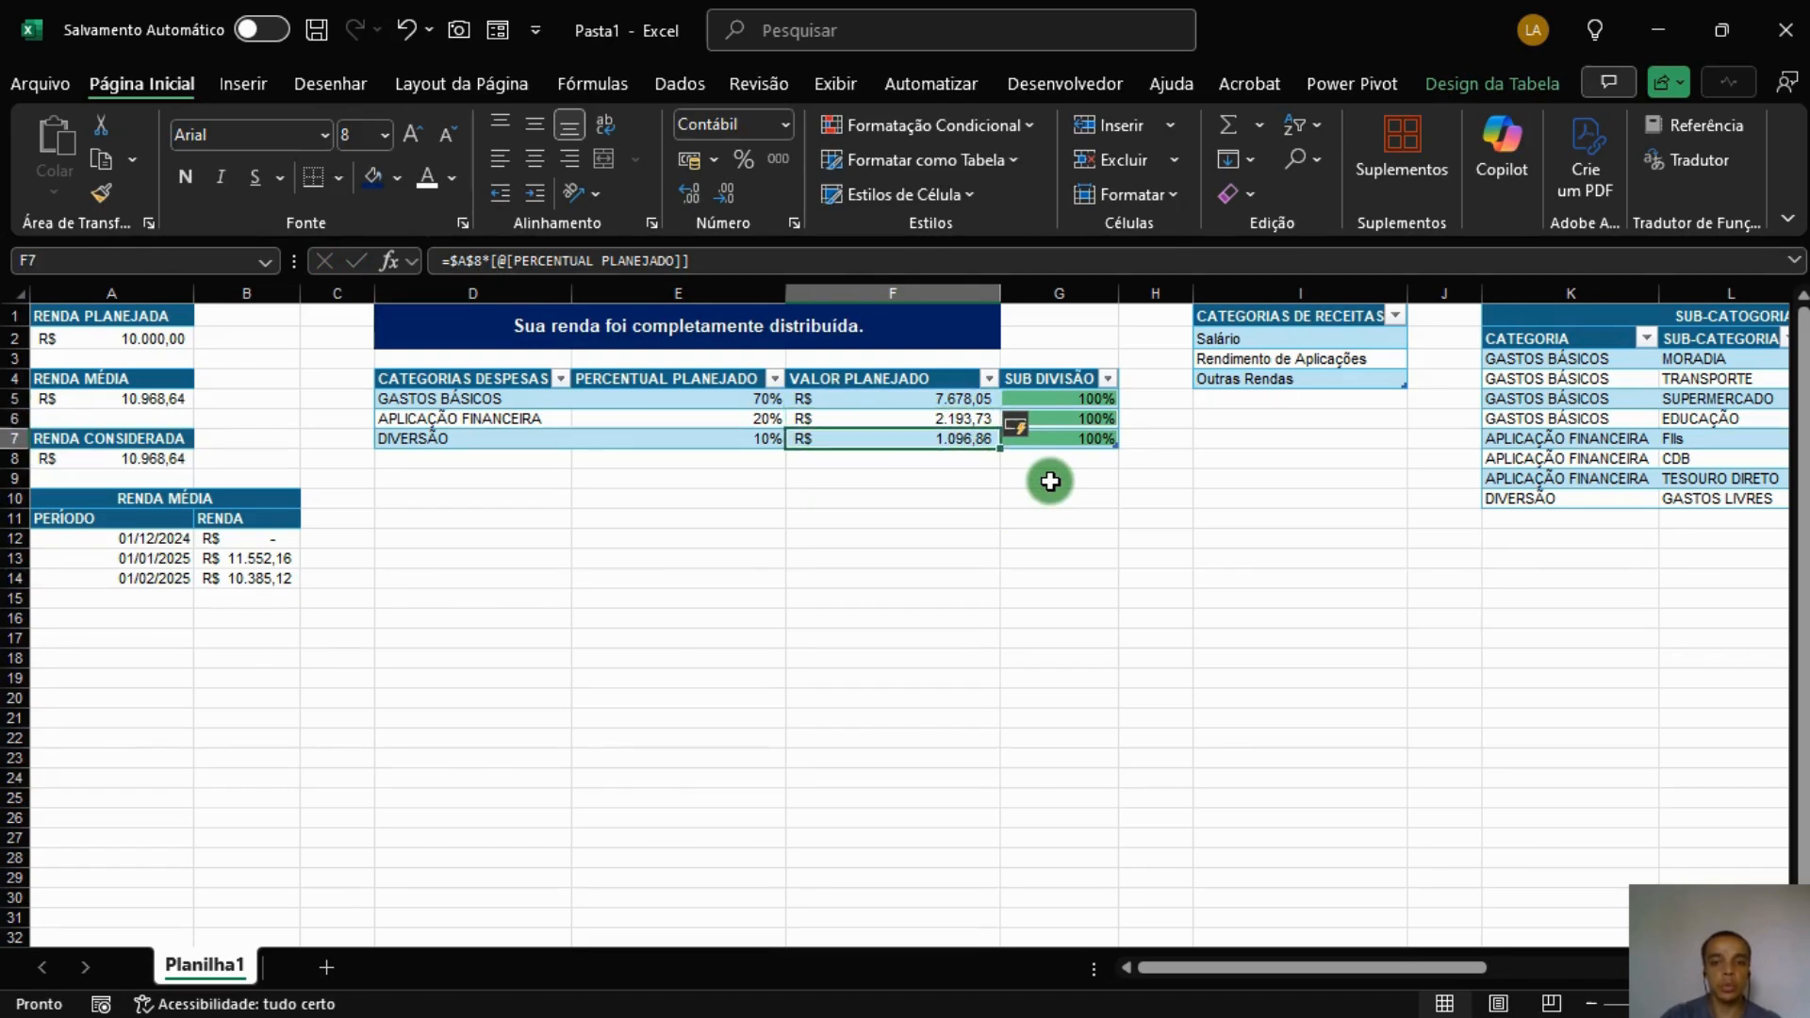
left_click_drag(1434, 967, 1673, 966)
left_click_drag(895, 358, 899, 513)
left_click(1273, 578)
left_click_drag(1531, 970, 1288, 971)
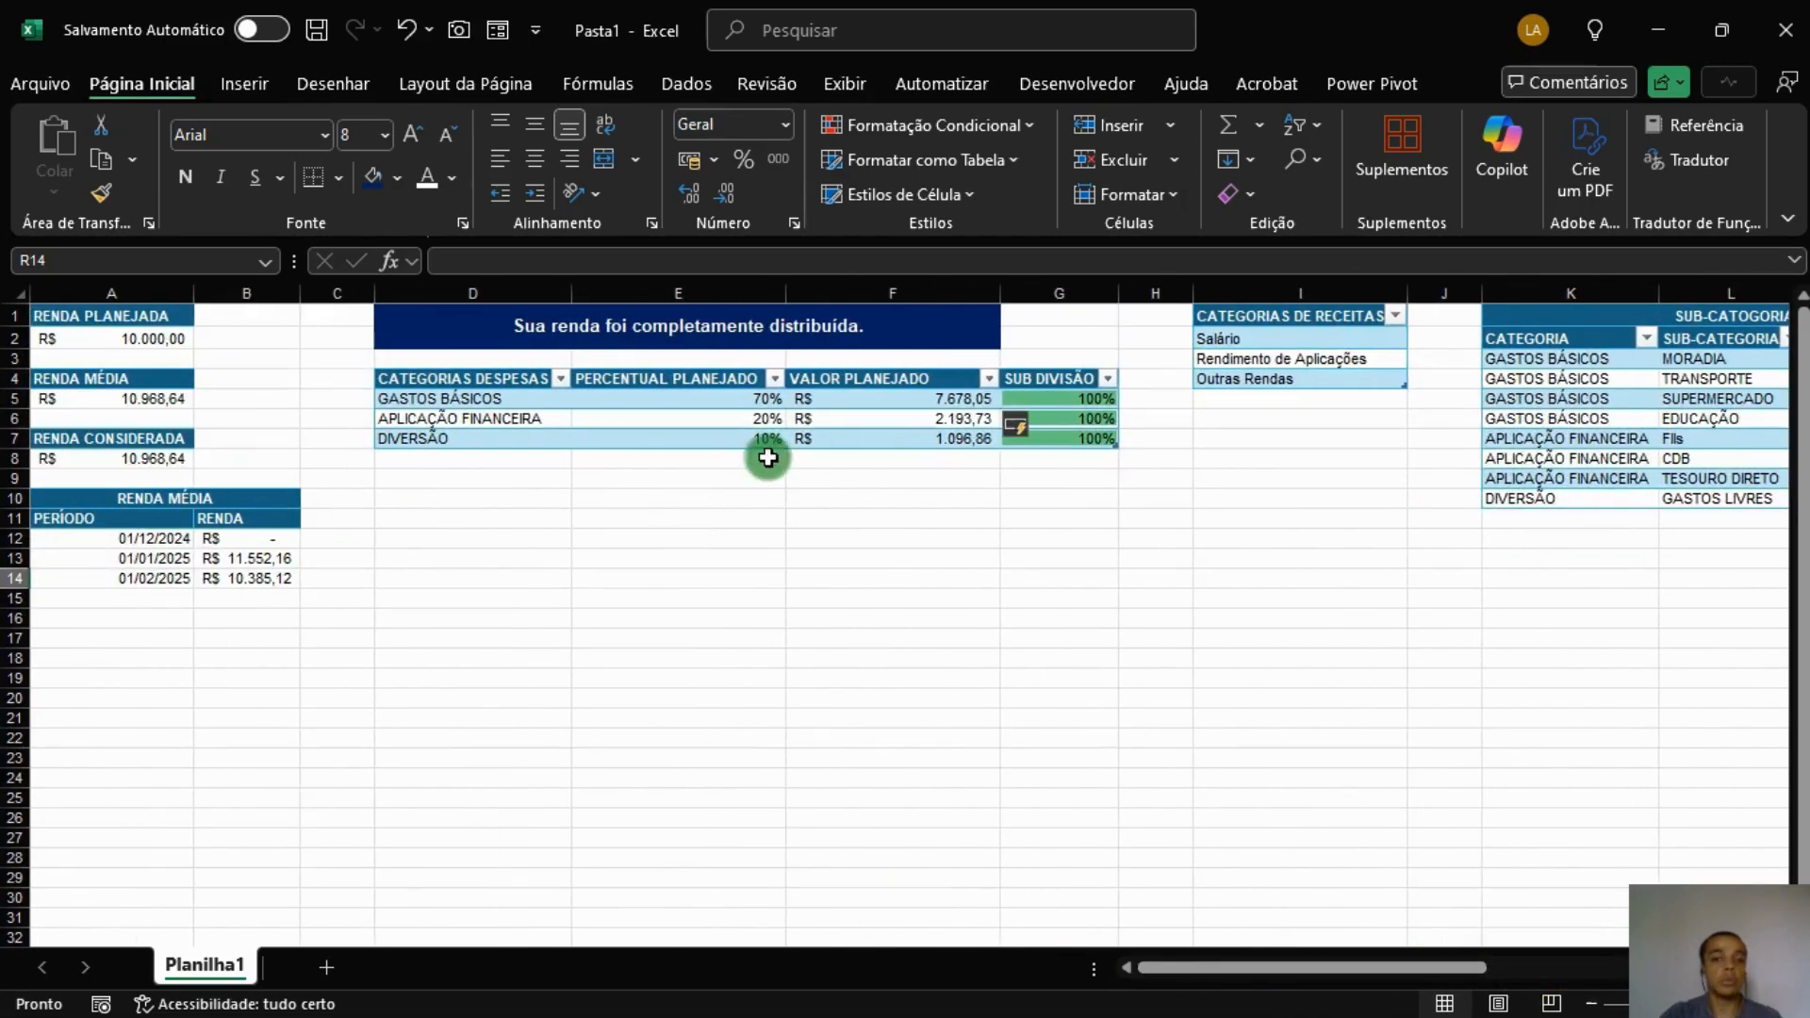
left_click(944, 399)
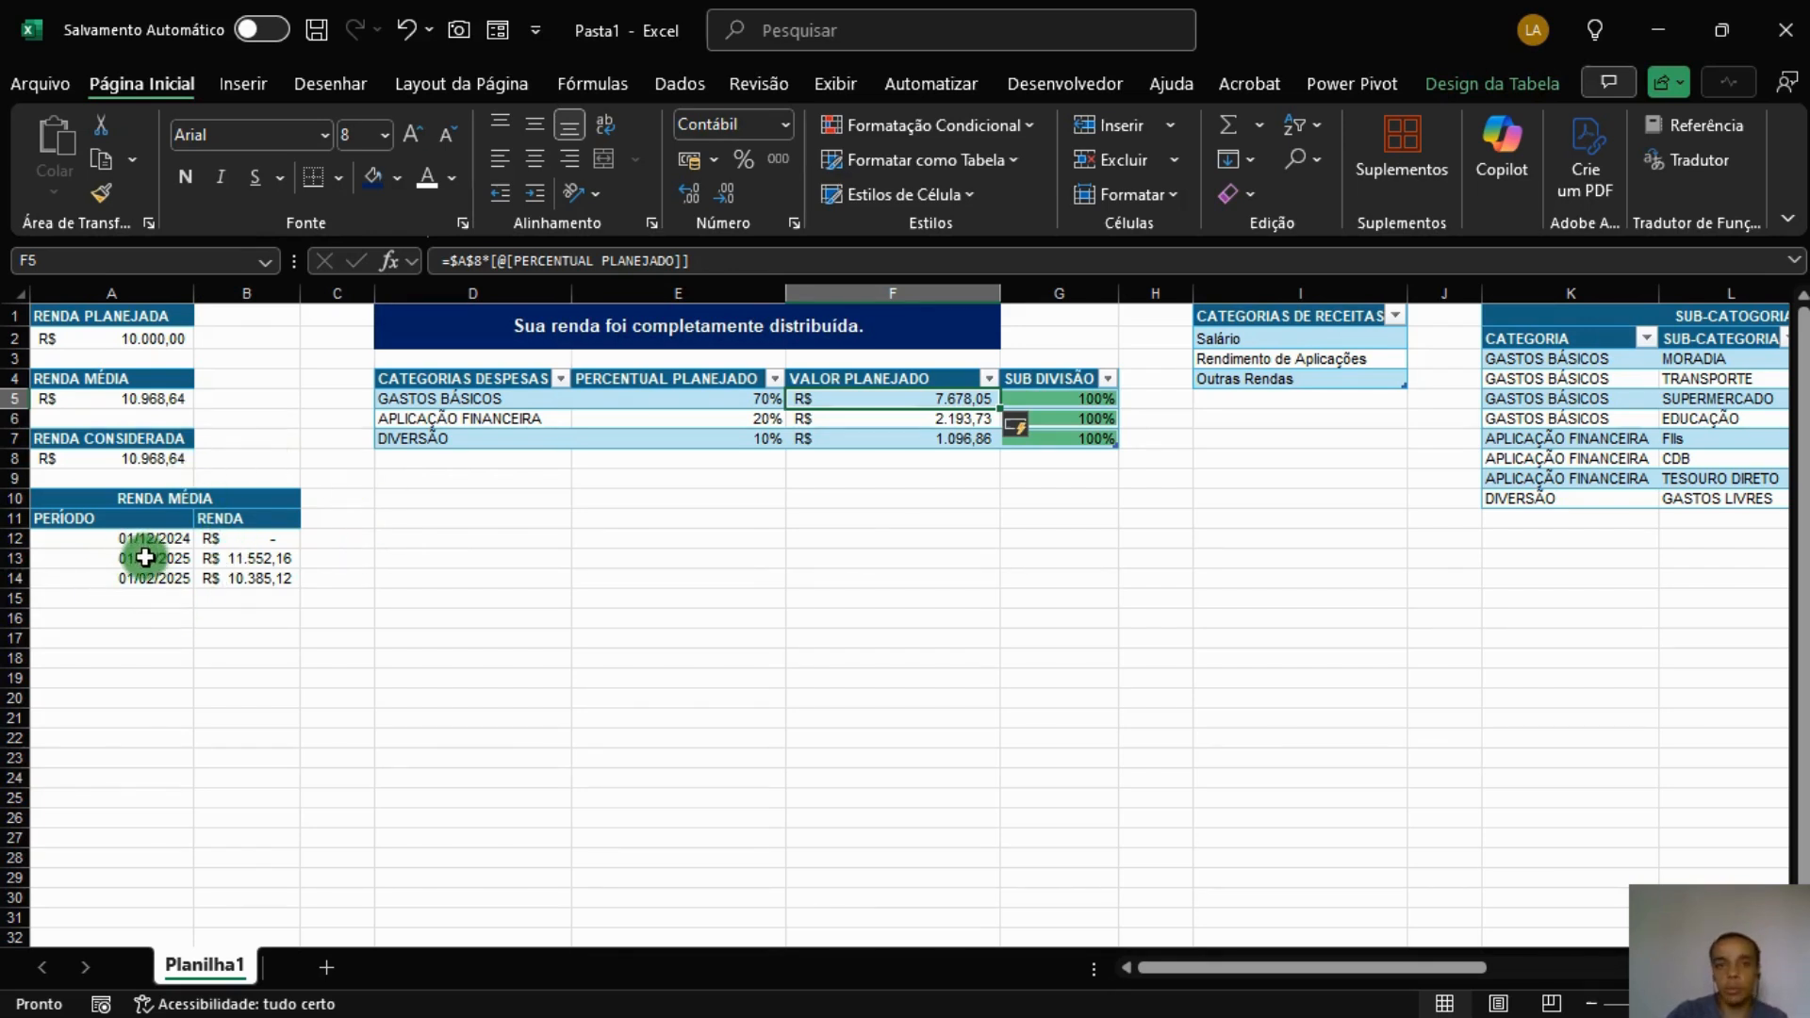
left_click(158, 341)
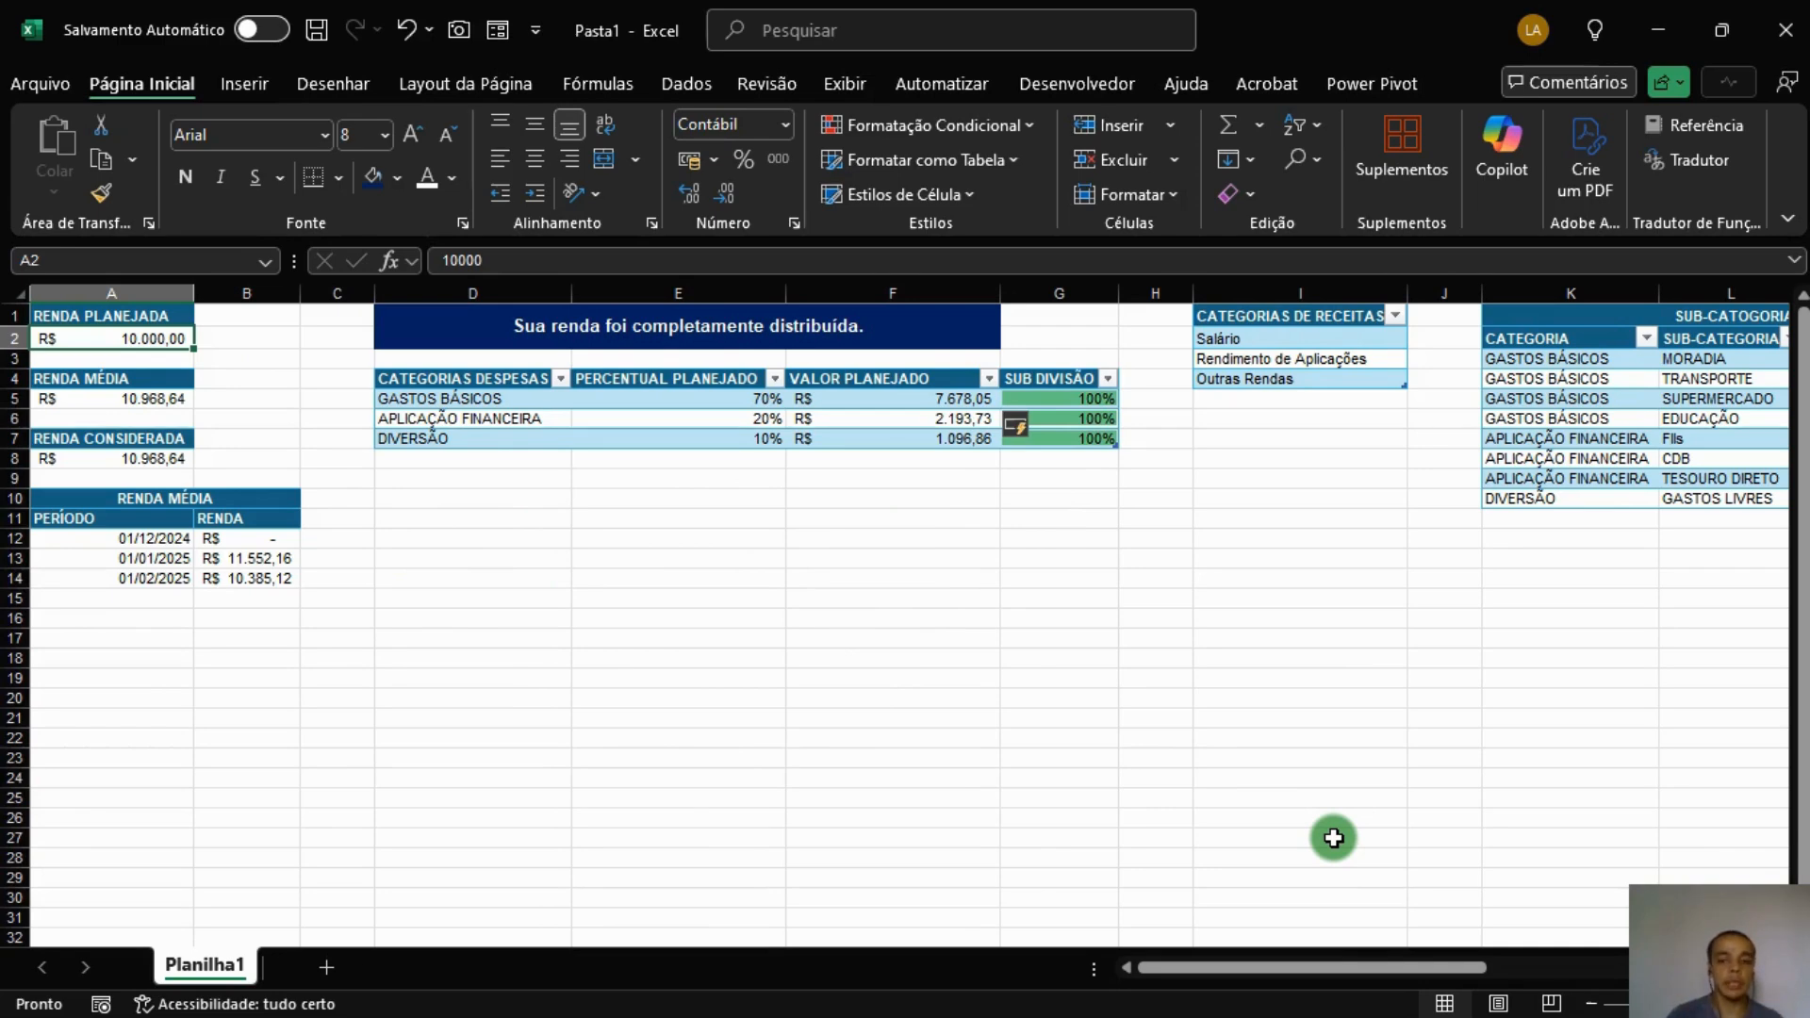
Delete column Q, which holds the CATEGORIA field of the EXTRATO DESPESAS table.
left_click_drag(1229, 967, 1561, 930)
left_click(851, 363)
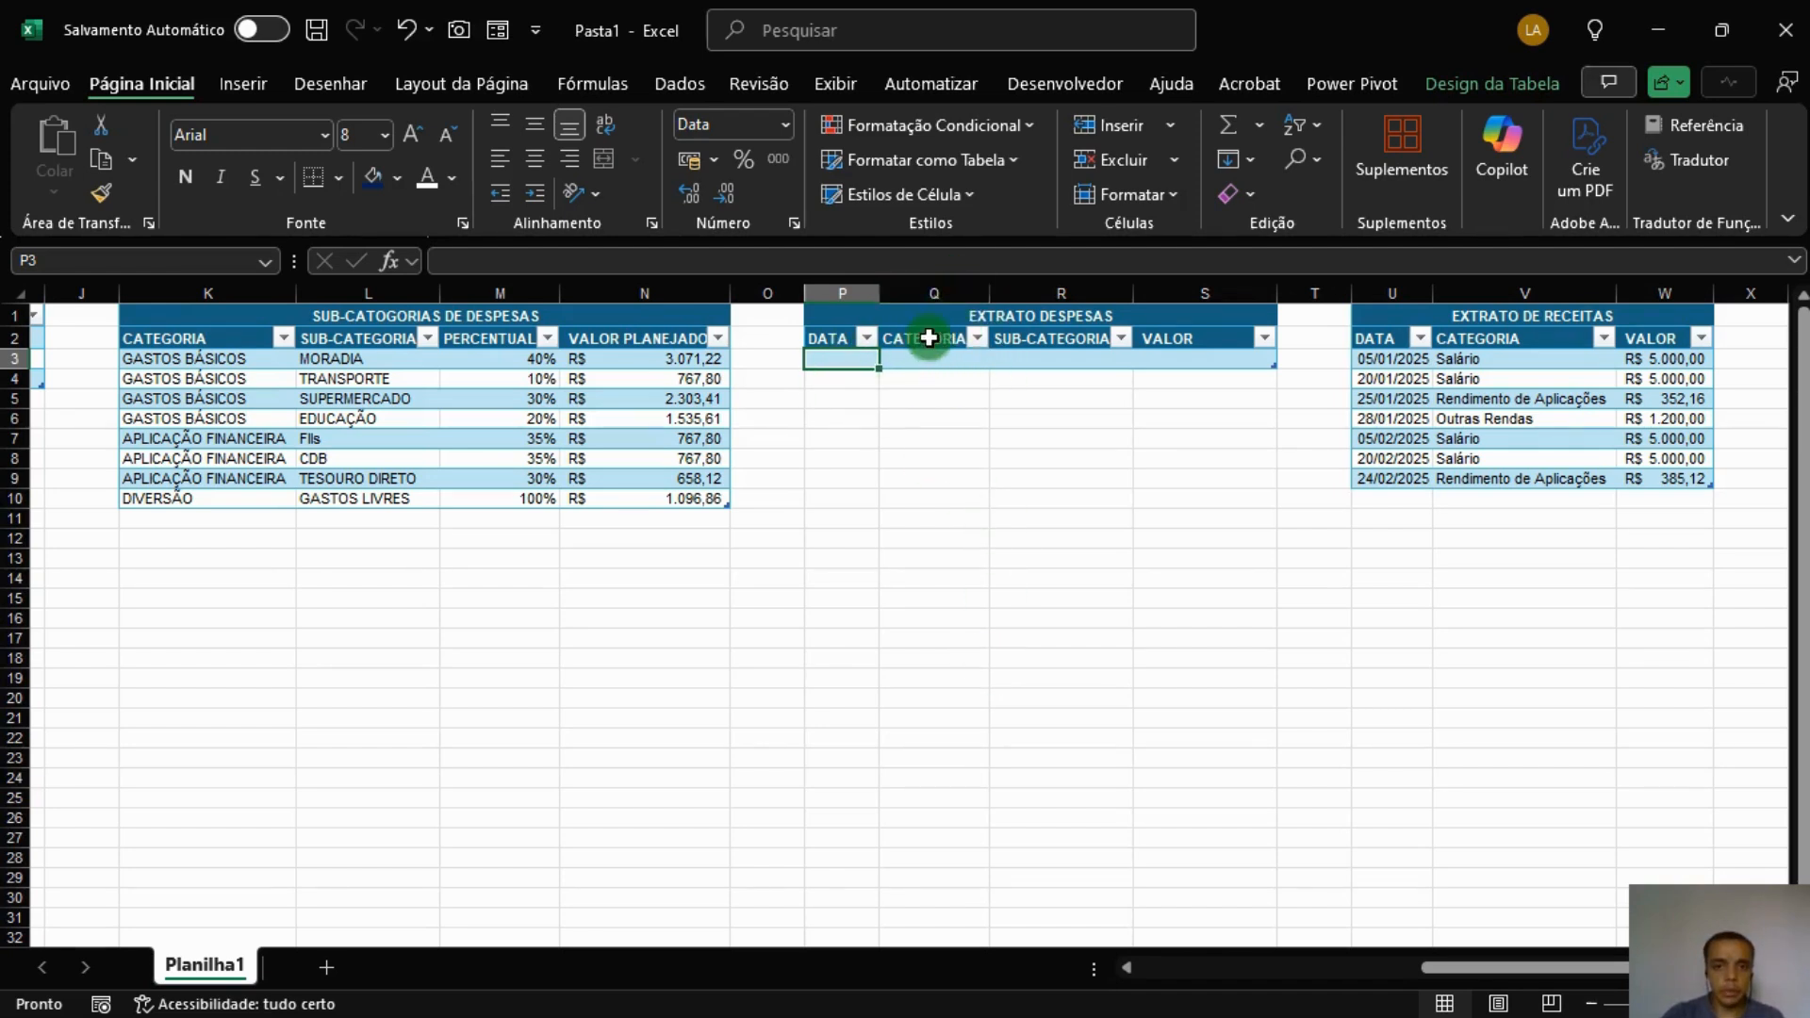
left_click(937, 288)
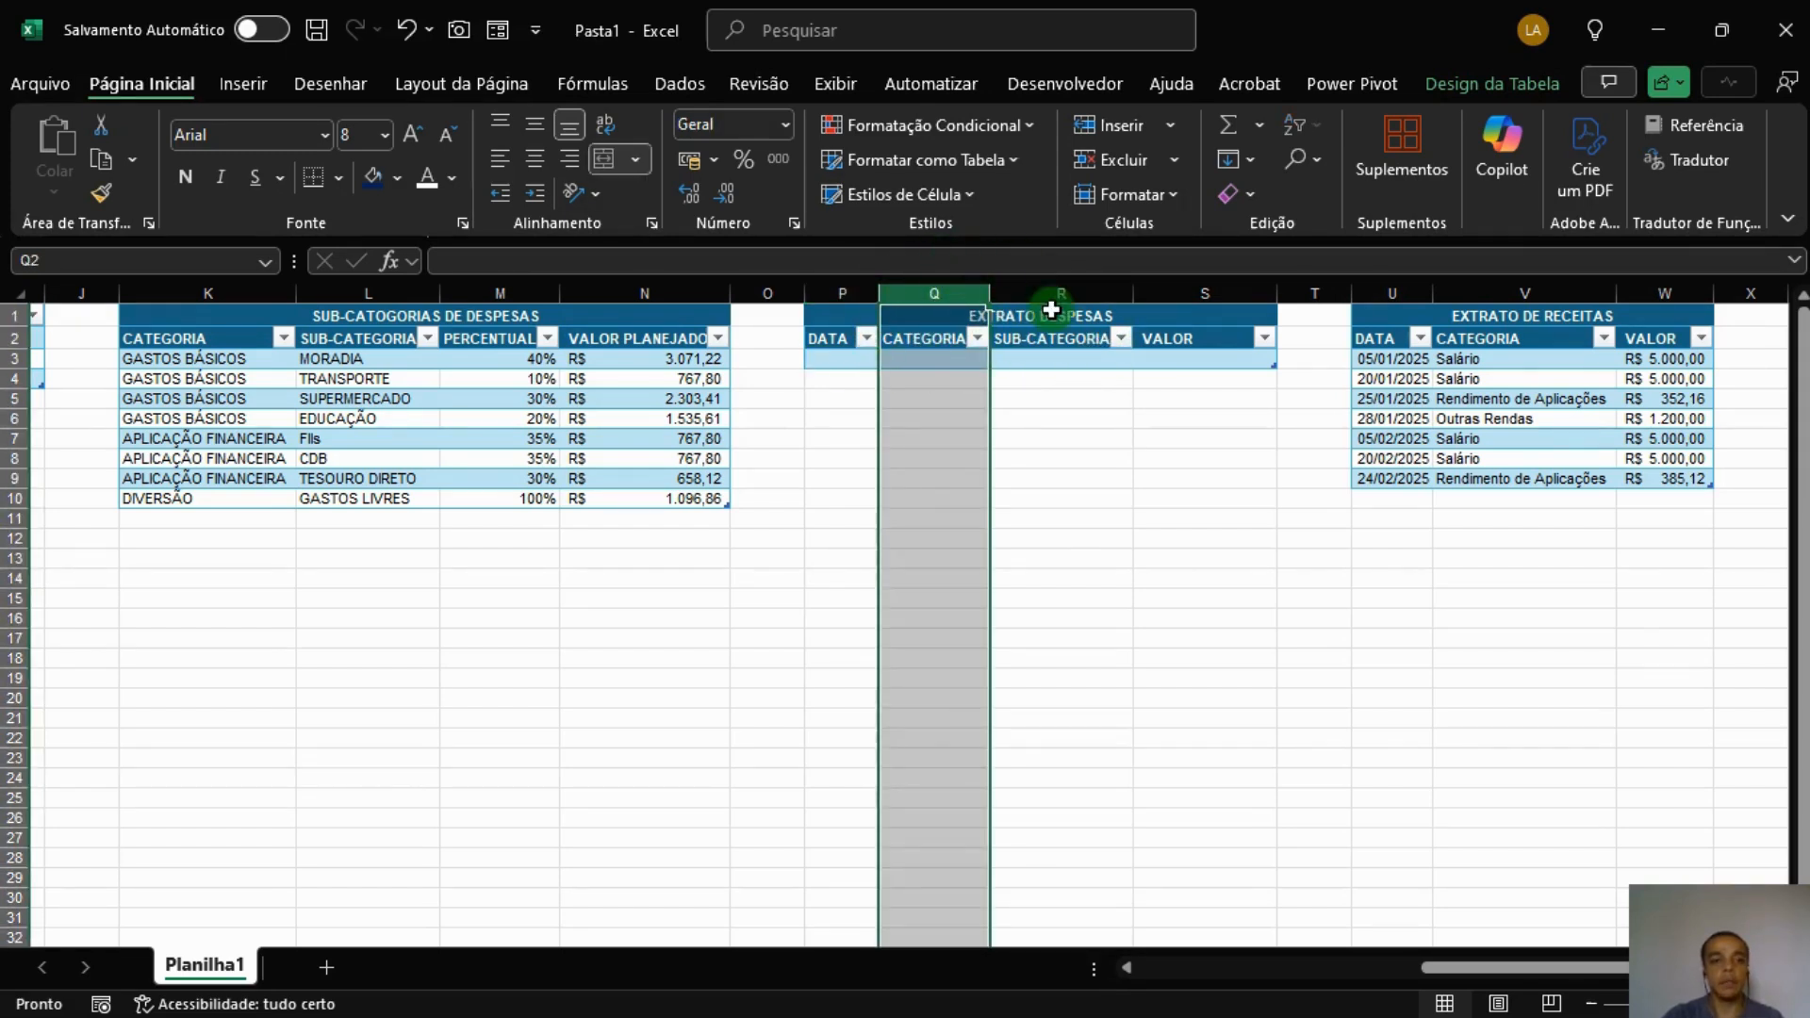
right_click(943, 291)
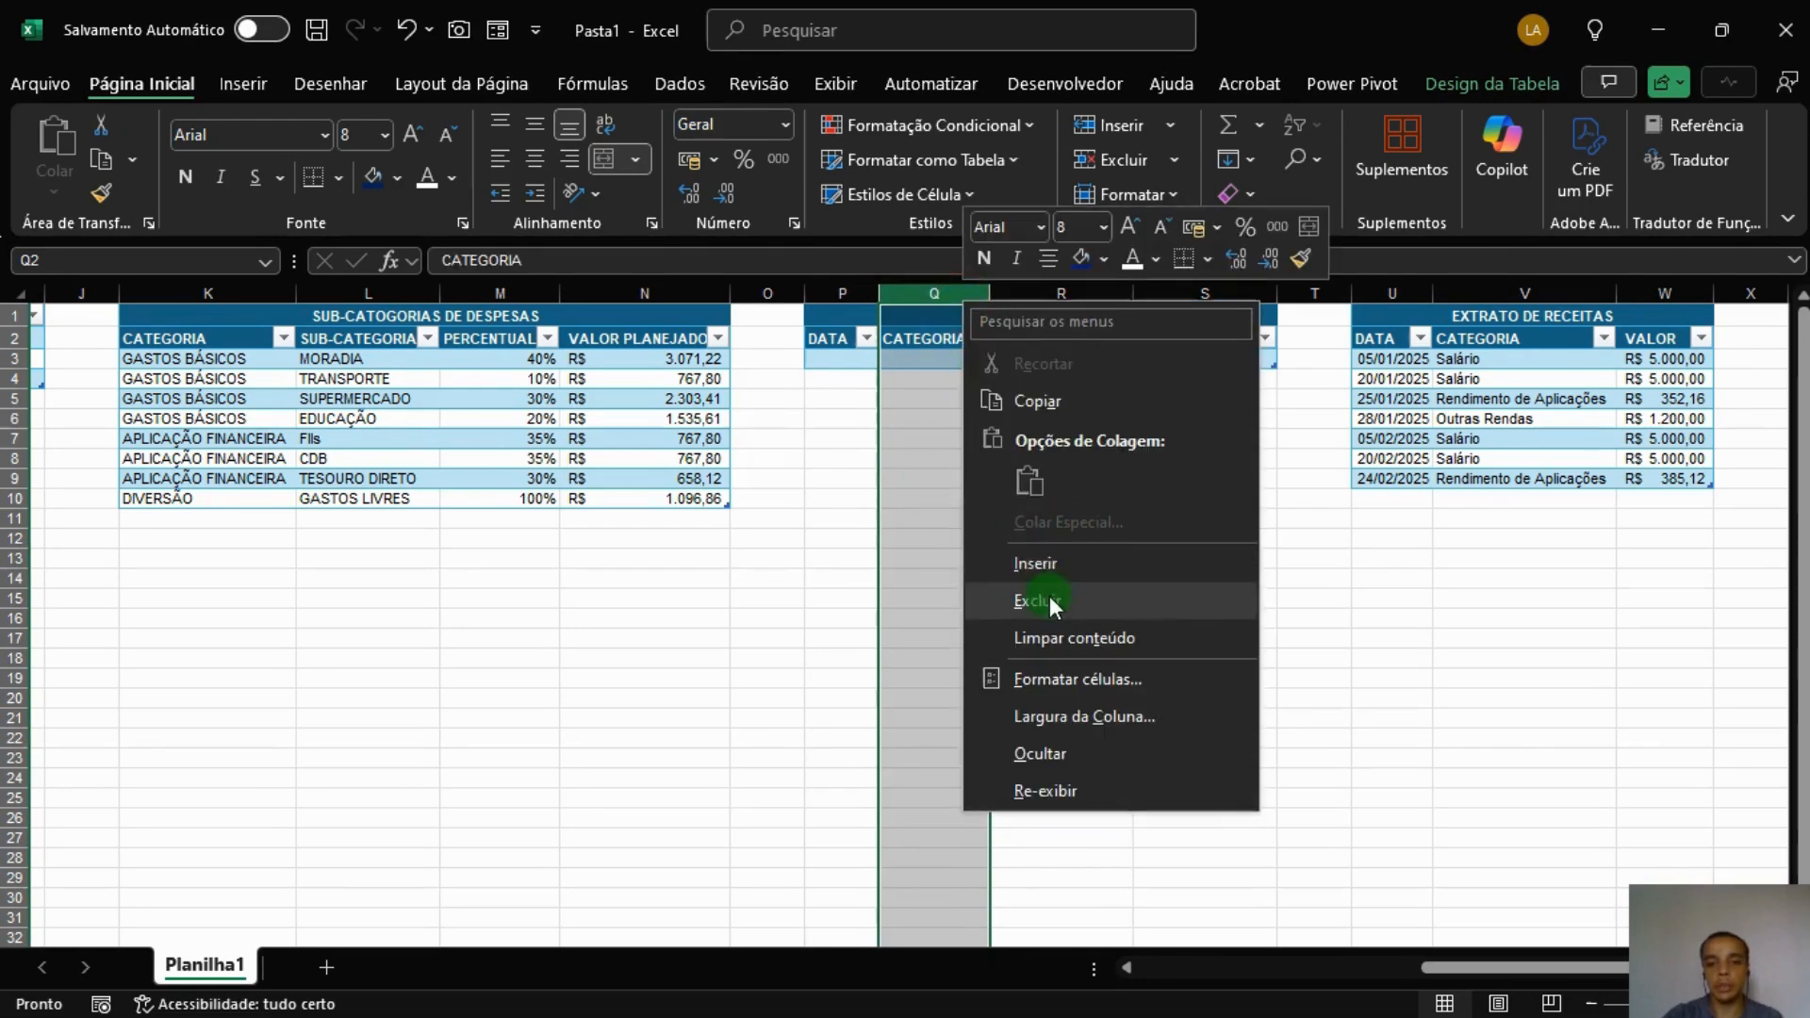
left_click(1049, 599)
left_click(946, 455)
Add Lista data validation to the SUB-CATEGORIA cell Q3 in EXTRATO DESPESAS, with =$L$3:$L$10 as source.
left_click(931, 358)
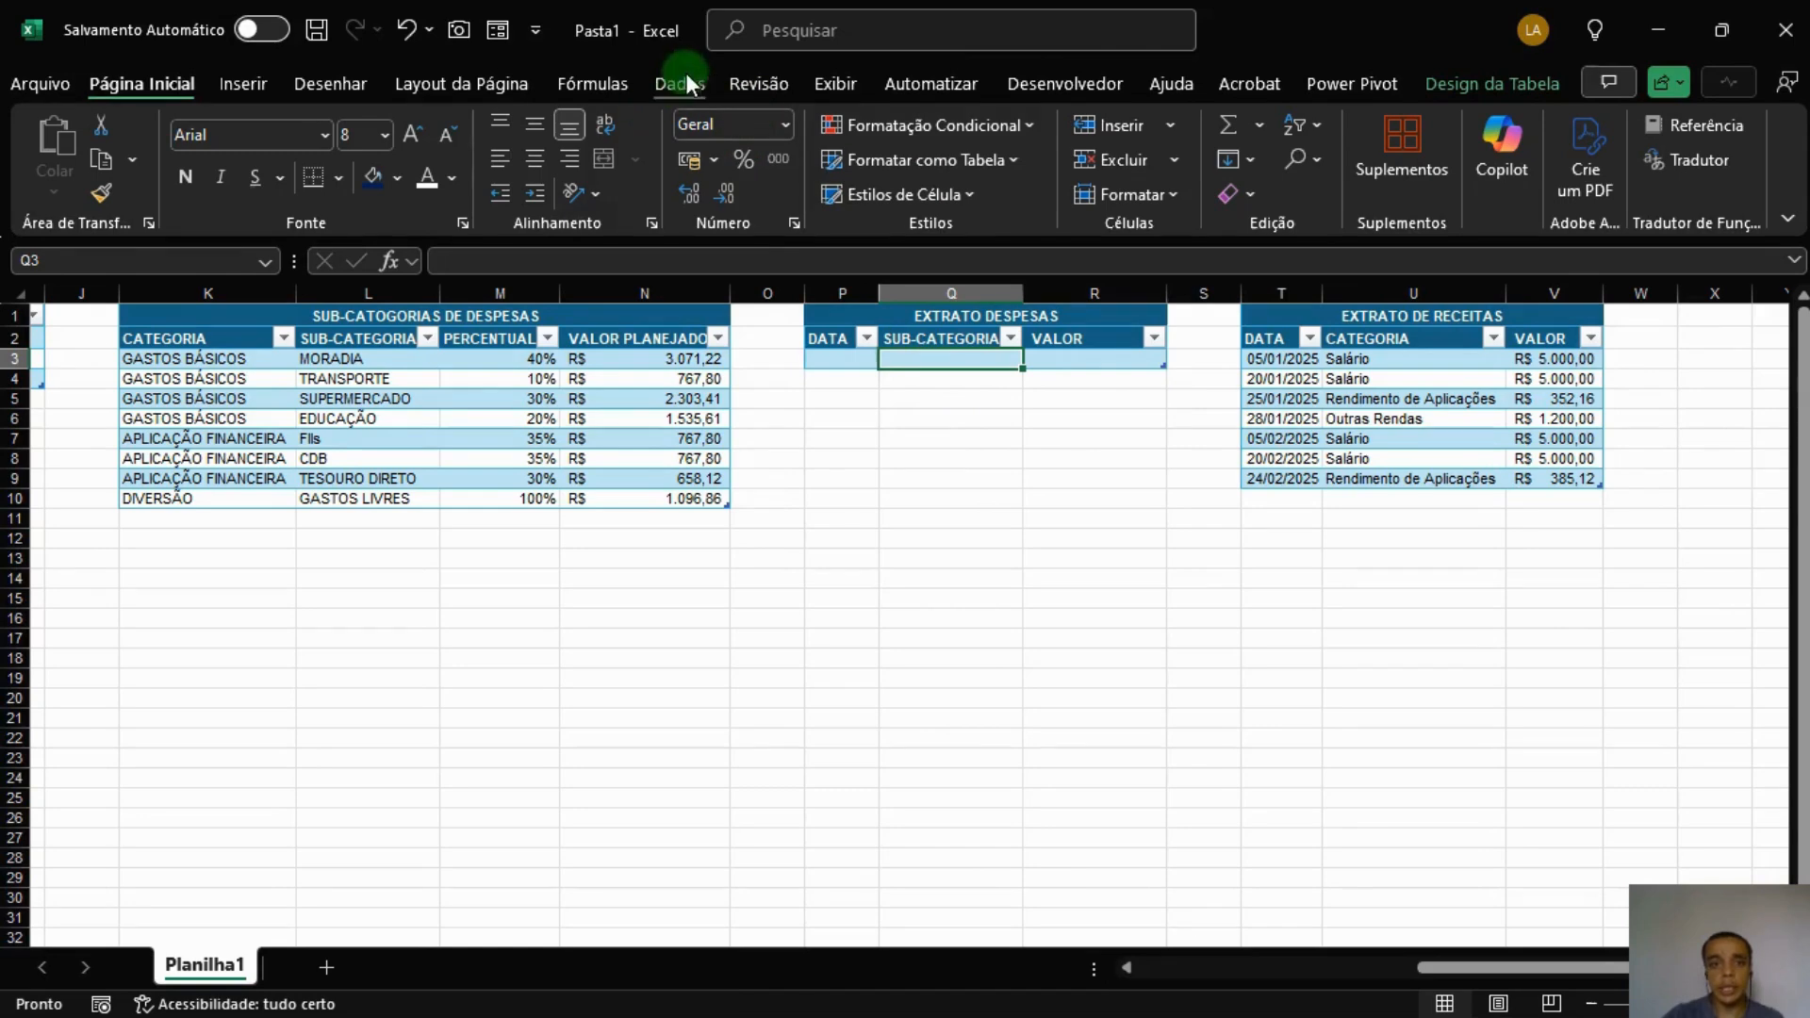
left_click(662, 84)
left_click(1203, 196)
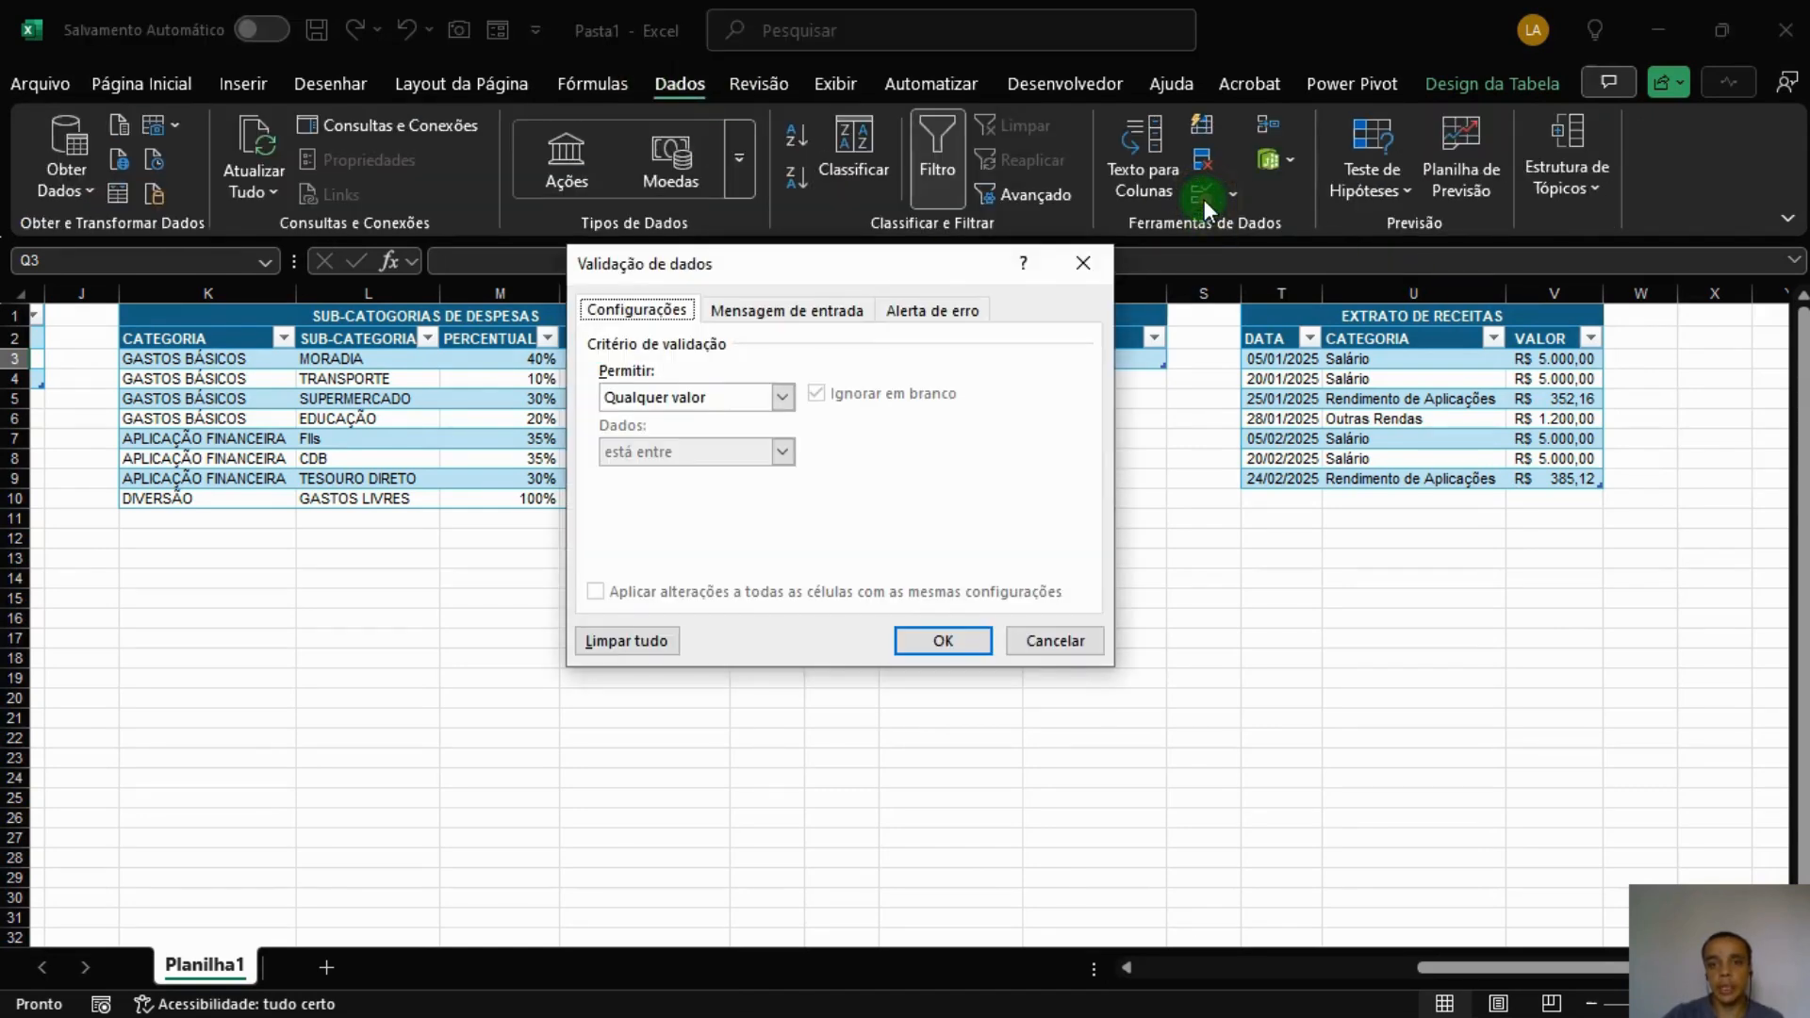
left_click(679, 399)
left_click(634, 473)
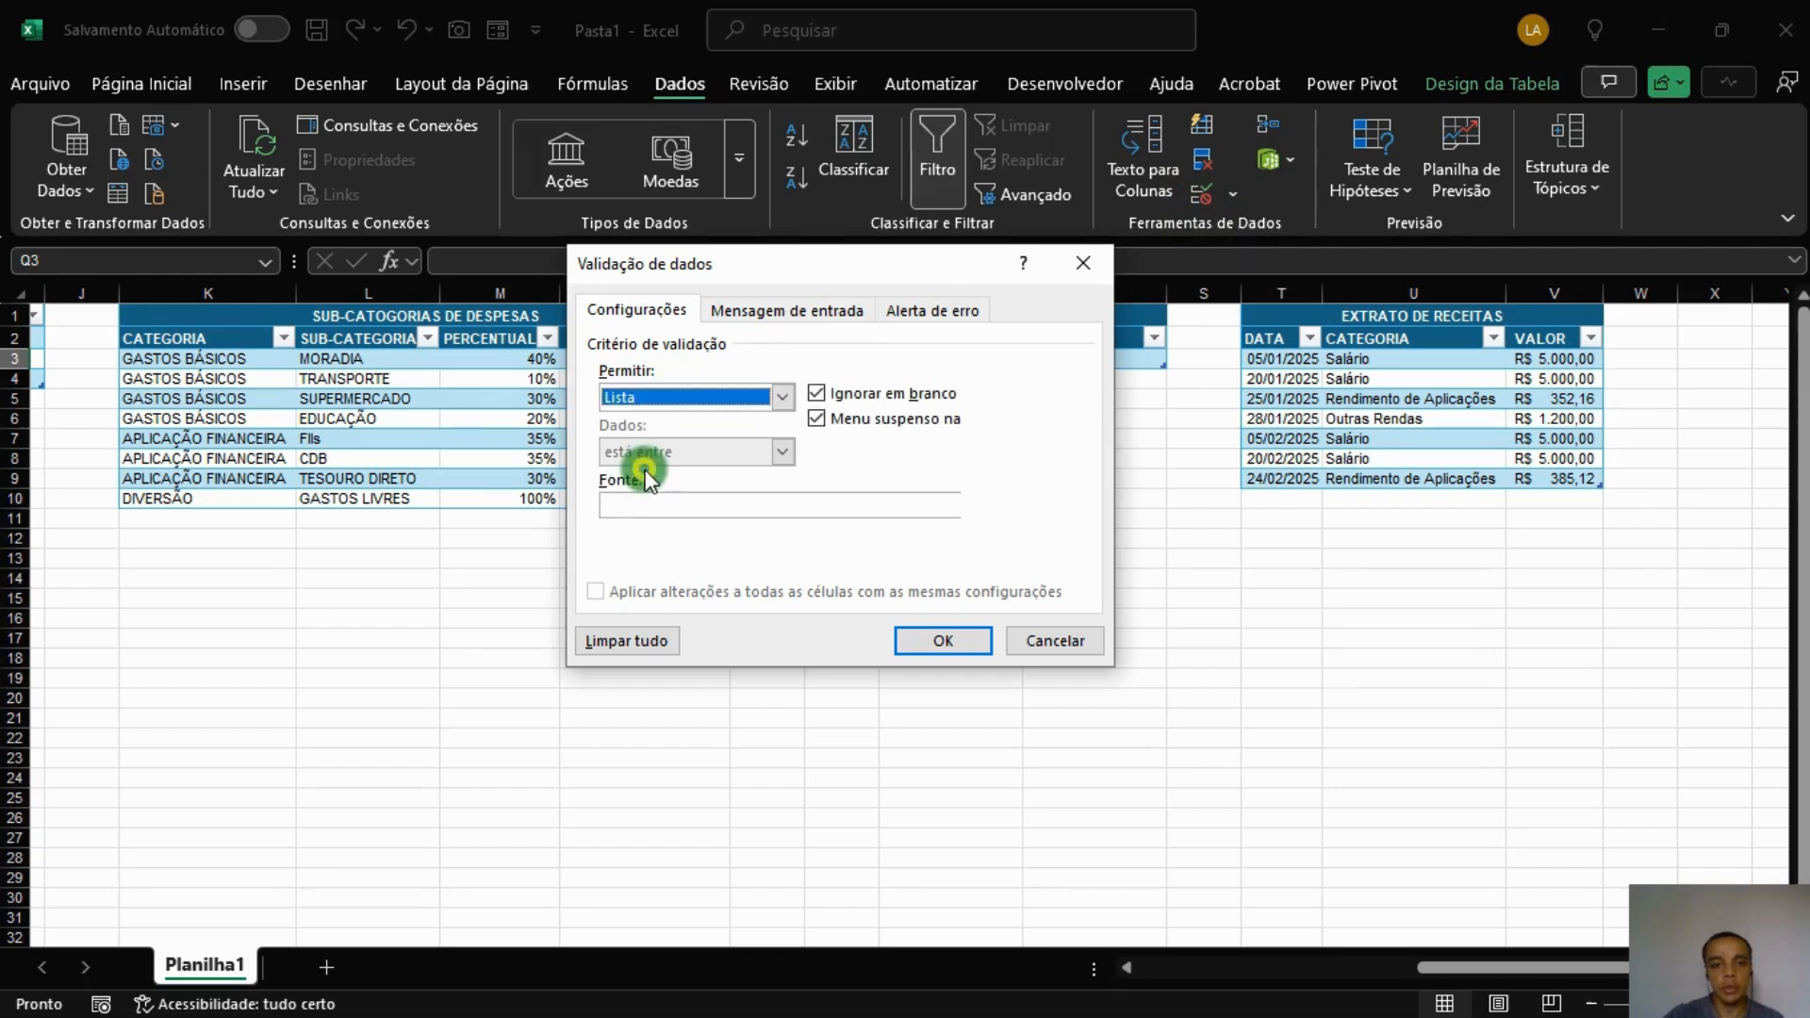
left_click(687, 504)
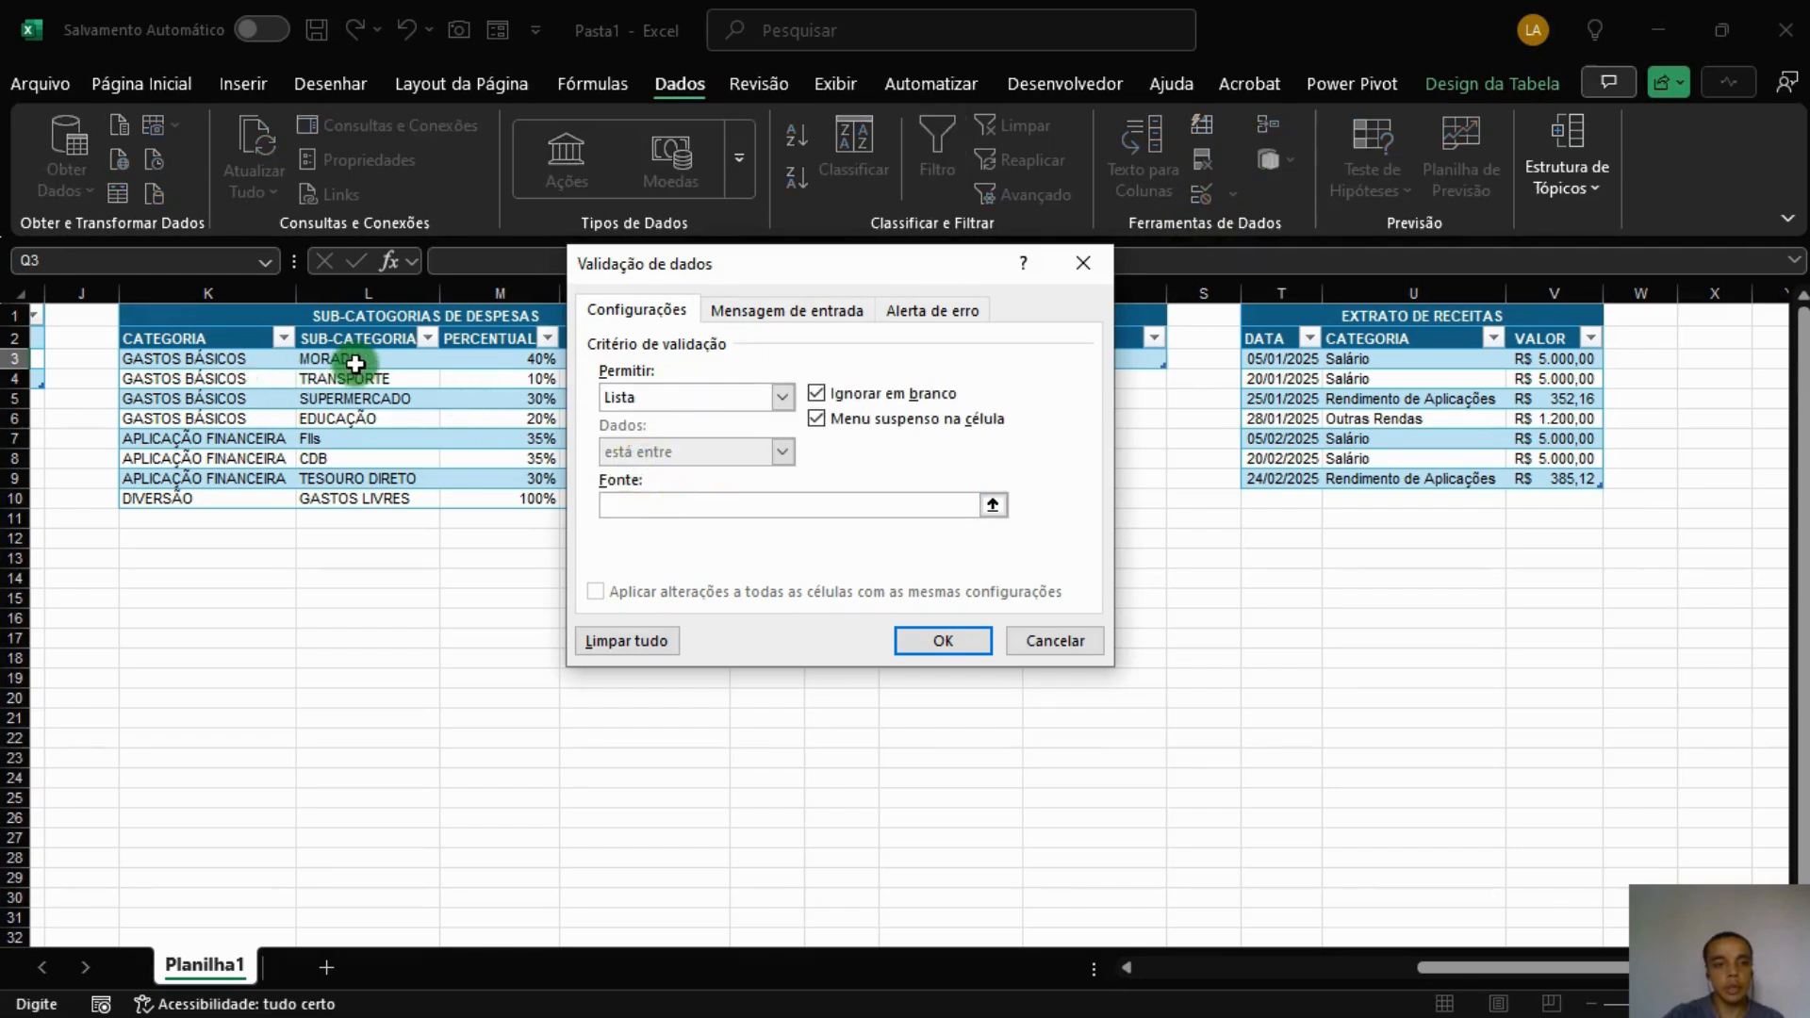
left_click_drag(351, 371, 353, 490)
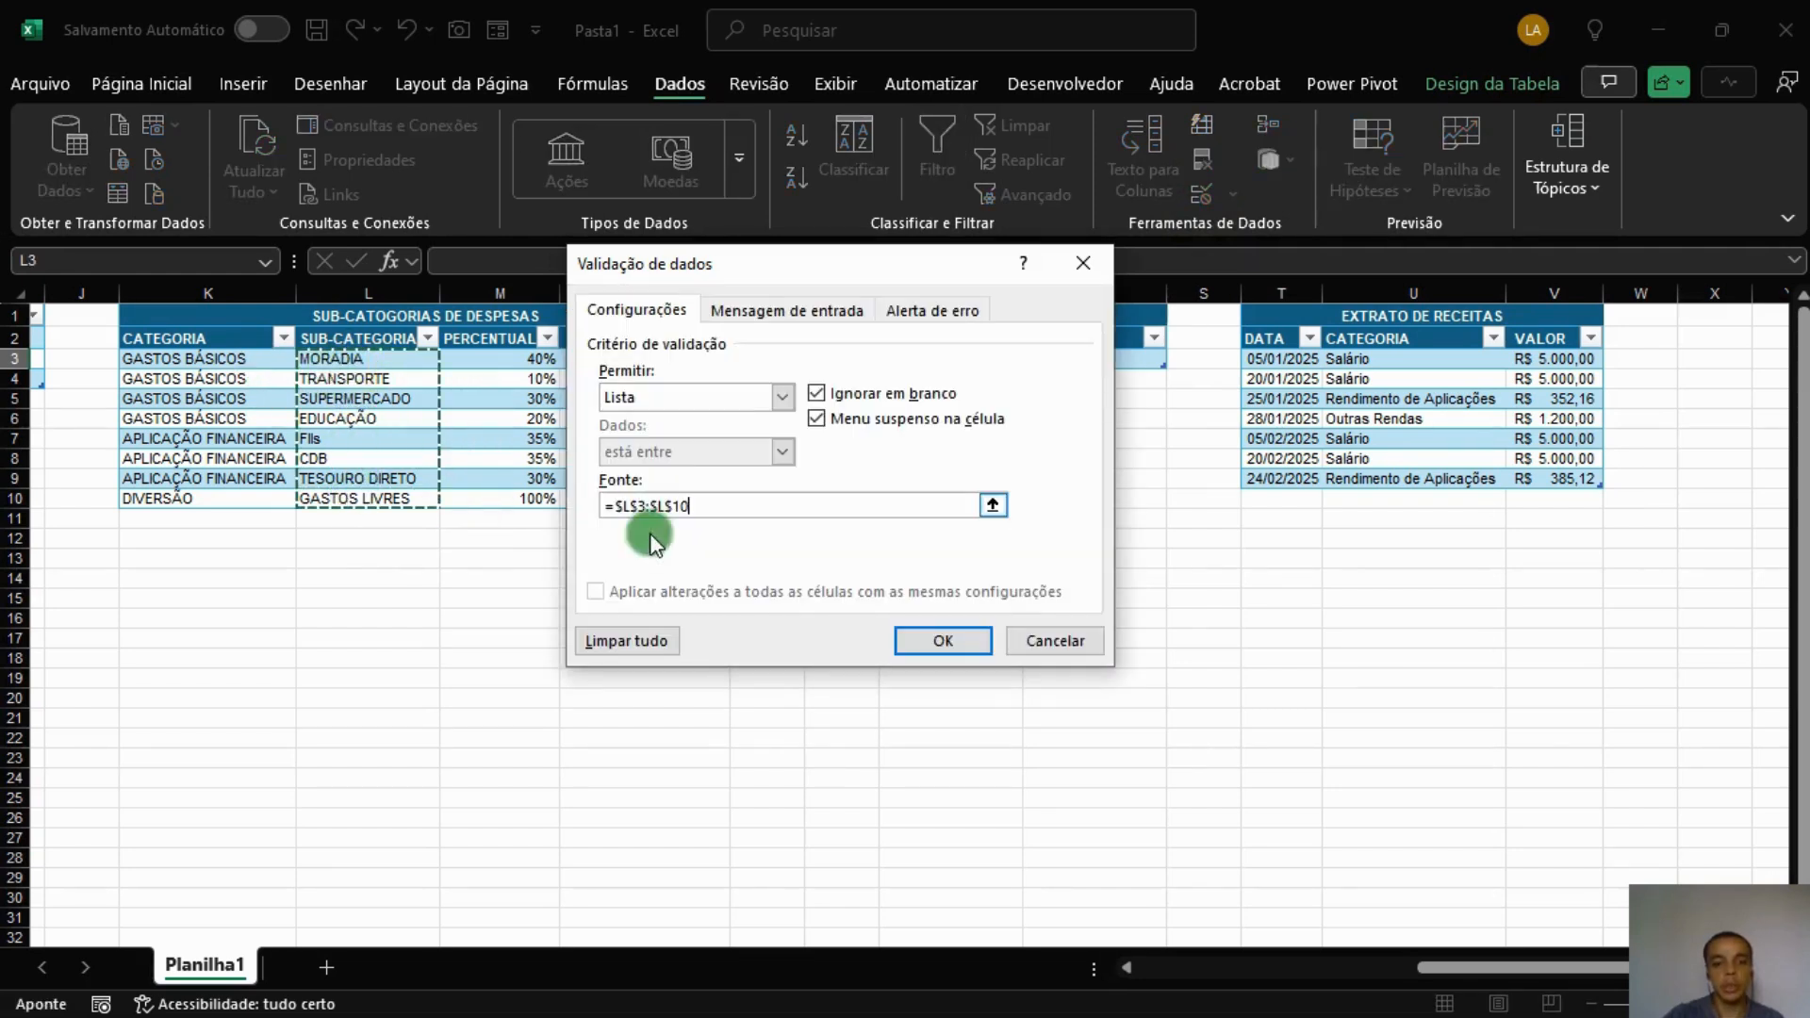
left_click(942, 641)
left_click(999, 562)
Record the first expense in row 3 of EXTRATO DESPESAS: date 15/01/2025, sub-category MORADIA, value R$ 1.200,00.
left_click(842, 359)
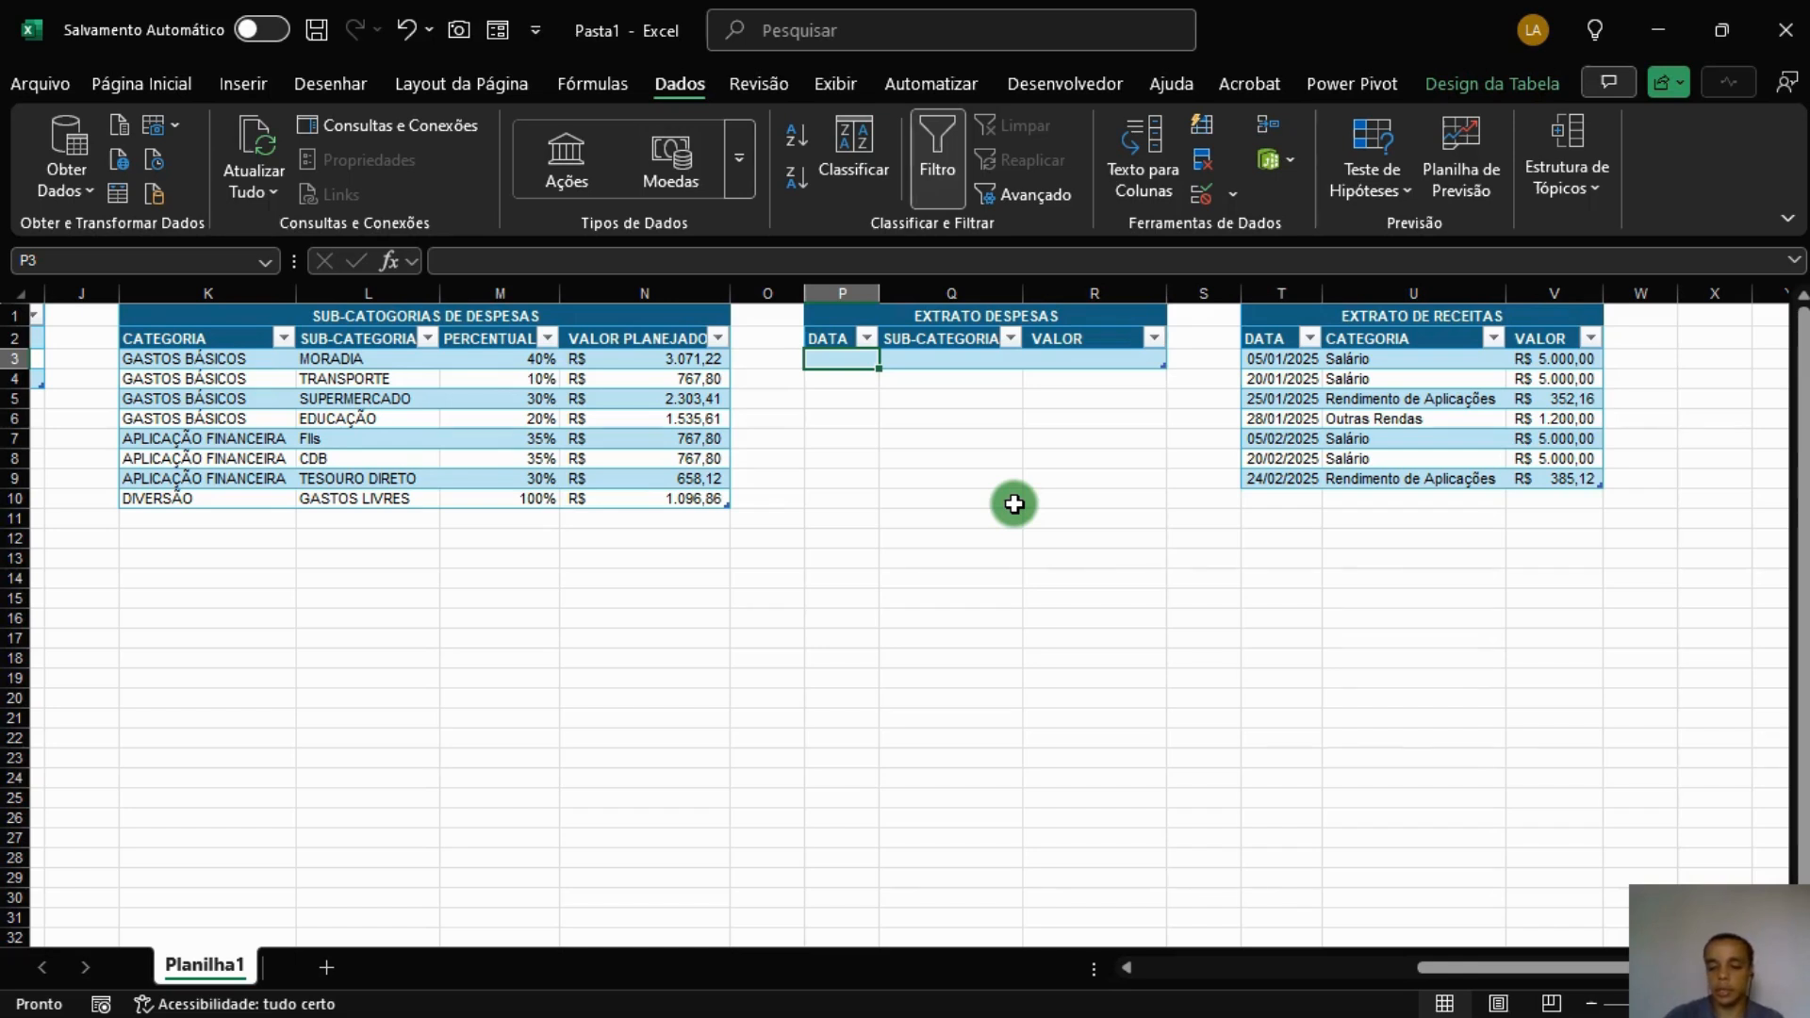
type("15/01")
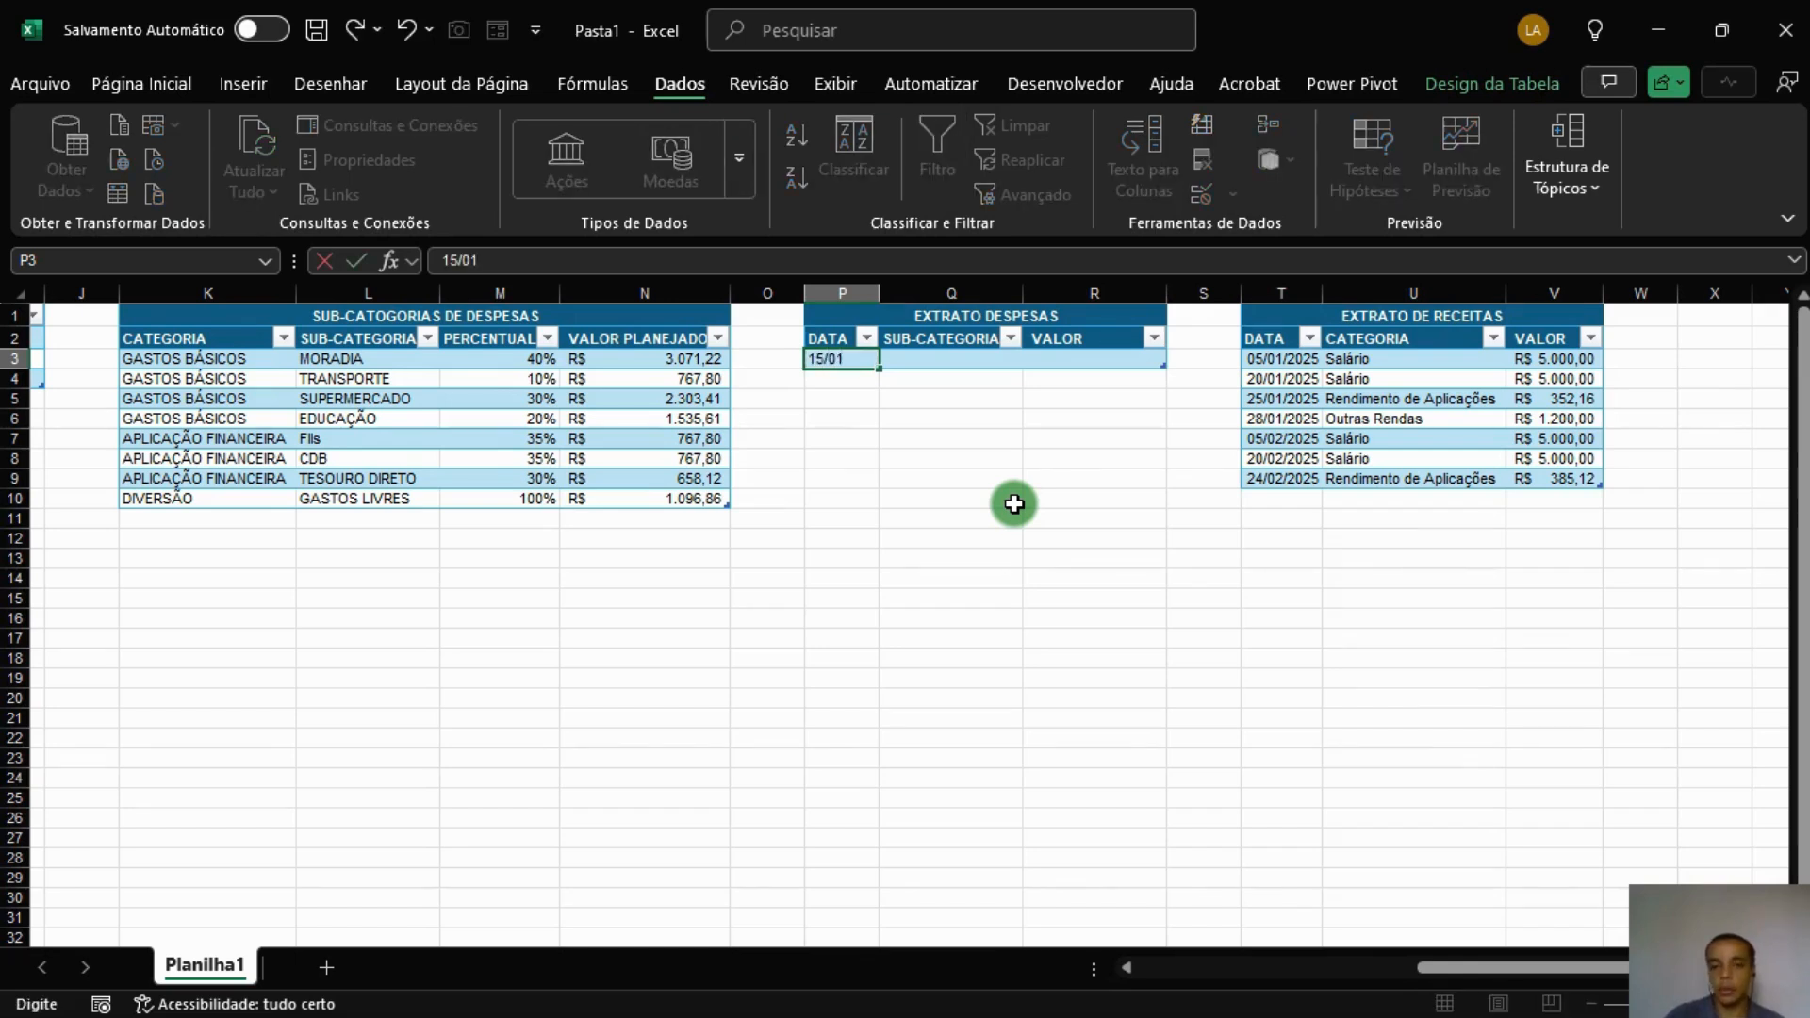
key("Tab")
left_click(1040, 362)
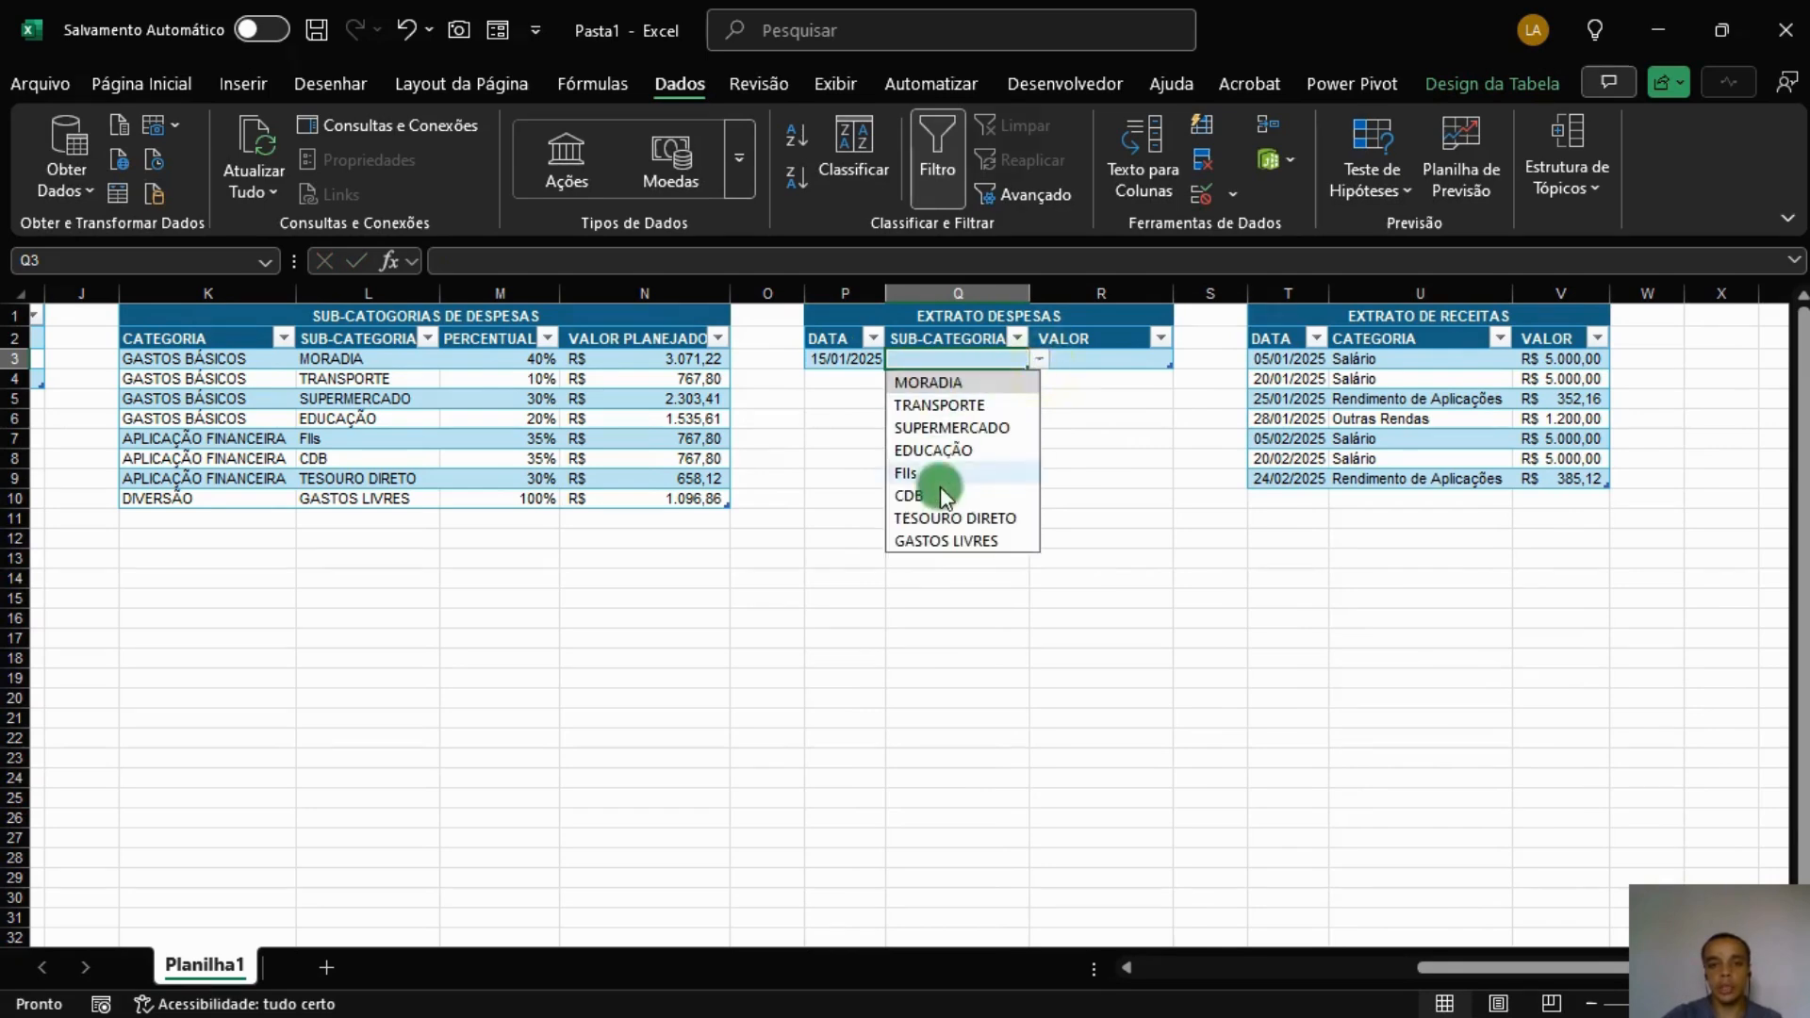
left_click(949, 387)
left_click(1091, 358)
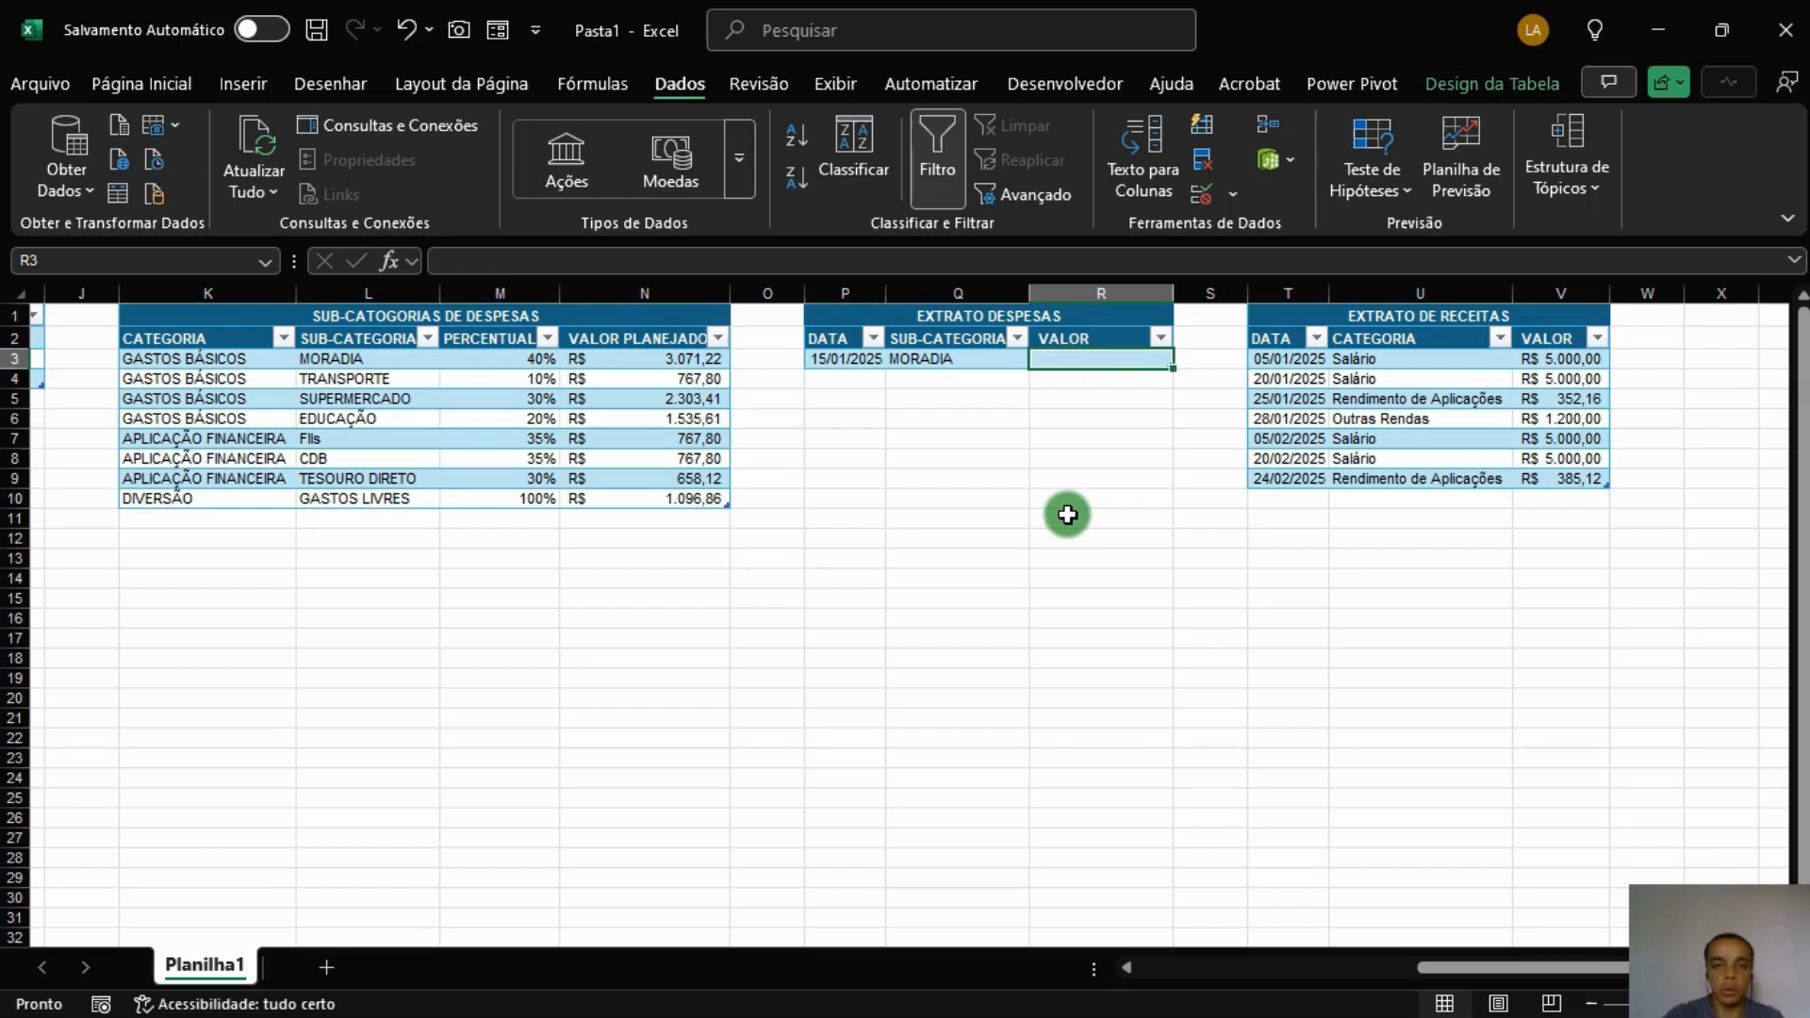
type("12")
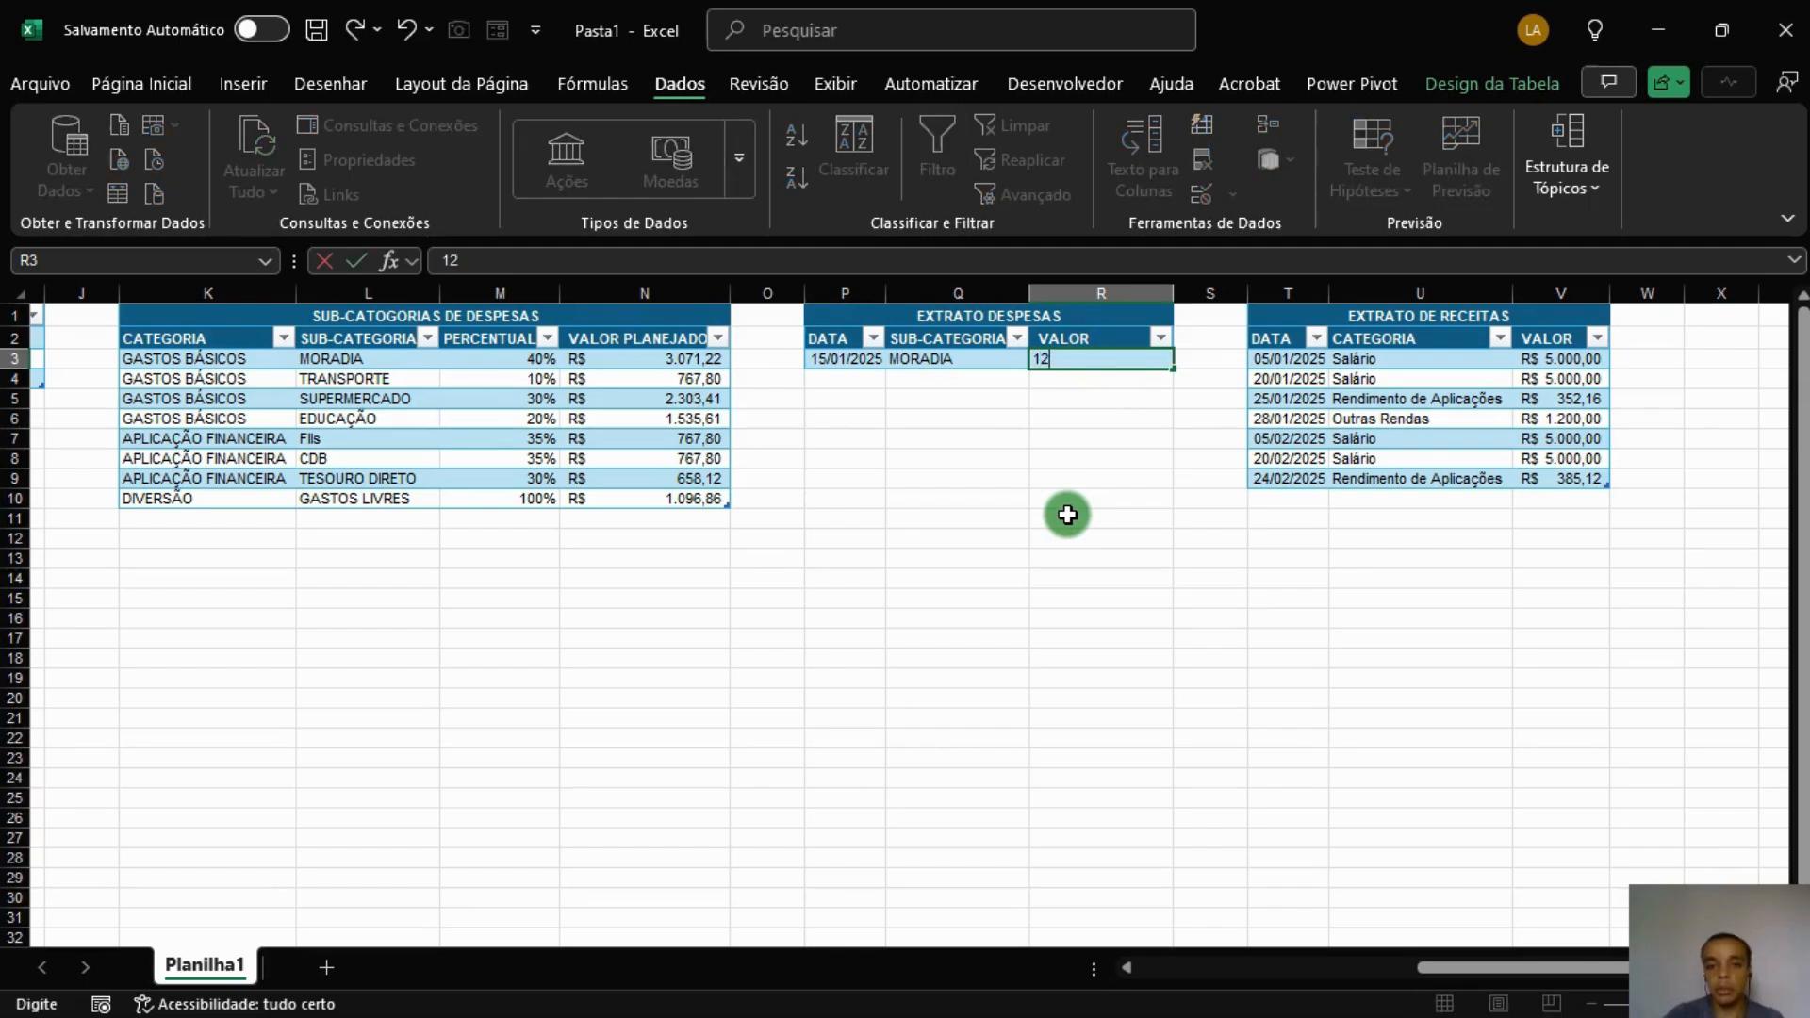
key("Return")
key("Left")
key("Left")
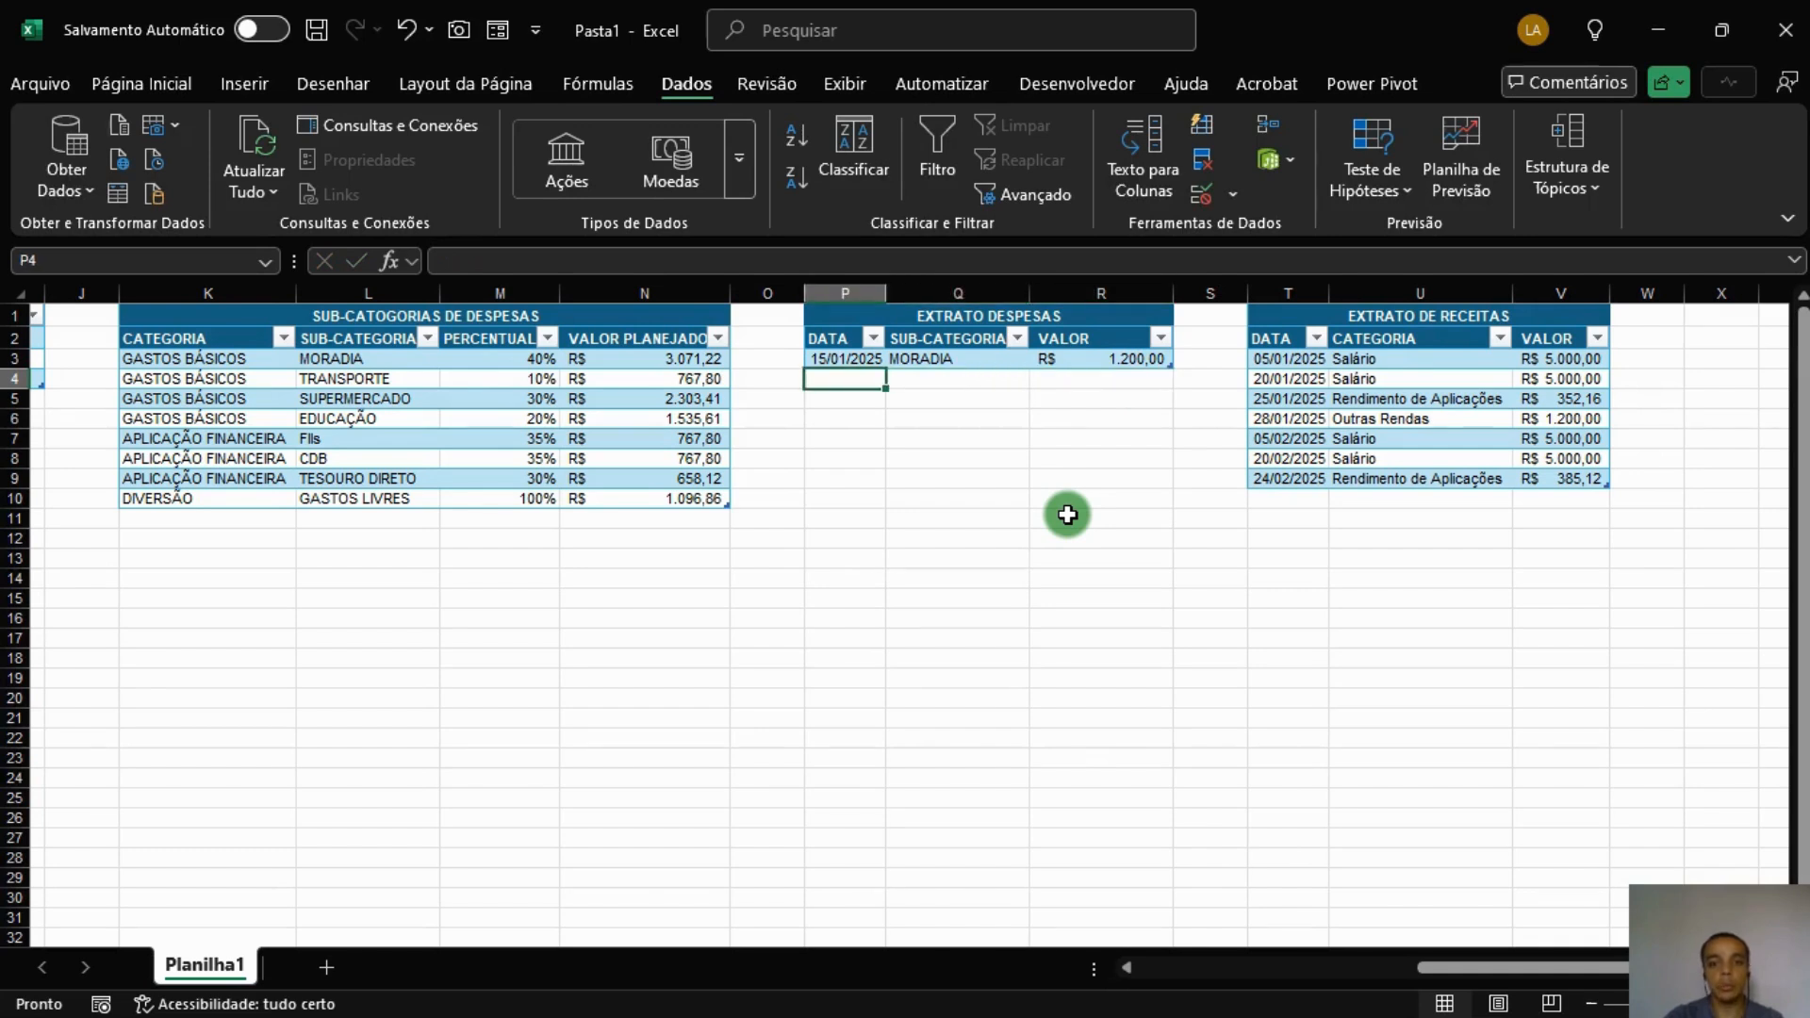
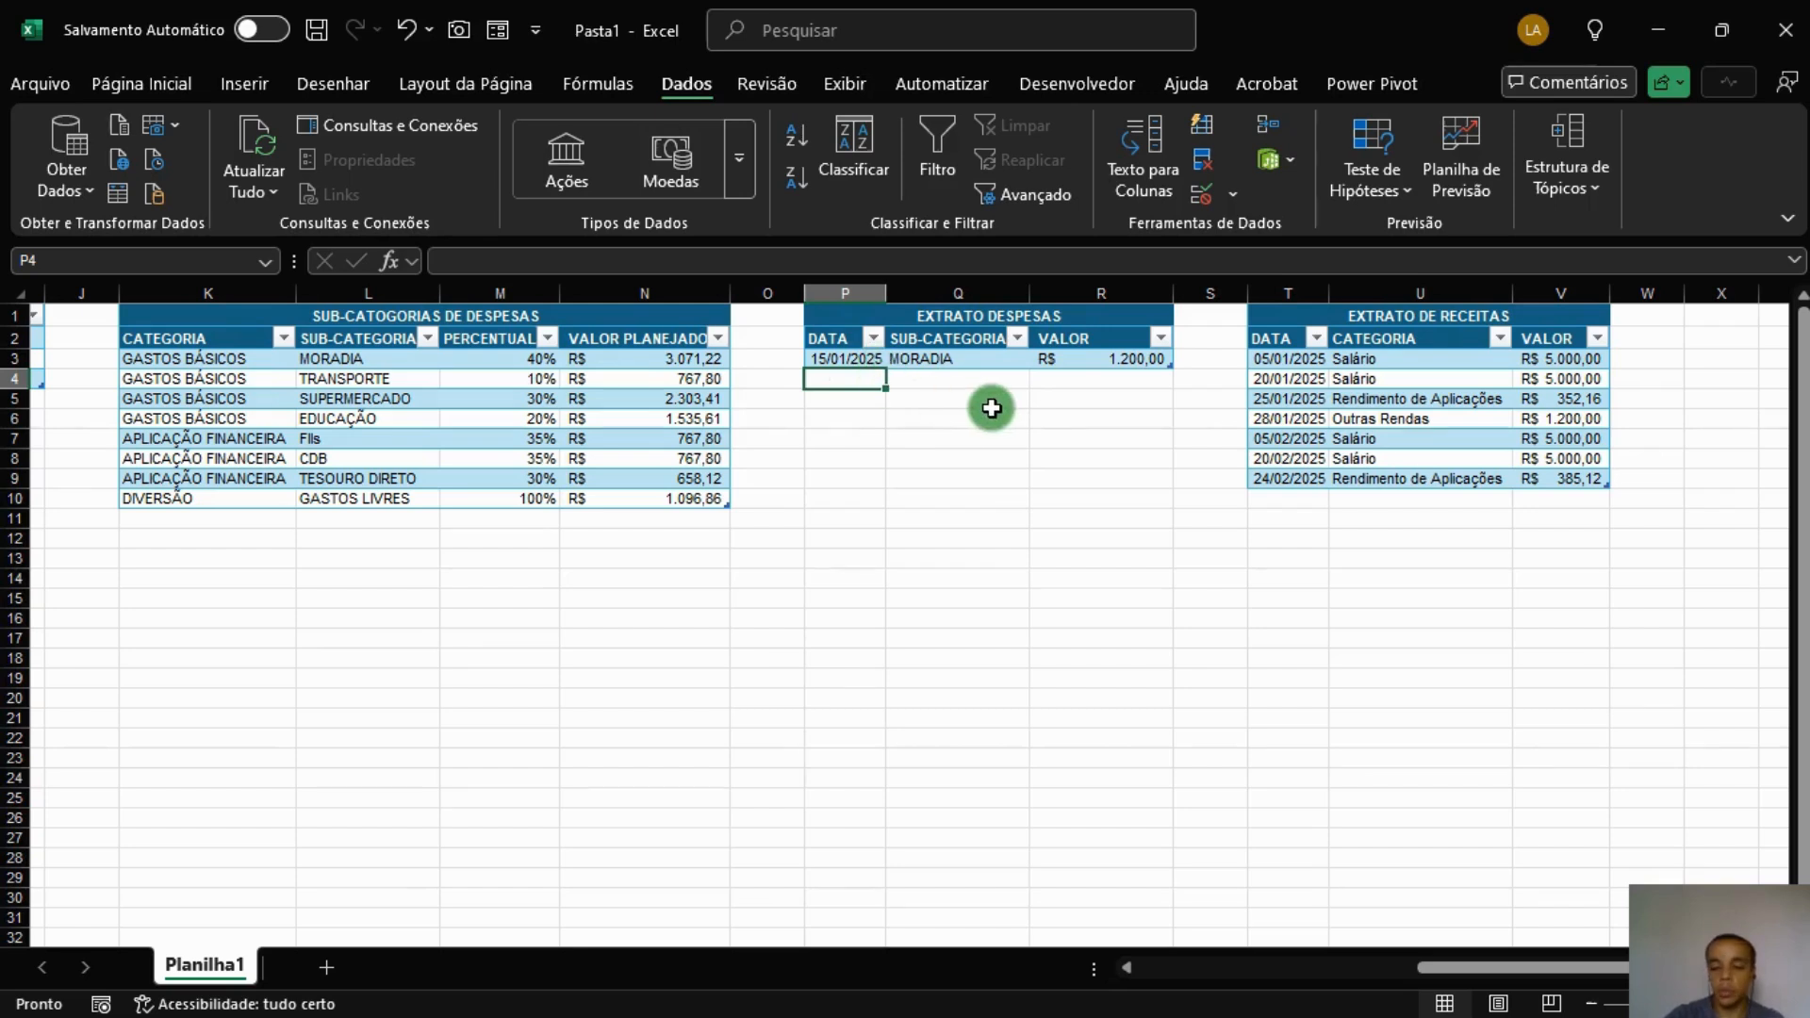
Record the second expense in row 4 of EXTRATO DESPESAS: date 16/01/2025, sub-category SUPERMERCADO, value R$ 352,00.
type("16/01")
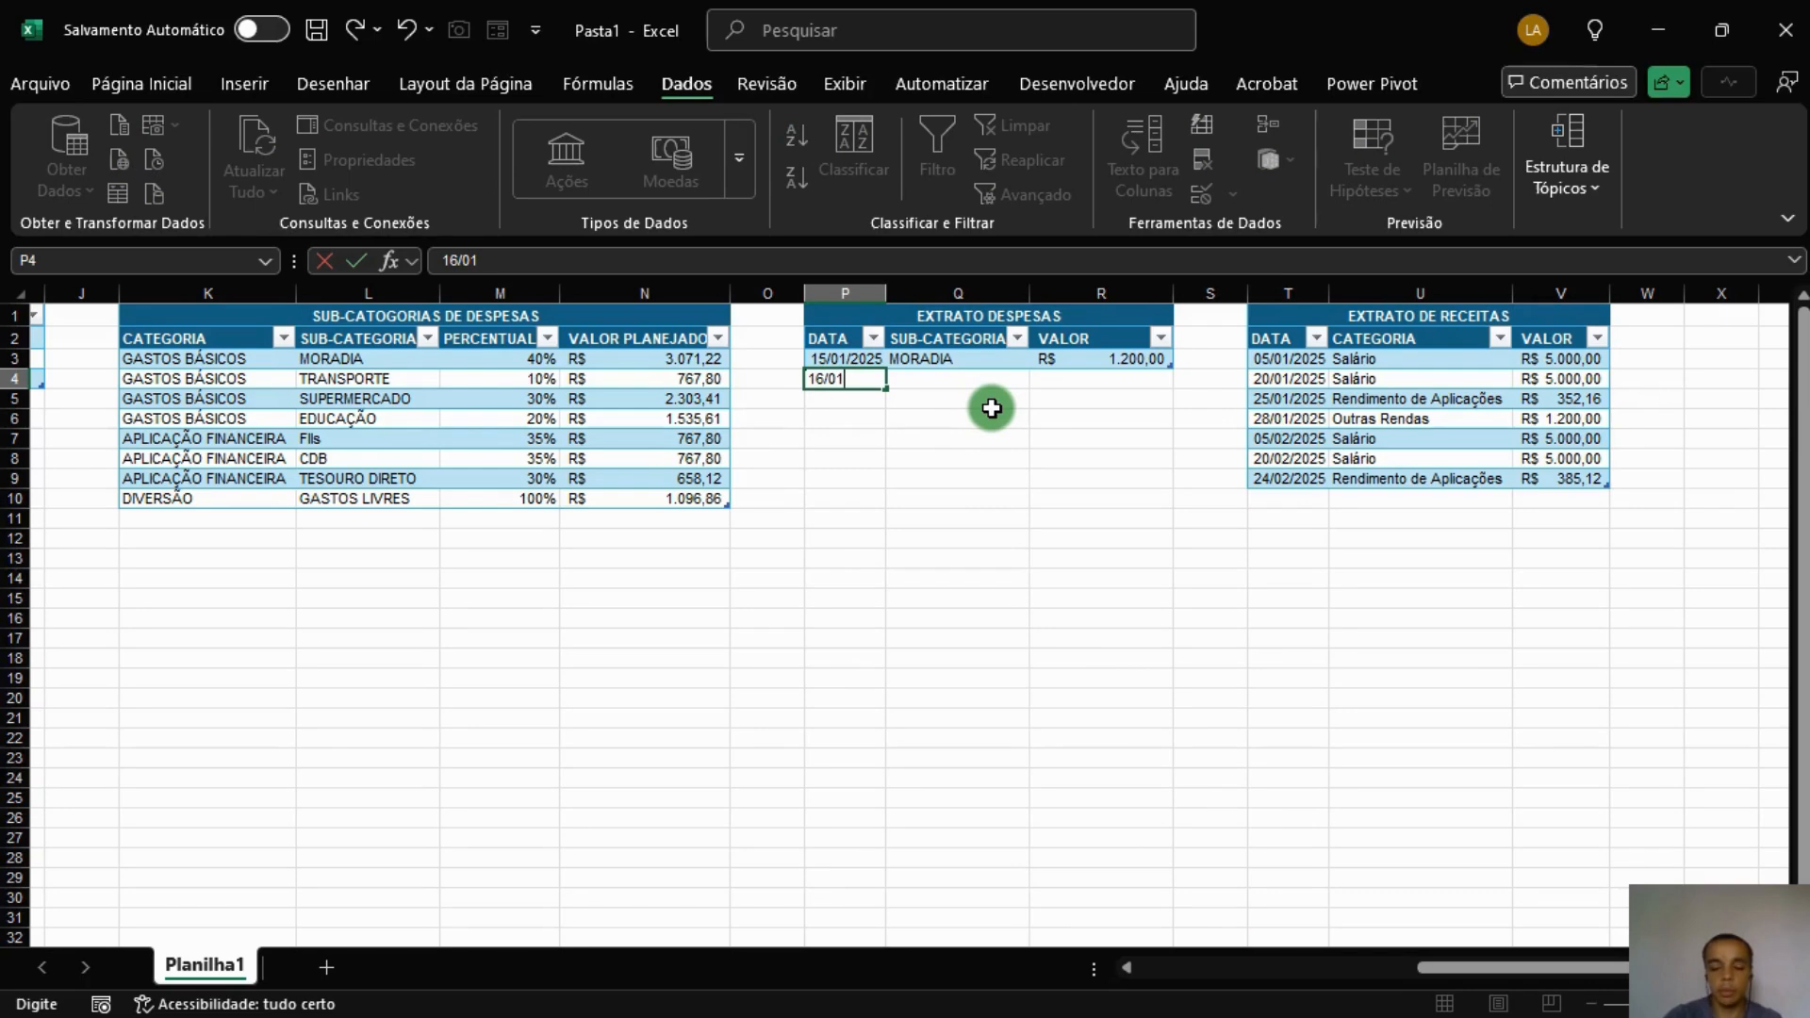
type("/2025")
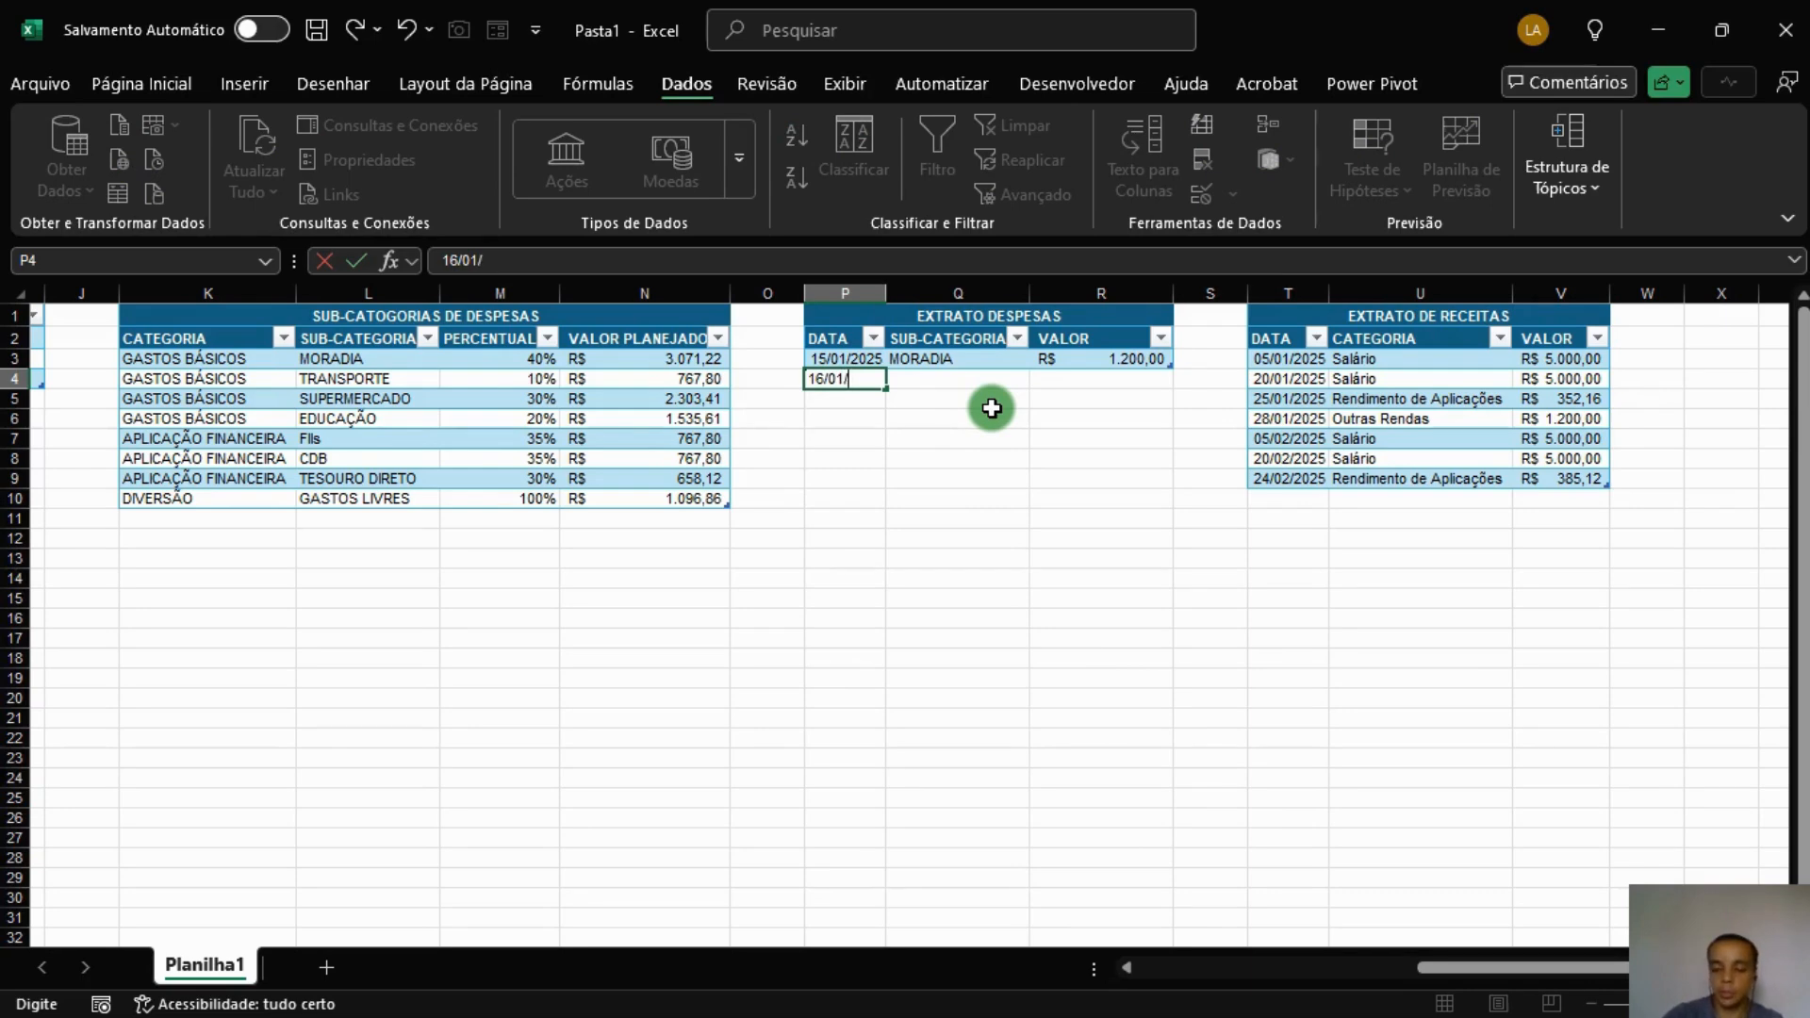
key("Tab")
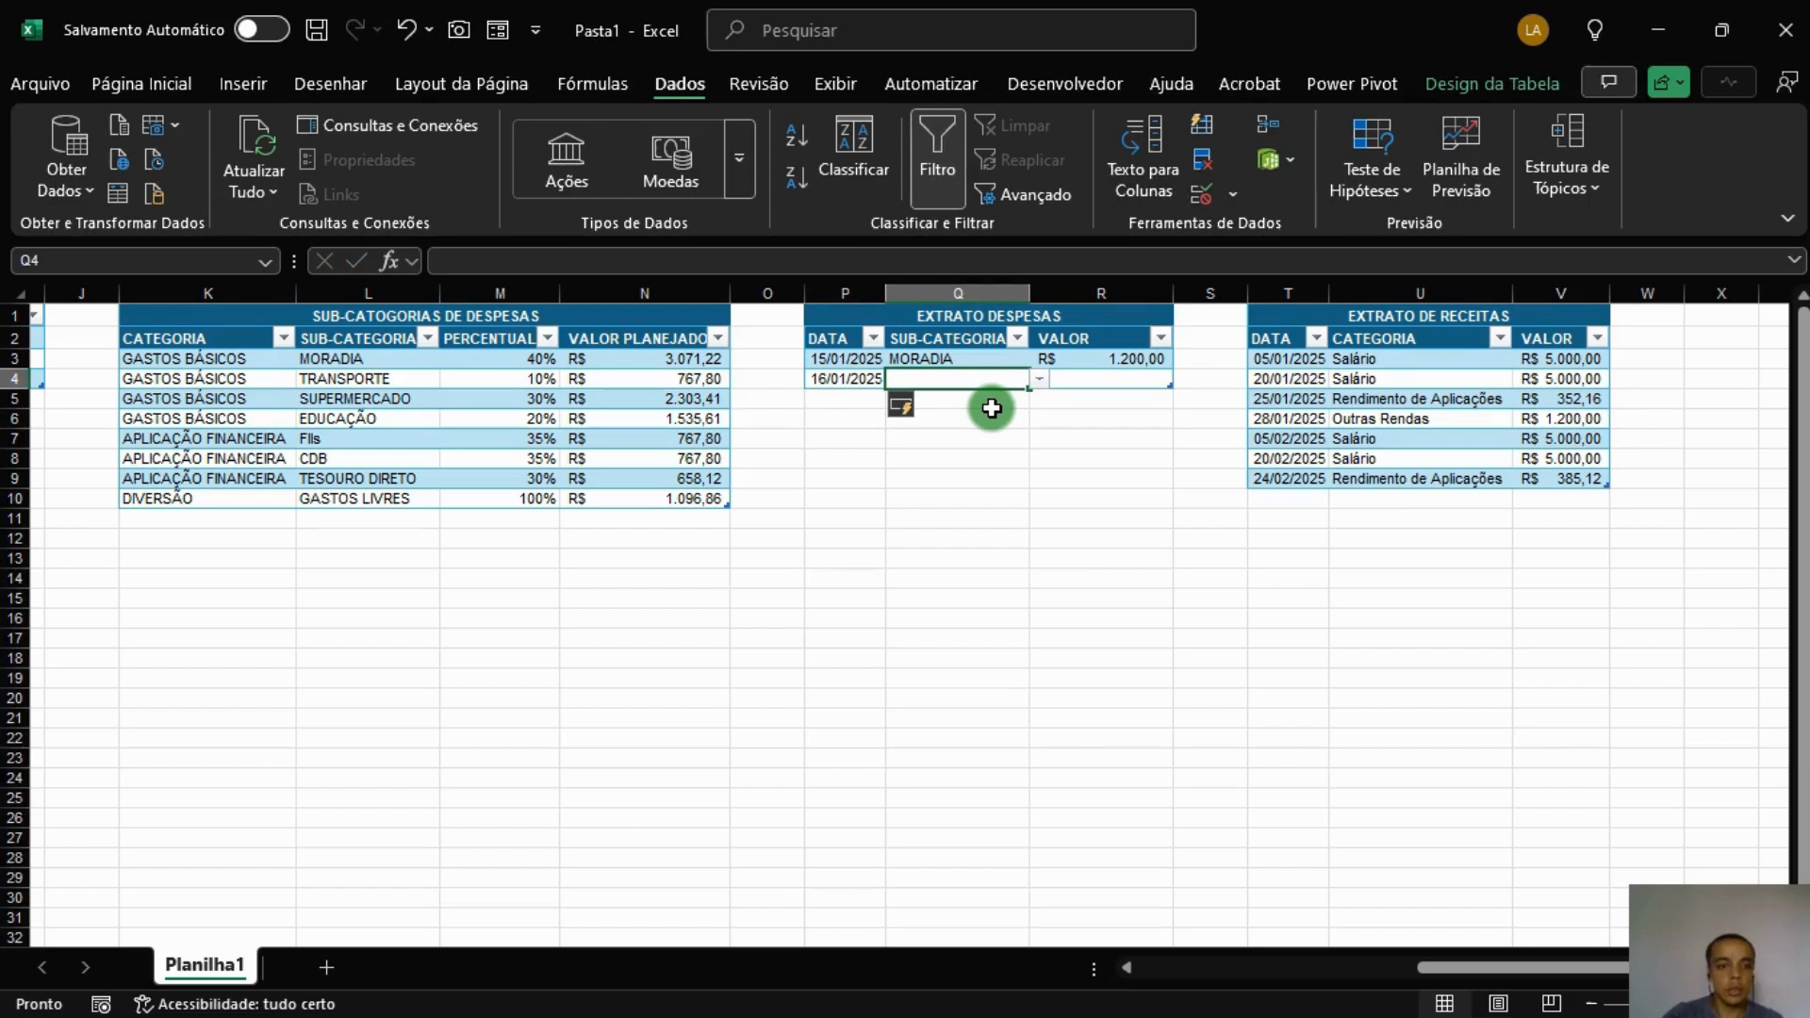
type("SUPERMERCADO")
key("Tab")
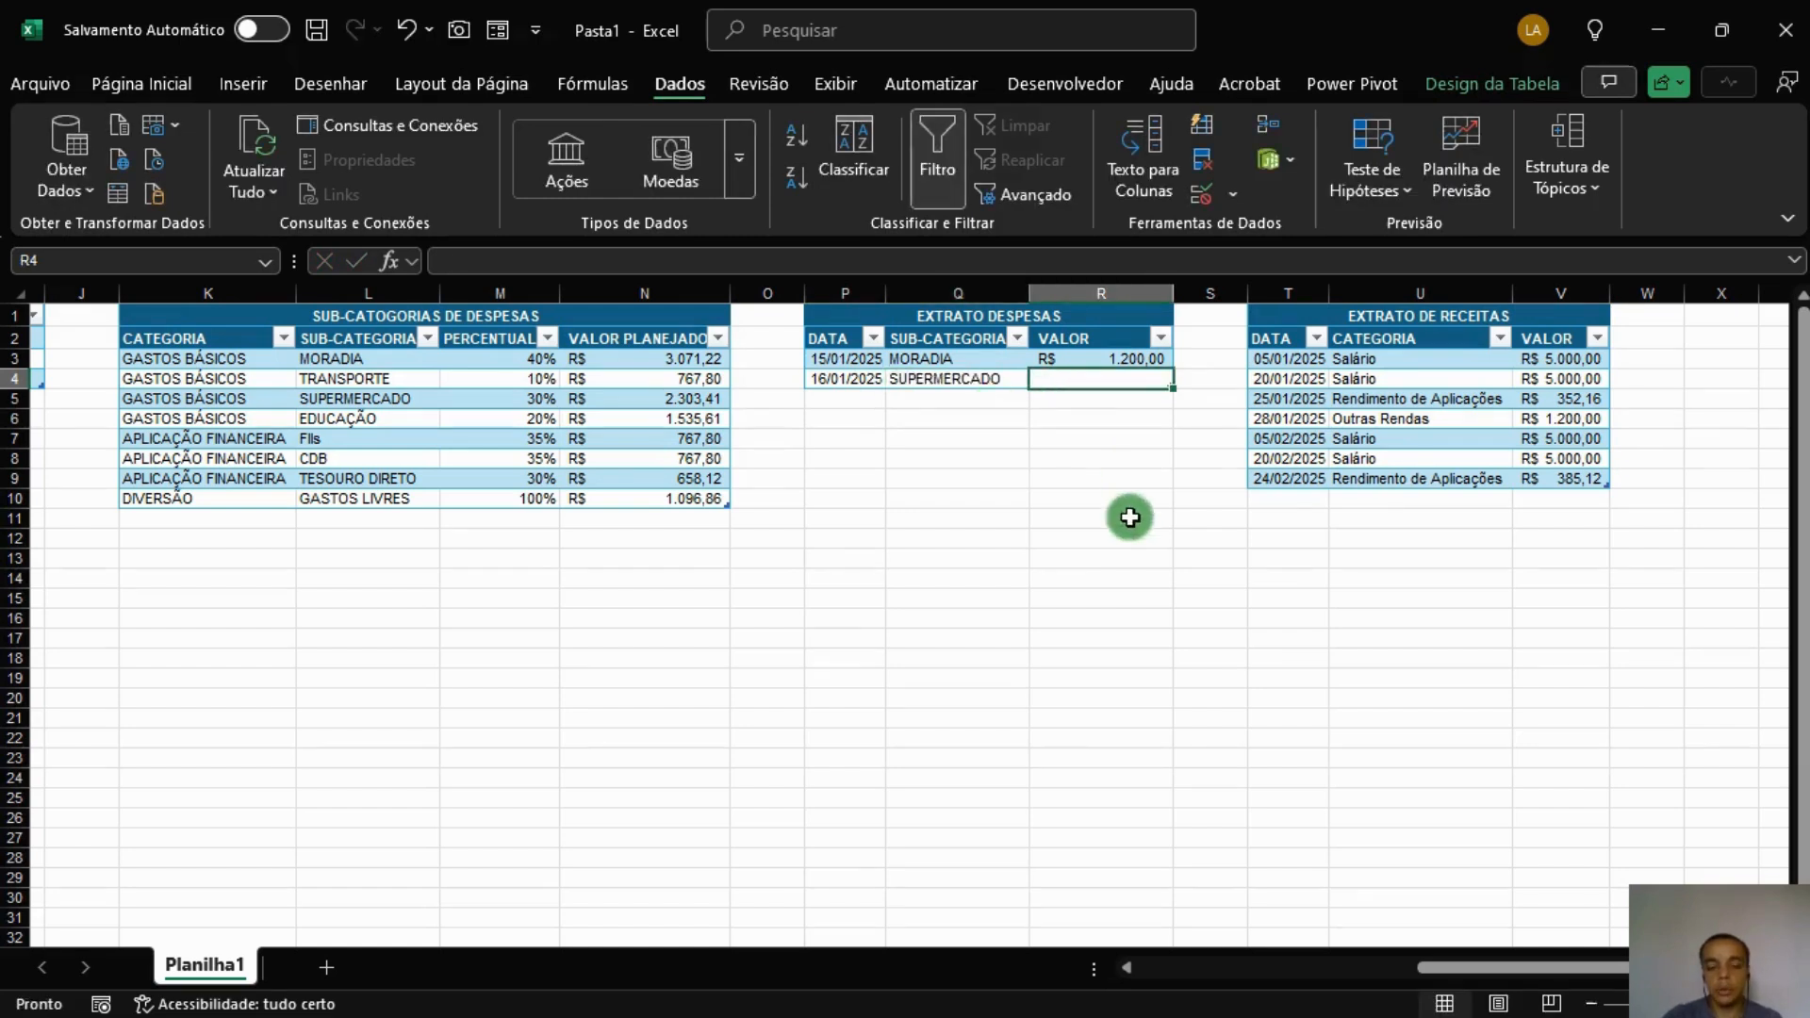
type("352")
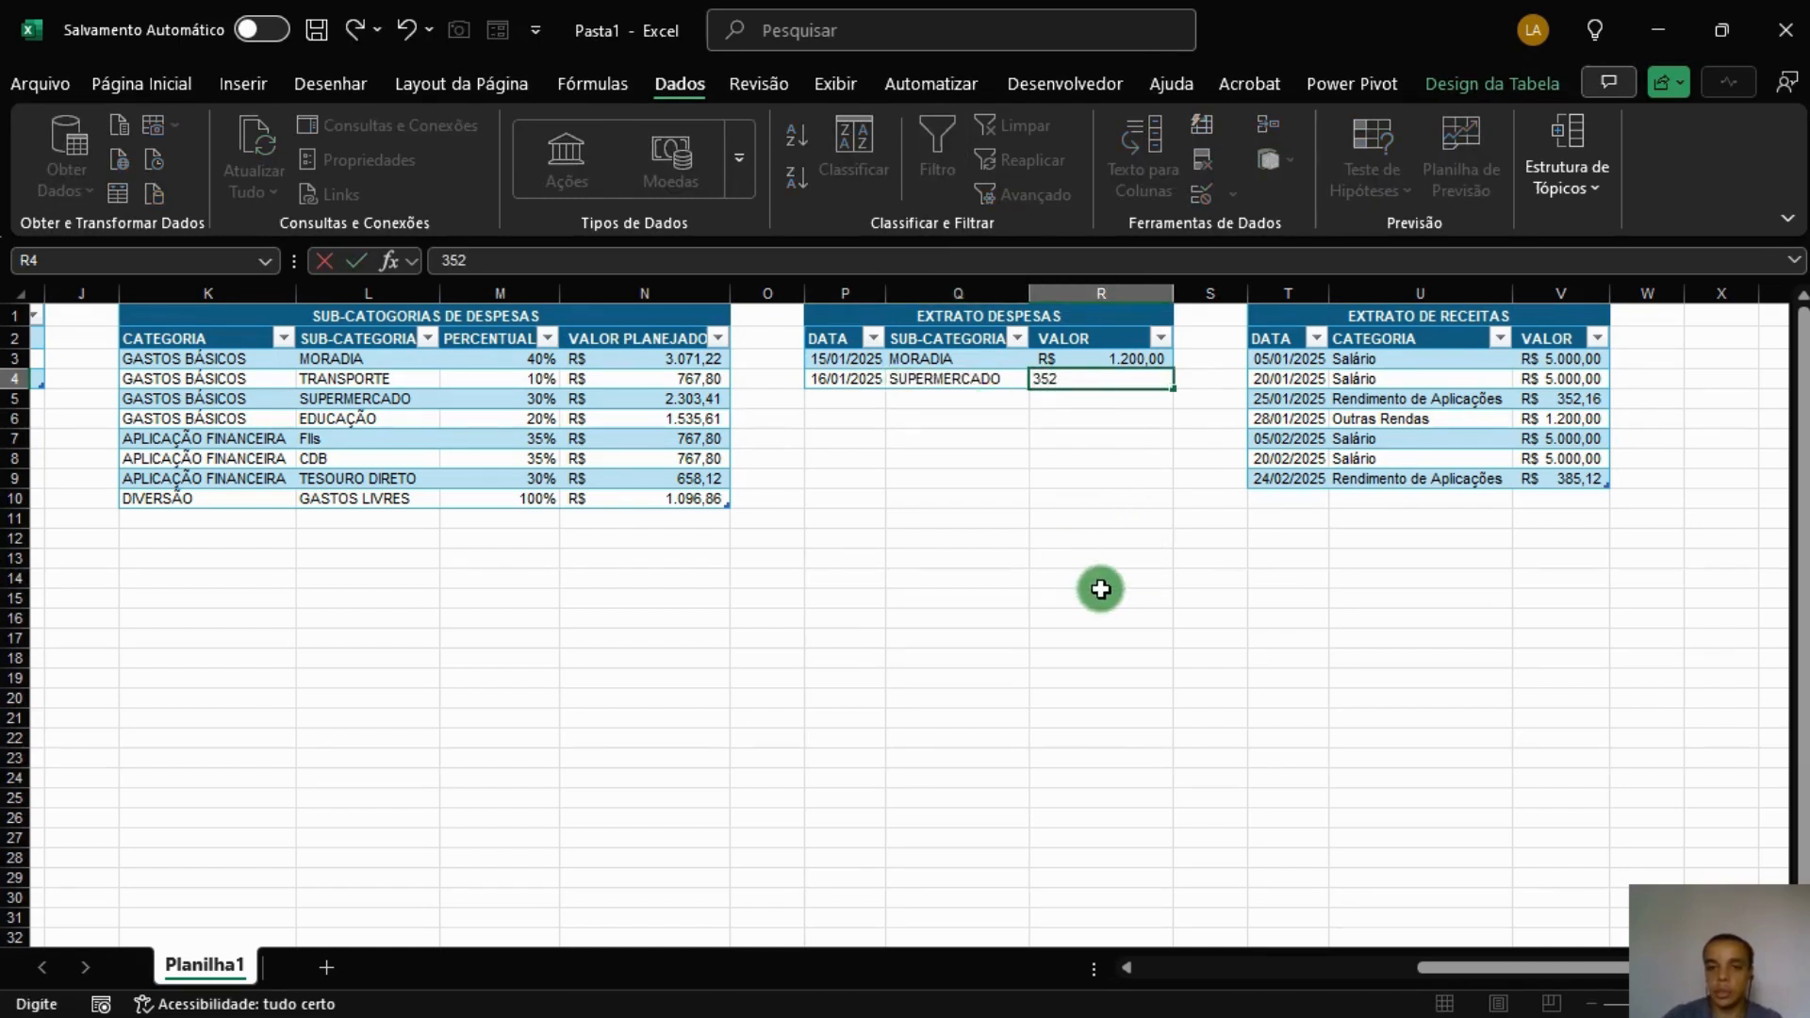
key("Return")
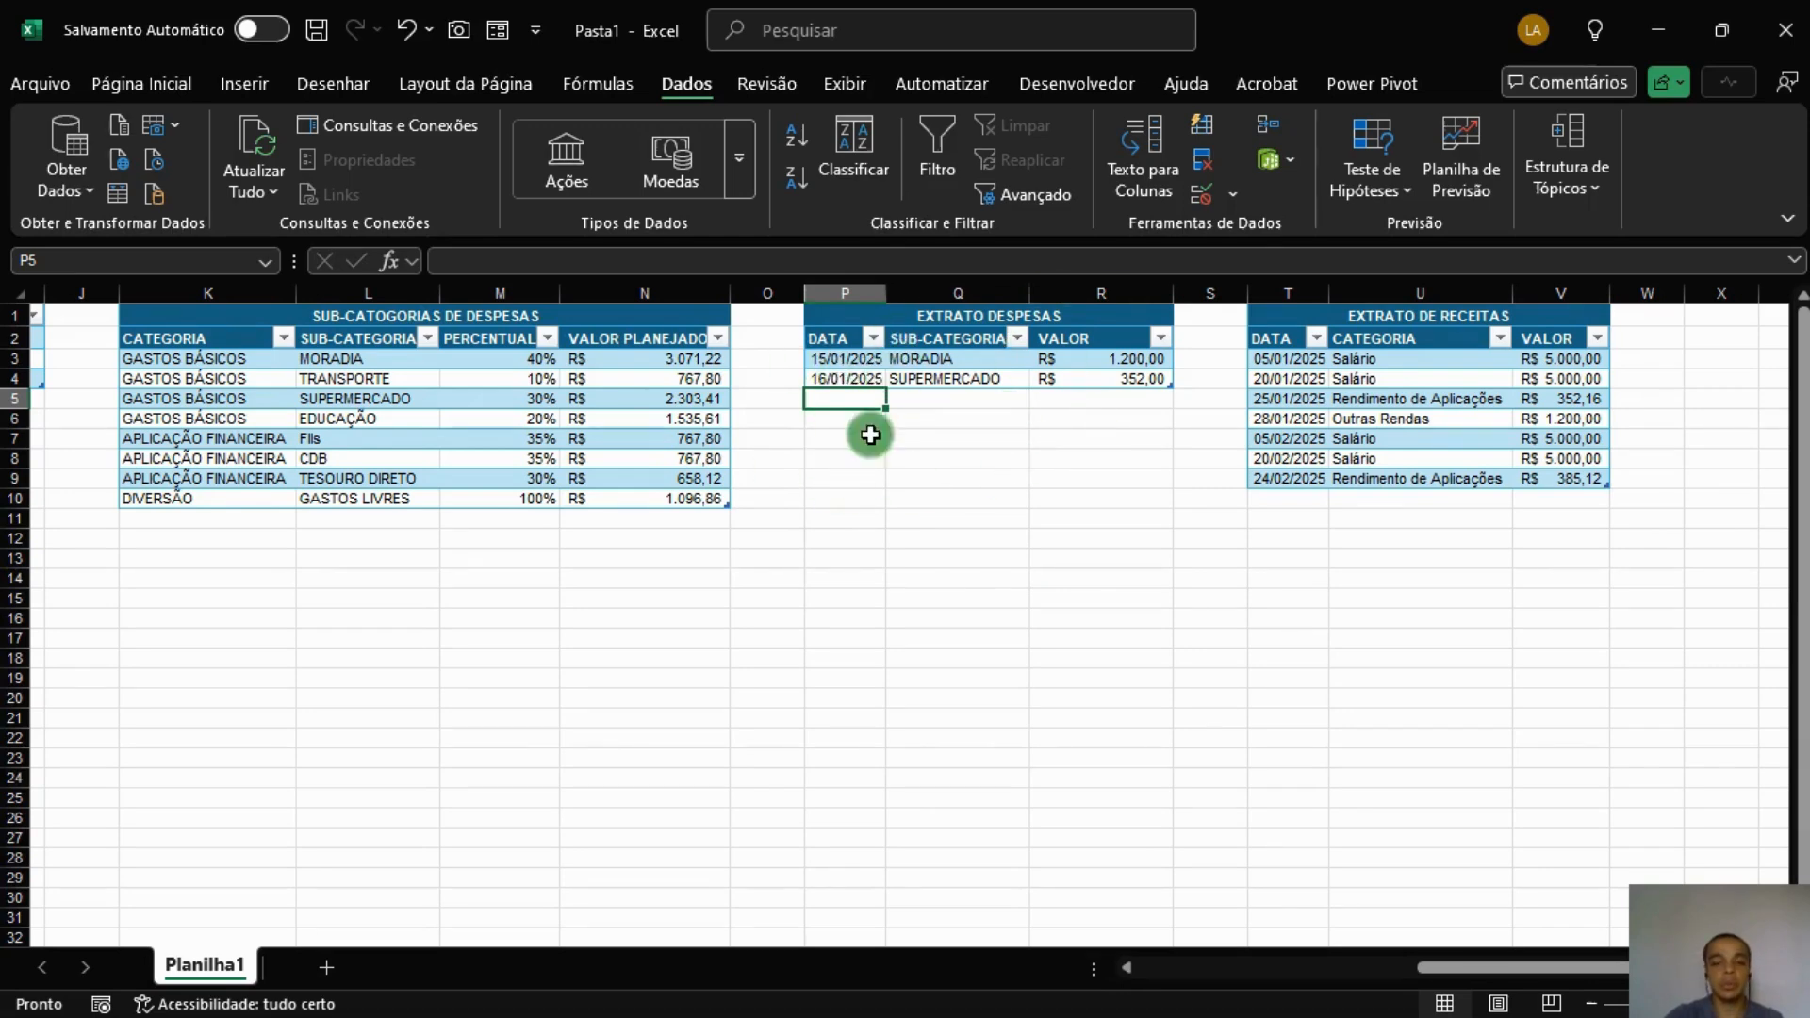
left_click(857, 378)
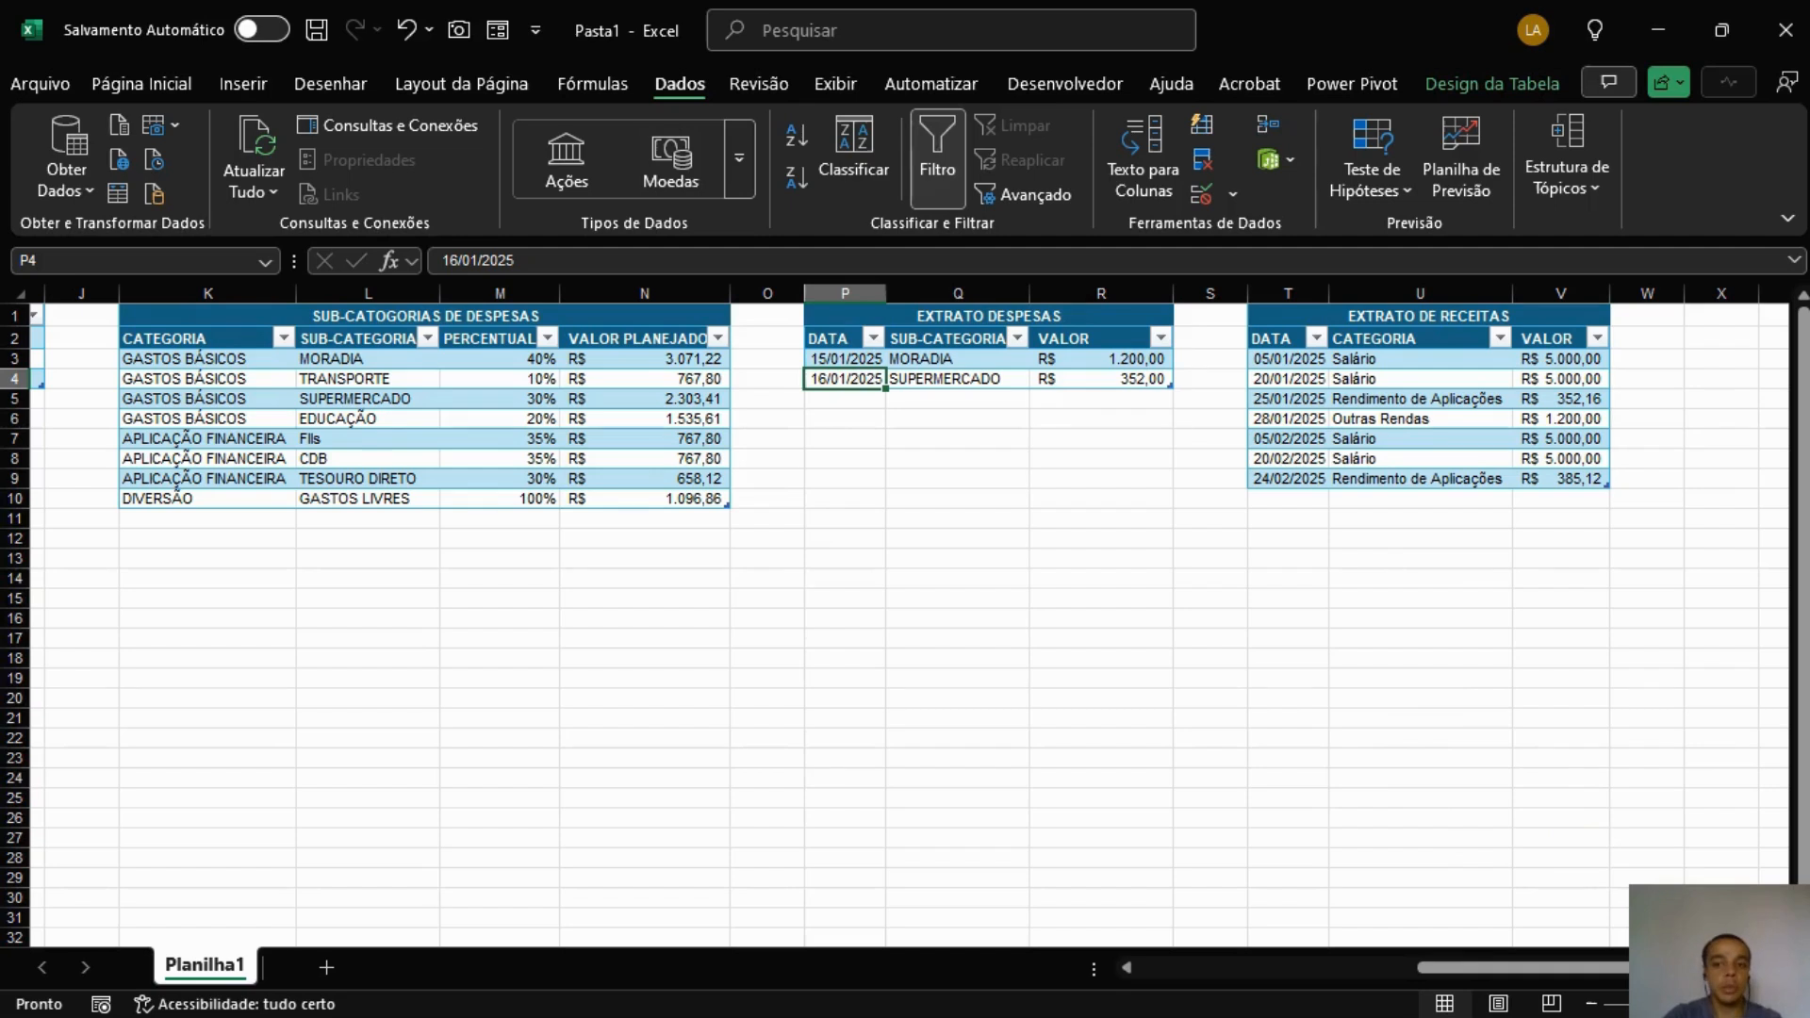
left_click(1294, 378)
left_click(966, 457)
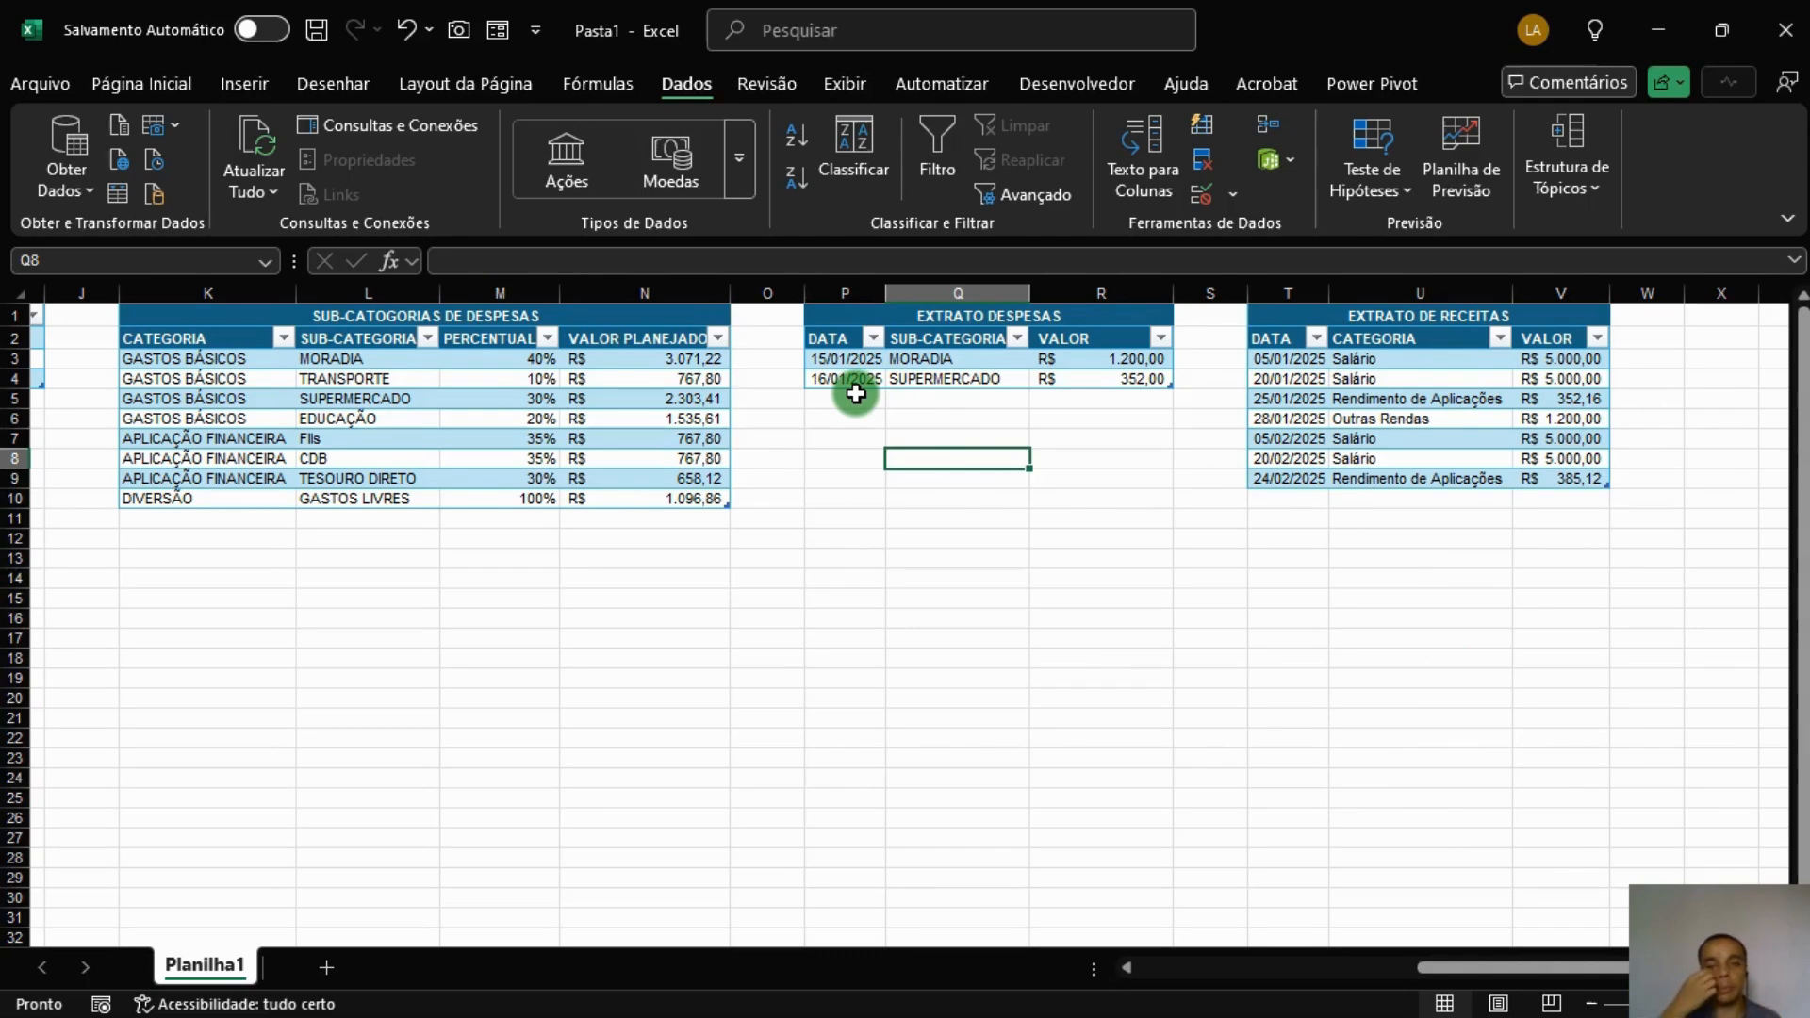
Insert a column between DATA and SUB-CATEGORIA in EXTRATO DESPESAS and name its header ANO.
right_click(939, 296)
left_click(1020, 573)
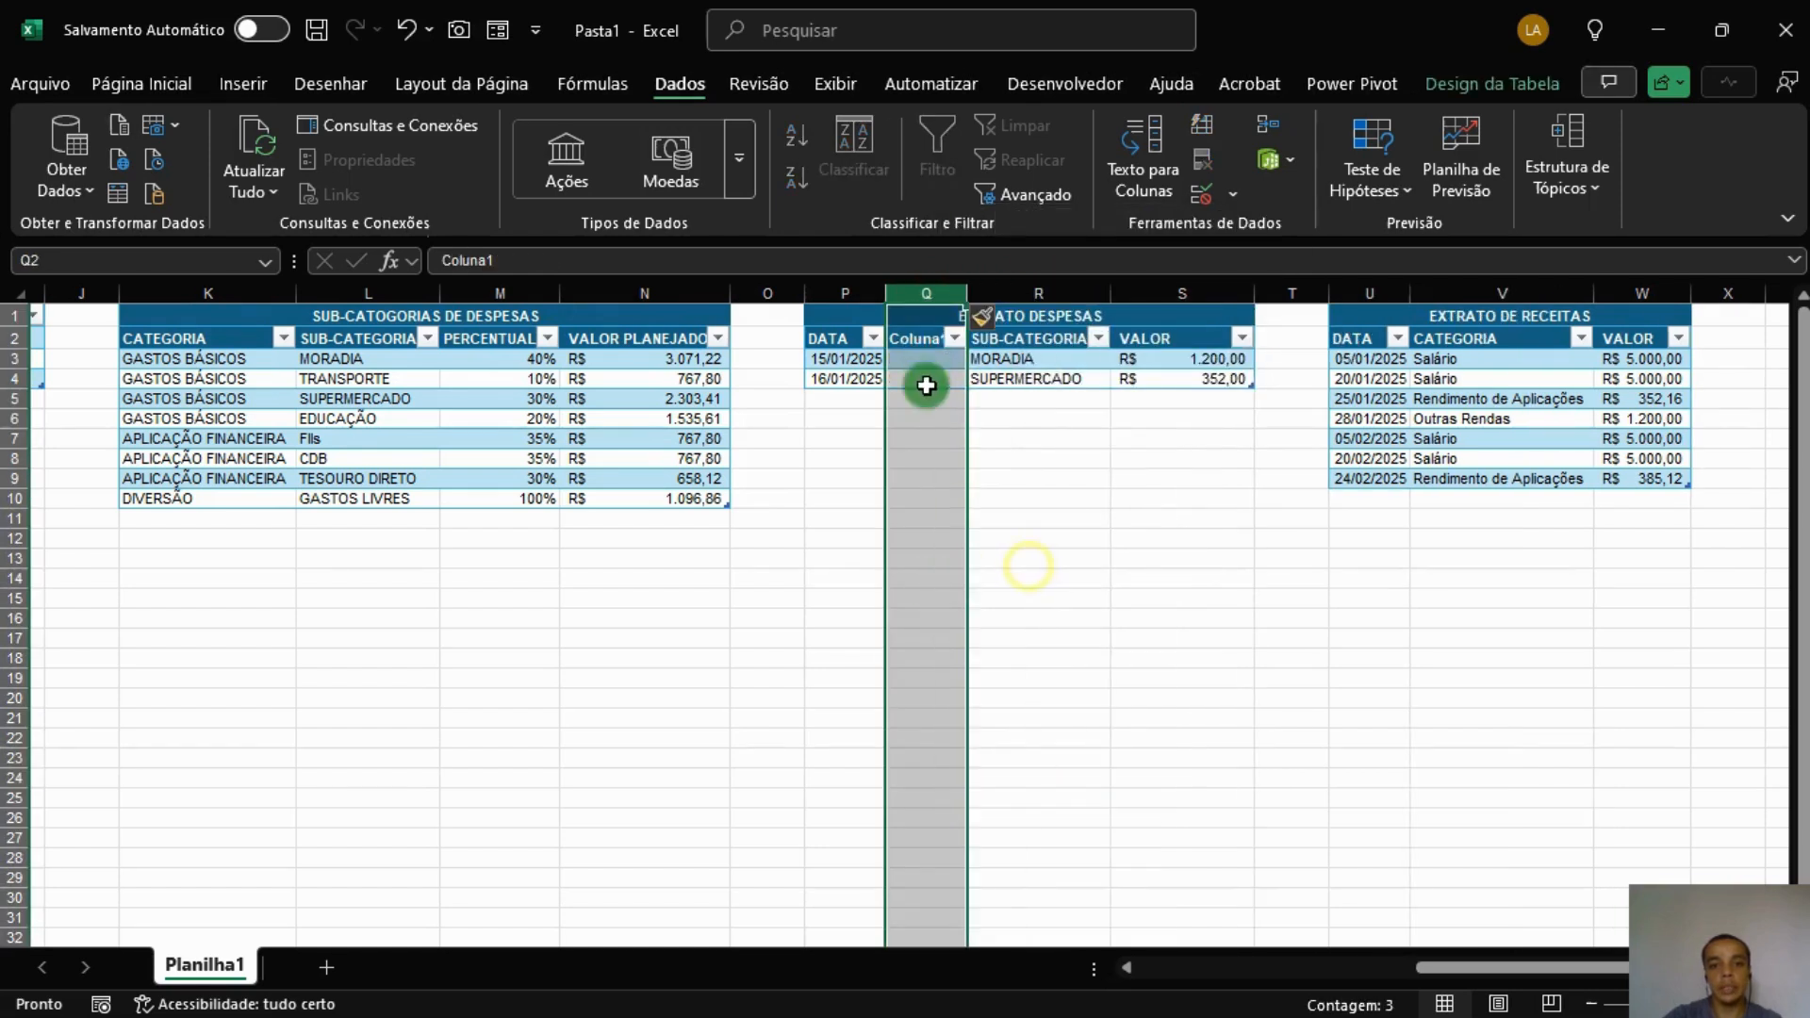
left_click(925, 341)
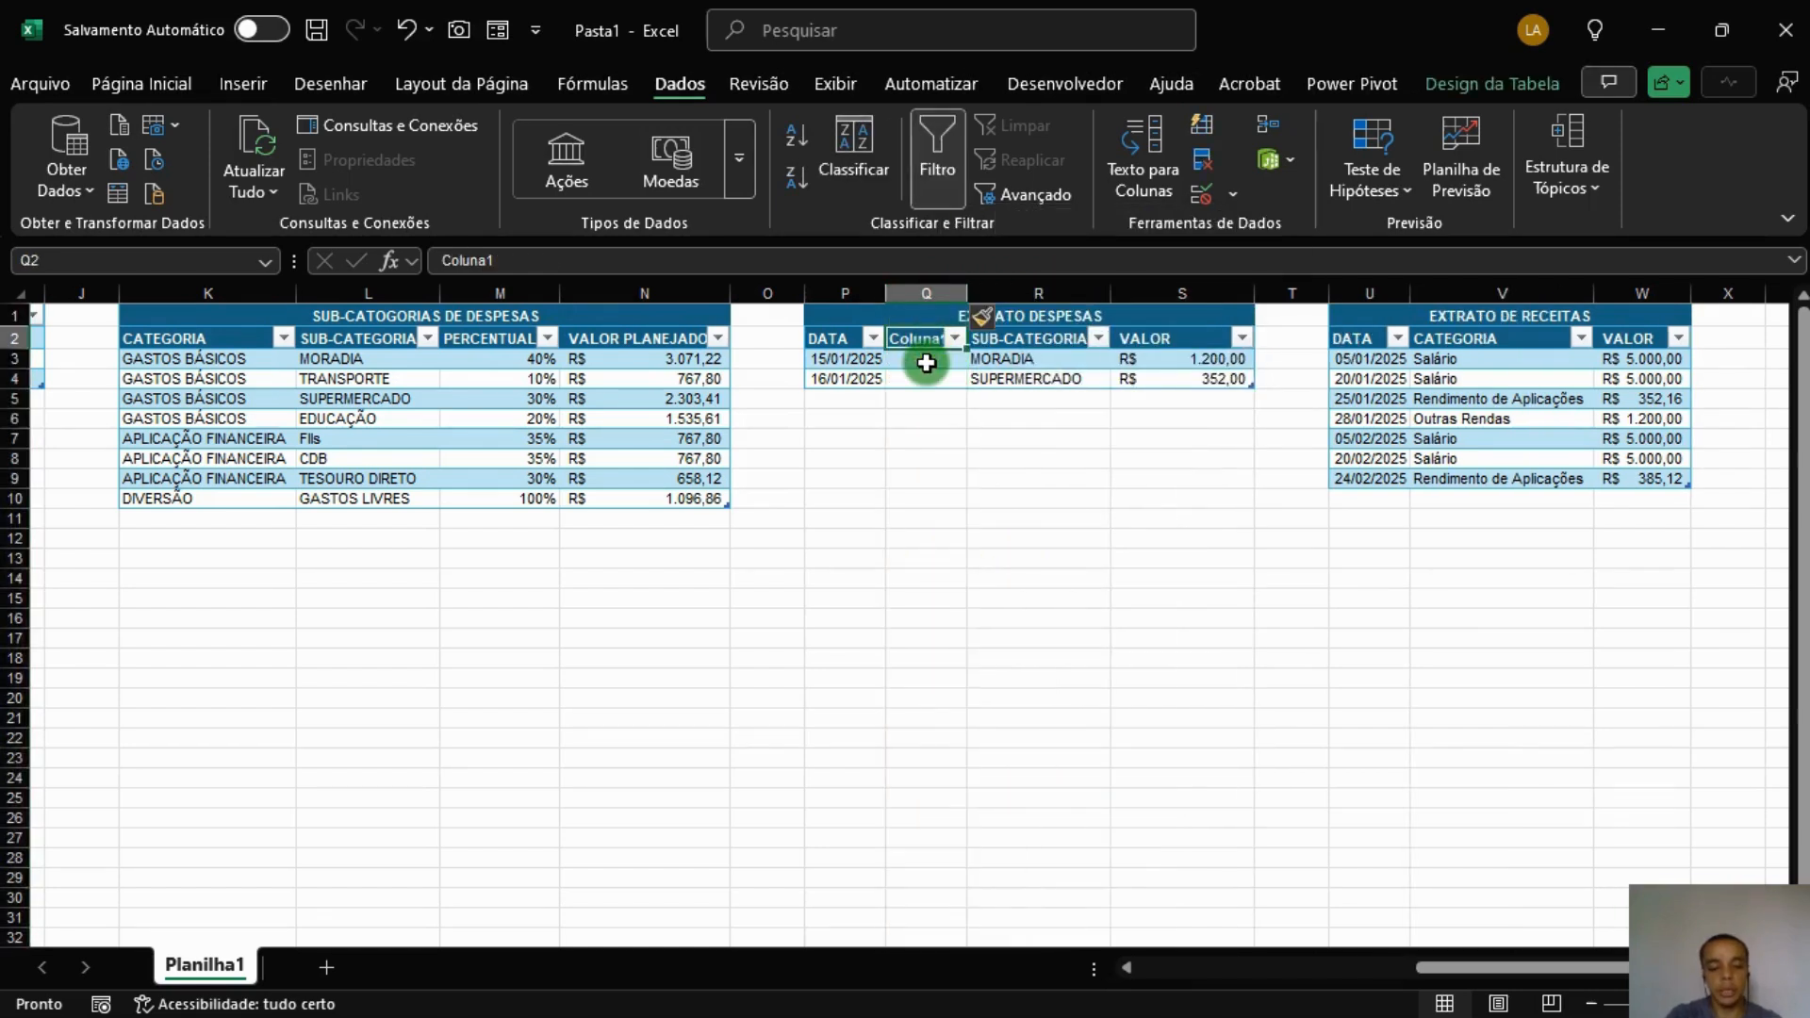
type("ANO")
key("Return")
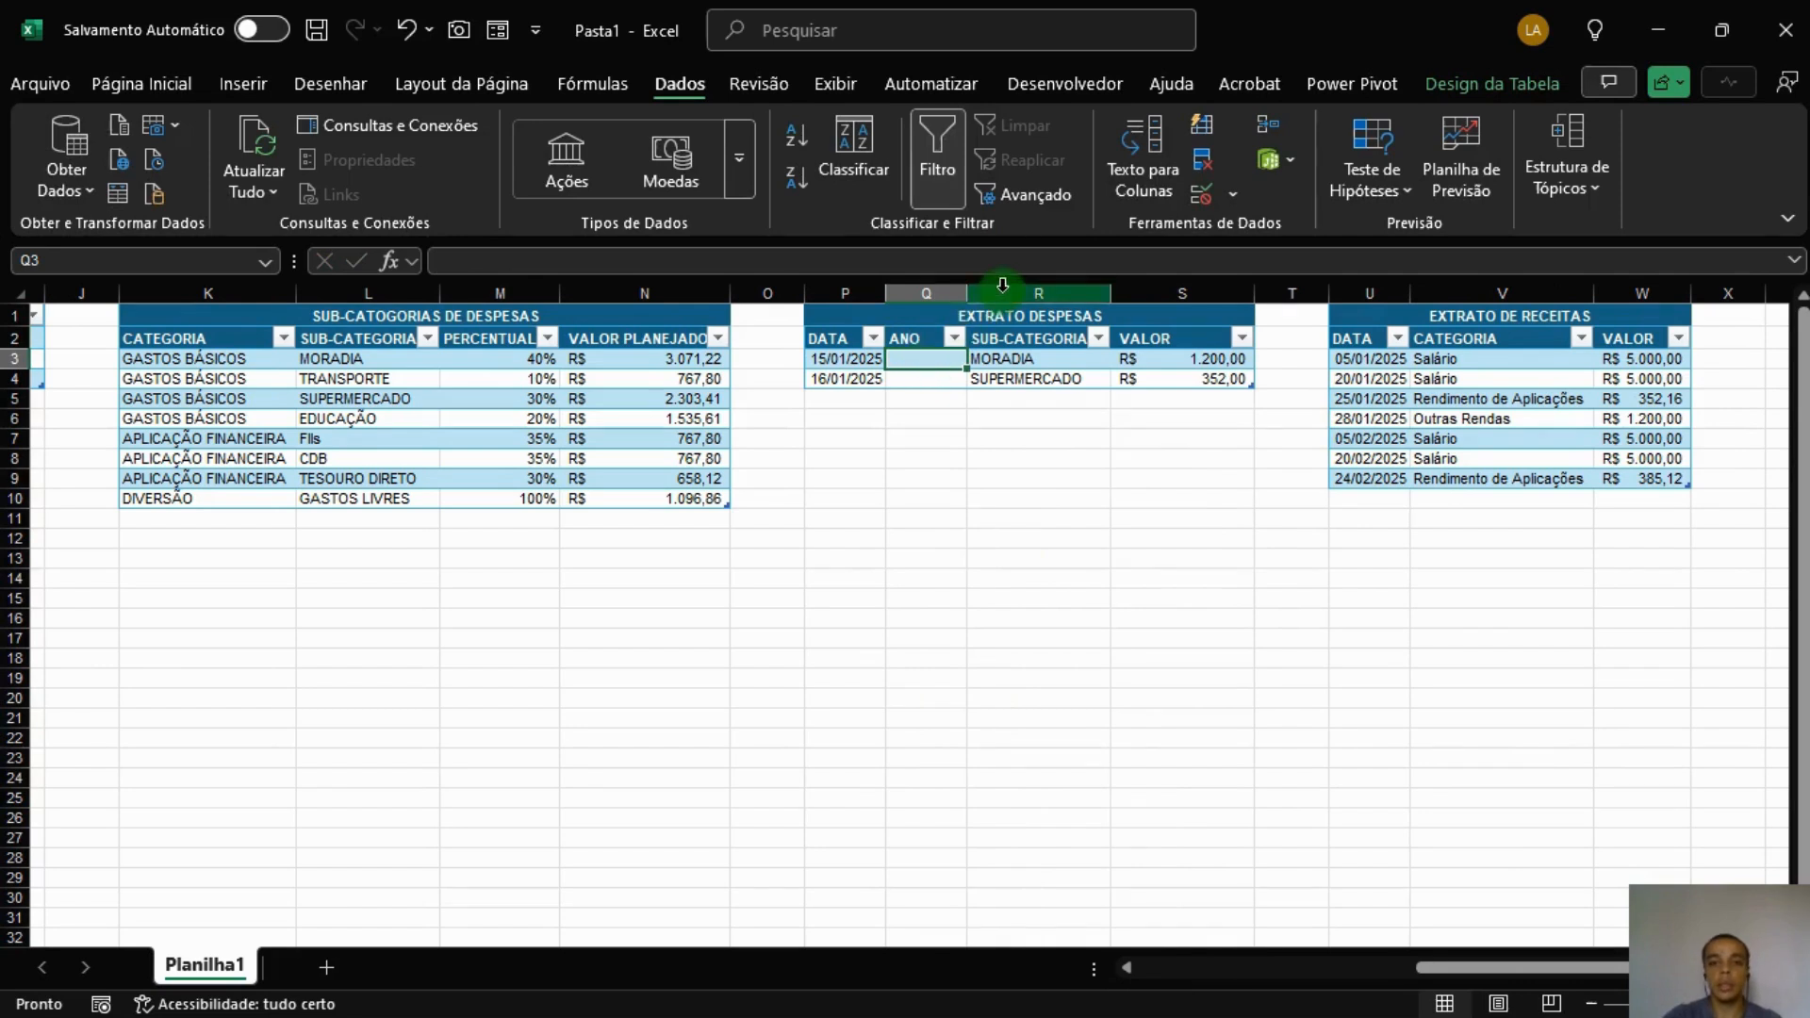
Insert another column between ANO and SUB-CATEGORIA in EXTRATO DESPESAS and name its header MÊS.
right_click(1003, 288)
left_click(1103, 556)
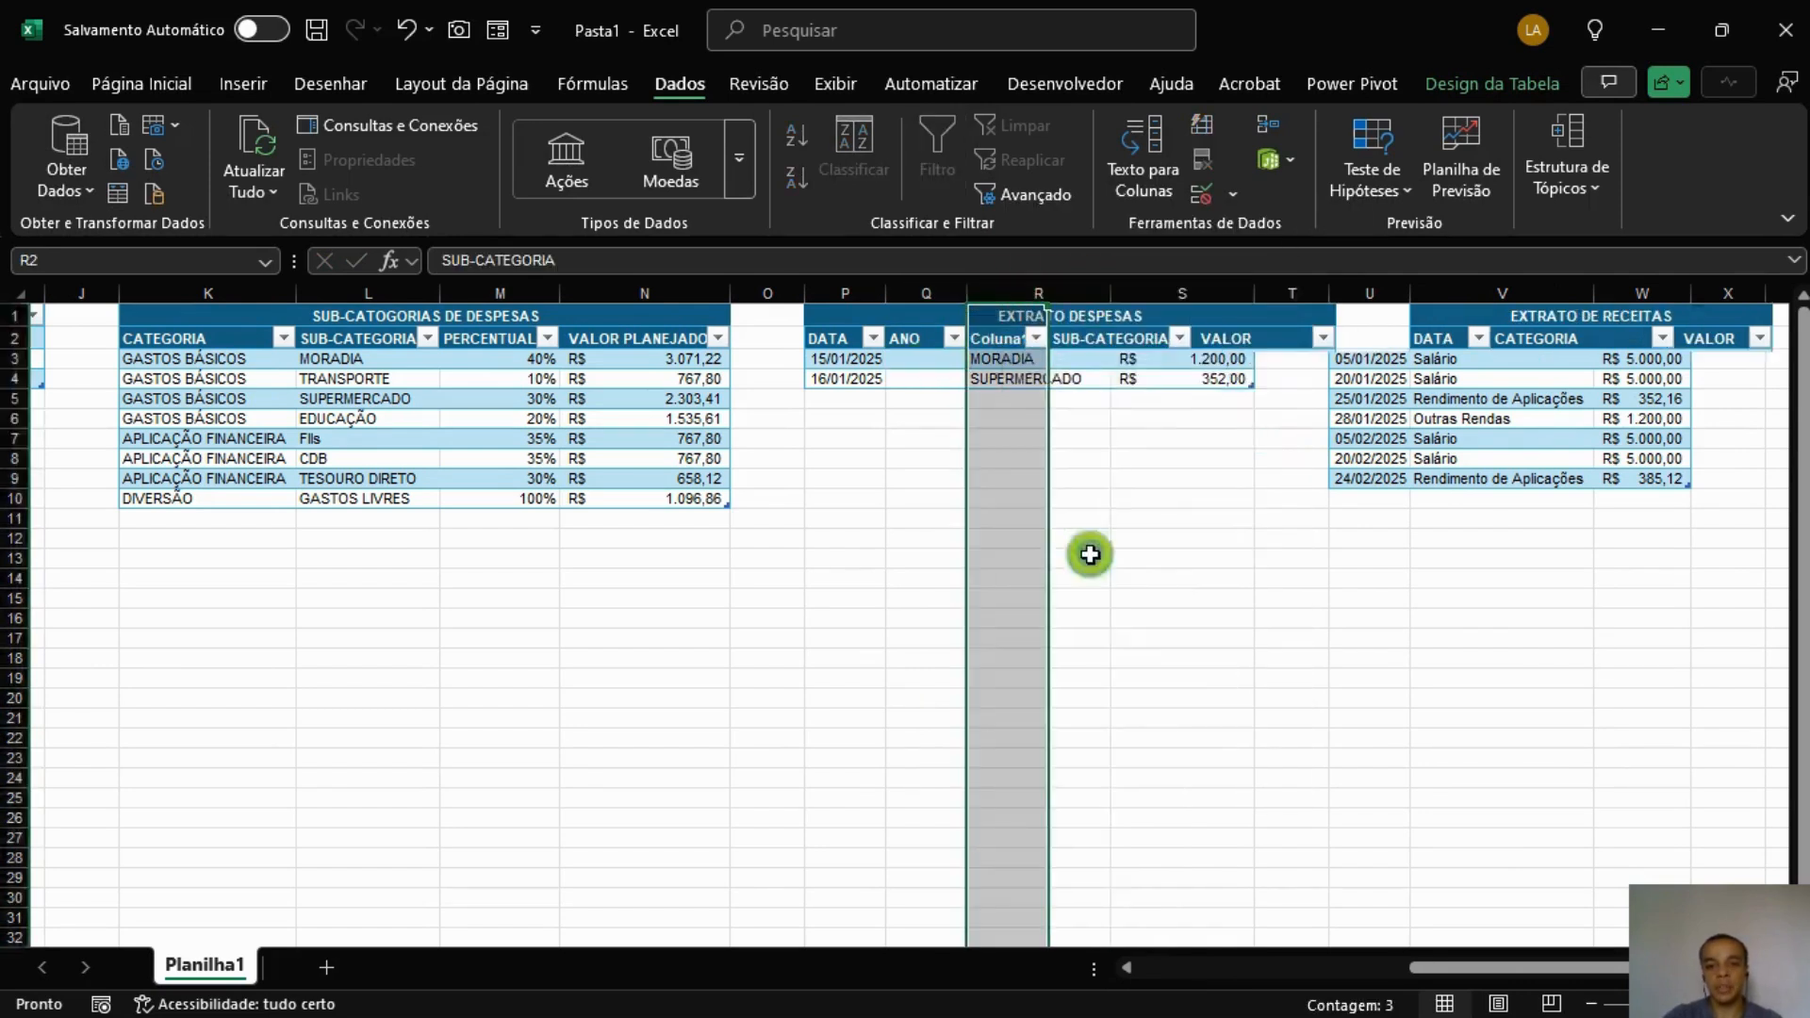
left_click(1005, 341)
type("M")
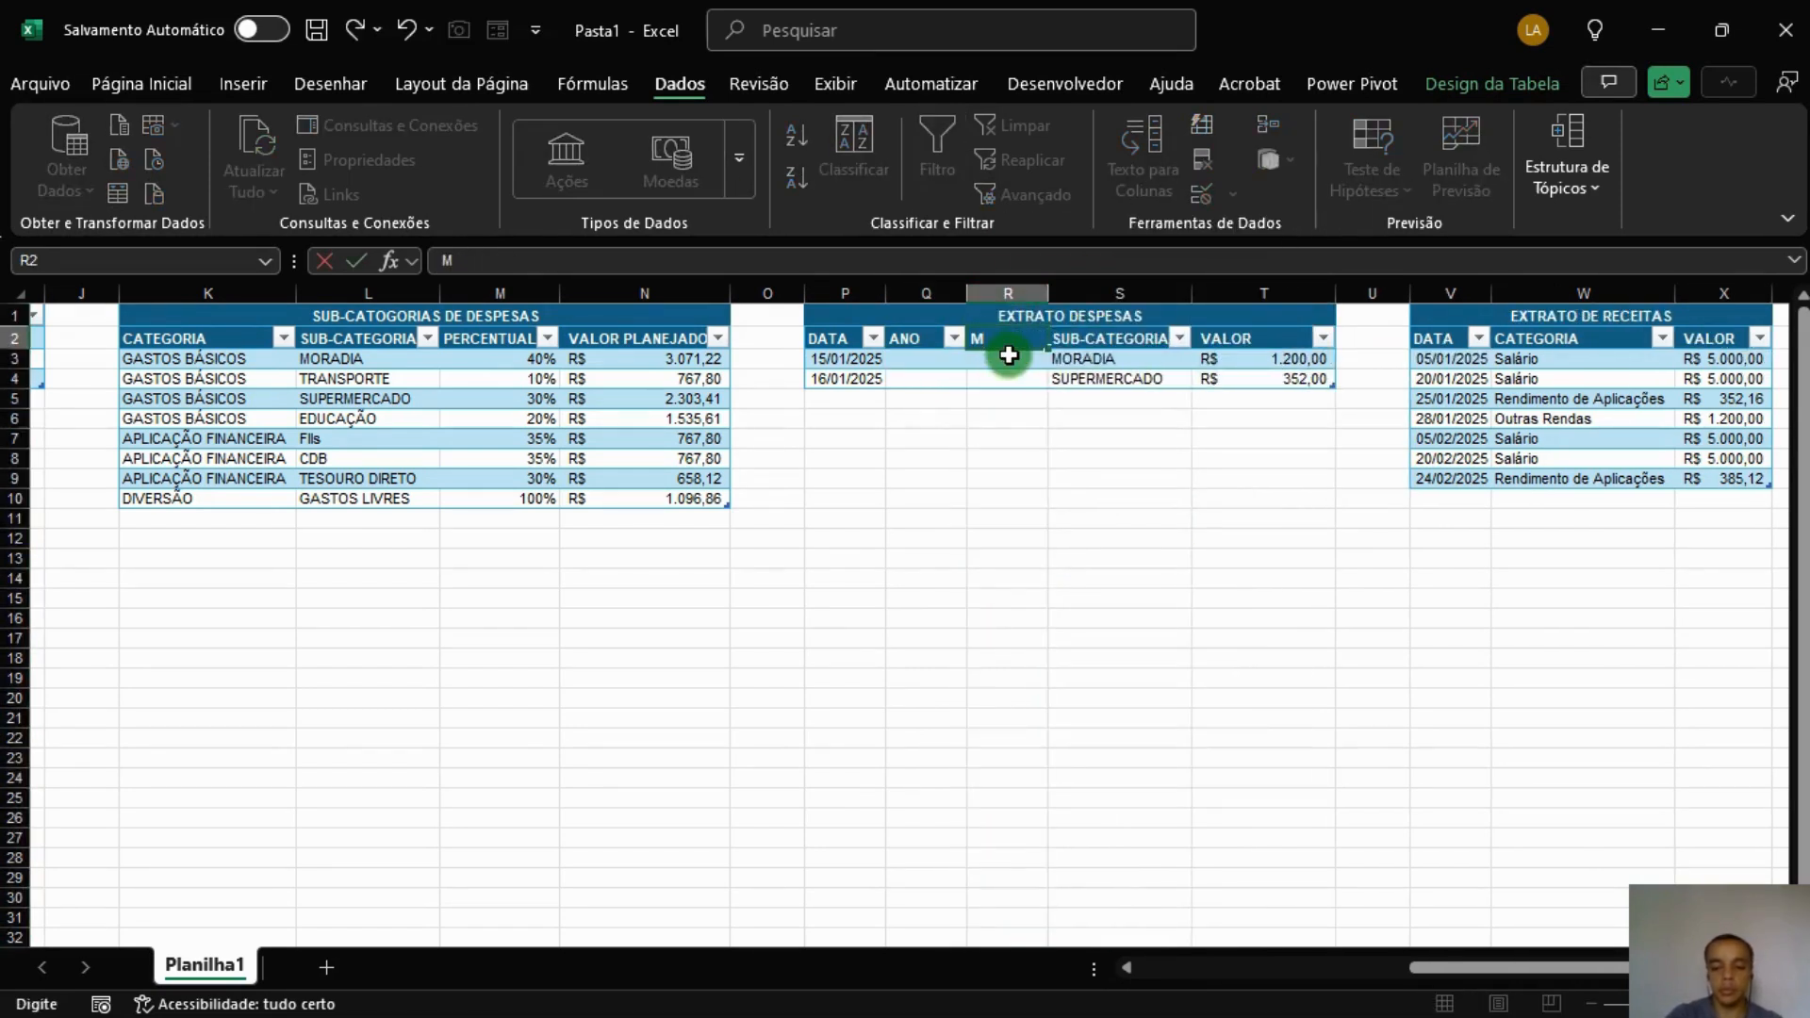
type("ÊS")
key("Return")
left_click(939, 361)
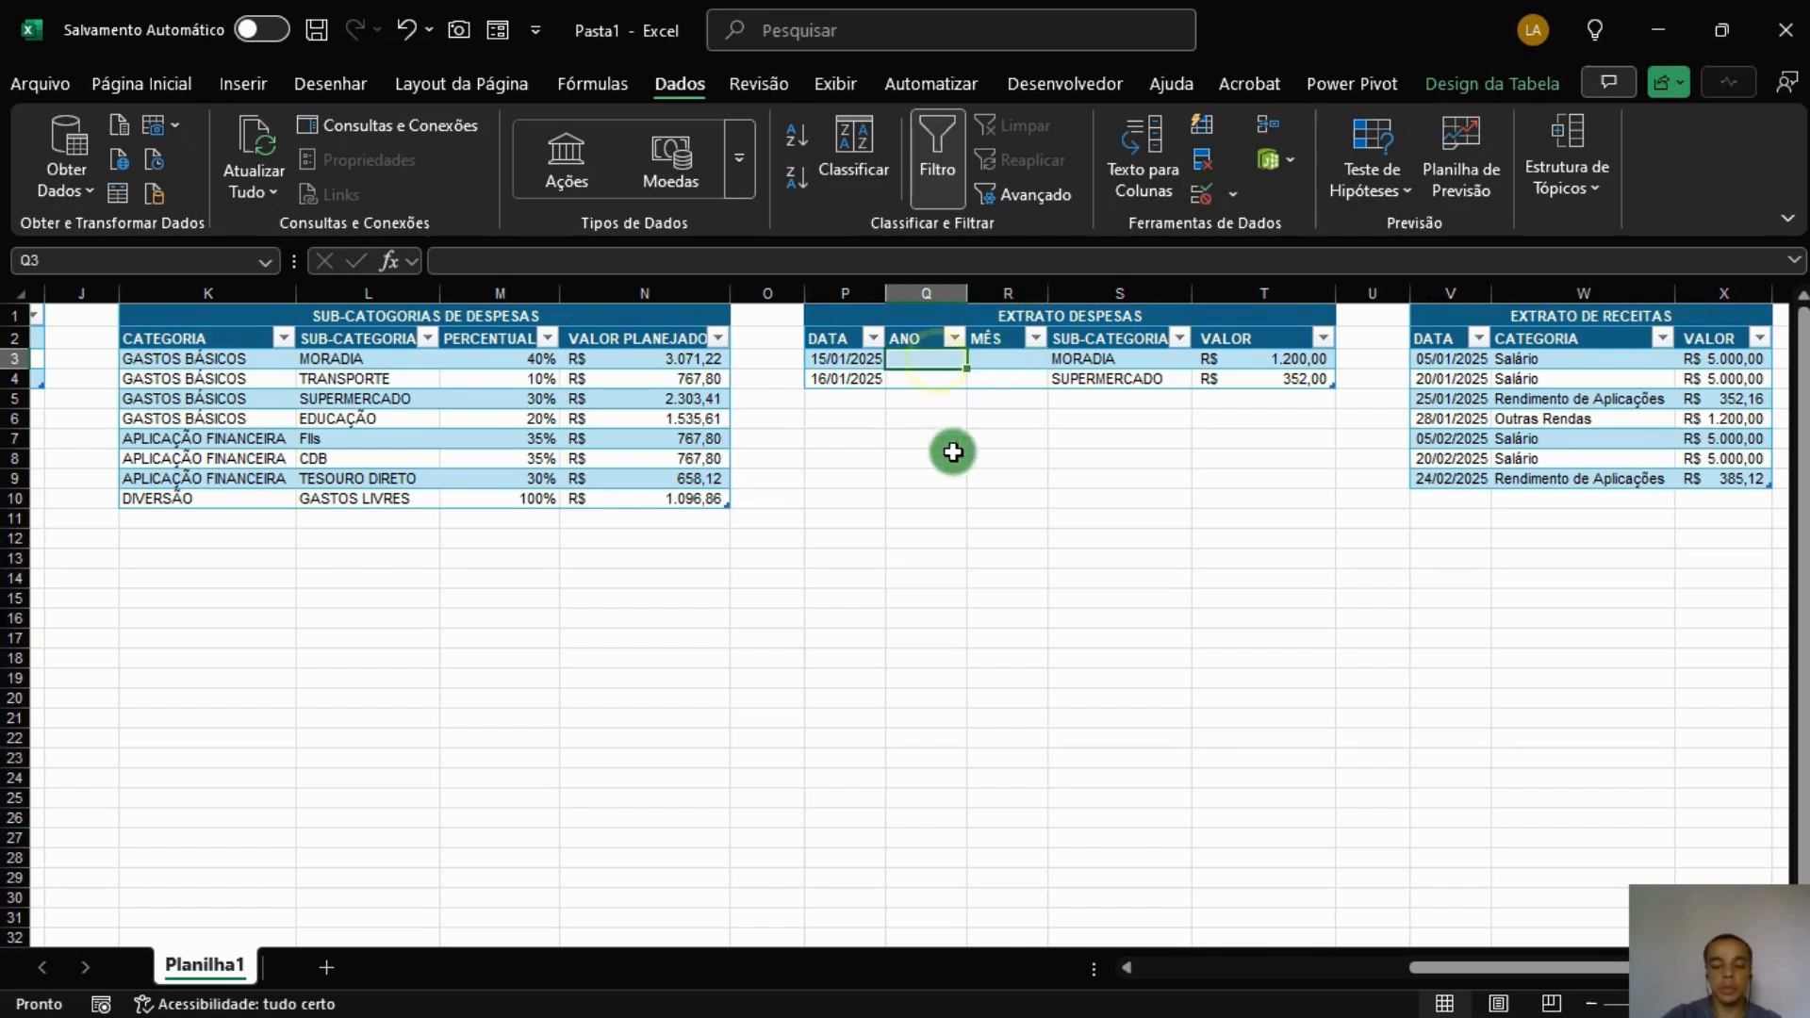
type("=ANO(")
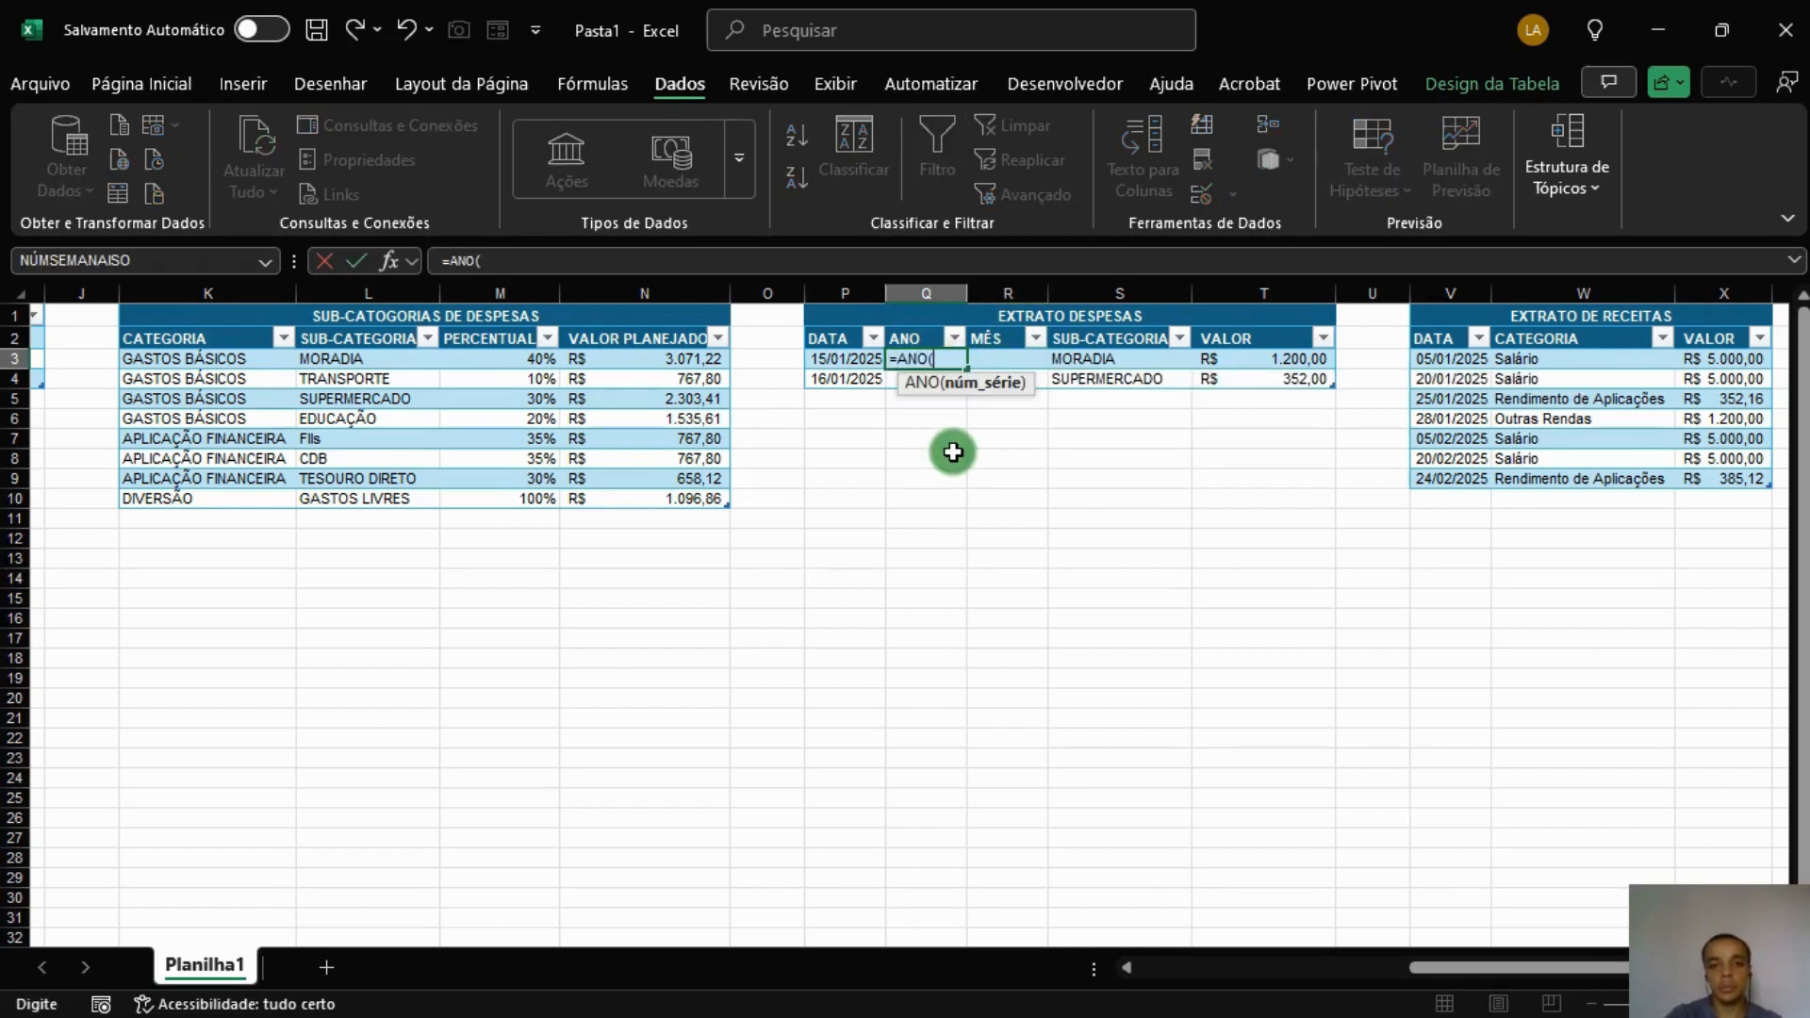
key("Left")
key("Tab")
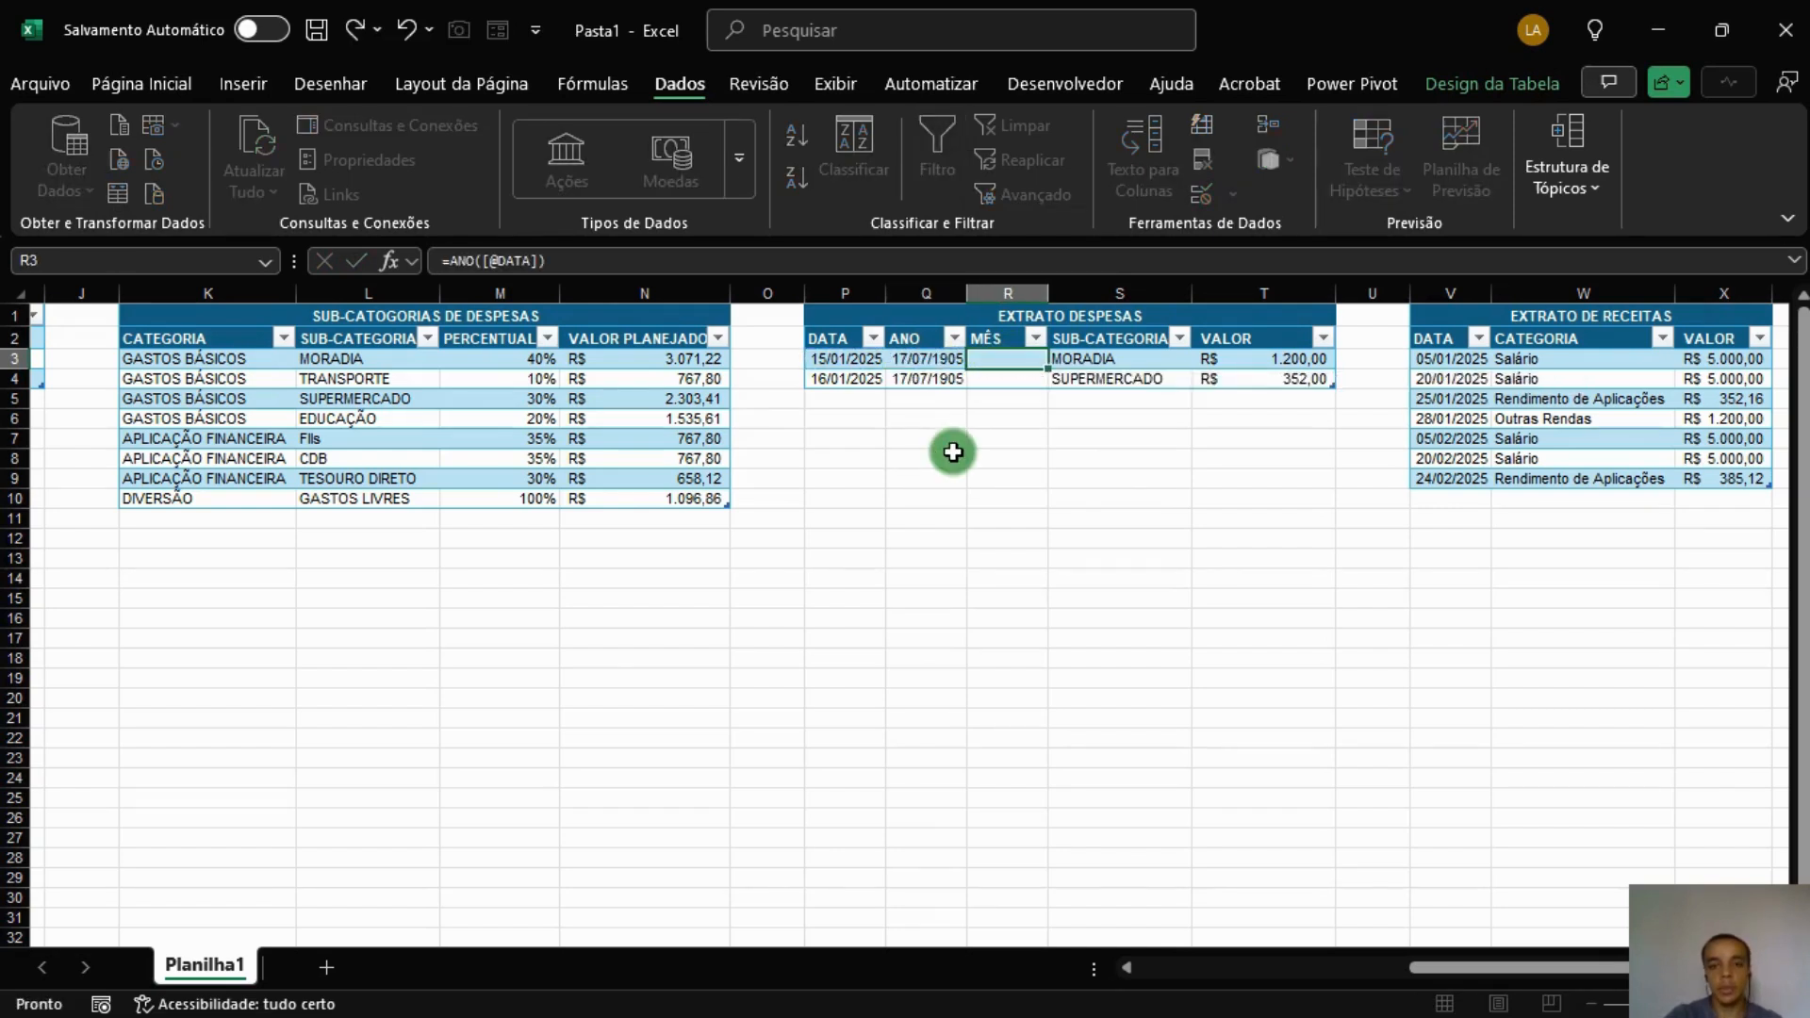
left_click(934, 293)
left_click(142, 84)
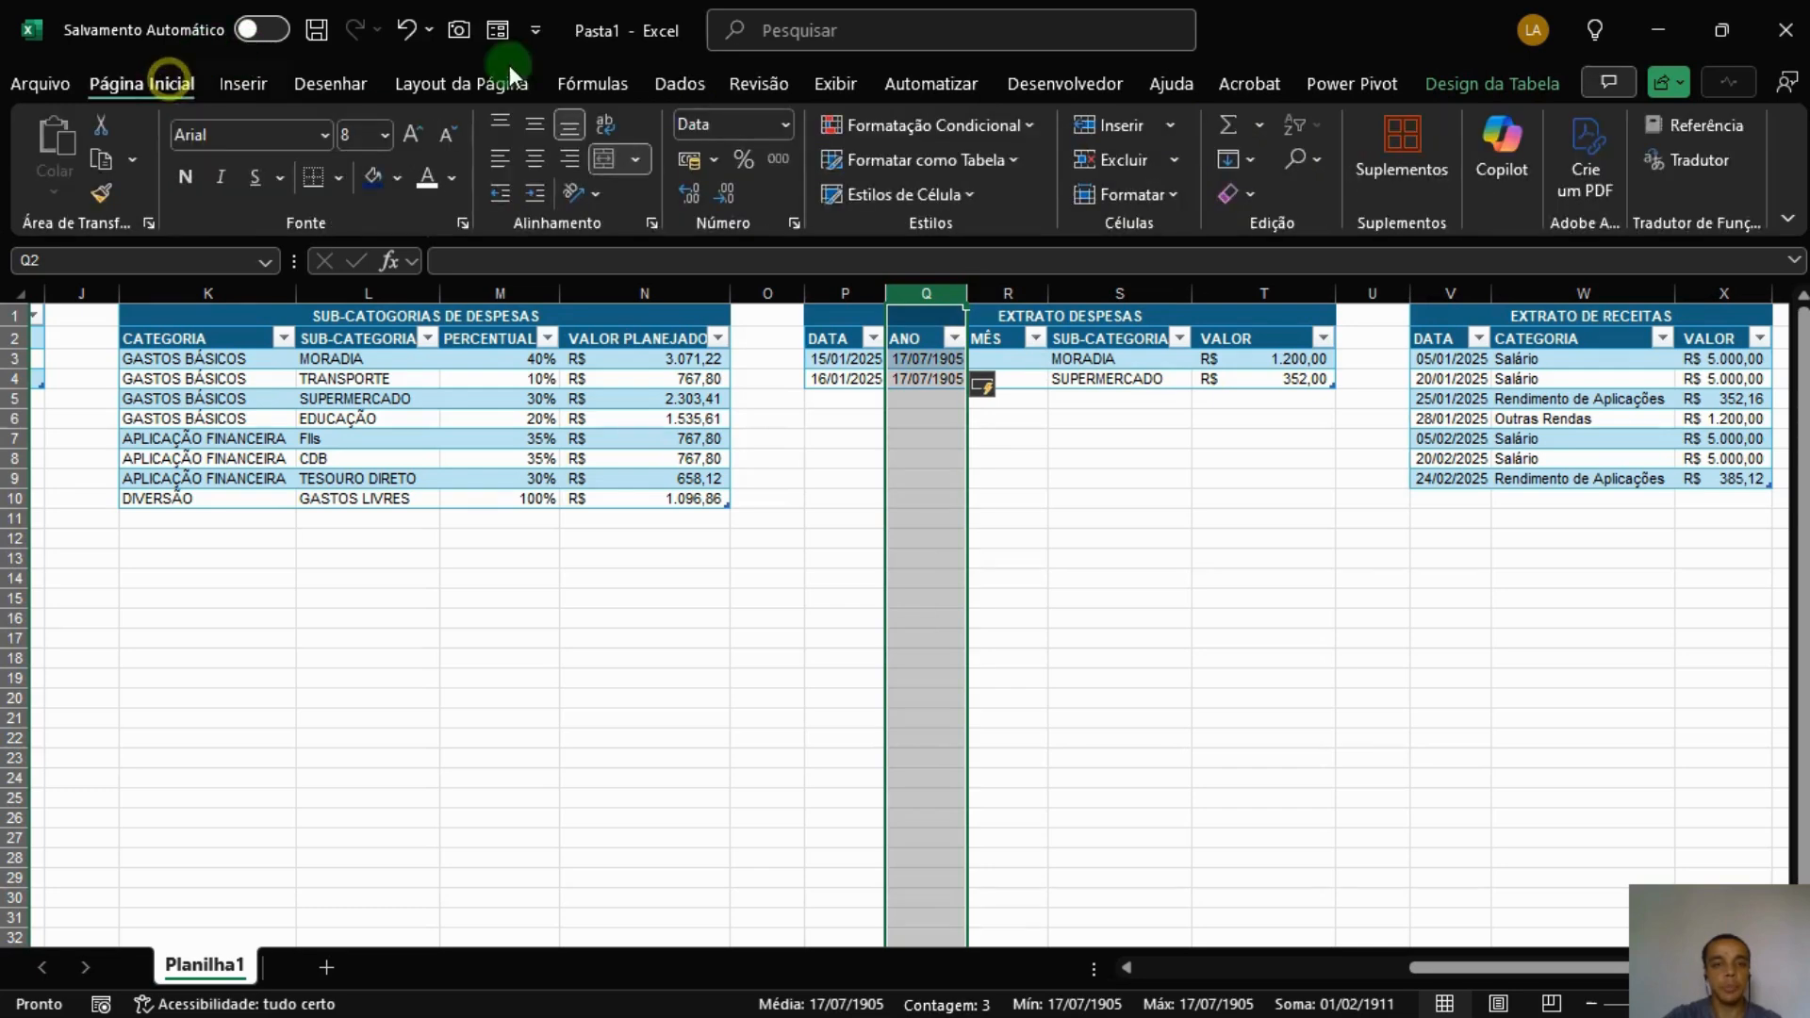
left_click(787, 122)
left_click(779, 189)
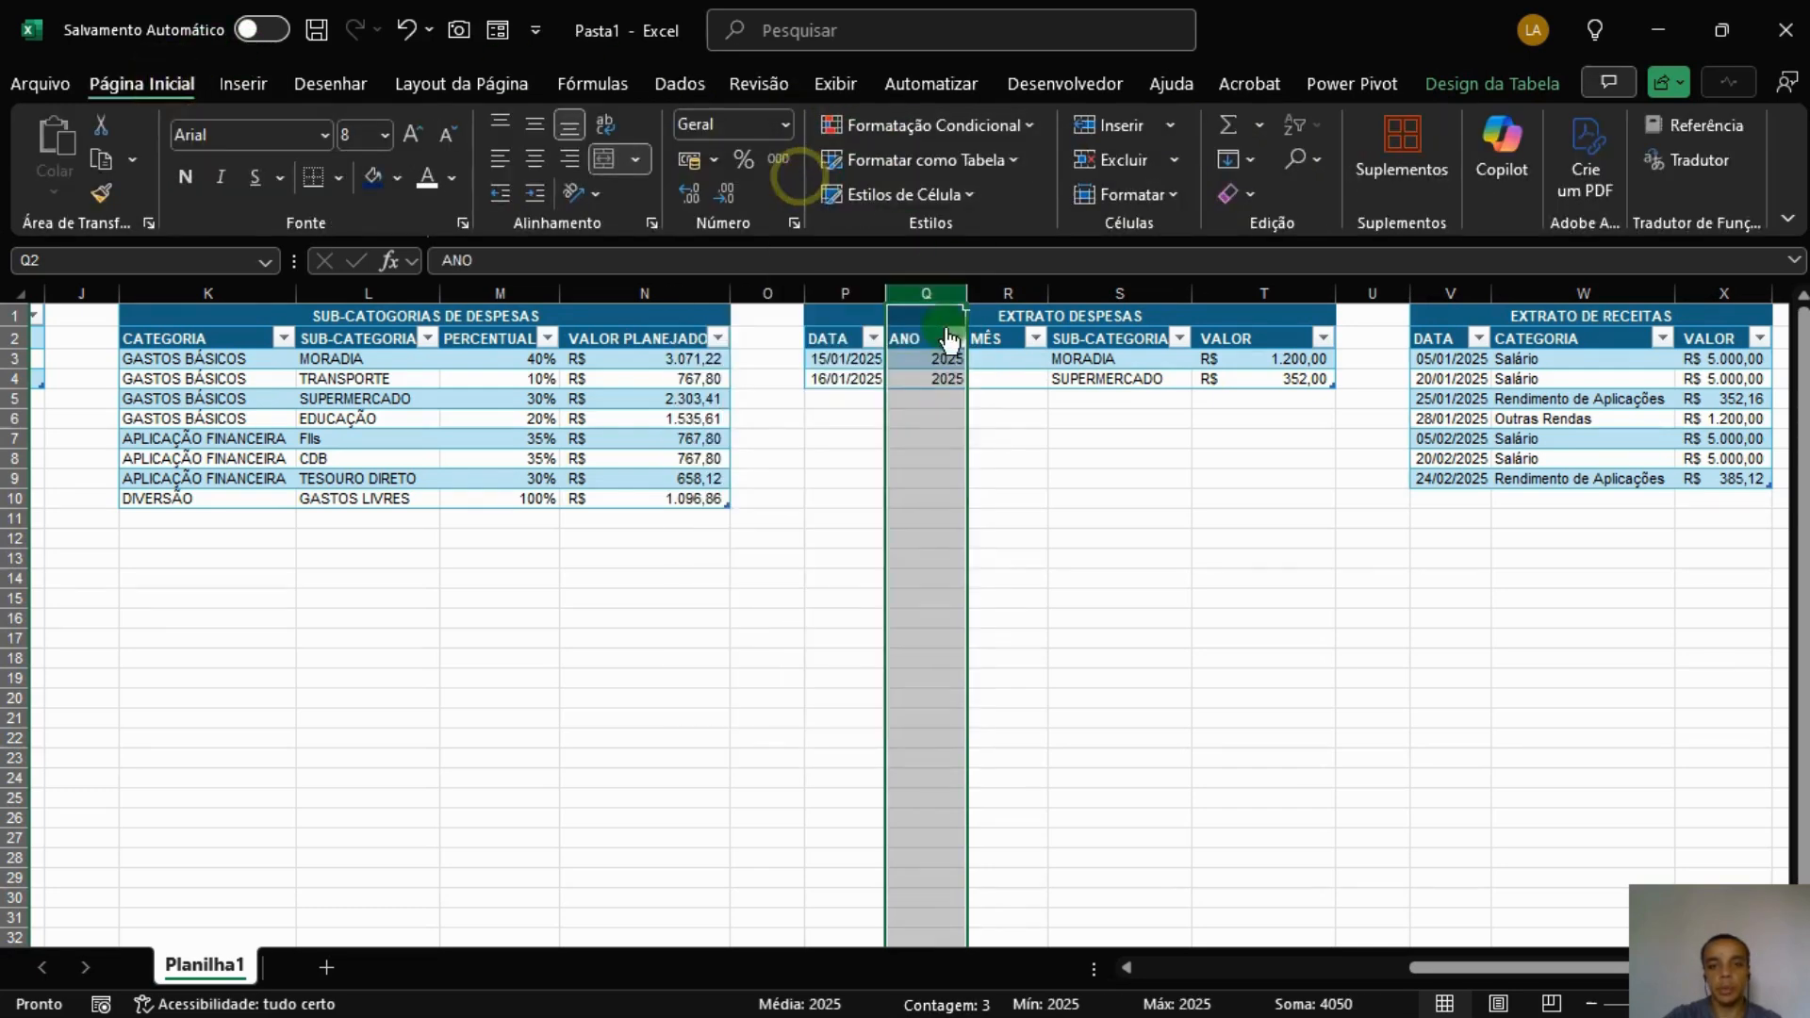
left_click(986, 362)
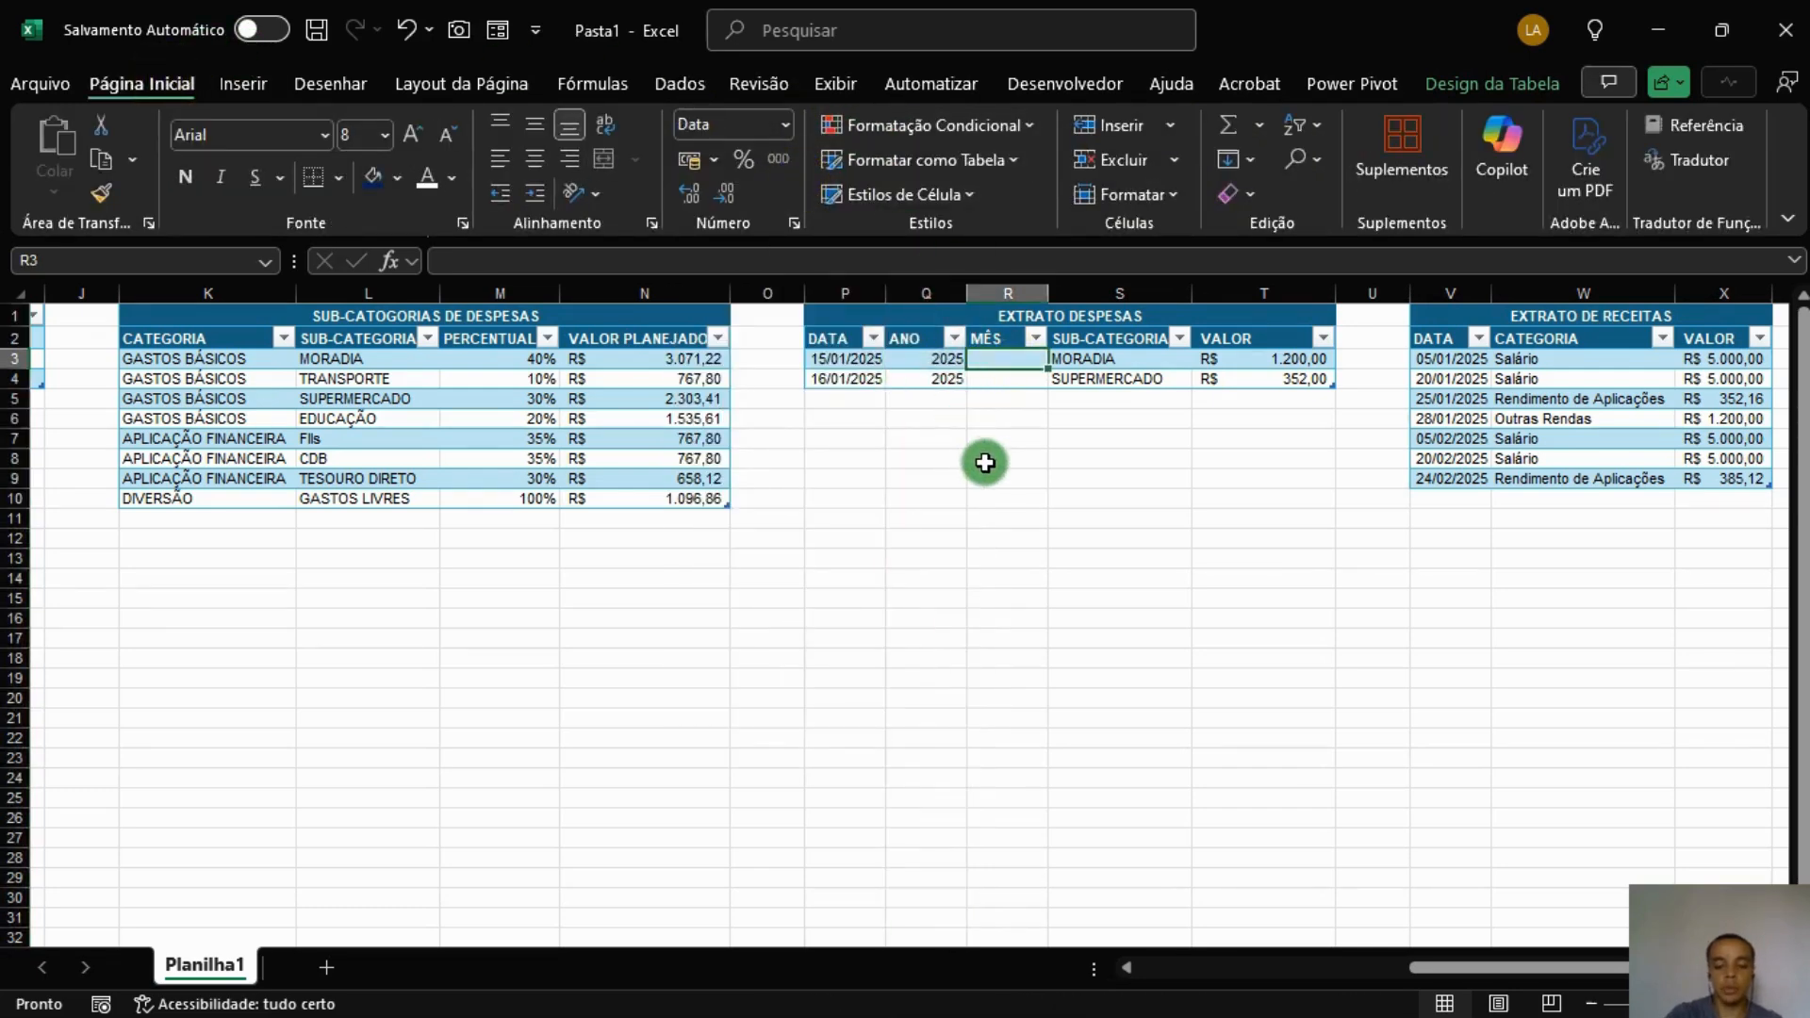
type("=M")
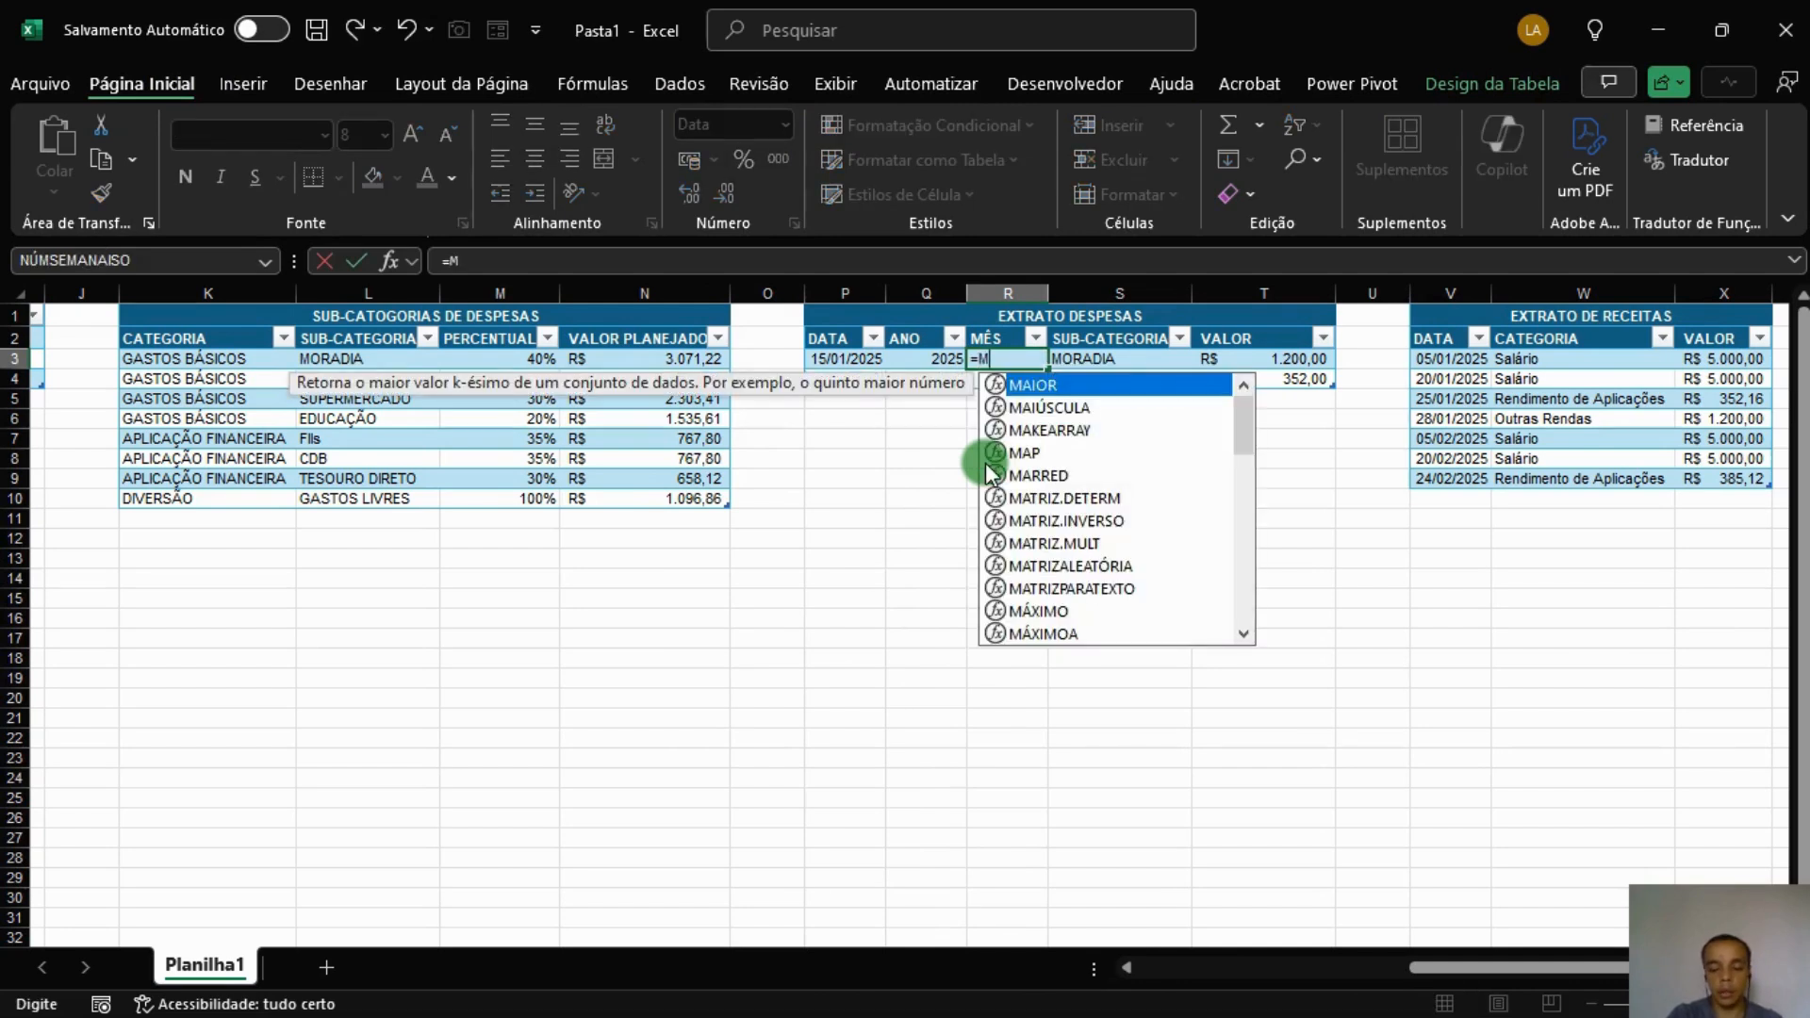
key("Escape")
key("Escape")
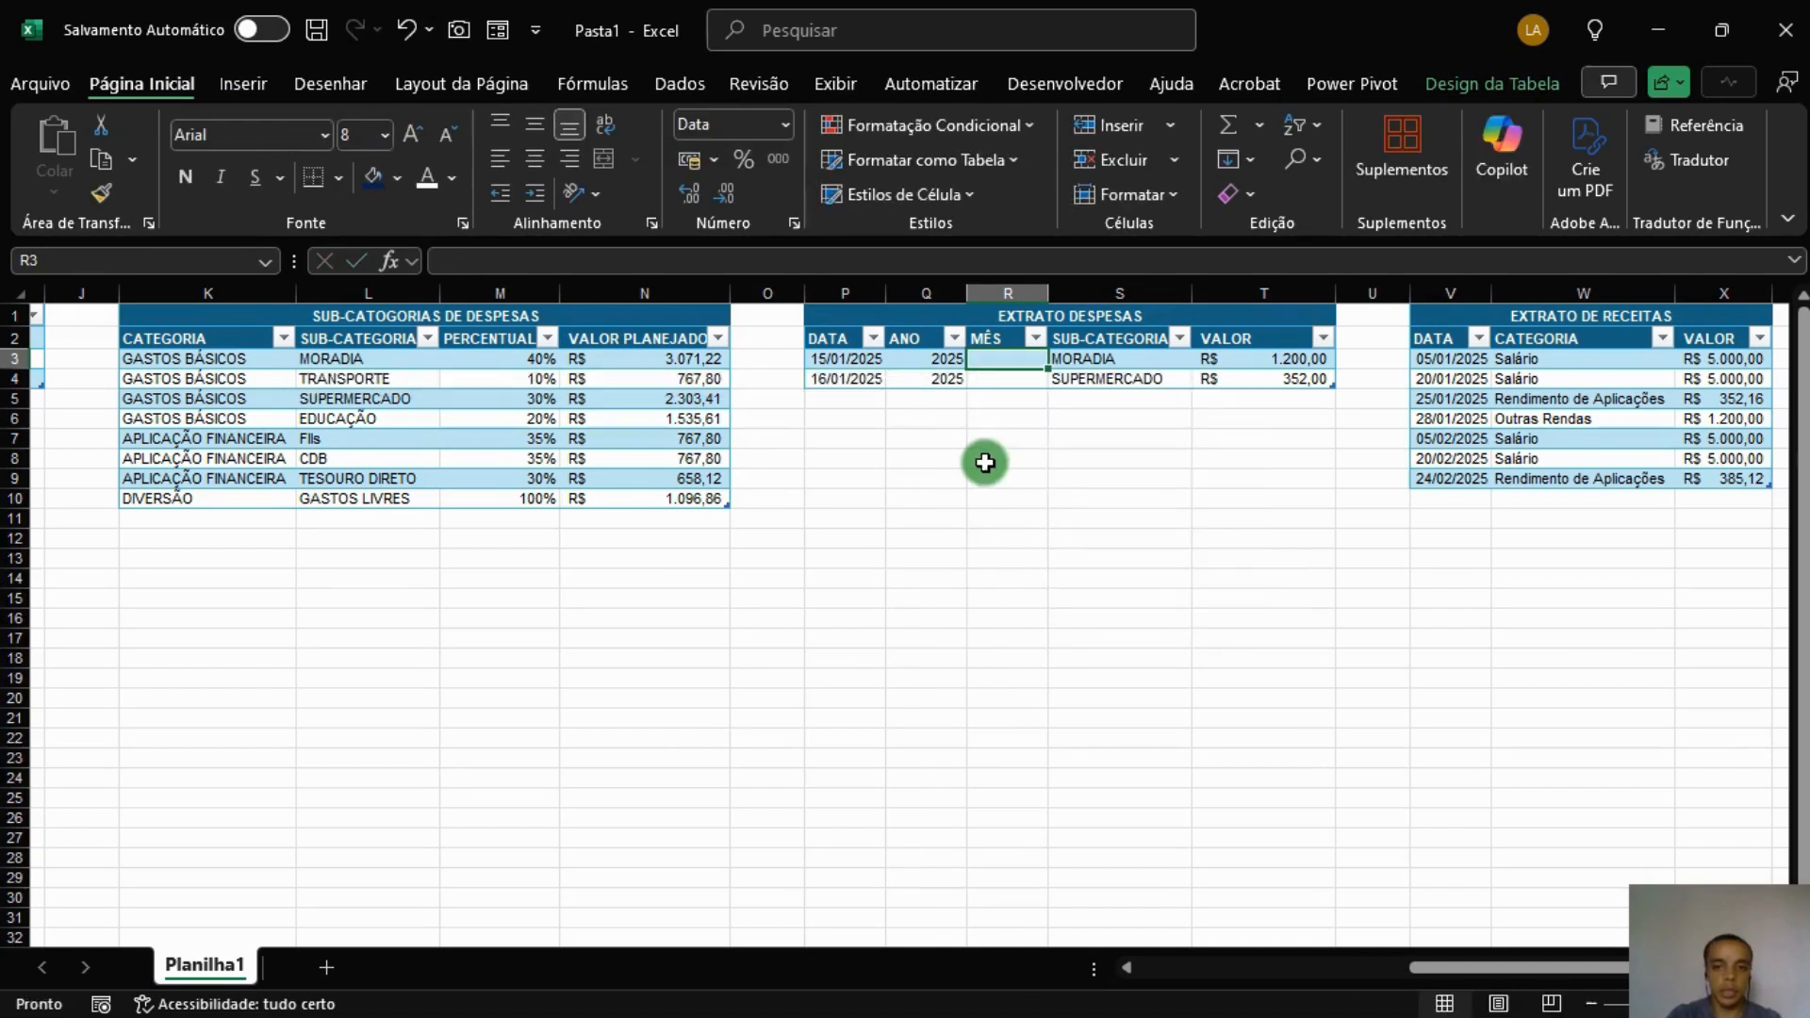
type("=M")
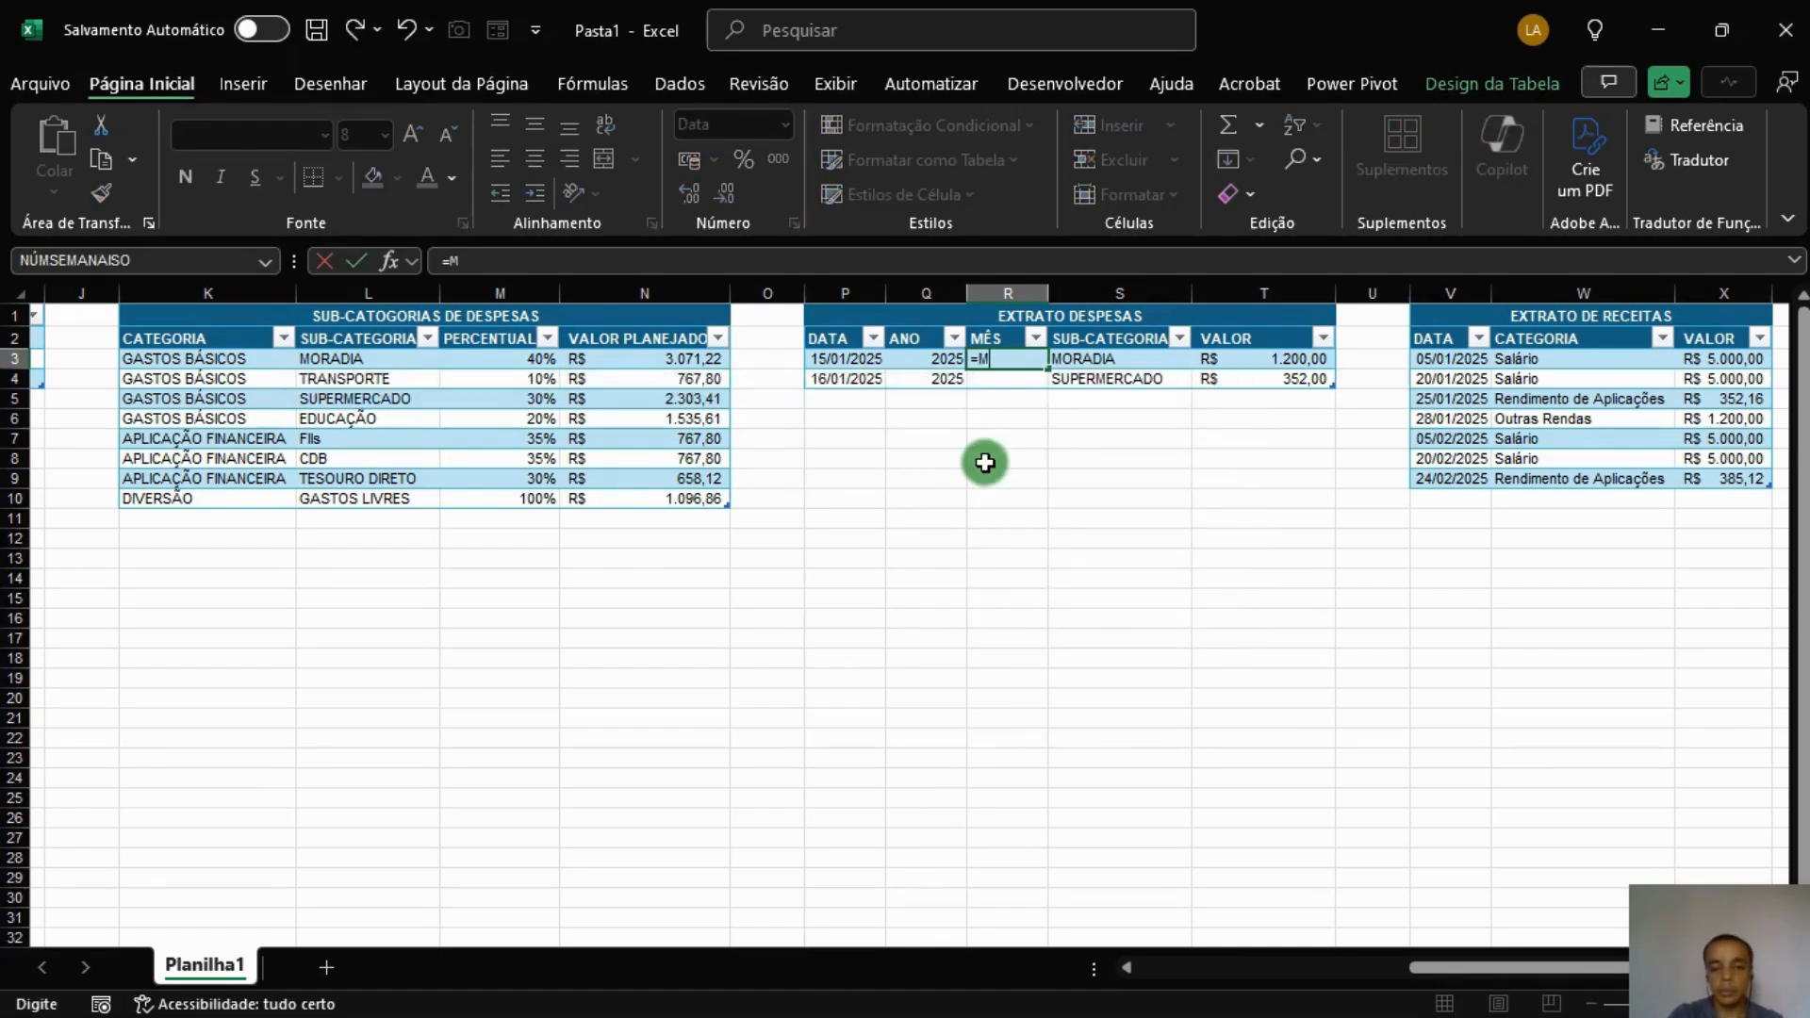
type("ÊS(")
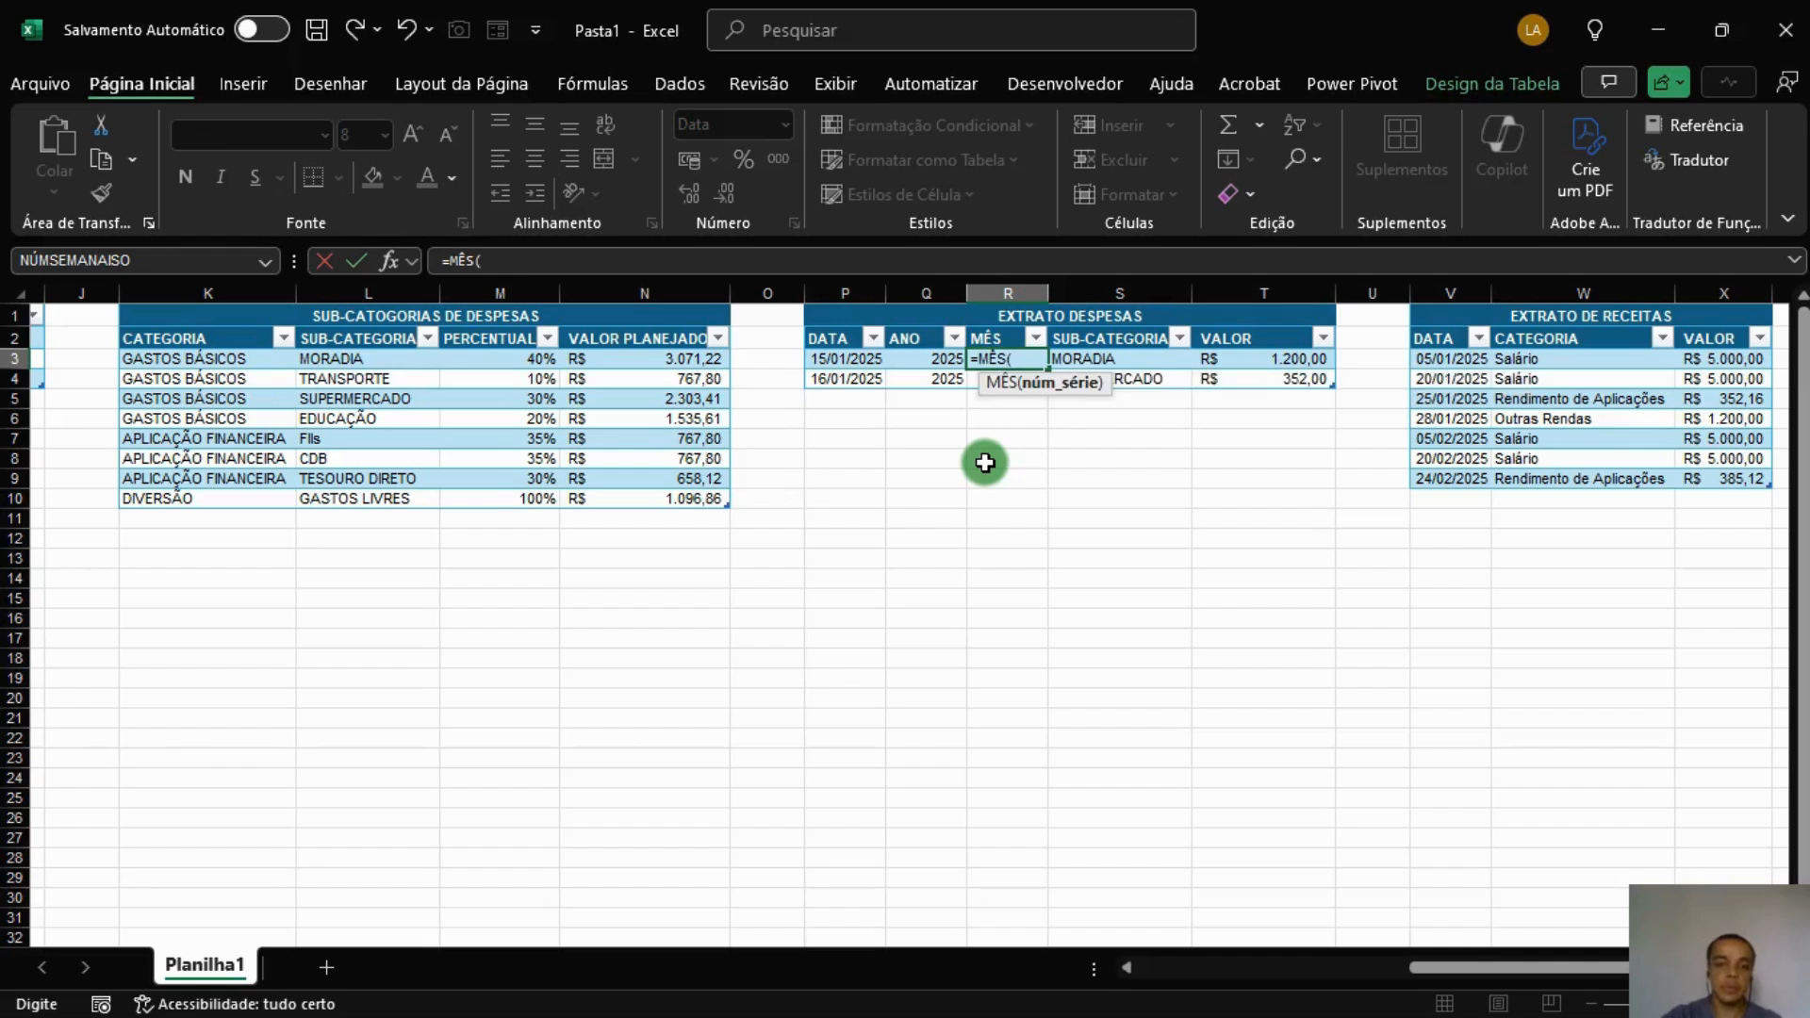
left_click(845, 359)
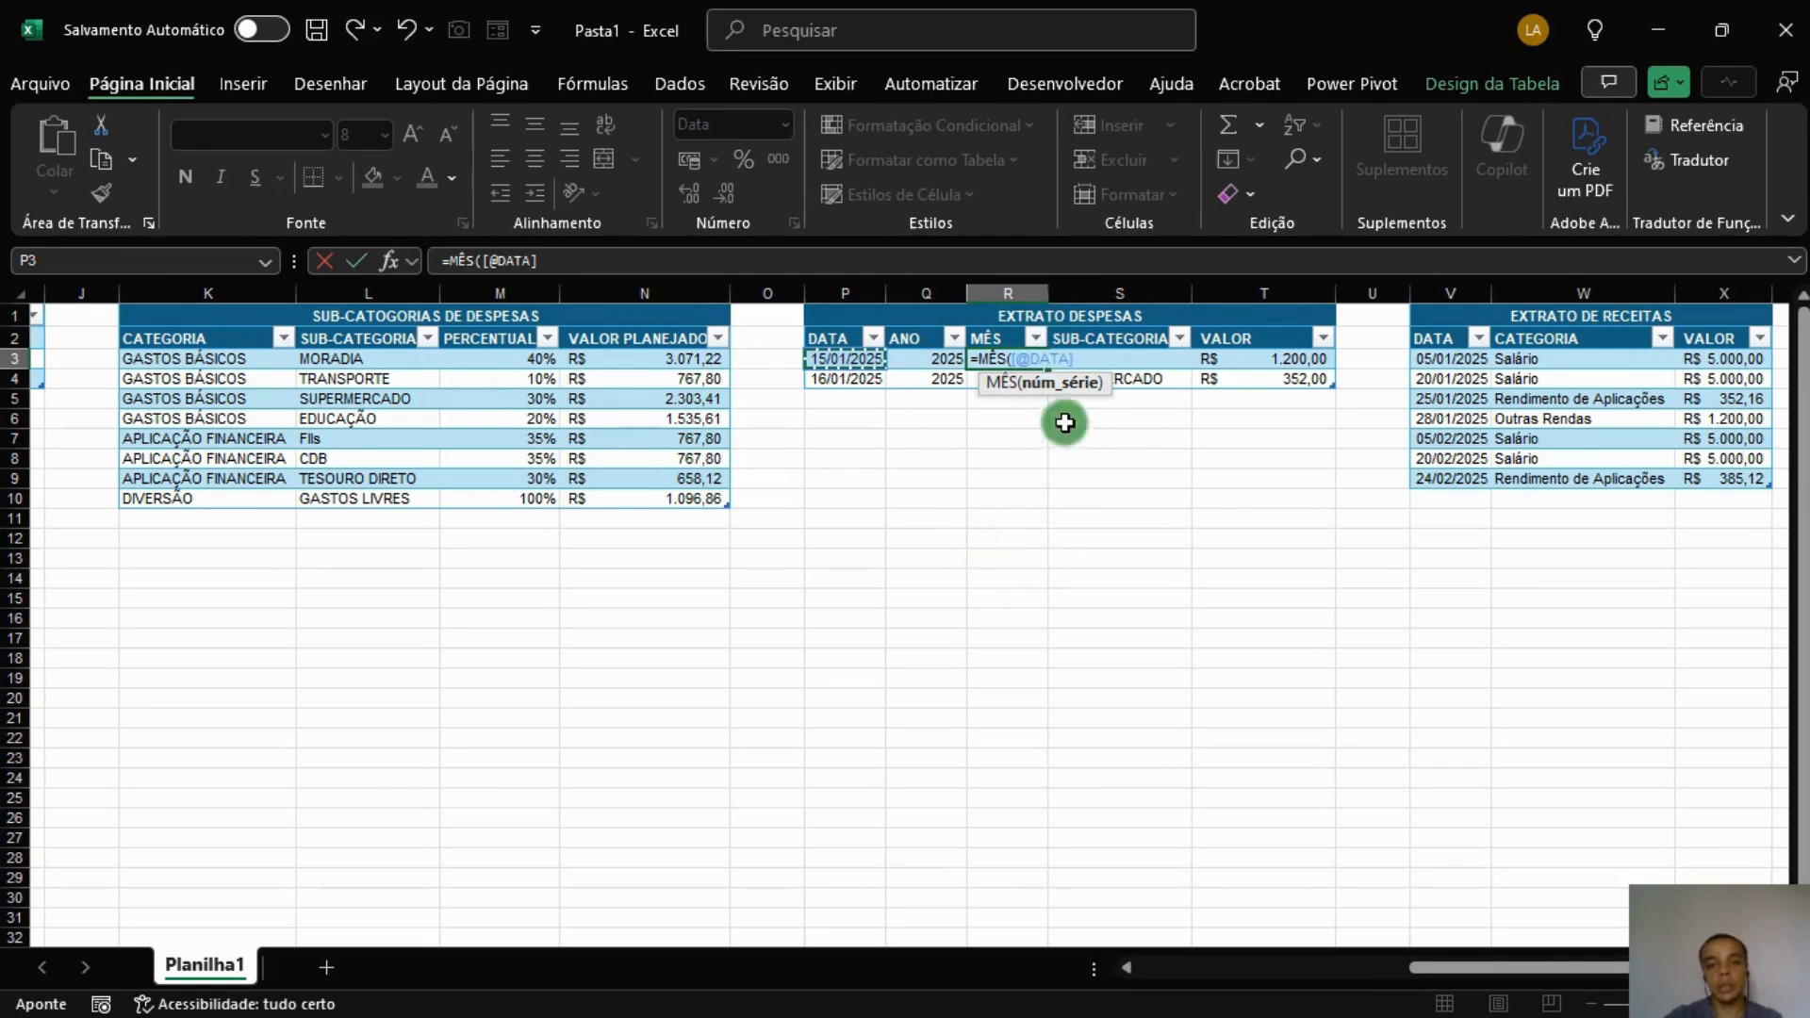
key("Escape")
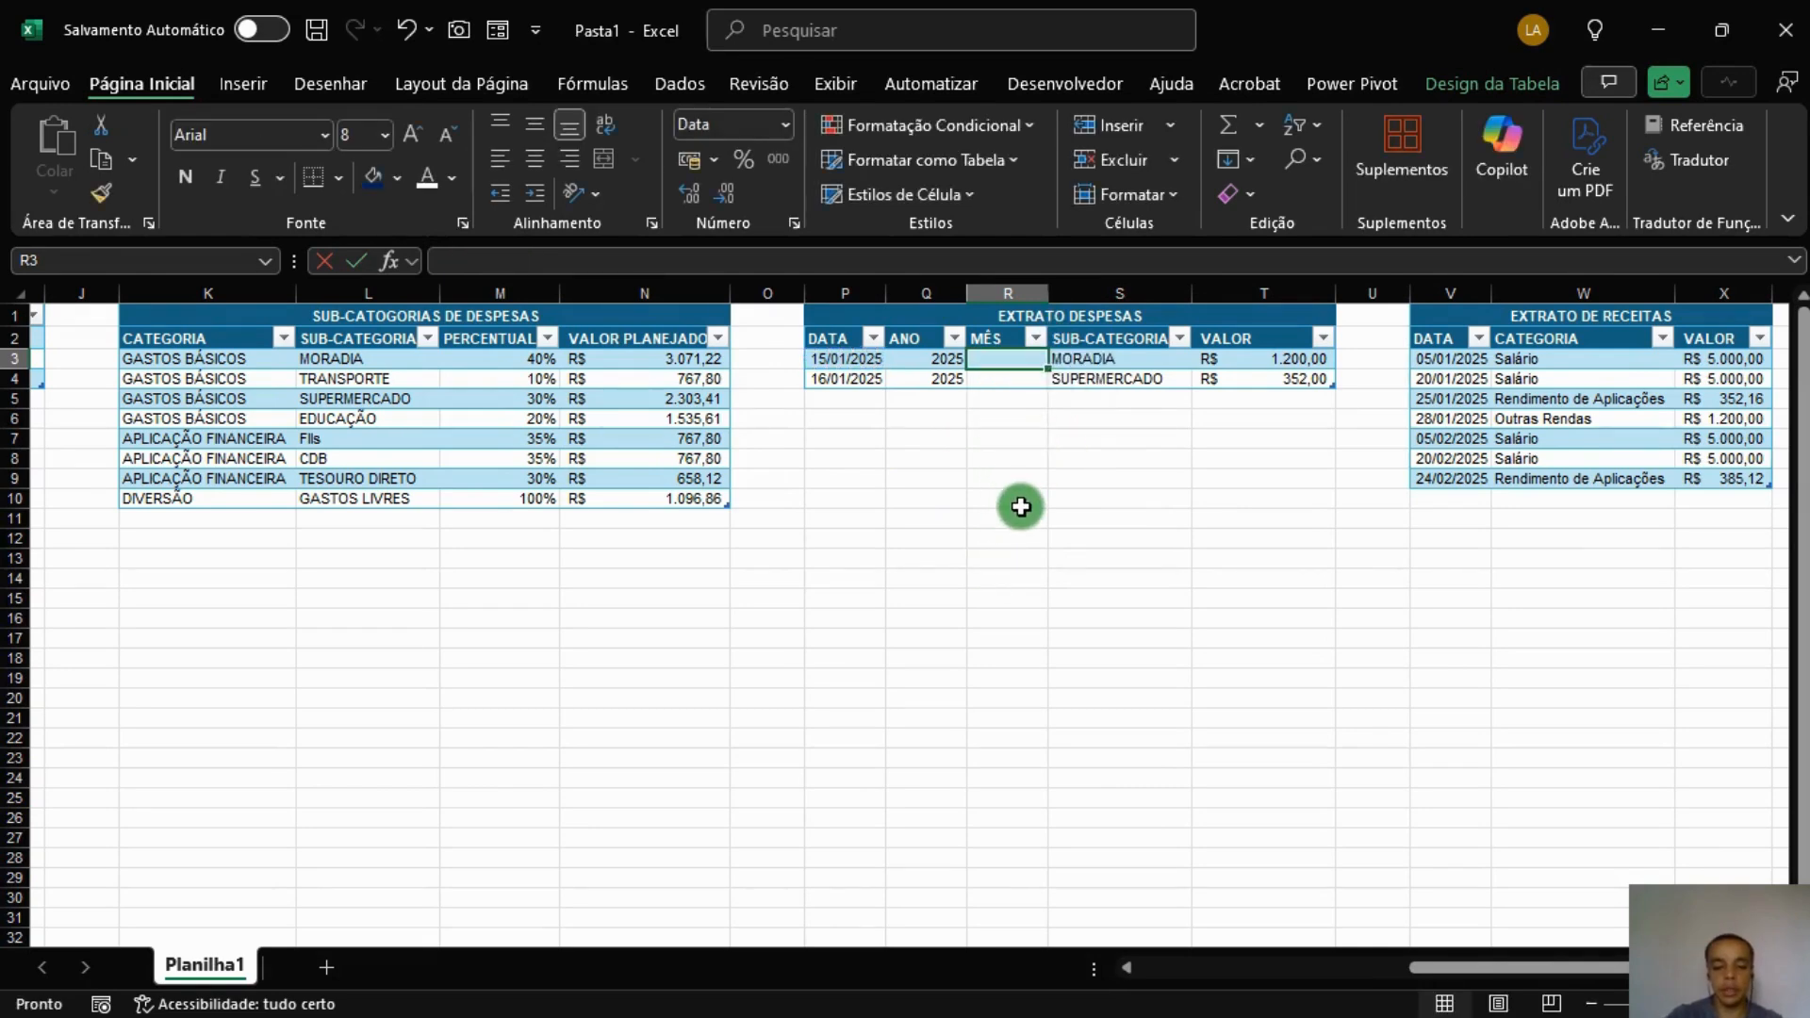
type("=TEXTO(")
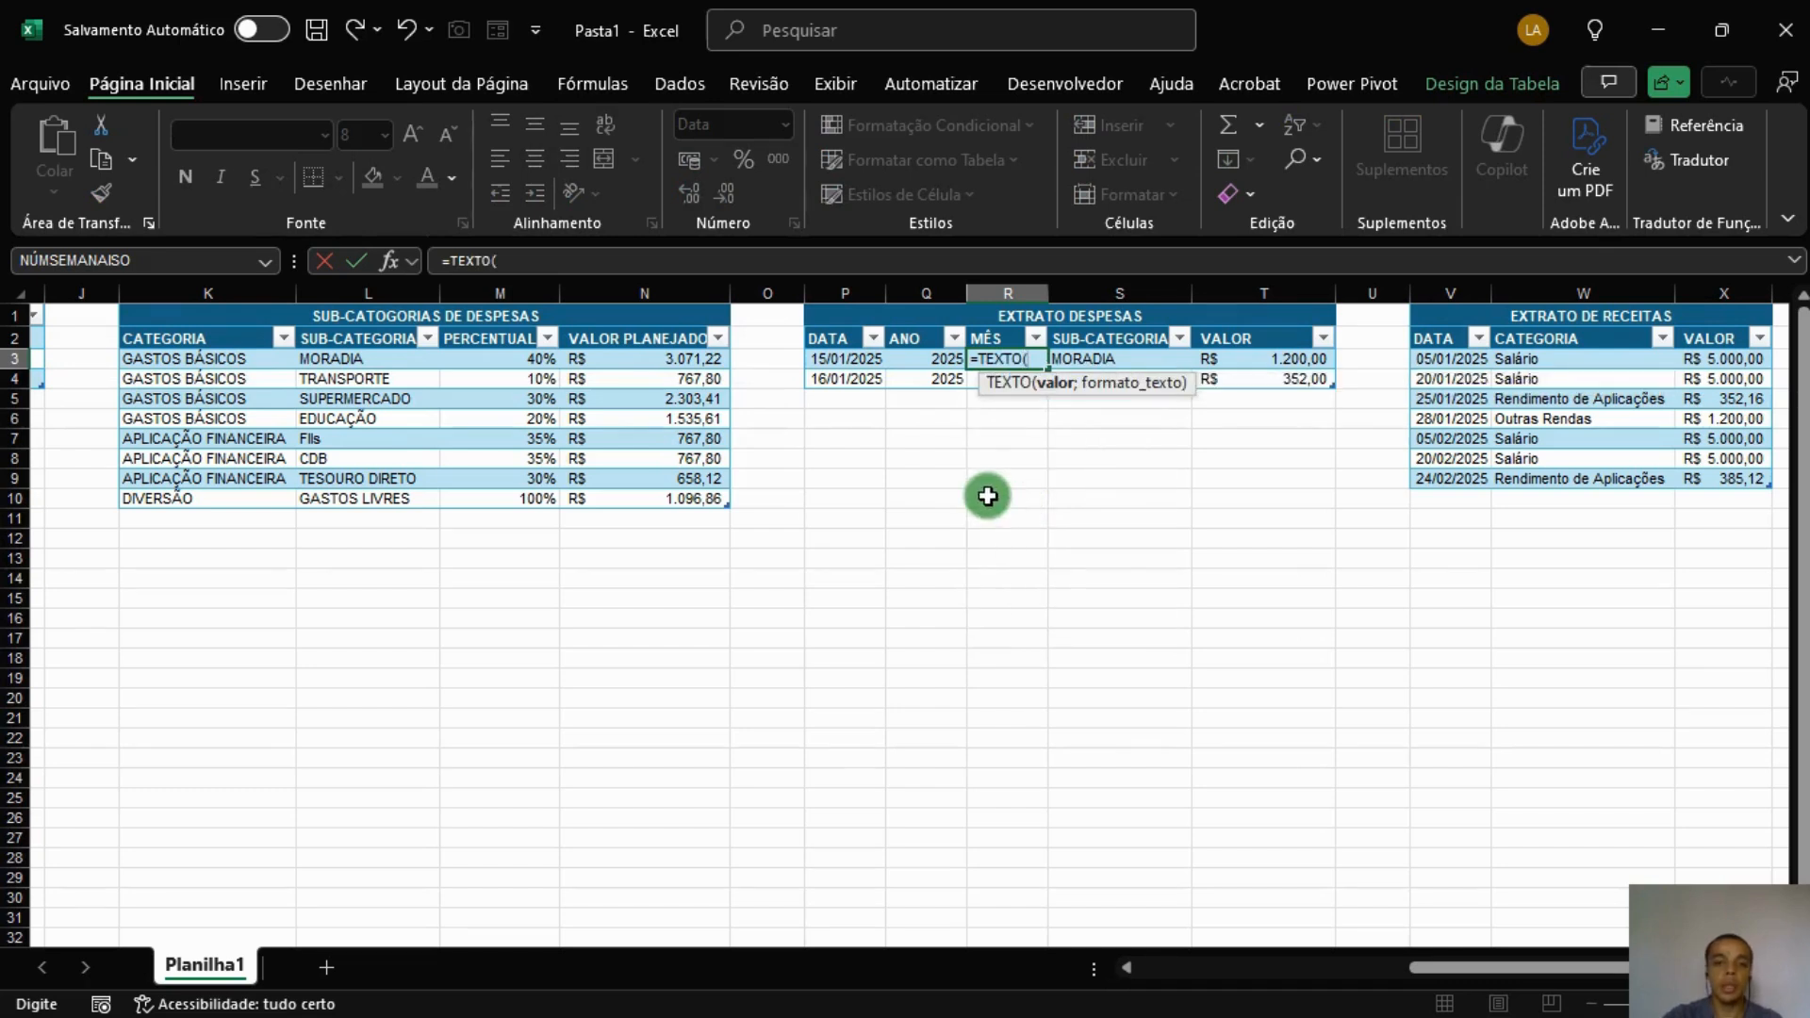
left_click(857, 363)
type(";\"MM - MMM")
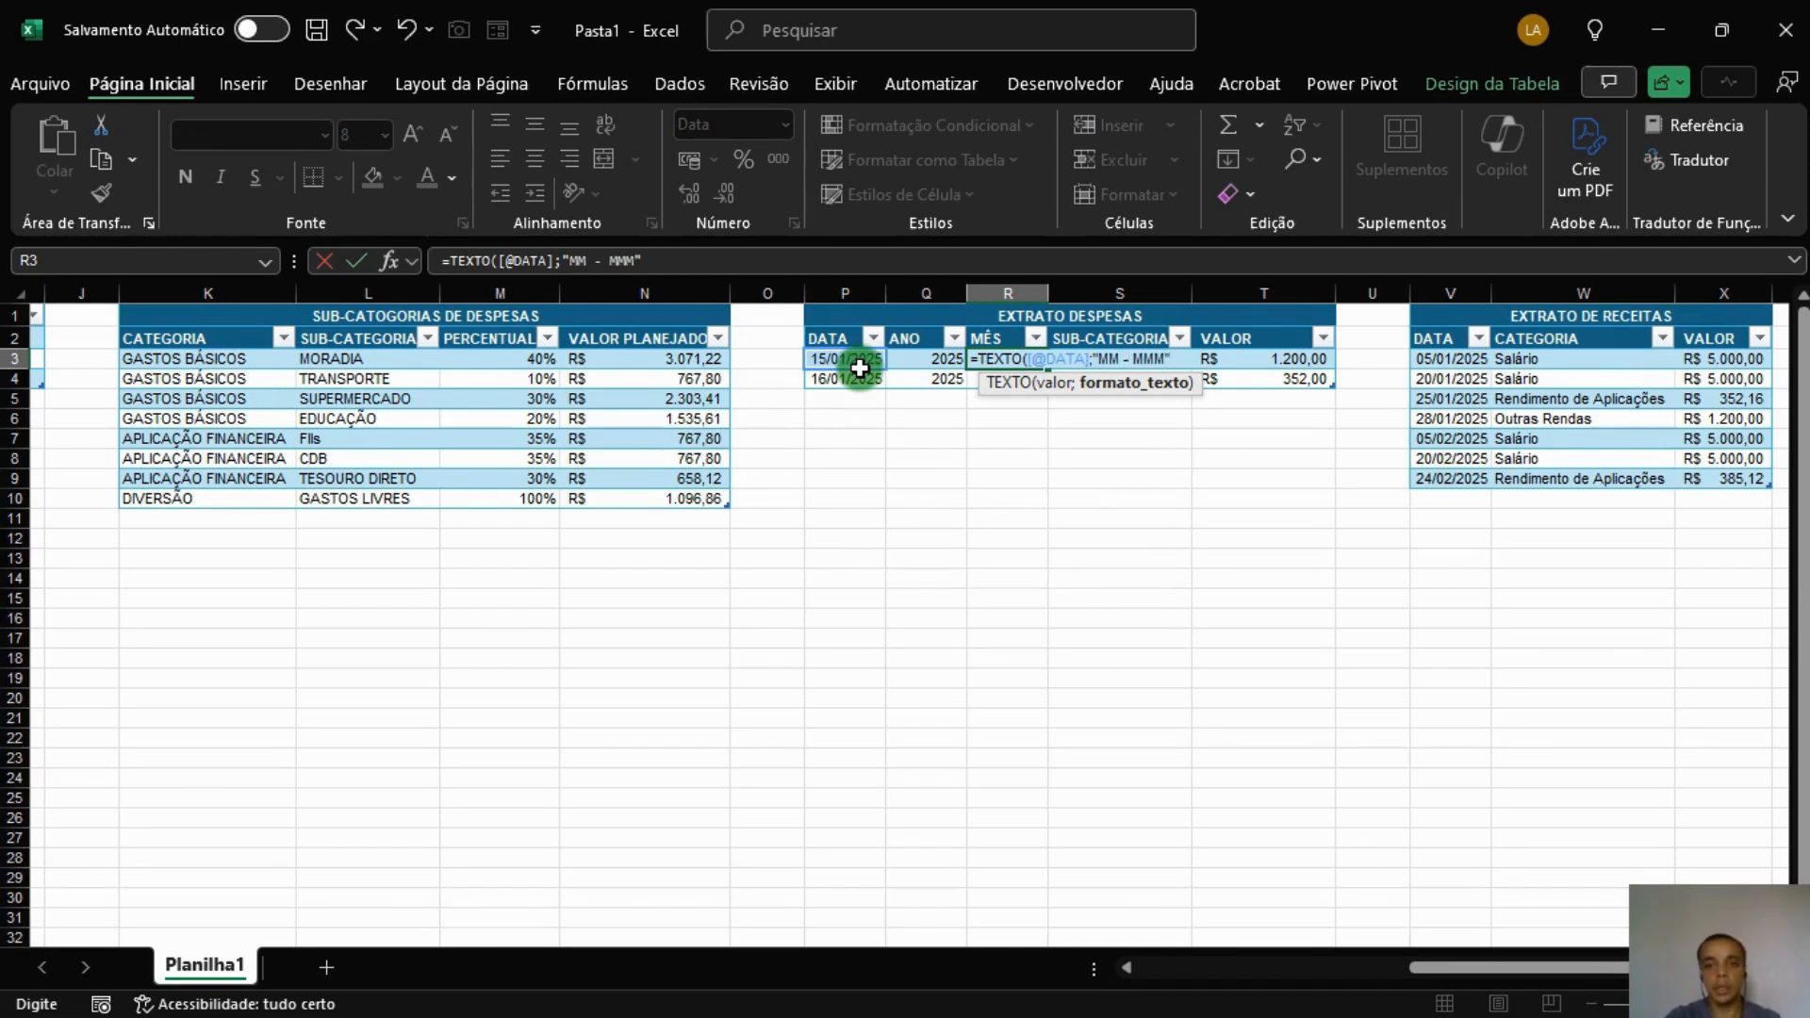
key("Return")
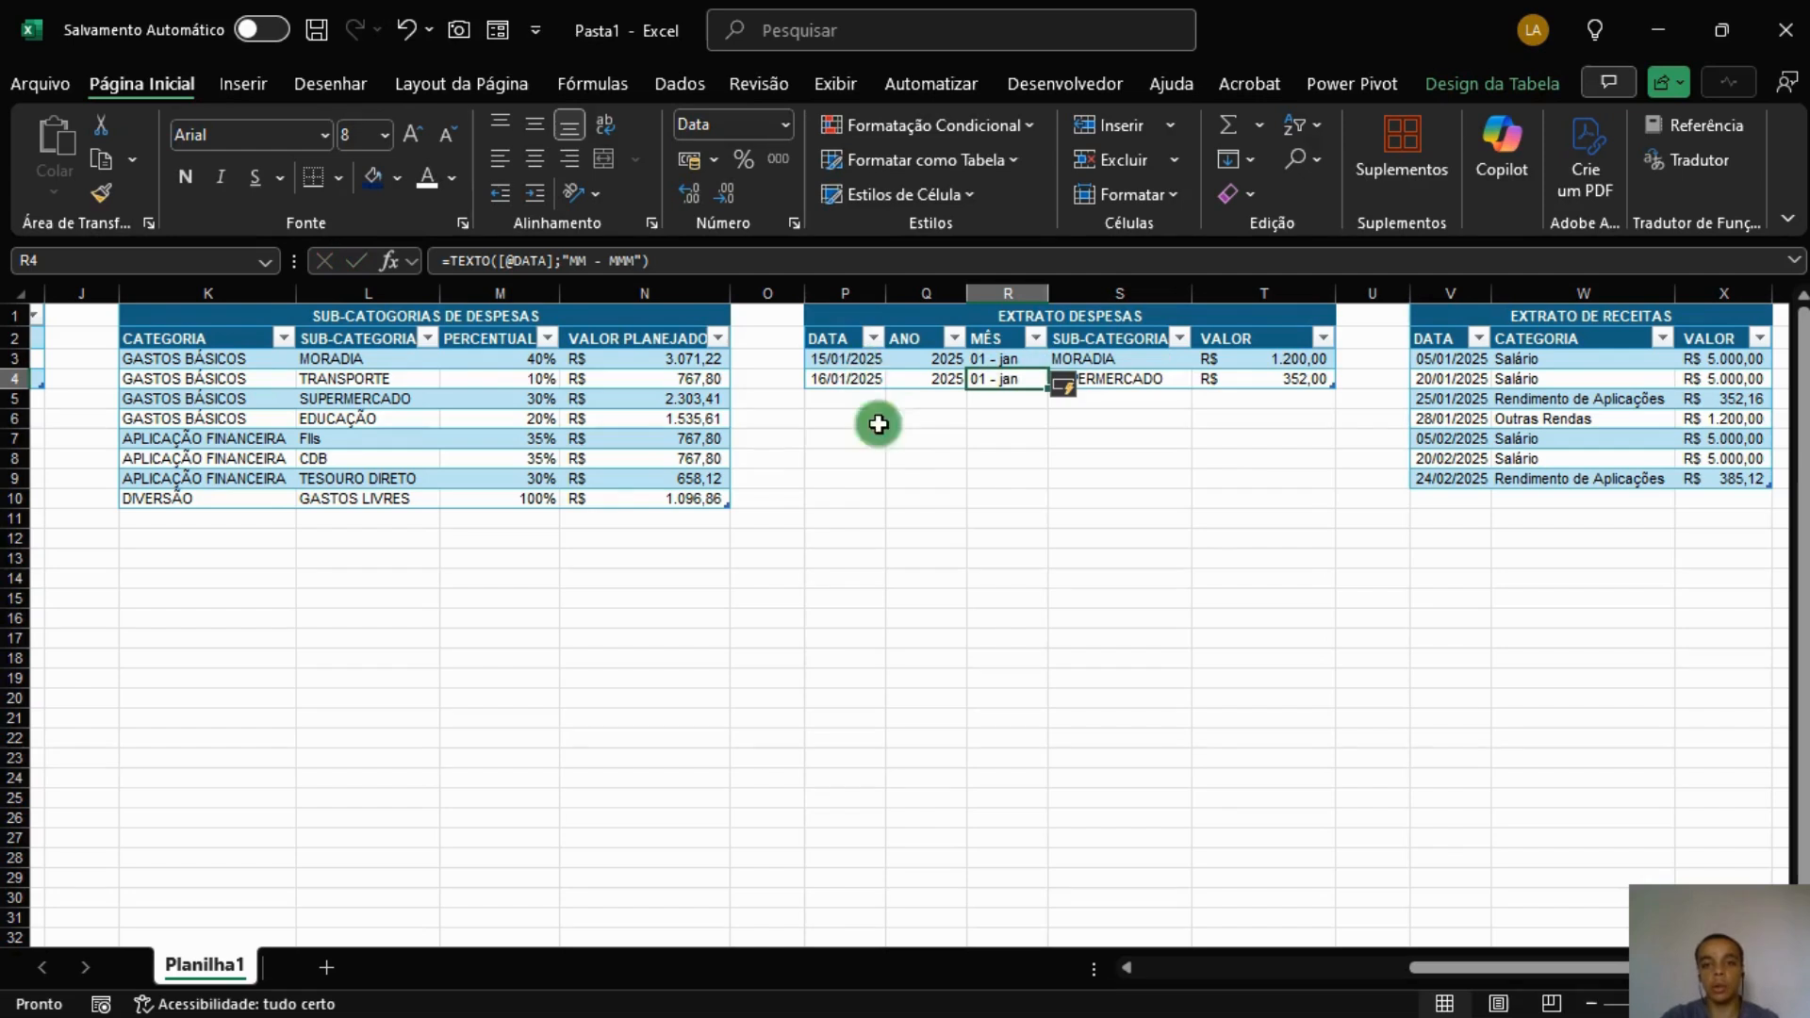
left_click(999, 361)
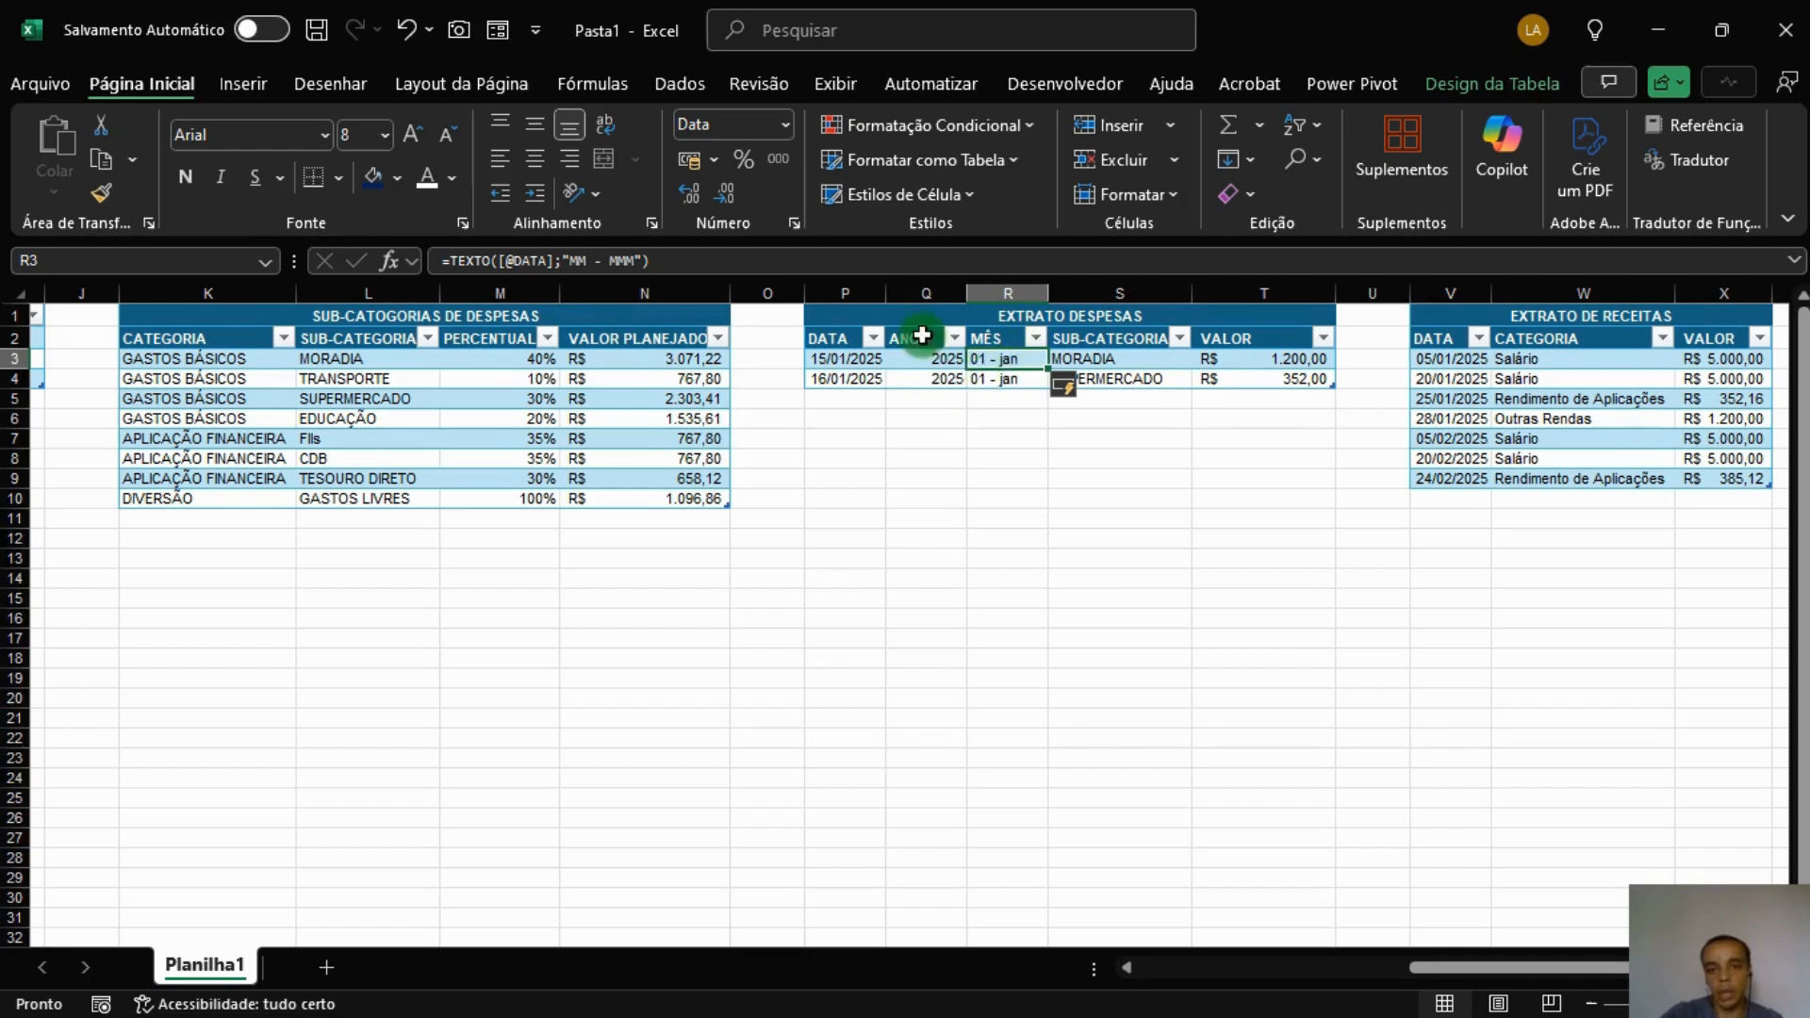
left_click(453, 263)
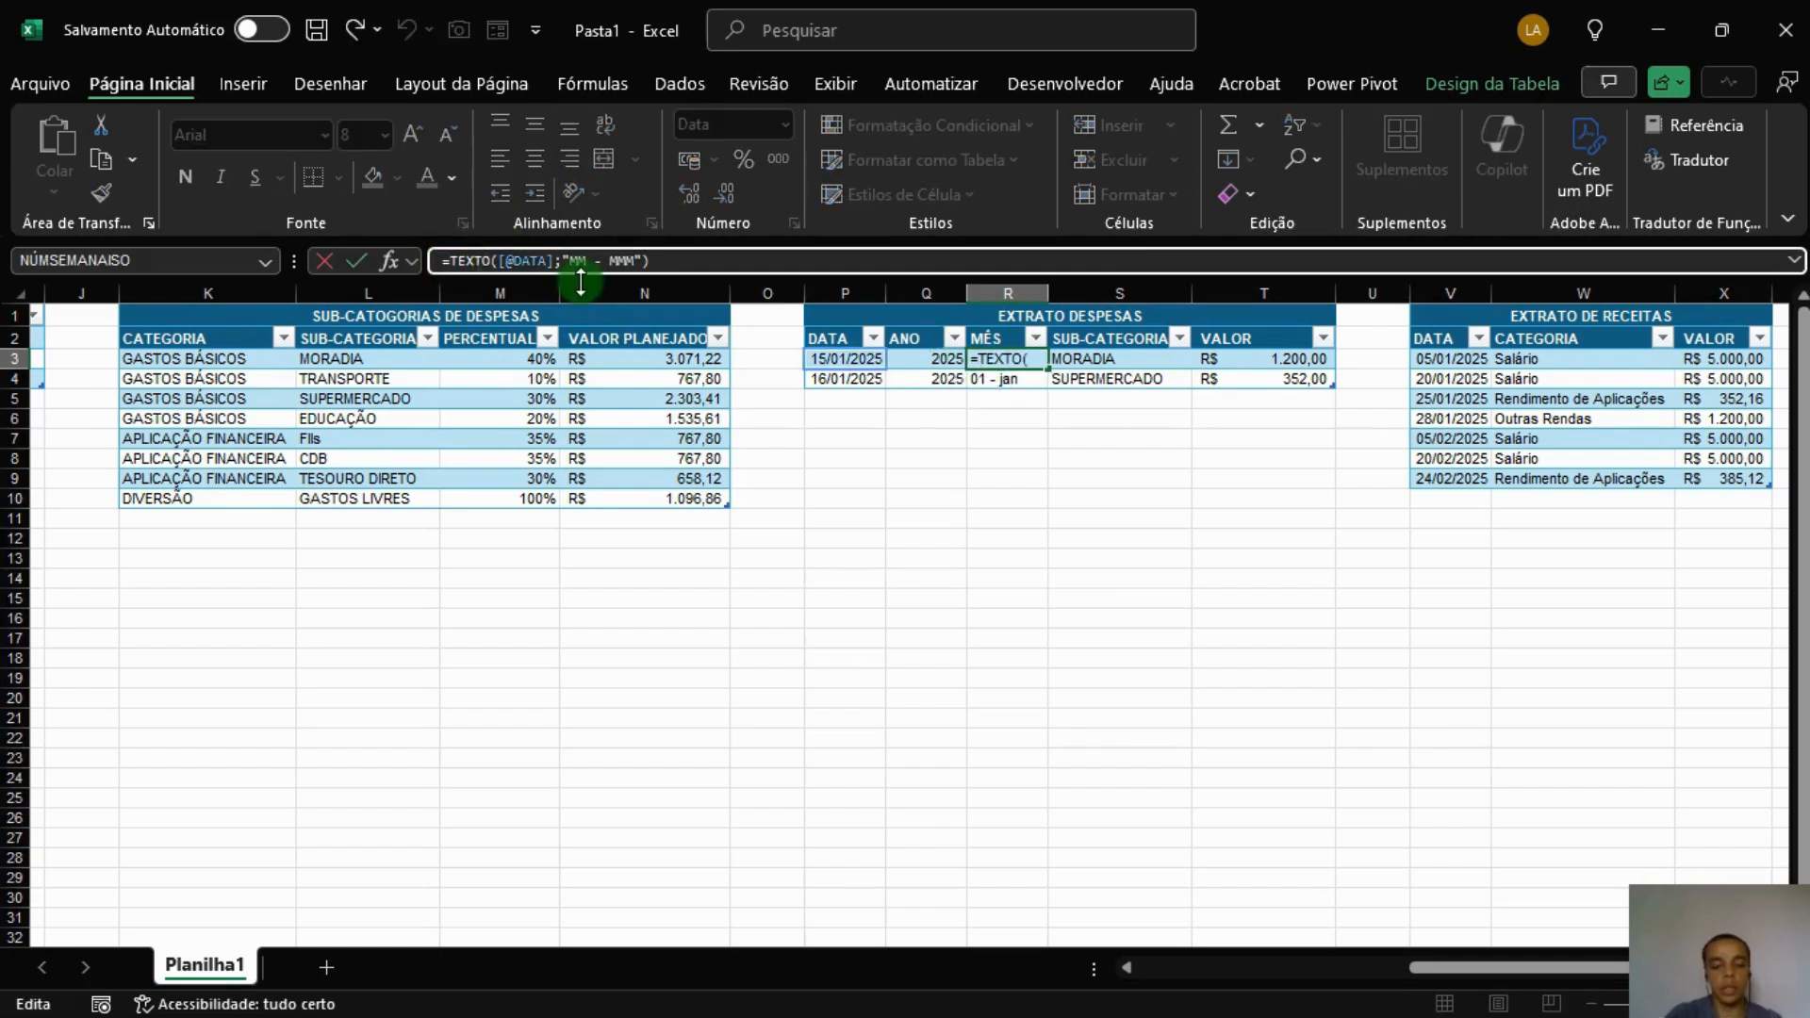
type("M")
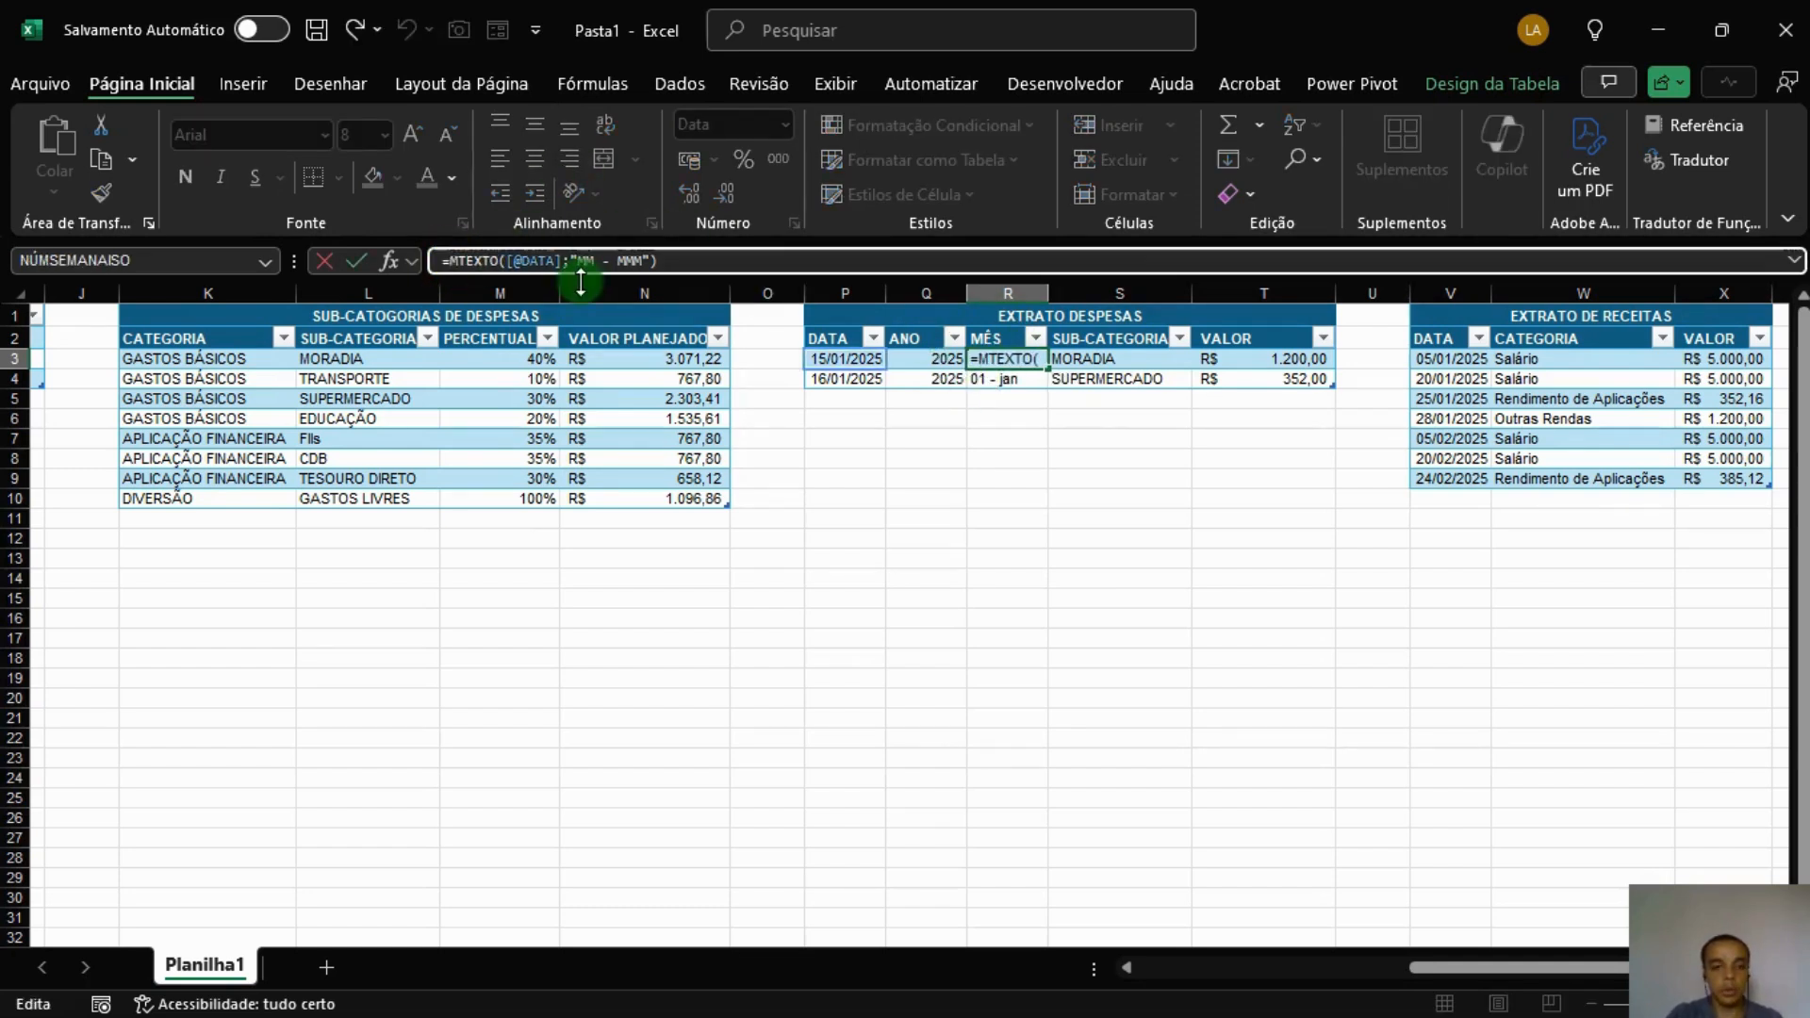
key("Down")
key("Tab")
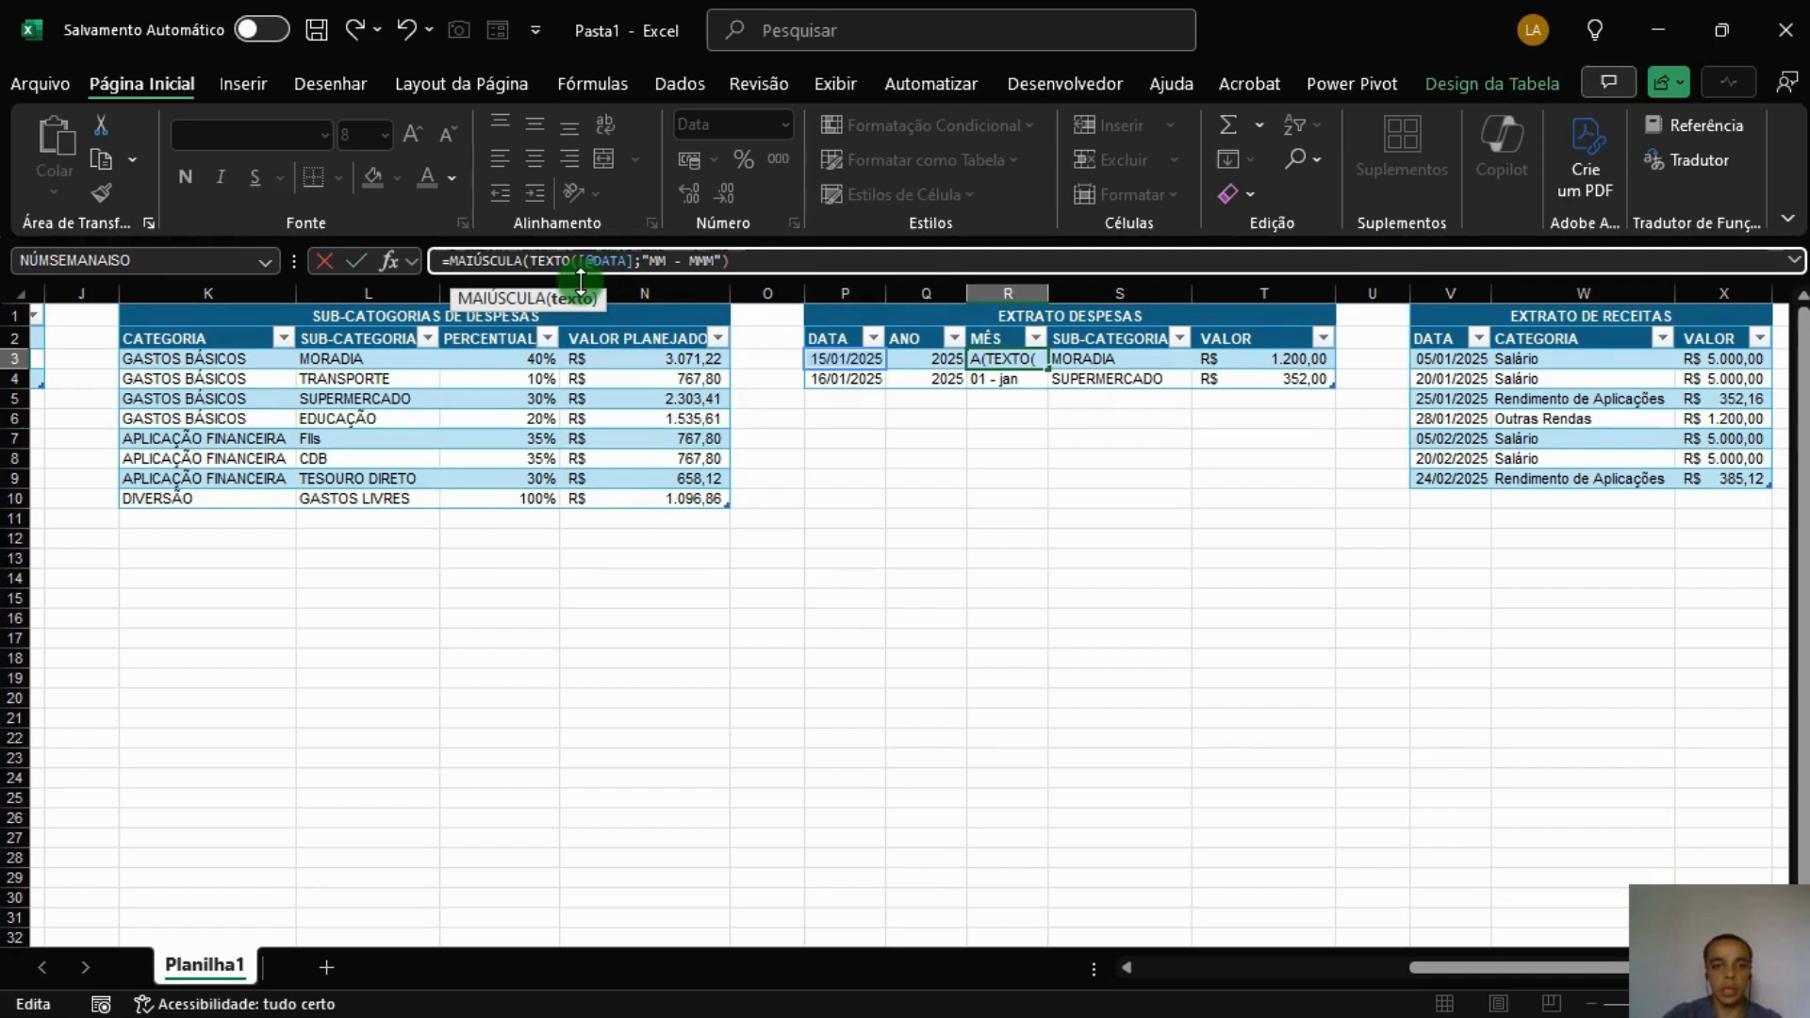
left_click(768, 266)
type(")")
key("Return")
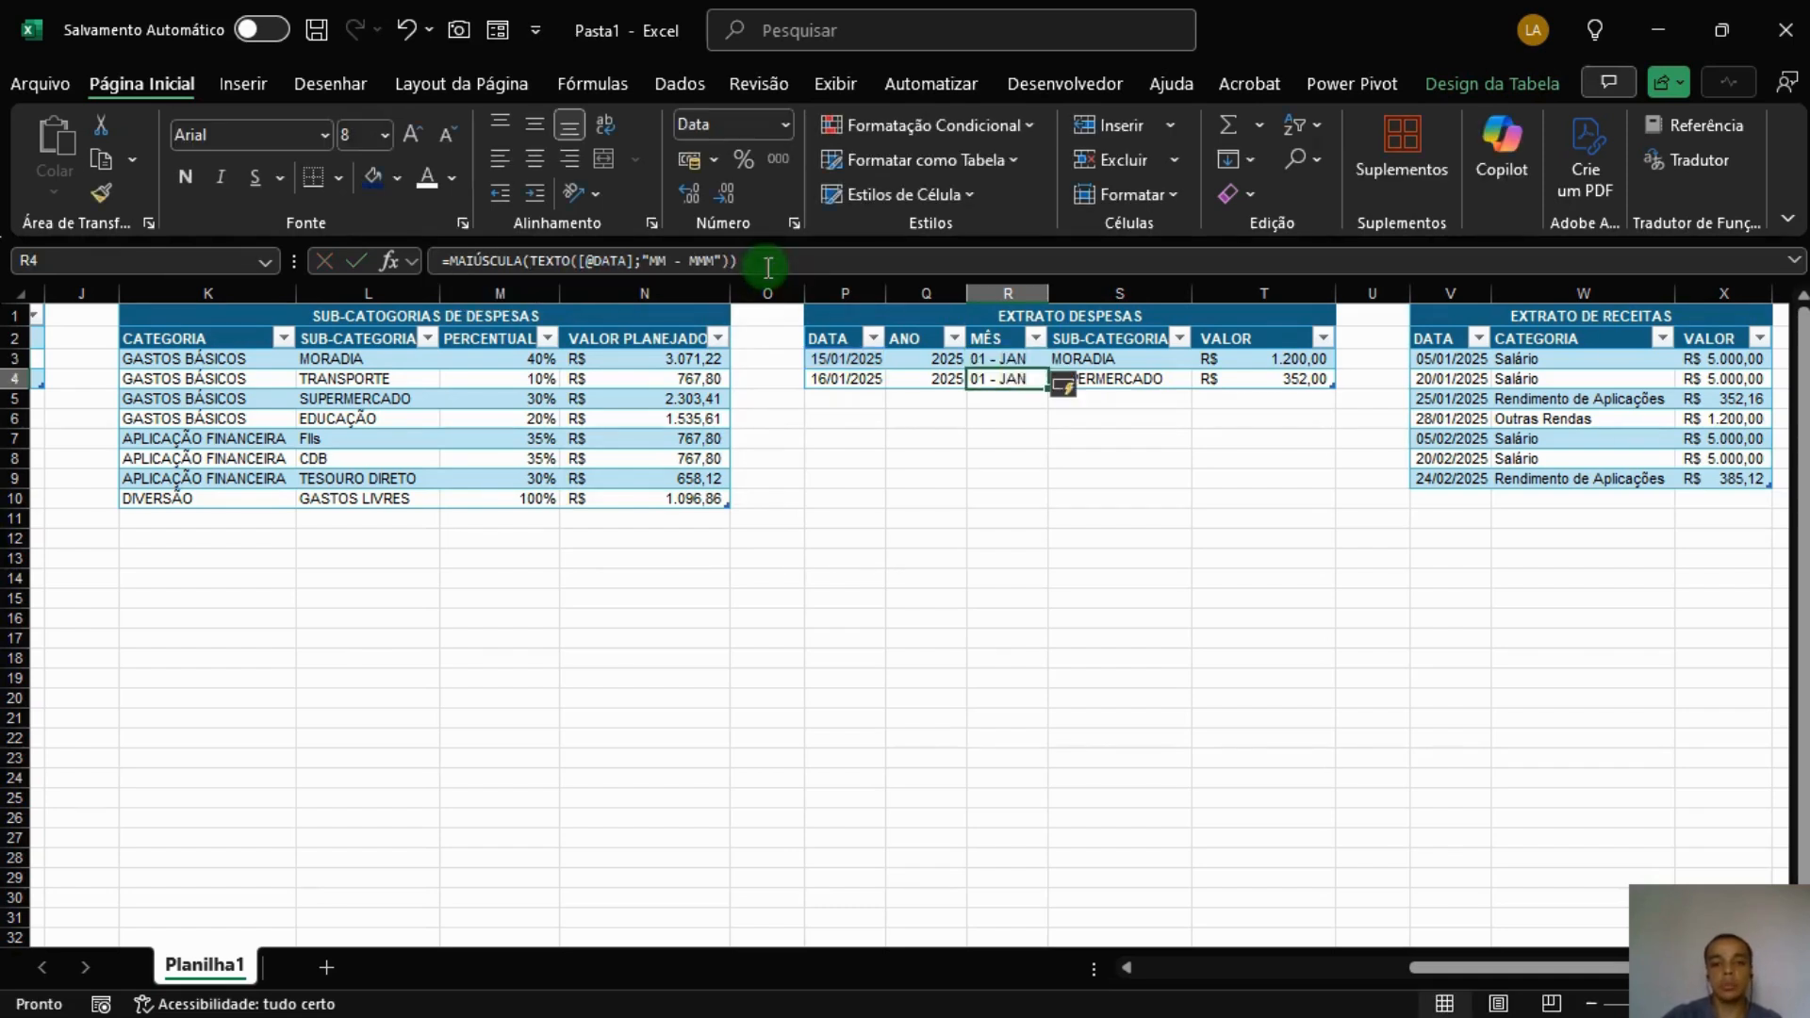
left_click(1017, 359)
key("ctrl+t")
key("ctrl+t")
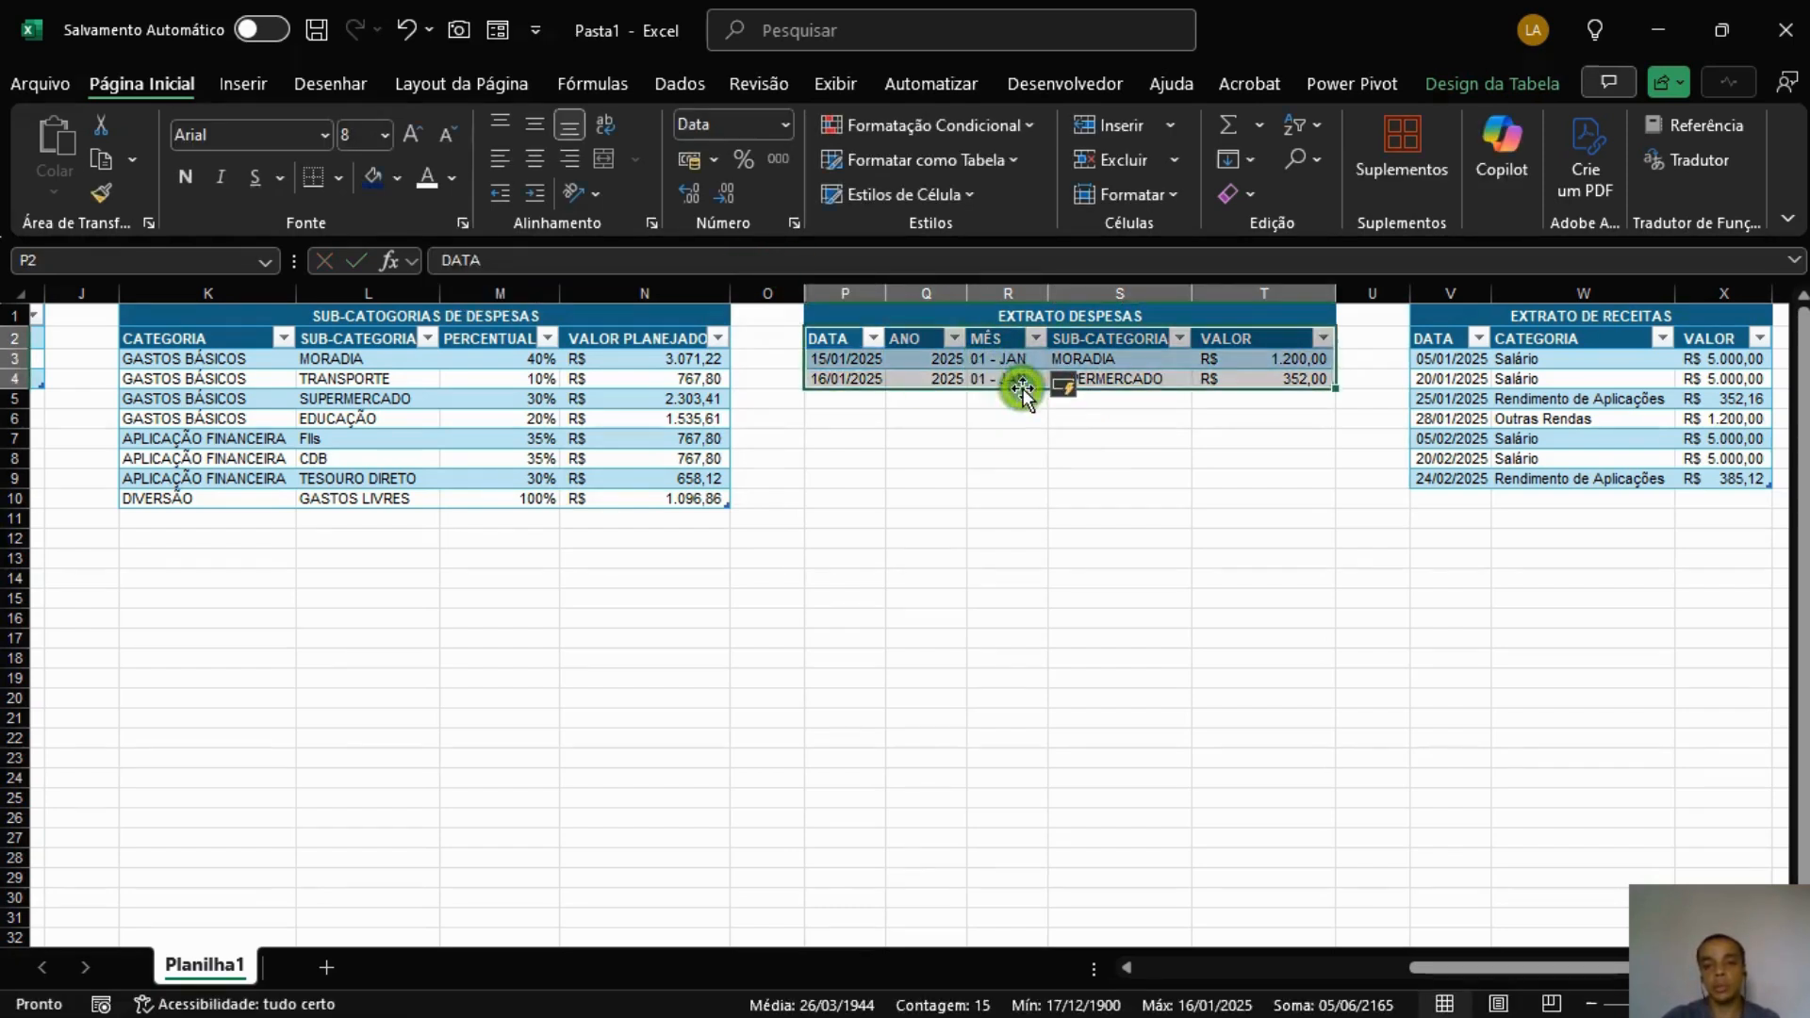
left_click(994, 453)
left_click(1247, 496)
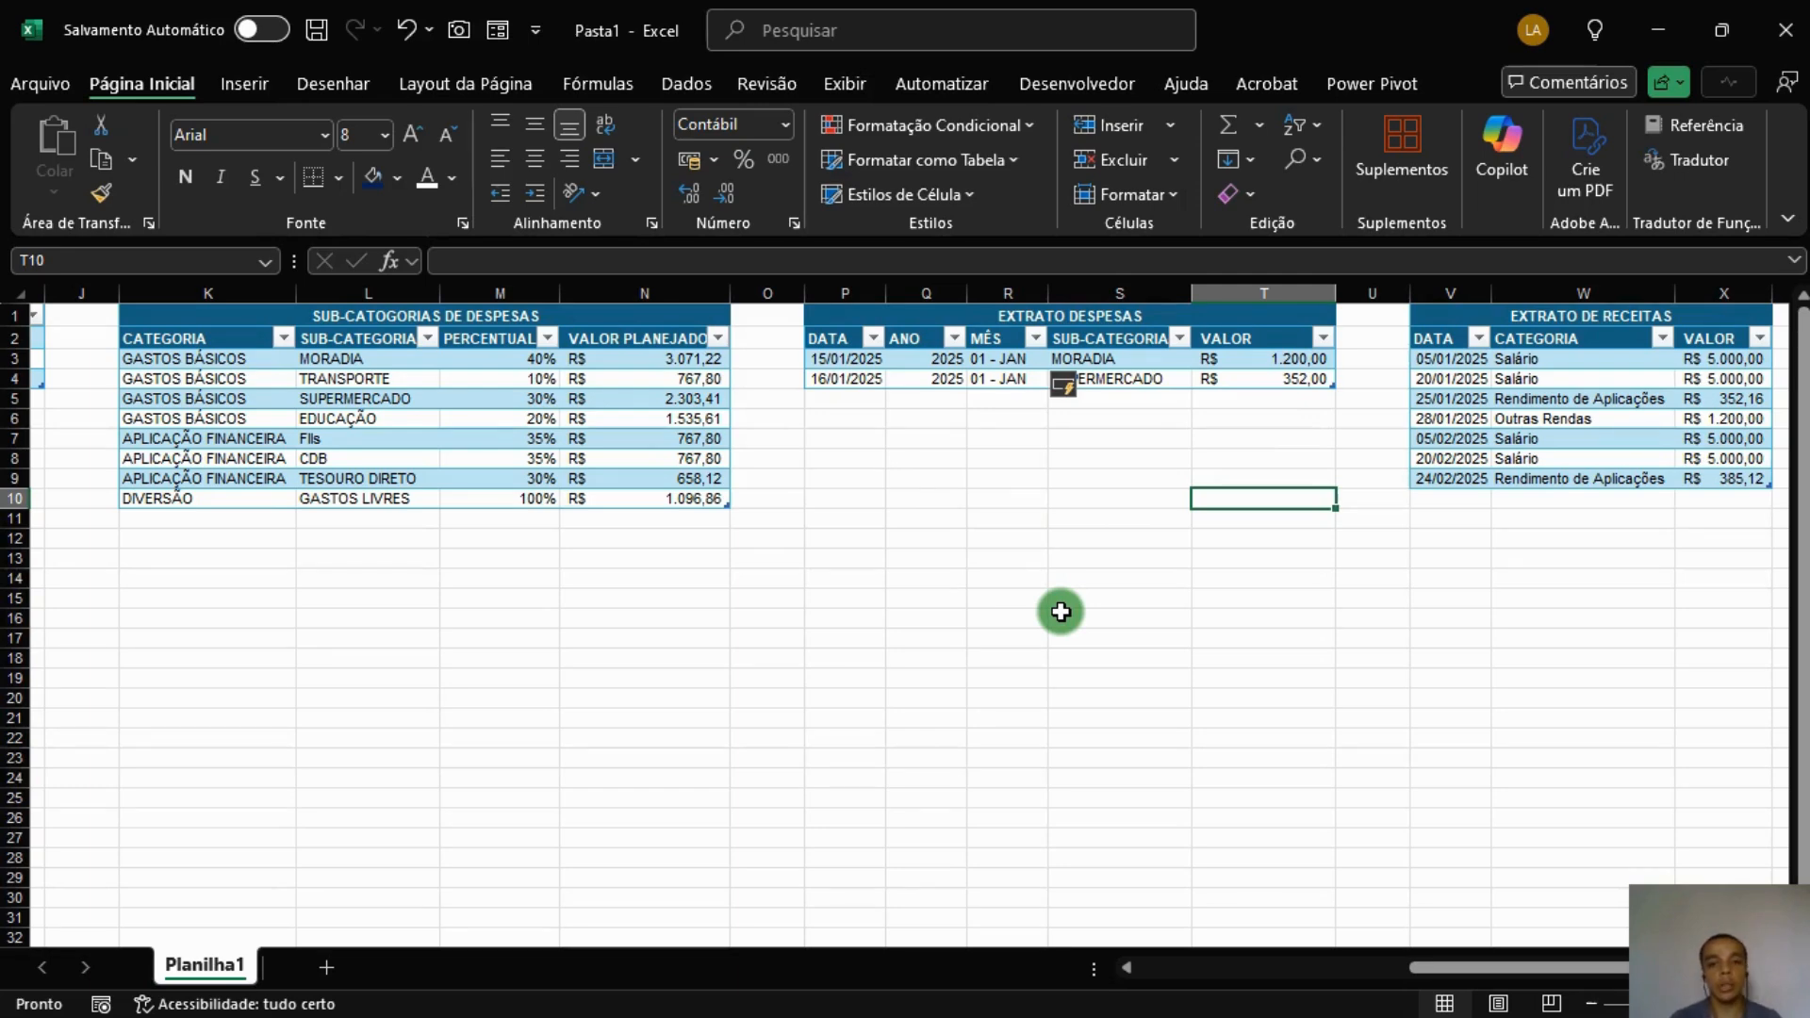
Insert two new columns between DATA and CATEGORIA in the EXTRATO DE RECEITAS table.
scroll(942, 472, "right", 4)
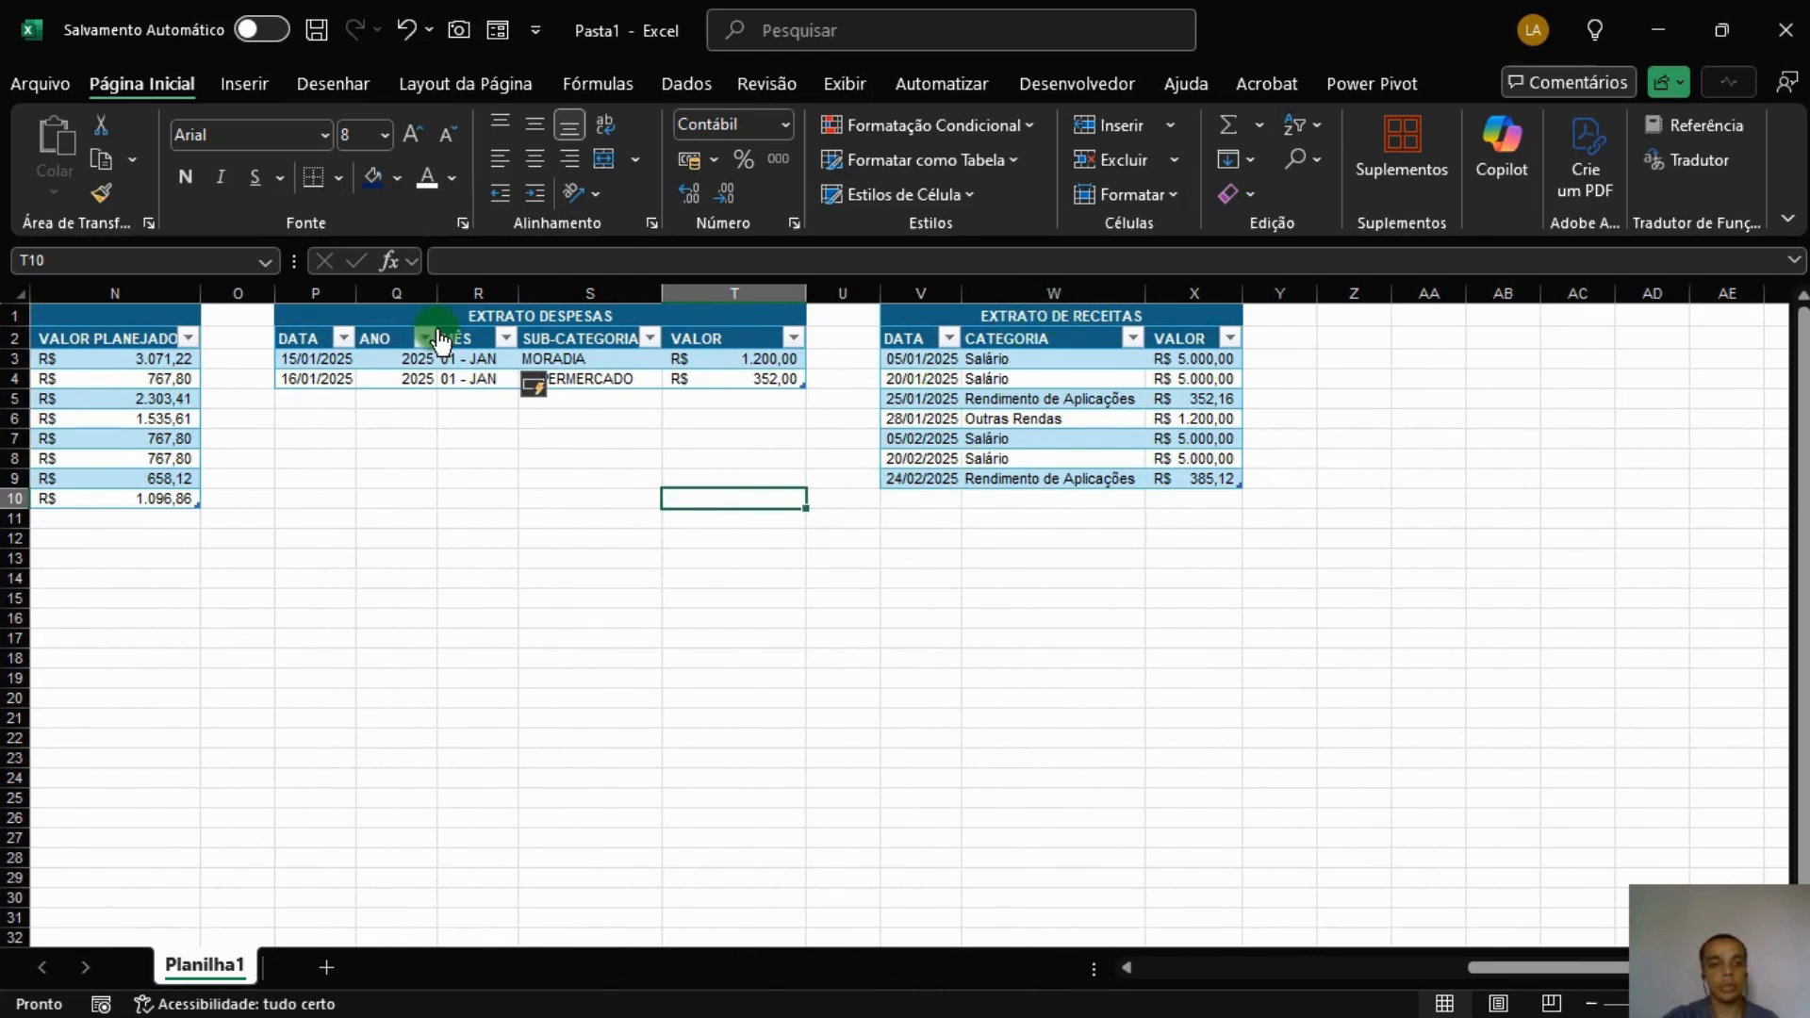
left_click(1048, 292)
right_click(1048, 293)
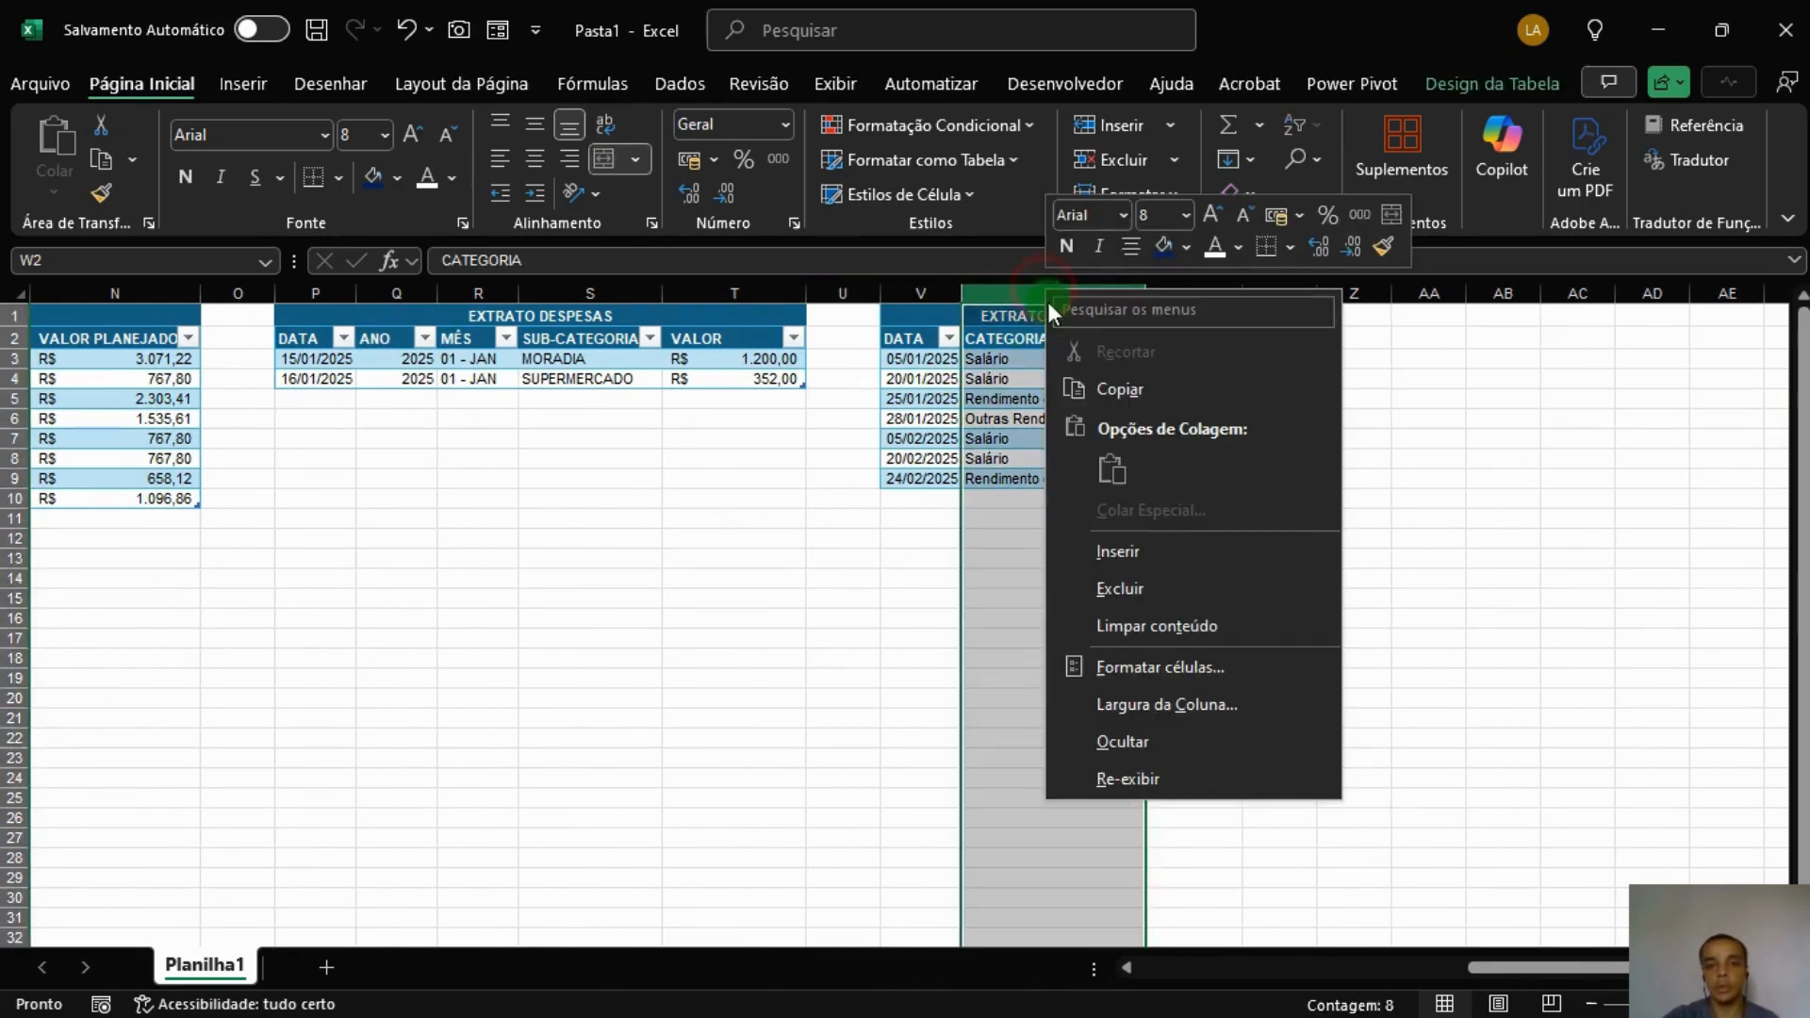
left_click(1117, 551)
left_click(1112, 294)
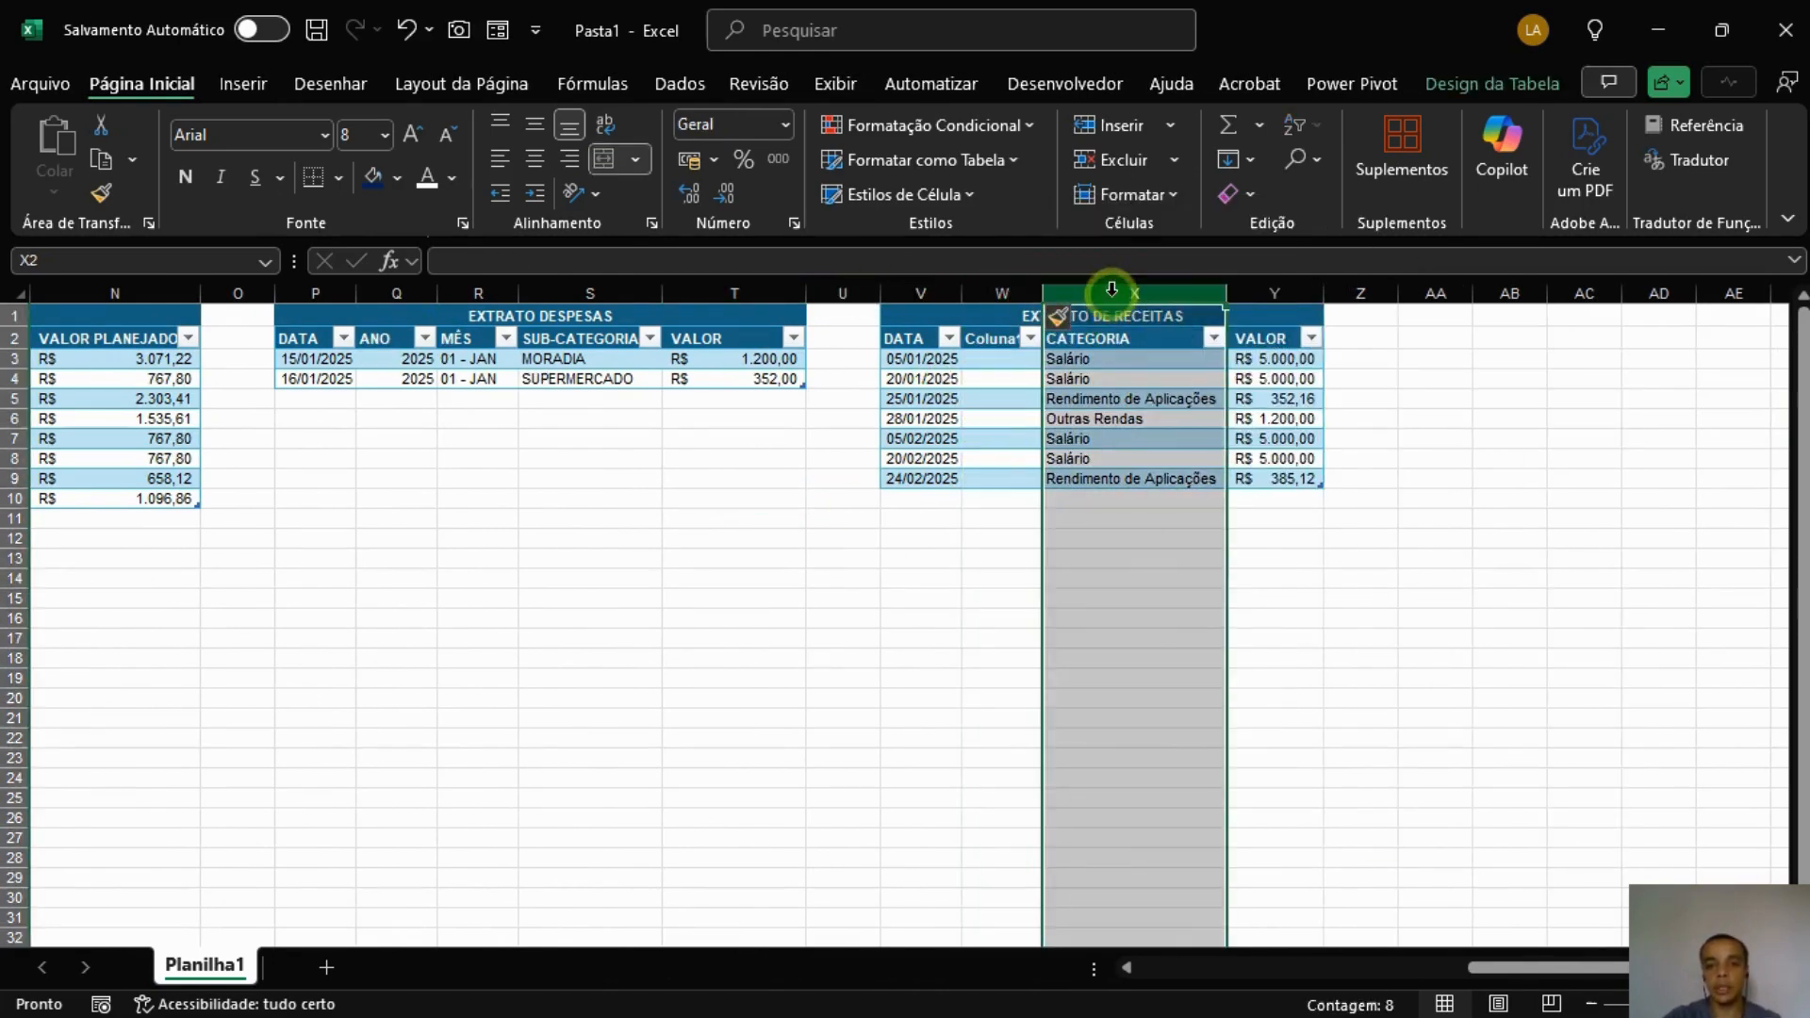
right_click(1114, 300)
left_click(1192, 556)
Name the headers of the two new EXTRATO DE RECEITAS columns ANO and MÊS.
left_click(986, 341)
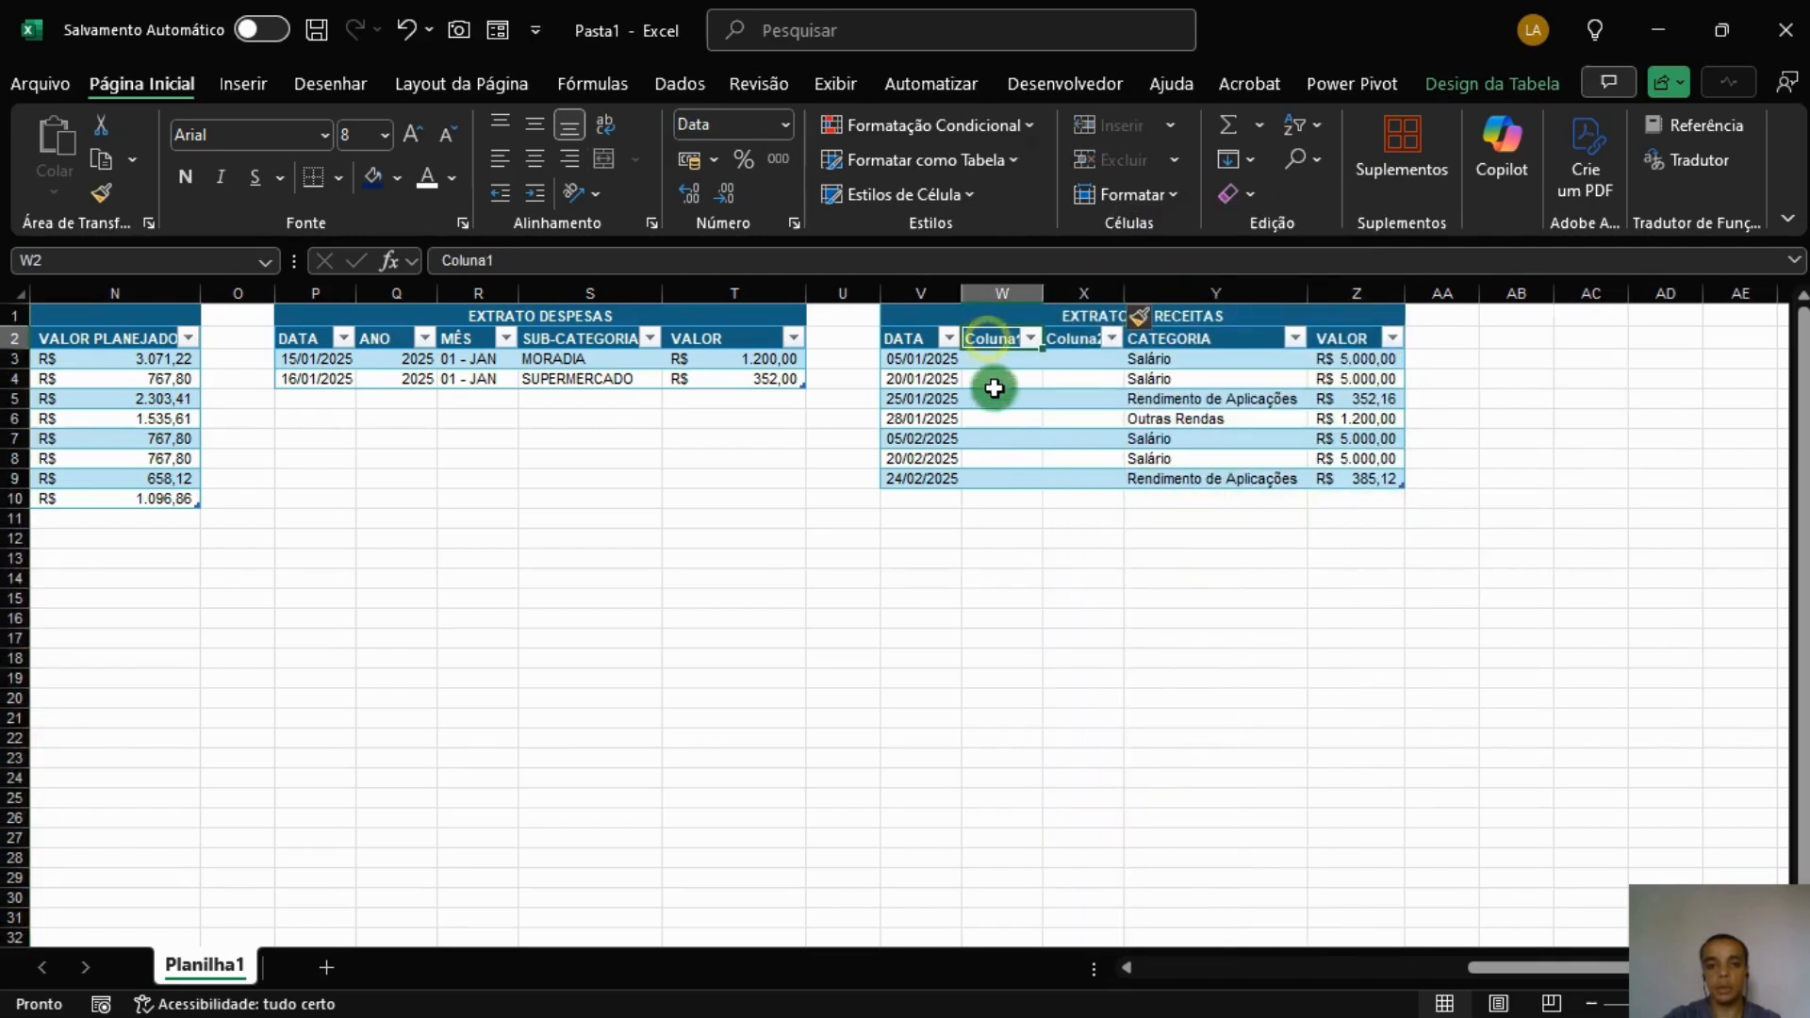
type("ANO")
key("Tab")
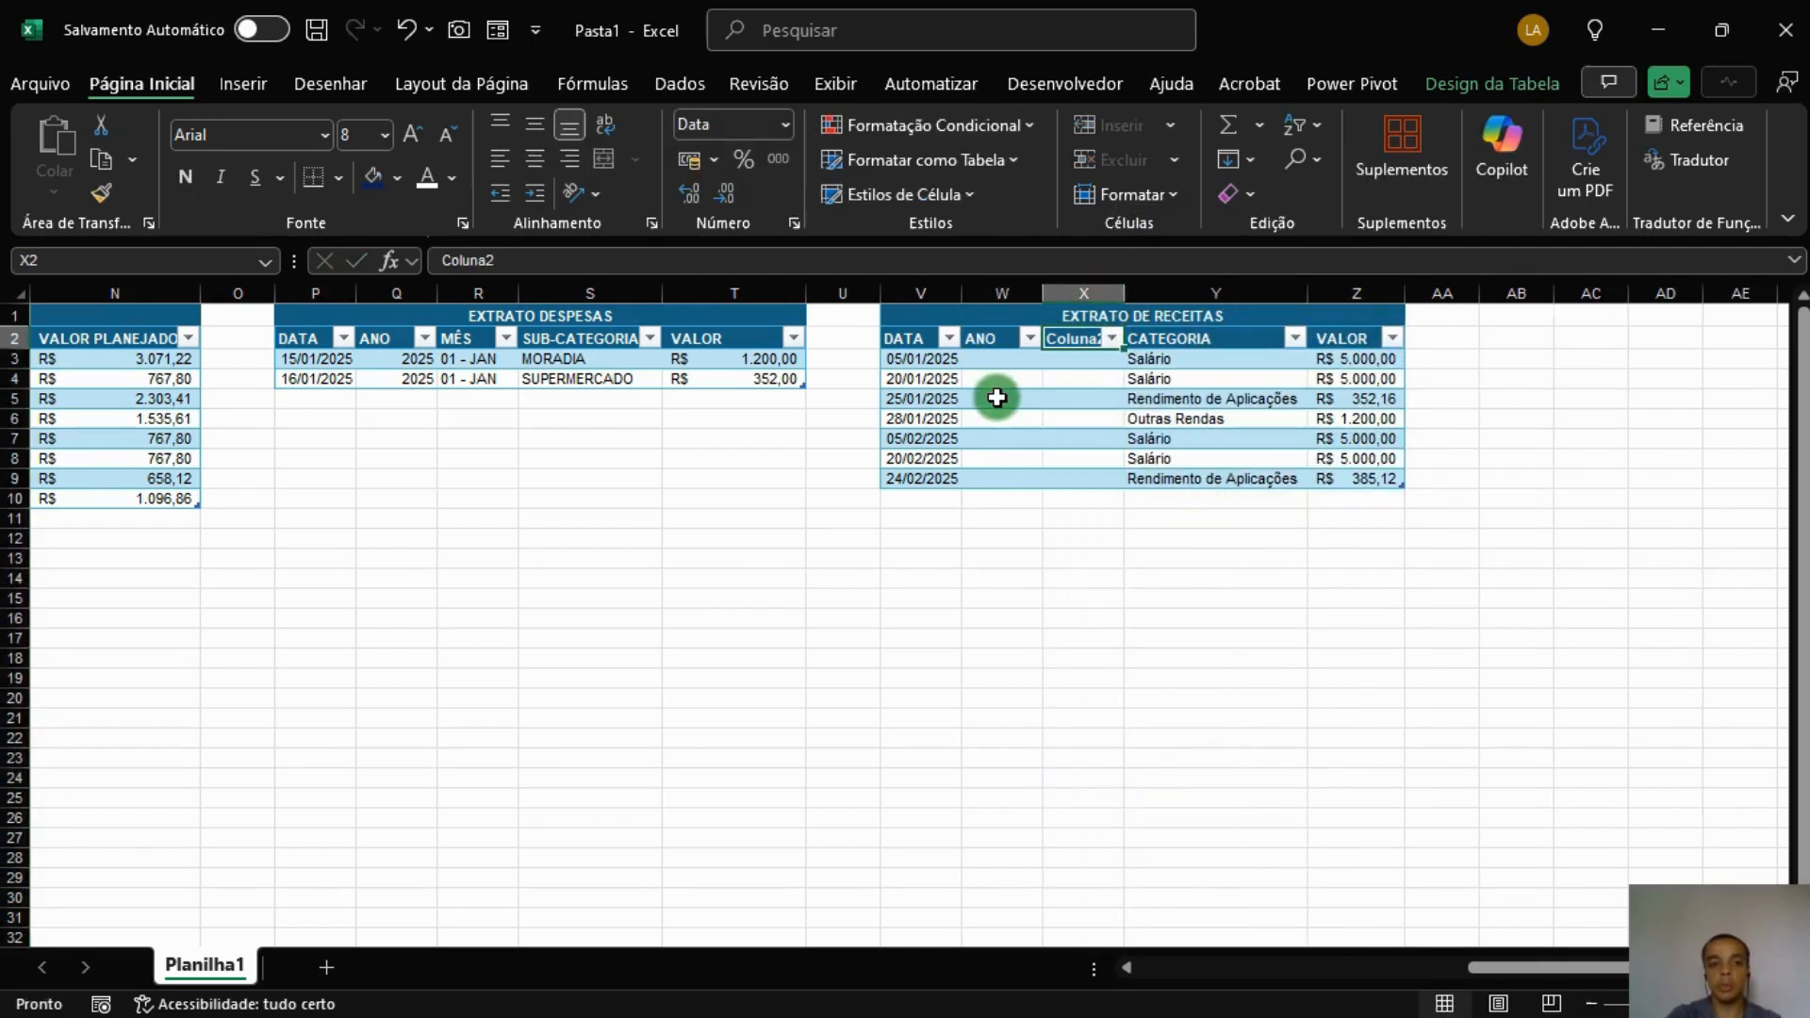
type("MÊS")
key("Return")
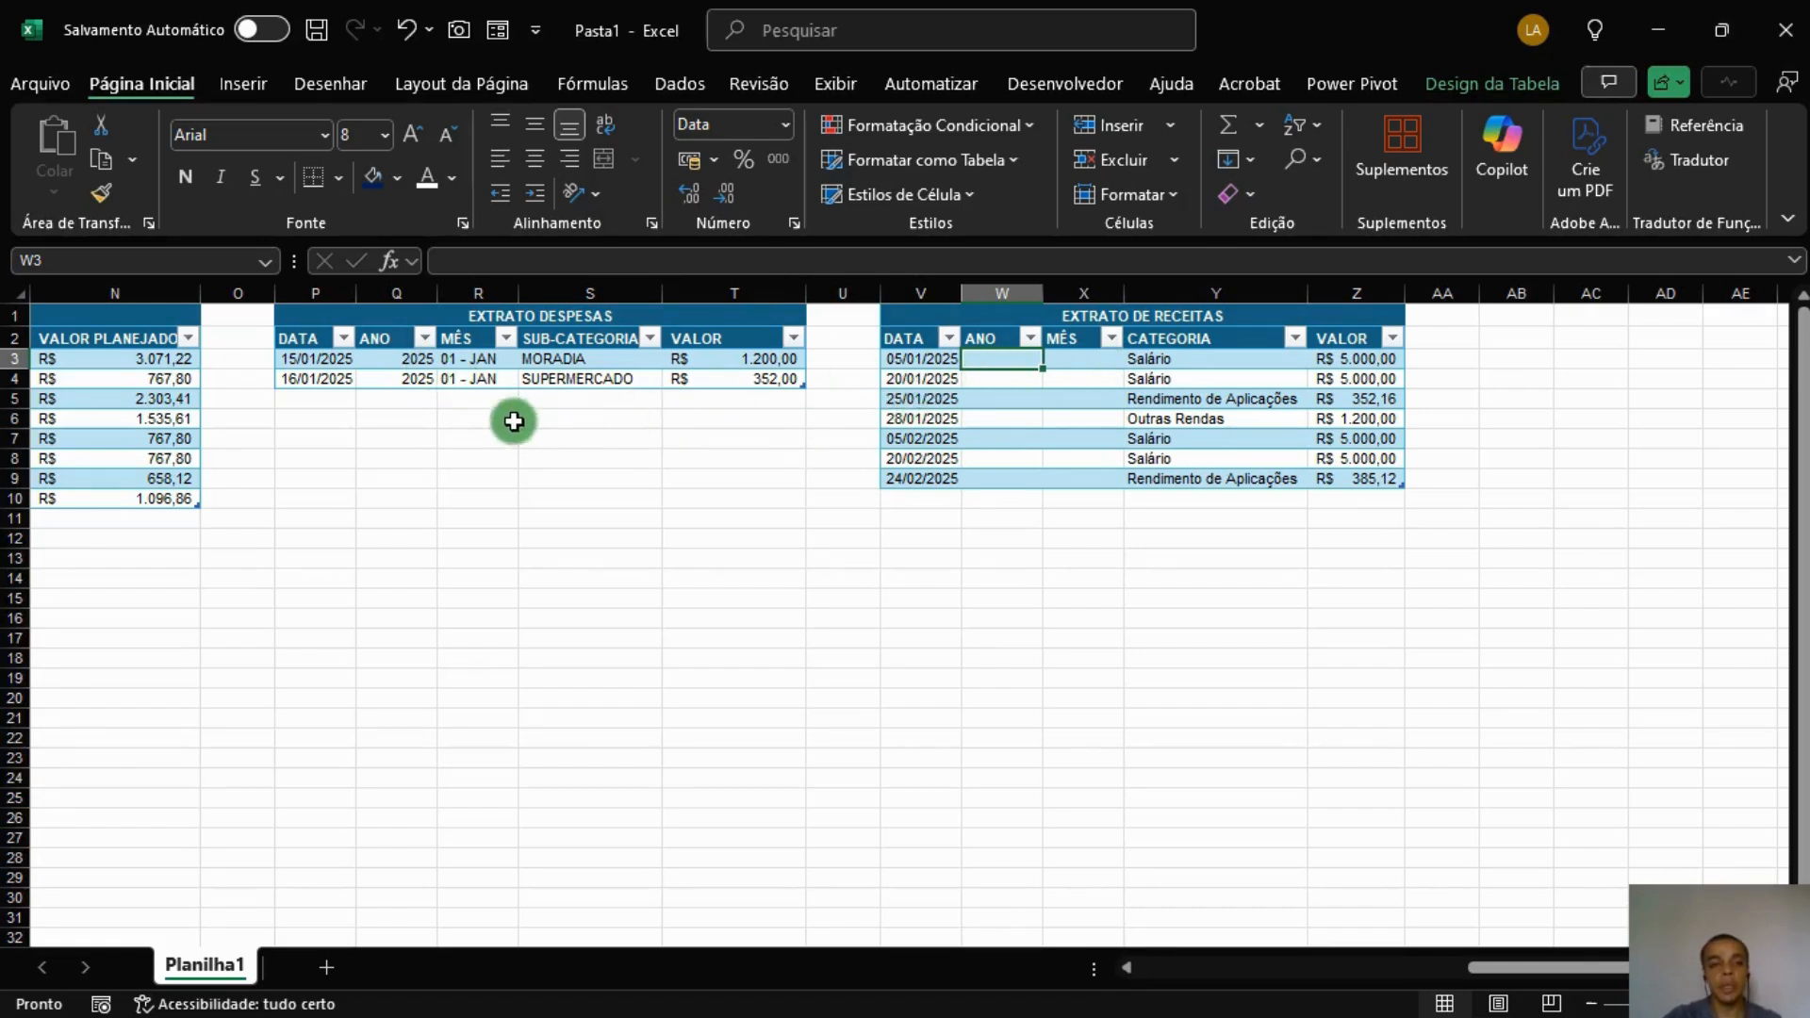
left_click(420, 358)
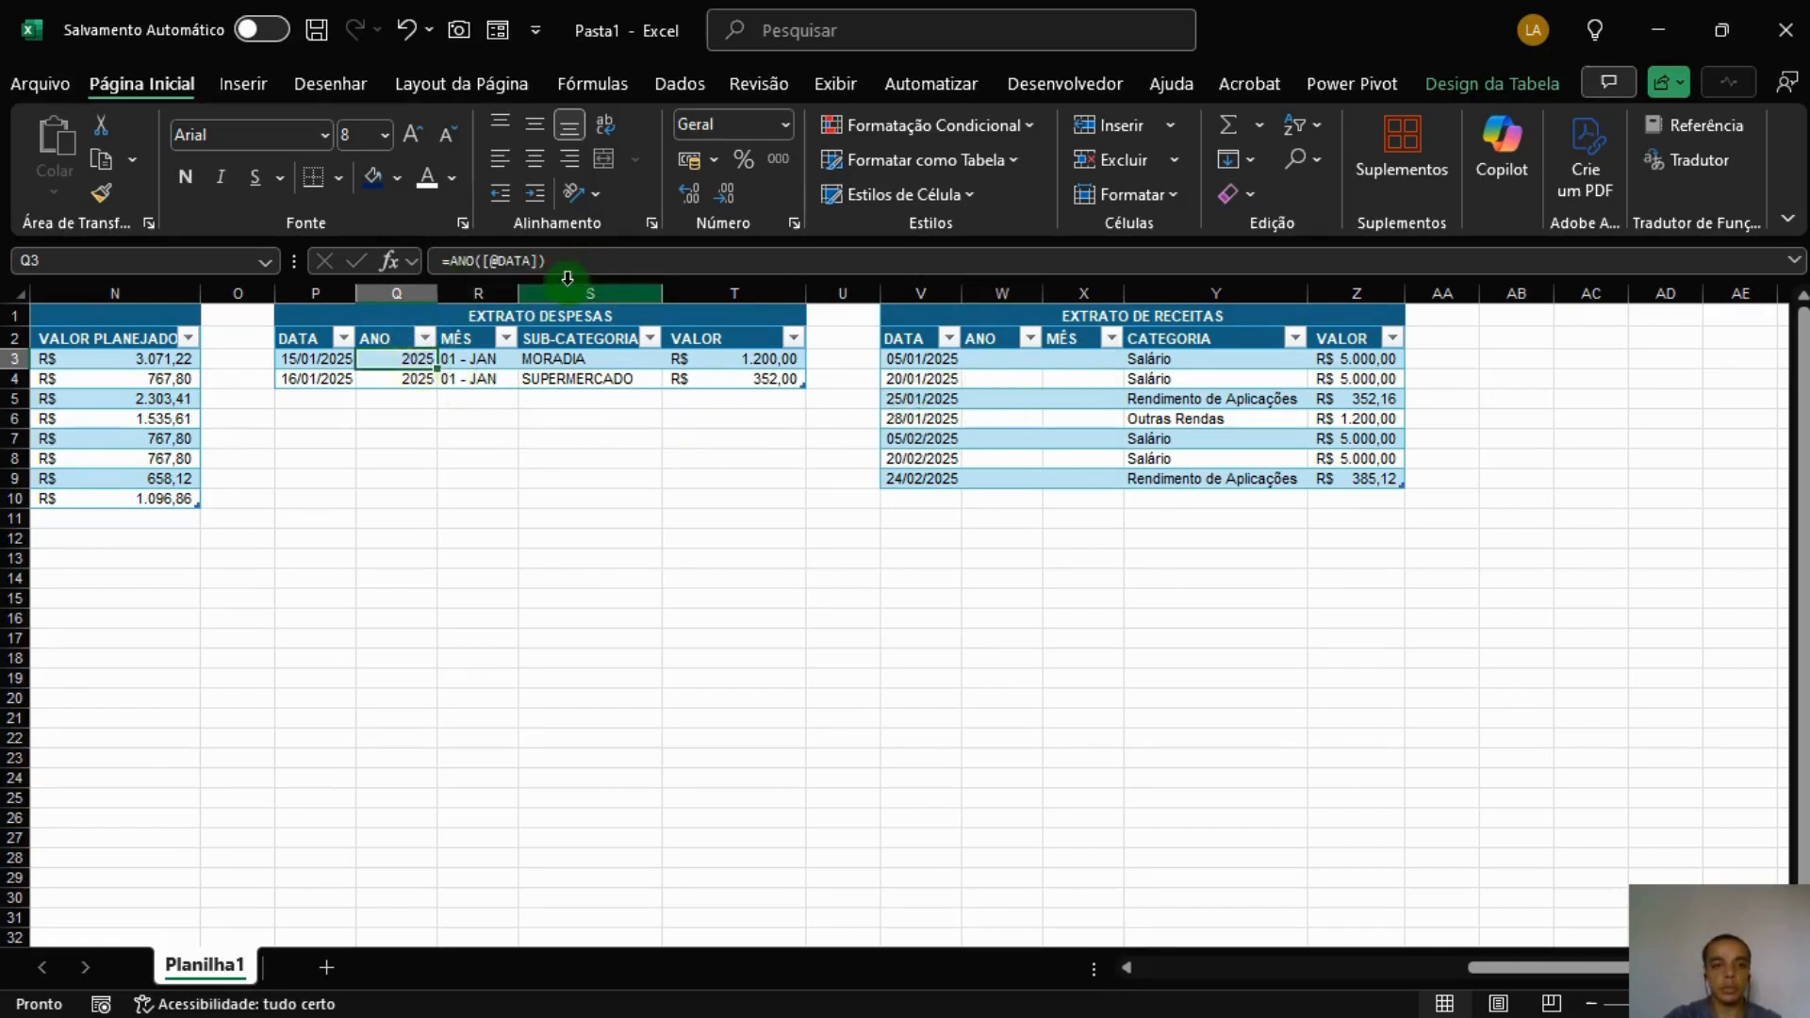
left_click(997, 363)
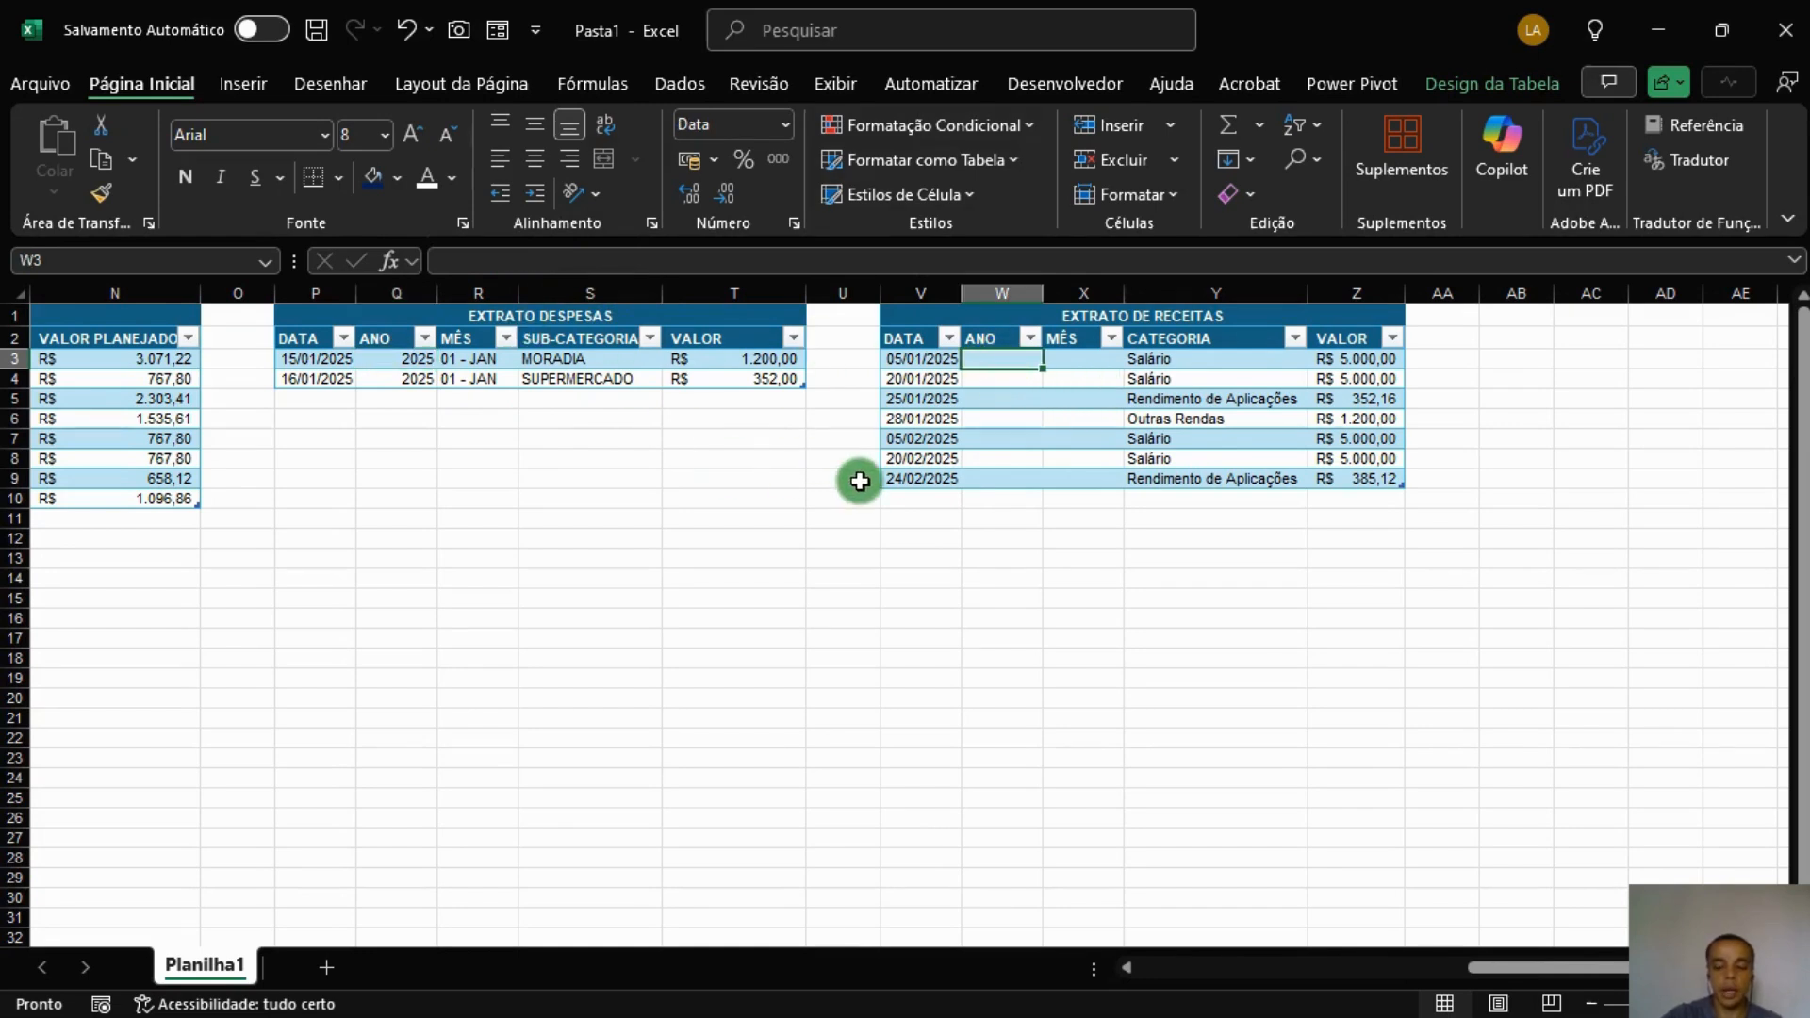
type("=")
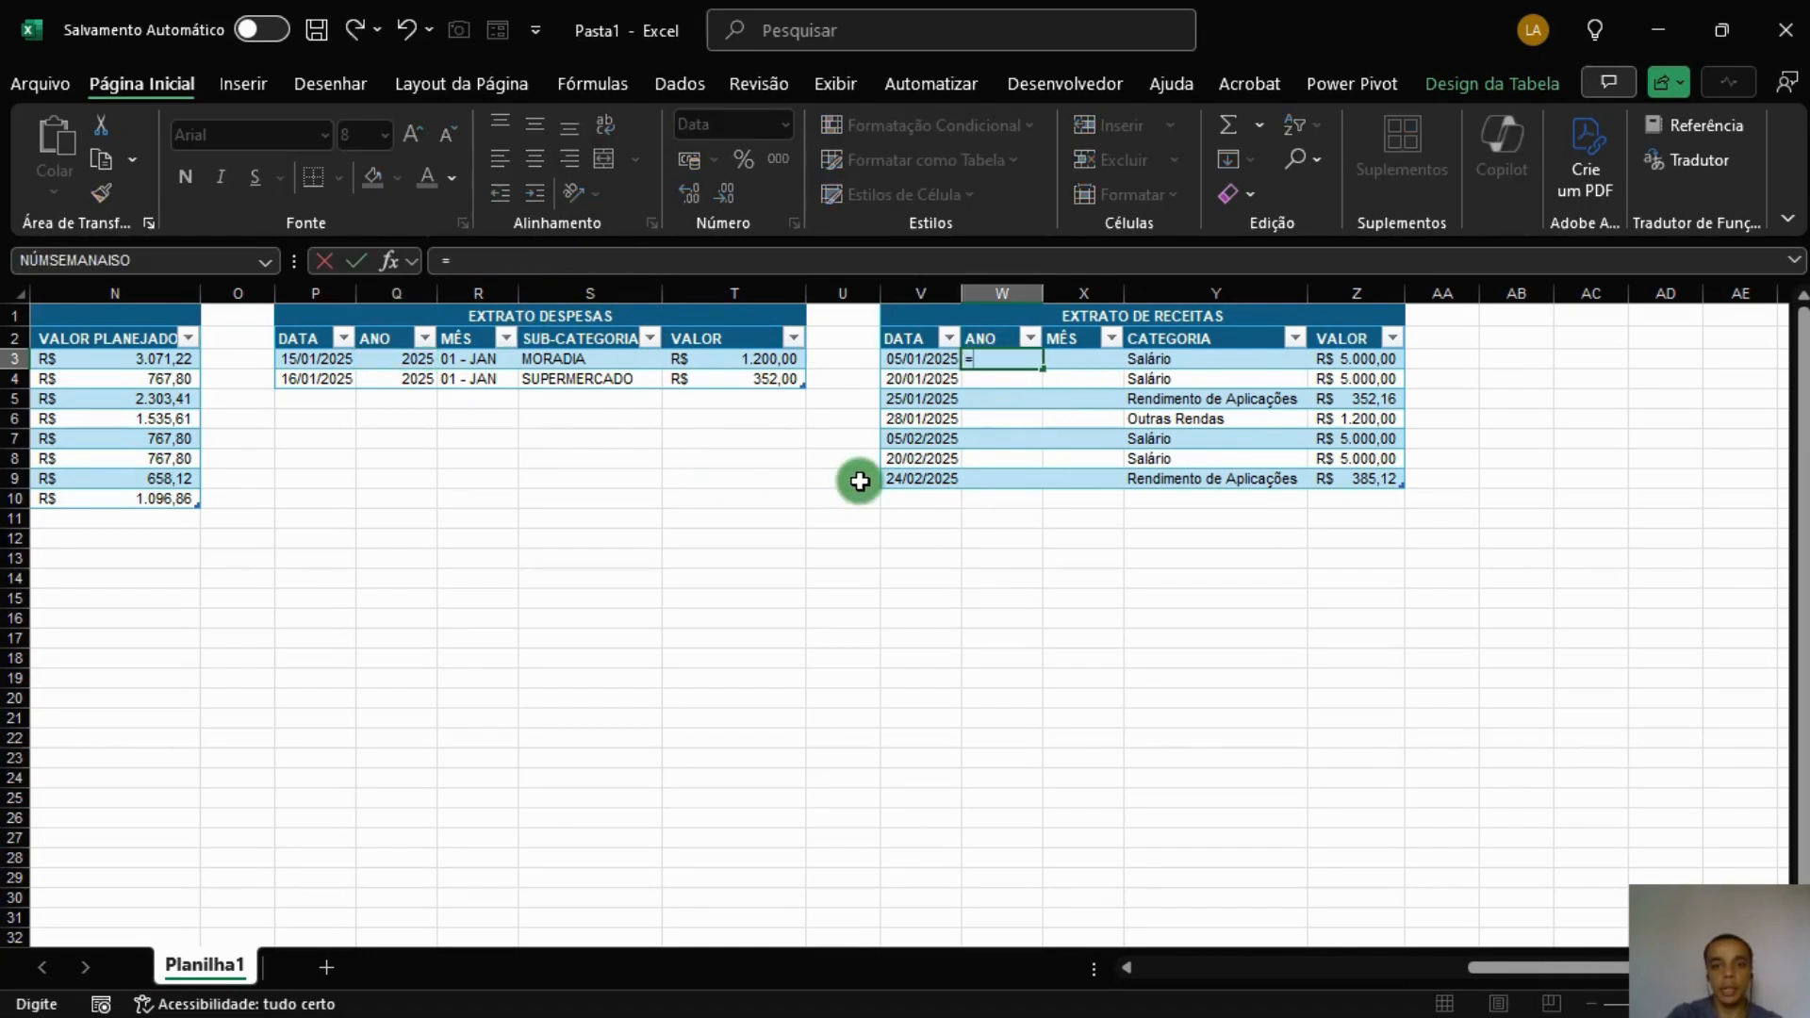
type("ANO(")
key("Left")
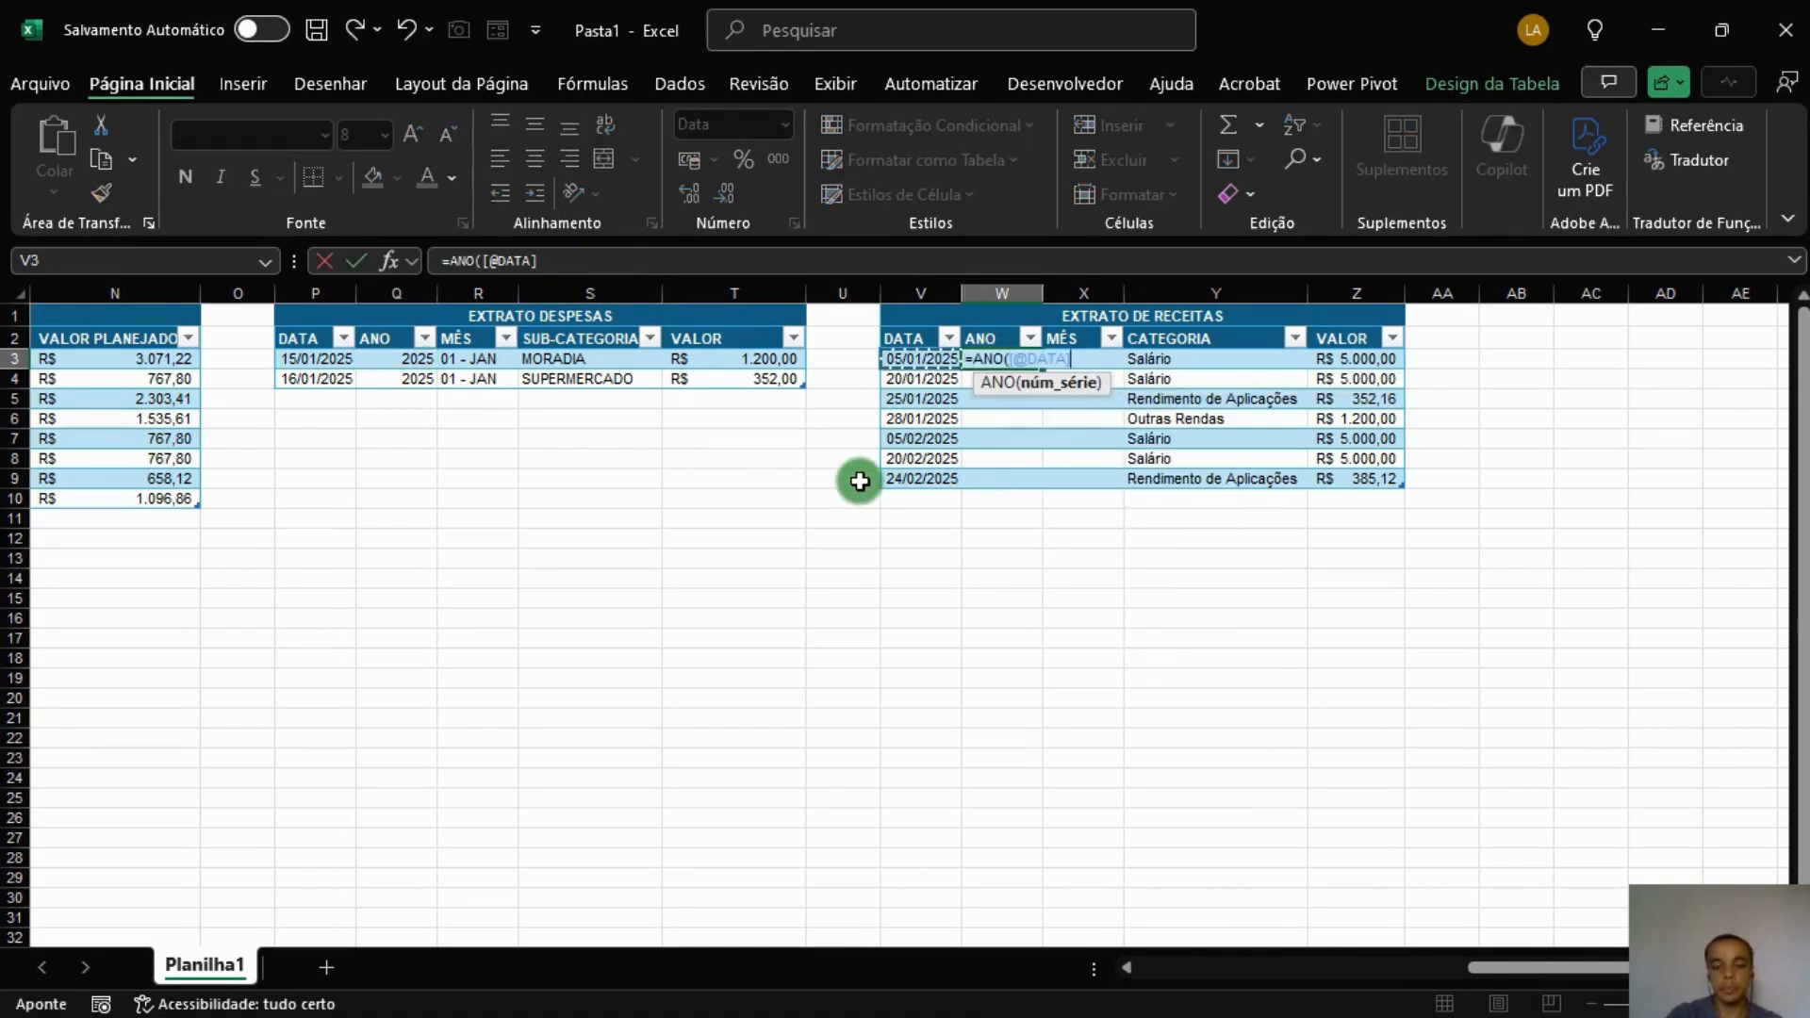
key("Tab")
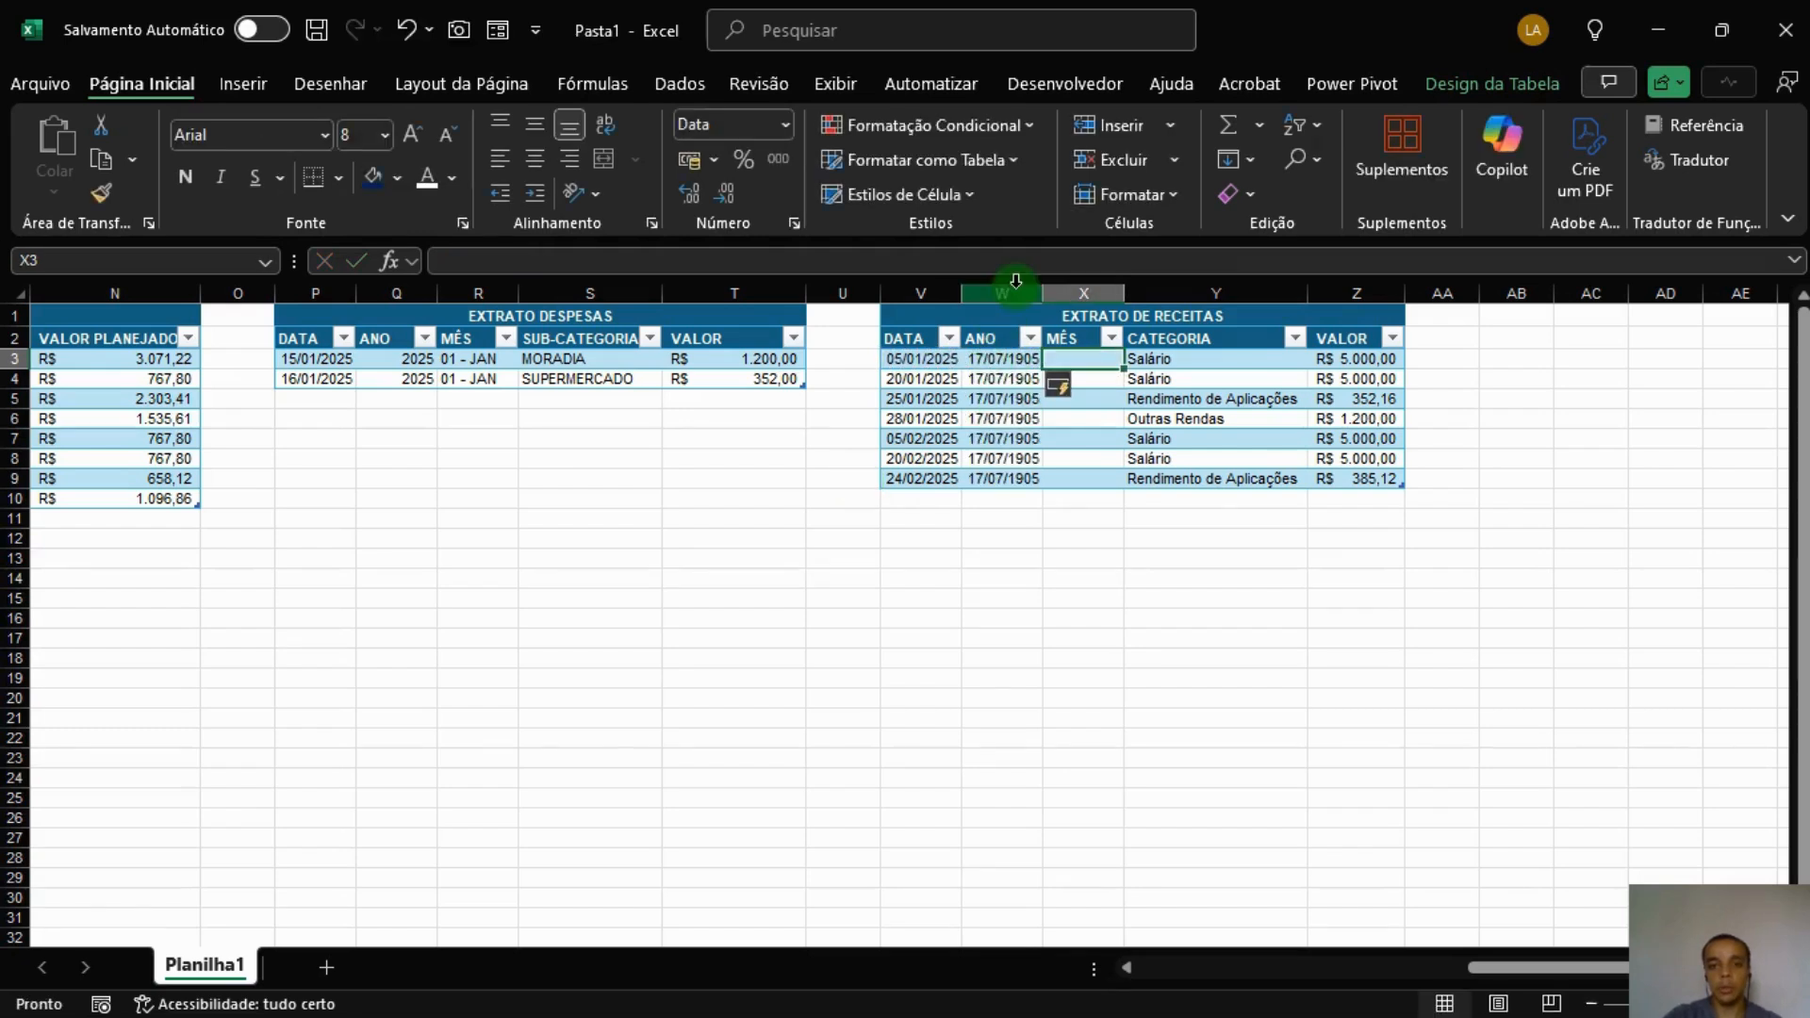
Set the number format of the ANO and MÊS columns in EXTRATO DE RECEITAS to Geral.
left_click_drag(1016, 283, 1068, 285)
left_click(789, 119)
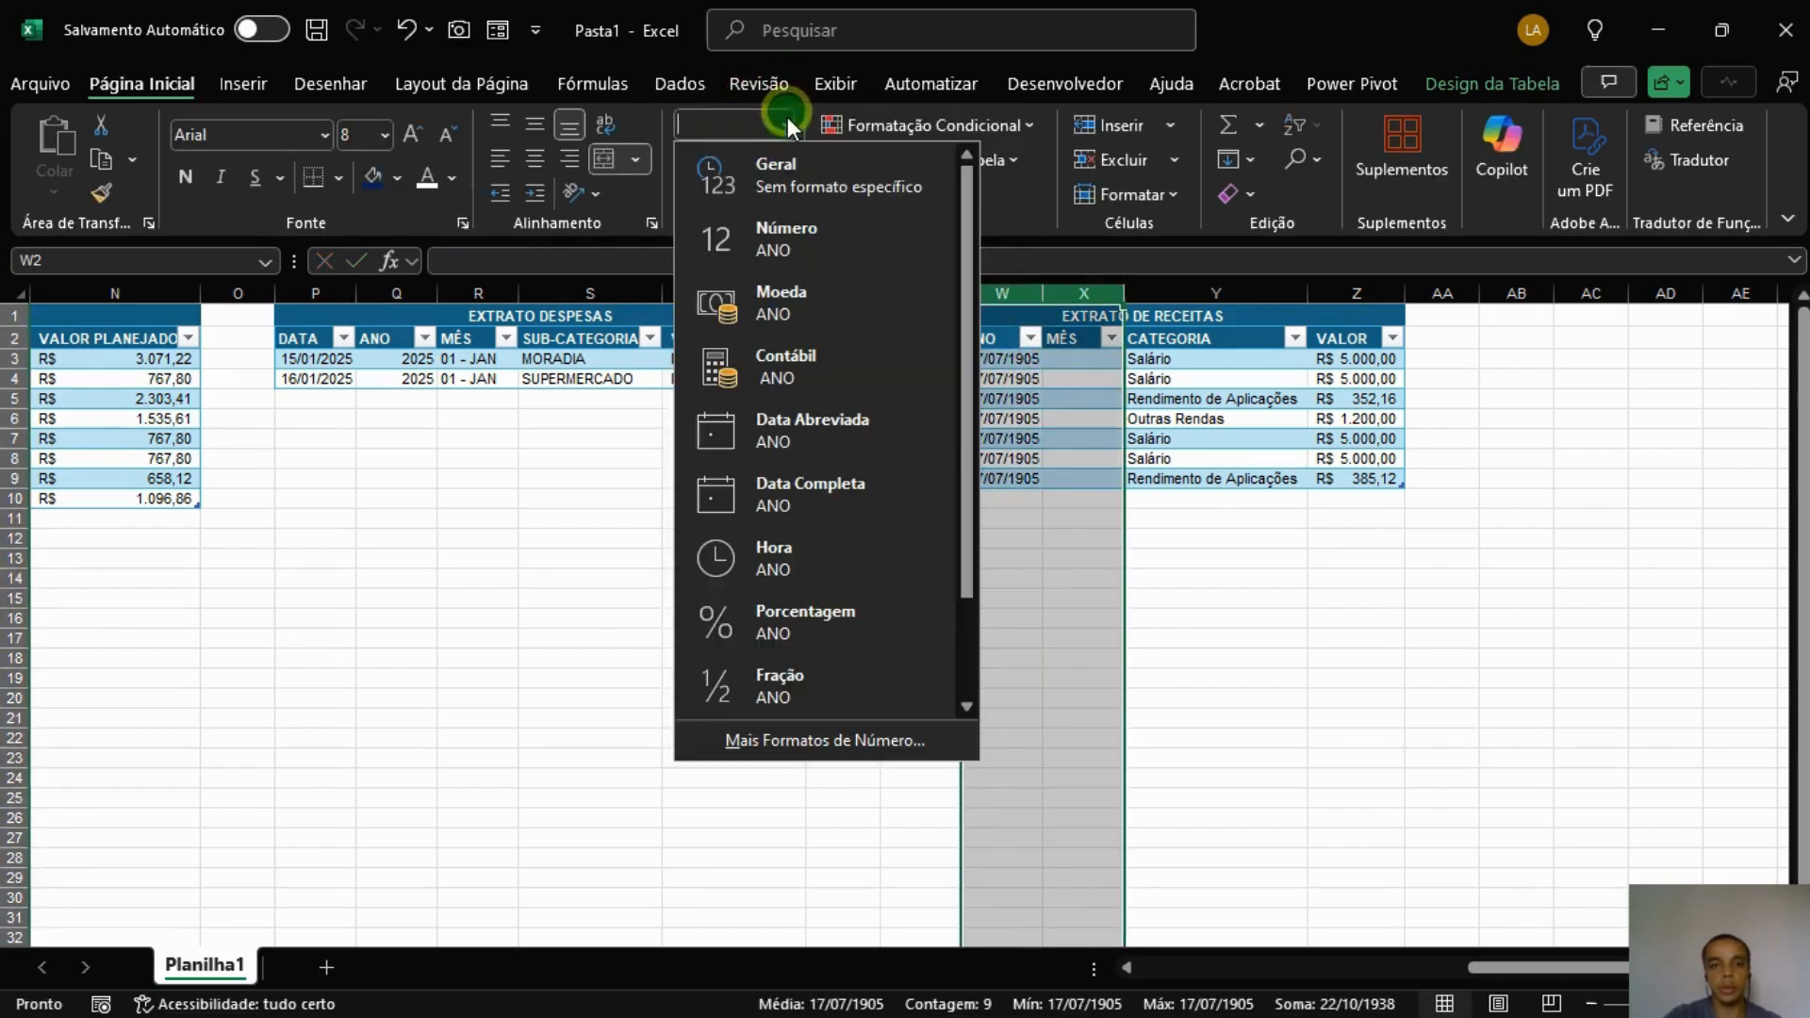
left_click(818, 194)
left_click(1073, 363)
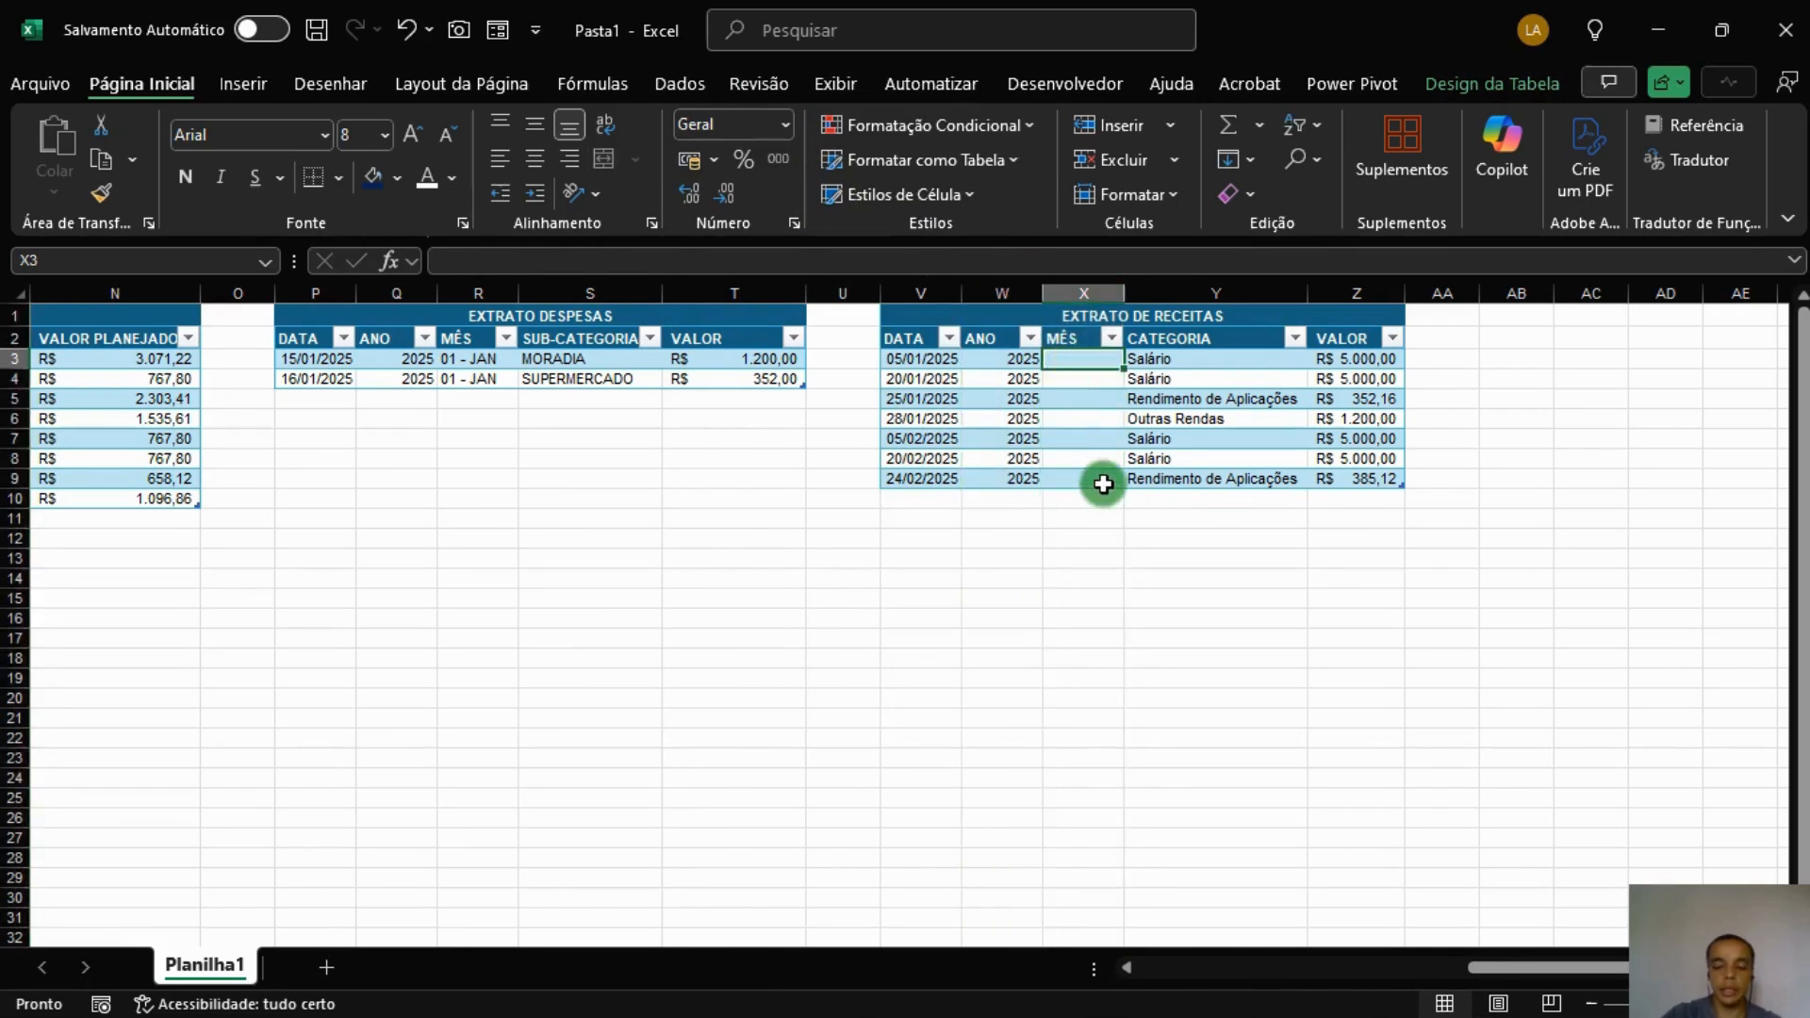
type("=tex")
key("Tab")
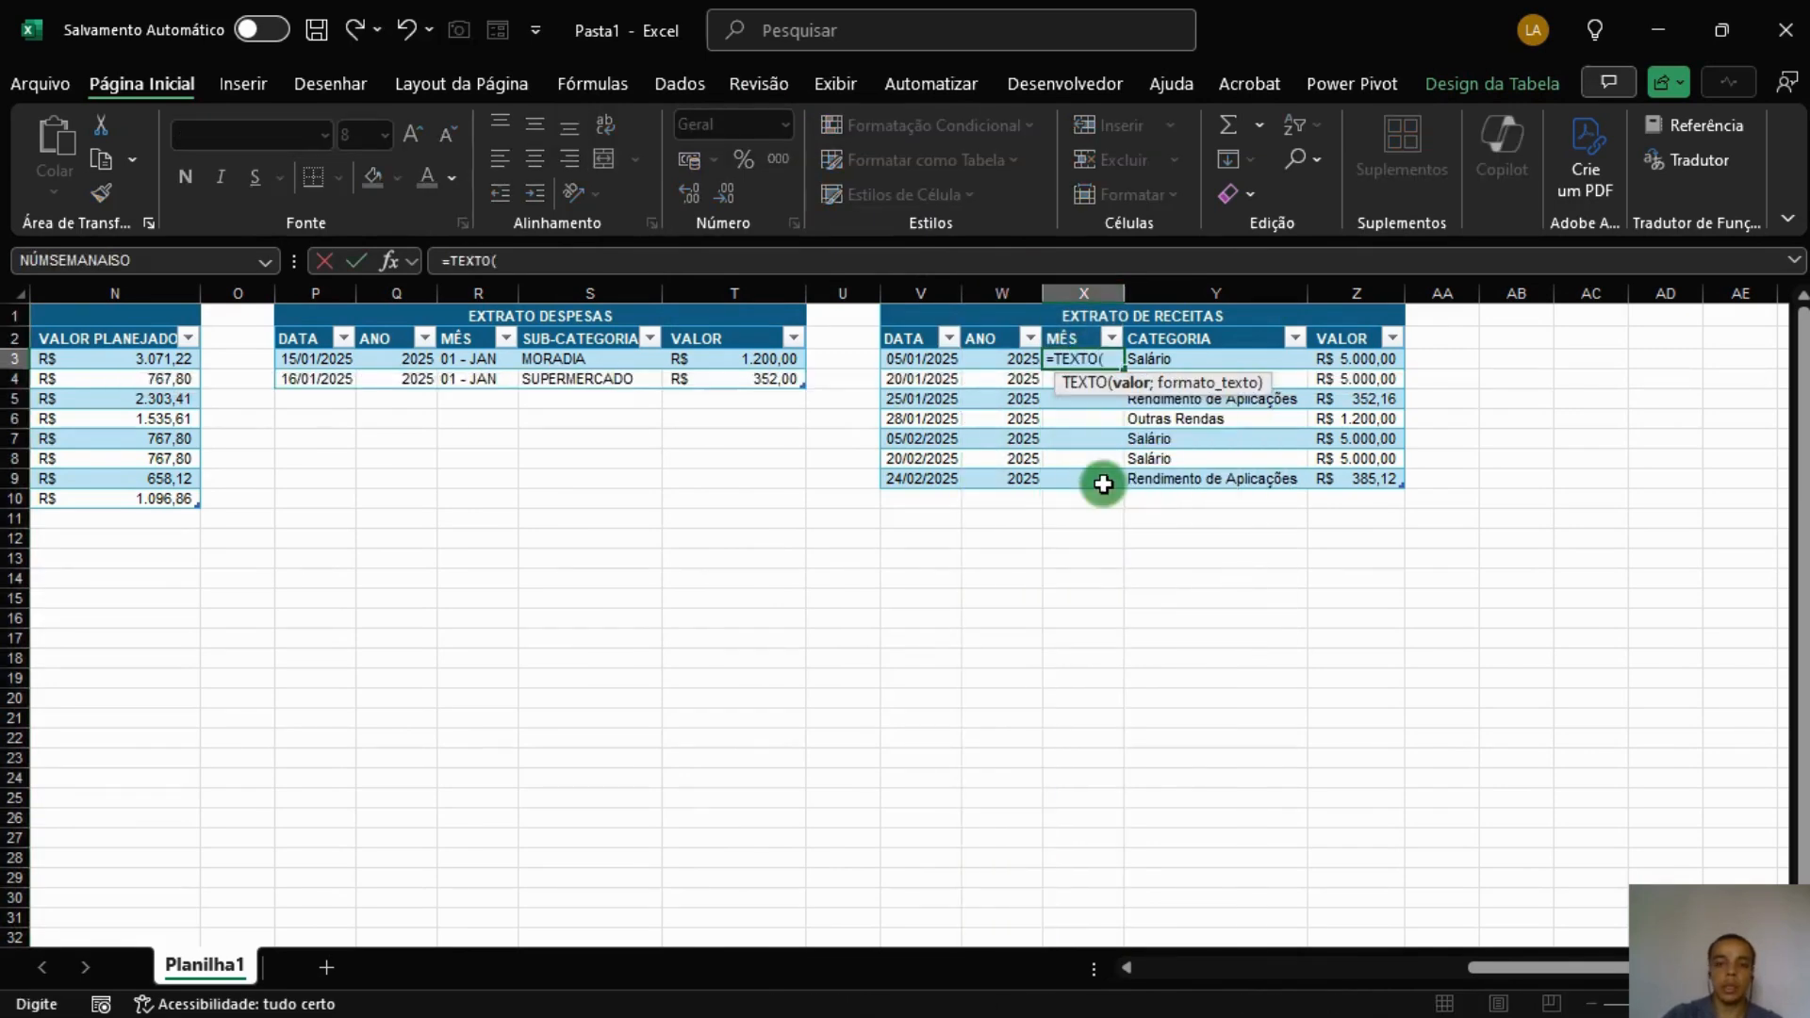
key("BackSpace")
key("BackSpace")
key("BackSpace")
key("BackSpace")
key("BackSpace")
key("BackSpace")
type("MAI")
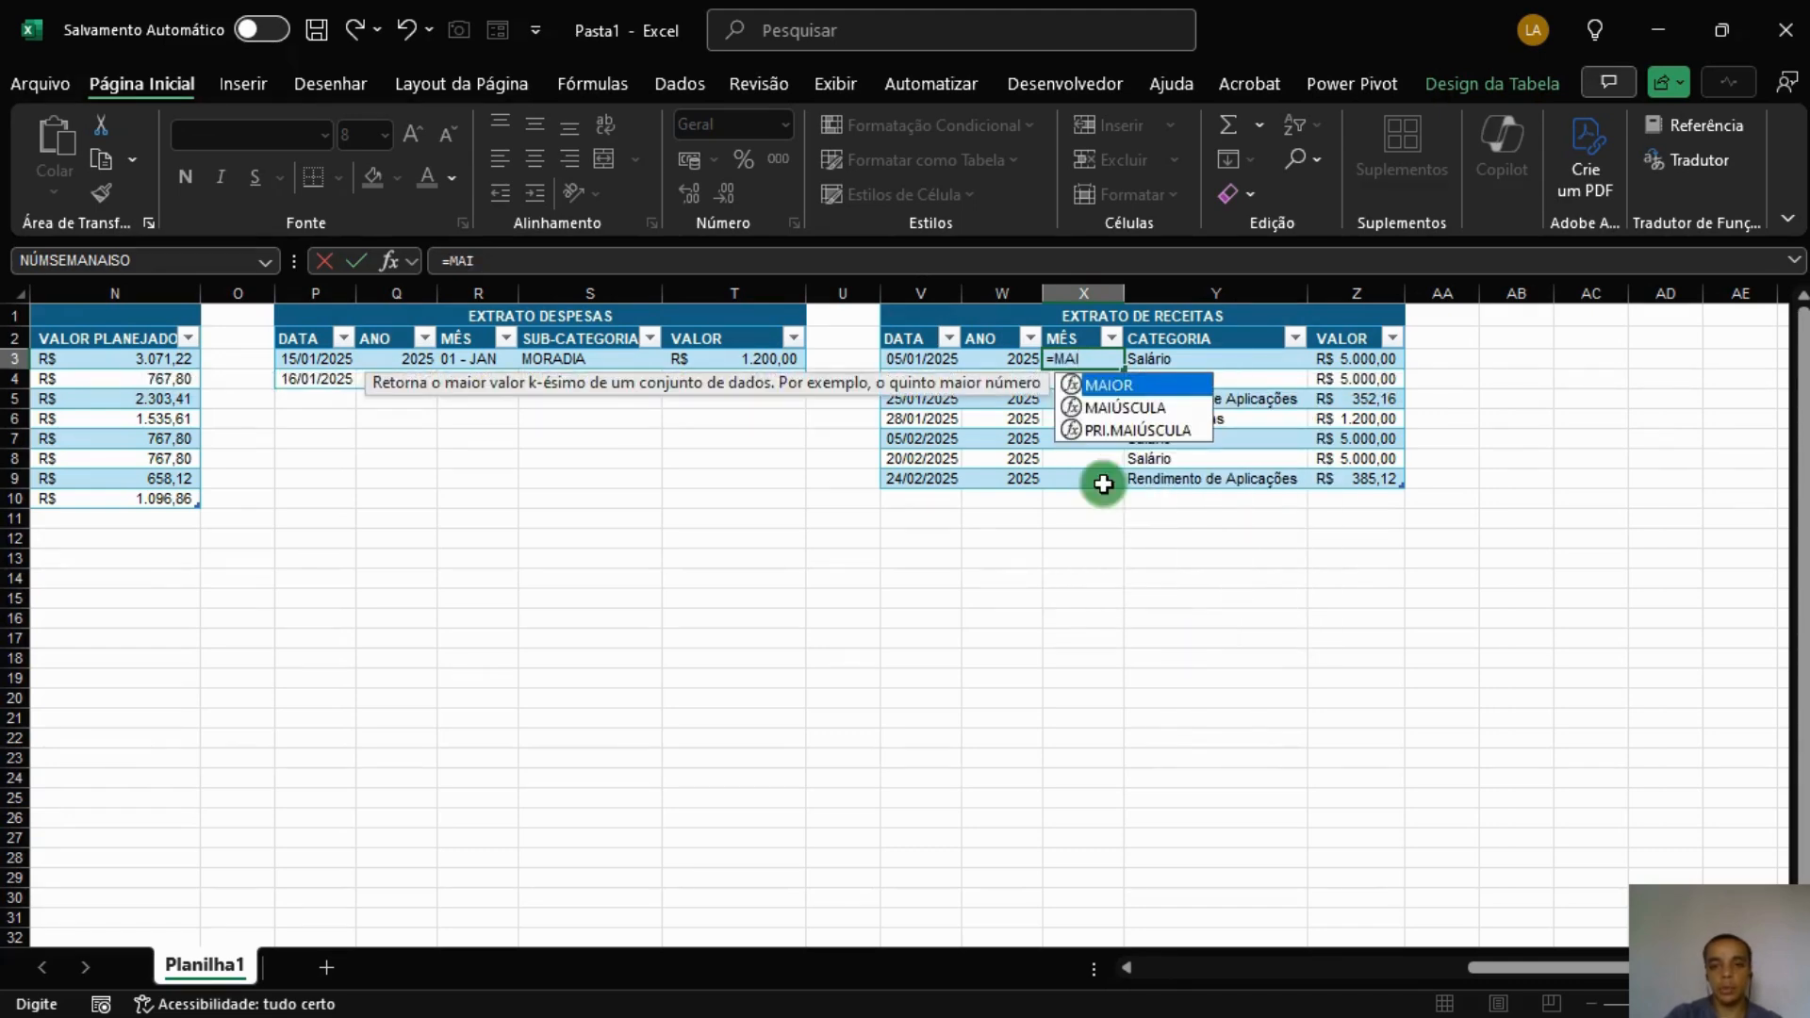
key("Down")
key("Tab")
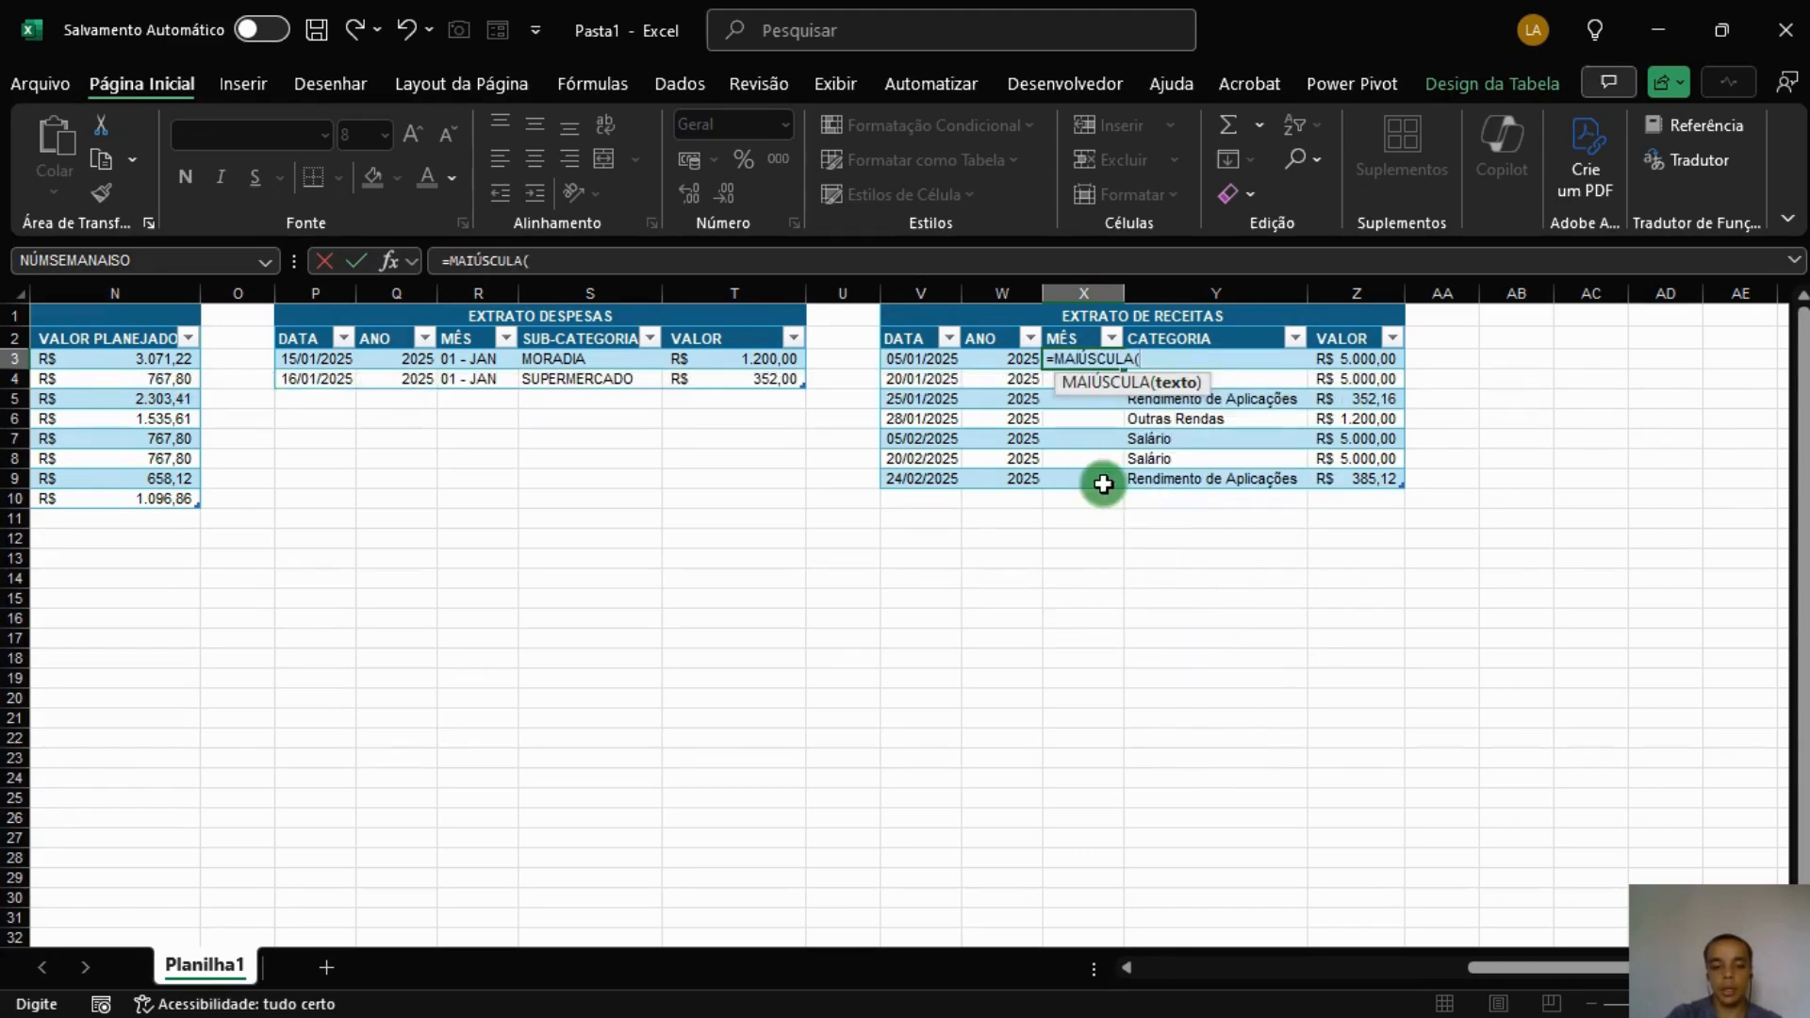
type("tex")
key("Tab")
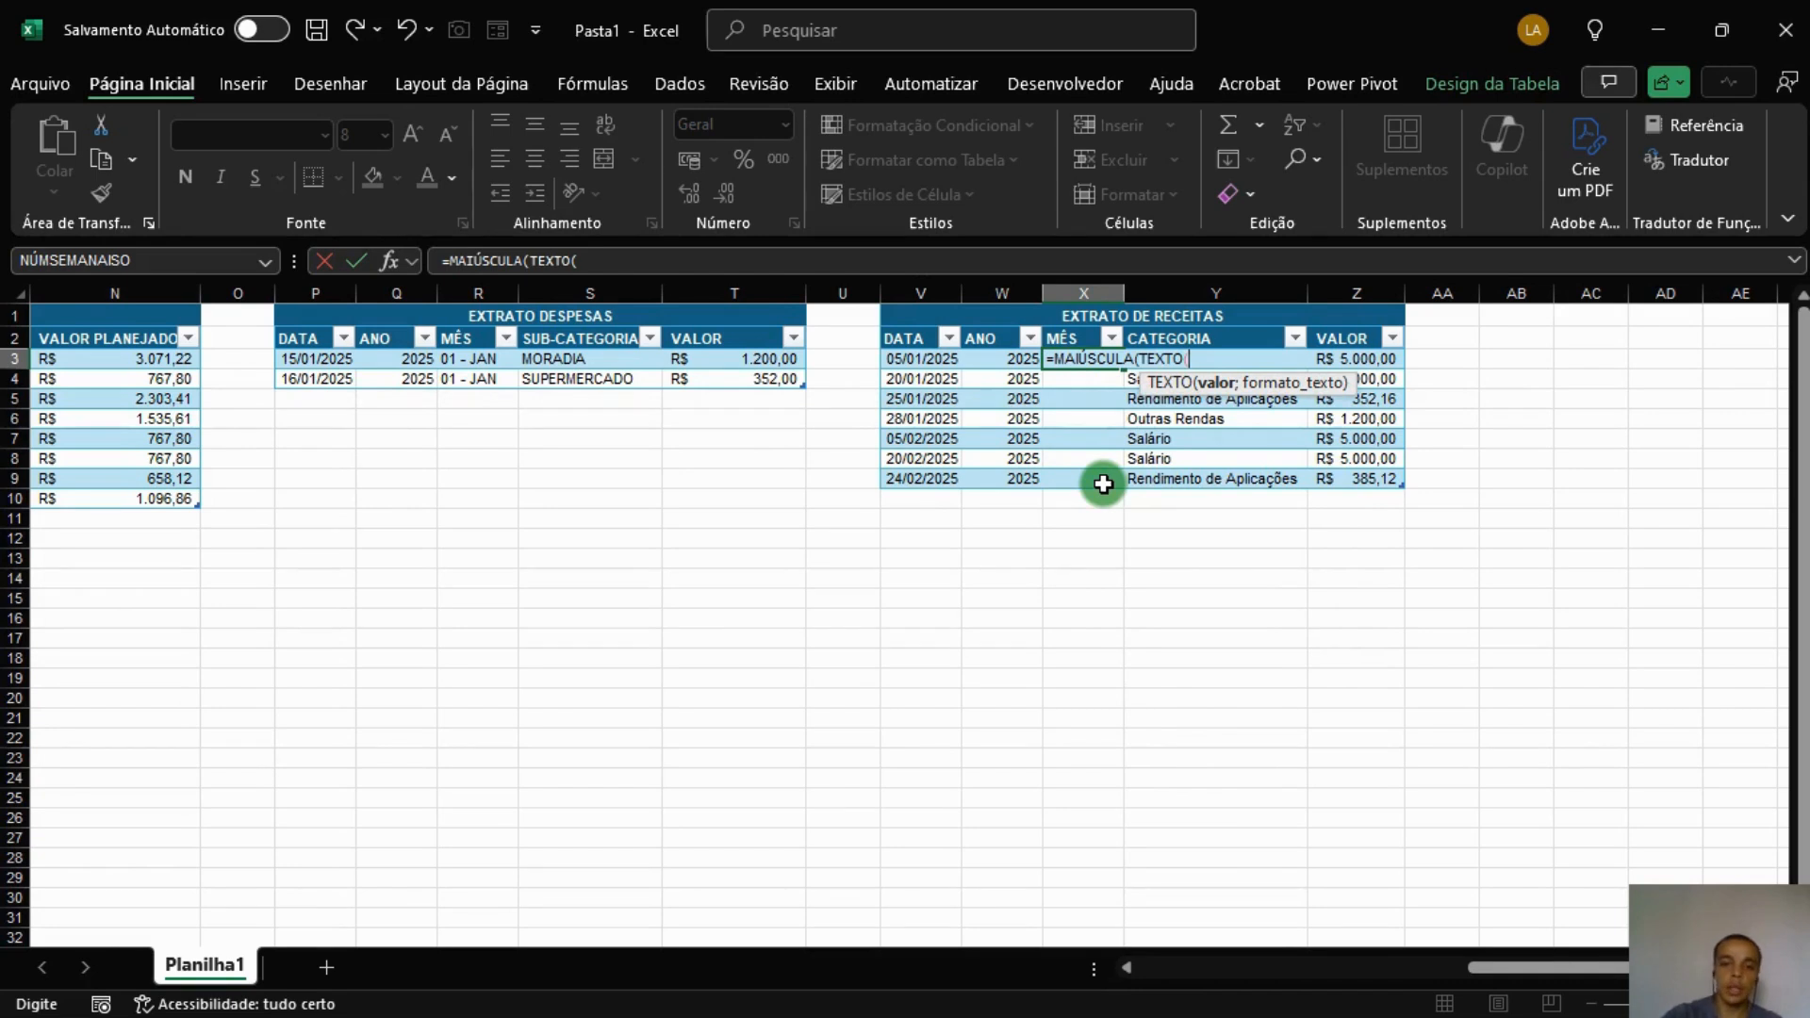
left_click(945, 360)
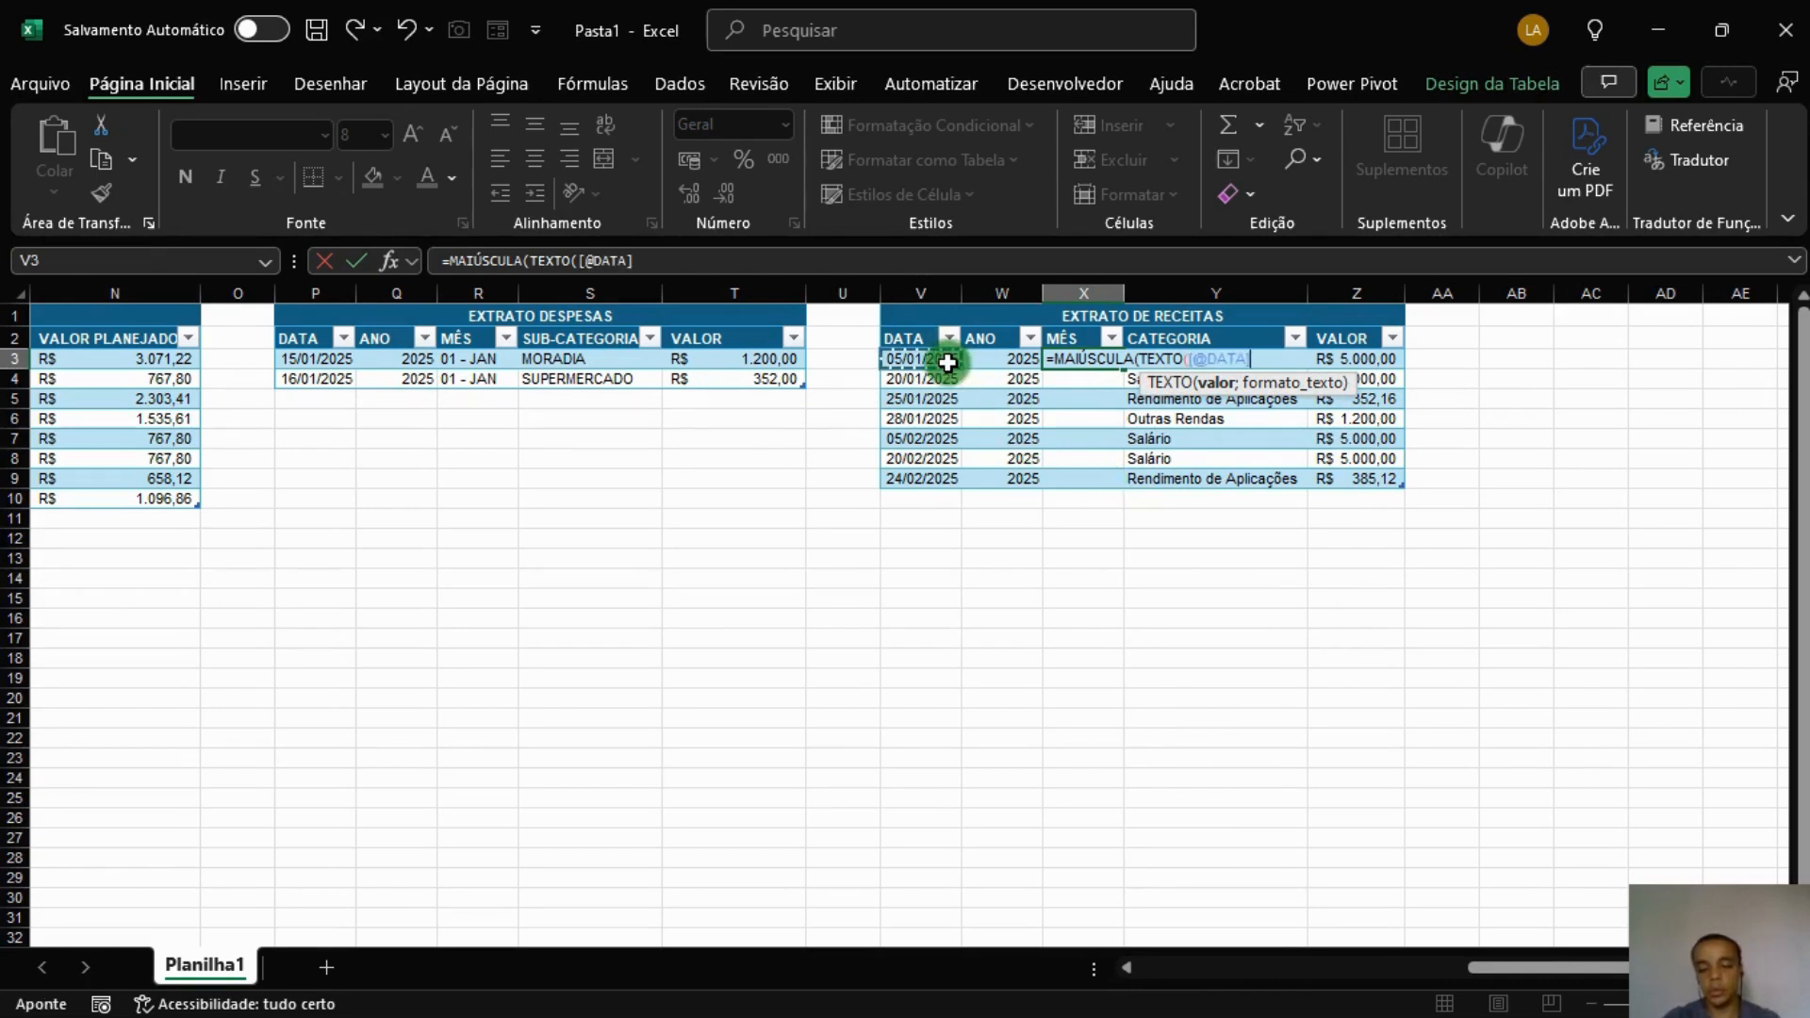
type(";\"MM - MMM")
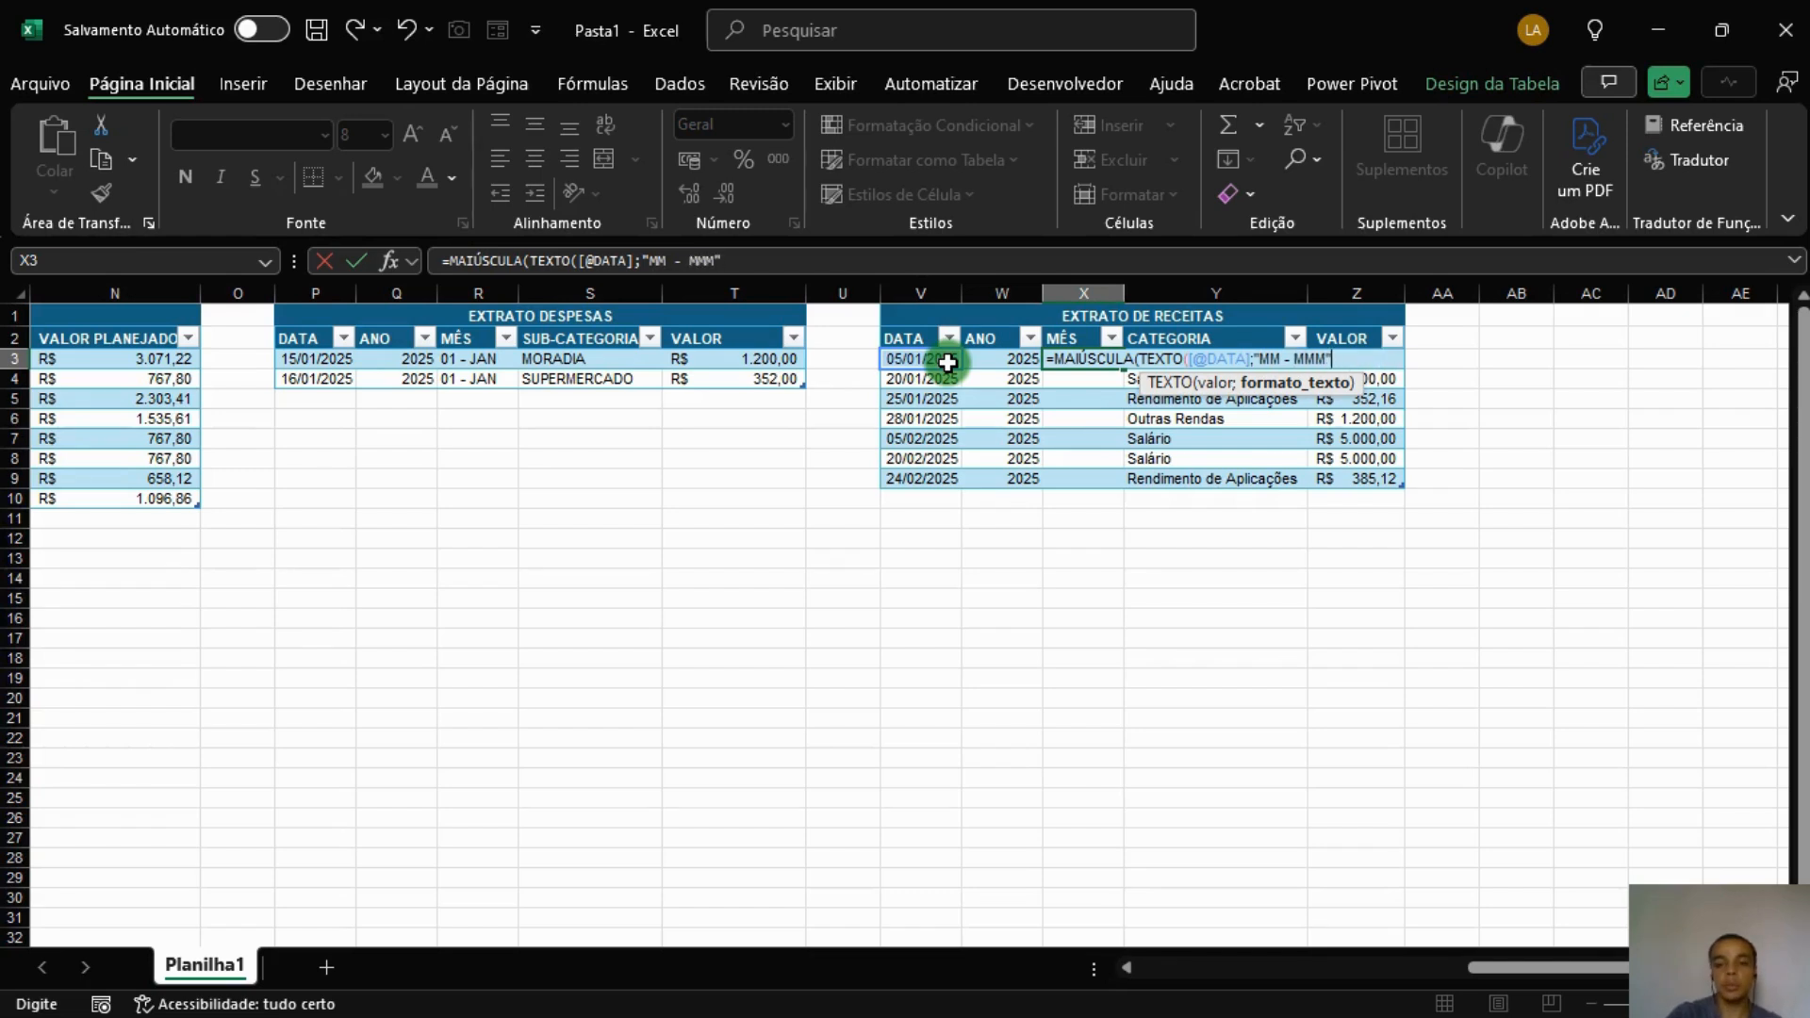
type("\"))")
key("Return")
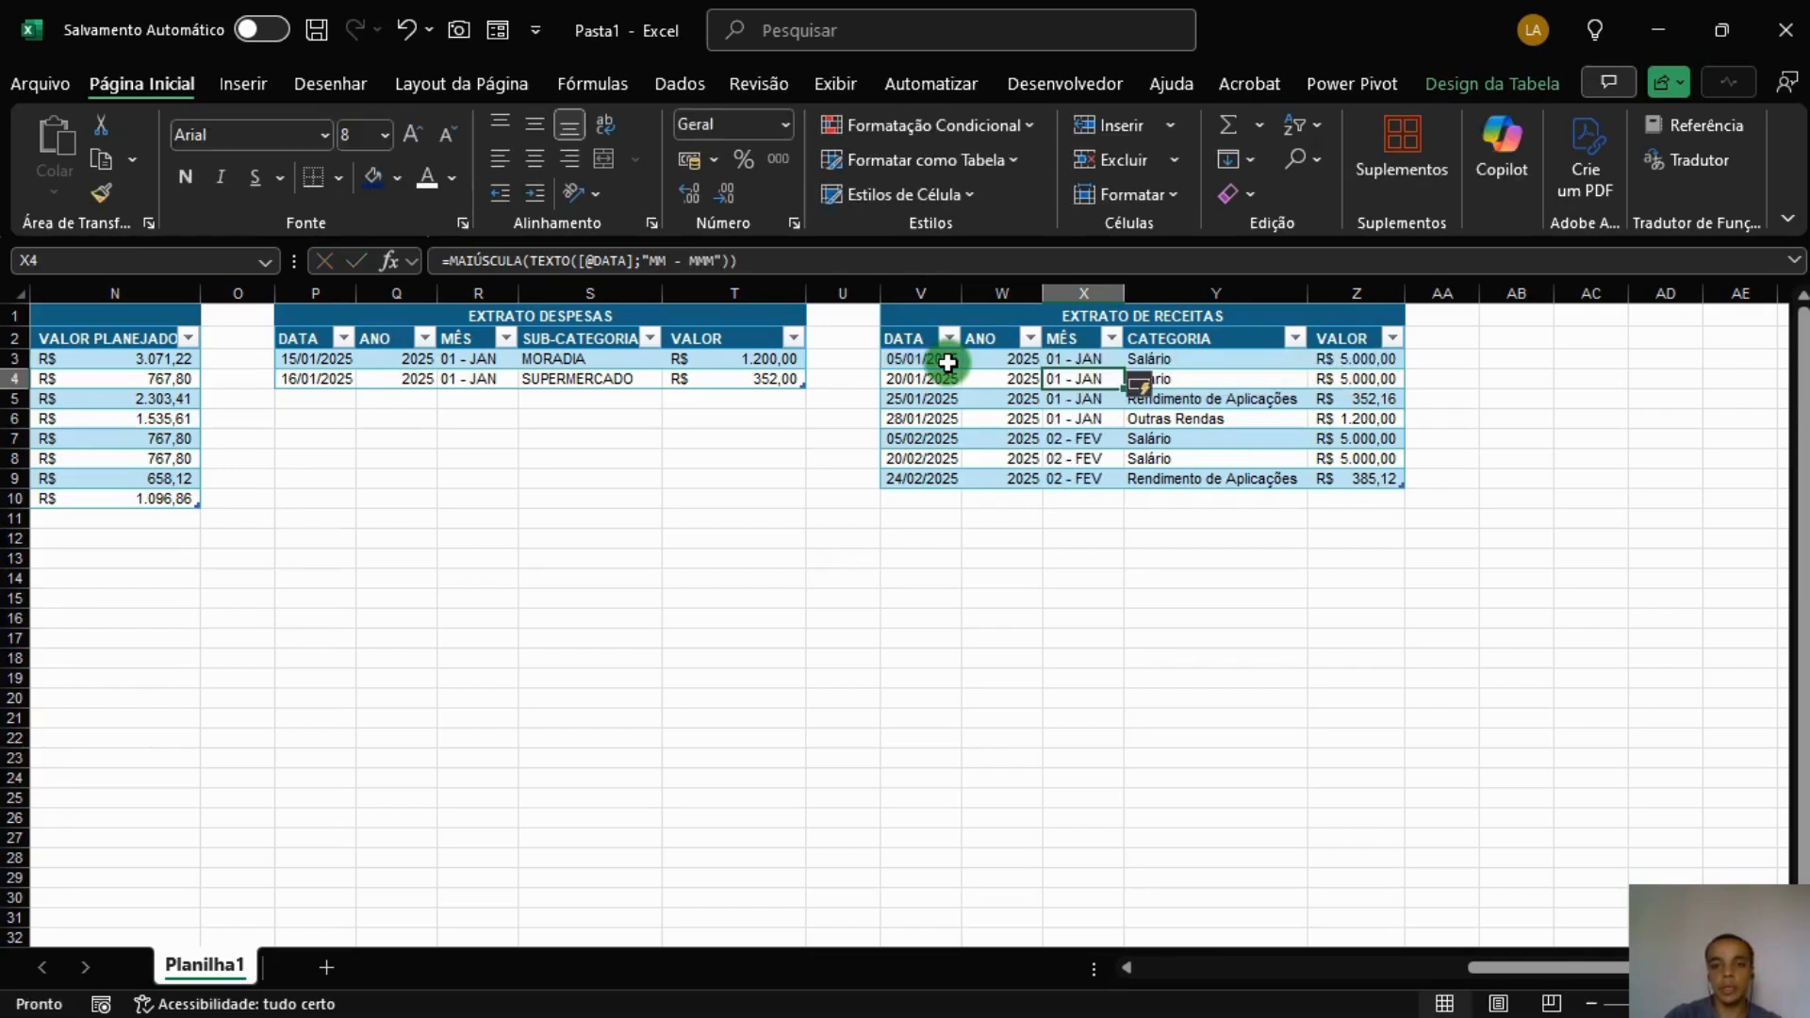
key("Up")
left_click(1151, 638)
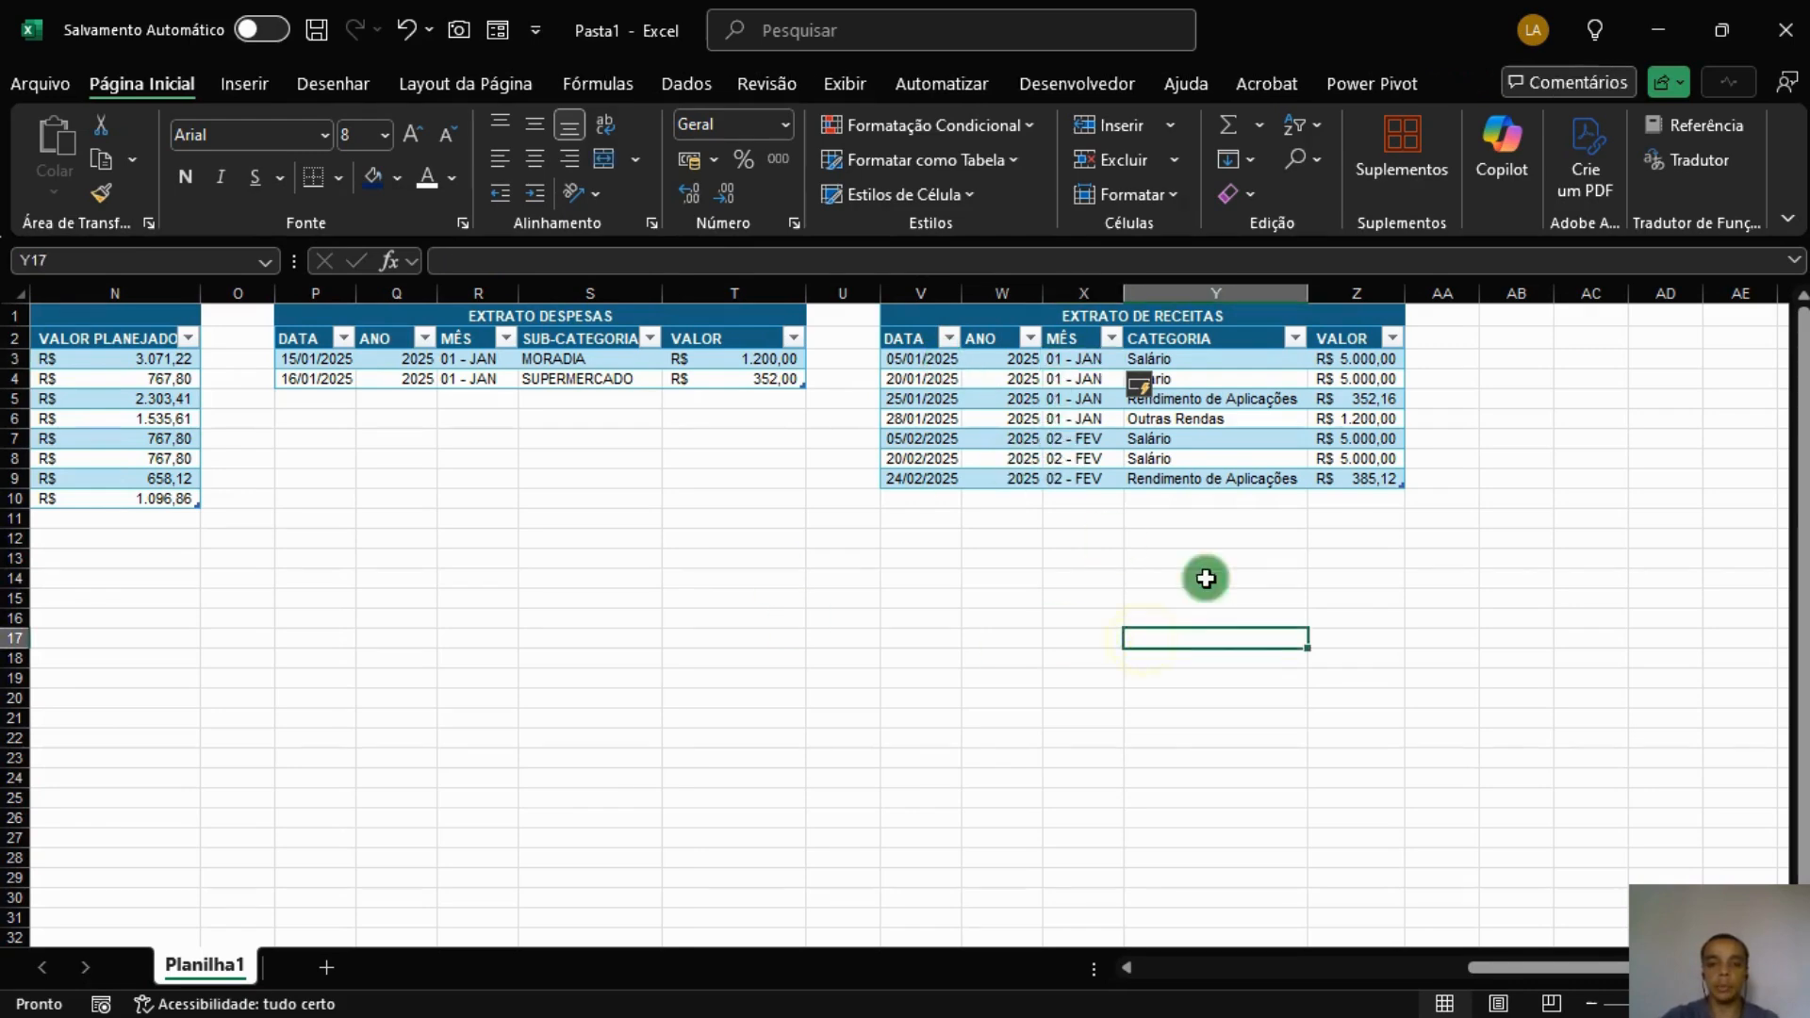
Try a 2D pie chart based on the whole EXTRATO DE RECEITAS table, placed below the table, and delete it.
left_click(883, 697)
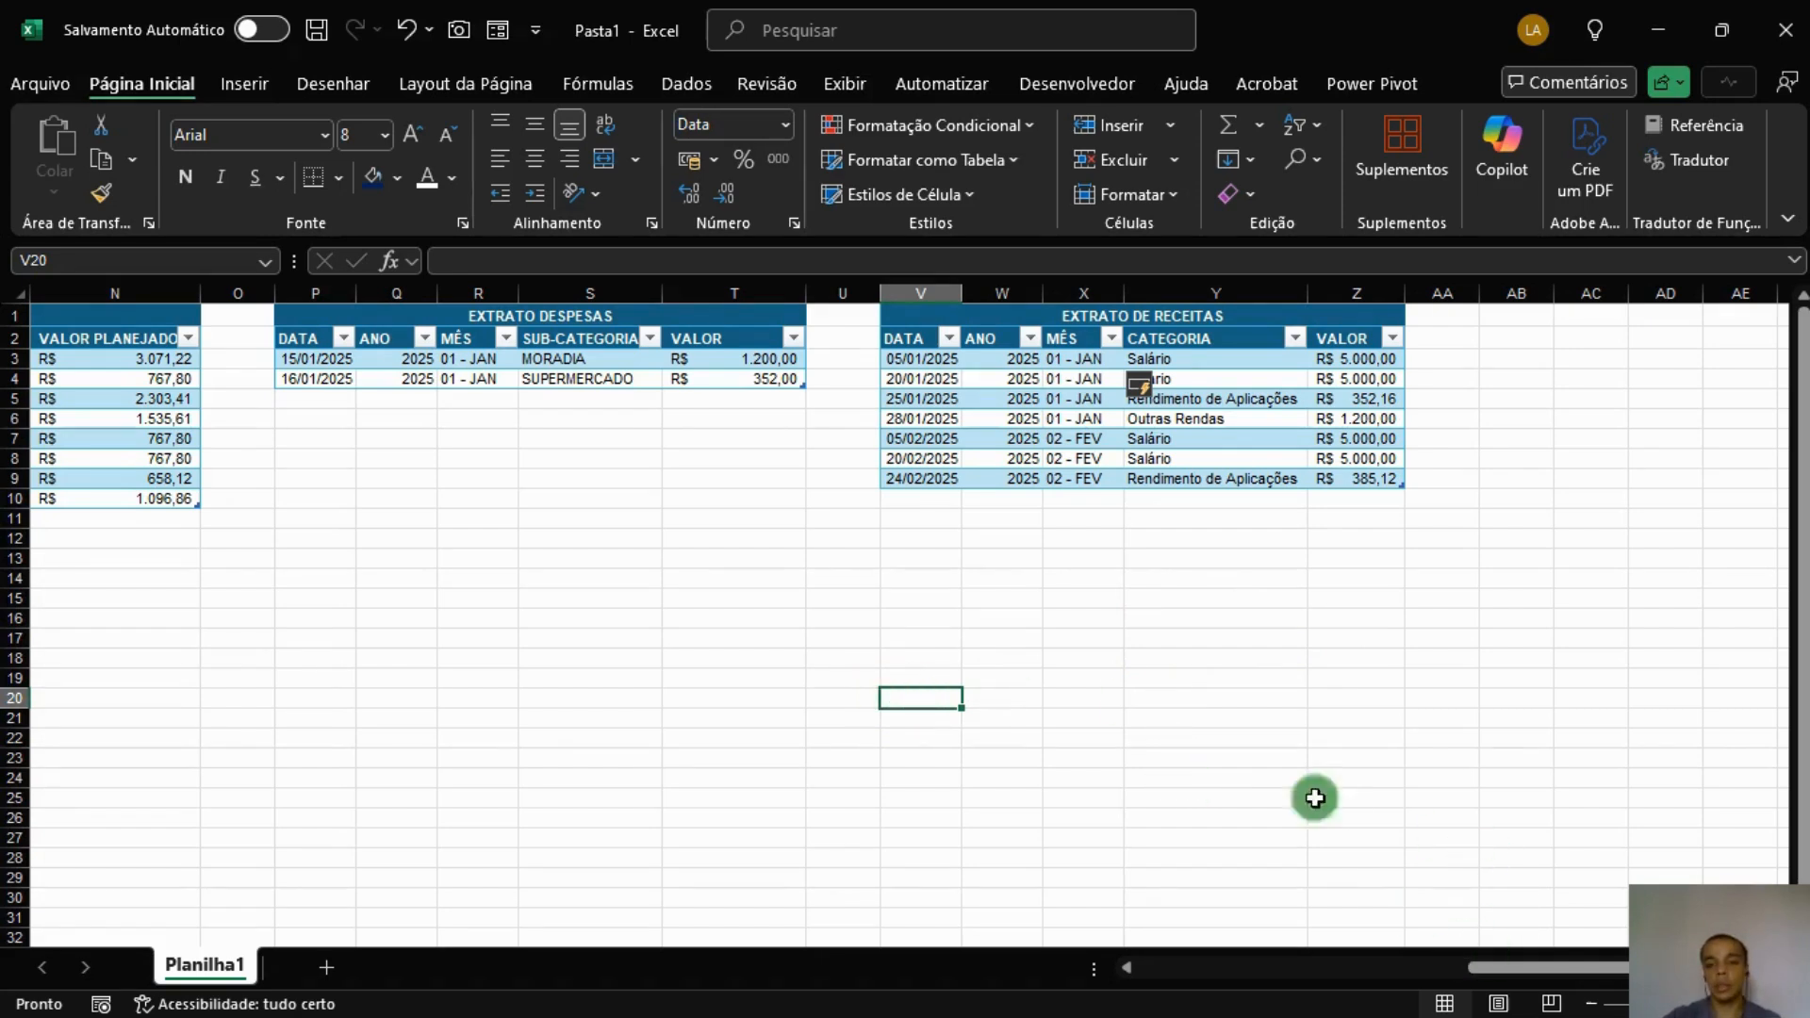
left_click(1022, 400)
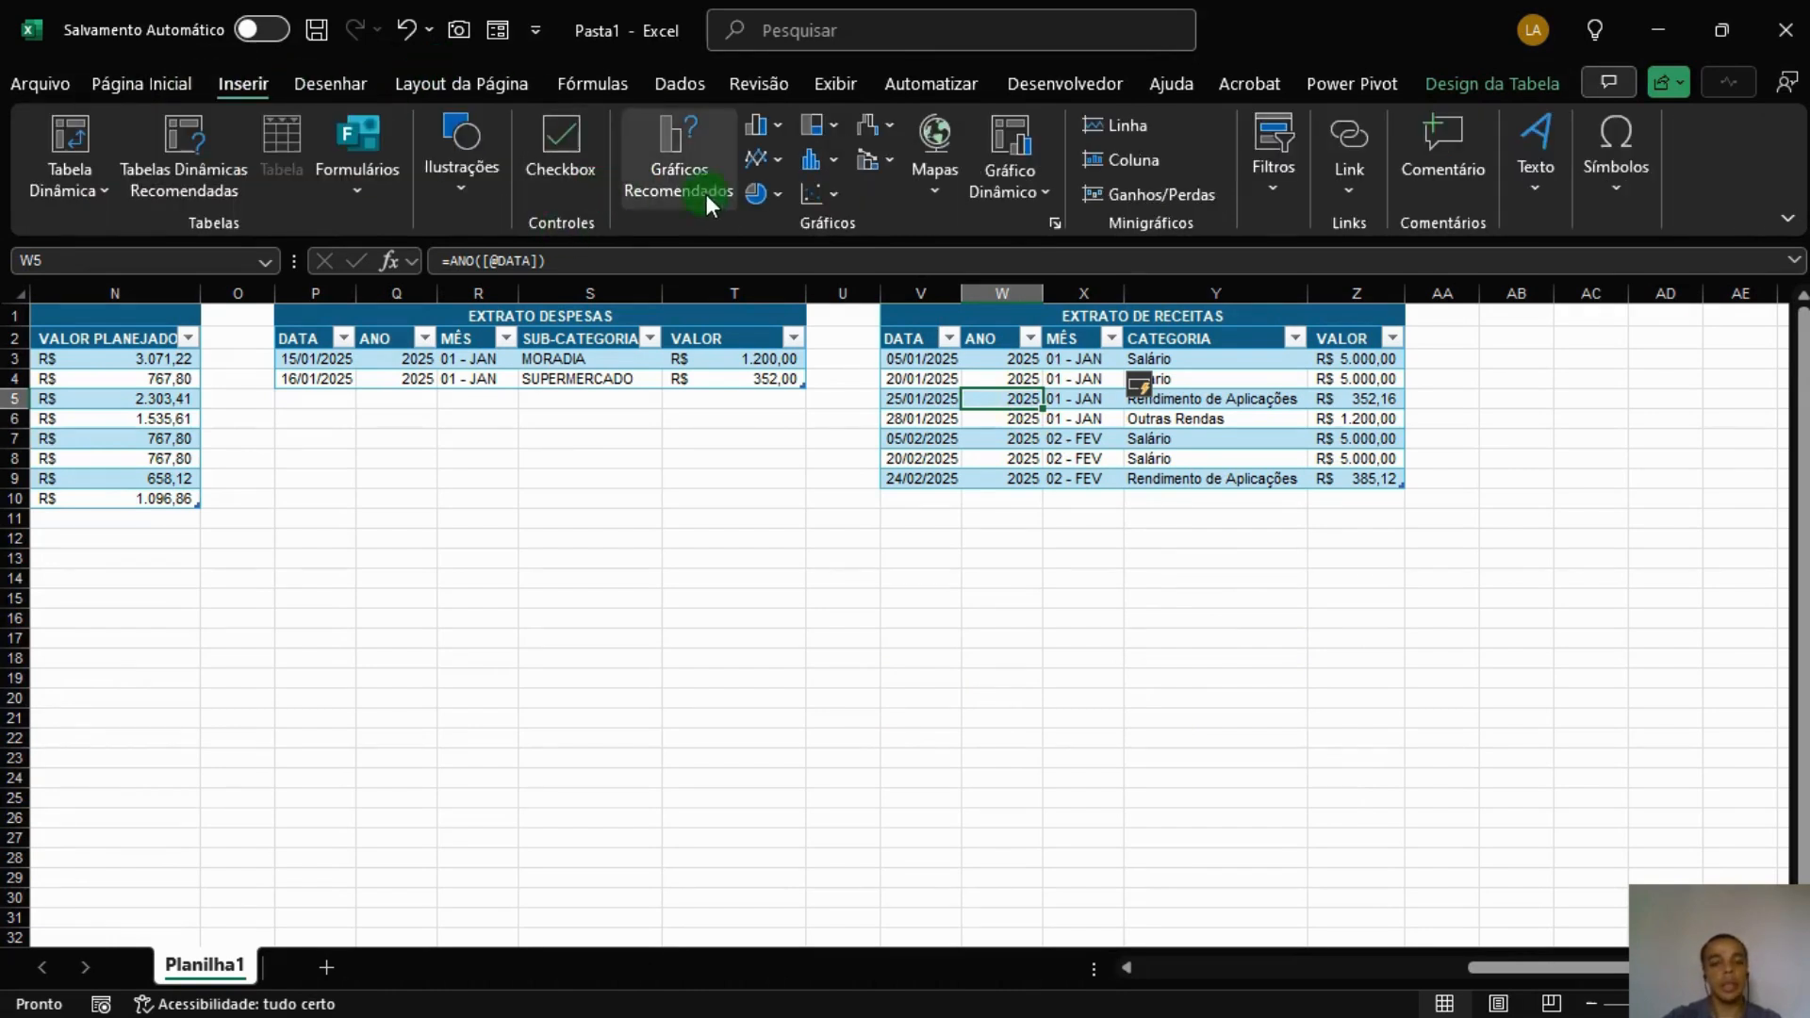
left_click(760, 200)
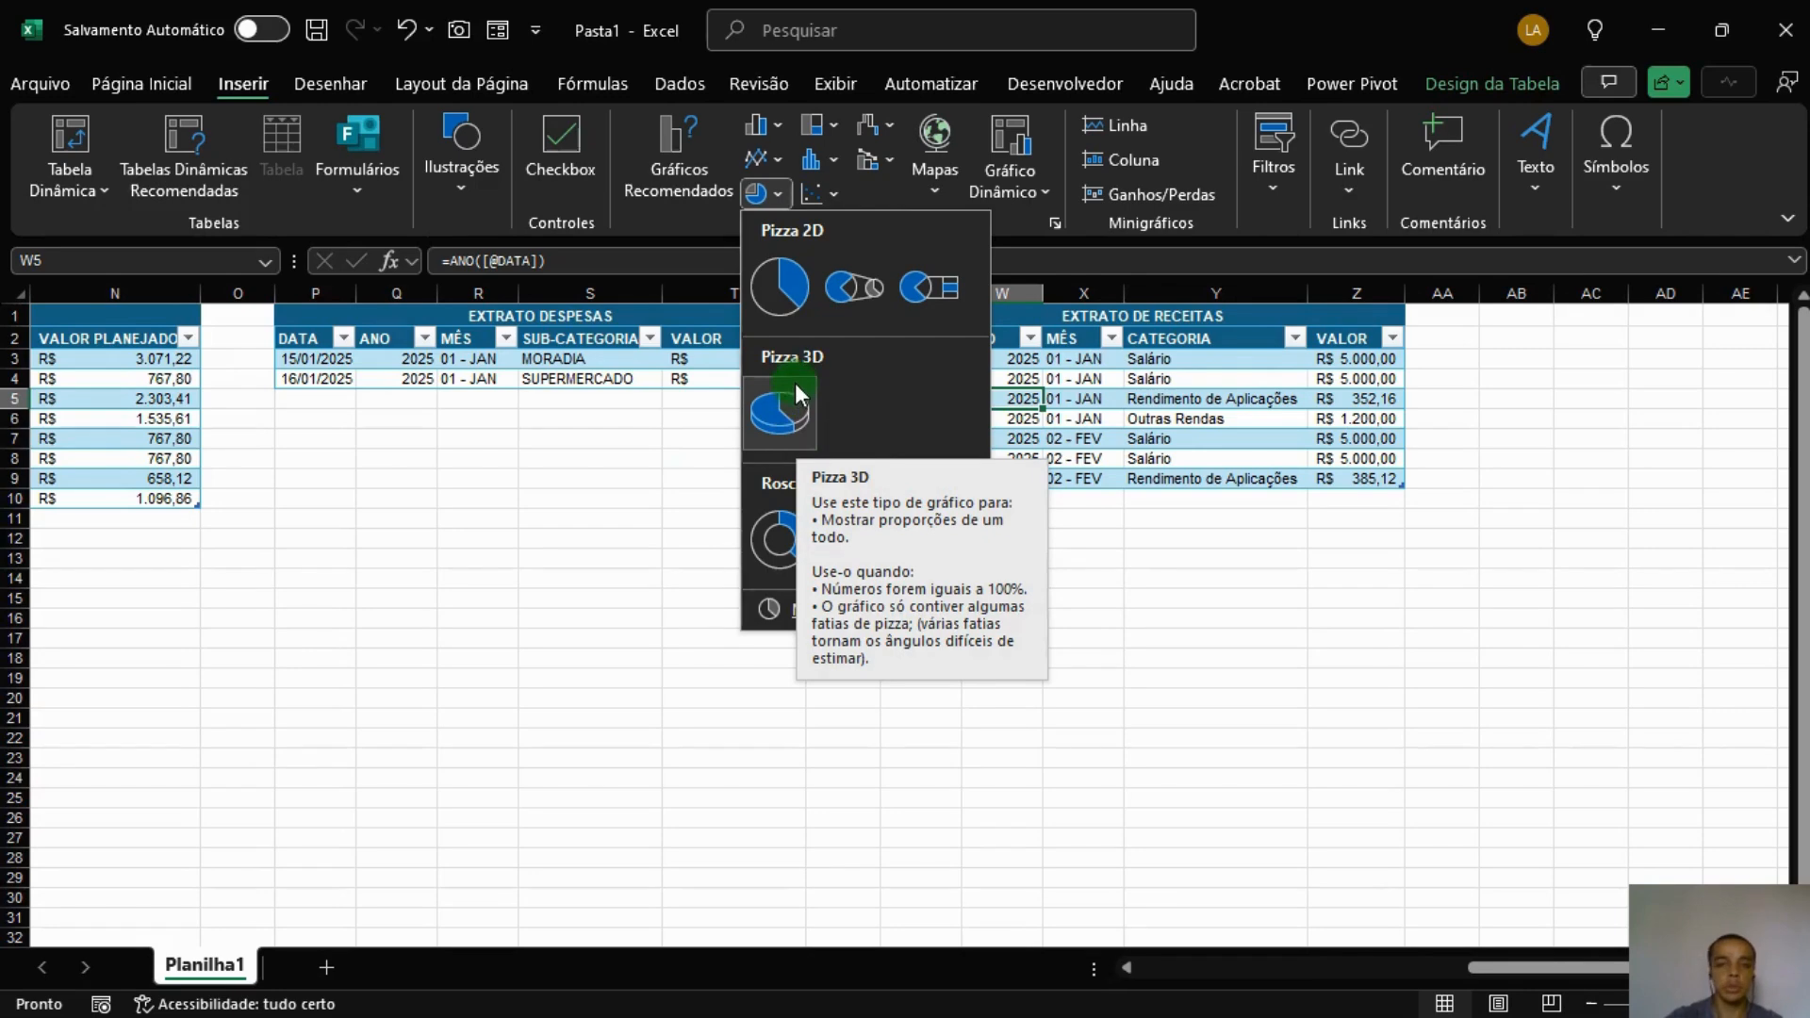
left_click(780, 288)
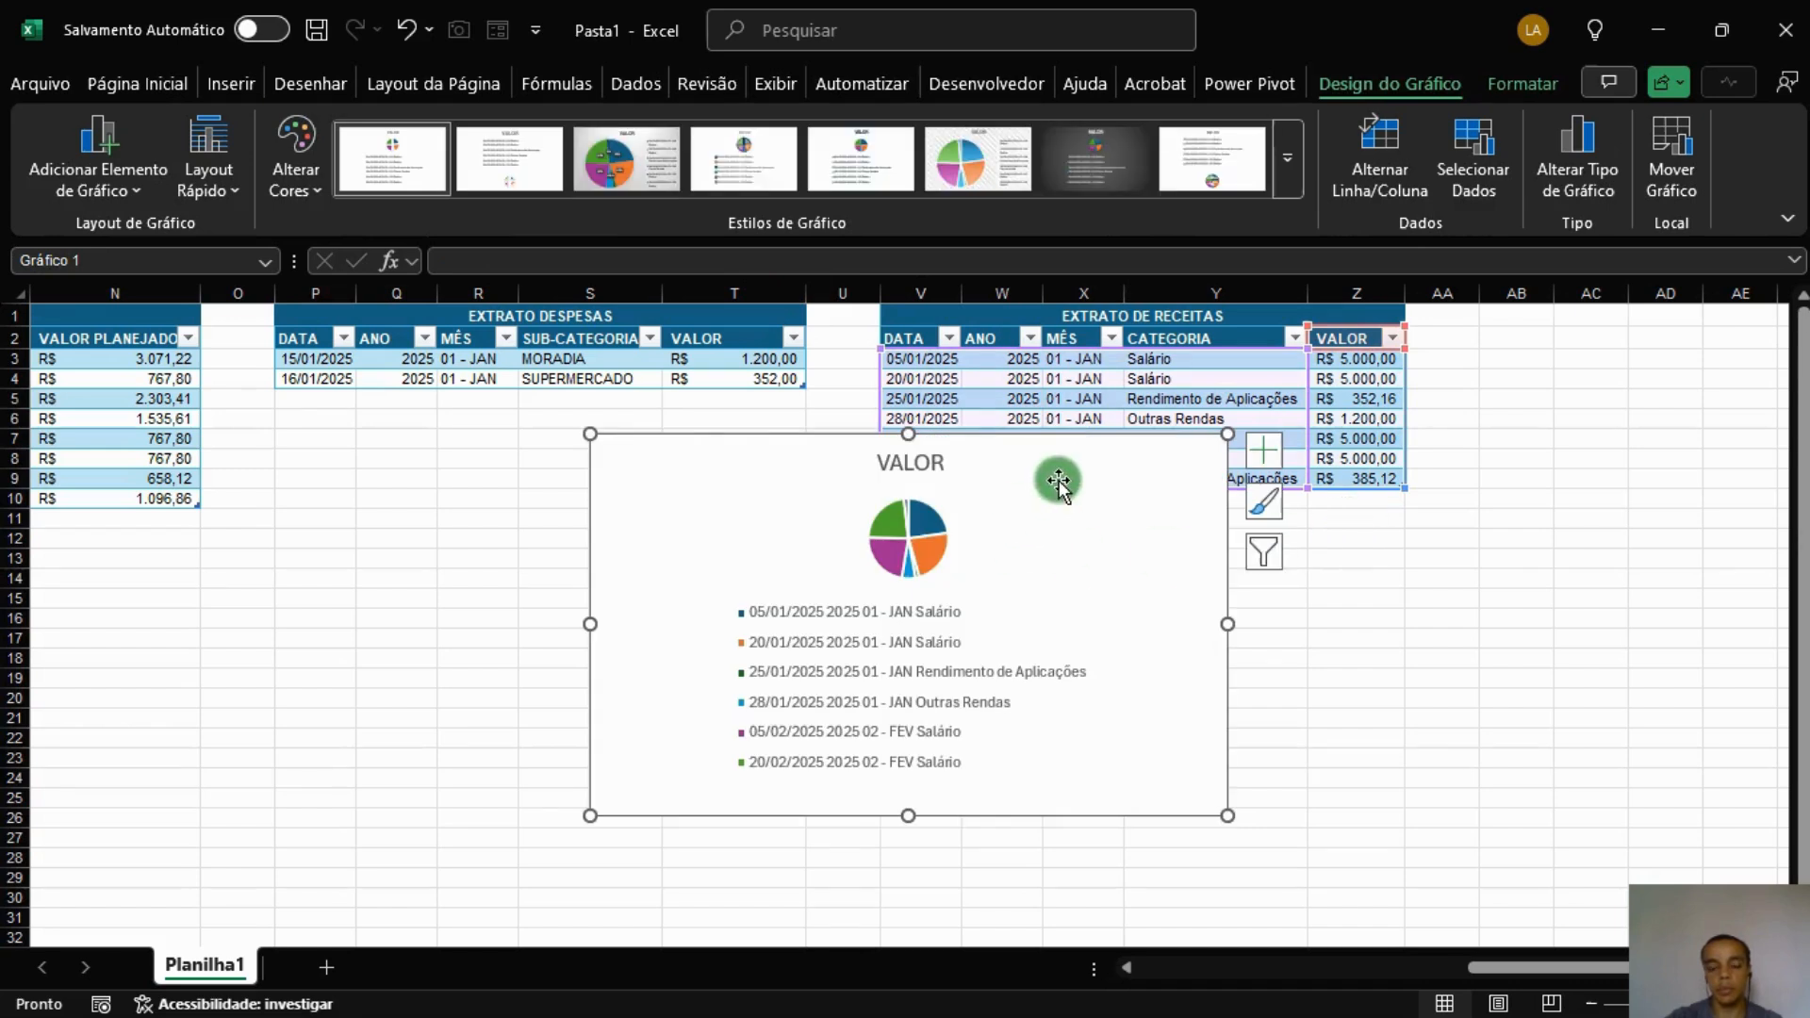
left_click_drag(1055, 481, 1378, 533)
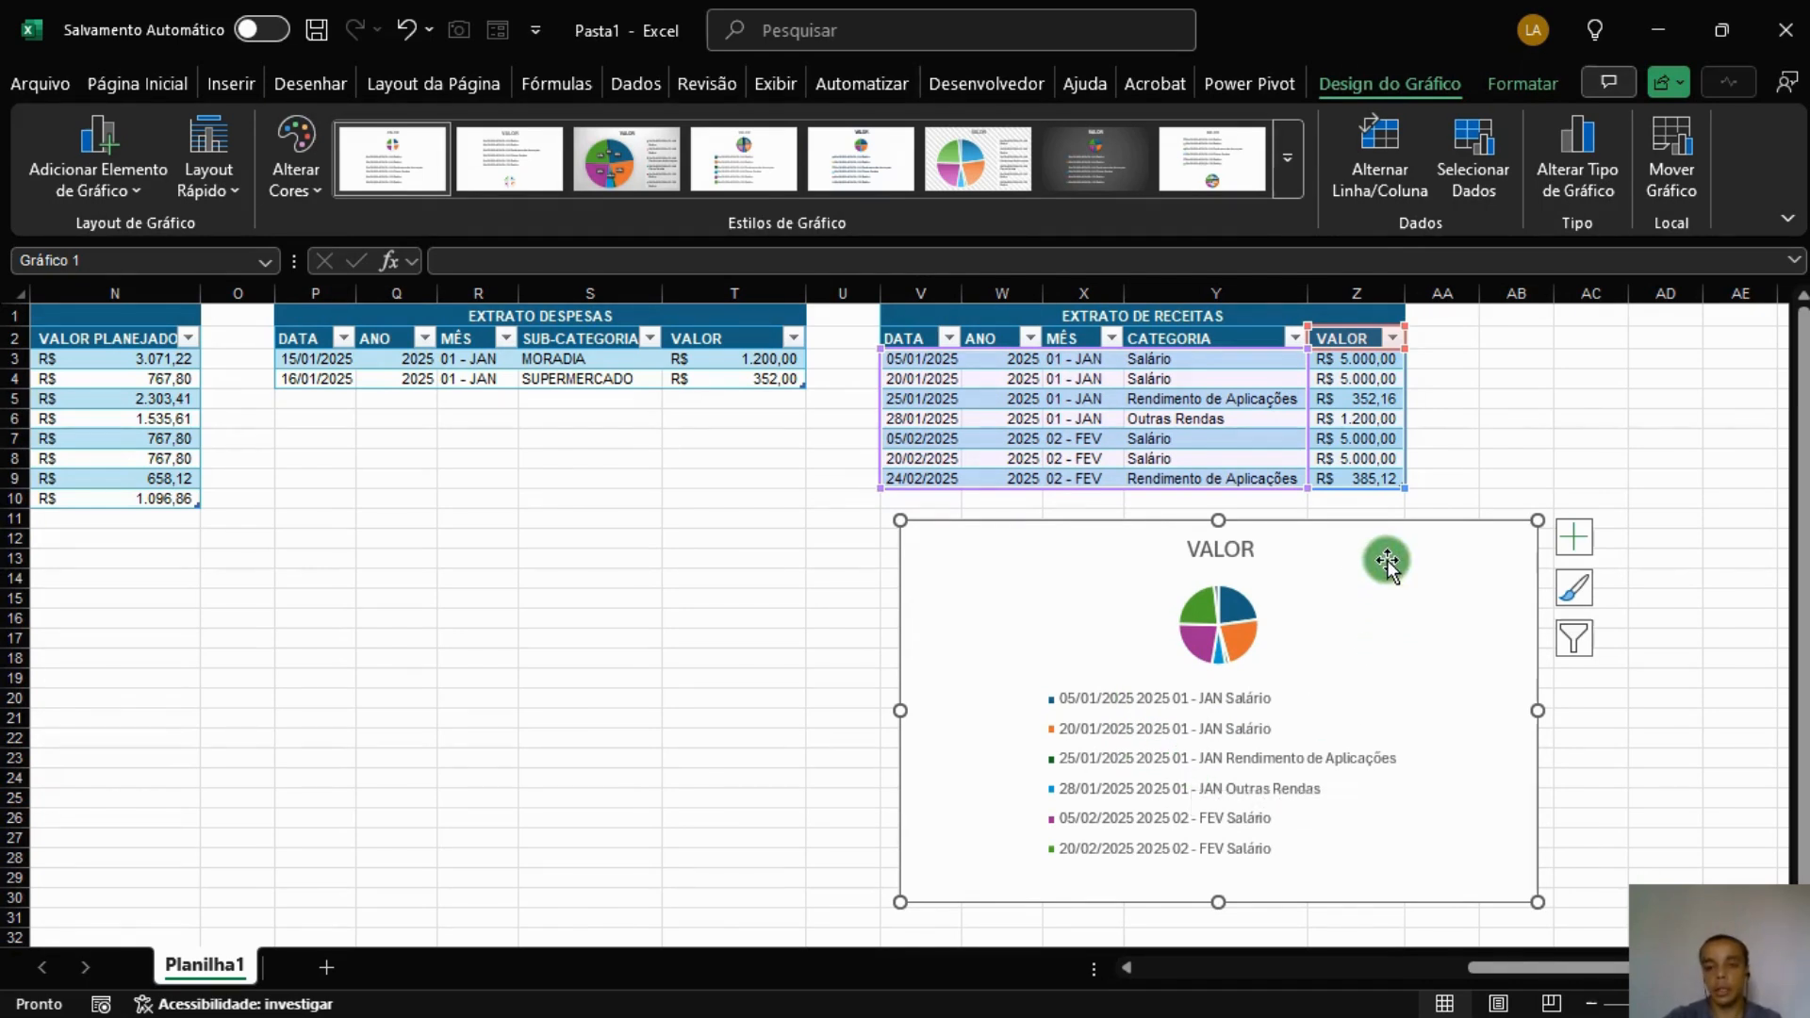
key("Delete")
Try a 2D pie chart from only the CATEGORIA and VALOR data of EXTRATO DE RECEITAS, placed below it, and delete it.
left_click_drag(1284, 359, 1356, 478)
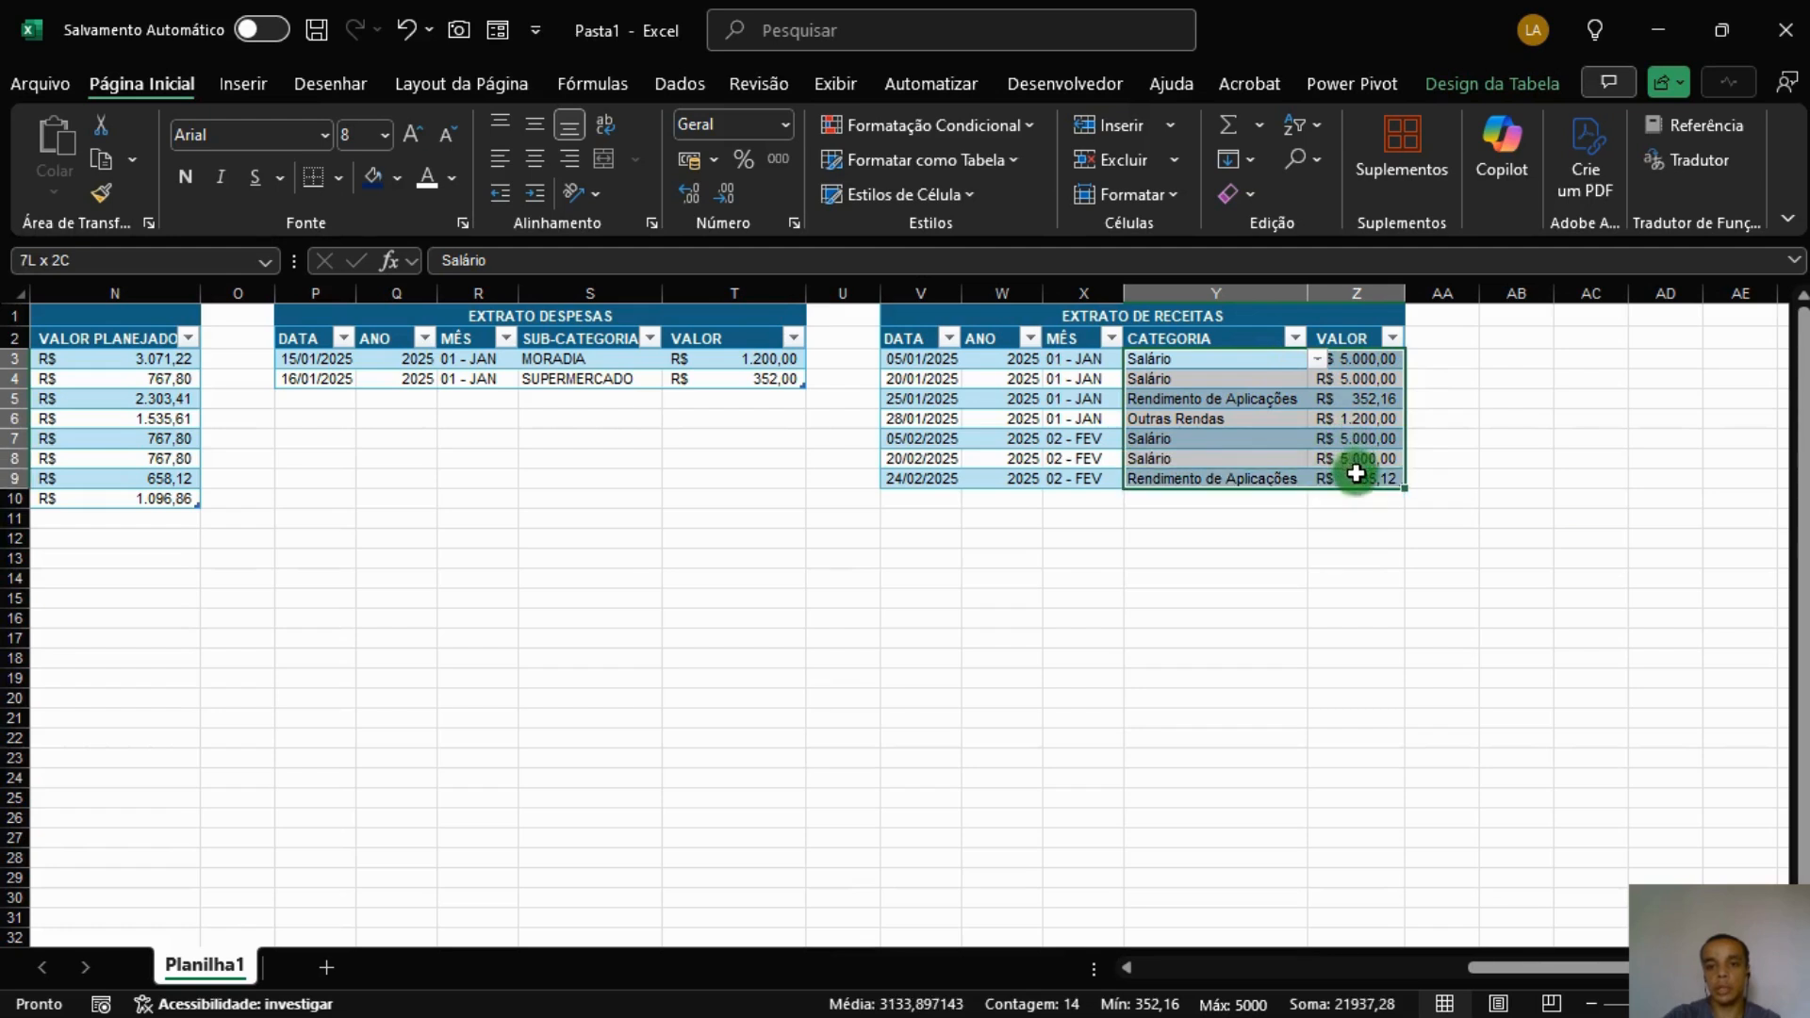
left_click(247, 85)
left_click(754, 192)
left_click(782, 287)
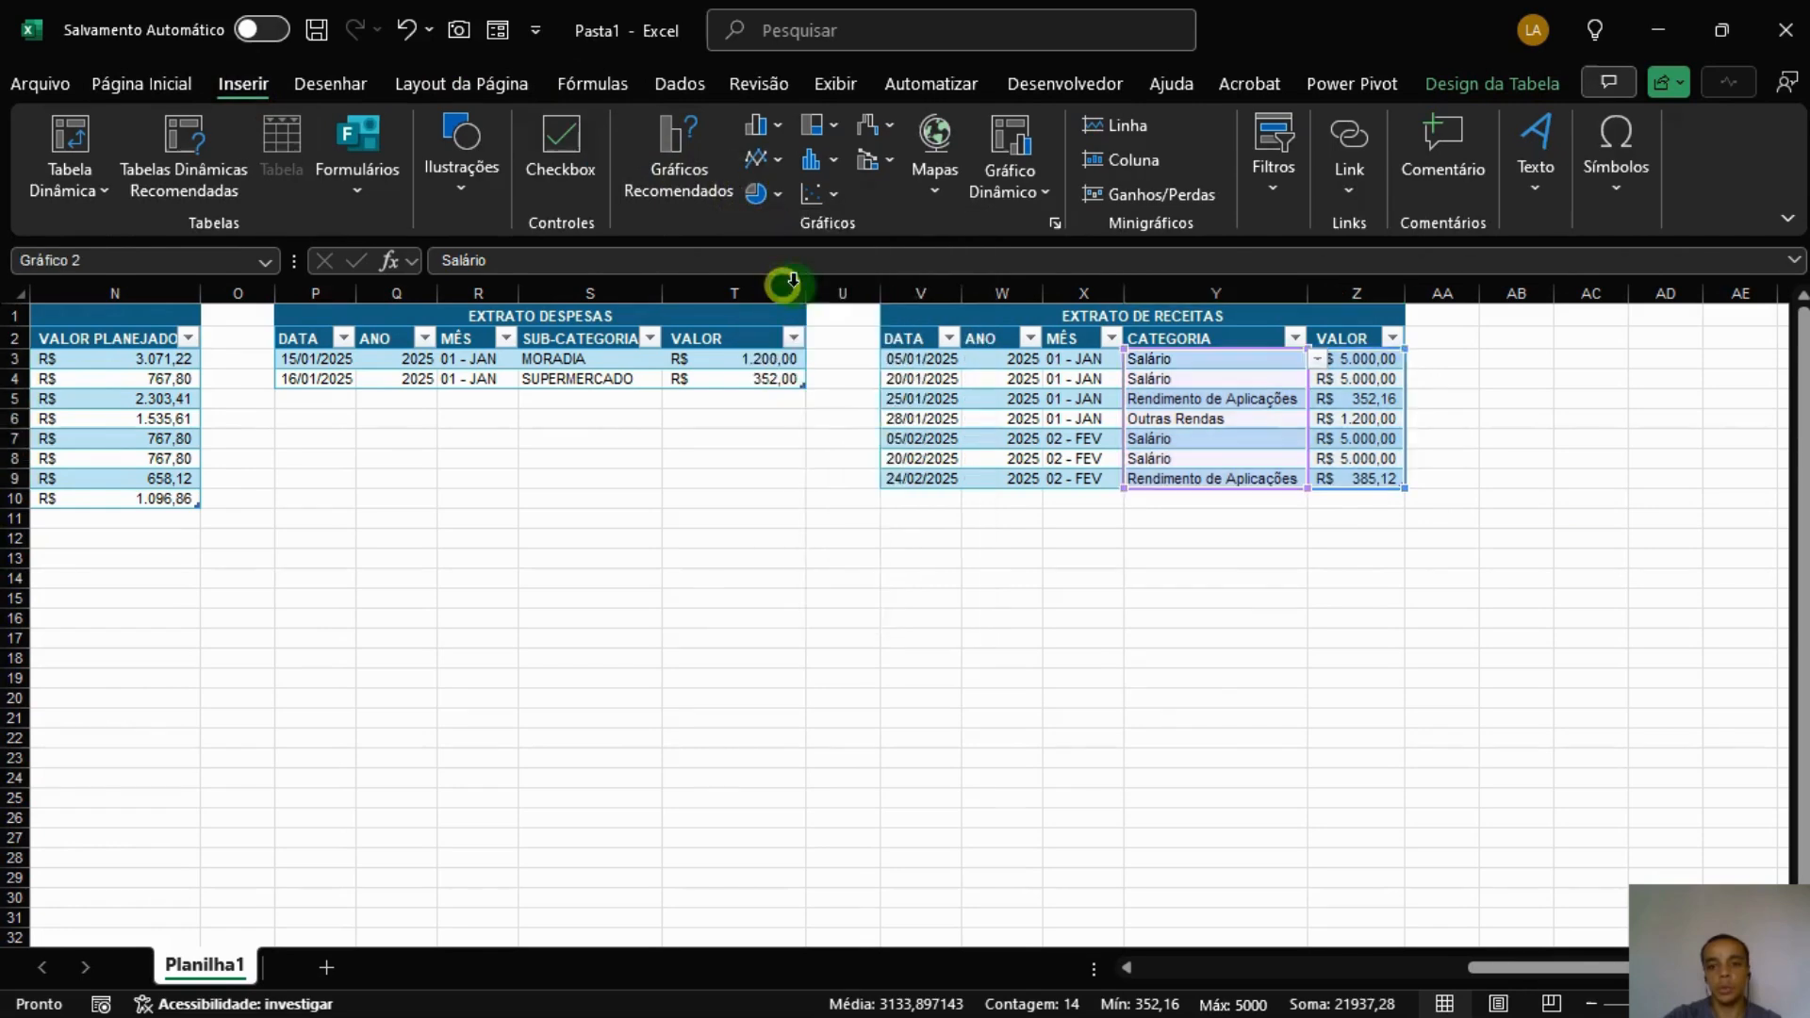
left_click_drag(1125, 501, 1471, 572)
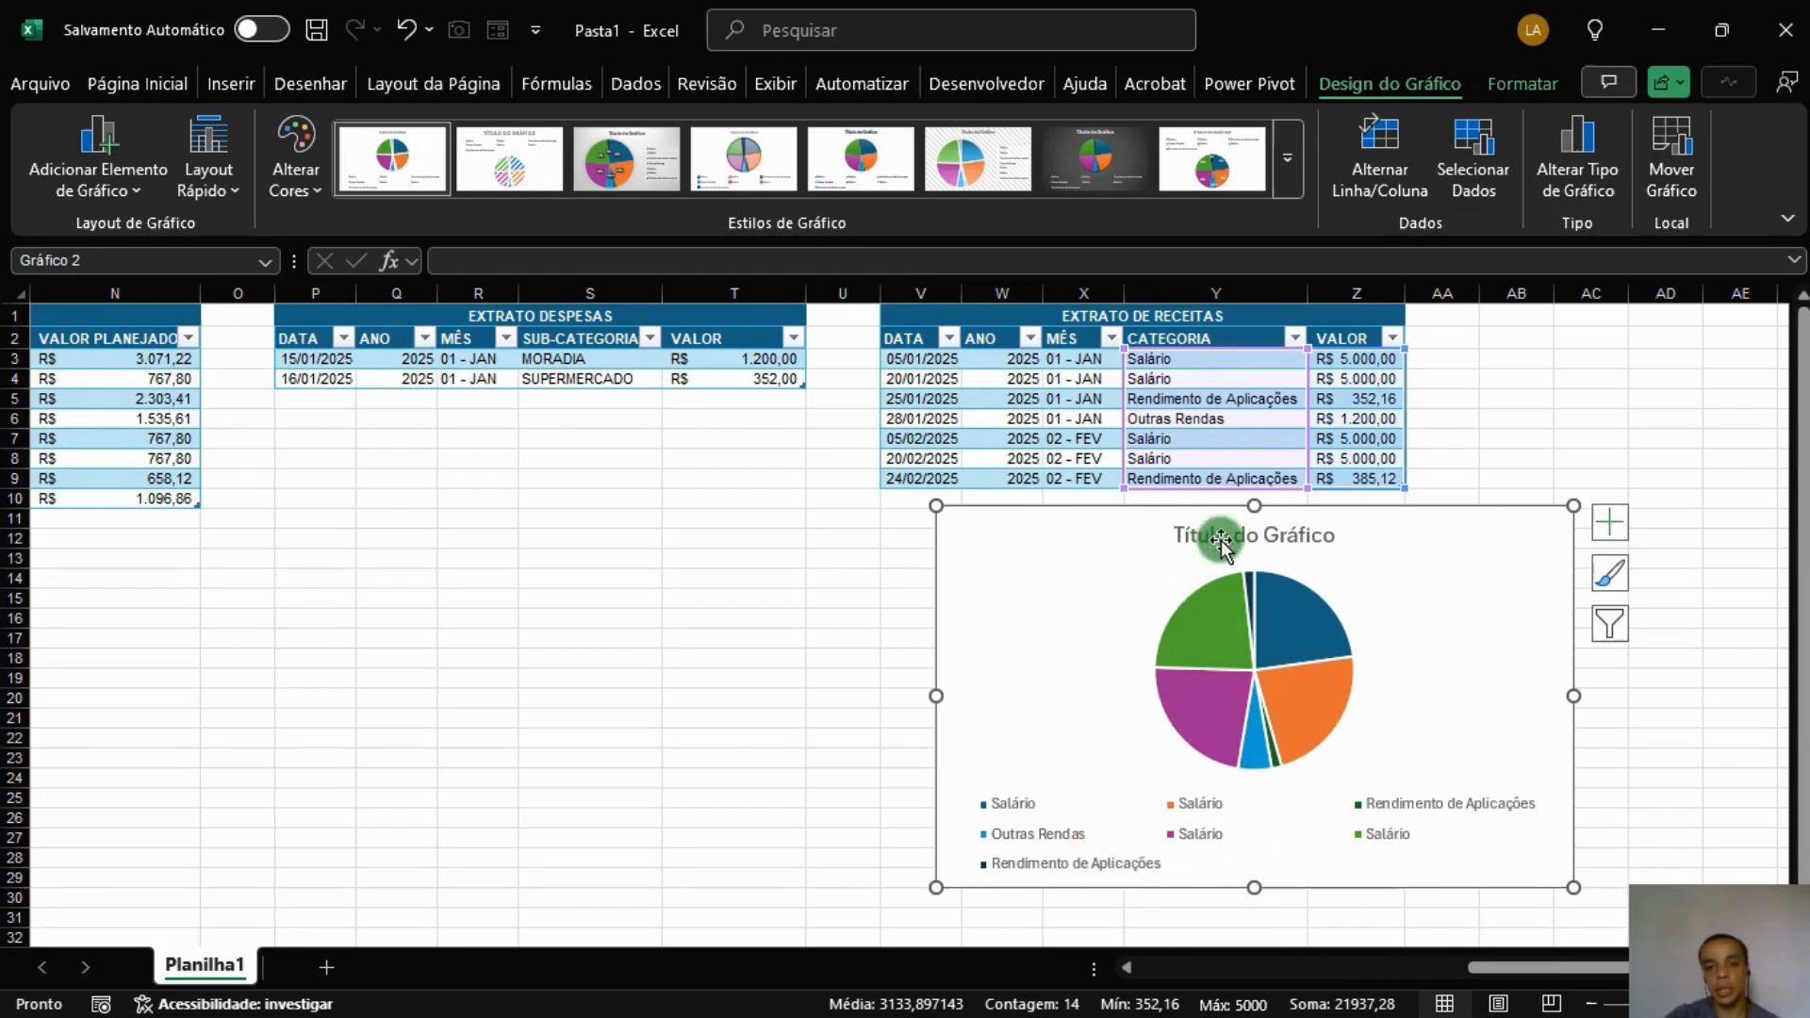
right_click(1497, 672)
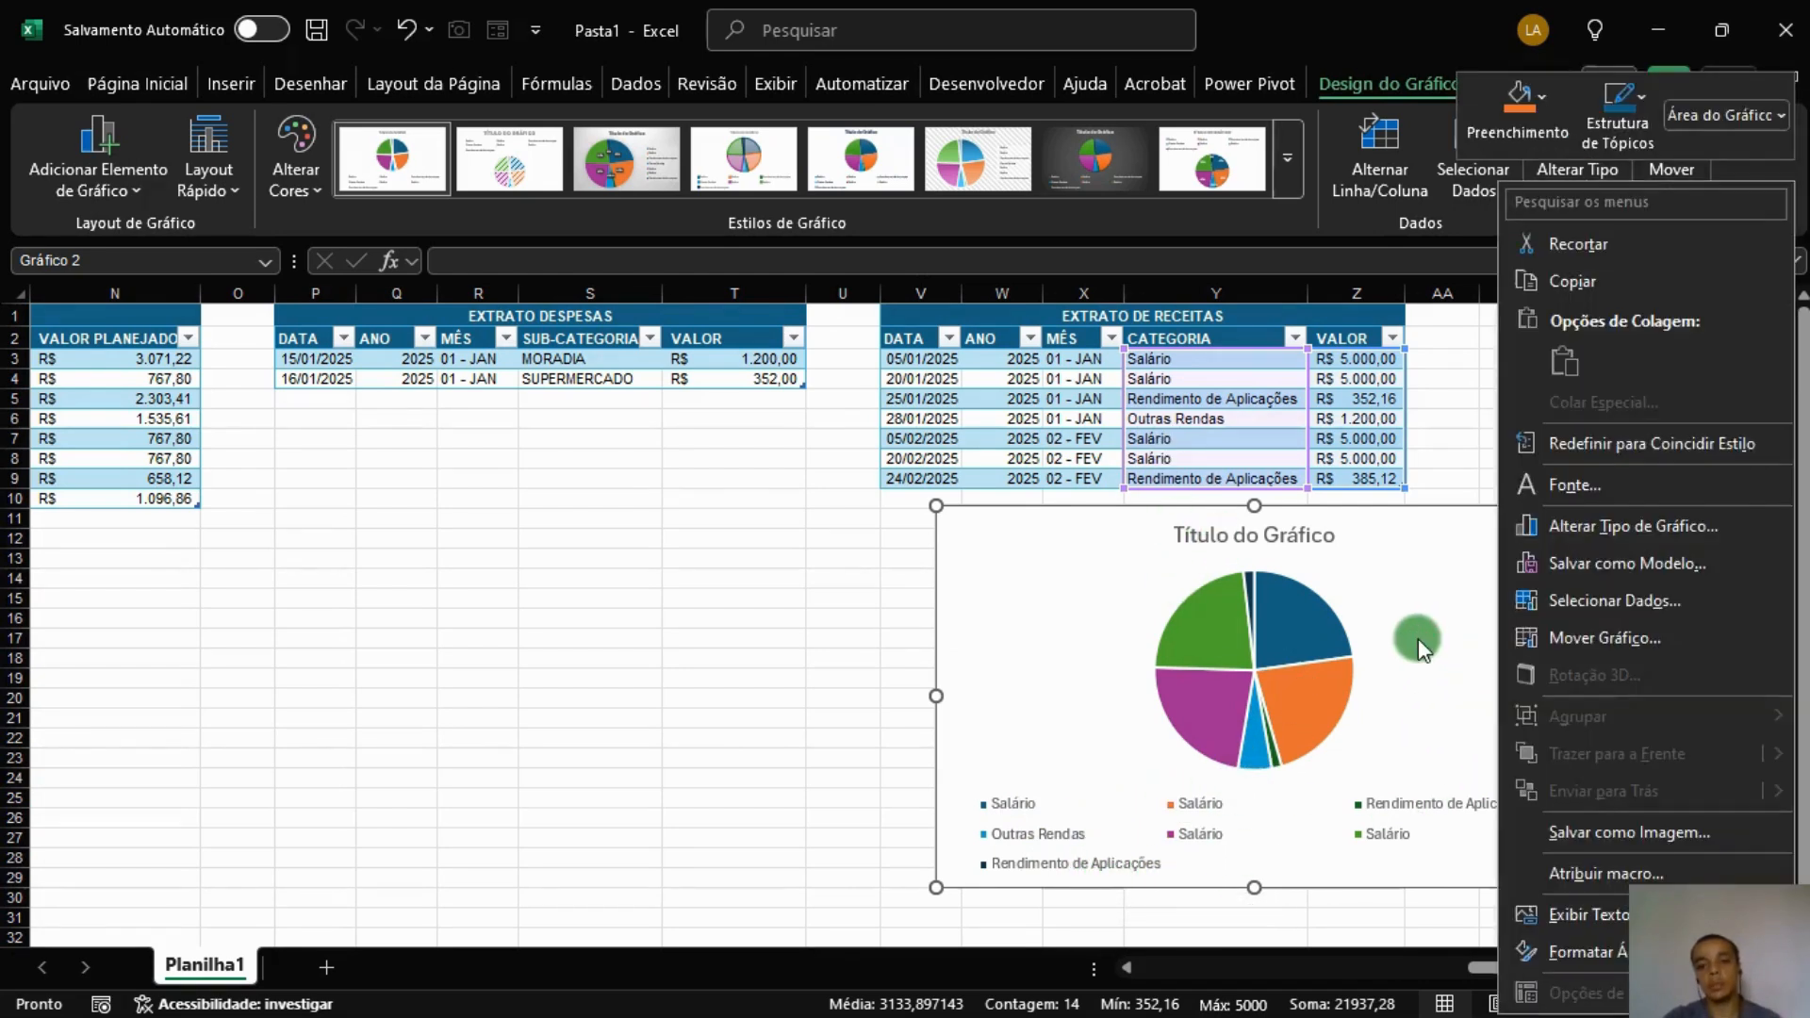
left_click(1427, 658)
key("Delete")
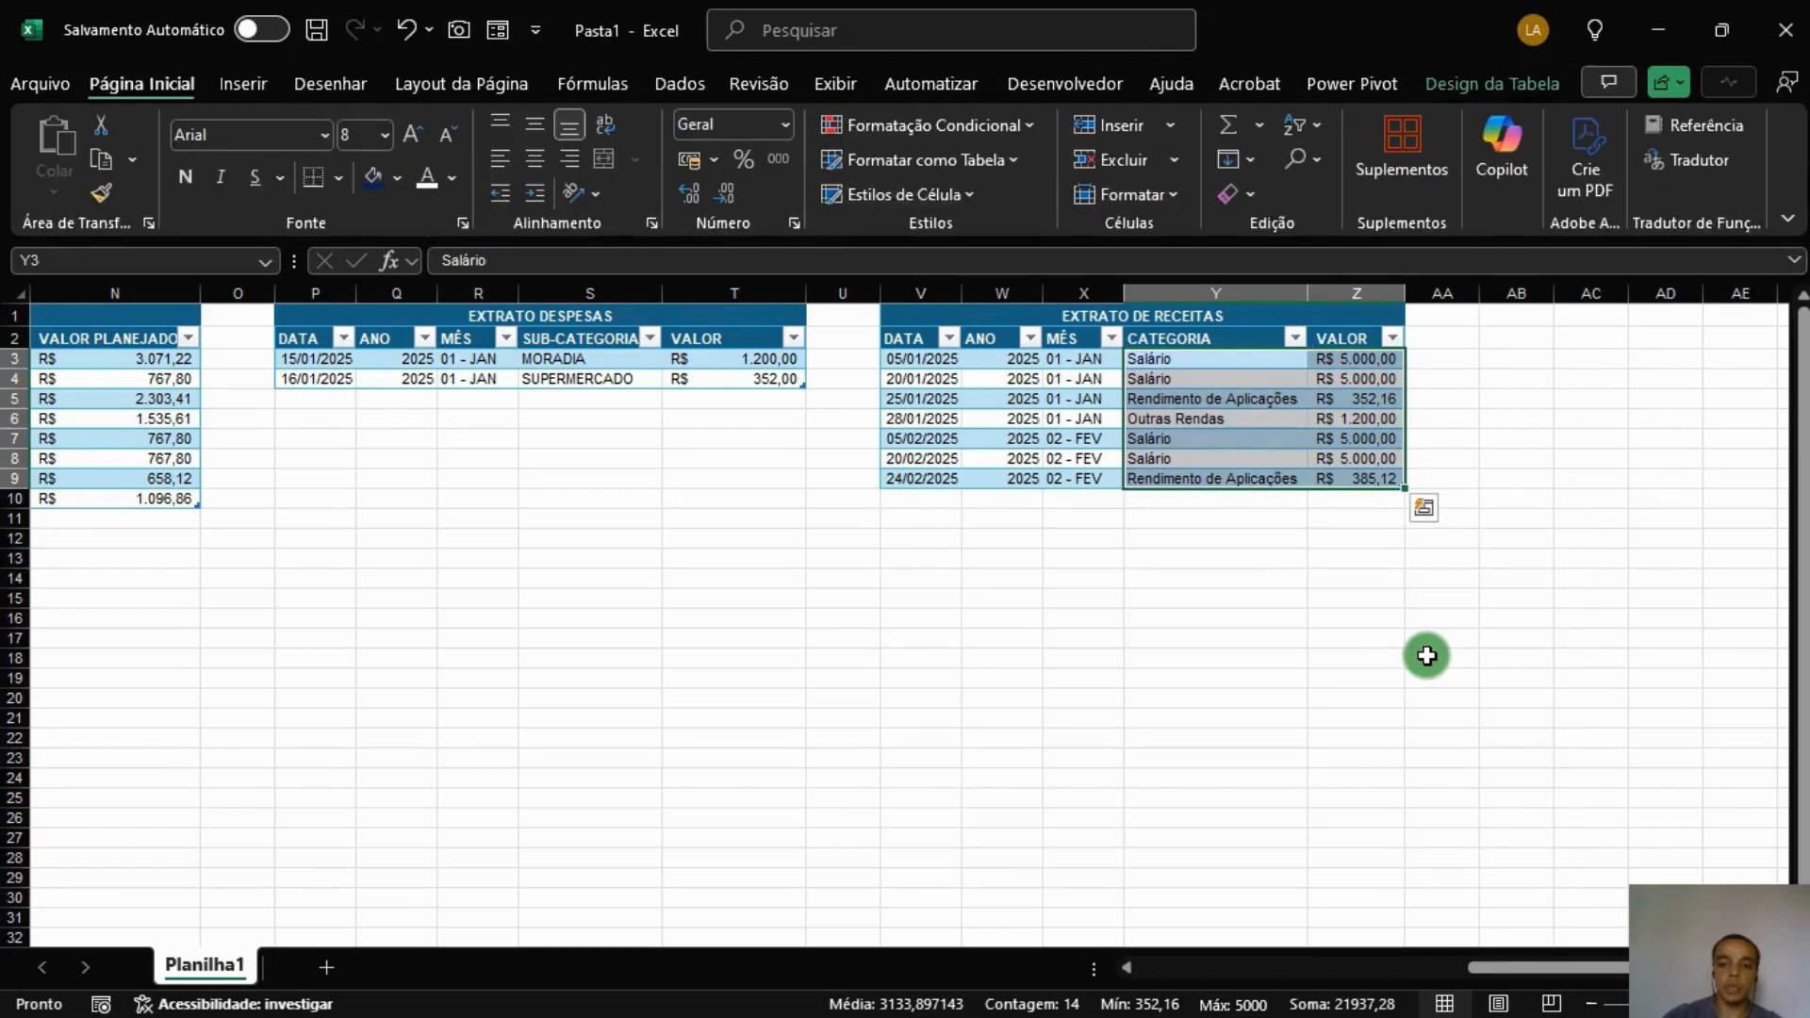
left_click(1440, 655)
Create a pivot table from TAB_RECEITAS in the existing sheet at cell AB1.
left_click(1205, 375)
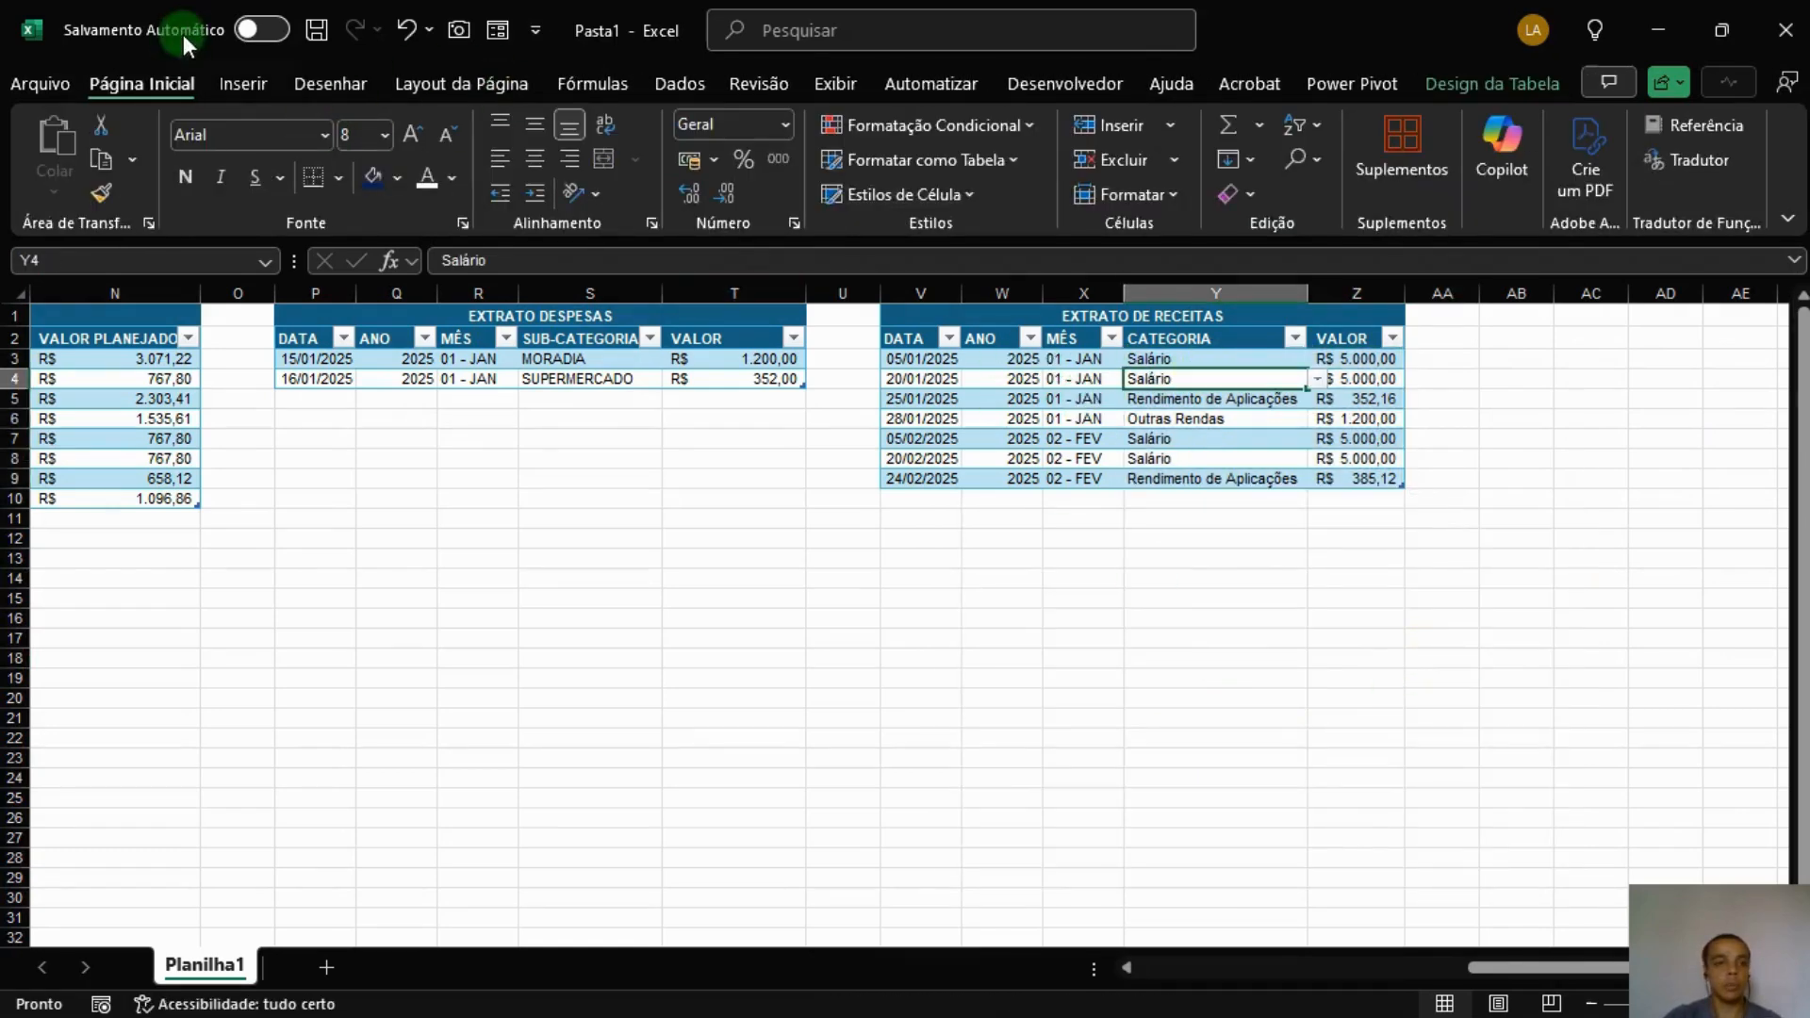
left_click(1529, 81)
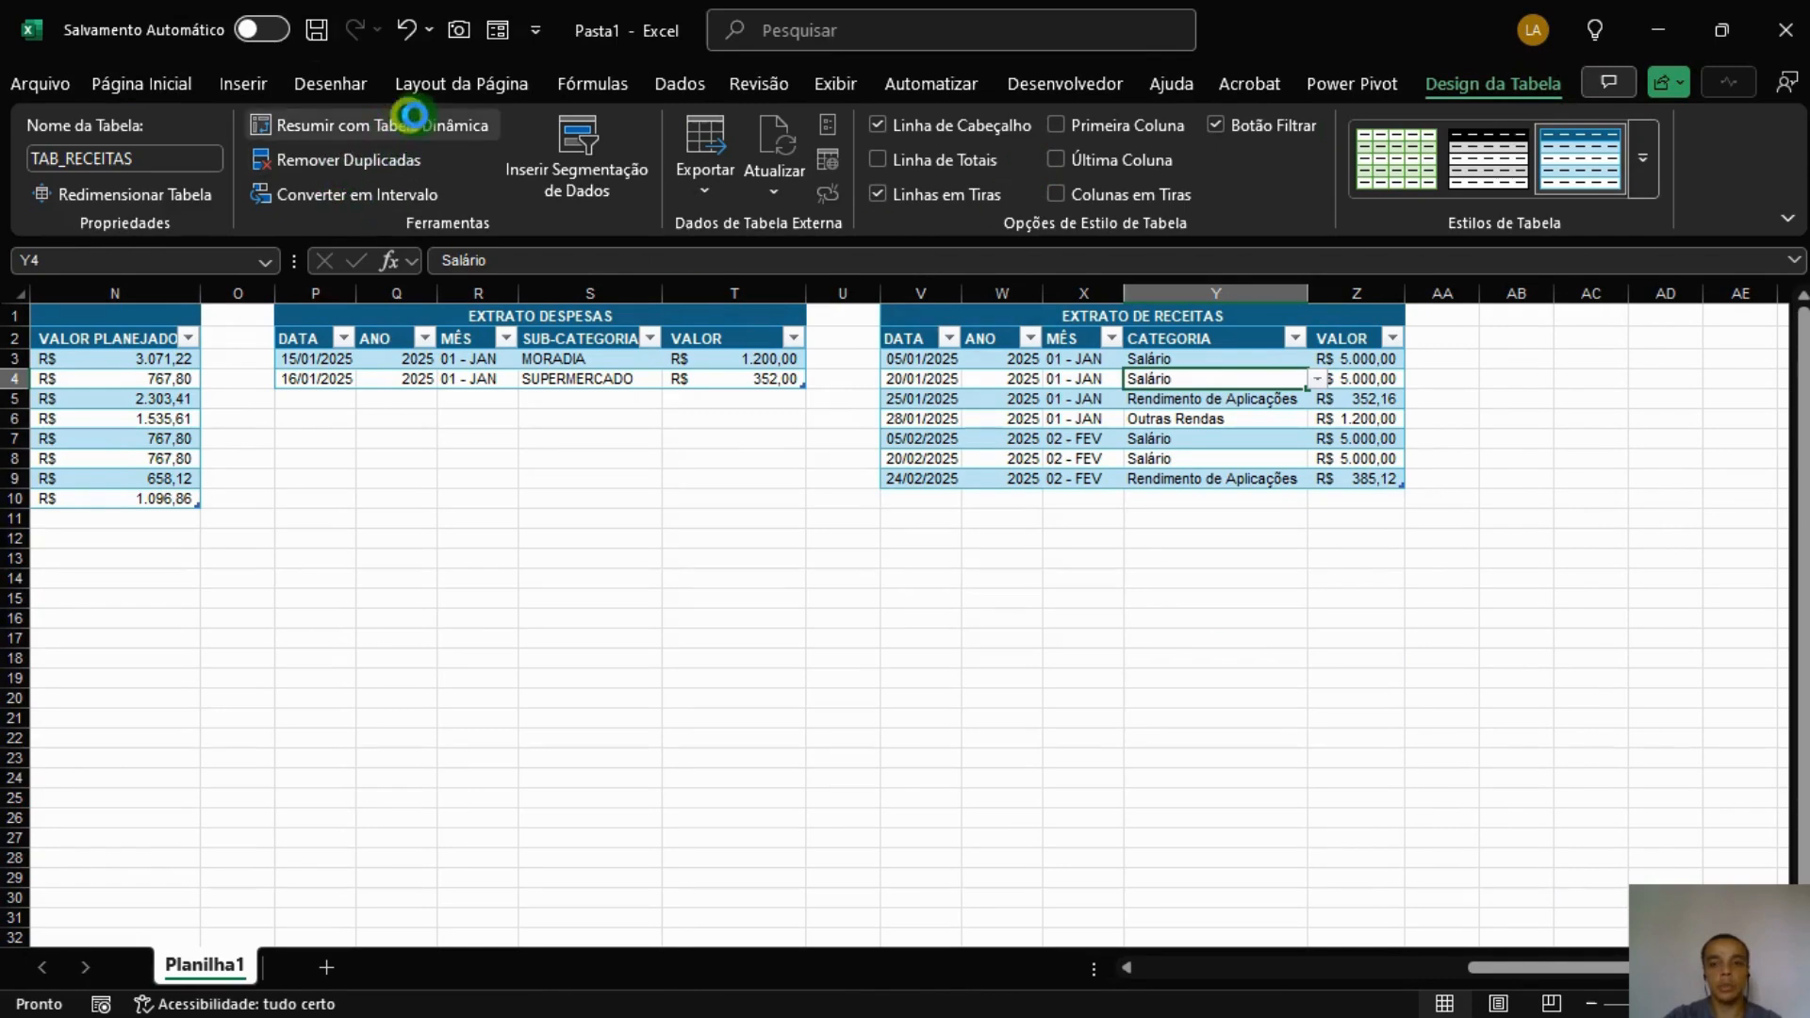
left_click(412, 115)
left_click(673, 514)
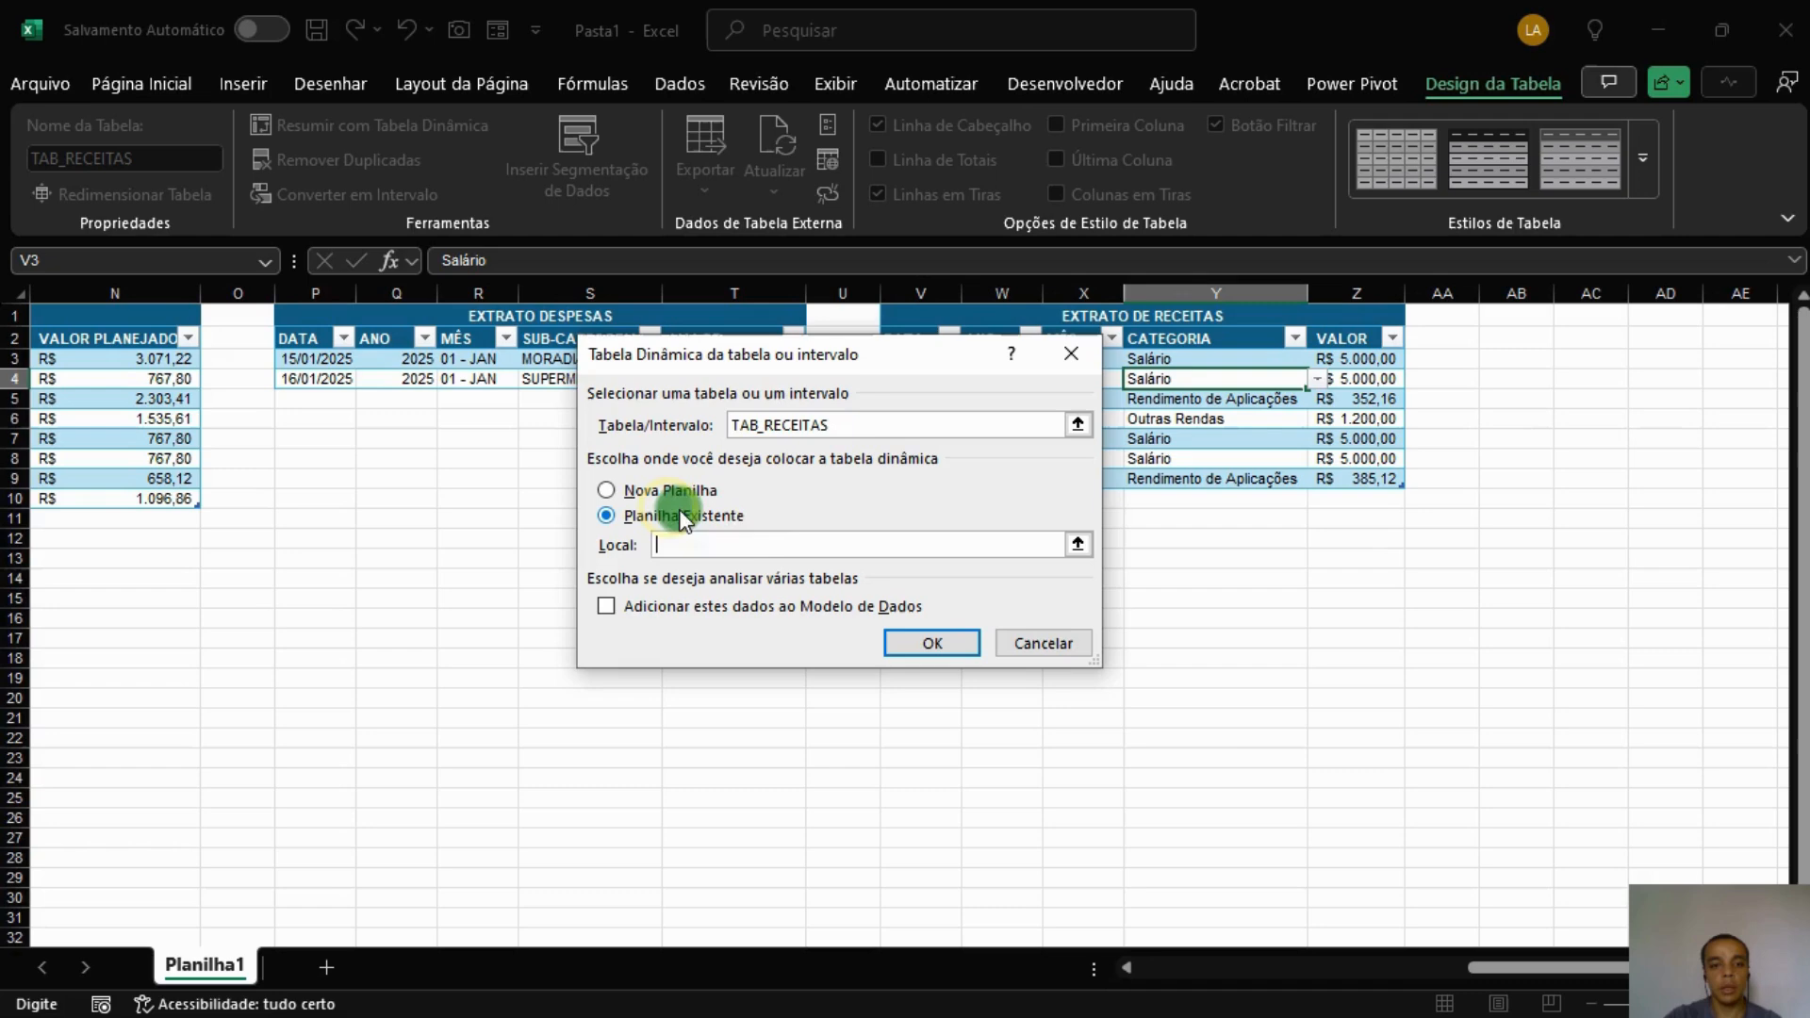
left_click(1516, 317)
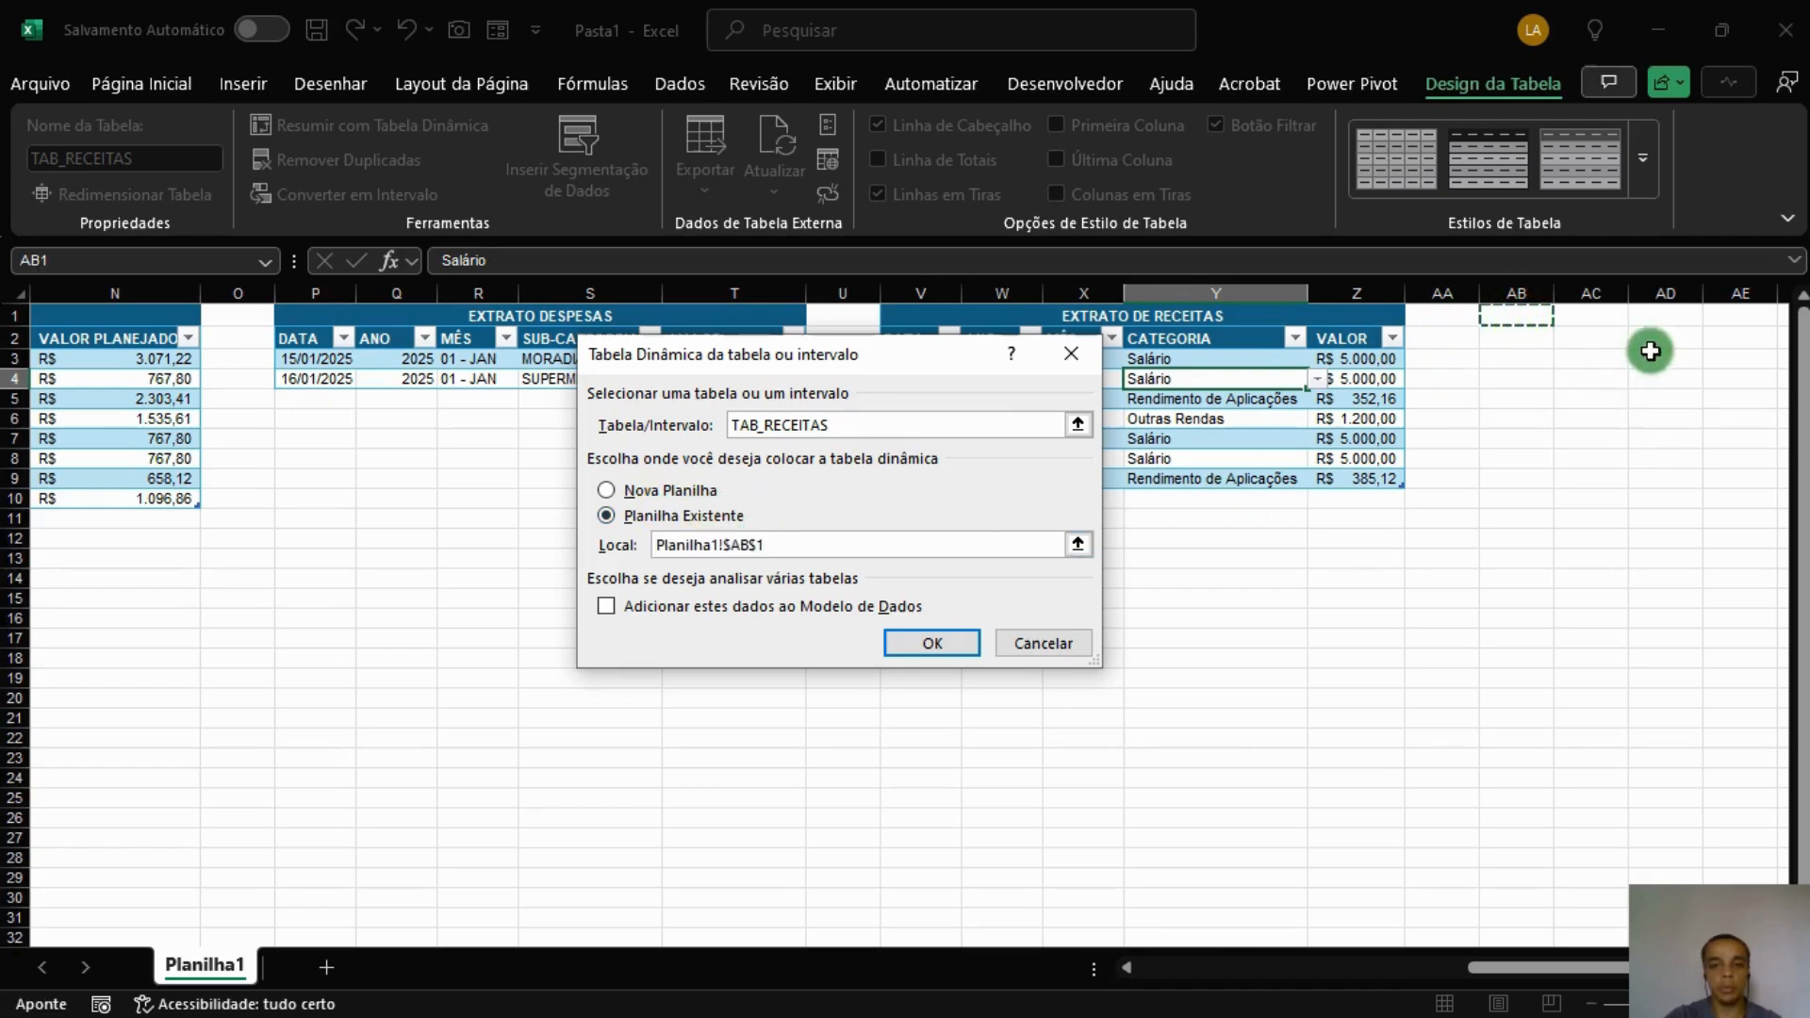
left_click(933, 642)
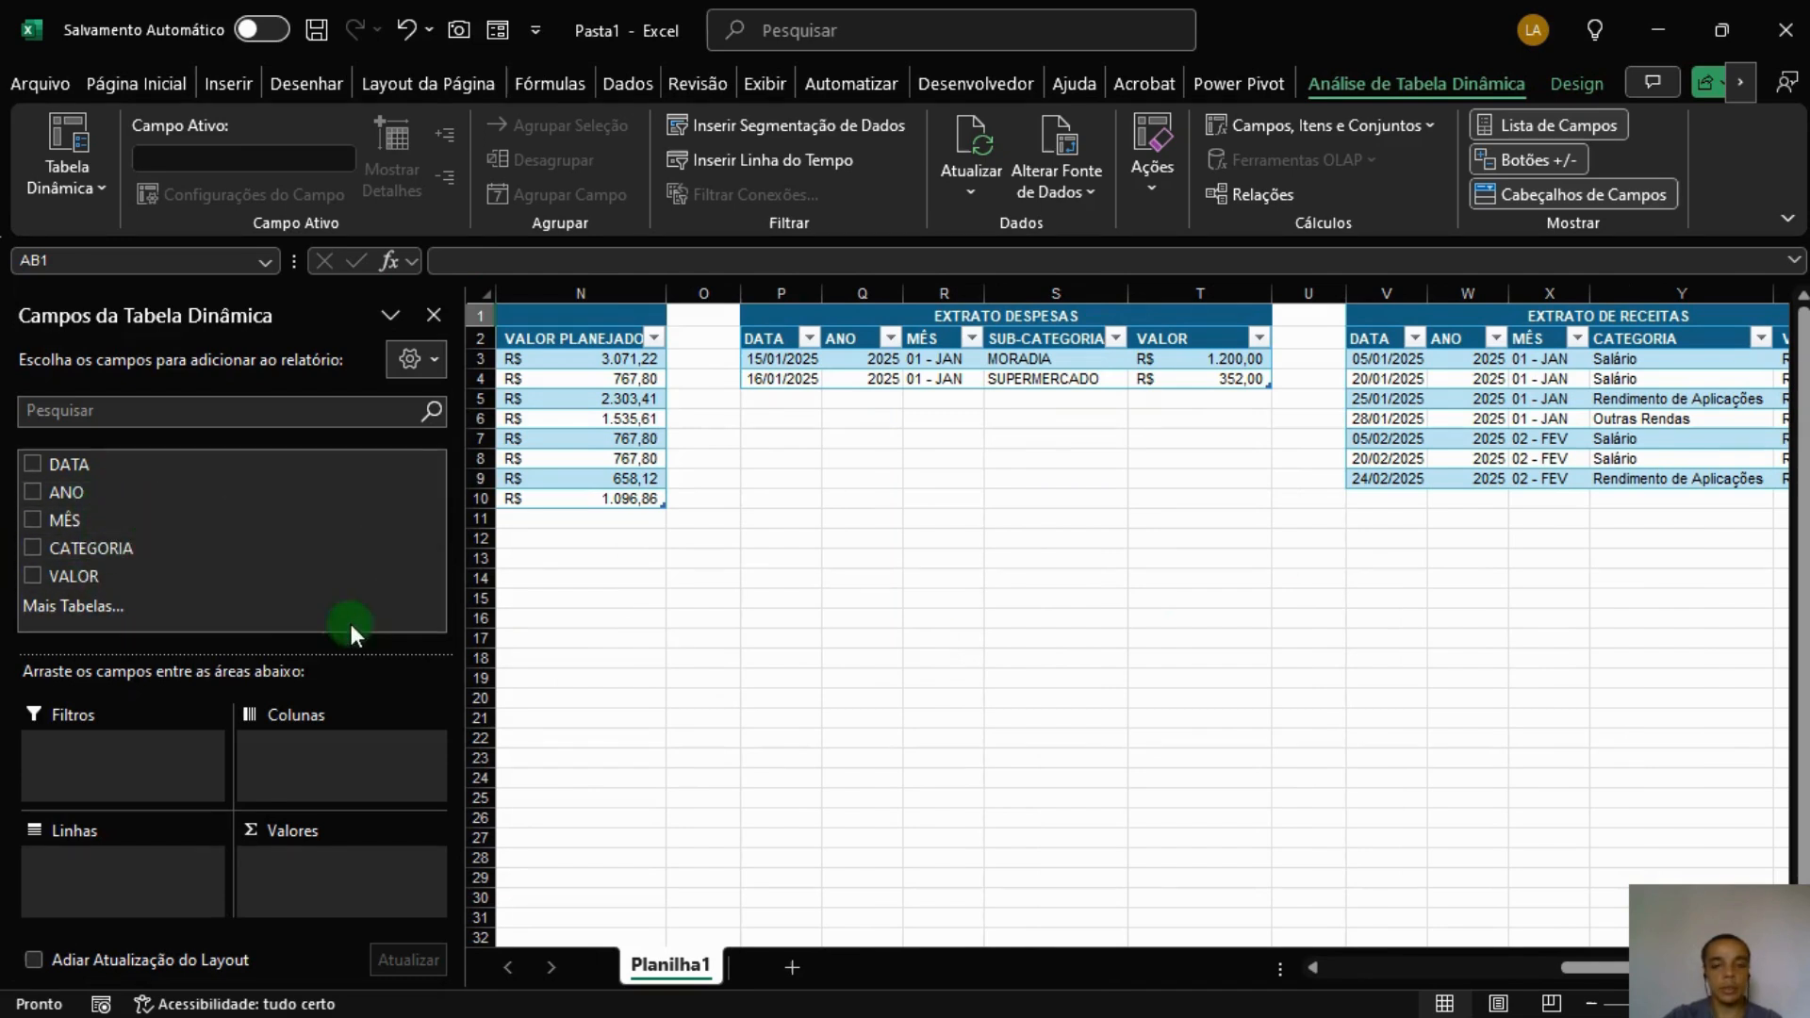
Set the income pivot table to show CATEGORIA as rows and the sum of VALOR, and remove its grand total.
left_click_drag(120, 561, 139, 872)
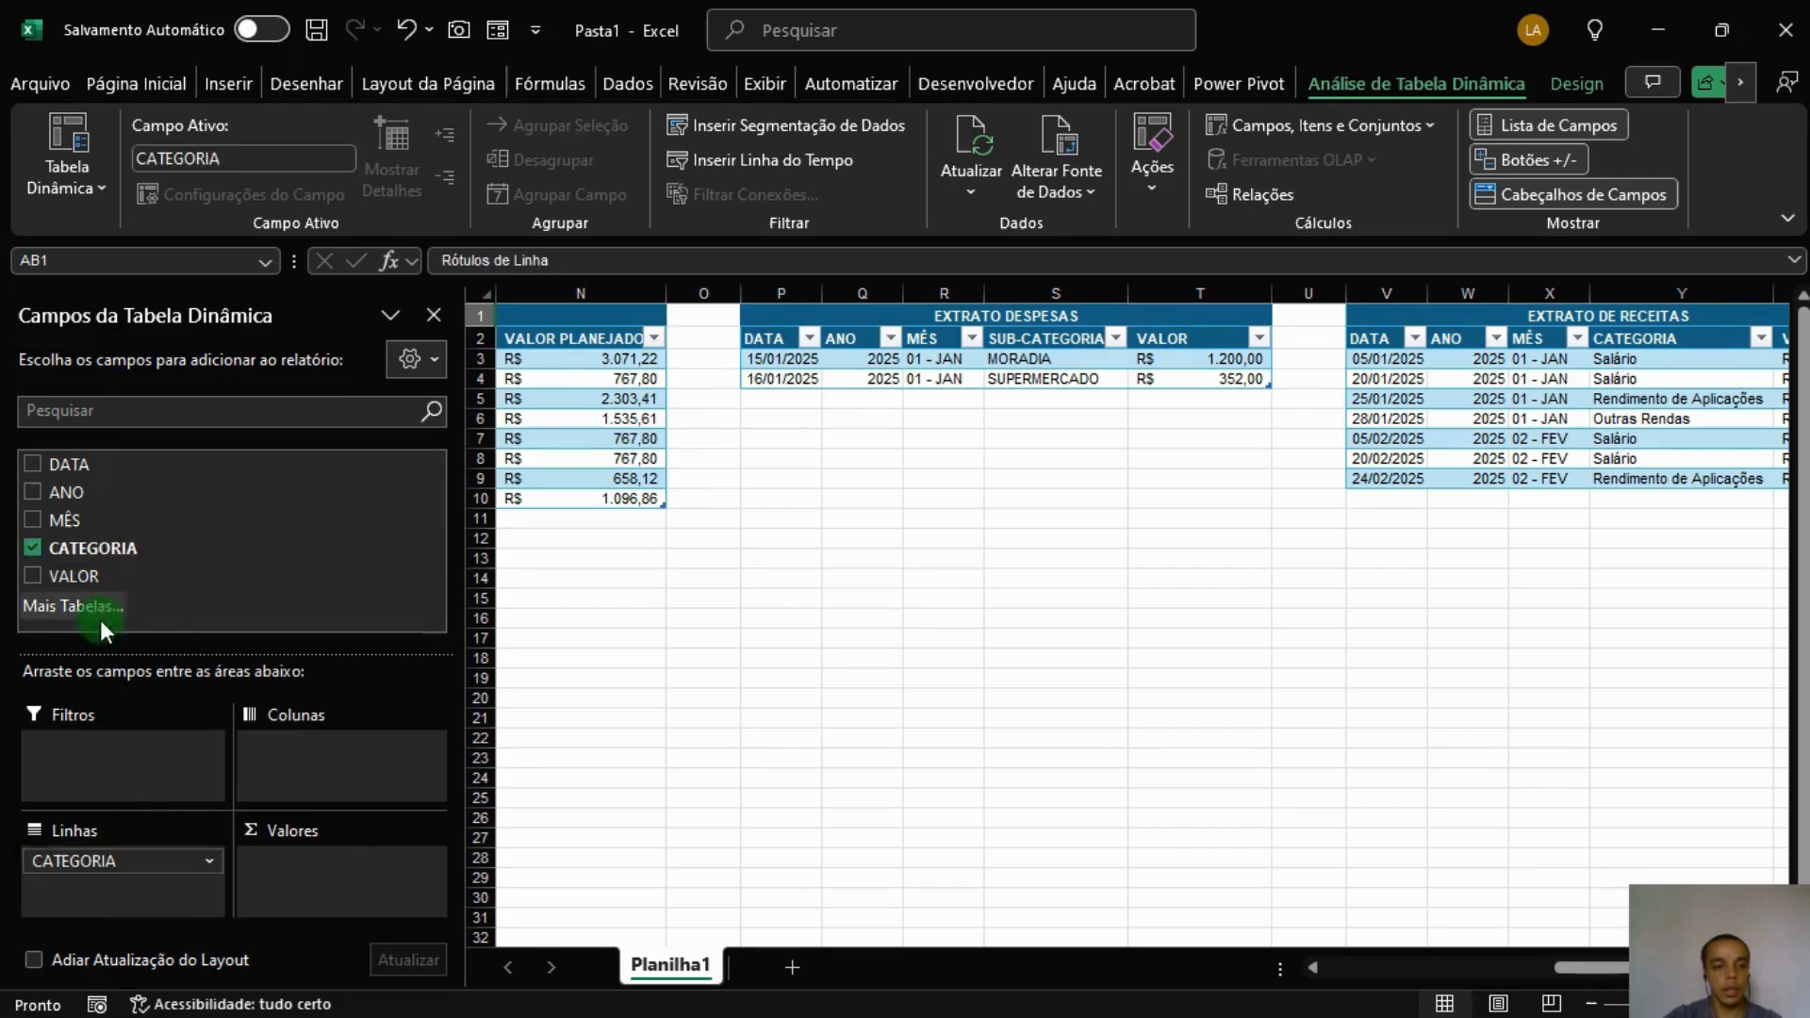
left_click_drag(89, 576, 393, 872)
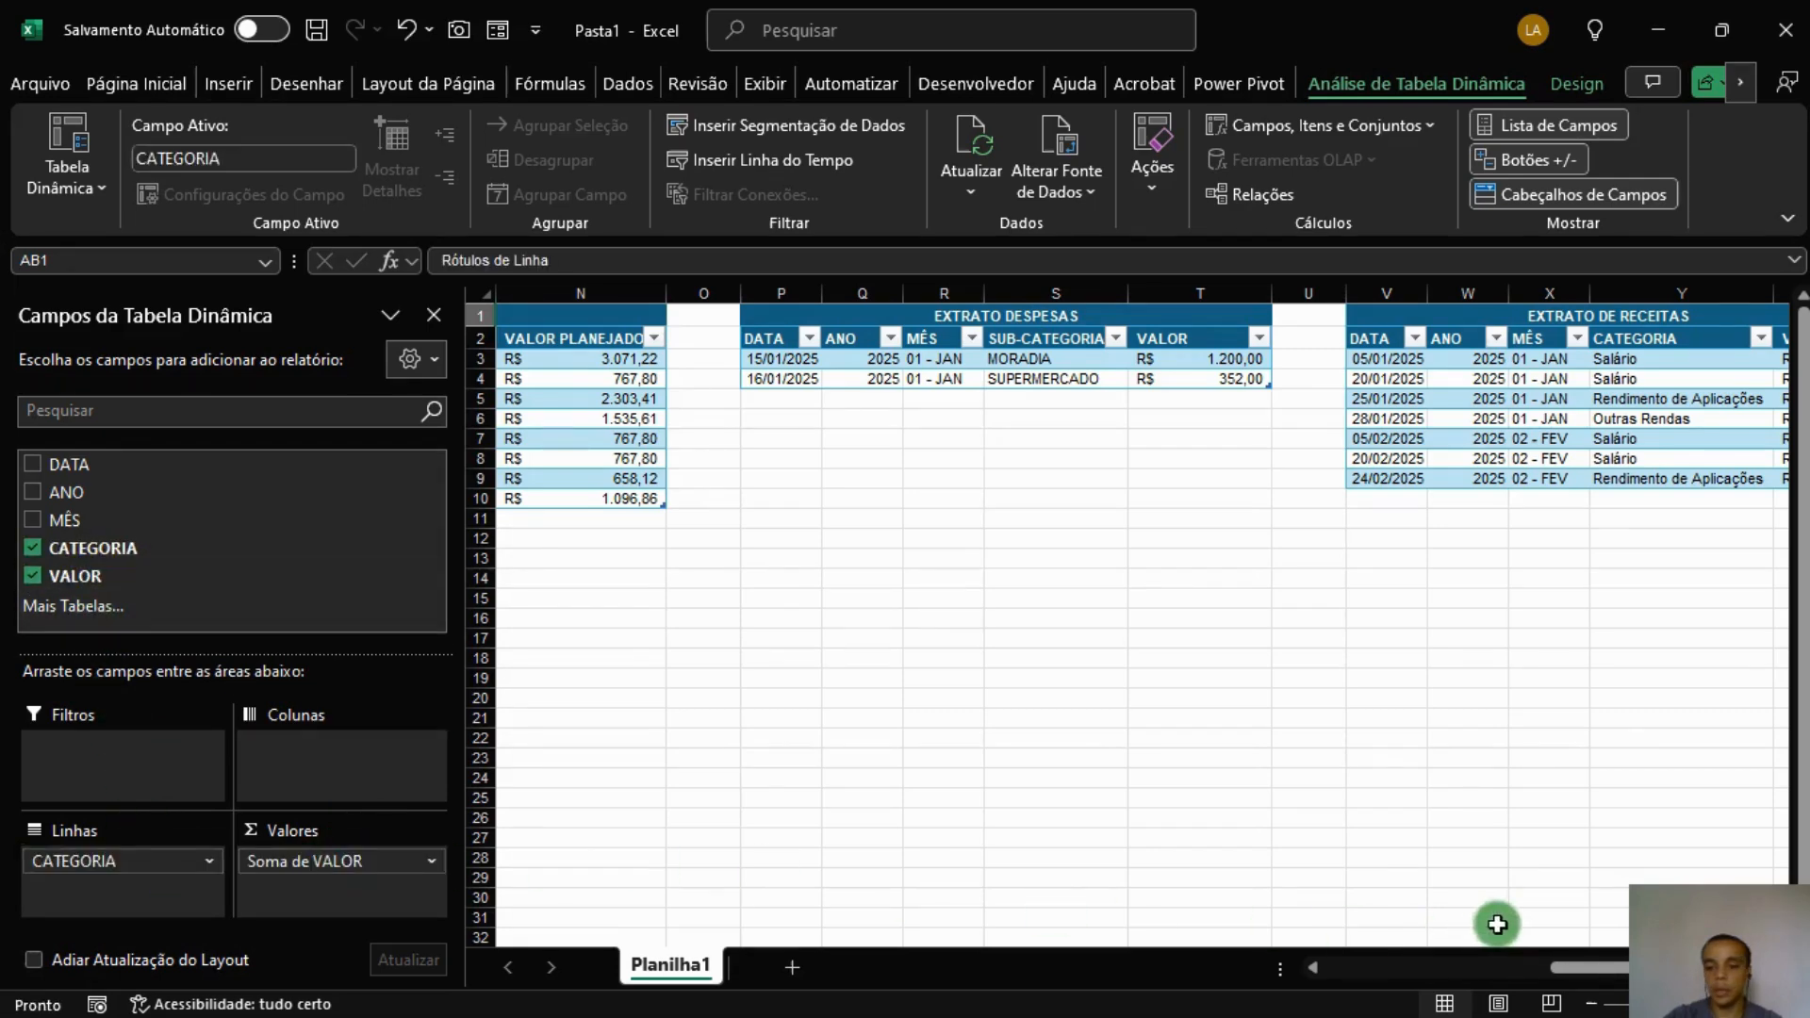
left_click_drag(1605, 968, 1681, 969)
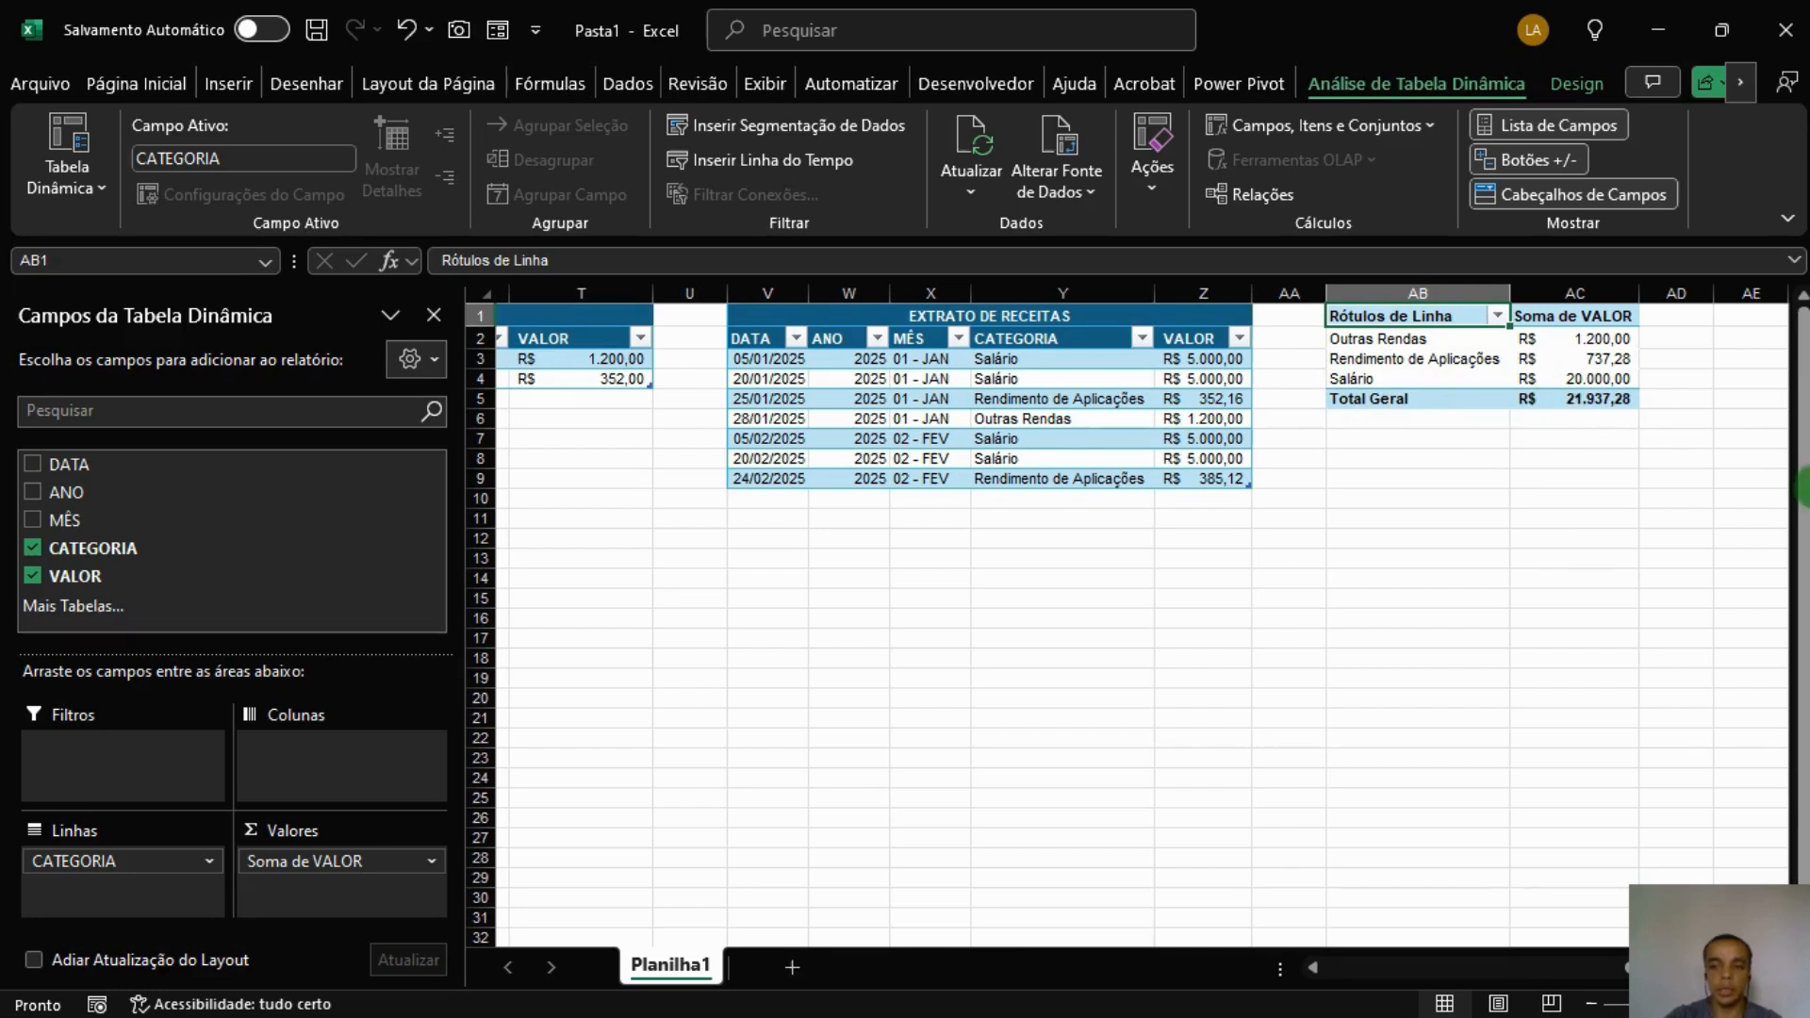
left_click(1462, 400)
right_click(1463, 400)
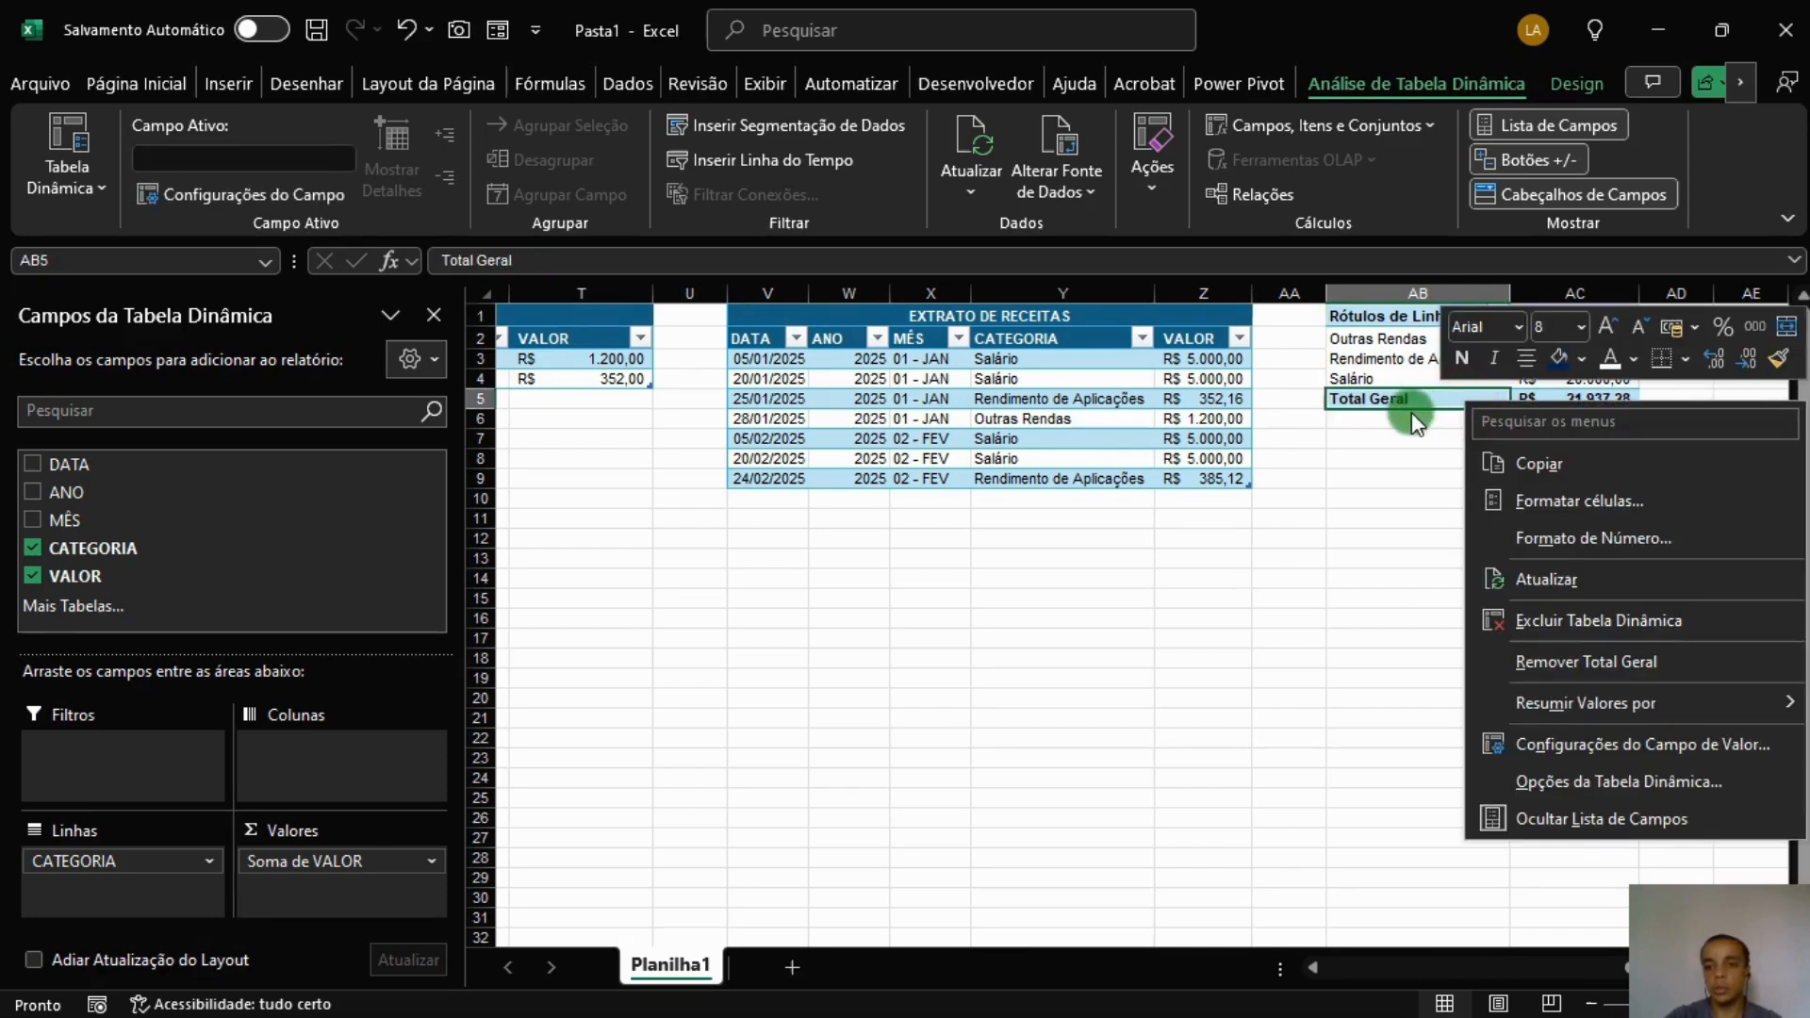
left_click(1580, 663)
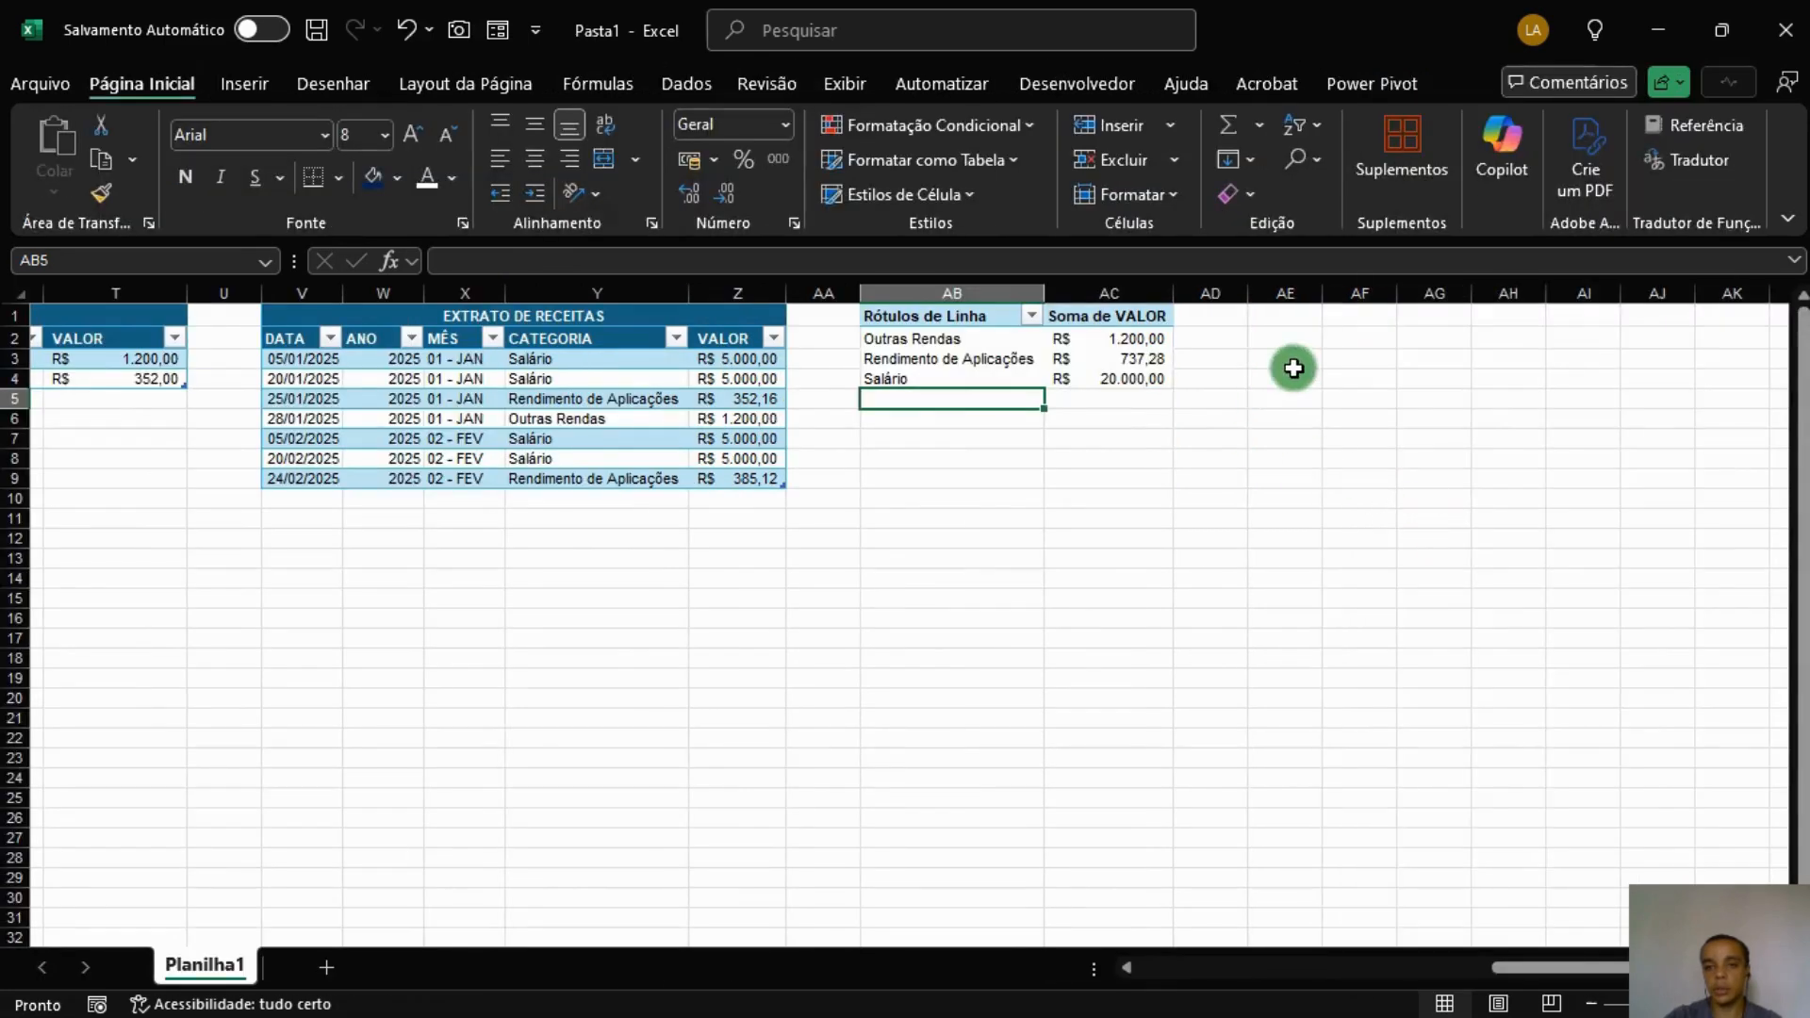
Insert a 2D pie chart based on the income pivot table.
left_click(1103, 355)
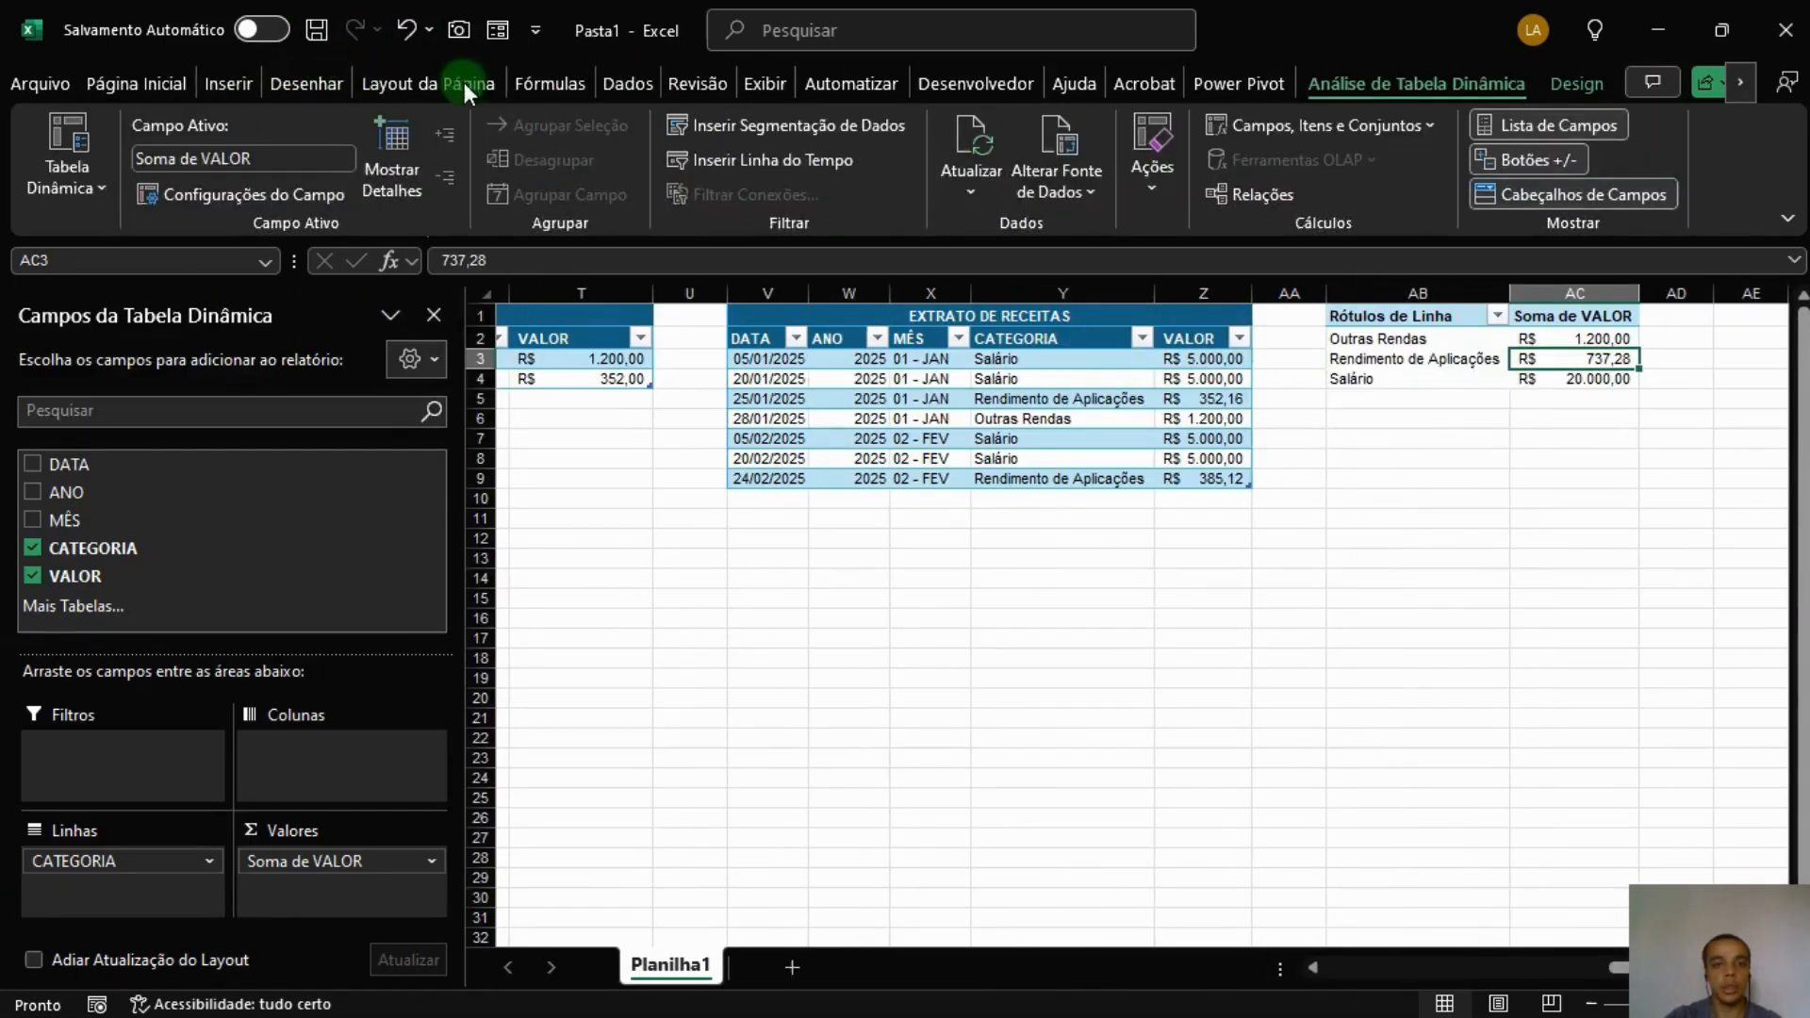
left_click(249, 91)
left_click(756, 195)
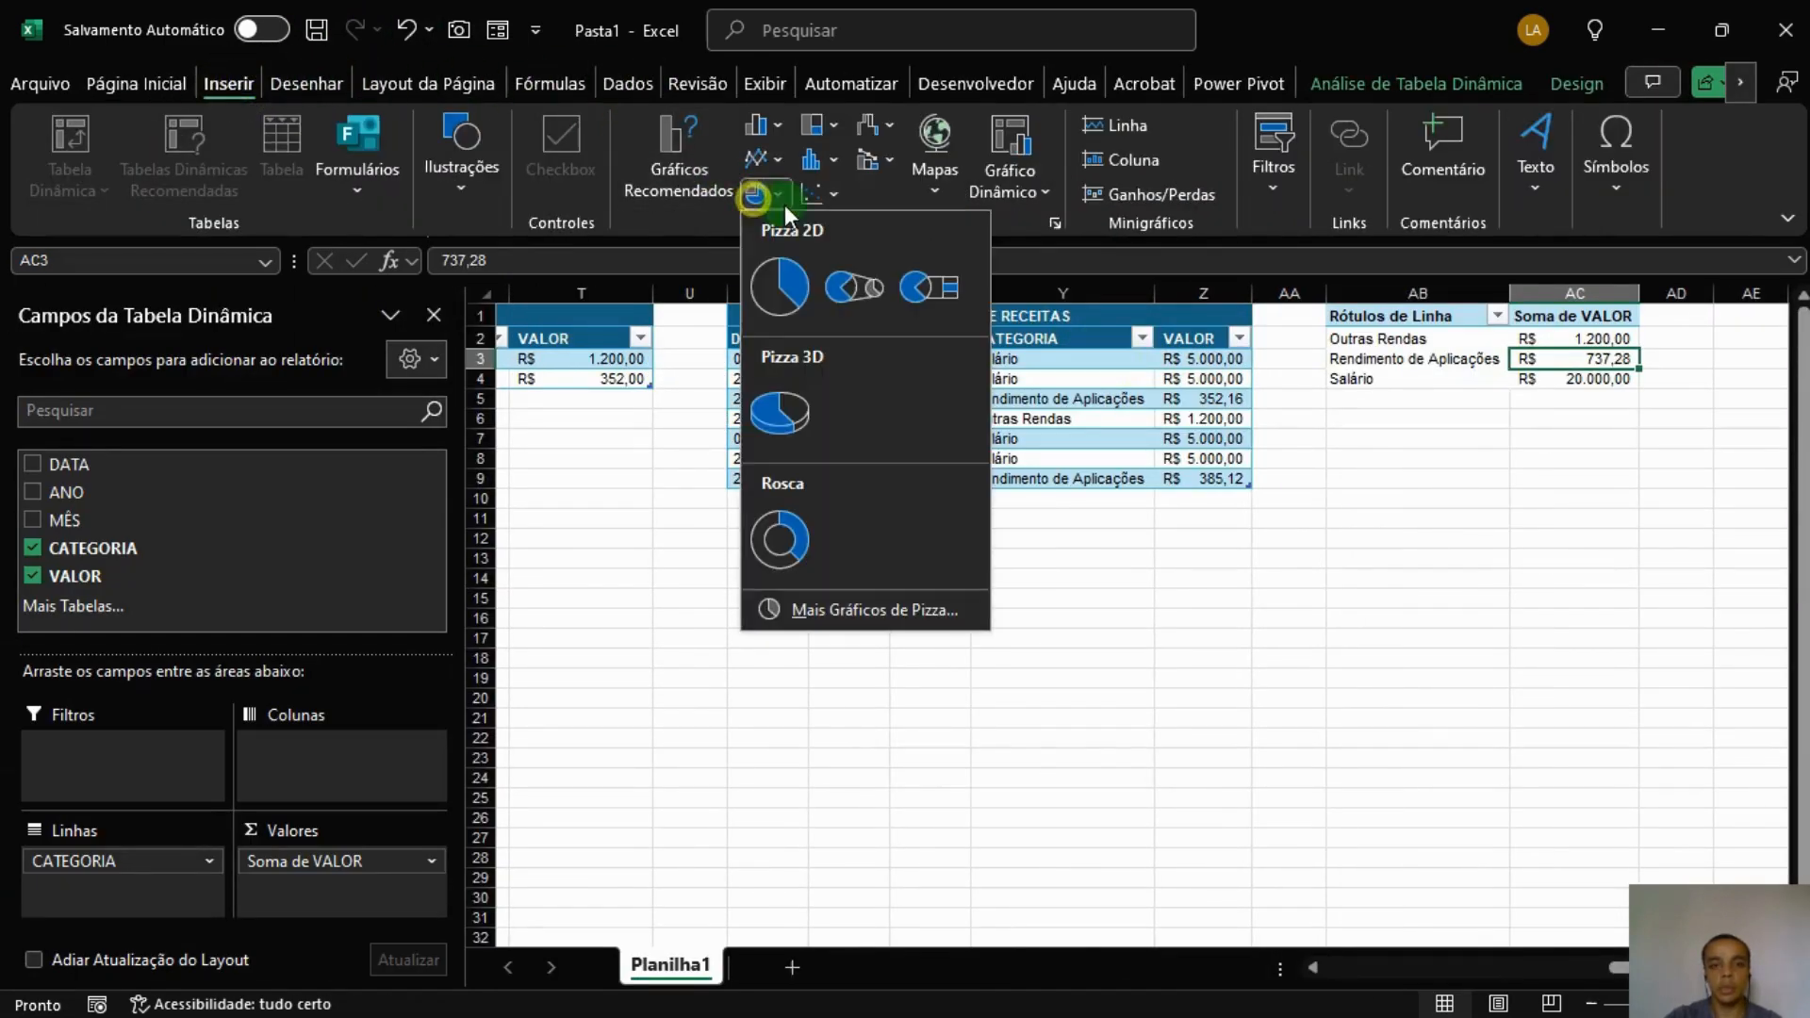
left_click(796, 384)
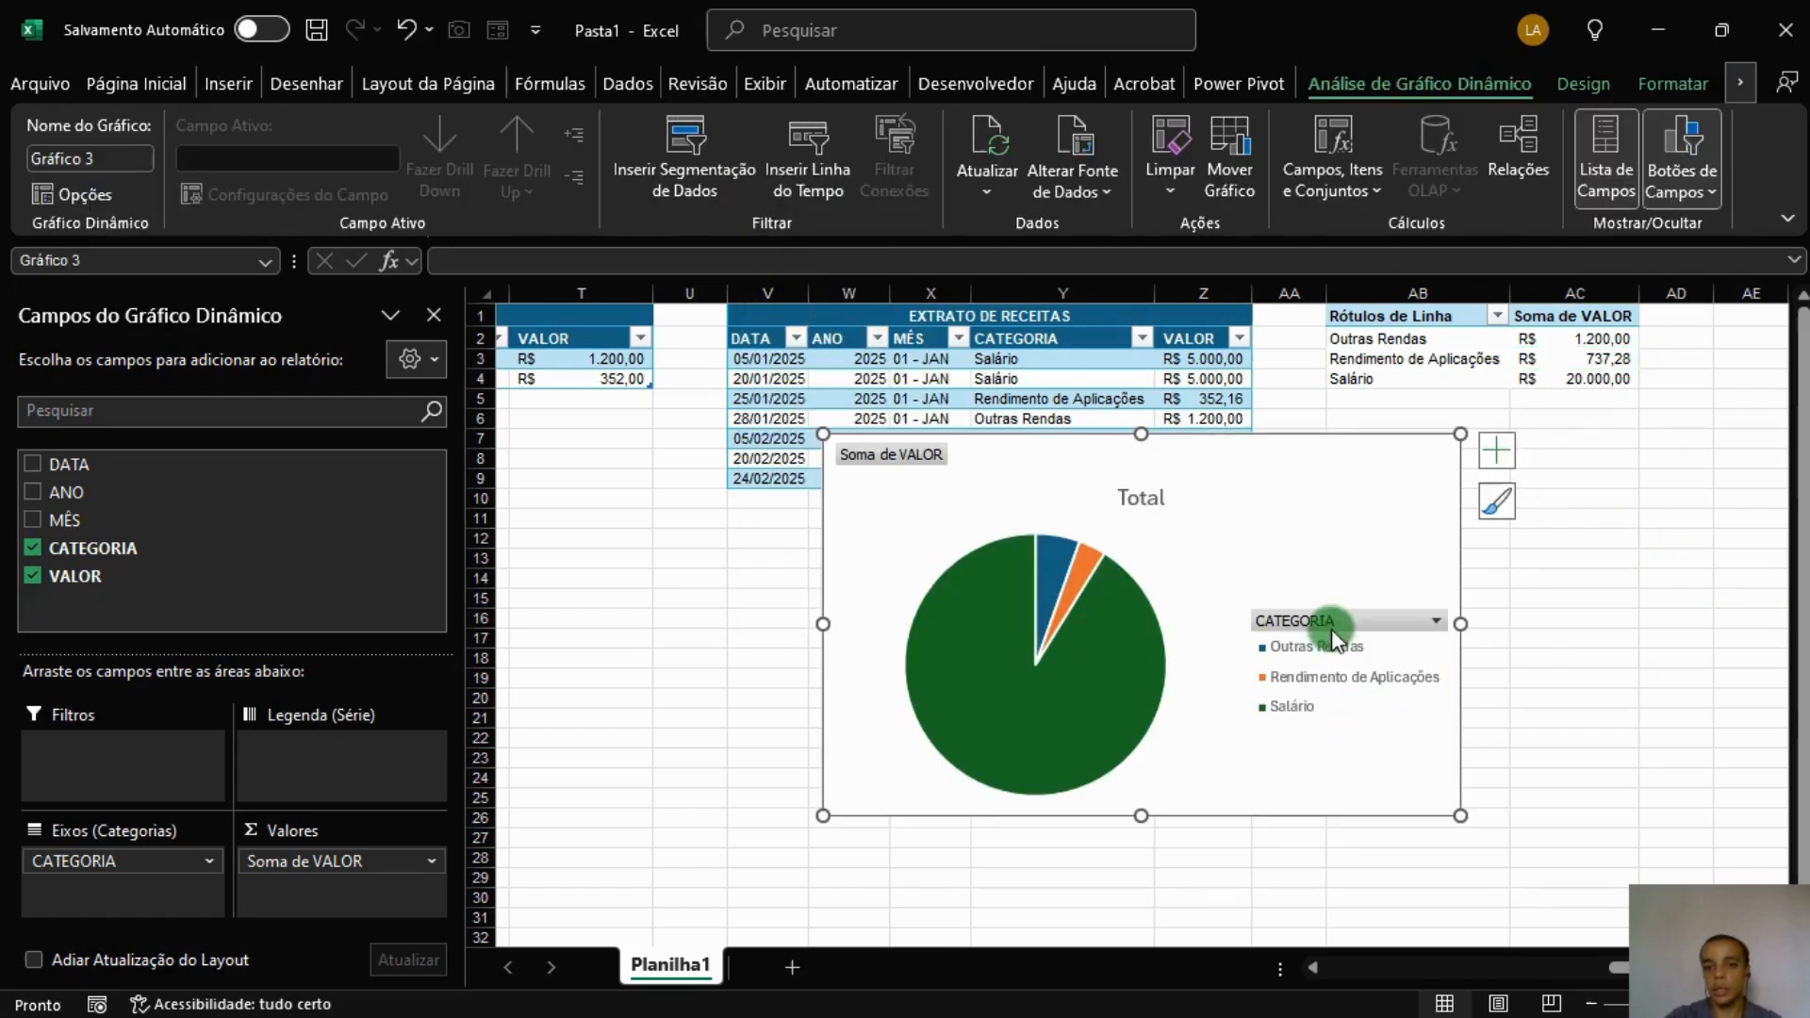
Move the pie chart clear of the income pivot table, to about columns AE to AM from row 5 down.
left_click_drag(1246, 487, 1750, 459)
left_click(1776, 967)
left_click(1777, 967)
left_click(1776, 967)
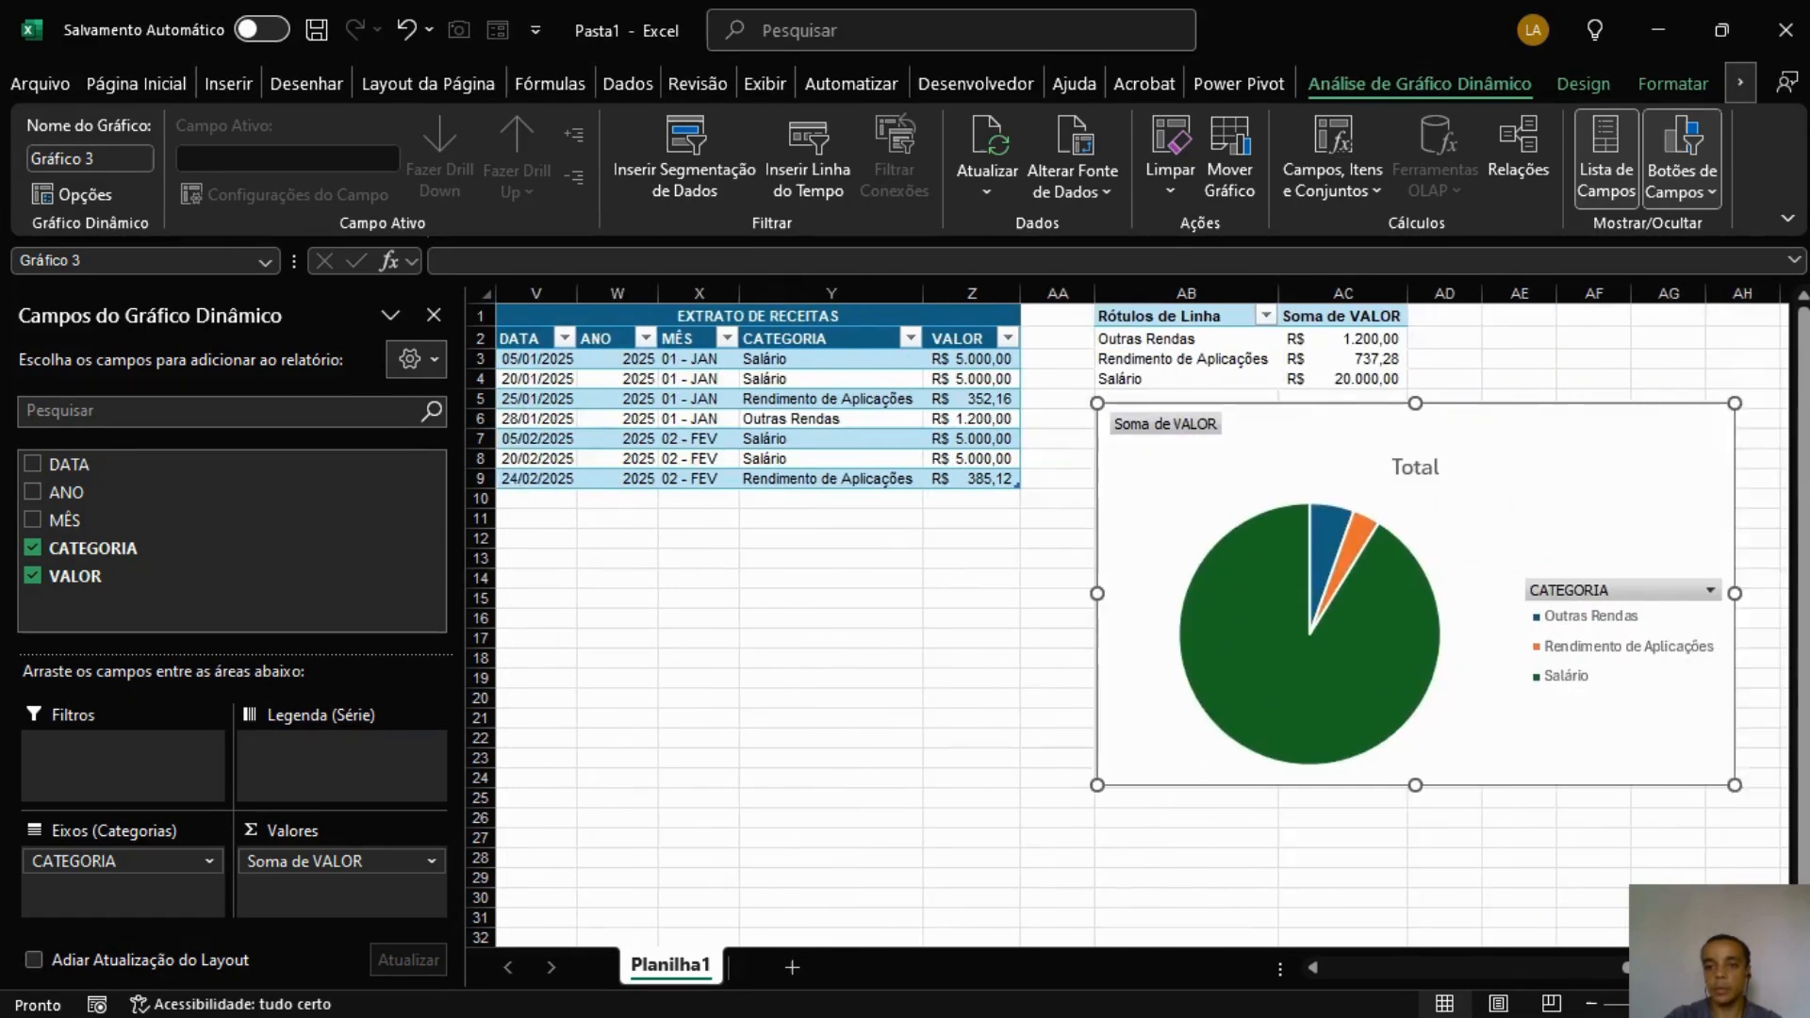
left_click(1776, 968)
left_click(1776, 968)
left_click(1777, 968)
left_click(1776, 967)
left_click_drag(1195, 464, 1584, 453)
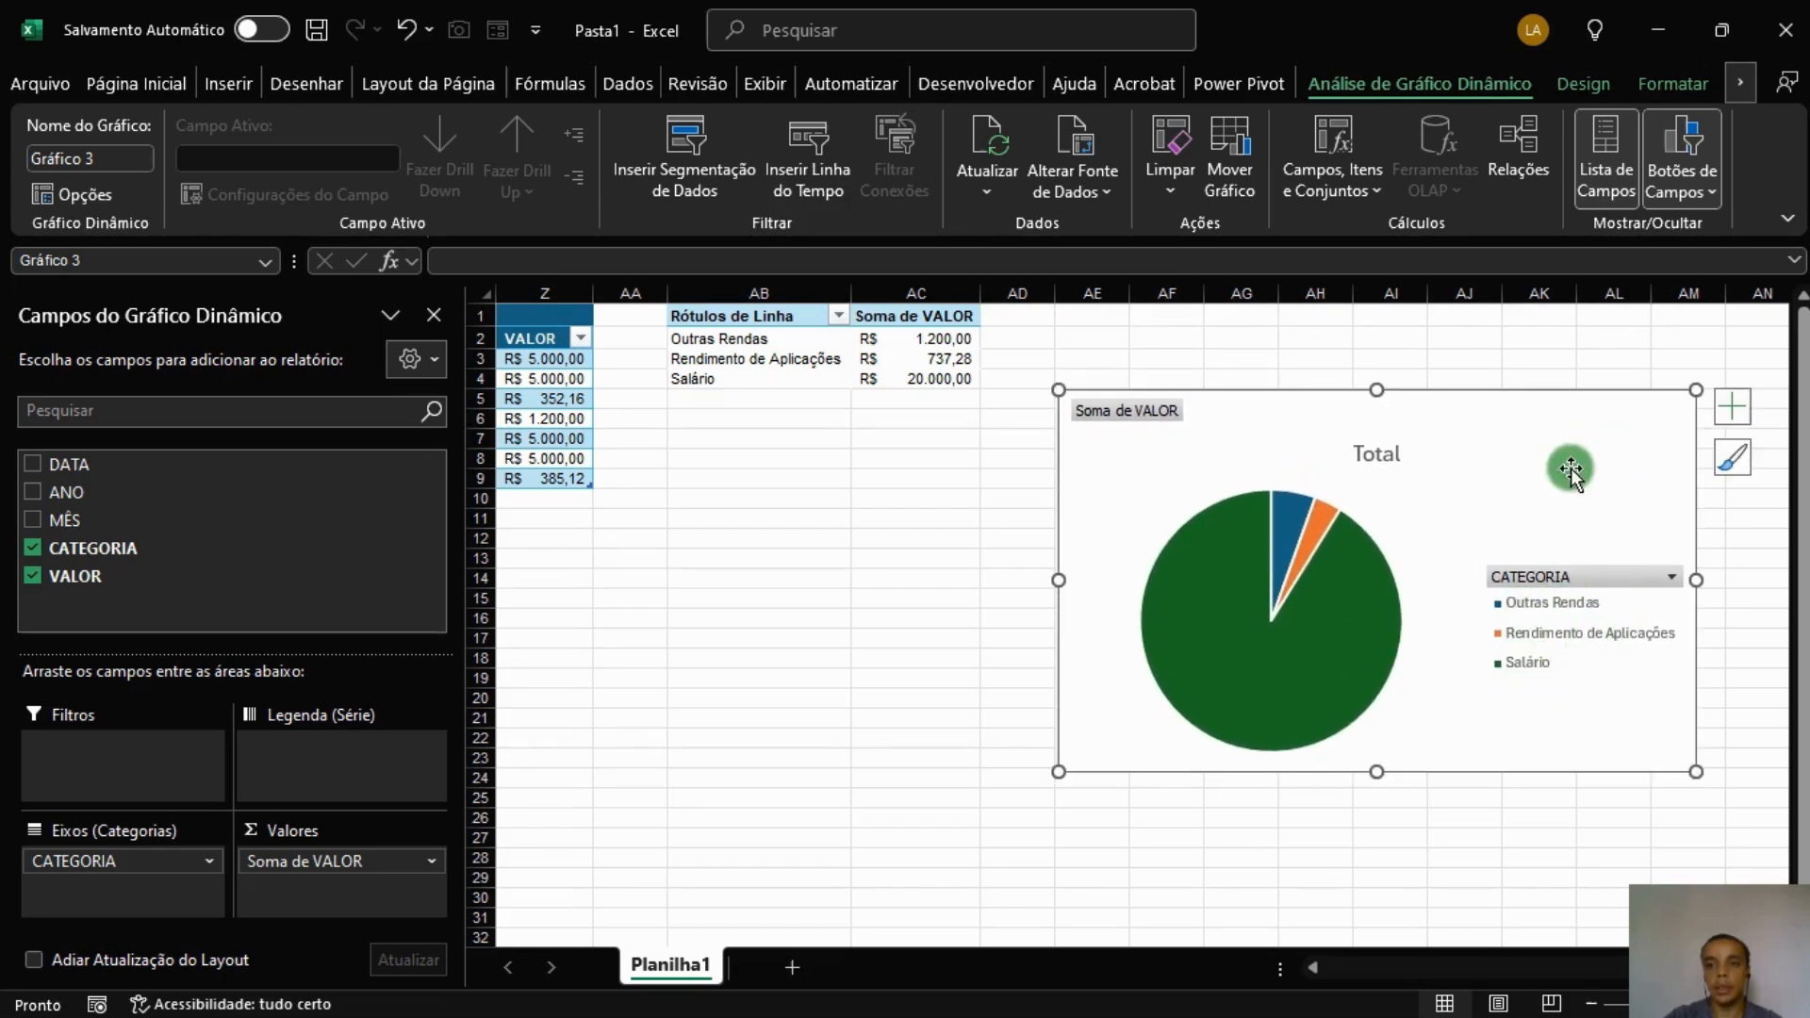
Hide all field buttons on the pie chart and change its title to RECEITAS.
left_click(1678, 151)
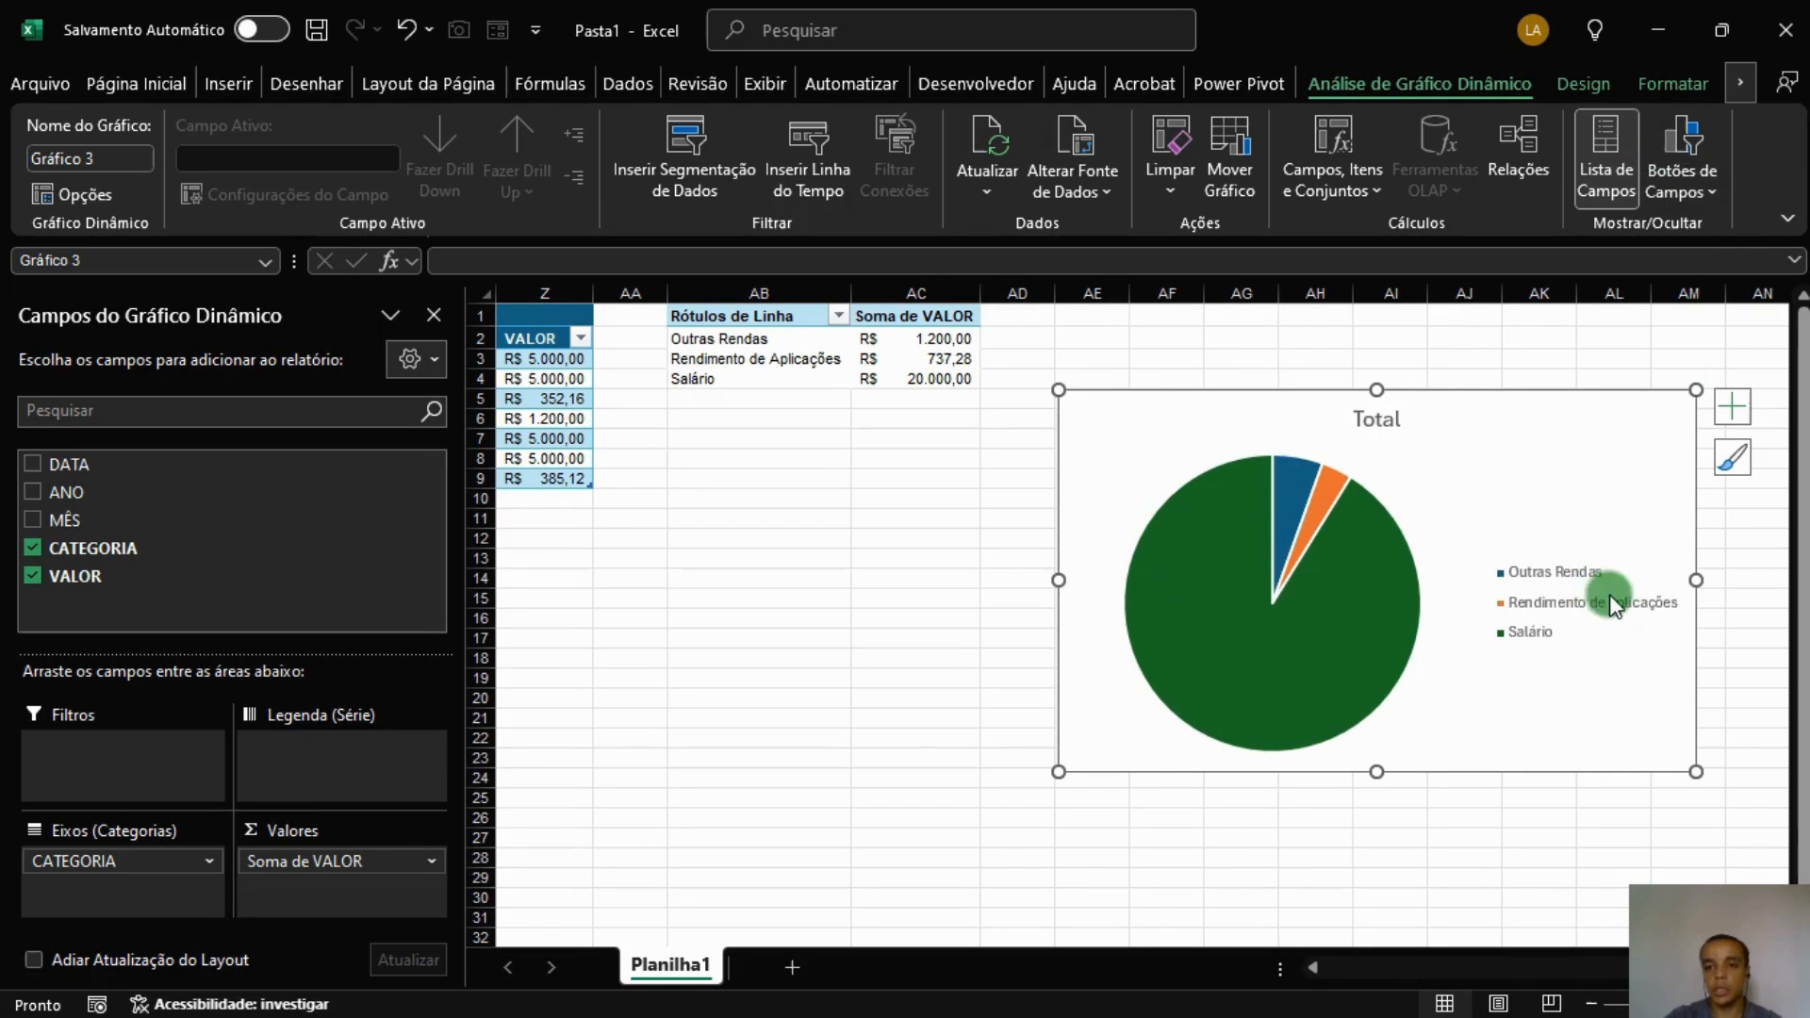
left_click(1397, 429)
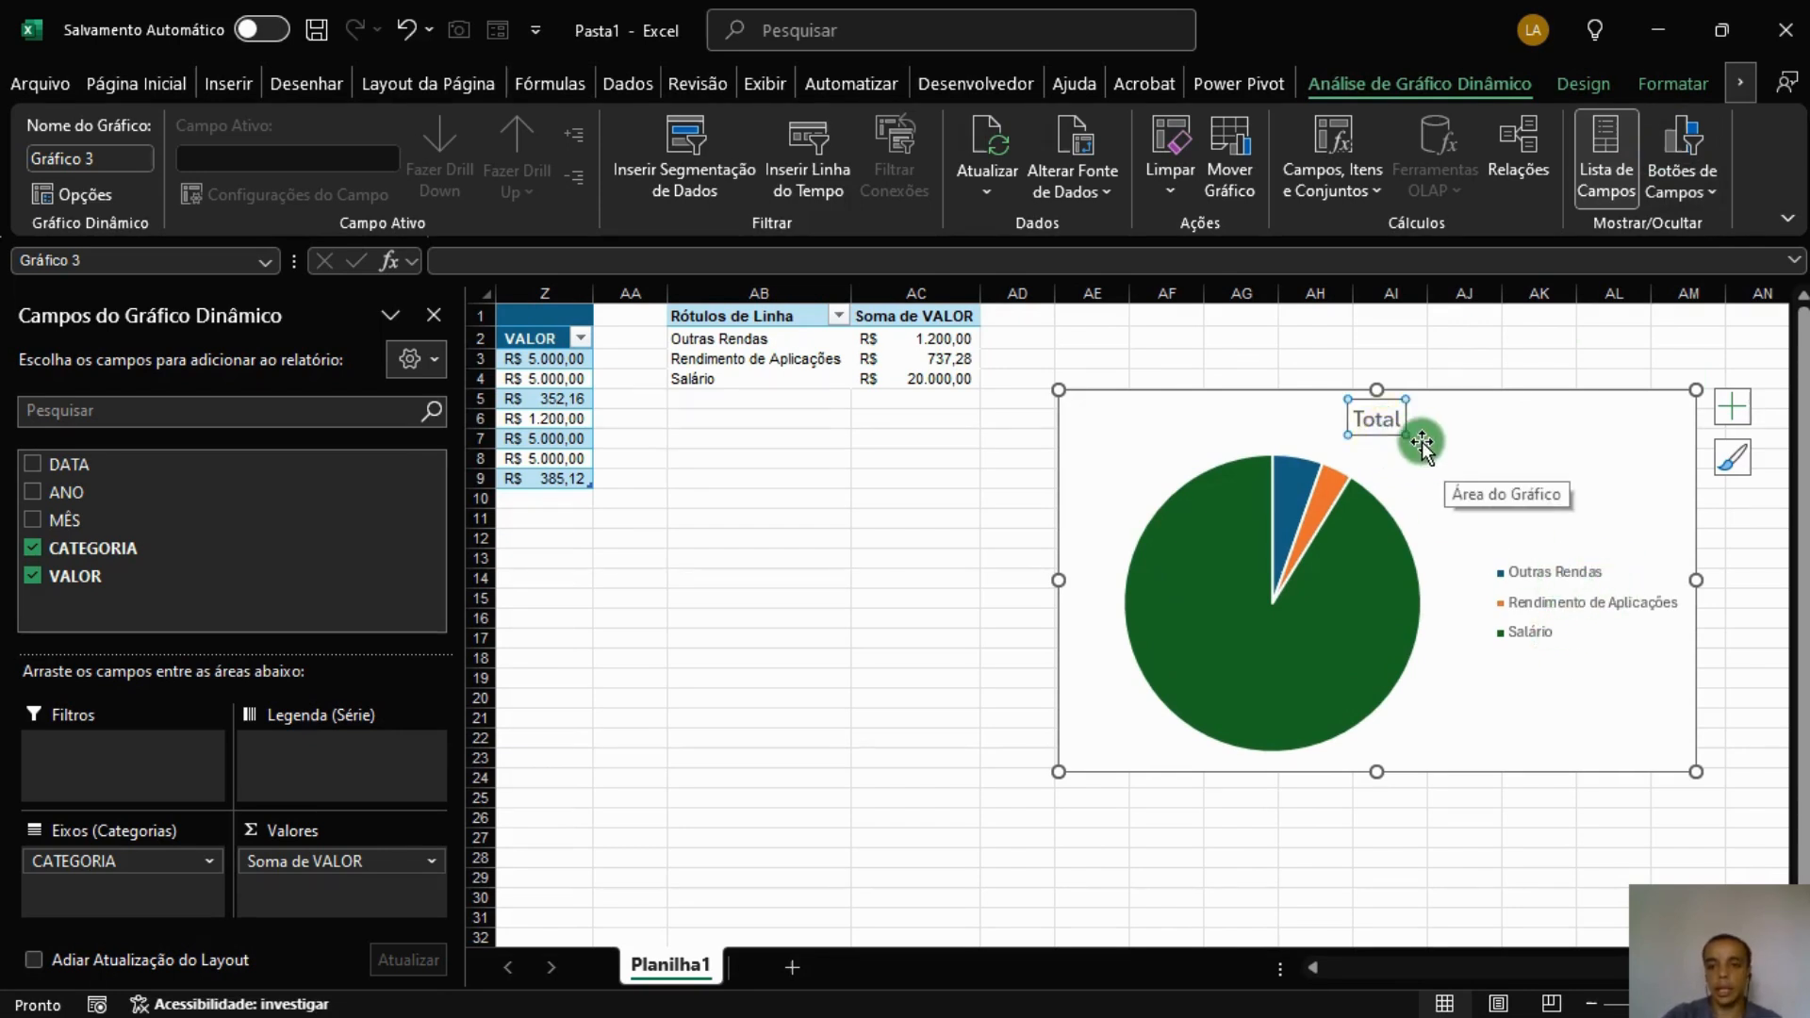
double_click(1376, 426)
type("RECEITAS")
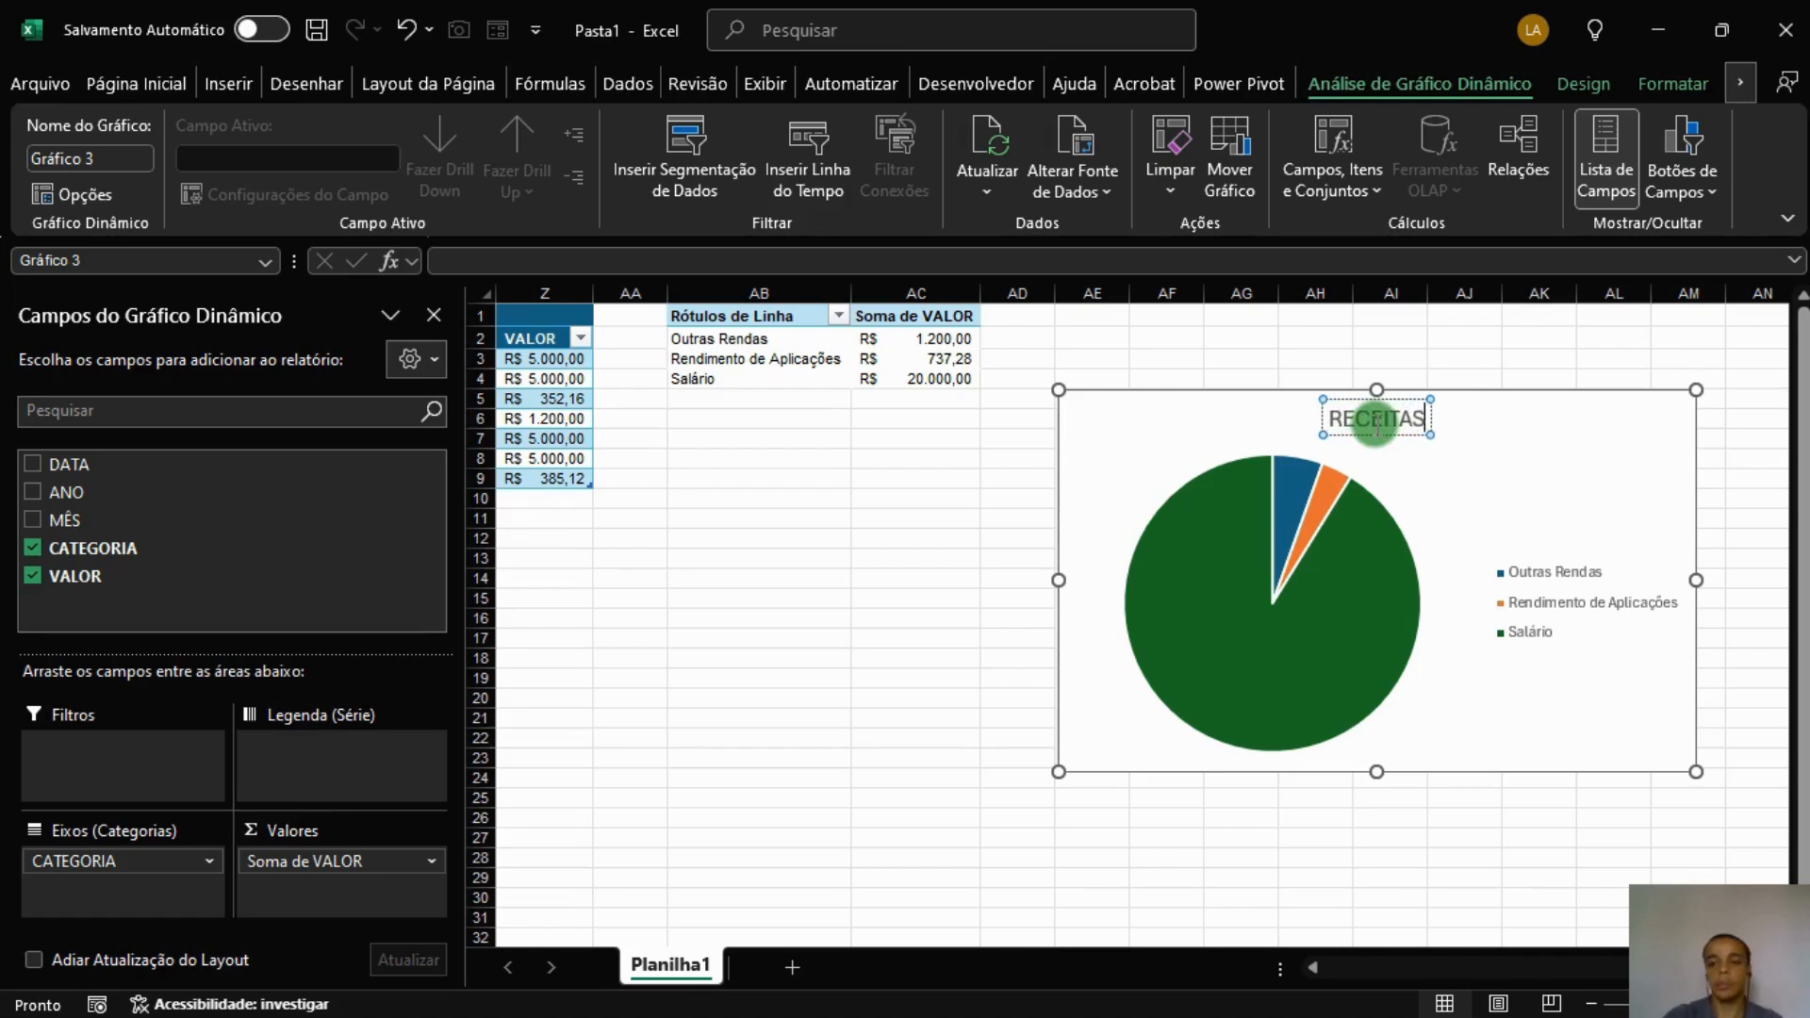
left_click(1508, 460)
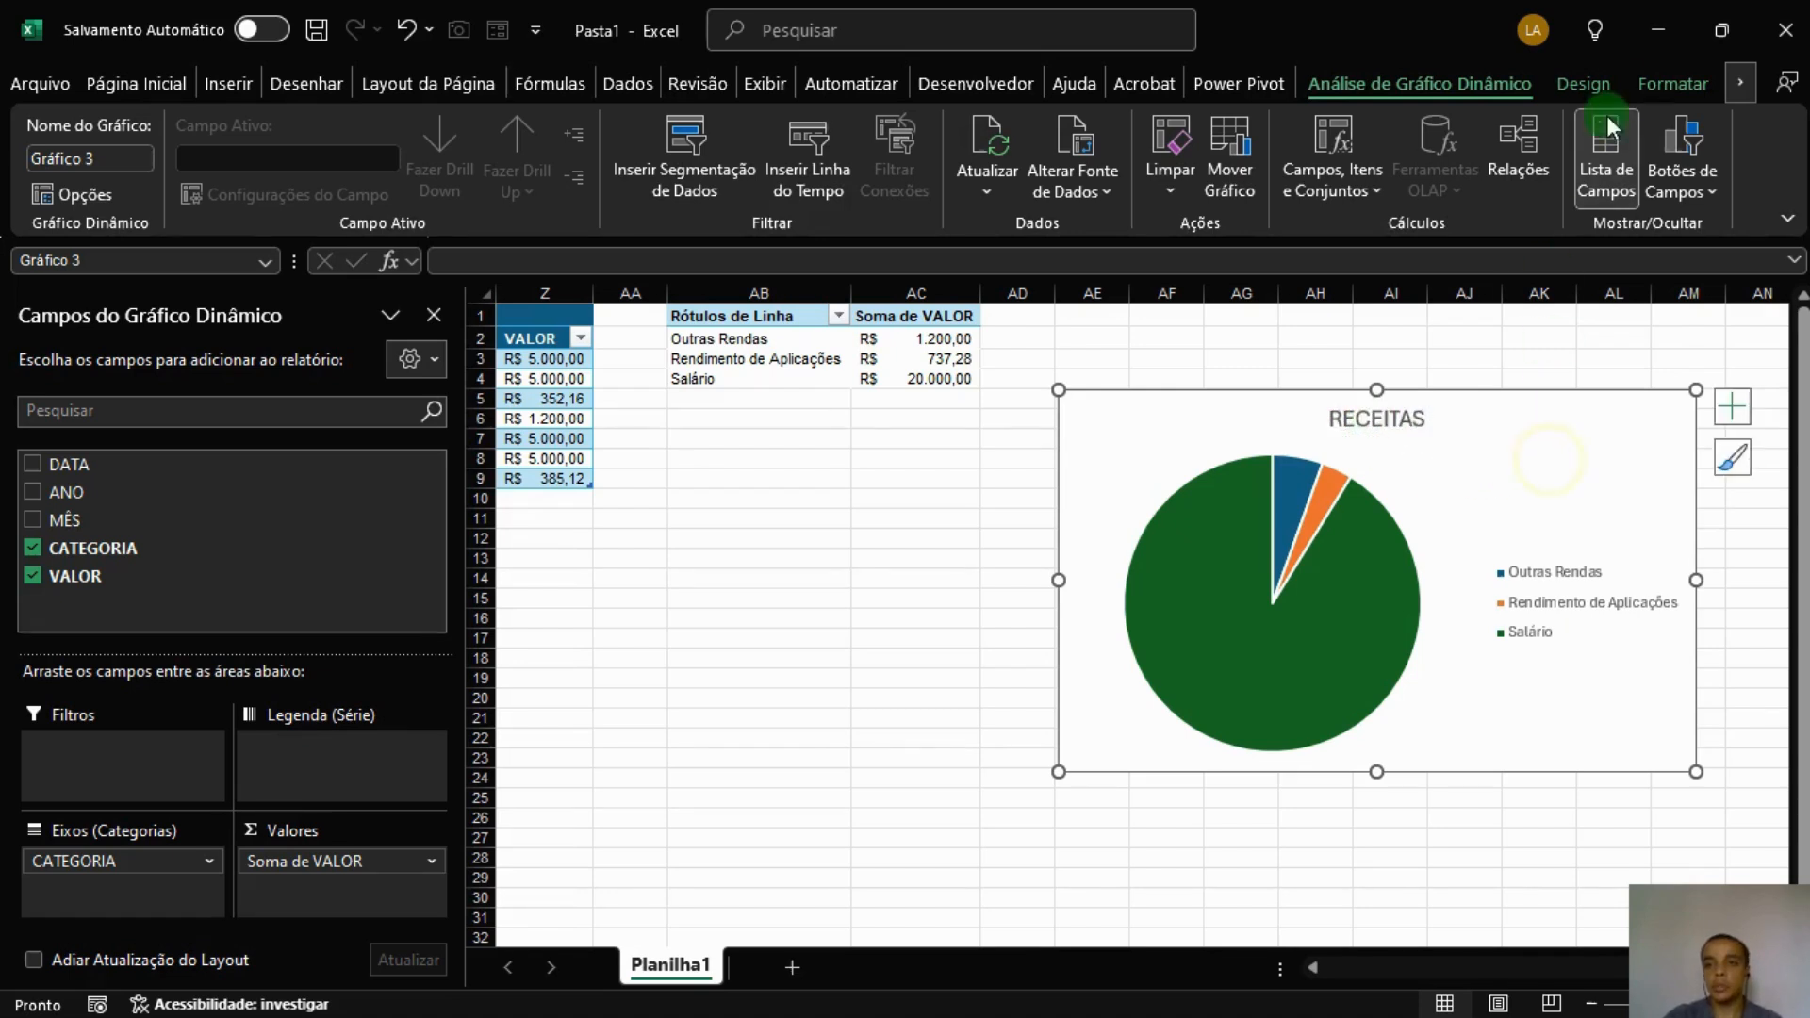
Try the grey-gradient chart style on the RECEITAS chart, then apply the white-background style with white percentage labels and a bold title.
left_click(1683, 85)
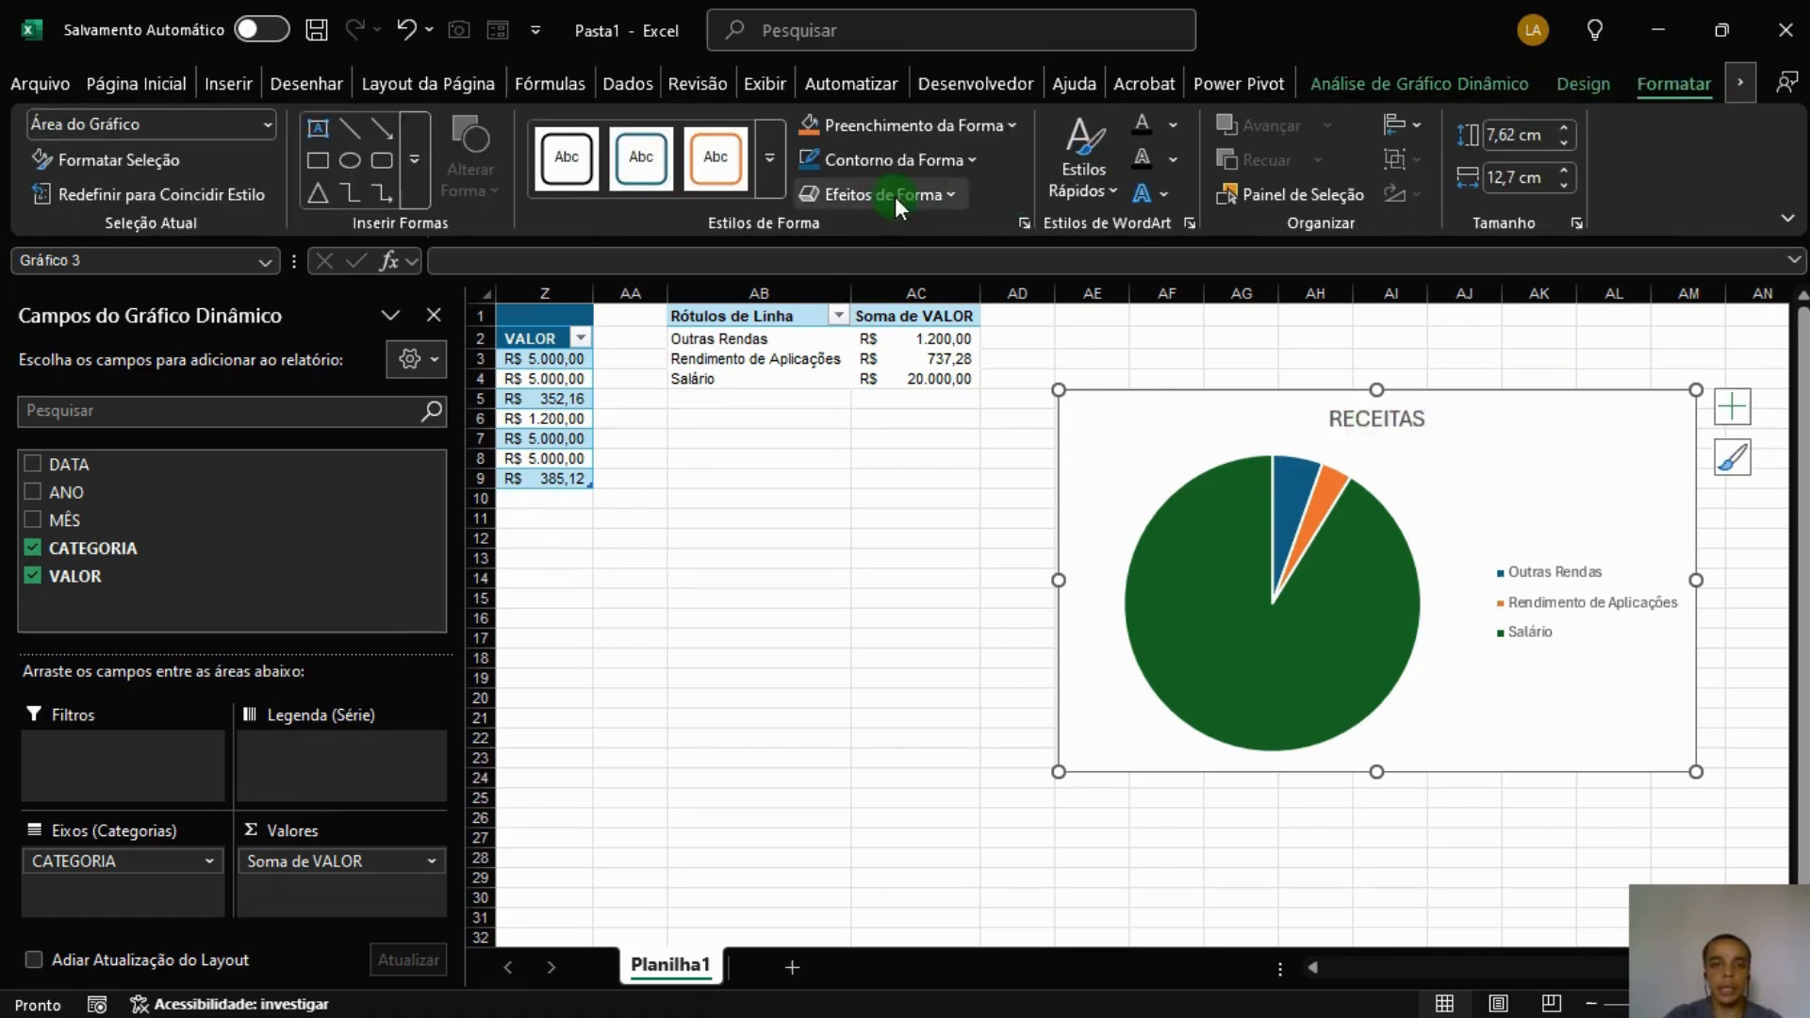
left_click(1582, 87)
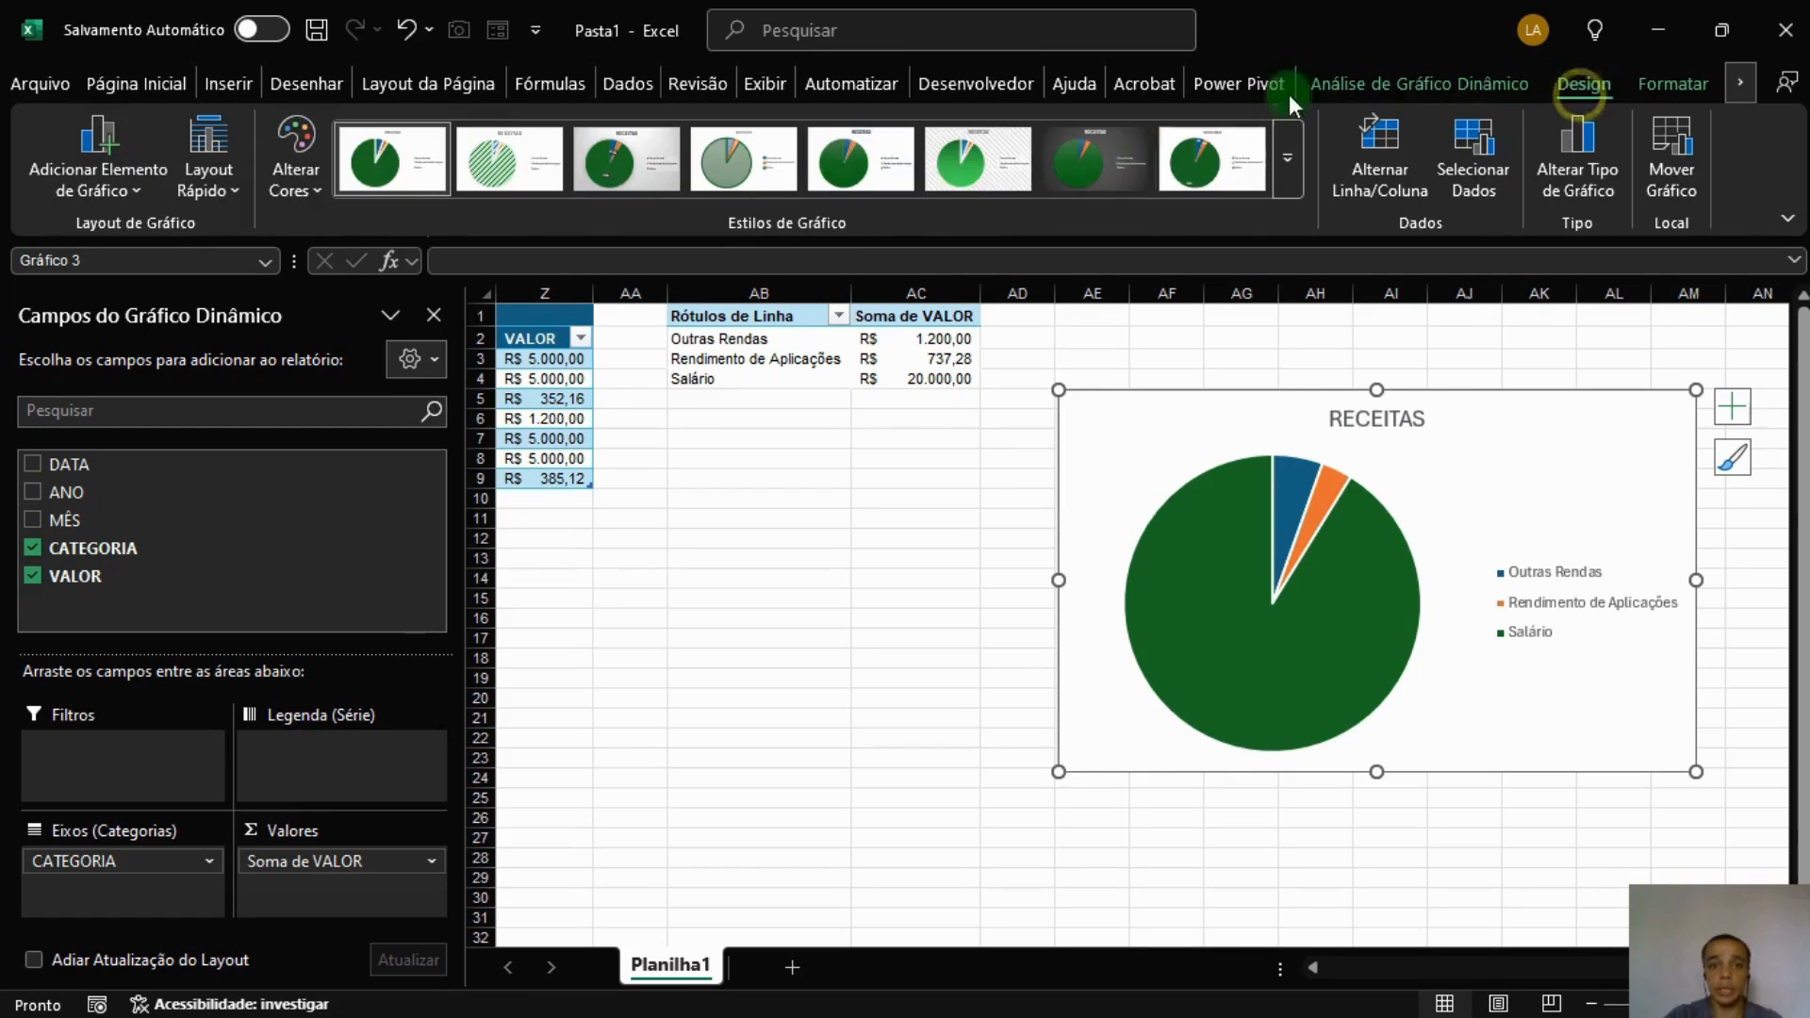
left_click(624, 170)
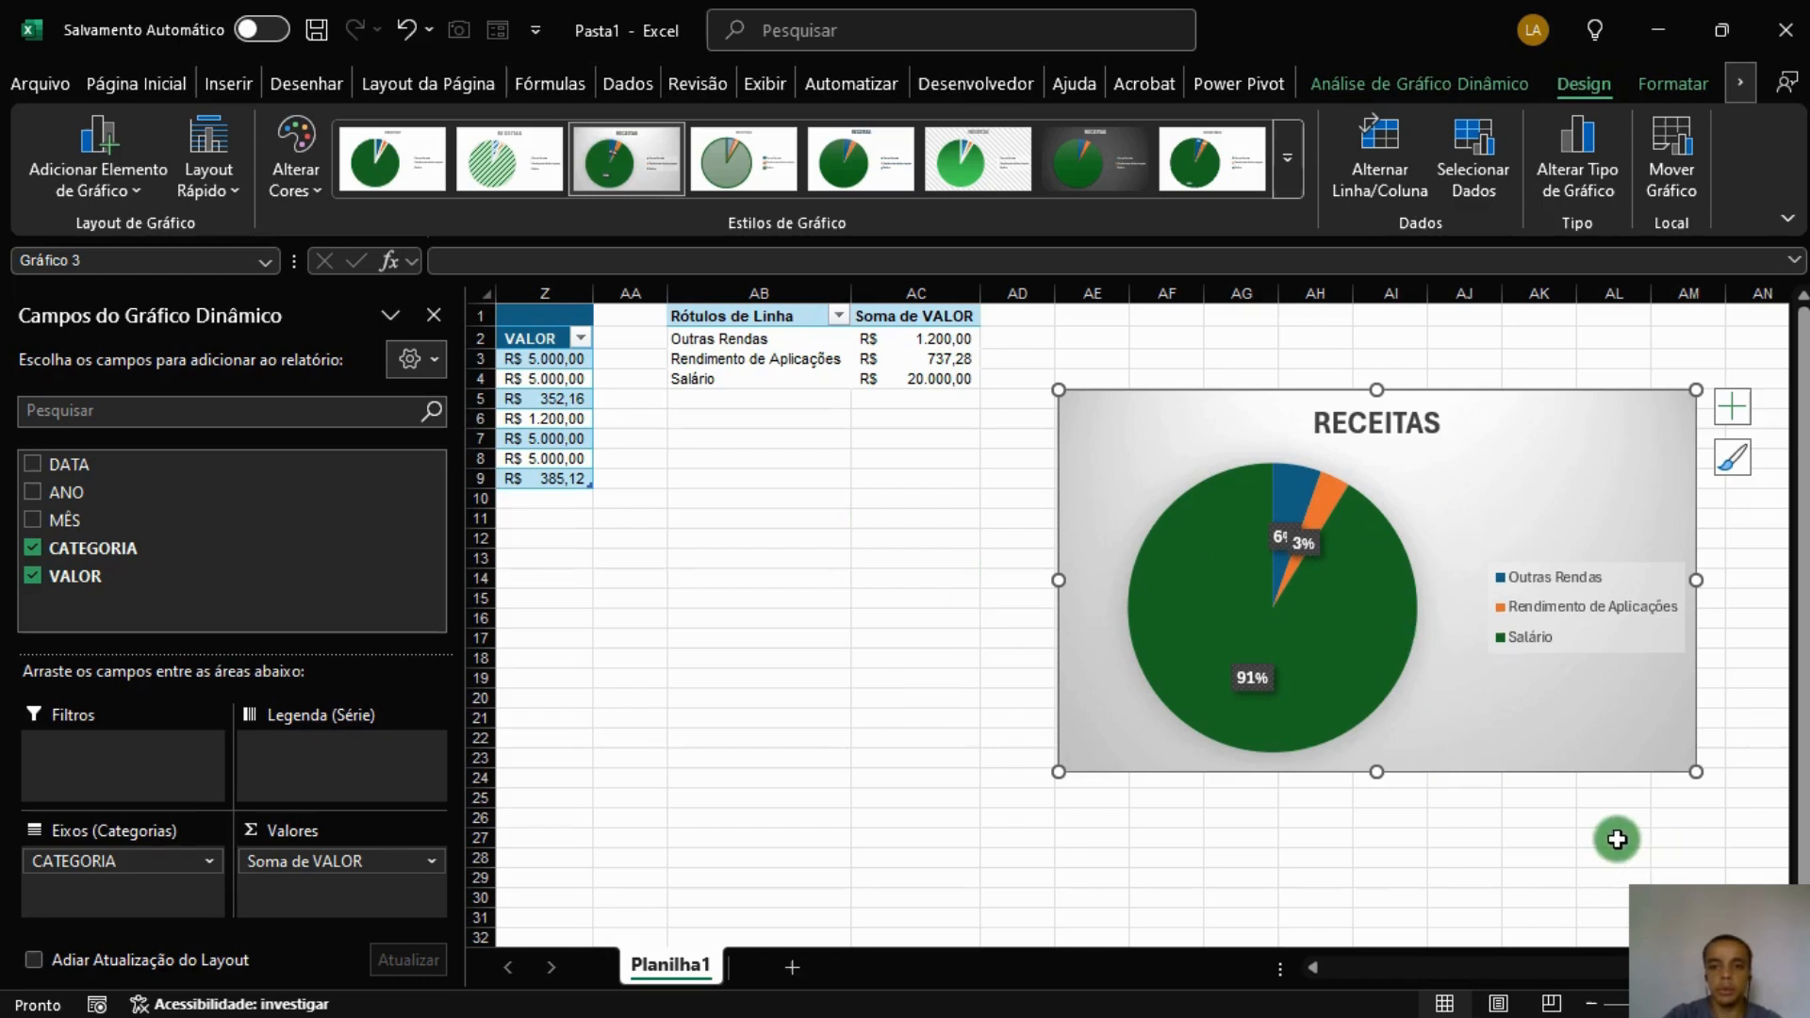
mouse_move(1392, 649)
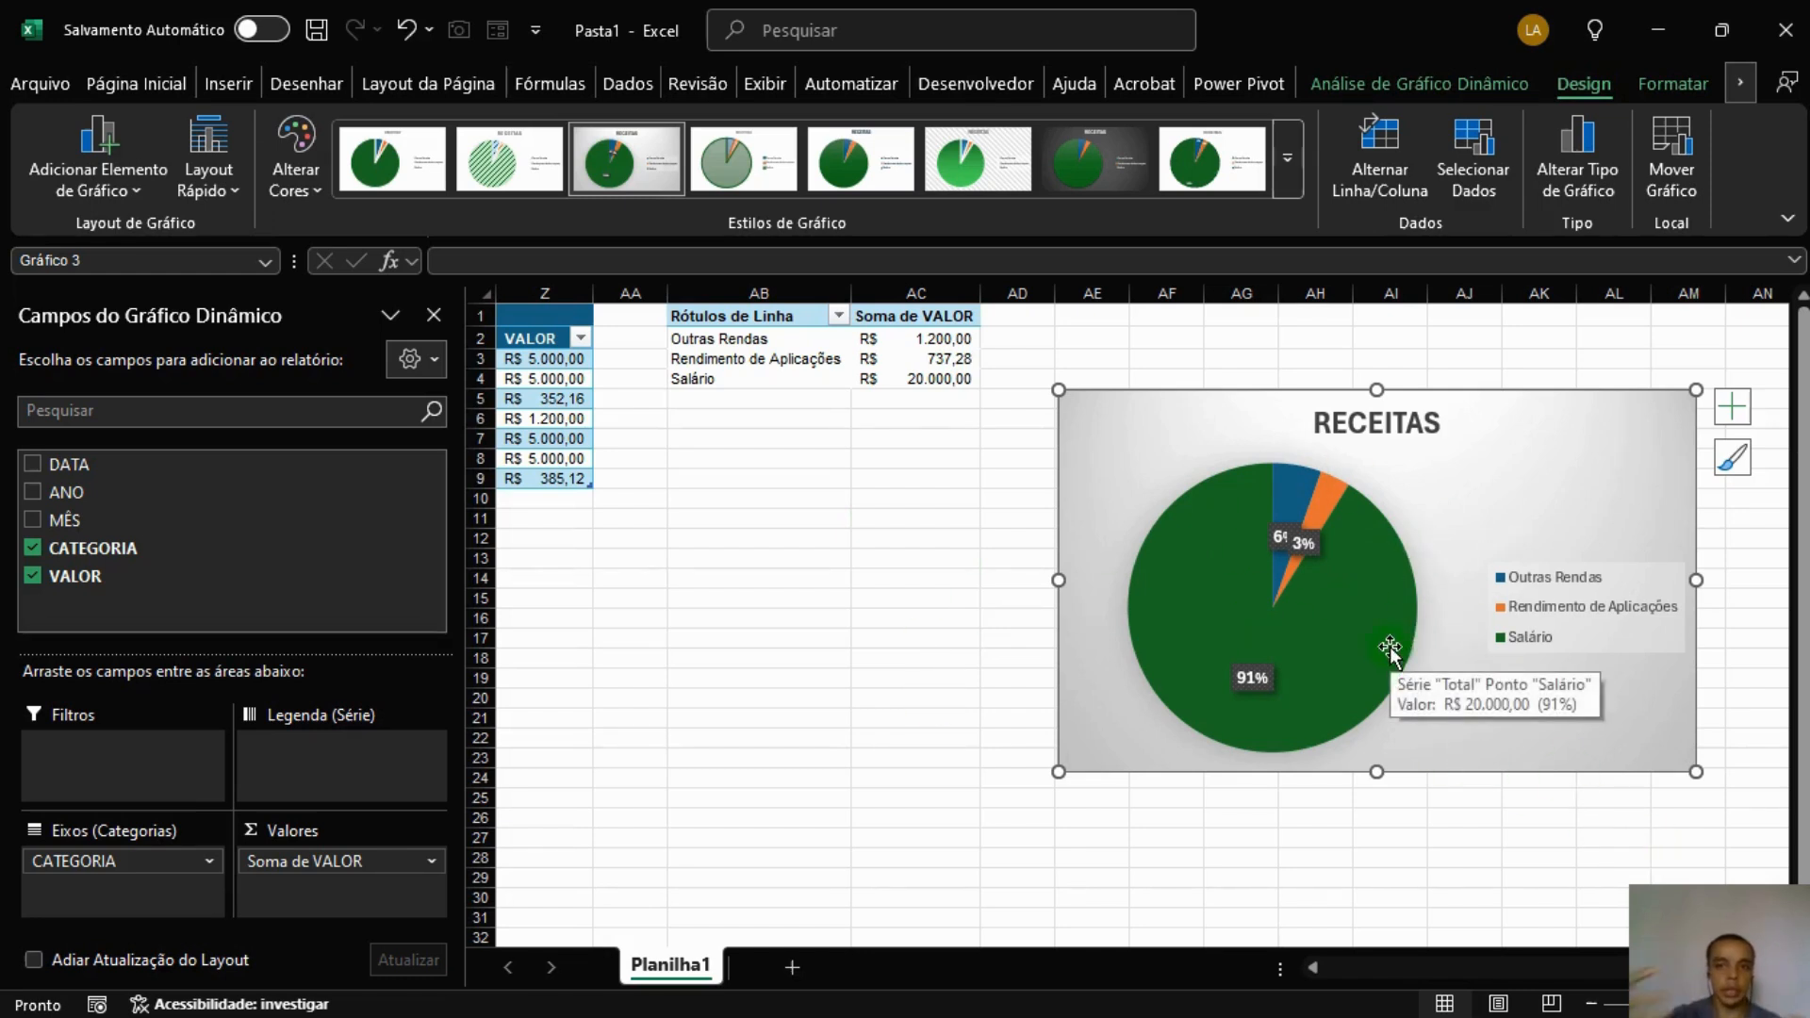
left_click(1205, 184)
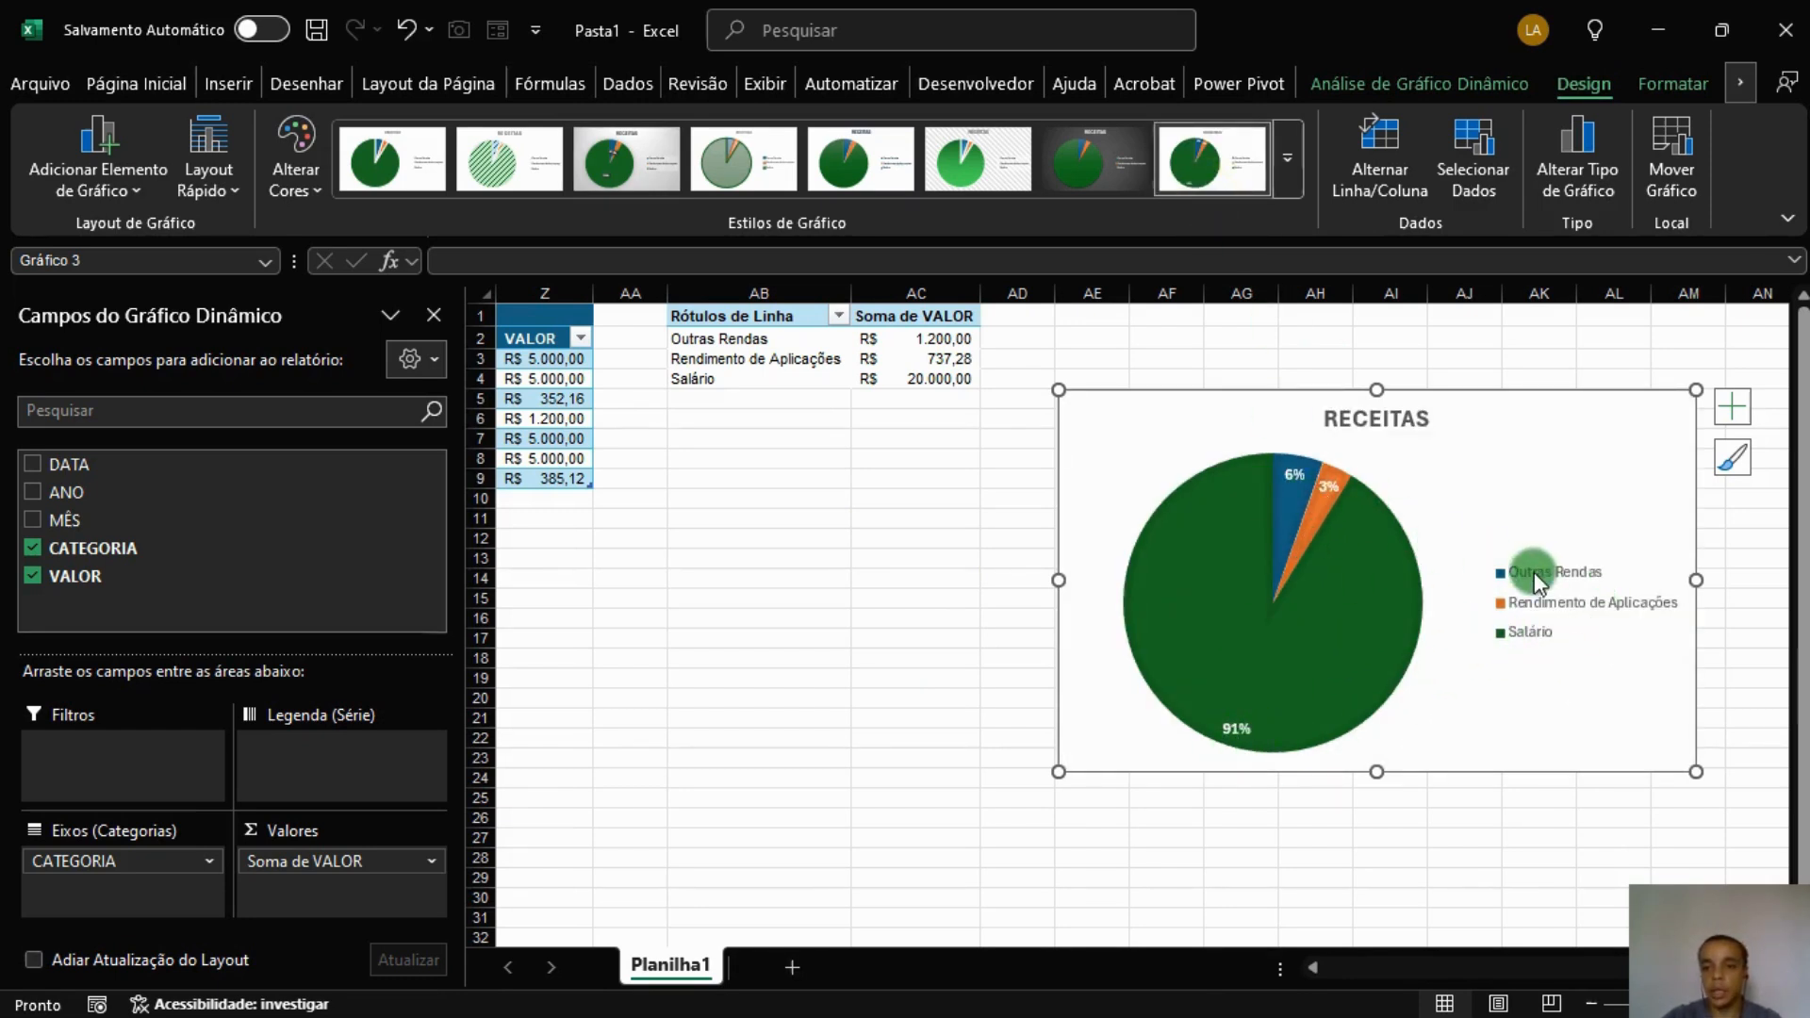
left_click(1325, 512)
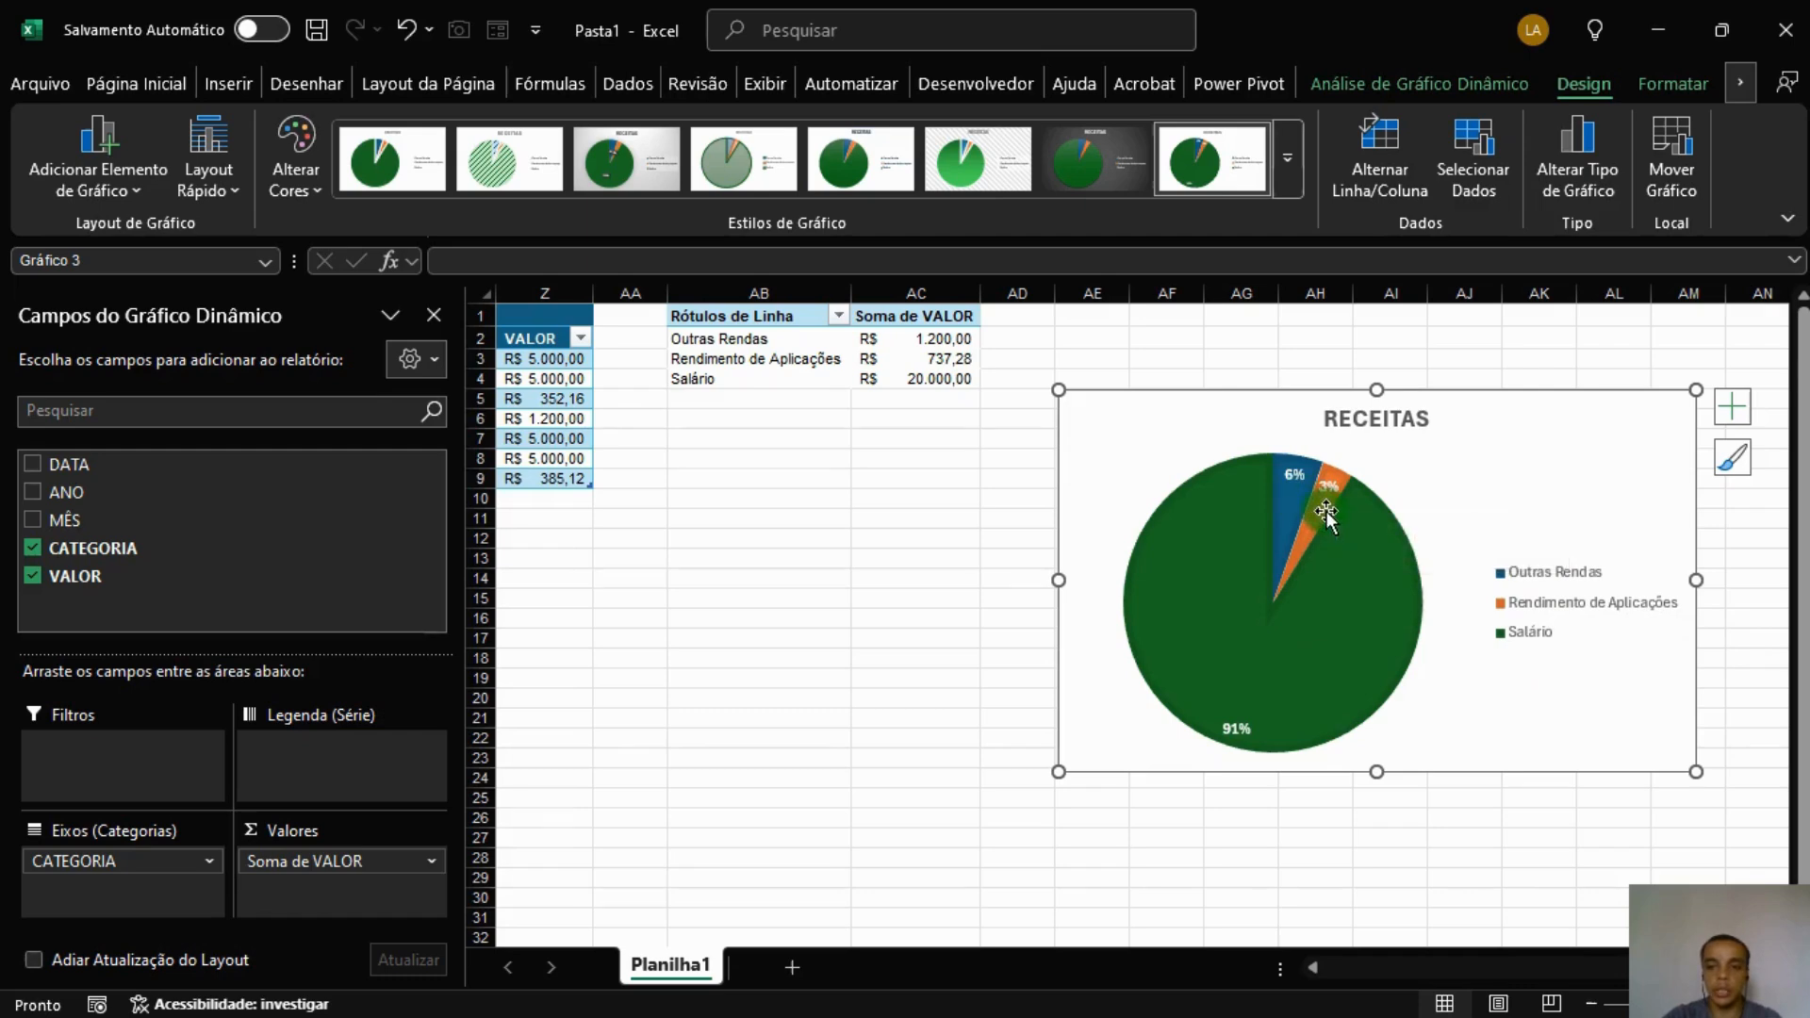
left_click(1549, 633)
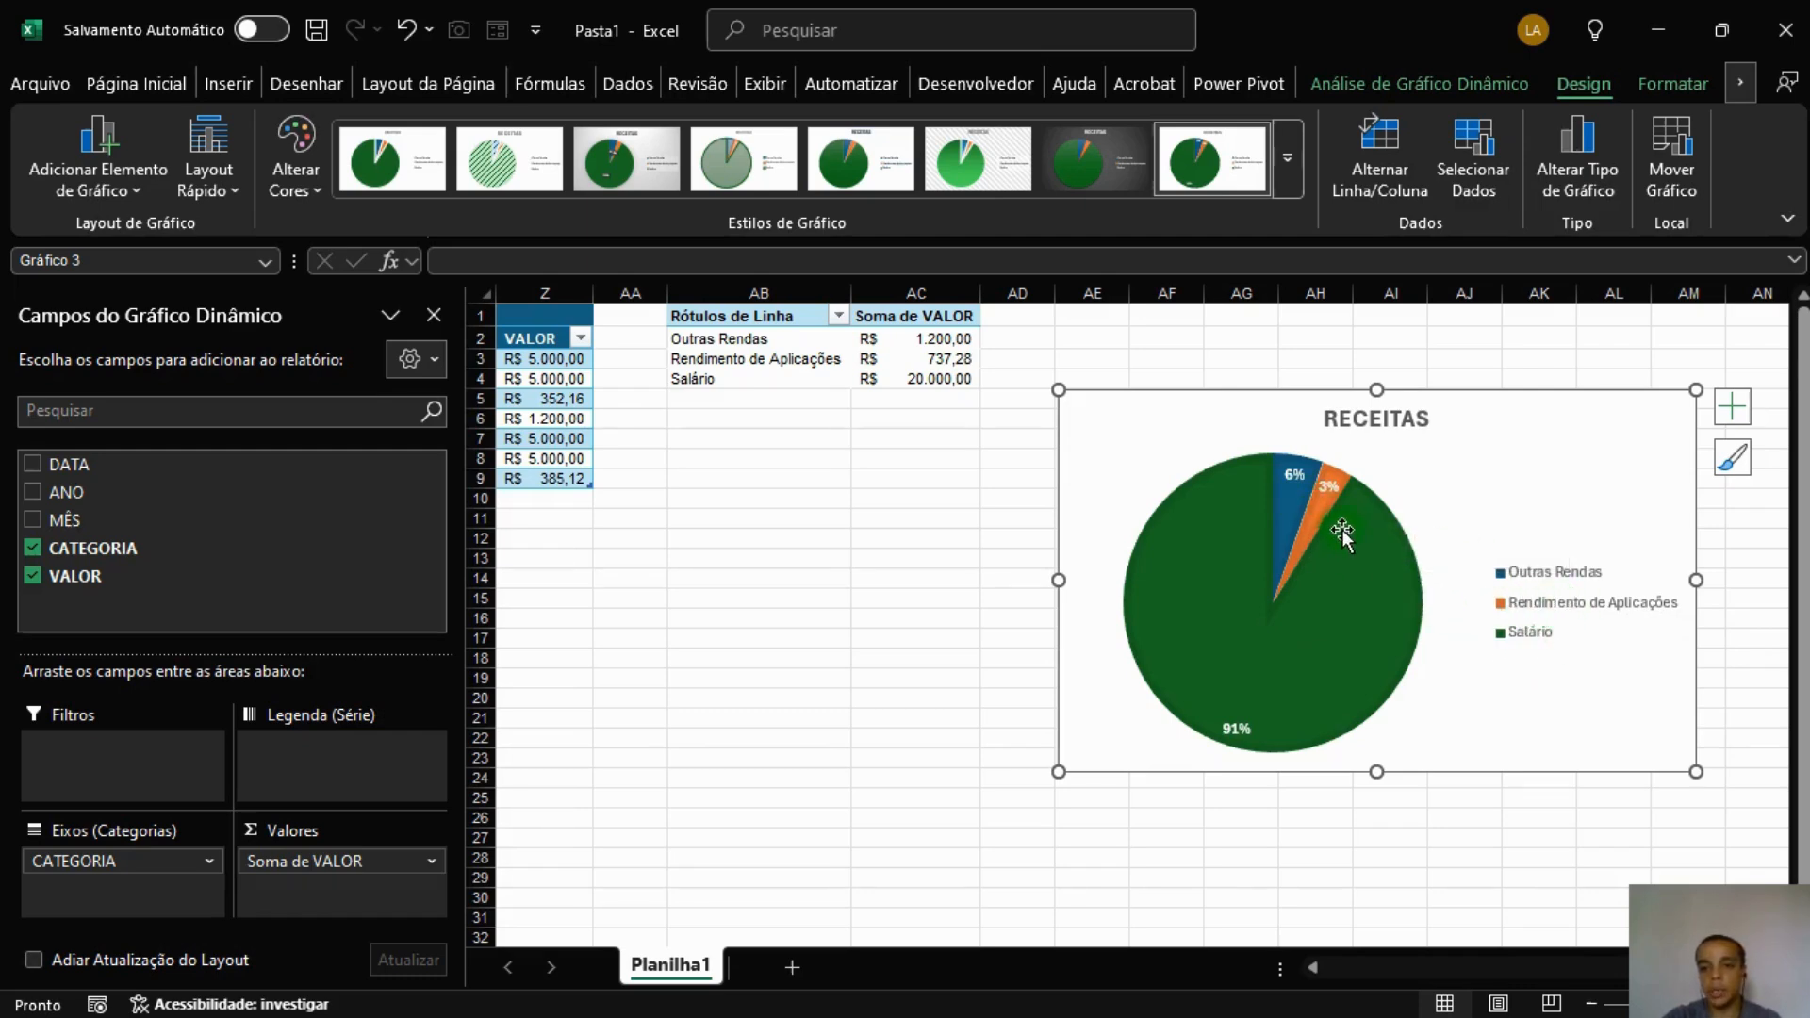
left_click(1350, 743)
left_click(1372, 854)
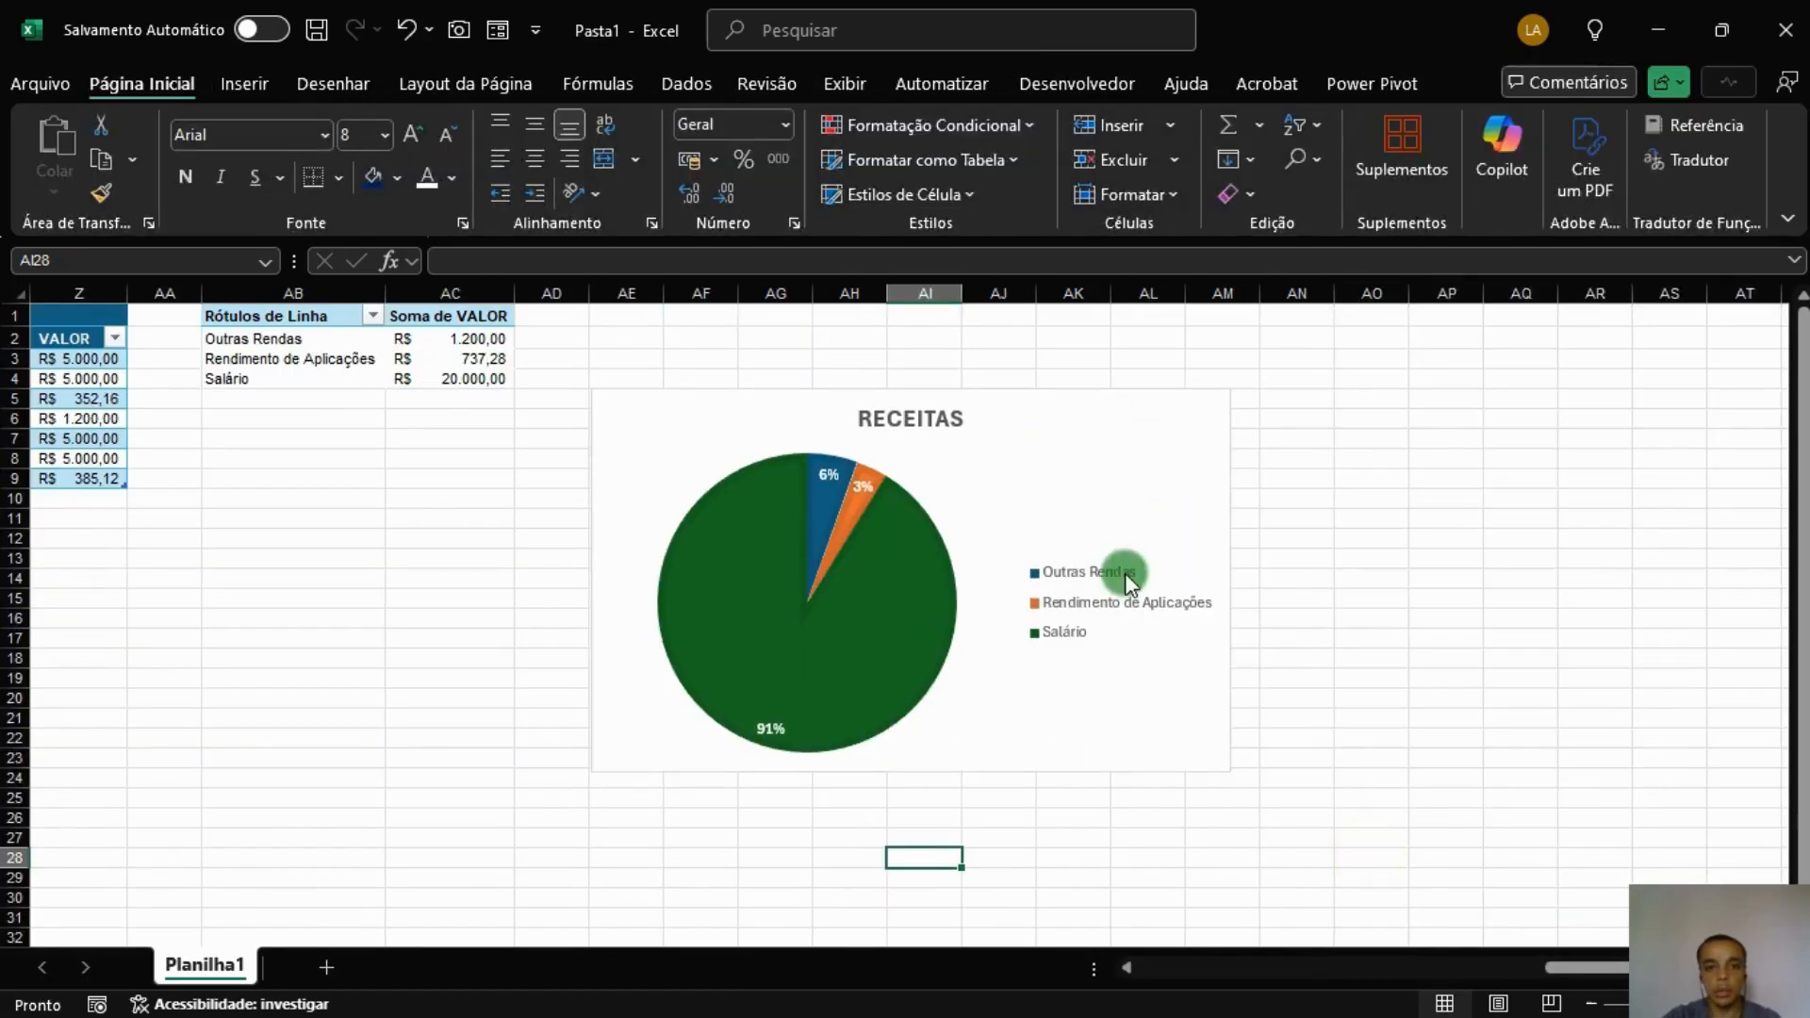
Move the RECEITAS chart farther from the pivot table, to about columns AL to AS, rows 11 to 30.
left_click_drag(1144, 407, 1757, 596)
left_click_drag(1301, 612, 1612, 582)
left_click_drag(1180, 602, 1184, 615)
Create a pivot table from TAB_DESPESAS in the existing sheet at cell AE1.
left_click_drag(1621, 968, 1462, 955)
left_click(621, 365)
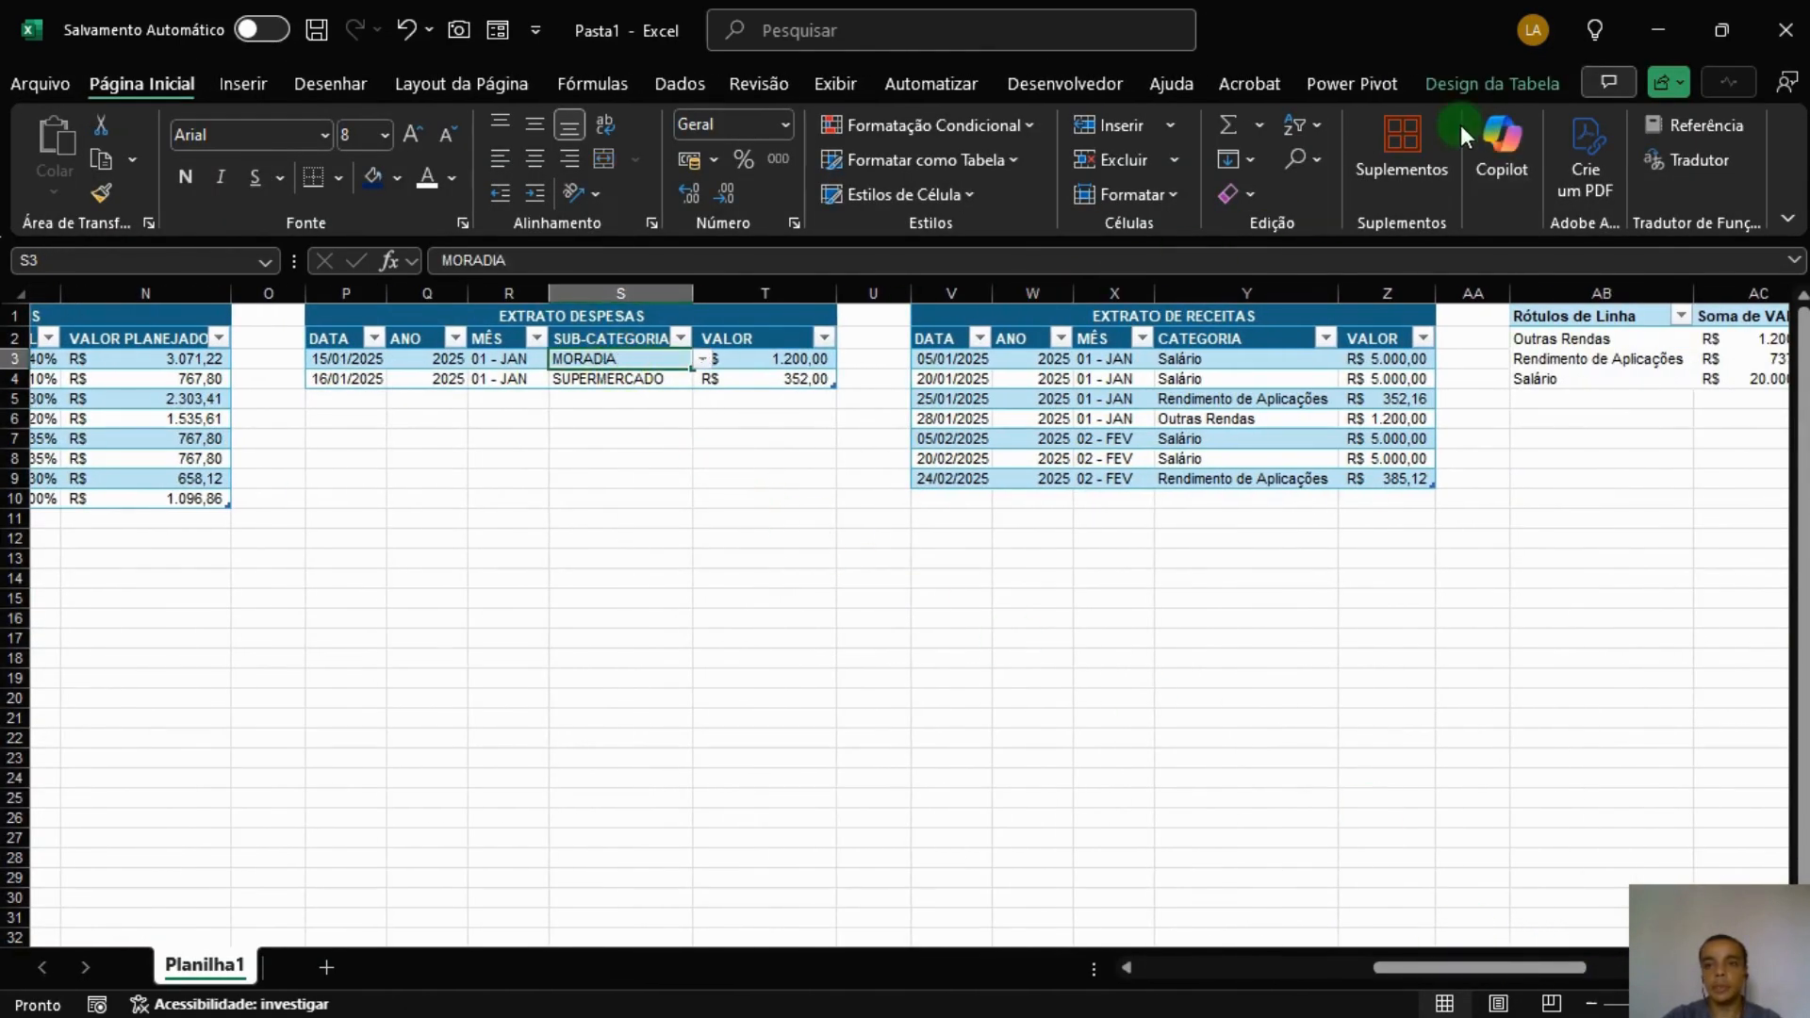
left_click(1467, 83)
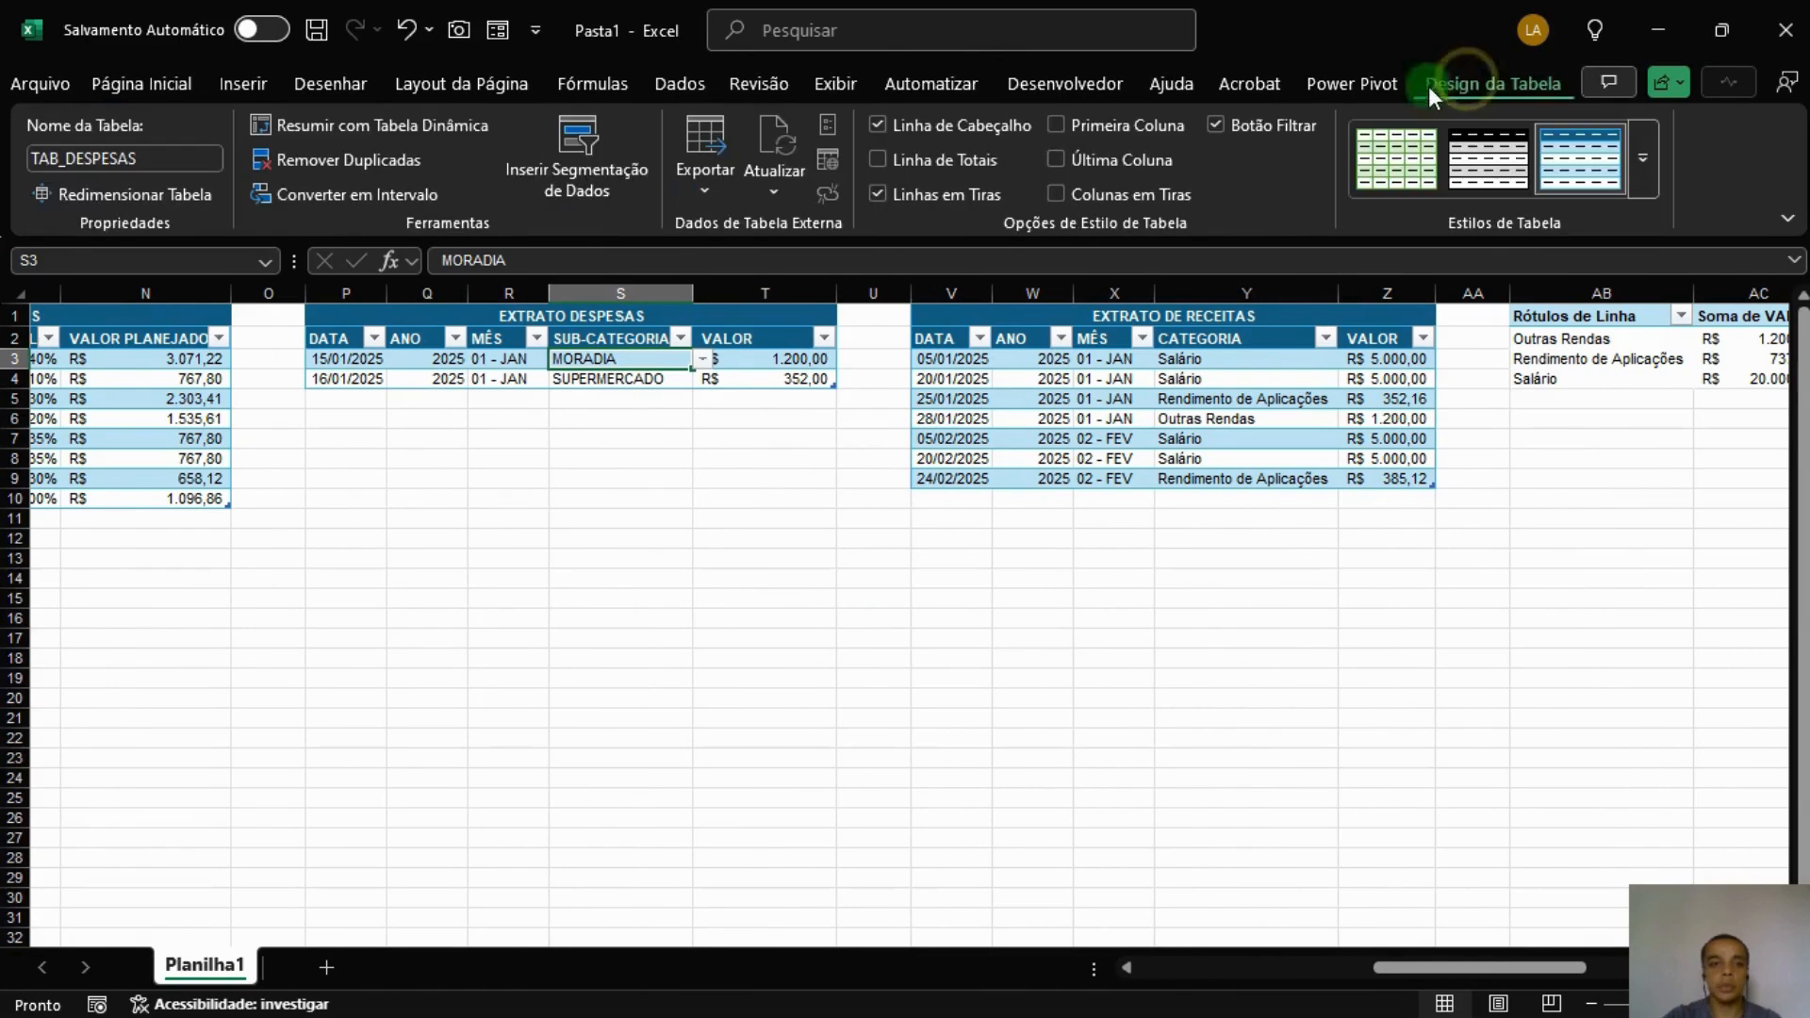
left_click(390, 128)
left_click(657, 534)
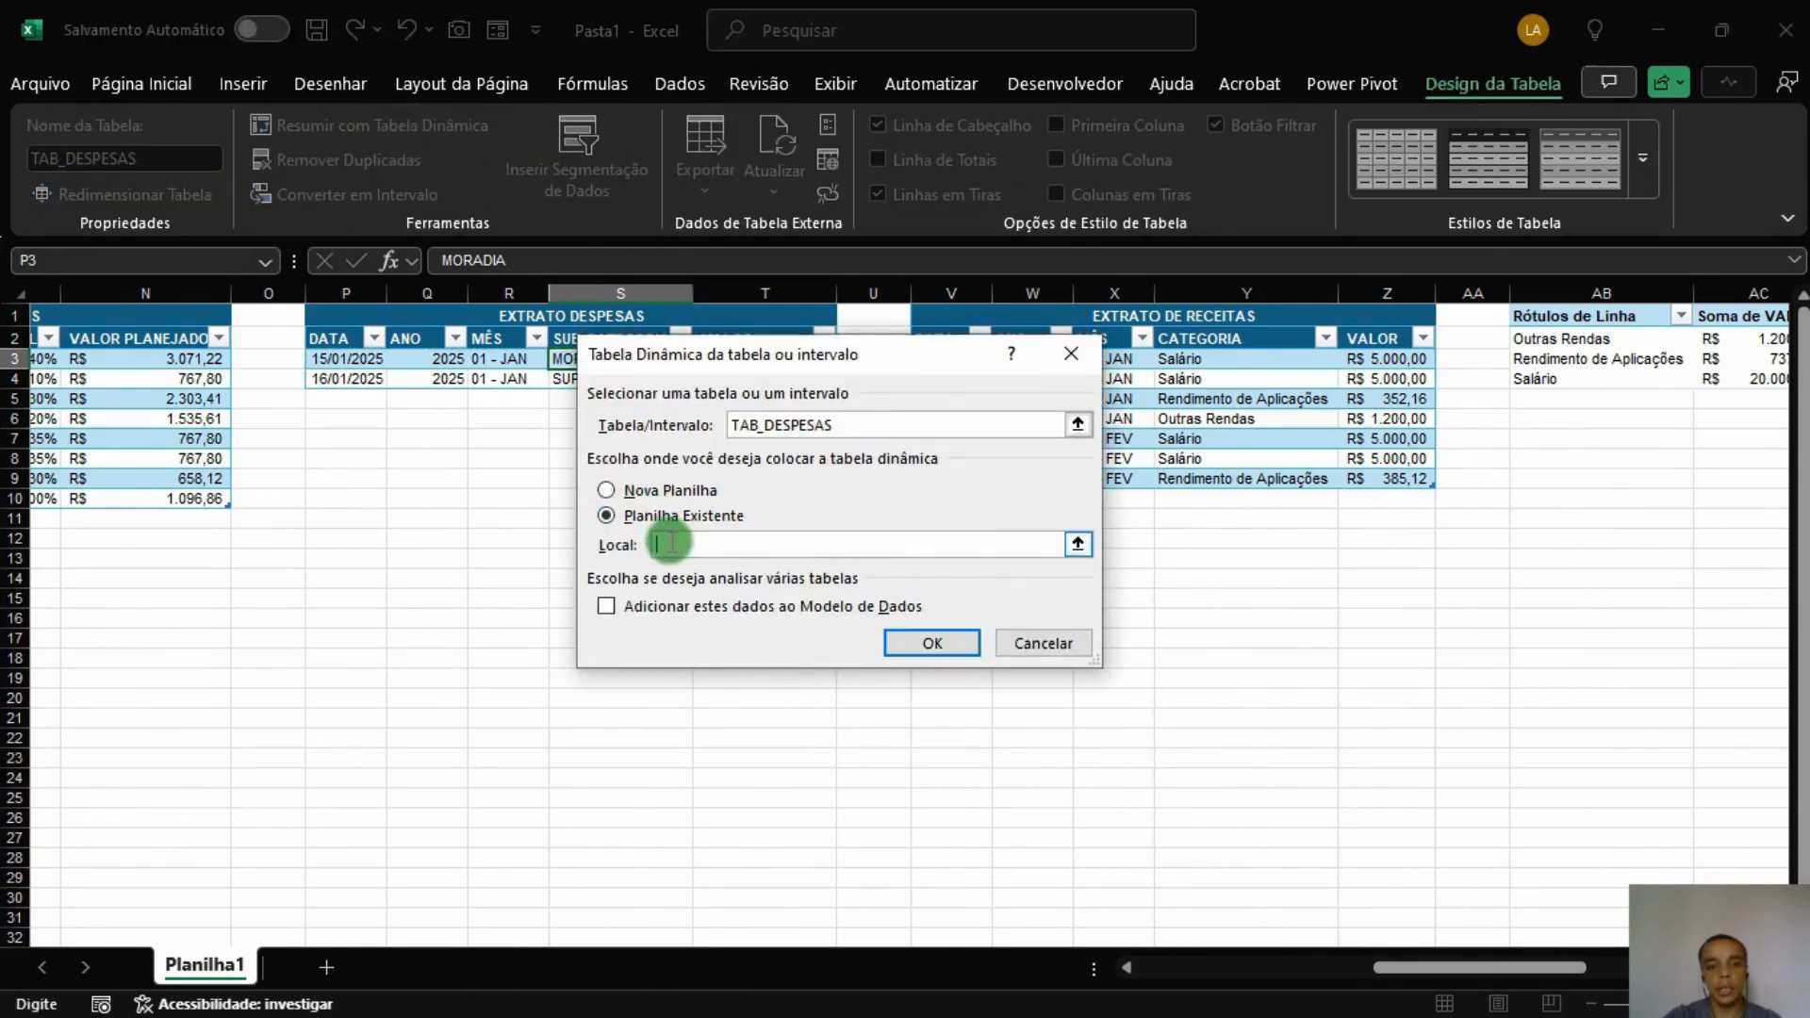
left_click_drag(1495, 968, 1621, 969)
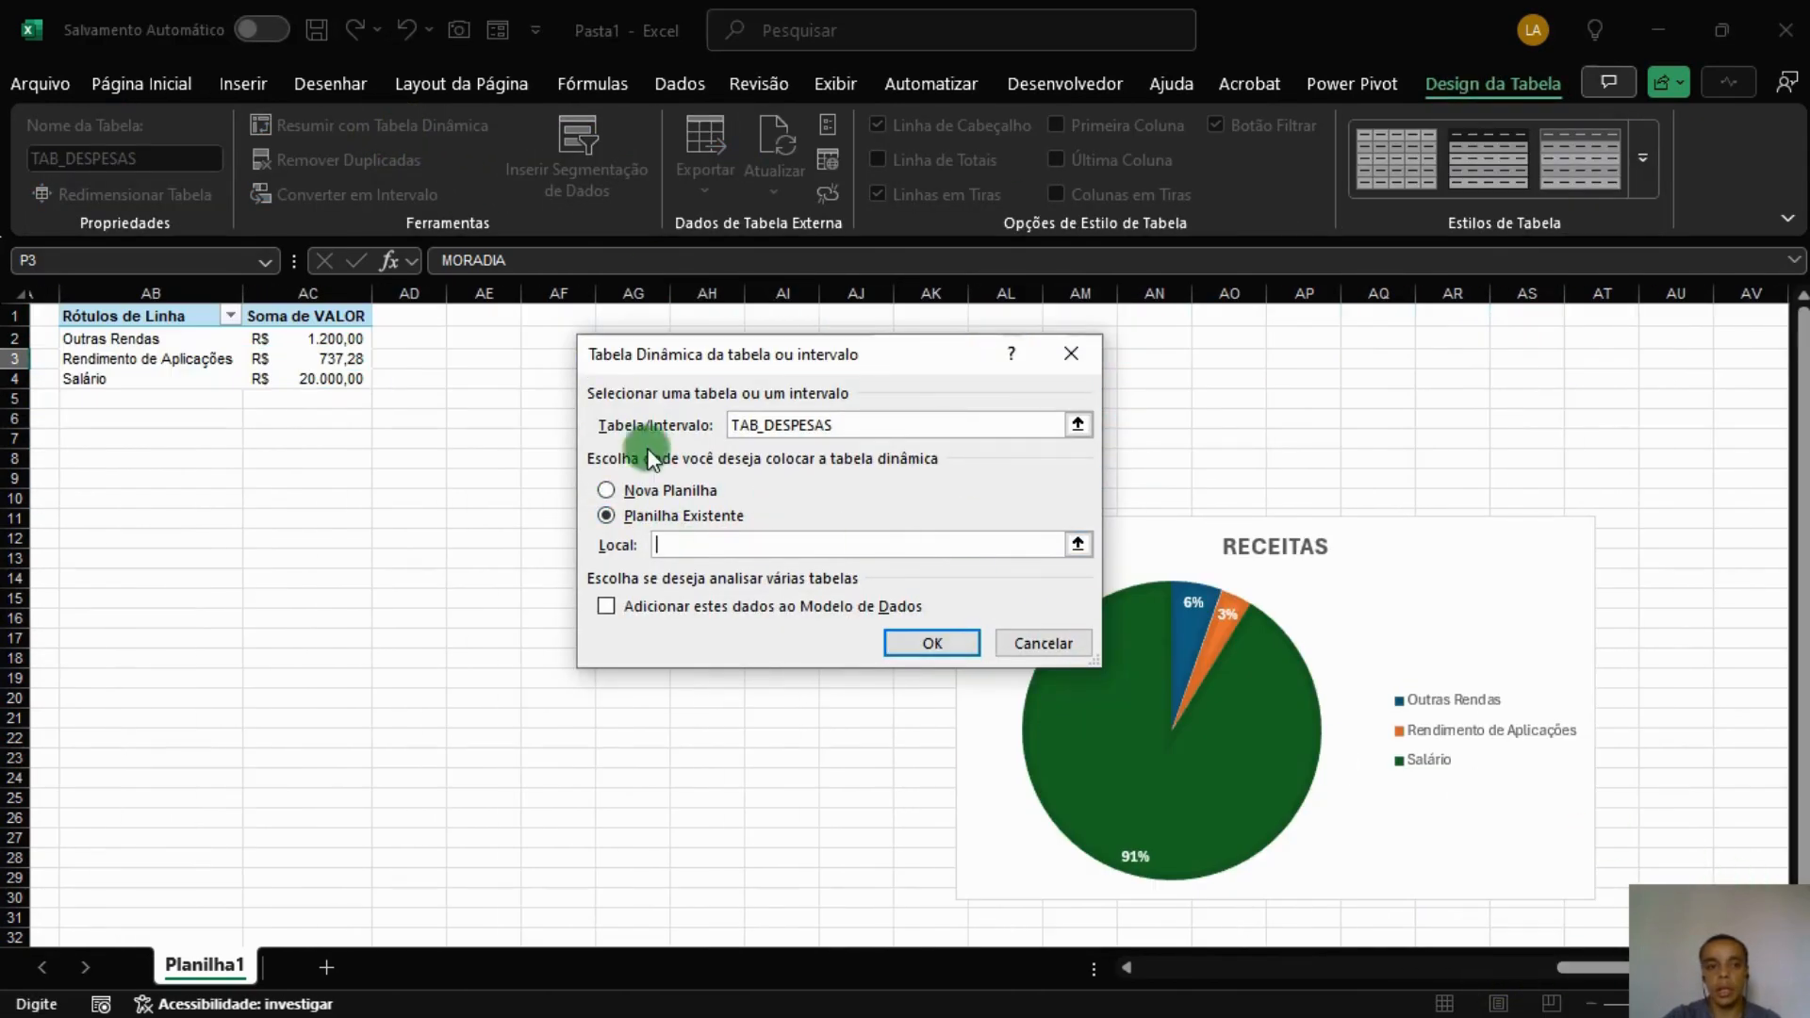
left_click(481, 316)
left_click(933, 643)
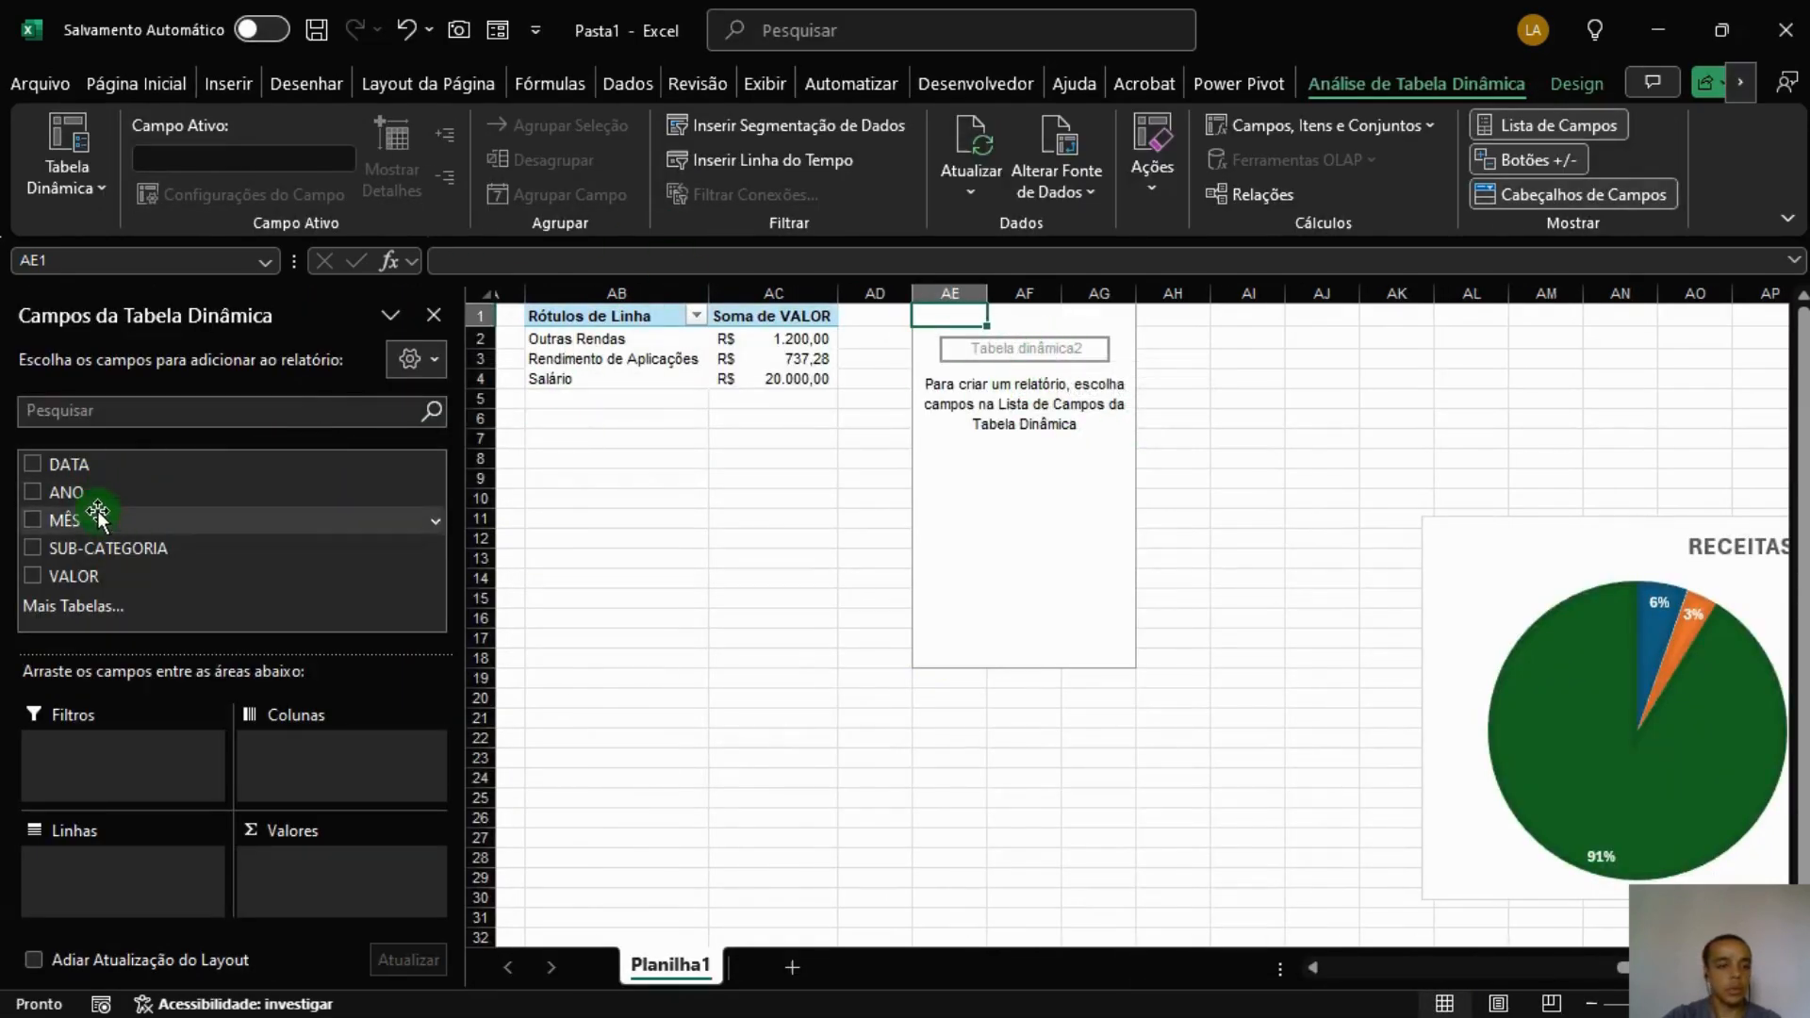
Set the expense pivot table to show SUB-CATEGORIA as rows and the sum of VALOR, and remove its grand total.
left_click_drag(126, 556, 483, 759)
left_click_drag(370, 877, 369, 876)
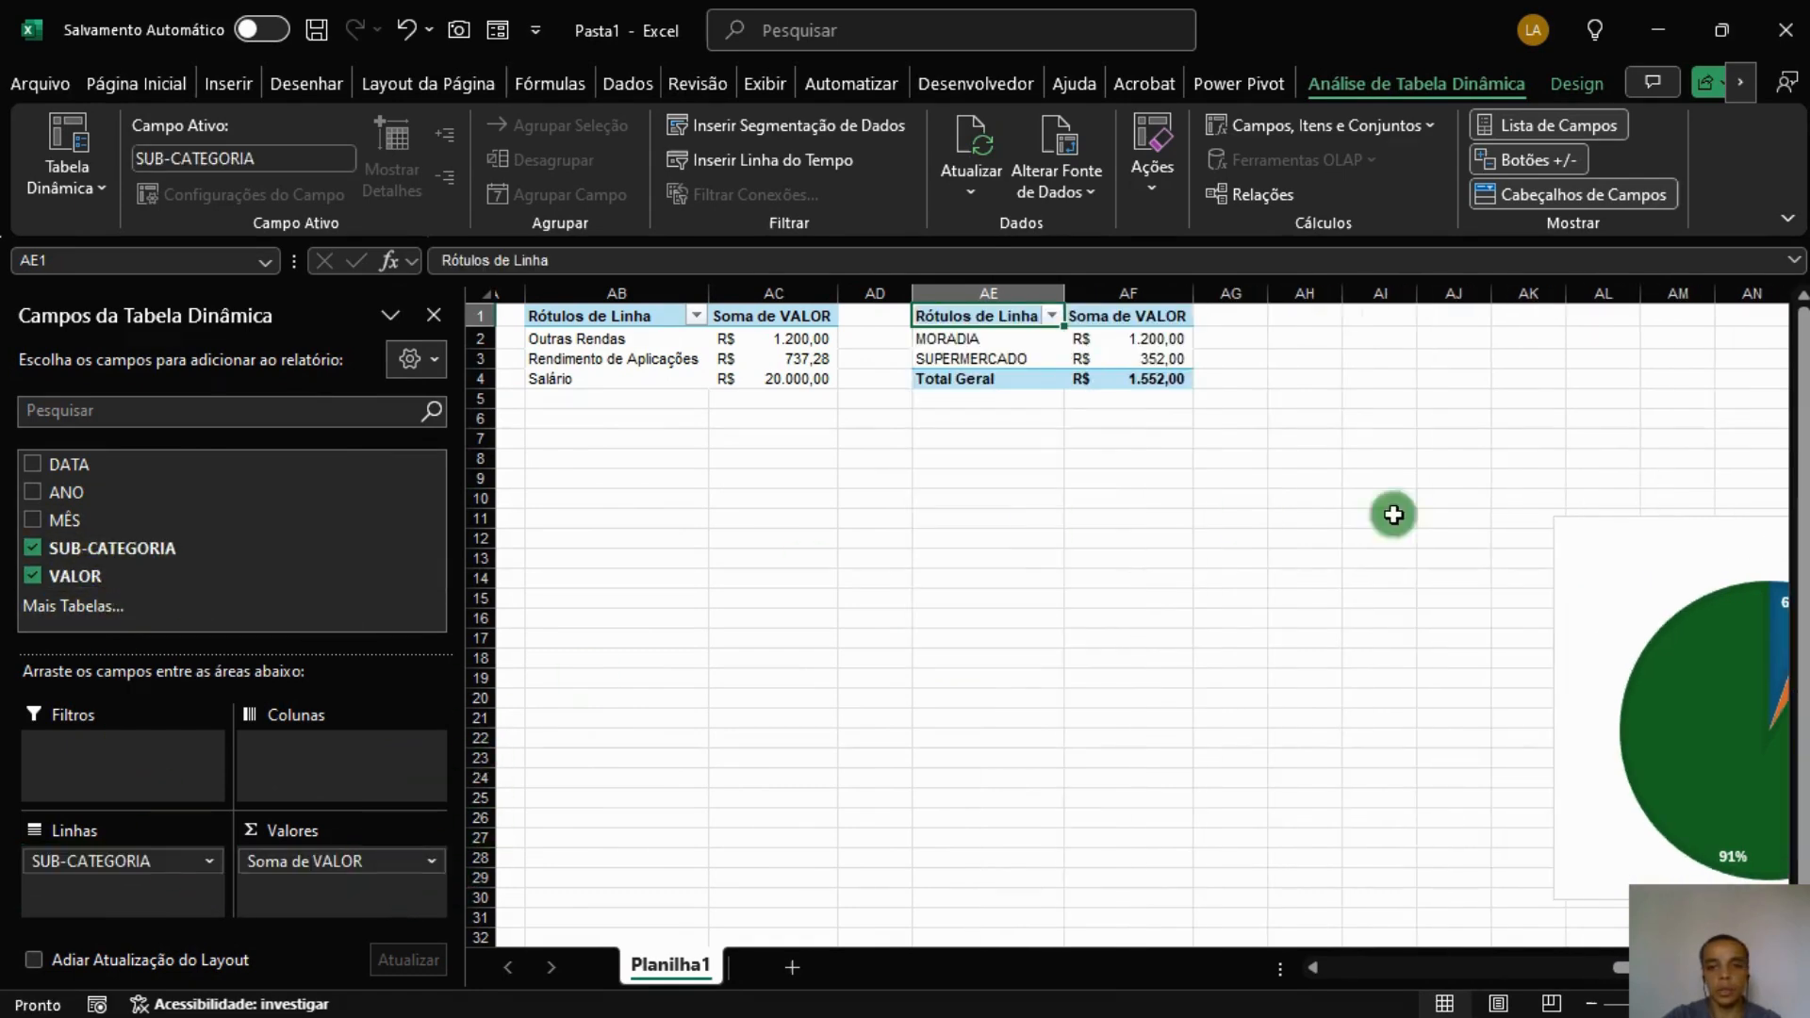
left_click(1022, 384)
right_click(1022, 385)
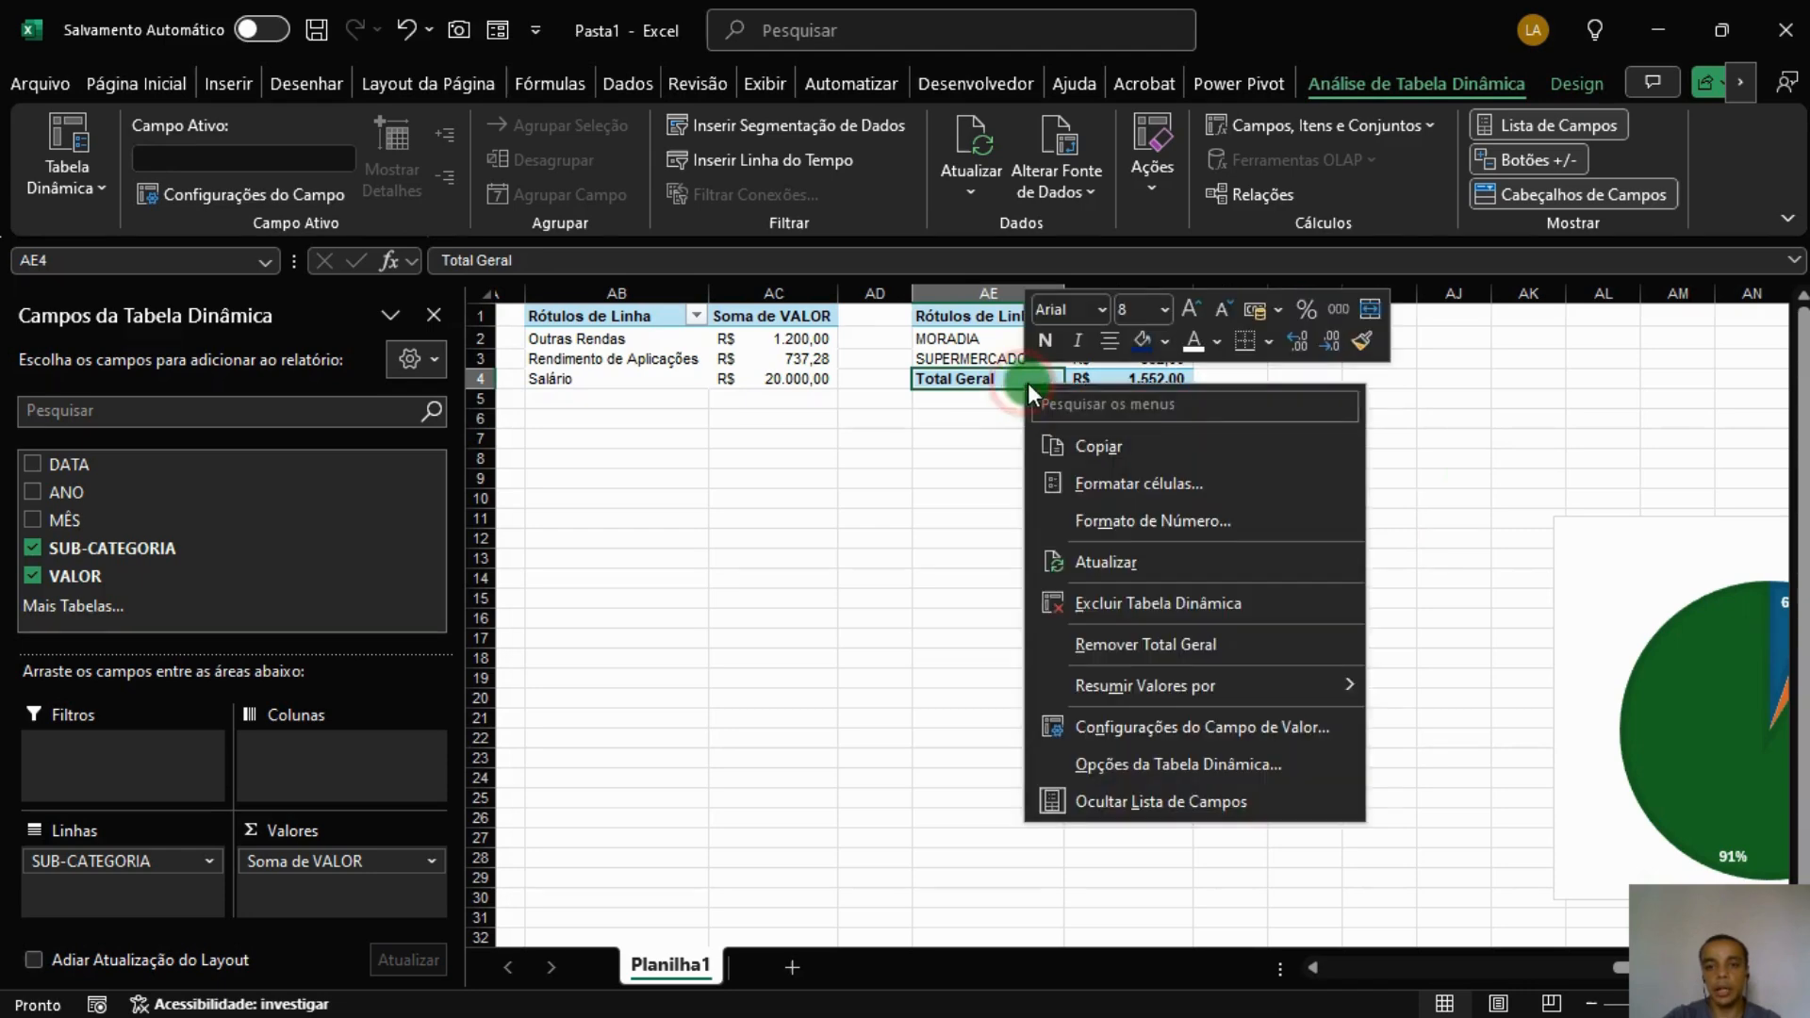
left_click(1120, 647)
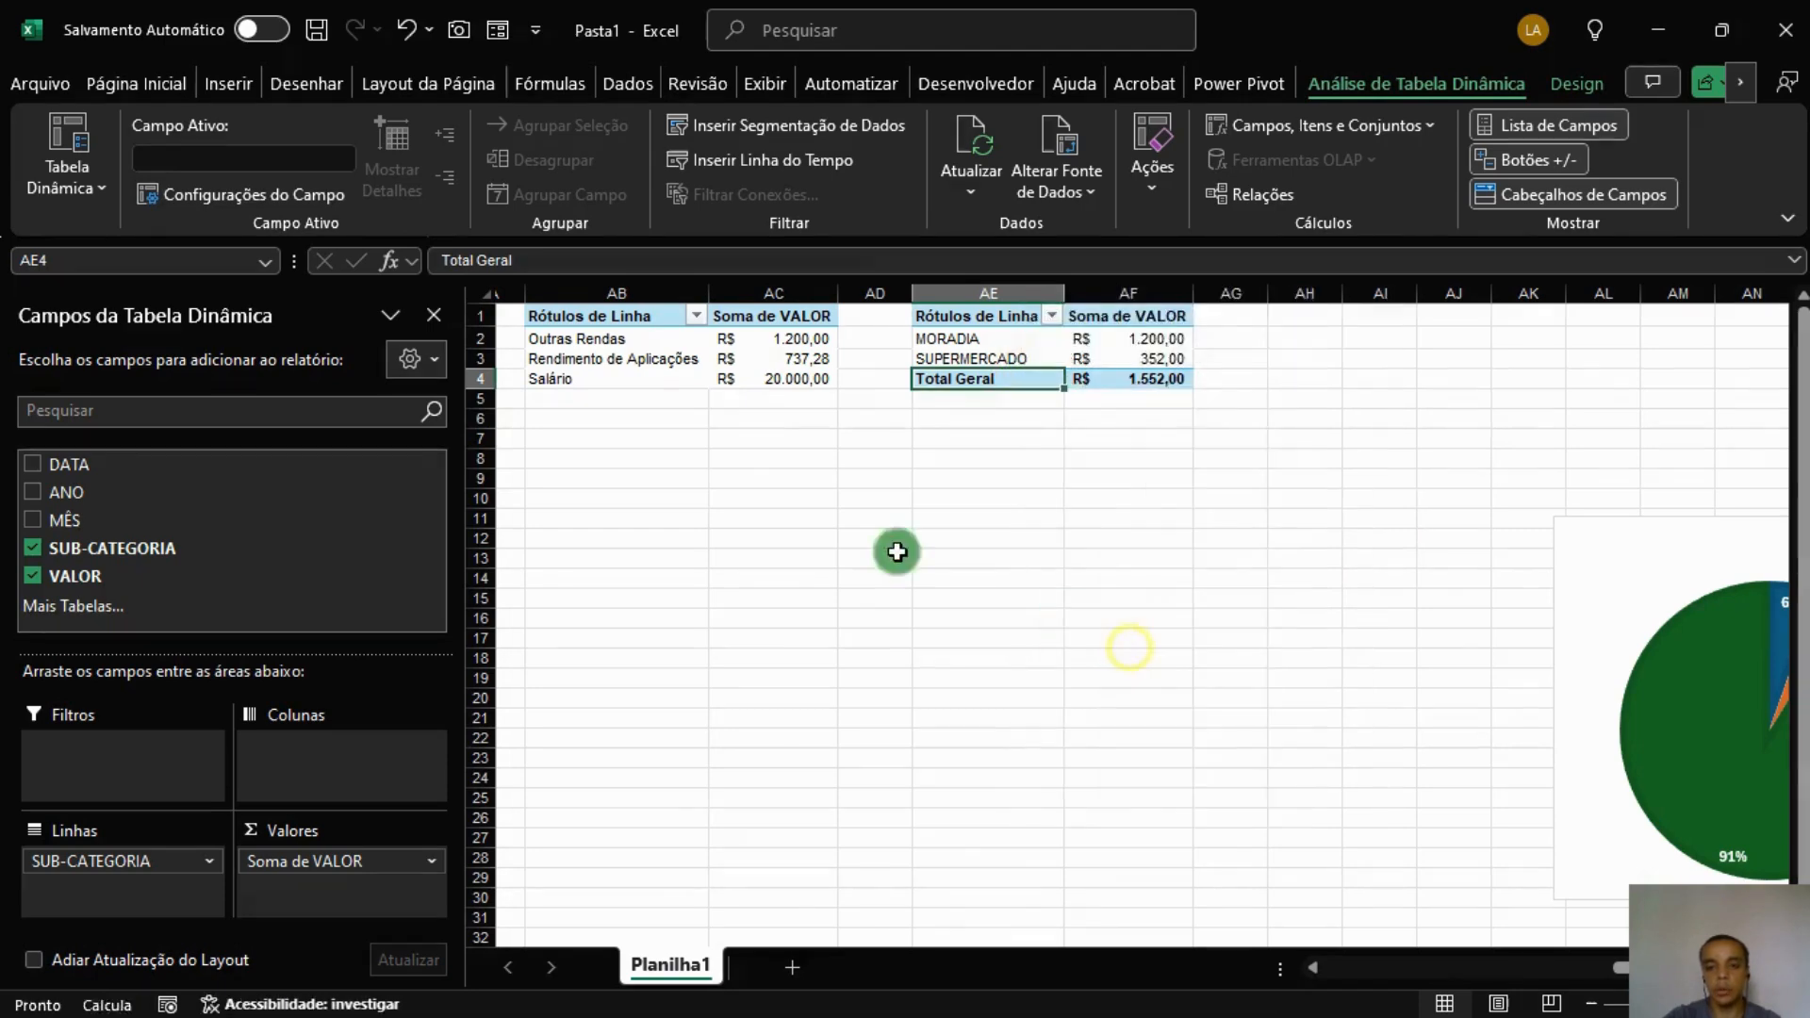
Insert a 2D pie chart from the expense pivot table of MORADIA and SUPERMERCADO.
left_click(517, 339)
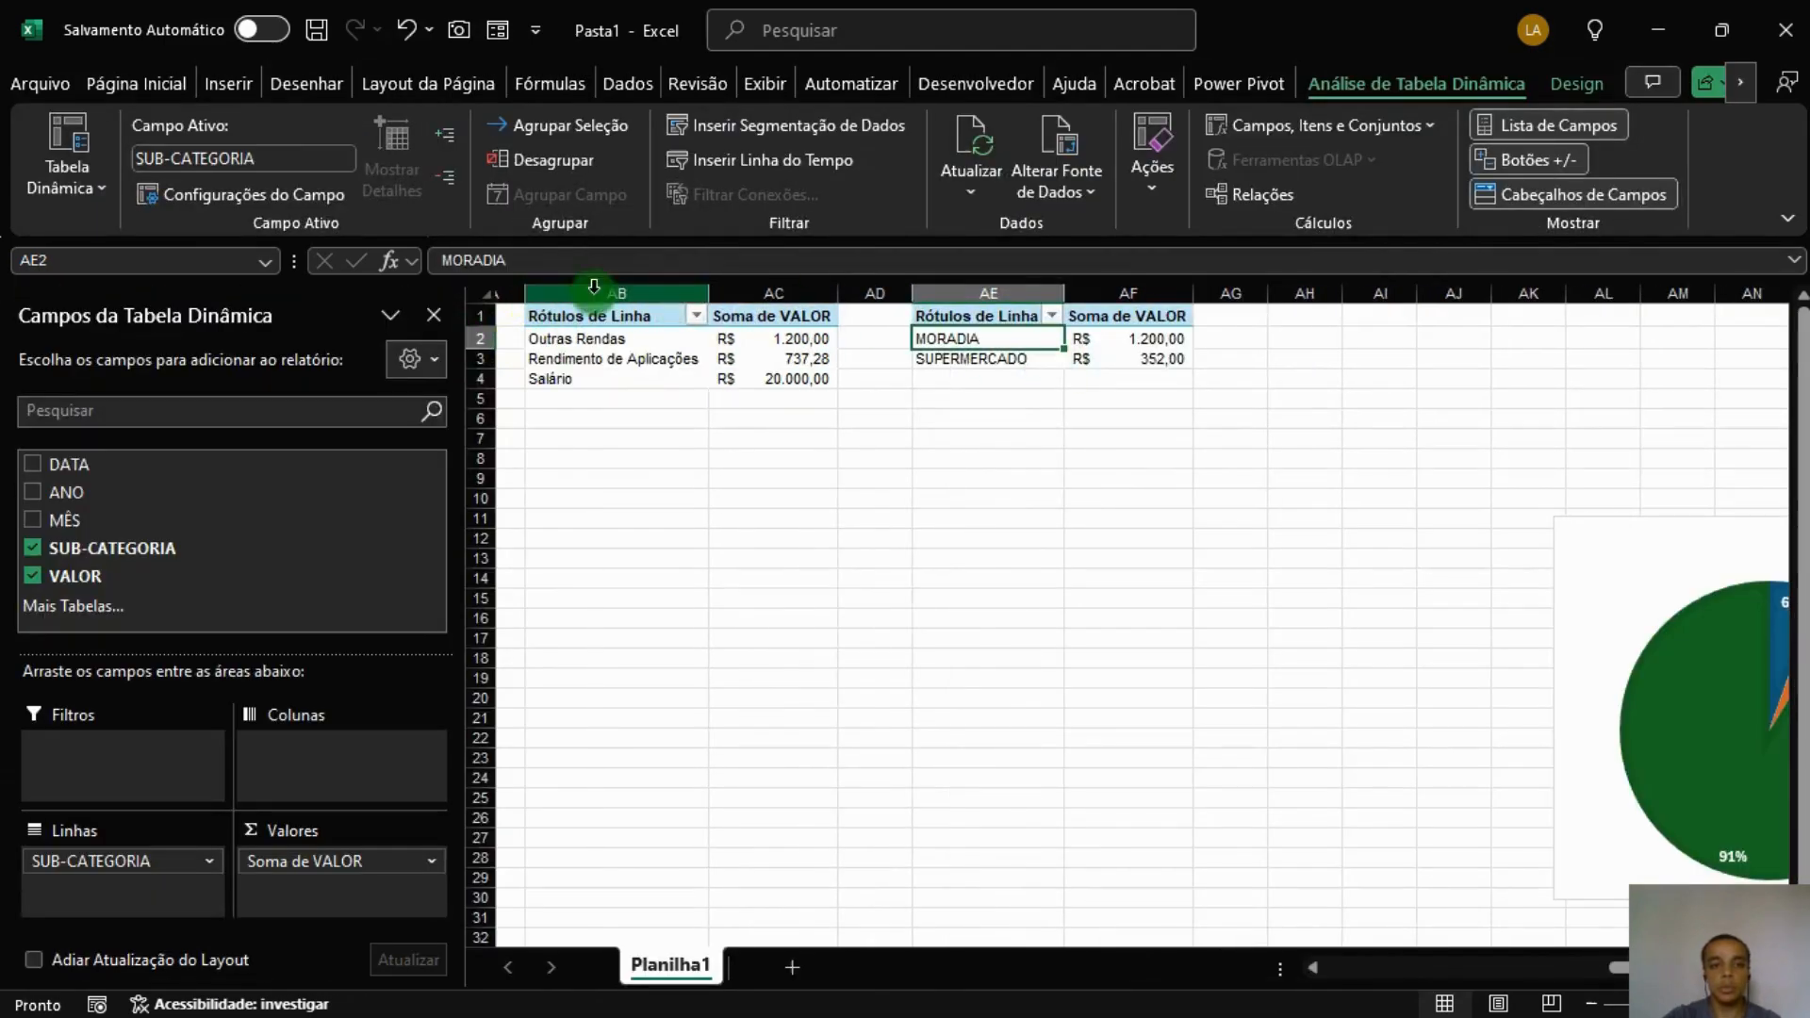
left_click(236, 84)
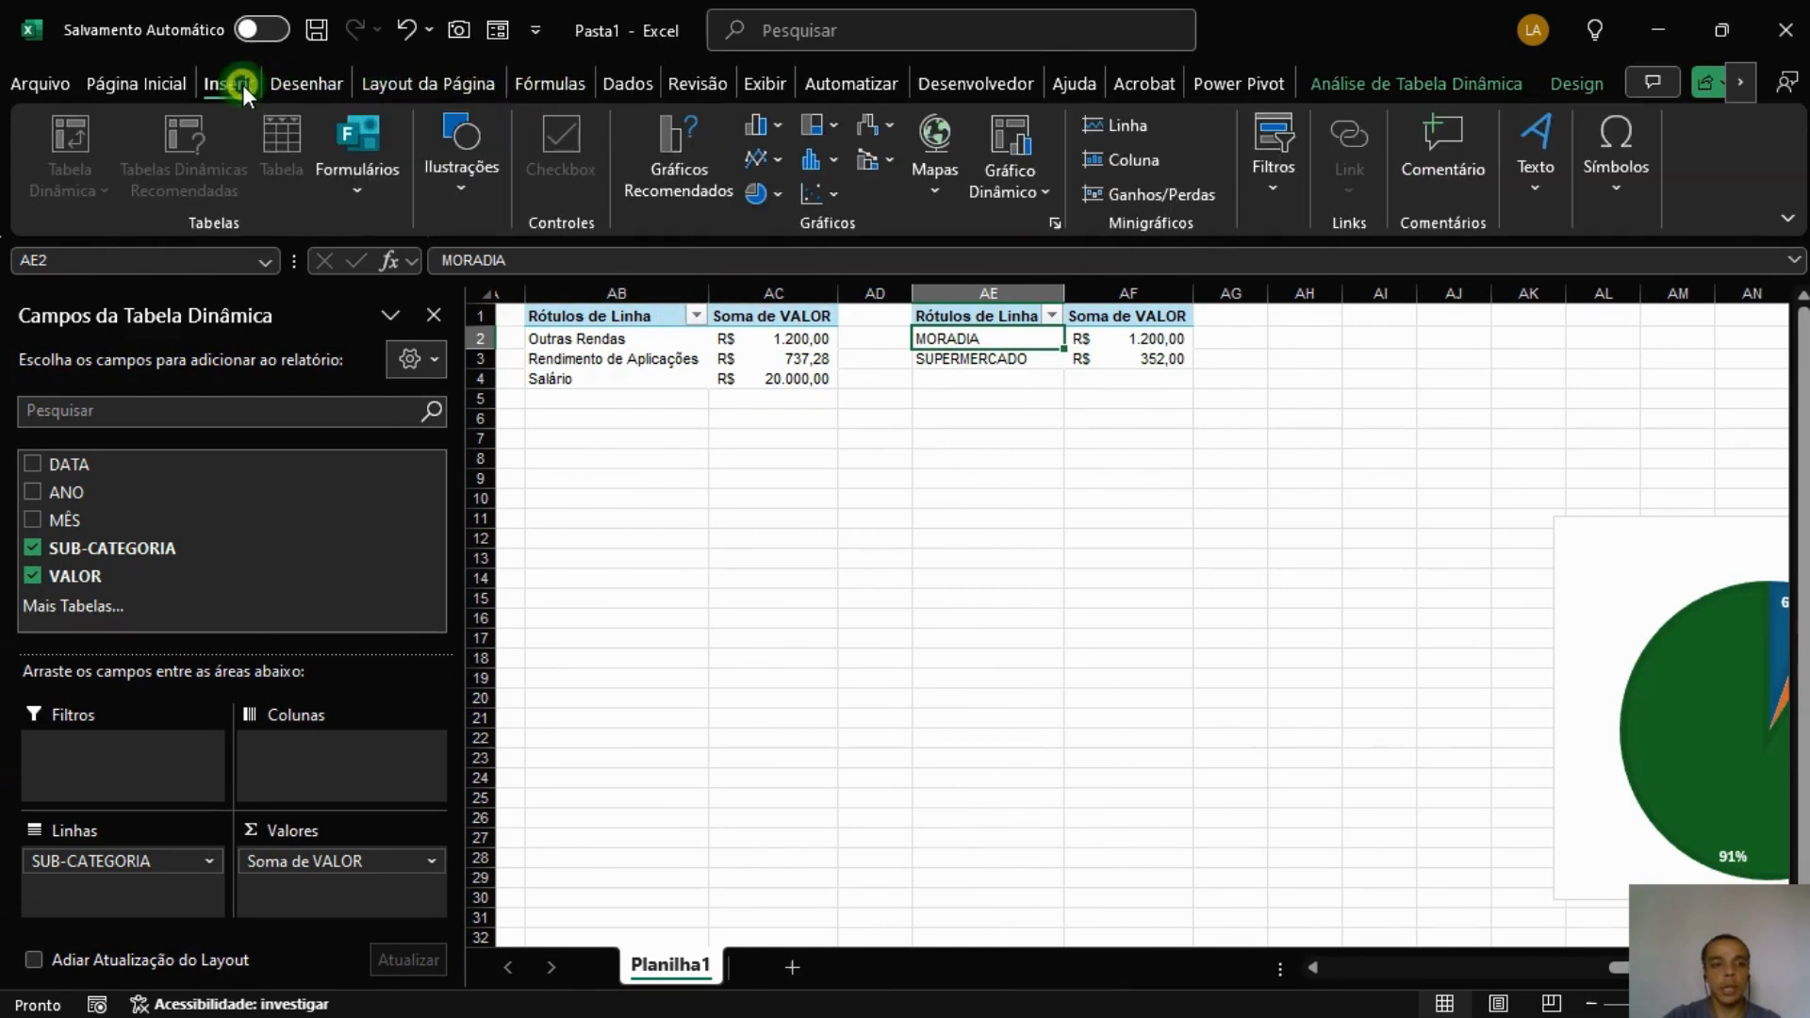
left_click(762, 192)
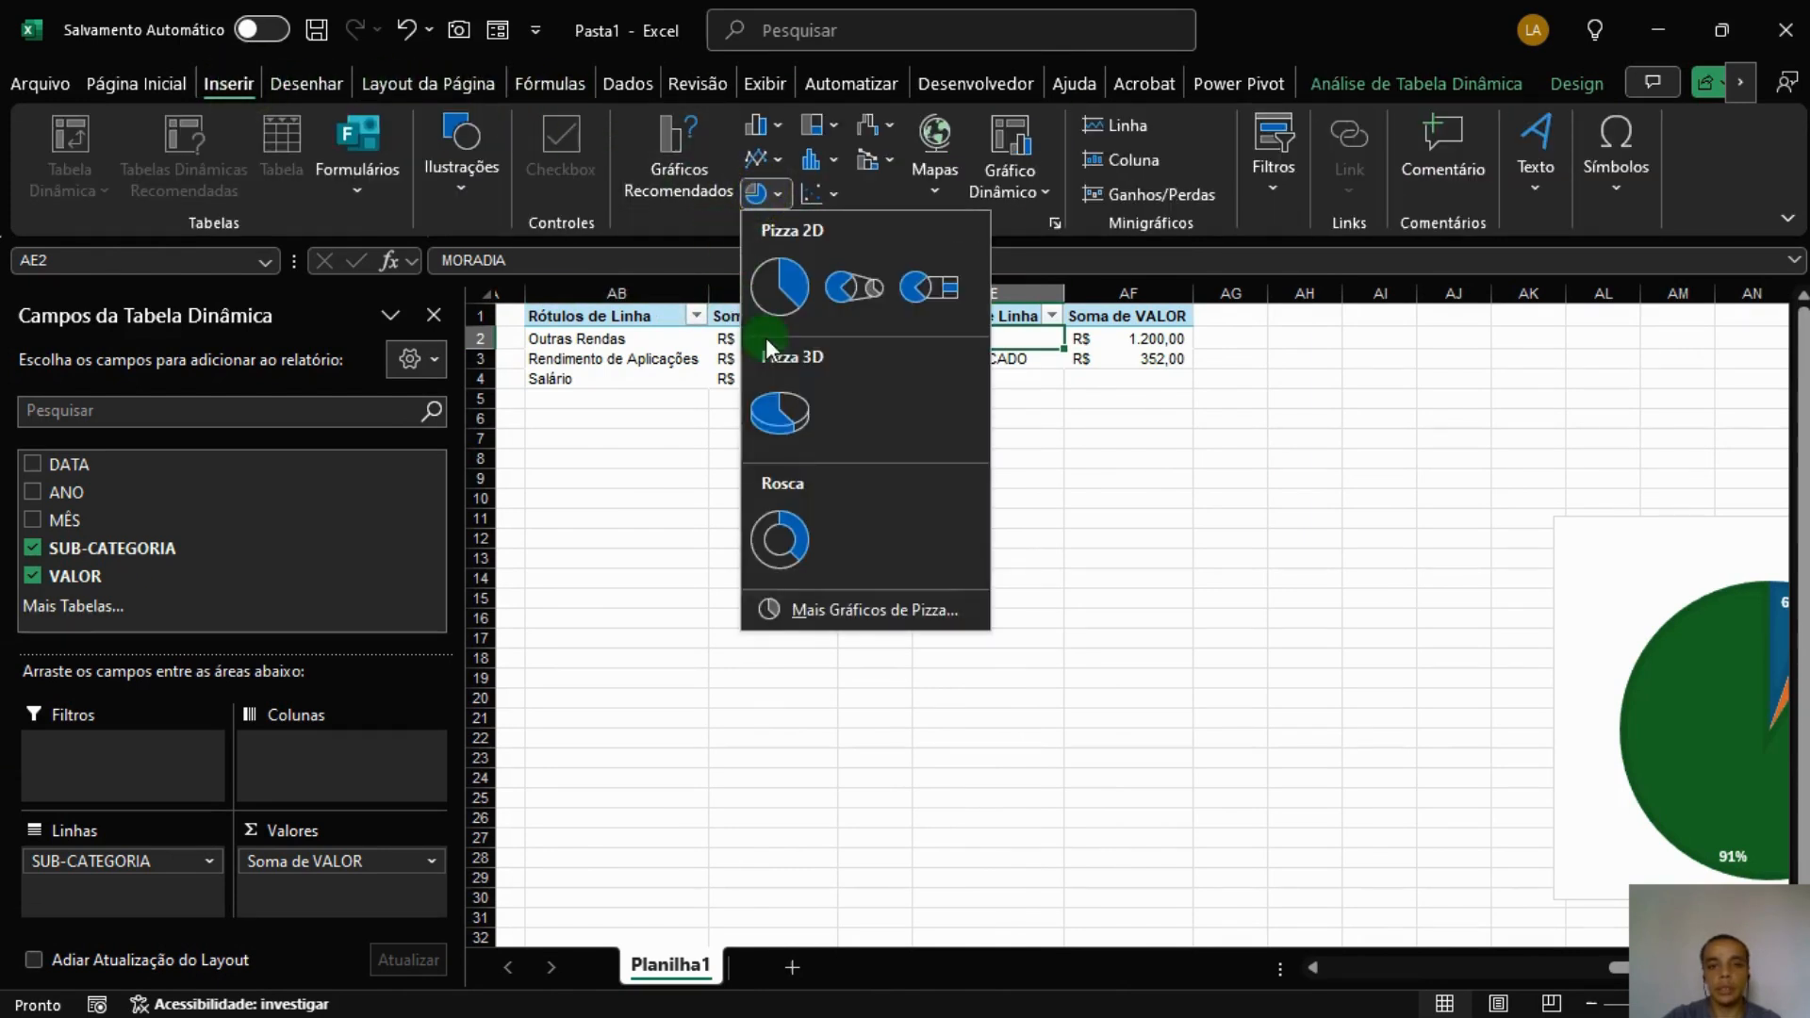
left_click(782, 286)
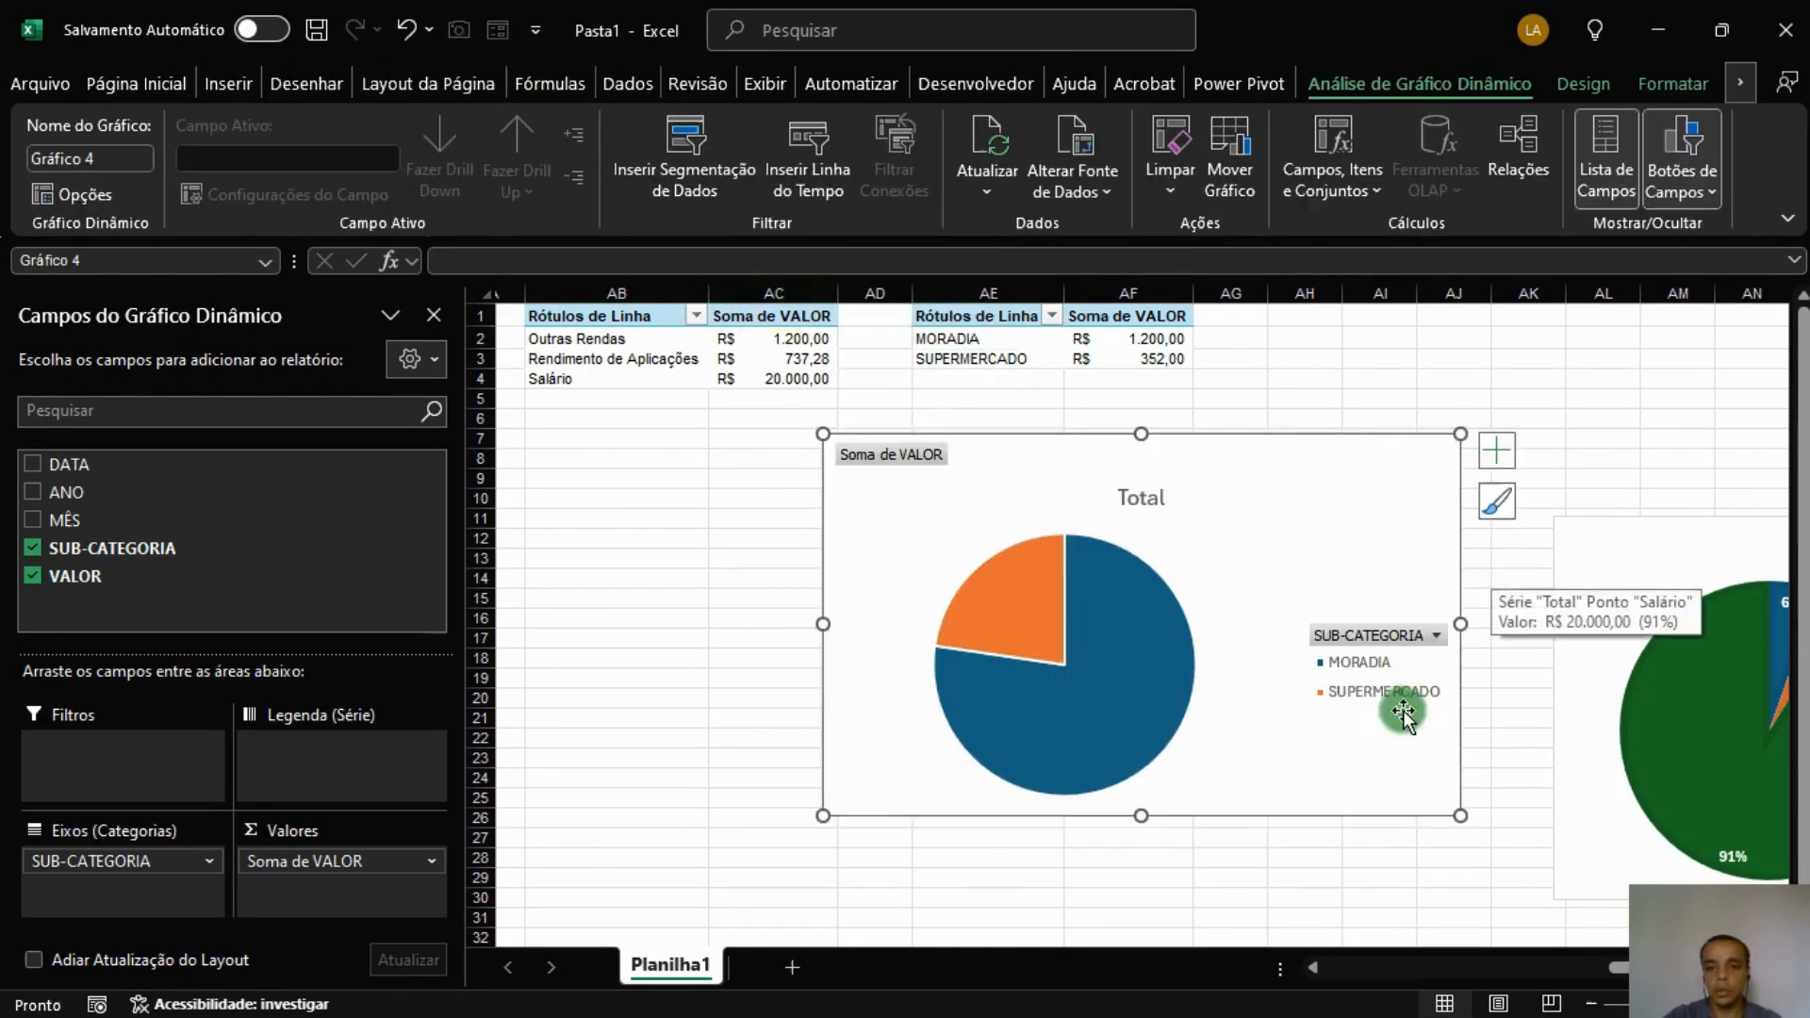
scroll(1026, 664, "right", 5)
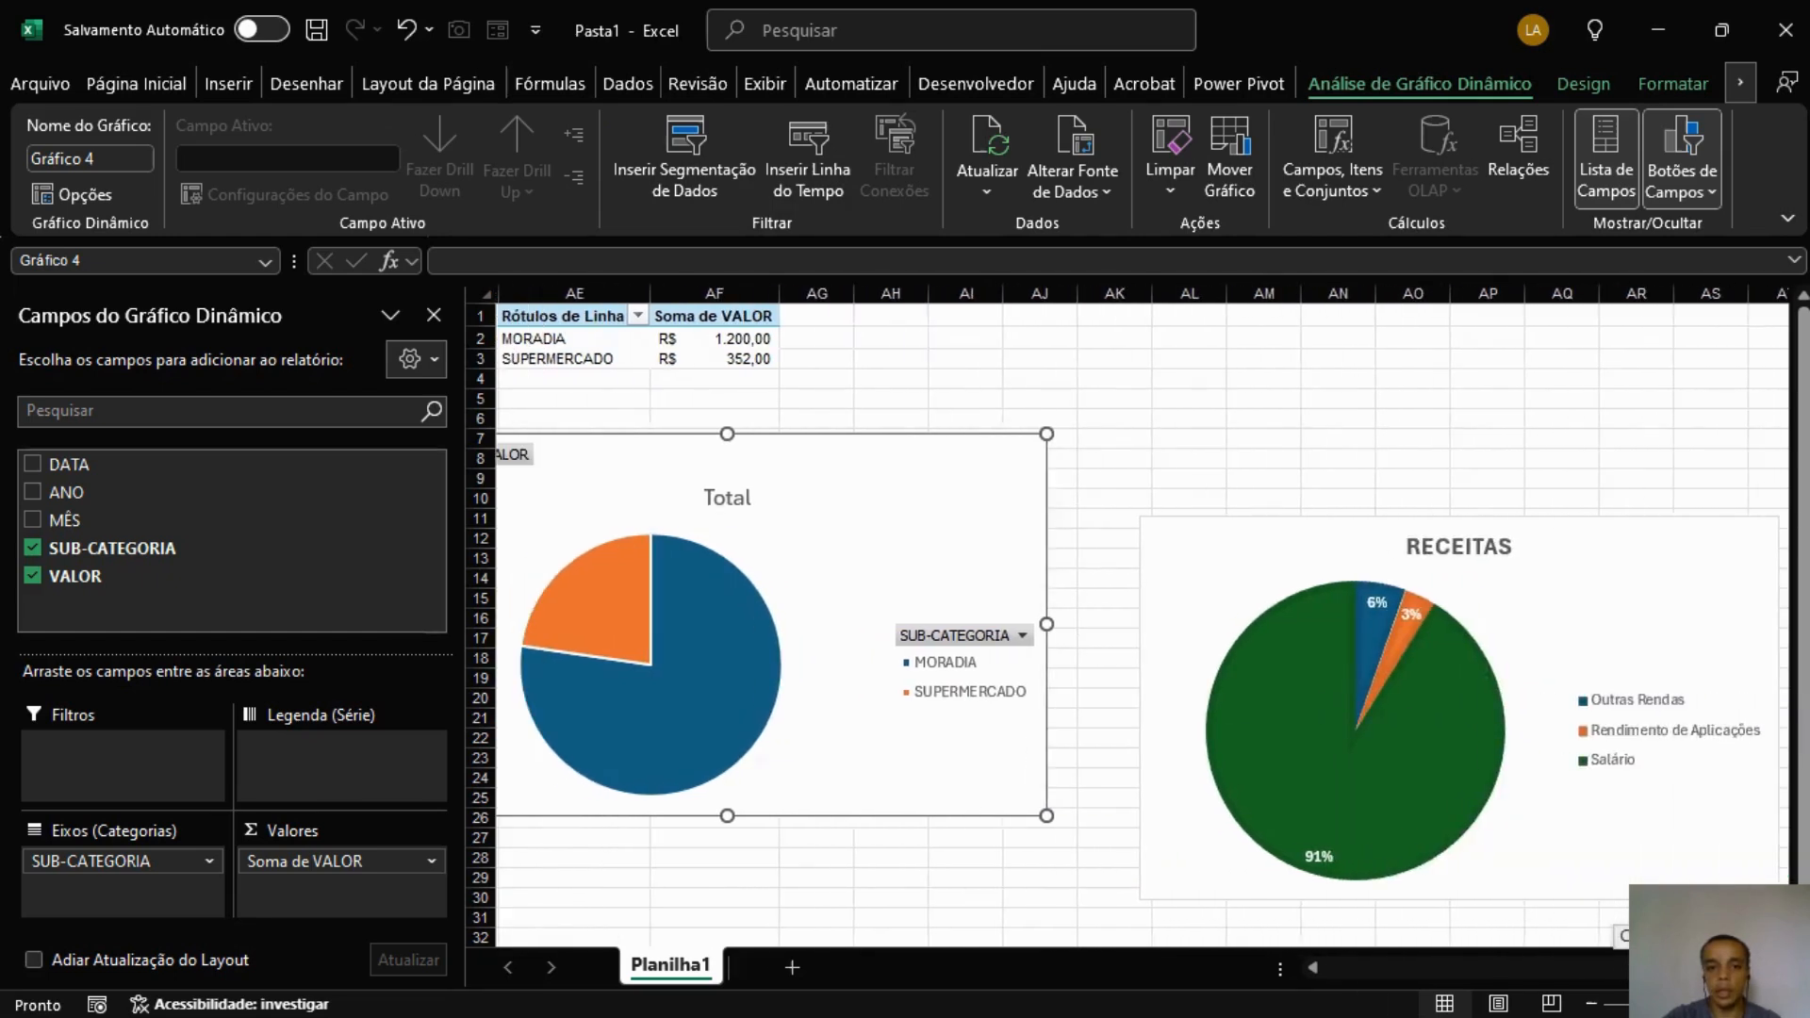
Apply the white-background style with white percentage labels and a bold title to the expense pie chart, and close the field list.
left_click(1025, 665)
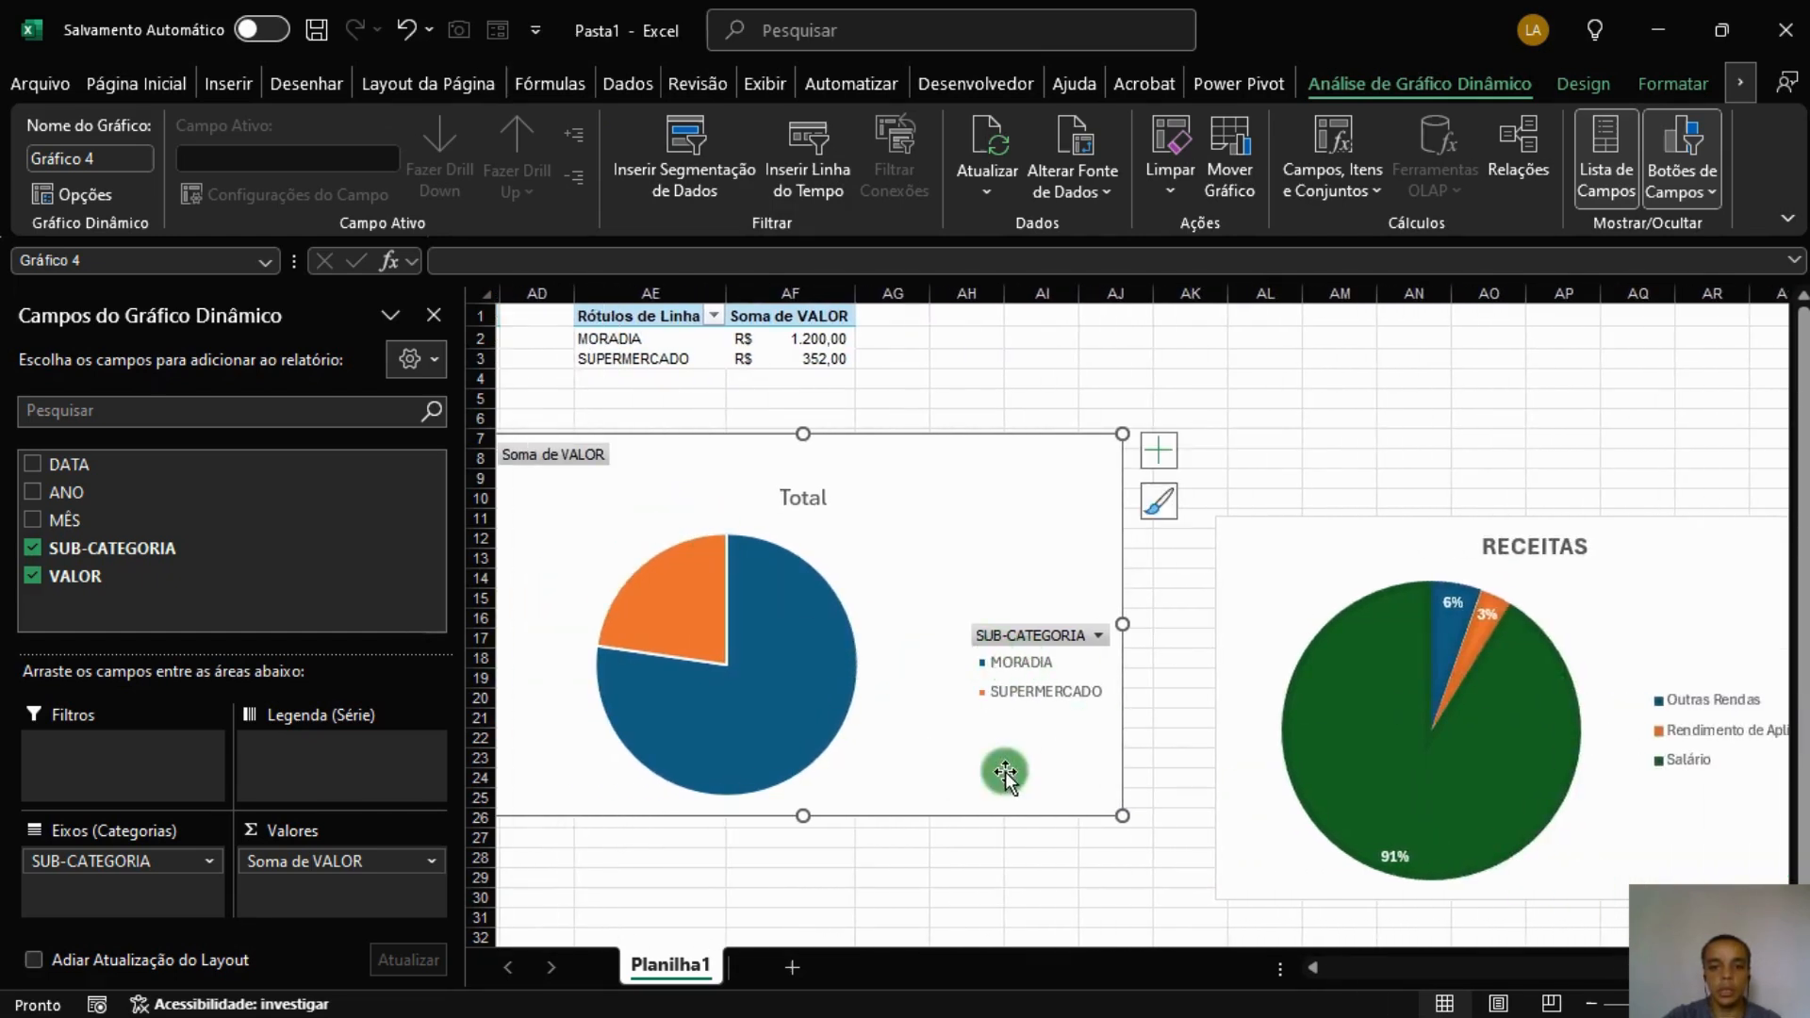
left_click(1667, 85)
left_click(1609, 81)
left_click(1161, 172)
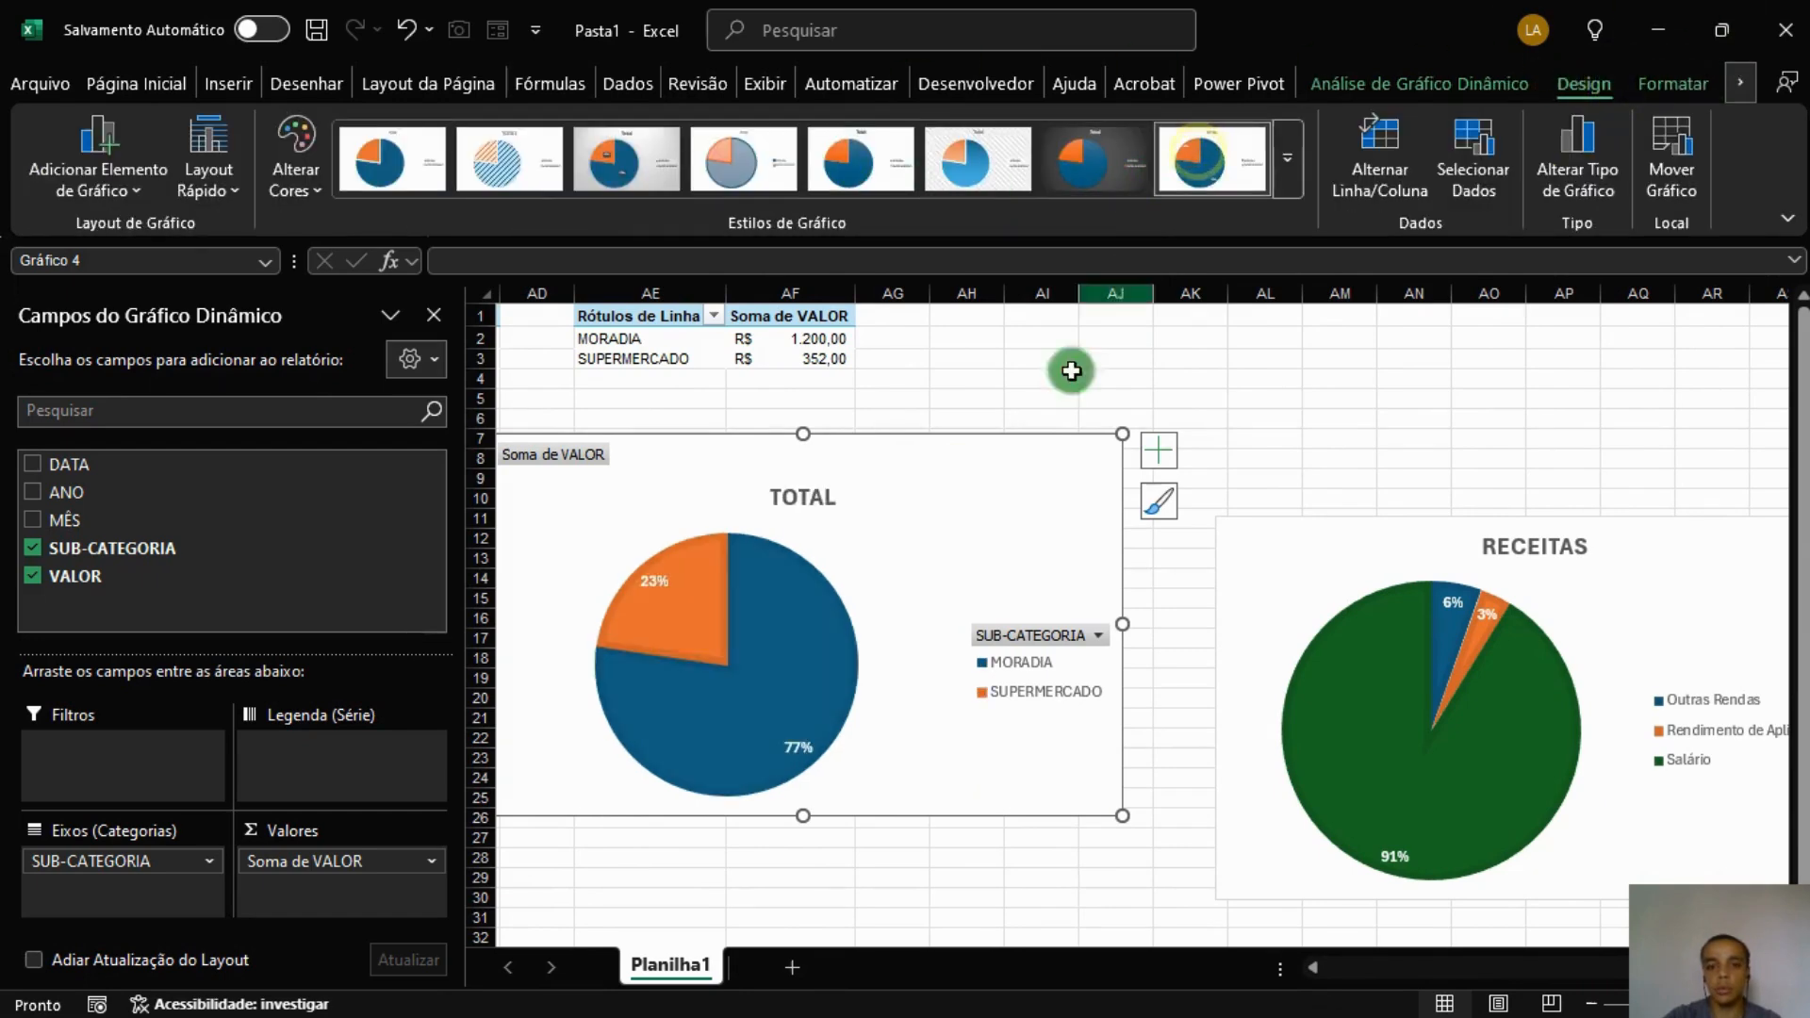
left_click(434, 311)
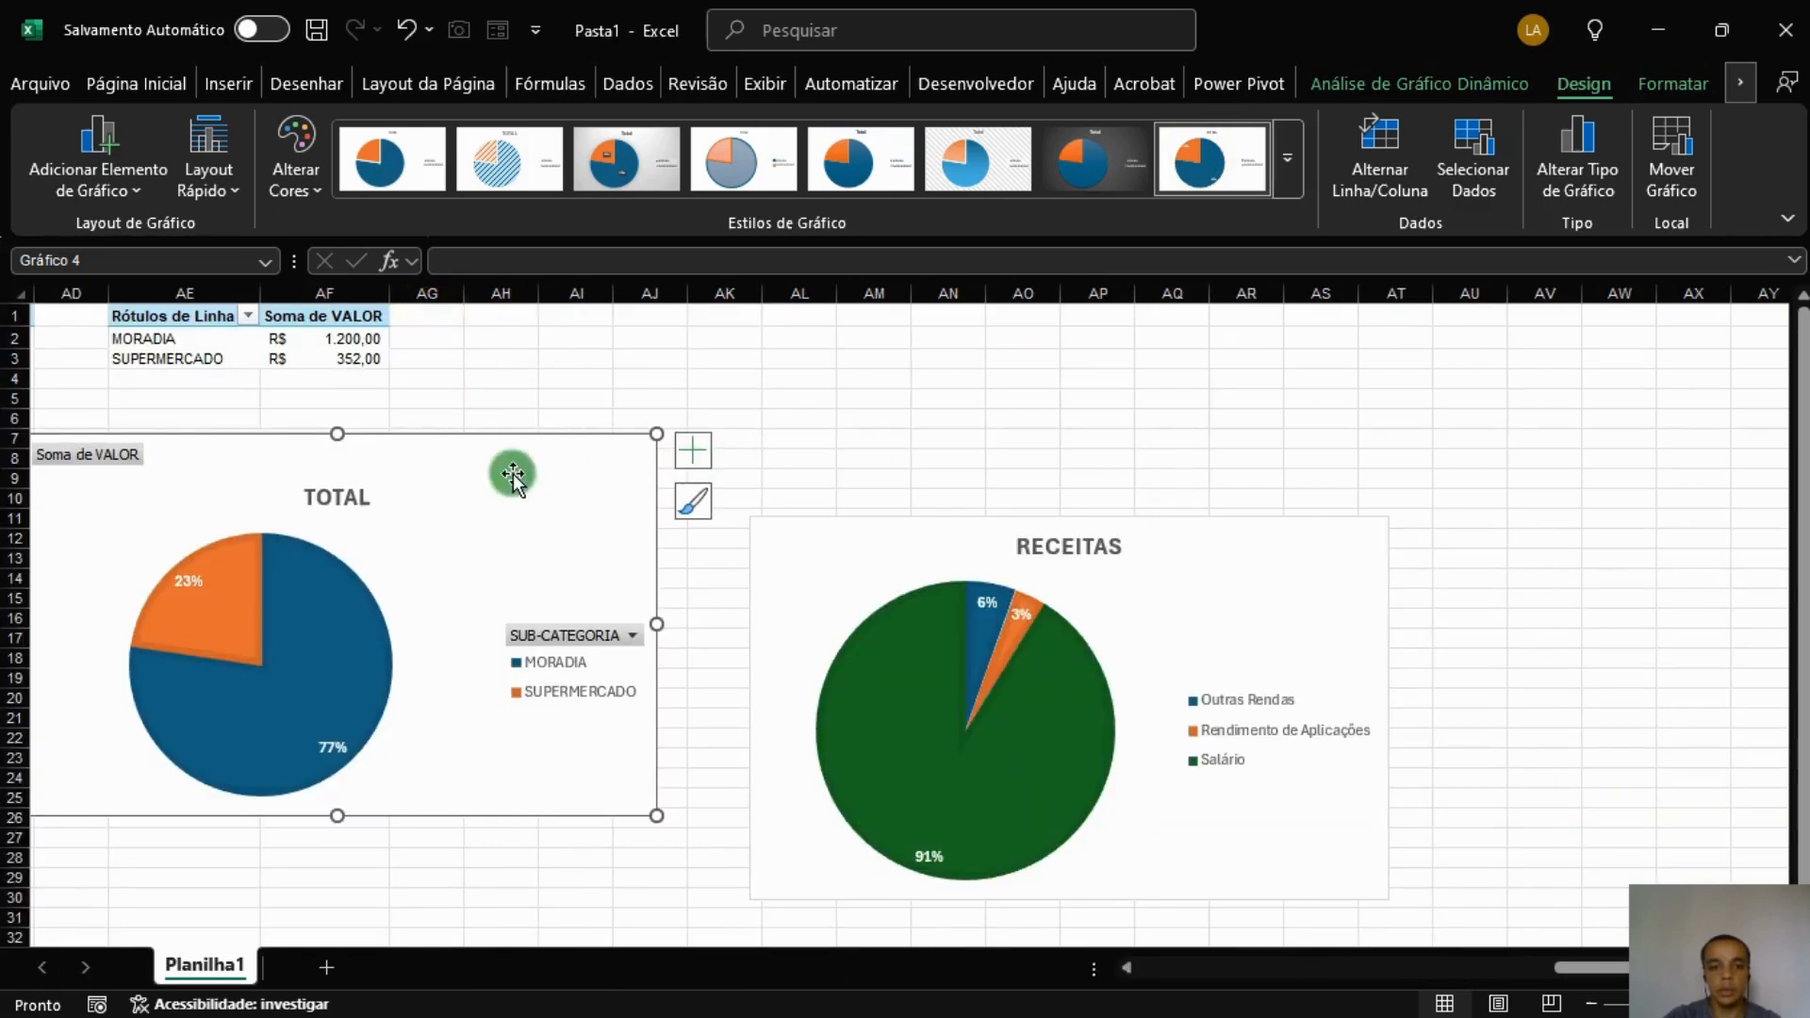
Title the expense pie chart DESPESAS and hide all of its field buttons.
left_click(335, 492)
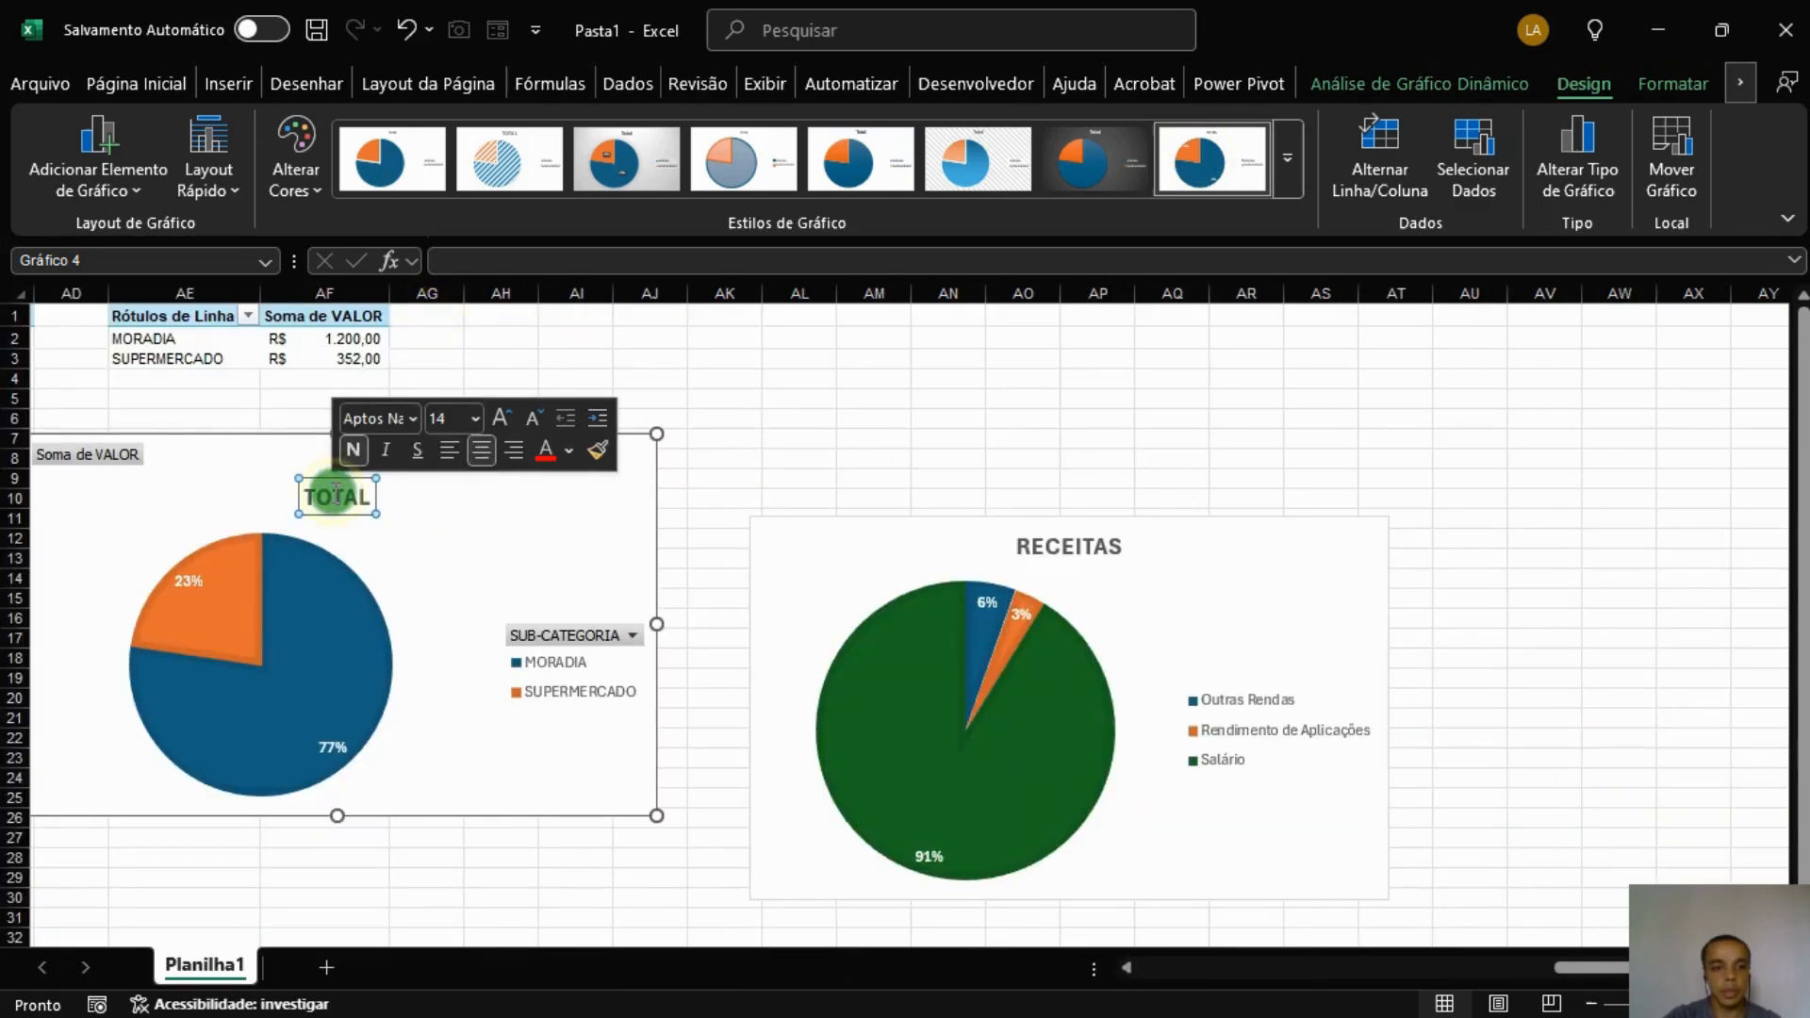
type("DESPESAS")
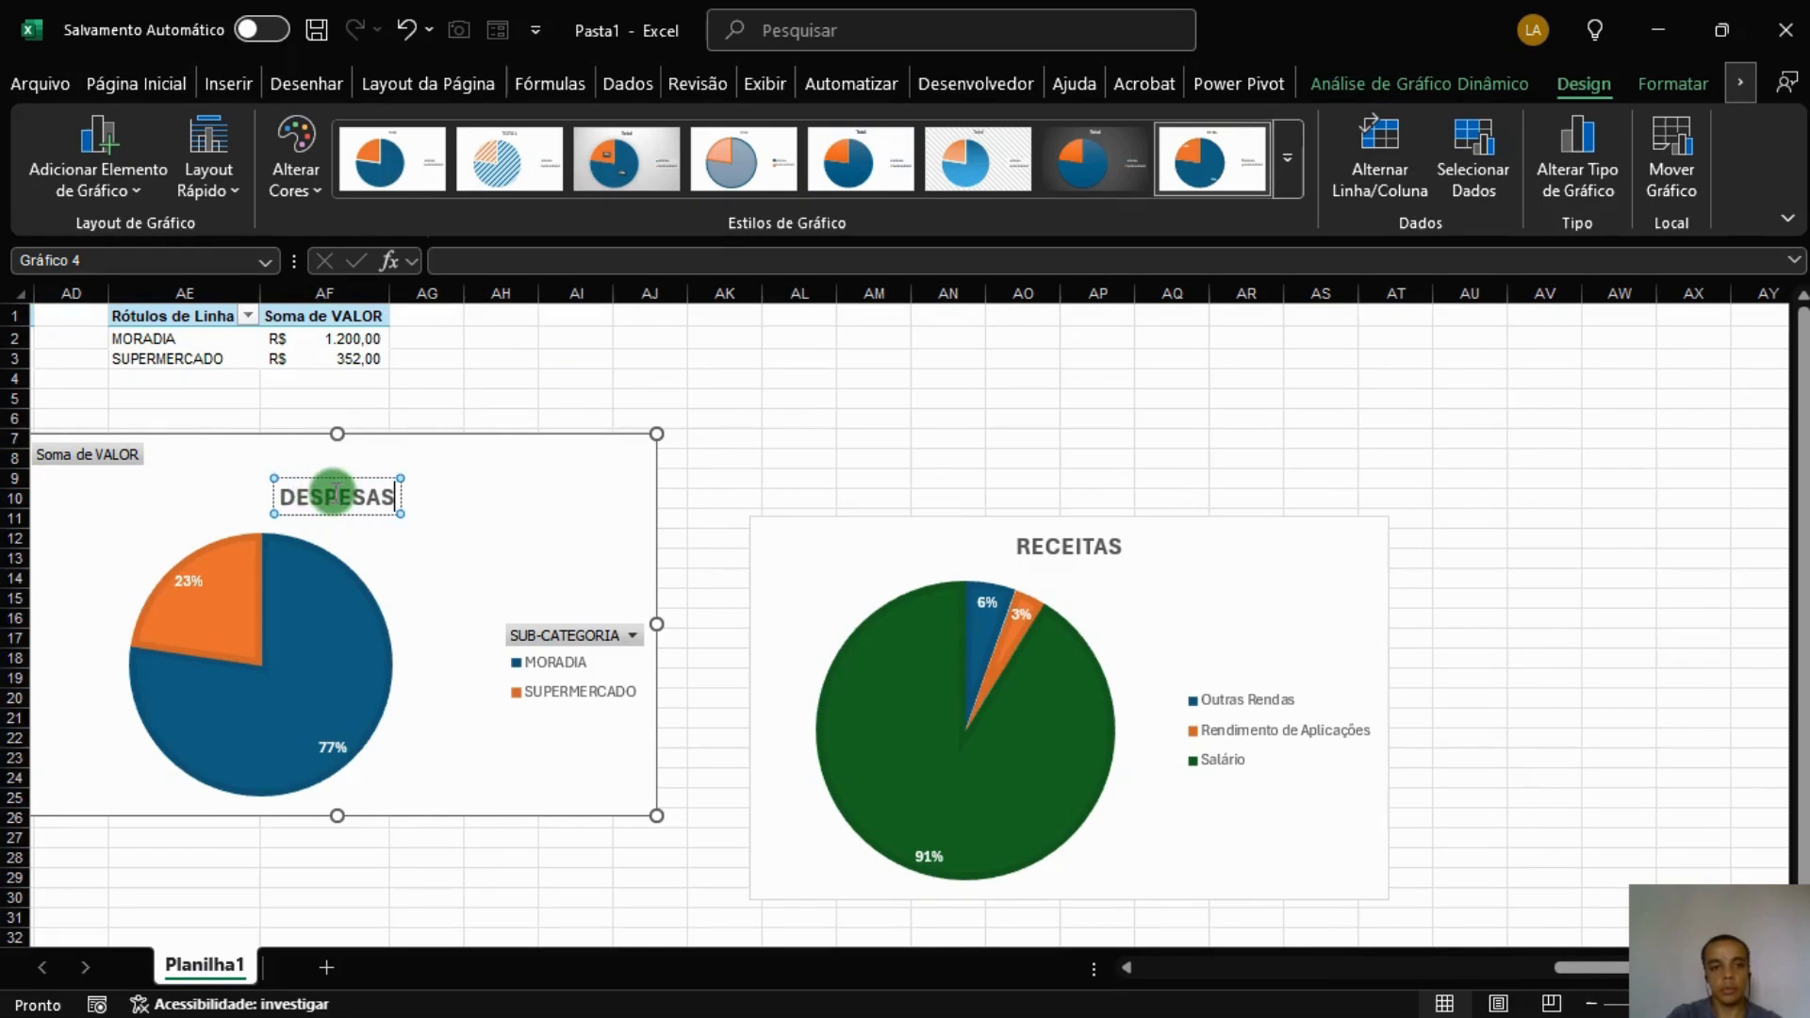
left_click(553, 485)
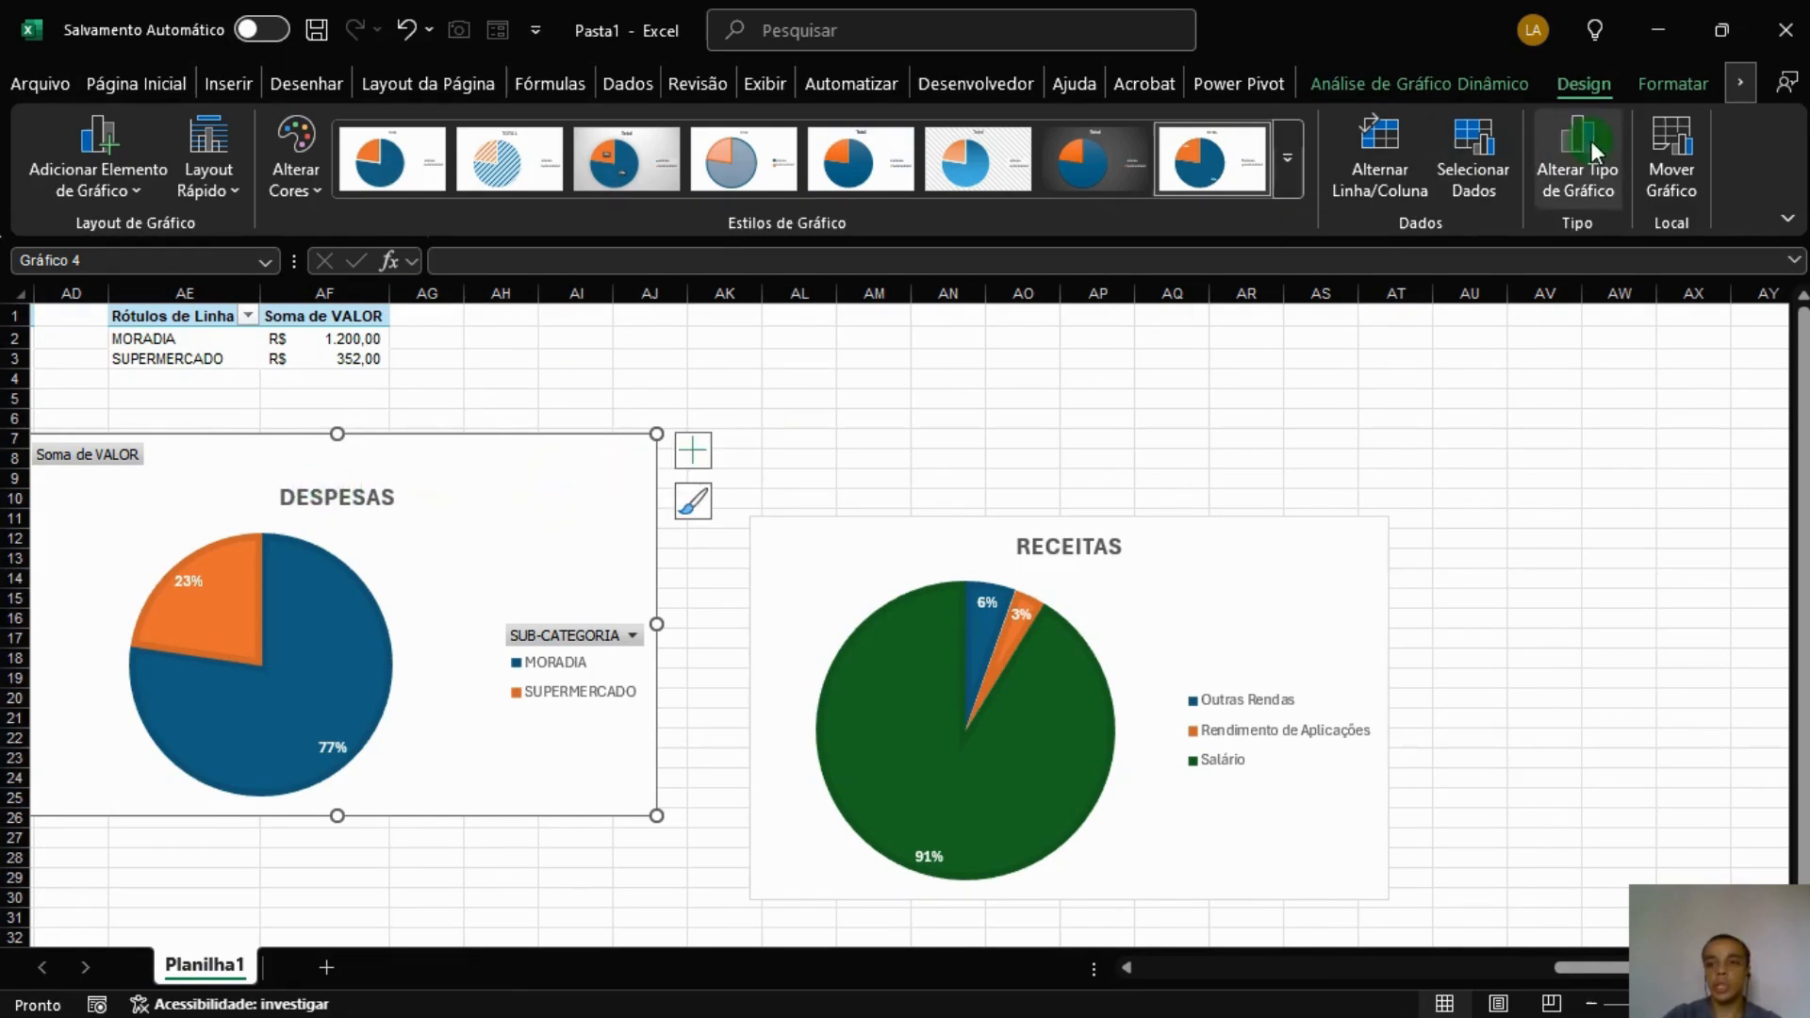
left_click(1414, 83)
left_click(1684, 134)
left_click(321, 599)
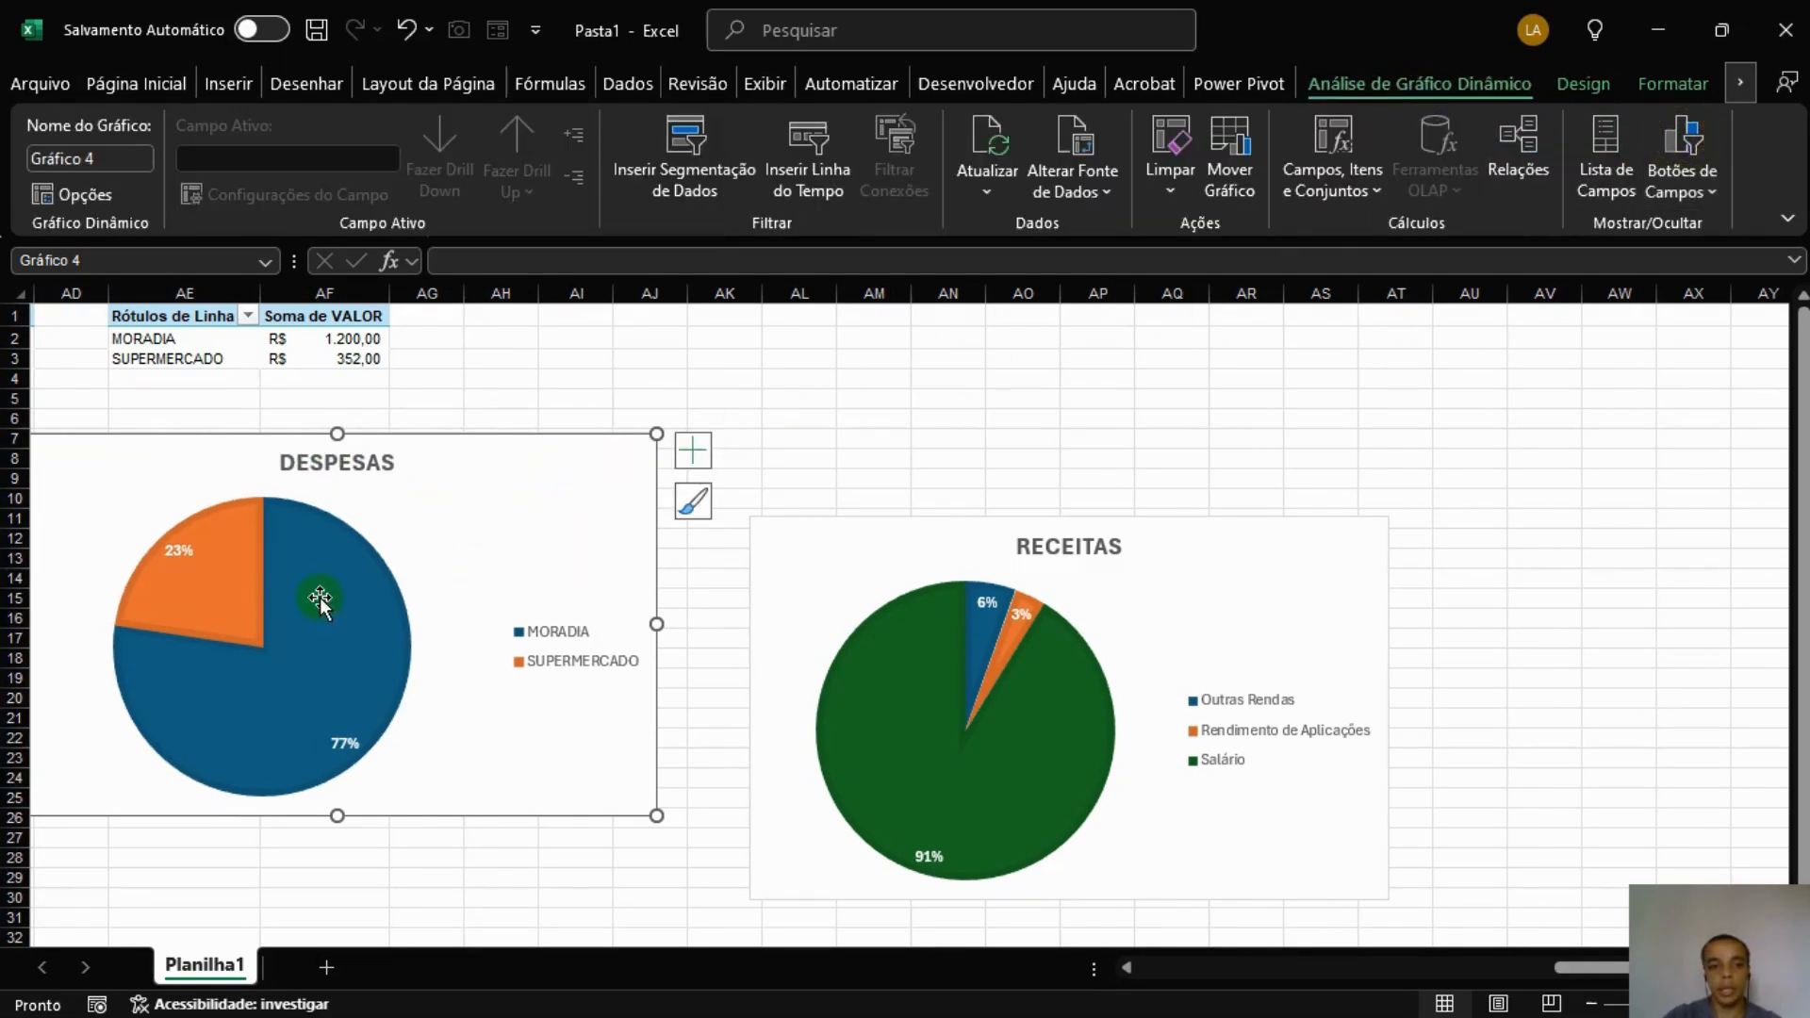
Move the DESPESAS chart beside the RECEITAS chart, to about columns AT to BC, rows 11 to 30.
left_click_drag(526, 449, 1734, 540)
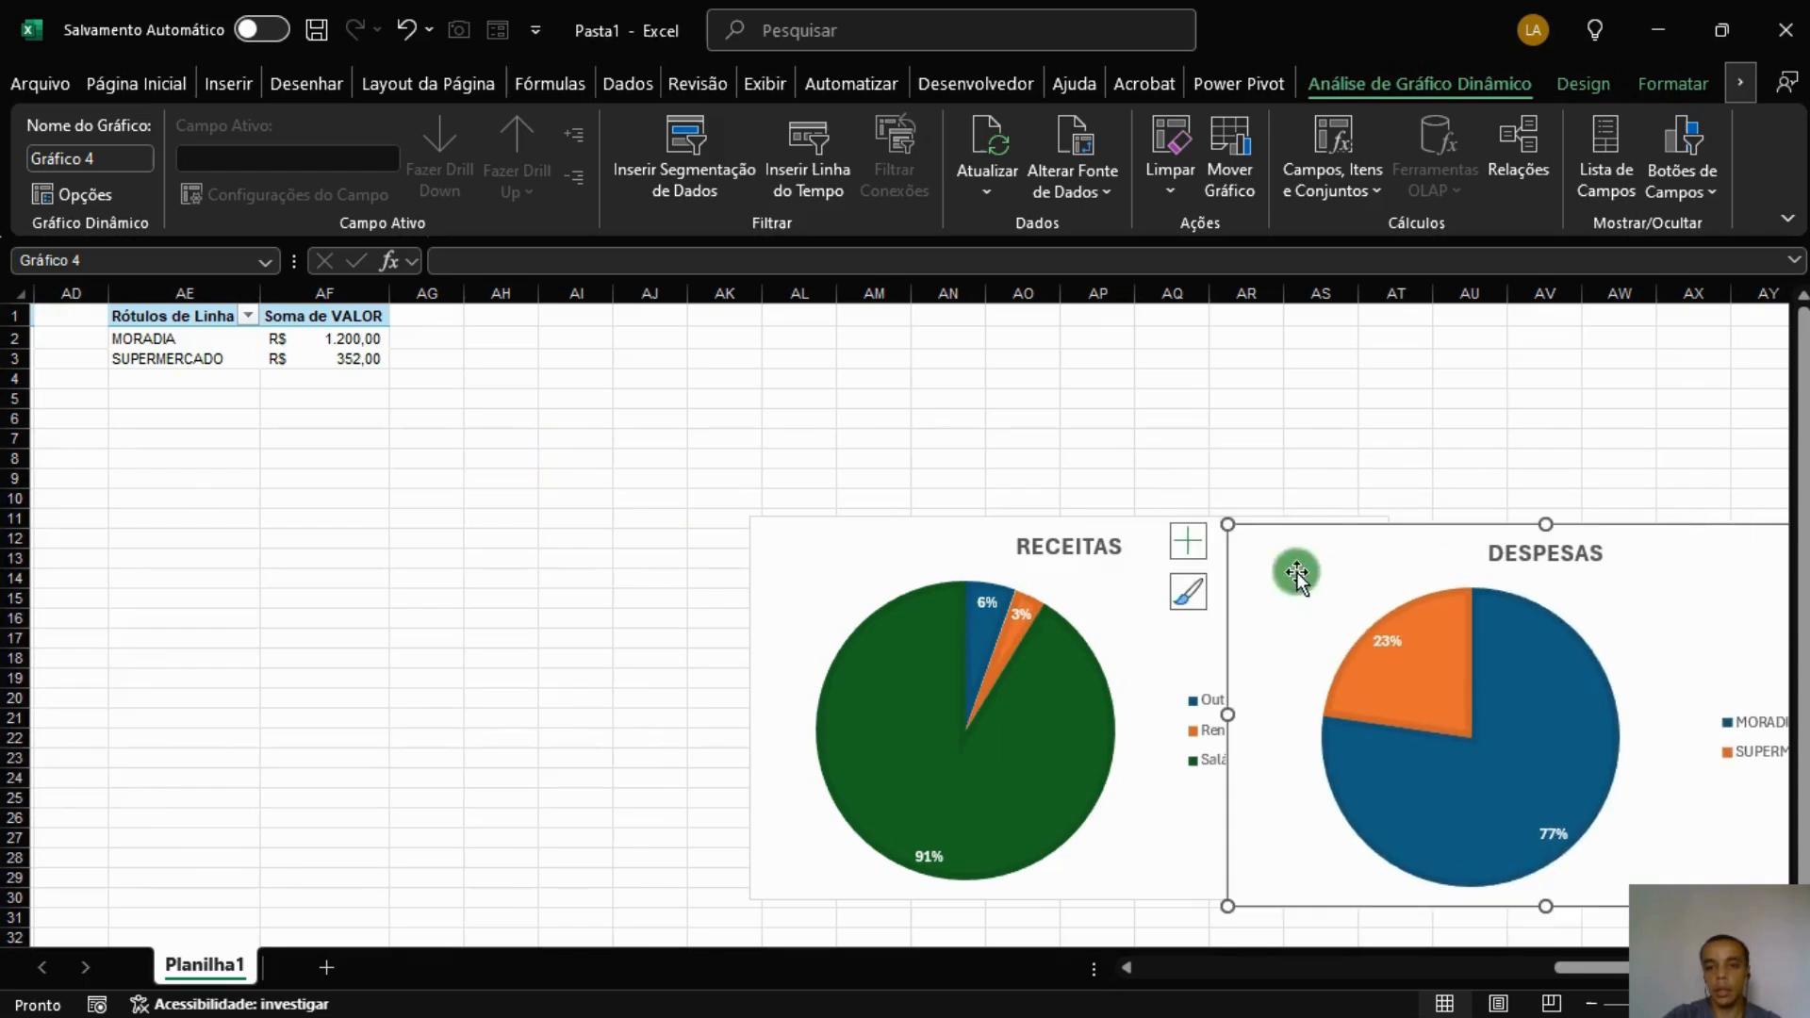
left_click_drag(1262, 557, 1442, 548)
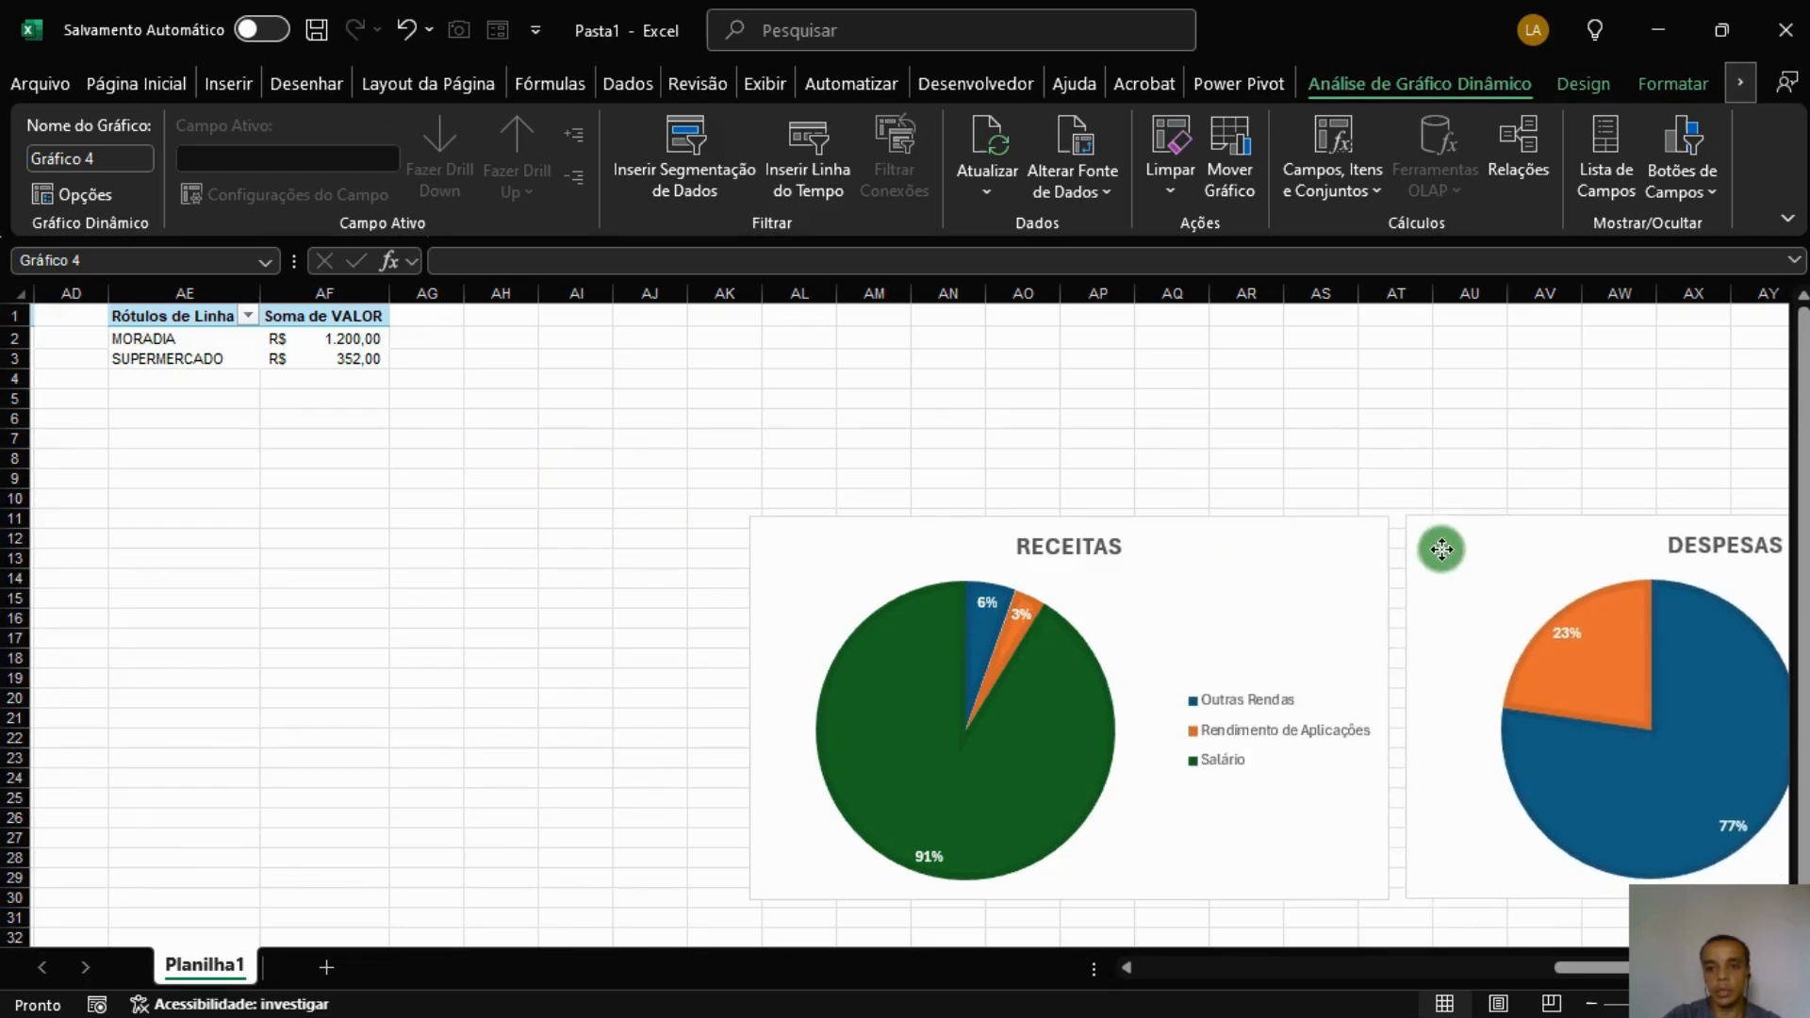
left_click(1321, 458)
left_click_drag(1606, 969, 1657, 971)
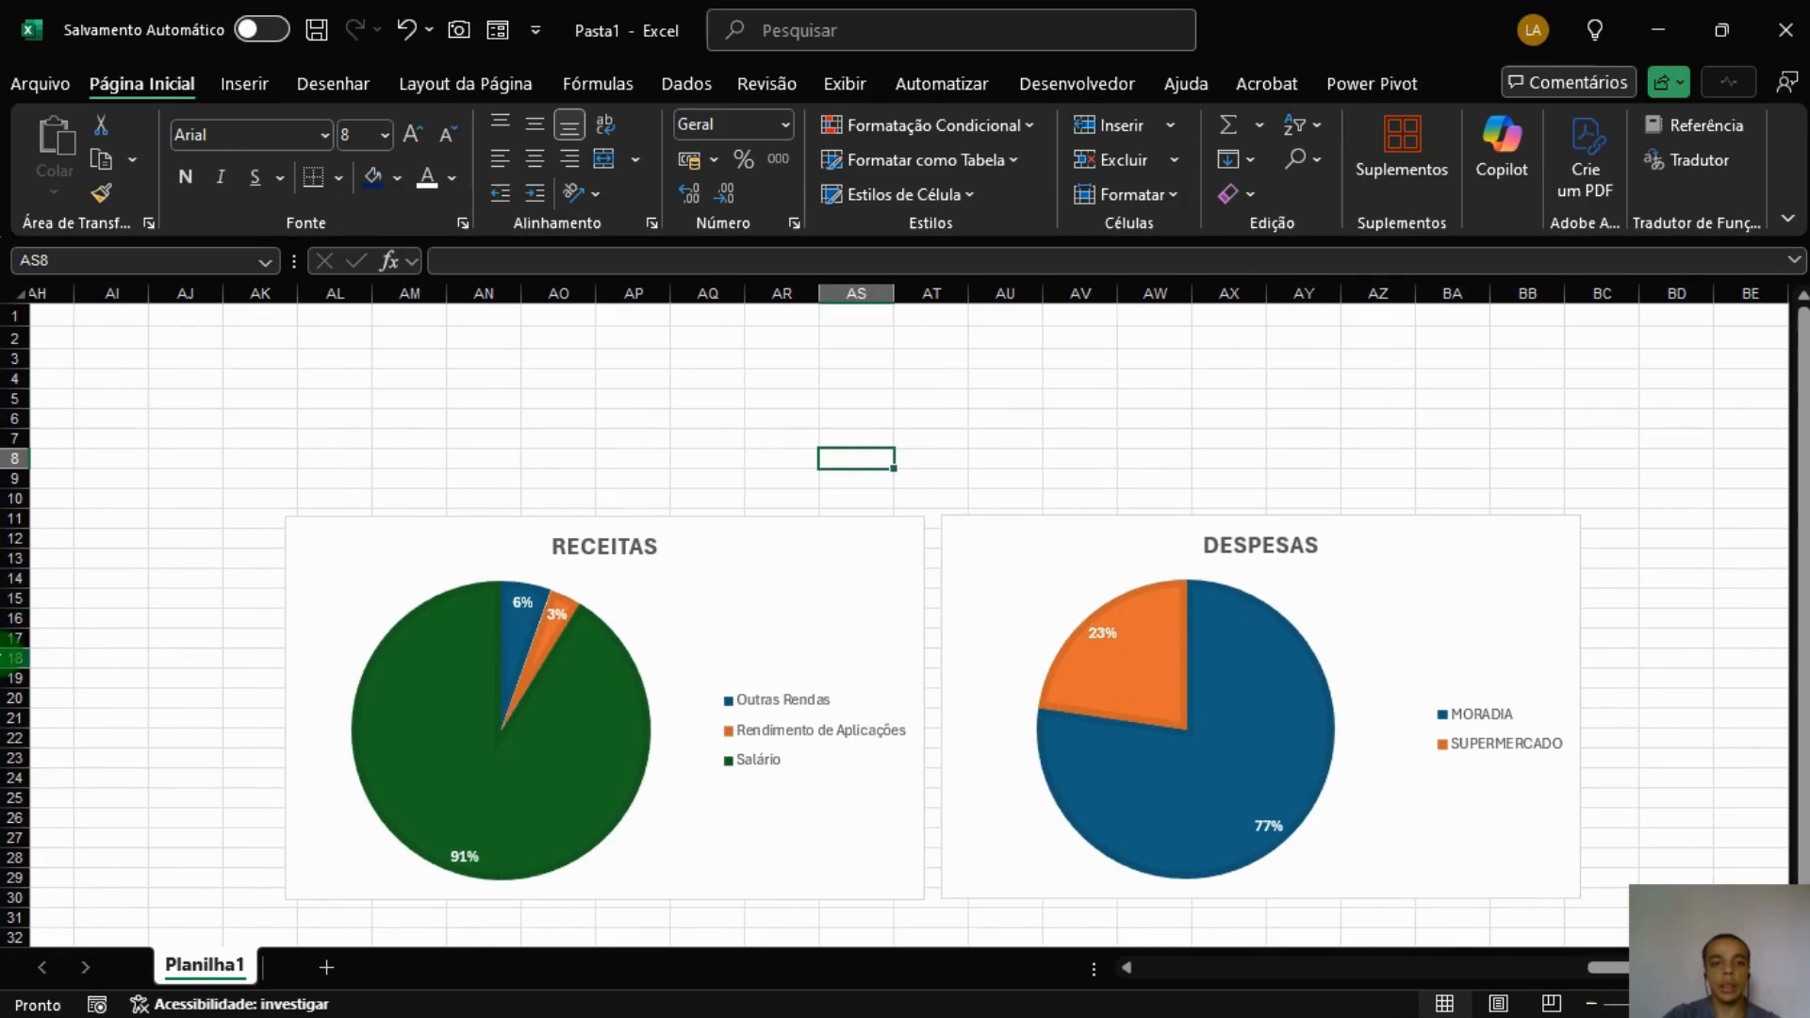
mouse_move(1211, 804)
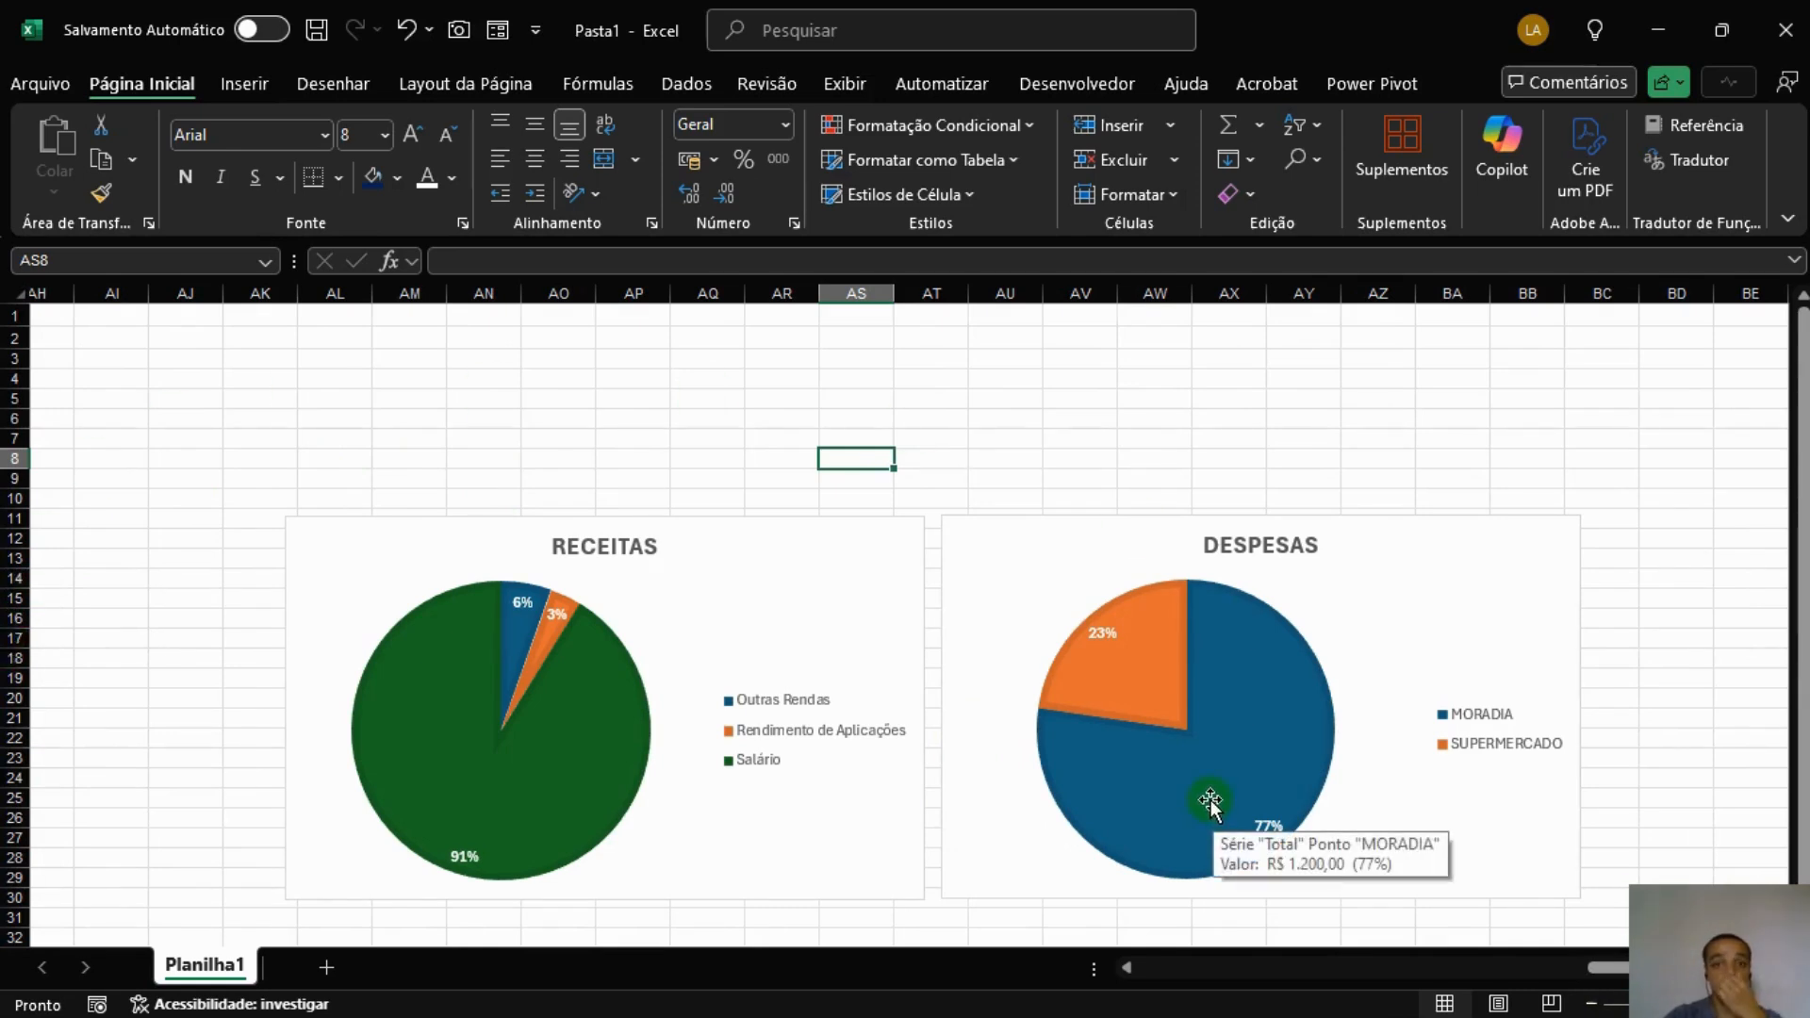
left_click(454, 418)
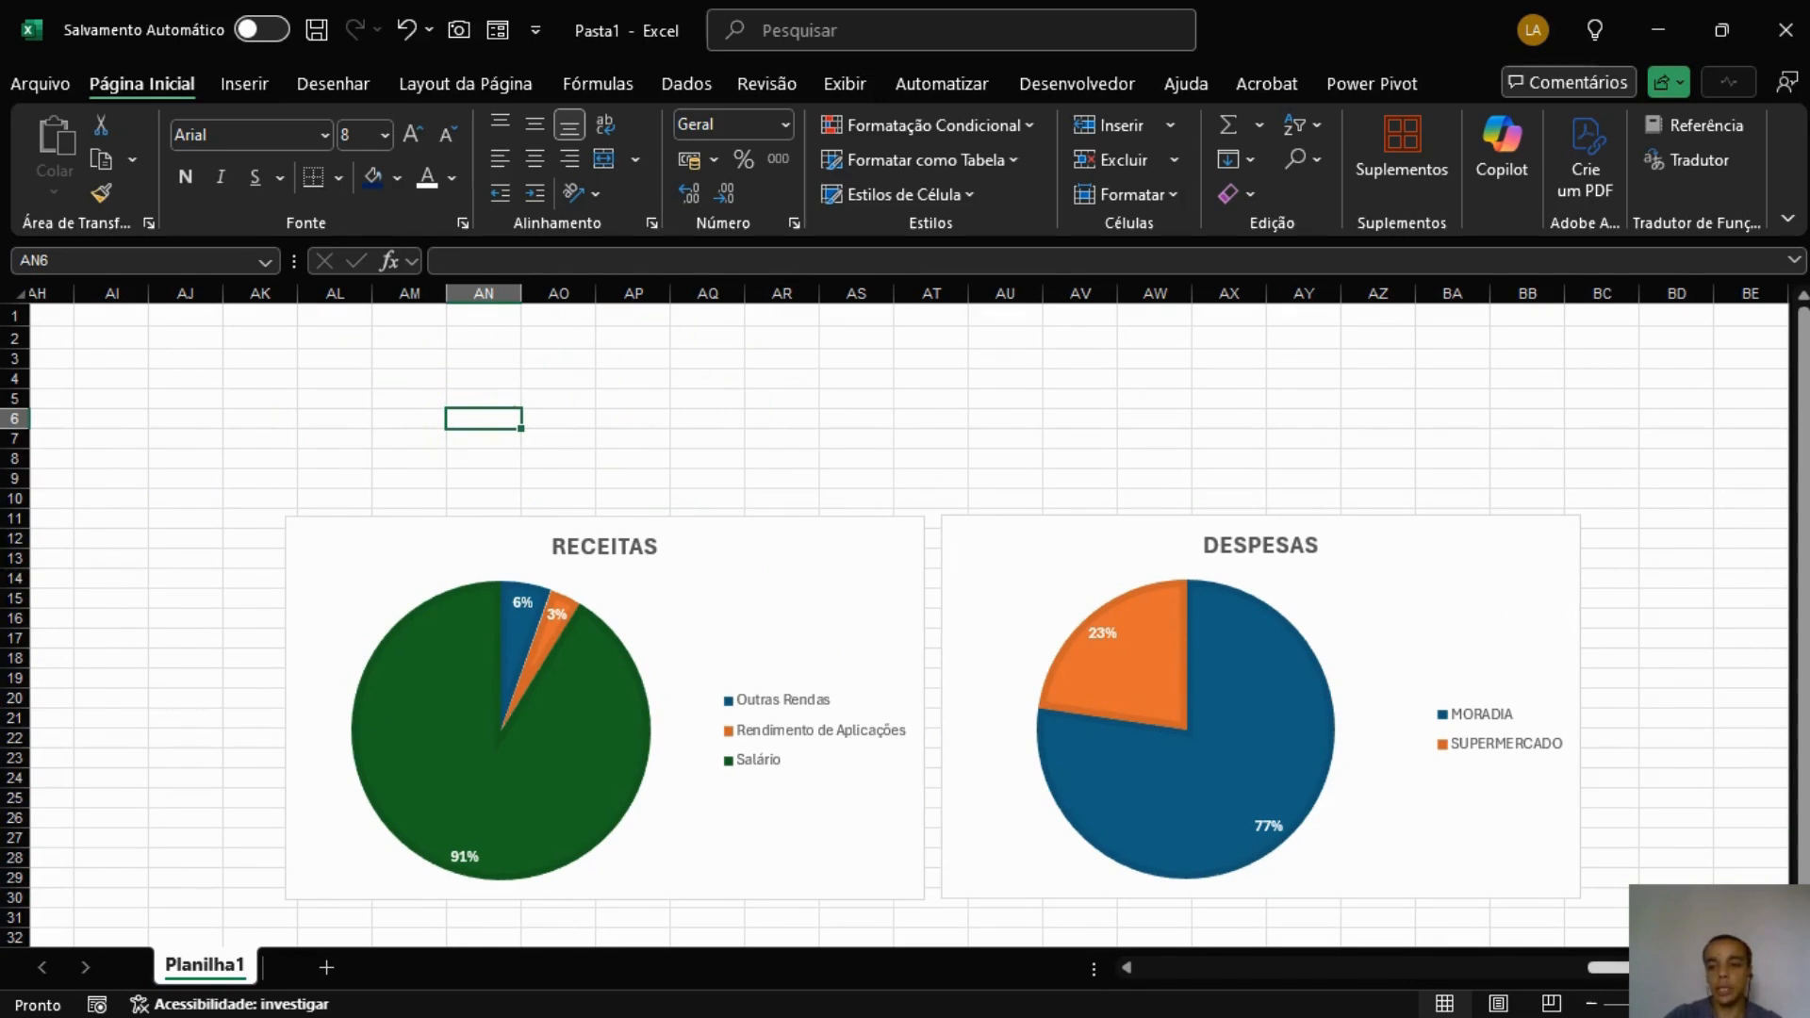
mouse_move(1711, 969)
left_mouse_down()
mouse_move(1627, 980)
mouse_move(1711, 971)
left_mouse_up()
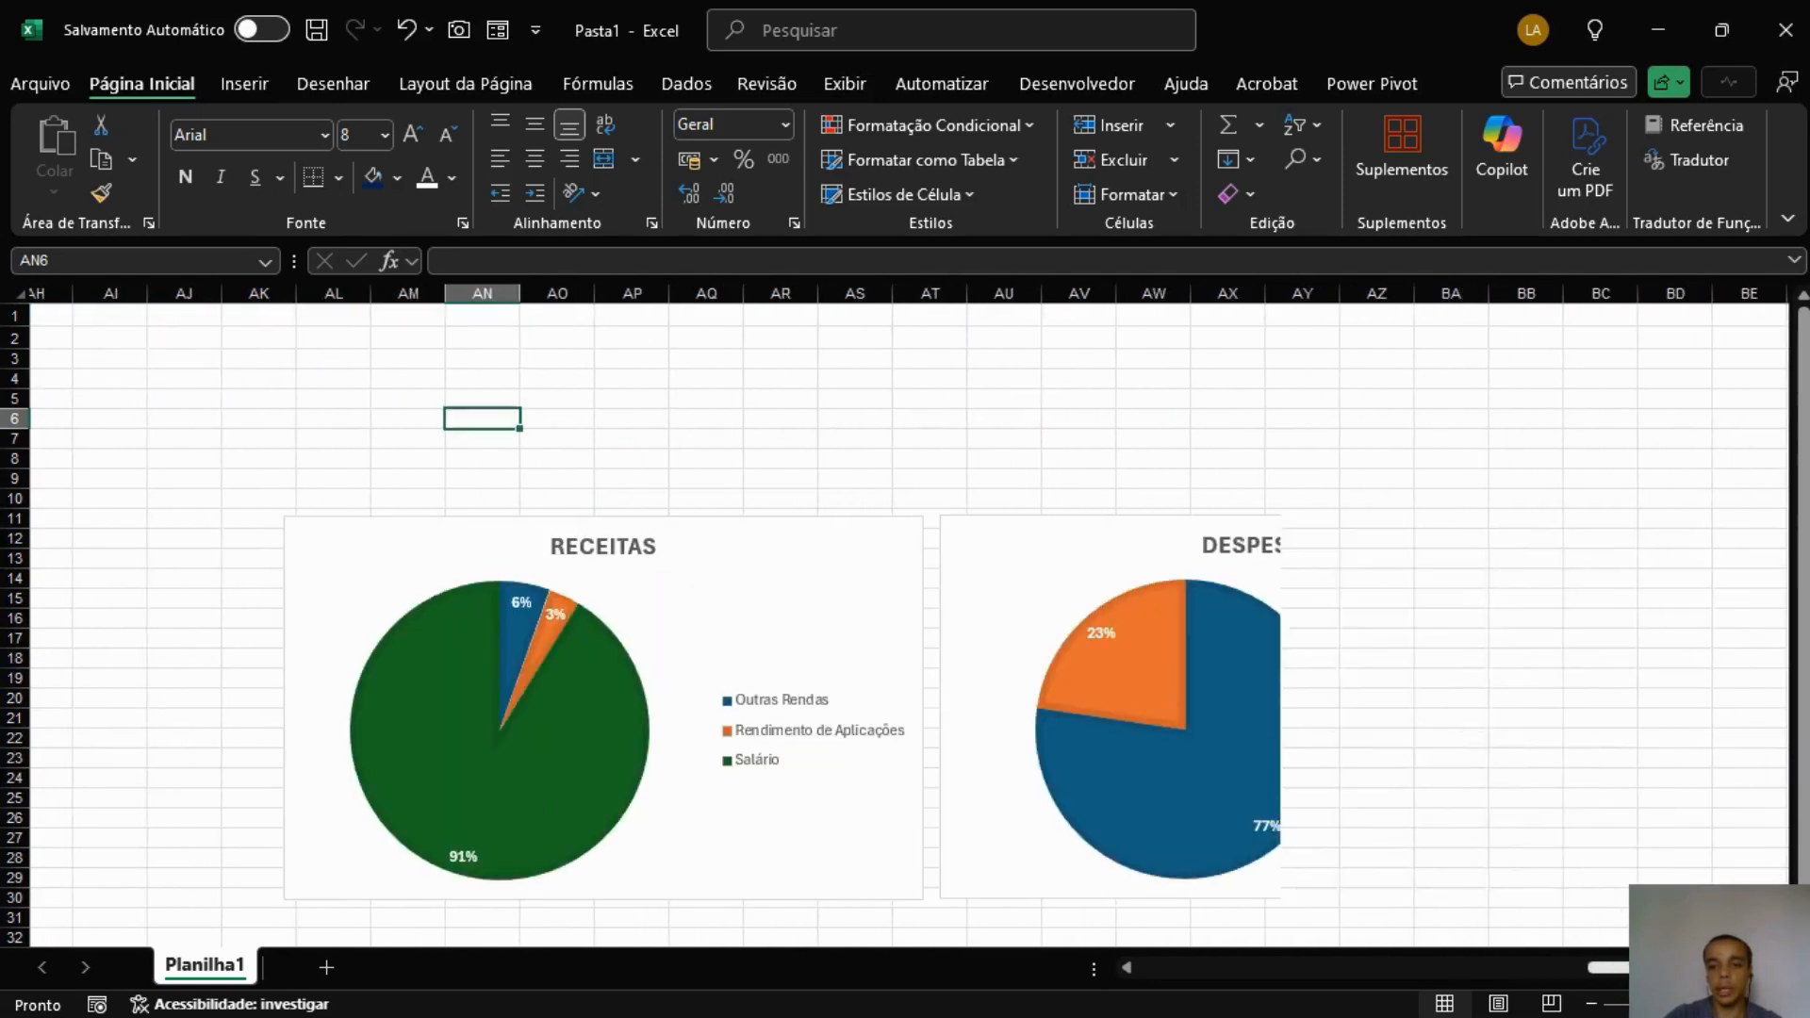
Insert slicers for the ANO and MÊS fields of the RECEITAS chart.
left_click(711, 596)
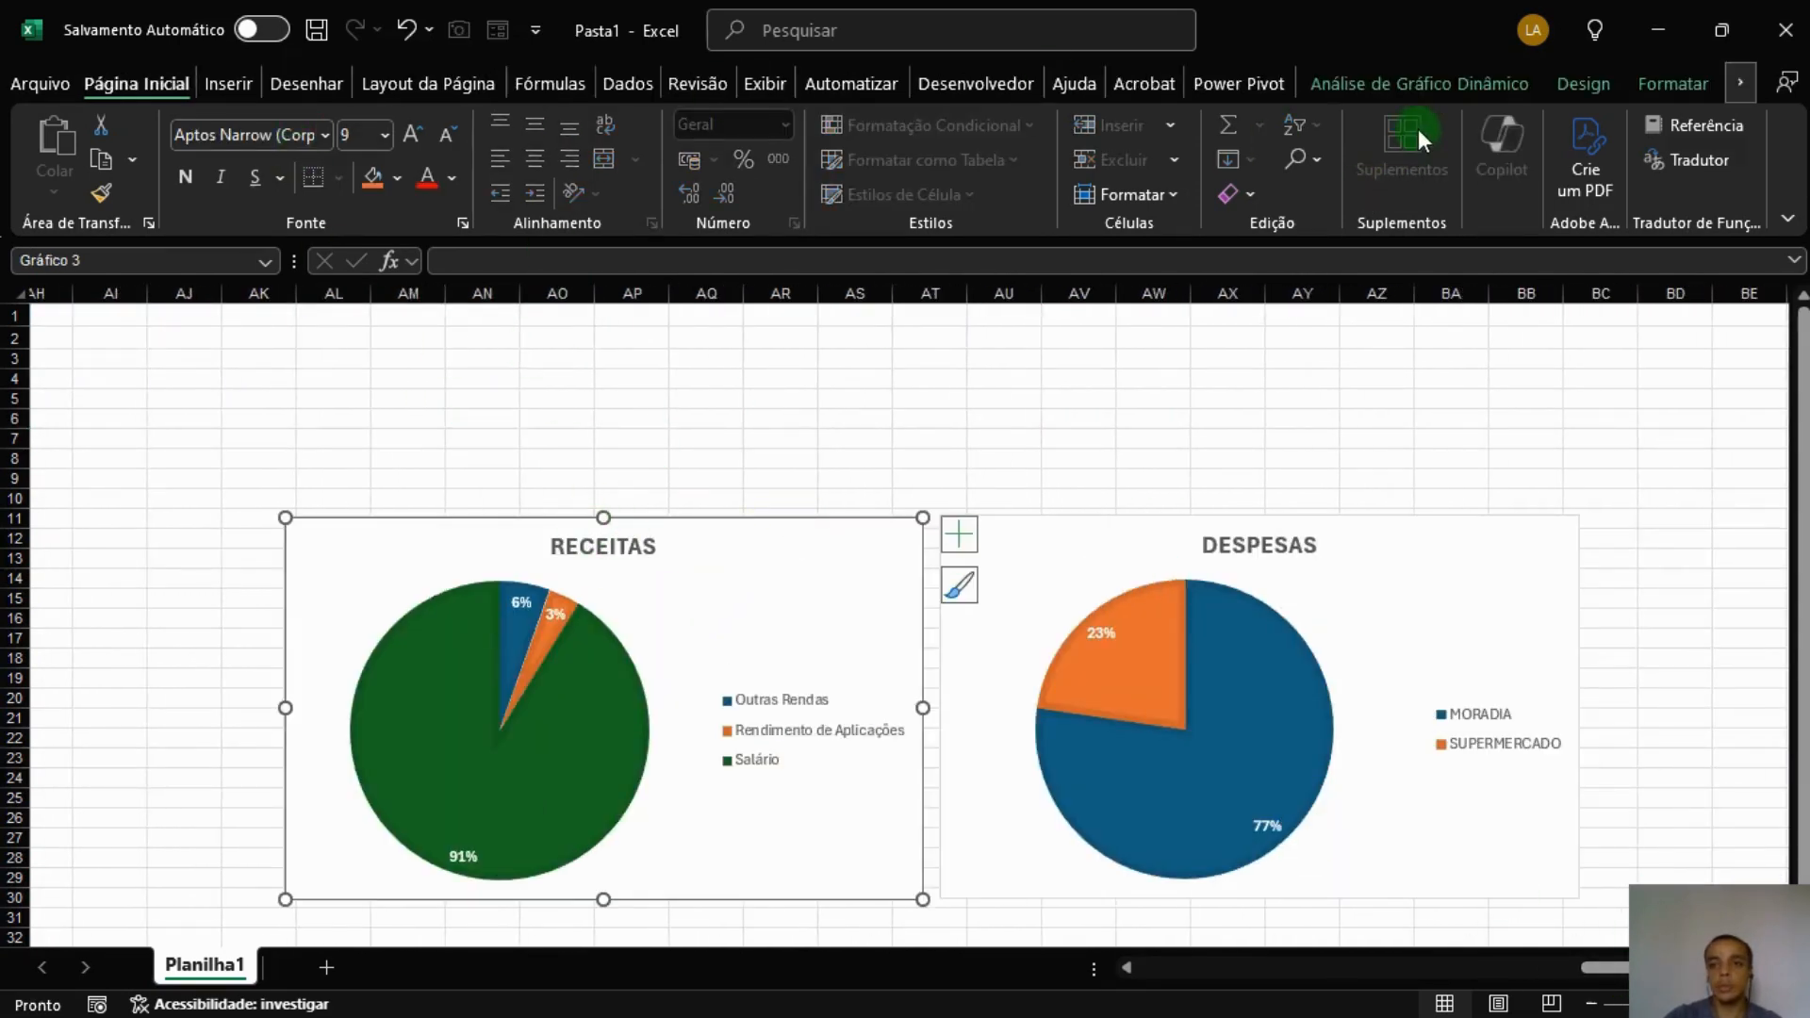
left_click(1433, 79)
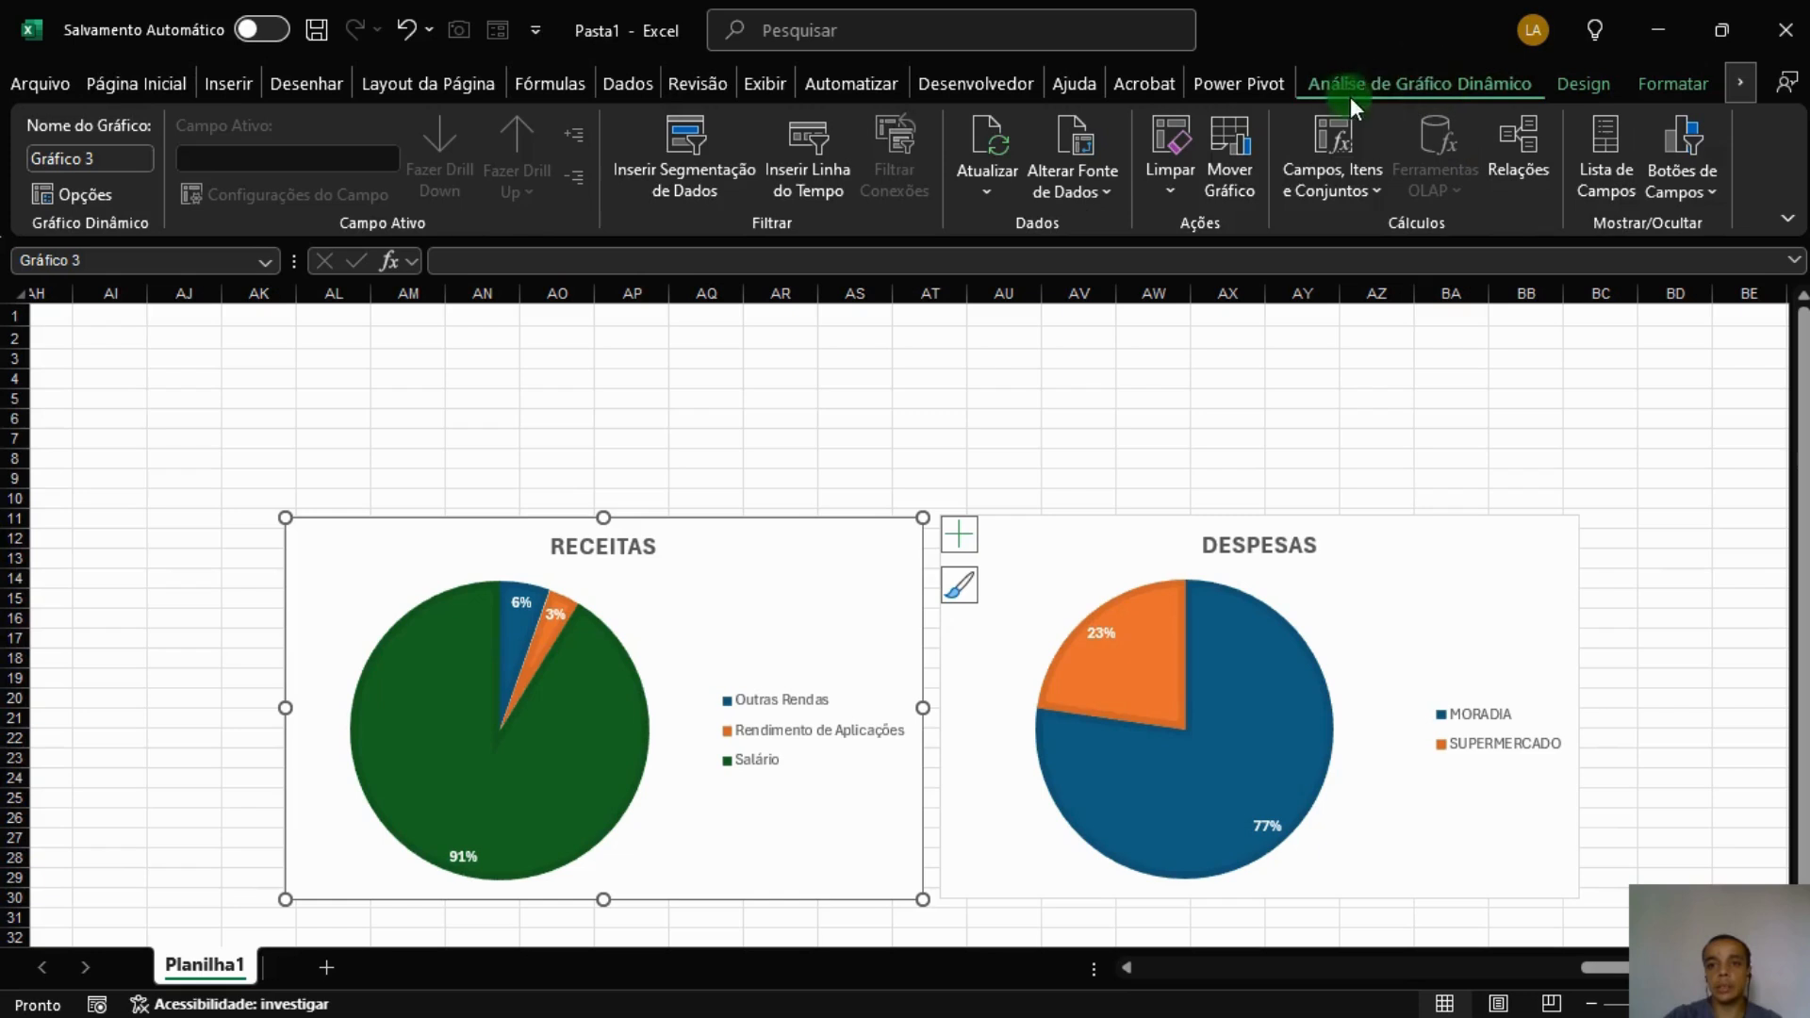
left_click(675, 135)
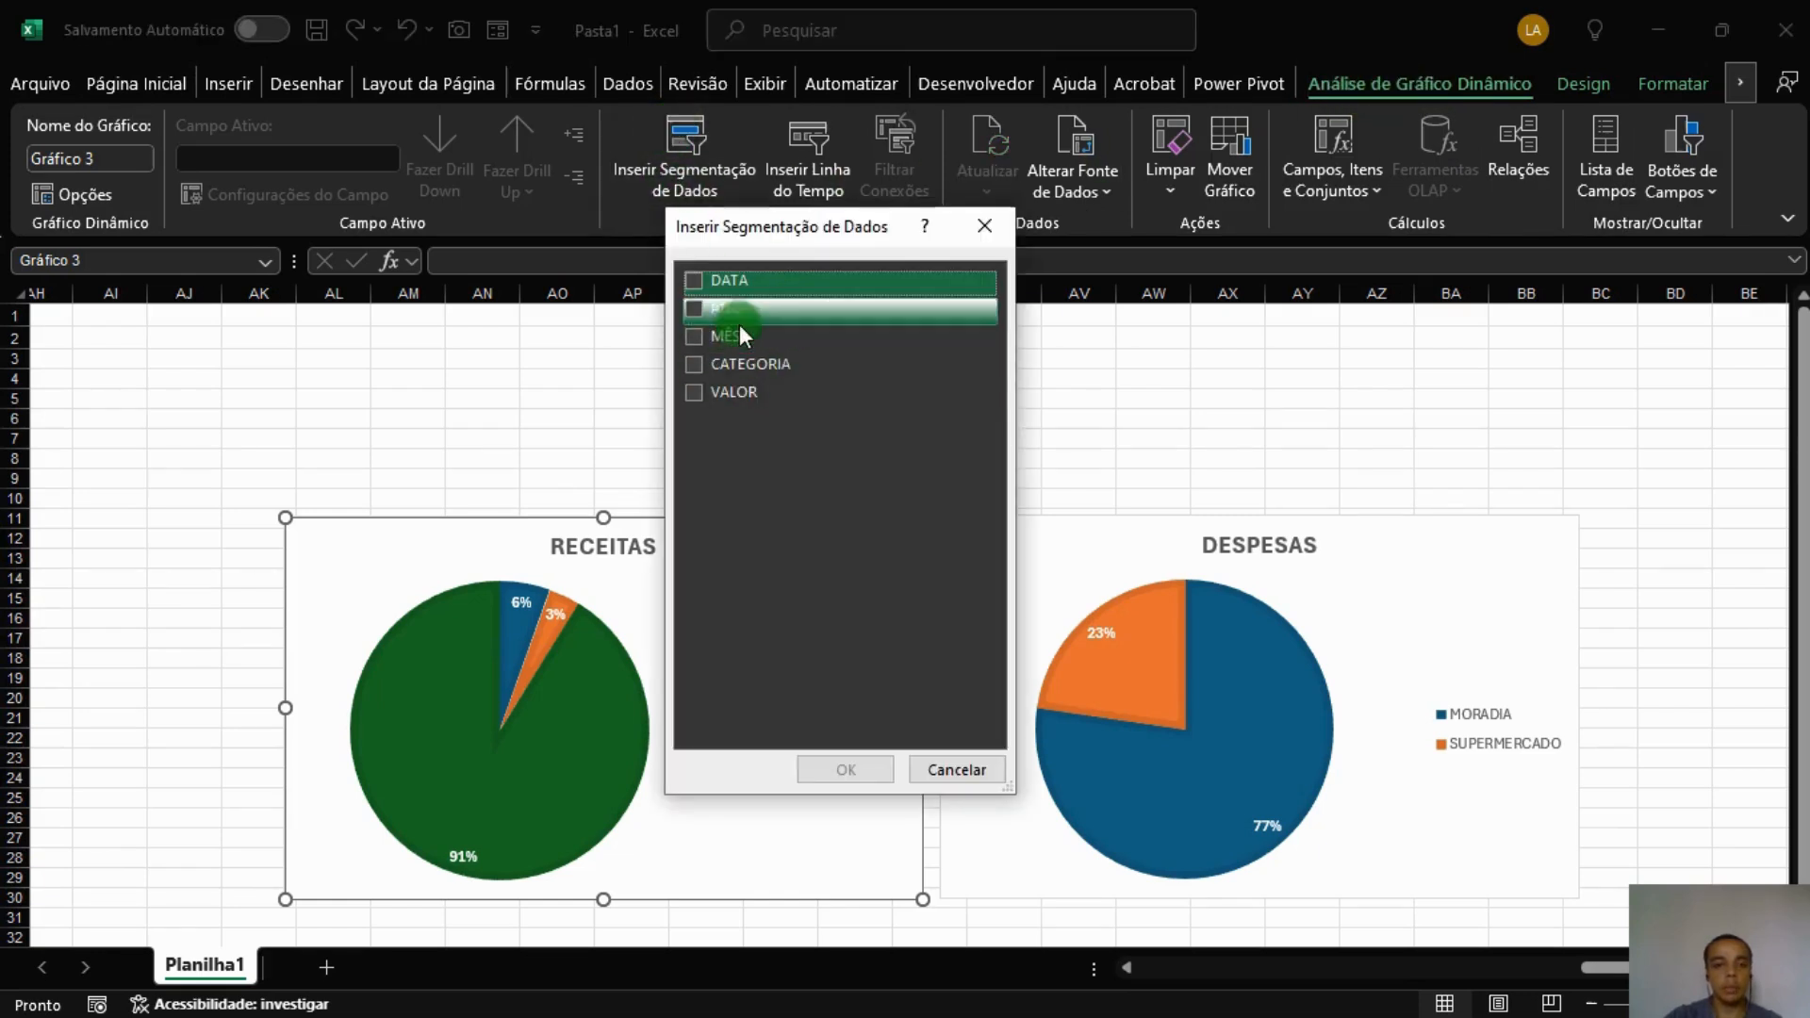
left_click(693, 309)
left_click(694, 337)
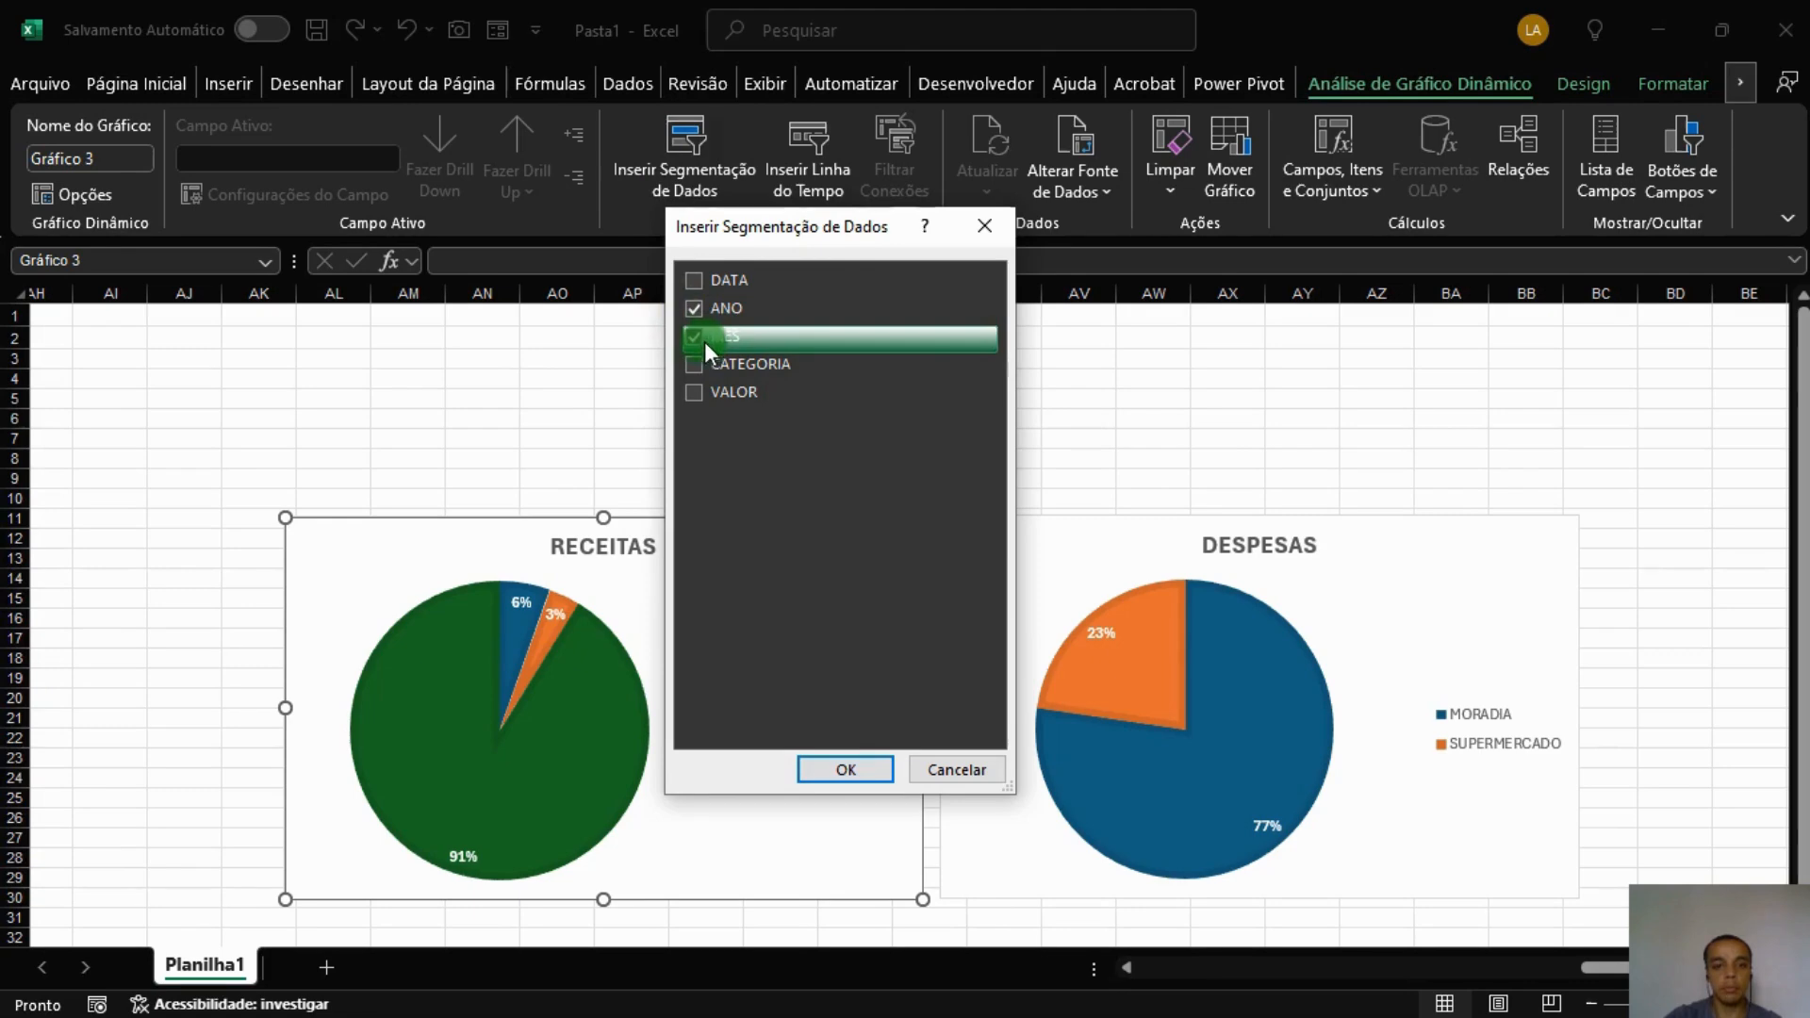
left_click(846, 769)
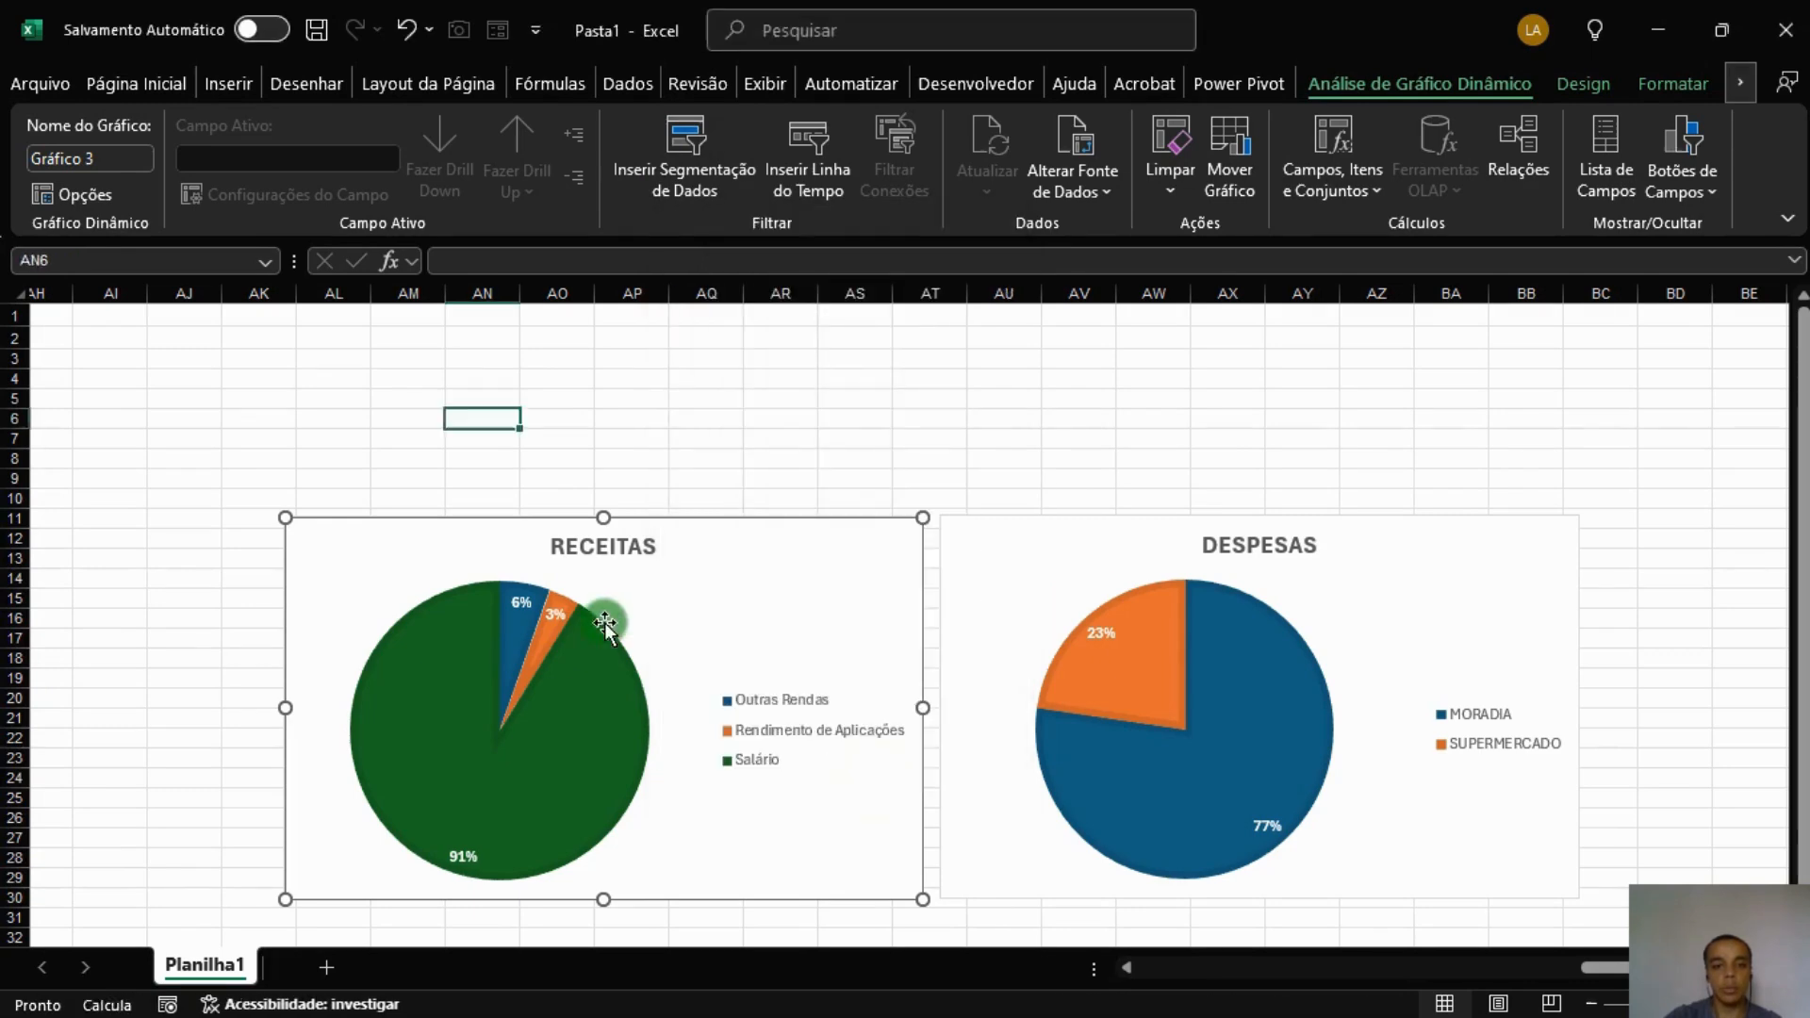
Shorten the ANO slicer to about 2.9 cm high and place it above the RECEITAS chart, aligned with its left edge.
left_click_drag(849, 453, 326, 371)
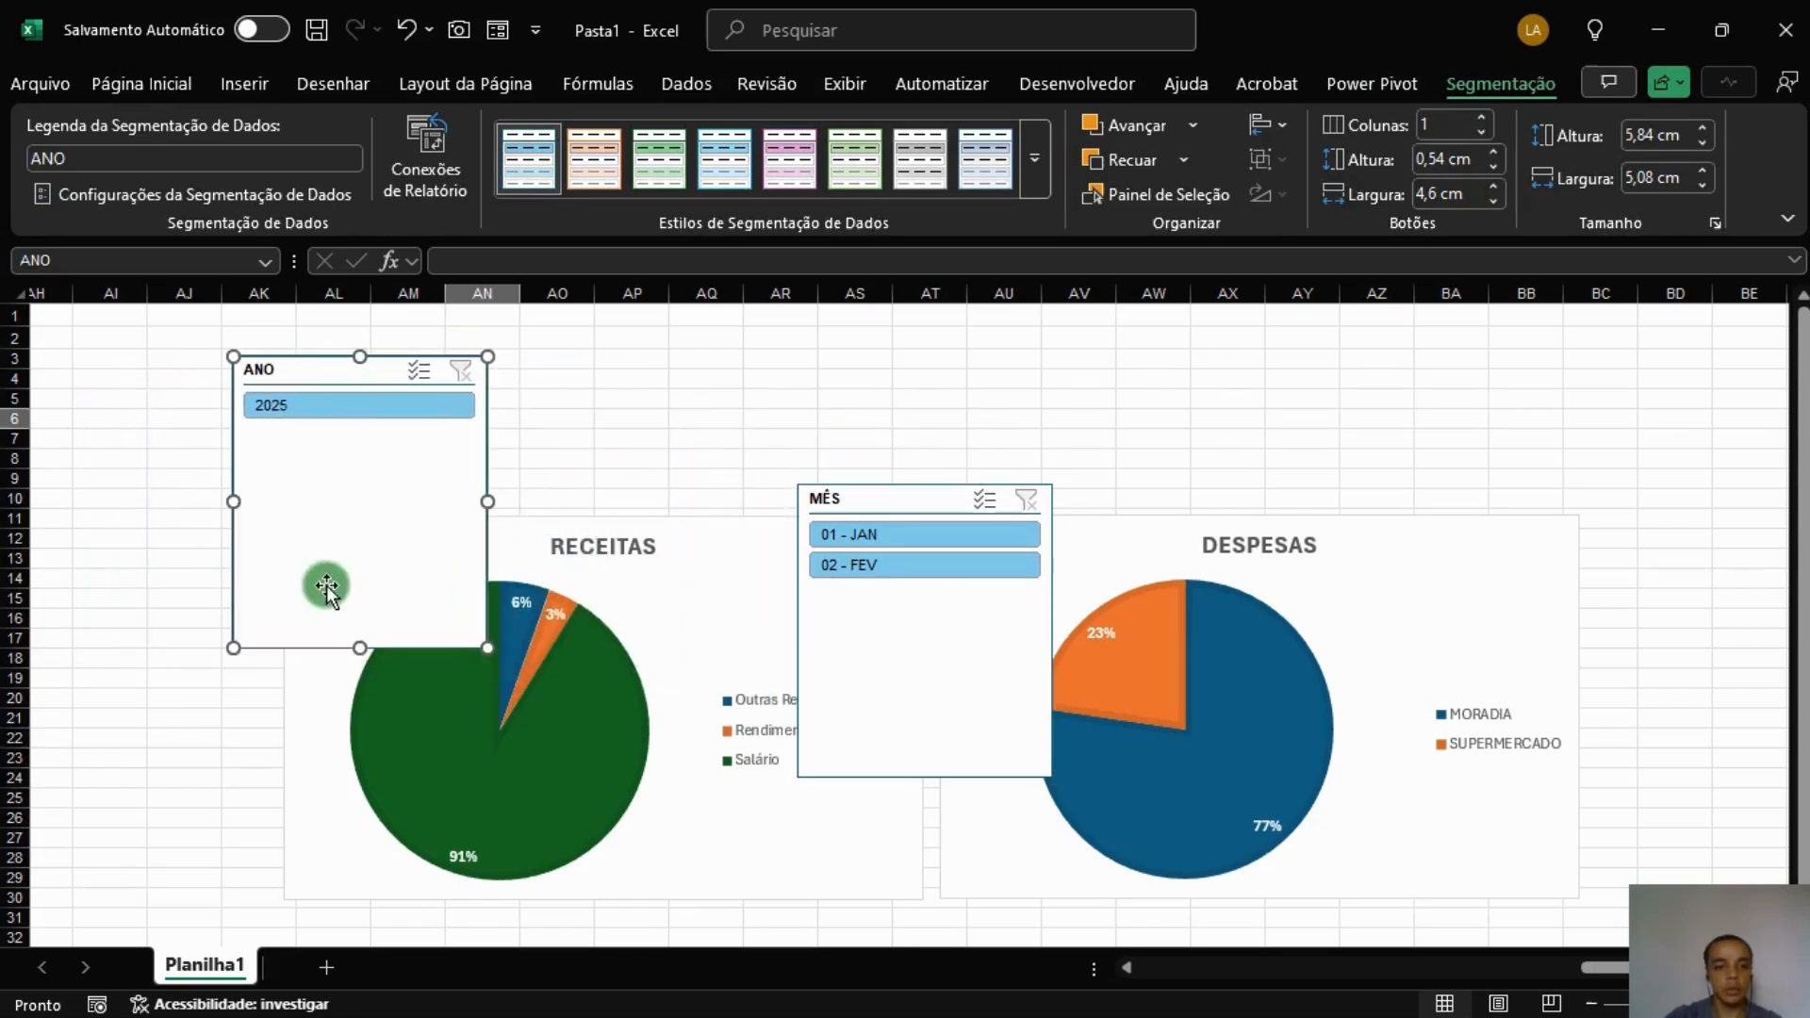
left_click_drag(359, 647, 379, 504)
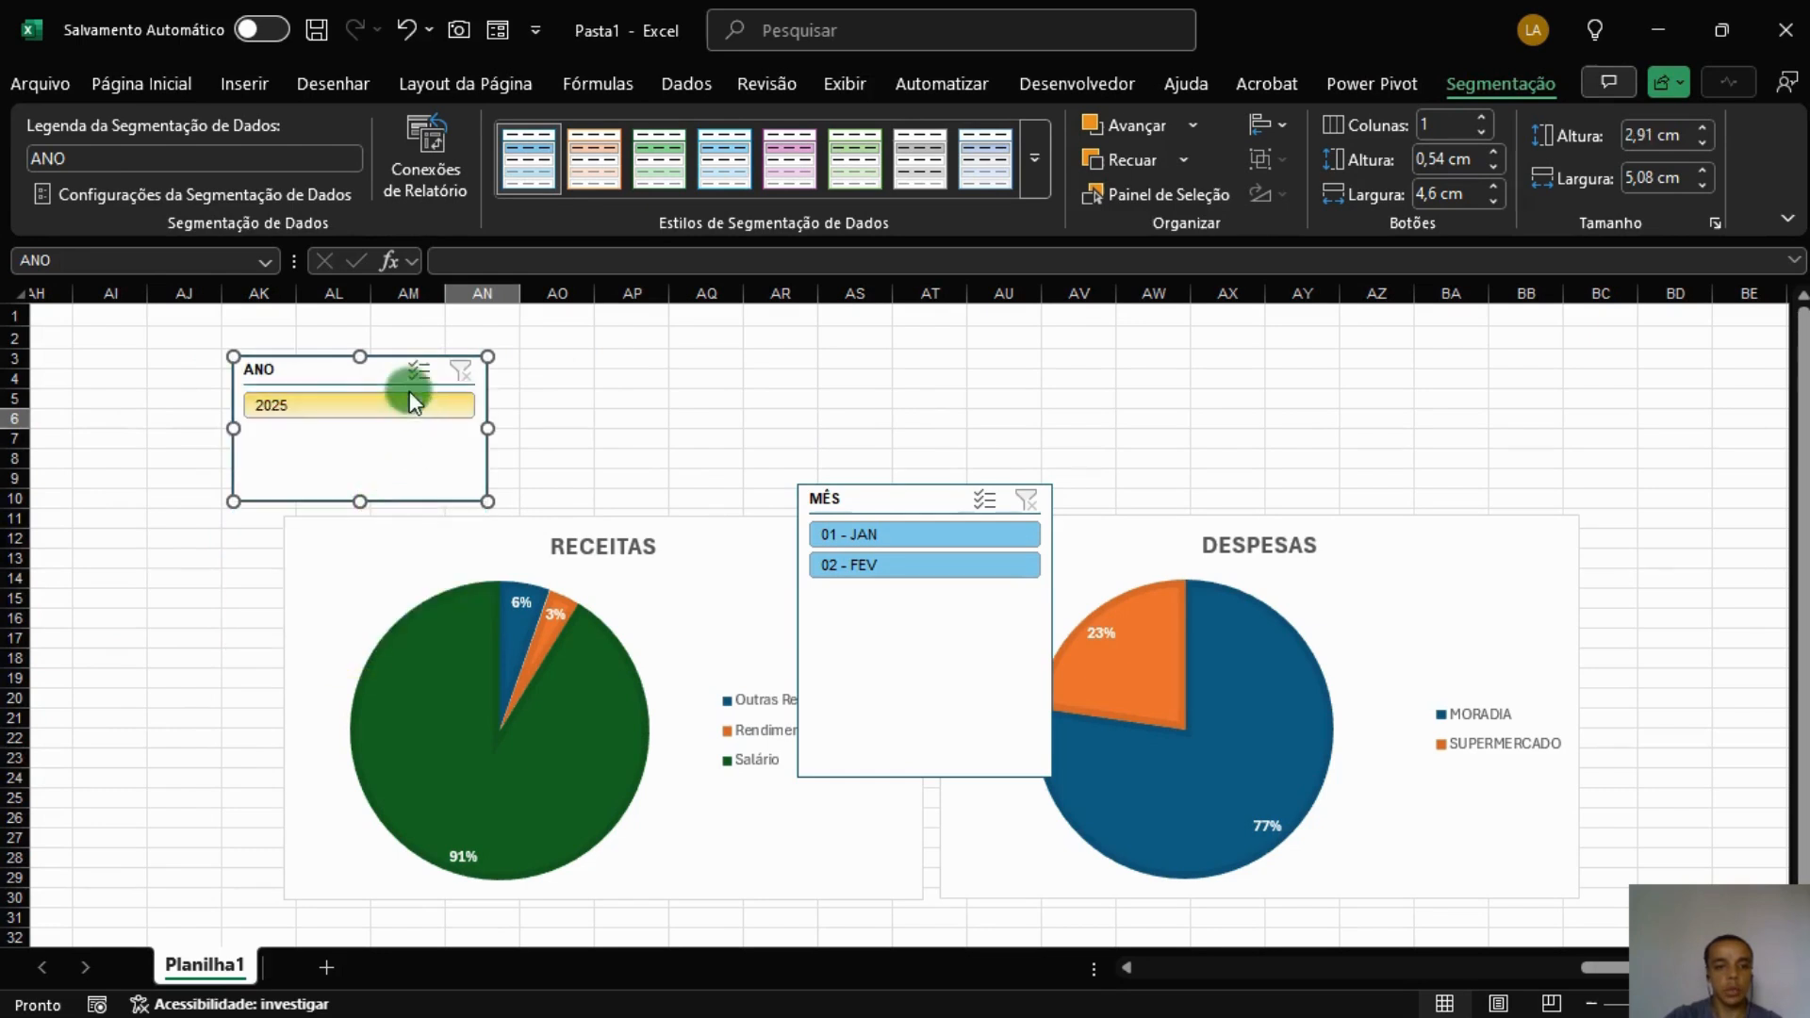
left_click_drag(330, 372, 385, 381)
Place the MÊS slicer beside the ANO slicer and resize it to about 20.4 cm wide and 2.9 cm high.
left_click_drag(884, 500, 650, 382)
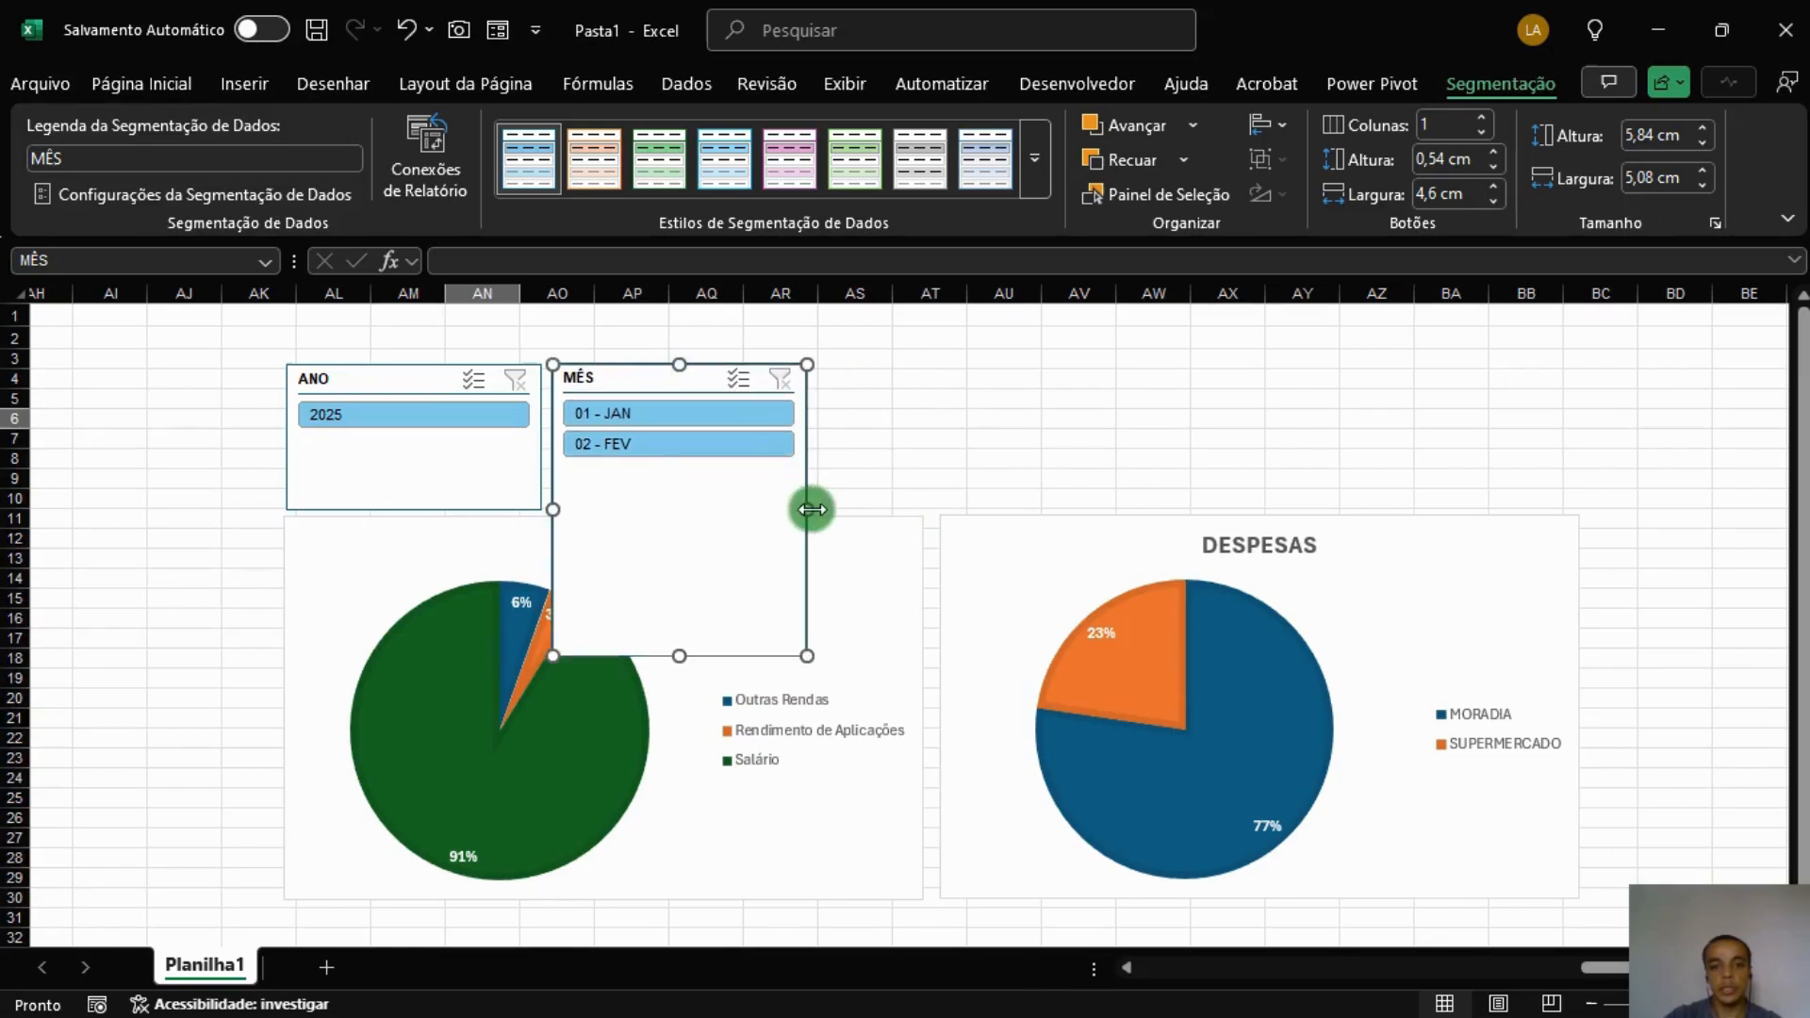
left_click_drag(812, 509, 1576, 473)
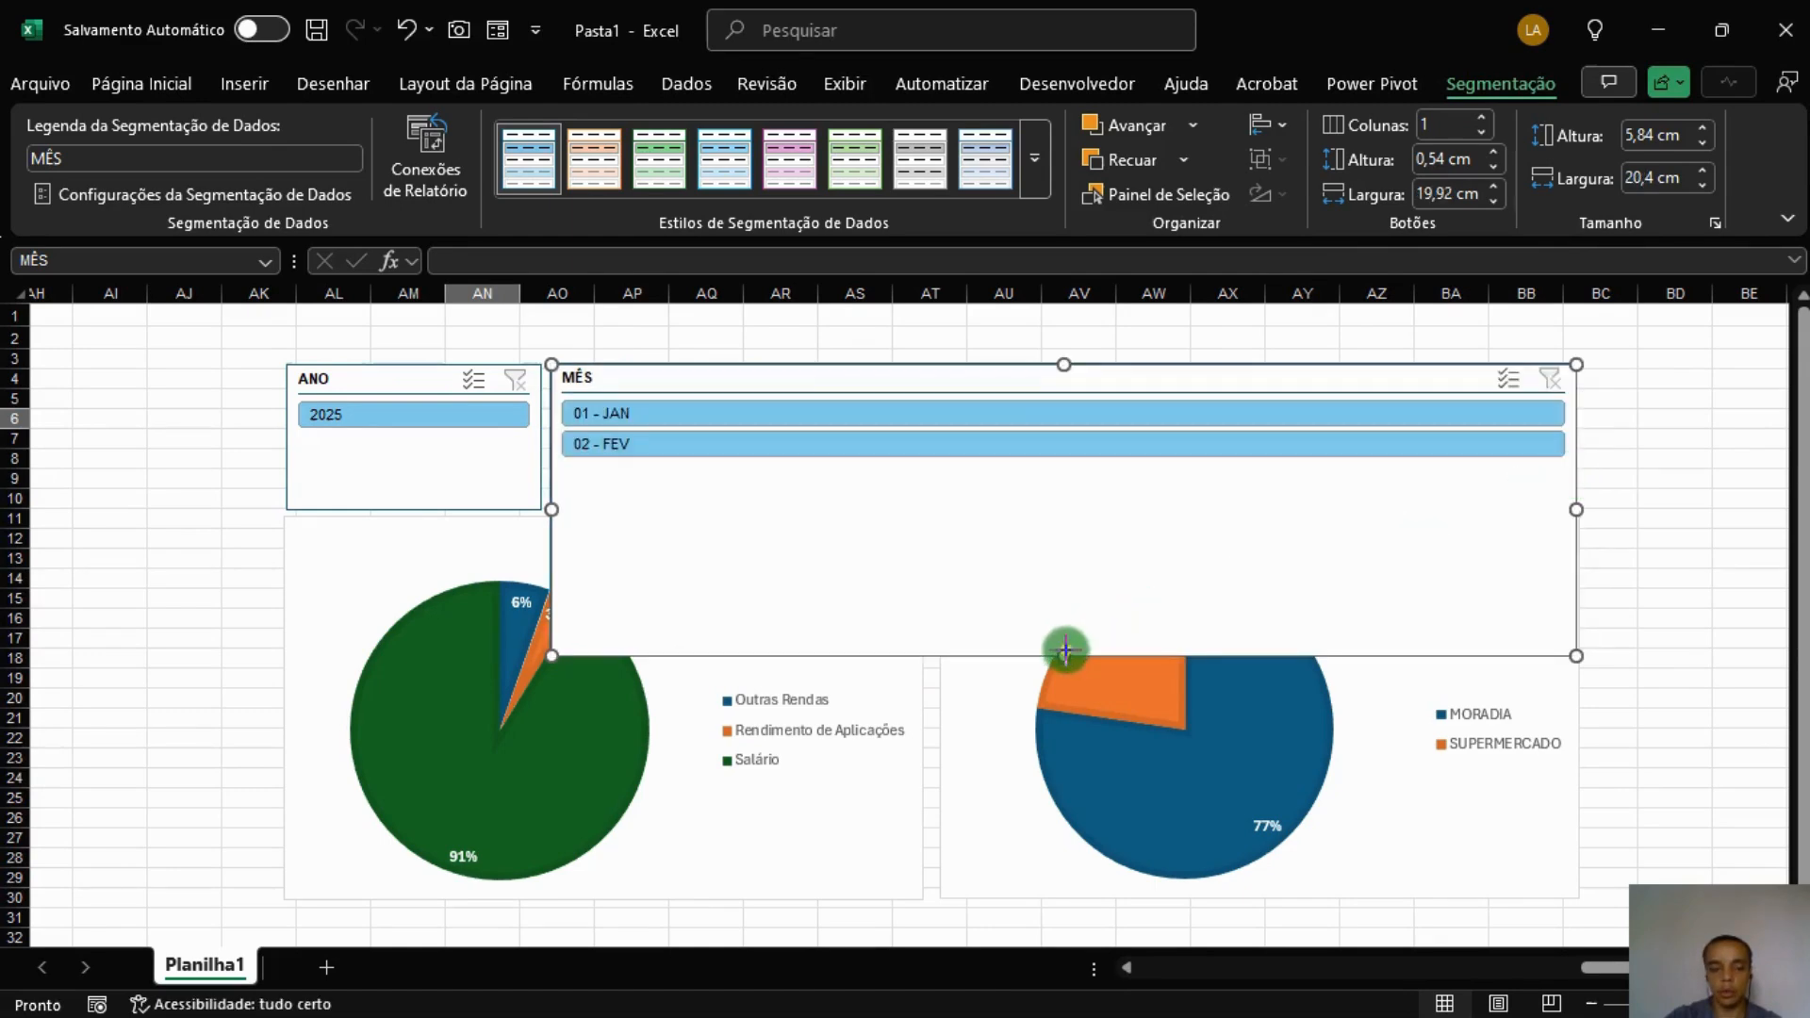
left_click_drag(1066, 651, 1063, 508)
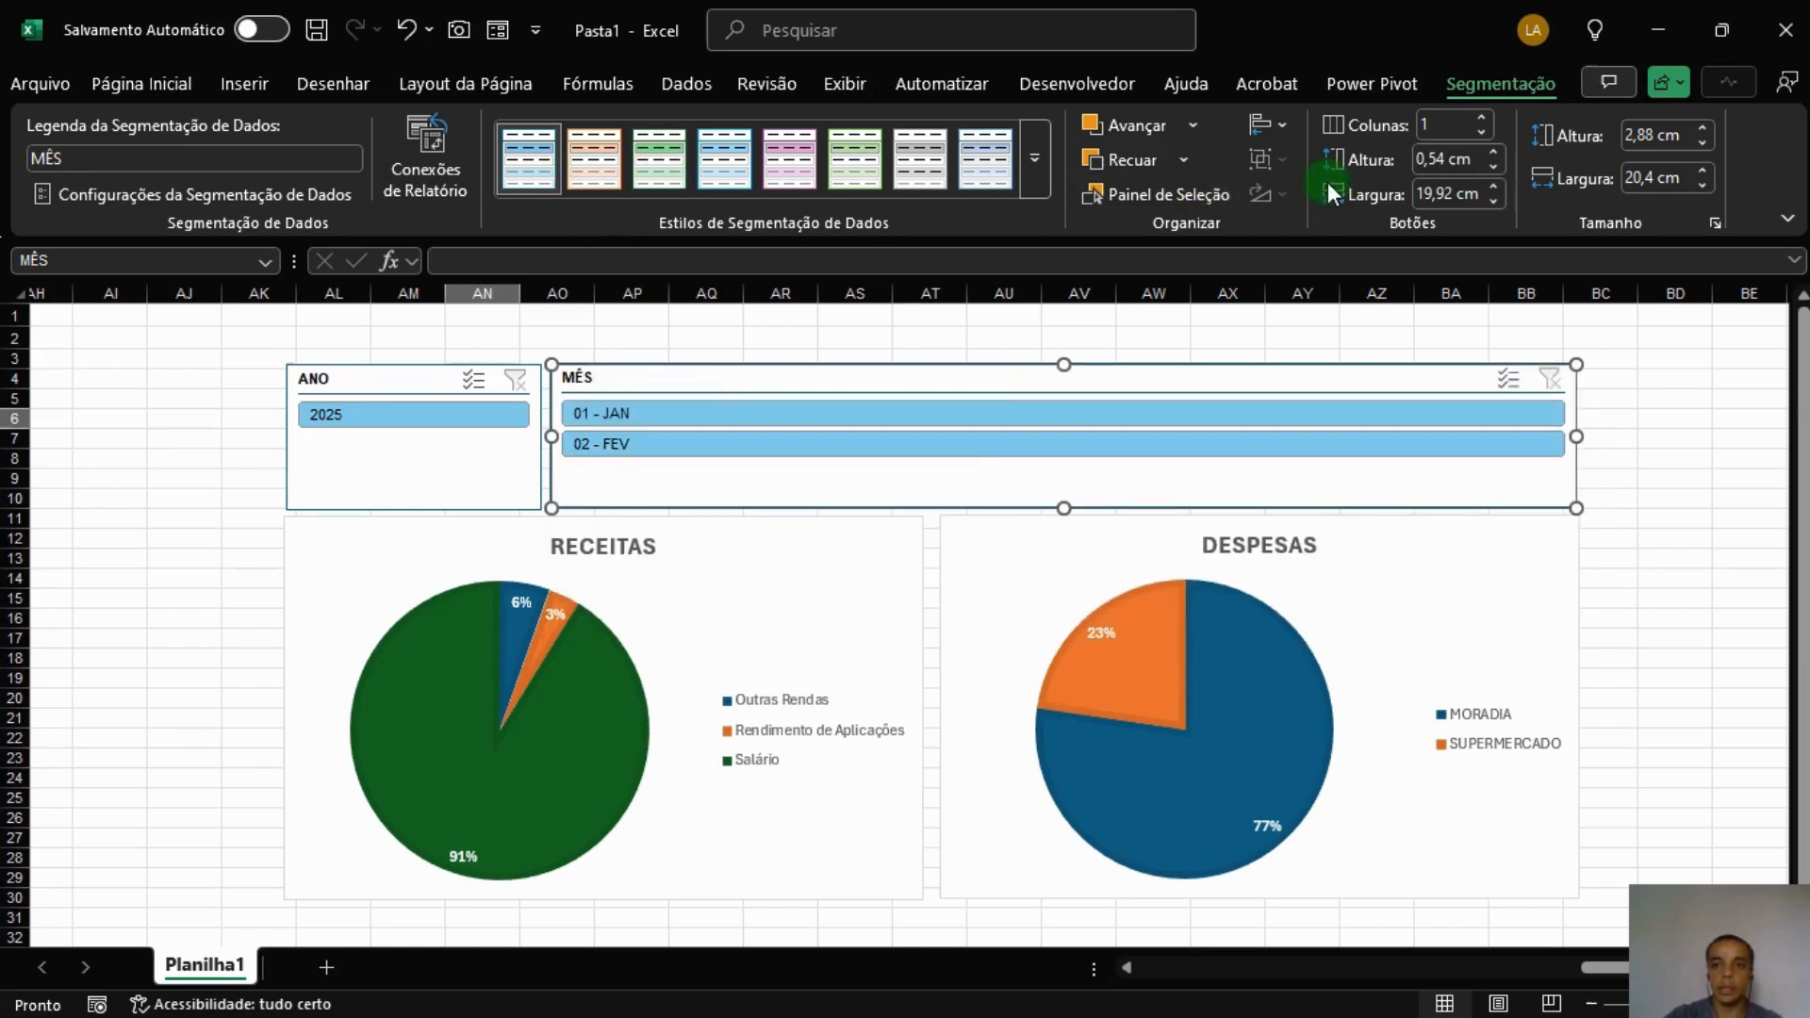
Set the ANO slicer to show its buttons in 3 columns.
left_click(492, 483)
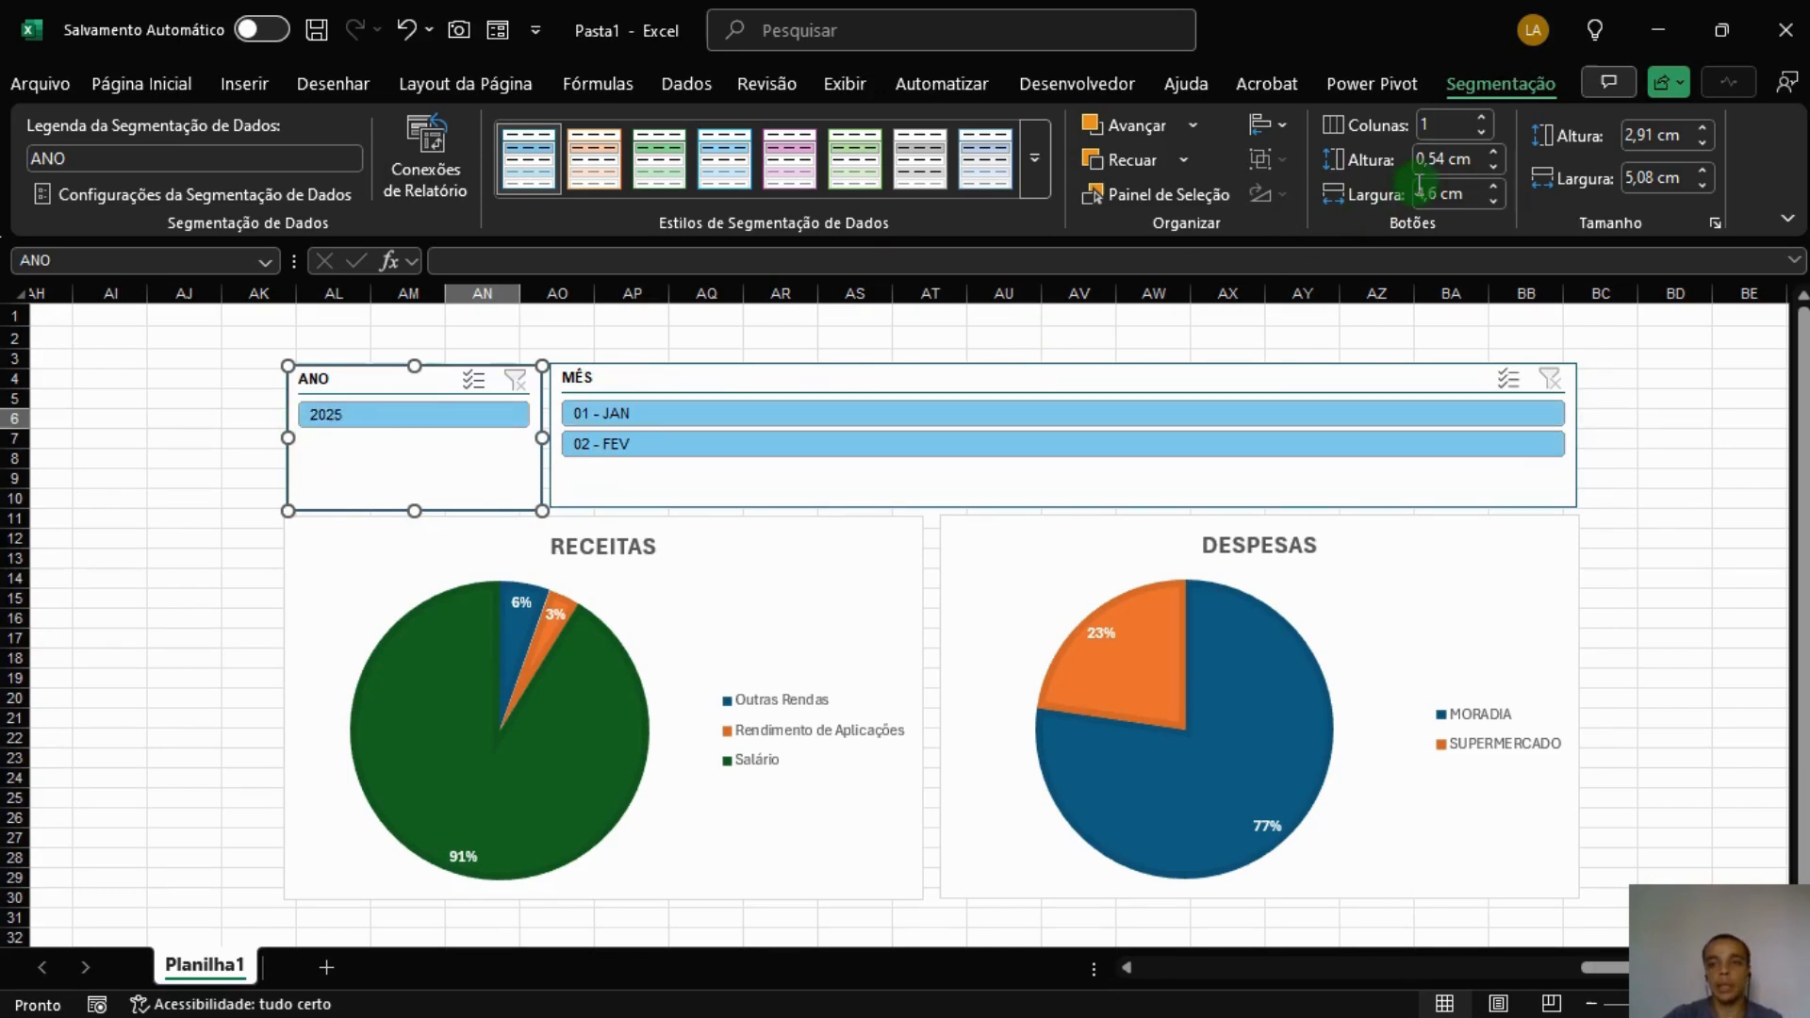
left_click(1483, 117)
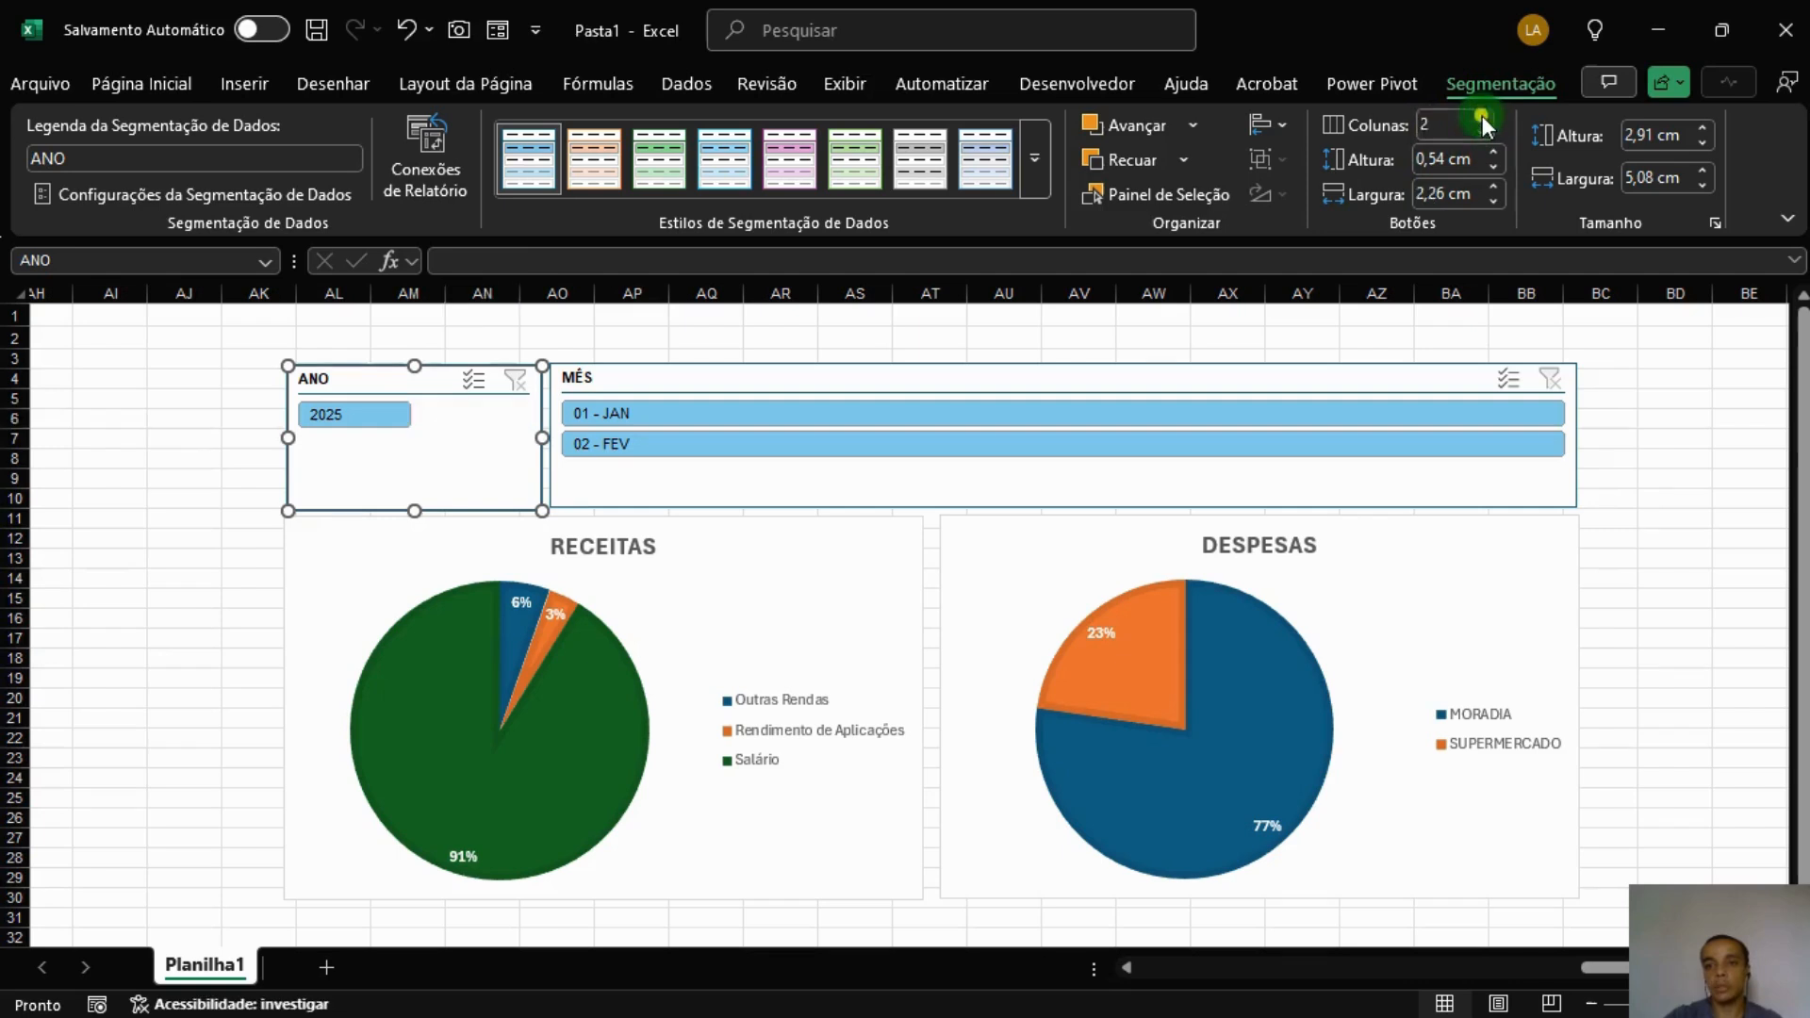
left_click(1482, 115)
left_click(1483, 115)
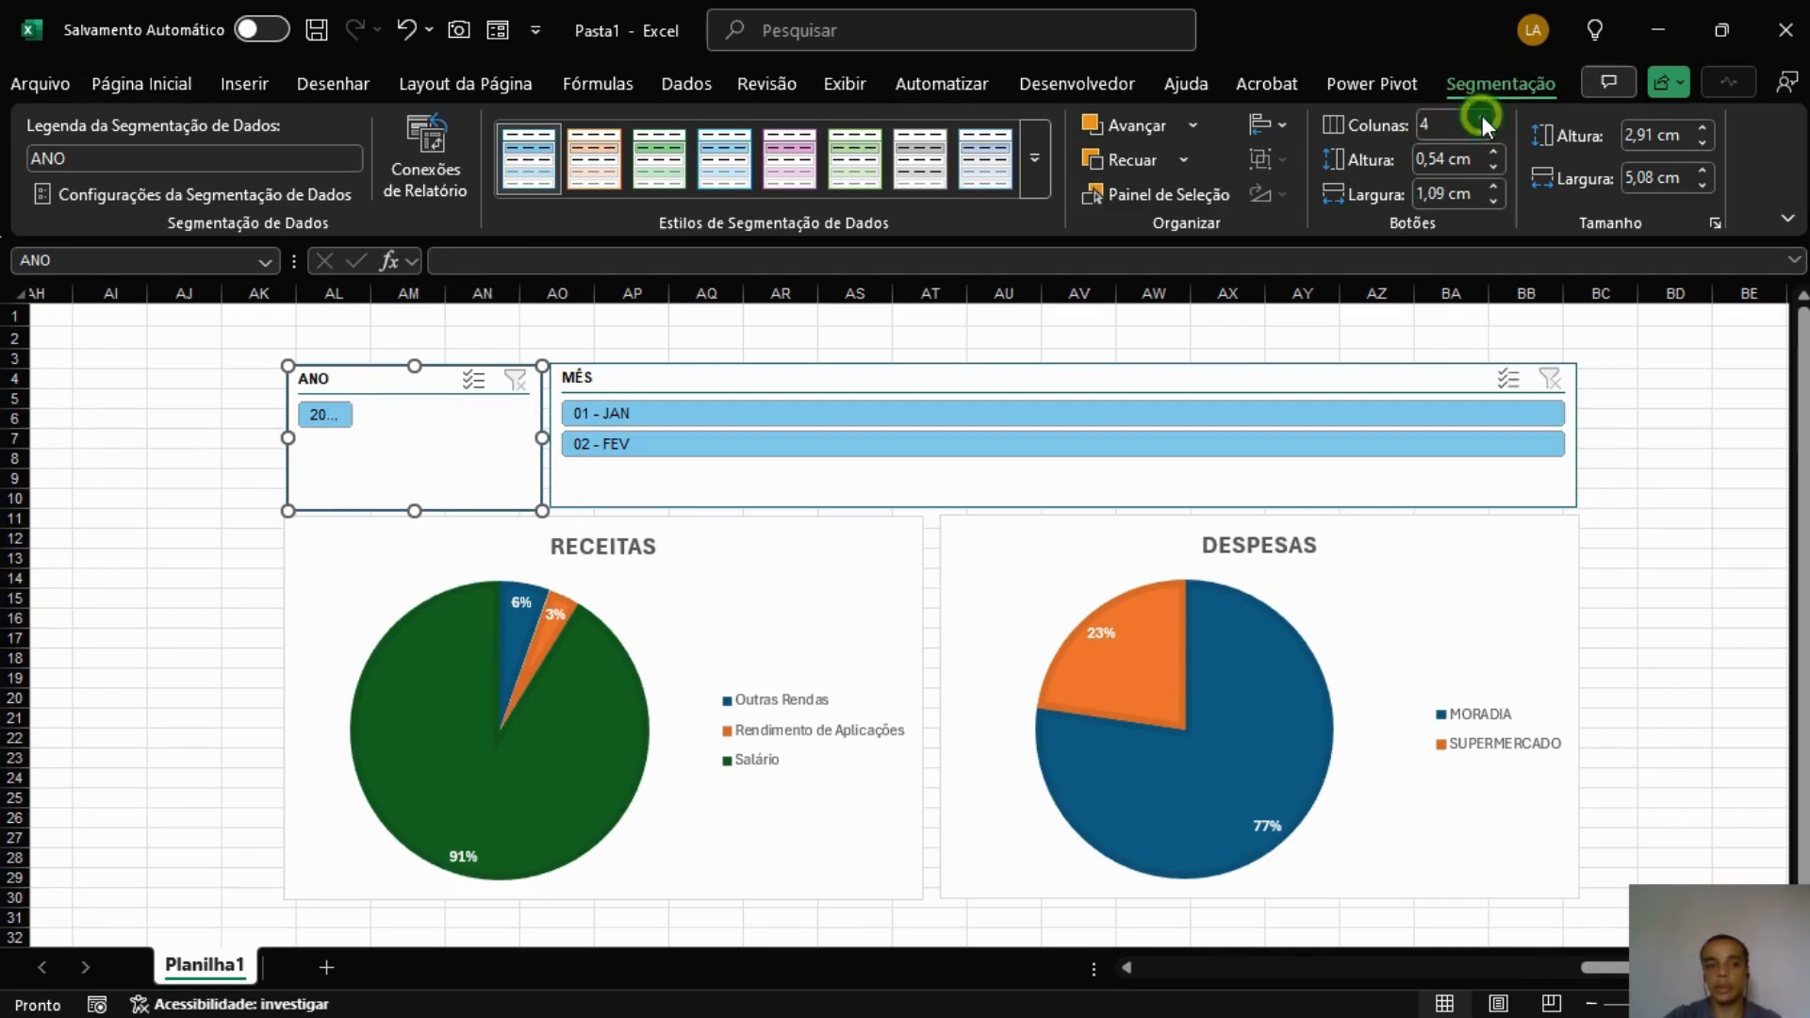
left_click(1484, 134)
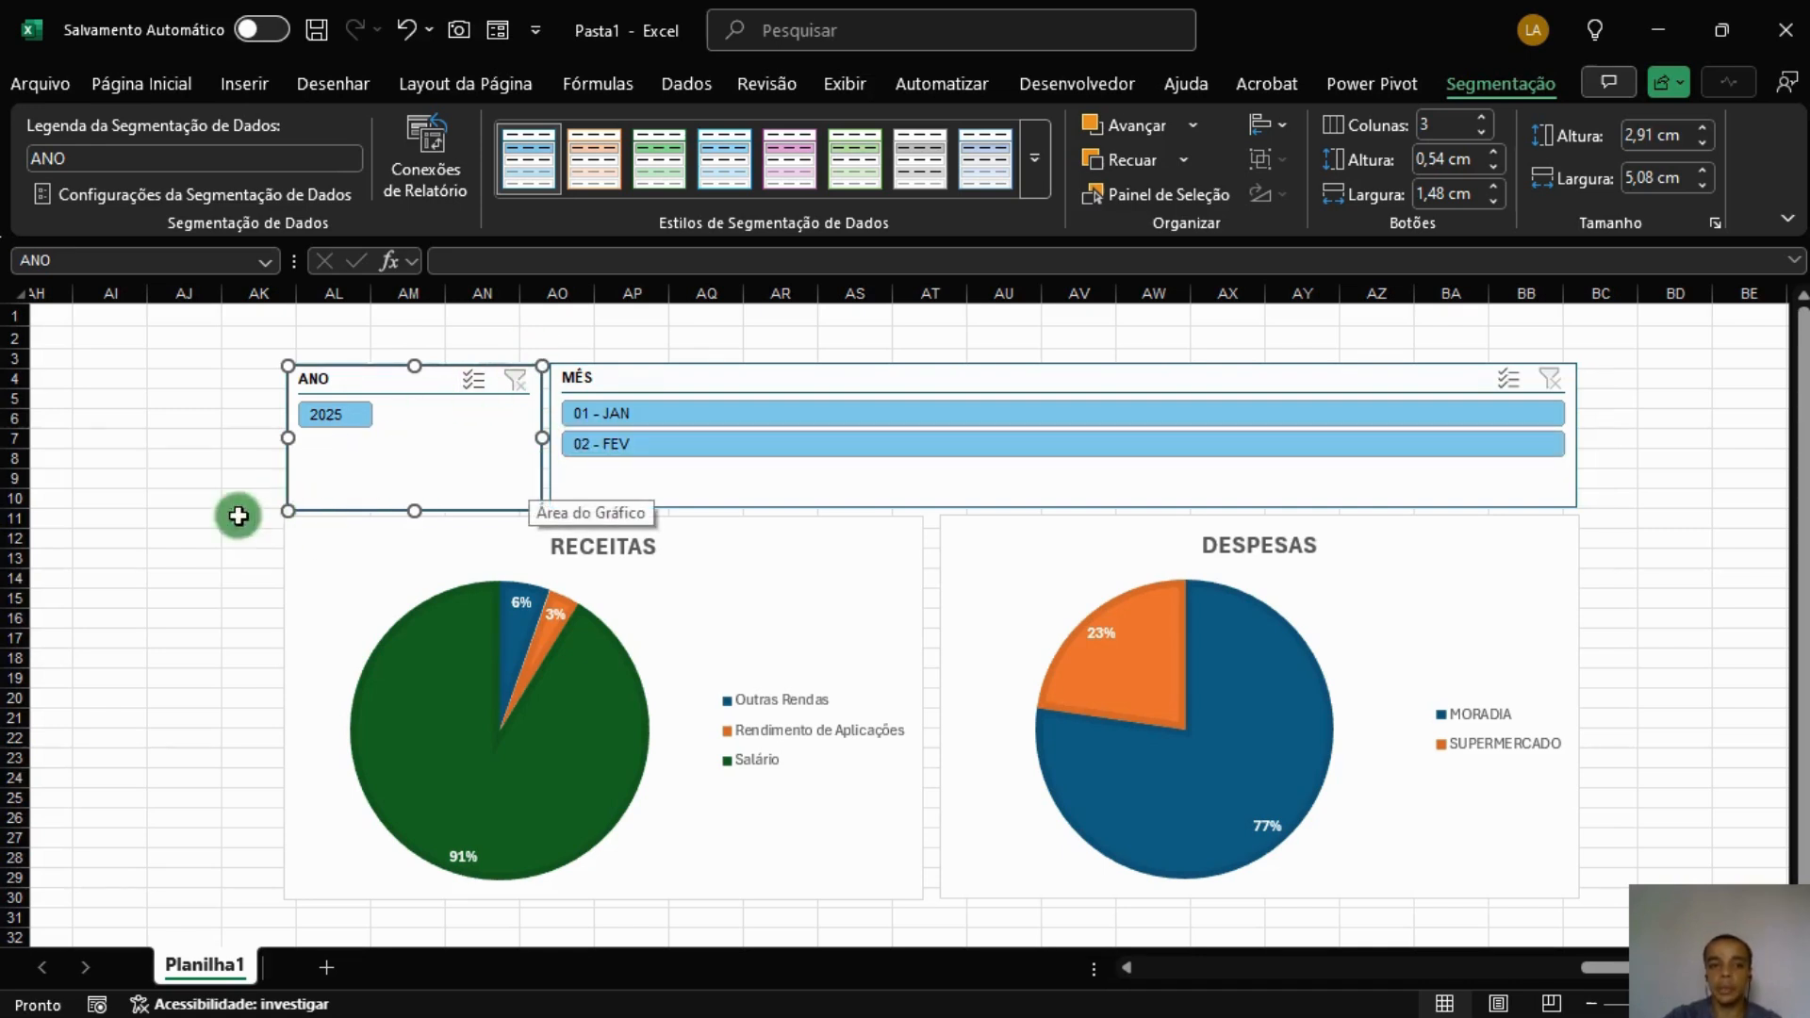
left_click(156, 462)
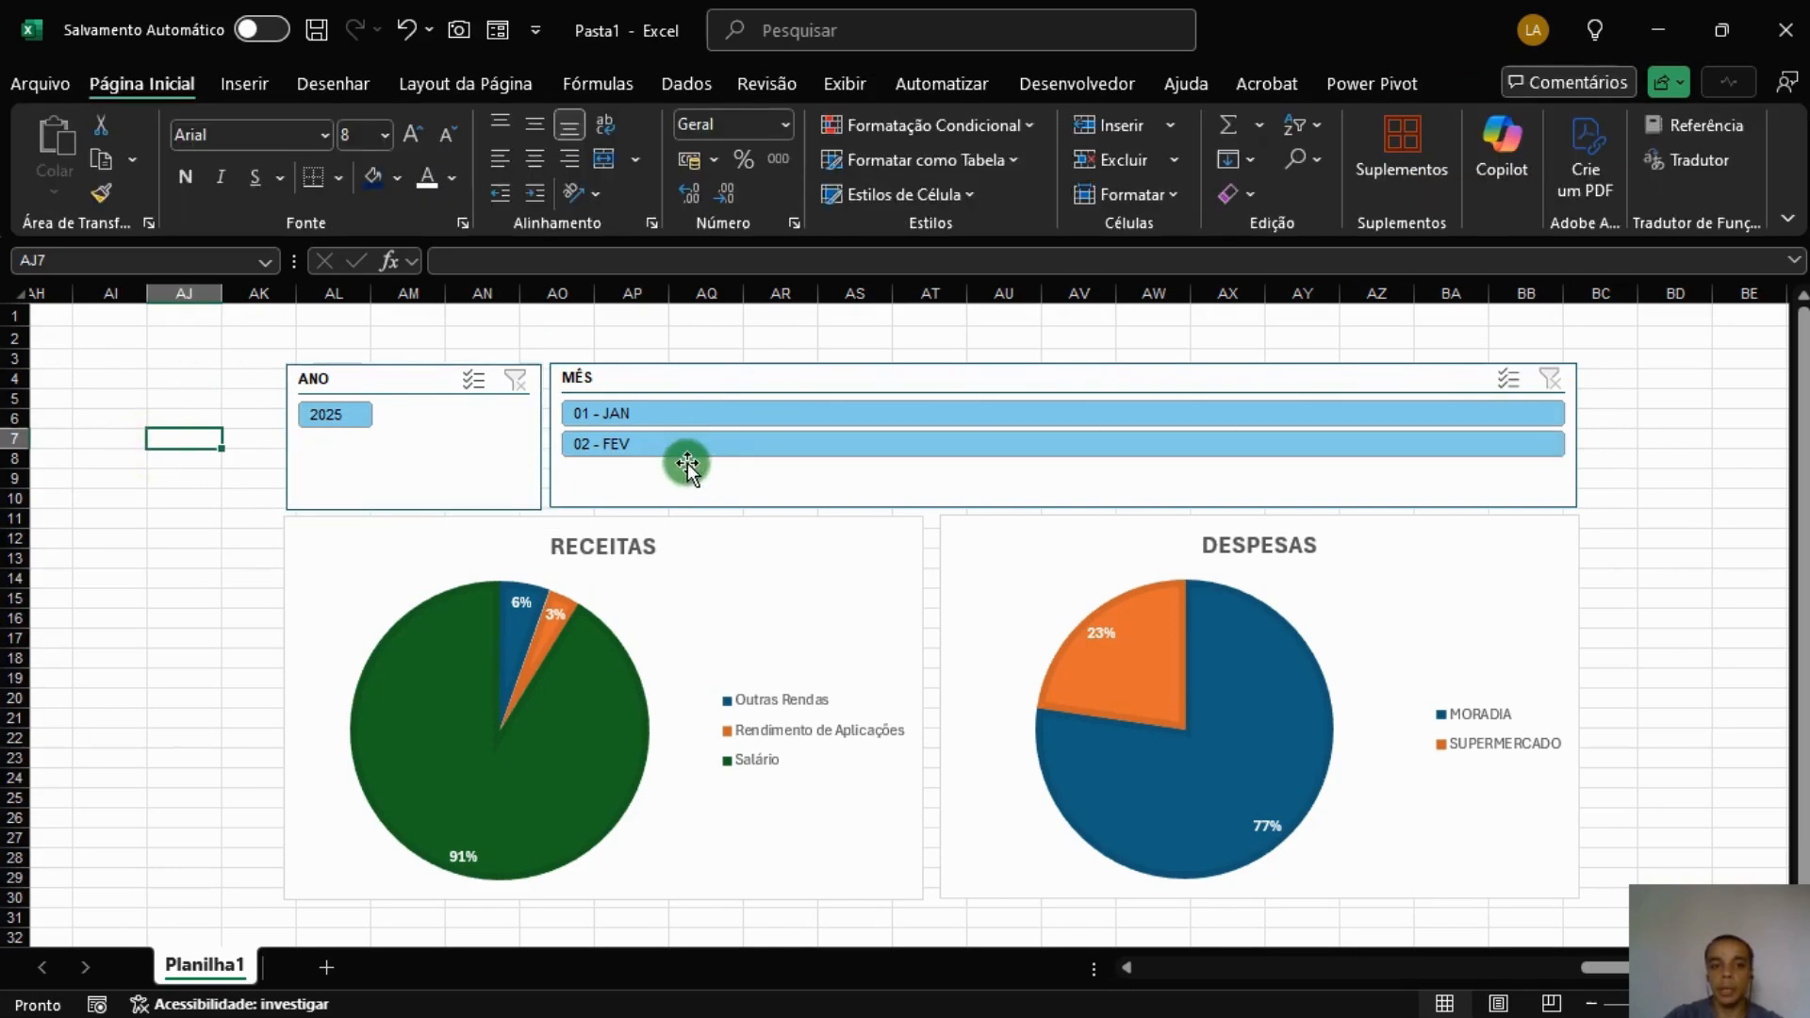
Set the MÊS slicer to show its buttons in 6 columns.
left_click(618, 462)
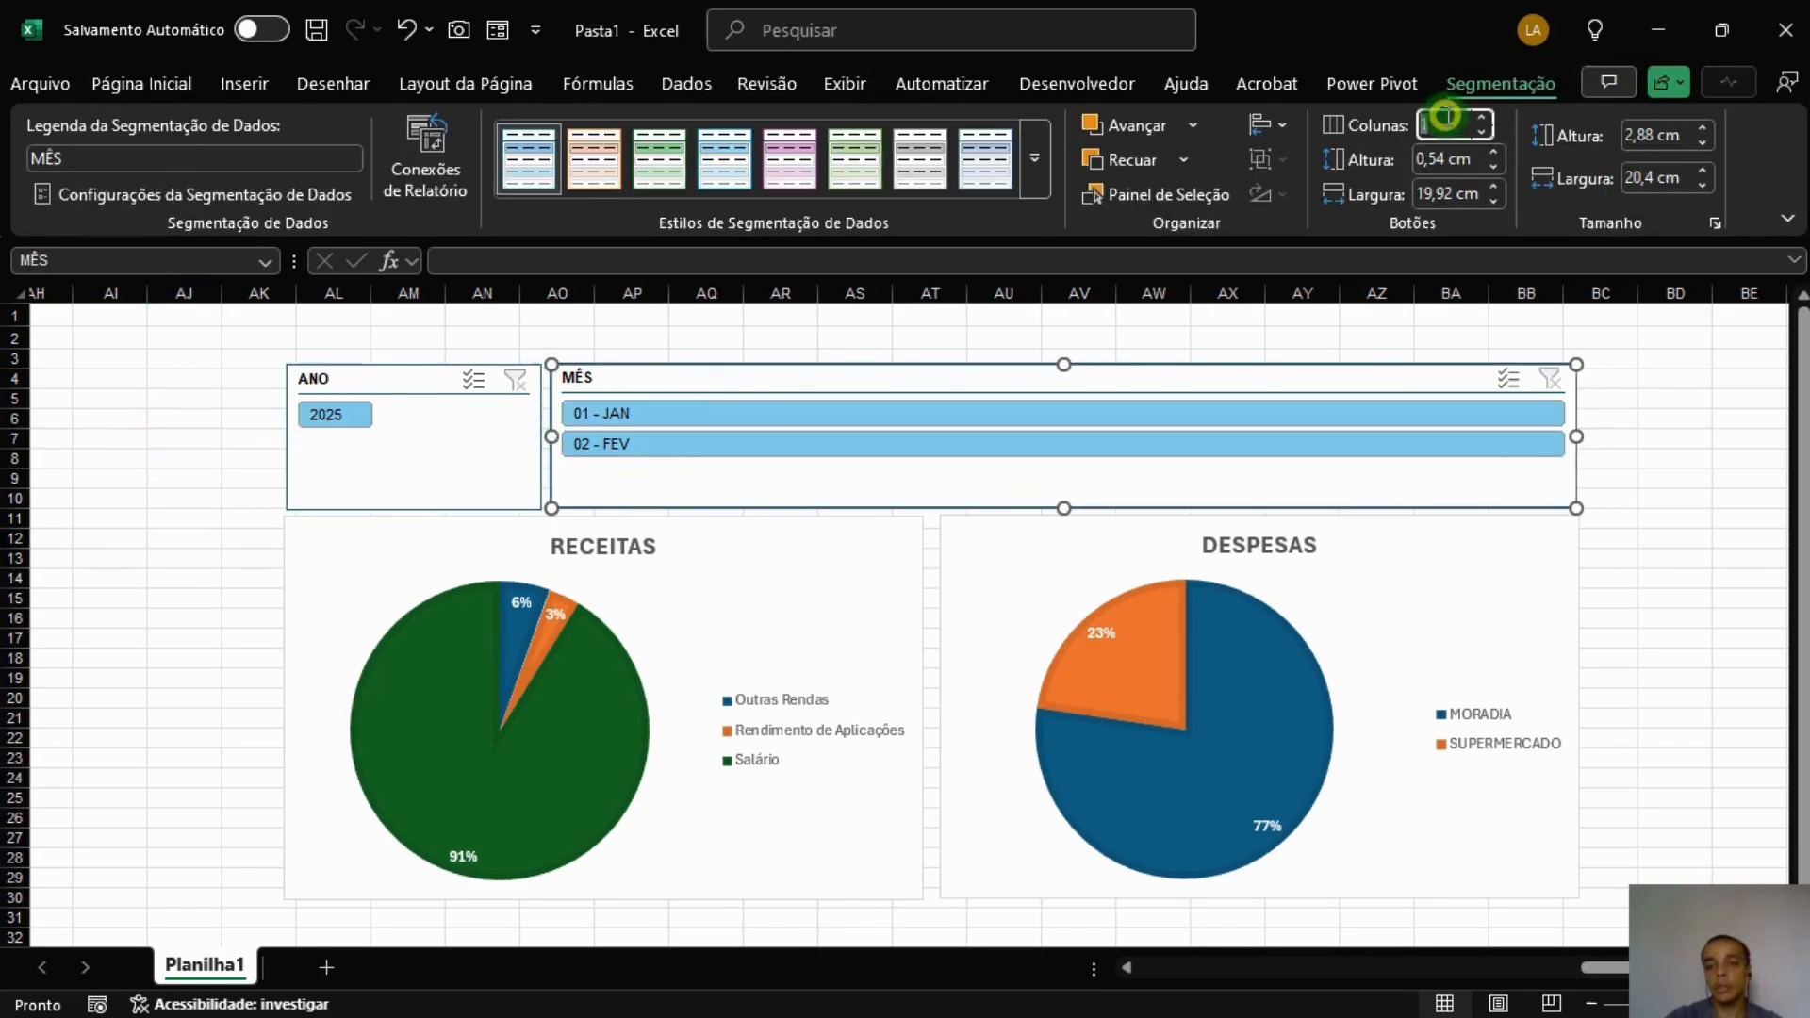
type("6")
key("Return")
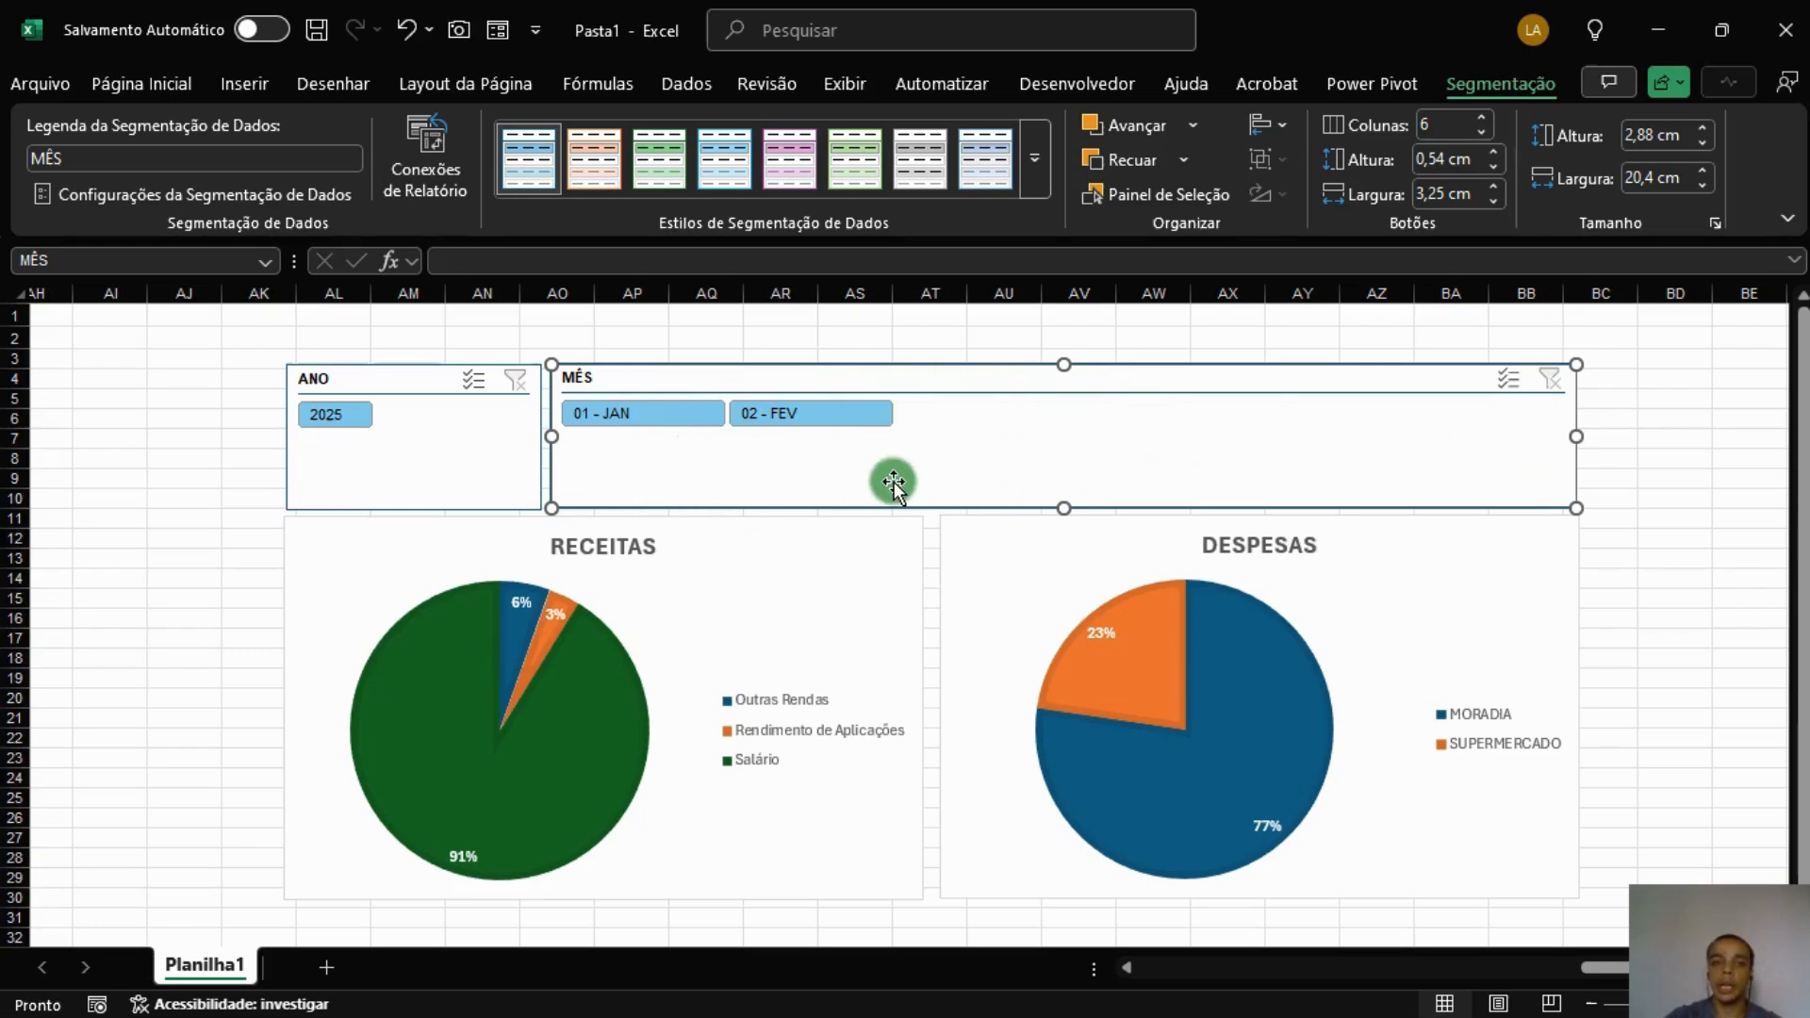
Test the MÊS slicer by filtering on 02 - FEV and on 01 - JAN, and clear its filter.
left_click(757, 413)
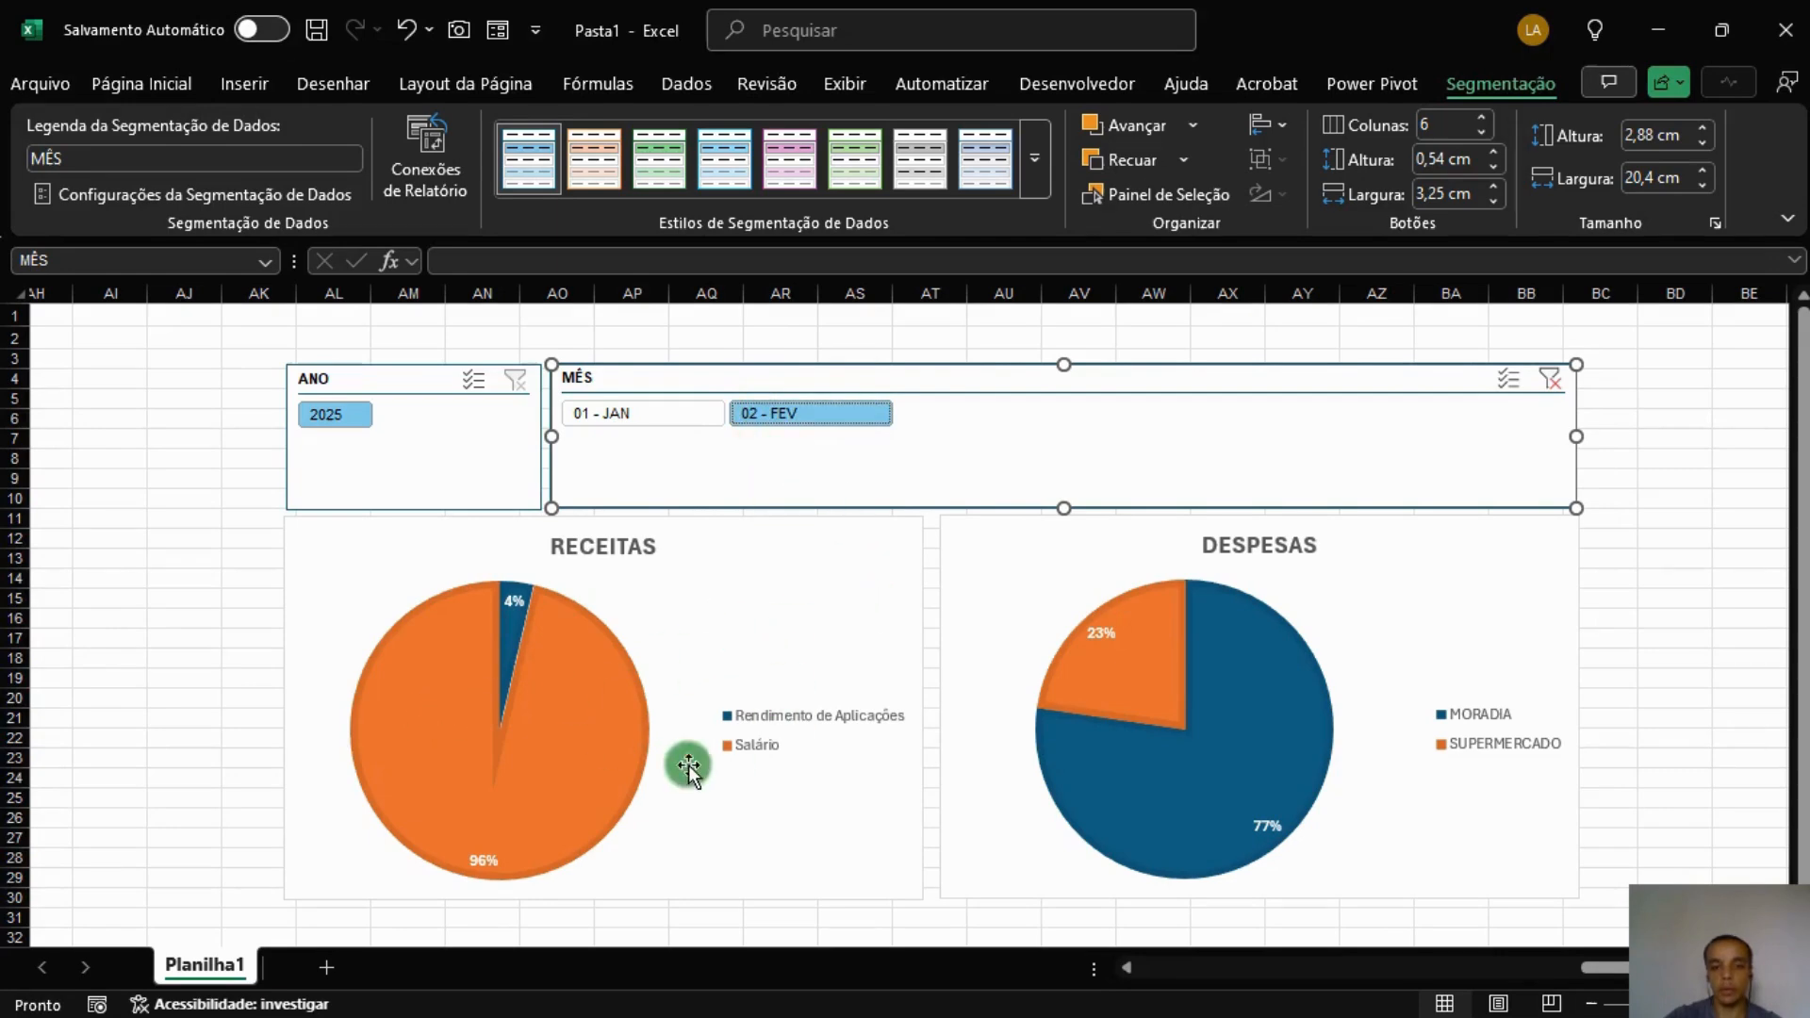
left_click(656, 419)
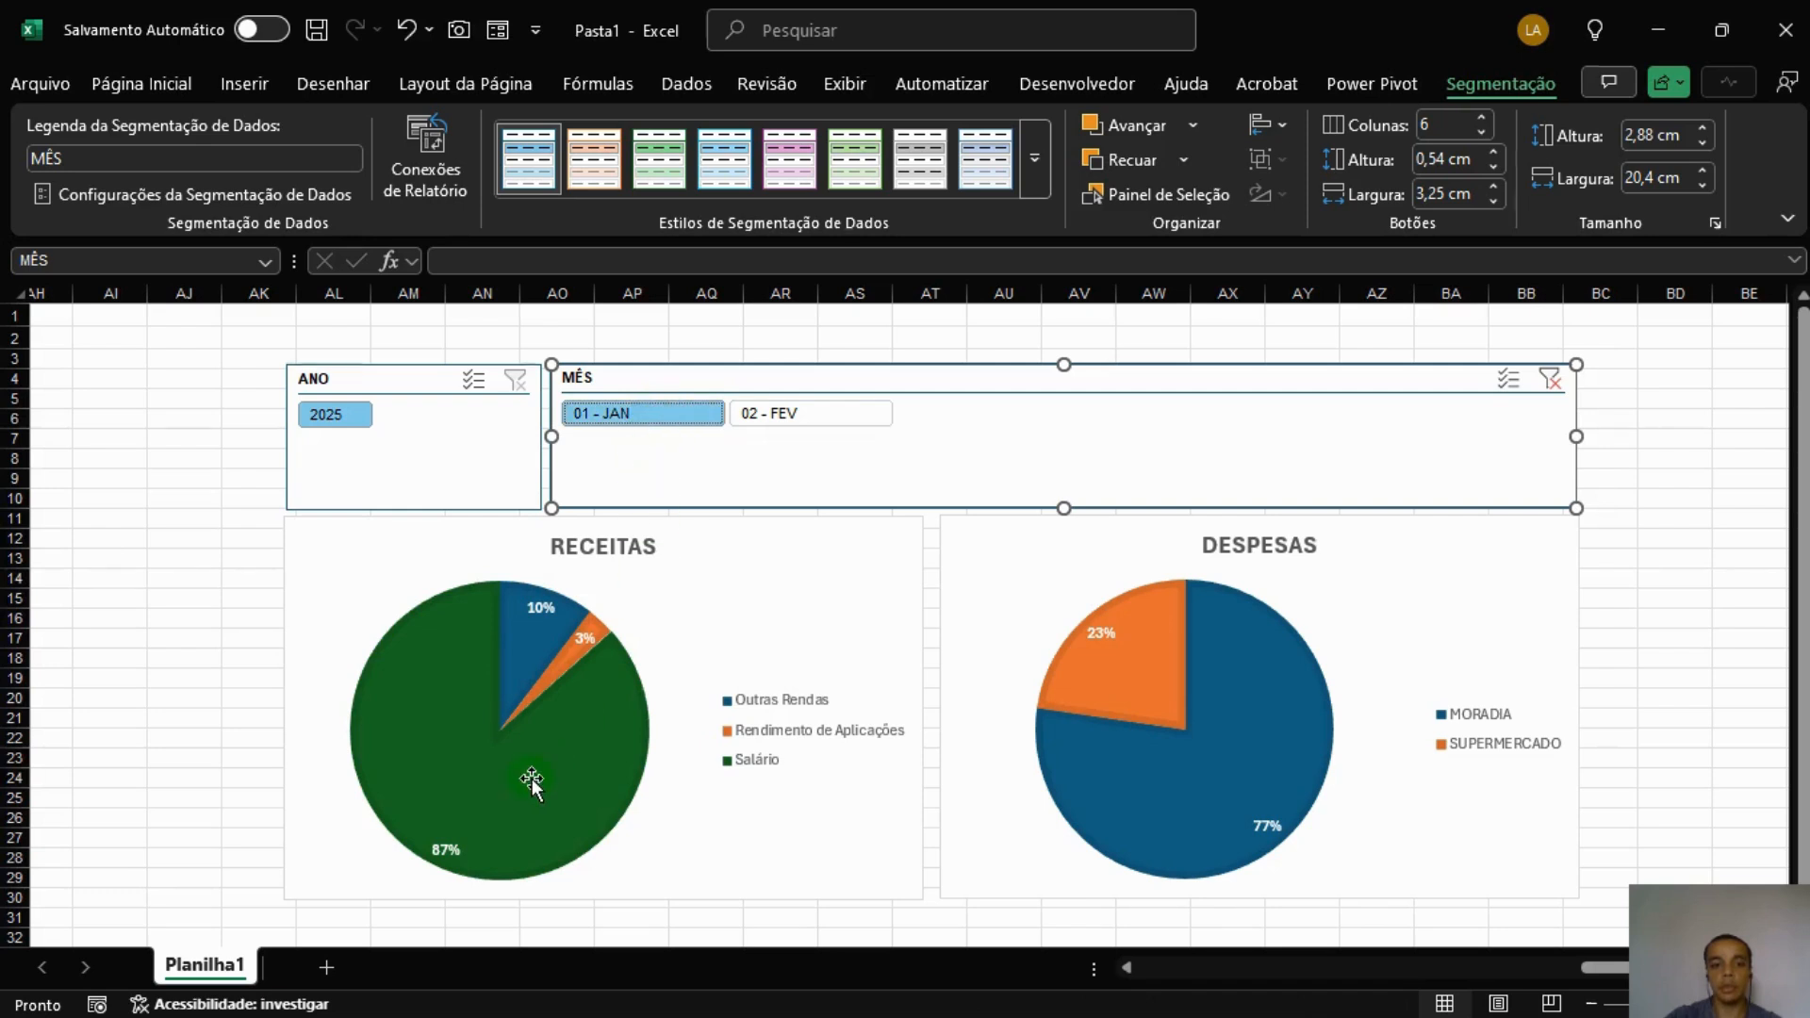
left_click(1551, 378)
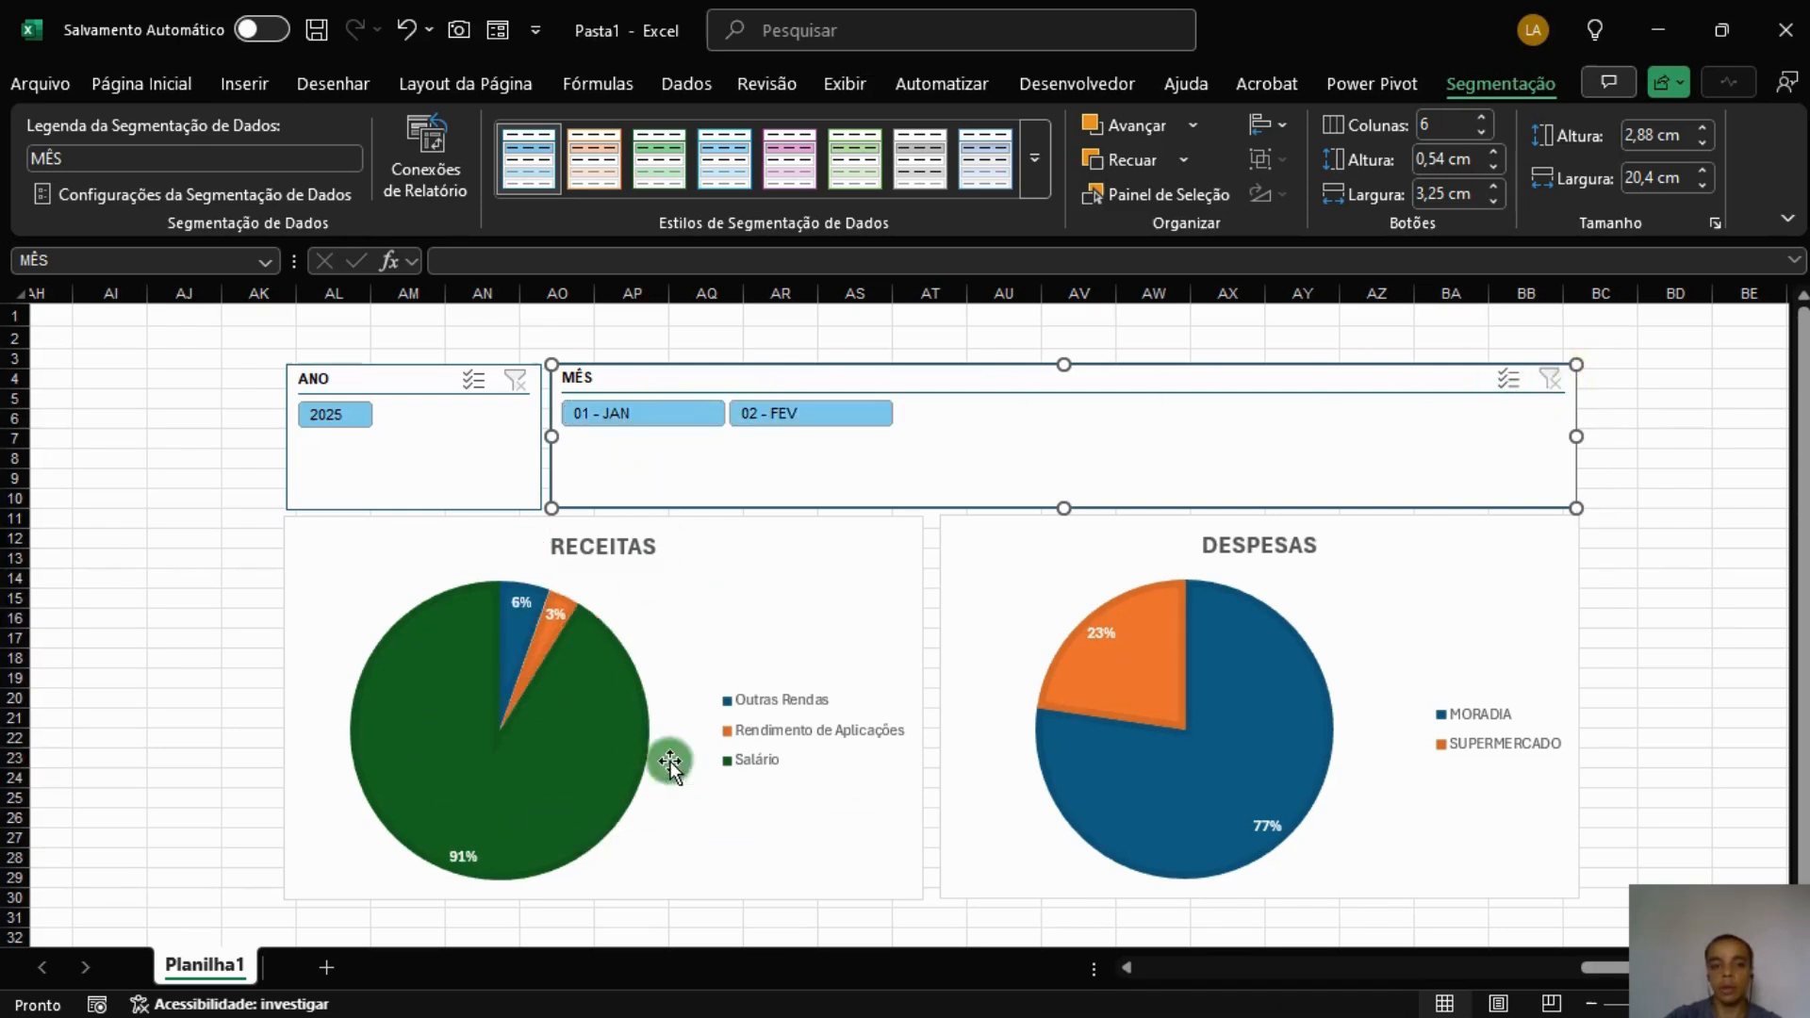
Check the report connections of the MÊS slicer to see which pivot tables it controls.
left_click(752, 722)
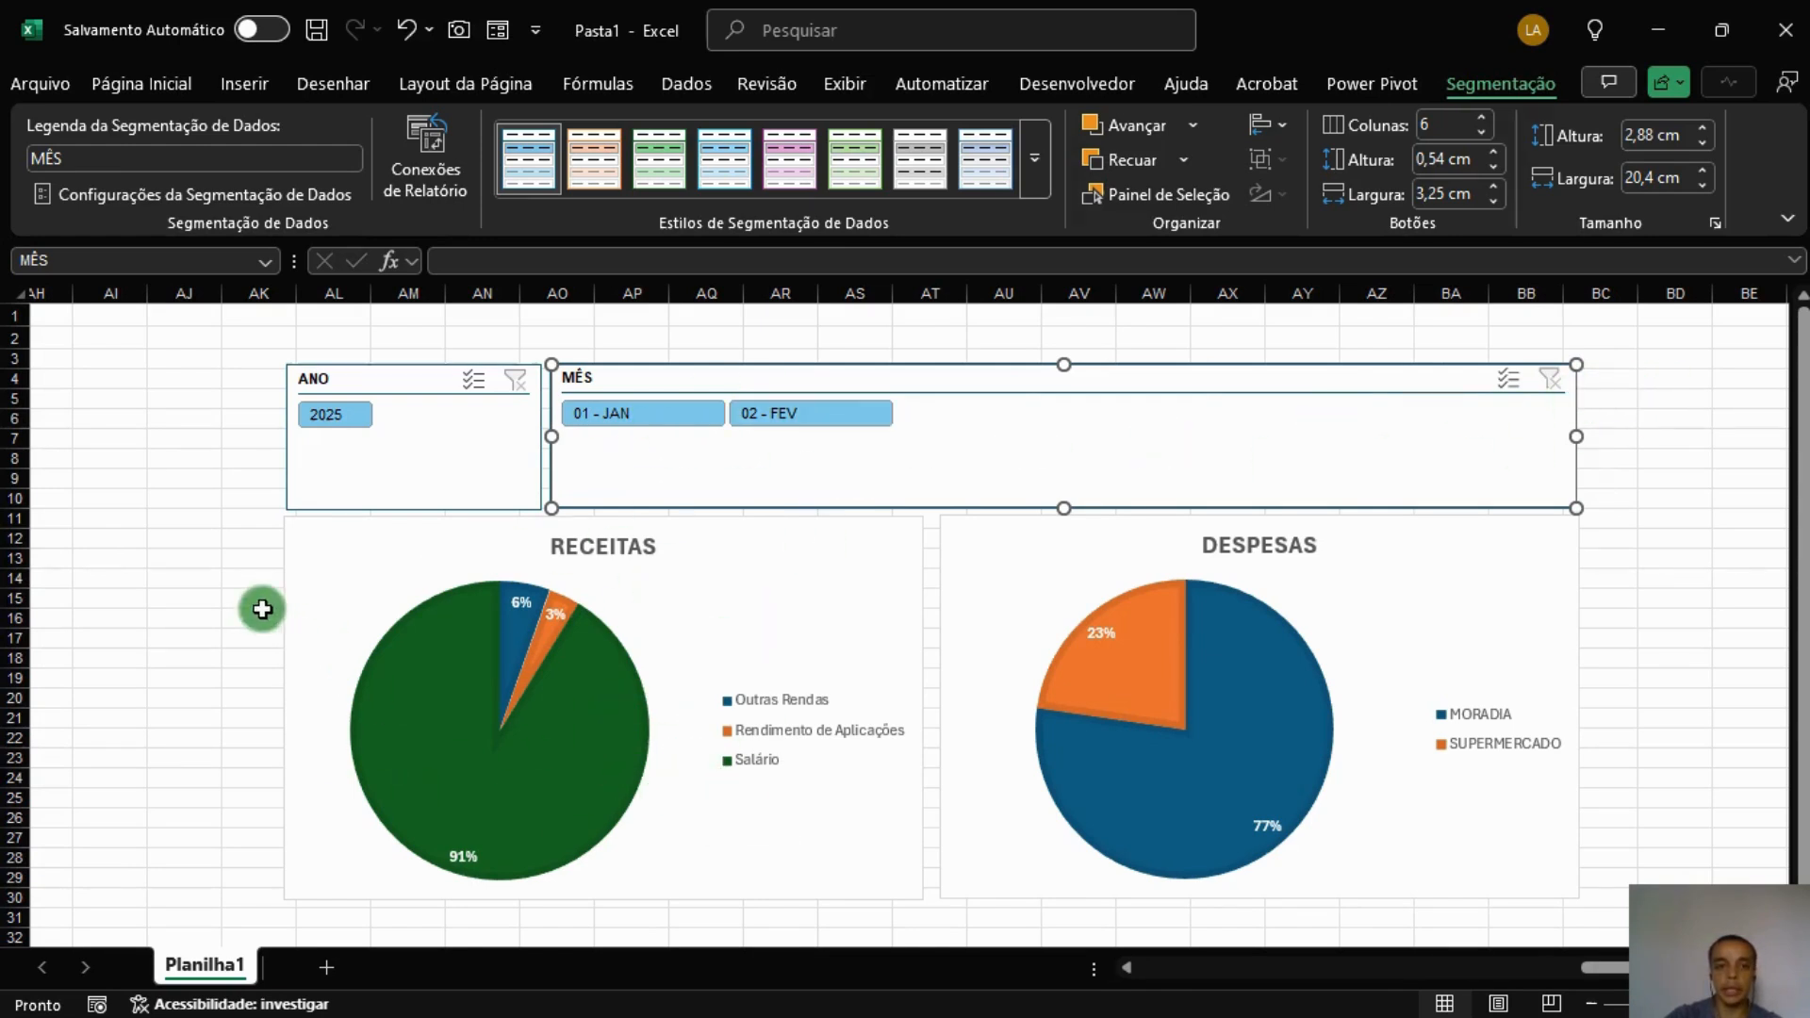
left_click(179, 577)
left_click(627, 491)
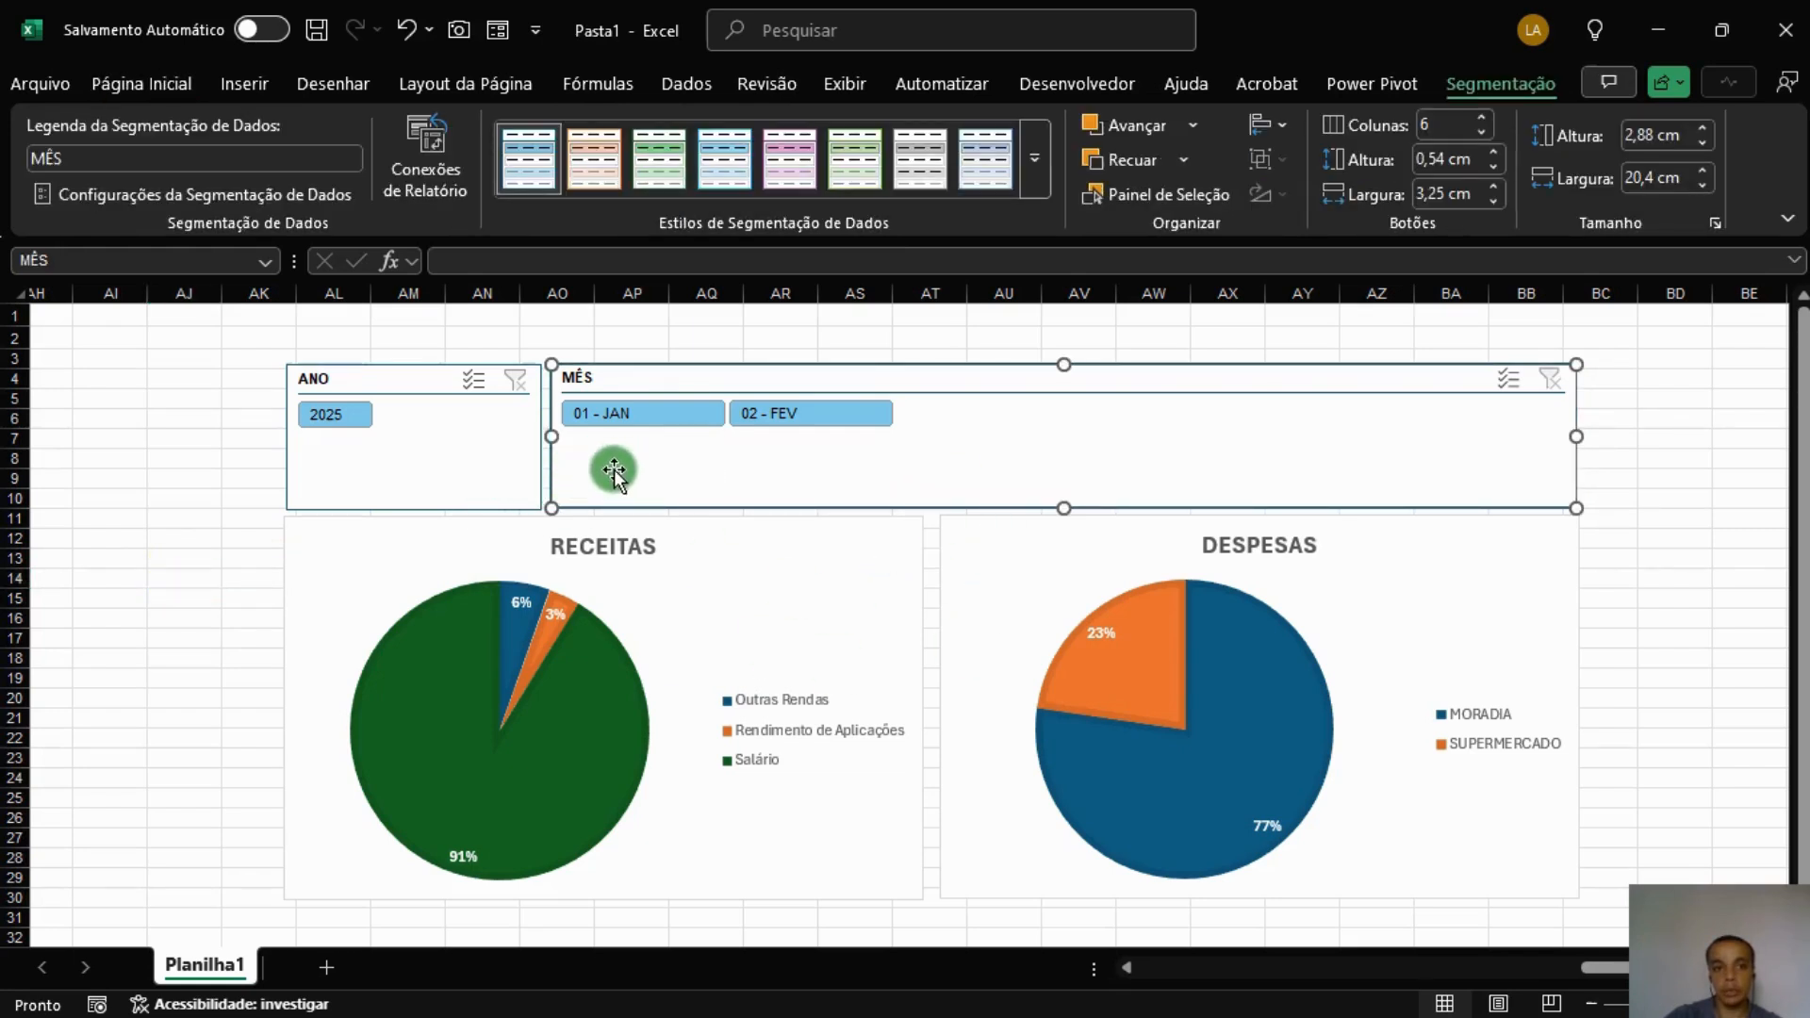
left_click(454, 188)
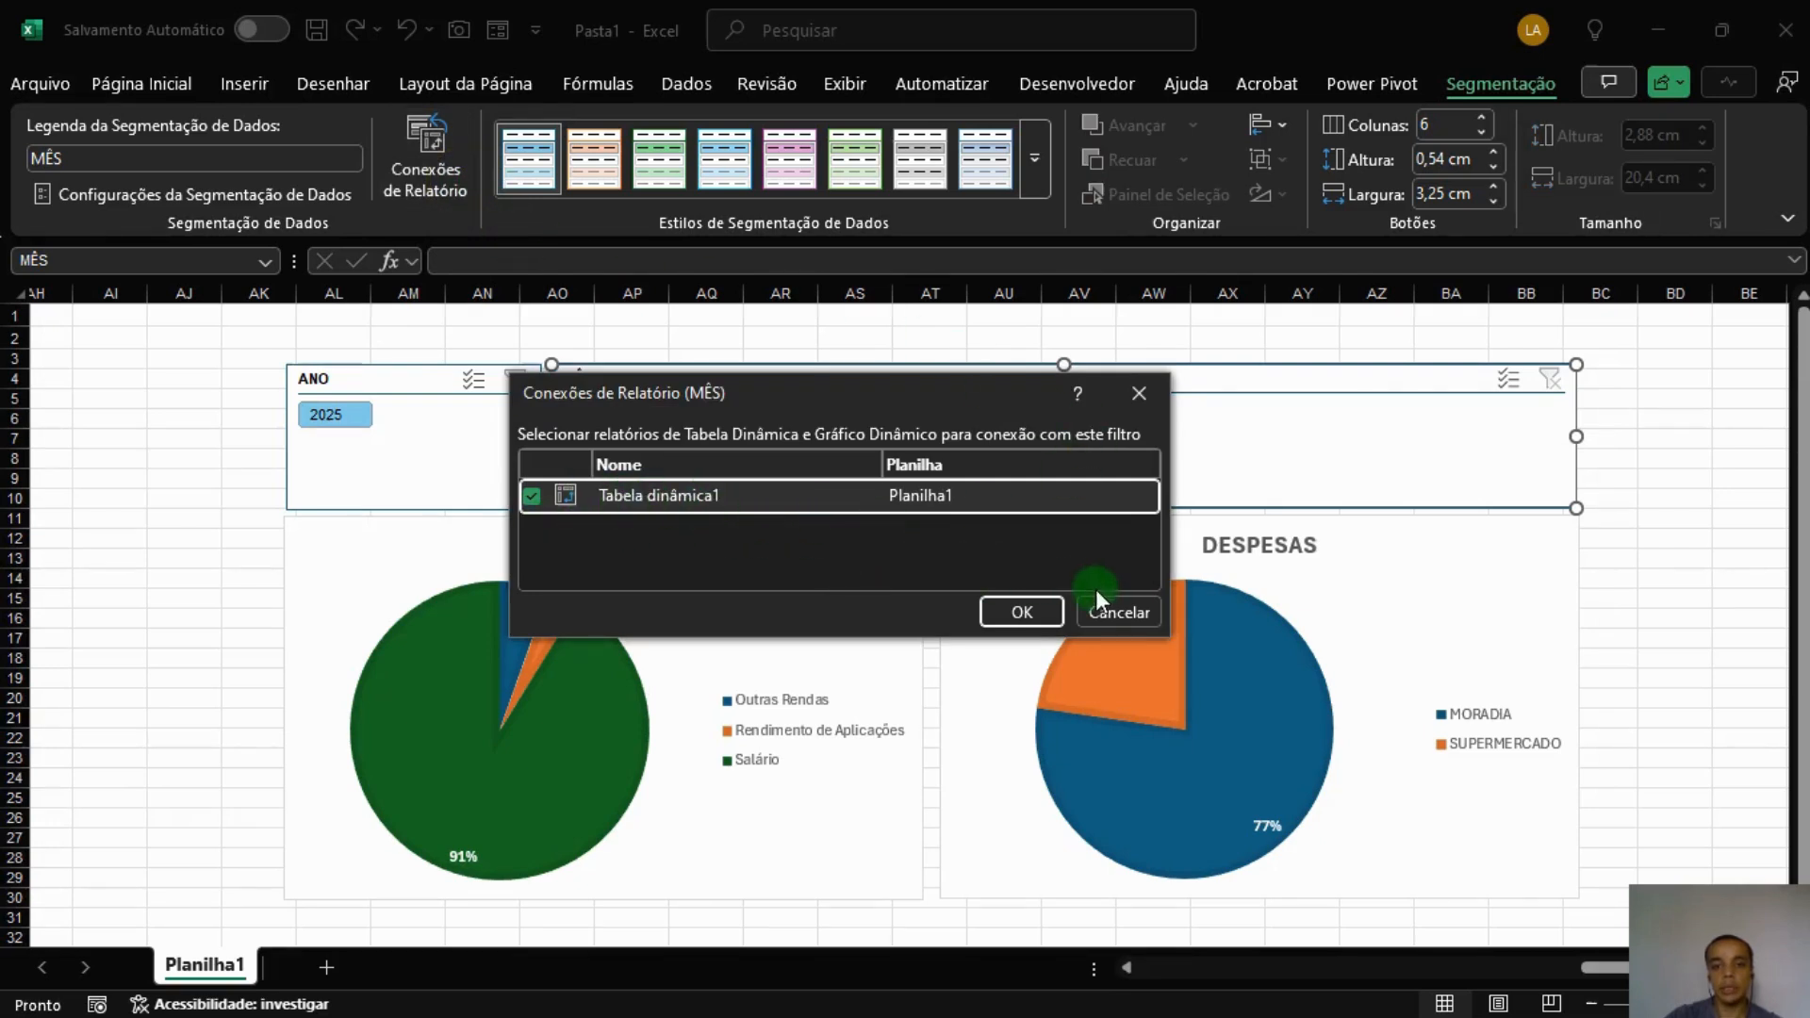
key("Return")
left_click(953, 564)
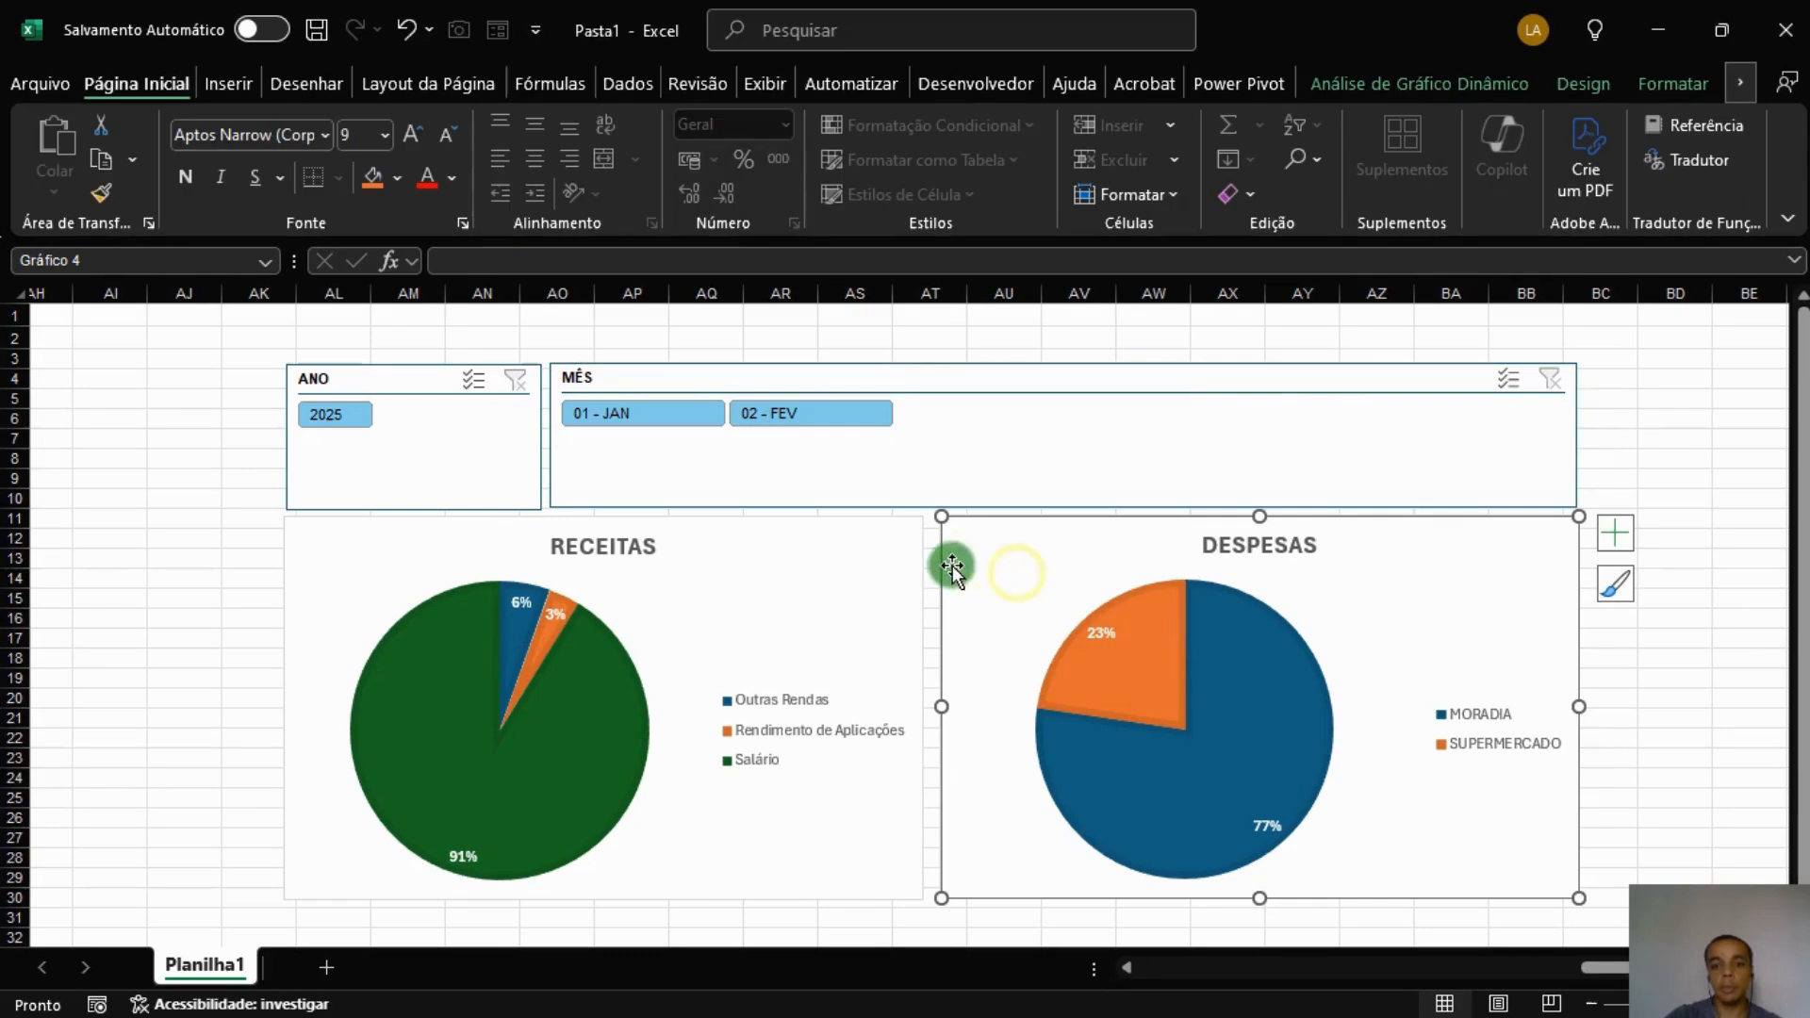
Examine the source tables behind the charts, comparing the ANO and MÊS columns of EXTRATO DESPESAS and EXTRATO DE RECEITAS.
left_click_drag(1603, 968, 1527, 974)
left_click_drag(1561, 977, 1612, 971)
left_click(795, 468)
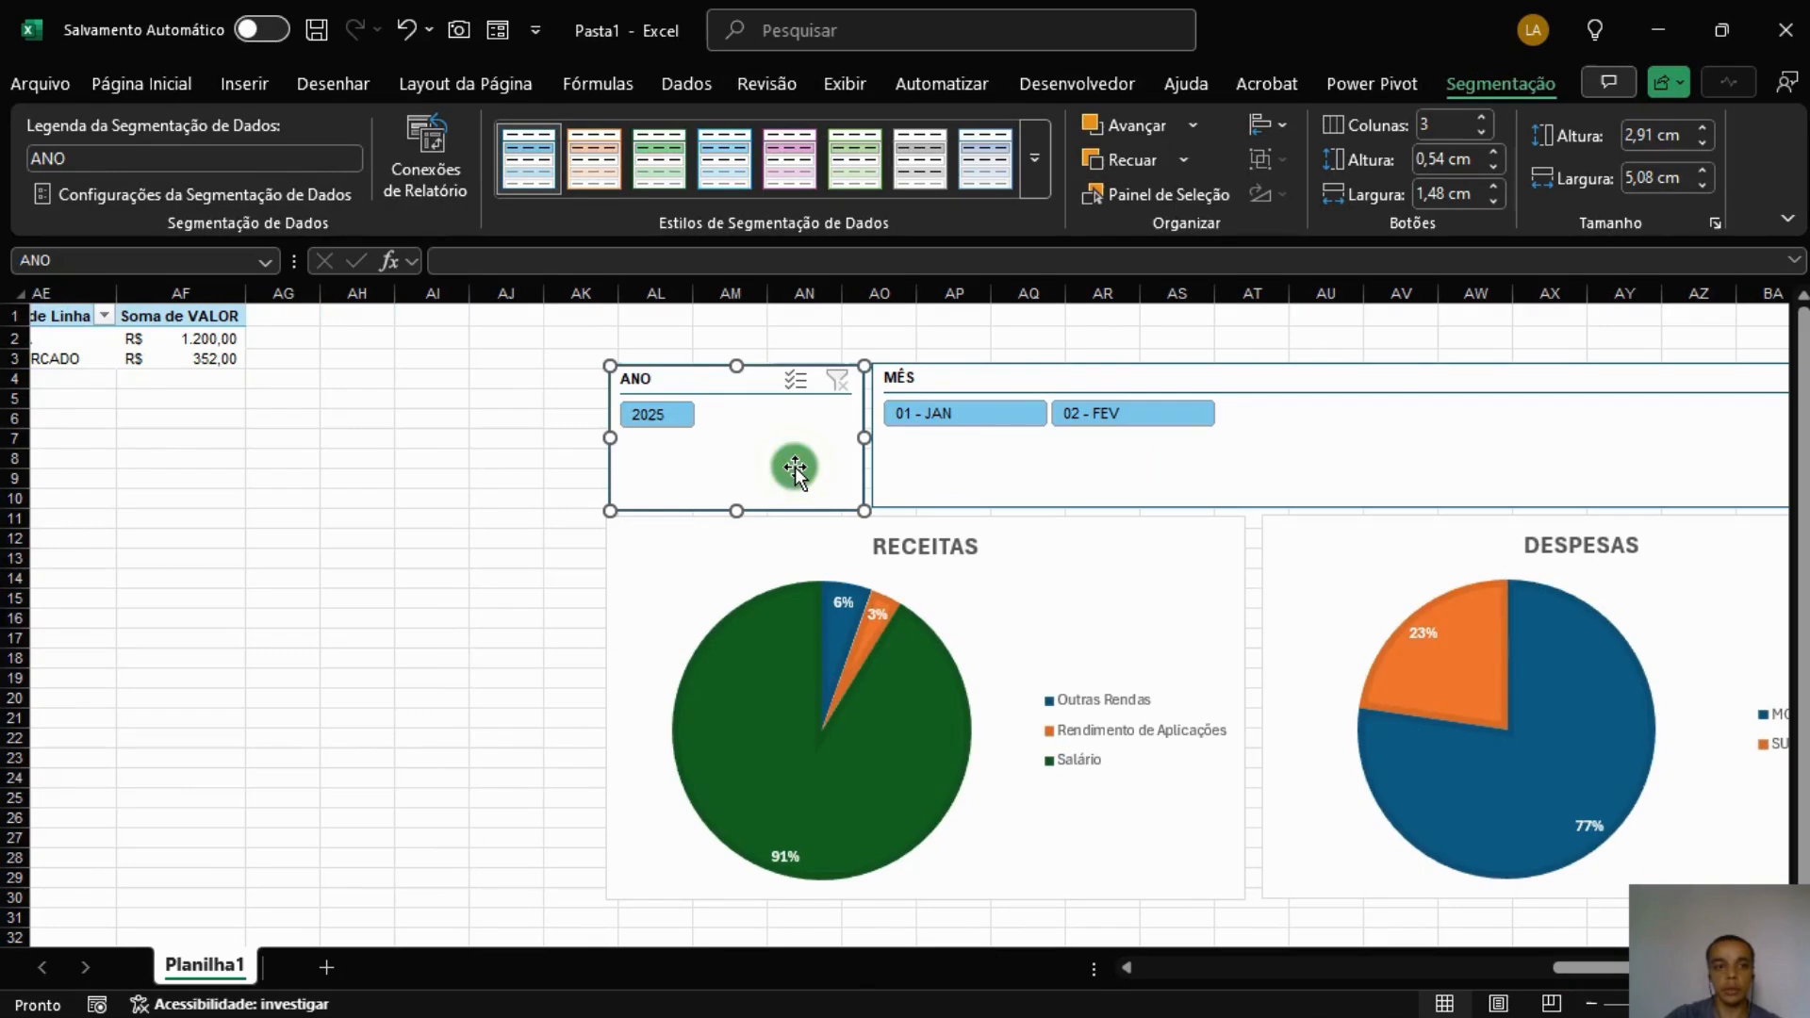
left_click_drag(1593, 971, 1381, 975)
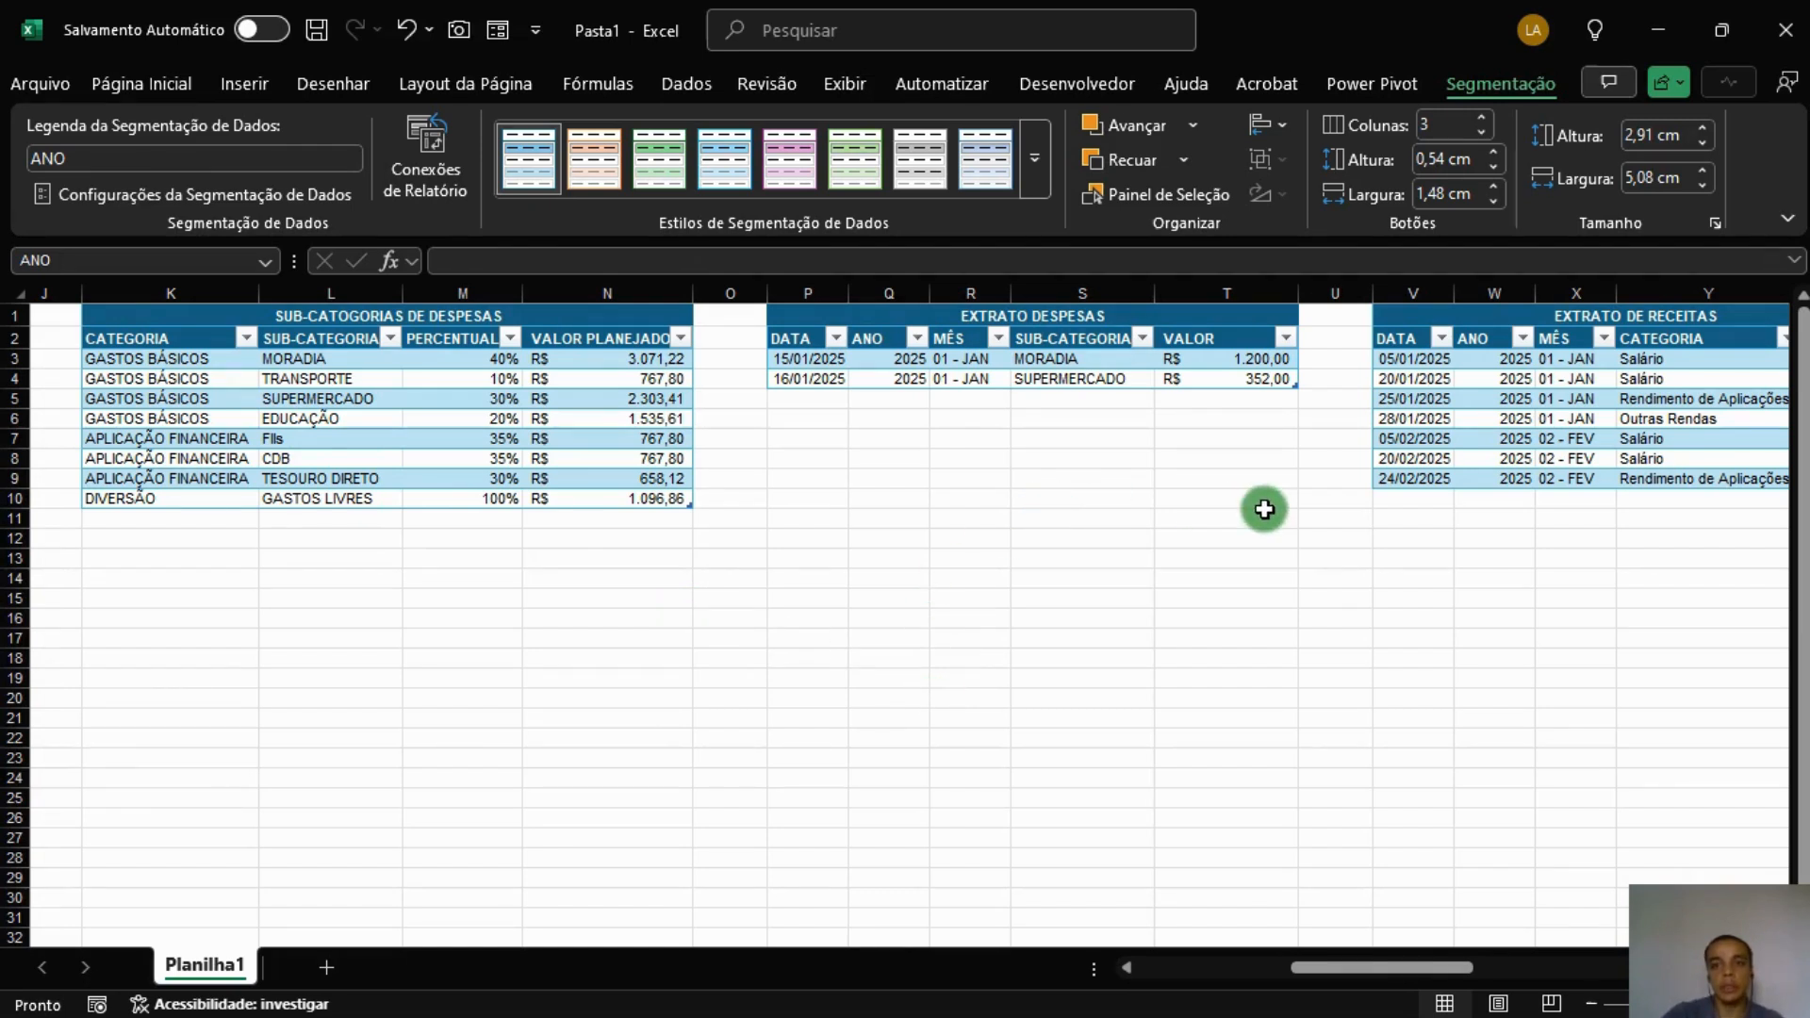
left_click(1028, 359)
left_click(571, 411)
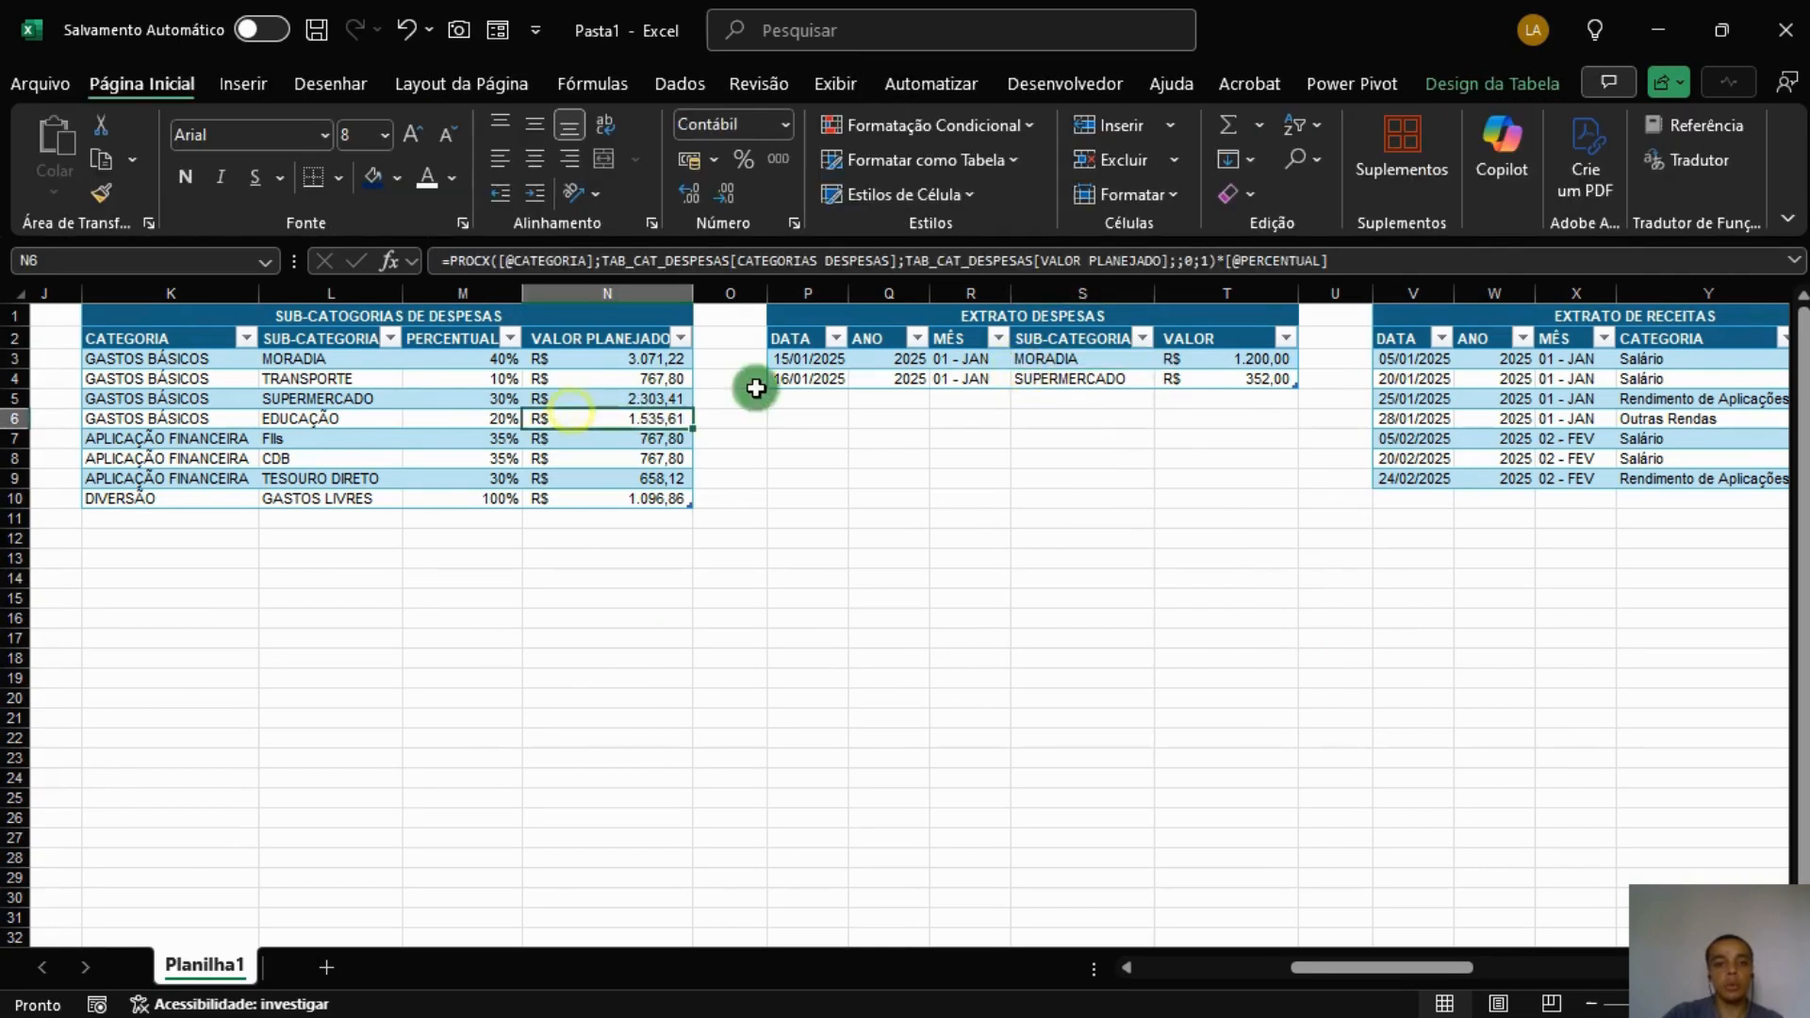
left_click(894, 362)
left_click(1570, 438)
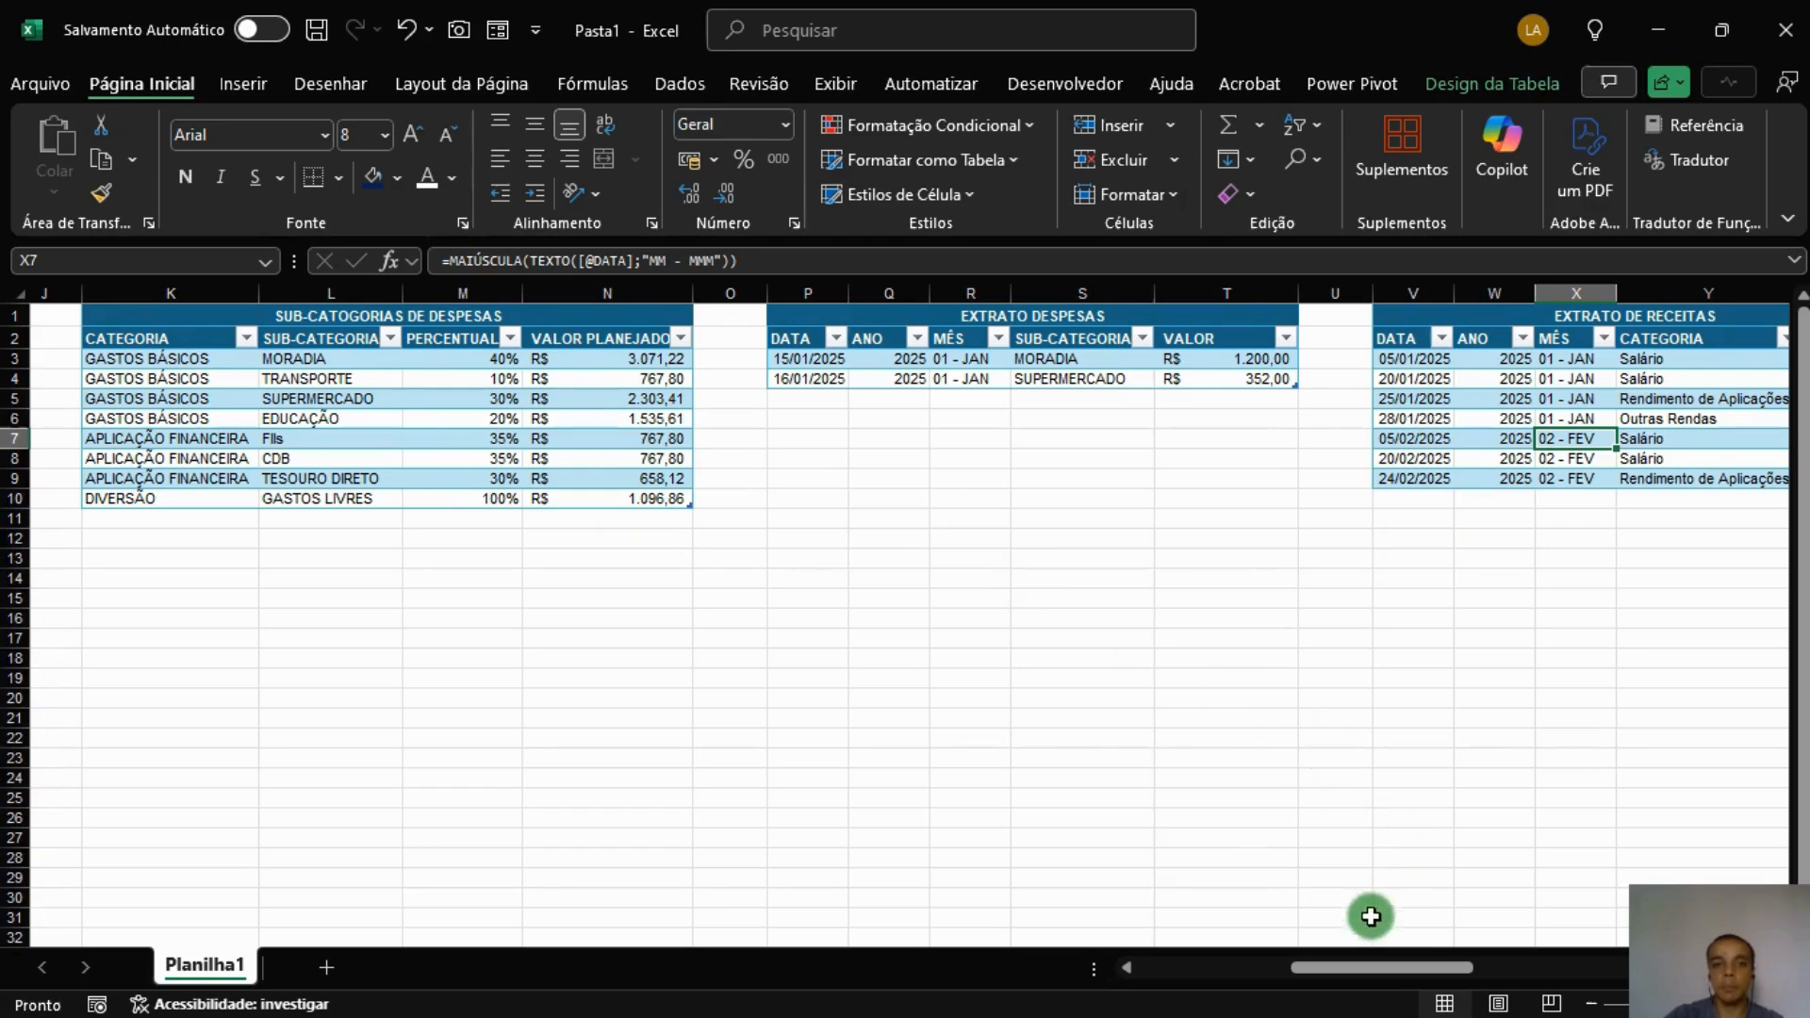
left_click_drag(1368, 967, 1700, 968)
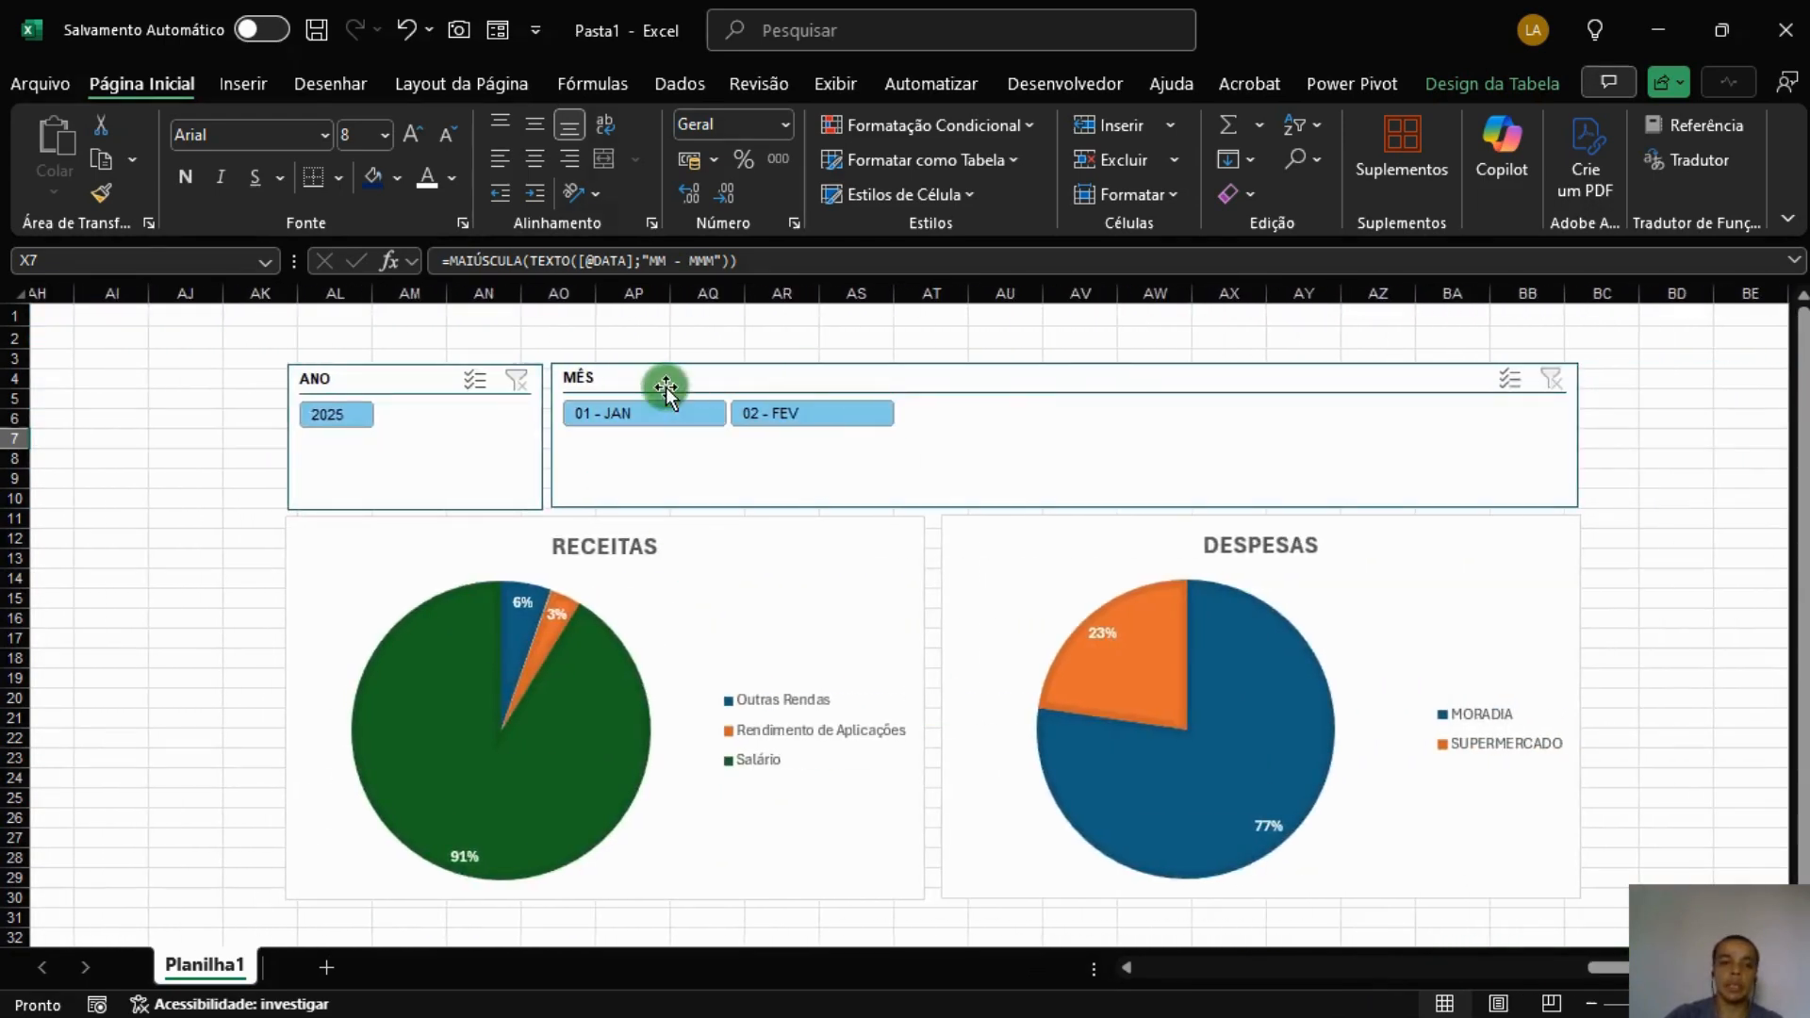
Filter the MÊS slicer by 01 - JAN and switch it to 02 - FEV to compare the RECEITAS and DESPESAS charts.
left_click(659, 411)
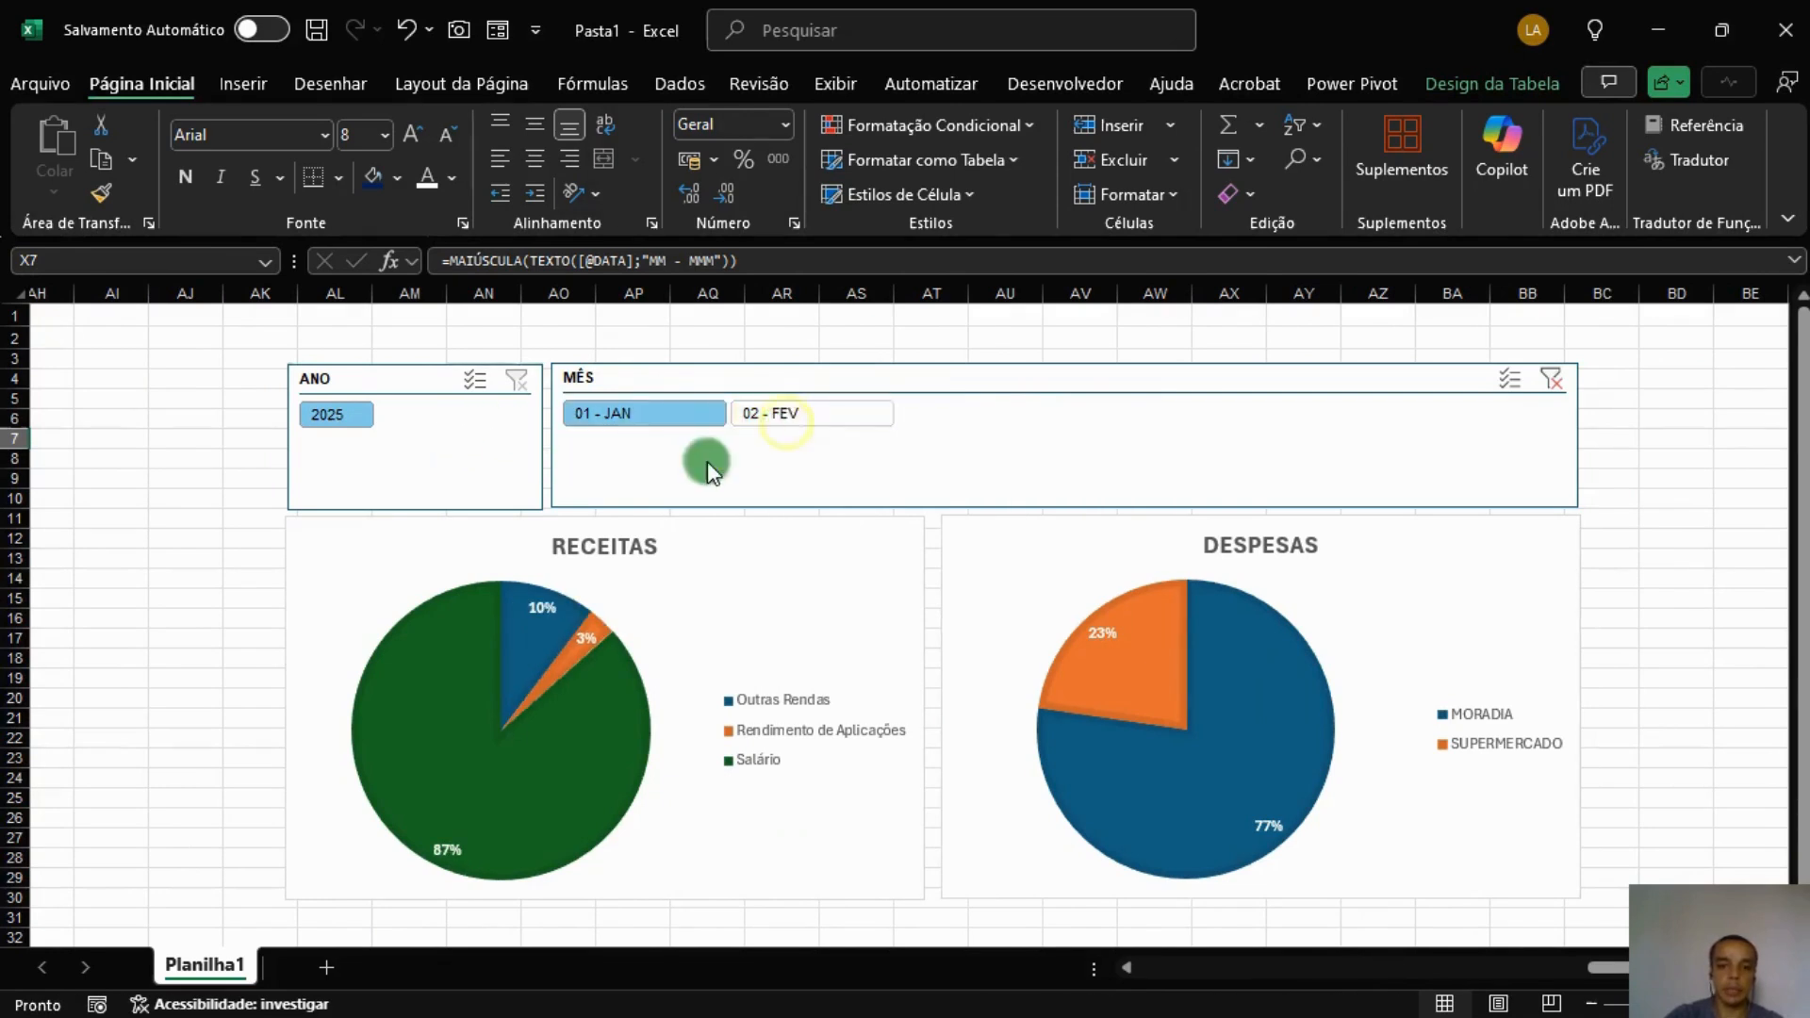
left_click(783, 415)
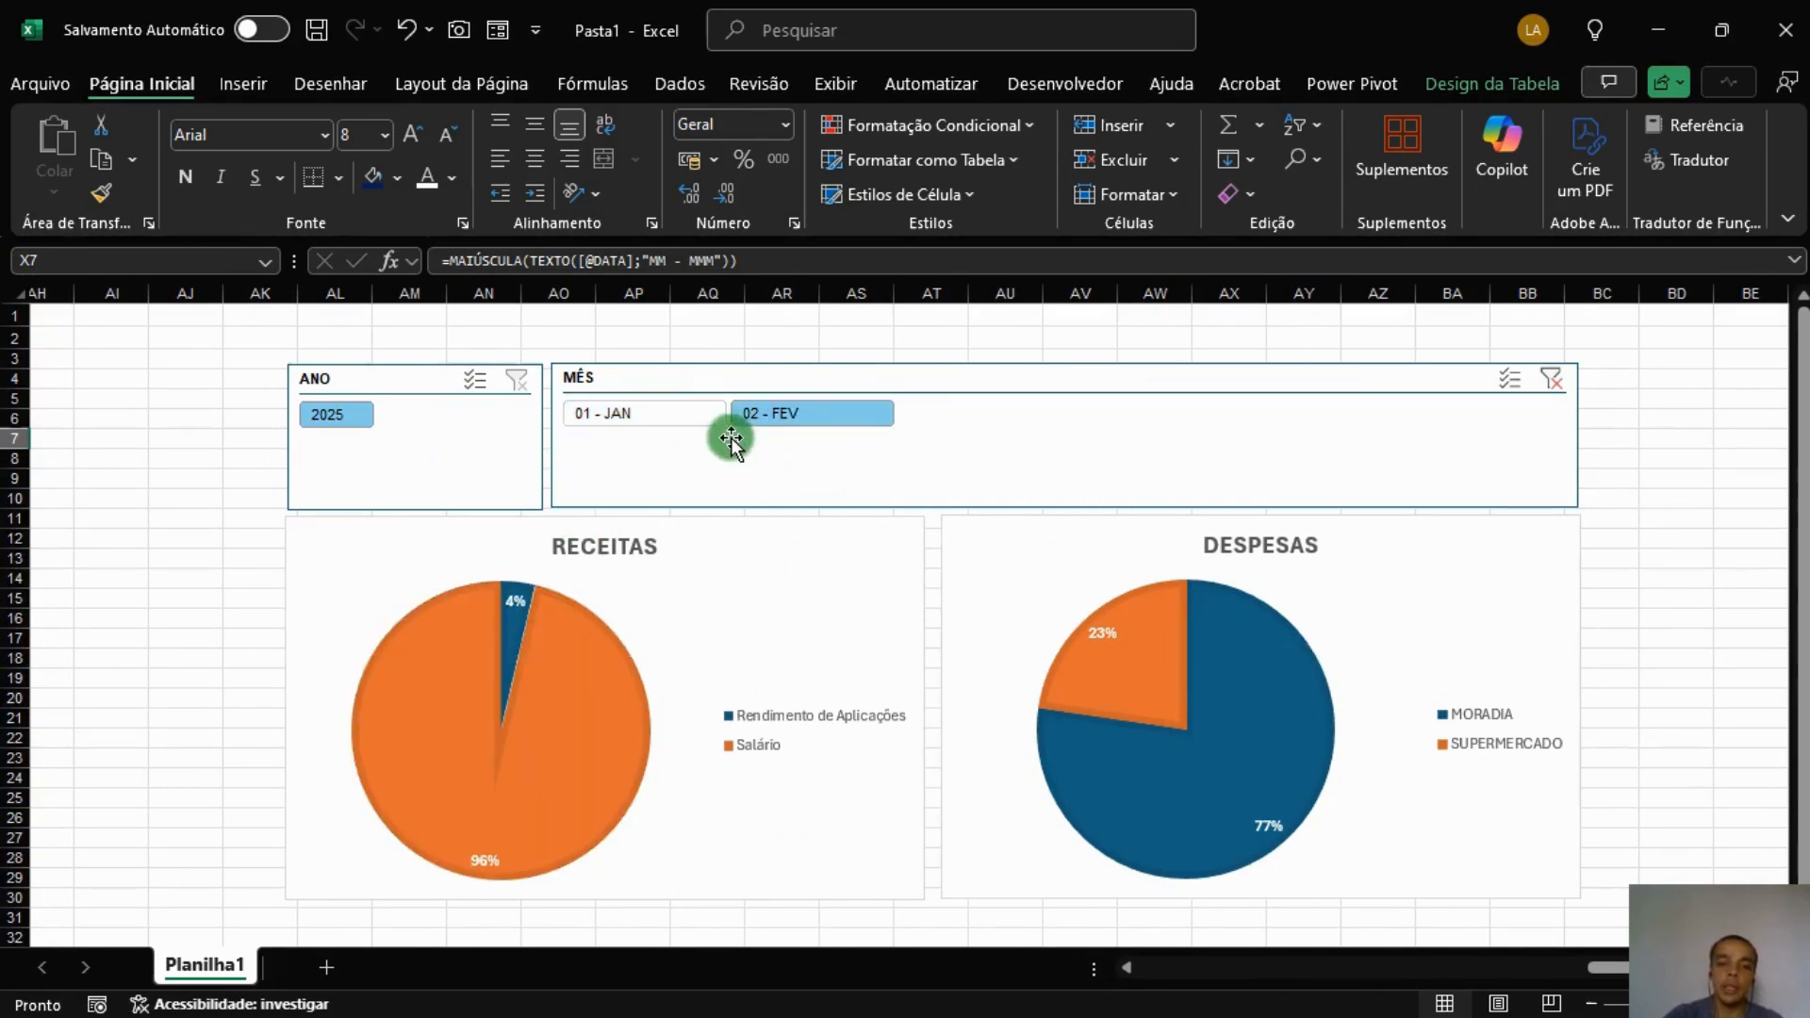